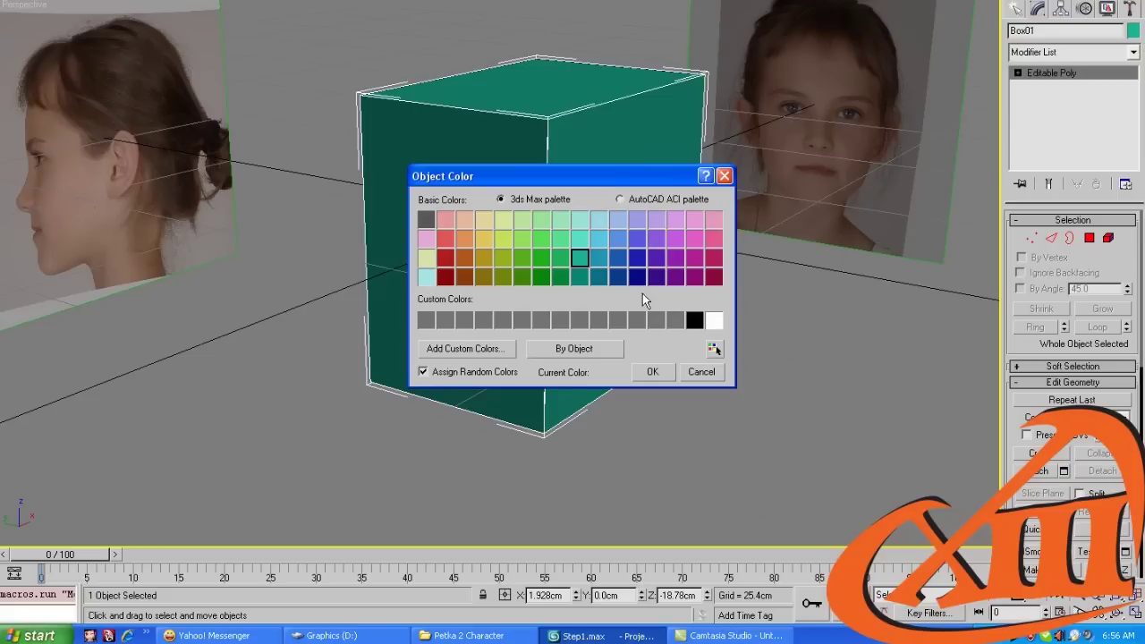
# Set the box's object color to a custom grey and display its edges over the shaded surface
pyautogui.click(607, 323)
pyautogui.click(663, 371)
pyautogui.moveTo(662, 367); pyautogui.dragTo(664, 342, button='middle')
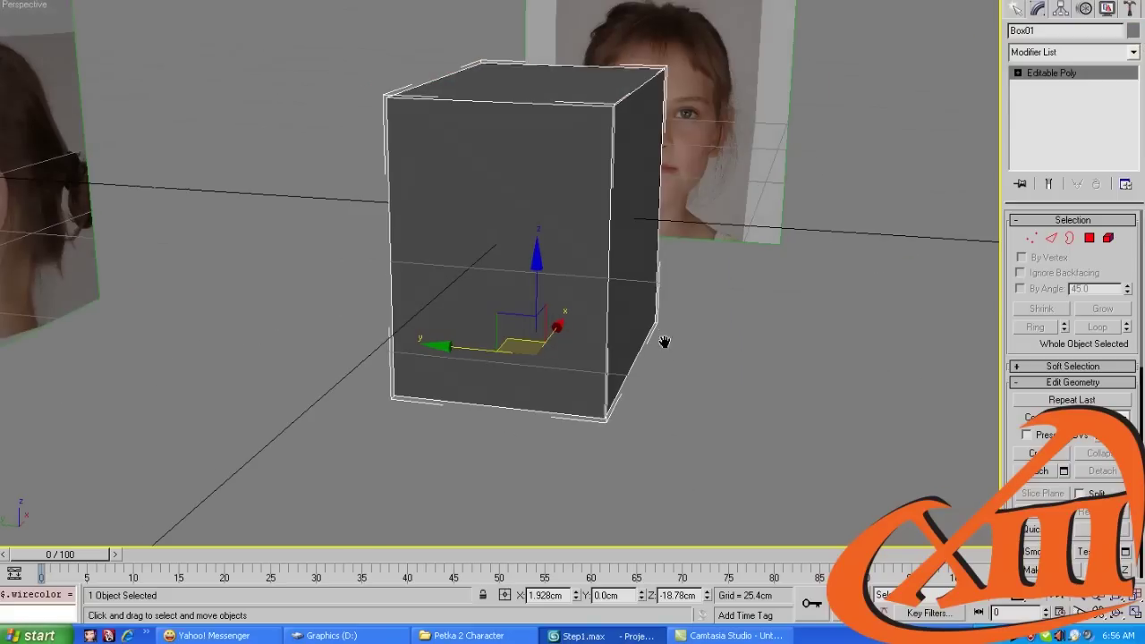
pyautogui.press('F4')
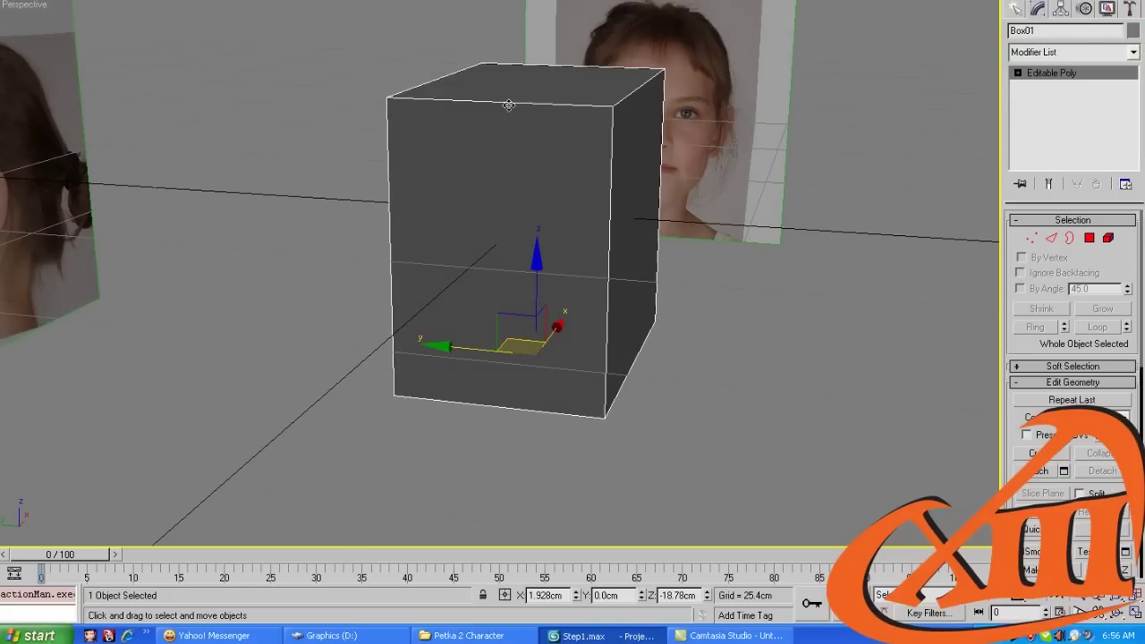
# Divide the box with a vertical centre edge loop and delete all polygons on one half
pyautogui.press('2')
pyautogui.doubleClick(508, 105)
pyautogui.keyDown('alt'); pyautogui.moveTo(508, 103); pyautogui.dragTo(422, 84, button='middle'); pyautogui.keyUp('alt')
pyautogui.press('4')
pyautogui.moveTo(422, 85); pyautogui.dragTo(429, 393)
pyautogui.press('Delete')
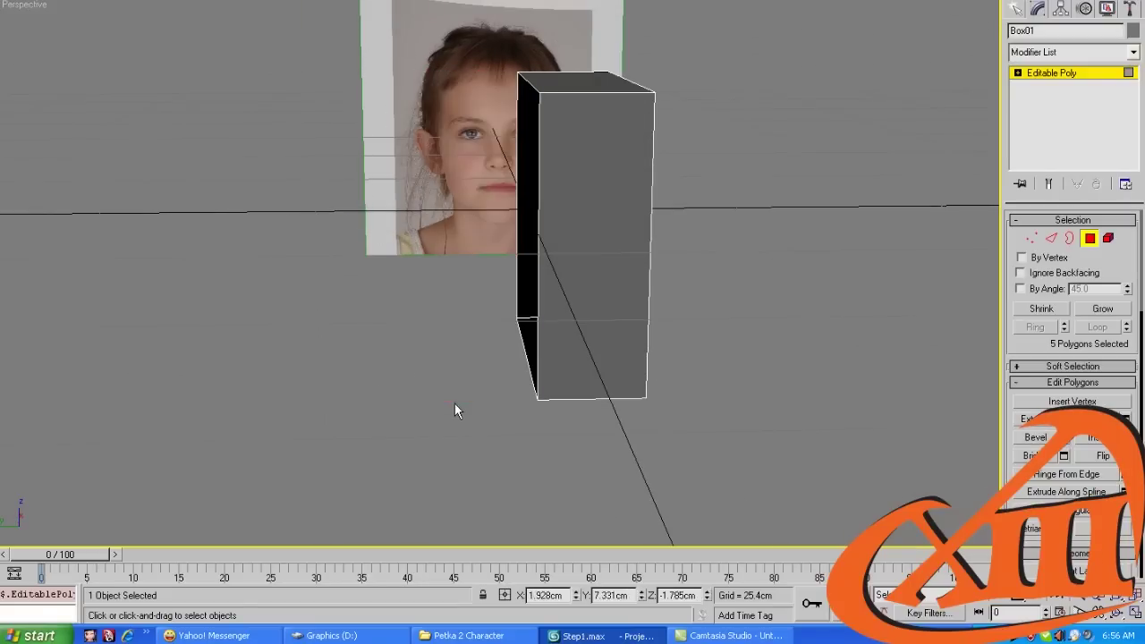
pyautogui.click(454, 411)
# Make the half box see-through in the front view and uniformly scale down its large outer side polygon
pyautogui.keyDown('alt'); pyautogui.moveTo(511, 295); pyautogui.dragTo(424, 269, button='middle'); pyautogui.keyUp('alt')
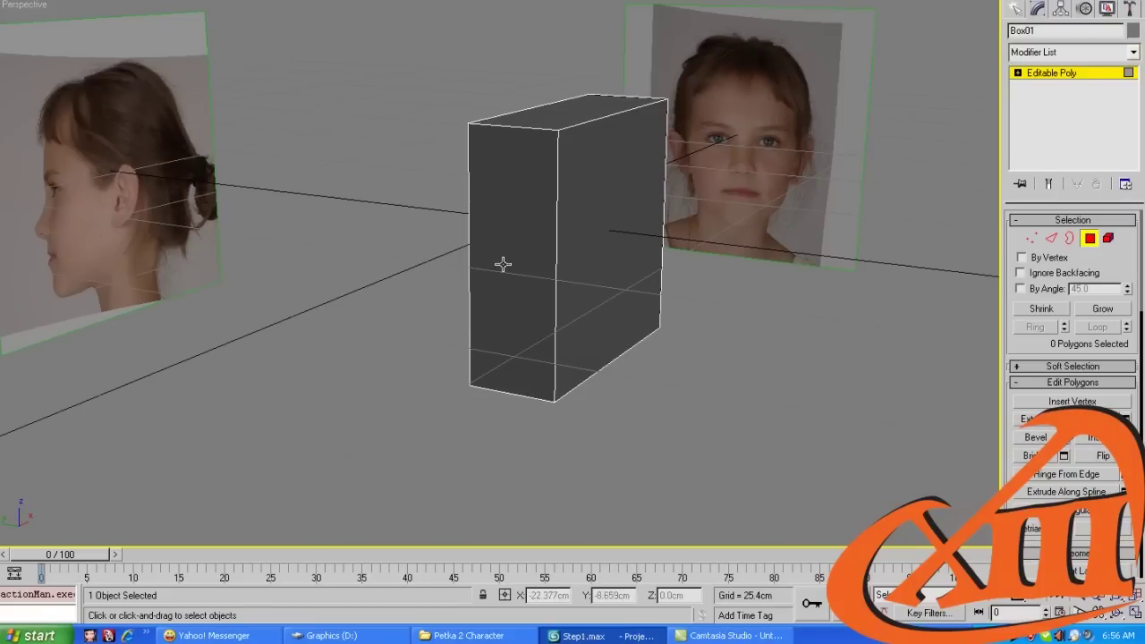
pyautogui.click(576, 256)
pyautogui.press('f')
pyautogui.scroll(5, 501, 229)
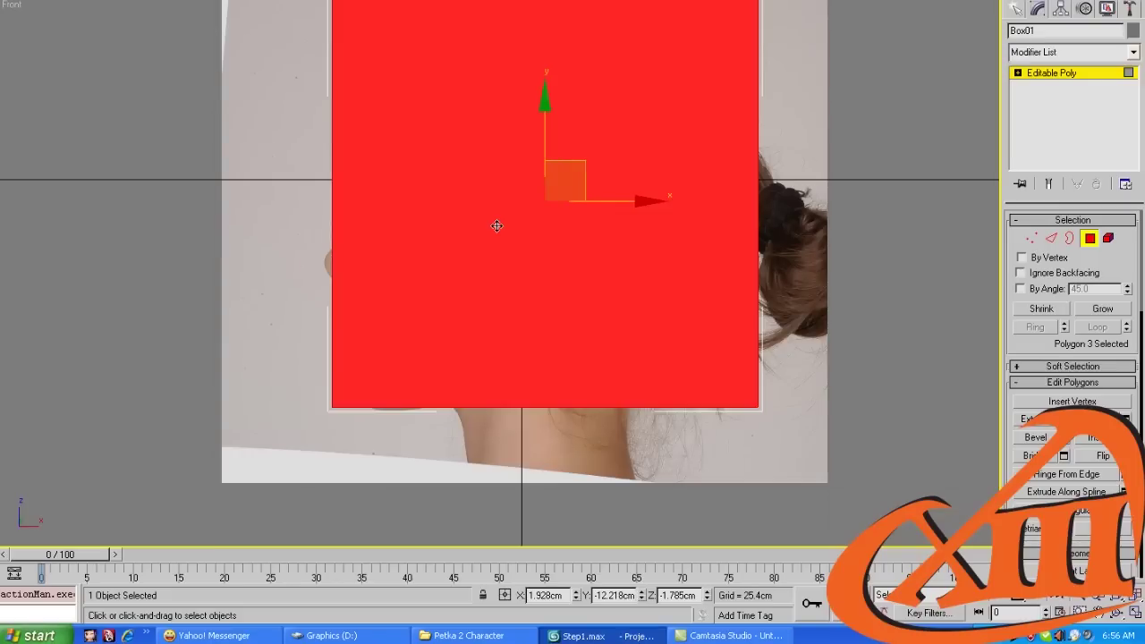
pyautogui.hotkey('alt', 'x')
pyautogui.moveTo(555, 192); pyautogui.dragTo(517, 246, button='middle')
pyautogui.press('1')
pyautogui.press('4')
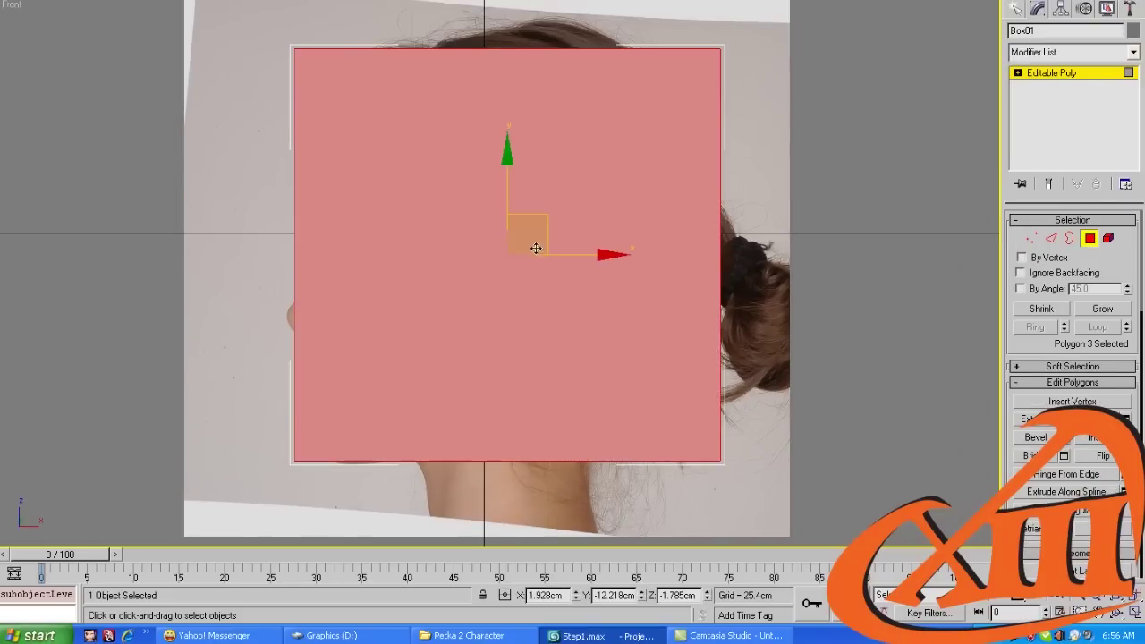
pyautogui.press('r')
pyautogui.moveTo(525, 243); pyautogui.dragTo(527, 269)
pyautogui.press('w')
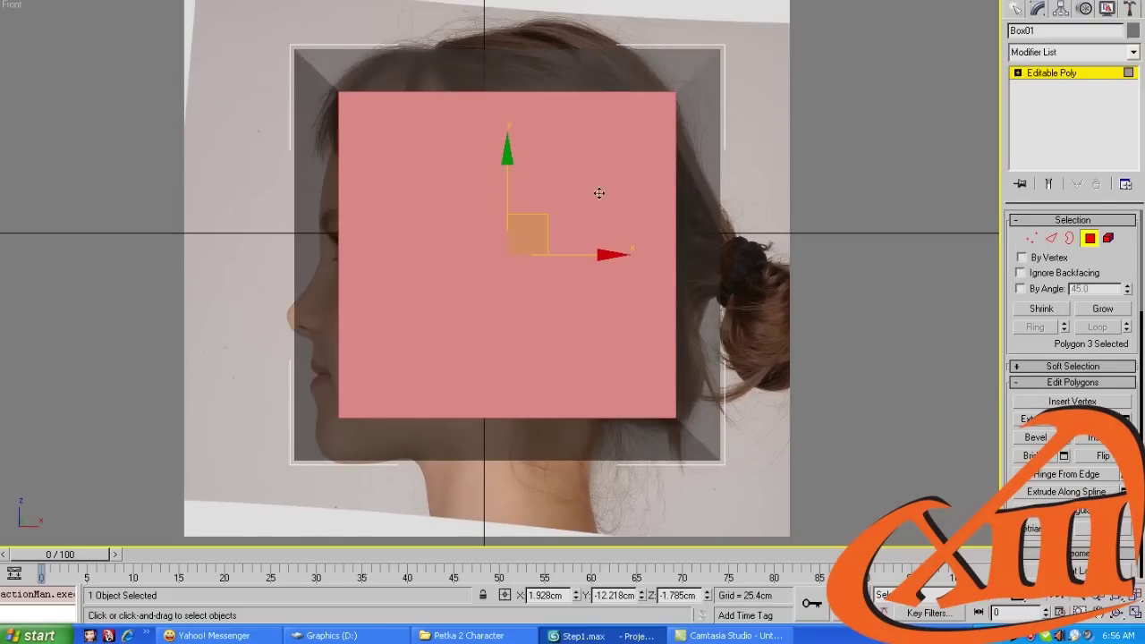
# Move the upper front, upper back and lower back corner vertex pairs inward to fit the head's side profile
pyautogui.press('1')
pyautogui.moveTo(395, 43); pyautogui.dragTo(400, 104, button='middle')
pyautogui.moveTo(294, 62); pyautogui.dragTo(408, 152)
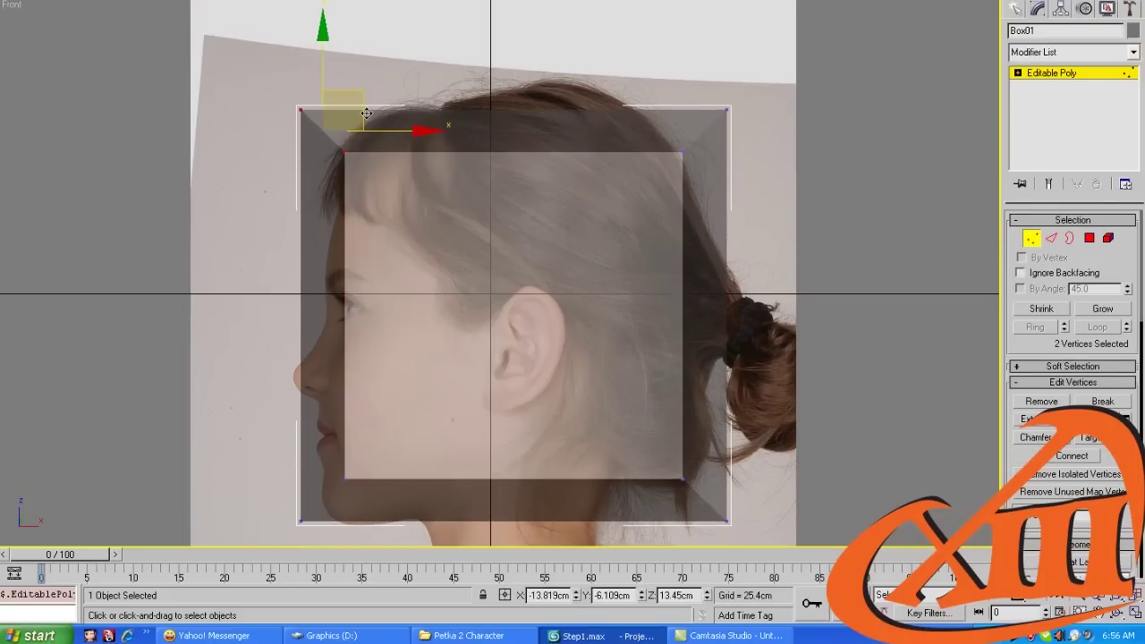
pyautogui.moveTo(366, 113); pyautogui.dragTo(402, 145)
pyautogui.moveTo(713, 107); pyautogui.dragTo(665, 113, button='middle')
pyautogui.moveTo(622, 174); pyautogui.dragTo(624, 134)
pyautogui.moveTo(749, 456); pyautogui.dragTo(764, 352, button='middle')
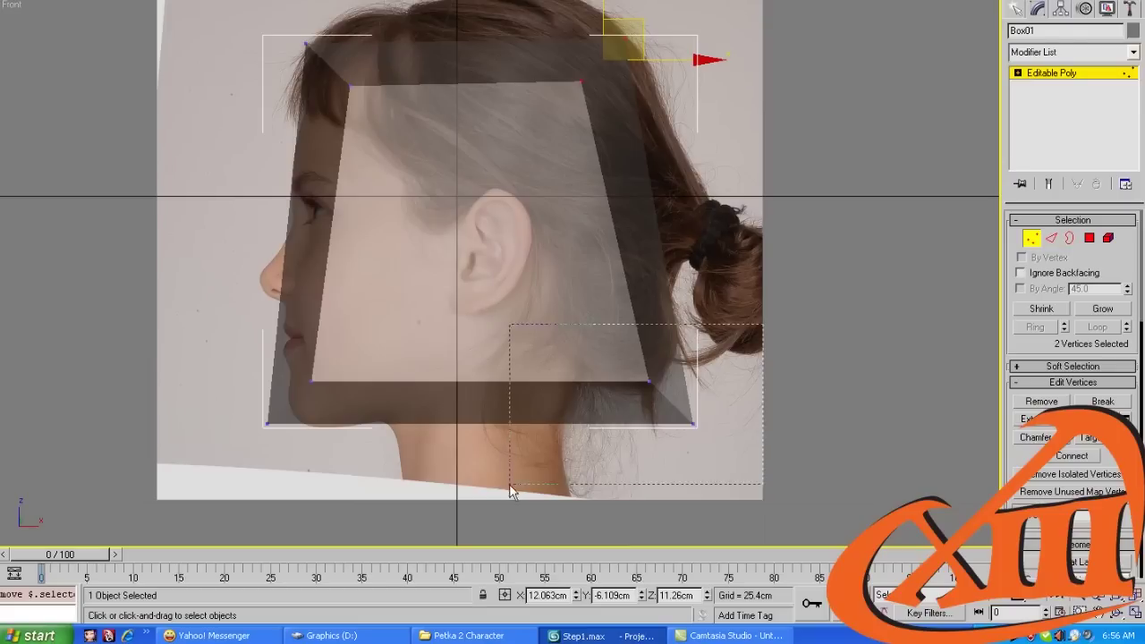
pyautogui.moveTo(510, 490); pyautogui.dragTo(510, 488)
pyautogui.moveTo(699, 367); pyautogui.dragTo(653, 348)
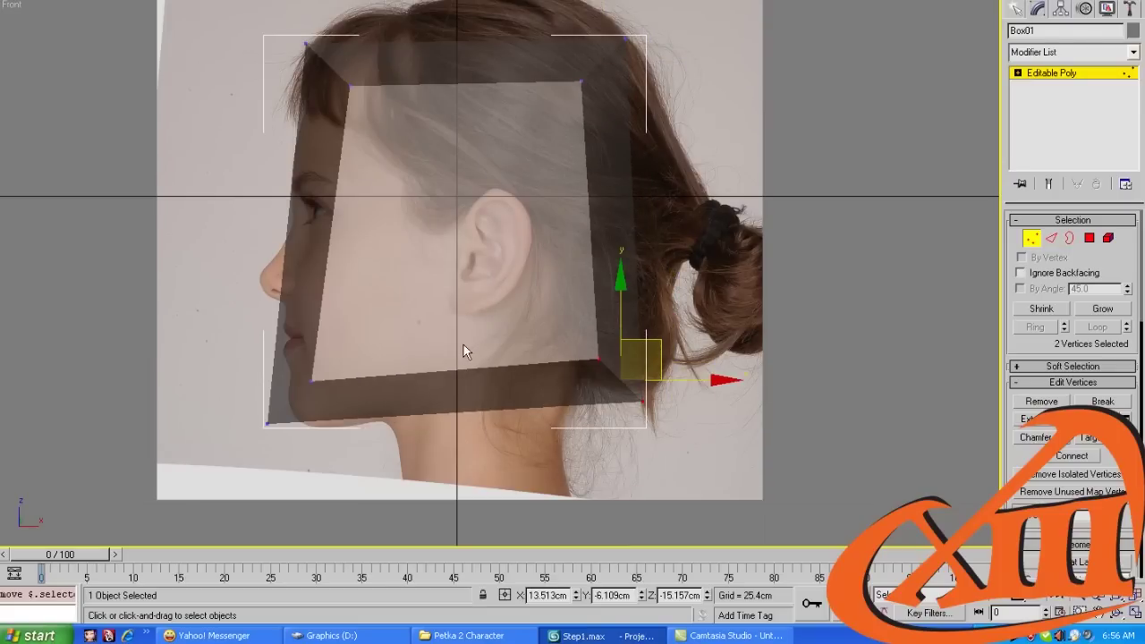
# Connect the half box's lengthwise edges with 2 segments, adding two vertical edge loops across the side
pyautogui.press('2')
pyautogui.click(426, 372)
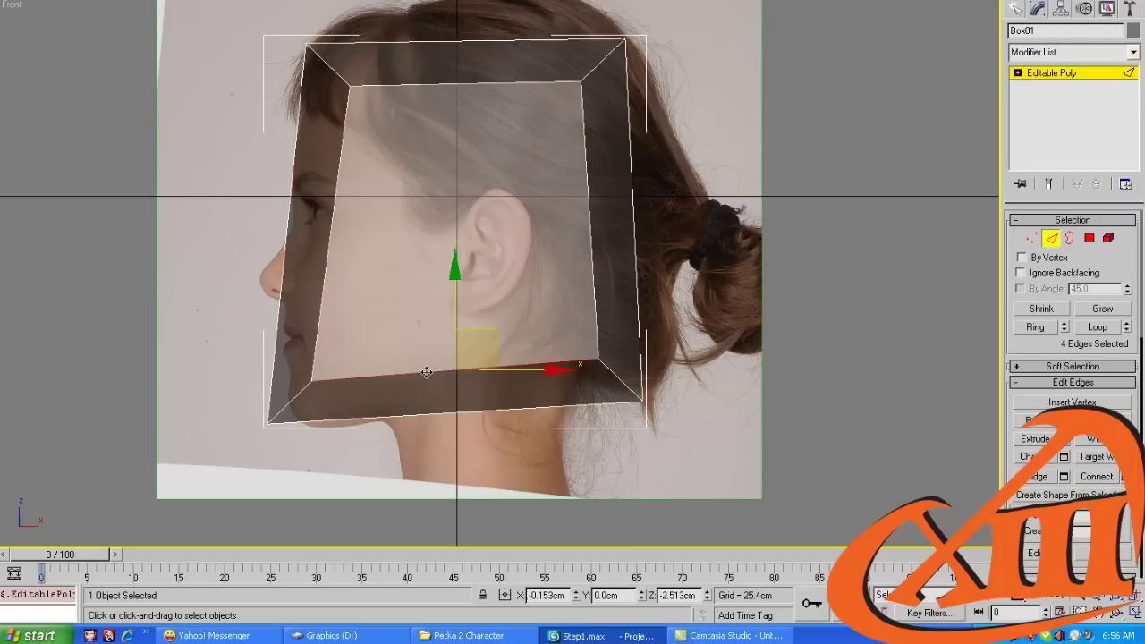
pyautogui.rightClick(423, 369)
pyautogui.click(338, 425)
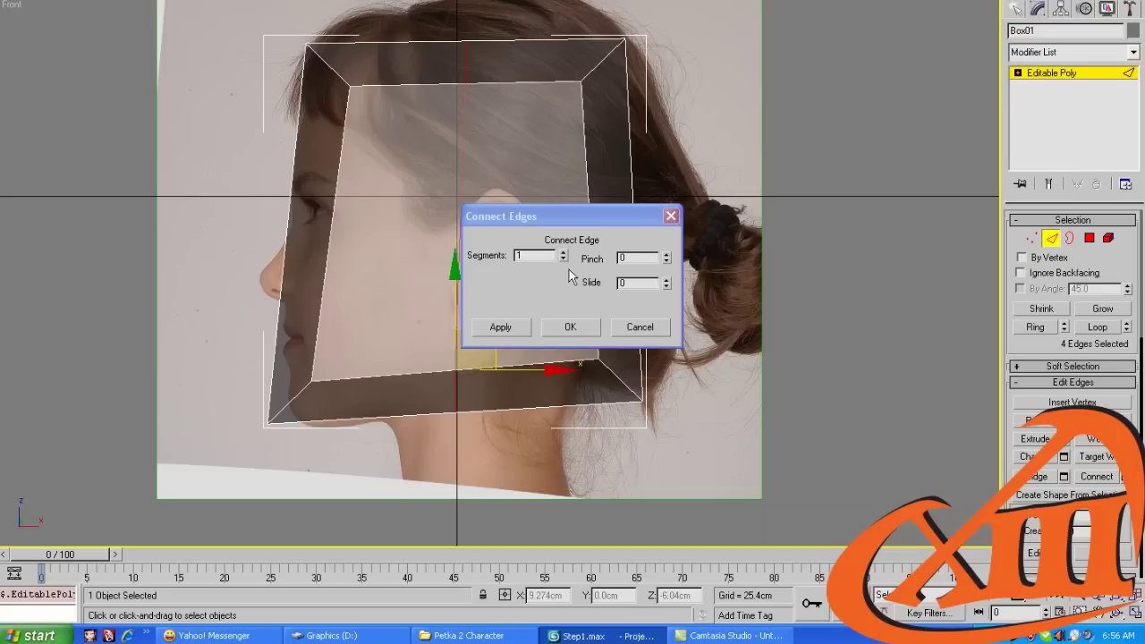
pyautogui.click(565, 254)
pyautogui.click(570, 327)
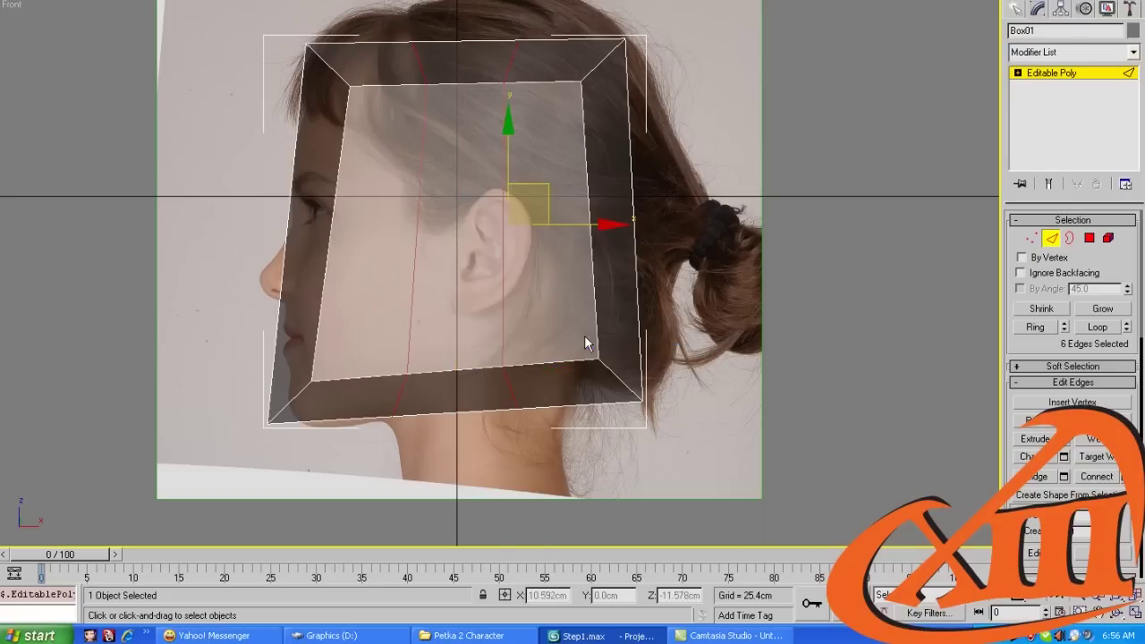
# Raise the top vertex pairs of the two vertical loops to follow the crown of the head
pyautogui.moveTo(584, 335); pyautogui.dragTo(563, 391, button='middle')
pyautogui.press('1')
pyautogui.moveTo(397, 127); pyautogui.dragTo(399, 141)
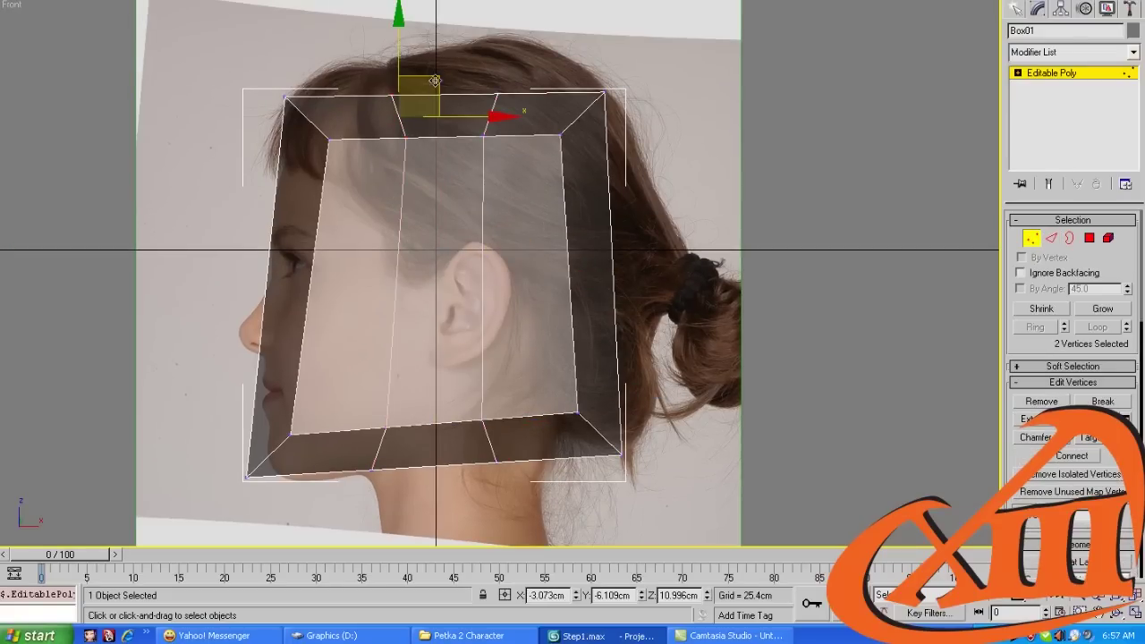
pyautogui.moveTo(434, 80); pyautogui.dragTo(426, 59)
pyautogui.moveTo(555, 58); pyautogui.dragTo(459, 163)
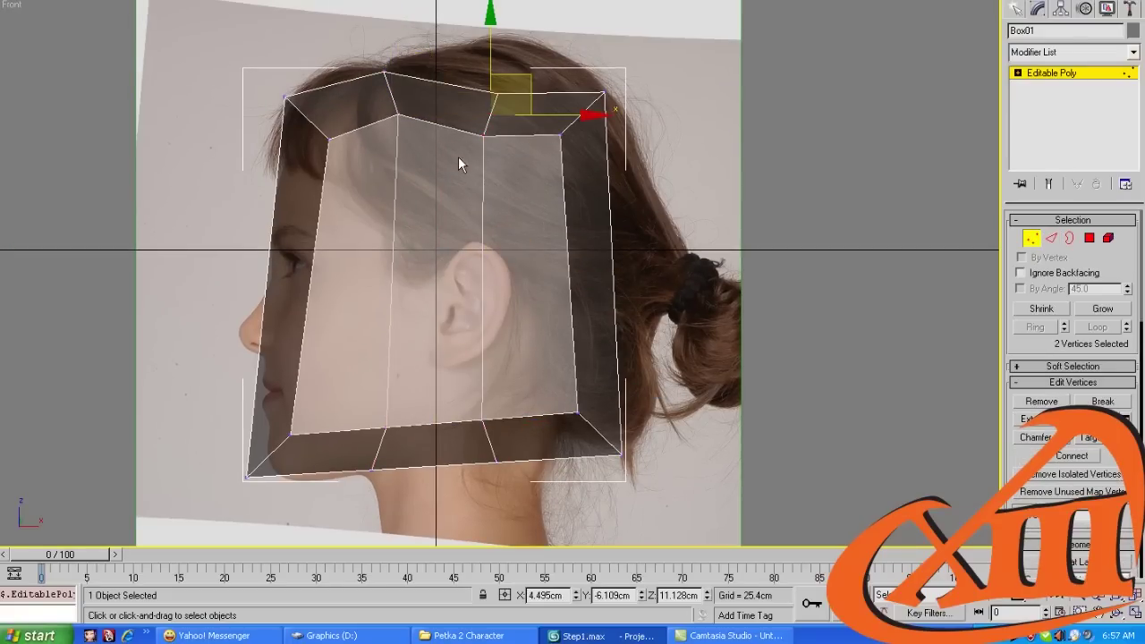
pyautogui.moveTo(518, 78); pyautogui.dragTo(538, 36)
pyautogui.click(582, 242)
# Lower the bottom vertex pairs of the two vertical loops towards the jaw and neck line
pyautogui.moveTo(505, 368); pyautogui.dragTo(455, 506)
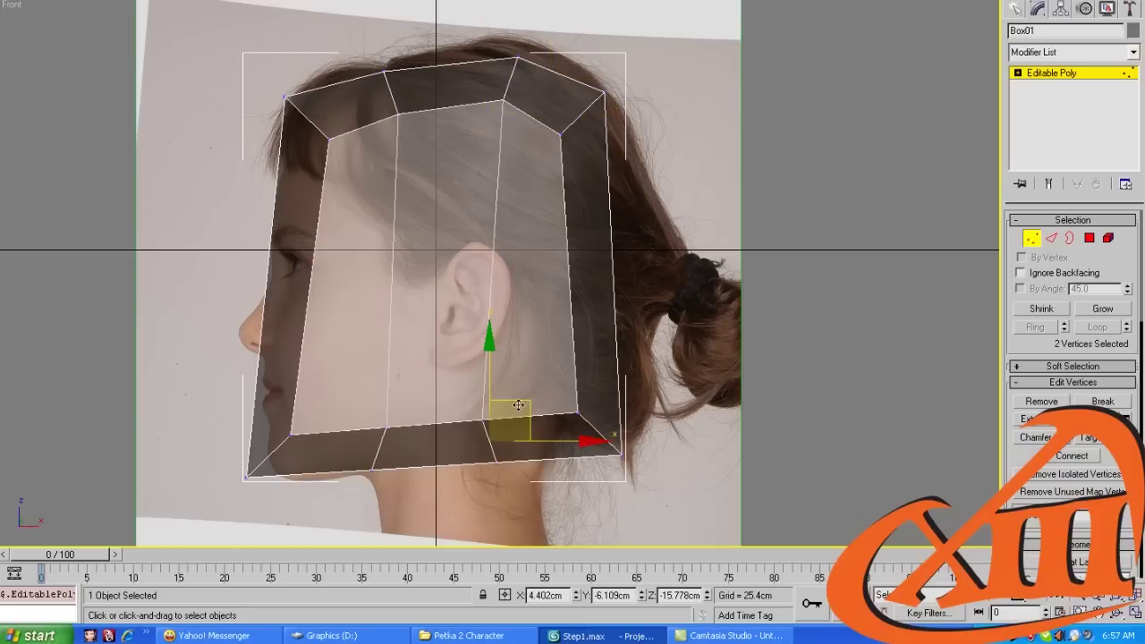
pyautogui.moveTo(518, 399); pyautogui.dragTo(545, 424)
pyautogui.moveTo(352, 500); pyautogui.dragTo(354, 498)
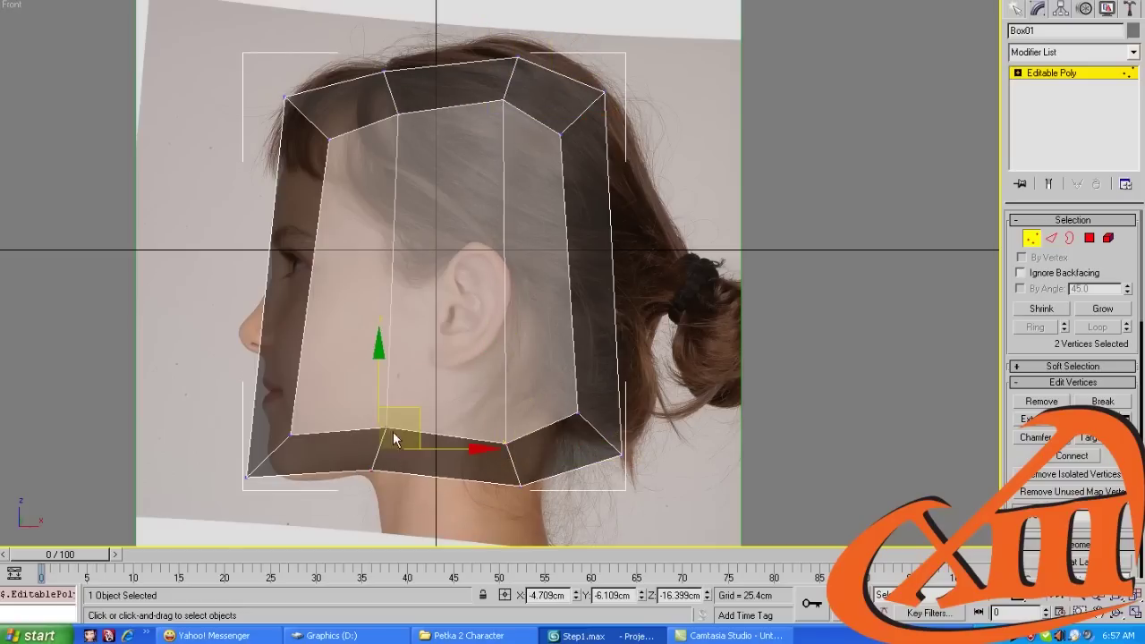
pyautogui.moveTo(407, 412); pyautogui.dragTo(410, 426)
# Connect the ring of vertical edges to add two horizontal edge loops around the head
pyautogui.press('2')
pyautogui.click(308, 320)
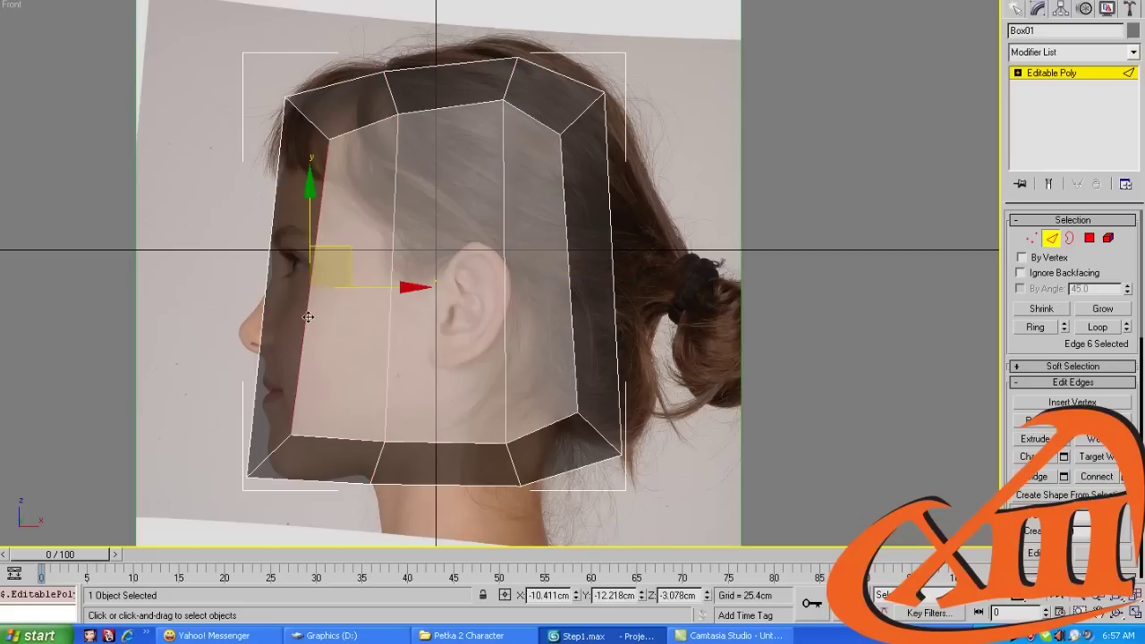
pyautogui.hotkey('alt', 'r')
pyautogui.hotkey('ctrl', 'shift', 'e')
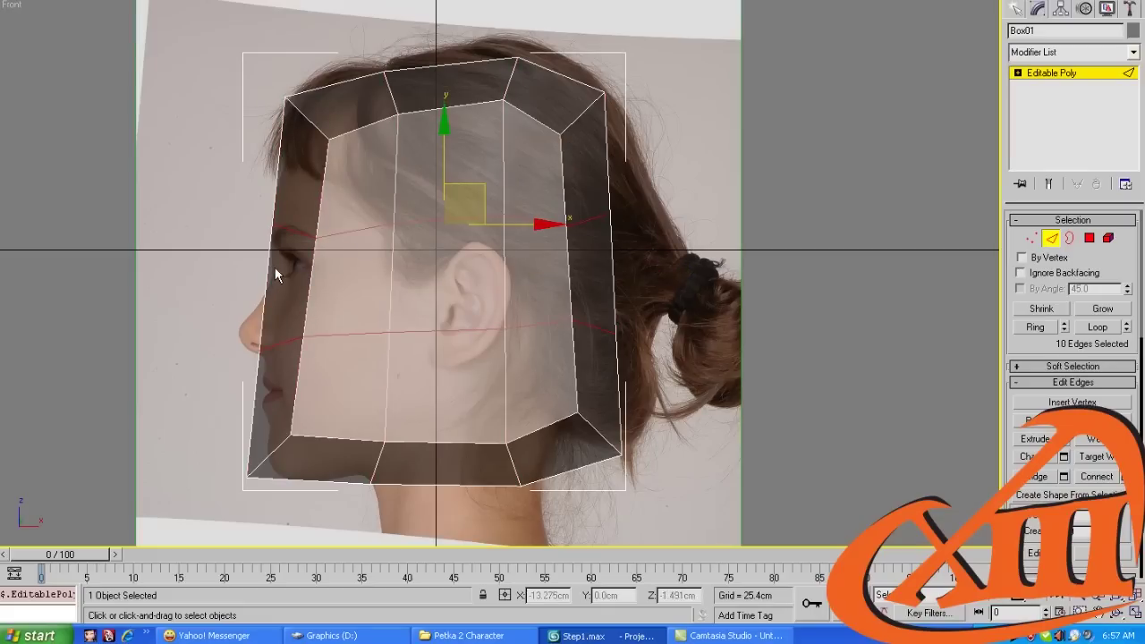
# Shift the brow, hairline and front crown vertex pairs to follow the forehead in the side photo
pyautogui.press('1')
pyautogui.moveTo(257, 221); pyautogui.dragTo(349, 255)
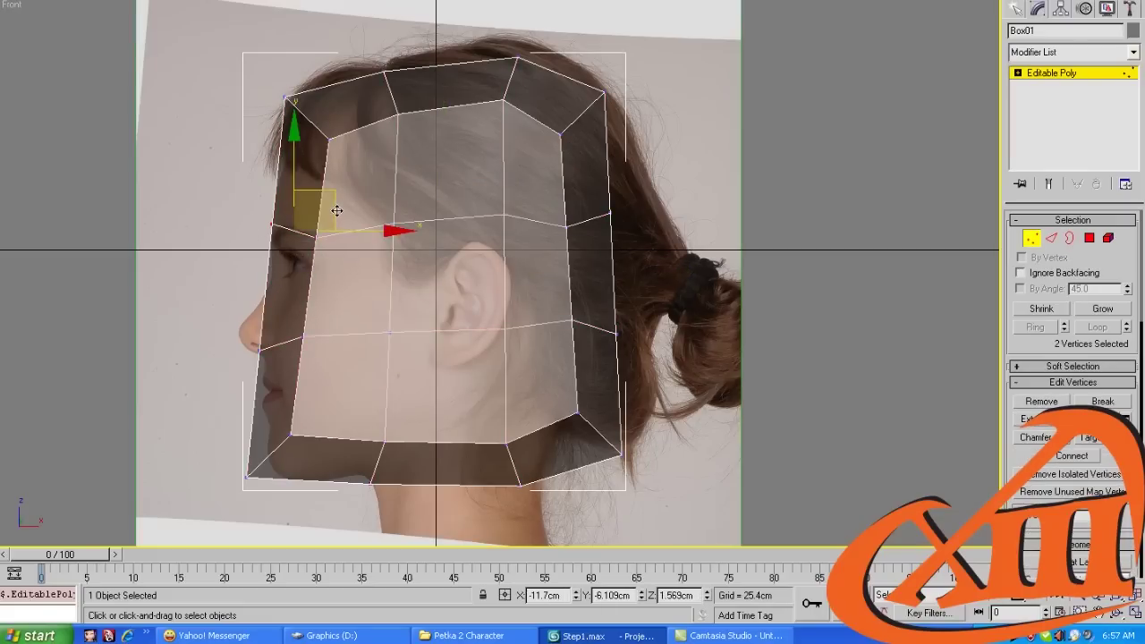
pyautogui.moveTo(337, 210)
pyautogui.mouseDown()
pyautogui.moveTo(322, 220)
pyautogui.moveTo(332, 224)
pyautogui.moveTo(337, 204)
pyautogui.mouseUp()
pyautogui.click(353, 96)
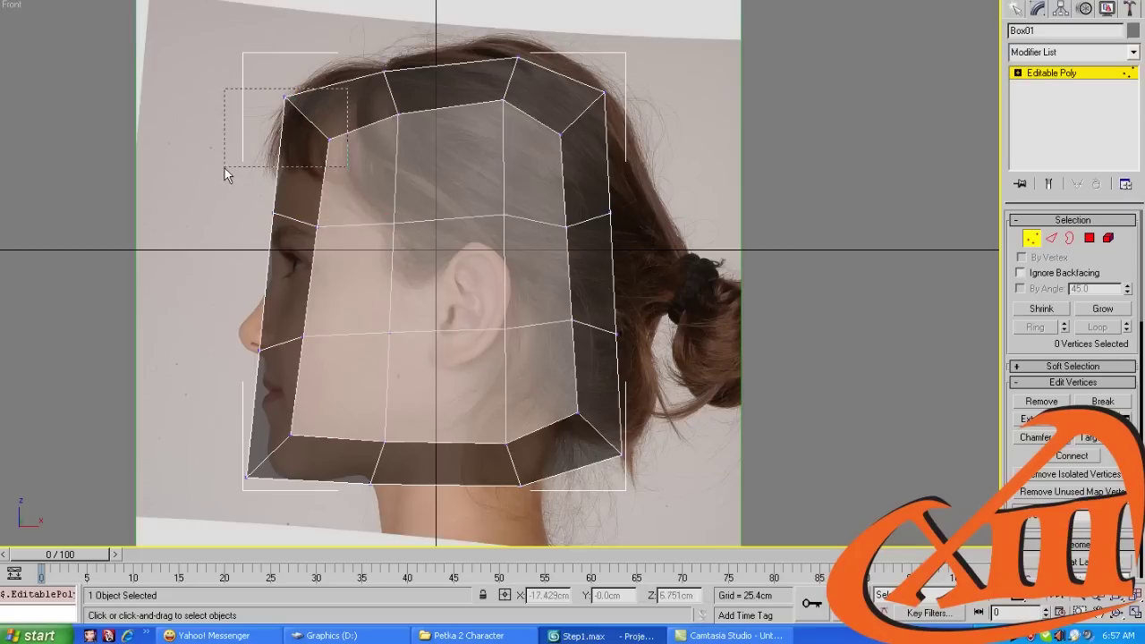
pyautogui.moveTo(225, 174); pyautogui.dragTo(225, 170)
pyautogui.moveTo(325, 76); pyautogui.dragTo(386, 77)
# Reposition the vertices below the nose, under the jaw and at the chin to match the lower face profile
pyautogui.click(306, 333)
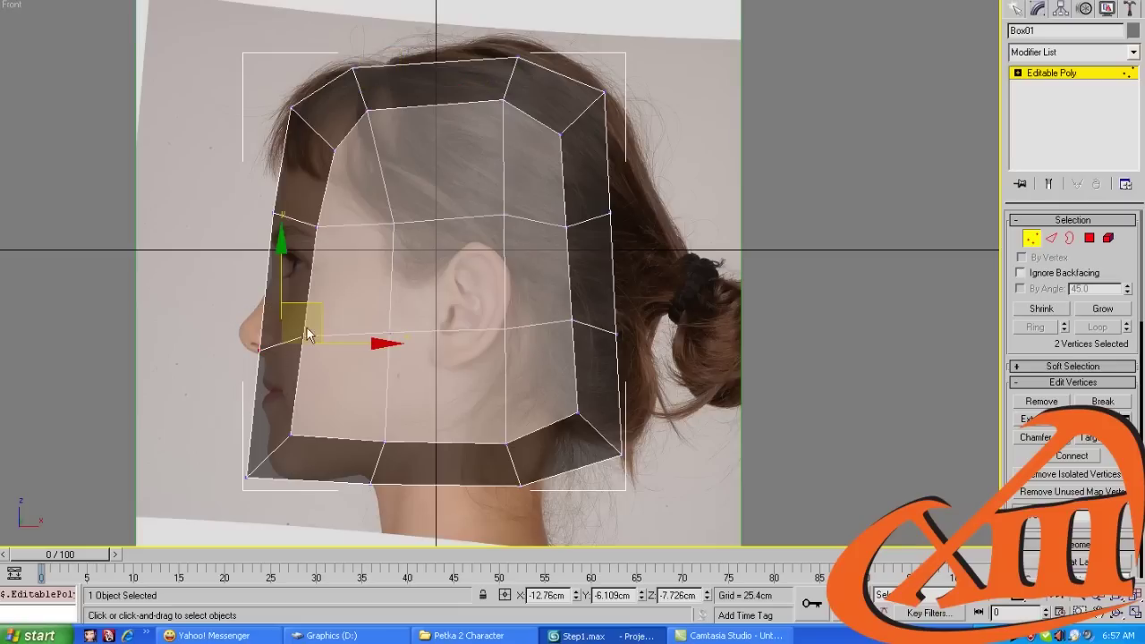
pyautogui.moveTo(307, 324)
pyautogui.mouseDown()
pyautogui.moveTo(298, 320)
pyautogui.moveTo(317, 320)
pyautogui.moveTo(320, 336)
pyautogui.mouseUp()
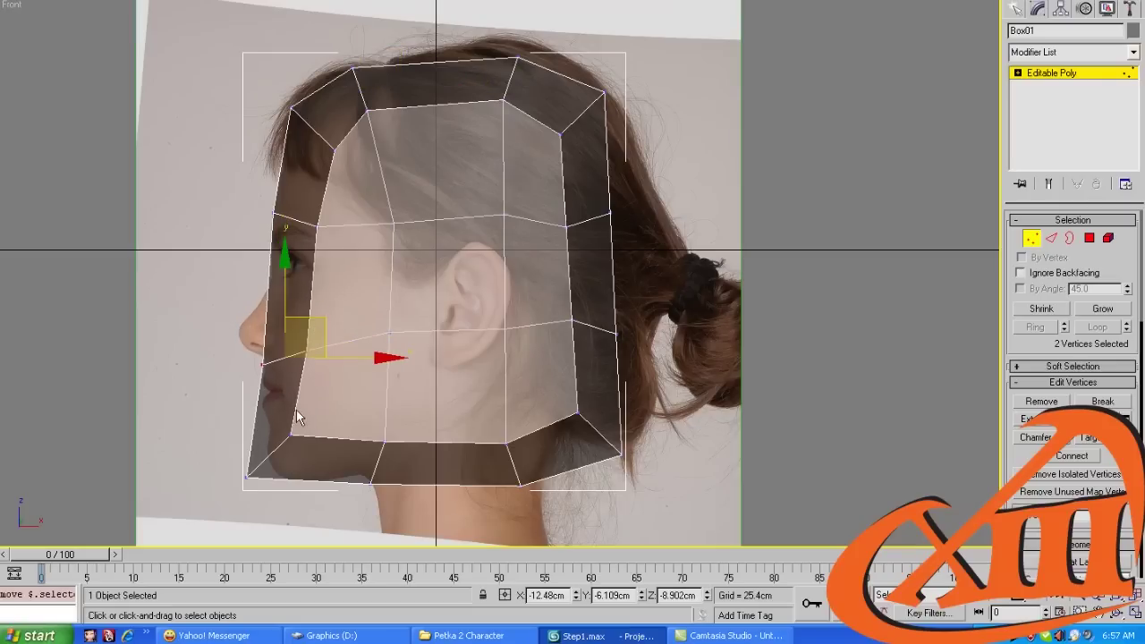
pyautogui.moveTo(343, 504); pyautogui.dragTo(343, 503)
pyautogui.moveTo(394, 421)
pyautogui.mouseDown()
pyautogui.moveTo(414, 417)
pyautogui.moveTo(407, 427)
pyautogui.mouseUp()
pyautogui.moveTo(244, 475); pyautogui.dragTo(265, 476)
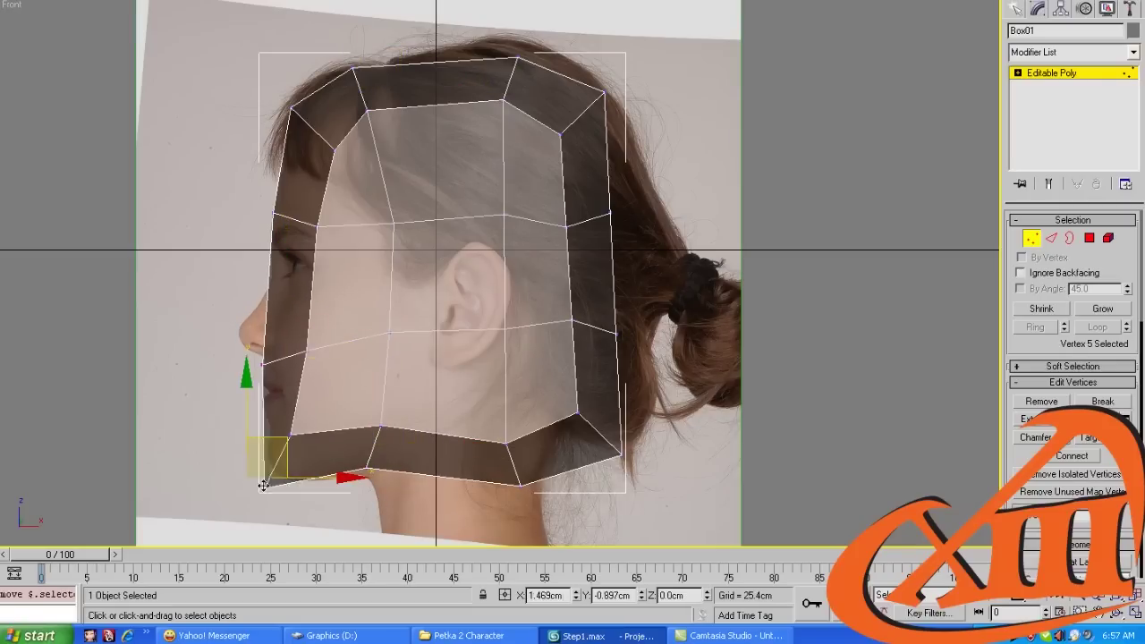
pyautogui.click(290, 435)
pyautogui.moveTo(322, 392); pyautogui.dragTo(343, 394)
# Move the rear vertex pairs and the lower neck pair to round out the back of the head
pyautogui.moveTo(587, 477); pyautogui.dragTo(587, 475)
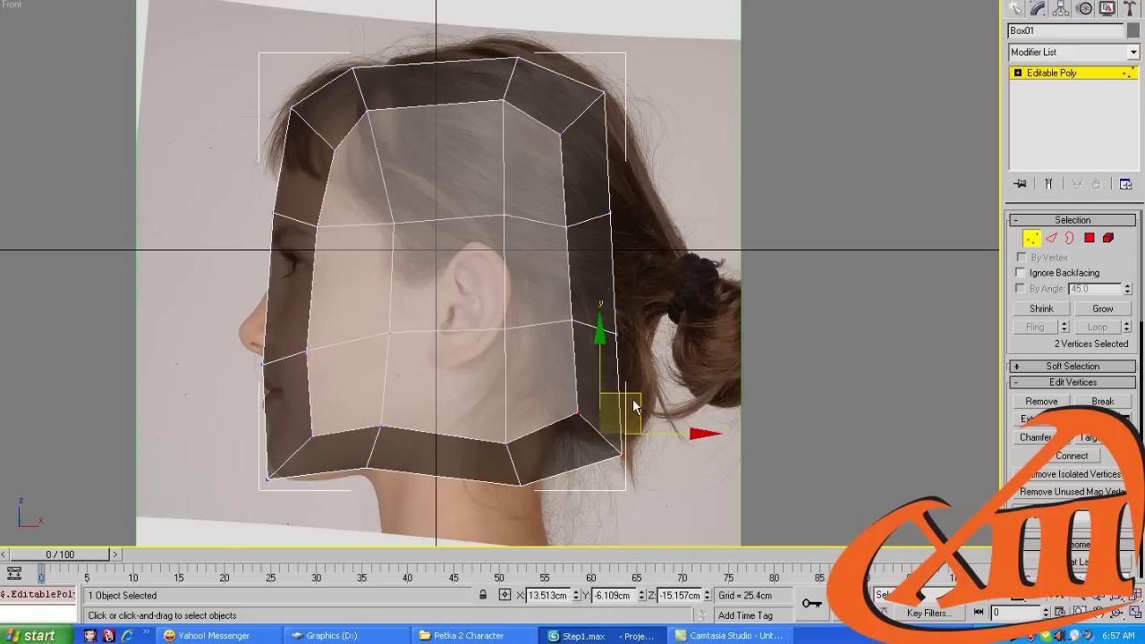
pyautogui.moveTo(634, 406); pyautogui.dragTo(585, 342)
pyautogui.moveTo(585, 342); pyautogui.dragTo(578, 399, button='middle')
pyautogui.moveTo(619, 365); pyautogui.dragTo(561, 391)
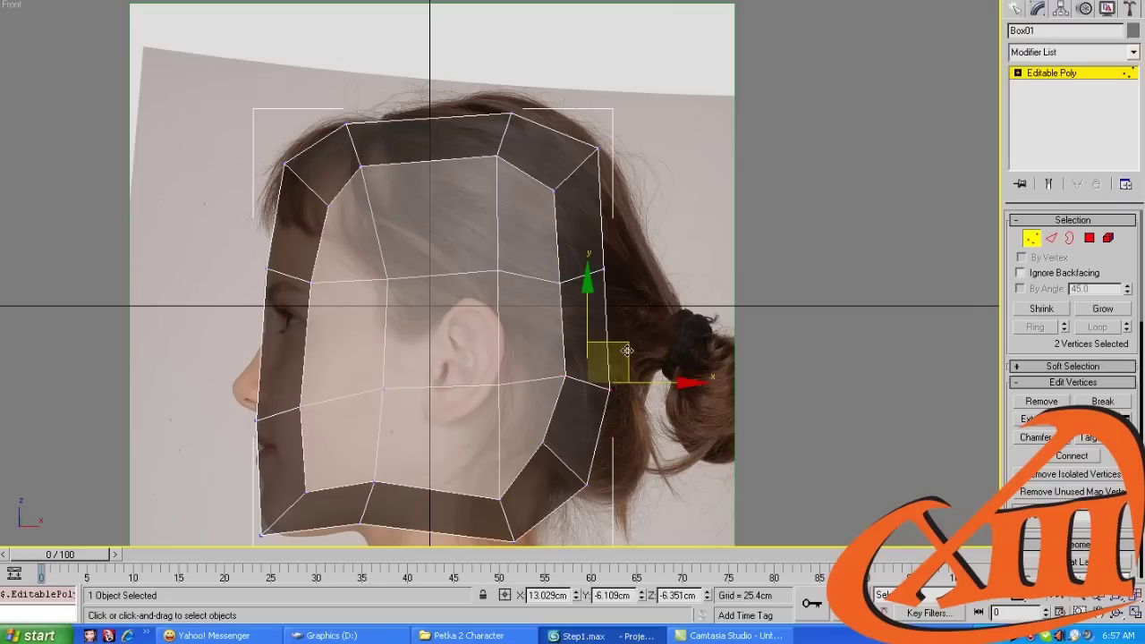
pyautogui.moveTo(627, 350); pyautogui.dragTo(643, 350)
pyautogui.moveTo(540, 310); pyautogui.dragTo(541, 309)
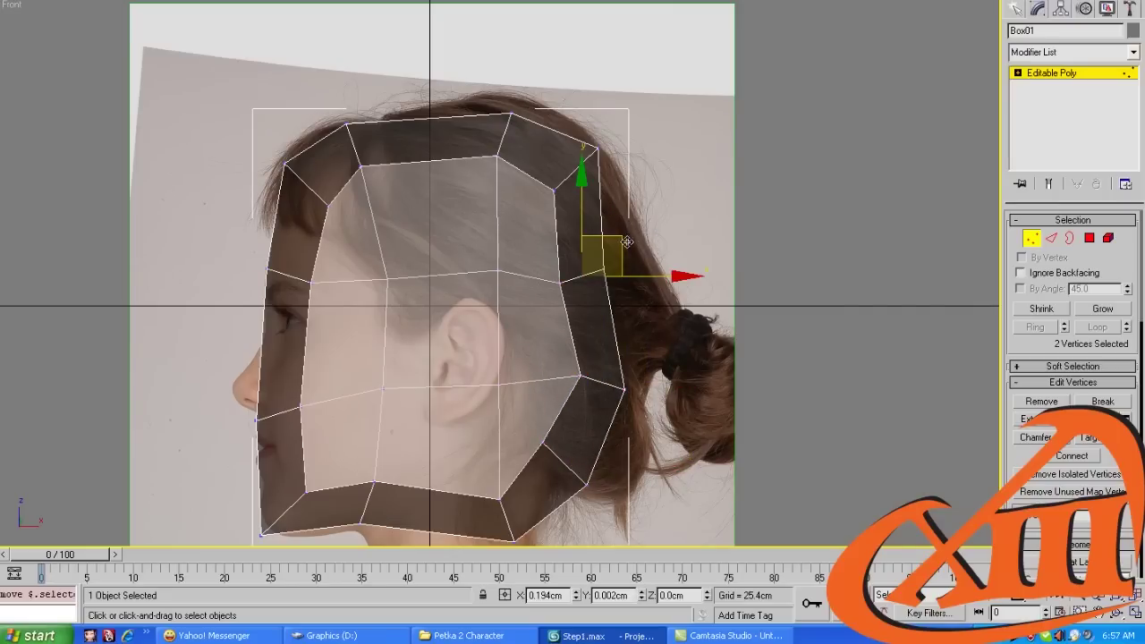
pyautogui.moveTo(496, 495); pyautogui.dragTo(494, 432, button='middle')
pyautogui.click(501, 474)
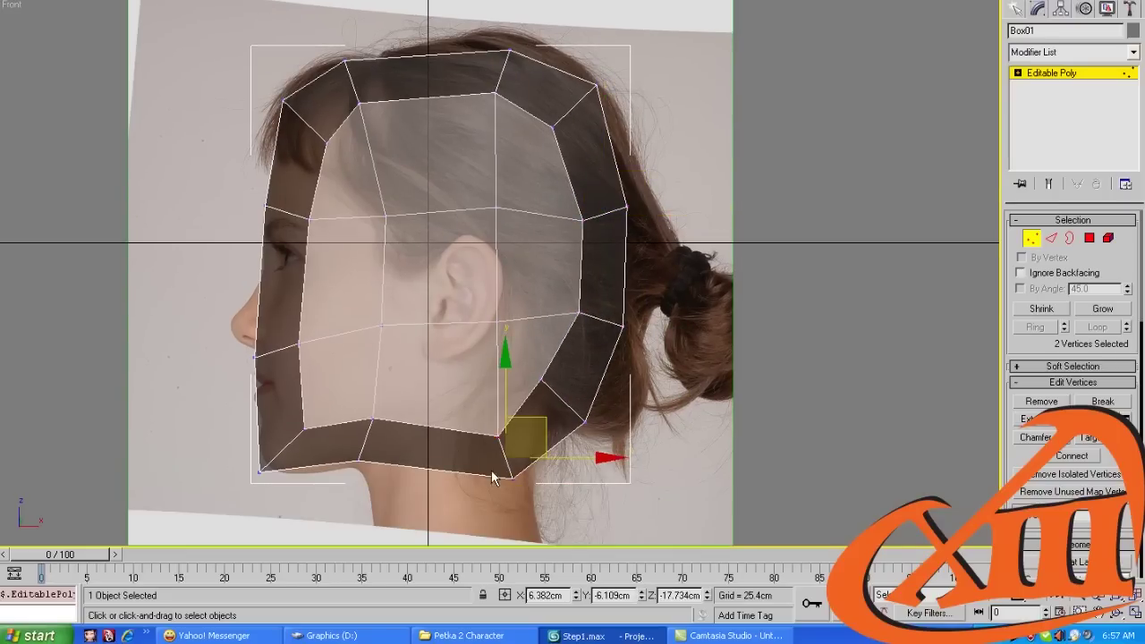
pyautogui.moveTo(542, 431); pyautogui.dragTo(530, 420)
# Show edges in the left view and pull the central side polygon outward about 1.6 cm towards the ear
pyautogui.press('l')
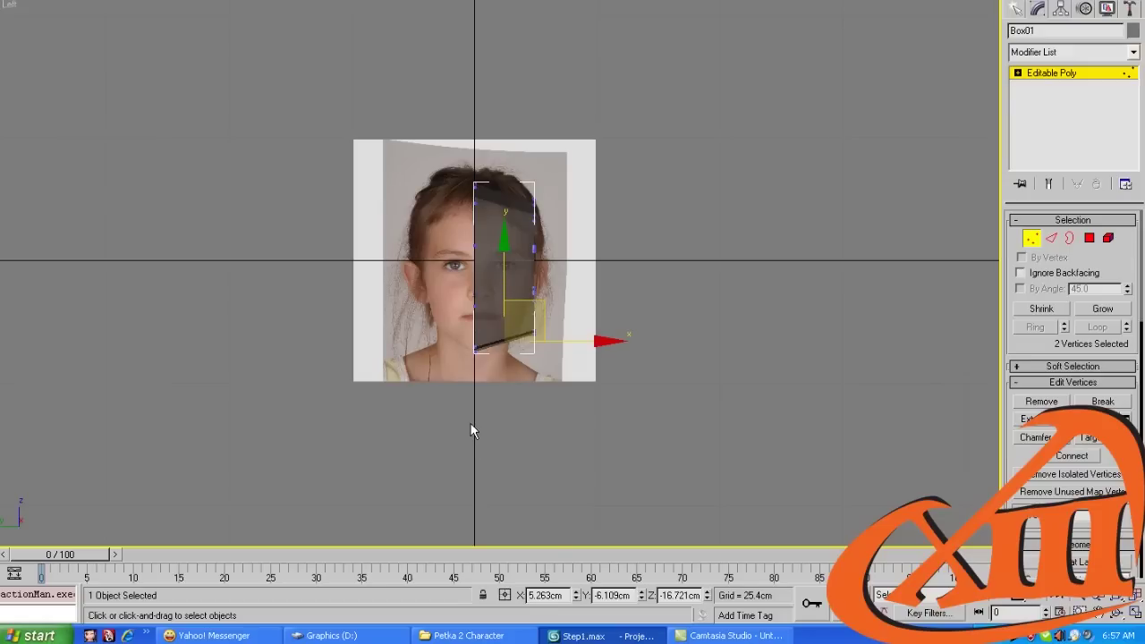
pyautogui.scroll(5, 471, 428)
pyautogui.moveTo(451, 389); pyautogui.dragTo(451, 354, button='middle')
pyautogui.press('2')
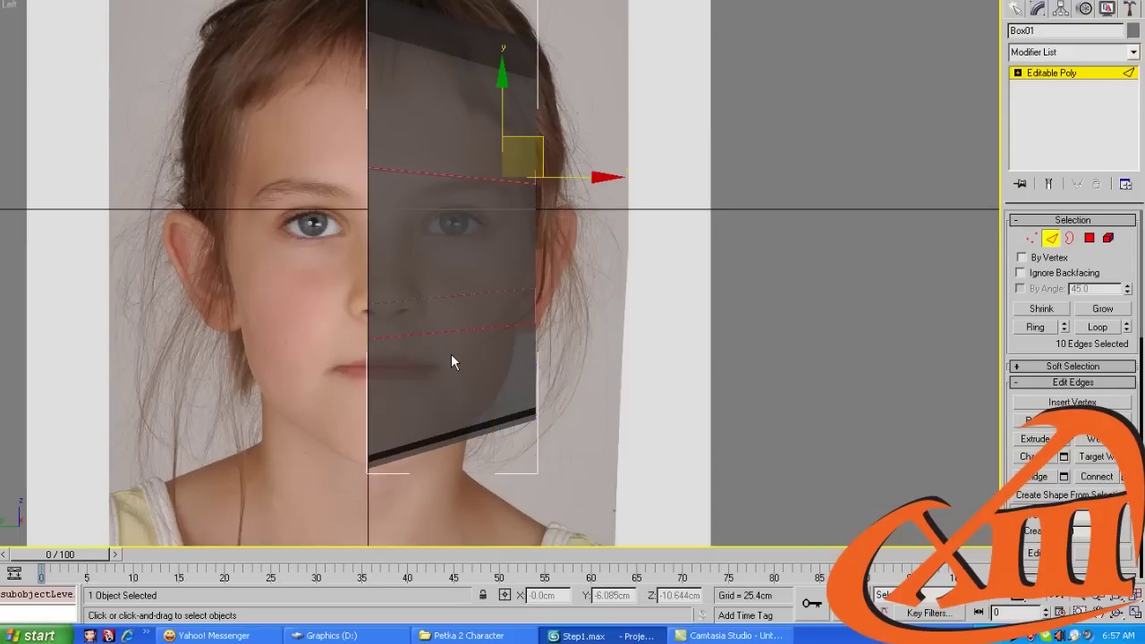
pyautogui.press('F4')
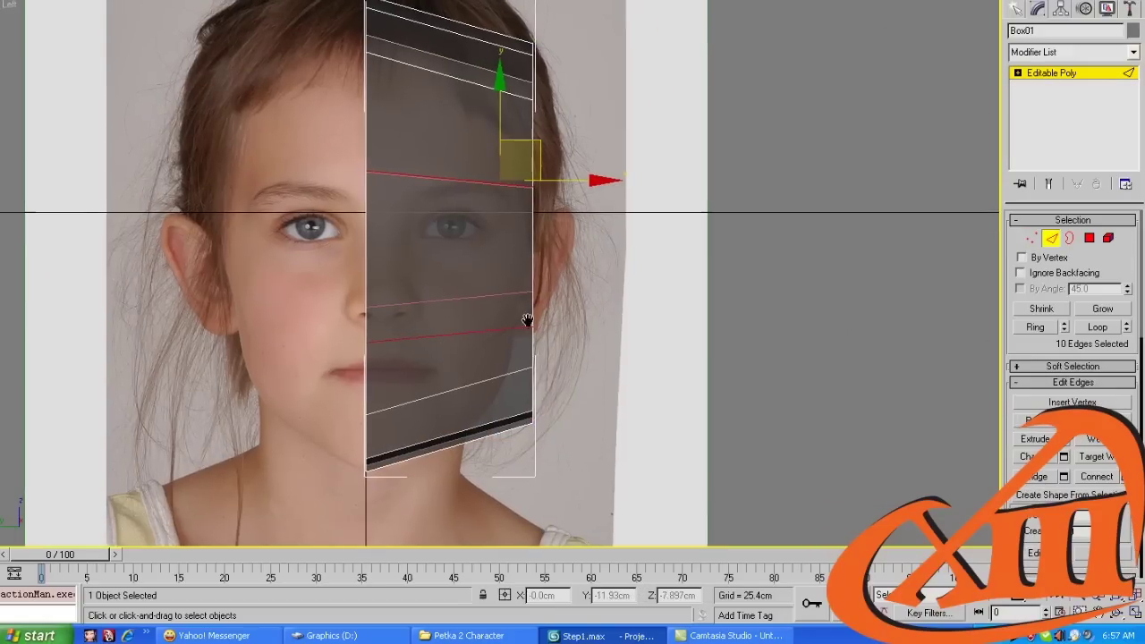
pyautogui.press('p')
pyautogui.press('4')
pyautogui.click(614, 257)
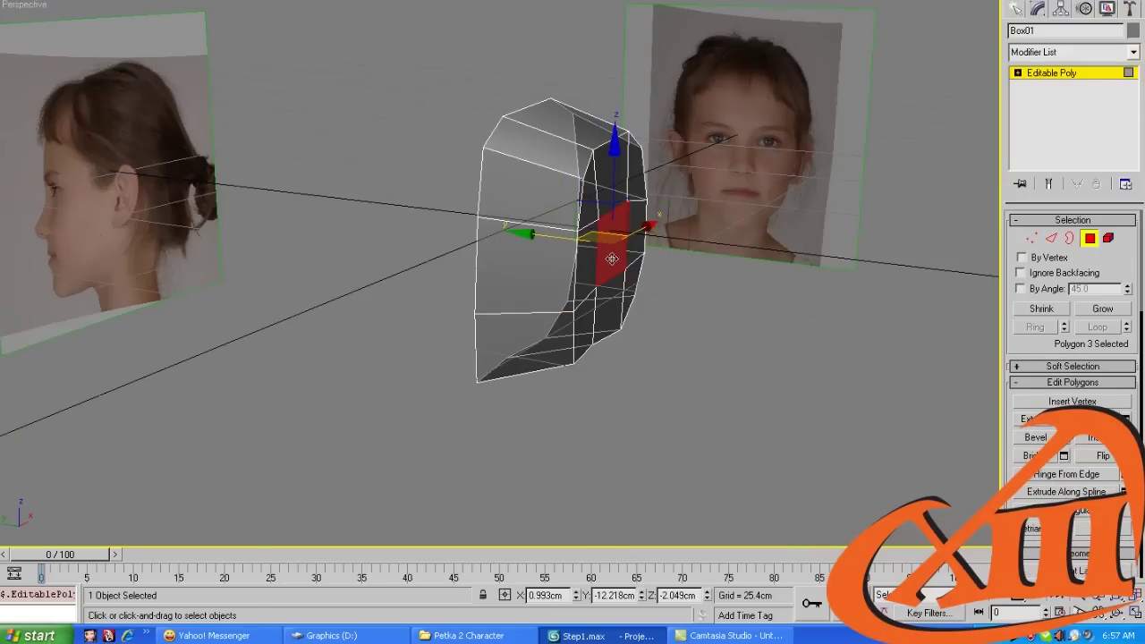
pyautogui.press('l')
pyautogui.moveTo(570, 268); pyautogui.dragTo(601, 256)
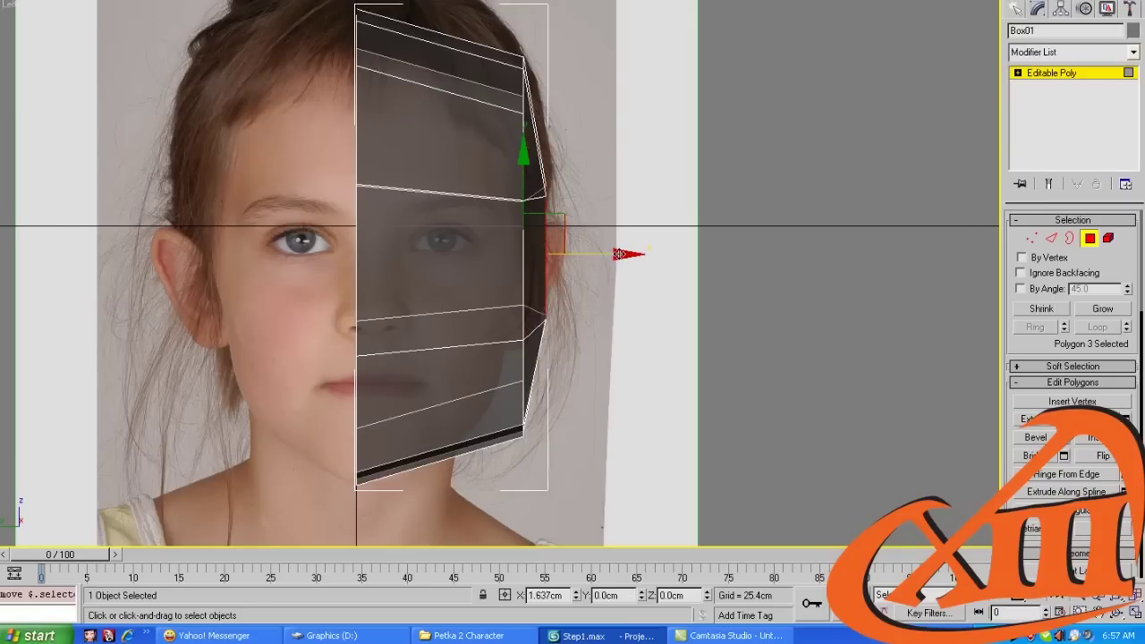
# Move all outer side vertices inward in the left view to fit the head's width in the frontal photo
pyautogui.press('1')
pyautogui.moveTo(621, 16); pyautogui.dragTo(449, 443)
pyautogui.moveTo(620, 255); pyautogui.dragTo(602, 255)
# Connect the ring of horizontal edges on the half head with 1 segment, adding a vertical loop midway across the face
pyautogui.press('2')
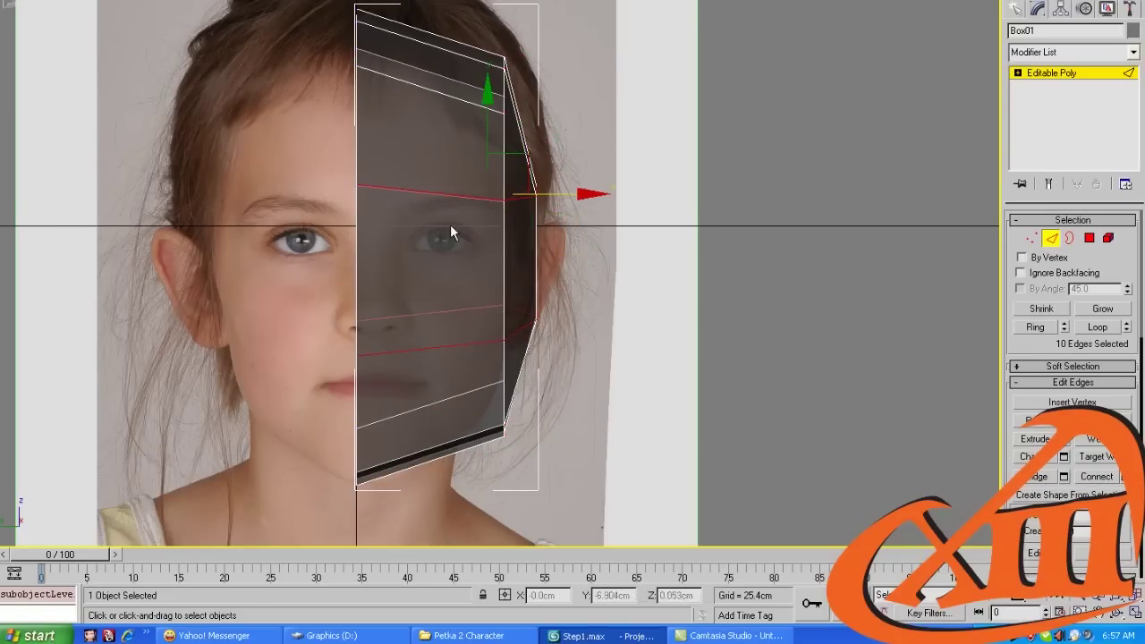
pyautogui.keyDown('ctrl'); pyautogui.click(446, 195); pyautogui.keyUp('ctrl')
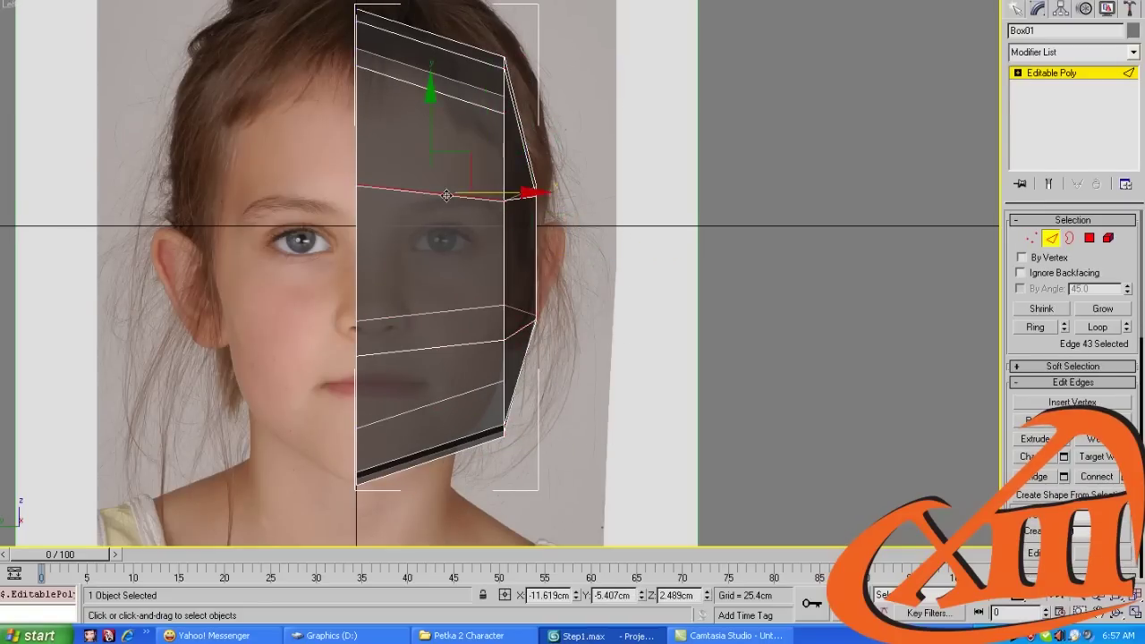
pyautogui.rightClick(405, 213)
pyautogui.click(389, 258)
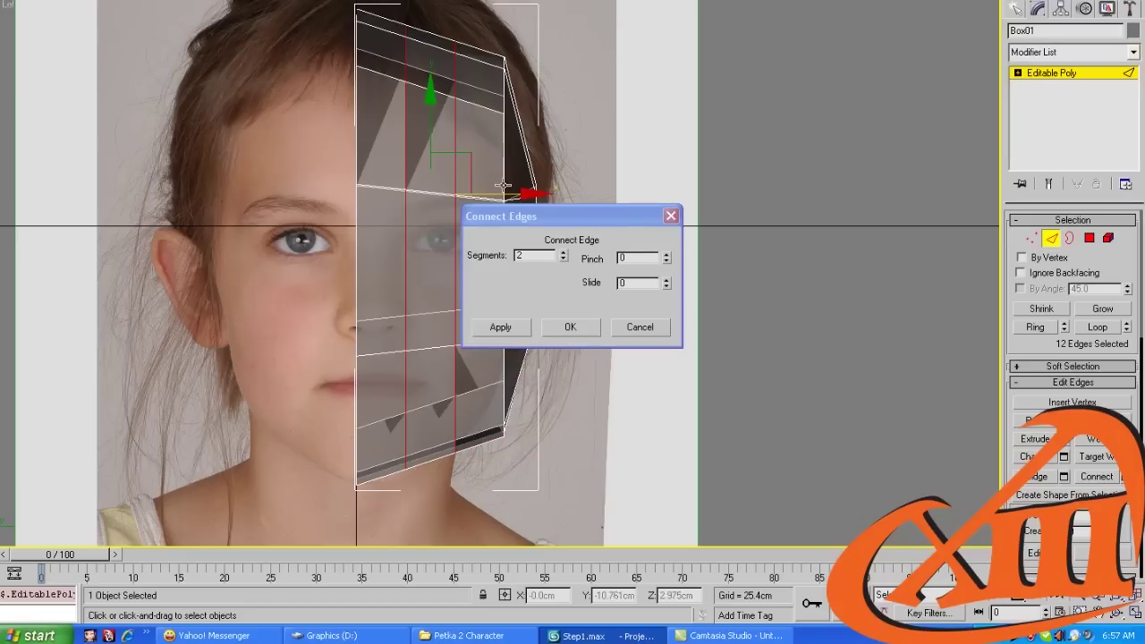
pyautogui.click(564, 261)
pyautogui.click(572, 327)
pyautogui.moveTo(555, 305); pyautogui.dragTo(548, 358, button='middle')
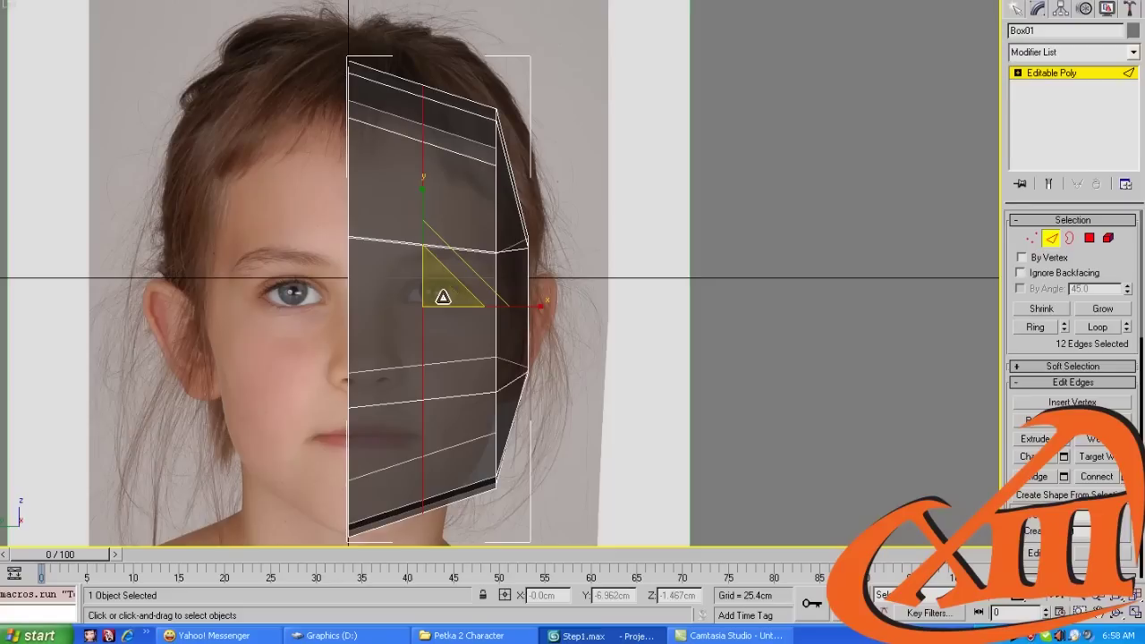
# Raise the new vertical edge loop slightly so the crown follows the hair outline in the frontal photo
pyautogui.moveTo(426, 228); pyautogui.dragTo(420, 208)
pyautogui.press('1')
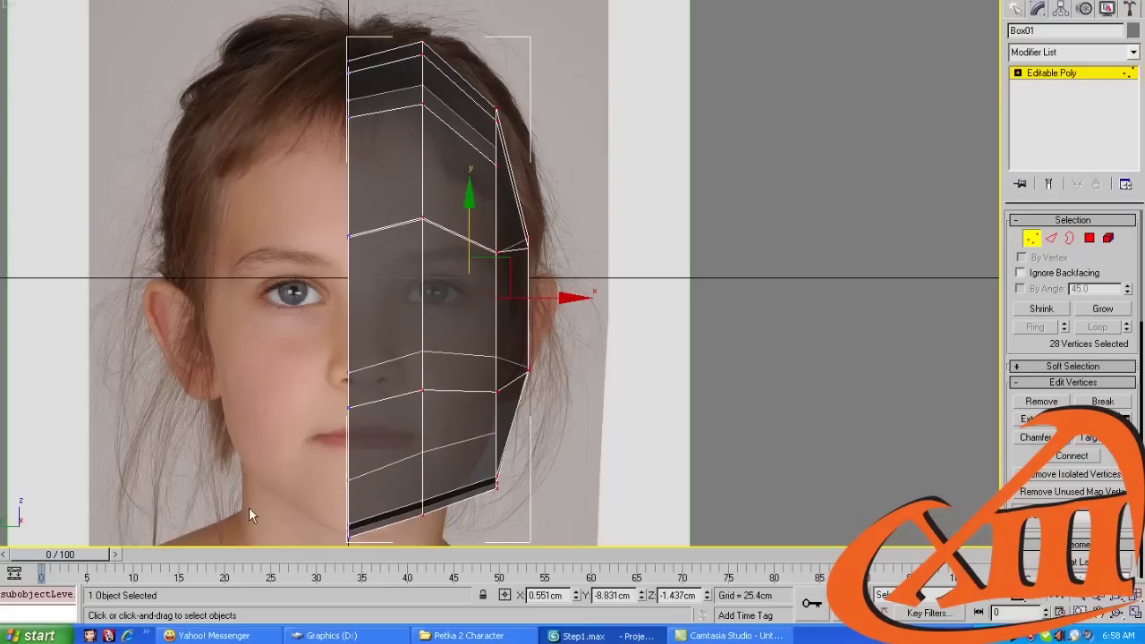
pyautogui.moveTo(248, 508); pyautogui.dragTo(260, 523)
pyautogui.moveTo(375, 294); pyautogui.dragTo(349, 205)
pyautogui.press('w')
pyautogui.hotkey('ctrl', 'z')
pyautogui.hotkey('ctrl', 'z')
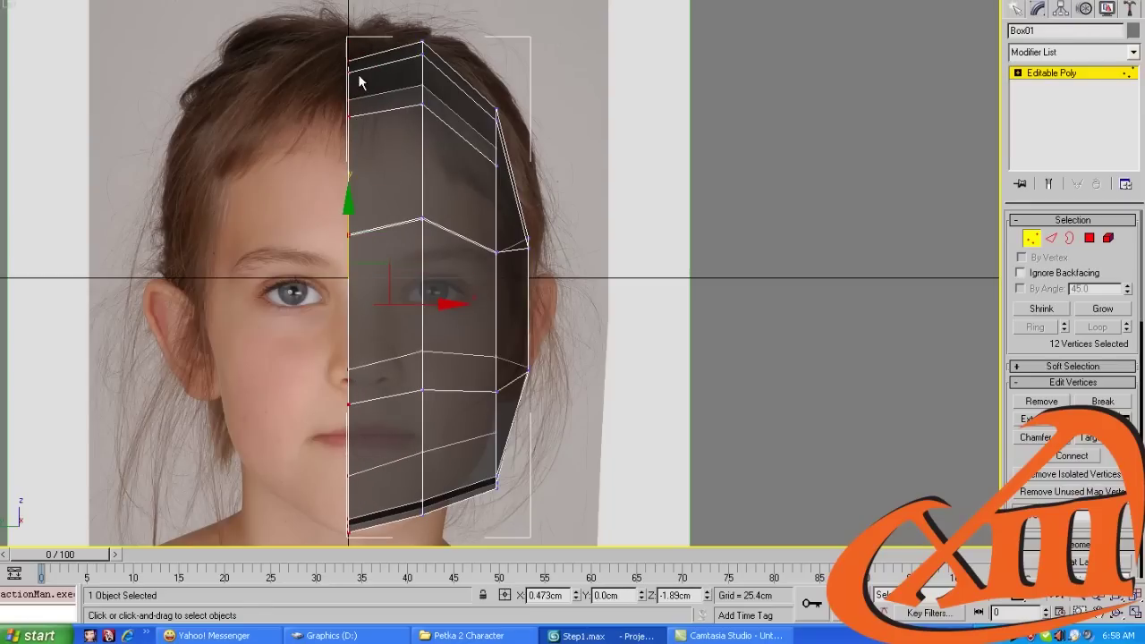
# Raise the four top centre-line vertices about 2 cm and the brow-level centre pair about 1.2 cm to round the crown
pyautogui.moveTo(316, 126); pyautogui.dragTo(327, 108)
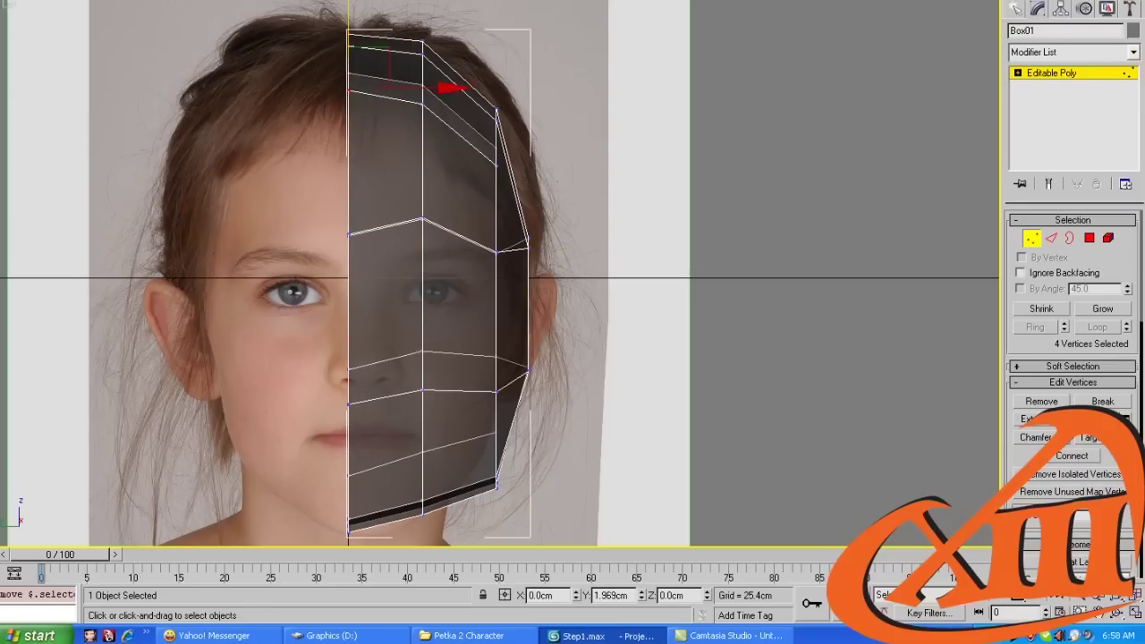
pyautogui.moveTo(410, 231); pyautogui.dragTo(403, 193, button='middle')
pyautogui.moveTo(359, 195); pyautogui.dragTo(333, 200)
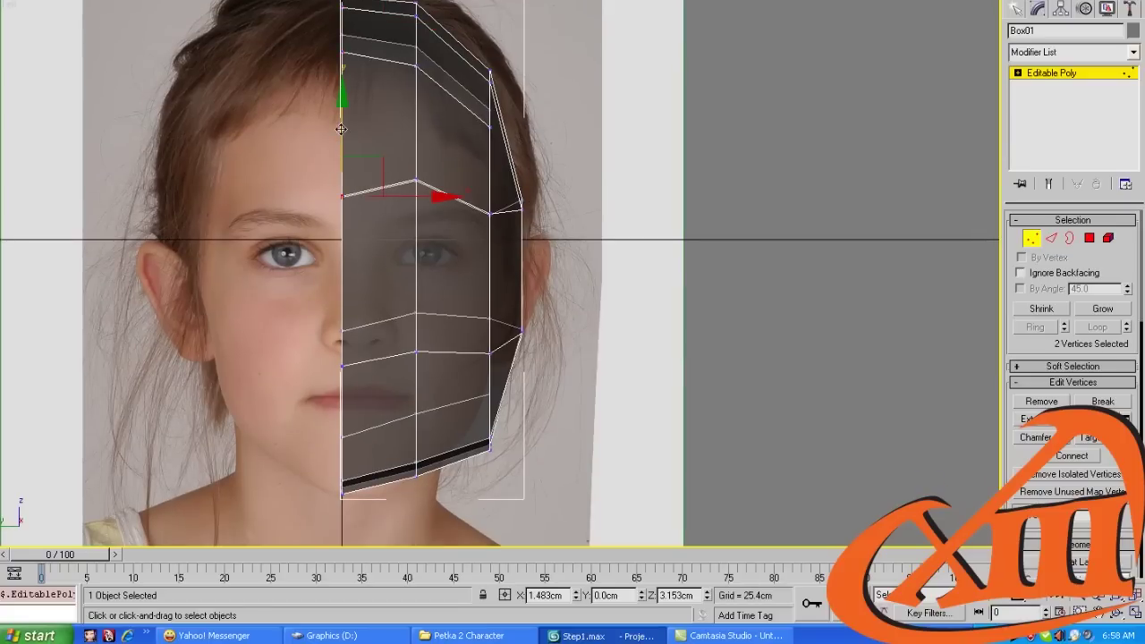
pyautogui.moveTo(341, 129); pyautogui.dragTo(441, 277)
pyautogui.press('p')
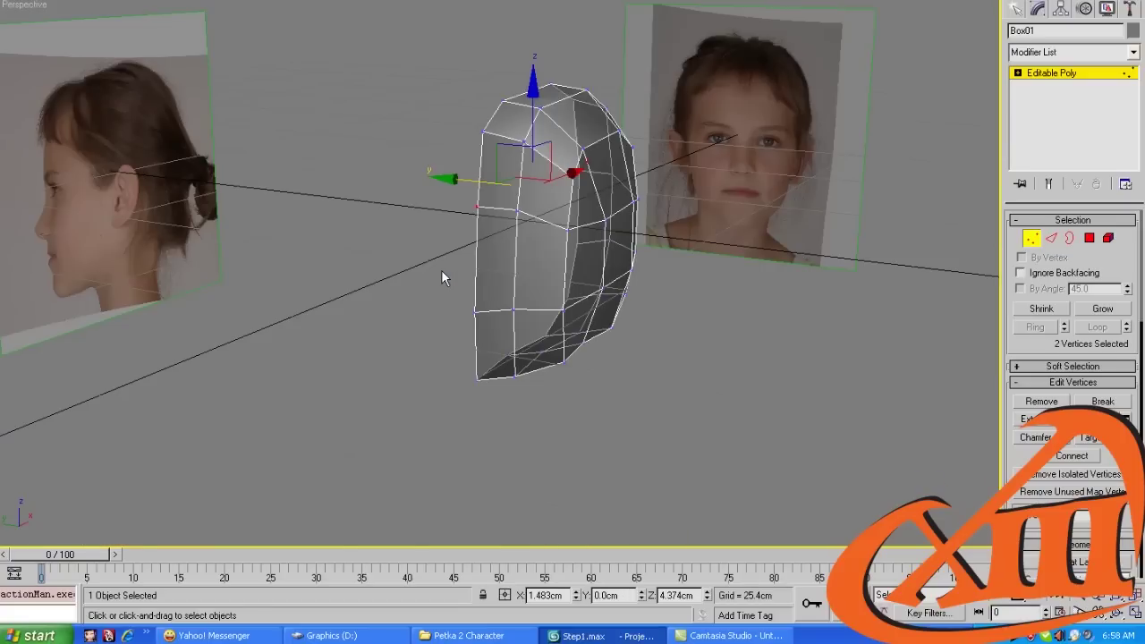
# In the front view, connect the ring of vertical edges at ear height to add one horizontal loop around the head at eye level
pyautogui.press('l')
pyautogui.press('f')
pyautogui.scroll(2, 513, 244)
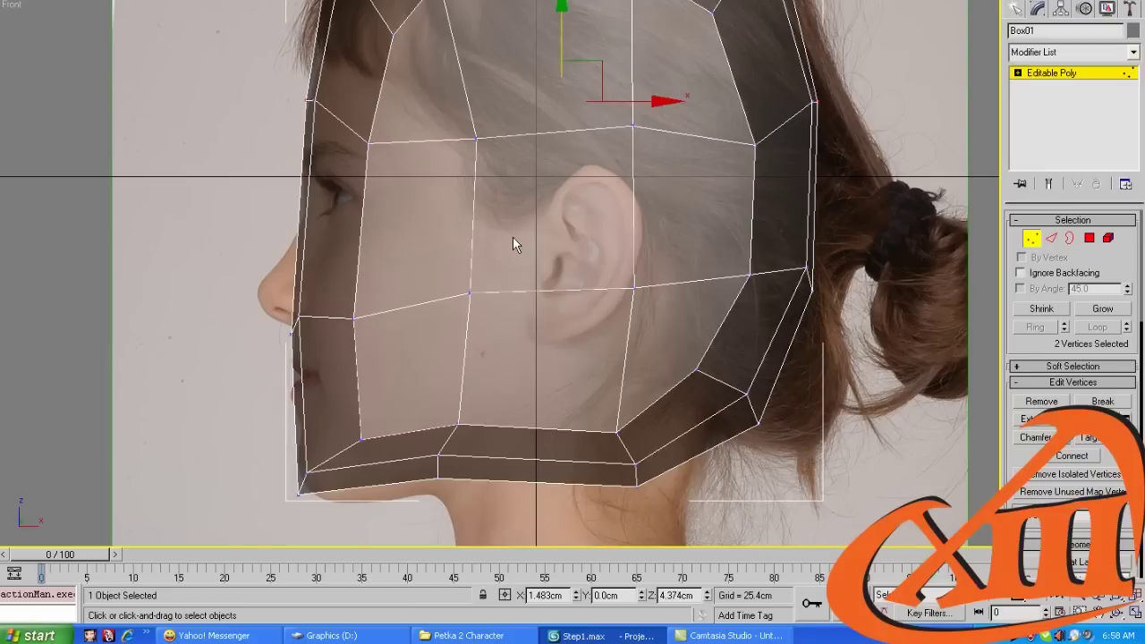
pyautogui.press('2')
pyautogui.moveTo(673, 240); pyautogui.dragTo(628, 240)
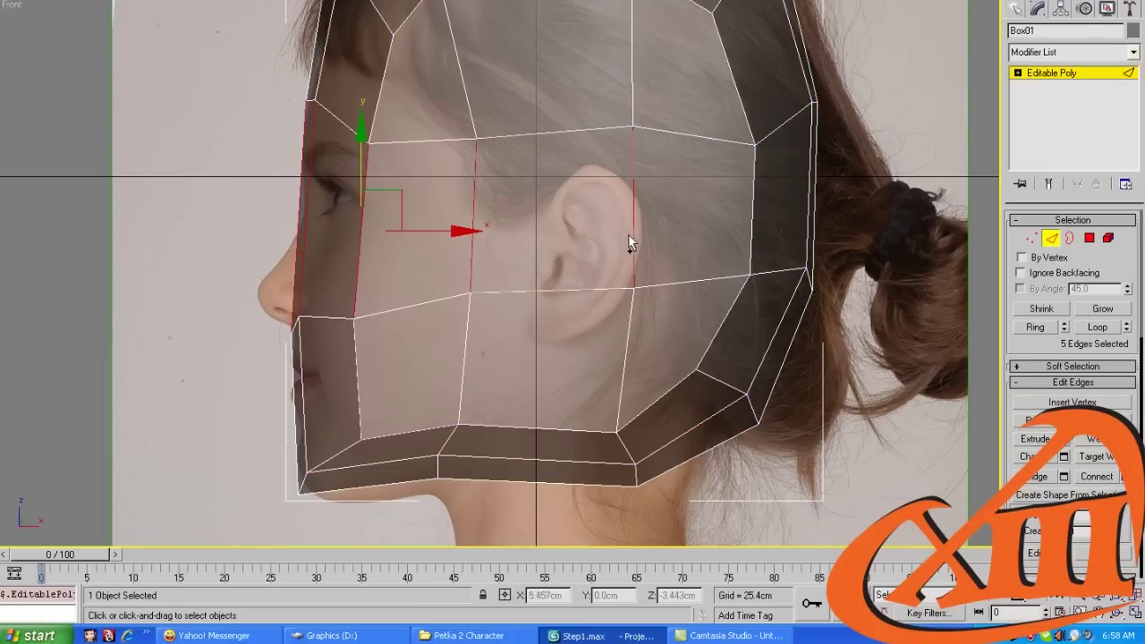
pyautogui.hotkey('alt', 'r')
pyautogui.rightClick(327, 229)
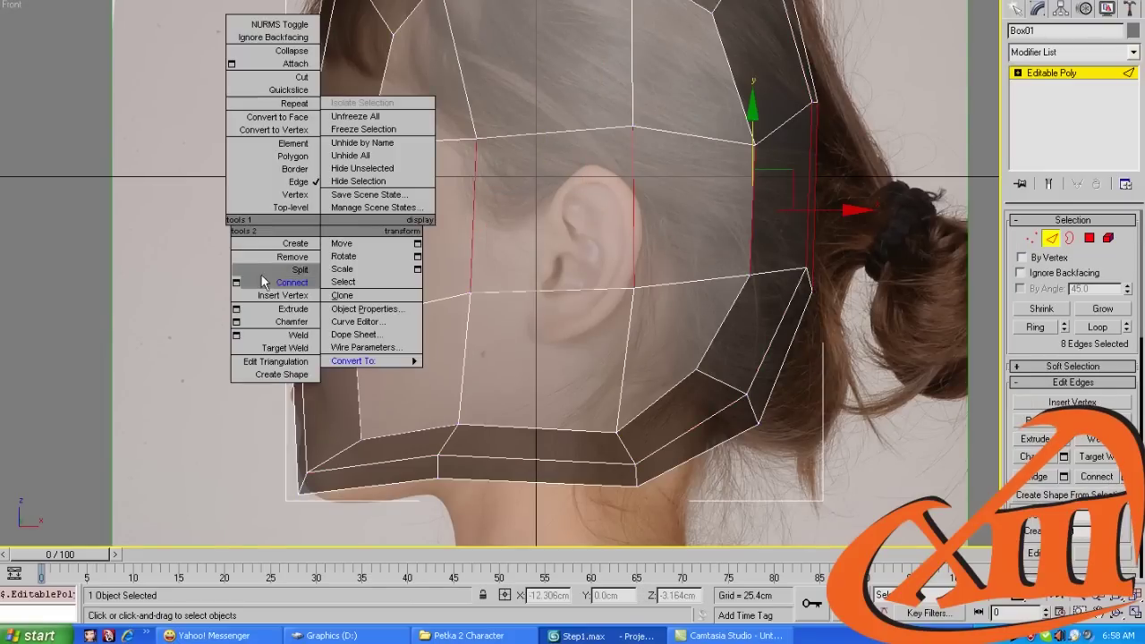
pyautogui.click(237, 282)
pyautogui.click(570, 329)
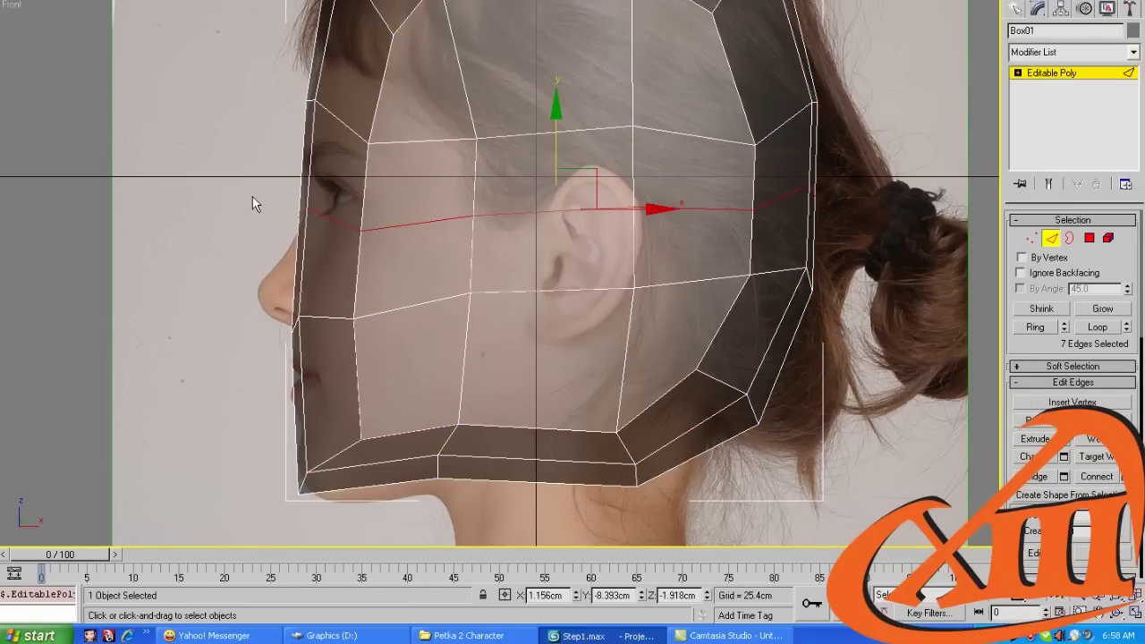
# Move the three front vertices of the eye-level loop upward about 1.4 cm to meet the eye in the profile photo
pyautogui.press('1')
pyautogui.moveTo(246, 188); pyautogui.dragTo(439, 266)
pyautogui.moveTo(358, 183); pyautogui.dragTo(358, 172)
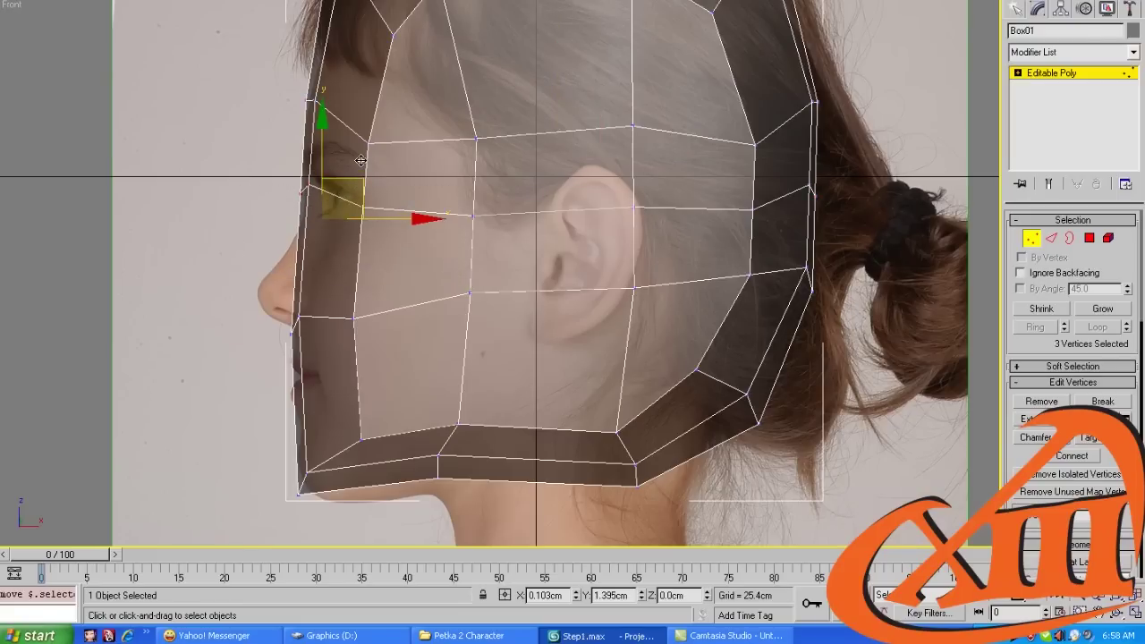
# Select the polygons around the eye to check how they enclose the eye area
pyautogui.press('4')
pyautogui.click(401, 187)
pyautogui.click(322, 220)
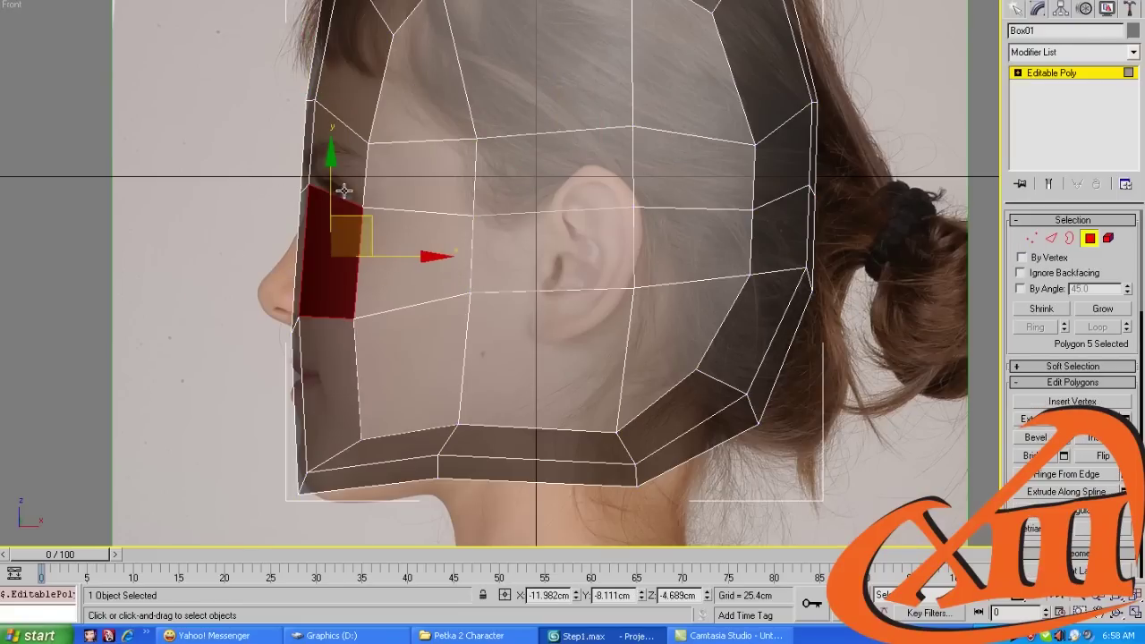
pyautogui.keyDown('ctrl'); pyautogui.click(394, 175); pyautogui.keyUp('ctrl')
pyautogui.keyDown('ctrl'); pyautogui.click(382, 234); pyautogui.keyUp('ctrl')
# Connect the ring of horizontal edges between face and temple to add a vertical loop beside the eye
pyautogui.press('2')
pyautogui.click(390, 212)
pyautogui.hotkey('alt', 'r')
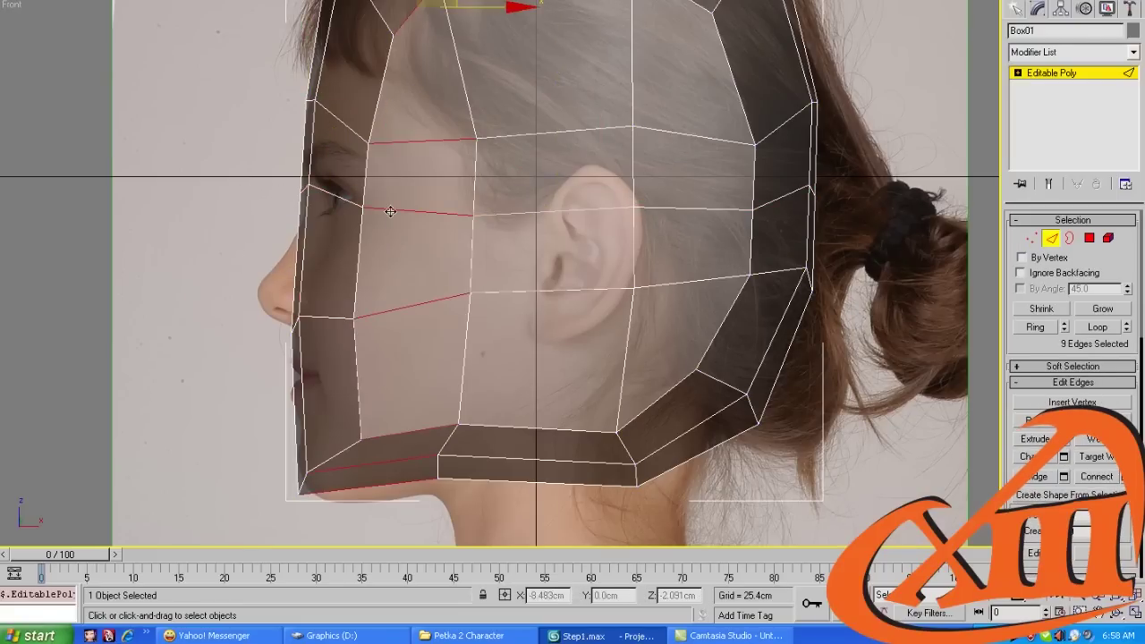
pyautogui.hotkey('ctrl', 'shift', 'e')
# Move the upper forehead vertex pair and the outer vertex beside it forward and down onto the hairline in the profile photo
pyautogui.moveTo(389, 211); pyautogui.dragTo(398, 371, button='middle')
pyautogui.press('1')
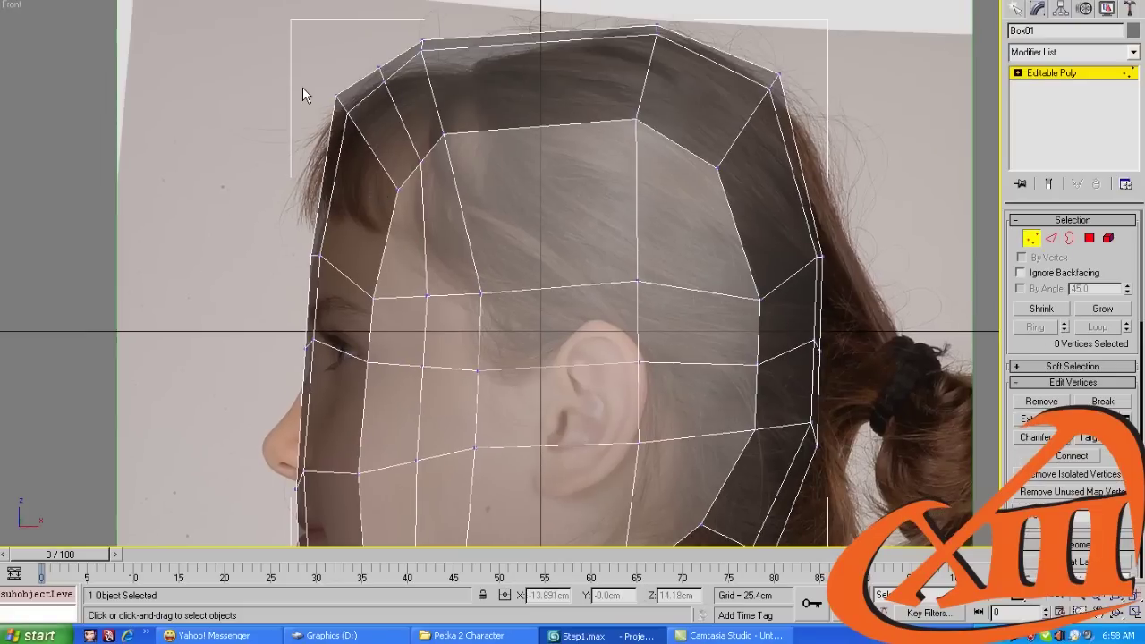
pyautogui.moveTo(300, 86); pyautogui.dragTo(361, 135)
pyautogui.moveTo(338, 93); pyautogui.dragTo(310, 154)
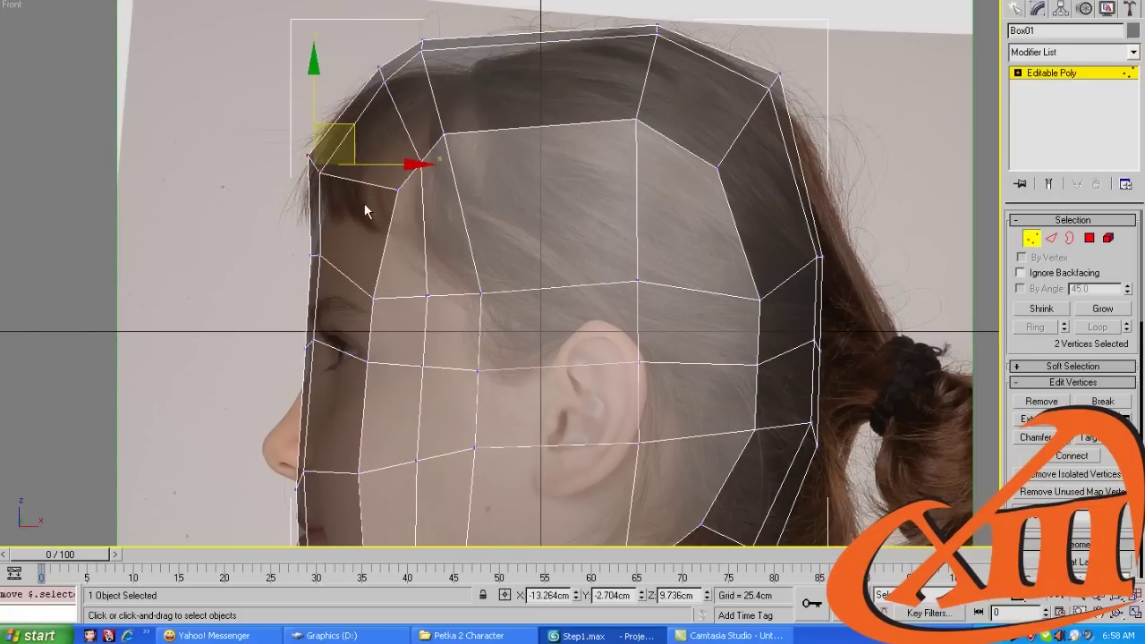
pyautogui.click(402, 198)
pyautogui.click(398, 188)
pyautogui.moveTo(398, 188); pyautogui.dragTo(362, 225)
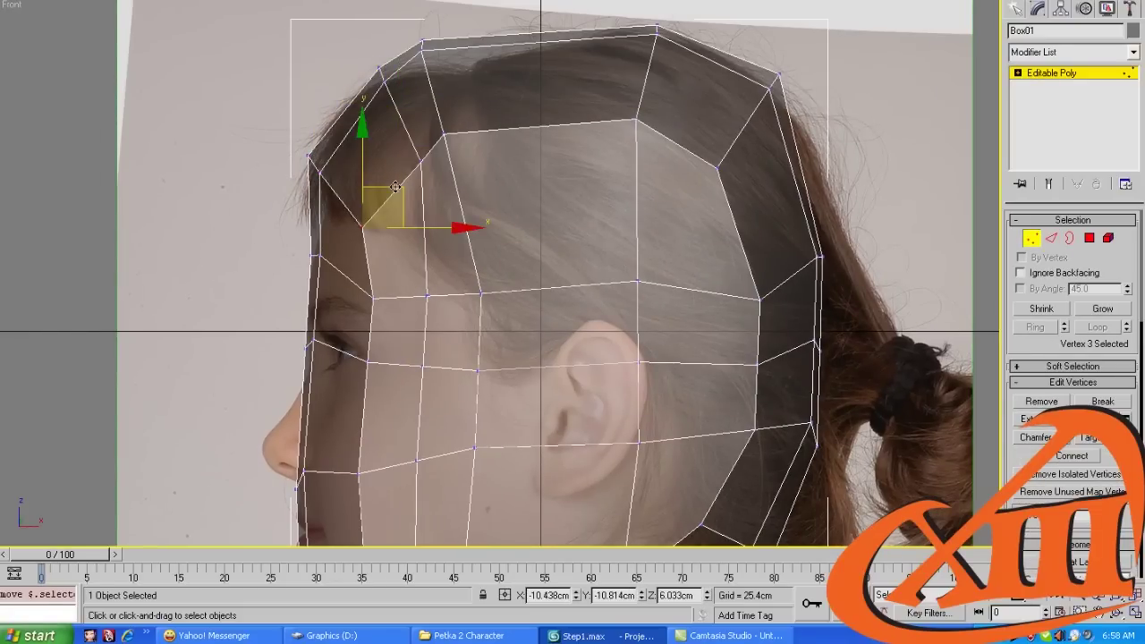
# Move the new loop's top vertex pair forward and down along the hair outline, and nudge its upper temple vertex
pyautogui.moveTo(347, 43); pyautogui.dragTo(402, 113)
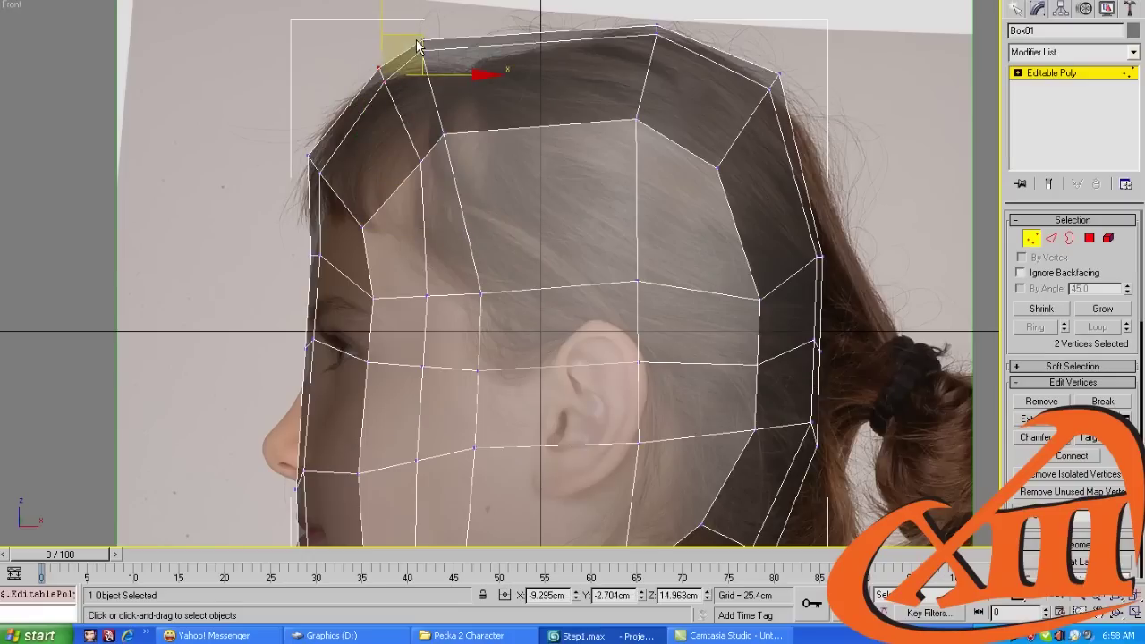
pyautogui.moveTo(417, 36); pyautogui.dragTo(377, 77)
pyautogui.click(421, 161)
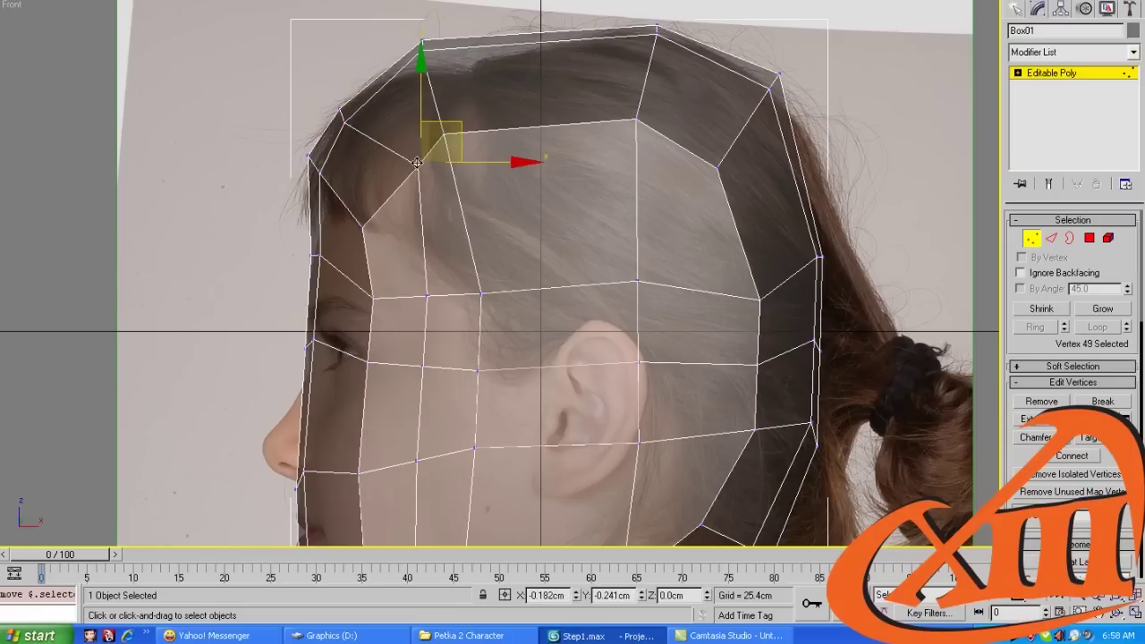
# Examine the eye region in close-up by selecting the polygons in front of and behind the outer eye corner
pyautogui.scroll(2, 384, 185)
pyautogui.press('4')
pyautogui.click(345, 193)
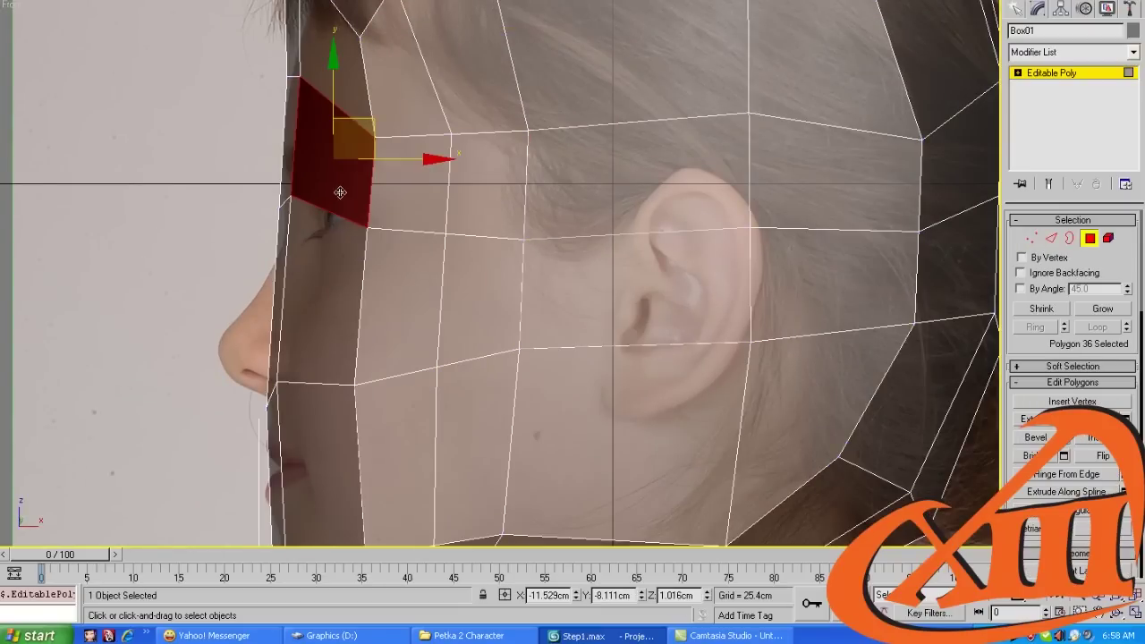
pyautogui.keyDown('ctrl'); pyautogui.click(393, 209); pyautogui.keyUp('ctrl')
pyautogui.keyDown('ctrl'); pyautogui.click(399, 255); pyautogui.keyUp('ctrl')
pyautogui.moveTo(540, 207); pyautogui.dragTo(538, 229, button='middle')
# Move the vertical edge in front of the ear and the vertex below it backward towards the ear
pyautogui.press('1')
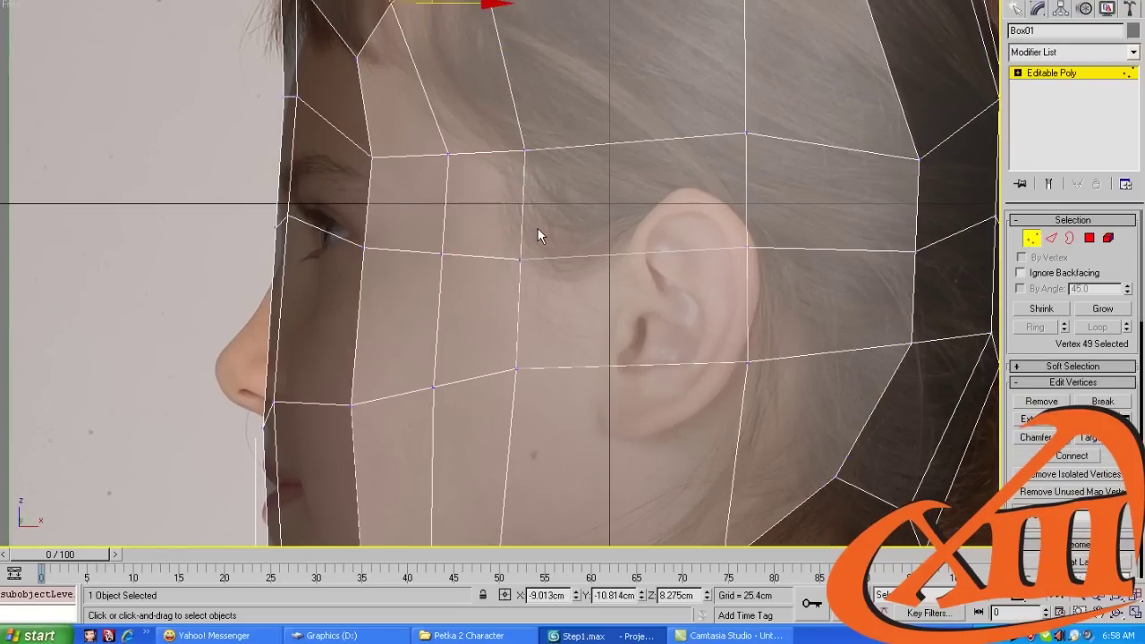
pyautogui.press('2')
pyautogui.click(540, 230)
pyautogui.press('1')
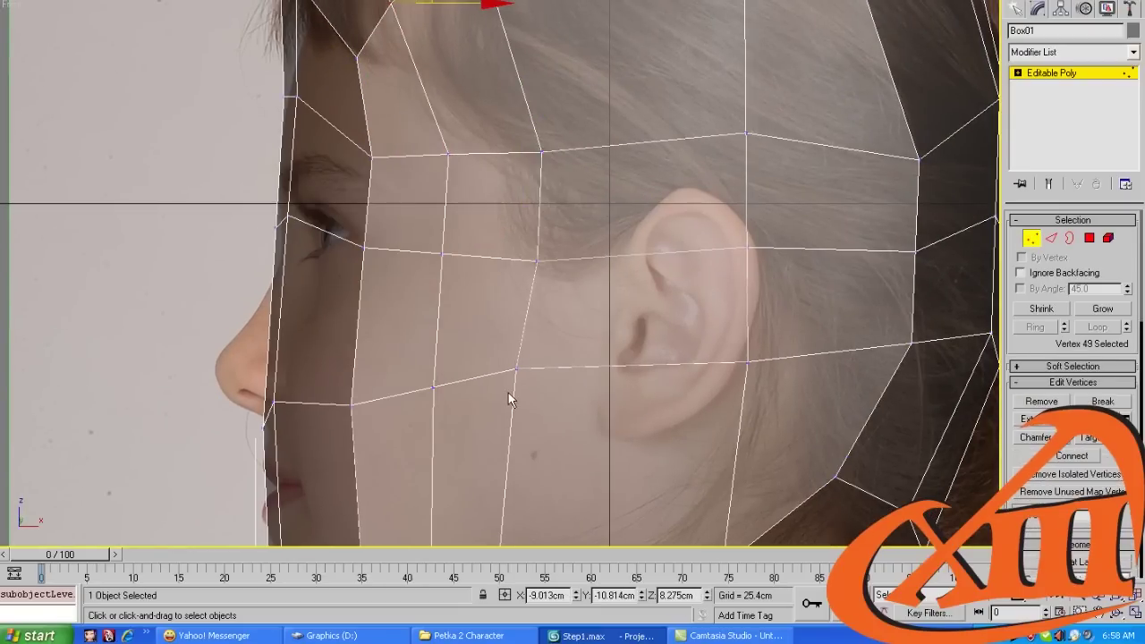
pyautogui.moveTo(516, 369); pyautogui.dragTo(537, 372)
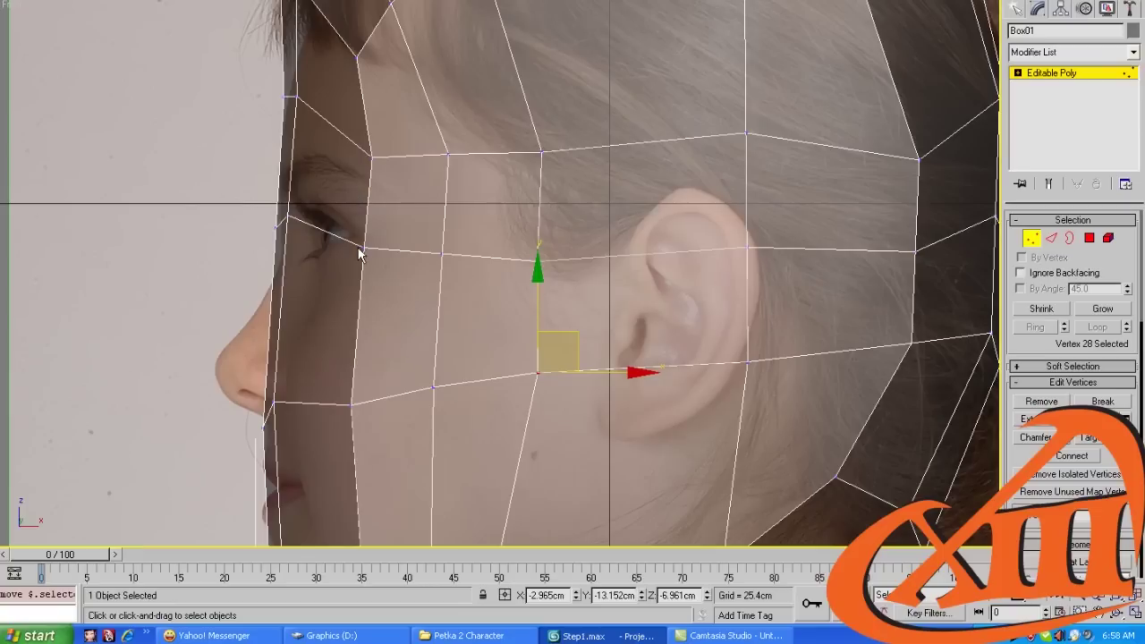
# Move the vertical edge beside the eye forward to the outer eye corner, and lower the neighbouring brow-level vertices to the eyebrow
pyautogui.press('2')
pyautogui.click(364, 204)
pyautogui.moveTo(363, 204); pyautogui.dragTo(337, 191)
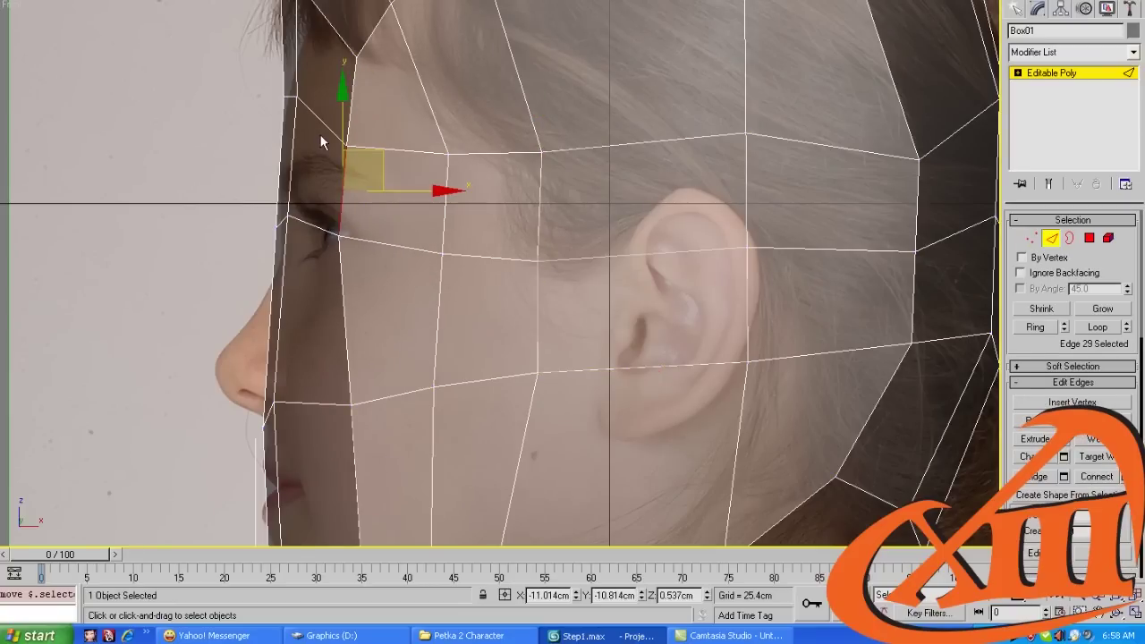
pyautogui.press('1')
pyautogui.moveTo(237, 68); pyautogui.dragTo(342, 139)
pyautogui.click(449, 155)
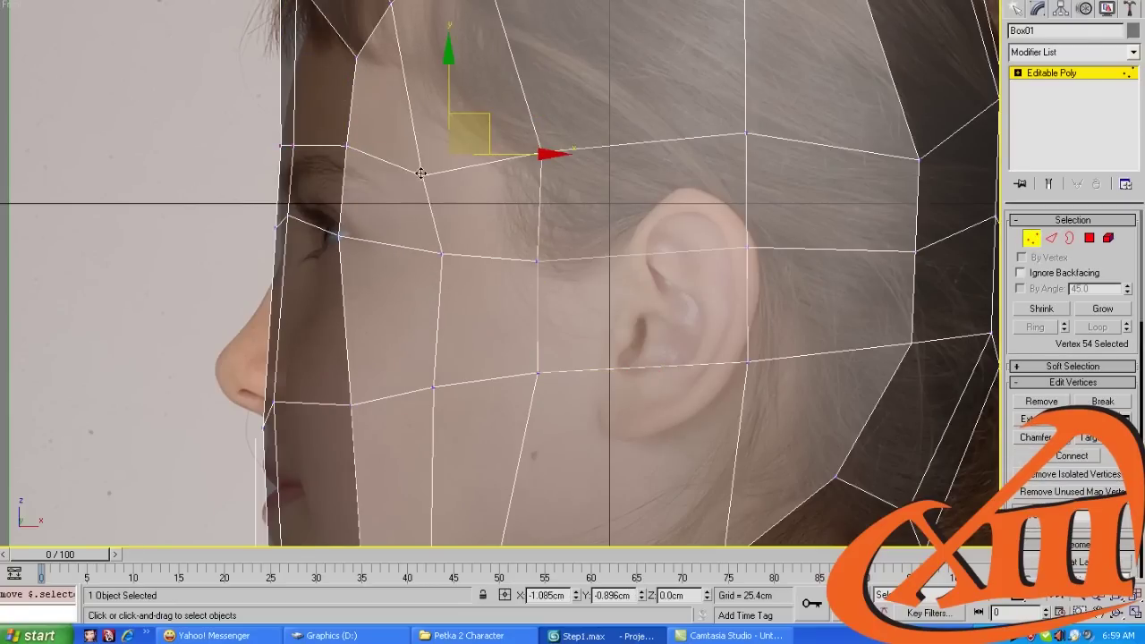
pyautogui.moveTo(449, 155); pyautogui.dragTo(427, 170)
# Lower the eye-level vertices near the nose bridge to line up with the eye in the profile photo
pyautogui.moveTo(302, 211); pyautogui.dragTo(301, 190, button='middle')
pyautogui.click(282, 191)
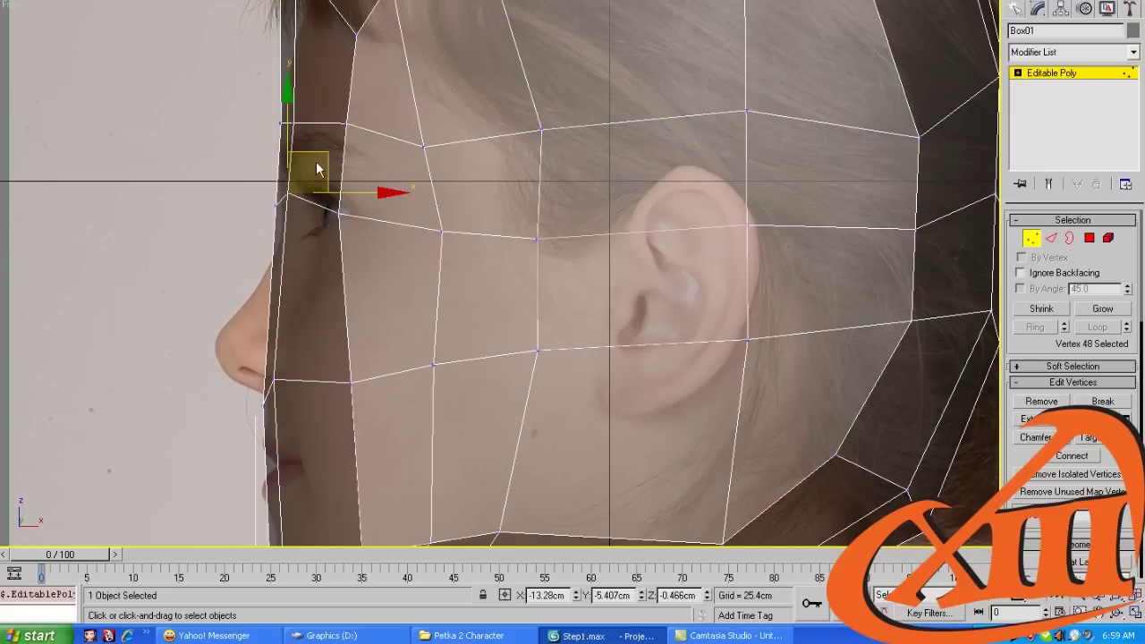
pyautogui.moveTo(290, 162); pyautogui.dragTo(291, 175)
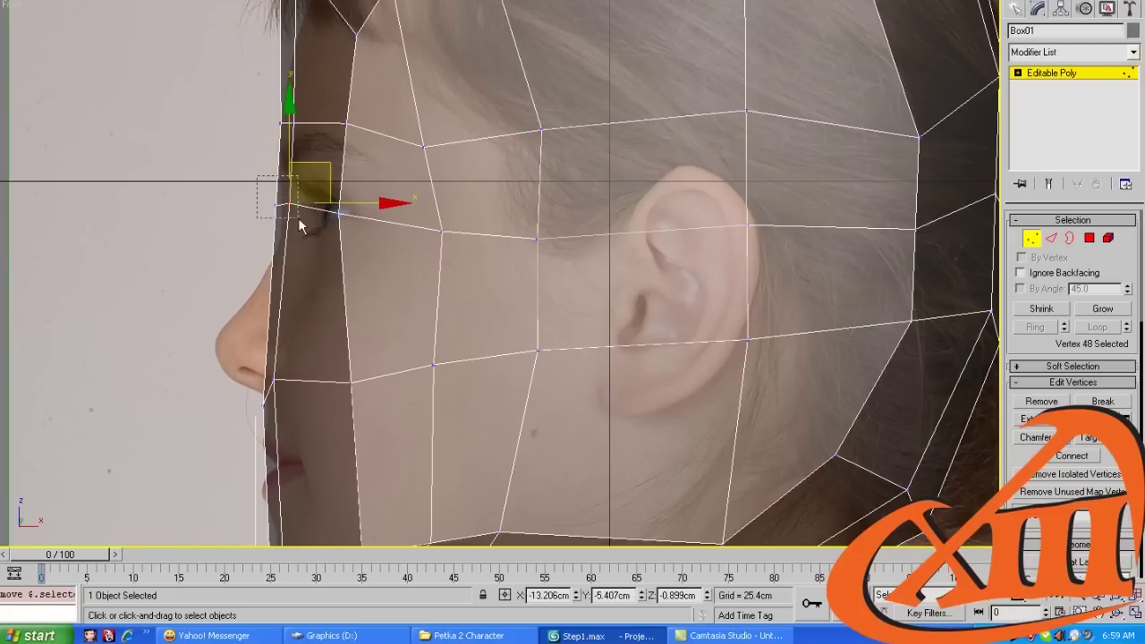
# Select the four polygons around the eye and examine them in the perspective and left views
pyautogui.press('4')
pyautogui.click(323, 191)
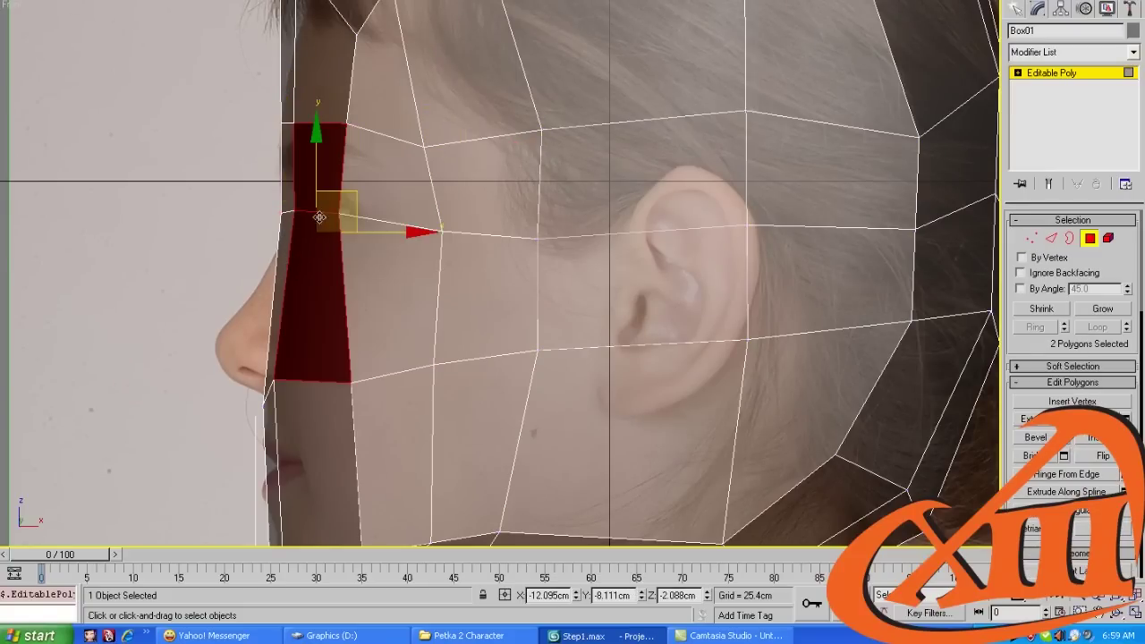
pyautogui.keyDown('ctrl'); pyautogui.click(394, 255); pyautogui.keyUp('ctrl')
pyautogui.keyDown('ctrl'); pyautogui.click(393, 174); pyautogui.keyUp('ctrl')
pyautogui.press('p')
pyautogui.scroll(5, 366, 218)
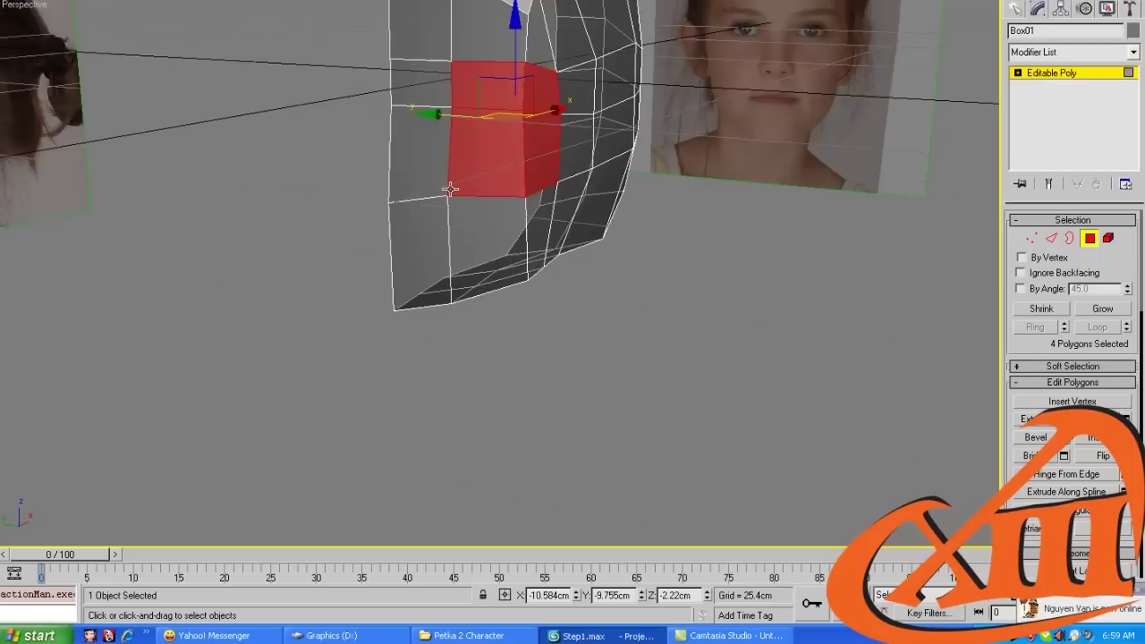
pyautogui.rightClick(438, 192)
pyautogui.press('f')
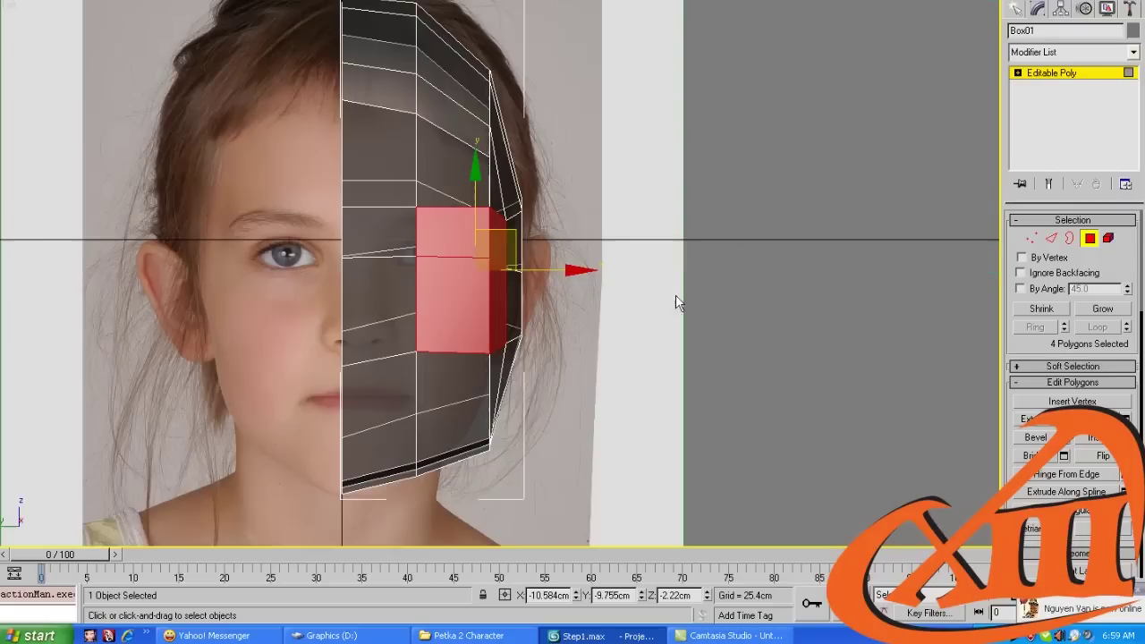
# In the left view, move the two vertical edges beside the eye inward to the outer eye corner of the frontal photo
pyautogui.press('2')
pyautogui.scroll(3, 514, 219)
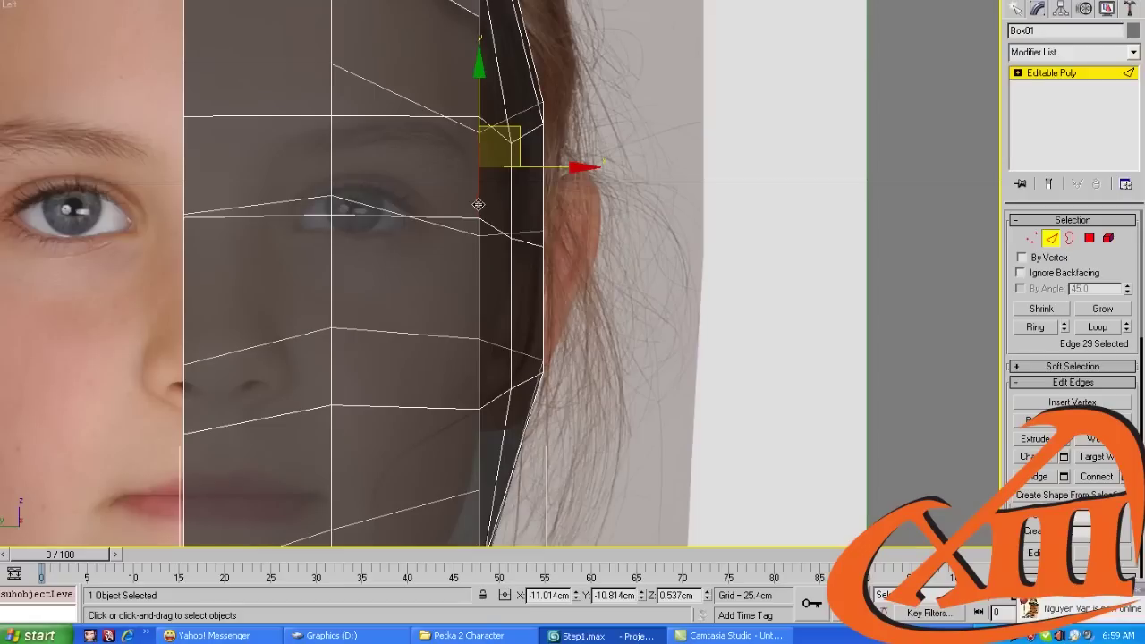
pyautogui.click(479, 245)
pyautogui.moveTo(528, 215); pyautogui.dragTo(388, 204)
pyautogui.click(332, 185)
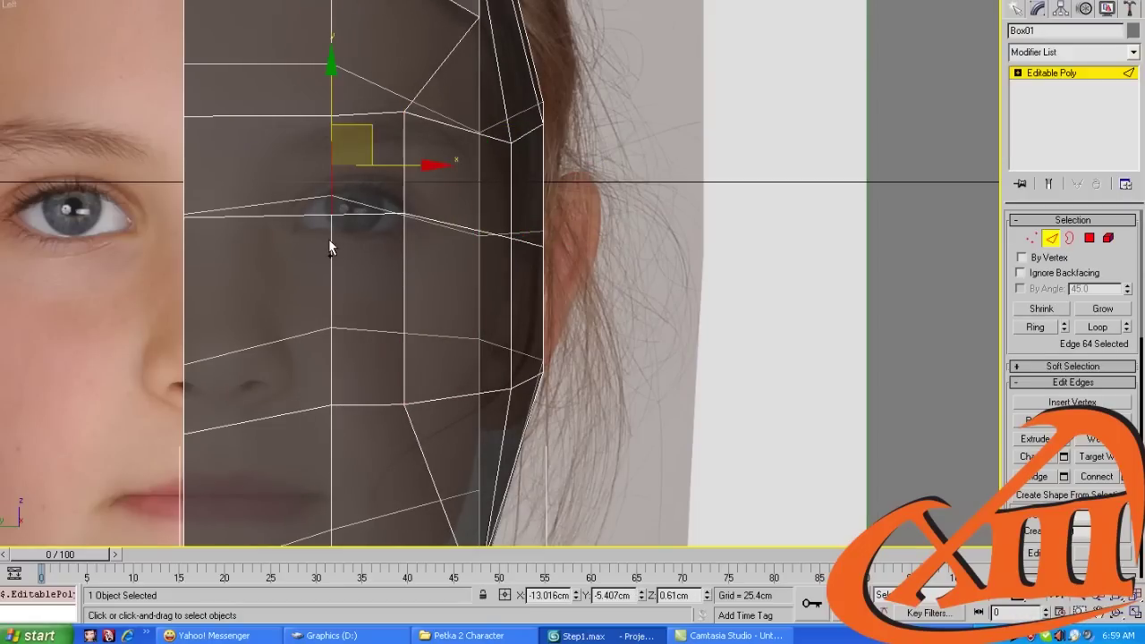
# Turn on Backface Cull in the head object's properties so only its front-facing mesh shows over the reference photo
pyautogui.rightClick(329, 248)
pyautogui.click(371, 261)
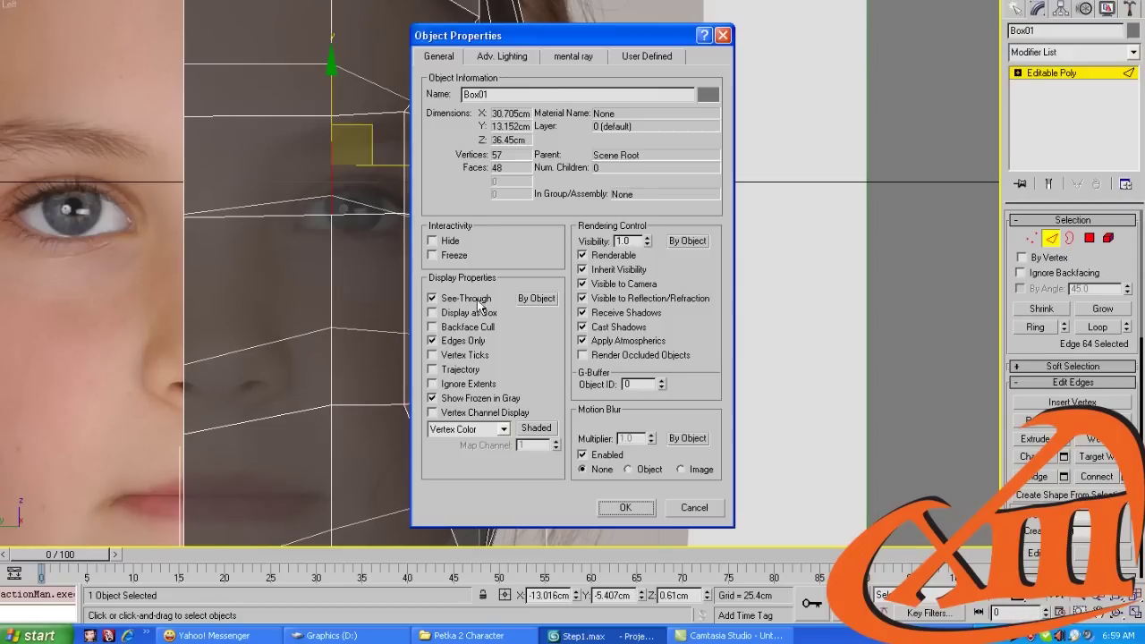
pyautogui.click(444, 330)
pyautogui.click(627, 509)
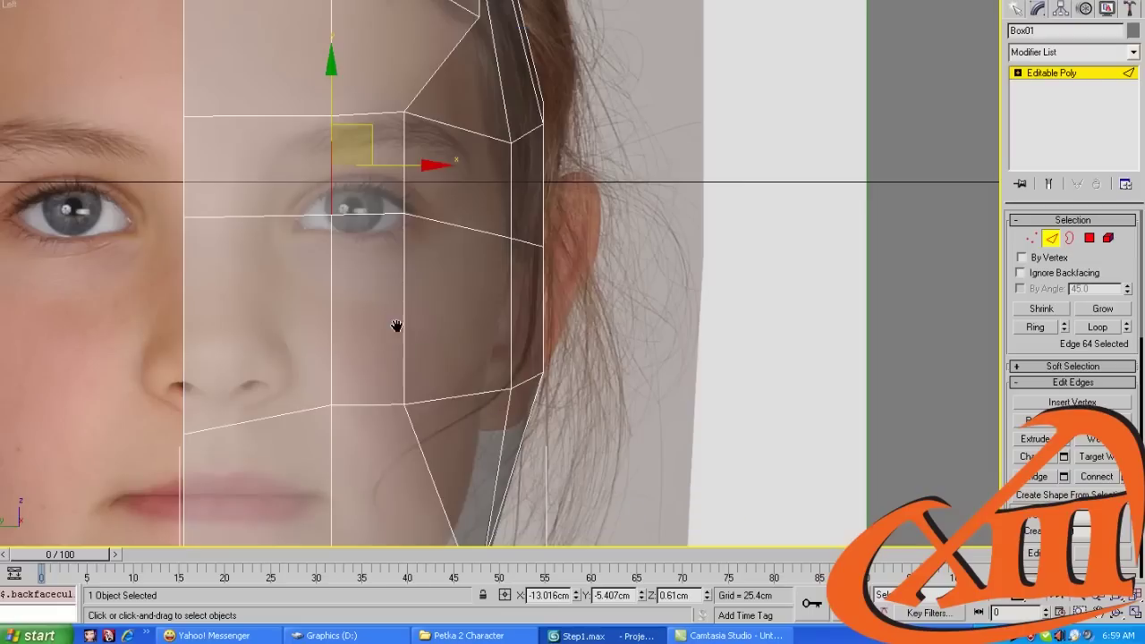
pyautogui.click(397, 323)
pyautogui.scroll(2, 396, 259)
# Move the brow-to-eye edge inward past the inner eye corner, and bring the nose-base vertex below it inward to match
pyautogui.click(351, 191)
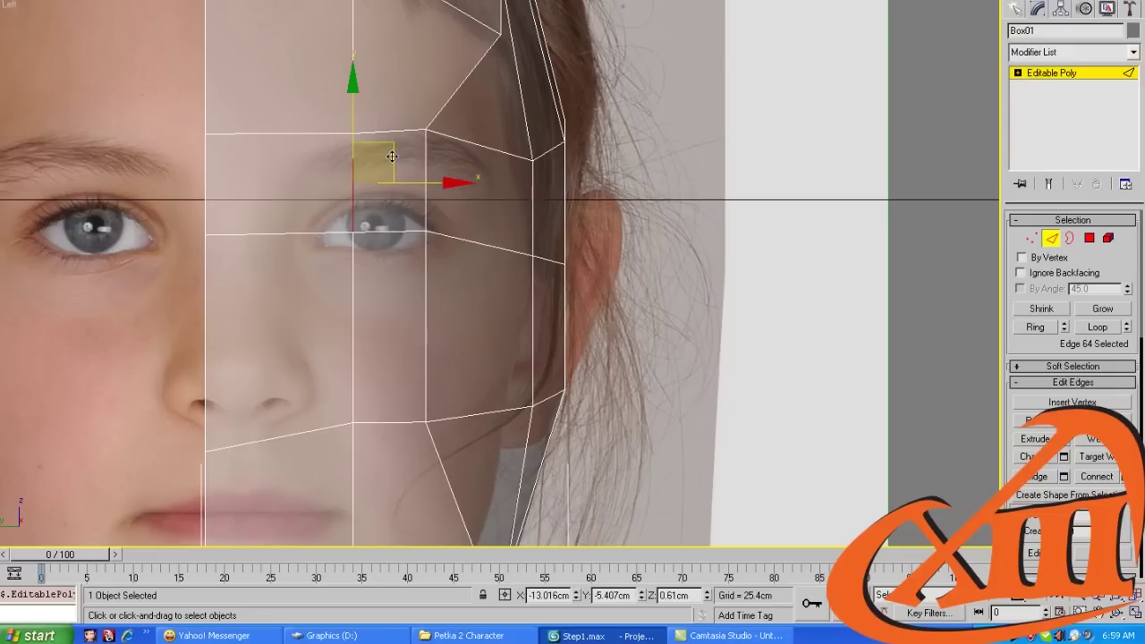
pyautogui.moveTo(392, 157); pyautogui.dragTo(330, 158)
pyautogui.press('1')
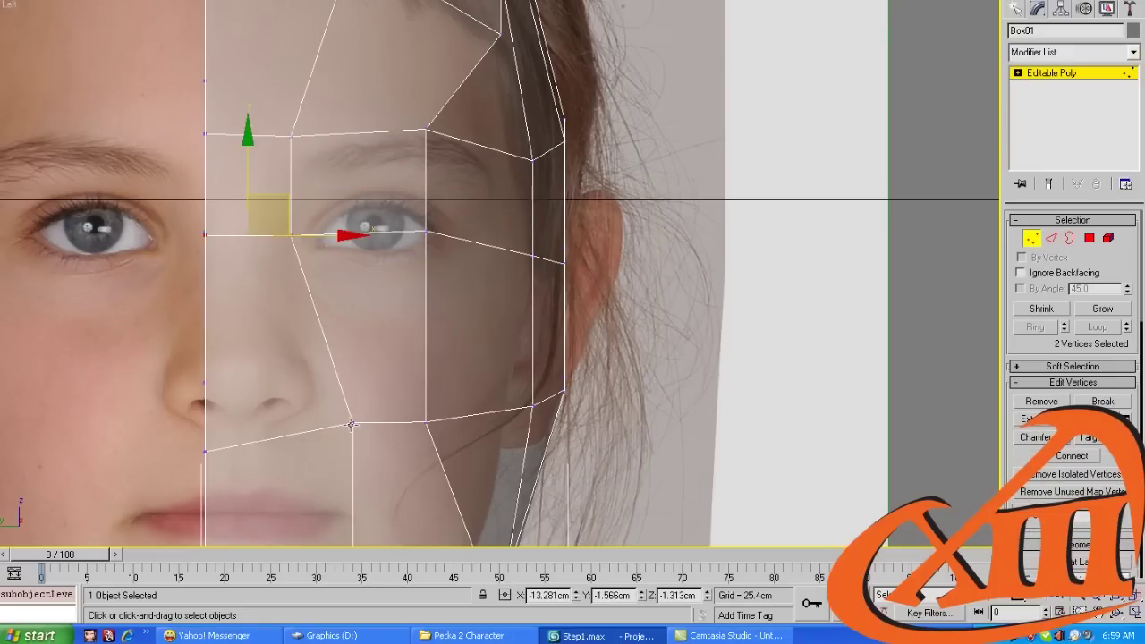
pyautogui.click(351, 424)
pyautogui.moveTo(335, 388); pyautogui.dragTo(288, 395)
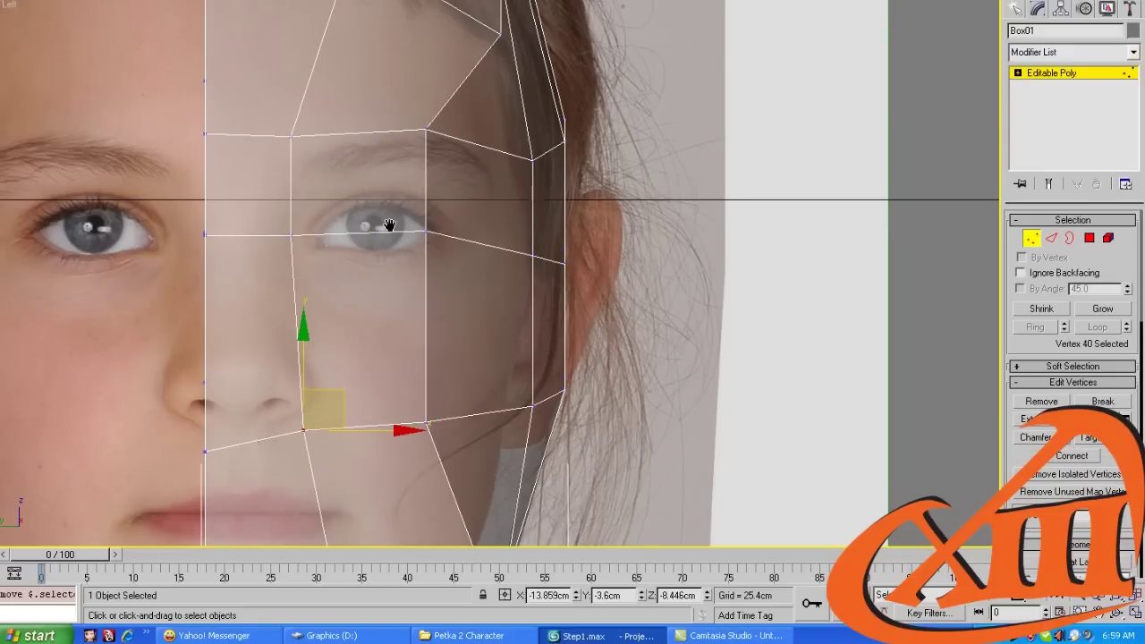
# Inset the four polygons around the eye as a group by 2.54 cm, and delete the inset polygons to open the eye area
pyautogui.moveTo(390, 223); pyautogui.dragTo(362, 243, button='middle')
pyautogui.press('4')
pyautogui.press('1')
pyautogui.moveTo(401, 250); pyautogui.dragTo(379, 257)
pyautogui.press('4')
pyautogui.rightClick(367, 253)
pyautogui.click(269, 336)
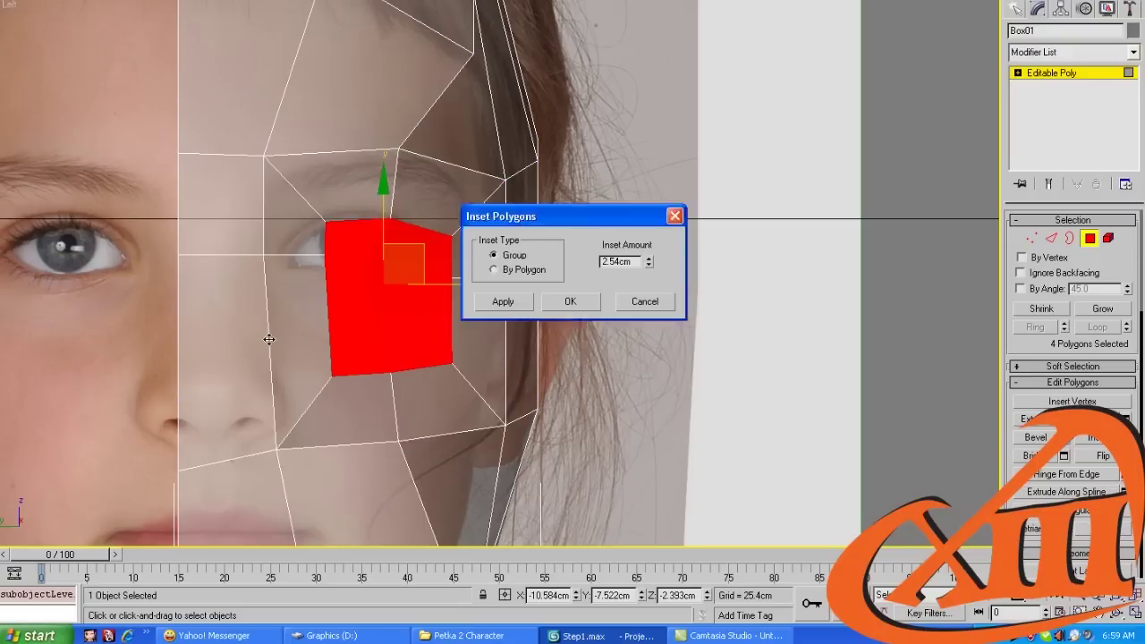
pyautogui.click(570, 301)
# Move the eye opening's upper and lower inner vertices and the eye-level edge beside the nose inward, around the inner eye corner
pyautogui.press('1')
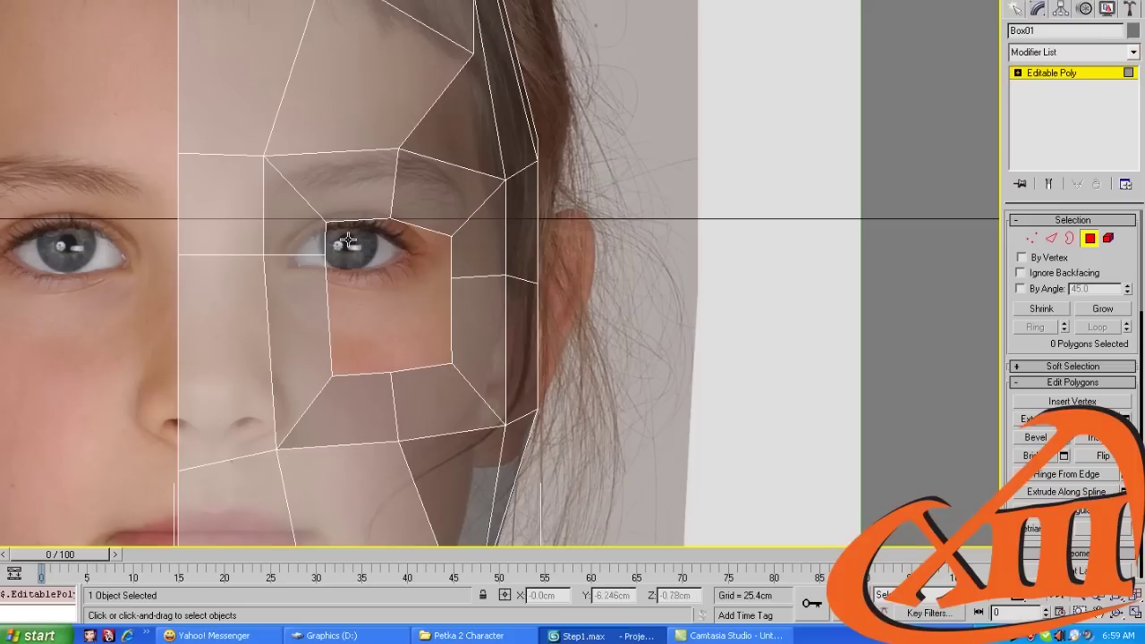
pyautogui.click(326, 218)
pyautogui.moveTo(287, 209); pyautogui.dragTo(284, 215)
pyautogui.press('2')
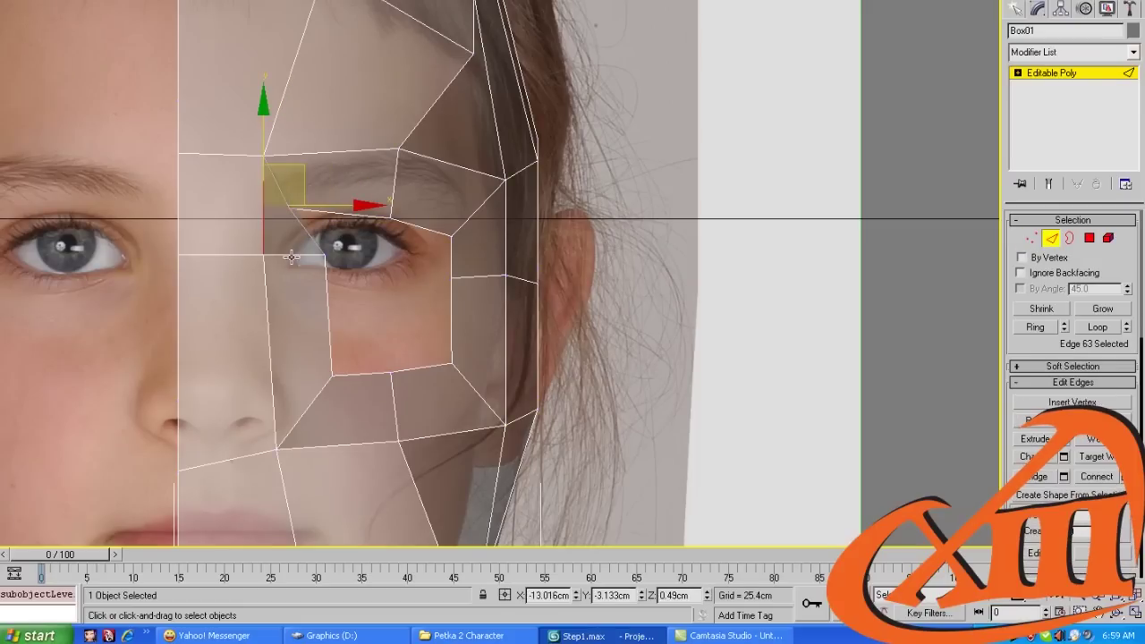
pyautogui.moveTo(279, 255); pyautogui.dragTo(241, 256)
pyautogui.press('1')
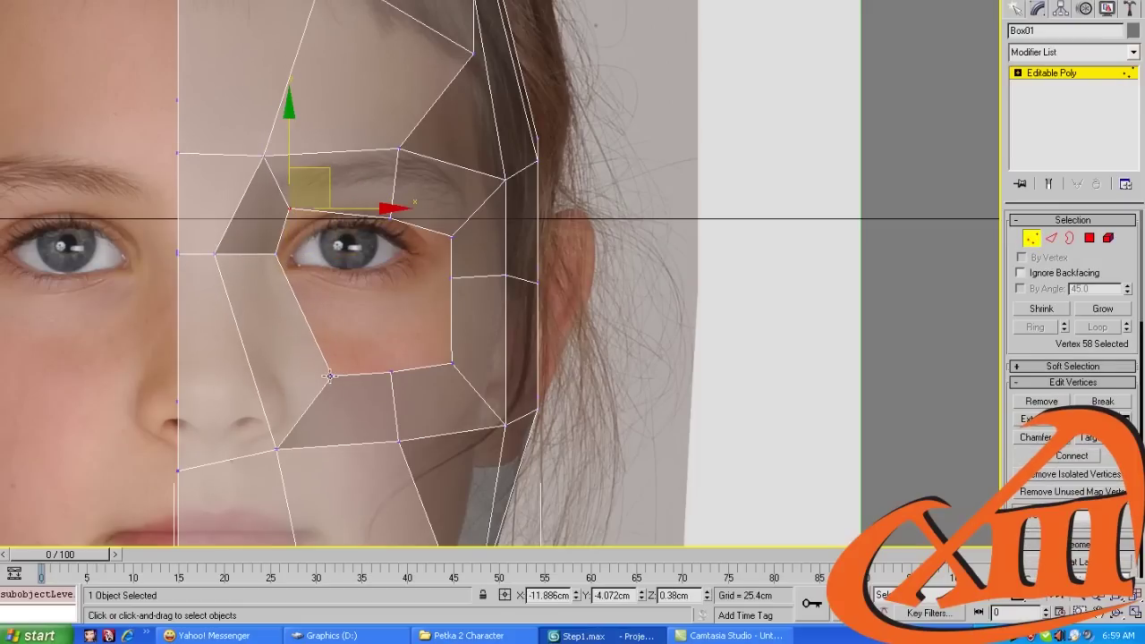
pyautogui.click(329, 376)
pyautogui.moveTo(329, 377); pyautogui.dragTo(278, 324)
# Raise the eye opening's lower edge toward the lower lid, and reposition its upper outer vertices to round the outline around the eye
pyautogui.press('2')
pyautogui.click(408, 386)
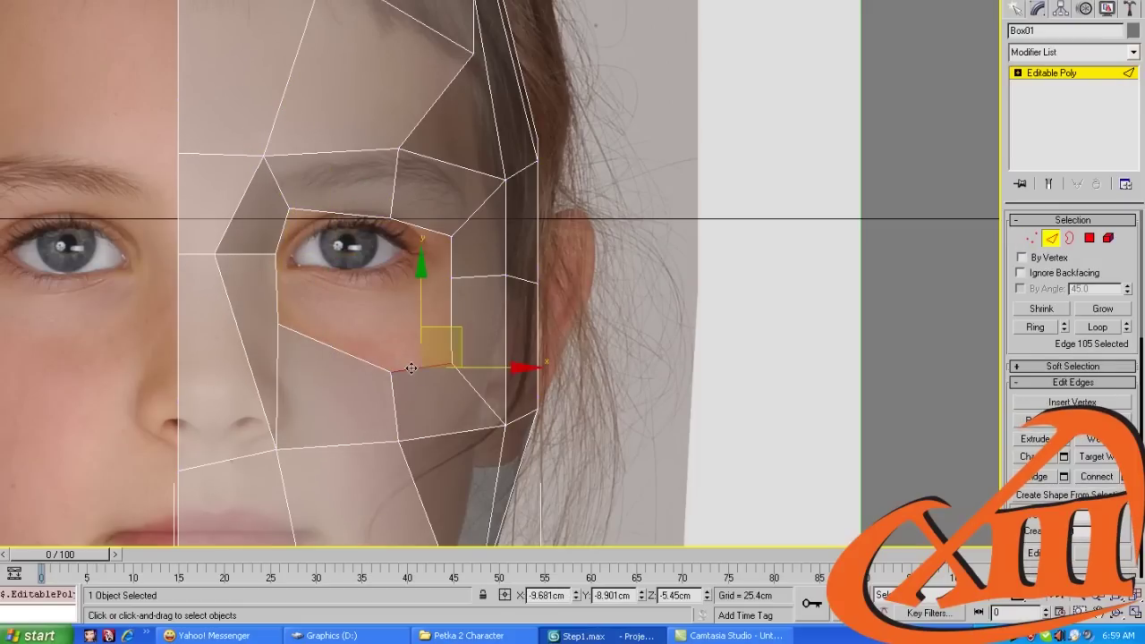
pyautogui.moveTo(408, 385); pyautogui.dragTo(350, 355)
pyautogui.press('1')
pyautogui.click(451, 236)
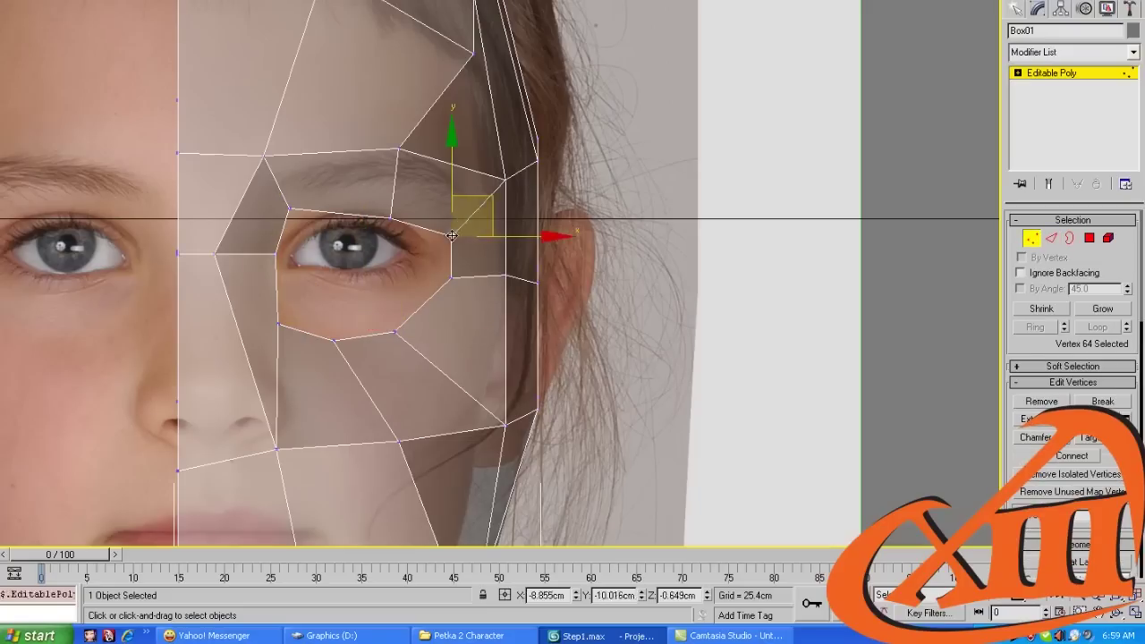
pyautogui.moveTo(451, 235); pyautogui.dragTo(394, 192)
pyautogui.click(391, 216)
# Move the eye opening's inner corner vertex toward the nose, and shift the nose-base vertex inward below the nostril
pyautogui.click(271, 259)
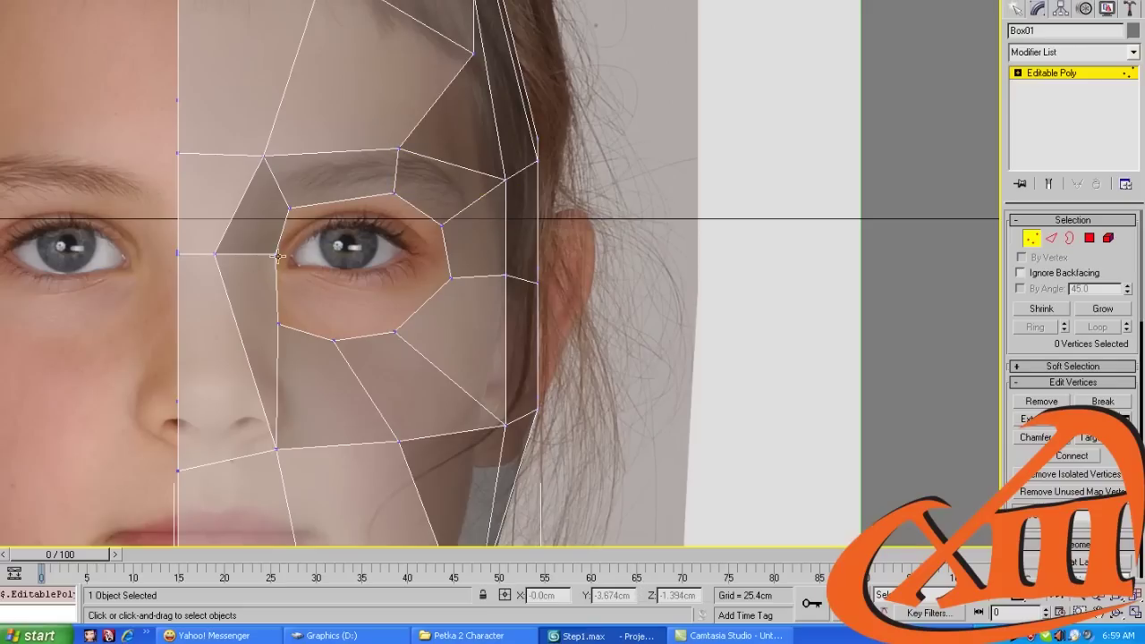
pyautogui.click(273, 254)
pyautogui.moveTo(274, 253); pyautogui.dragTo(254, 251)
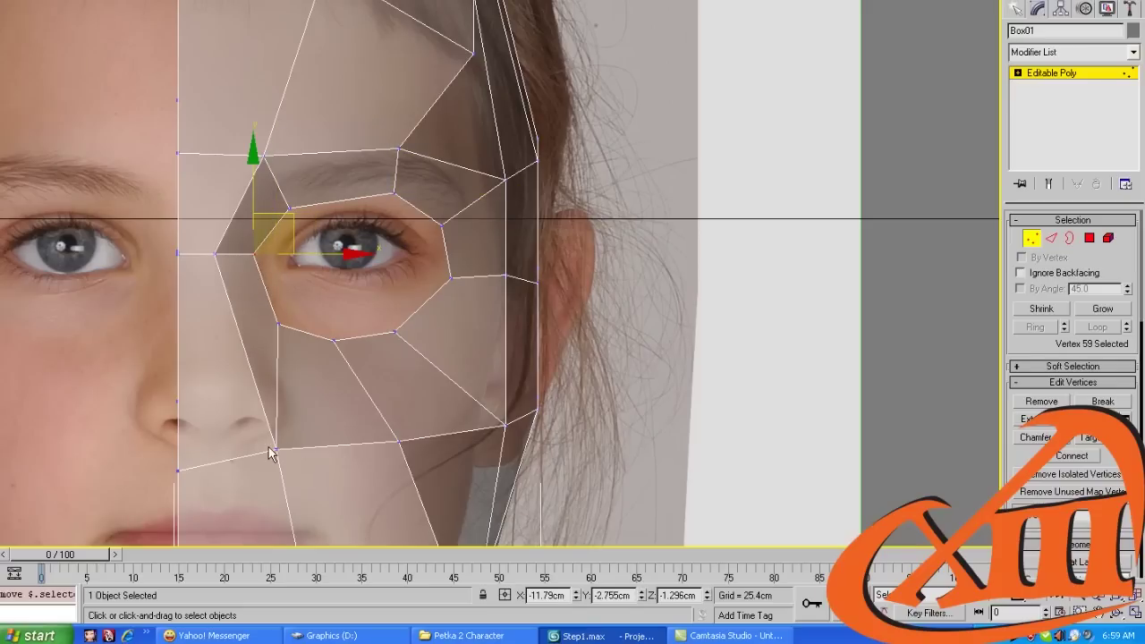
pyautogui.moveTo(279, 445); pyautogui.dragTo(225, 451)
pyautogui.moveTo(303, 304); pyautogui.dragTo(277, 297, button='middle')
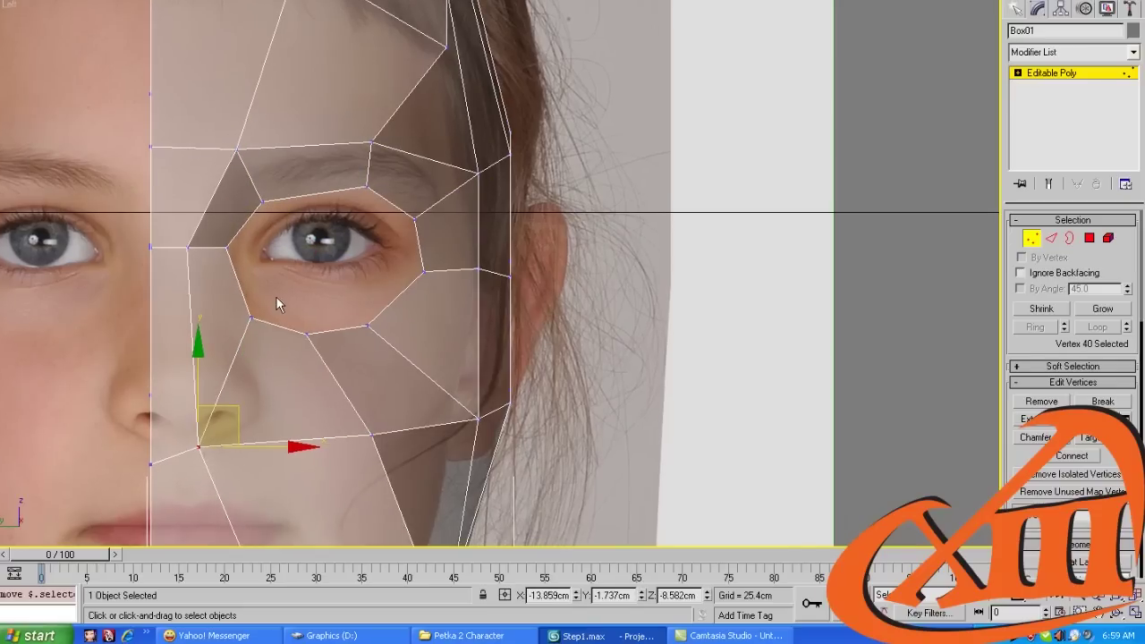
pyautogui.press('q')
pyautogui.click(251, 315)
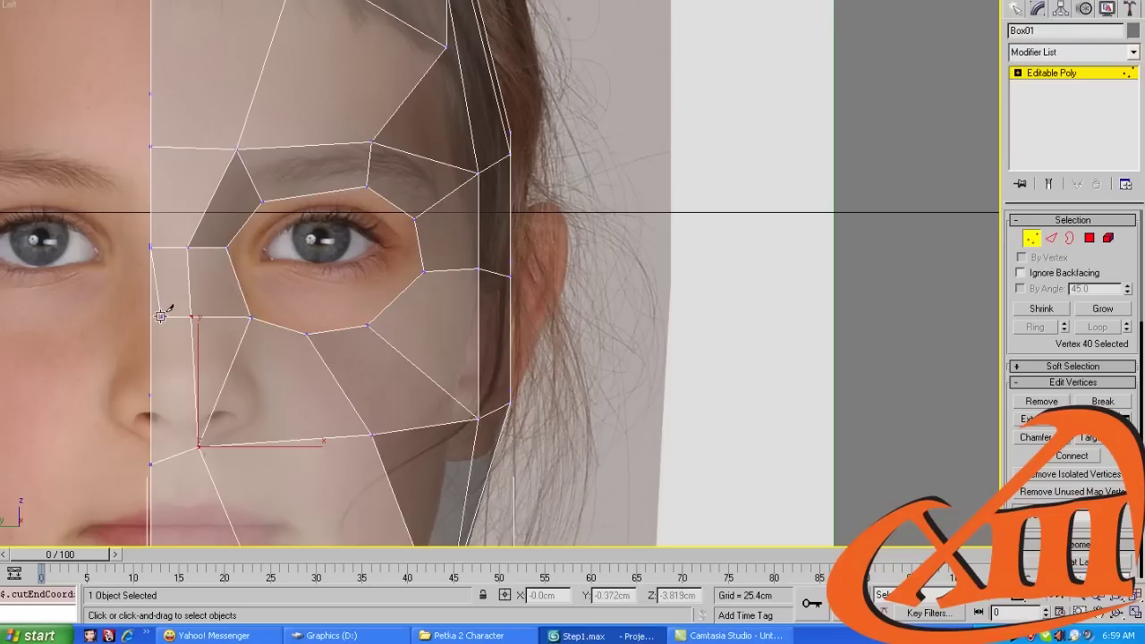
pyautogui.click(150, 319)
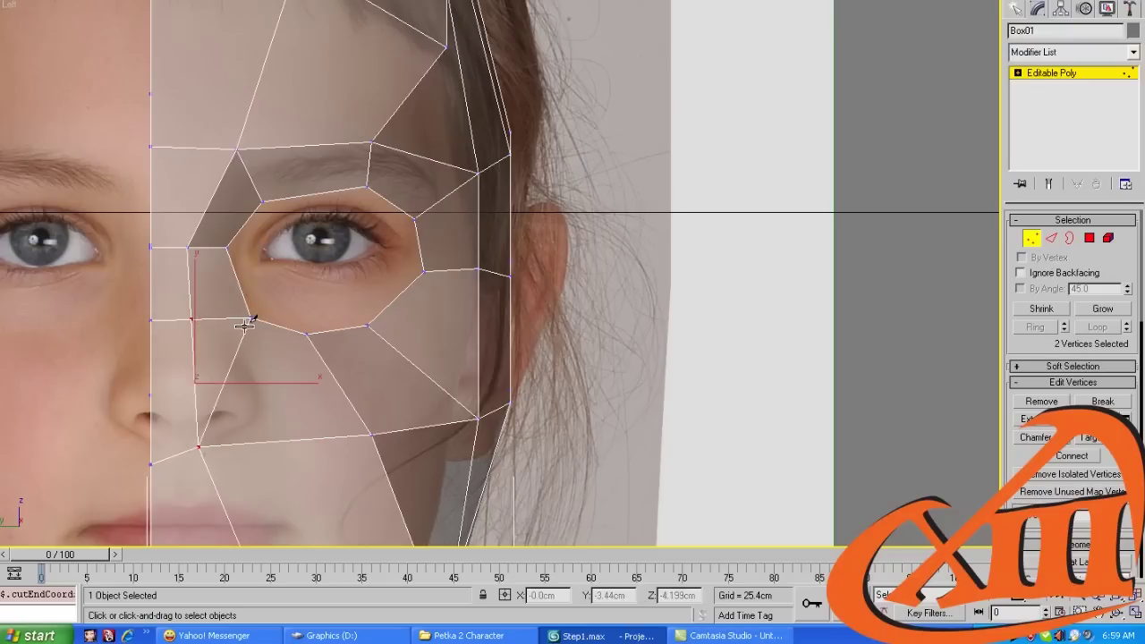
pyautogui.hotkey('ctrl', 'z')
# Save the scene, and save a further copy under the file name Step2
pyautogui.hotkey('ctrl', 's')
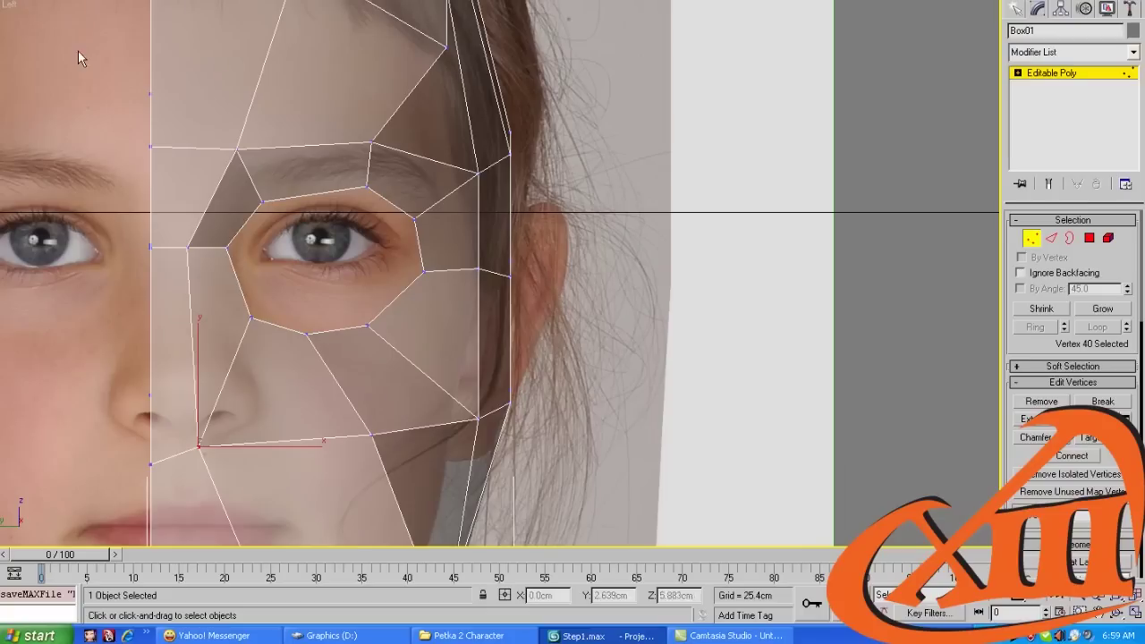
pyautogui.hotkey('alt', 'f')
pyautogui.click(54, 63)
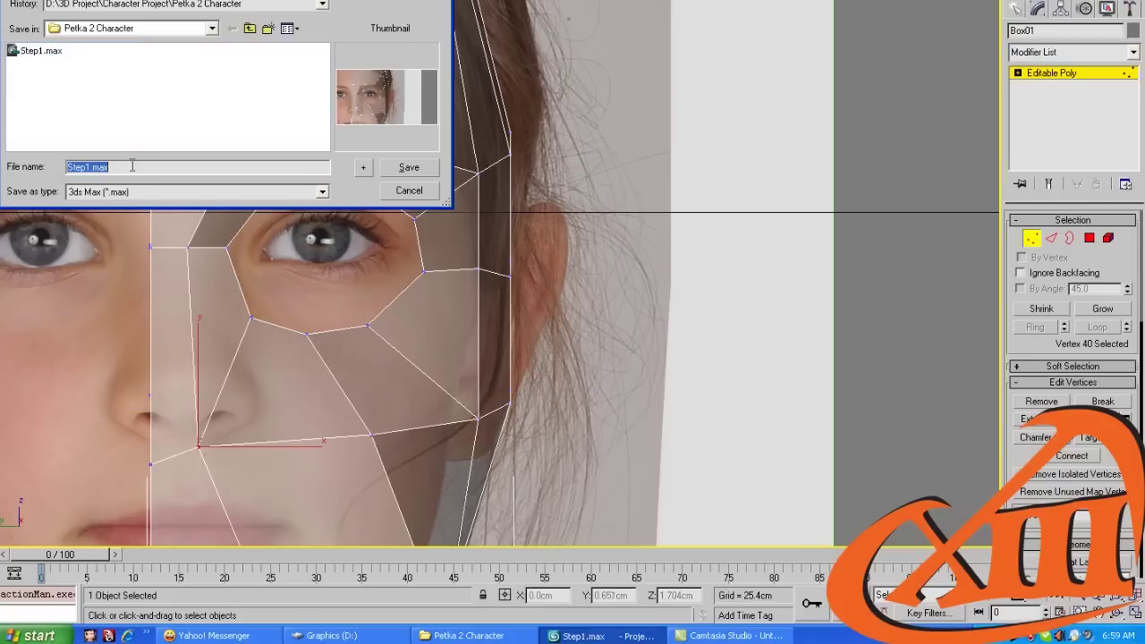
pyautogui.moveTo(125, 165); pyautogui.dragTo(94, 166)
pyautogui.write('2')
pyautogui.press('Return')
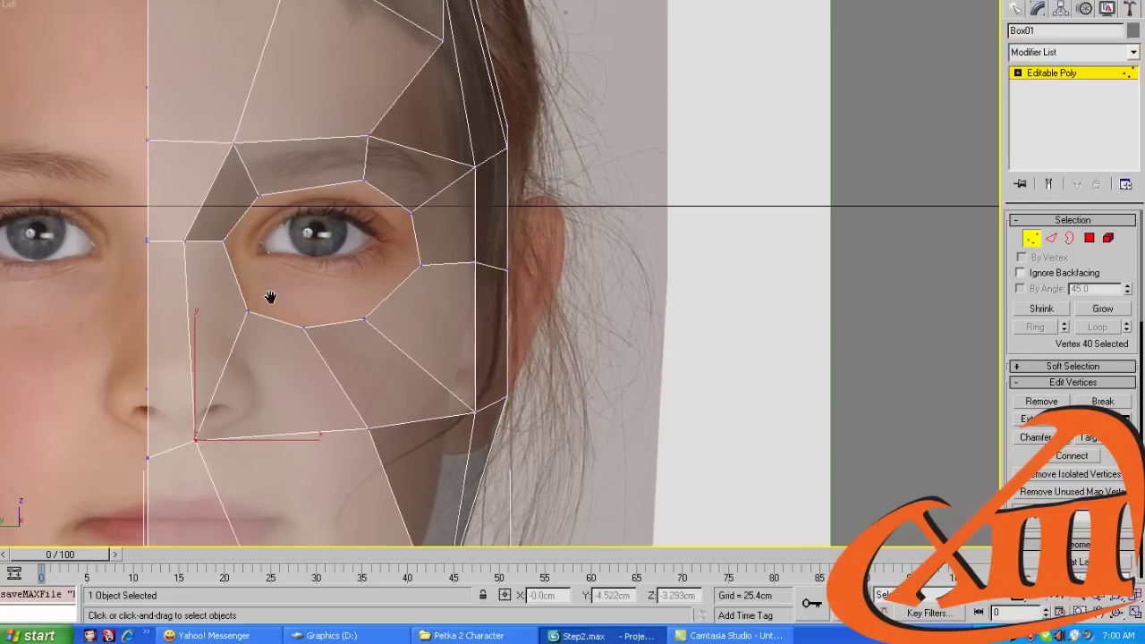
# Move the cheek vertex and the vertices behind it near the ear inward to follow the side of the face
pyautogui.moveTo(269, 299); pyautogui.dragTo(366, 225, button='middle')
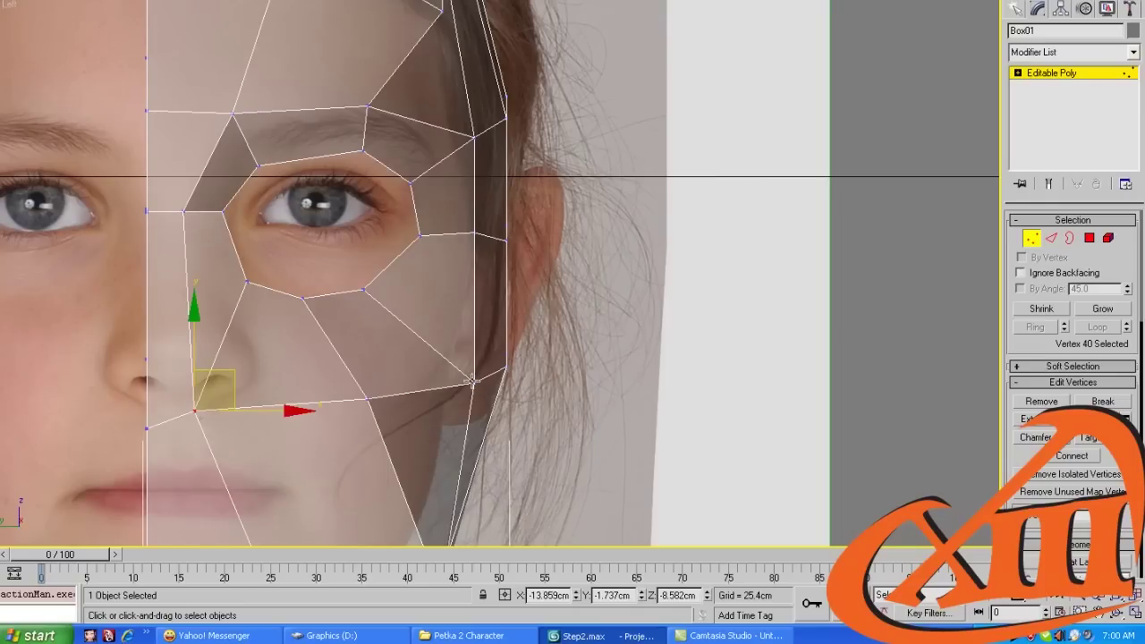
pyautogui.click(474, 384)
pyautogui.moveTo(475, 383); pyautogui.dragTo(445, 357)
pyautogui.moveTo(468, 426); pyautogui.dragTo(468, 310, button='middle')
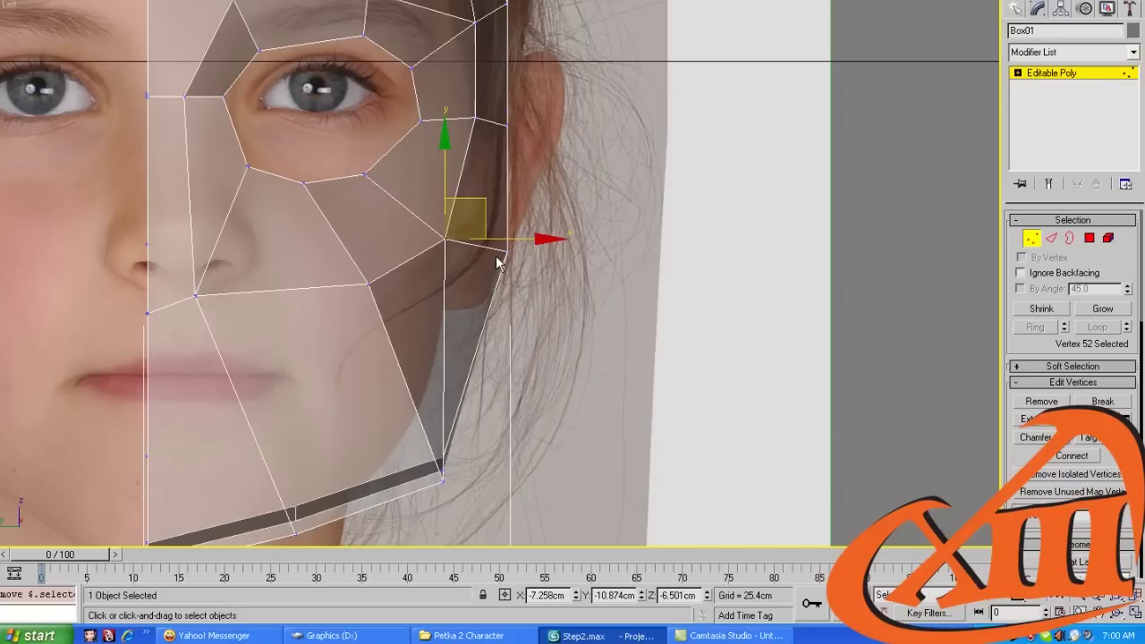
pyautogui.moveTo(508, 252); pyautogui.dragTo(533, 244)
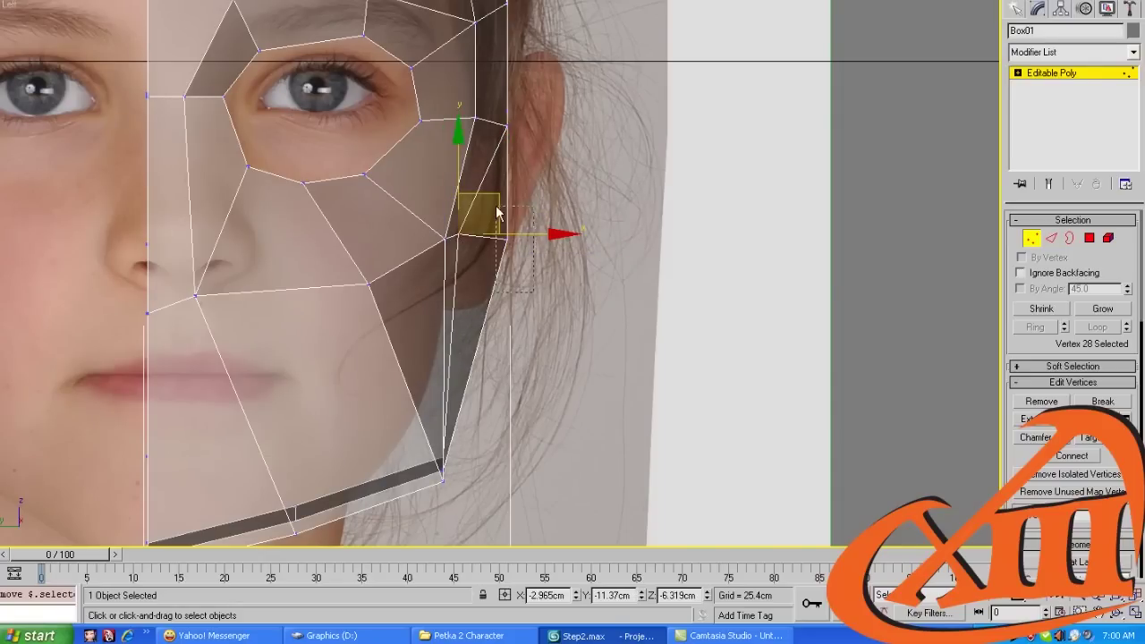
pyautogui.click(507, 239)
pyautogui.moveTo(544, 198); pyautogui.dragTo(525, 197)
pyautogui.moveTo(503, 151); pyautogui.dragTo(486, 353)
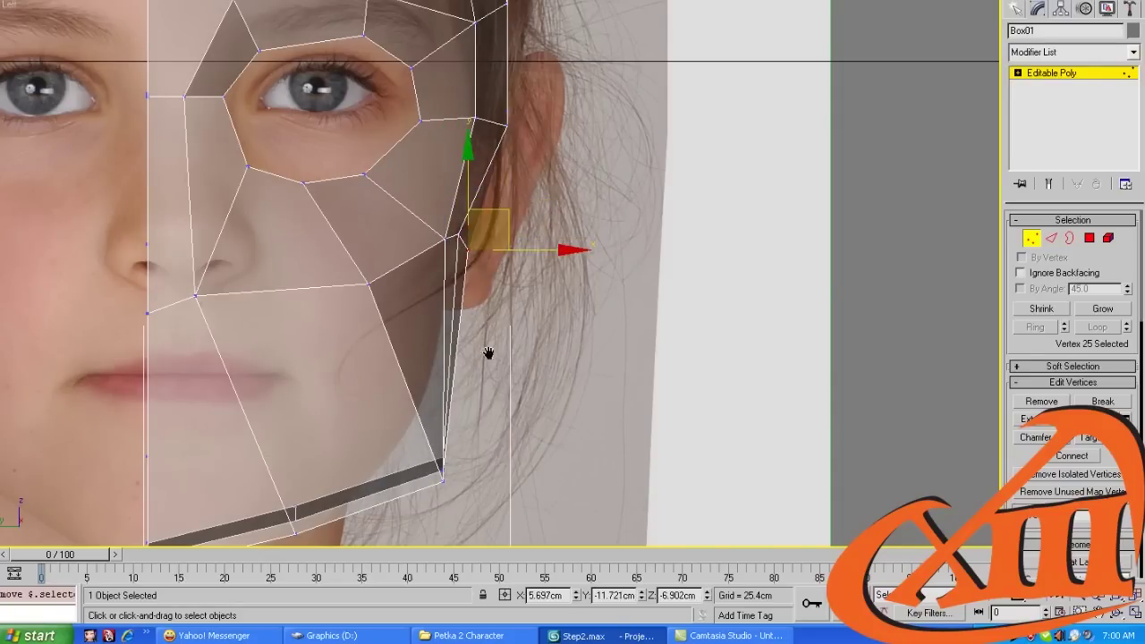
pyautogui.moveTo(486, 353); pyautogui.dragTo(487, 306, button='middle')
pyautogui.moveTo(414, 468); pyautogui.dragTo(440, 373)
# Move the outer forehead vertex inward above the outer brow, and shift the vertical edge at the hairline slightly inward
pyautogui.moveTo(372, 229); pyautogui.dragTo(459, 221, button='middle')
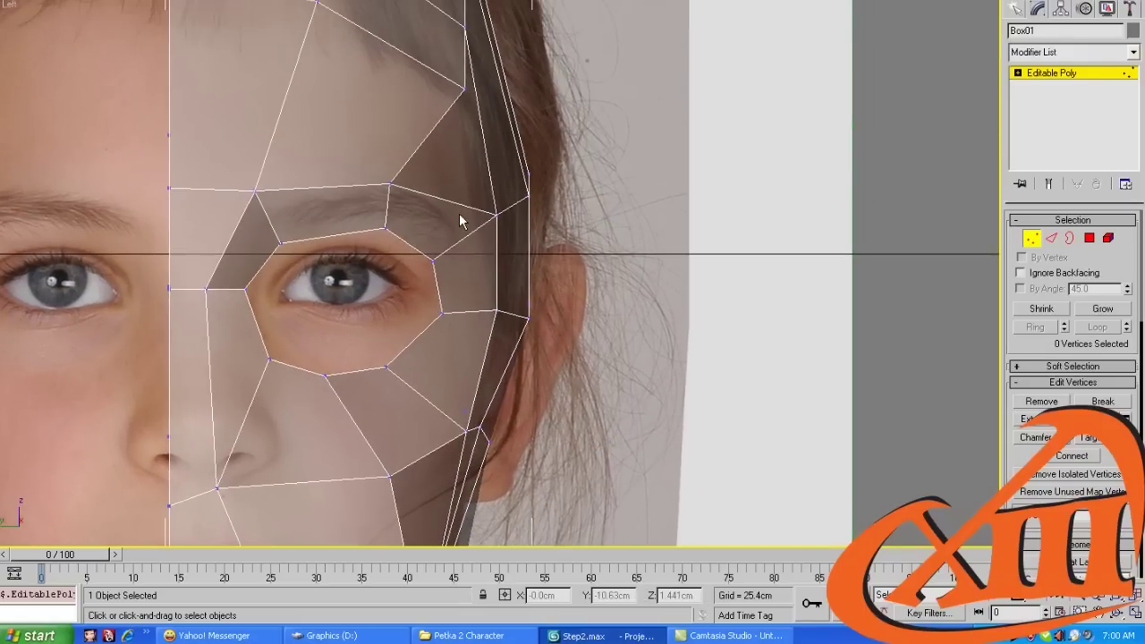
pyautogui.click(465, 87)
pyautogui.moveTo(465, 87); pyautogui.dragTo(415, 98)
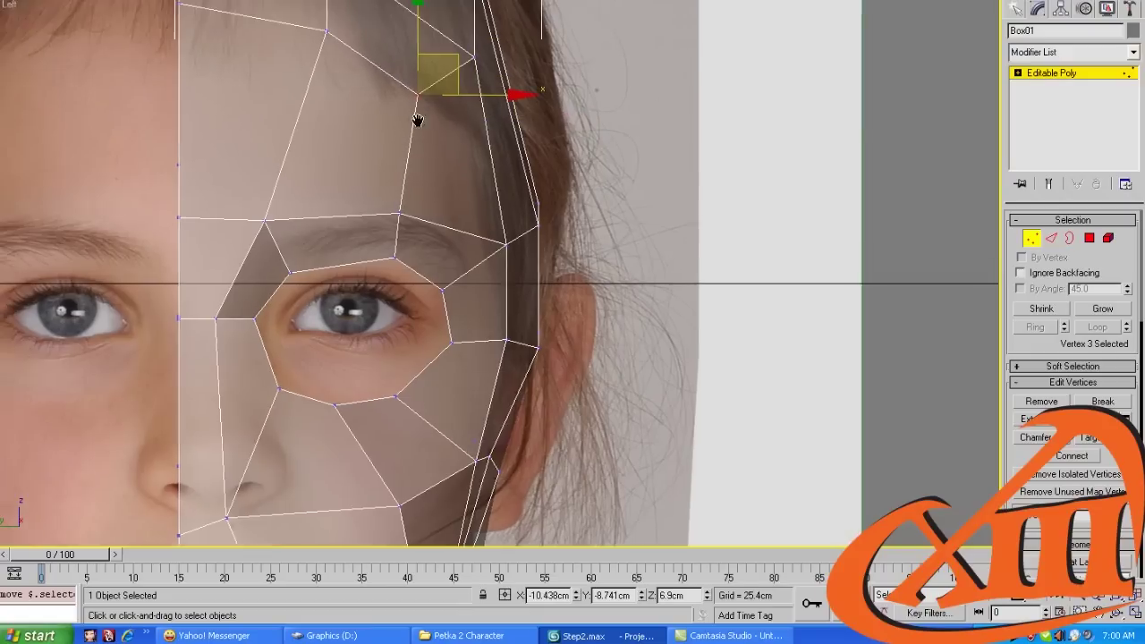
pyautogui.moveTo(415, 98); pyautogui.dragTo(435, 231, button='middle')
pyautogui.press('2')
pyautogui.click(336, 106)
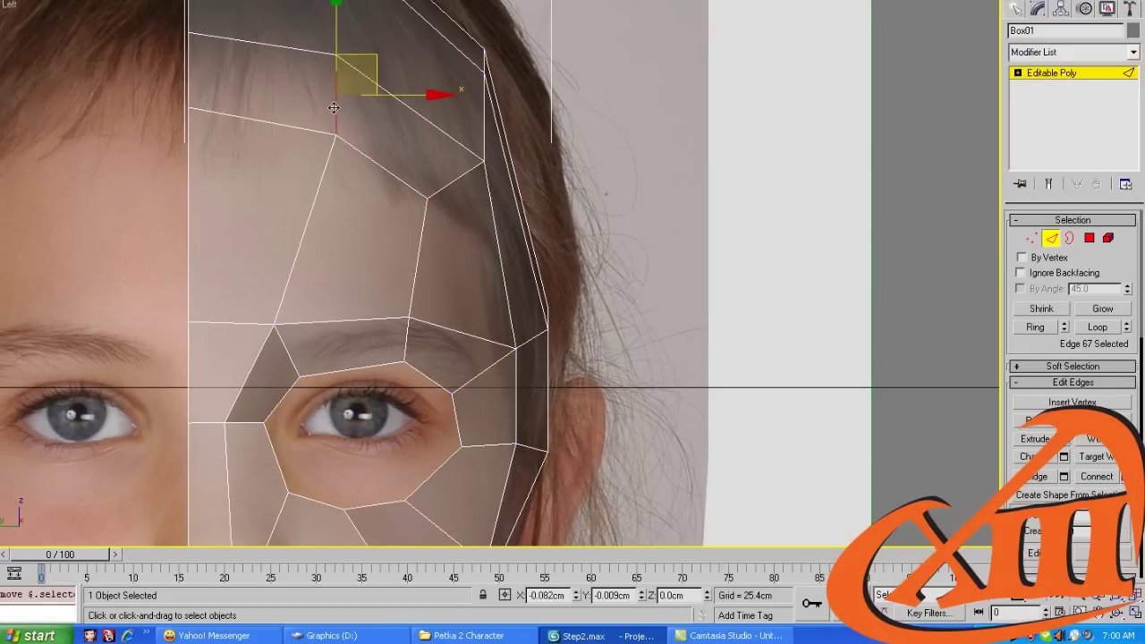
pyautogui.moveTo(340, 93); pyautogui.dragTo(327, 93)
# Cut an edge from the eye opening's lower inner vertex across the nose to the face's centre line
pyautogui.moveTo(298, 352); pyautogui.dragTo(365, 182, button='middle')
pyautogui.press('1')
pyautogui.scroll(3, 331, 240)
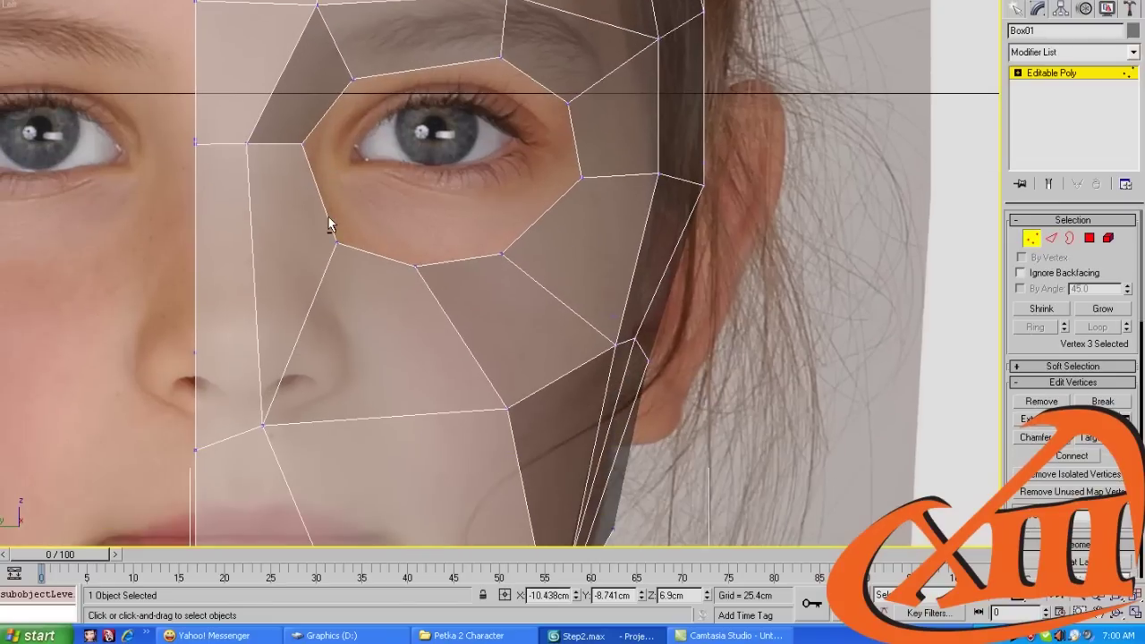
pyautogui.click(336, 240)
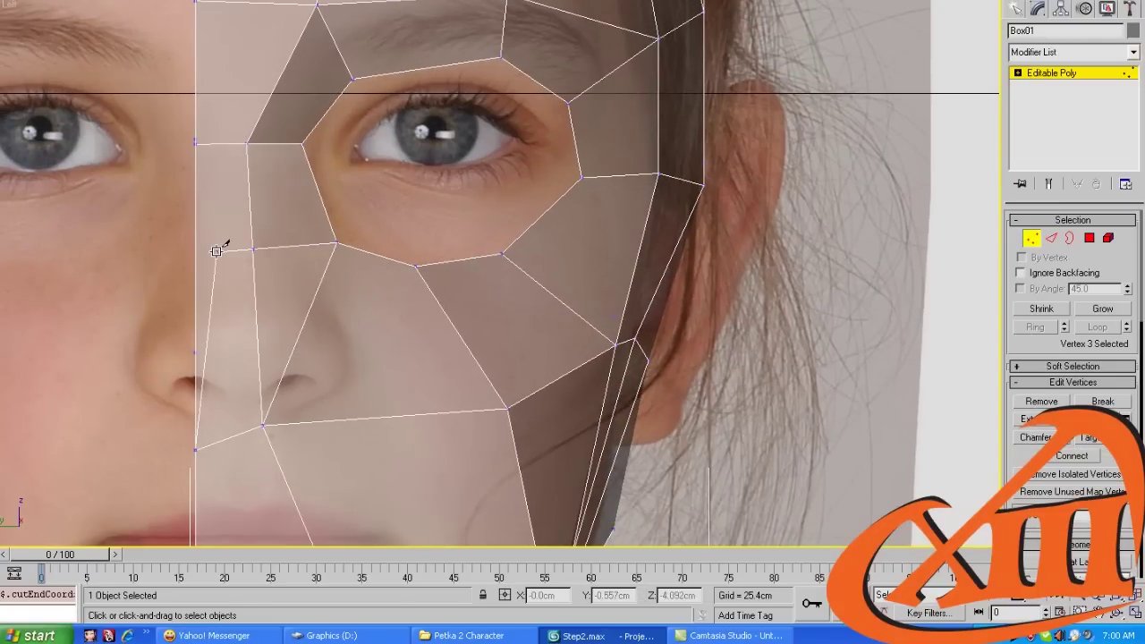
pyautogui.click(197, 252)
# Cut an edge from the eye opening's lower inner vertex down to the nose-base line, and remove the diagonal edge beside the nose
pyautogui.moveTo(290, 266); pyautogui.dragTo(299, 211, button='middle')
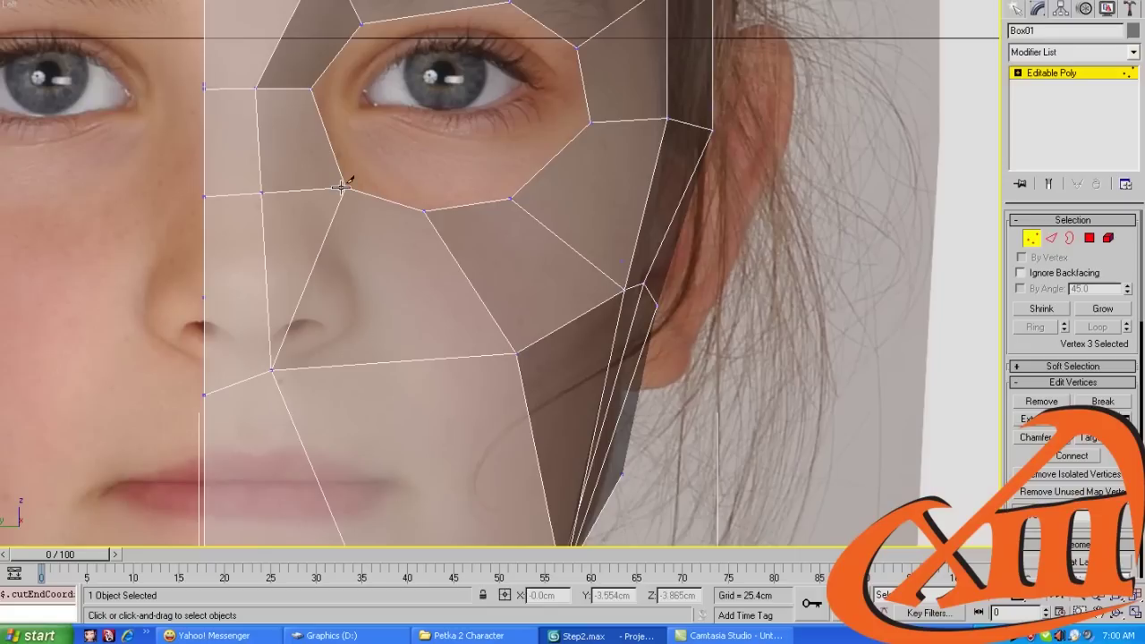
pyautogui.click(356, 362)
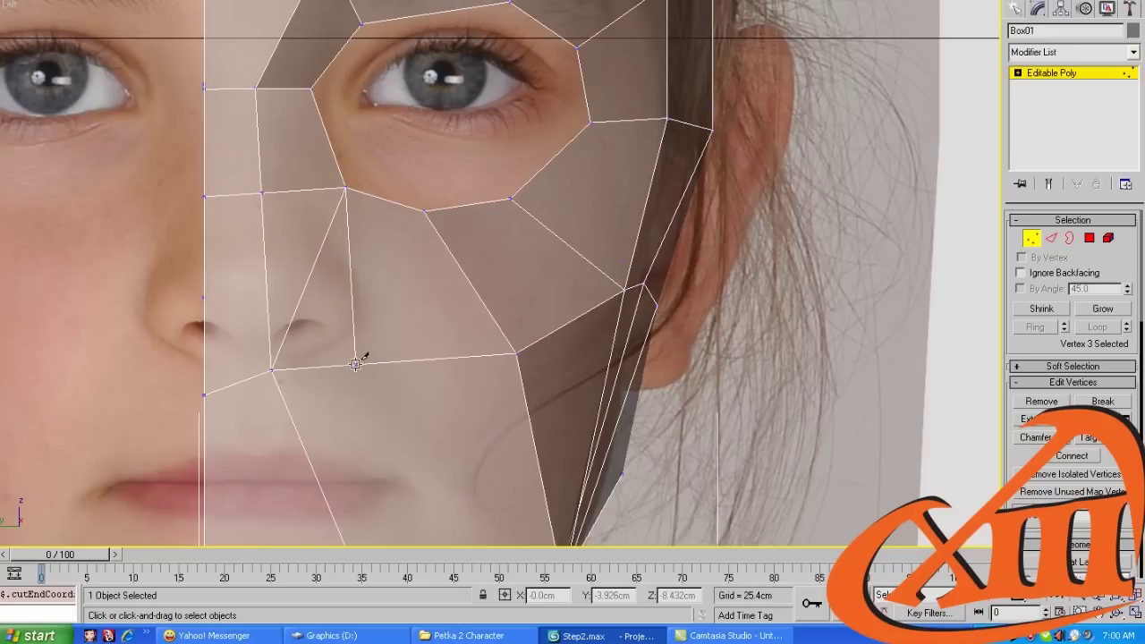
pyautogui.press('2')
pyautogui.click(304, 300)
pyautogui.press('BackSpace')
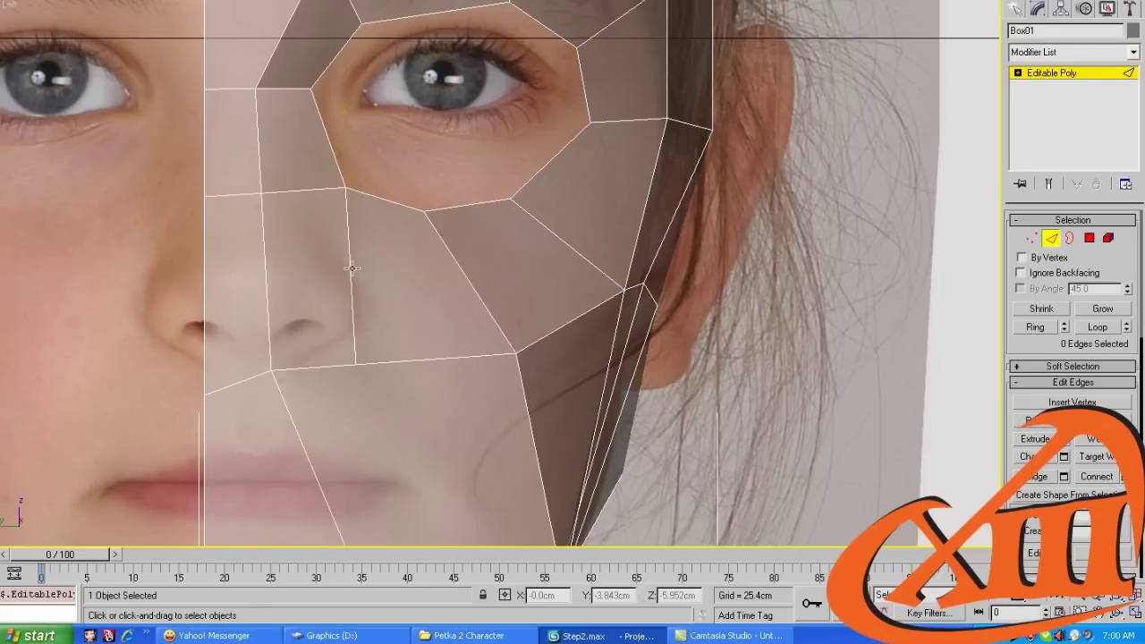
# Connect the three vertical edges along the nose with a horizontal edge row across its upper part
pyautogui.moveTo(157, 260); pyautogui.dragTo(157, 260)
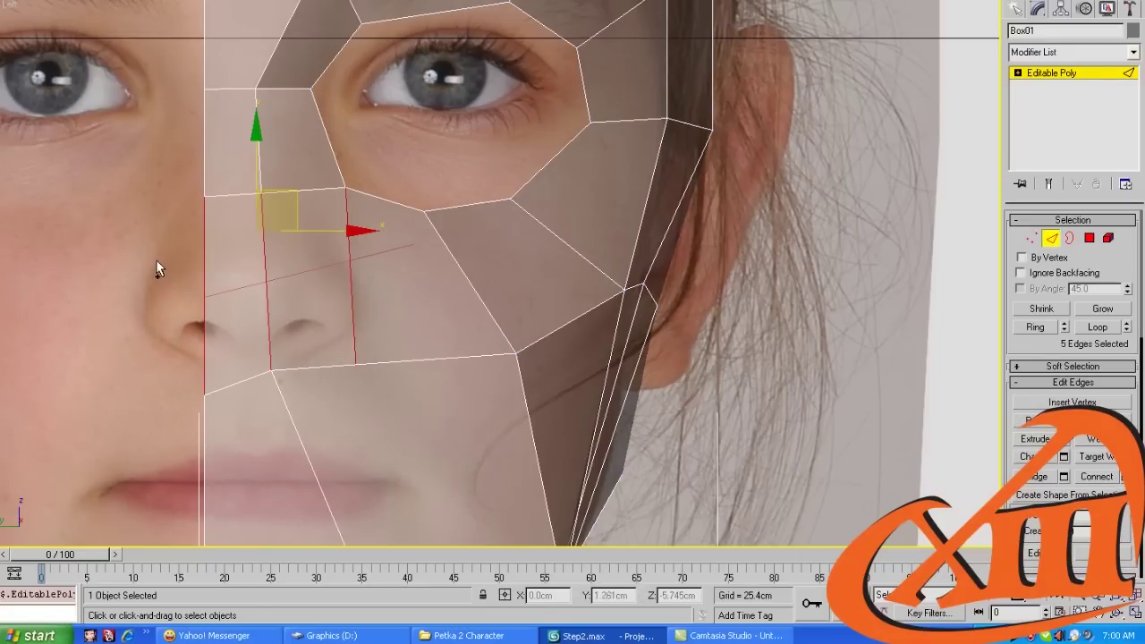
pyautogui.click(349, 260)
pyautogui.click(263, 263)
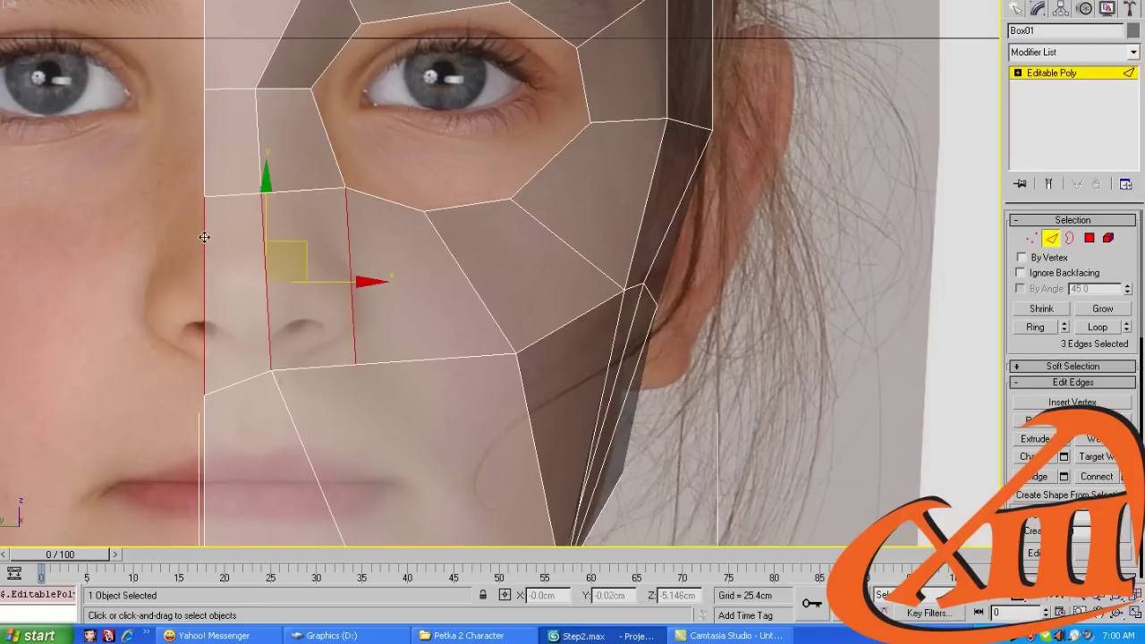
pyautogui.hotkey('ctrl', 'shift', 'e')
# Move the short edge below the eye opening's inner side toward the nose, and fine-tune its lower vertex
pyautogui.press('1')
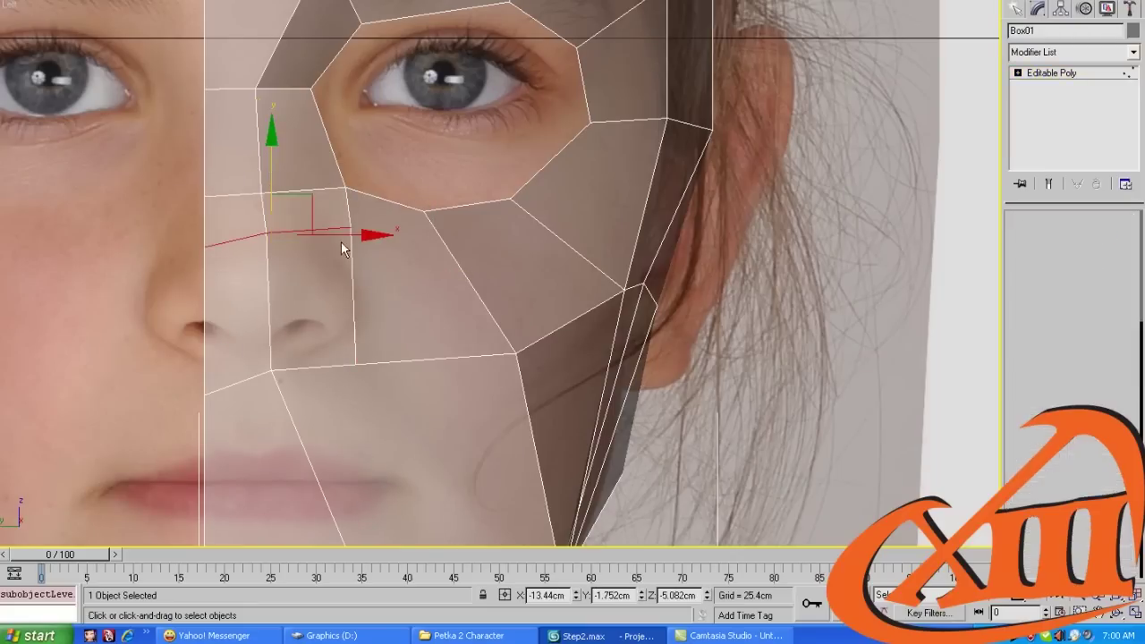
pyautogui.click(352, 221)
pyautogui.press('2')
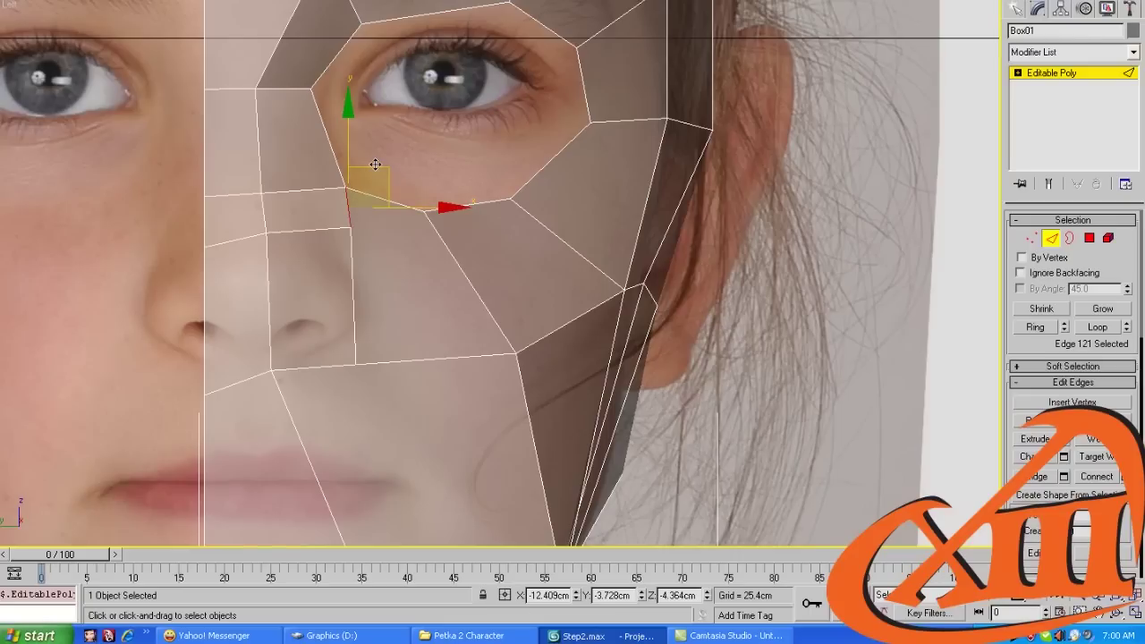
pyautogui.moveTo(373, 179); pyautogui.dragTo(329, 164)
pyautogui.press('1')
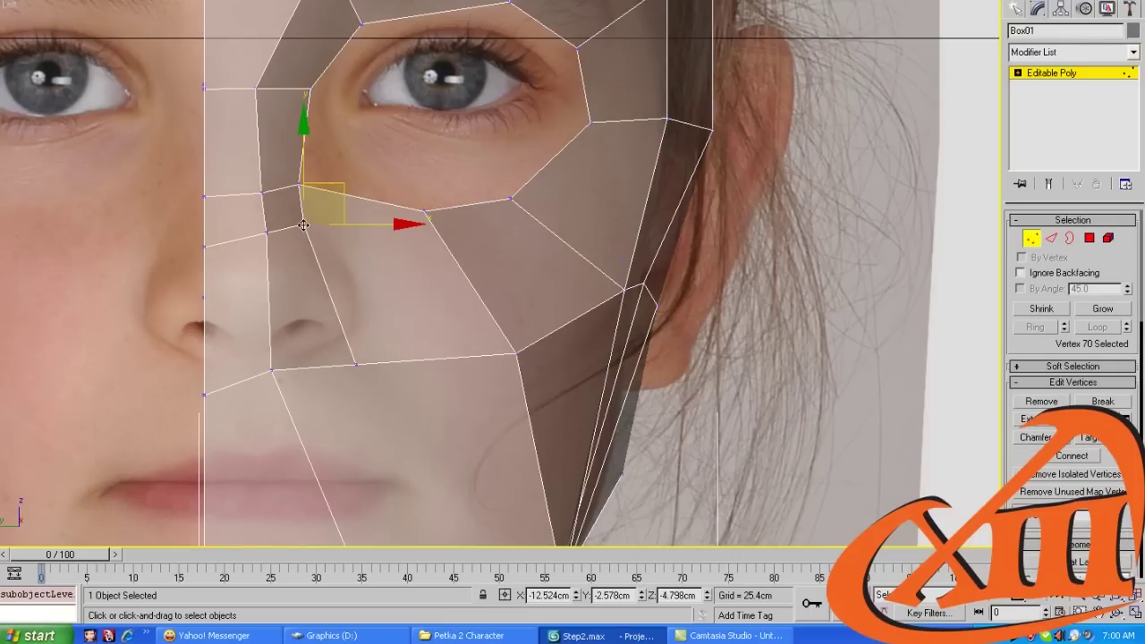
pyautogui.moveTo(303, 226); pyautogui.dragTo(308, 224)
# Nudge the eye opening's inner corner vertex inward, raise its lower middle vertex, and shift its lower inner vertex slightly outward
pyautogui.click(311, 101)
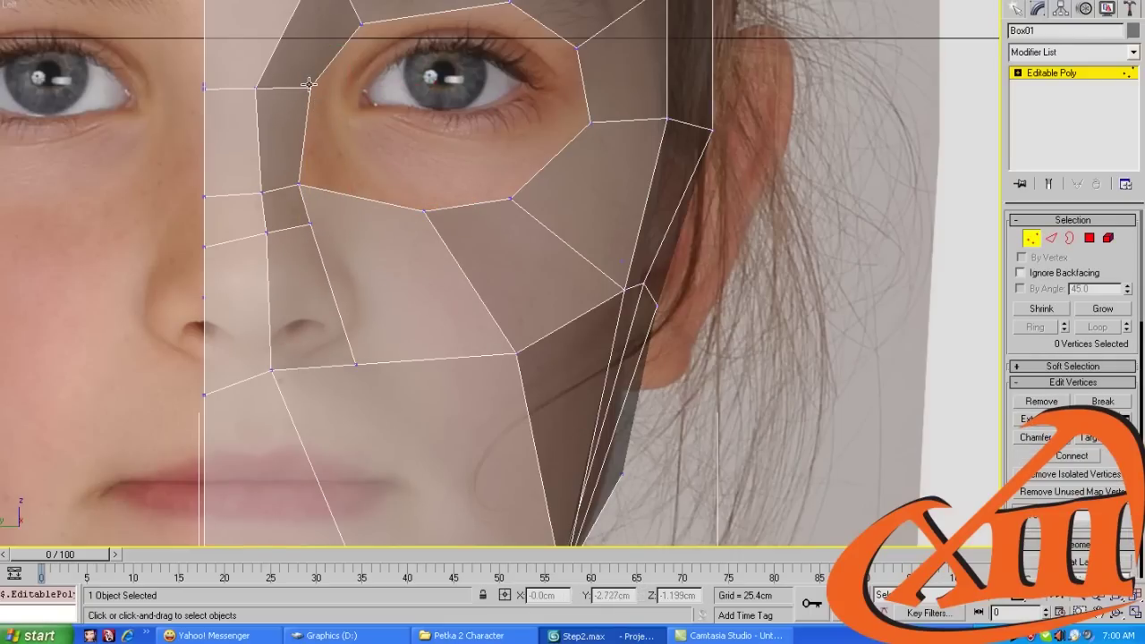
pyautogui.click(309, 84)
pyautogui.moveTo(342, 60); pyautogui.dragTo(338, 62)
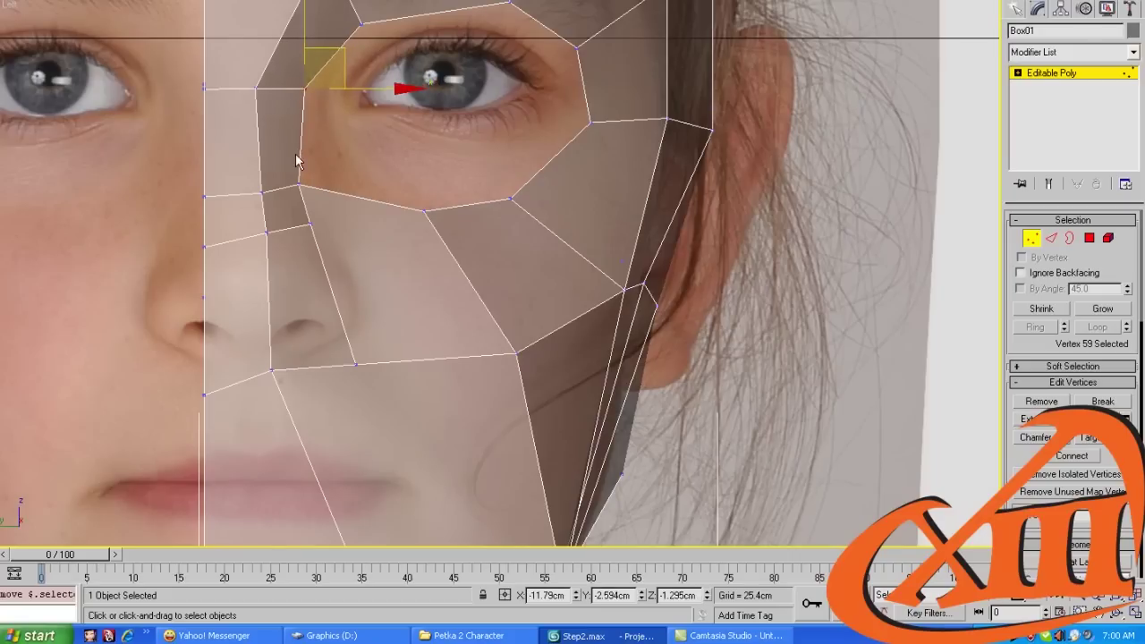
pyautogui.click(296, 161)
pyautogui.click(426, 206)
pyautogui.moveTo(426, 206); pyautogui.dragTo(424, 198)
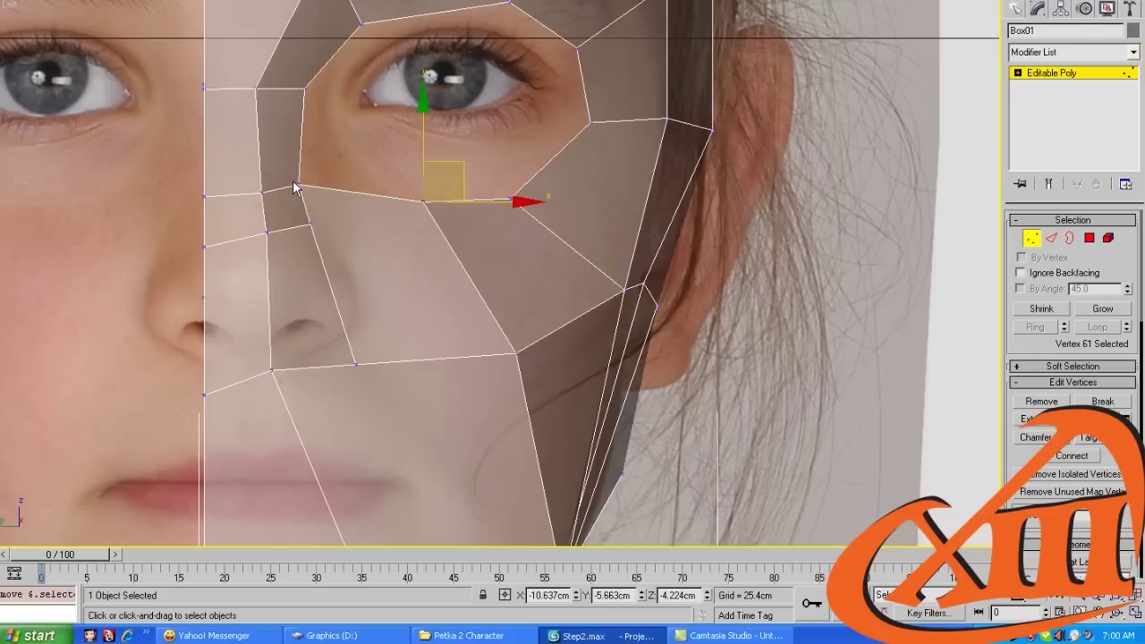
pyautogui.click(298, 186)
pyautogui.moveTo(300, 188); pyautogui.dragTo(307, 190)
# Lower the edge beneath the eye opening, and move the two cheek vertices below it inward toward the nose
pyautogui.press('2')
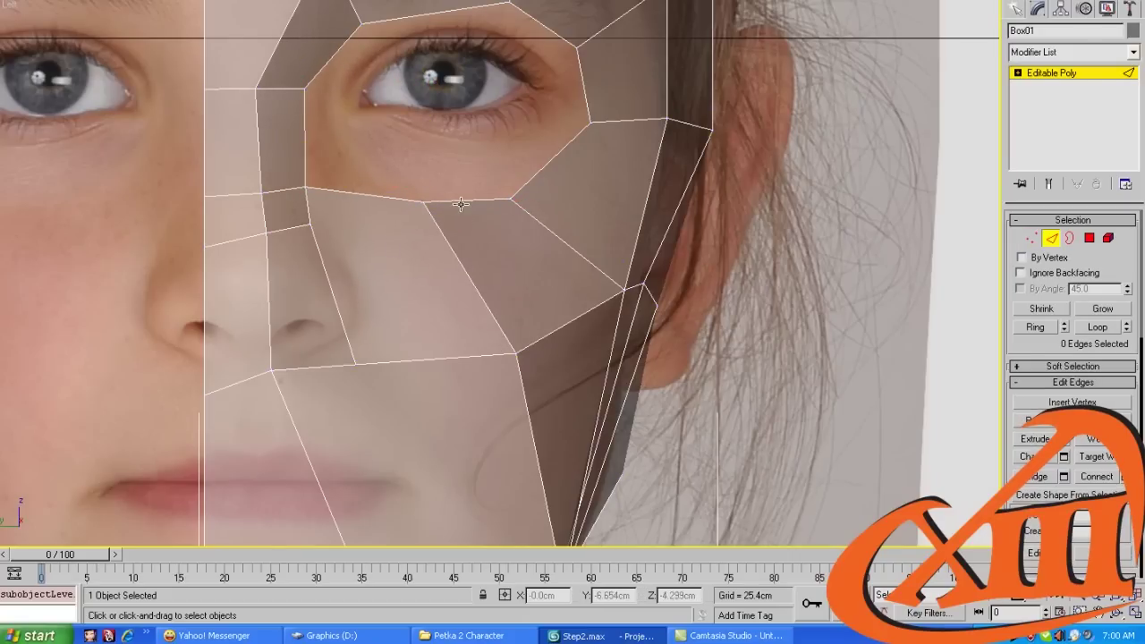
pyautogui.click(461, 204)
pyautogui.moveTo(461, 202); pyautogui.dragTo(463, 215)
pyautogui.press('1')
pyautogui.moveTo(517, 356); pyautogui.dragTo(457, 354)
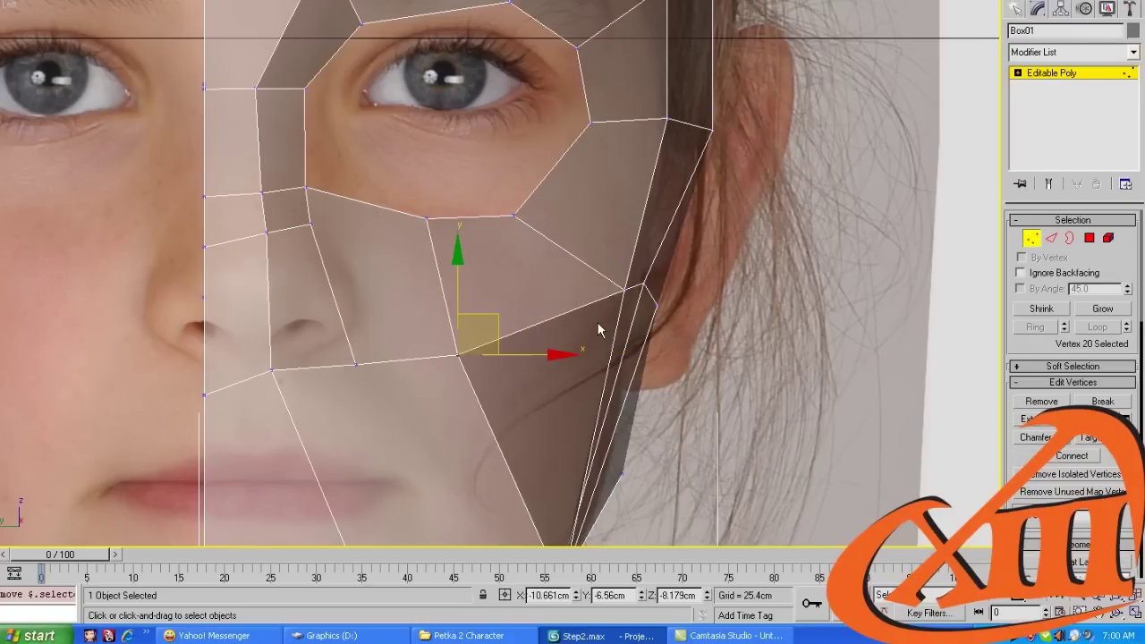
pyautogui.click(624, 289)
pyautogui.moveTo(624, 289); pyautogui.dragTo(606, 314)
# Move the nose-base vertex beside the nostril outward to the cheek, and nudge the nose-side vertex above it slightly down
pyautogui.moveTo(354, 377); pyautogui.dragTo(372, 342, button='middle')
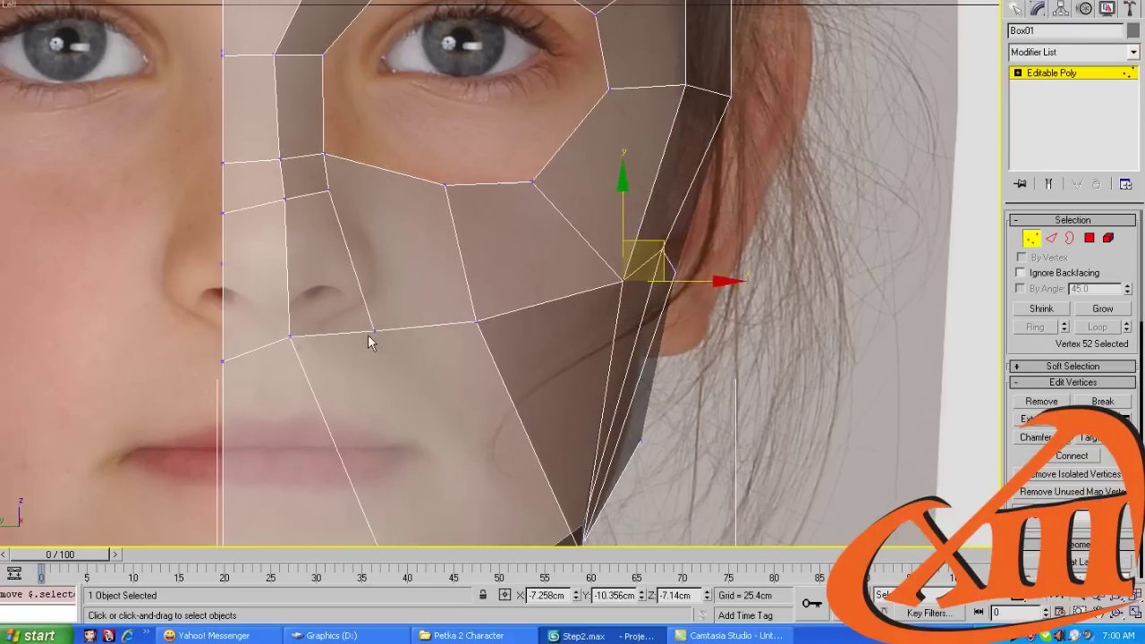
pyautogui.click(375, 330)
pyautogui.moveTo(376, 328); pyautogui.dragTo(404, 322)
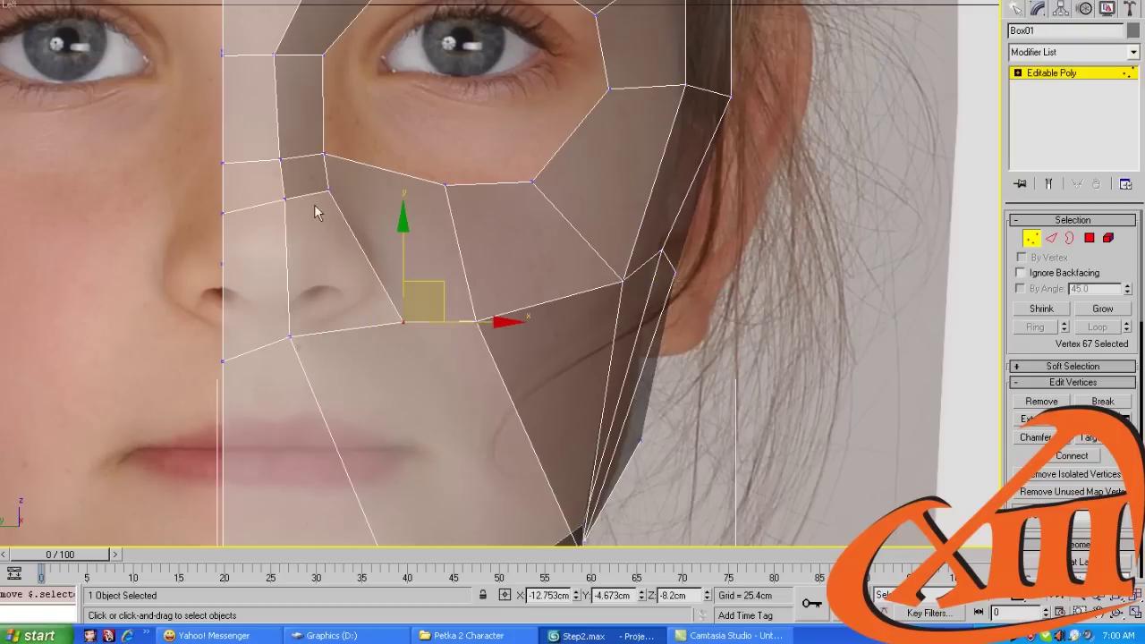
pyautogui.click(328, 187)
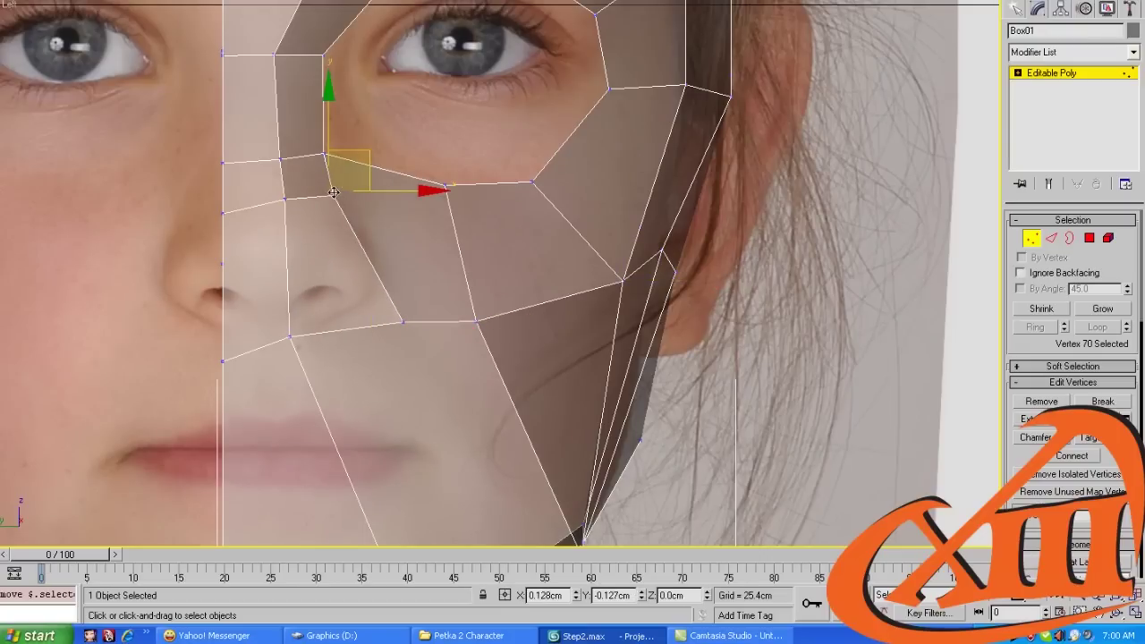
pyautogui.moveTo(328, 187); pyautogui.dragTo(332, 196)
# Switch to the profile view and move the two inner vertices of the new nose row forward toward the nose tip
pyautogui.moveTo(394, 272); pyautogui.dragTo(374, 224, button='middle')
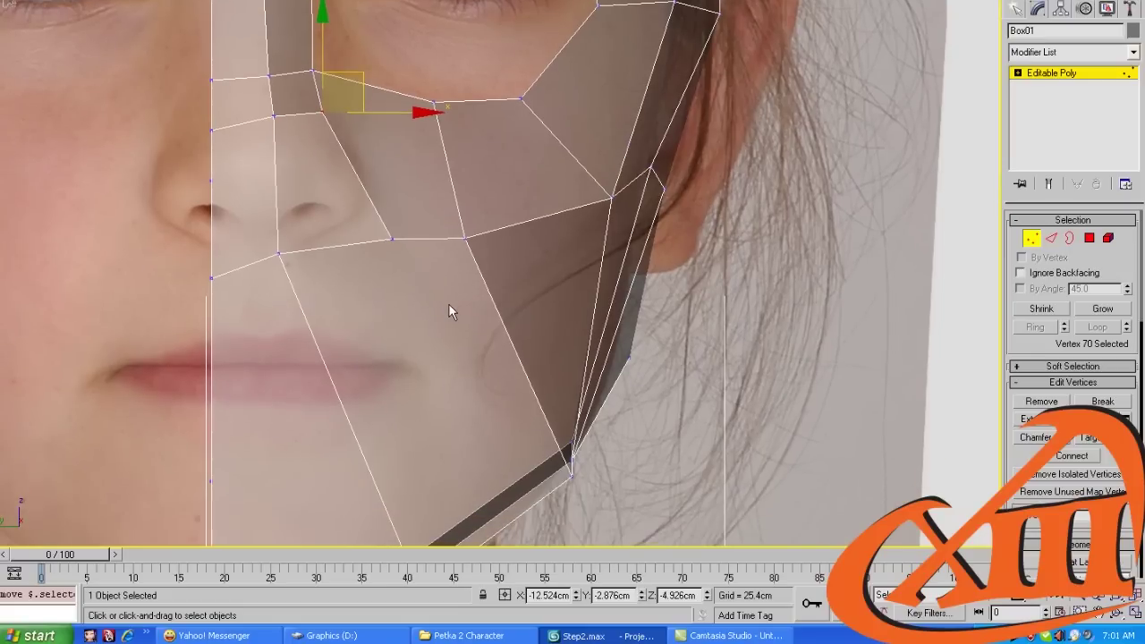
pyautogui.scroll(-3, 439, 295)
pyautogui.press('l')
pyautogui.scroll(5, 336, 184)
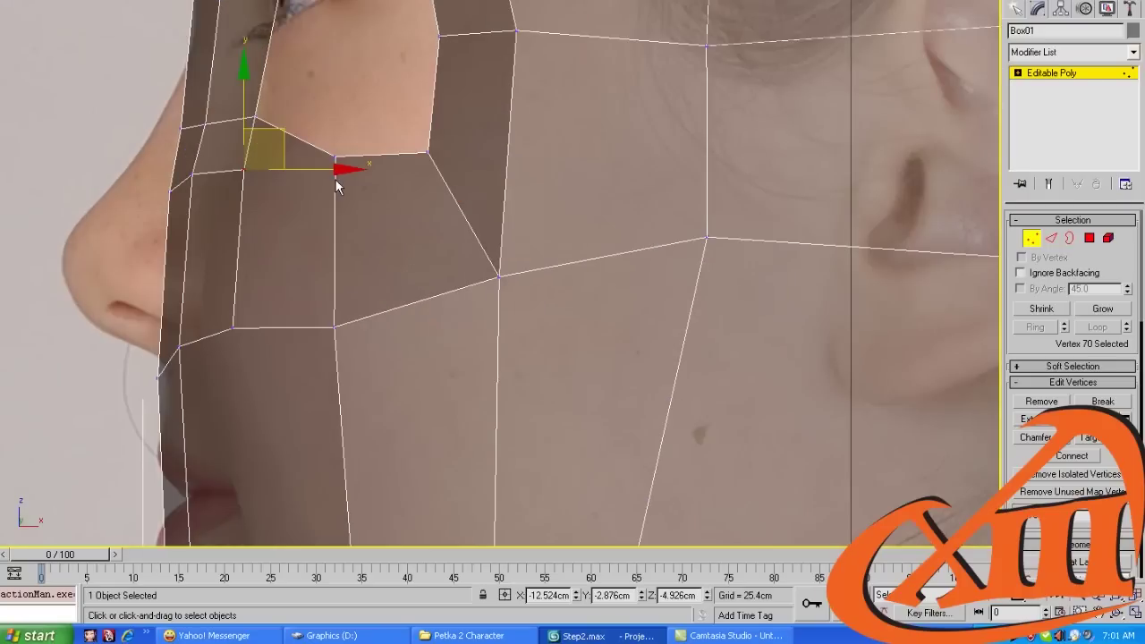
pyautogui.keyDown('ctrl'); pyautogui.click(192, 175); pyautogui.keyUp('ctrl')
pyautogui.moveTo(204, 161); pyautogui.dragTo(149, 136)
# Move the nose-side vertex forward and down, and pull the two inner nose-base vertices forward to the photo's nose profile
pyautogui.click(227, 204)
pyautogui.click(243, 169)
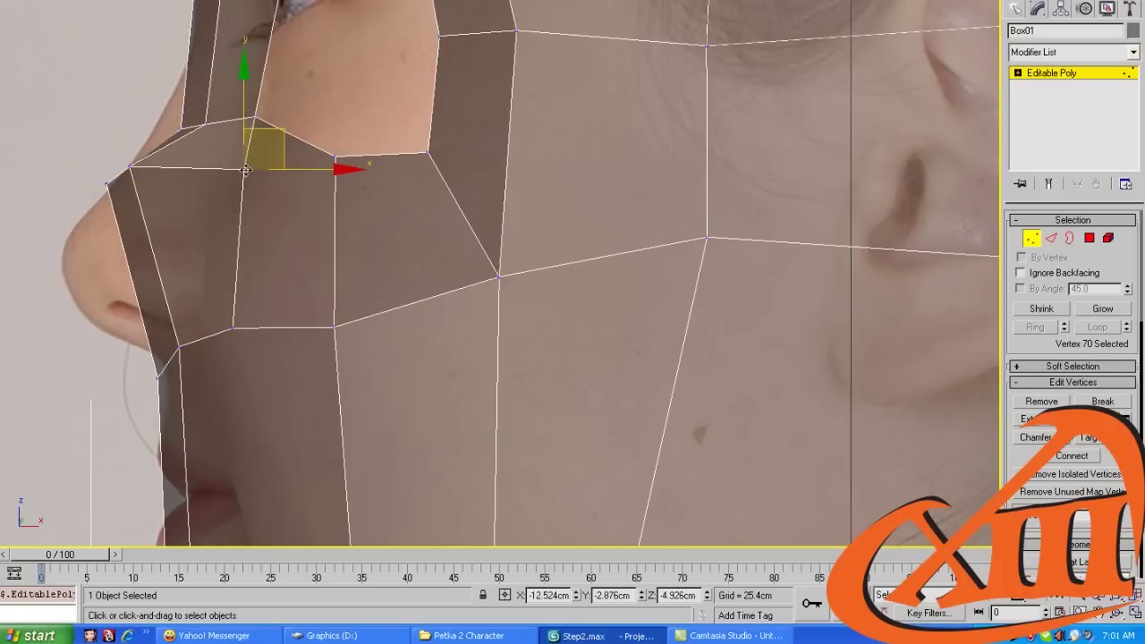
pyautogui.moveTo(243, 169); pyautogui.dragTo(188, 209)
pyautogui.moveTo(190, 336); pyautogui.dragTo(106, 312)
pyautogui.moveTo(146, 174); pyautogui.dragTo(154, 270, button='middle')
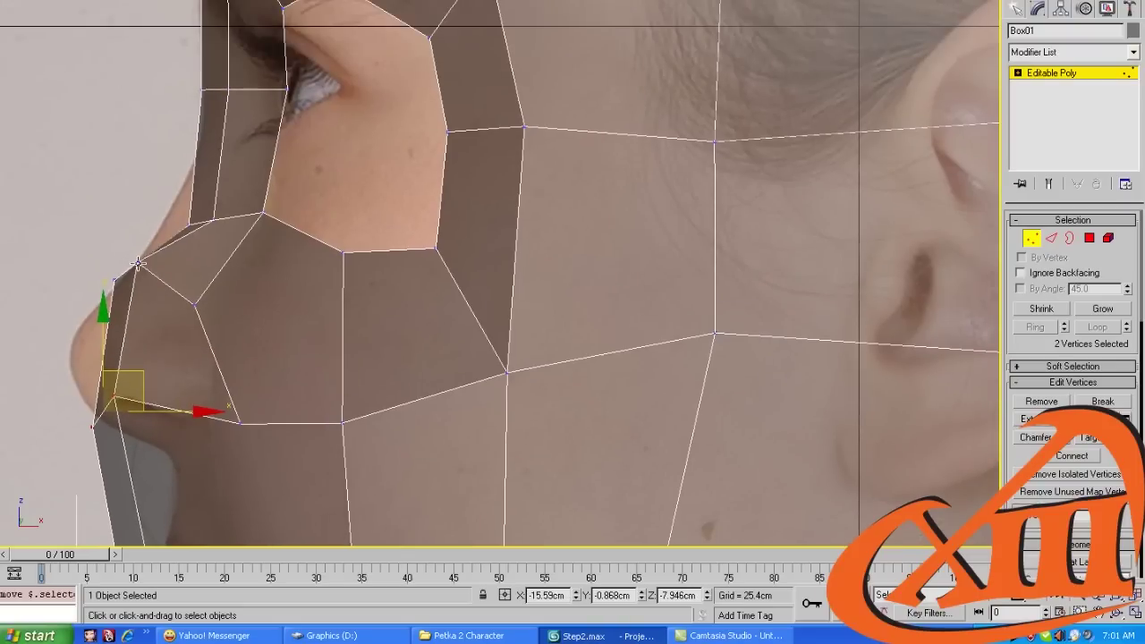
# Refine the nose bridge by shifting its side vertex back, the pair above slightly forward, and the eye-level pair slightly back
pyautogui.moveTo(140, 264); pyautogui.dragTo(151, 280)
pyautogui.moveTo(212, 246); pyautogui.dragTo(179, 201)
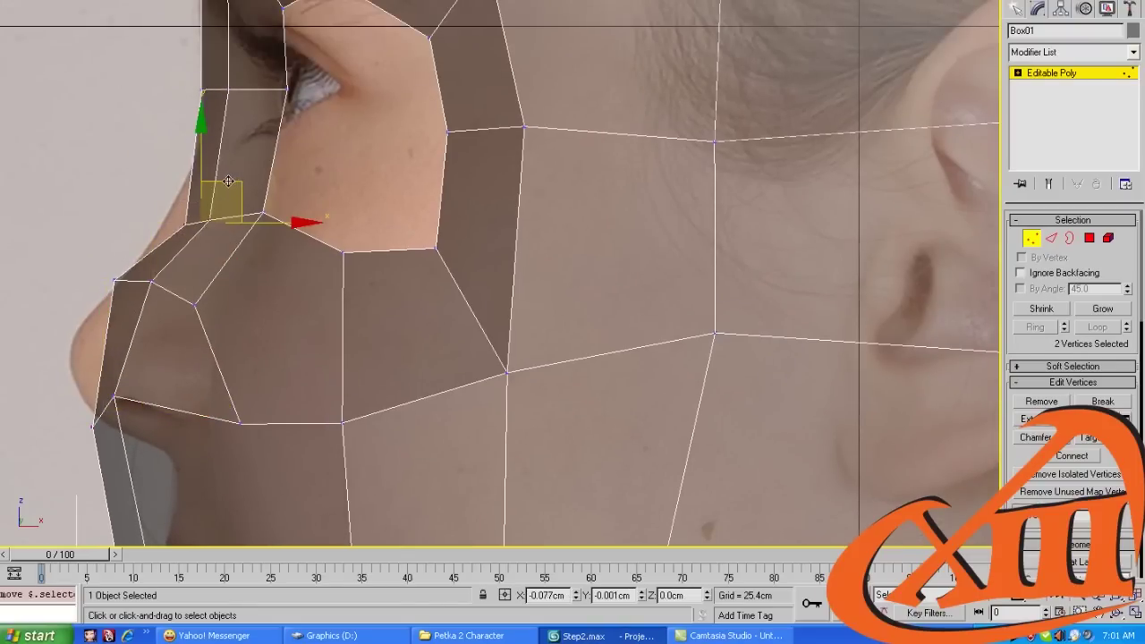
pyautogui.scroll(2, 149, 85)
pyautogui.moveTo(148, 77); pyautogui.dragTo(122, 180, button='middle')
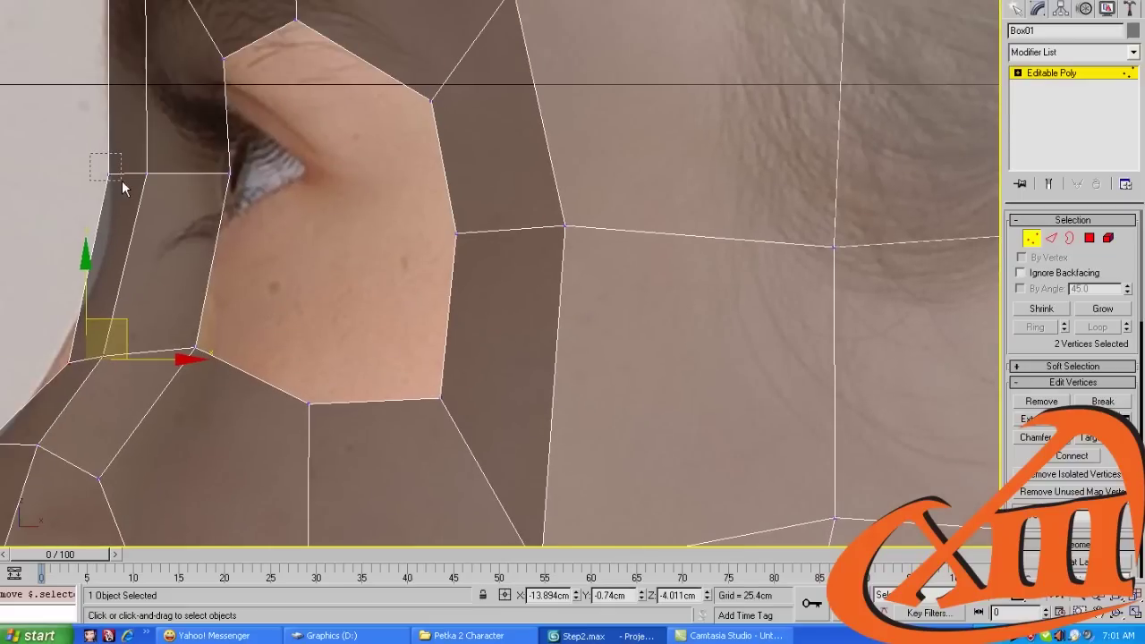
pyautogui.moveTo(153, 187); pyautogui.dragTo(165, 157)
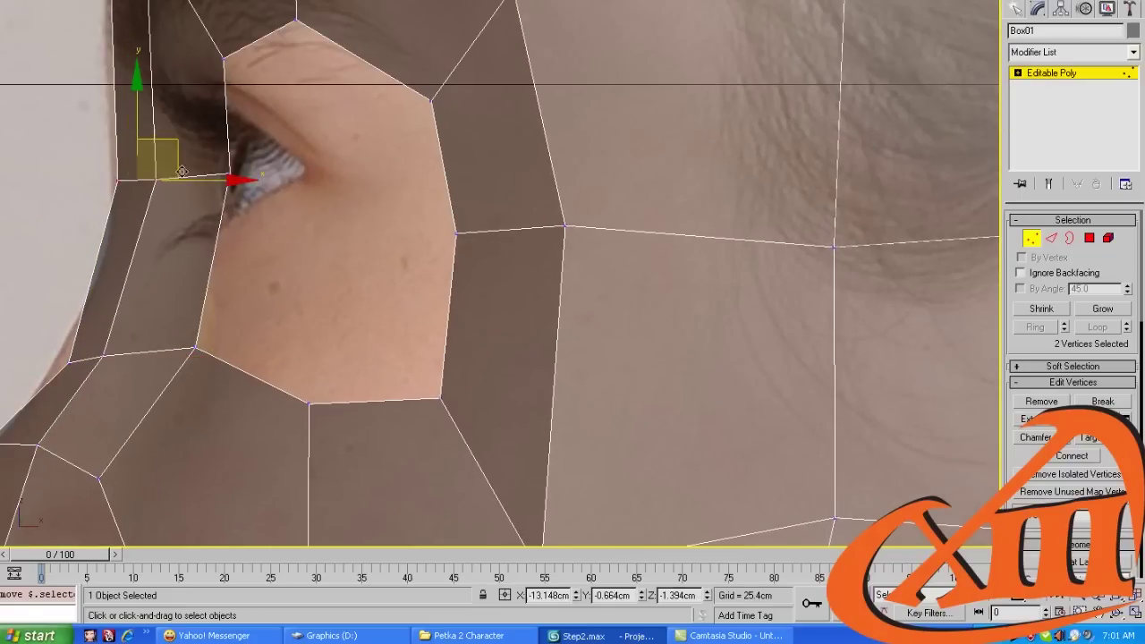
# Nudge the eye opening's inner corner vertex forward, and lower the two inner brow vertices onto the brow profile
pyautogui.click(216, 179)
pyautogui.click(230, 172)
pyautogui.moveTo(230, 172); pyautogui.dragTo(248, 324, button='middle')
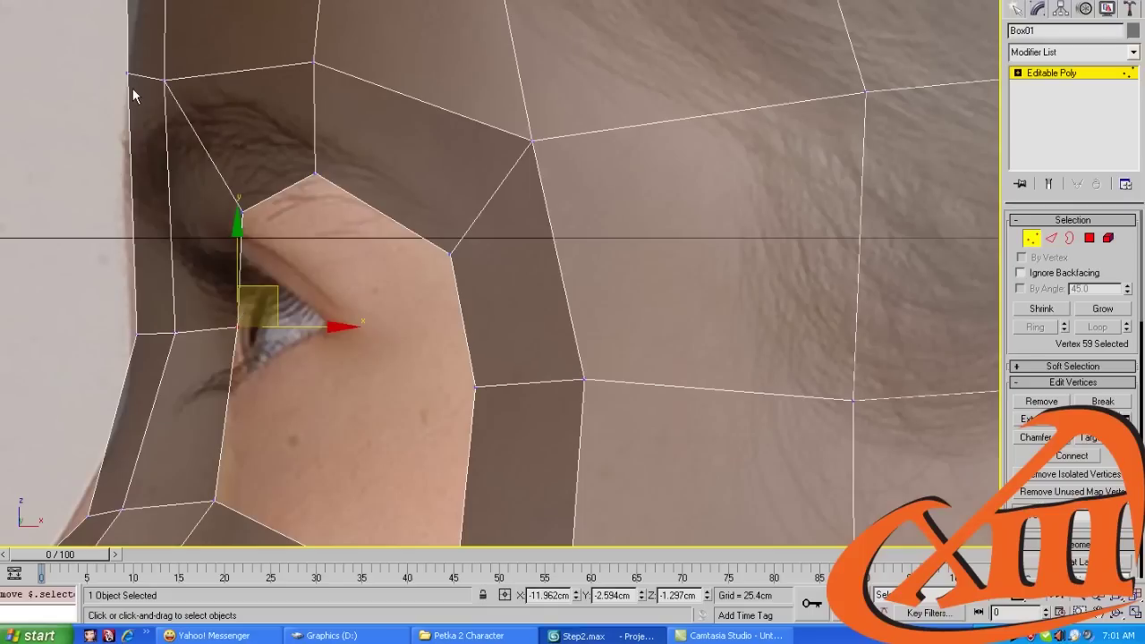
pyautogui.moveTo(118, 58); pyautogui.dragTo(183, 89)
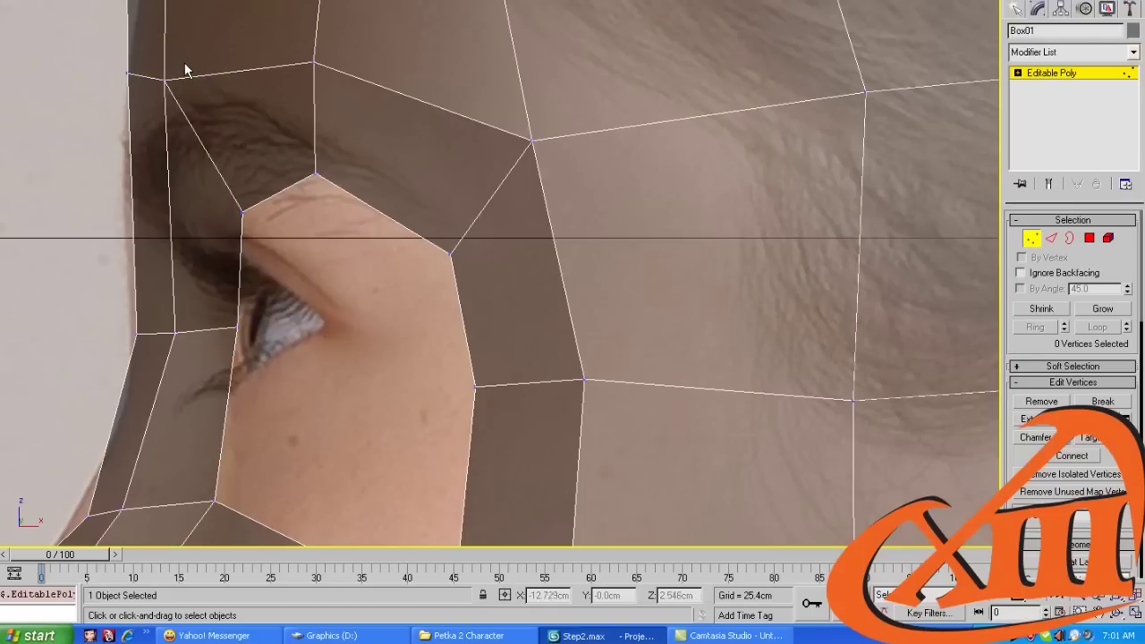
pyautogui.moveTo(186, 39); pyautogui.dragTo(162, 141)
pyautogui.click(76, 154)
pyautogui.click(113, 161)
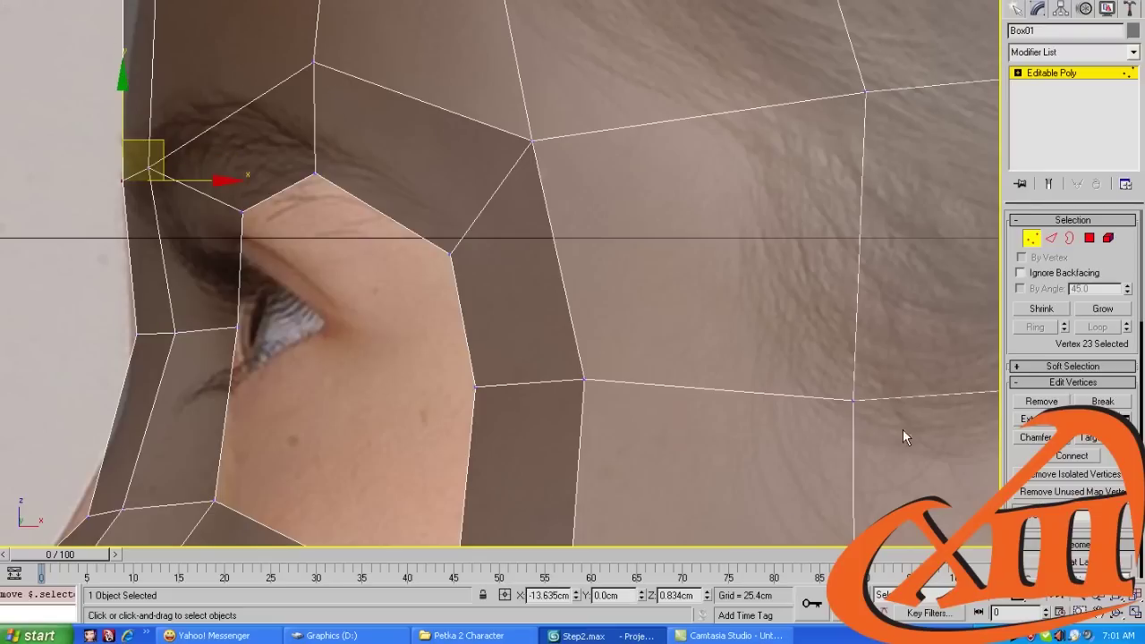
# Move the edge above the eye opening forward, and bring the opening's upper inner and inner corner vertices forward
pyautogui.press('2')
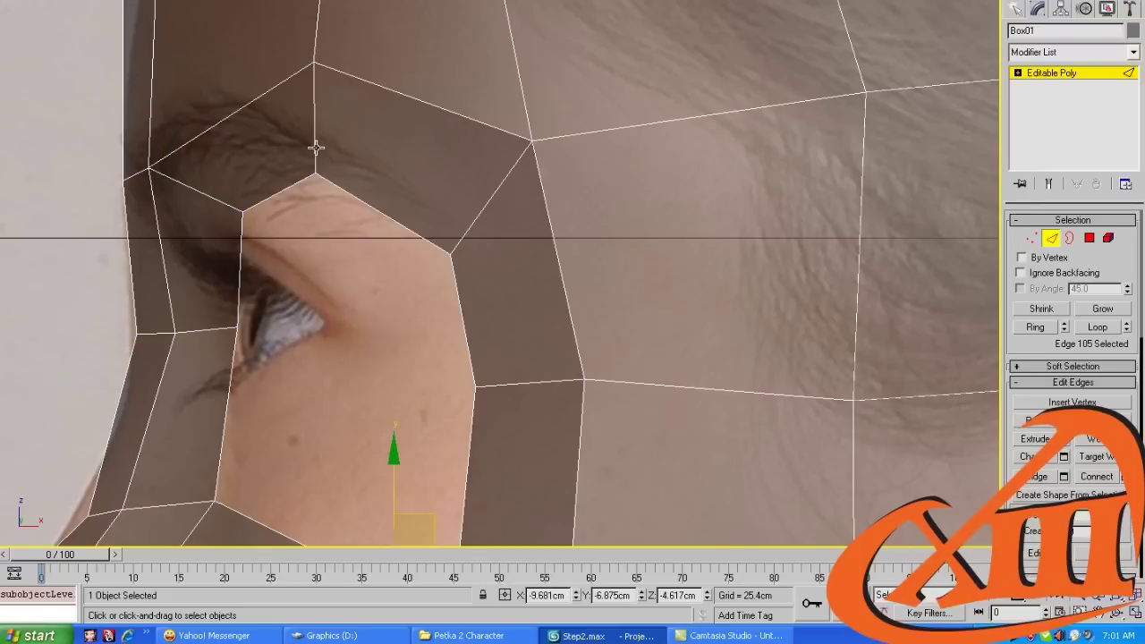
pyautogui.moveTo(315, 146); pyautogui.dragTo(268, 161)
pyautogui.press('1')
pyautogui.click(267, 190)
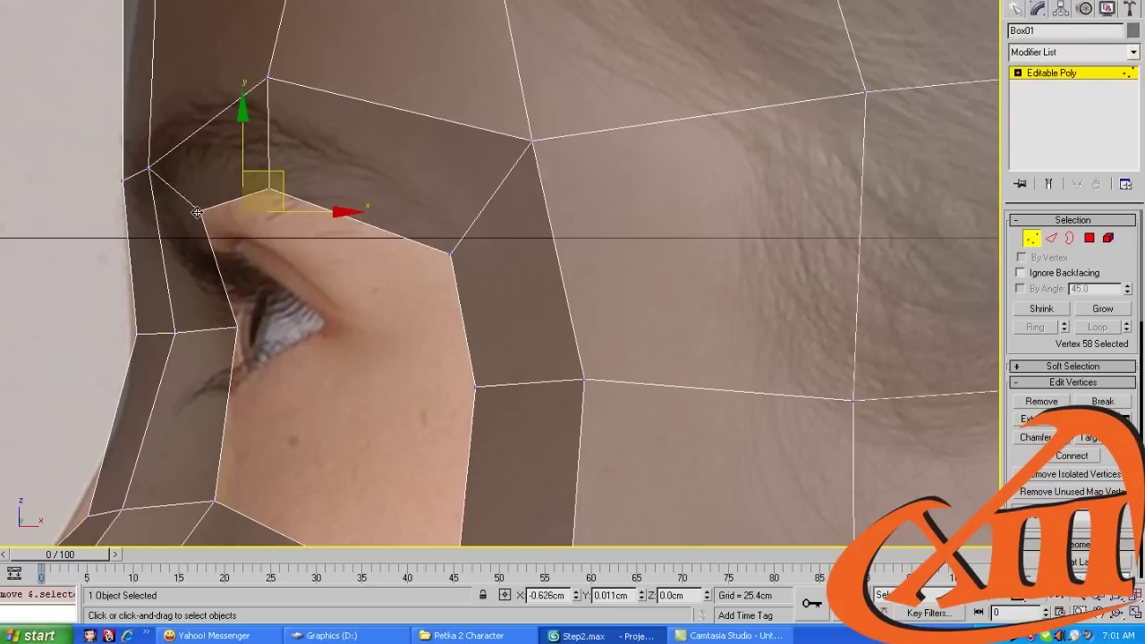
pyautogui.click(197, 212)
pyautogui.moveTo(237, 326); pyautogui.dragTo(215, 333)
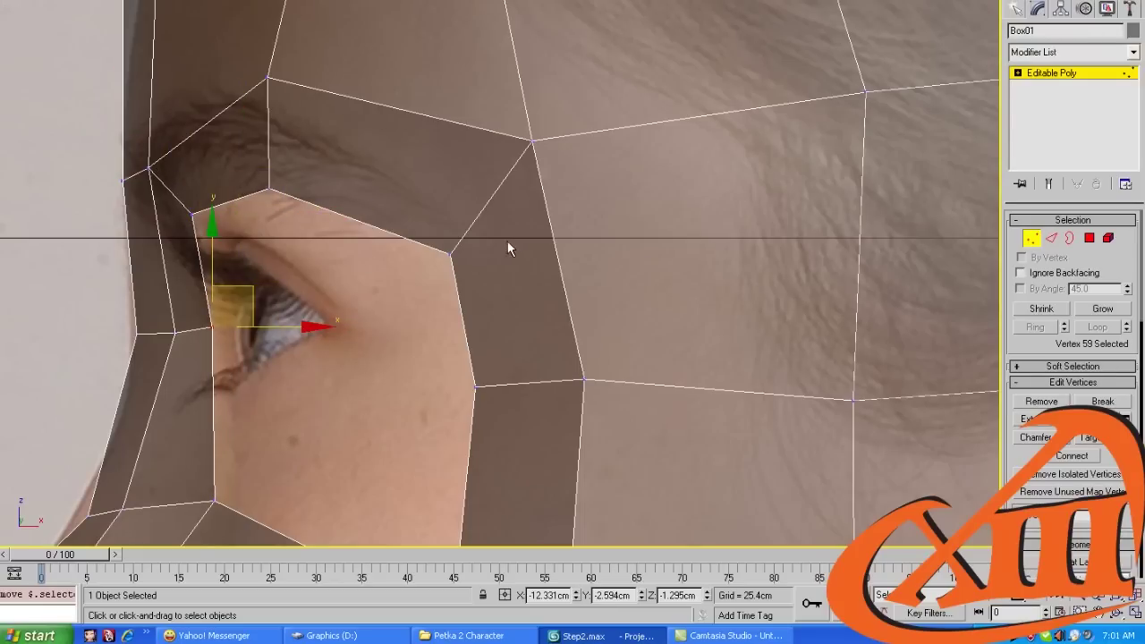
# Move the upper outer, outer and lower outer edges around the eye opening forward in the profile view
pyautogui.press('2')
pyautogui.moveTo(473, 223); pyautogui.dragTo(403, 242)
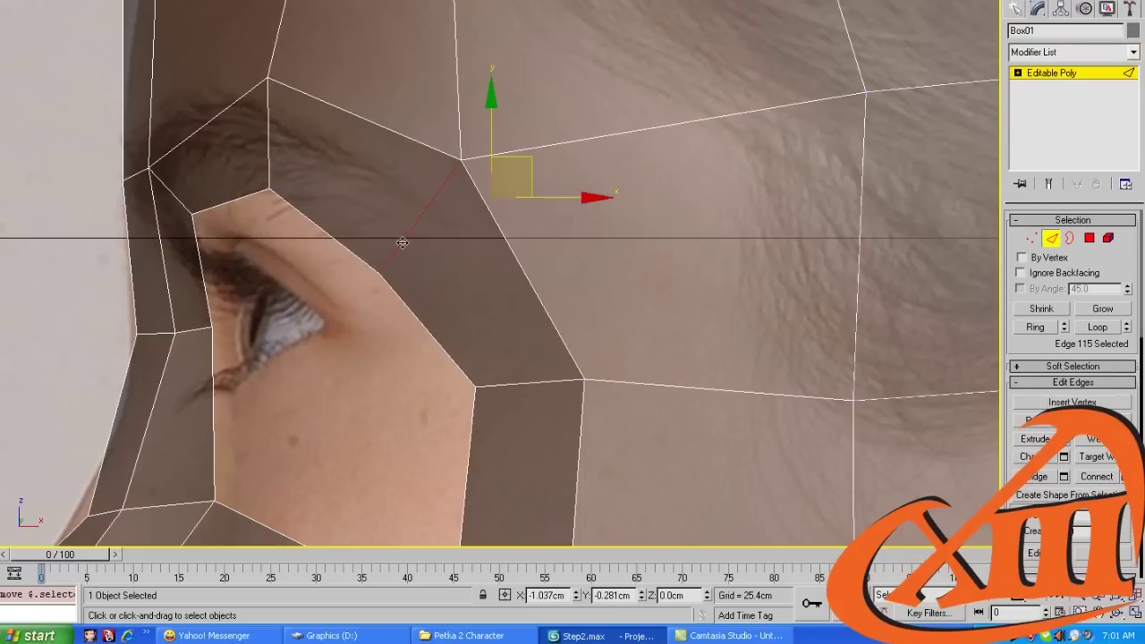
pyautogui.click(504, 386)
pyautogui.moveTo(504, 386); pyautogui.dragTo(412, 379)
pyautogui.moveTo(460, 537); pyautogui.dragTo(481, 385, button='middle')
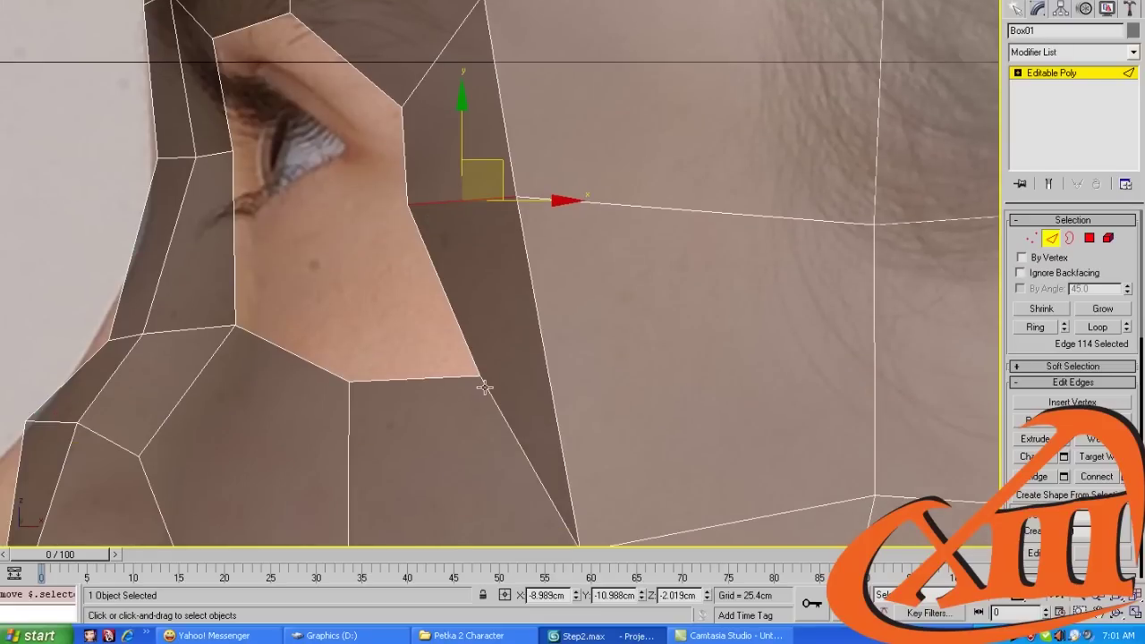
pyautogui.hotkey('ctrl', 'z')
pyautogui.hotkey('ctrl', 'z')
pyautogui.hotkey('ctrl', 'z')
# Move the eye opening's lower middle vertex forward and up, and adjust its lower outer vertex to round the opening
pyautogui.click(348, 380)
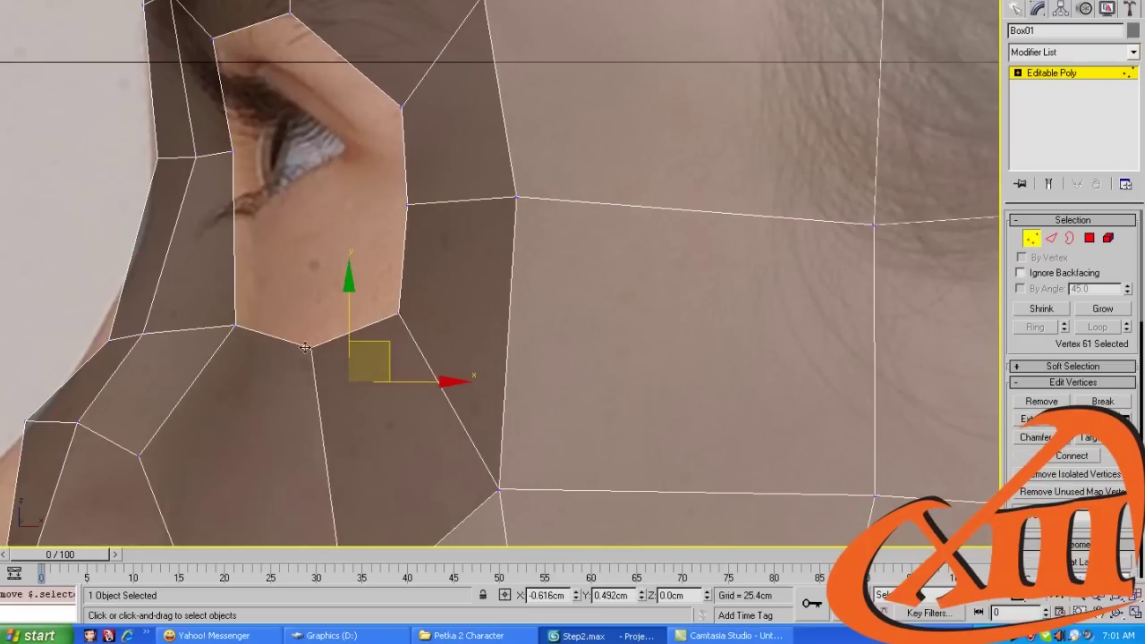
pyautogui.moveTo(348, 381); pyautogui.dragTo(289, 345)
pyautogui.moveTo(396, 316); pyautogui.dragTo(385, 310)
pyautogui.hotkey('shift', 'z')
pyautogui.hotkey('shift', 'z')
pyautogui.hotkey('shift', 'z')
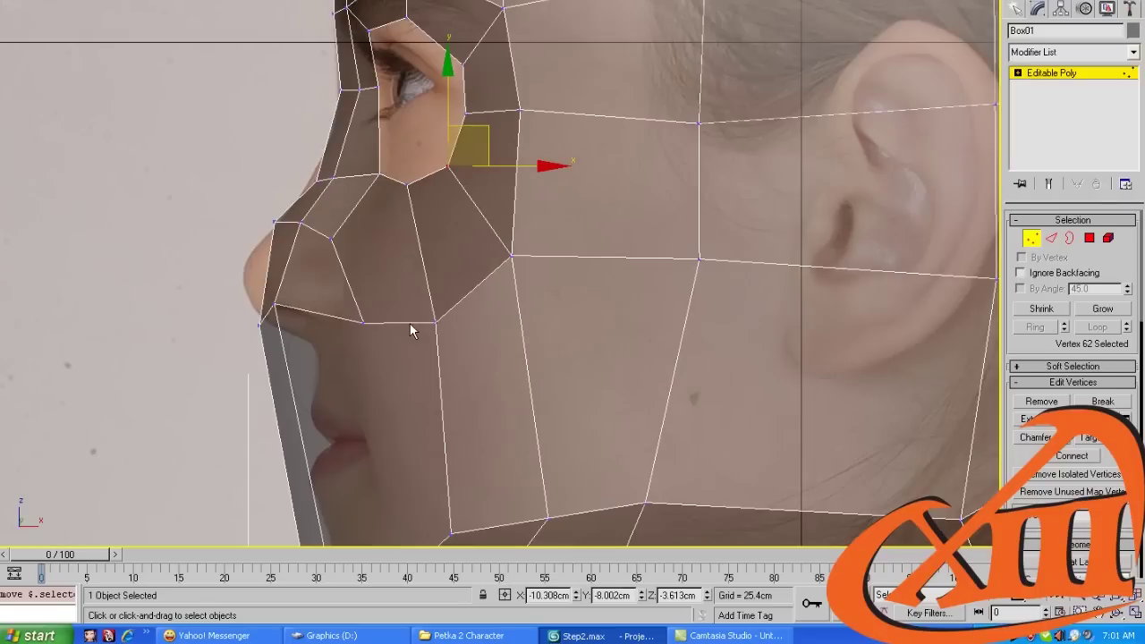
# Move the front vertical cheek edge forward toward the mouth, and shift the neighbouring lower cheek vertex forward
pyautogui.press('2')
pyautogui.click(434, 349)
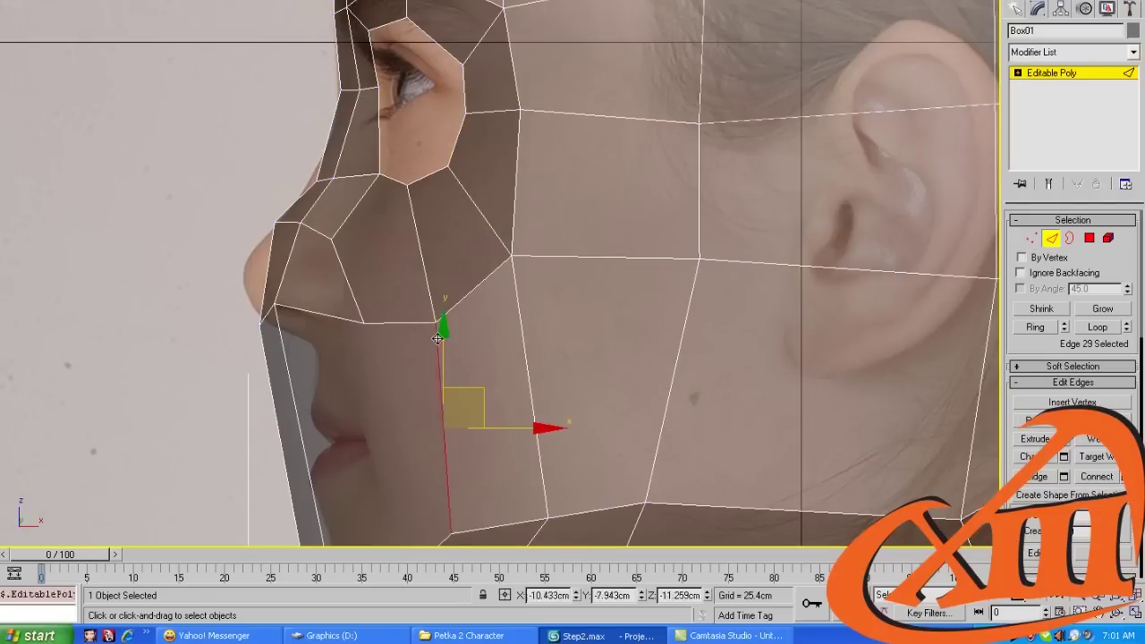
pyautogui.moveTo(443, 403); pyautogui.dragTo(402, 403)
pyautogui.click(525, 308)
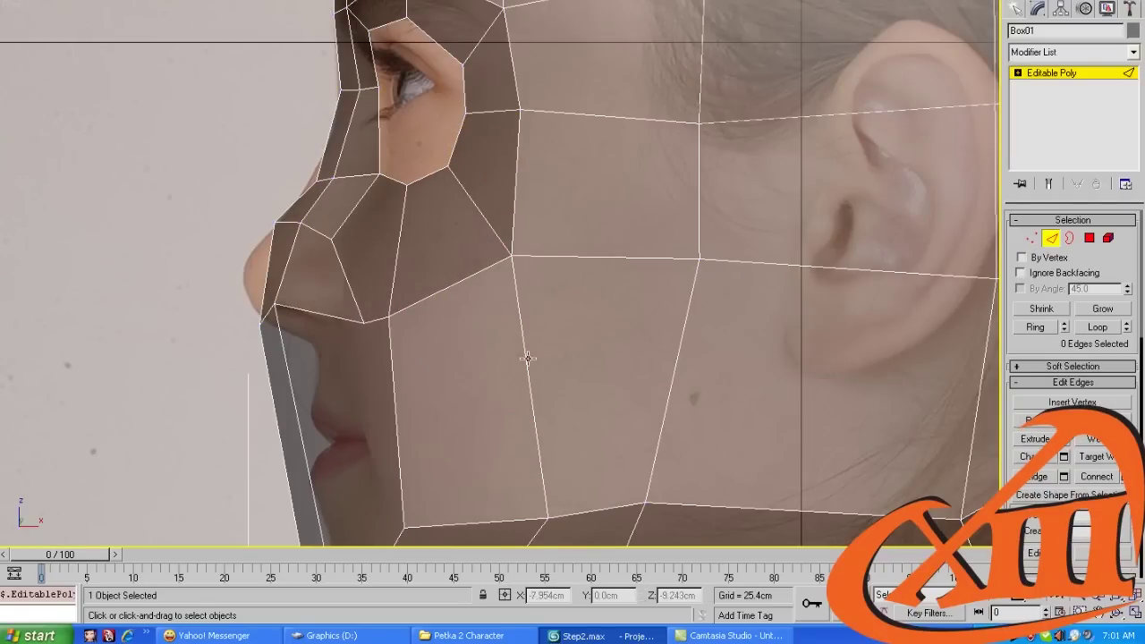
pyautogui.press('1')
pyautogui.hotkey('shift', 'z')
pyautogui.hotkey('shift', 'z')
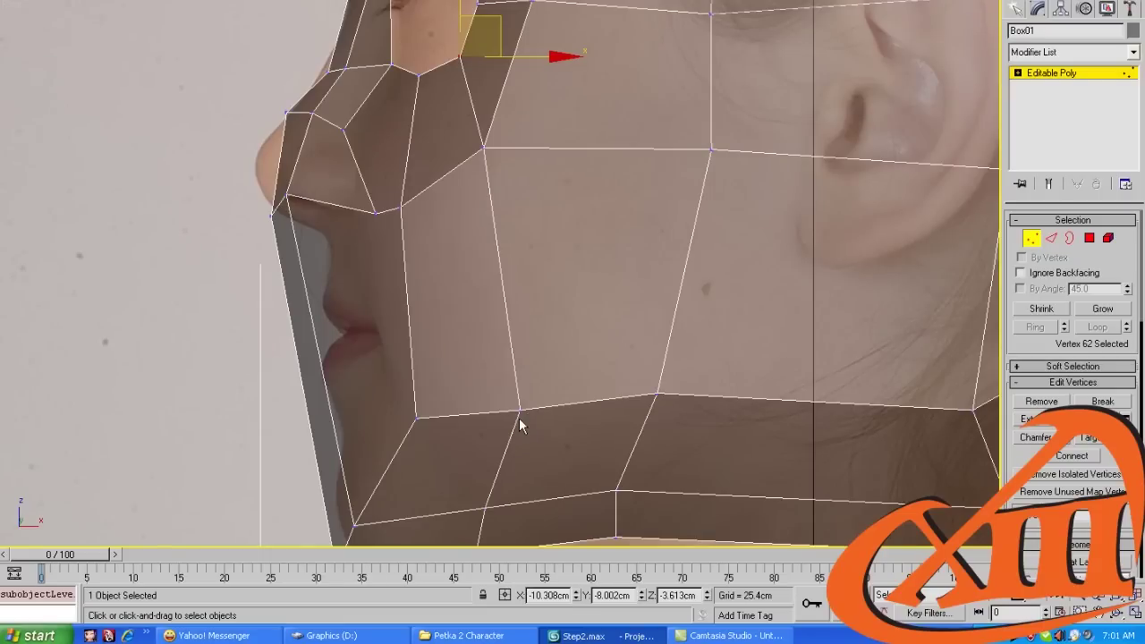
pyautogui.click(519, 413)
pyautogui.hotkey('shift', 'z')
# Lower the chin vertices to the photo's chin line, and move the two jaw vertices behind them down and back
pyautogui.press('2')
pyautogui.click(450, 432)
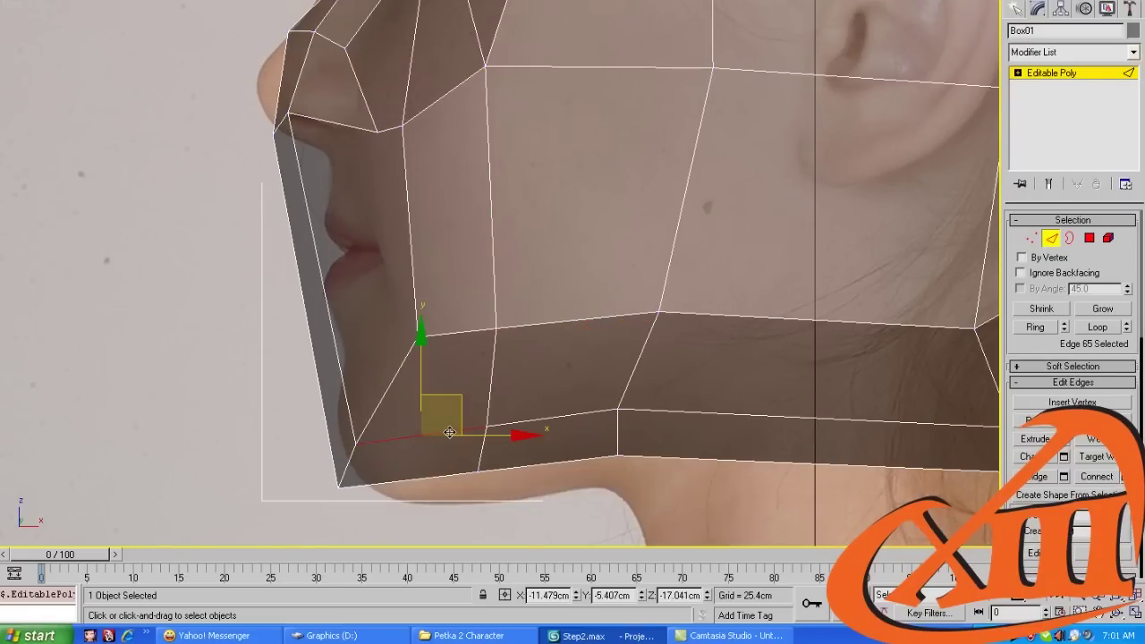
pyautogui.press('1')
pyautogui.moveTo(513, 502); pyautogui.dragTo(394, 460)
pyautogui.moveTo(643, 397); pyautogui.dragTo(583, 494)
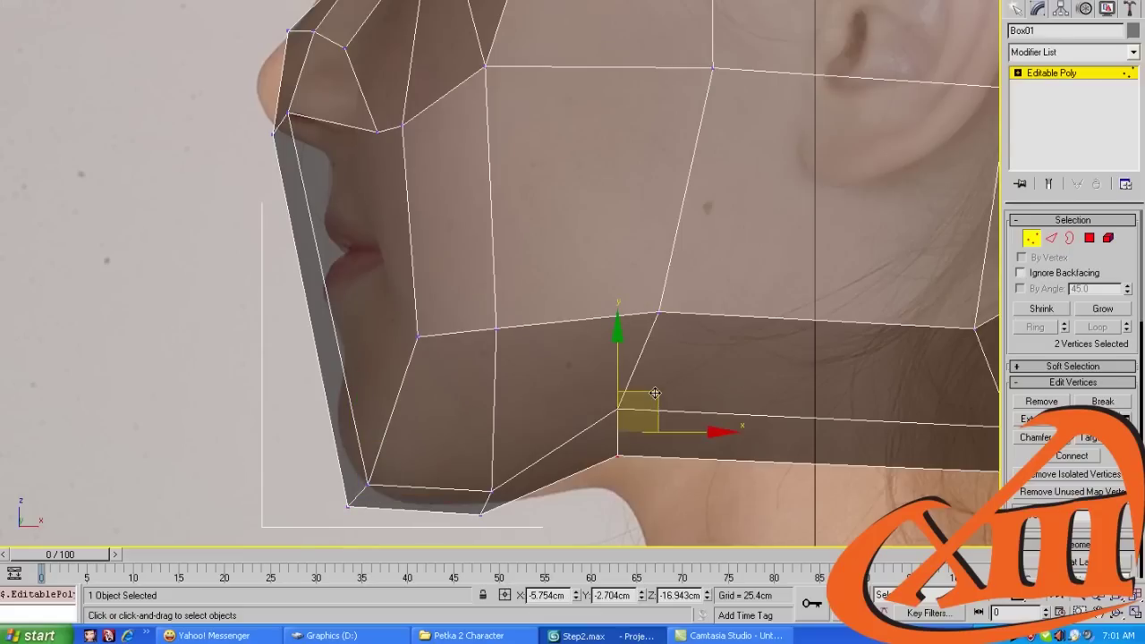
pyautogui.moveTo(655, 394); pyautogui.dragTo(684, 440)
# Cut an edge on the front face from the vertex beside the nostril down past the mouth corner and out to the jaw vertex
pyautogui.moveTo(460, 179); pyautogui.dragTo(545, 340, button='middle')
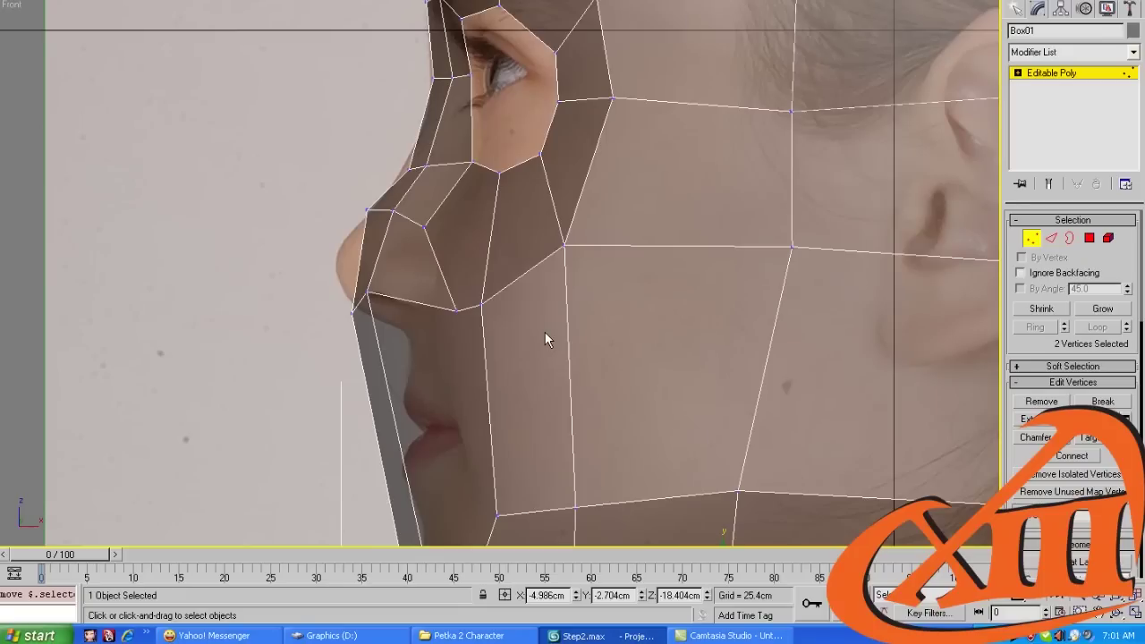
pyautogui.press('l')
pyautogui.scroll(3, 555, 359)
pyautogui.moveTo(553, 441); pyautogui.dragTo(547, 146, button='middle')
pyautogui.scroll(2, 346, 171)
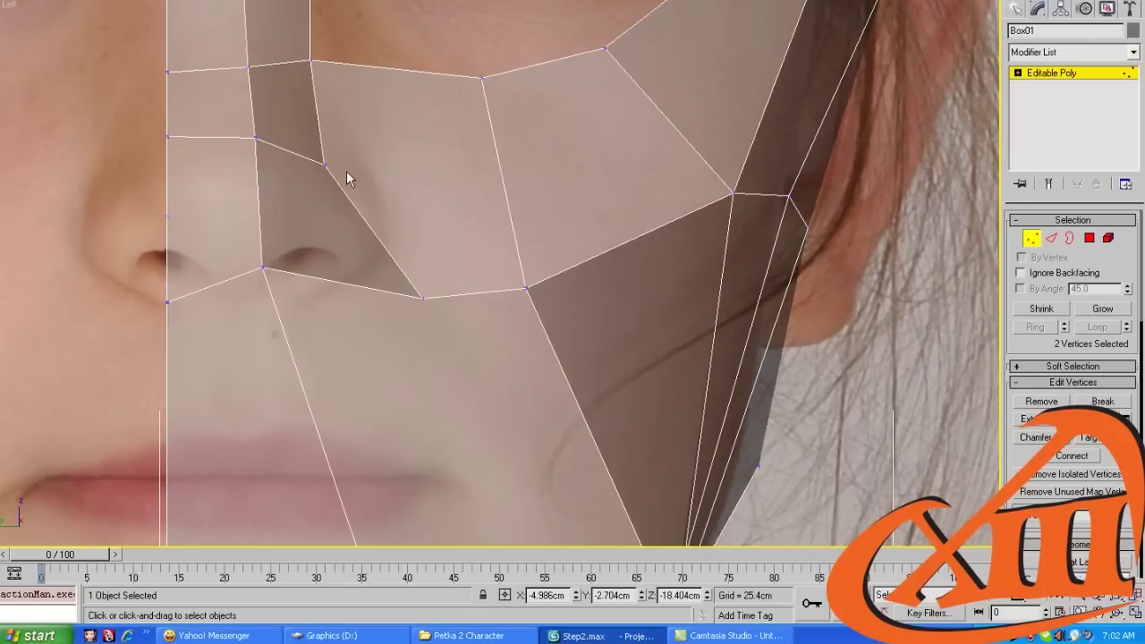
pyautogui.press('f')
pyautogui.press('t')
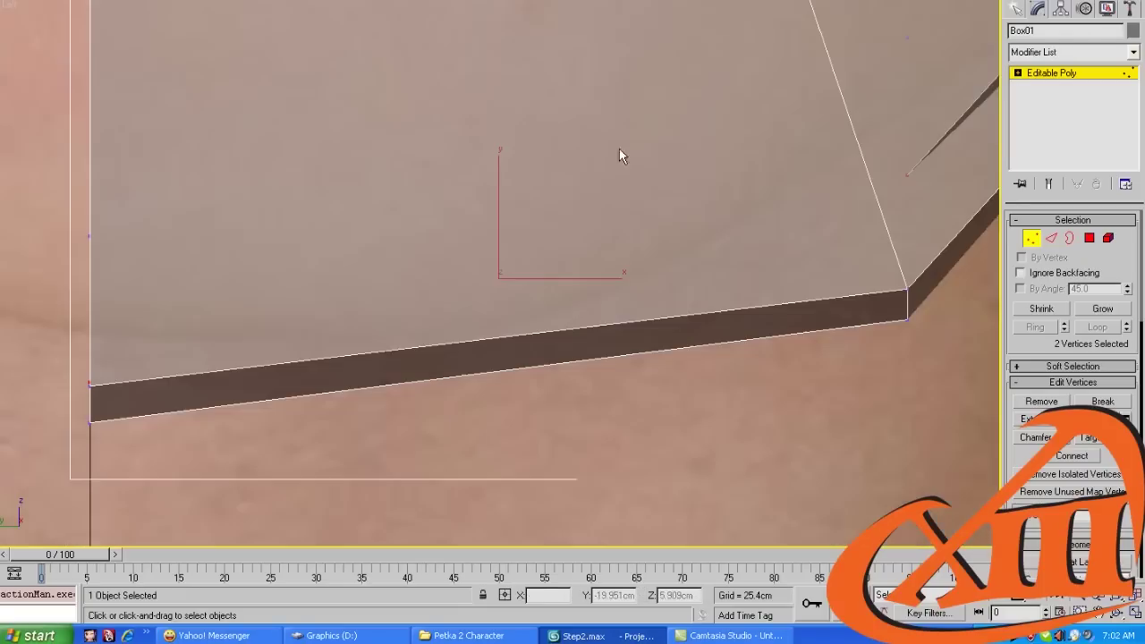
pyautogui.press('l')
pyautogui.moveTo(593, 194); pyautogui.dragTo(588, 332, button='middle')
pyautogui.scroll(5, 631, 181)
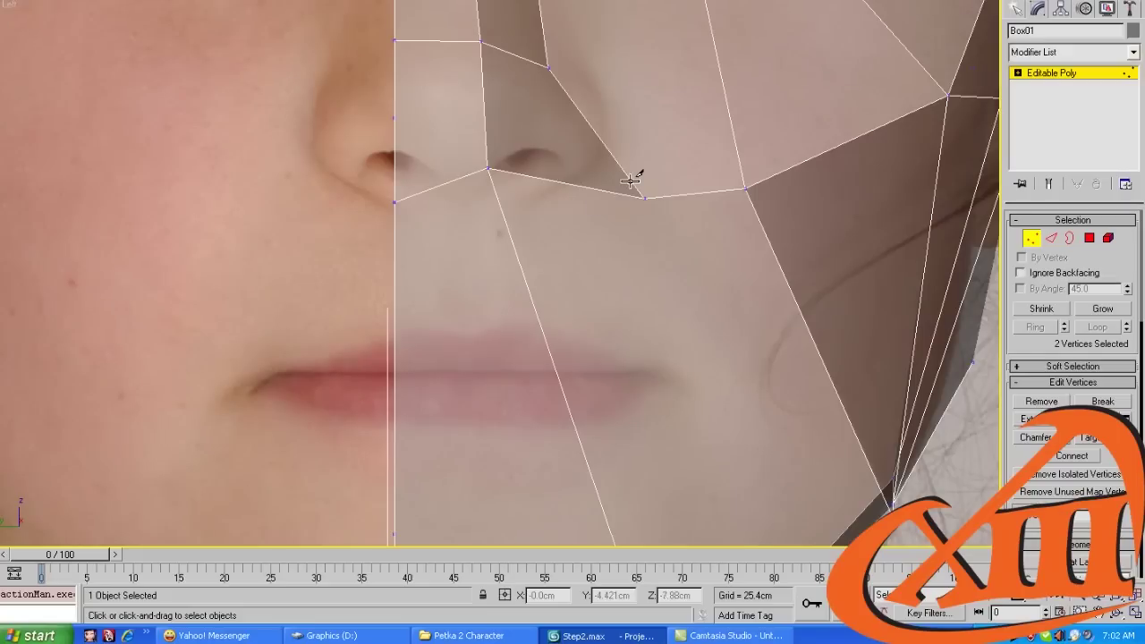
pyautogui.moveTo(632, 190); pyautogui.dragTo(592, 213, button='middle')
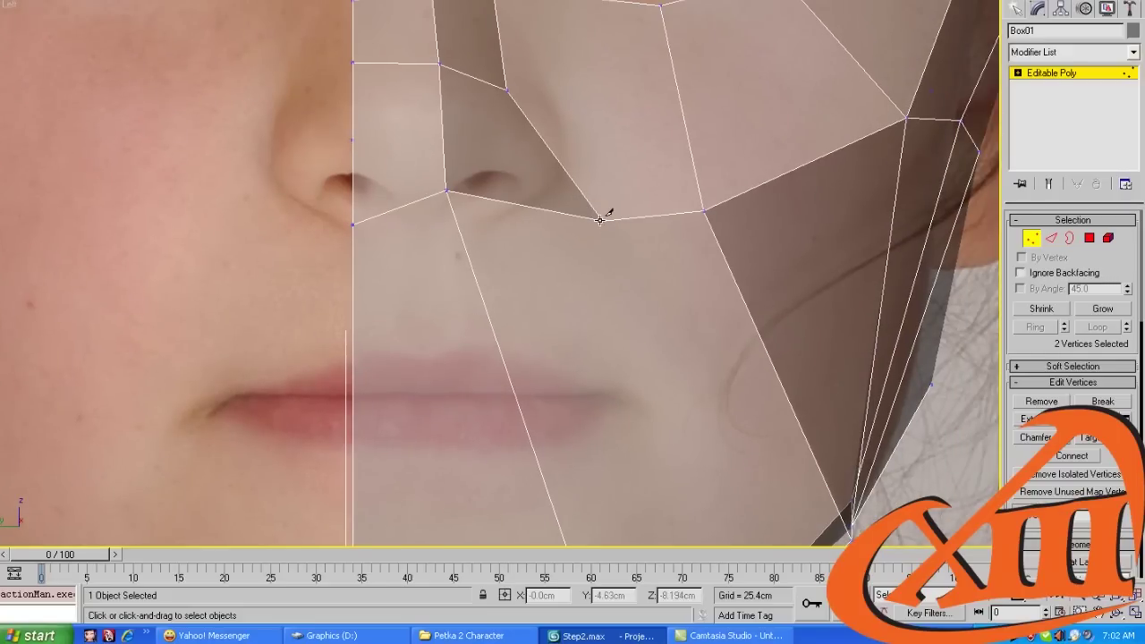
pyautogui.click(604, 218)
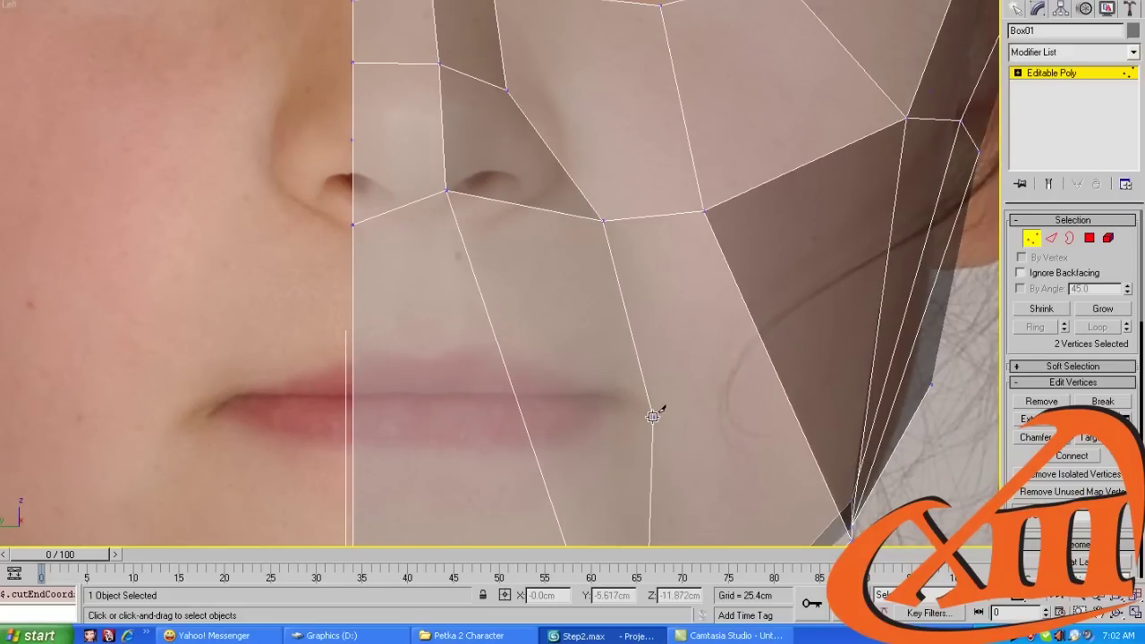
pyautogui.scroll(-2, 657, 416)
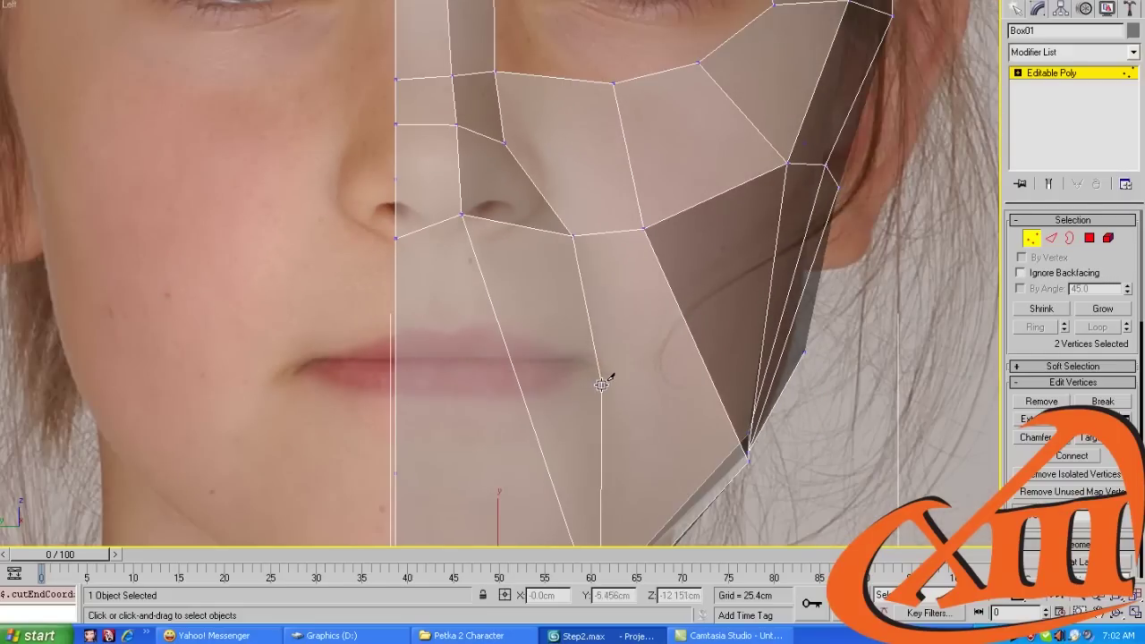
pyautogui.click(614, 386)
pyautogui.click(748, 458)
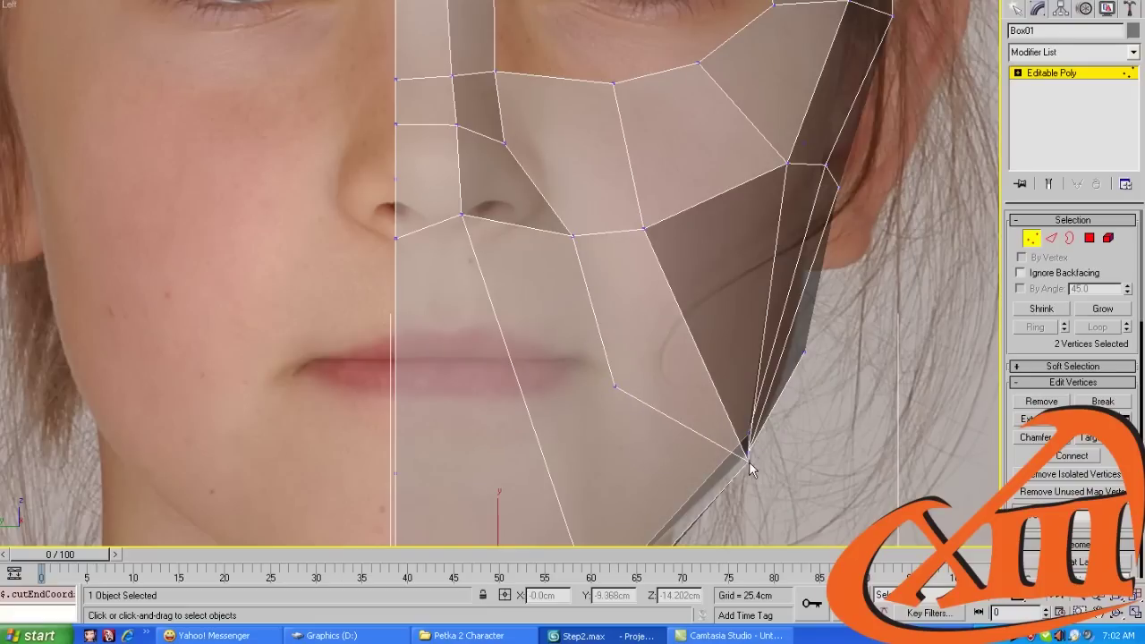
# Cut an edge from the centre line across the nose just above the tip, past the nostril wing to the outer cheek vertex
pyautogui.moveTo(537, 172); pyautogui.dragTo(529, 259, button='middle')
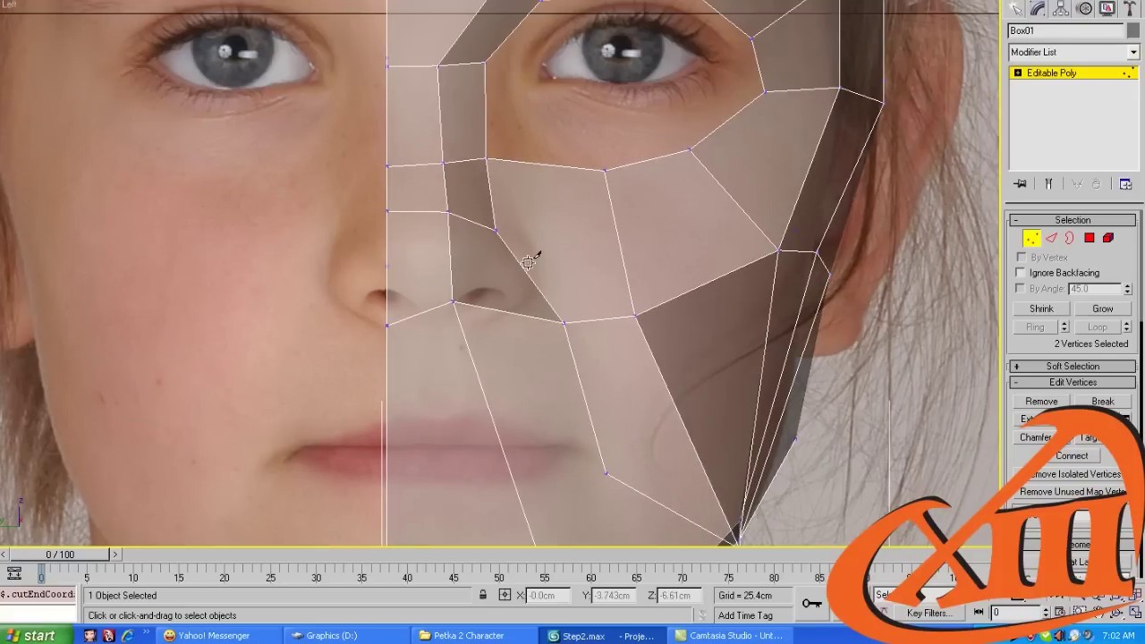
pyautogui.click(388, 193)
pyautogui.click(496, 209)
pyautogui.click(633, 315)
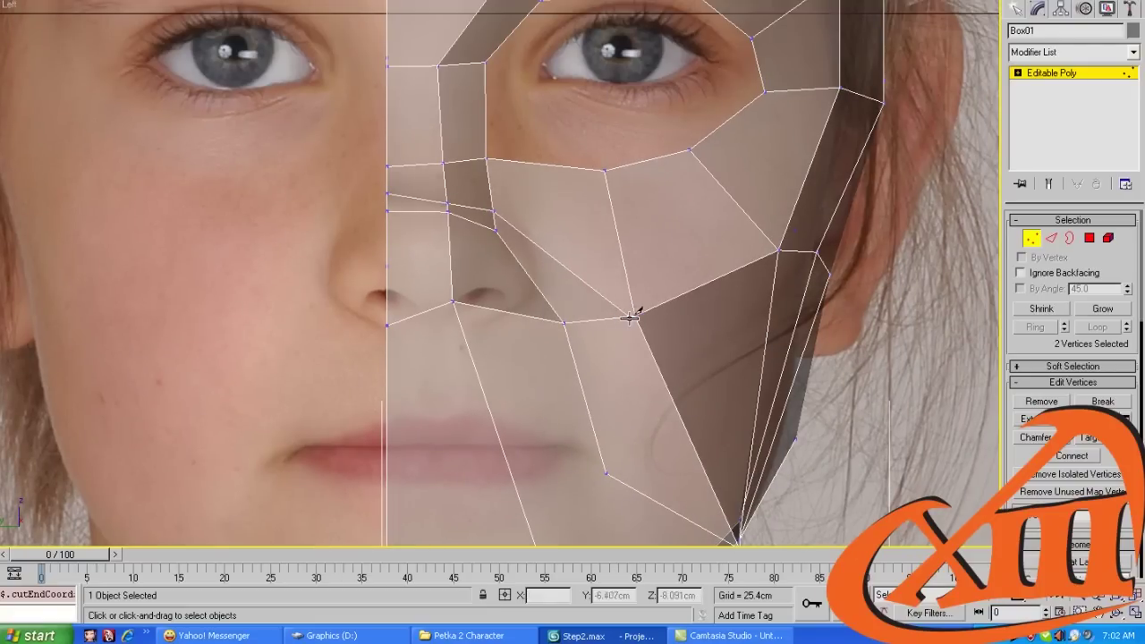
# Cut an edge from the new vertex beside the mouth down to the chin edge and across to the centre line
pyautogui.moveTo(635, 361); pyautogui.dragTo(583, 229, button='middle')
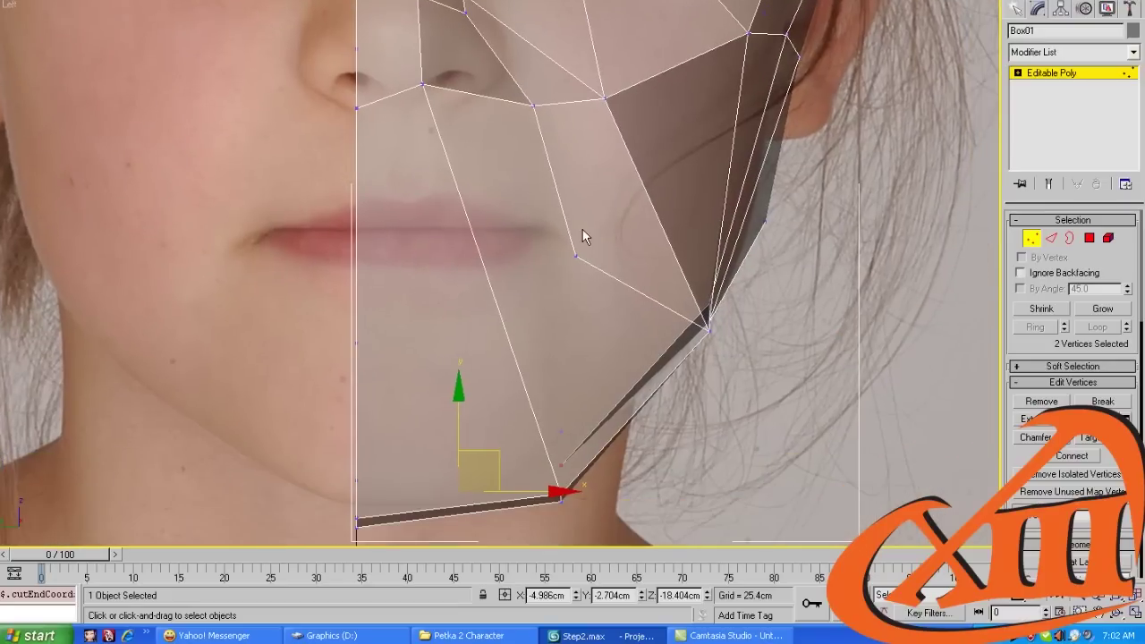
pyautogui.click(578, 258)
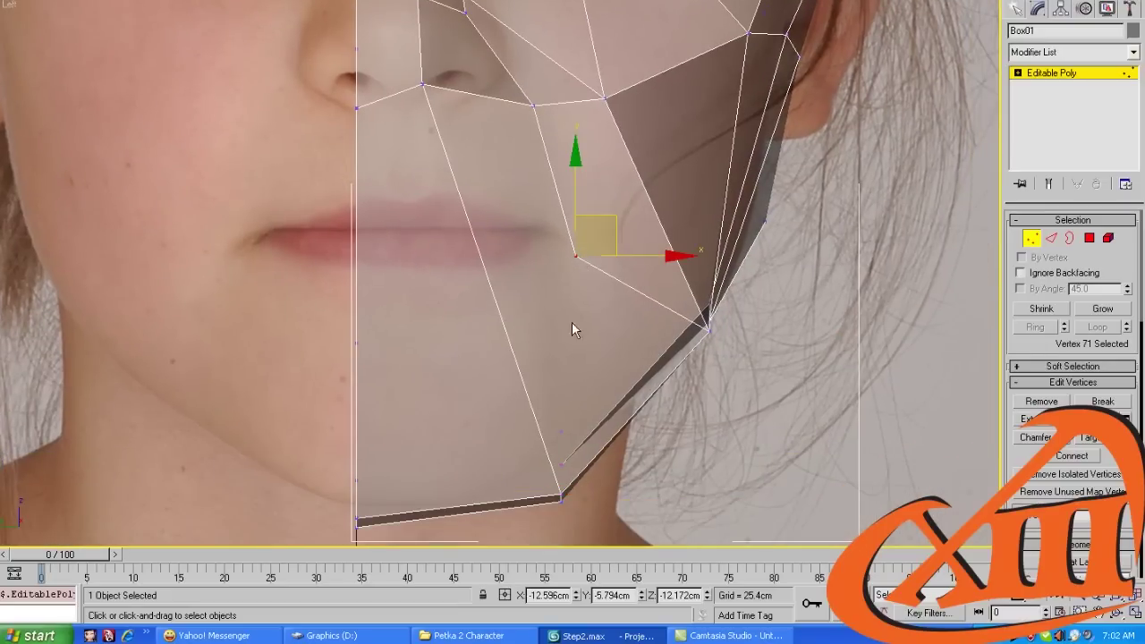
pyautogui.click(578, 327)
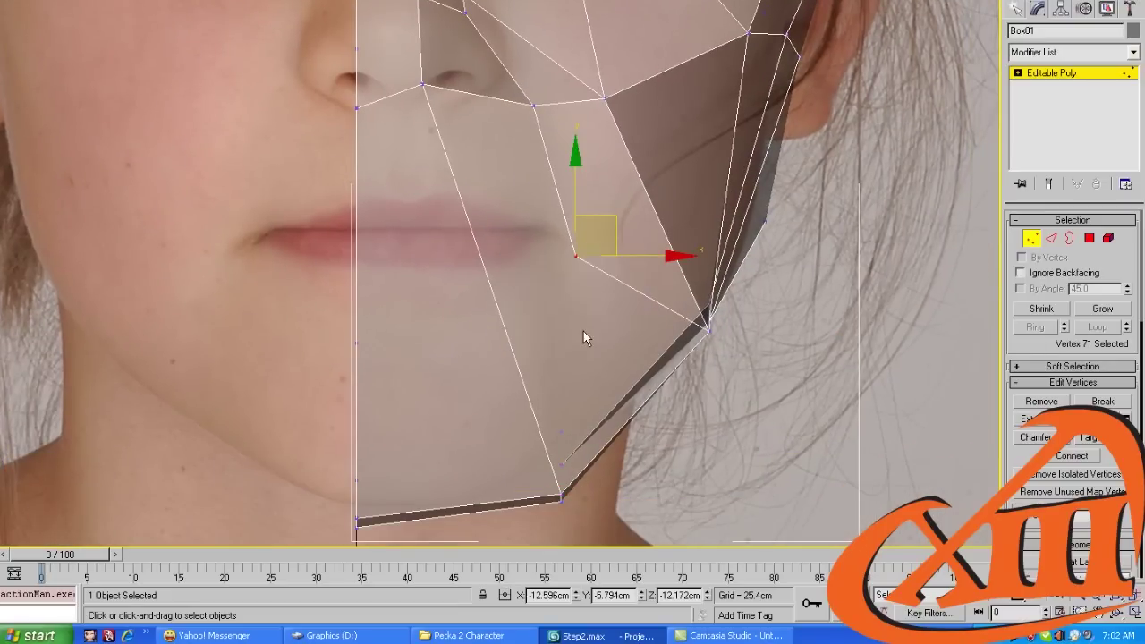
pyautogui.click(577, 258)
pyautogui.click(521, 374)
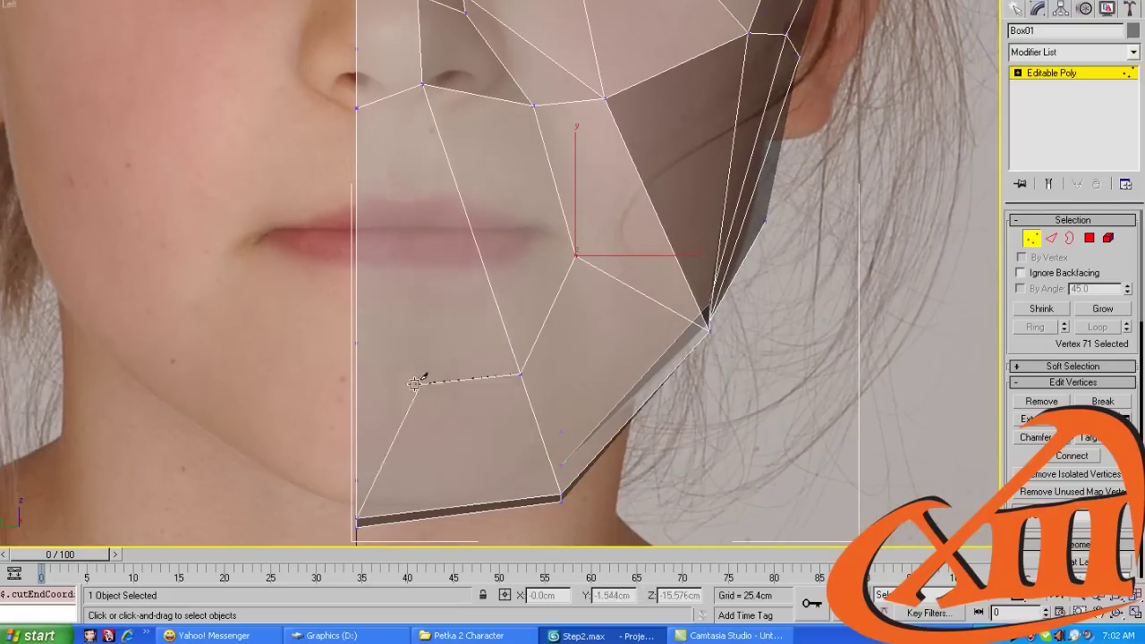
pyautogui.click(361, 385)
pyautogui.rightClick(362, 386)
pyautogui.moveTo(362, 386); pyautogui.dragTo(290, 379, button='middle')
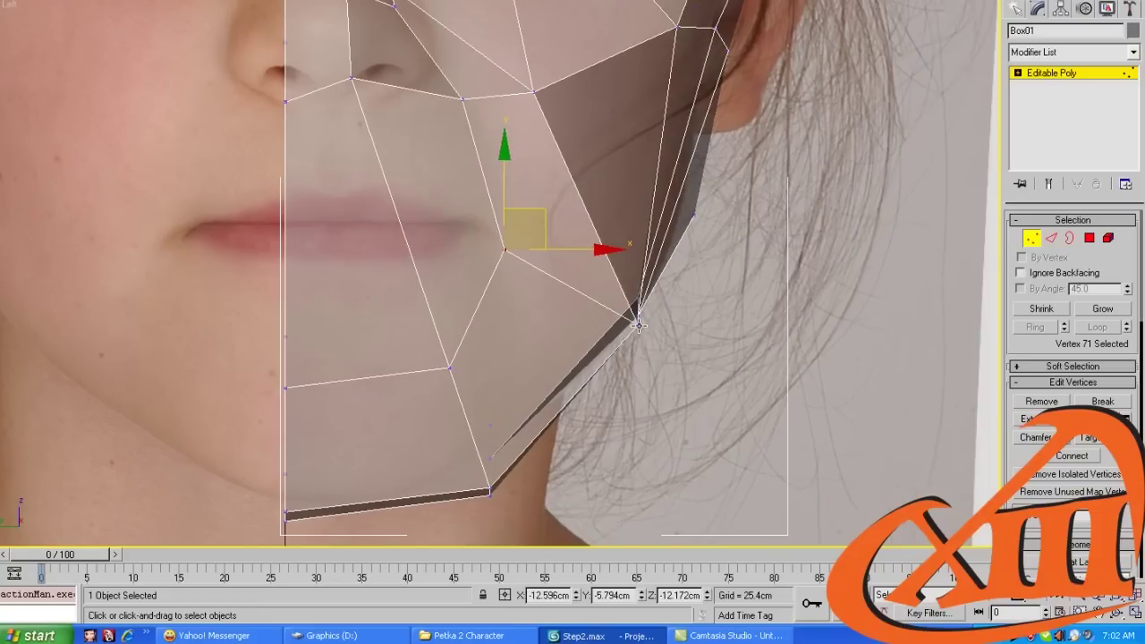
# Move the jaw vertex inward and slightly up, and the vertex beside the mouth outward and down toward it
pyautogui.click(638, 328)
pyautogui.moveTo(675, 289); pyautogui.dragTo(646, 278)
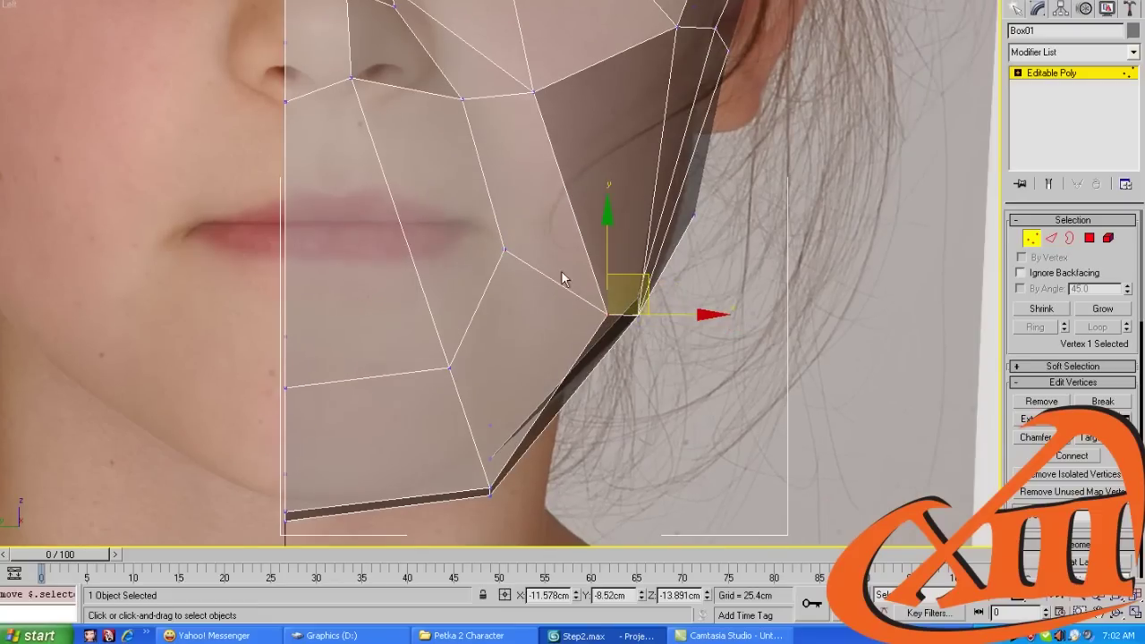
pyautogui.moveTo(500, 259); pyautogui.dragTo(528, 306)
# Lower the nostril wing edge and the adjoining nose tip edge in the front view of the face
pyautogui.moveTo(430, 241); pyautogui.dragTo(429, 362, button='middle')
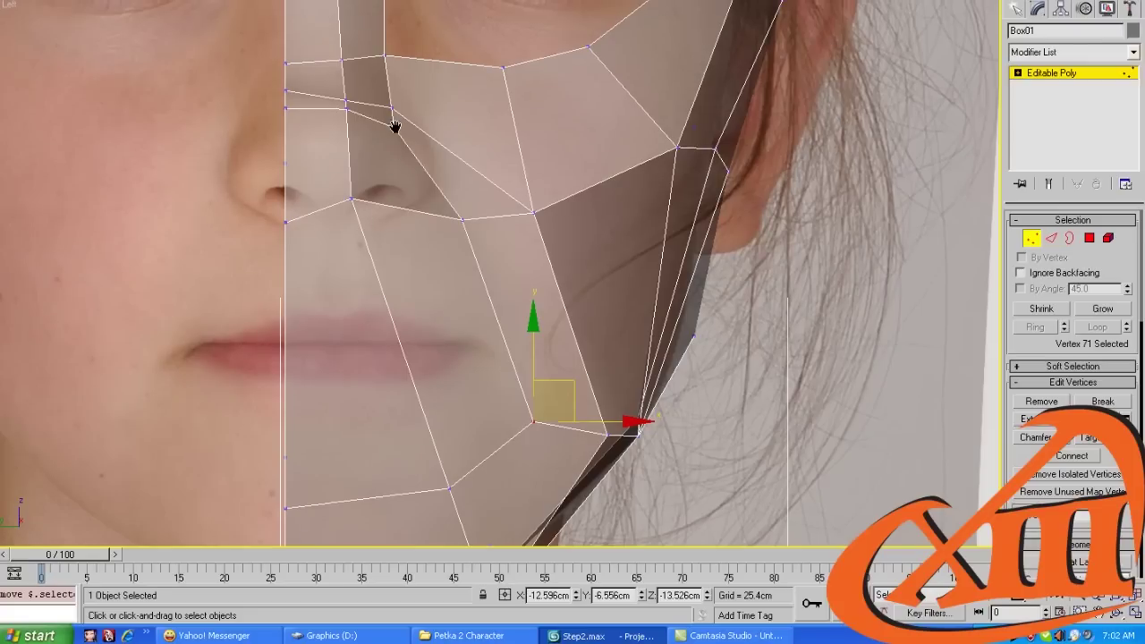
pyautogui.moveTo(392, 109); pyautogui.dragTo(389, 138, button='middle')
pyautogui.press('2')
pyautogui.click(347, 136)
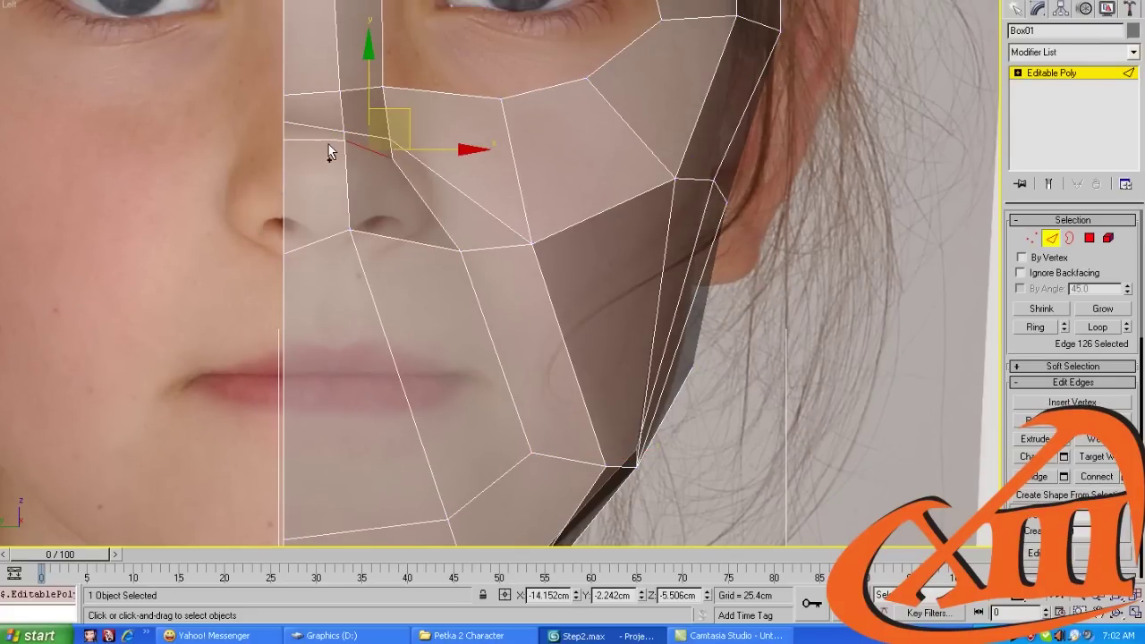
pyautogui.keyDown('ctrl'); pyautogui.click(333, 140); pyautogui.keyUp('ctrl')
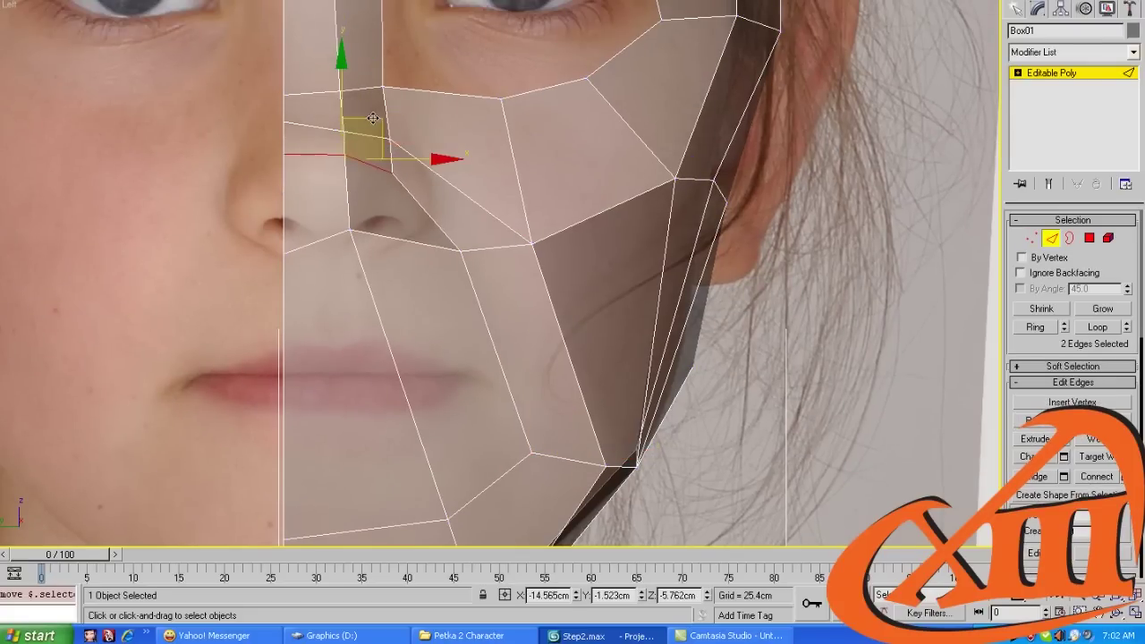
pyautogui.press('1')
pyautogui.click(391, 139)
pyautogui.moveTo(467, 222); pyautogui.dragTo(421, 226, button='middle')
pyautogui.press('2')
pyautogui.click(422, 148)
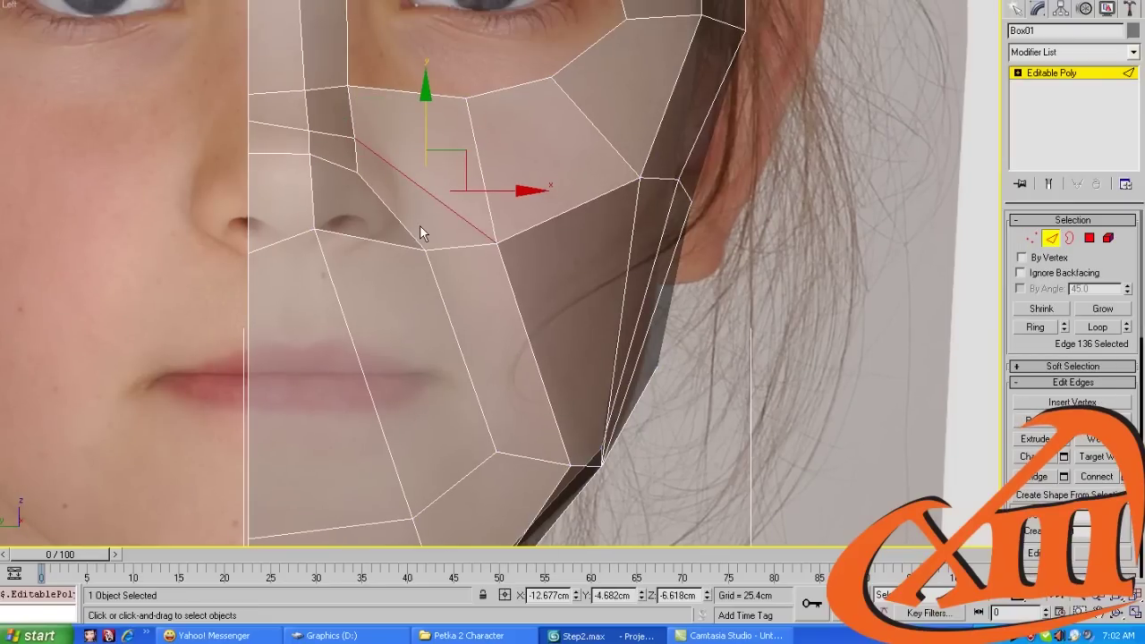
# Select the four vertical edges from the centre line to the cheek around the mouth, with backfacing edges ignored
pyautogui.click(248, 381)
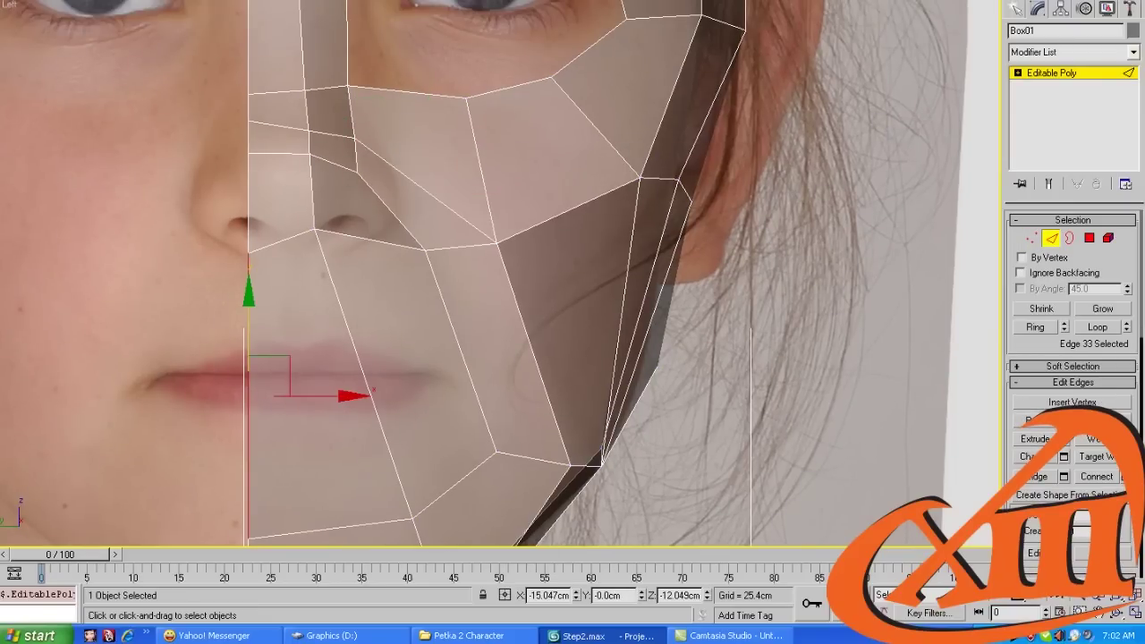
pyautogui.keyDown('ctrl'); pyautogui.moveTo(357, 359); pyautogui.dragTo(350, 360); pyautogui.keyUp('ctrl')
pyautogui.click(1037, 276)
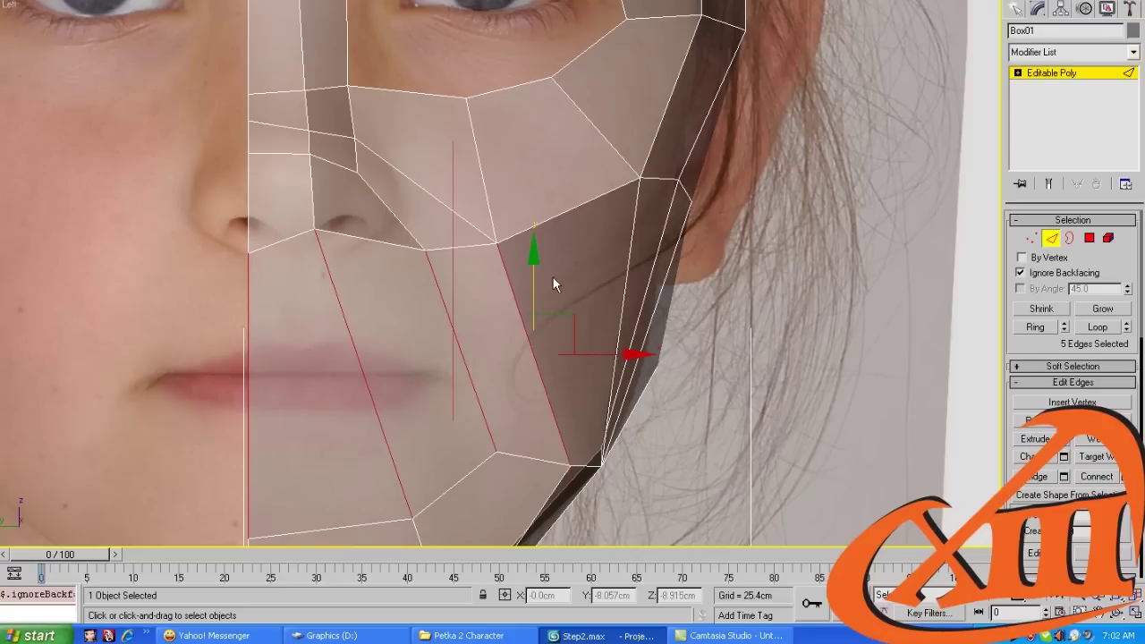
pyautogui.keyDown('alt'); pyautogui.moveTo(401, 328); pyautogui.dragTo(302, 340); pyautogui.keyUp('alt')
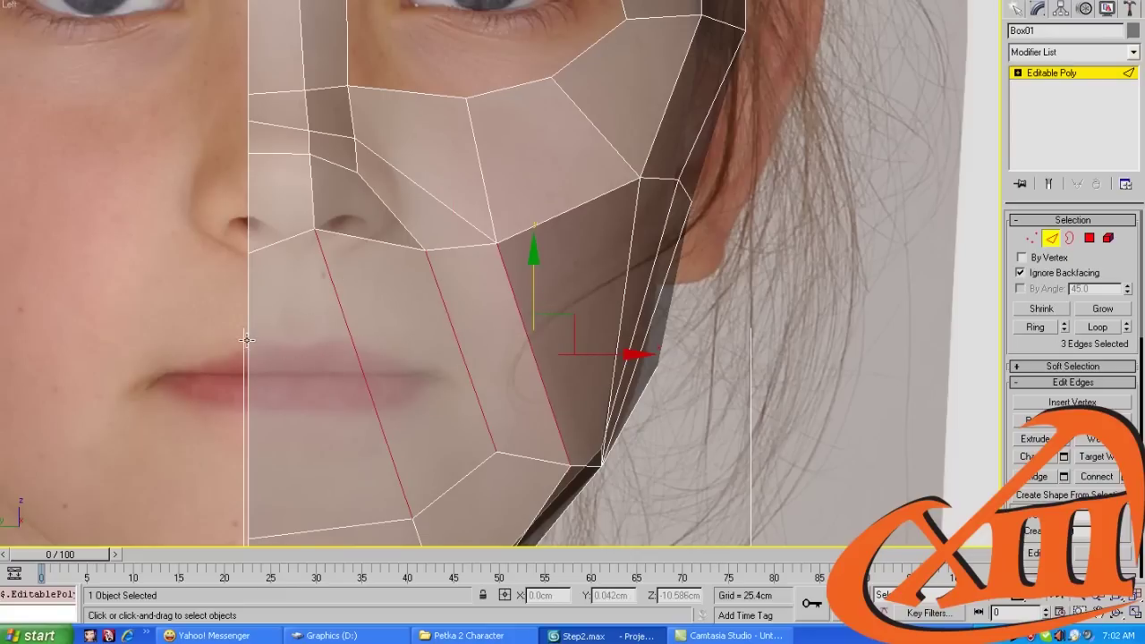
pyautogui.keyDown('ctrl'); pyautogui.click(247, 340); pyautogui.keyUp('ctrl')
# Try to connect the four selected edges across the mouth with a single segment
pyautogui.rightClick(260, 338)
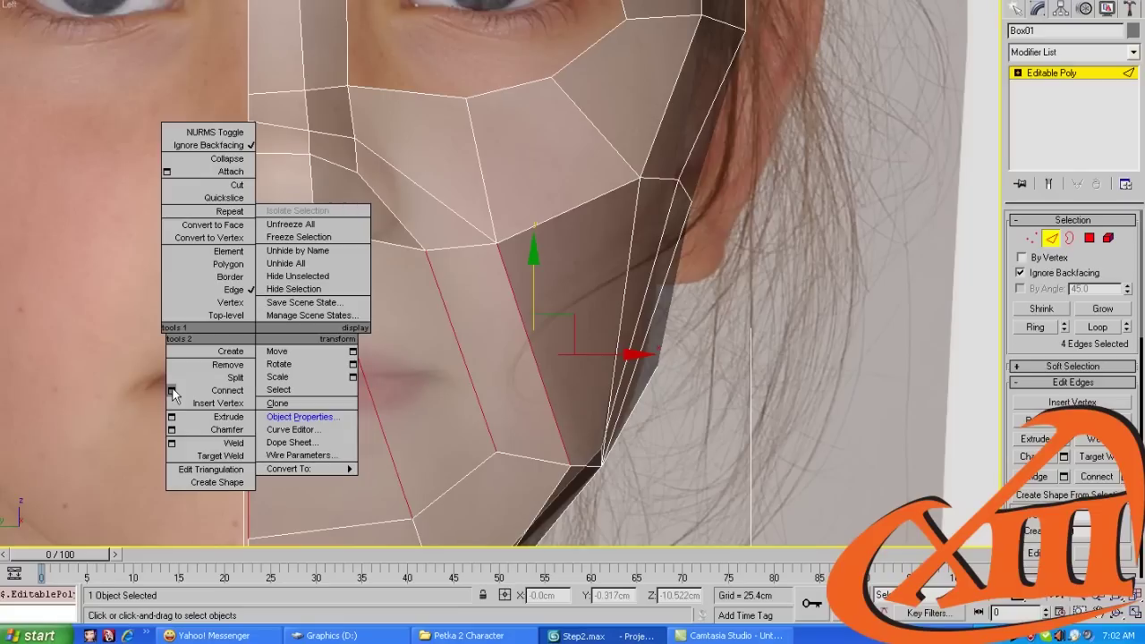
pyautogui.click(172, 391)
pyautogui.click(545, 324)
pyautogui.moveTo(544, 327); pyautogui.dragTo(545, 275, button='middle')
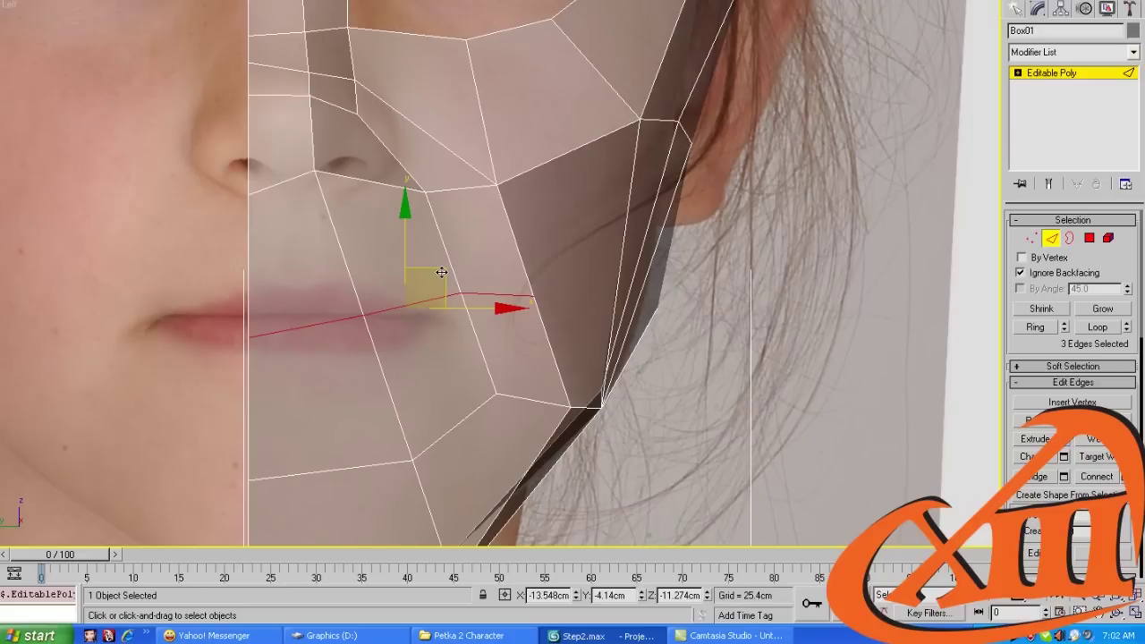
pyautogui.moveTo(440, 271); pyautogui.dragTo(491, 336)
# Connect the four vertical edges around the mouth with 2 segments
pyautogui.rightClick(376, 289)
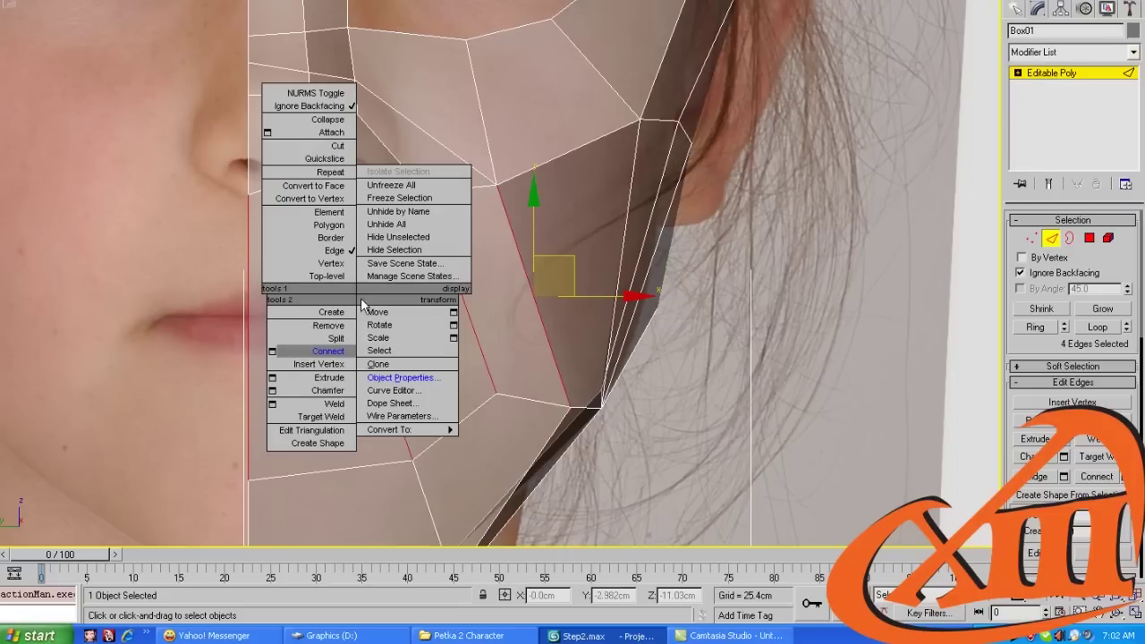
pyautogui.click(269, 362)
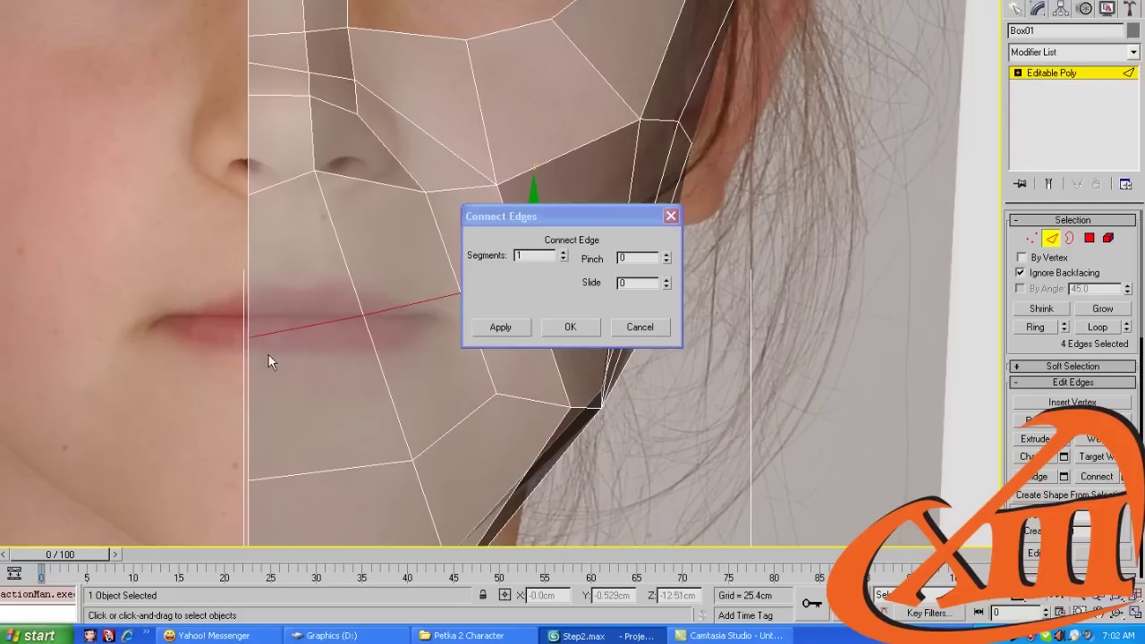
pyautogui.click(563, 253)
pyautogui.click(595, 327)
# Delete the four polygons covering the mouth, between the upper connected row and the chin edges, to open the mouth area
pyautogui.moveTo(420, 310); pyautogui.dragTo(430, 264, button='middle')
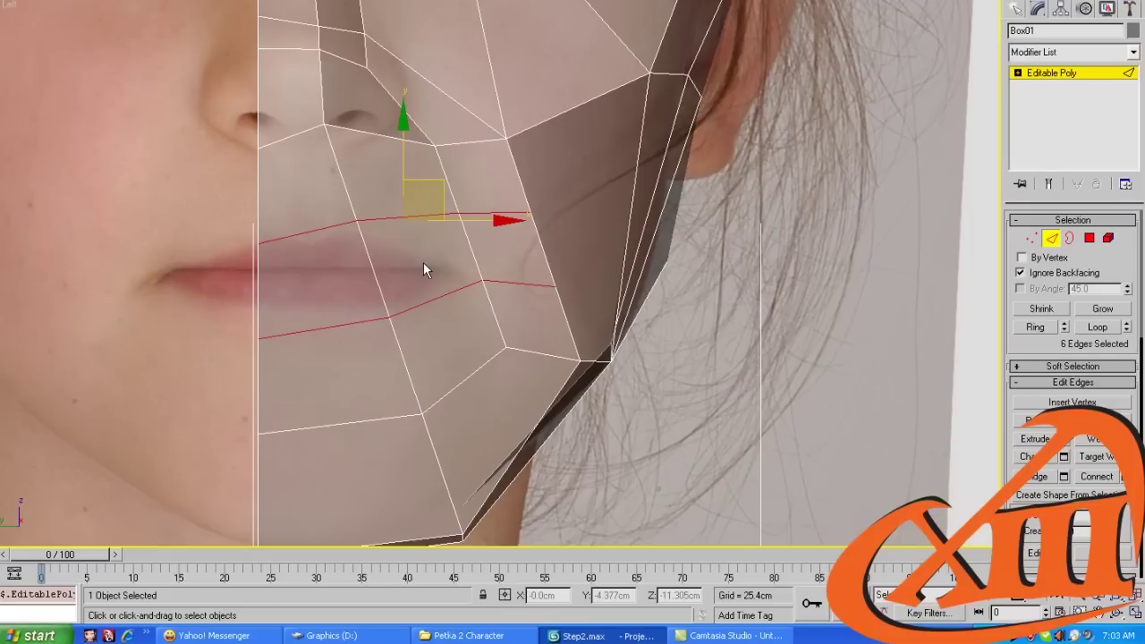
pyautogui.press('4')
pyautogui.click(423, 262)
pyautogui.keyDown('ctrl'); pyautogui.click(421, 312); pyautogui.keyUp('ctrl')
pyautogui.keyDown('ctrl'); pyautogui.click(340, 367); pyautogui.keyUp('ctrl')
pyautogui.keyDown('ctrl'); pyautogui.click(322, 323); pyautogui.keyUp('ctrl')
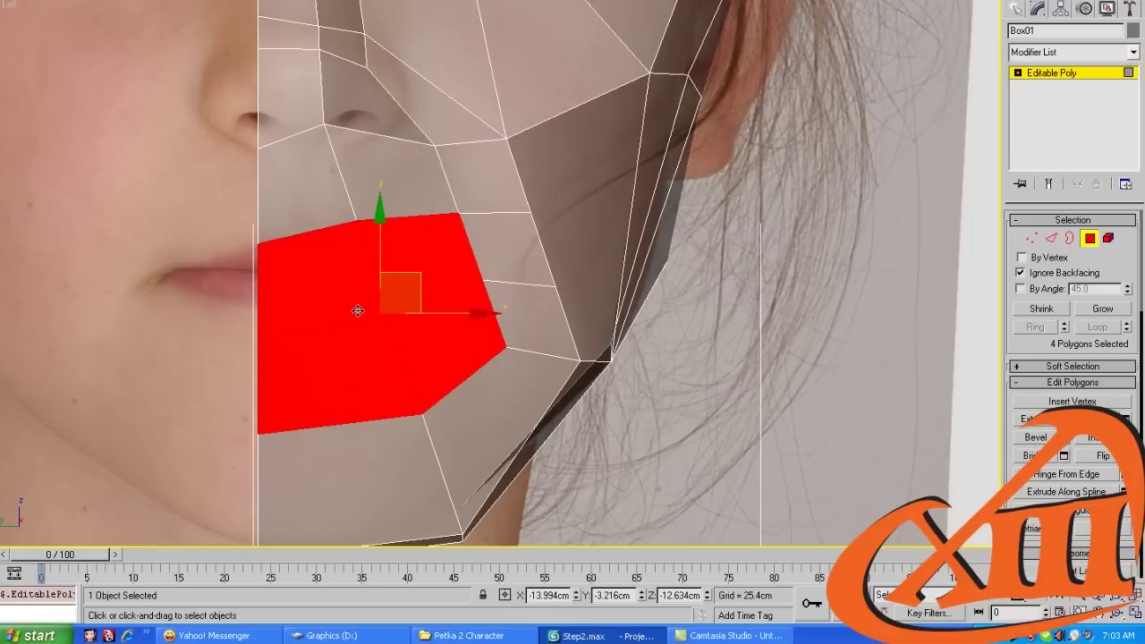
pyautogui.press('Delete')
# Move the mouth opening's upper outer vertex and the outer vertex below it outward and slightly down to round the opening
pyautogui.press('1')
pyautogui.click(460, 210)
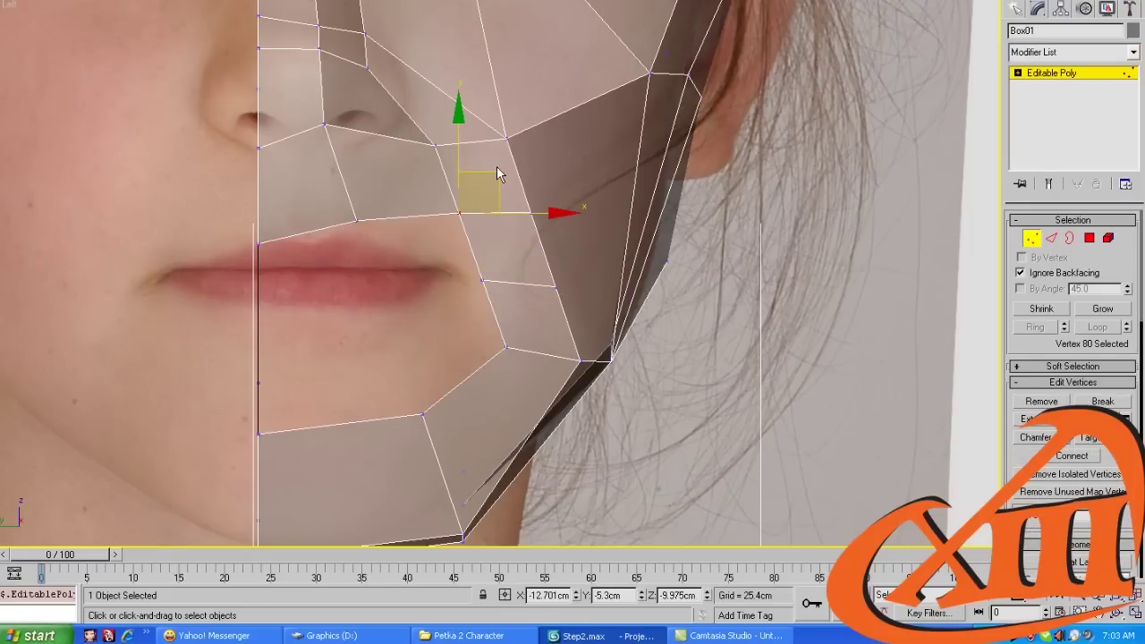
pyautogui.moveTo(497, 170); pyautogui.dragTo(508, 181)
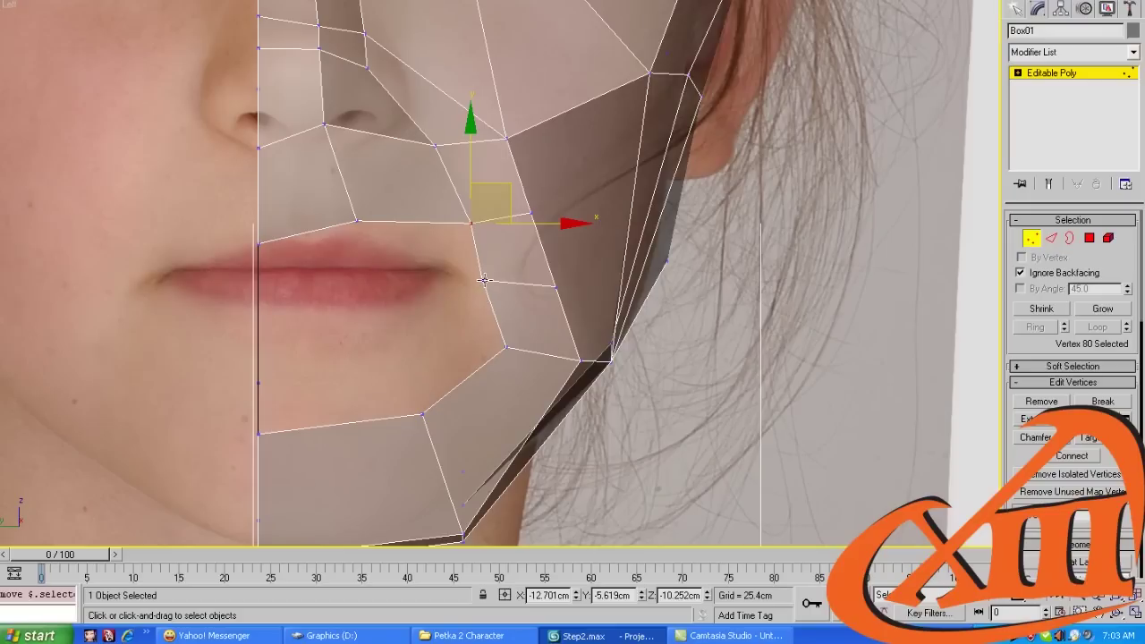
pyautogui.moveTo(483, 280); pyautogui.dragTo(507, 287)
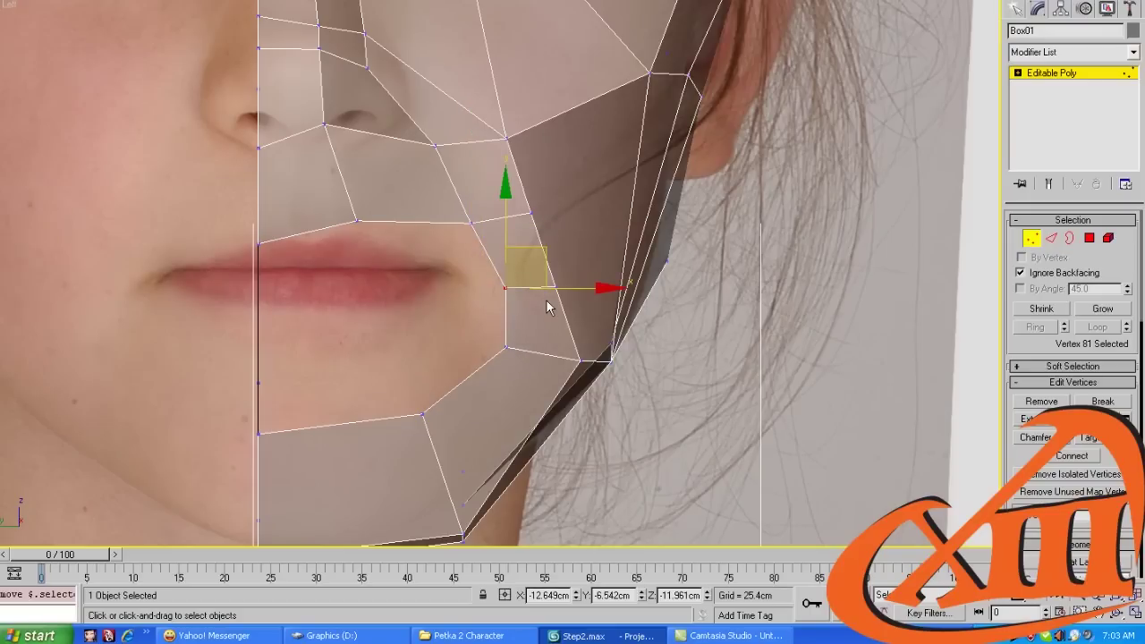
# Cut a new edge from the cheek vertex level with the mouth's upper outer corner back across the two neighbouring side polygons
pyautogui.moveTo(540, 213); pyautogui.dragTo(383, 239, button='middle')
pyautogui.click(506, 232)
pyautogui.press('p')
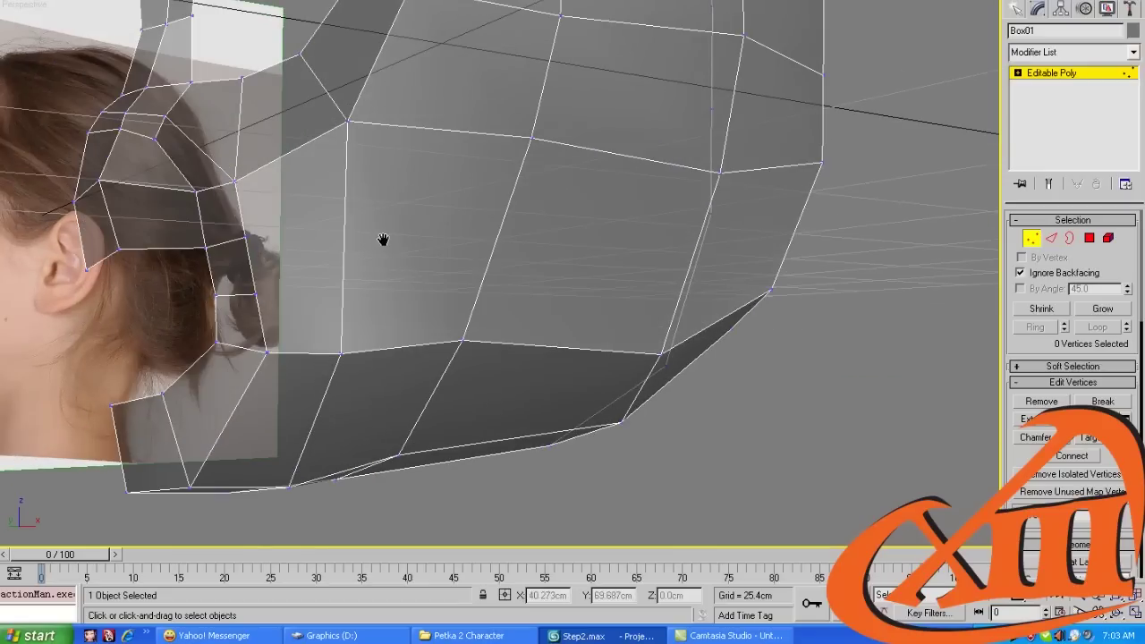
pyautogui.click(246, 235)
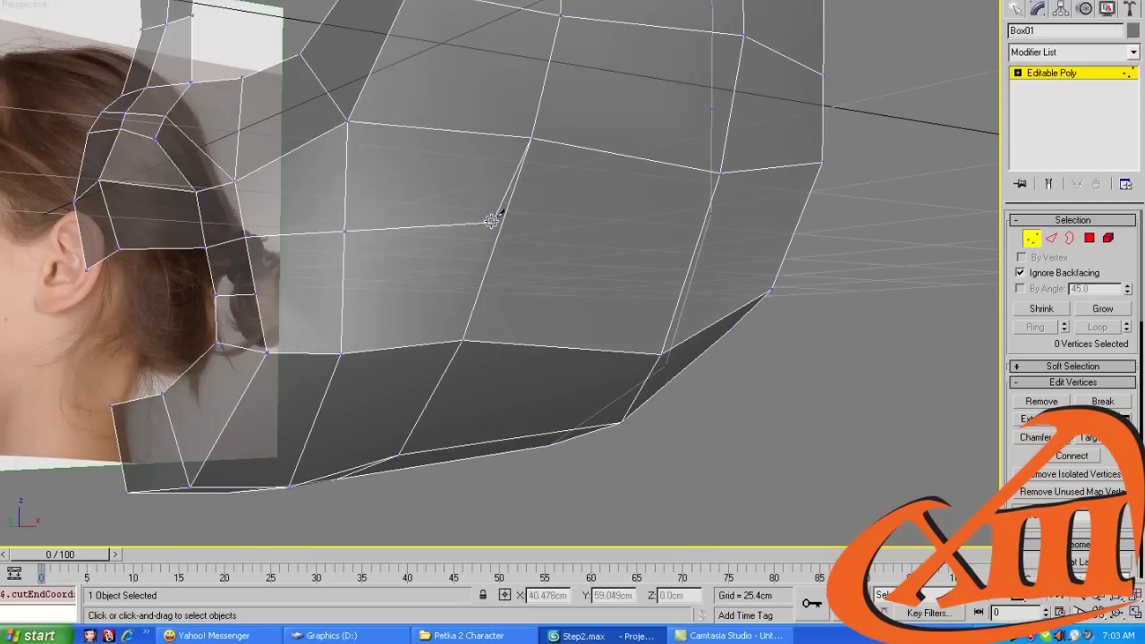
pyautogui.click(721, 172)
pyautogui.hotkey('ctrl', 'z')
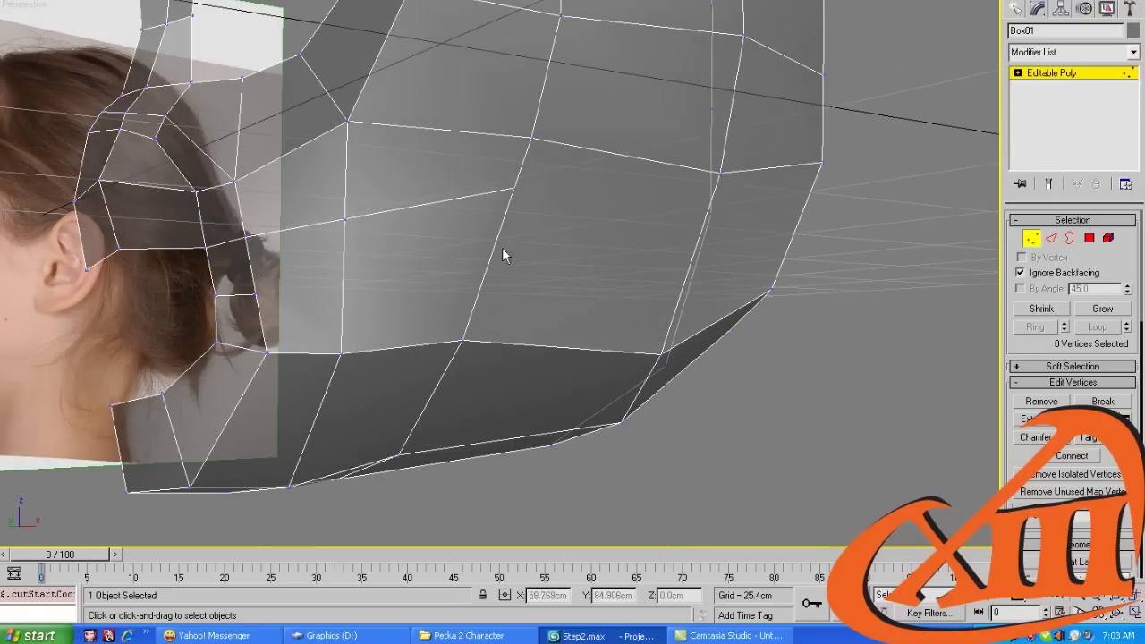
# Cut a second edge below it, from the next cheek vertex beside the mouth back across the same side polygons
pyautogui.click(255, 295)
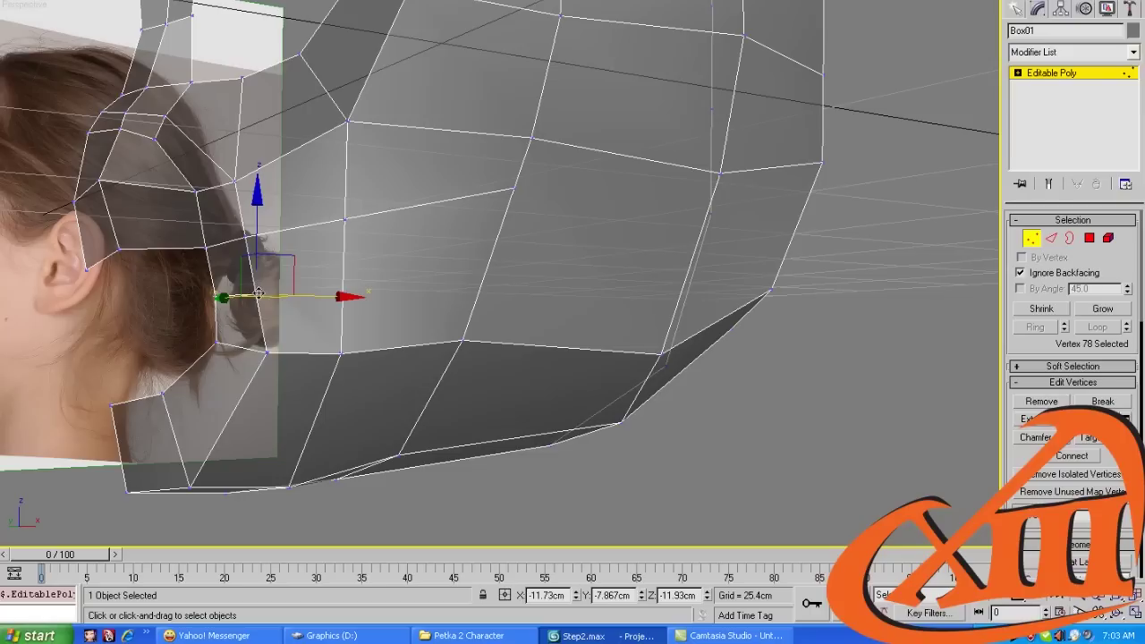
pyautogui.hotkey('alt', 'c')
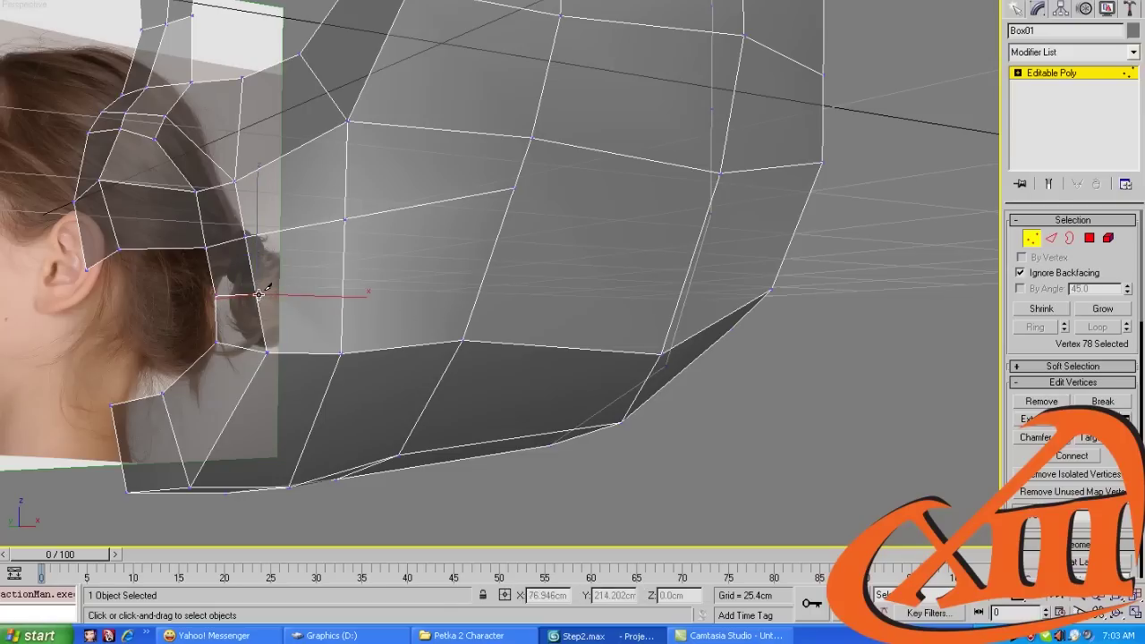
pyautogui.click(258, 295)
pyautogui.click(344, 288)
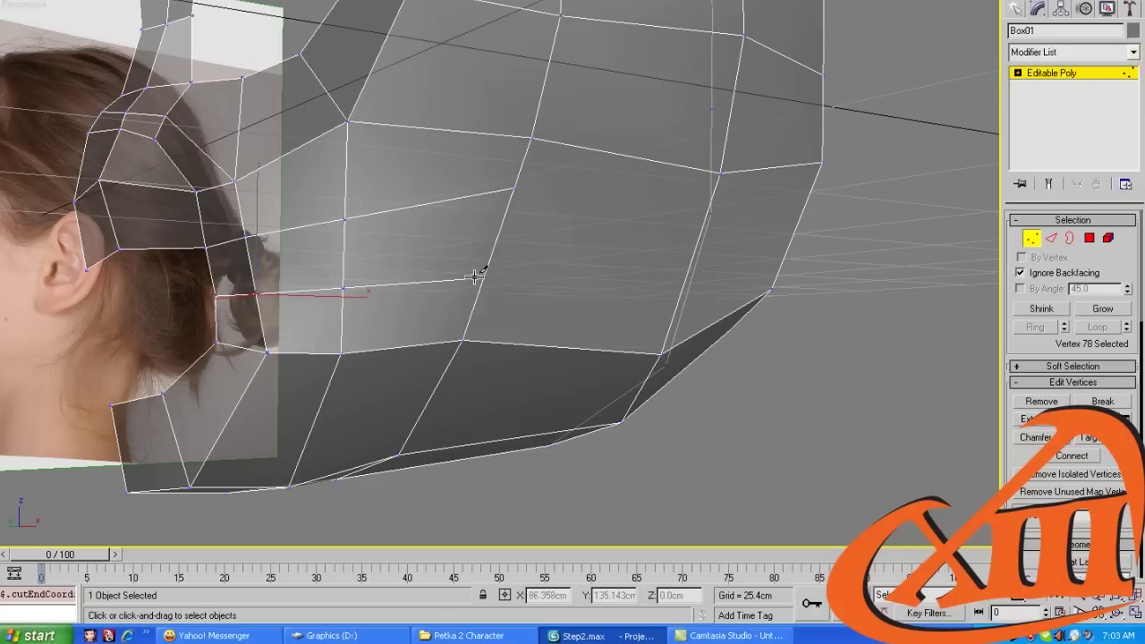
pyautogui.rightClick(476, 278)
# Extrude the mouth opening's six border edges inward by scaling a copy, and shift the new ring toward the midline around the lips
pyautogui.keyDown('alt'); pyautogui.moveTo(476, 277); pyautogui.dragTo(545, 331, button='middle'); pyautogui.keyUp('alt')
pyautogui.press('2')
pyautogui.click(543, 320)
pyautogui.keyDown('ctrl'); pyautogui.click(546, 331); pyautogui.keyUp('ctrl')
pyautogui.moveTo(544, 307); pyautogui.dragTo(460, 295)
pyautogui.keyDown('alt'); pyautogui.moveTo(460, 295); pyautogui.dragTo(415, 349, button='middle'); pyautogui.keyUp('alt')
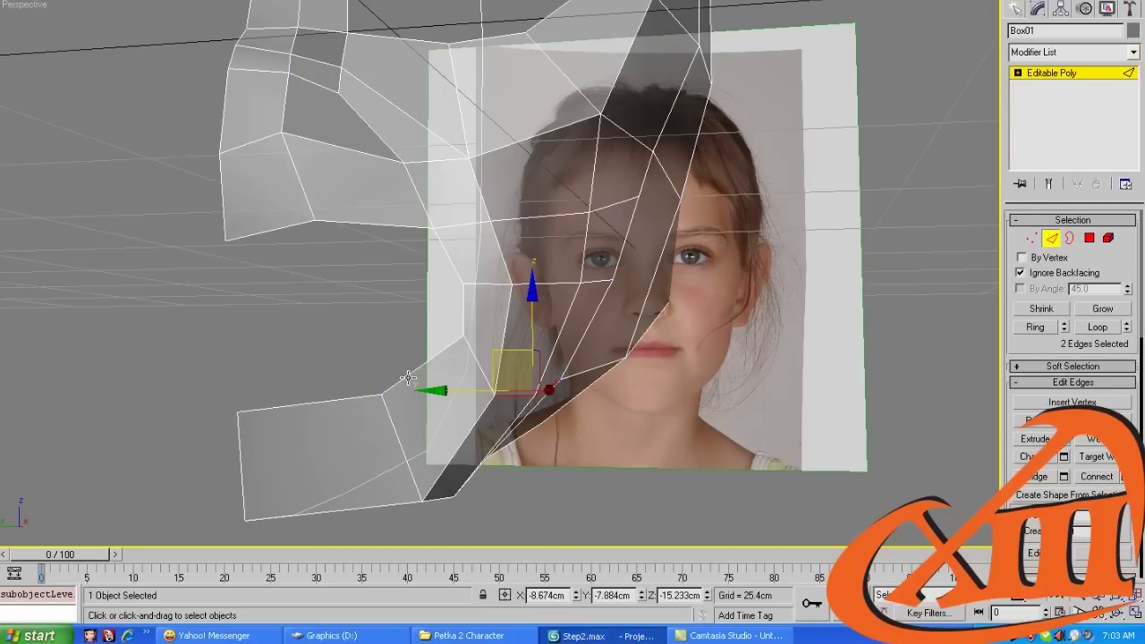
pyautogui.keyDown('ctrl'); pyautogui.click(408, 377); pyautogui.keyUp('ctrl')
pyautogui.keyDown('ctrl'); pyautogui.click(323, 380); pyautogui.keyUp('ctrl')
pyautogui.keyDown('ctrl'); pyautogui.click(370, 224); pyautogui.keyUp('ctrl')
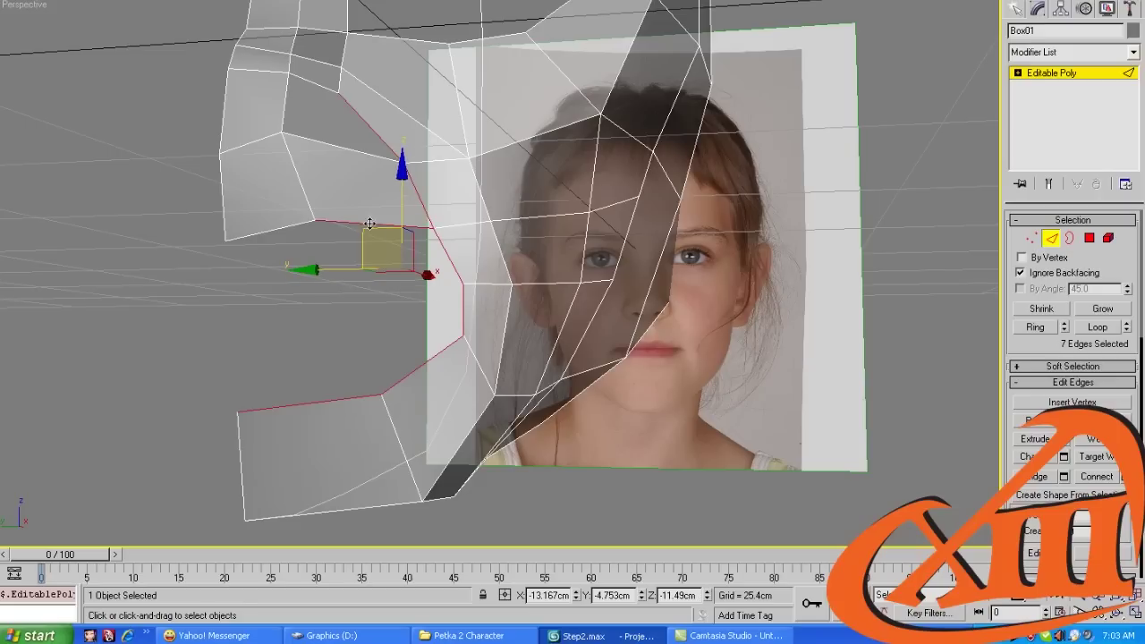
pyautogui.keyDown('ctrl'); pyautogui.click(283, 228); pyautogui.keyUp('ctrl')
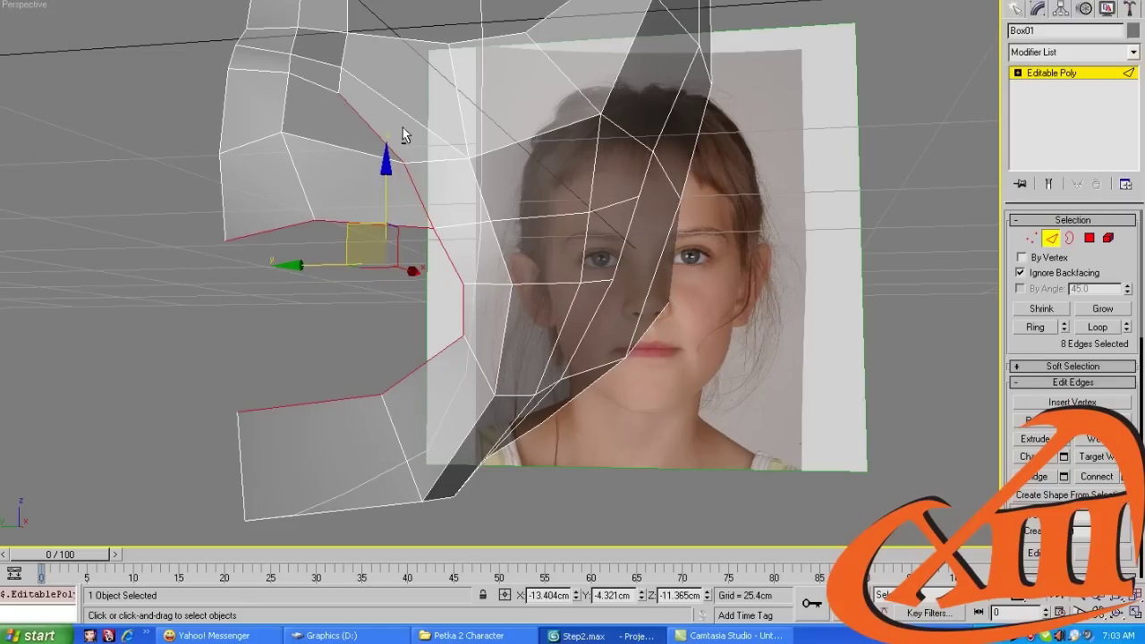
pyautogui.keyDown('alt'); pyautogui.moveTo(385, 166); pyautogui.dragTo(385, 166); pyautogui.keyUp('alt')
pyautogui.keyDown('alt'); pyautogui.moveTo(385, 166); pyautogui.dragTo(397, 192, button='middle'); pyautogui.keyUp('alt')
pyautogui.press('r')
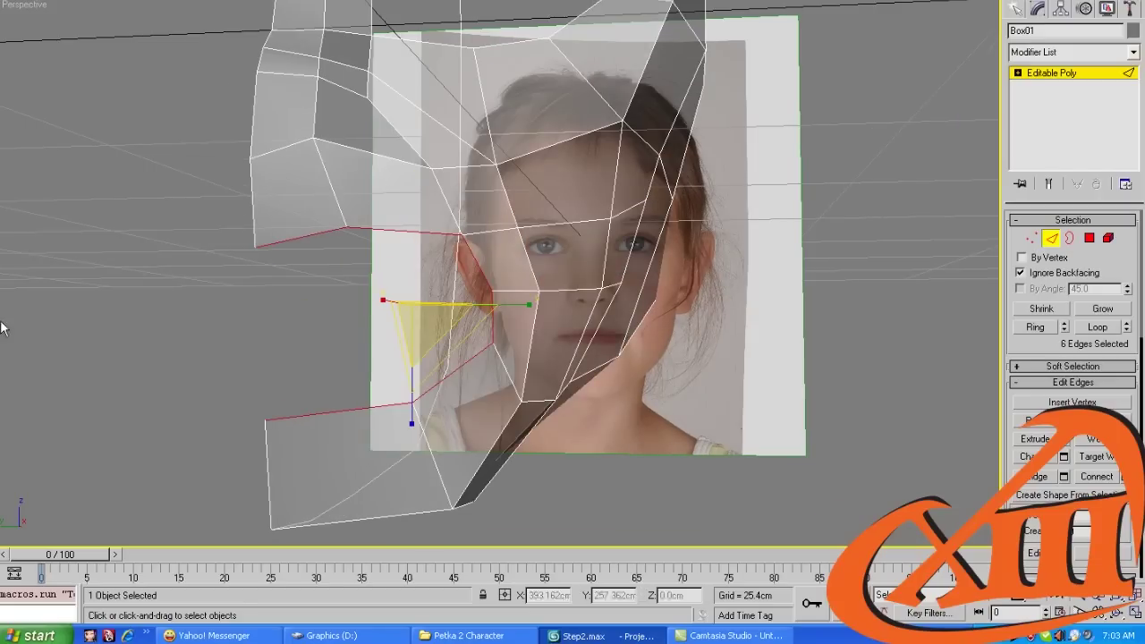
pyautogui.press('f')
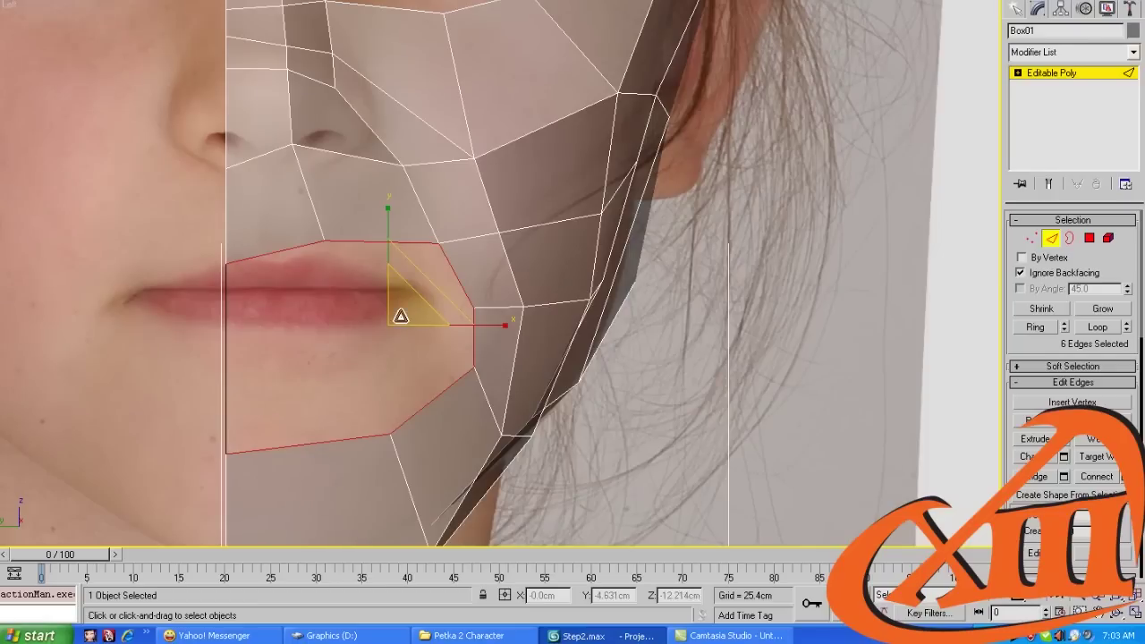
pyautogui.moveTo(401, 309); pyautogui.dragTo(396, 335)
pyautogui.press('w')
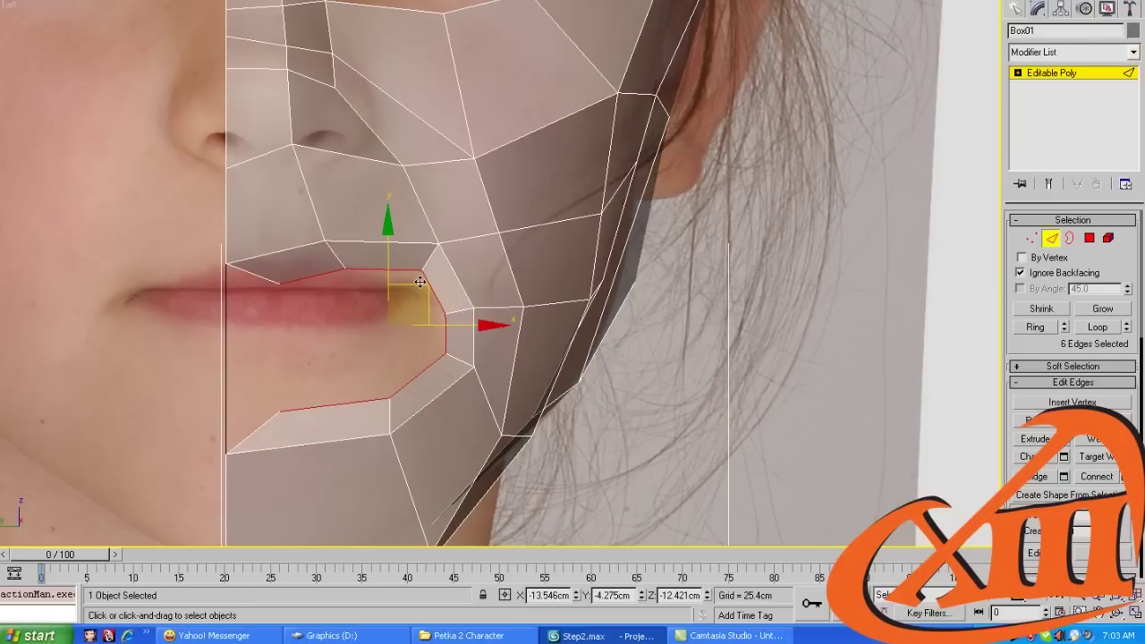
pyautogui.moveTo(370, 283); pyautogui.dragTo(367, 285)
# Place the upper and lower centre vertices of the new mouth ring on the symmetry line at Y 0 cm
pyautogui.press('1')
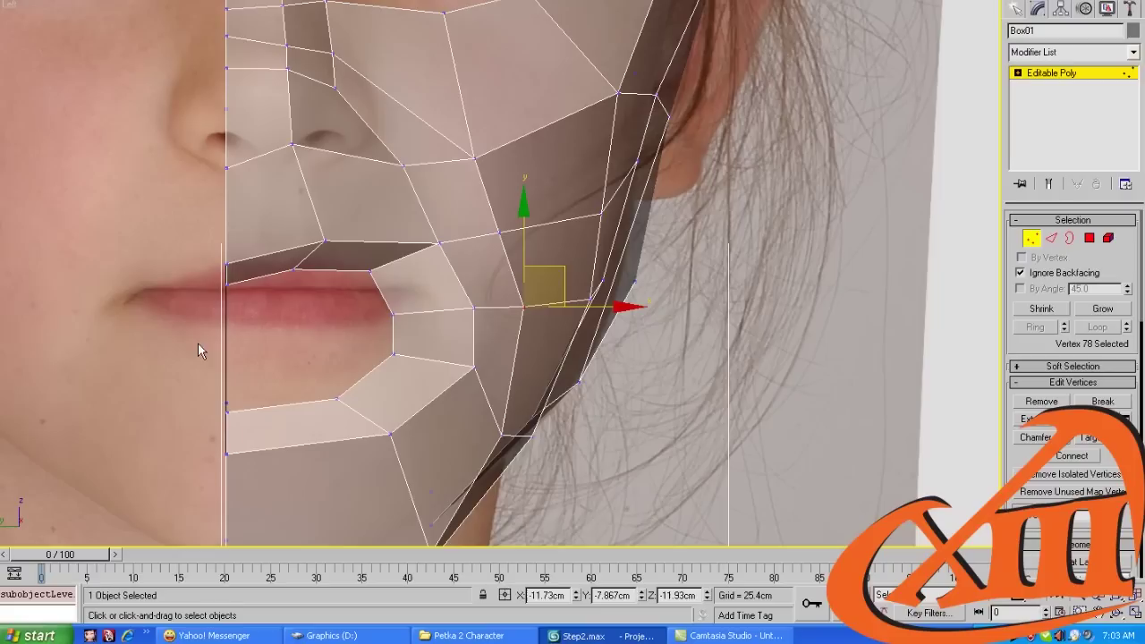
pyautogui.click(229, 280)
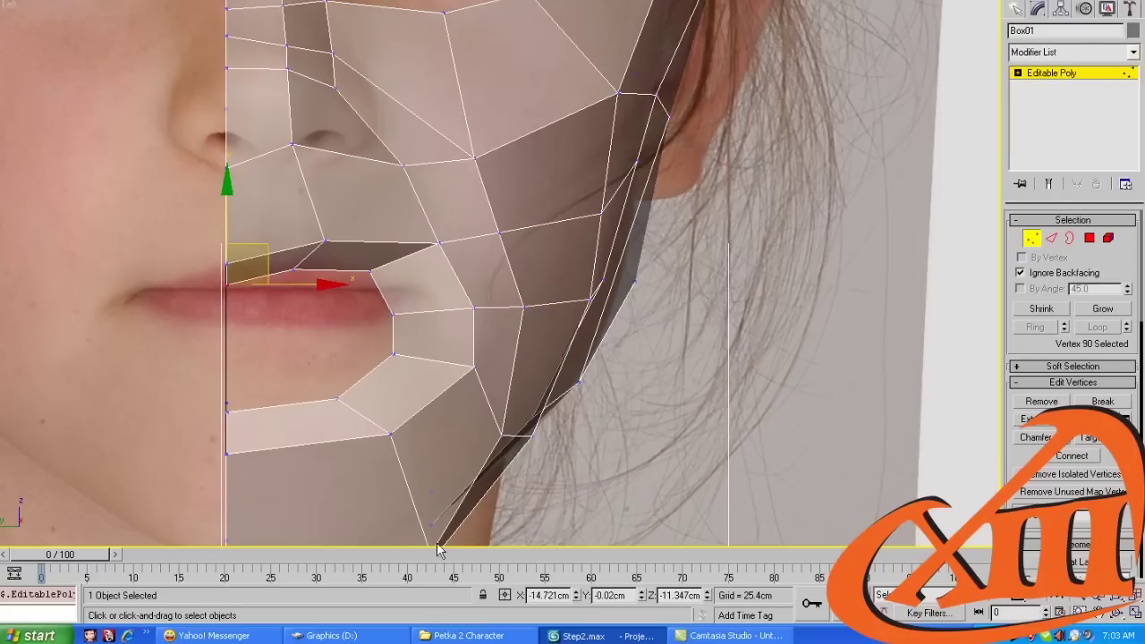
pyautogui.rightClick(642, 595)
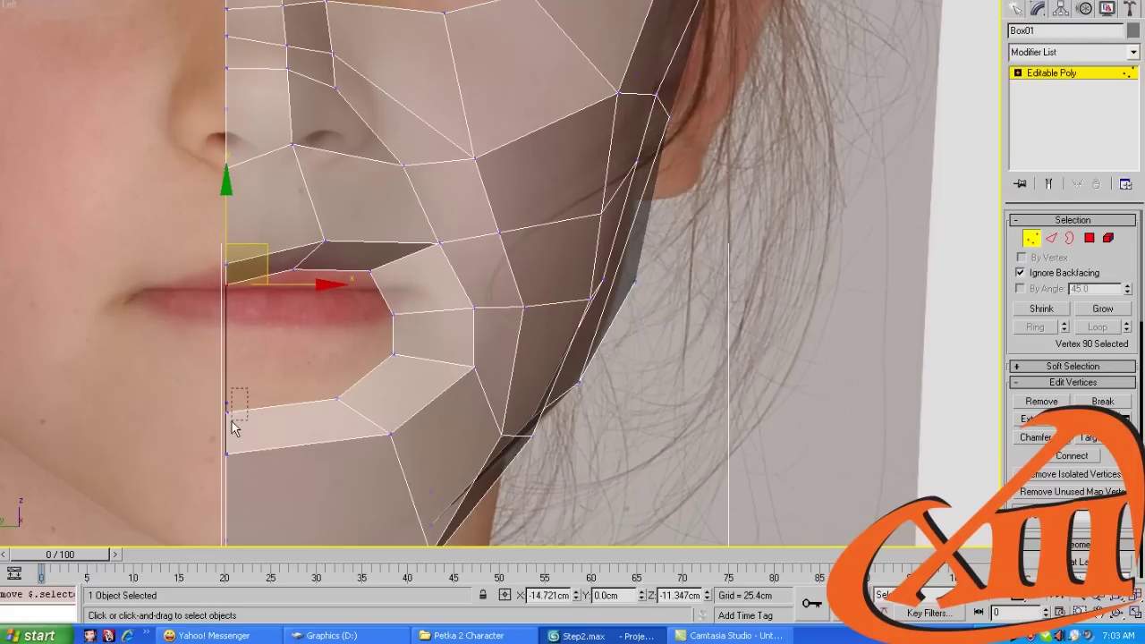
pyautogui.moveTo(232, 421); pyautogui.dragTo(232, 421)
pyautogui.press('r')
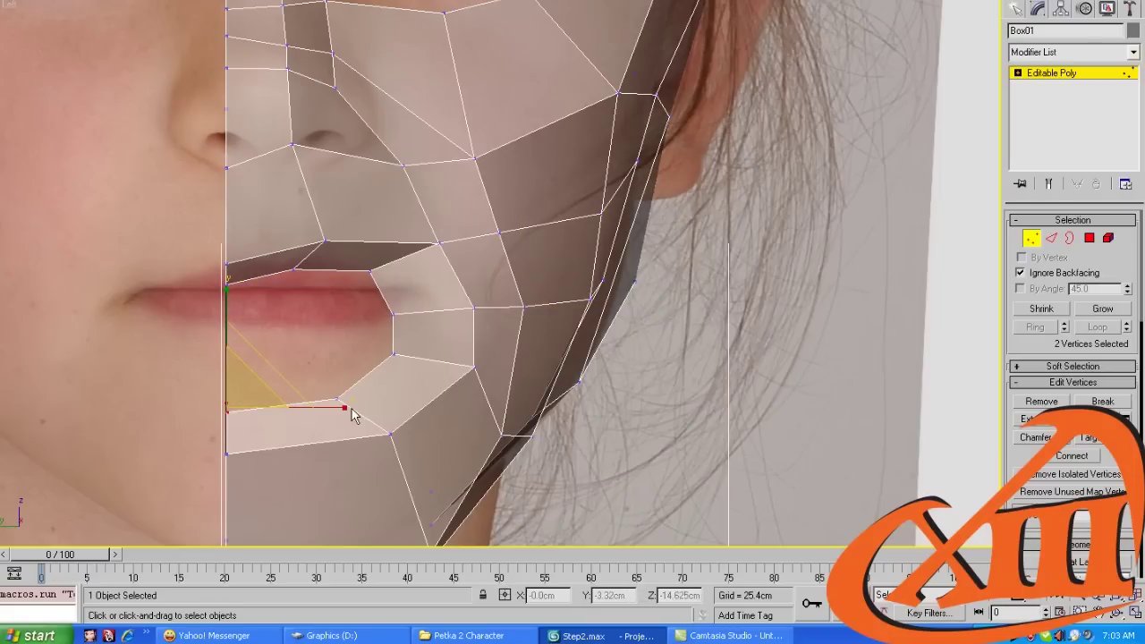
pyautogui.press('w')
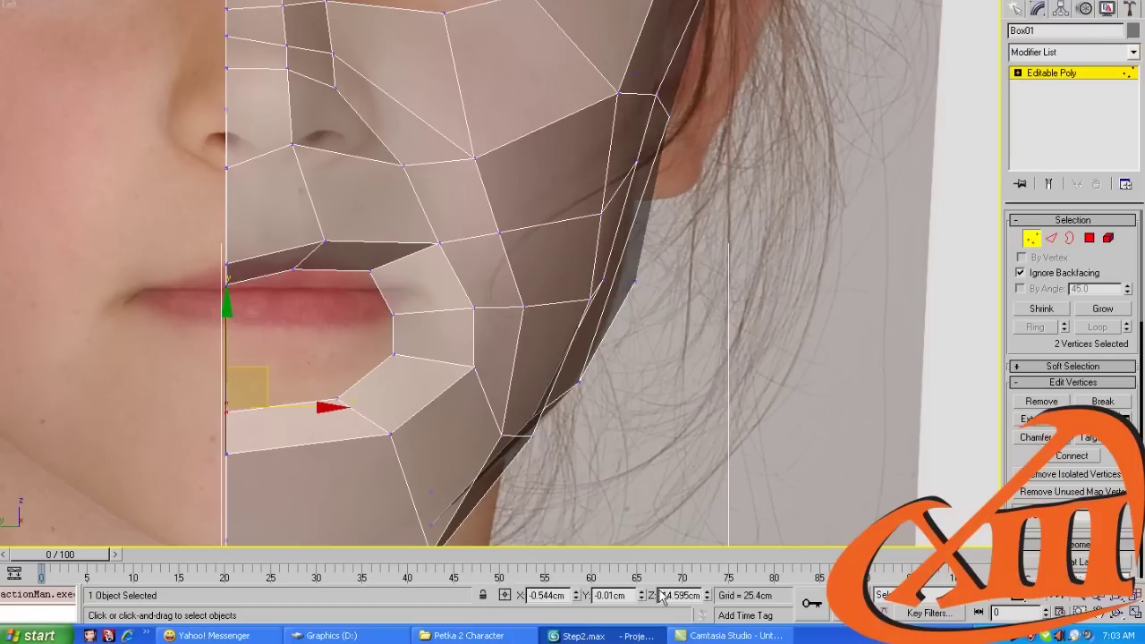
pyautogui.click(273, 324)
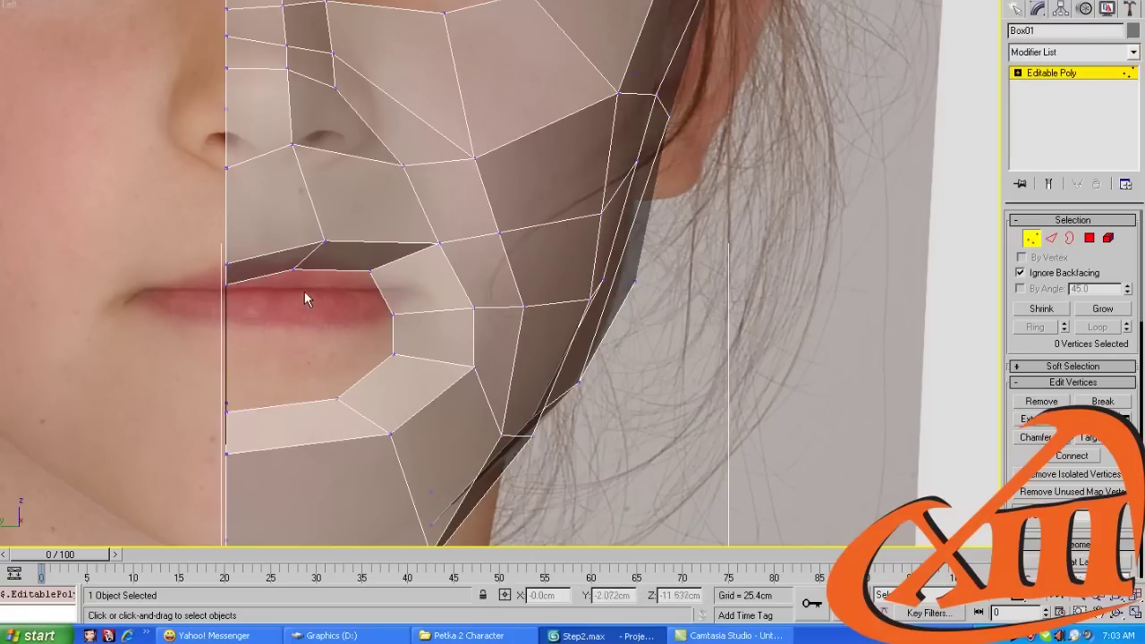
# Raise the outer edge above the upper lip at the midline by about 0.47 cm
pyautogui.press('2')
pyautogui.click(254, 259)
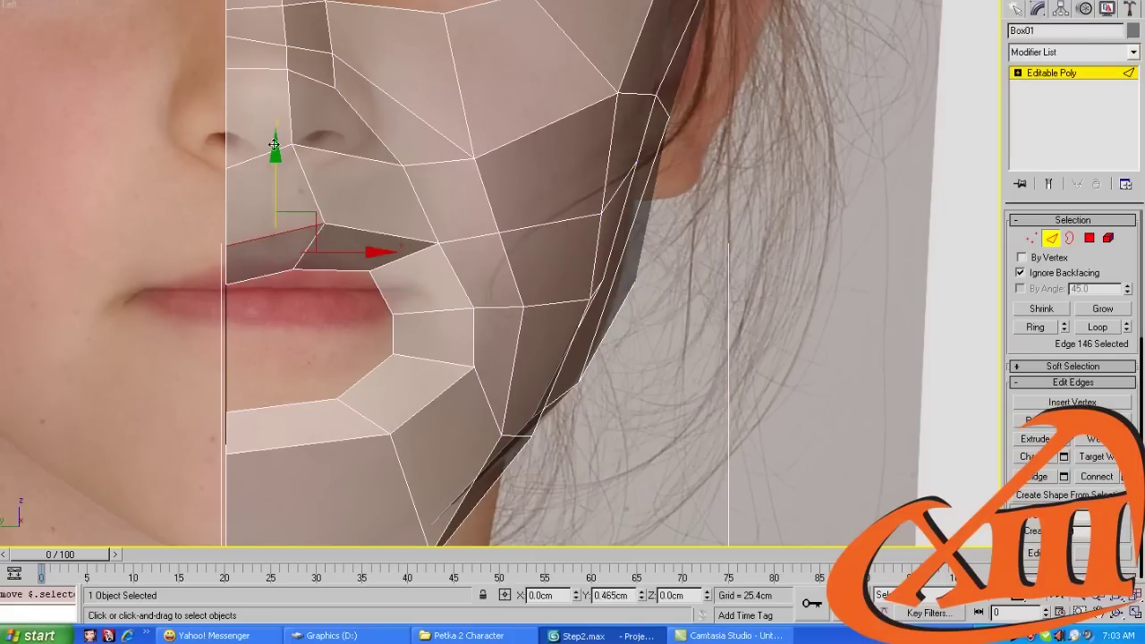
pyautogui.click(257, 224)
pyautogui.press('1')
# Unfreeze all objects and shift the front photo plane sideways to about Y 1.24 cm so the face centre matches the mesh midline
pyautogui.scroll(-4, 240, 246)
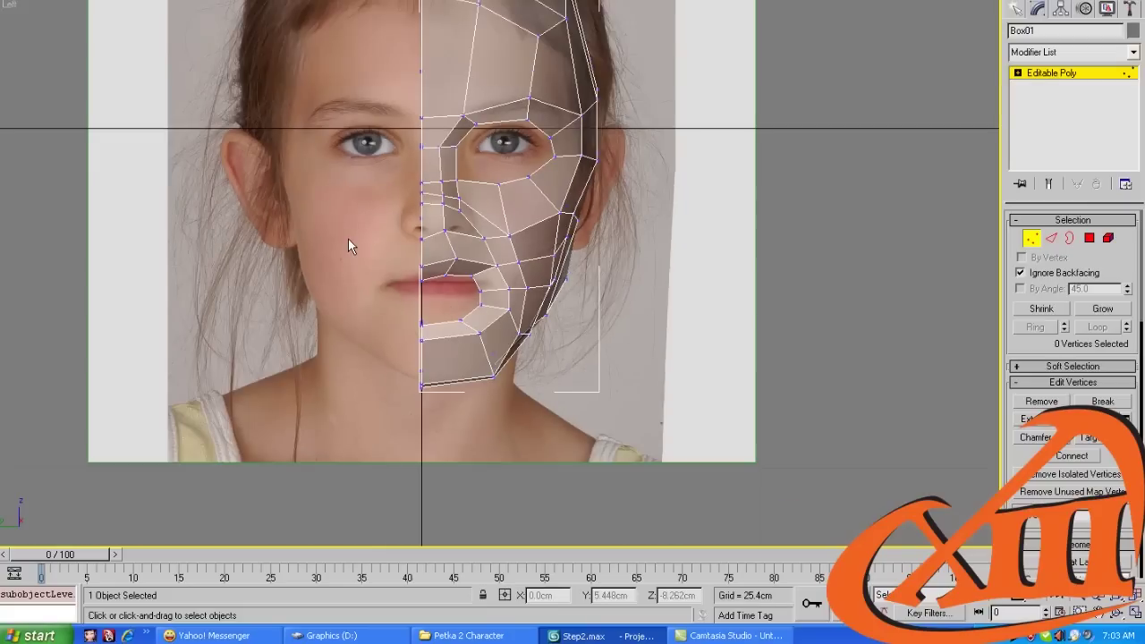
pyautogui.scroll(2, 348, 238)
pyautogui.moveTo(348, 241); pyautogui.dragTo(356, 246, button='middle')
pyautogui.rightClick(356, 246)
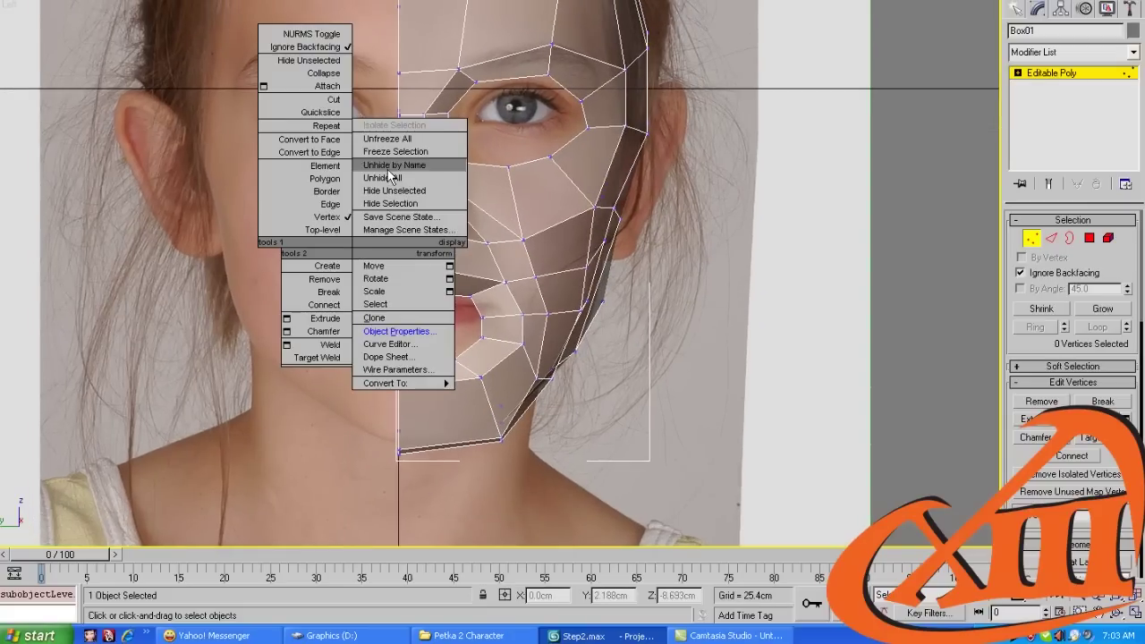
pyautogui.click(389, 142)
pyautogui.press('w')
pyautogui.click(841, 246)
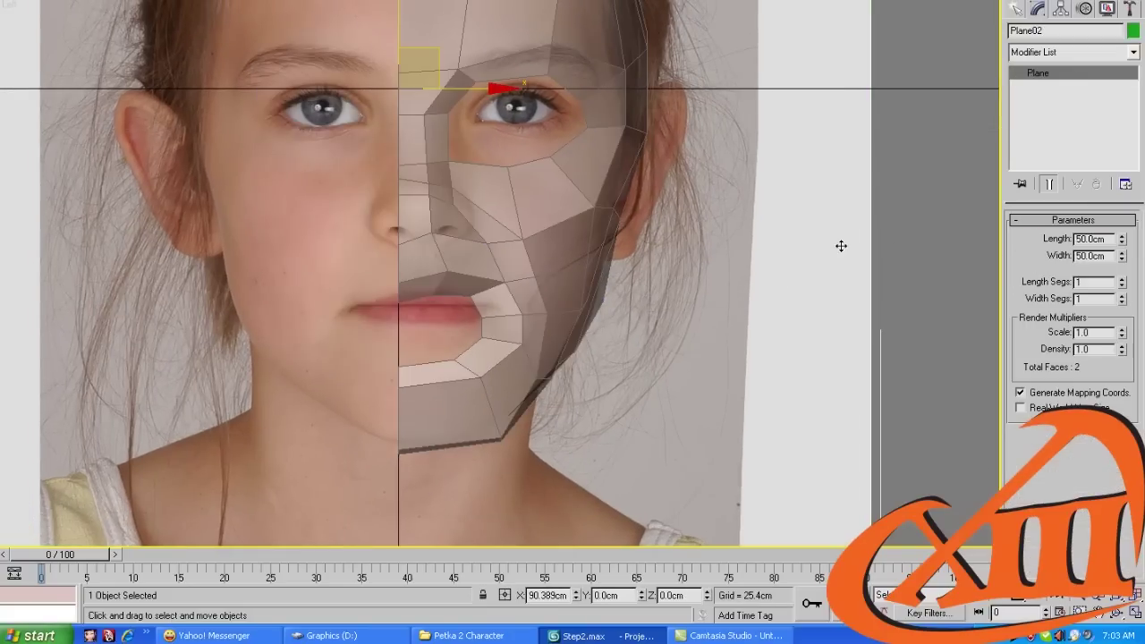
pyautogui.moveTo(483, 86); pyautogui.dragTo(458, 85)
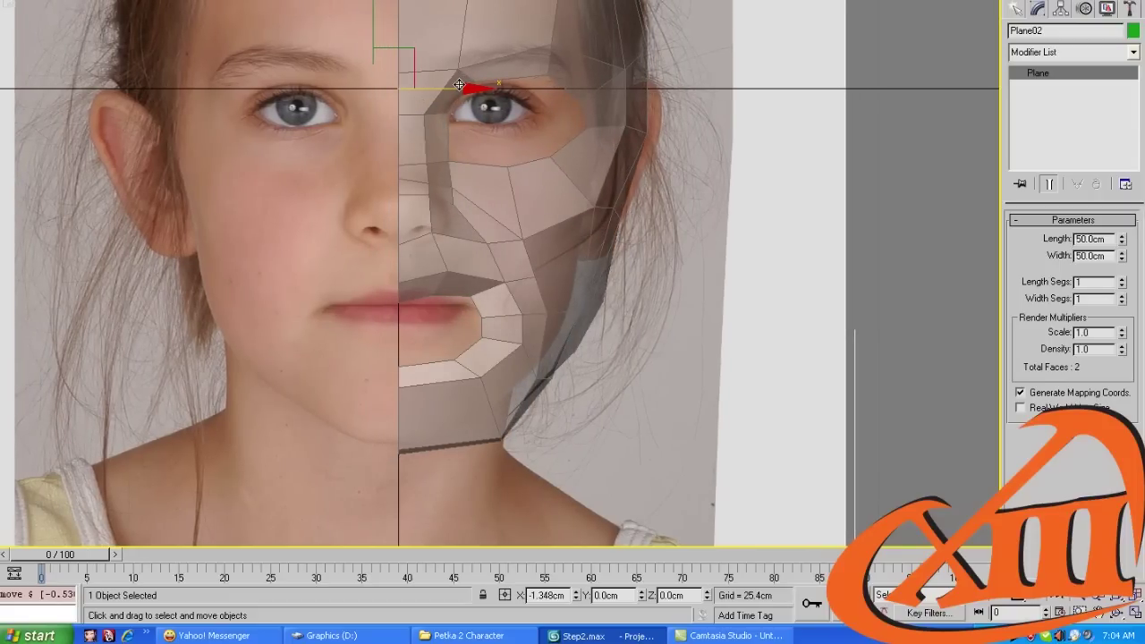
pyautogui.hotkey('ctrl', 'z')
pyautogui.scroll(3, 524, 184)
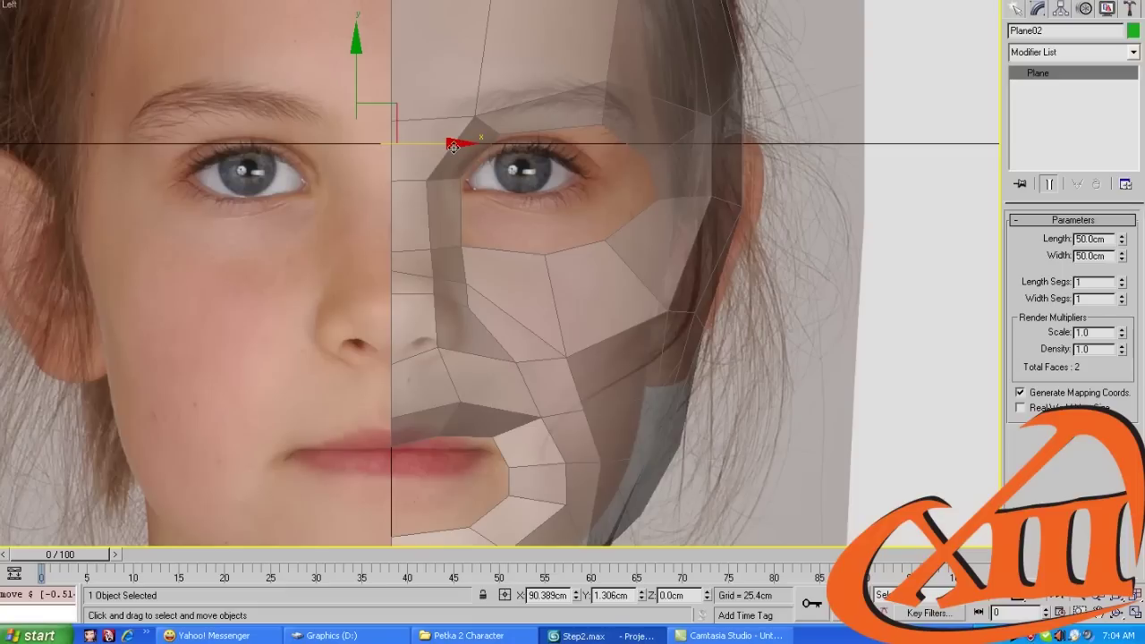
pyautogui.moveTo(449, 146); pyautogui.dragTo(440, 150)
pyautogui.rightClick(440, 151)
pyautogui.click(439, 169)
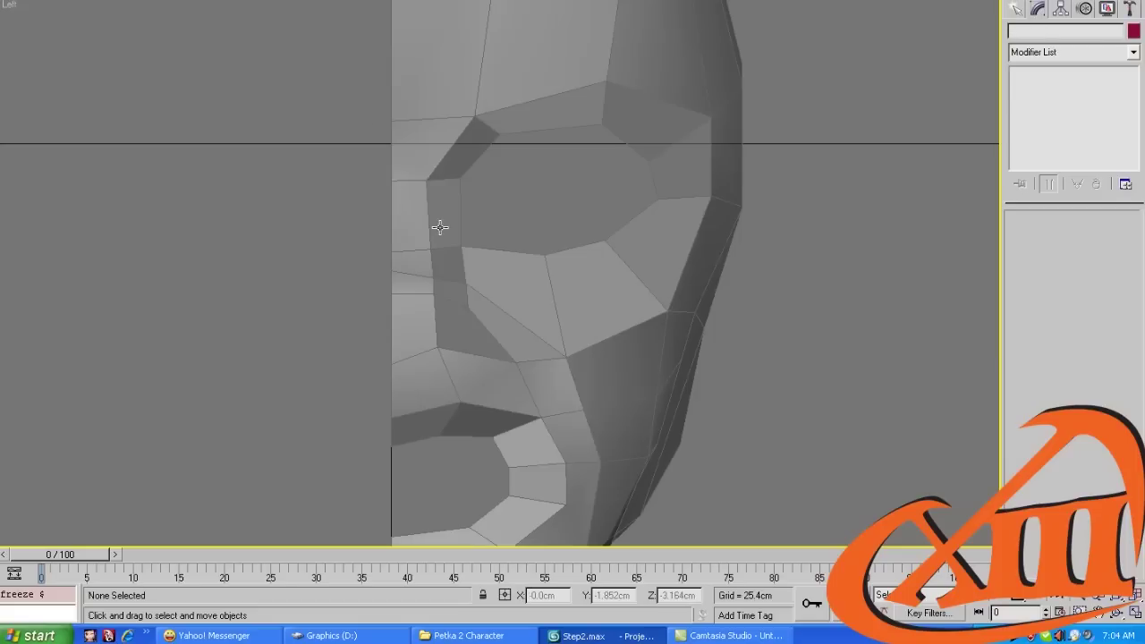
pyautogui.hotkey('ctrl', 'z')
# Disable Show Frozen in Gray for the front photo plane and freeze it
pyautogui.rightClick(358, 210)
pyautogui.click(407, 278)
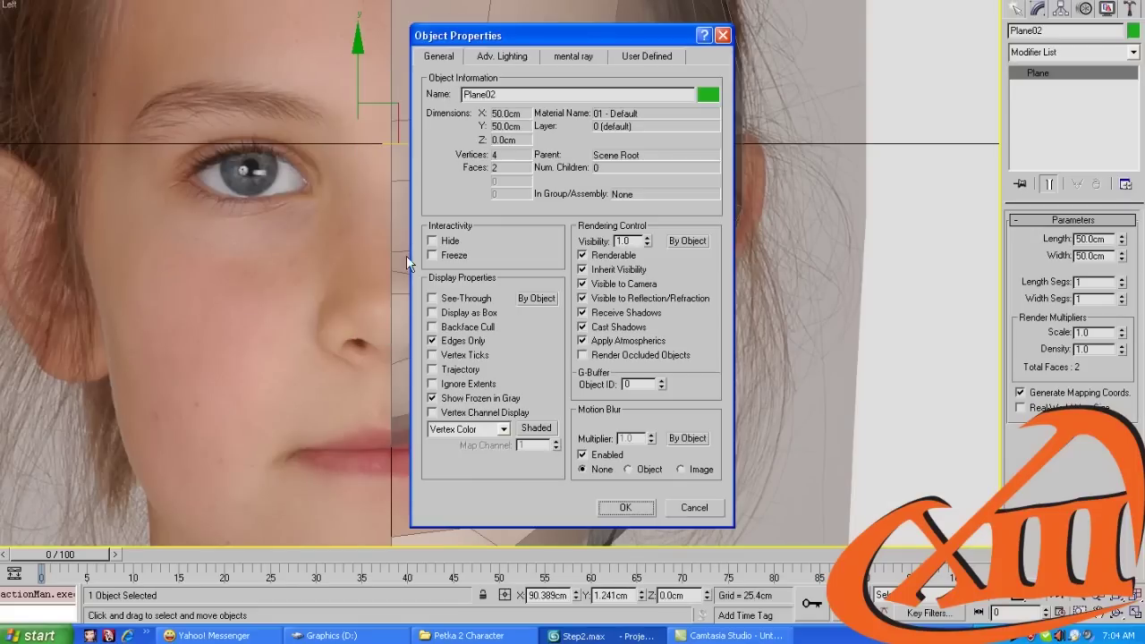
pyautogui.click(625, 508)
pyautogui.scroll(-3, 490, 311)
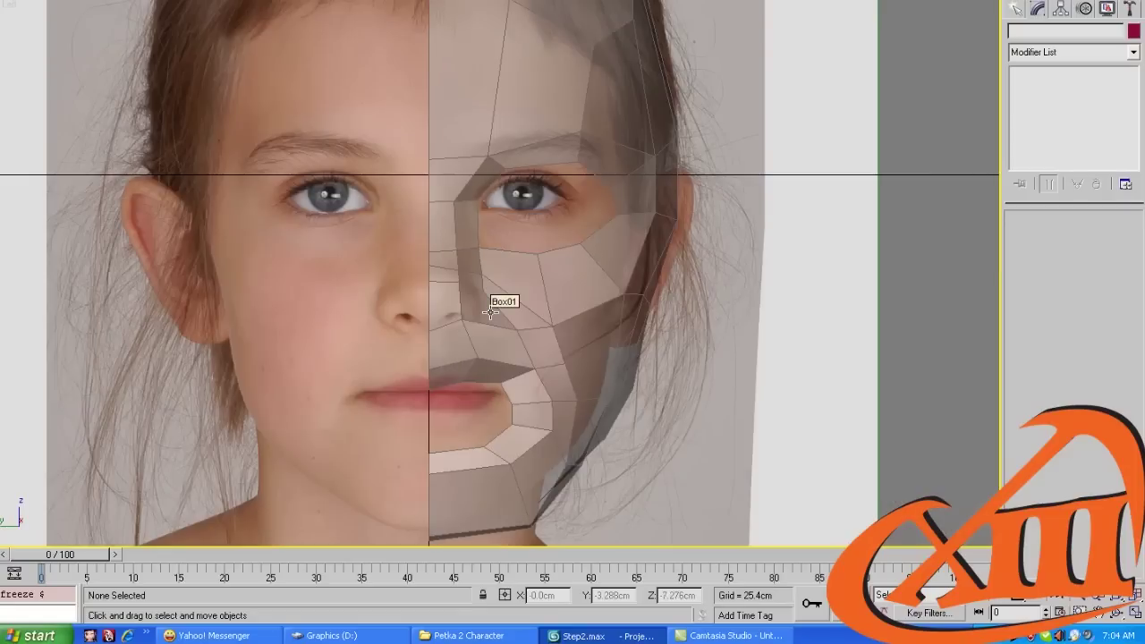
# Move the head's polygon at the inner eye corner and the two polygons beside the nose bridge inward to match the shifted photo
pyautogui.click(500, 166)
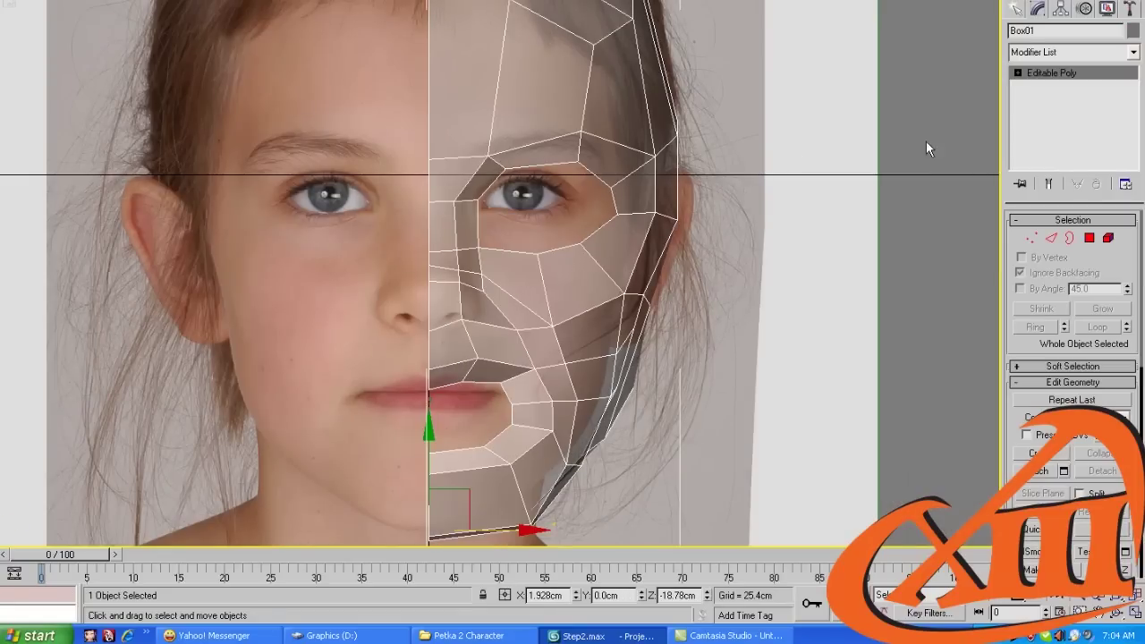
pyautogui.press('4')
pyautogui.click(488, 202)
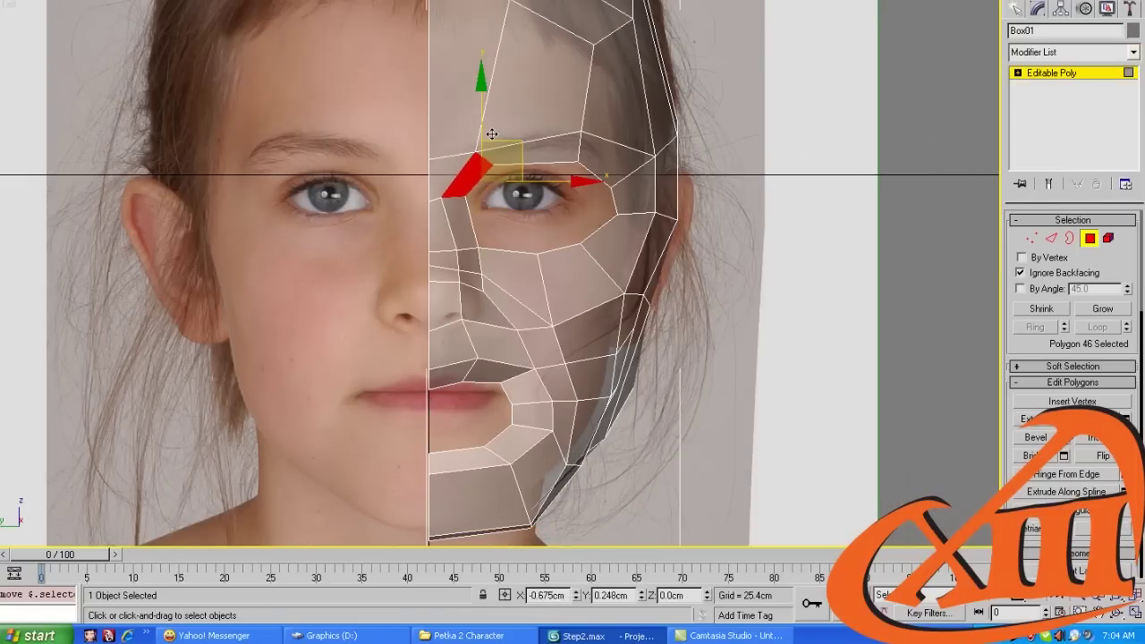
pyautogui.scroll(4, 457, 216)
pyautogui.click(437, 247)
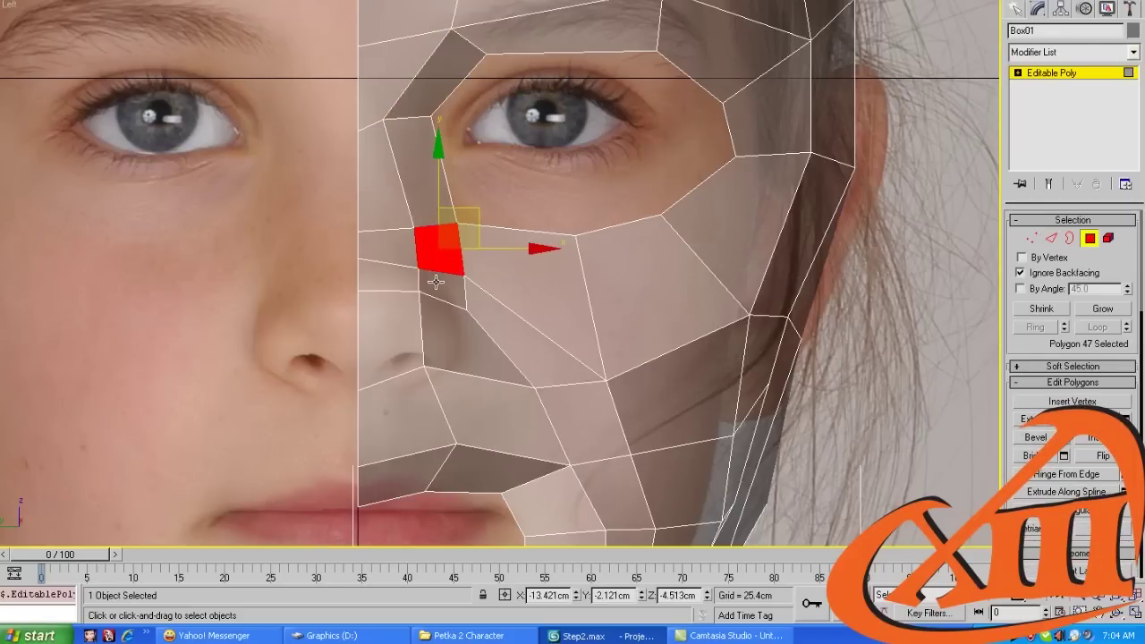
pyautogui.keyDown('ctrl'); pyautogui.click(443, 288); pyautogui.keyUp('ctrl')
pyautogui.moveTo(506, 270); pyautogui.dragTo(476, 261)
pyautogui.press('i')
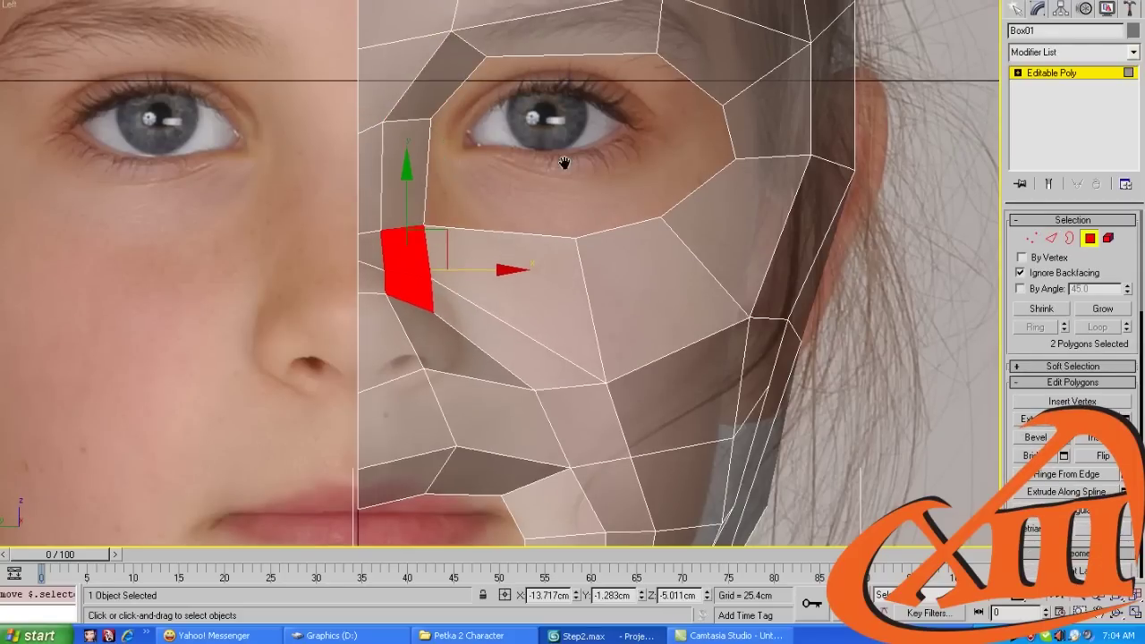
# Move the vertices along the outer side of the face, including the outer eye corner, about 1.5 cm inward toward the midline
pyautogui.press('1')
pyautogui.scroll(-4, 881, 100)
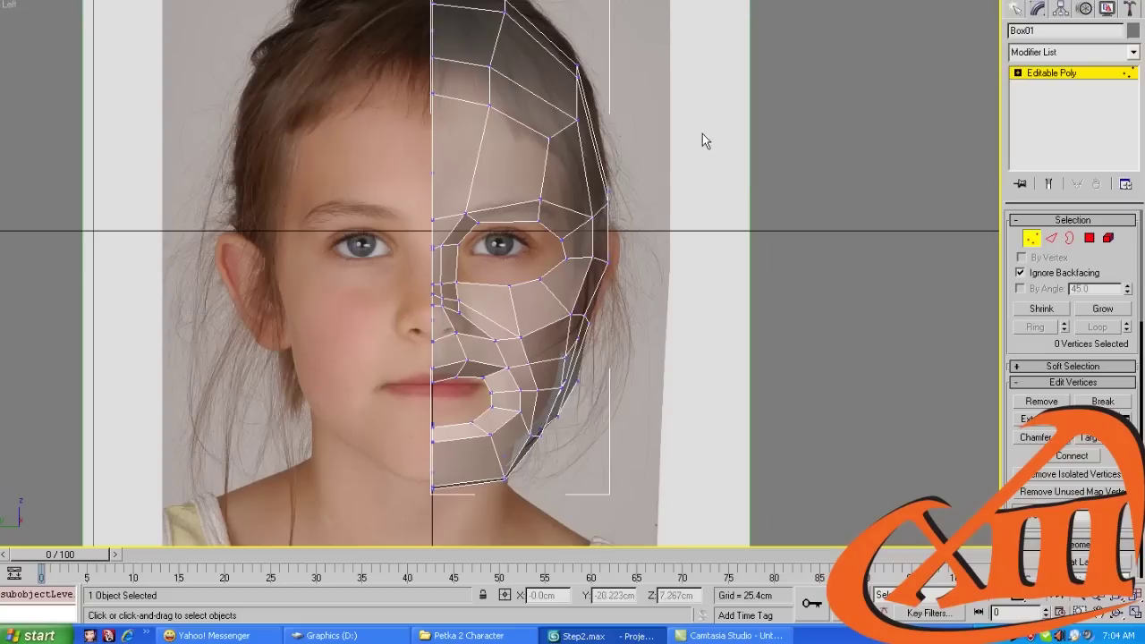
pyautogui.moveTo(538, 427); pyautogui.dragTo(537, 426)
pyautogui.scroll(4, 528, 282)
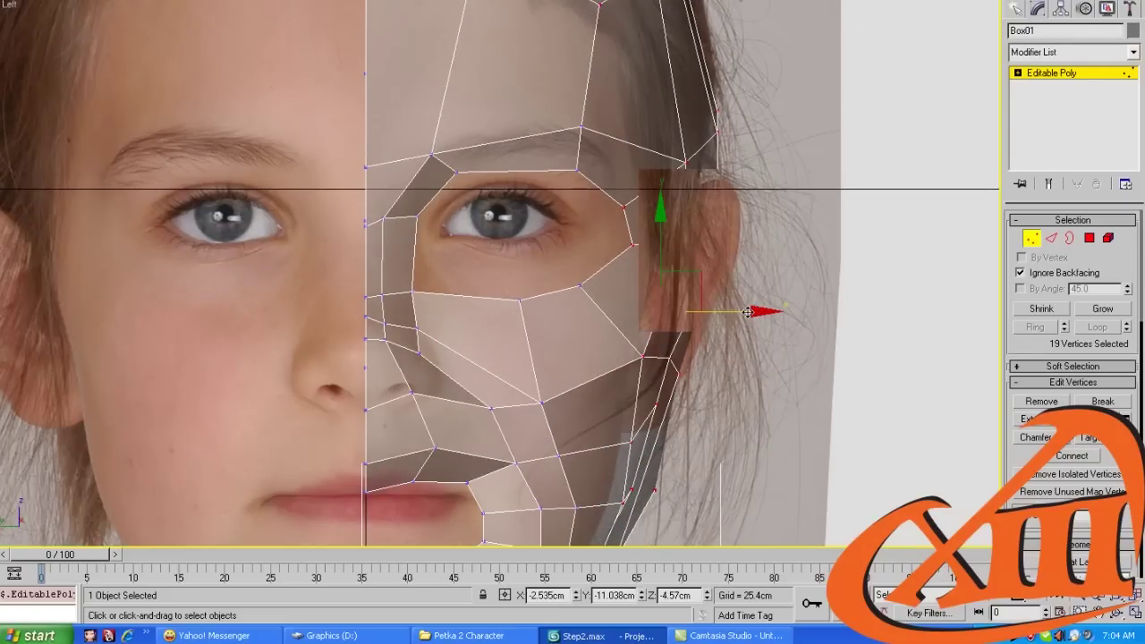
pyautogui.moveTo(747, 312); pyautogui.dragTo(709, 312)
# Move the short vertical edge above the eye's outer part inward to fit the brow in the photo
pyautogui.moveTo(578, 155); pyautogui.dragTo(573, 190, button='middle')
pyautogui.press('2')
pyautogui.click(573, 190)
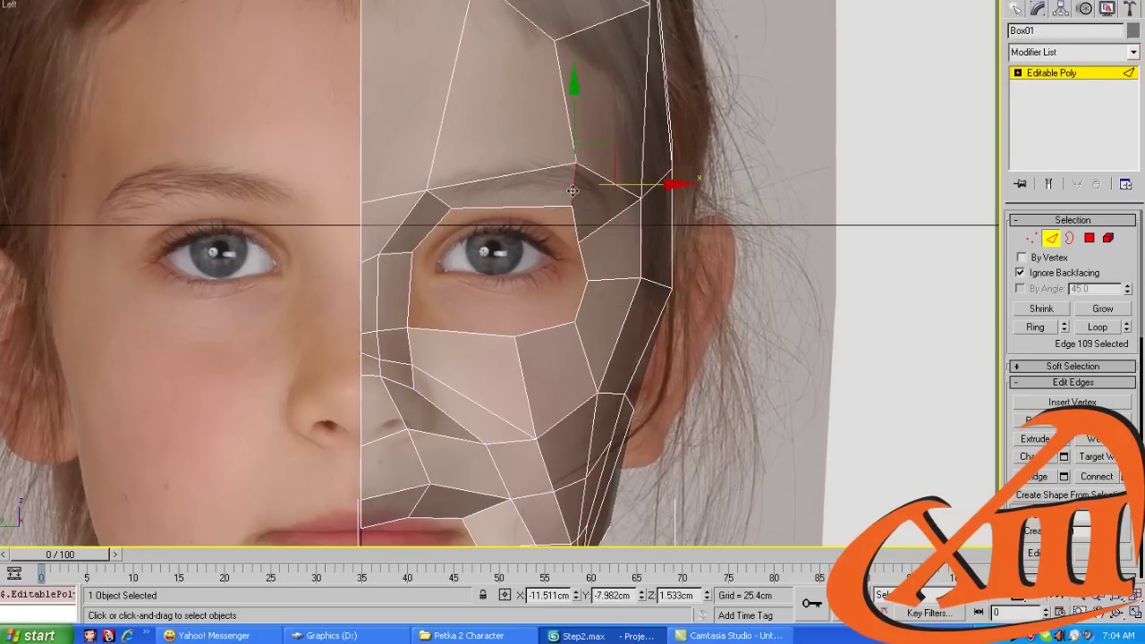
pyautogui.moveTo(631, 186); pyautogui.dragTo(577, 186)
pyautogui.moveTo(577, 186); pyautogui.dragTo(572, 273, button='middle')
pyautogui.press('1')
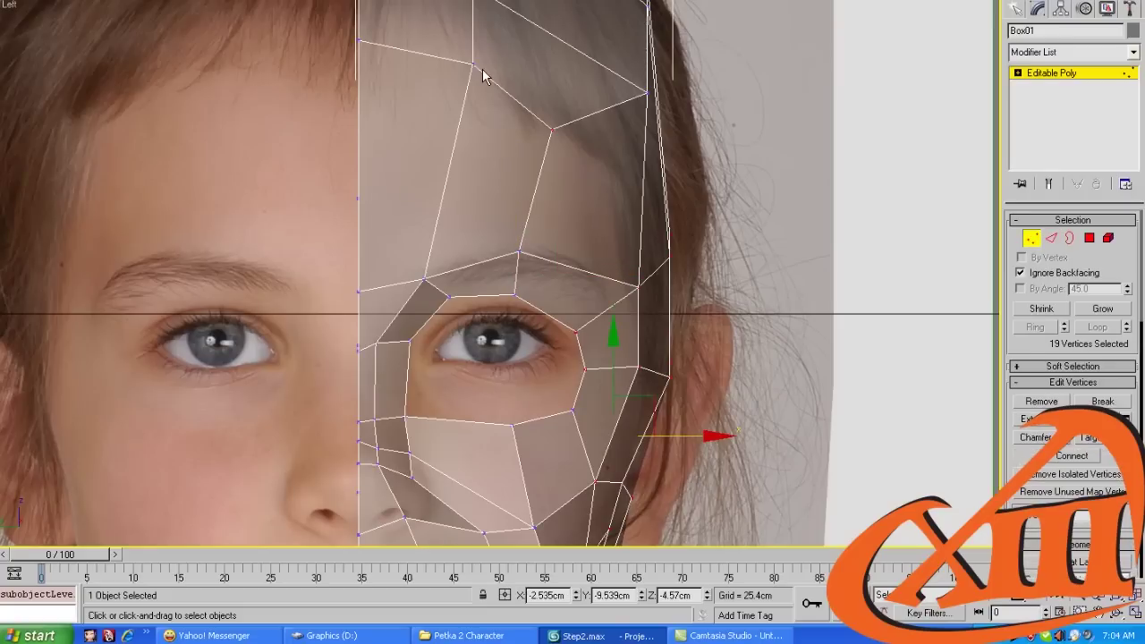
# Move the vertical edge at the hairline above the forehead inward toward the midline
pyautogui.press('2')
pyautogui.click(477, 49)
pyautogui.moveTo(541, 26); pyautogui.dragTo(510, 27)
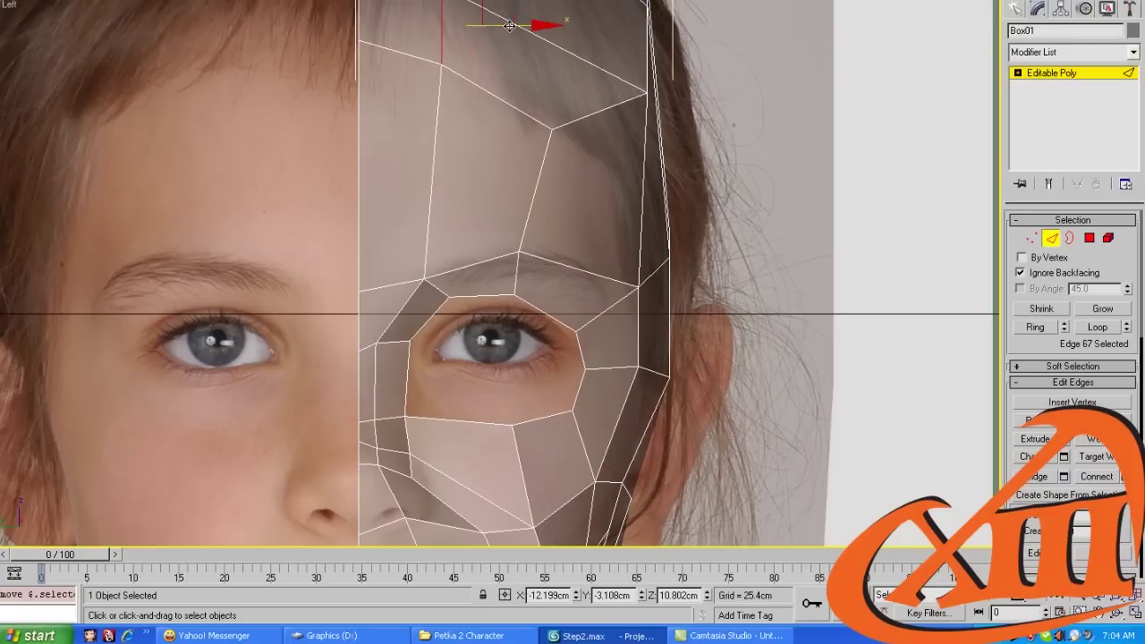
# Move the short cheek edge level with the nostril inward to follow the photo's nose-to-cheek crease
pyautogui.moveTo(510, 27); pyautogui.dragTo(506, 136, button='middle')
pyautogui.scroll(2, 505, 136)
pyautogui.moveTo(498, 261); pyautogui.dragTo(499, 229, button='middle')
pyautogui.click(557, 230)
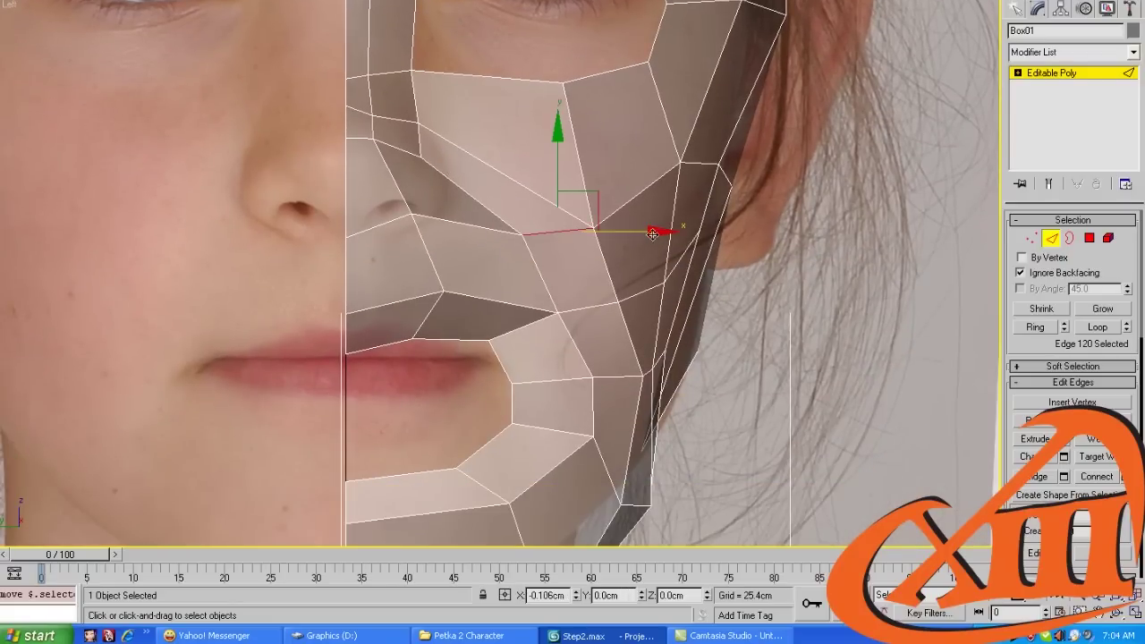
pyautogui.moveTo(659, 234); pyautogui.dragTo(619, 234)
# Move the polygon beside the upper mouth corner inward toward the lips
pyautogui.moveTo(547, 344); pyautogui.dragTo(565, 266, button='middle')
pyautogui.press('4')
pyautogui.click(565, 266)
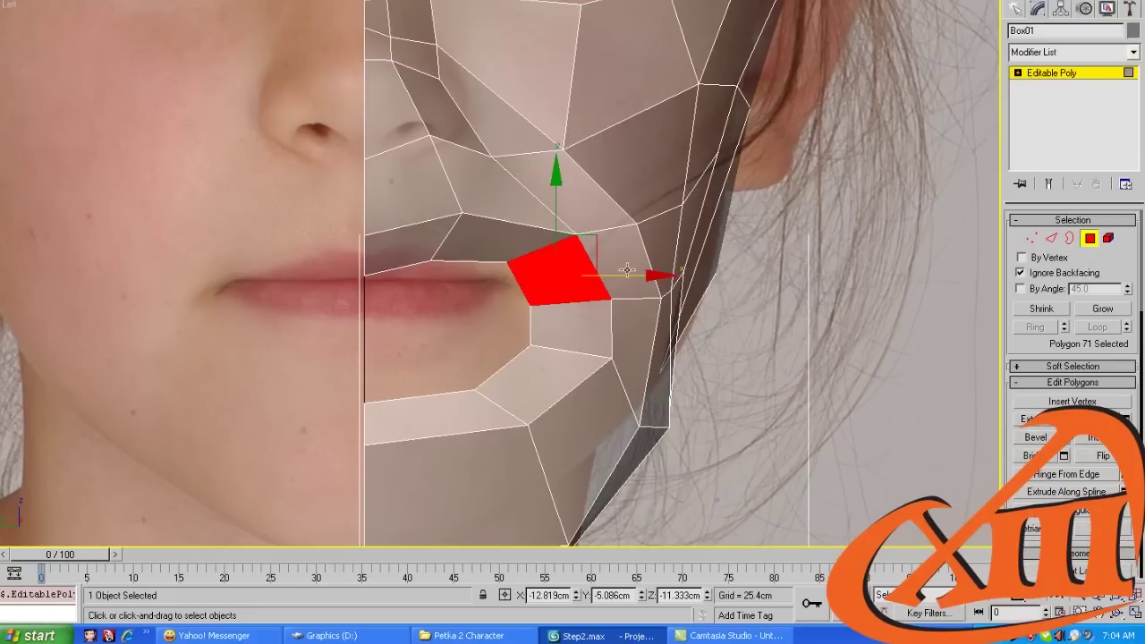
pyautogui.moveTo(627, 269); pyautogui.dragTo(592, 332)
pyautogui.moveTo(666, 309); pyautogui.dragTo(605, 309)
# Move the cheek vertex beside the nose inward and shift the vertex next to the nose wing about 0.34 cm outward
pyautogui.press('2')
pyautogui.moveTo(537, 204); pyautogui.dragTo(531, 231, button='middle')
pyautogui.press('1')
pyautogui.click(558, 183)
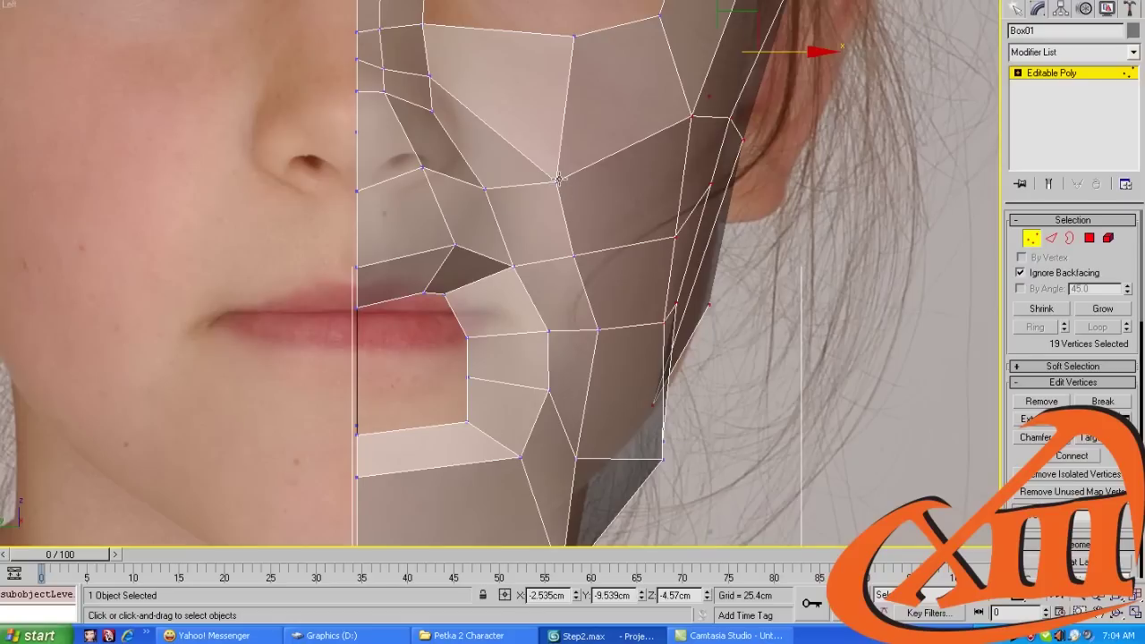
pyautogui.moveTo(610, 179); pyautogui.dragTo(578, 179)
pyautogui.moveTo(499, 118); pyautogui.dragTo(497, 106, button='middle')
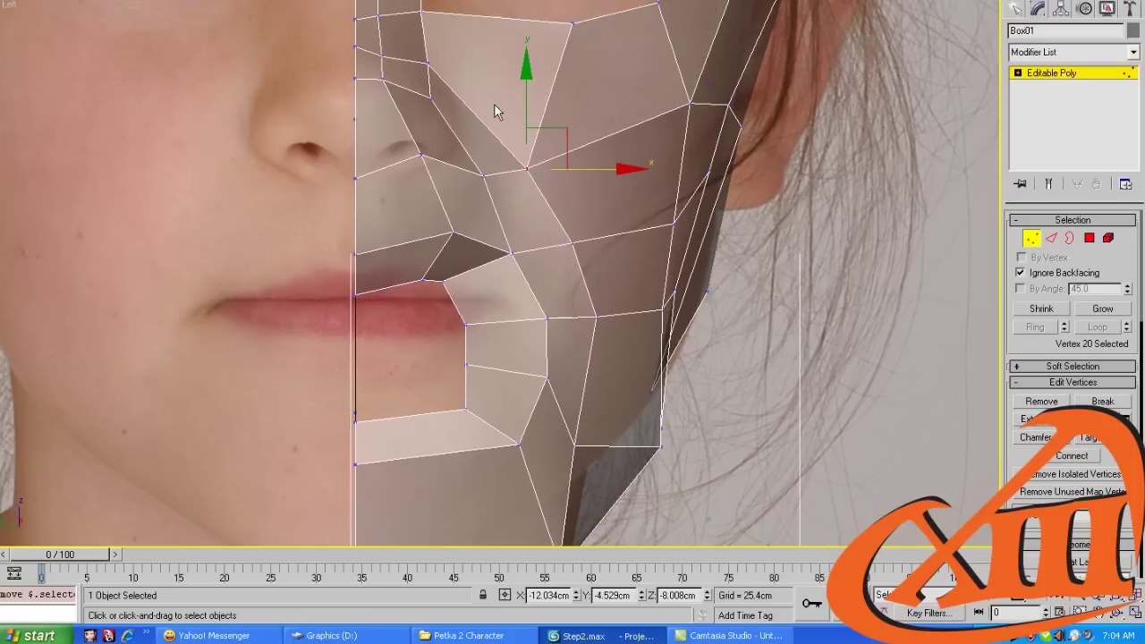
pyautogui.click(429, 63)
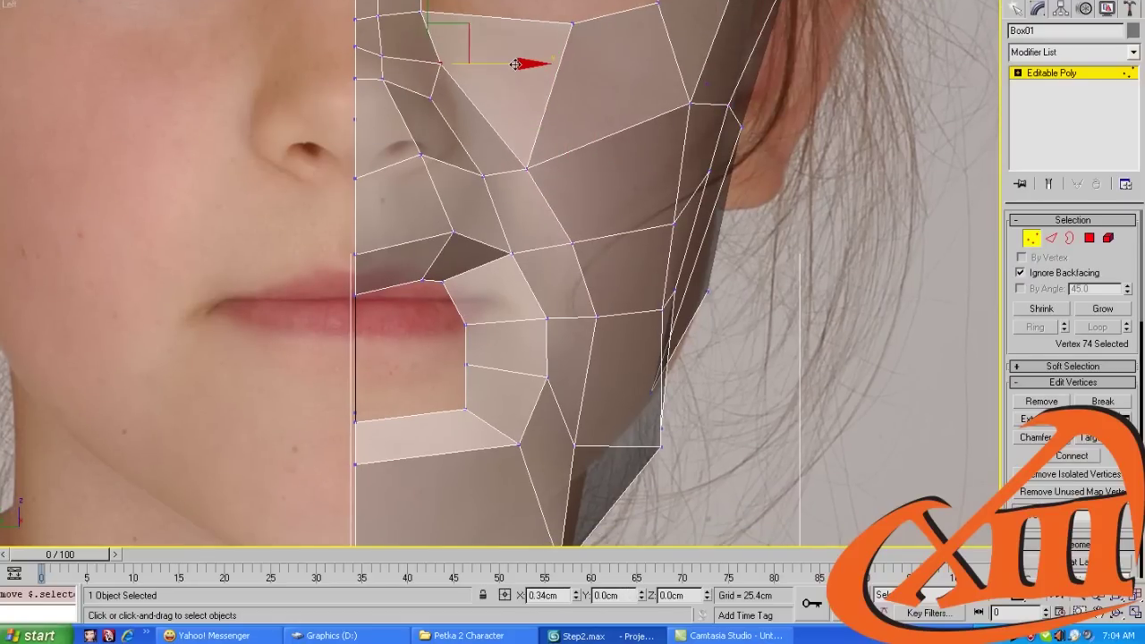
# Move the outer mouth-ring edge at the mouth corner and the two ring vertices below it inward toward the lips
pyautogui.moveTo(581, 298); pyautogui.dragTo(563, 243, button='middle')
pyautogui.press('2')
pyautogui.click(524, 248)
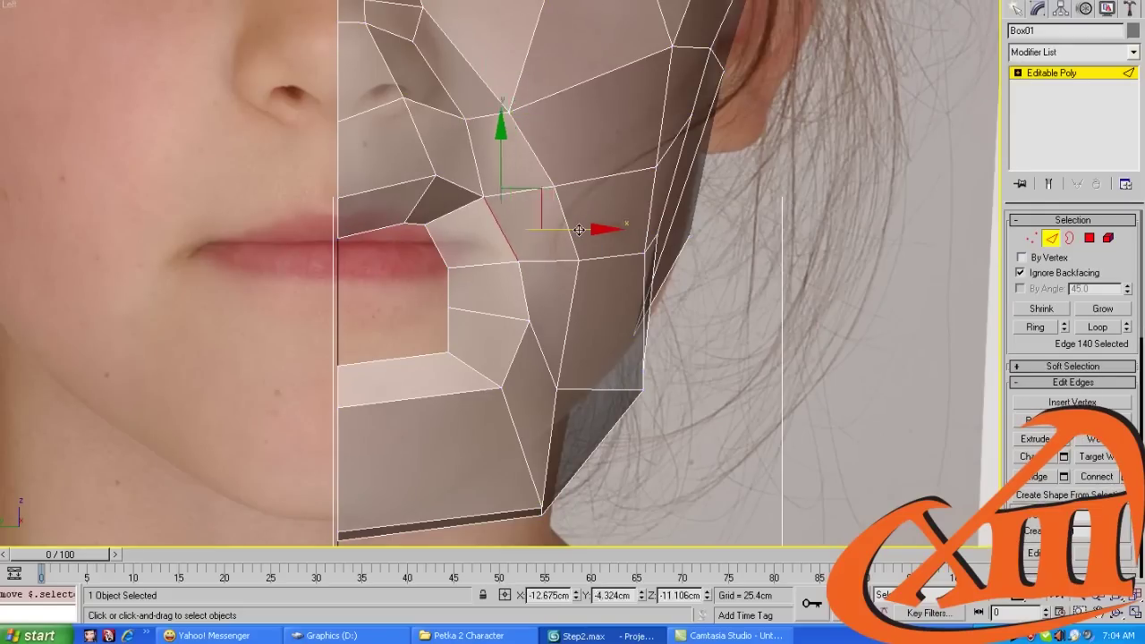
pyautogui.press('1')
pyautogui.click(518, 262)
pyautogui.moveTo(615, 263); pyautogui.dragTo(521, 294)
pyautogui.click(528, 318)
pyautogui.moveTo(488, 419); pyautogui.dragTo(480, 359, button='middle')
# Move the inner mouth-ring vertices at the corner and along the upper lip outward onto the photo's lip outline
pyautogui.press('2')
pyautogui.press('4')
pyautogui.click(426, 315)
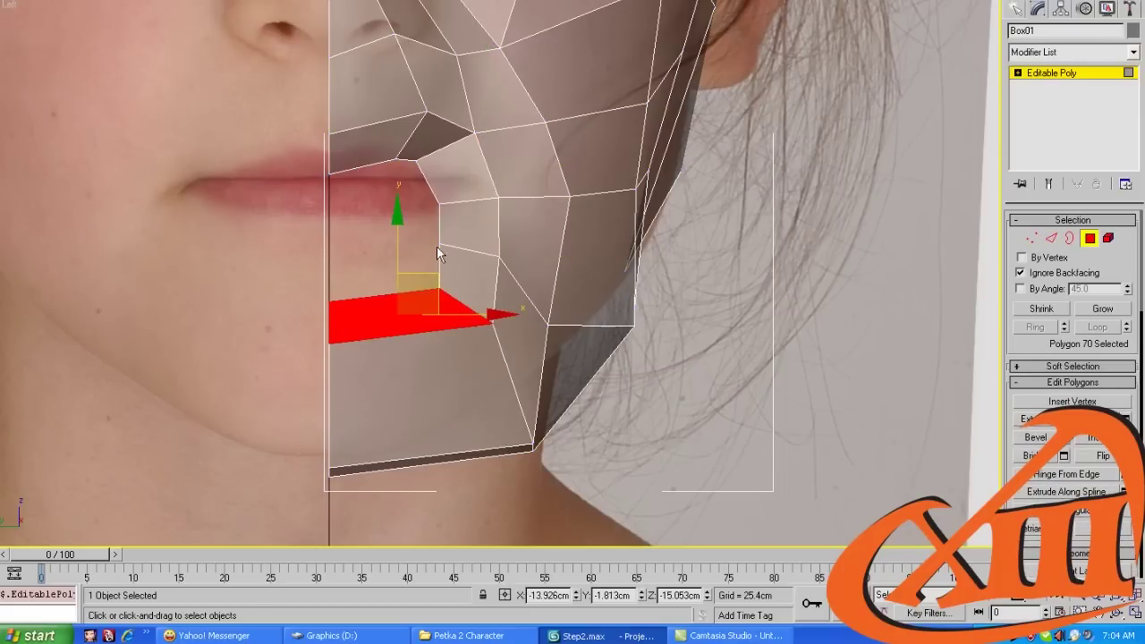
pyautogui.press('1')
pyautogui.click(440, 199)
pyautogui.moveTo(519, 141); pyautogui.dragTo(442, 172)
pyautogui.click(416, 162)
pyautogui.click(397, 157)
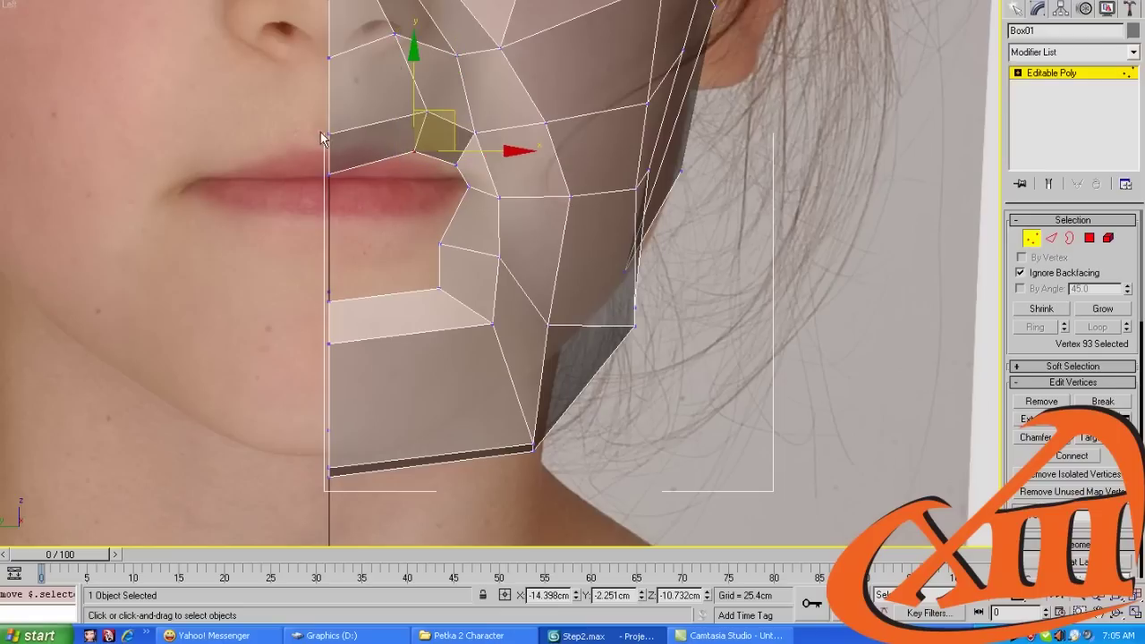
# Raise the edge above the upper lip slightly and lift the lip's midline vertex to the top of the upper lip
pyautogui.press('2')
pyautogui.click(347, 132)
pyautogui.press('1')
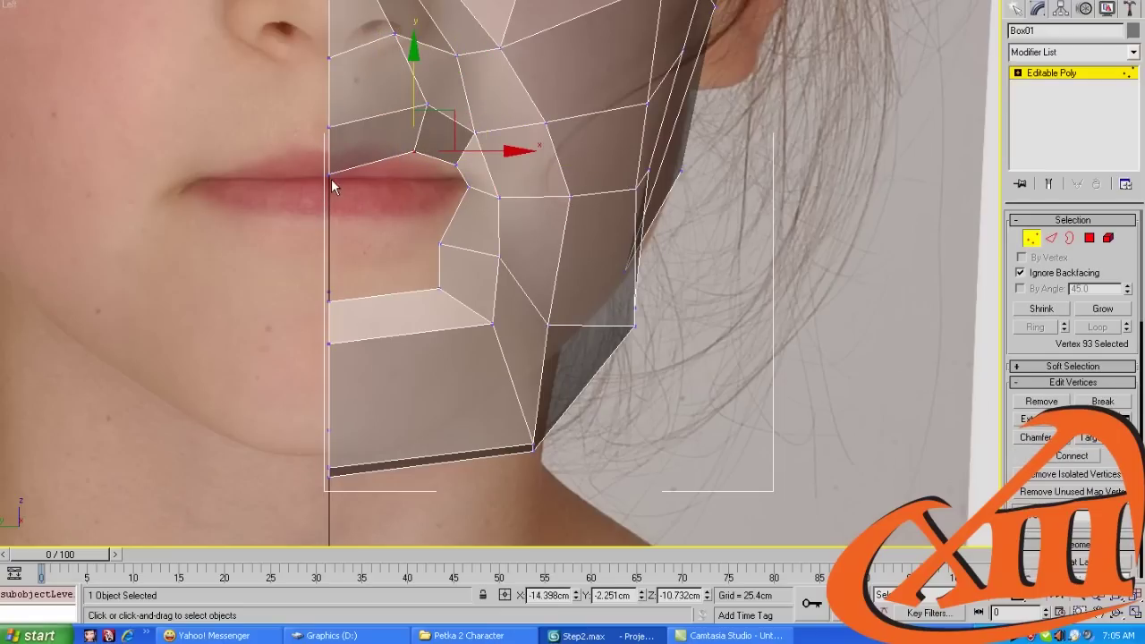
pyautogui.click(330, 174)
pyautogui.moveTo(333, 101); pyautogui.dragTo(333, 70)
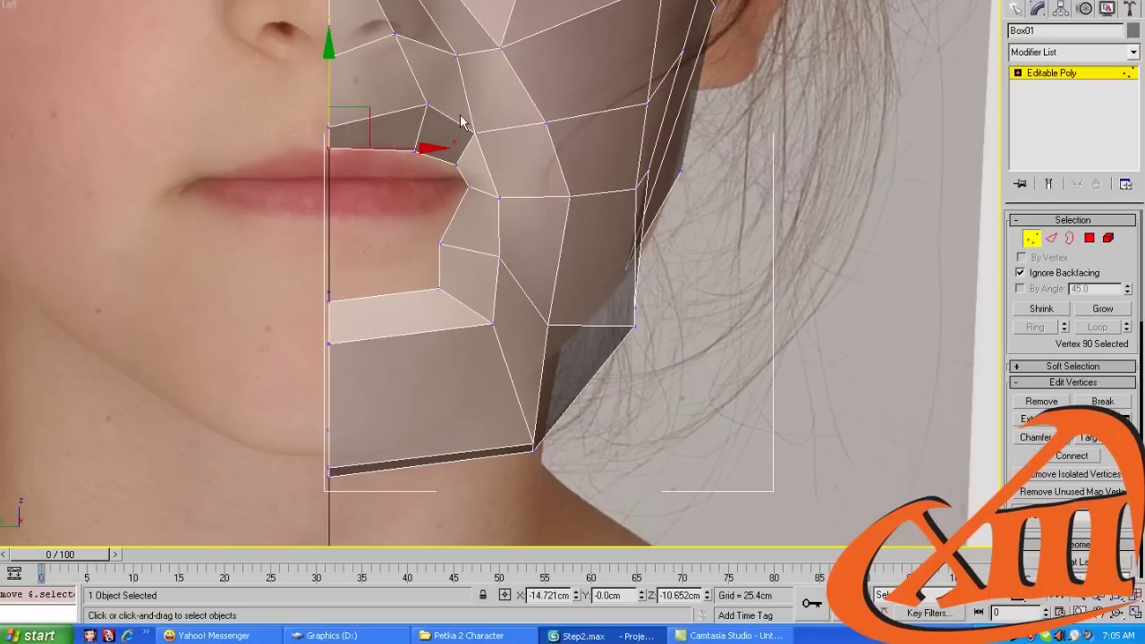
# Move the short edge running up from the upper lip toward the midline to the peak of the lip
pyautogui.press('2')
pyautogui.click(445, 114)
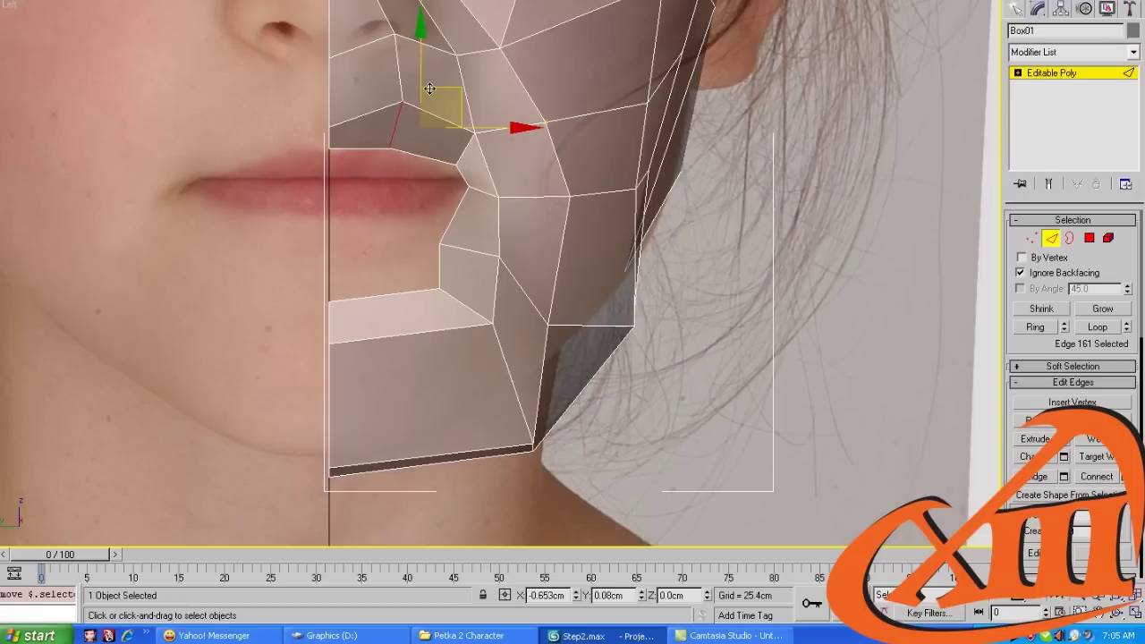
pyautogui.click(408, 118)
pyautogui.moveTo(441, 84); pyautogui.dragTo(441, 98)
pyautogui.press('1')
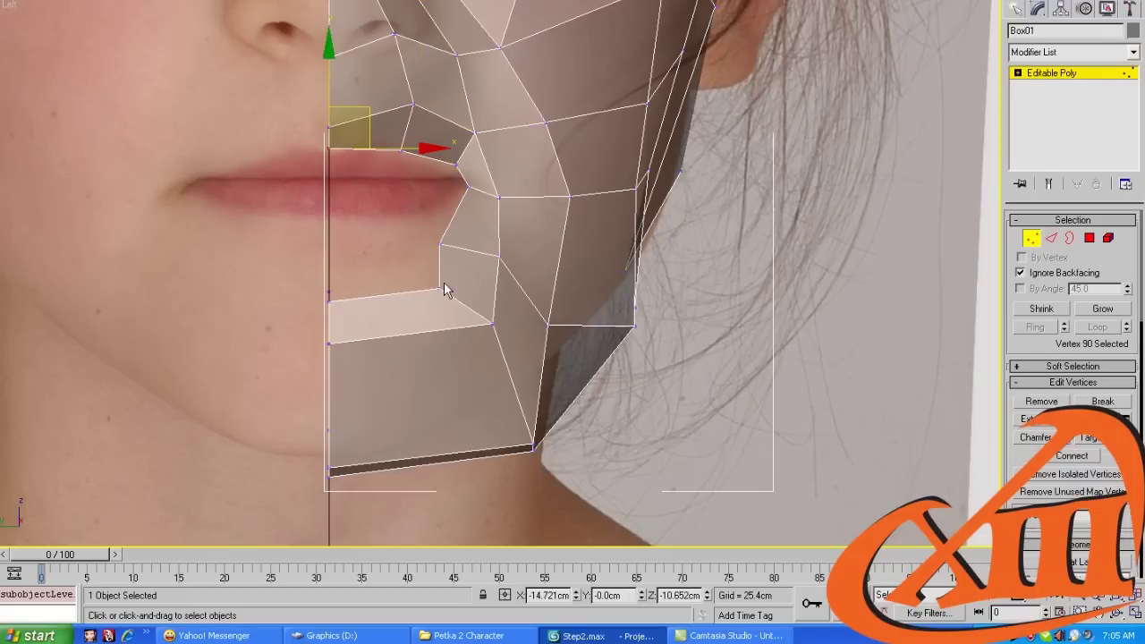
# Raise the mouth opening's lower edge to the bottom of the lower lip and fit the vertex near the mouth corner to the lip outline
pyautogui.press('2')
pyautogui.click(387, 296)
pyautogui.moveTo(387, 295); pyautogui.dragTo(382, 231)
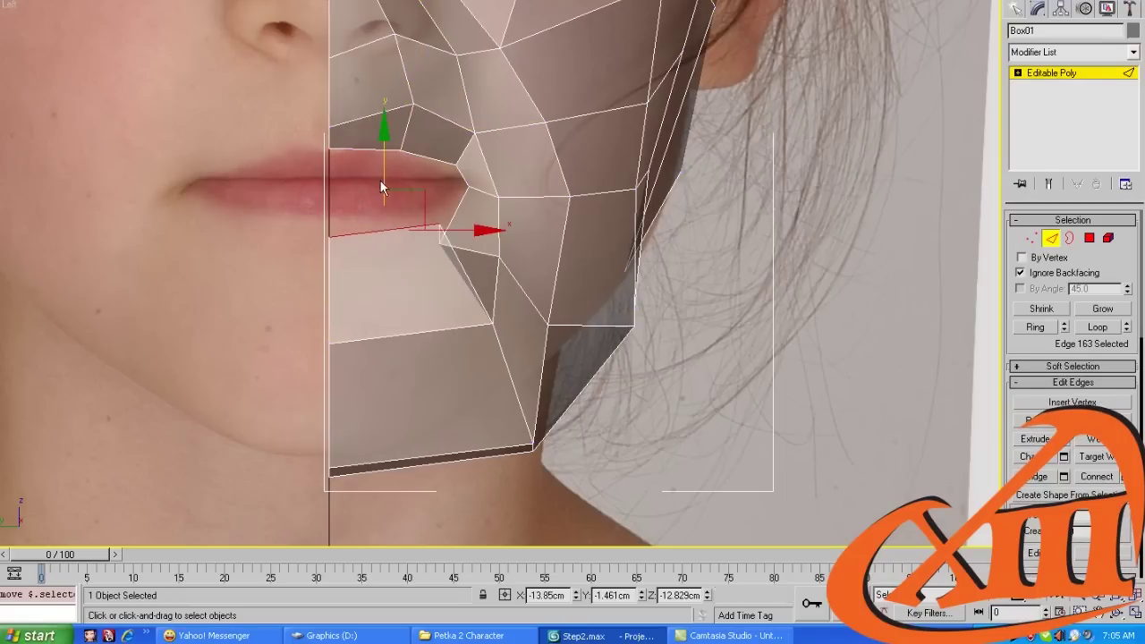
pyautogui.press('1')
pyautogui.click(440, 230)
pyautogui.moveTo(476, 186); pyautogui.dragTo(494, 174)
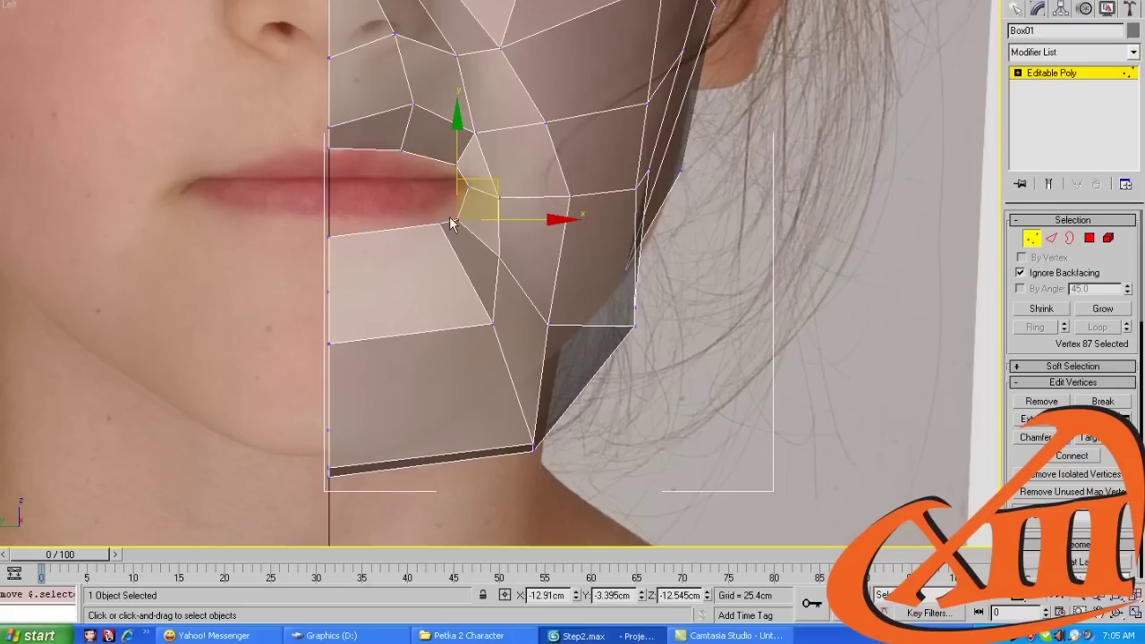
pyautogui.moveTo(456, 217); pyautogui.dragTo(458, 207)
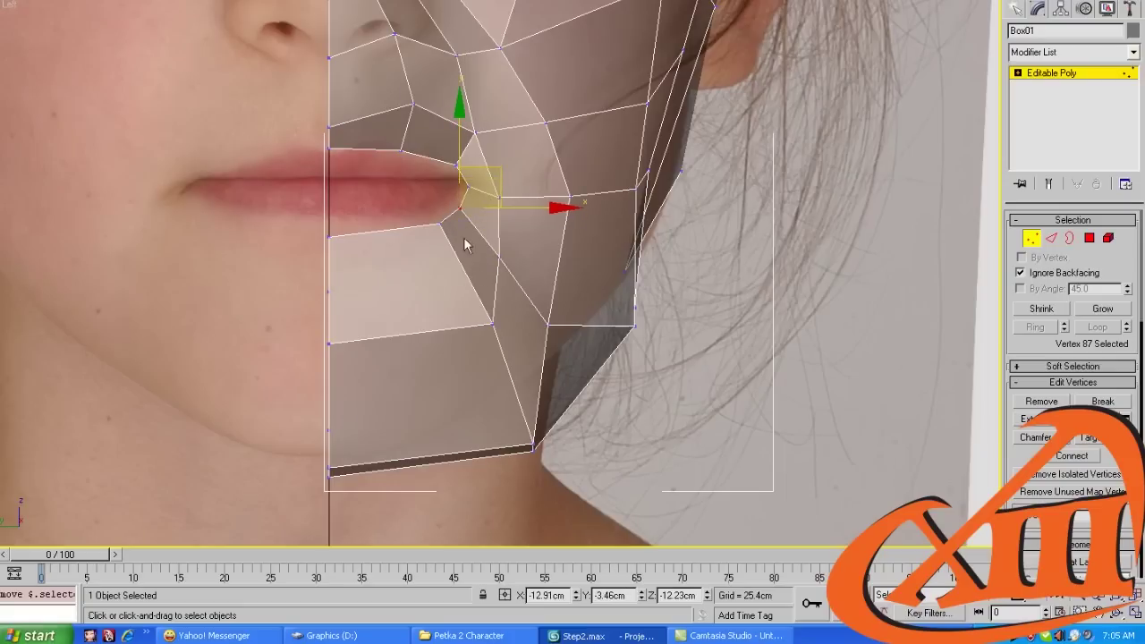
# Move the chin vertex below the mouth corner and the outer lower-lip vertex inward toward the midline
pyautogui.click(491, 327)
pyautogui.moveTo(491, 328); pyautogui.dragTo(447, 330)
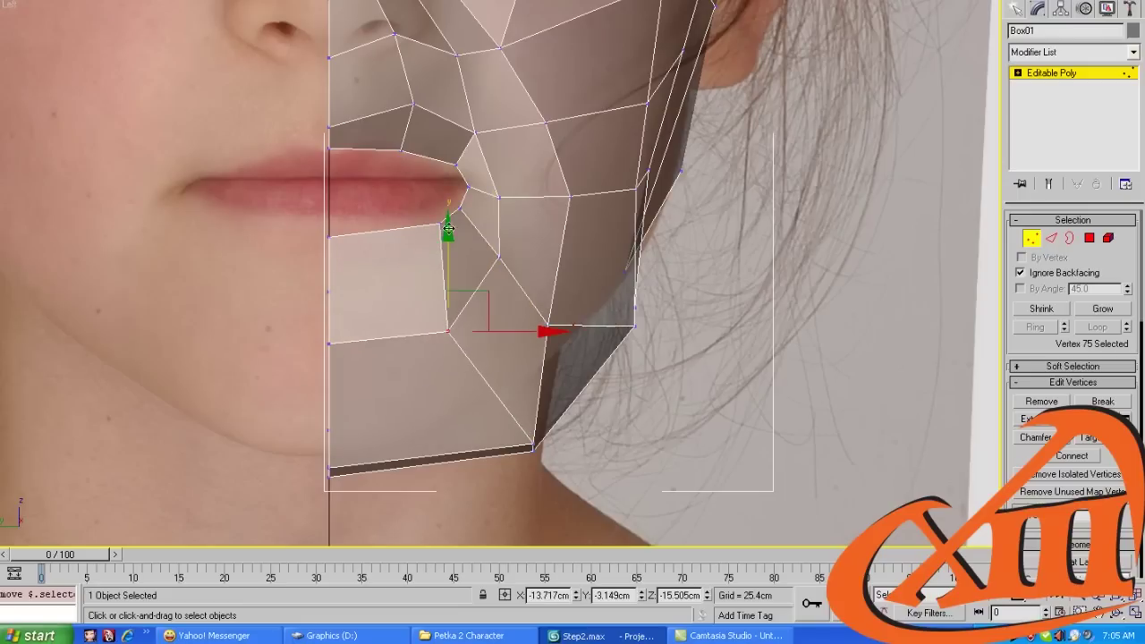
pyautogui.click(437, 221)
pyautogui.moveTo(437, 222); pyautogui.dragTo(416, 223)
# Move the chin's outer corner vertices and the jaw vertices behind them inward onto the photo's jawline
pyautogui.moveTo(561, 462); pyautogui.dragTo(554, 391, button='middle')
pyautogui.moveTo(504, 401); pyautogui.dragTo(524, 329)
pyautogui.moveTo(523, 329); pyautogui.dragTo(510, 409, button='middle')
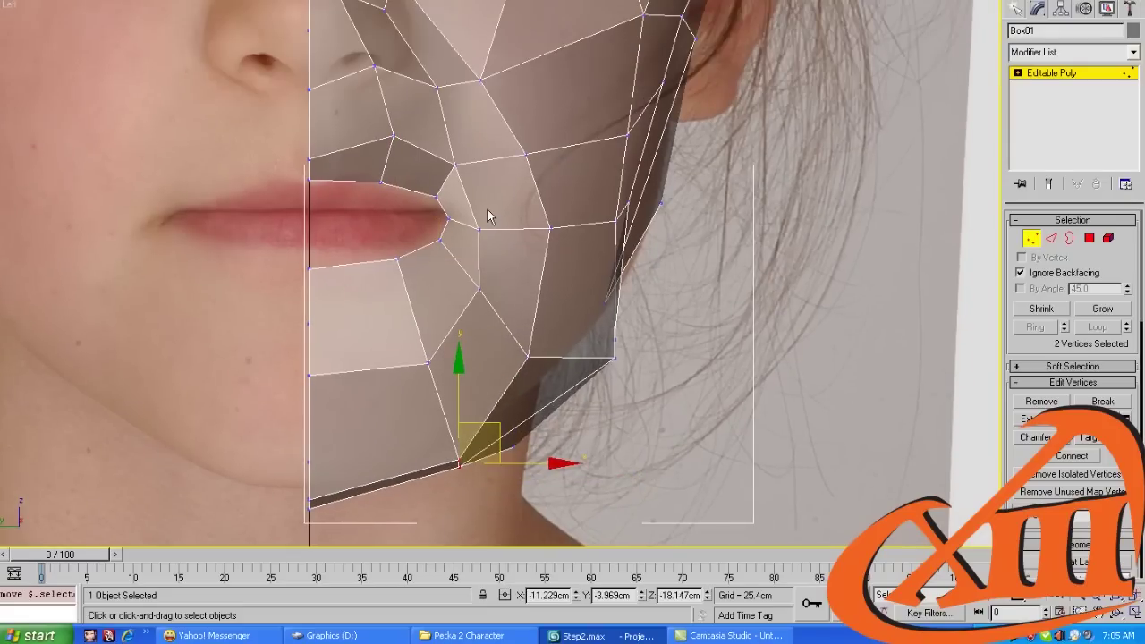
pyautogui.moveTo(587, 347); pyautogui.dragTo(519, 433, button='middle')
pyautogui.click(544, 427)
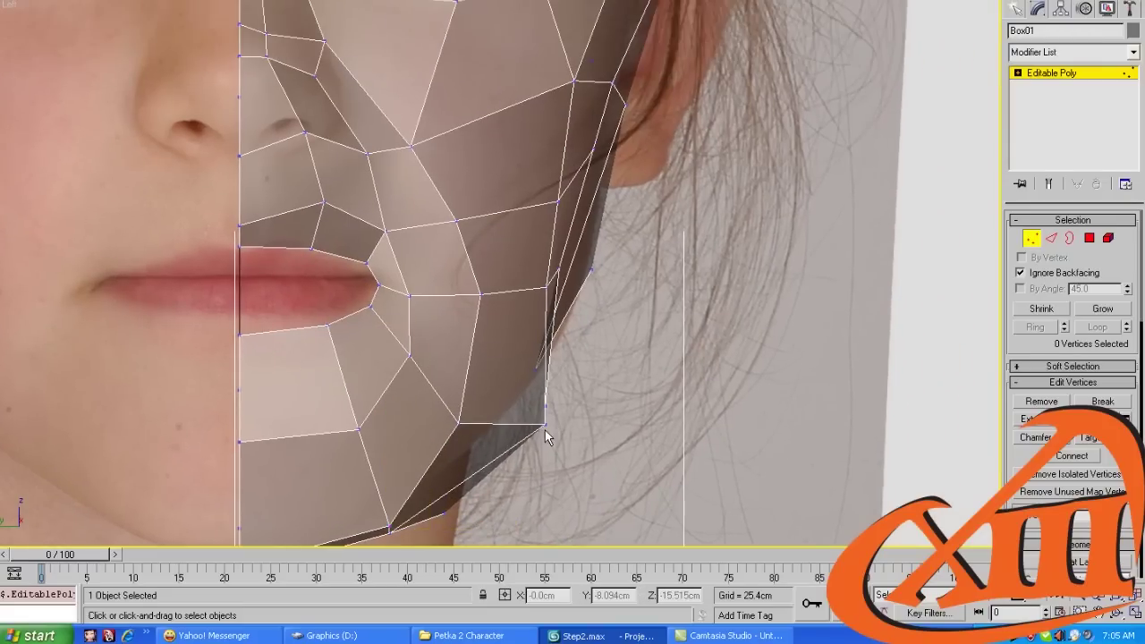
pyautogui.moveTo(580, 385); pyautogui.dragTo(578, 364)
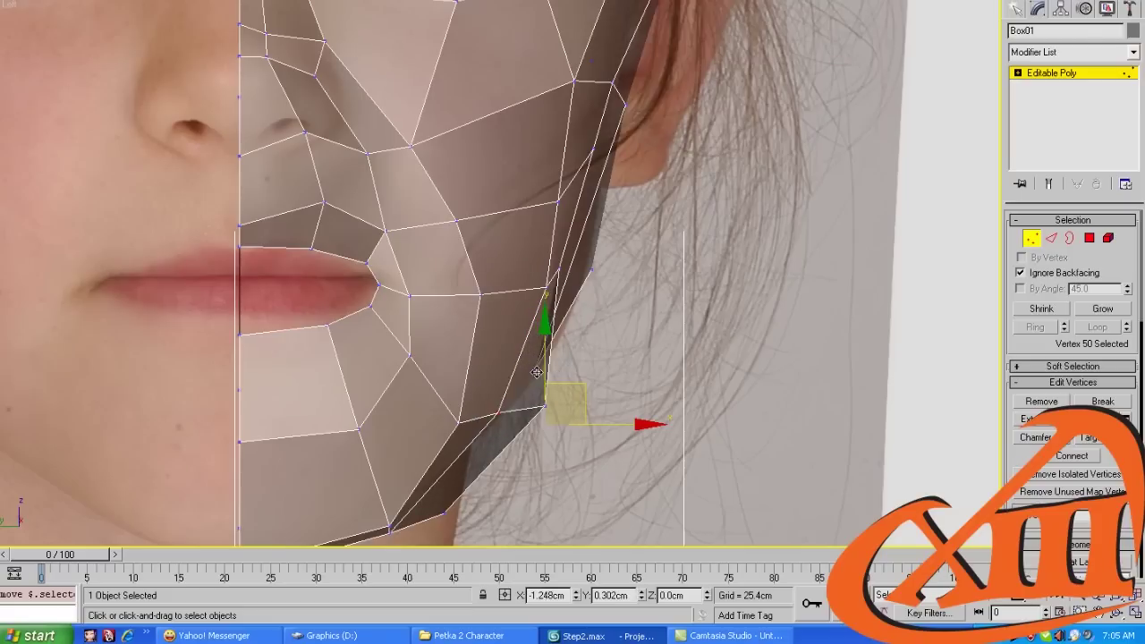
pyautogui.click(562, 439)
pyautogui.moveTo(543, 401); pyautogui.dragTo(510, 439)
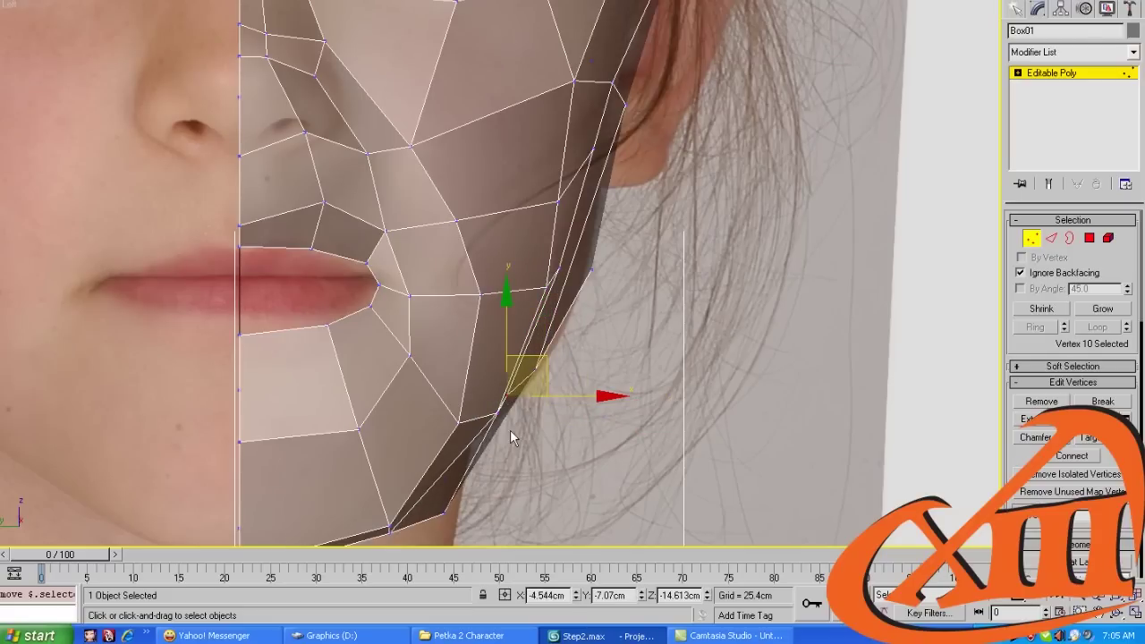
pyautogui.moveTo(447, 514); pyautogui.dragTo(461, 470)
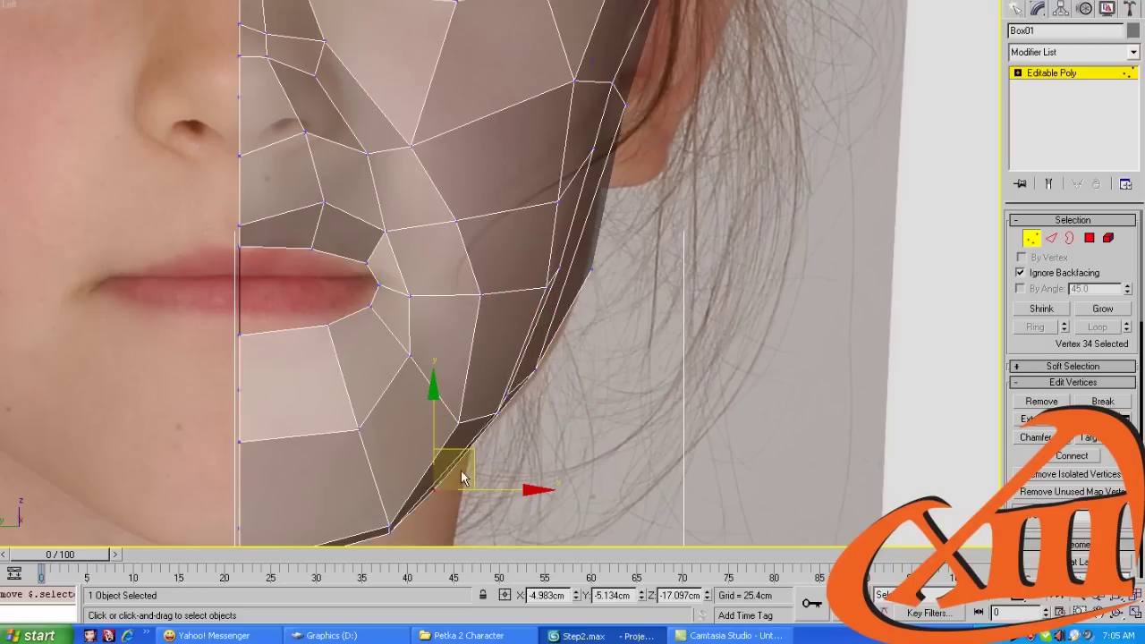
# Save the scene as a new file named Step3
pyautogui.scroll(-3, 461, 429)
pyautogui.moveTo(462, 429); pyautogui.dragTo(453, 475, button='middle')
pyautogui.scroll(3, 458, 330)
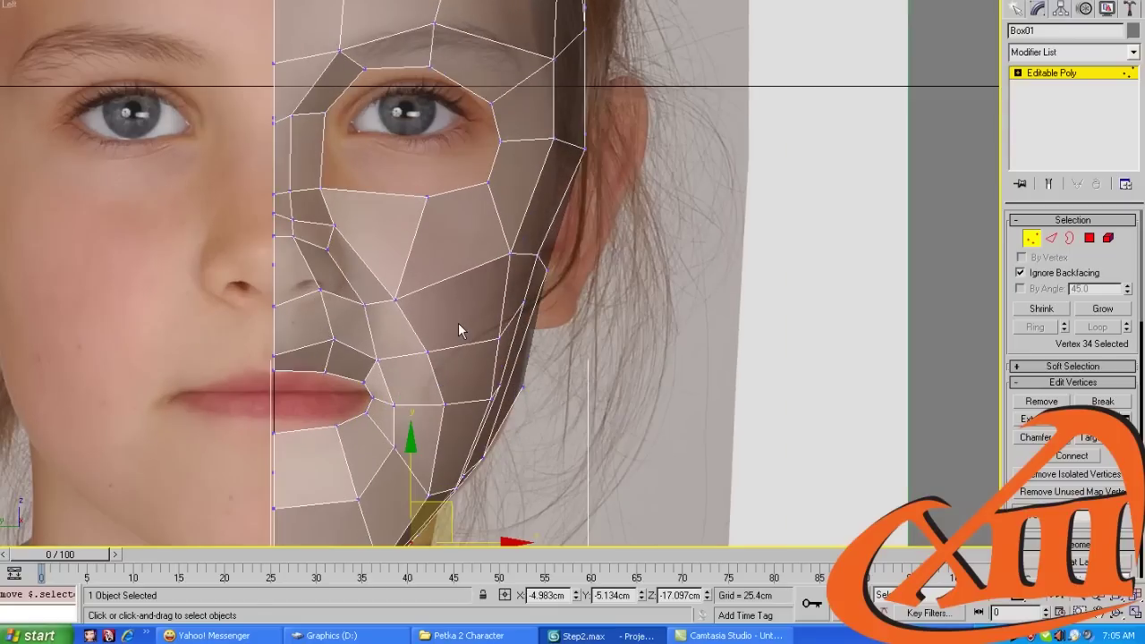
pyautogui.keyDown('alt'); pyautogui.moveTo(458, 327); pyautogui.dragTo(447, 254, button='middle'); pyautogui.keyUp('alt')
pyautogui.scroll(-2, 448, 254)
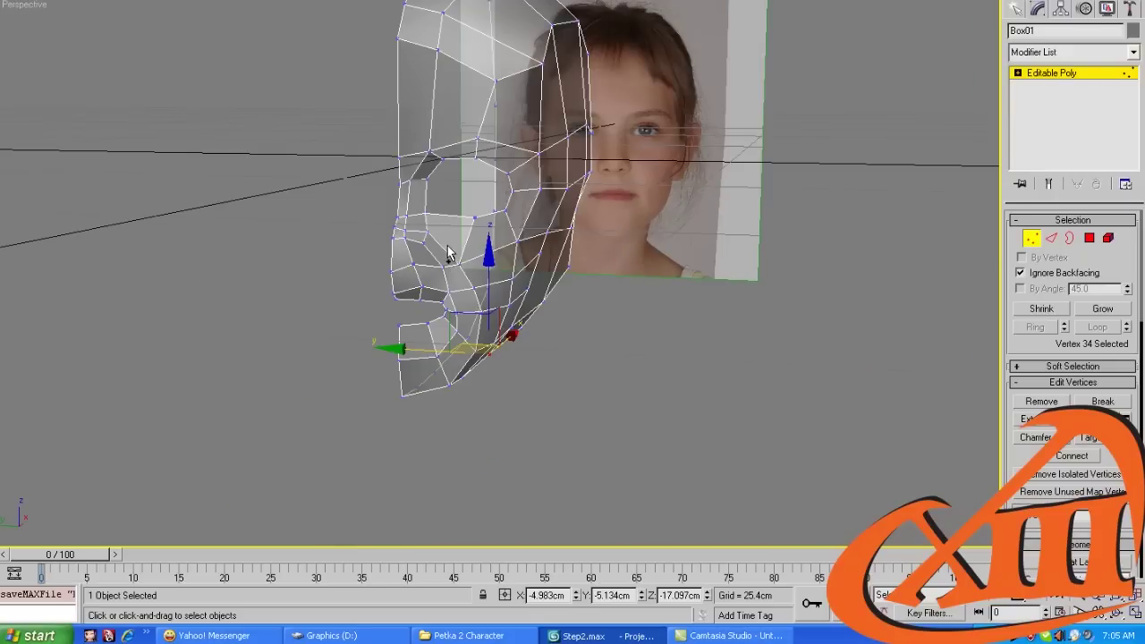
pyautogui.hotkey('alt', 'f')
pyautogui.click(44, 66)
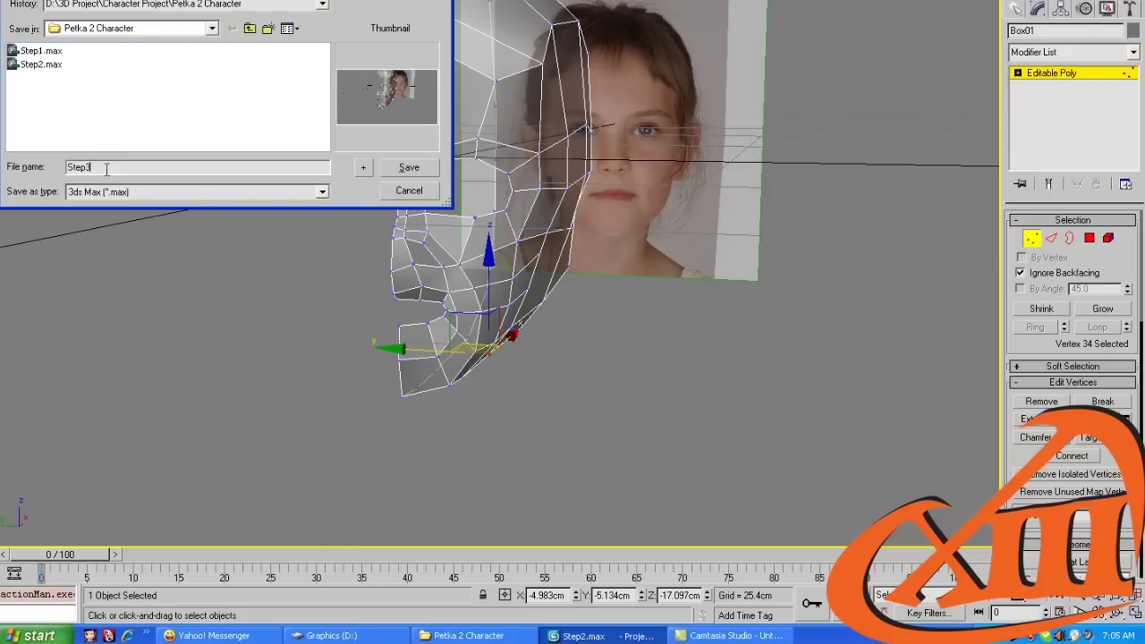
pyautogui.press('Return')
# Move the upper temple vertex up and toward the midline, and nudge the neighbouring forehead vertex about 0.2 cm sideways
pyautogui.keyDown('alt'); pyautogui.moveTo(327, 212); pyautogui.dragTo(511, 115, button='middle'); pyautogui.keyUp('alt')
pyautogui.click(547, 141)
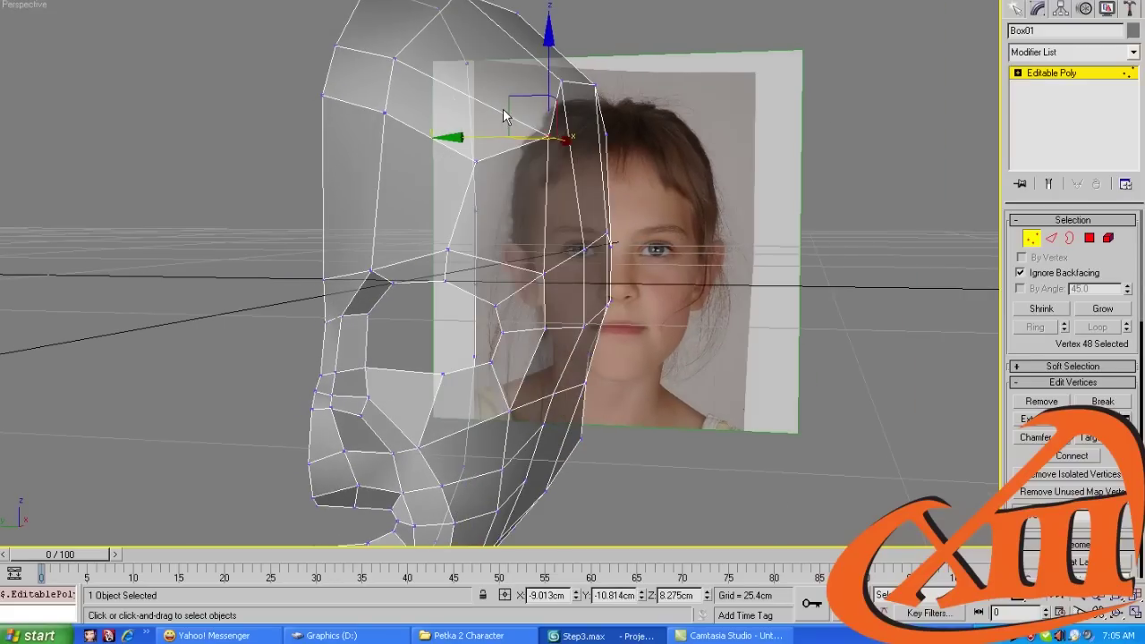
pyautogui.click(475, 159)
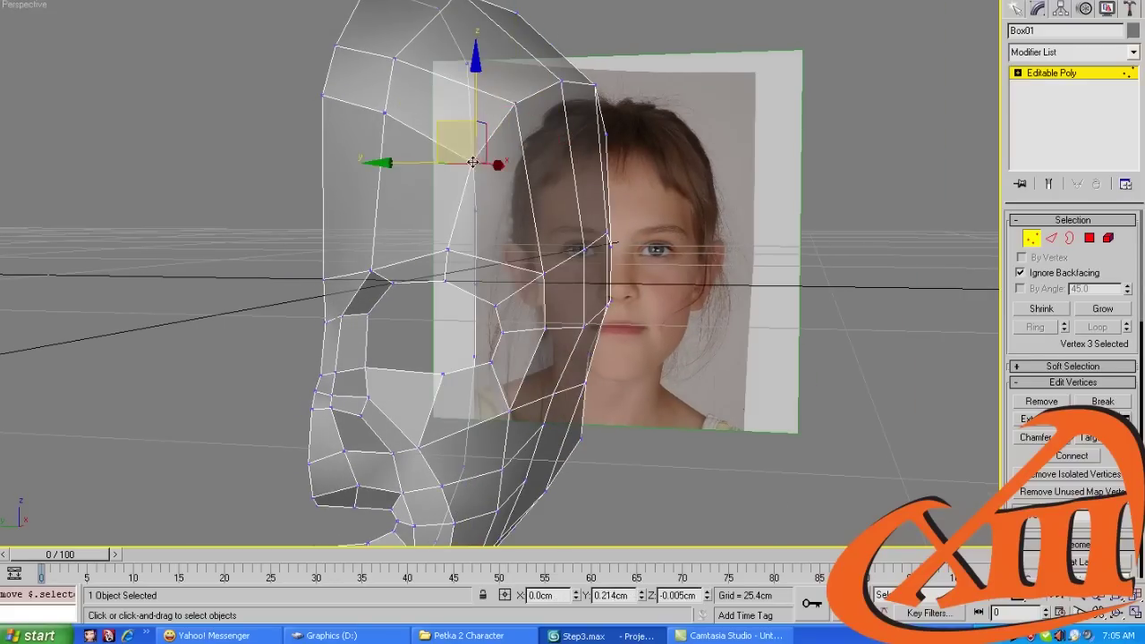
pyautogui.moveTo(466, 148); pyautogui.dragTo(447, 162, button='middle')
# Connect the four vertical forehead edges above the brow with 1 segment
pyautogui.press('2')
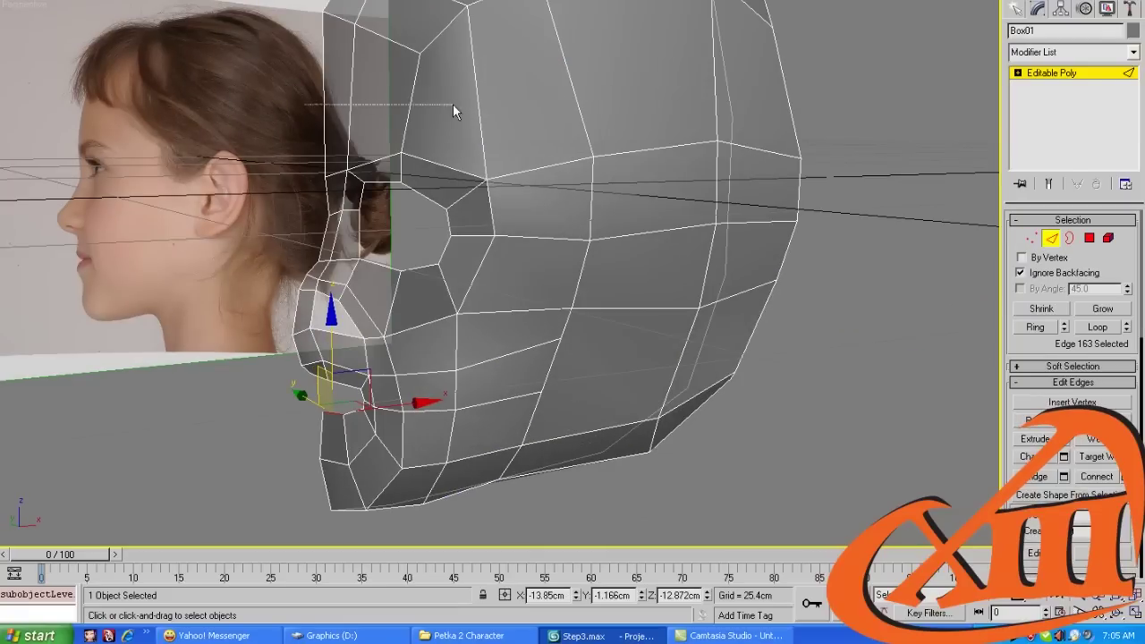
pyautogui.moveTo(452, 106); pyautogui.dragTo(455, 113)
pyautogui.keyDown('alt'); pyautogui.moveTo(455, 112); pyautogui.dragTo(482, 112, button='middle'); pyautogui.keyUp('alt')
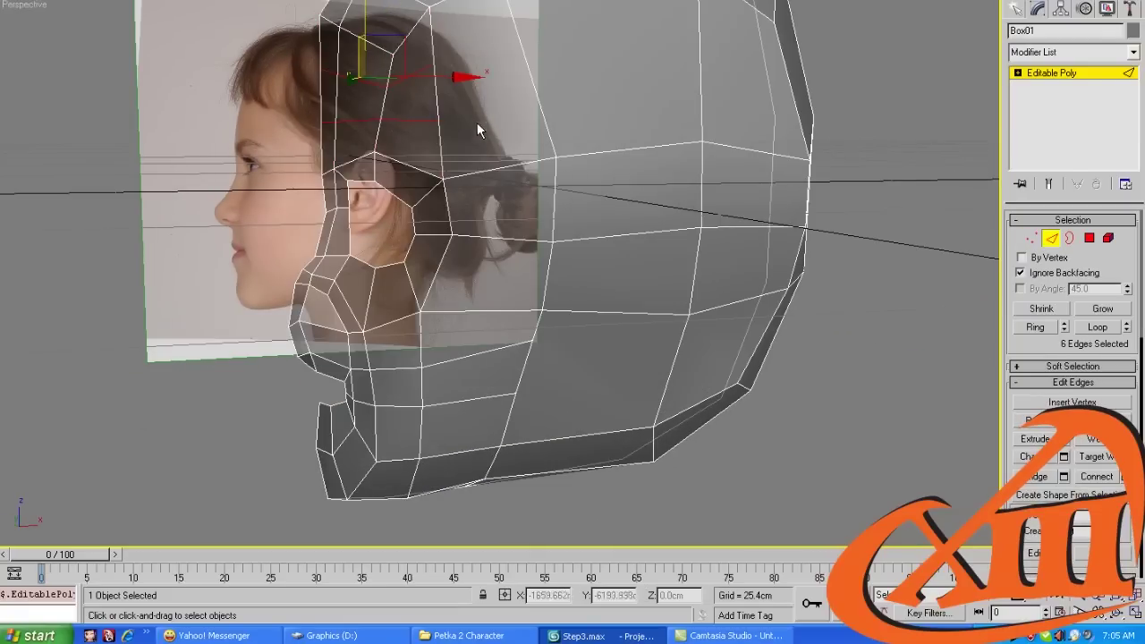
pyautogui.keyDown('alt'); pyautogui.click(477, 123); pyautogui.keyUp('alt')
pyautogui.rightClick(470, 138)
pyautogui.click(277, 197)
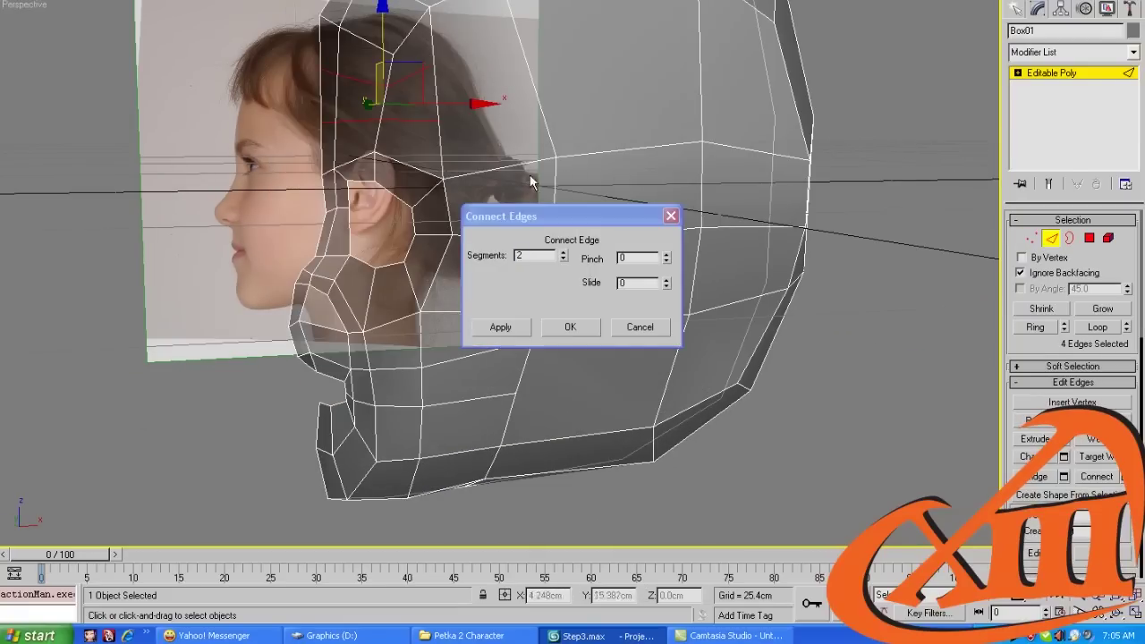
pyautogui.click(564, 260)
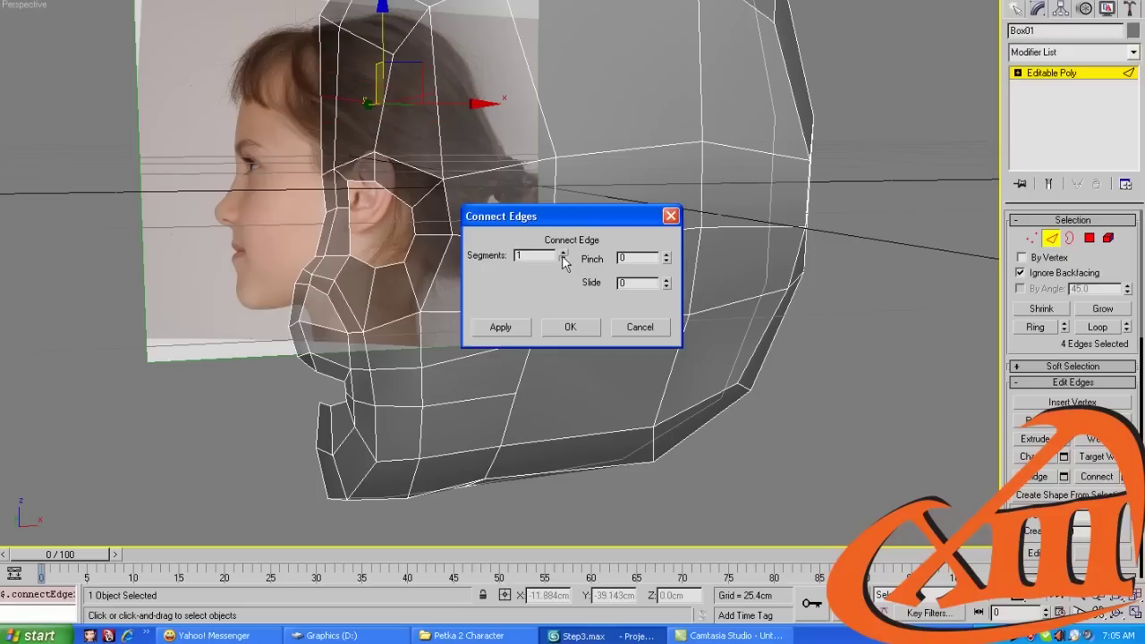
pyautogui.click(570, 327)
# Merge the outer end vertex of the new forehead line with the temple vertex behind it into one vertex
pyautogui.press('1')
pyautogui.keyDown('alt'); pyautogui.moveTo(537, 153); pyautogui.dragTo(522, 112, button='middle'); pyautogui.keyUp('alt')
pyautogui.click(543, 159)
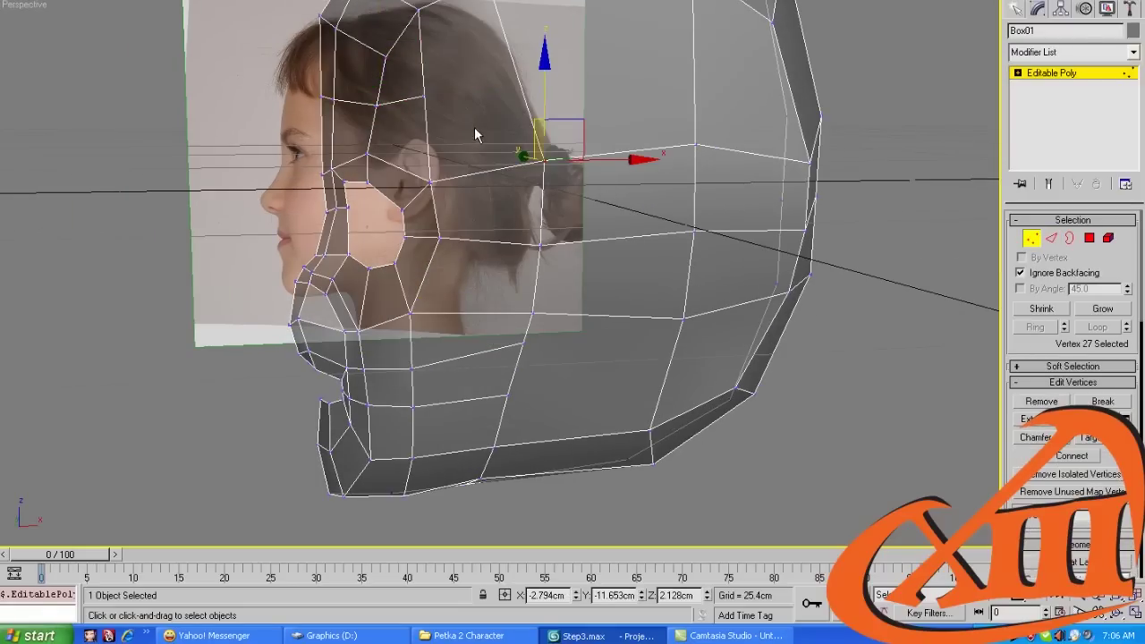
pyautogui.keyDown('ctrl'); pyautogui.click(426, 93); pyautogui.keyUp('ctrl')
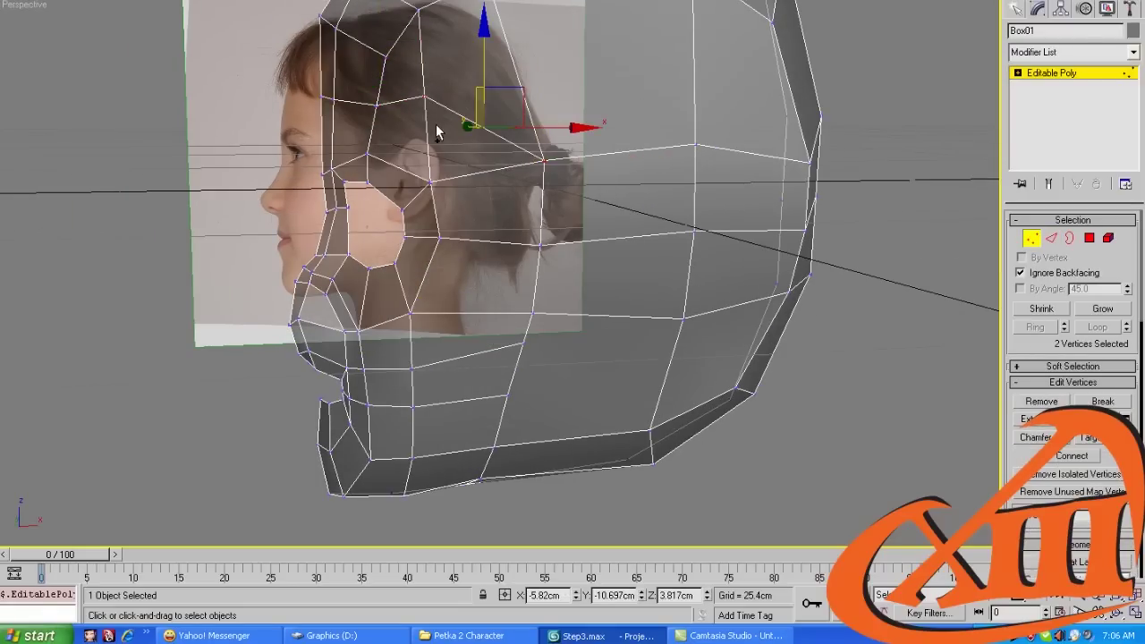
pyautogui.hotkey('ctrl', 'z')
pyautogui.keyDown('alt'); pyautogui.moveTo(438, 135); pyautogui.dragTo(493, 166, button='middle'); pyautogui.keyUp('alt')
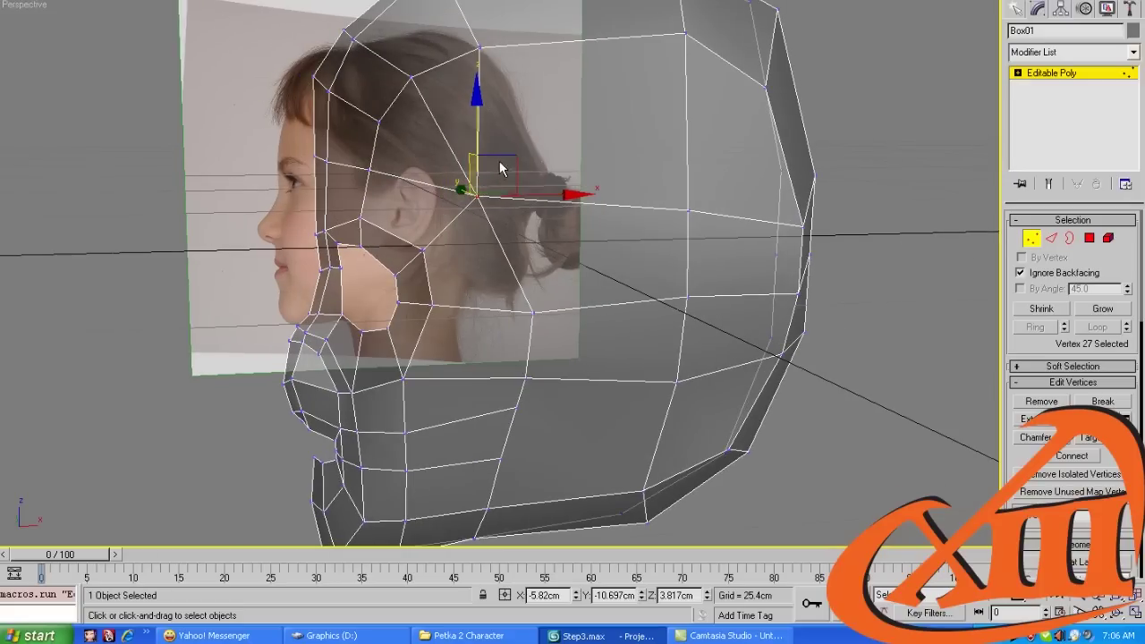
# Move the two vertical side edges behind the cheek, at jaw height, forward toward the face
pyautogui.press('2')
pyautogui.click(496, 345)
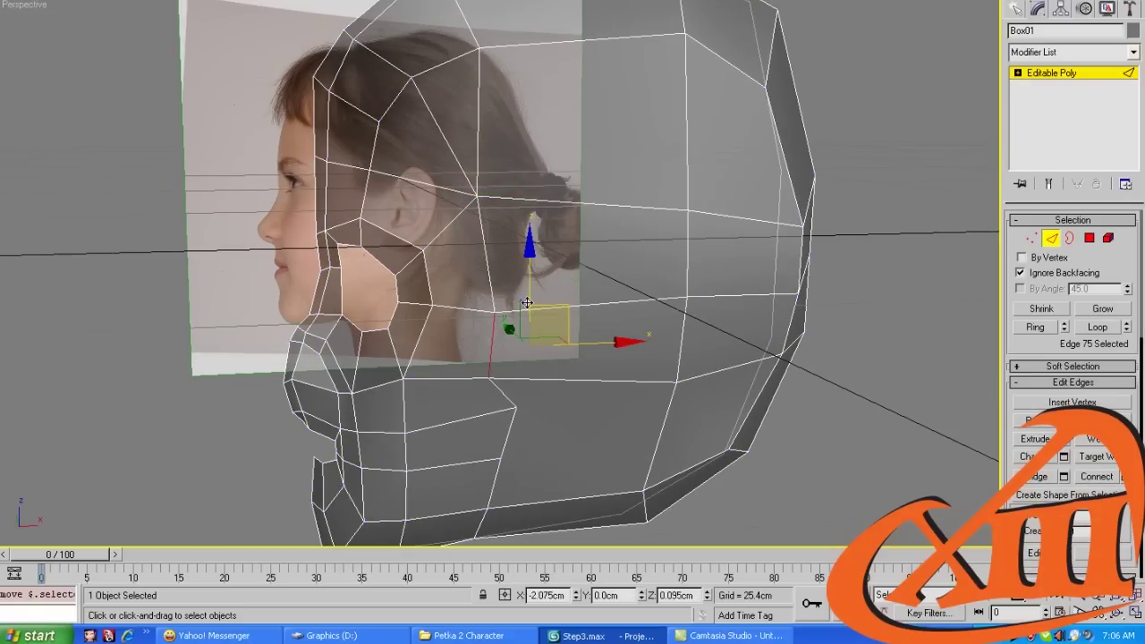
pyautogui.keyDown('alt'); pyautogui.moveTo(535, 354); pyautogui.dragTo(442, 285, button='middle'); pyautogui.keyUp('alt')
pyautogui.click(467, 366)
# Remove the diagonal temple edge and connect the ring of vertical edges around the side and back of the head with 1 segment
pyautogui.click(393, 197)
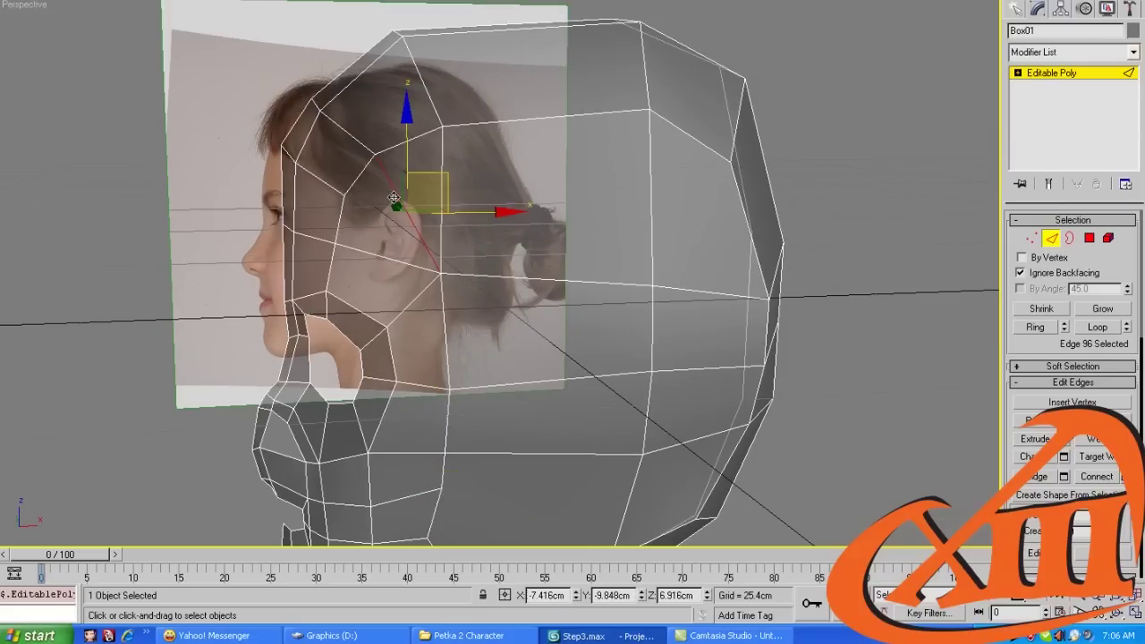
pyautogui.click(453, 186)
pyautogui.doubleClick(440, 190)
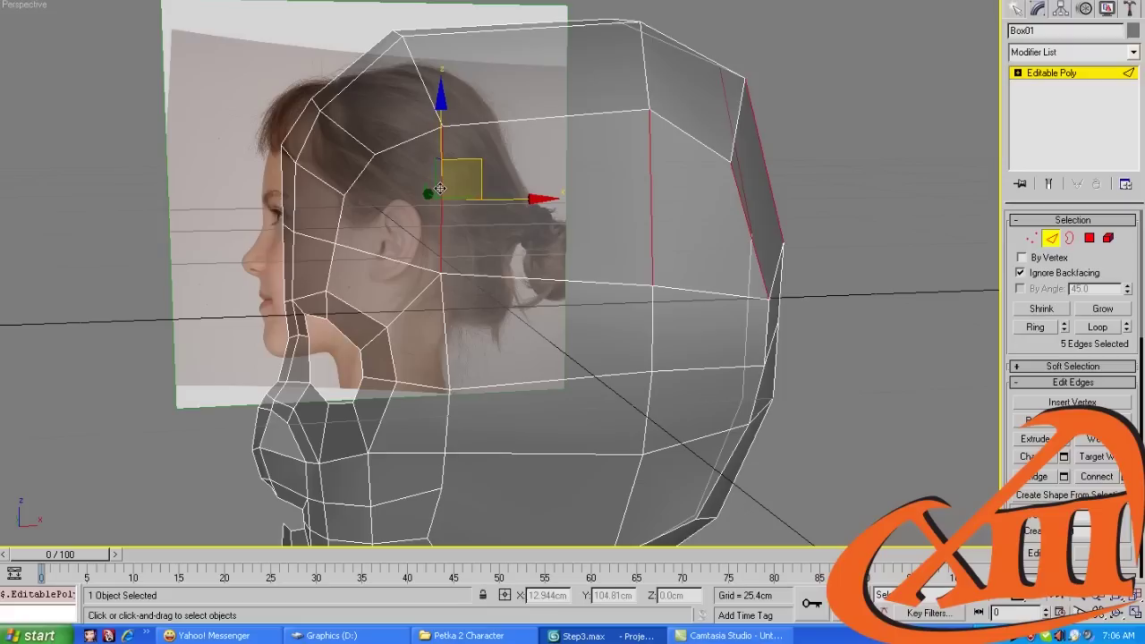
pyautogui.click(437, 203)
pyautogui.press('1')
# Connect the front end vertex of the new side line with the temple vertex in front of it
pyautogui.click(438, 193)
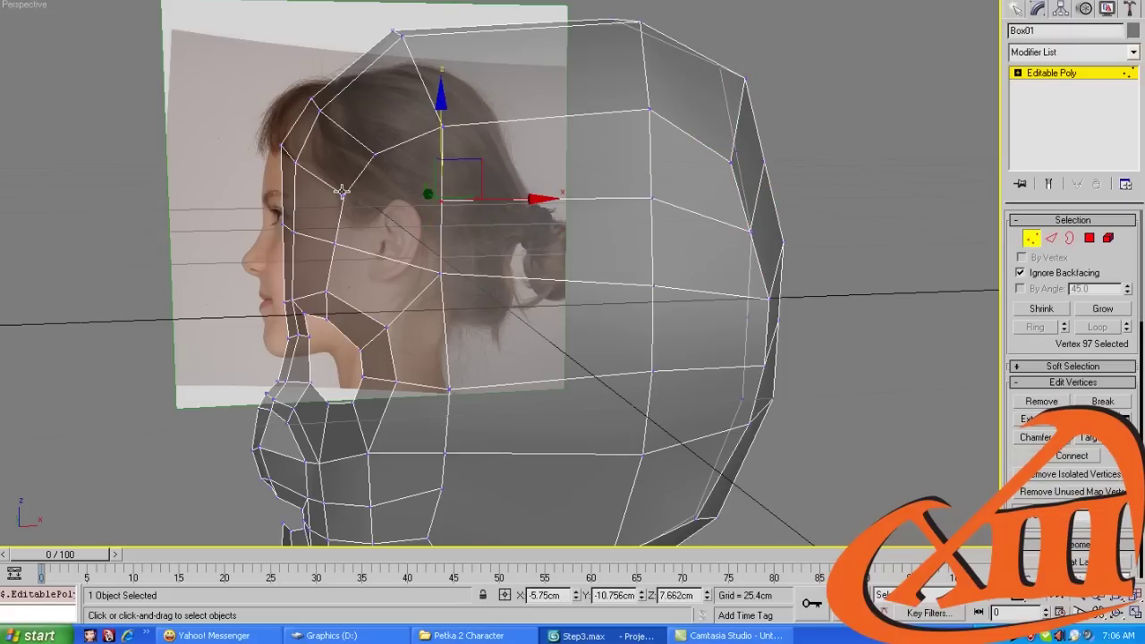
pyautogui.keyDown('ctrl'); pyautogui.click(342, 191); pyautogui.keyUp('ctrl')
pyautogui.keyDown('alt'); pyautogui.moveTo(343, 190); pyautogui.dragTo(503, 205, button='middle'); pyautogui.keyUp('alt')
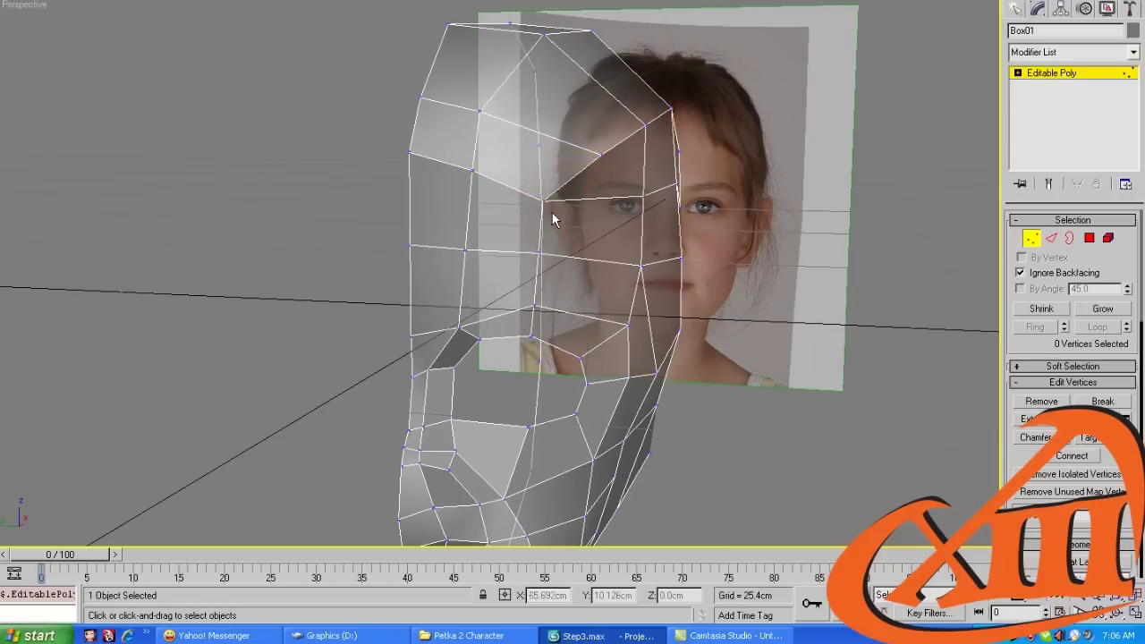
# Move the temple vertex outward, and shift the edge above it up and toward the midline
pyautogui.click(537, 194)
pyautogui.moveTo(536, 195); pyautogui.dragTo(542, 262)
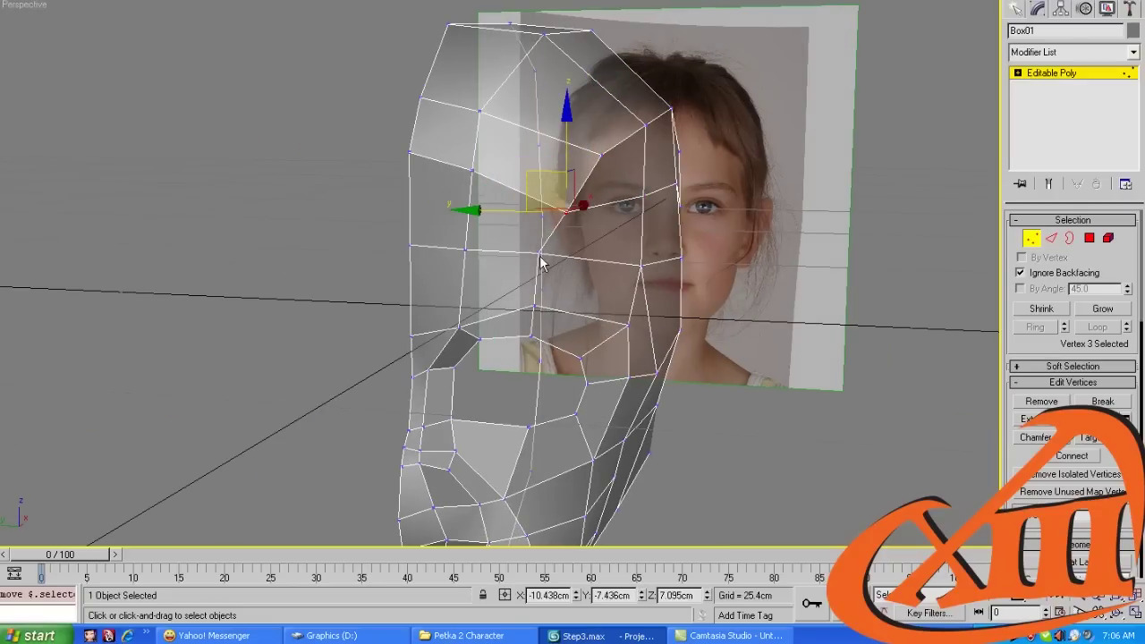
pyautogui.keyDown('alt'); pyautogui.moveTo(629, 296); pyautogui.dragTo(644, 195, button='middle'); pyautogui.keyUp('alt')
pyautogui.press('2')
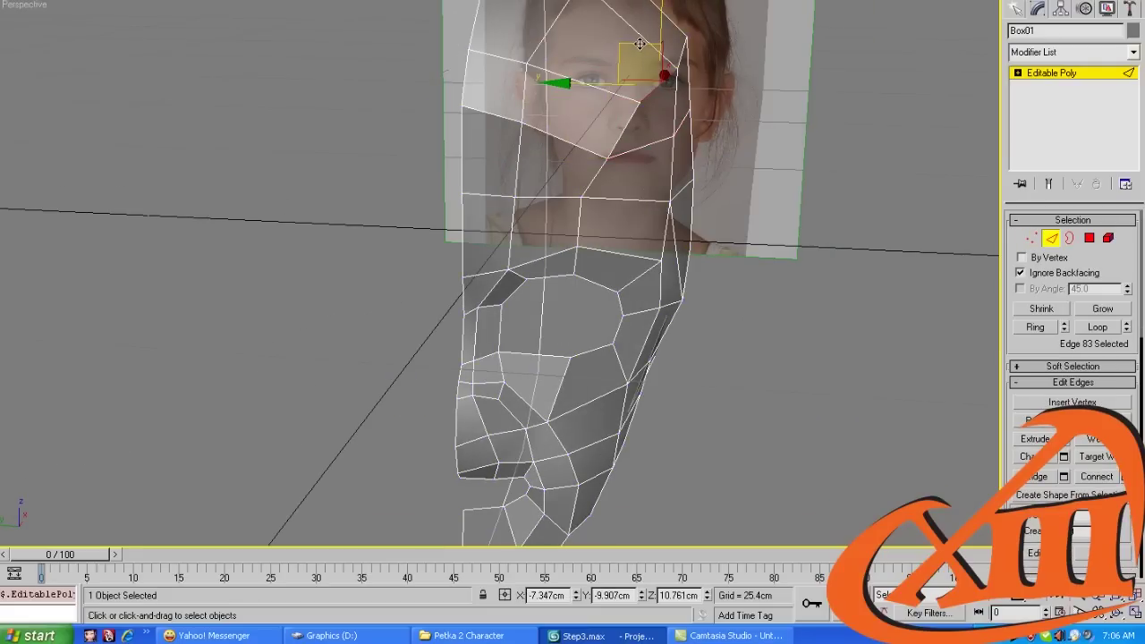
pyautogui.moveTo(639, 44); pyautogui.dragTo(601, 31)
pyautogui.press('1')
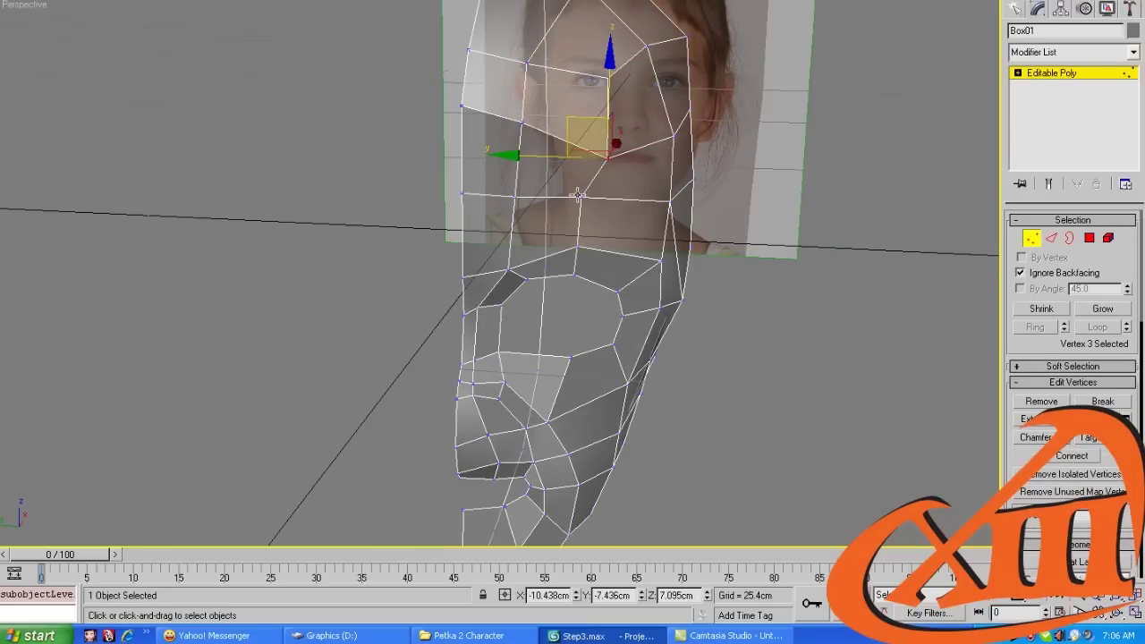
# Try to connect the upper temple vertex diagonally to the side vertex behind it, and remove and recut the edge below
pyautogui.click(578, 195)
pyautogui.keyDown('alt'); pyautogui.moveTo(578, 195); pyautogui.dragTo(509, 134, button='middle'); pyautogui.keyUp('alt')
pyautogui.click(453, 73)
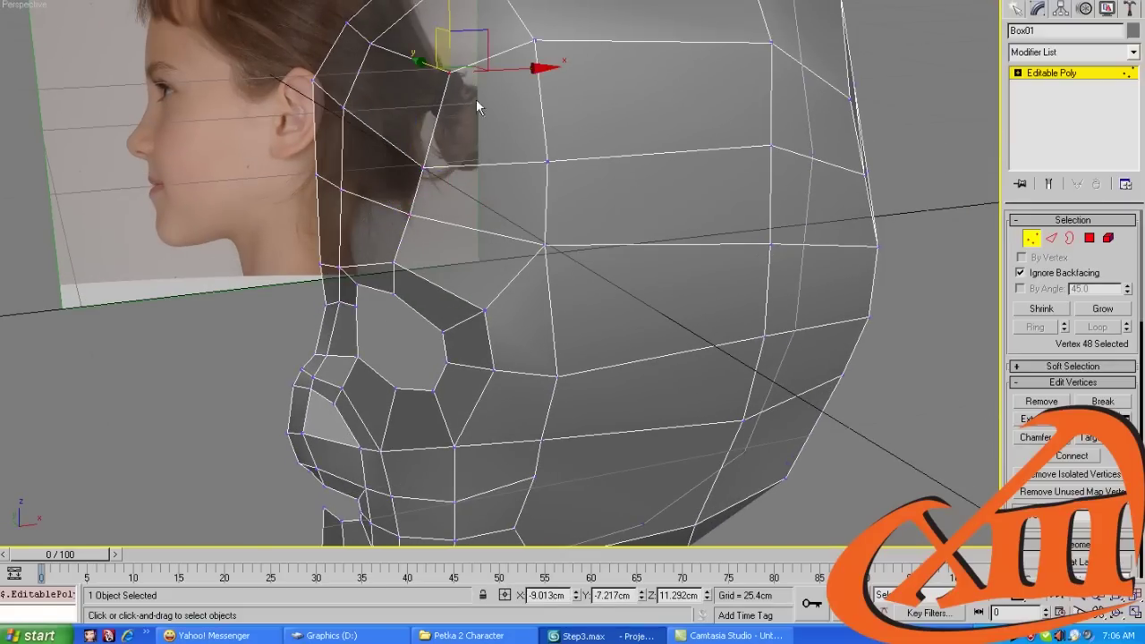
pyautogui.keyDown('ctrl'); pyautogui.click(547, 164); pyautogui.keyUp('ctrl')
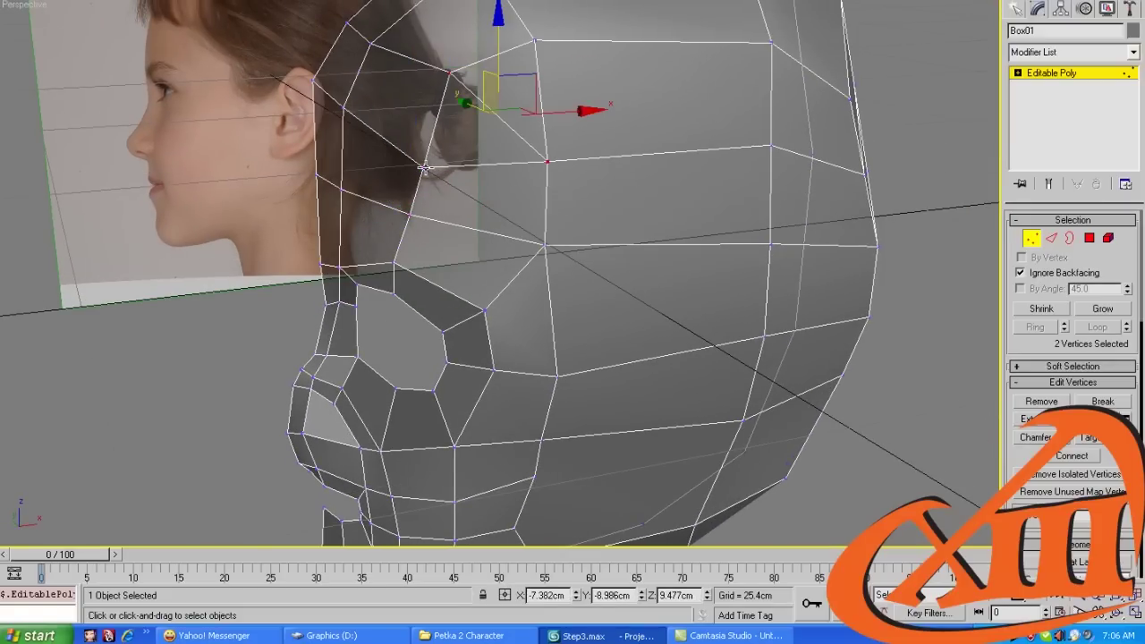
pyautogui.press('2')
pyautogui.click(506, 168)
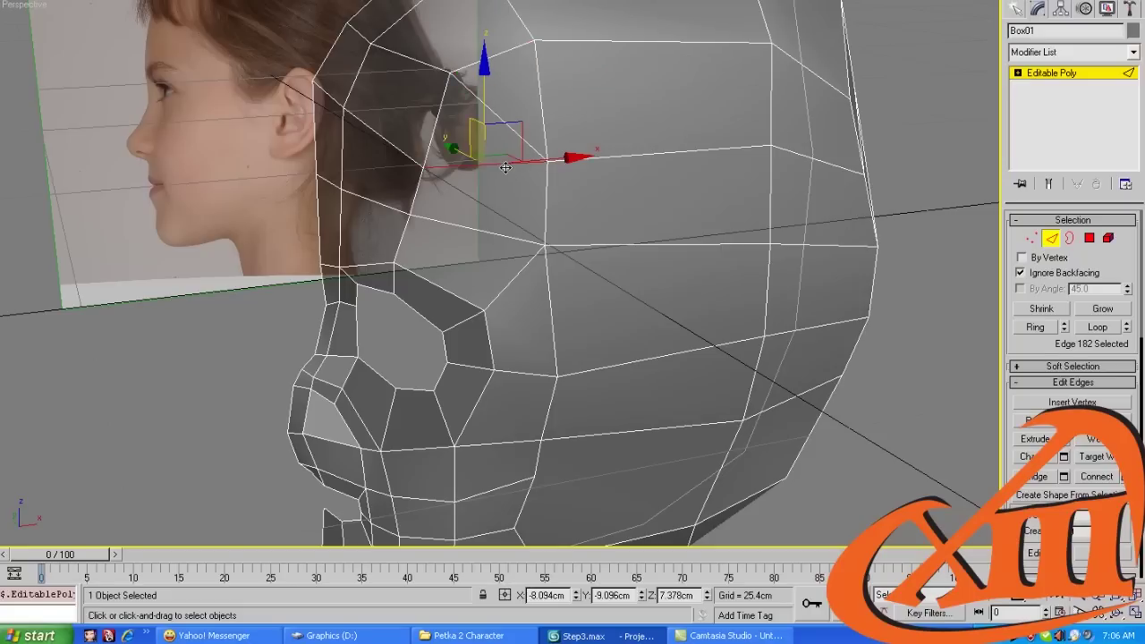
pyautogui.click(513, 191)
pyautogui.press('1')
pyautogui.click(426, 163)
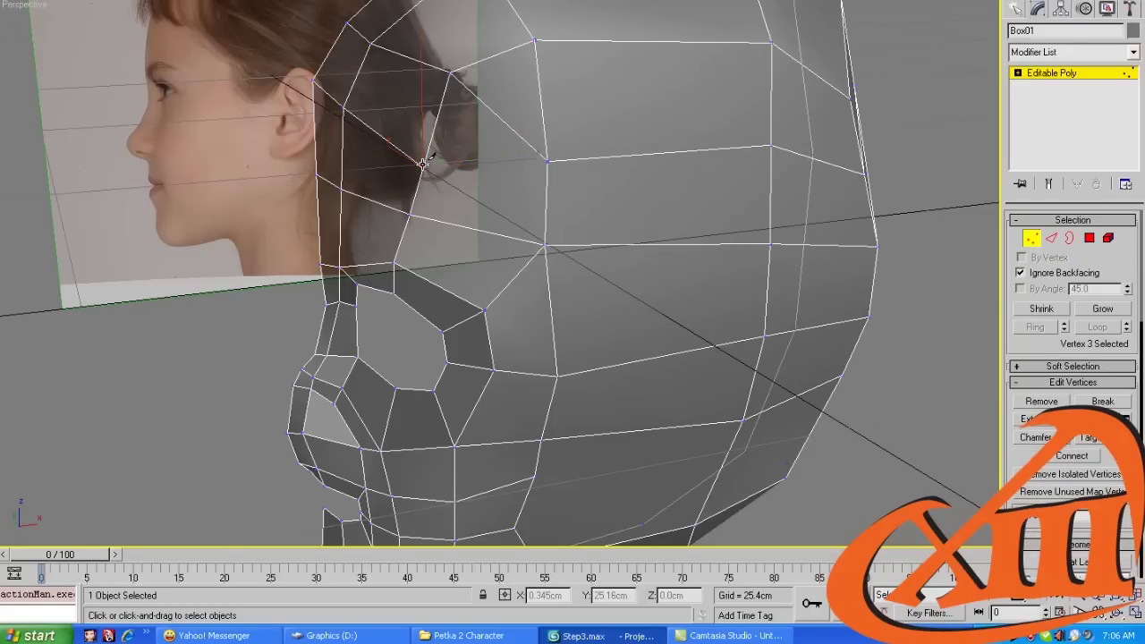
pyautogui.click(423, 164)
pyautogui.click(547, 161)
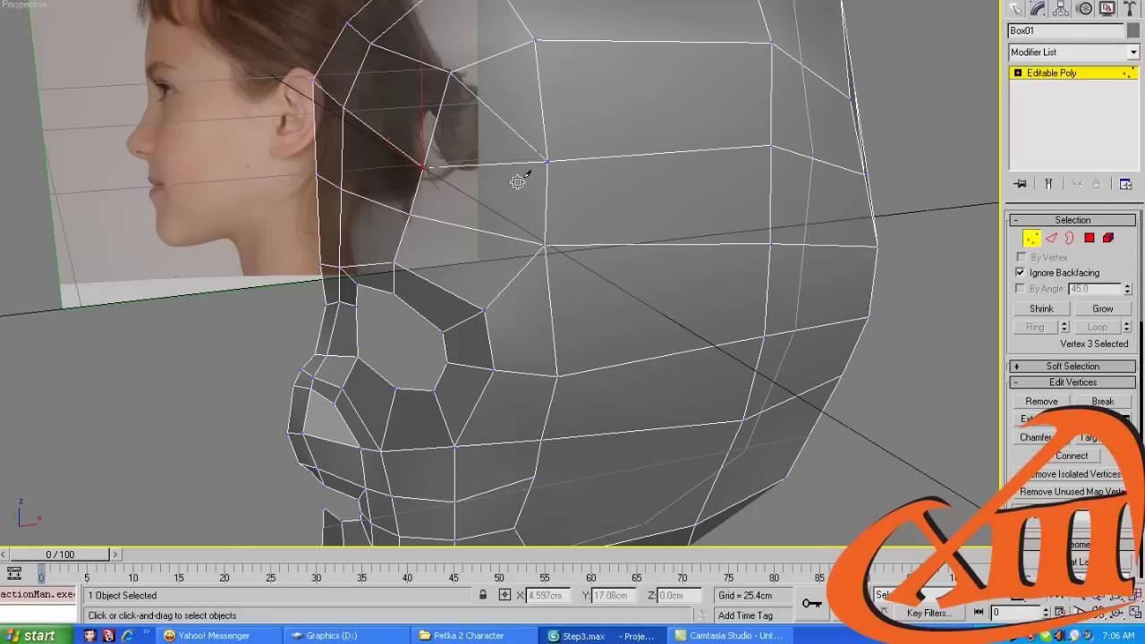
pyautogui.rightClick(517, 181)
pyautogui.press('w')
pyautogui.keyDown('alt'); pyautogui.moveTo(511, 180); pyautogui.dragTo(590, 177, button='middle'); pyautogui.keyUp('alt')
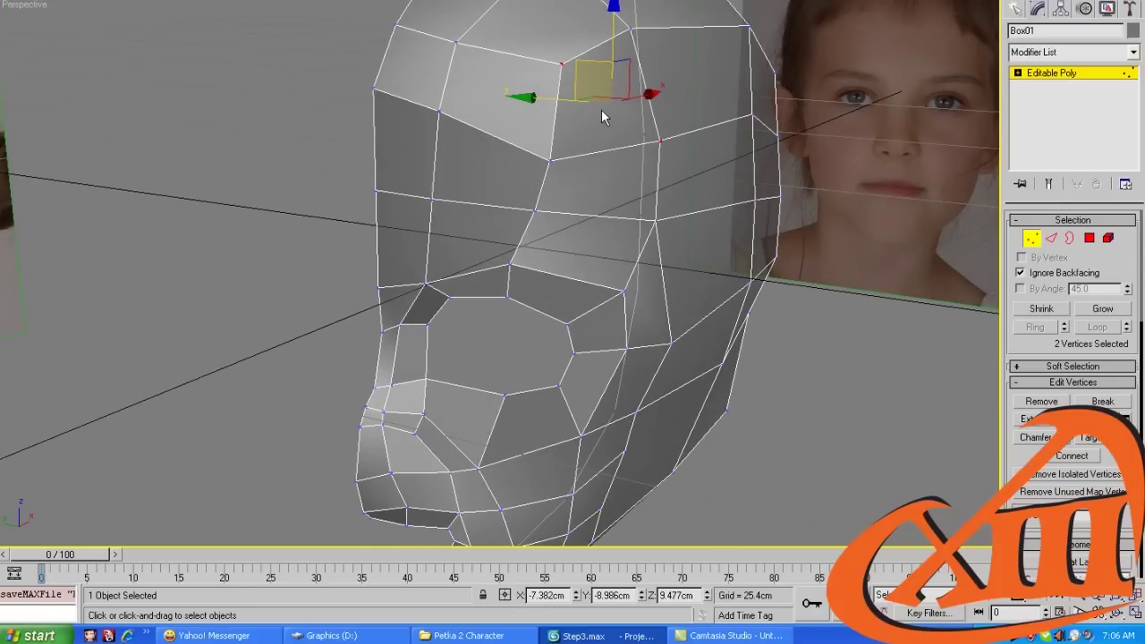
pyautogui.keyDown('alt'); pyautogui.moveTo(633, 163); pyautogui.dragTo(570, 154, button='middle'); pyautogui.keyUp('alt')
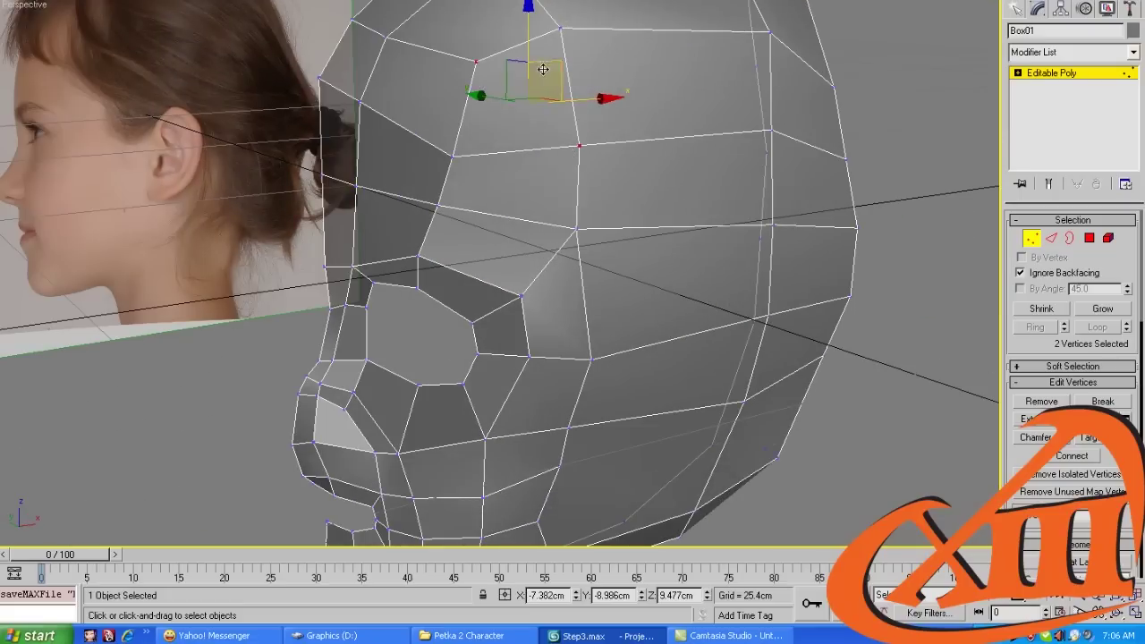
pyautogui.keyDown('alt'); pyautogui.moveTo(544, 69); pyautogui.dragTo(544, 175, button='middle'); pyautogui.keyUp('alt')
pyautogui.press('q')
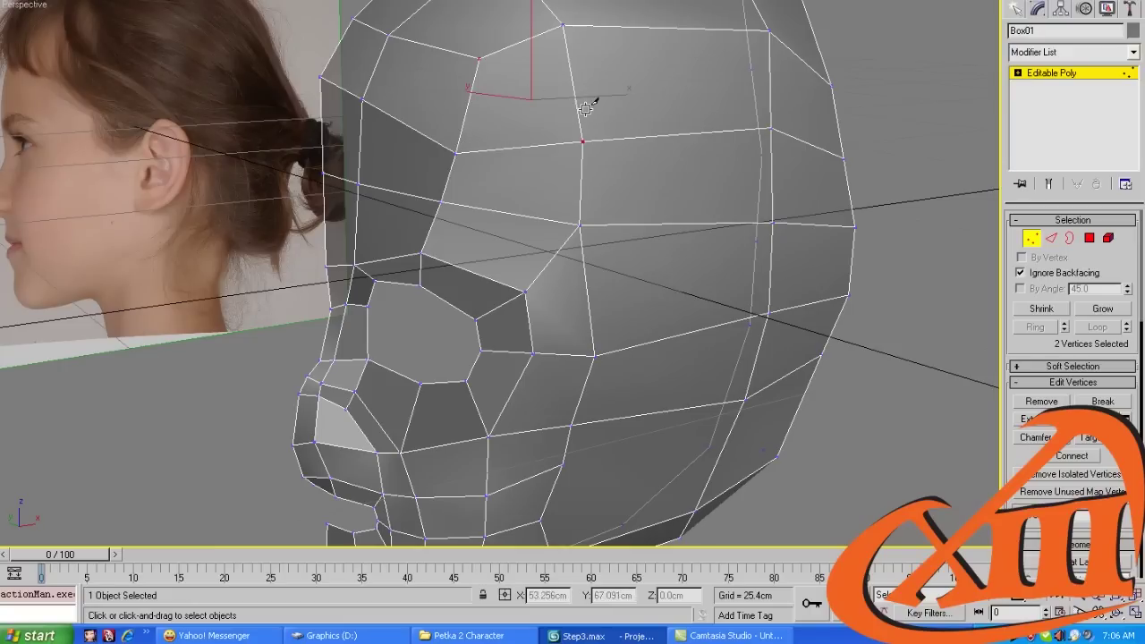
pyautogui.press('w')
pyautogui.keyDown('alt'); pyautogui.moveTo(582, 171); pyautogui.dragTo(624, 143, button='middle'); pyautogui.keyUp('alt')
# Raise the temple vertex slightly to smooth the side of the forehead
pyautogui.click(634, 77)
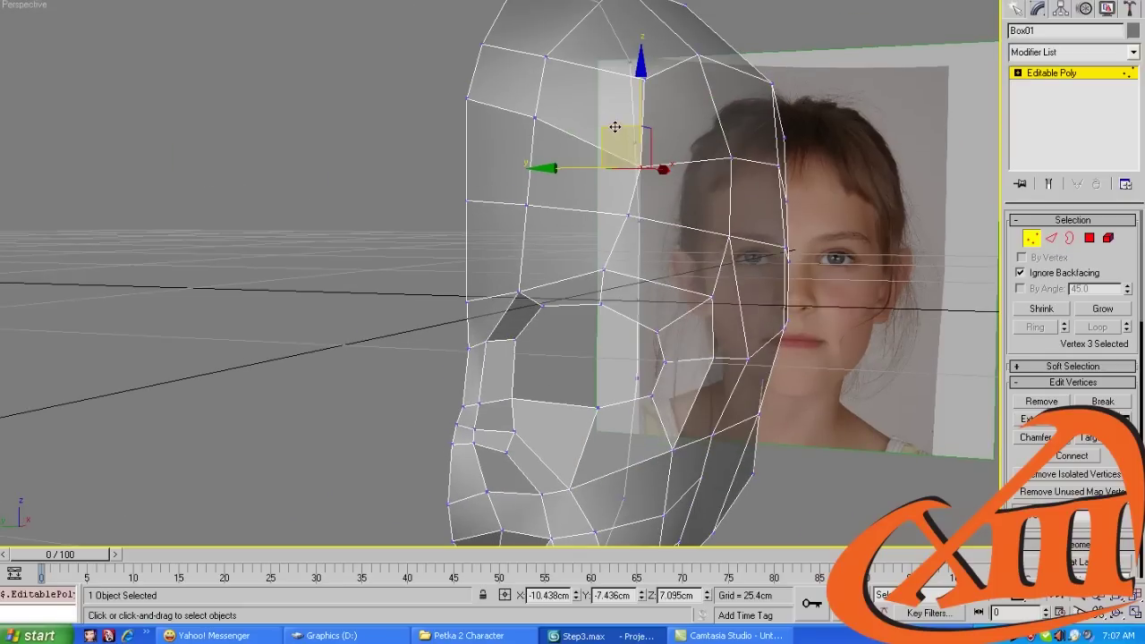
pyautogui.moveTo(614, 127); pyautogui.dragTo(615, 100)
pyautogui.keyDown('alt'); pyautogui.moveTo(615, 100); pyautogui.dragTo(388, 302, button='middle'); pyautogui.keyUp('alt')
# Extrude the eye opening's border inward, scaling it down to form a narrow ring of faces around the eye
pyautogui.press('3')
pyautogui.click(540, 181)
pyautogui.press('l')
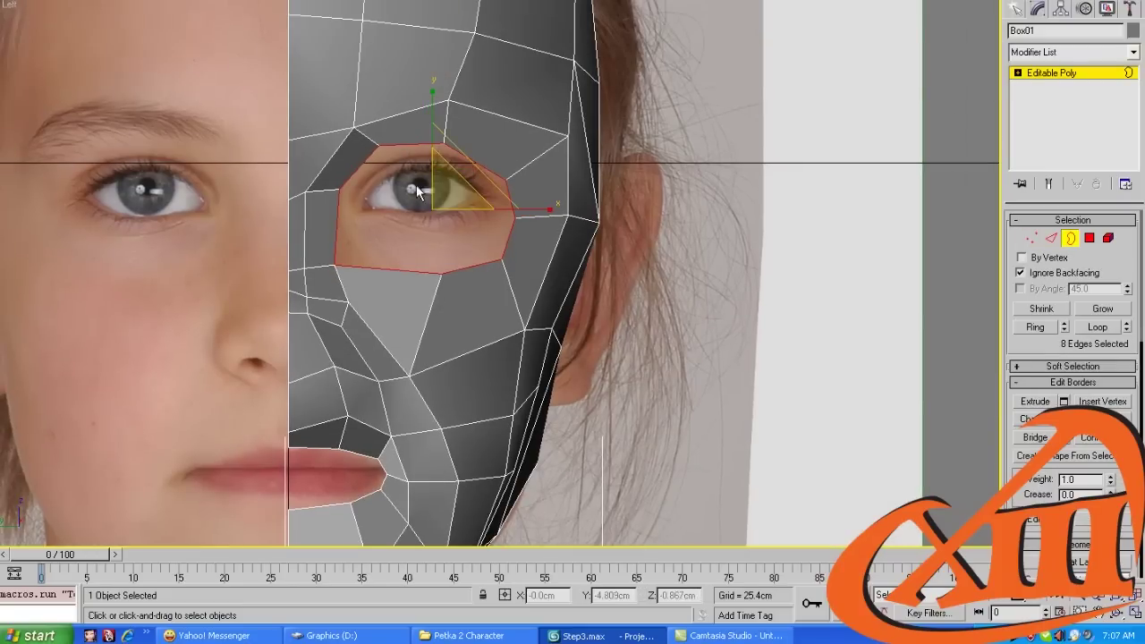
pyautogui.scroll(5, 444, 197)
# Move the inner upper lid vertex down to the lash line and the adjacent vertex to the inner eye corner in the photo
pyautogui.press('1')
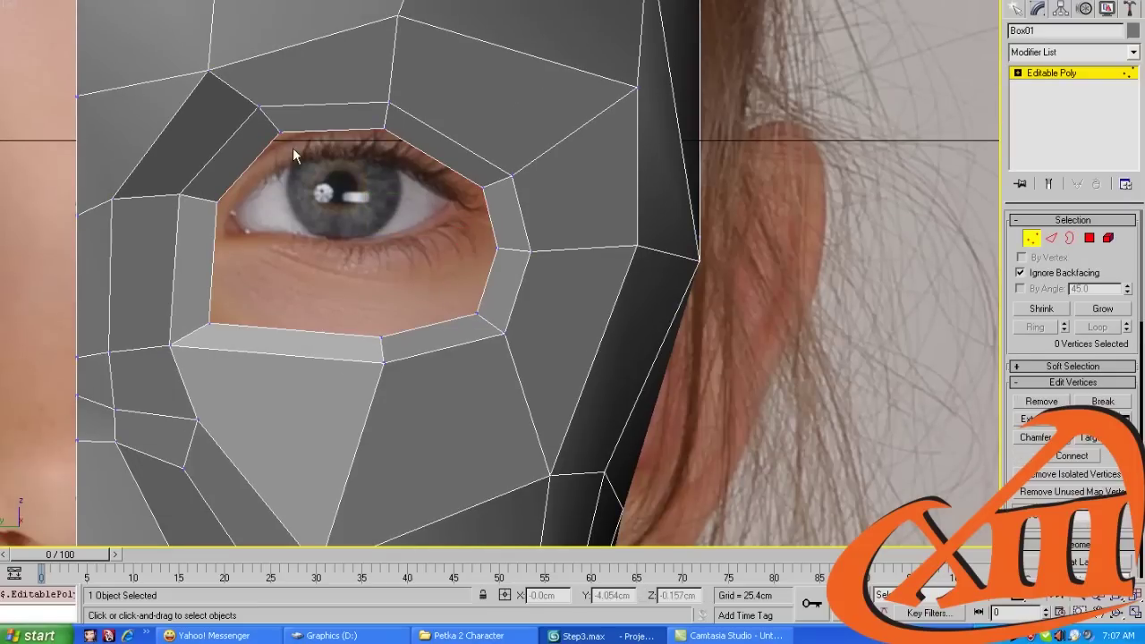
pyautogui.click(280, 133)
pyautogui.moveTo(280, 133); pyautogui.dragTo(280, 163)
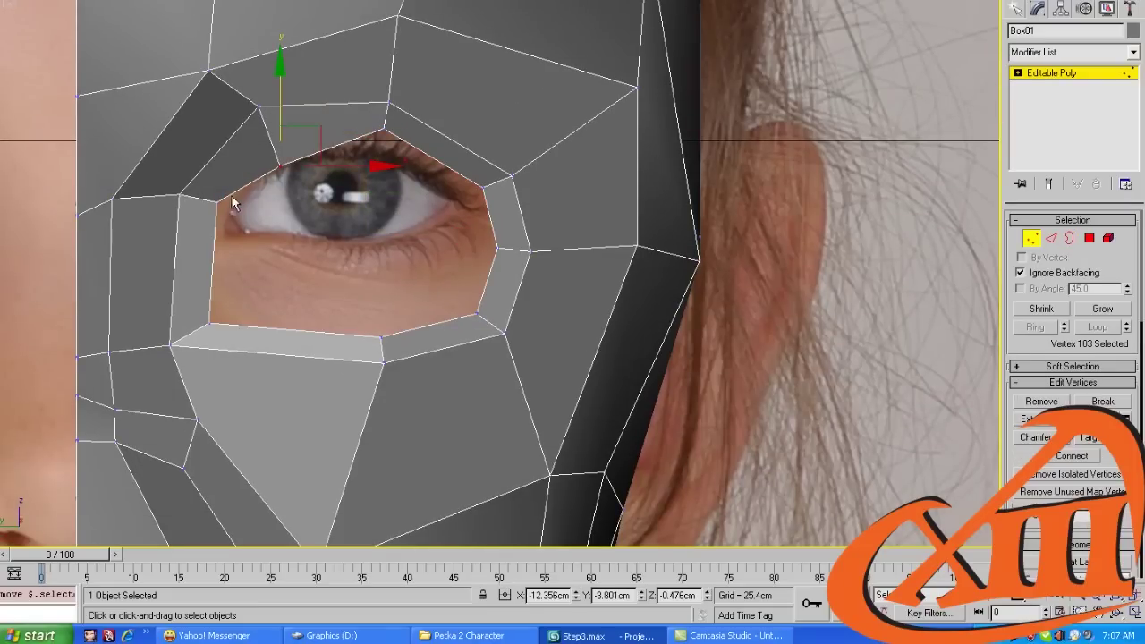
pyautogui.click(215, 198)
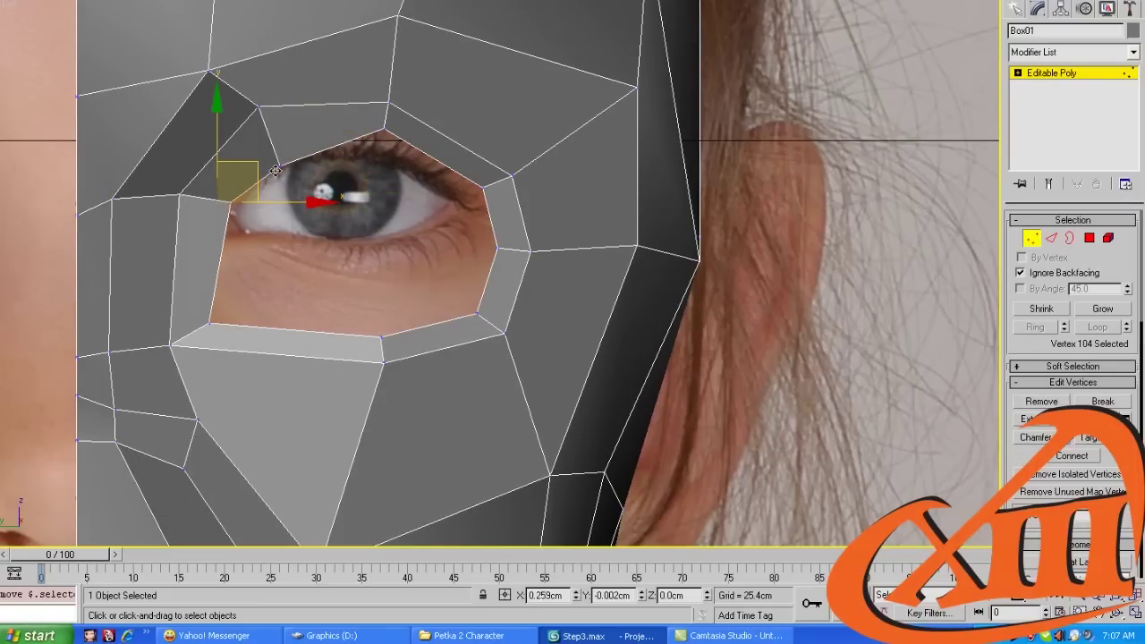
pyautogui.moveTo(223, 188); pyautogui.dragTo(240, 192)
# Fit the four lower vertices of the eye opening to the lower eyelid line in the photo, from inner to outer corner
pyautogui.click(212, 323)
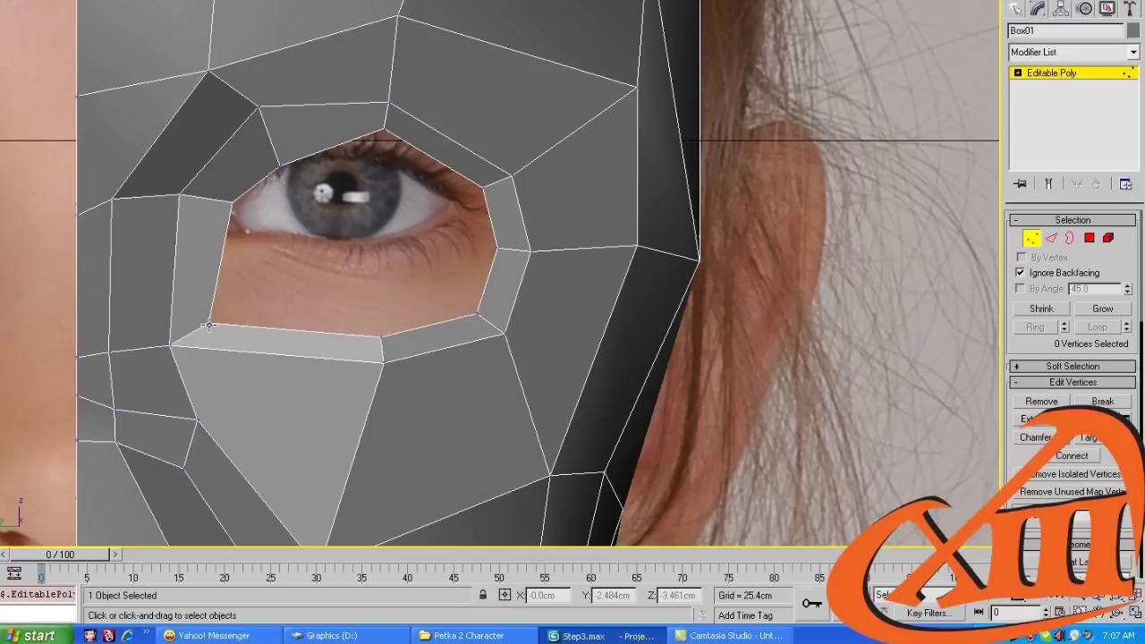
pyautogui.moveTo(208, 324); pyautogui.dragTo(237, 234)
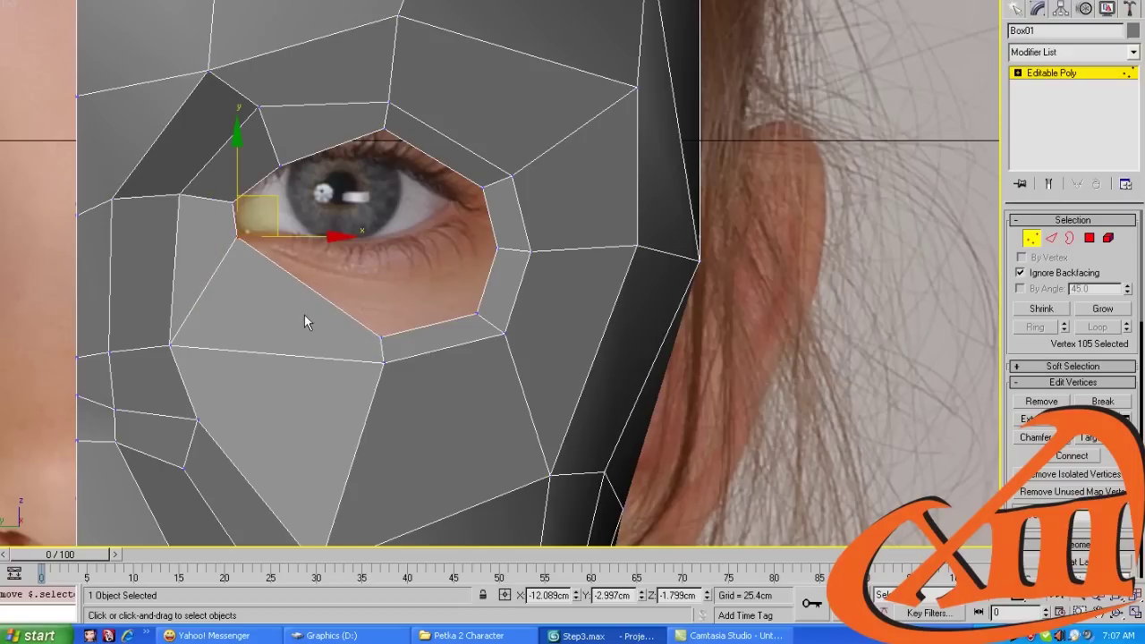
pyautogui.click(385, 337)
pyautogui.moveTo(384, 336); pyautogui.dragTo(340, 243)
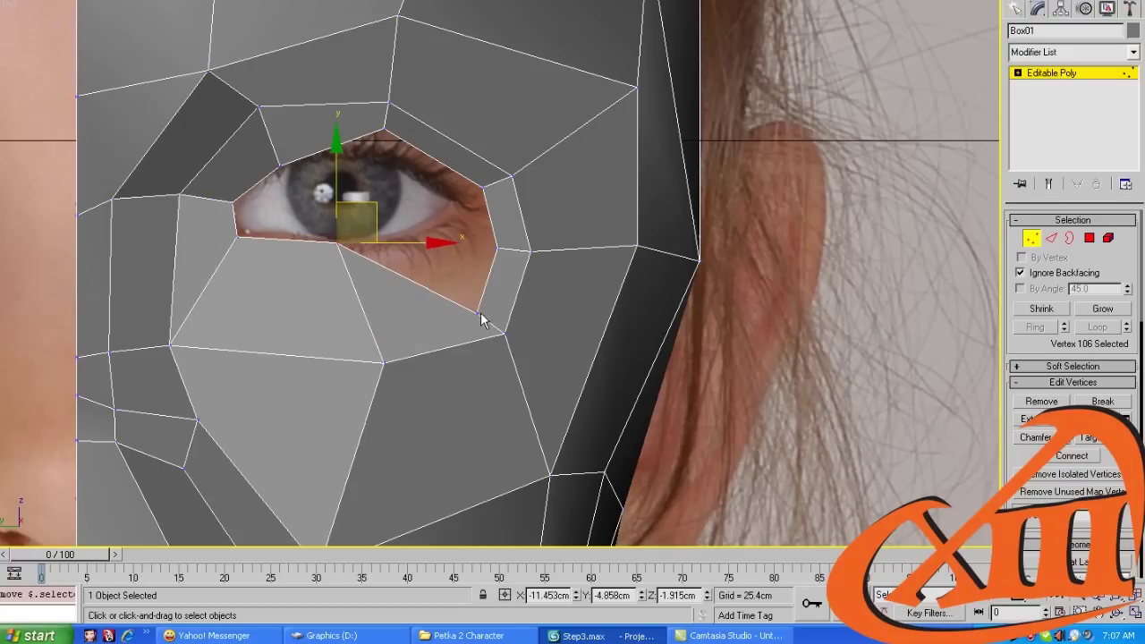
pyautogui.click(481, 318)
pyautogui.moveTo(480, 319); pyautogui.dragTo(421, 238)
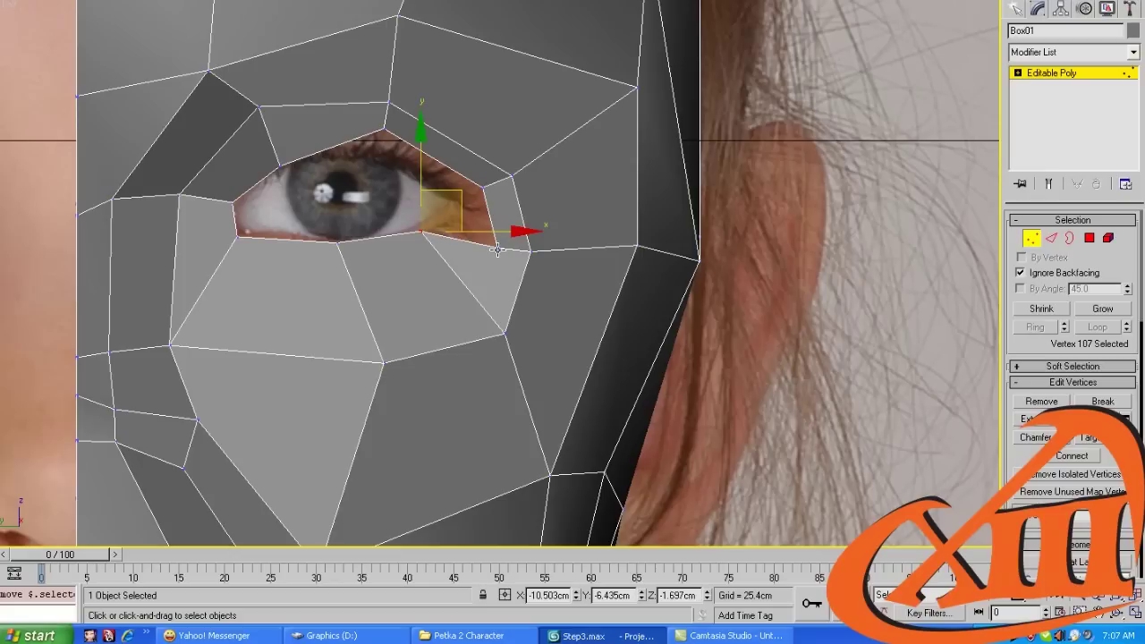
pyautogui.click(498, 249)
pyautogui.moveTo(498, 250); pyautogui.dragTo(454, 221)
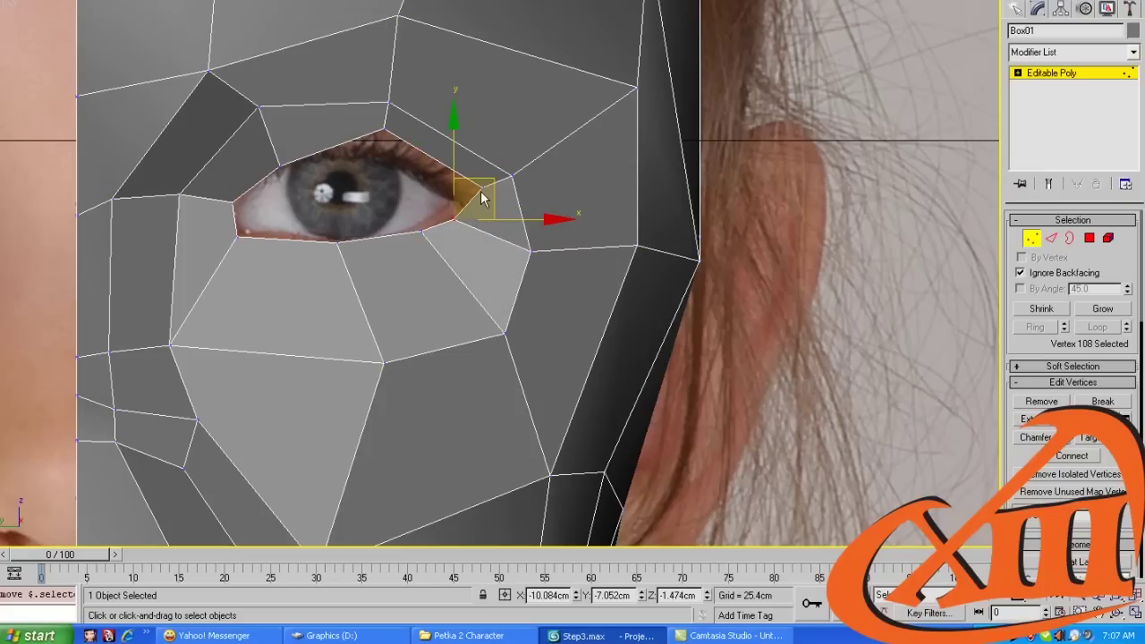
# Move the outer upper vertex of the eye opening to the outer eye corner and lower the top vertex onto the upper eyelid
pyautogui.click(480, 185)
pyautogui.moveTo(487, 177); pyautogui.dragTo(463, 185)
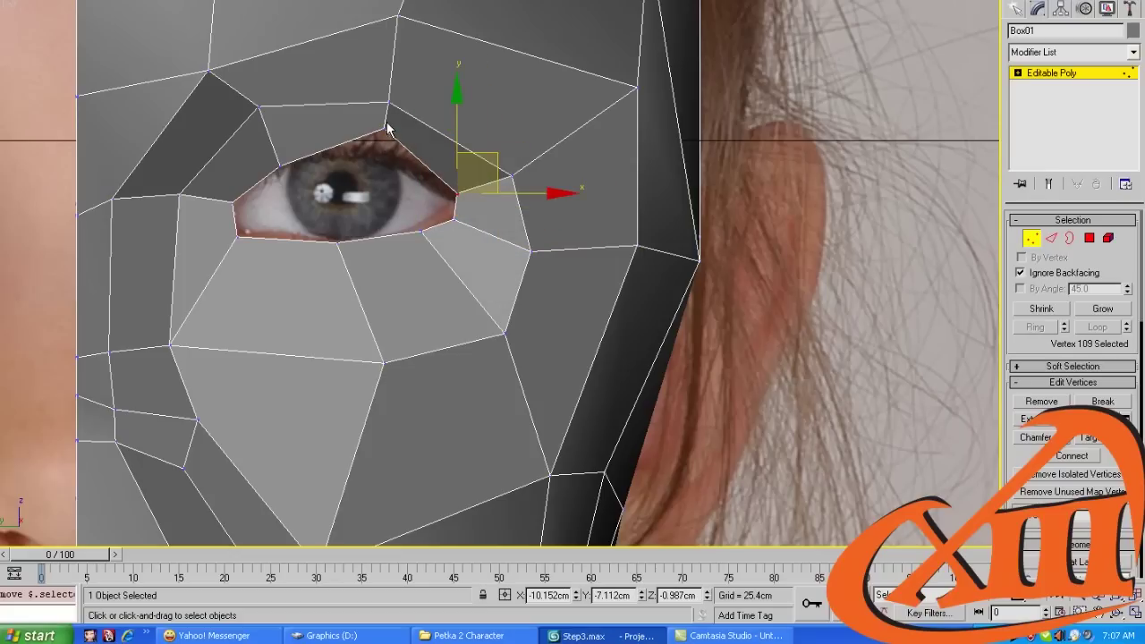
pyautogui.click(388, 130)
pyautogui.keyDown('alt'); pyautogui.moveTo(388, 130); pyautogui.dragTo(376, 279, button='middle'); pyautogui.keyUp('alt')
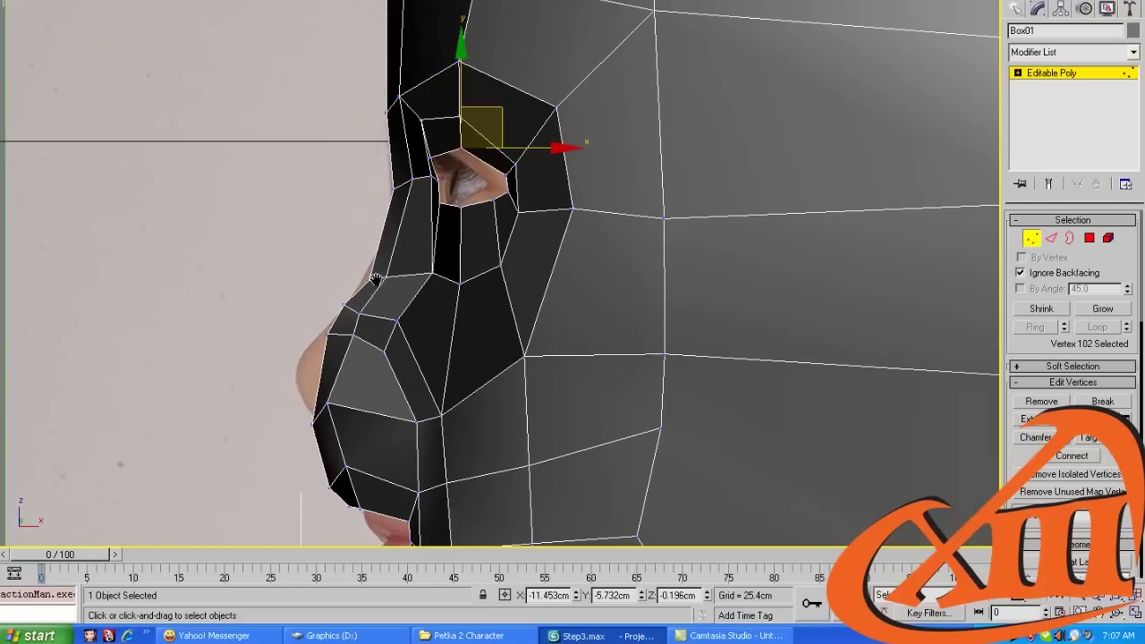
# In side view, move the short edge at the outer eye corner forward and lower its upper vertex
pyautogui.scroll(5, 377, 279)
pyautogui.press('2')
pyautogui.click(548, 126)
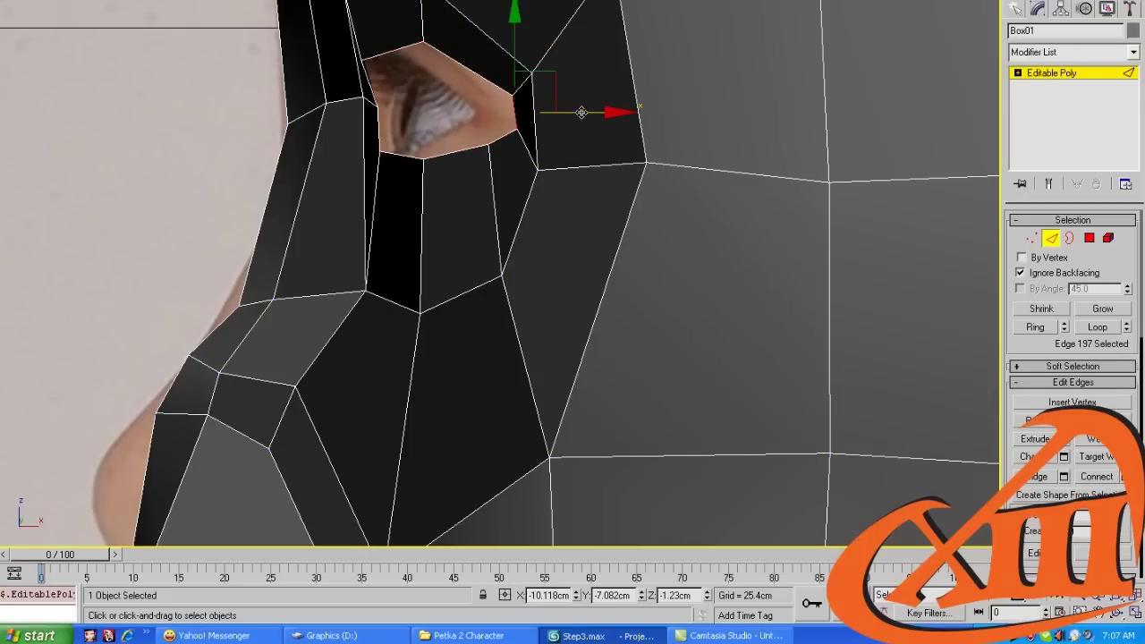
pyautogui.moveTo(581, 111); pyautogui.dragTo(487, 143)
pyautogui.press('1')
pyautogui.click(483, 131)
pyautogui.click(487, 103)
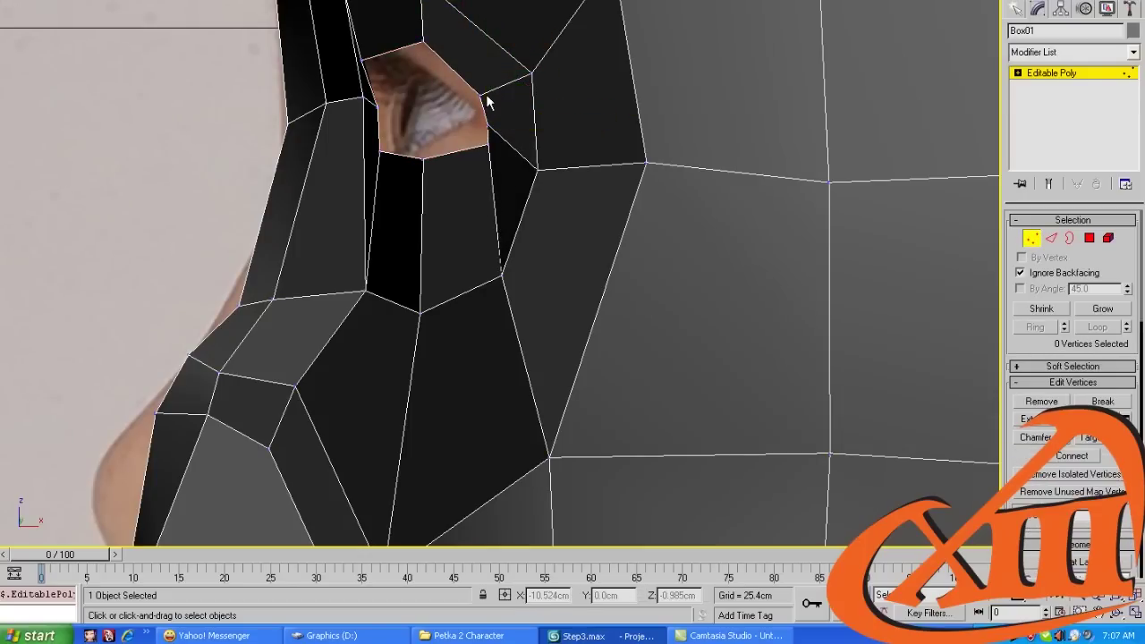
pyautogui.click(482, 94)
pyautogui.moveTo(483, 96); pyautogui.dragTo(485, 113)
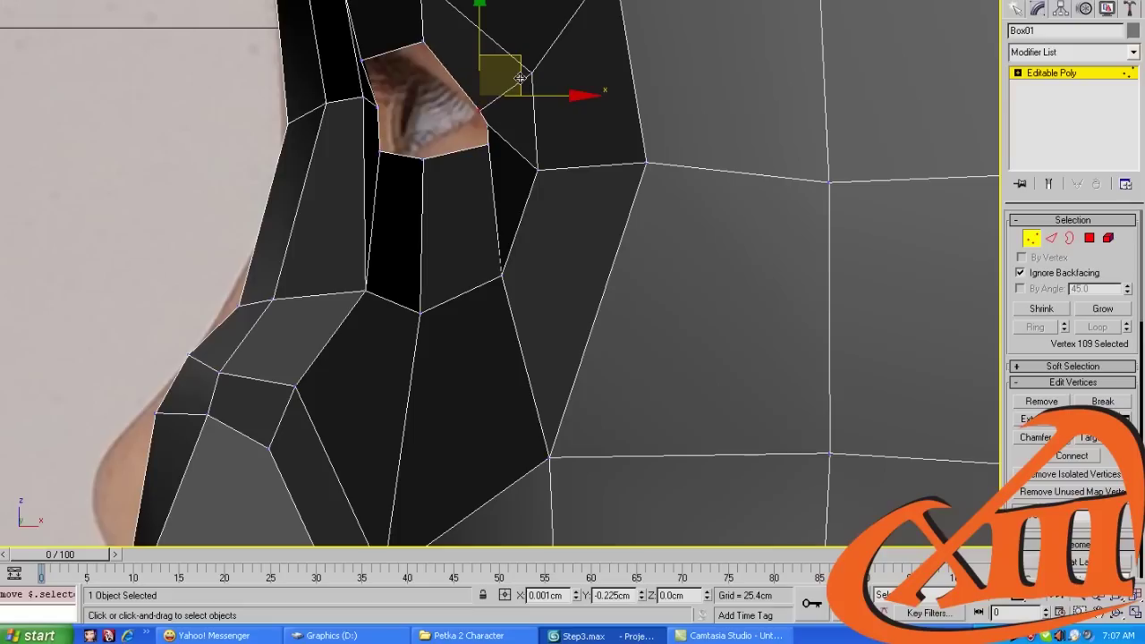
# In side view, shift the top lid vertex forward and the inner upper lid and inner corner vertices backward
pyautogui.click(423, 43)
pyautogui.moveTo(423, 43); pyautogui.dragTo(376, 55)
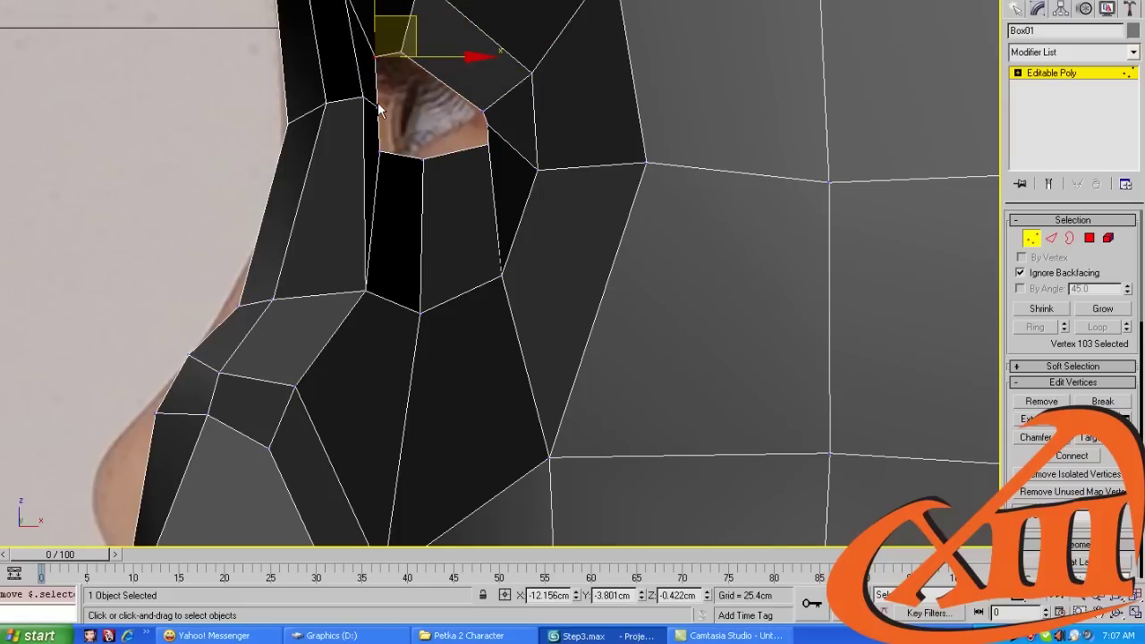
pyautogui.click(377, 107)
pyautogui.moveTo(378, 108); pyautogui.dragTo(407, 153)
# In side view, move the lower lid's middle and outer vertices forward and raise the lower outer corner vertex slightly
pyautogui.click(424, 158)
pyautogui.click(491, 146)
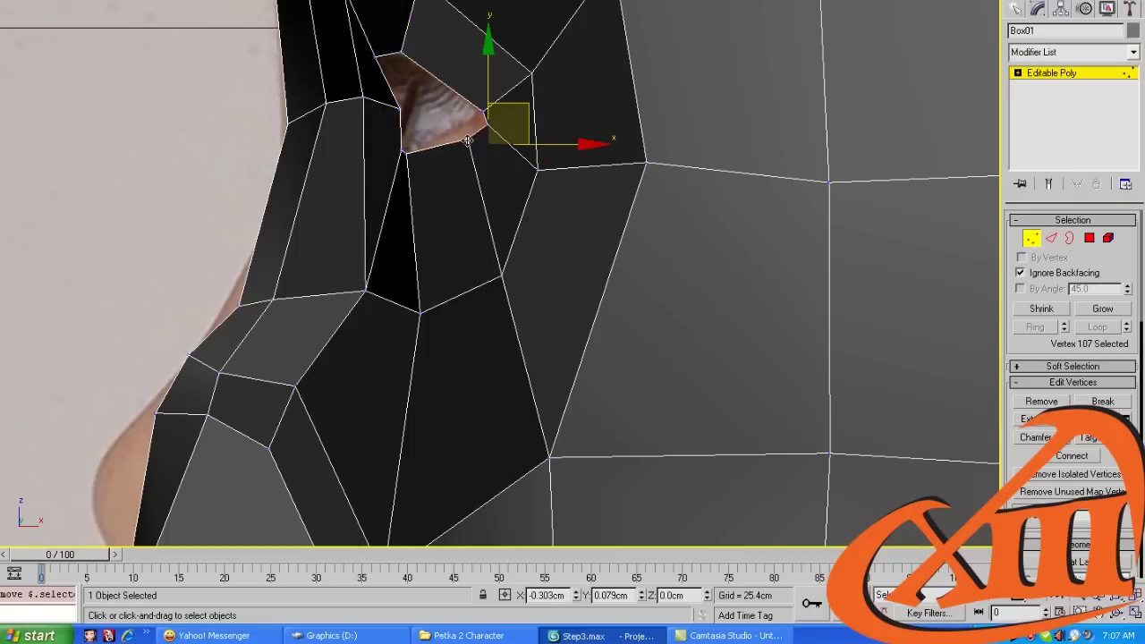
pyautogui.moveTo(491, 147); pyautogui.dragTo(491, 119)
pyautogui.click(485, 115)
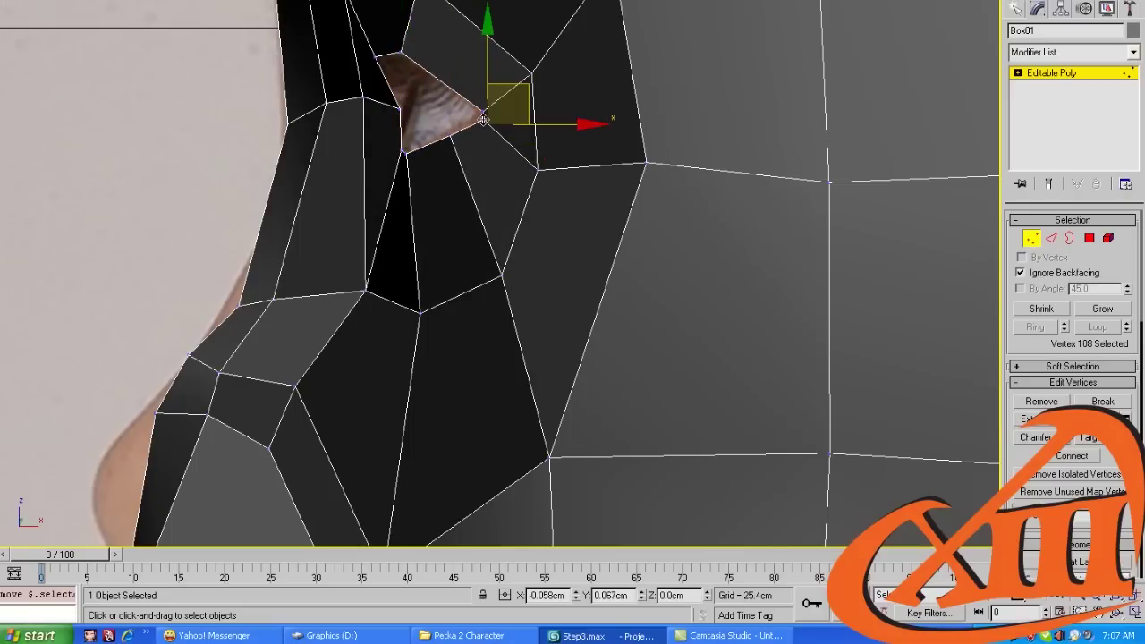
# In side view, move the edge below the eye forward and slightly up, and shift the neighbouring vertex beside the nose the same way
pyautogui.moveTo(435, 295); pyautogui.dragTo(435, 259, button='middle')
pyautogui.press('2')
pyautogui.click(442, 263)
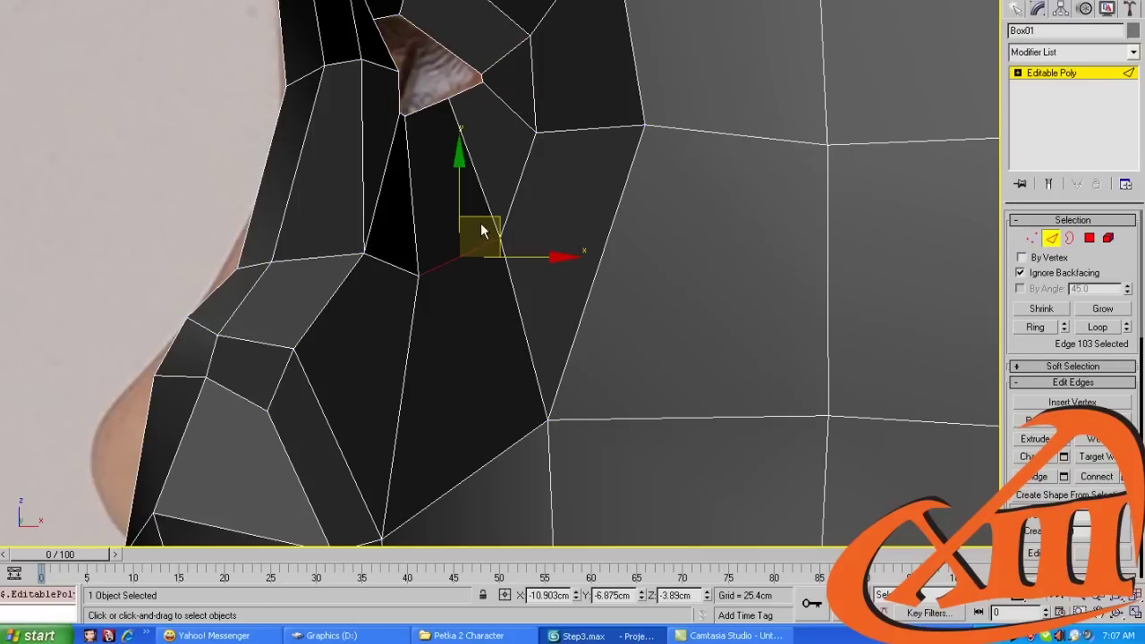
pyautogui.moveTo(442, 263); pyautogui.dragTo(352, 243)
pyautogui.press('1')
pyautogui.click(374, 260)
# Raise the two lower nose-bridge vertices along the nose profile and lower the profile vertex at eye level
pyautogui.moveTo(275, 271); pyautogui.dragTo(277, 269)
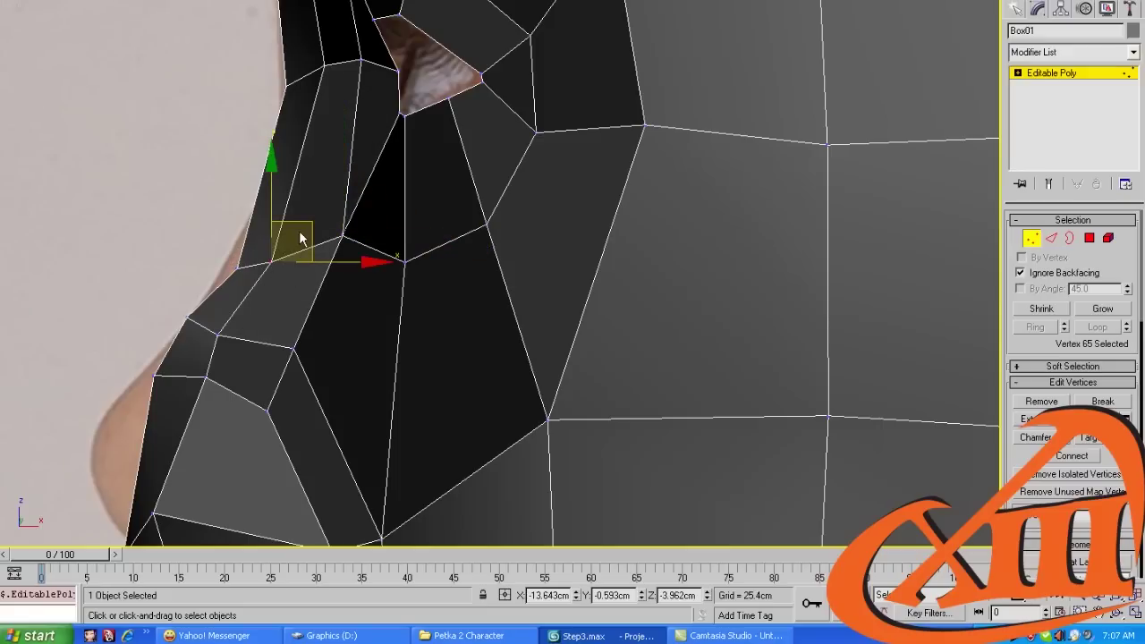
pyautogui.moveTo(297, 222); pyautogui.dragTo(326, 188)
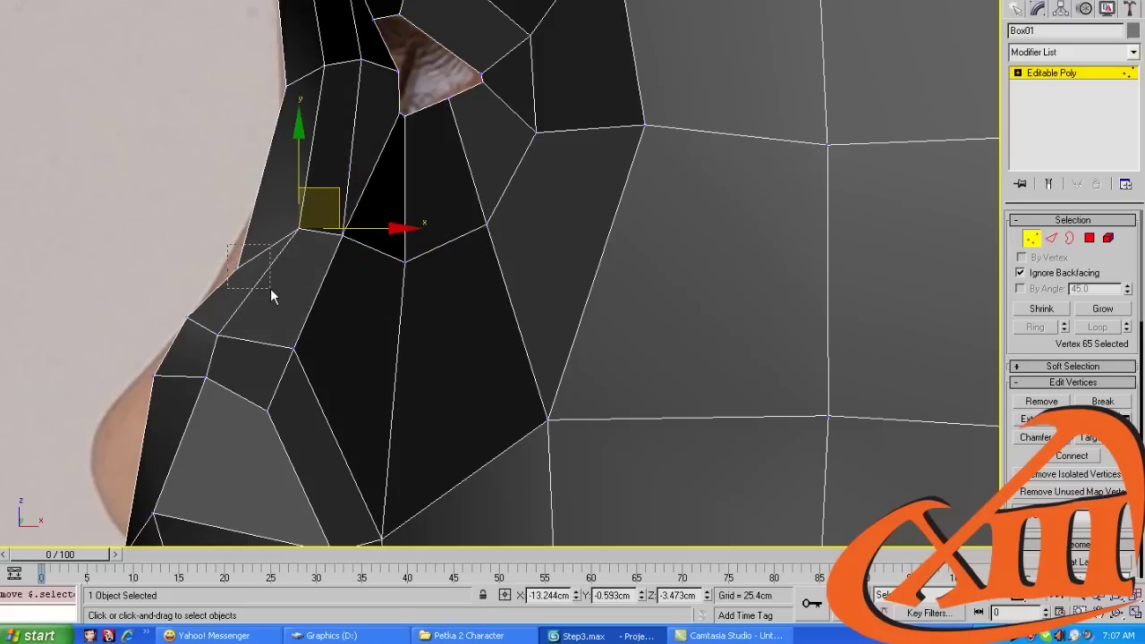
pyautogui.click(238, 267)
pyautogui.moveTo(269, 230); pyautogui.dragTo(282, 188)
pyautogui.moveTo(298, 108); pyautogui.dragTo(300, 105)
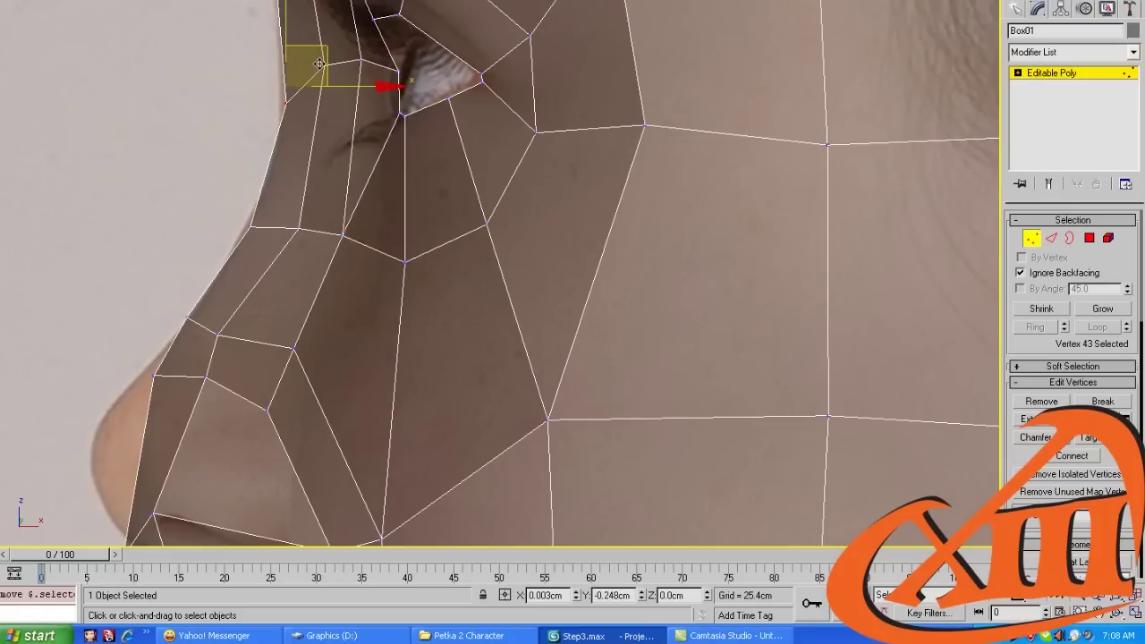
# Connect the ring of edges between the nose bridge profile and the inner eye corner with one new edge row
pyautogui.press('2')
pyautogui.click(317, 94)
pyautogui.hotkey('alt', 'r')
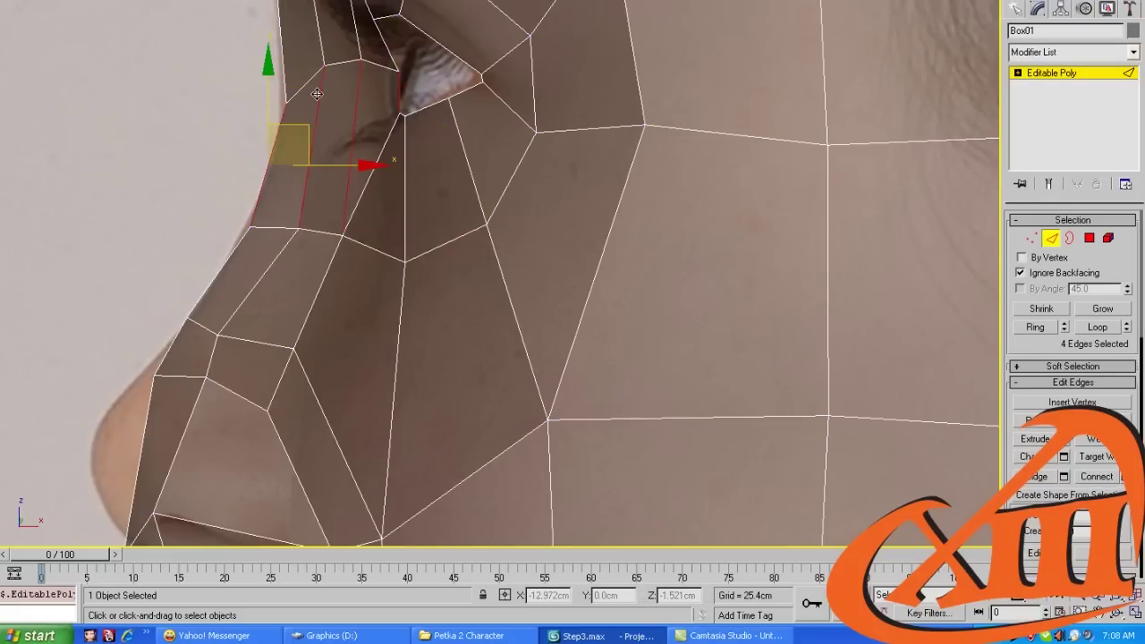
pyautogui.hotkey('ctrl', 'shift', 'e')
pyautogui.press('1')
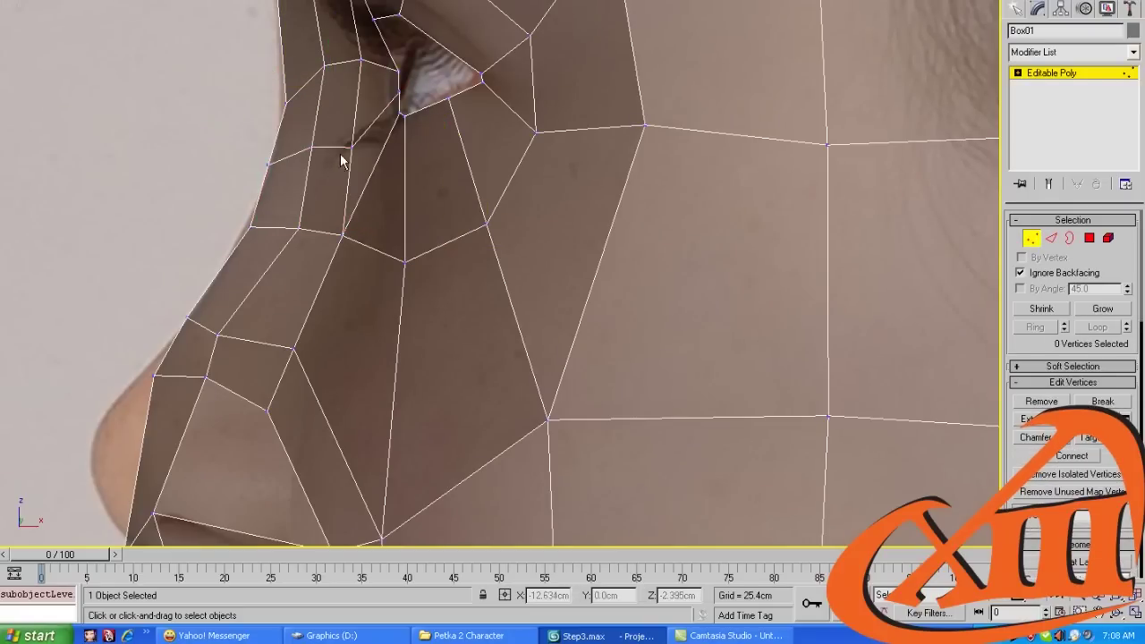
# Raise the new row's vertex nearest the inner eye corner and move its profile vertex back onto the photo's nose bridge outline
pyautogui.click(349, 151)
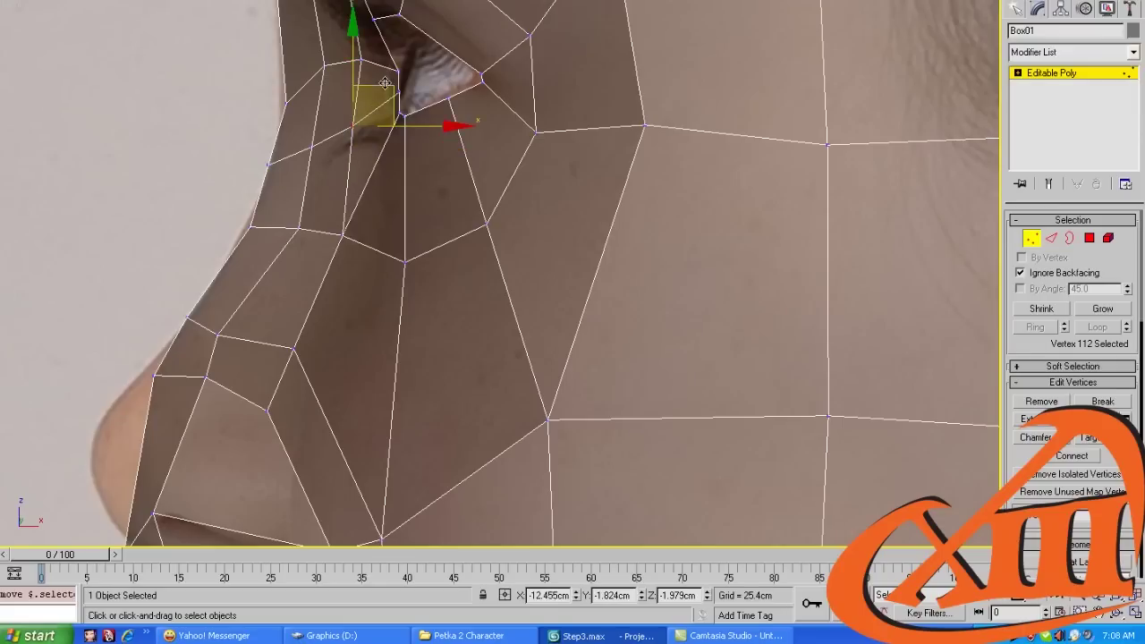
pyautogui.press('2')
pyautogui.moveTo(280, 160); pyautogui.dragTo(282, 150)
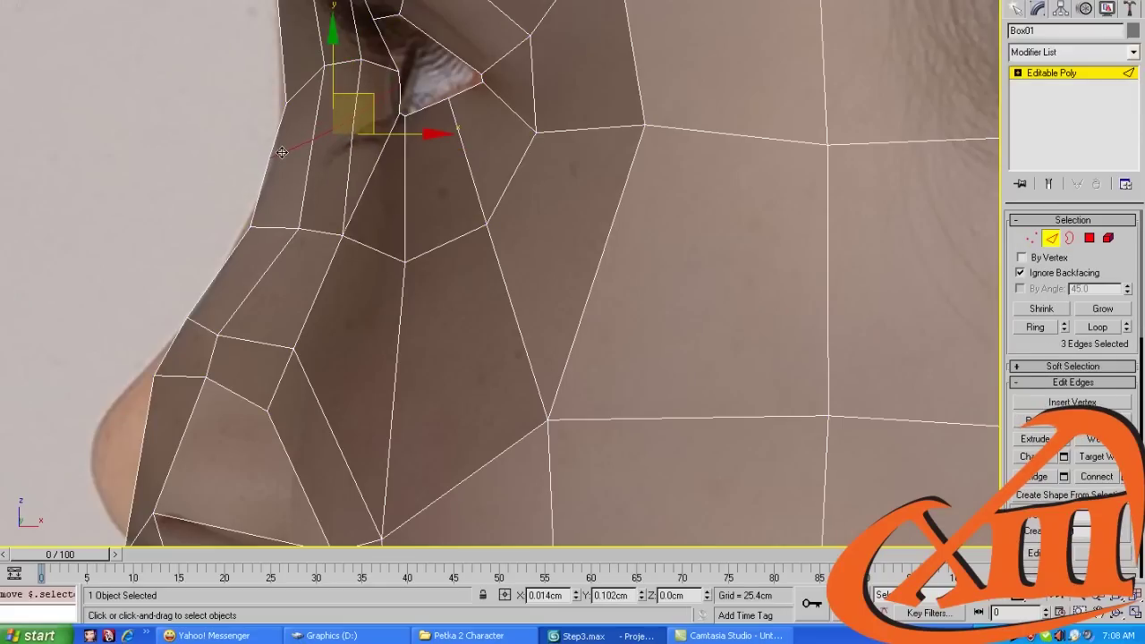
pyautogui.press('1')
pyautogui.click(269, 166)
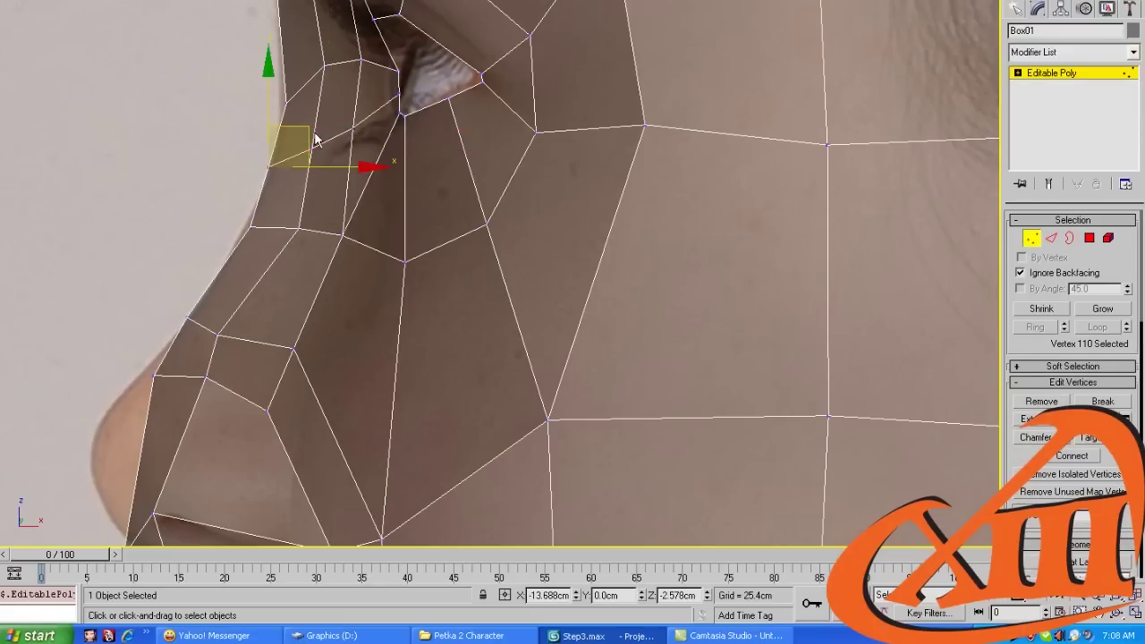
pyautogui.moveTo(315, 139); pyautogui.dragTo(313, 136)
# Raise the profile vertex above the new row along the nose bridge, level with the neighbouring row at the eye
pyautogui.moveTo(311, 106); pyautogui.dragTo(298, 176, button='middle')
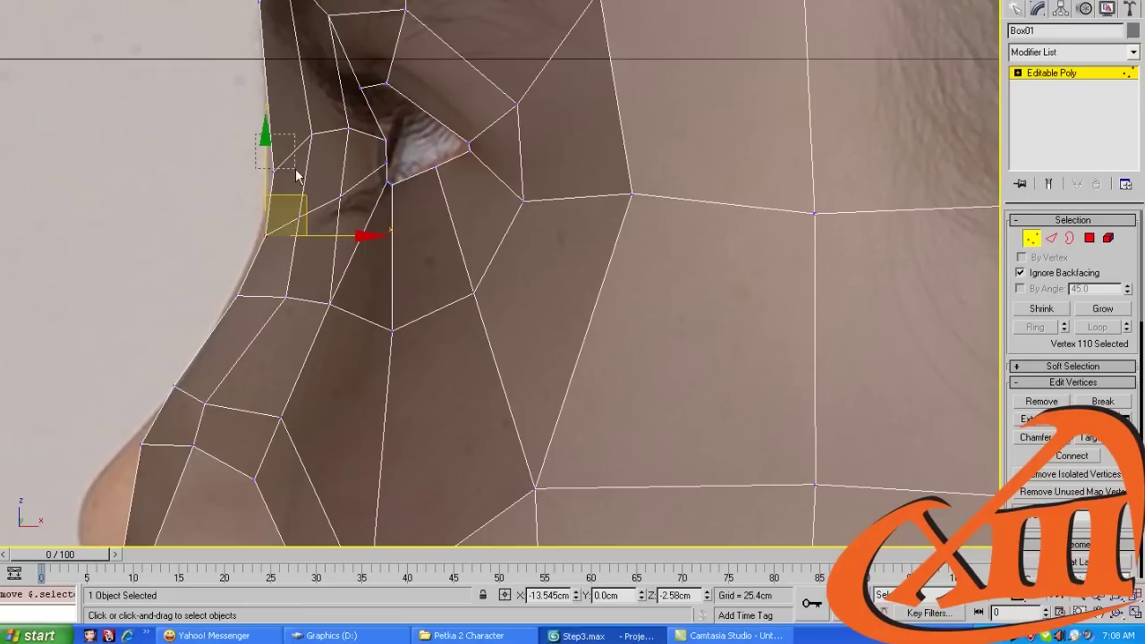
pyautogui.click(274, 170)
pyautogui.moveTo(293, 133); pyautogui.dragTo(288, 107)
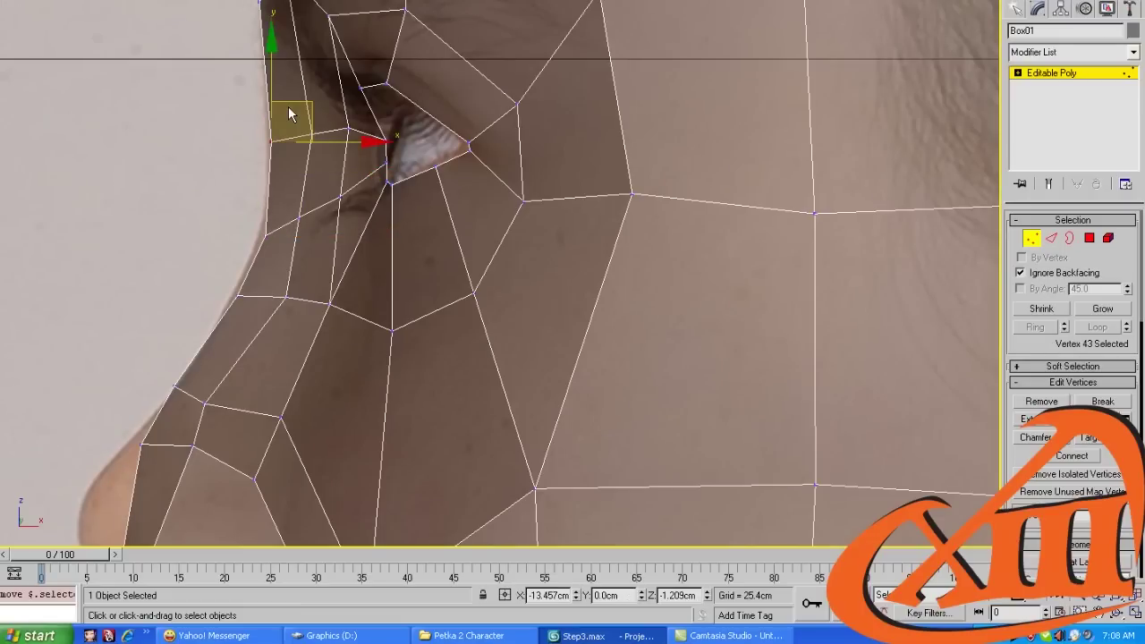
pyautogui.click(296, 301)
# In perspective view, connect the edges across the nose side, cheek and jaw to add an edge loop from the bridge to the chin
pyautogui.moveTo(296, 302); pyautogui.dragTo(292, 280, button='middle')
pyautogui.scroll(-6, 292, 280)
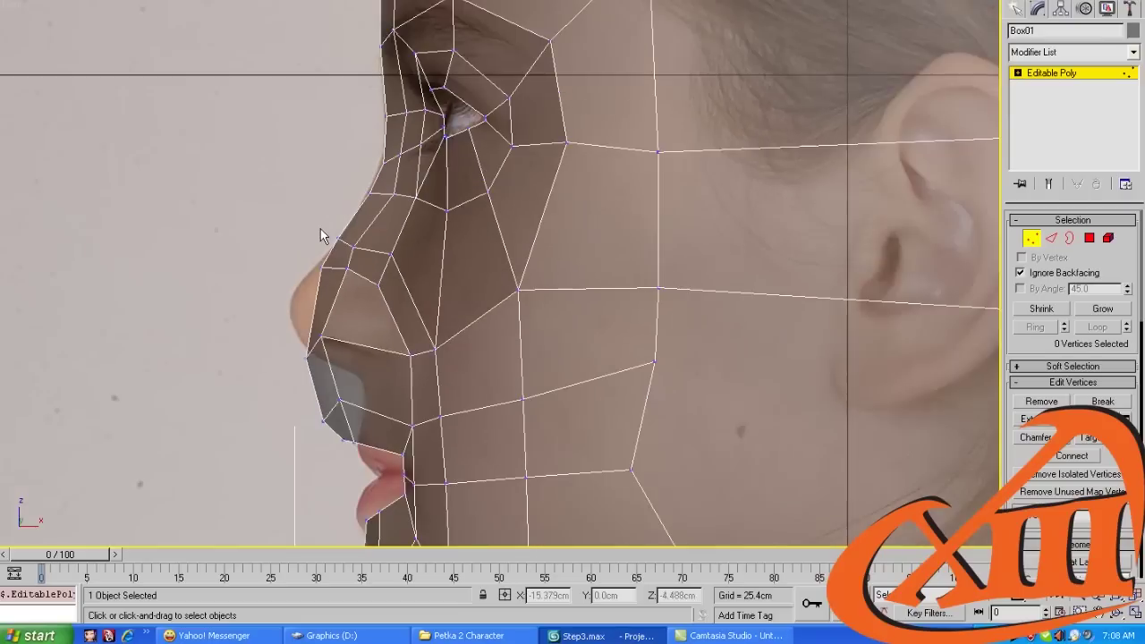
pyautogui.press('p')
pyautogui.scroll(5, 498, 286)
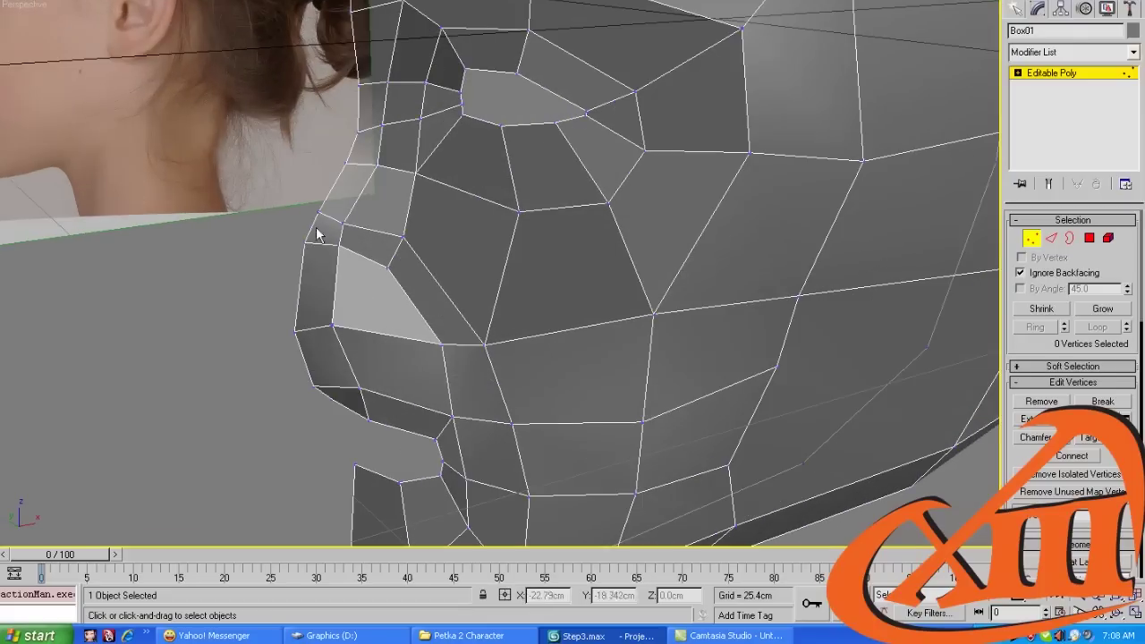
pyautogui.press('2')
pyautogui.click(321, 194)
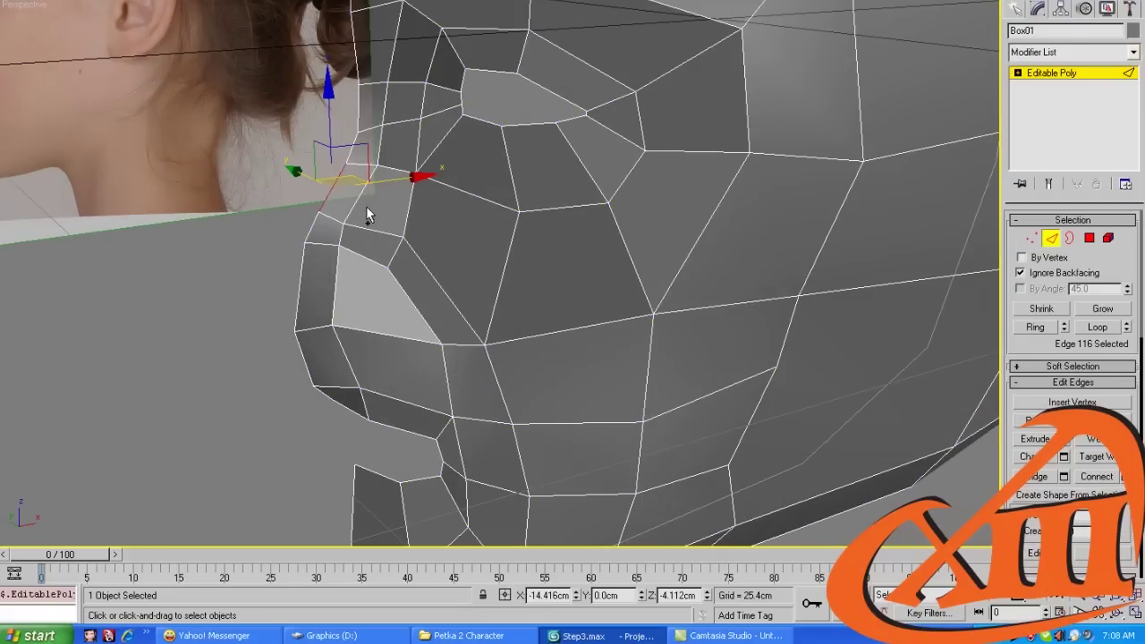
pyautogui.keyDown('ctrl'); pyautogui.click(356, 206); pyautogui.keyUp('ctrl')
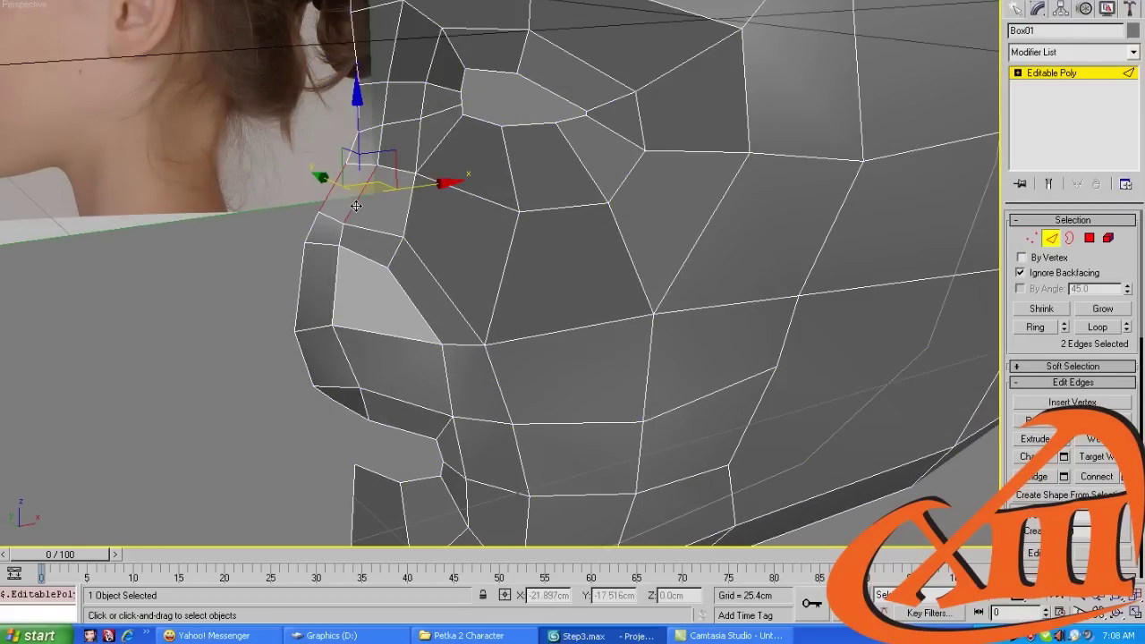
pyautogui.keyDown('ctrl'); pyautogui.click(498, 282); pyautogui.keyUp('ctrl')
pyautogui.moveTo(511, 325); pyautogui.dragTo(468, 176, button='middle')
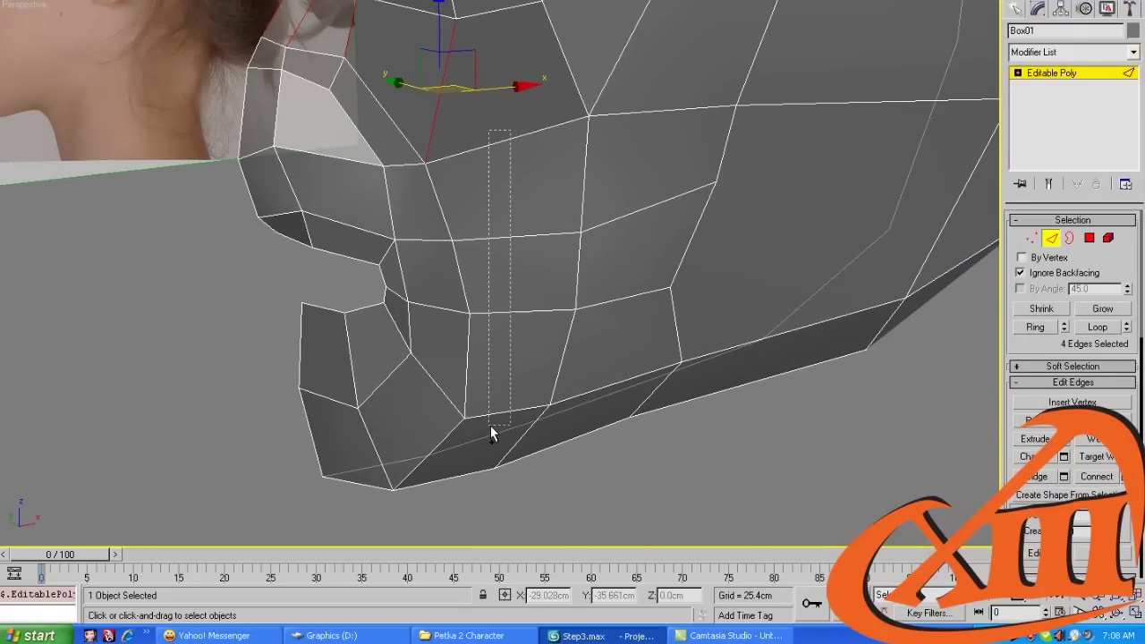
pyautogui.keyDown('ctrl'); pyautogui.moveTo(490, 428); pyautogui.dragTo(492, 426); pyautogui.keyUp('ctrl')
pyautogui.scroll(-3, 479, 412)
pyautogui.keyDown('alt'); pyautogui.moveTo(472, 401); pyautogui.dragTo(403, 376, button='middle'); pyautogui.keyUp('alt')
pyautogui.keyDown('ctrl'); pyautogui.click(386, 362); pyautogui.keyUp('ctrl')
pyautogui.hotkey('ctrl', 'z')
pyautogui.moveTo(403, 327); pyautogui.dragTo(429, 191, button='middle')
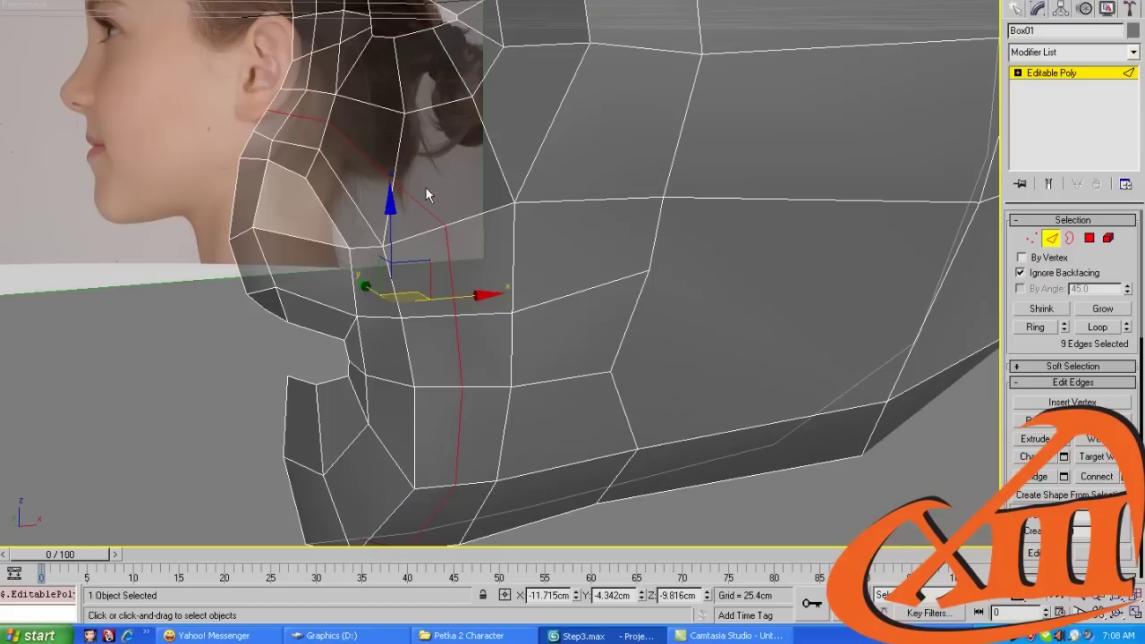
# Collapse the new loop's diagonal edge on the cheek beside the nose and reposition the merged vertex lower on the cheek
pyautogui.click(418, 208)
pyautogui.click(418, 208)
pyautogui.click(422, 238)
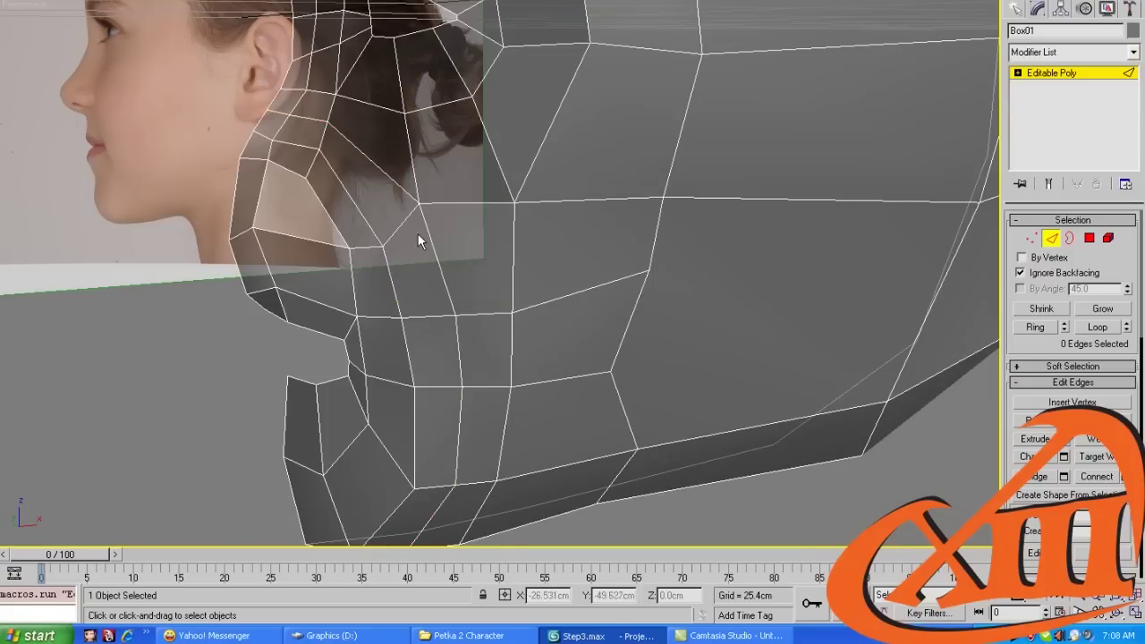
pyautogui.press('1')
pyautogui.click(418, 208)
pyautogui.keyDown('alt'); pyautogui.moveTo(418, 208); pyautogui.dragTo(537, 201, button='middle'); pyautogui.keyUp('alt')
pyautogui.hotkey('alt', 'x')
pyautogui.moveTo(583, 172); pyautogui.dragTo(591, 179)
pyautogui.keyDown('alt'); pyautogui.moveTo(591, 179); pyautogui.dragTo(501, 149, button='middle'); pyautogui.keyUp('alt')
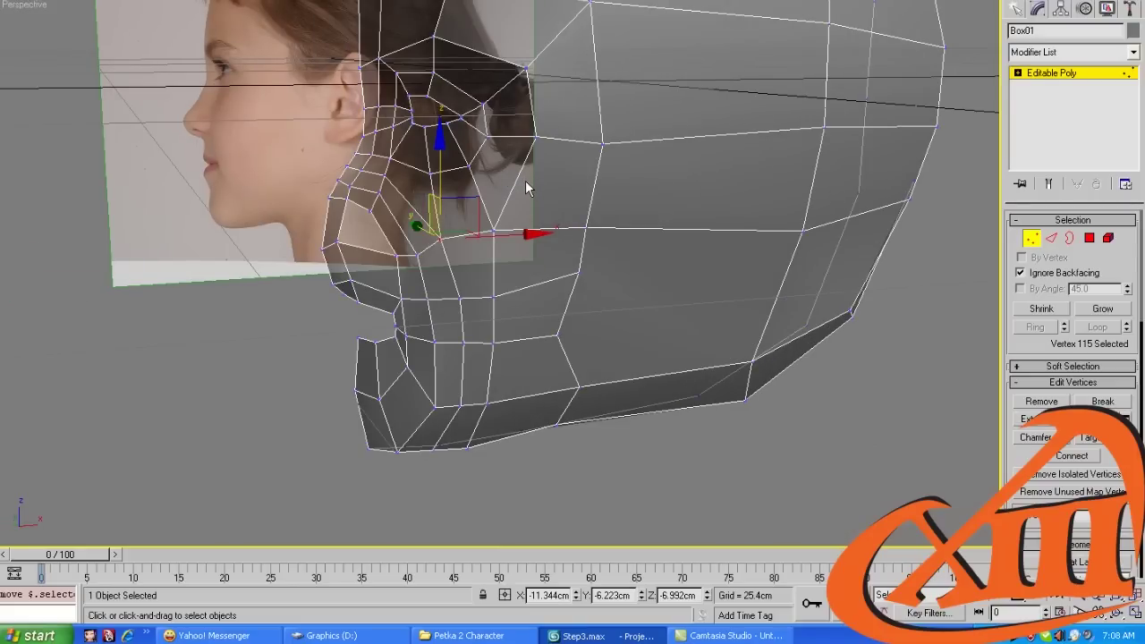
# Cut an edge backward across the cheek from the vertex below the outer eye corner, ending on the second vertical edge
pyautogui.keyDown('alt'); pyautogui.moveTo(525, 186); pyautogui.dragTo(322, 208, button='middle'); pyautogui.keyUp('alt')
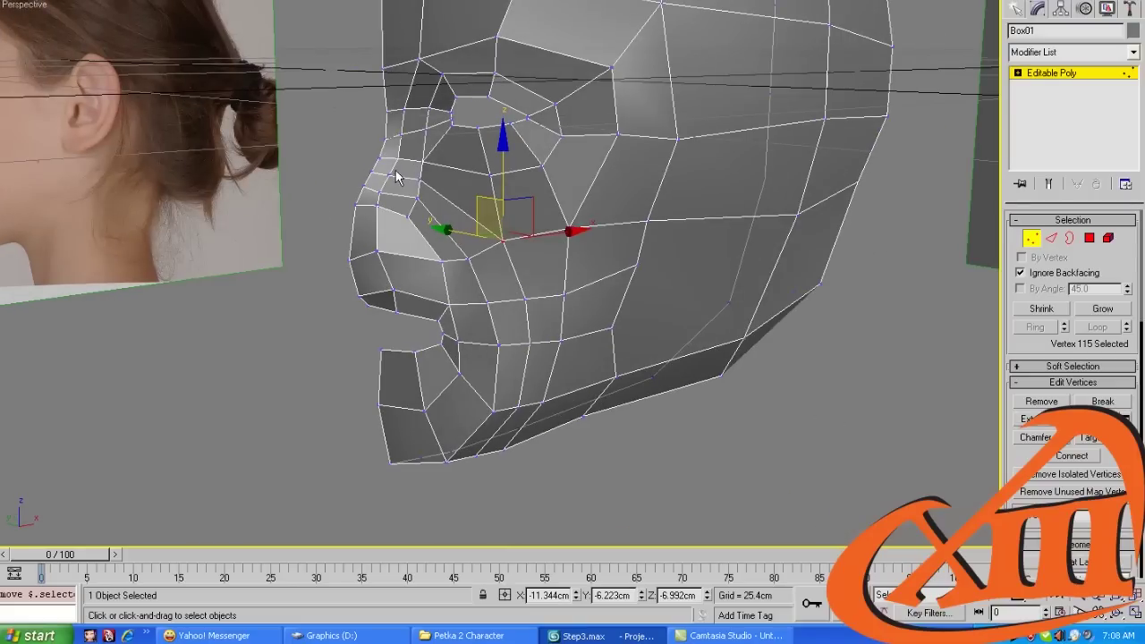
pyautogui.keyDown('alt'); pyautogui.moveTo(397, 176); pyautogui.dragTo(426, 184, button='middle'); pyautogui.keyUp('alt')
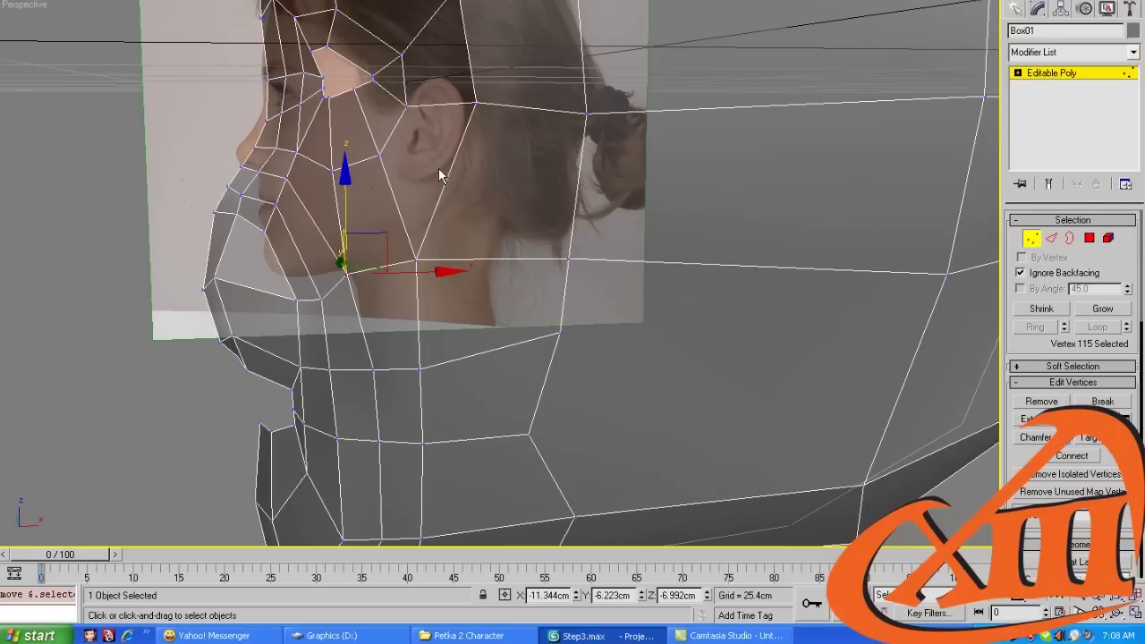
pyautogui.keyDown('alt'); pyautogui.moveTo(522, 183); pyautogui.dragTo(420, 162, button='middle'); pyautogui.keyUp('alt')
pyautogui.press('2')
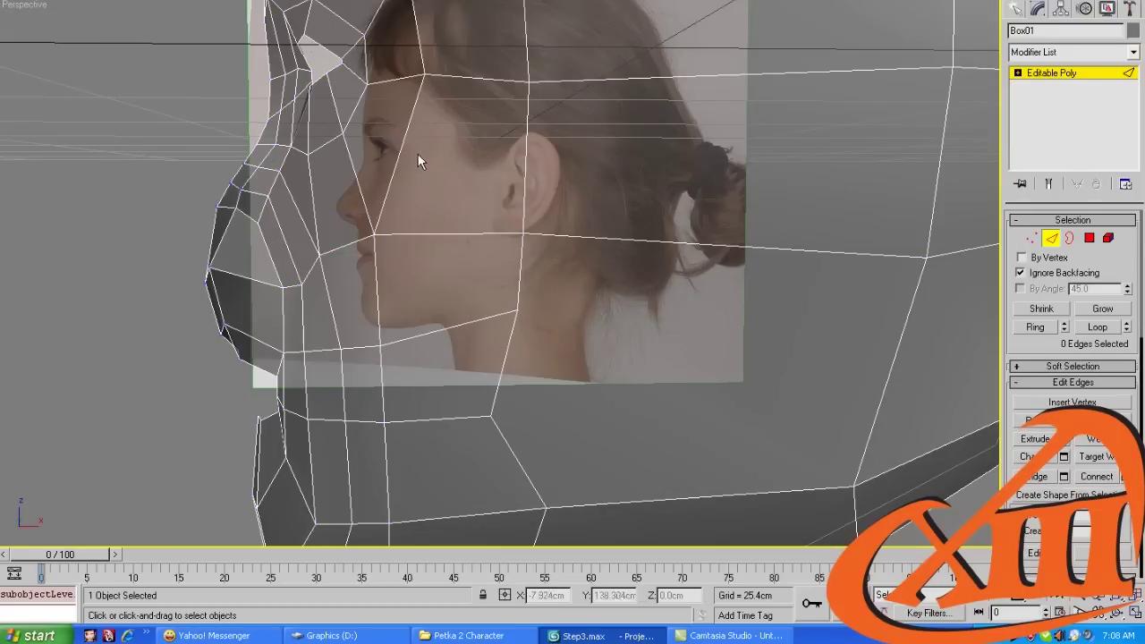
pyautogui.click(402, 136)
pyautogui.keyDown('ctrl'); pyautogui.click(534, 153); pyautogui.keyUp('ctrl')
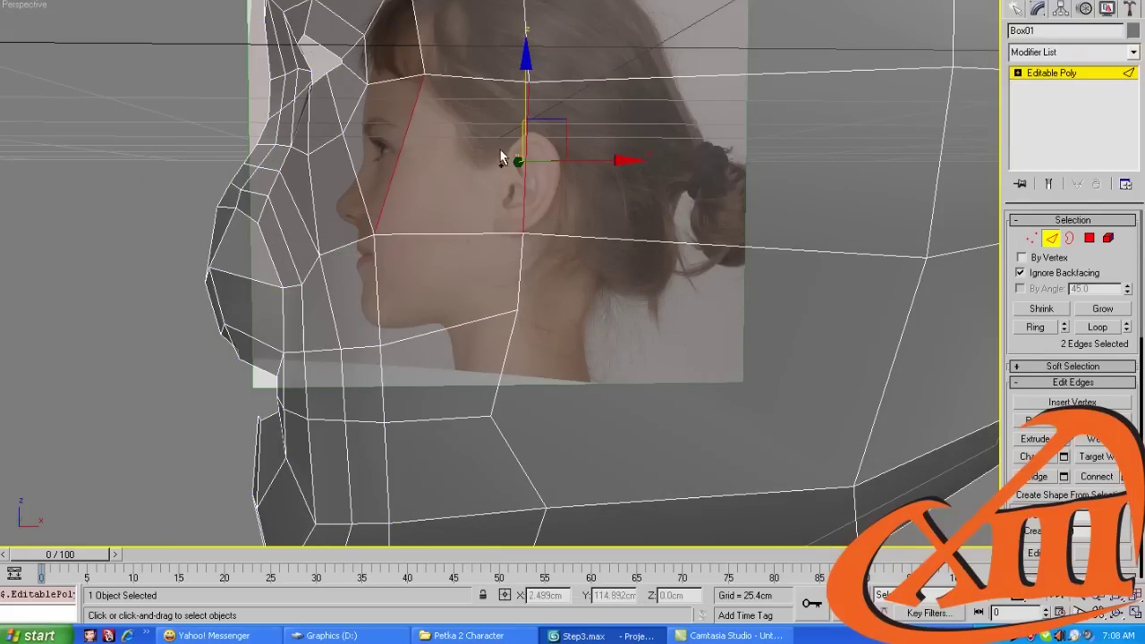
pyautogui.keyDown('alt'); pyautogui.moveTo(534, 153); pyautogui.dragTo(427, 152, button='middle'); pyautogui.keyUp('alt')
pyautogui.press('1')
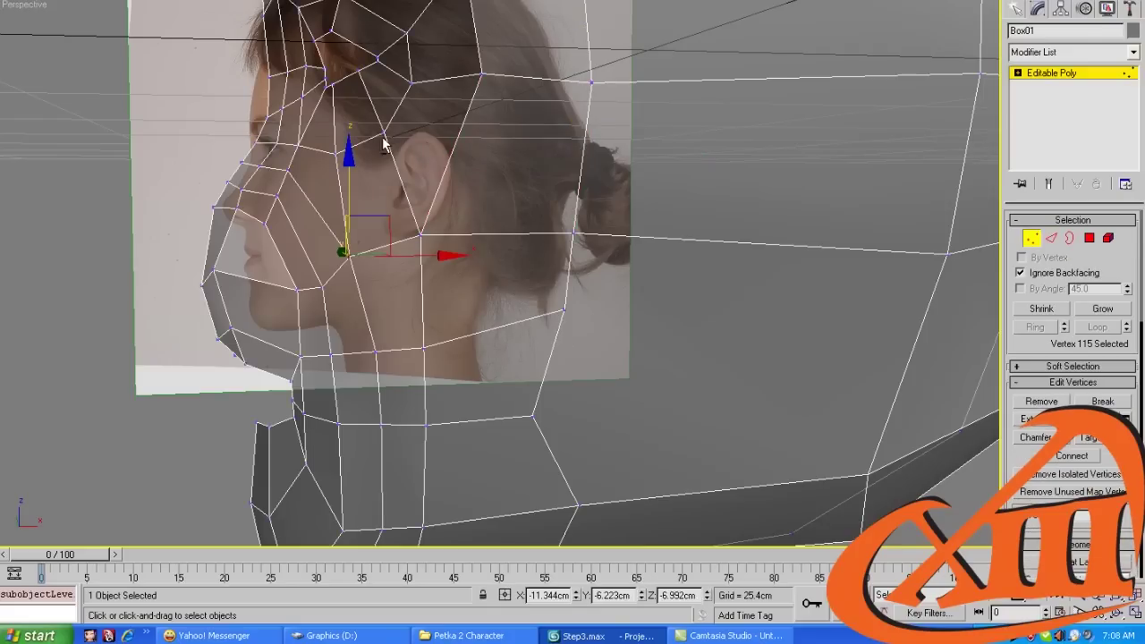
pyautogui.hotkey('alt', 'c')
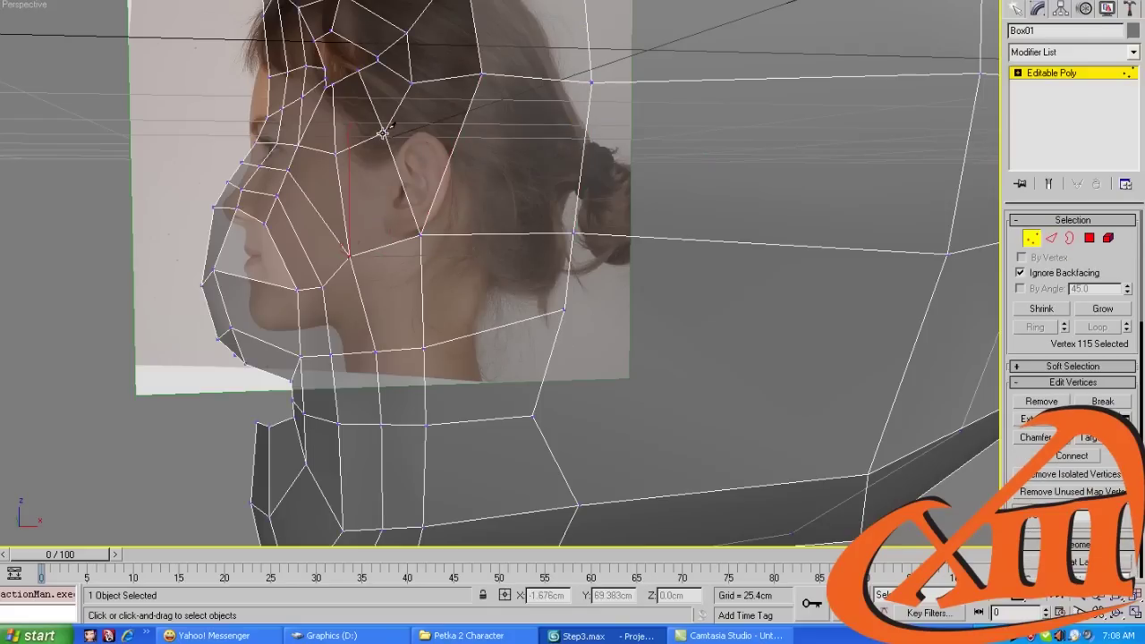
pyautogui.click(585, 144)
pyautogui.rightClick(484, 243)
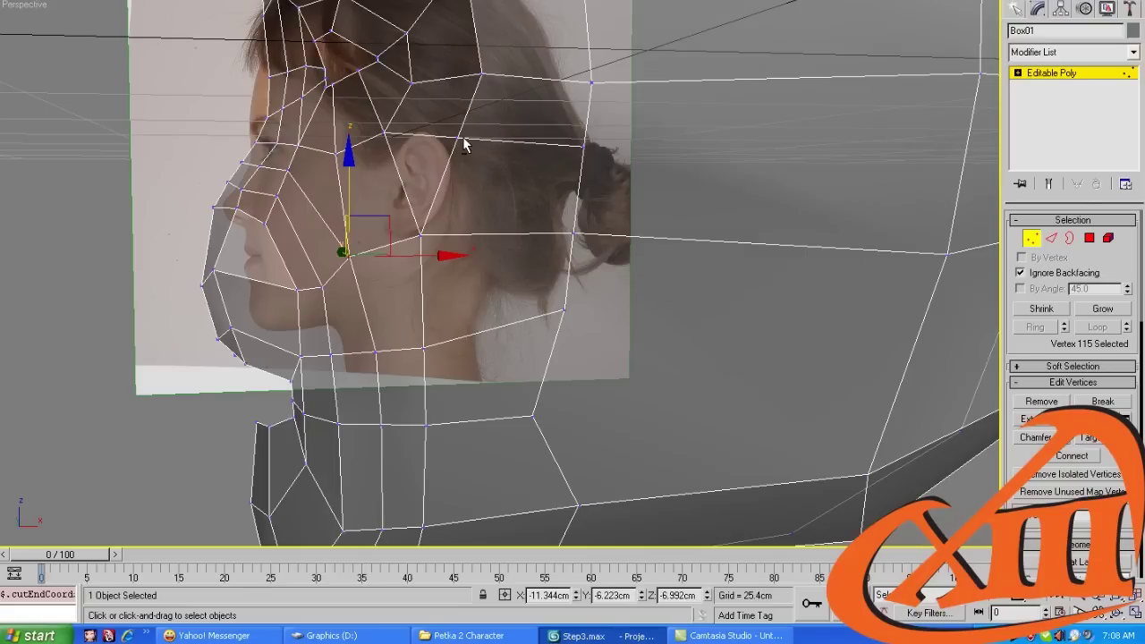
# Remove the slanted cheek edge that runs down from the middle of the new cut
pyautogui.click(441, 184)
pyautogui.press('2')
pyautogui.click(468, 248)
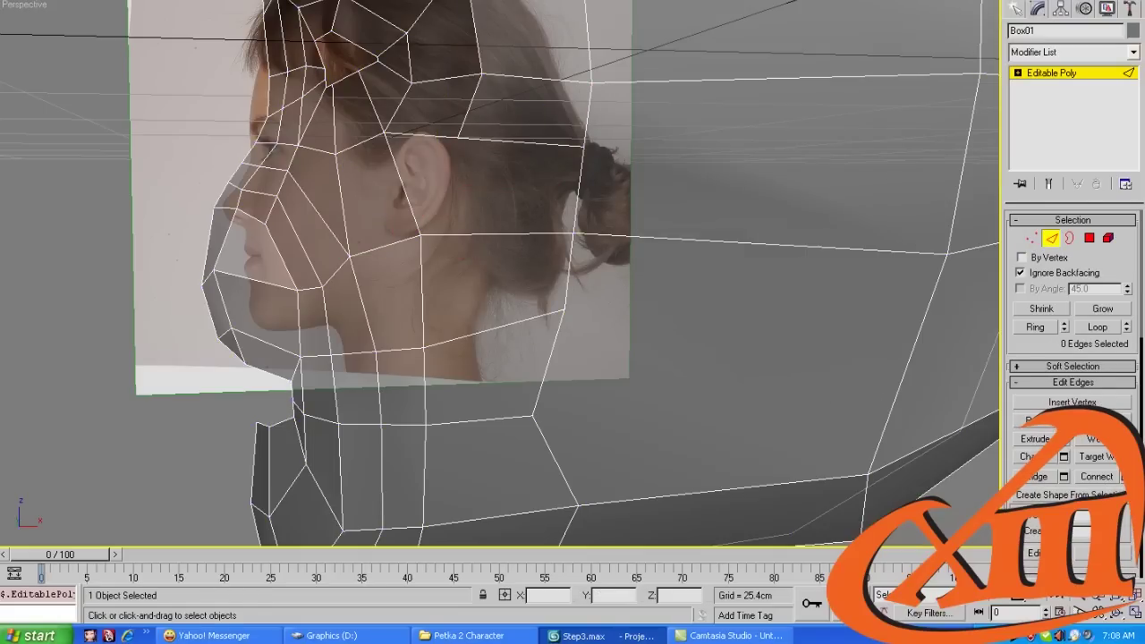
# Connect the ring of edges from the cheek to under the jaw, and join the new row's top vertex to the cut's middle vertex
pyautogui.click(465, 239)
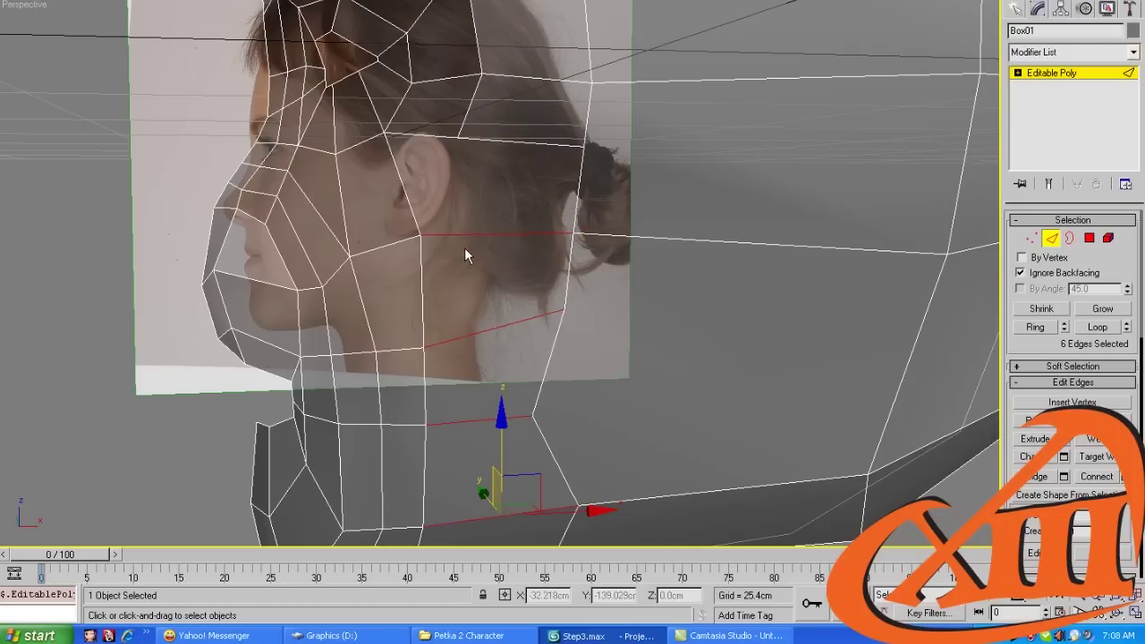
pyautogui.press('1')
pyautogui.click(495, 234)
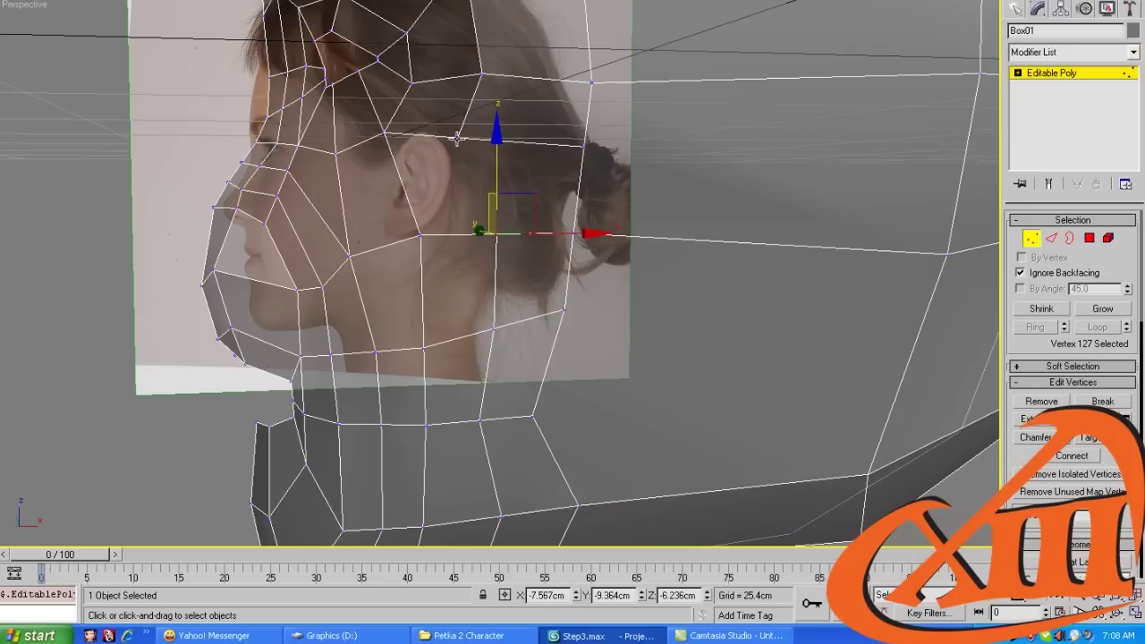
pyautogui.keyDown('ctrl'); pyautogui.click(456, 137); pyautogui.keyUp('ctrl')
# Shift the cut's middle vertex slightly back and adjust the merged cheek vertex beside the nose
pyautogui.click(422, 153)
pyautogui.click(457, 137)
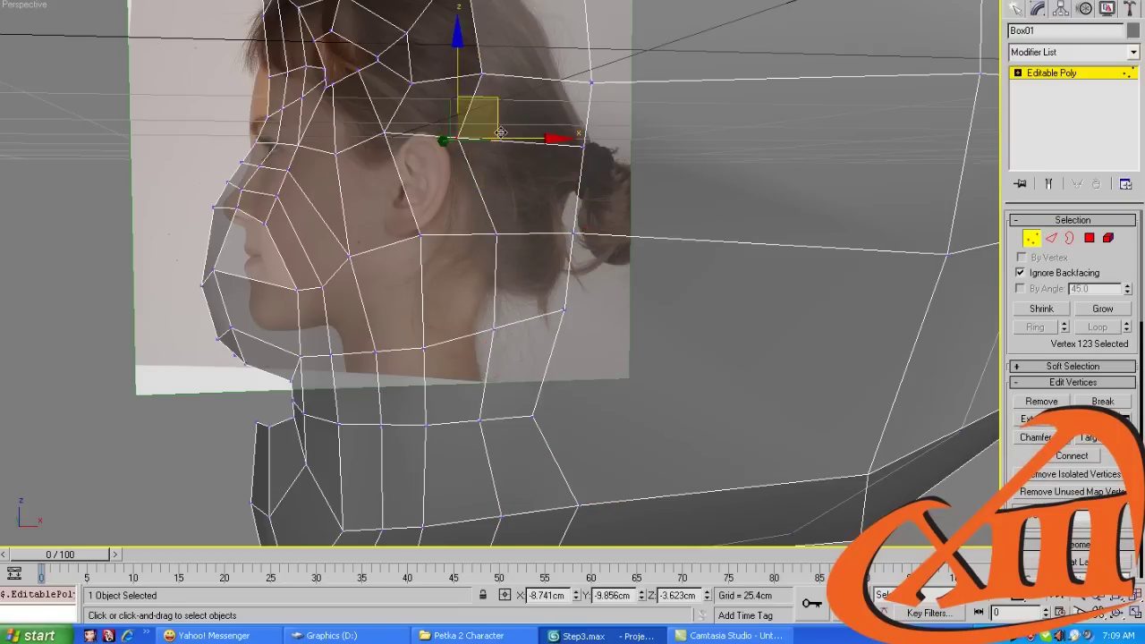
pyautogui.moveTo(501, 132); pyautogui.dragTo(507, 134)
pyautogui.moveTo(404, 248); pyautogui.dragTo(390, 172, button='middle')
pyautogui.click(429, 214)
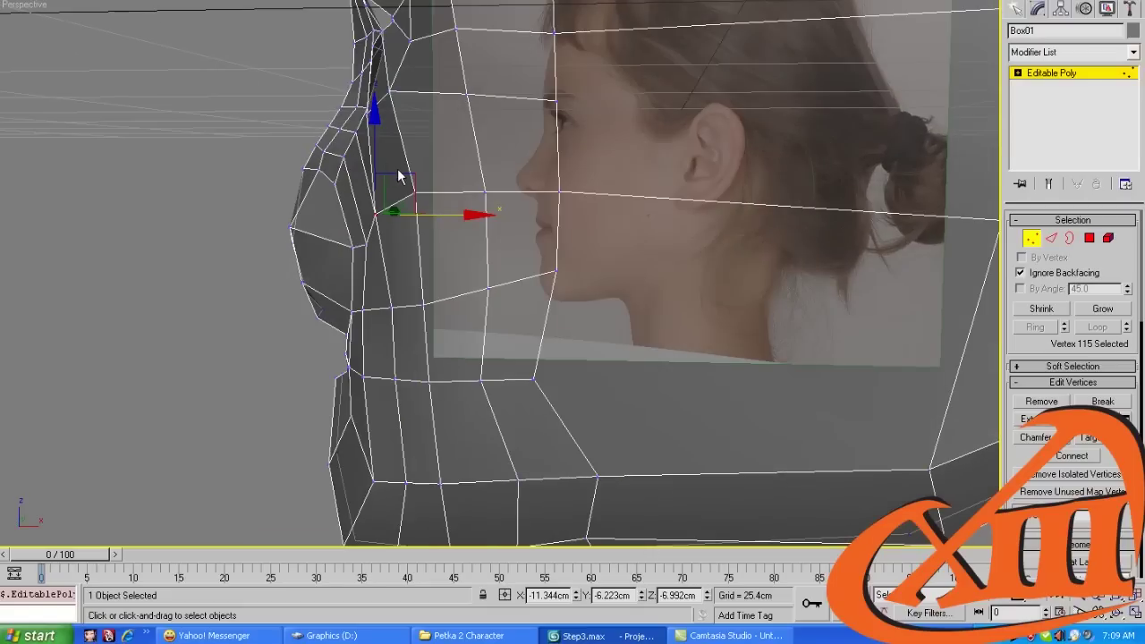
pyautogui.moveTo(402, 179); pyautogui.dragTo(457, 165)
pyautogui.click(457, 165)
# Adjust the edge and vertices at the rear of the new cheek rows to even out the cheek surface
pyautogui.moveTo(457, 165)
pyautogui.keyDown('alt'); pyautogui.mouseDown(button='middle')
pyautogui.moveTo(528, 177)
pyautogui.moveTo(498, 187)
pyautogui.moveTo(555, 161)
pyautogui.moveTo(467, 153)
pyautogui.mouseUp(button='middle'); pyautogui.keyUp('alt')
pyautogui.click(548, 161)
pyautogui.press('2')
pyautogui.click(557, 156)
pyautogui.moveTo(403, 100); pyautogui.dragTo(404, 133)
pyautogui.press('1')
pyautogui.keyDown('alt'); pyautogui.moveTo(404, 132); pyautogui.dragTo(461, 126, button='middle'); pyautogui.keyUp('alt')
pyautogui.click(461, 126)
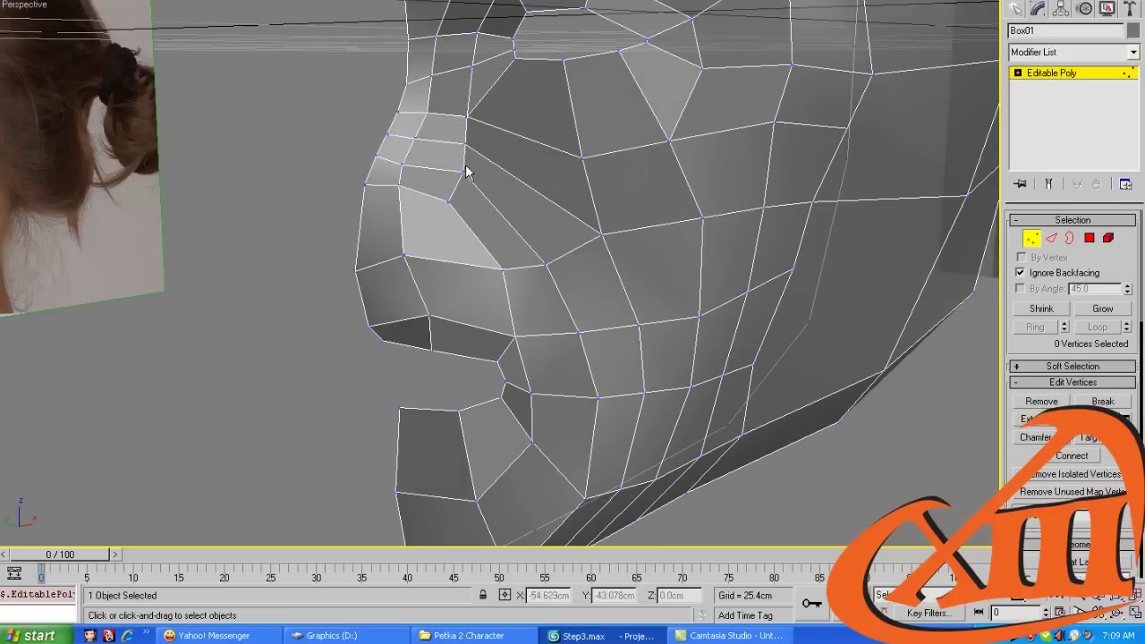
# Move the two short edges beside the nostril and upper lip forward, following the face contour in the side photo
pyautogui.click(463, 172)
pyautogui.keyDown('alt'); pyautogui.moveTo(463, 172); pyautogui.dragTo(399, 224, button='middle'); pyautogui.keyUp('alt')
pyautogui.scroll(6, 529, 223)
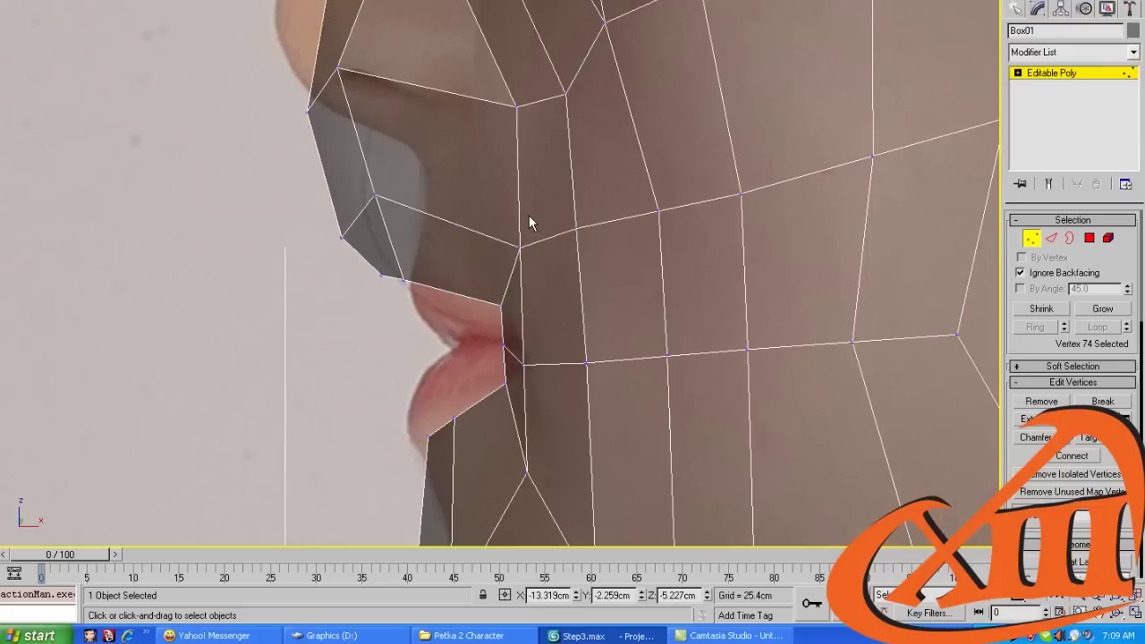
pyautogui.press('2')
pyautogui.click(497, 186)
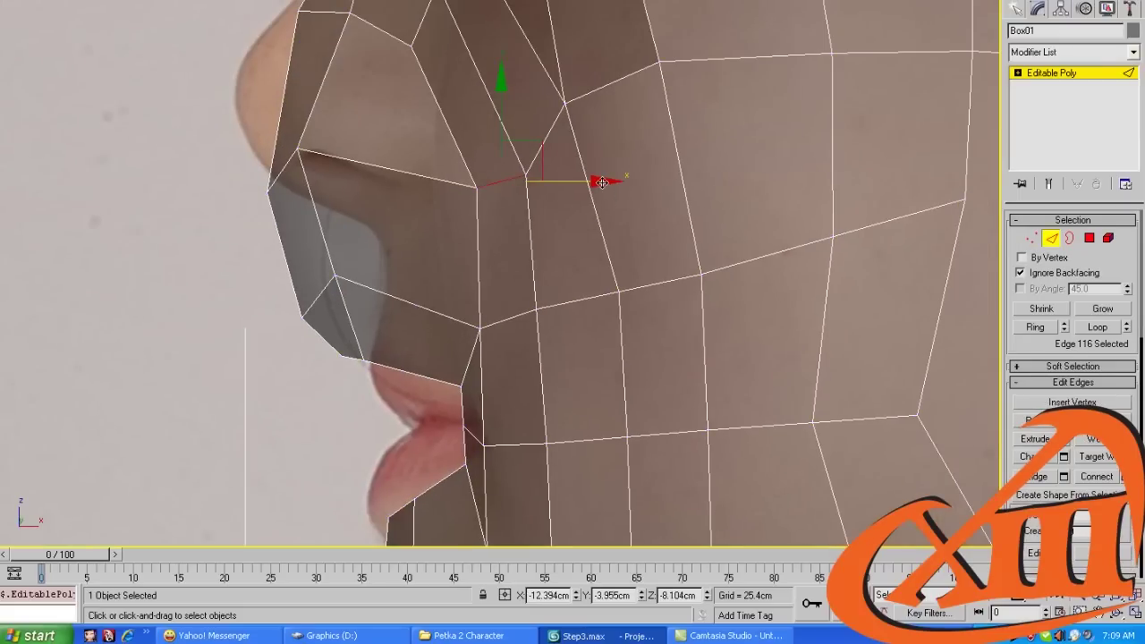
pyautogui.moveTo(602, 183); pyautogui.dragTo(532, 290)
pyautogui.click(508, 323)
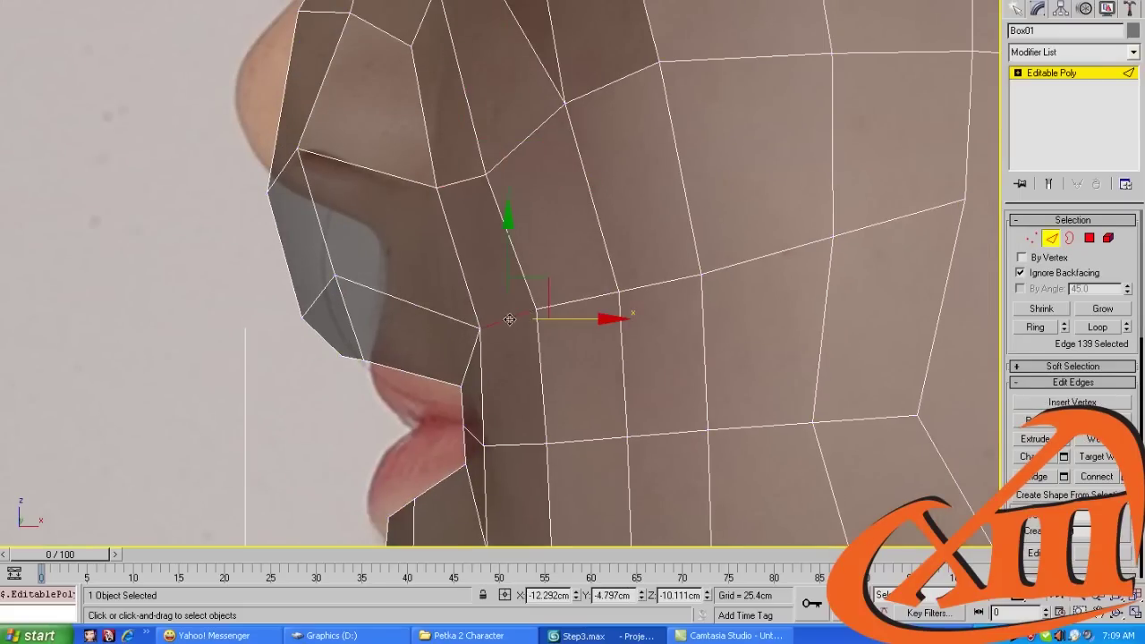
pyautogui.keyDown('alt'); pyautogui.moveTo(524, 297); pyautogui.dragTo(424, 356, button='middle'); pyautogui.keyUp('alt')
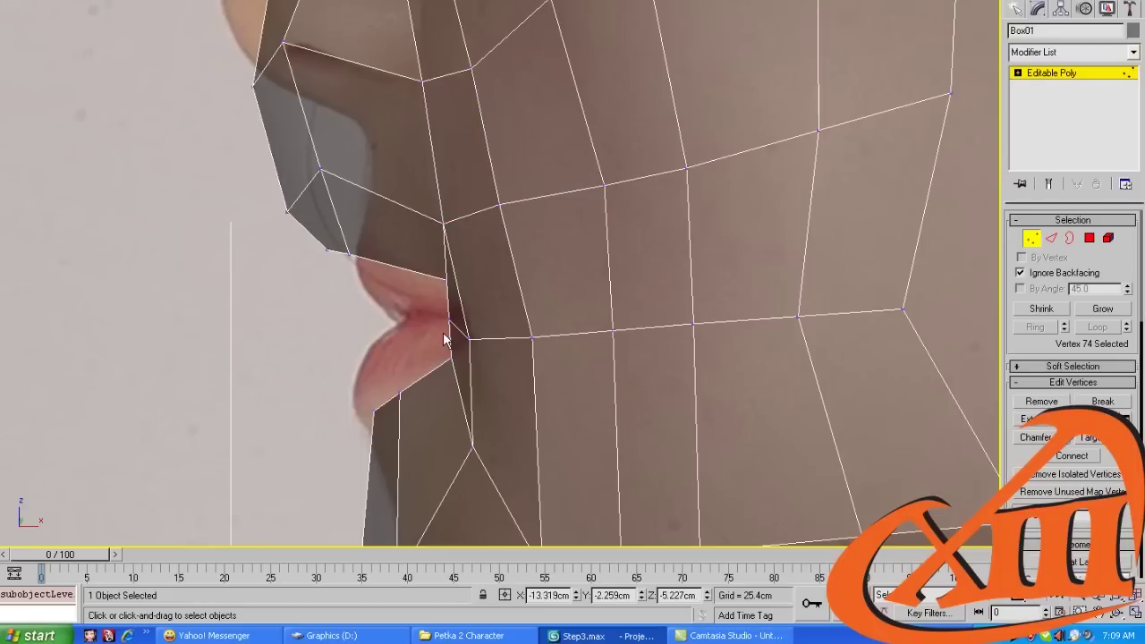
# Move the short mouth-corner edge back about 0.3 cm to the corner of the lips and nudge its rear vertex slightly forward
pyautogui.click(453, 322)
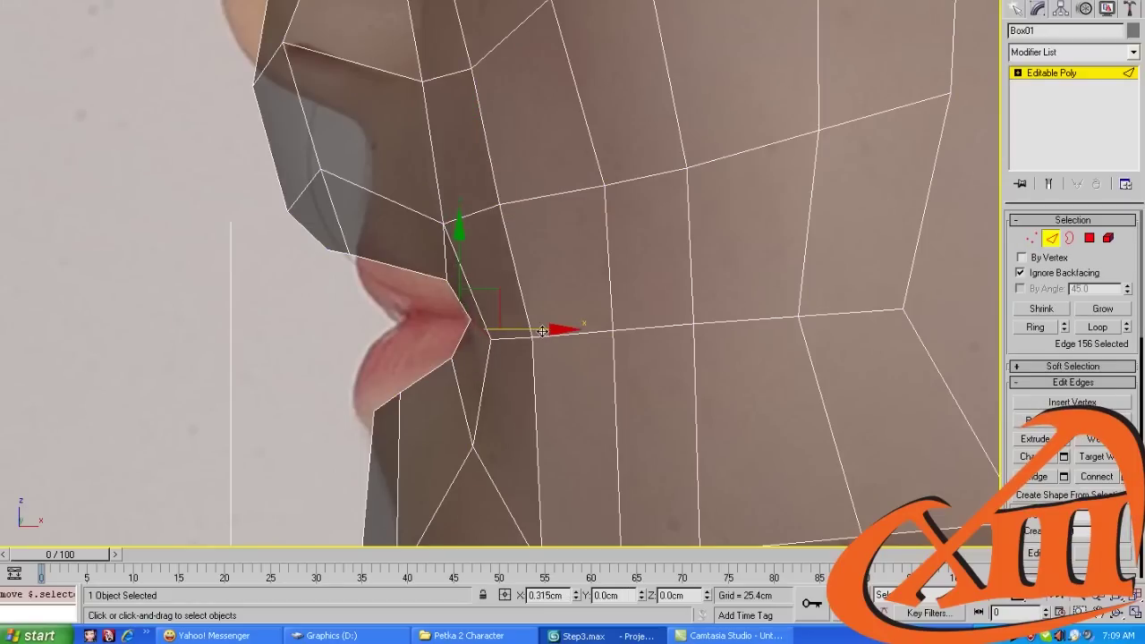
pyautogui.moveTo(520, 333); pyautogui.dragTo(537, 333)
pyautogui.press('1')
pyautogui.click(492, 338)
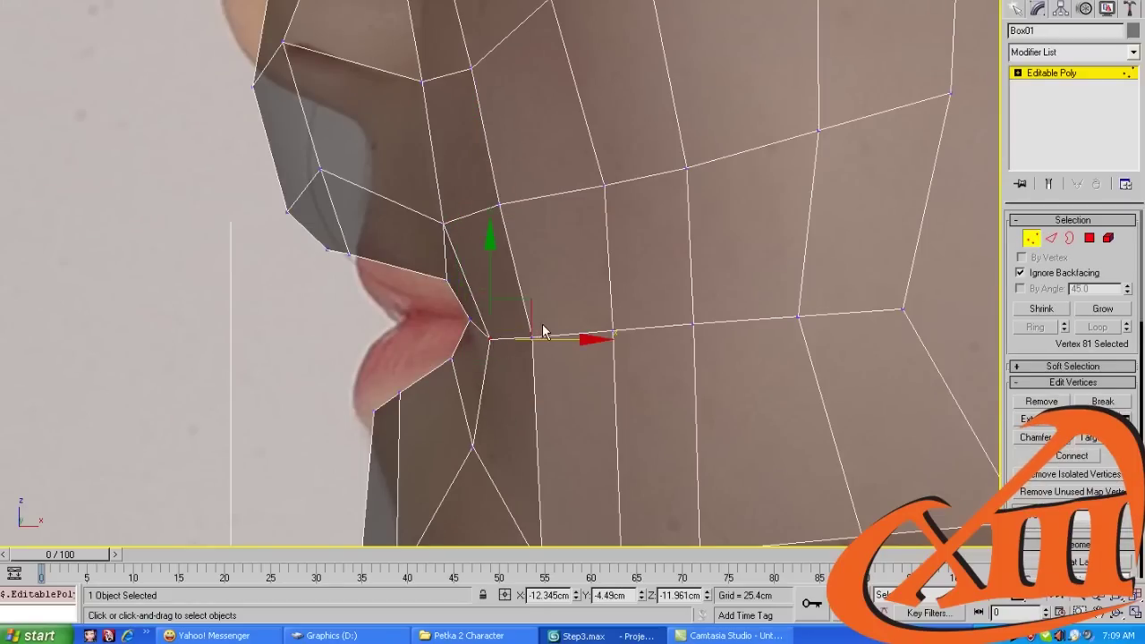
pyautogui.moveTo(486, 452); pyautogui.dragTo(485, 365, button='middle')
# Shift the slanted edge below the mouth corner up and back, and move the lower lip's corner vertex slightly back
pyautogui.press('2')
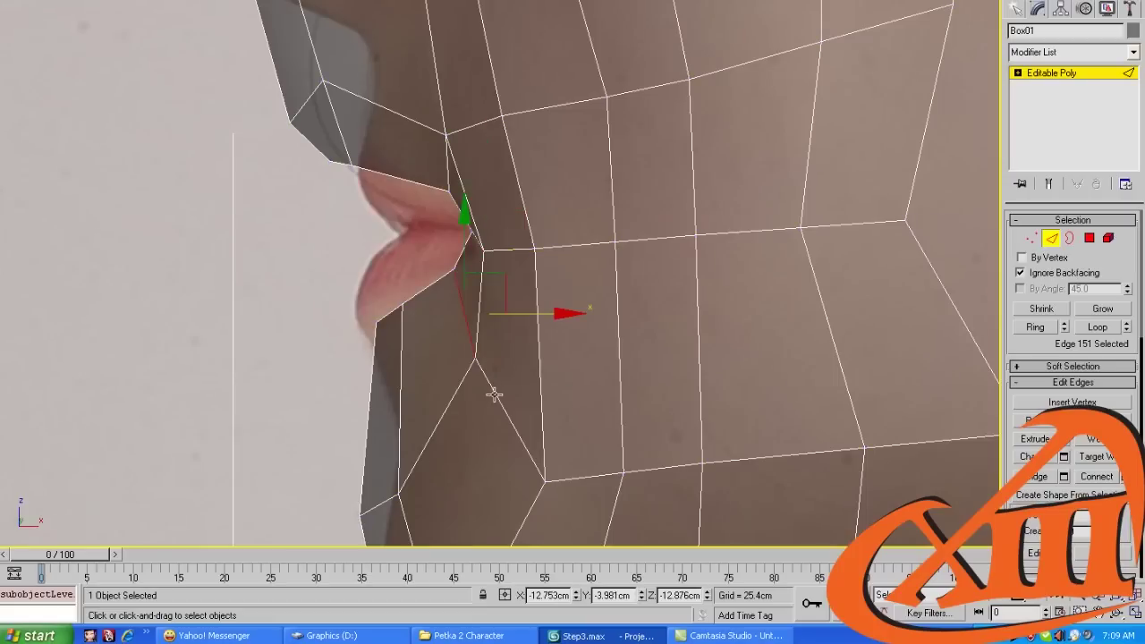
pyautogui.click(497, 392)
pyautogui.moveTo(534, 400); pyautogui.dragTo(550, 341)
pyautogui.press('1')
pyautogui.click(454, 266)
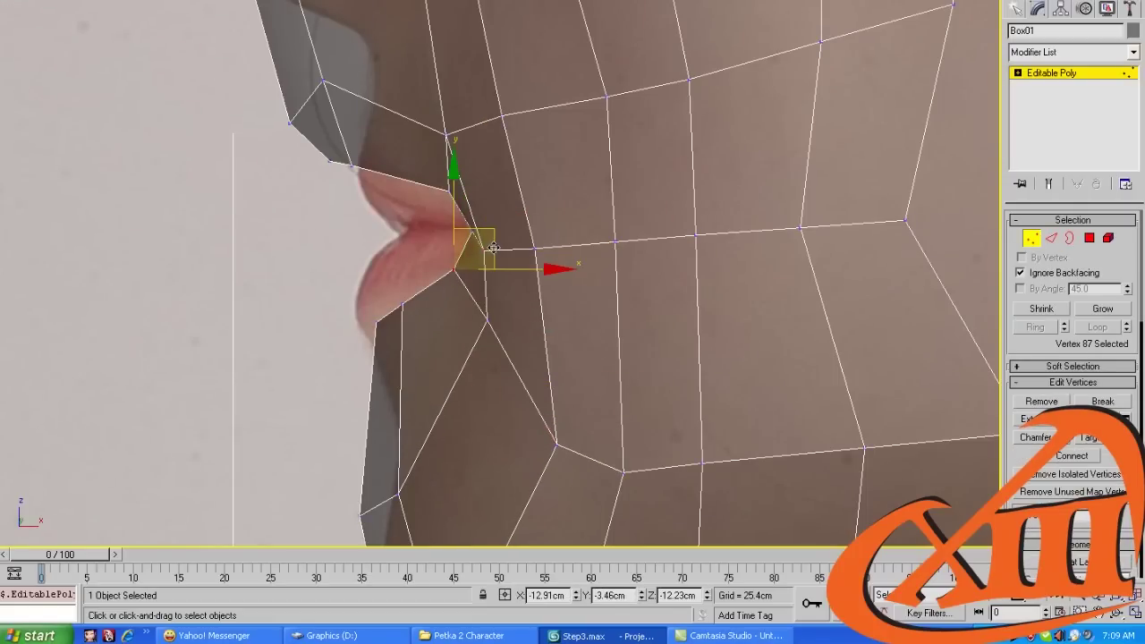
pyautogui.moveTo(493, 247); pyautogui.dragTo(522, 232)
# Move the lower lip's front edge forward onto the lip outline and pull the two vertices beneath it back into the chin crease
pyautogui.press('2')
pyautogui.click(398, 304)
pyautogui.moveTo(398, 305); pyautogui.dragTo(377, 311)
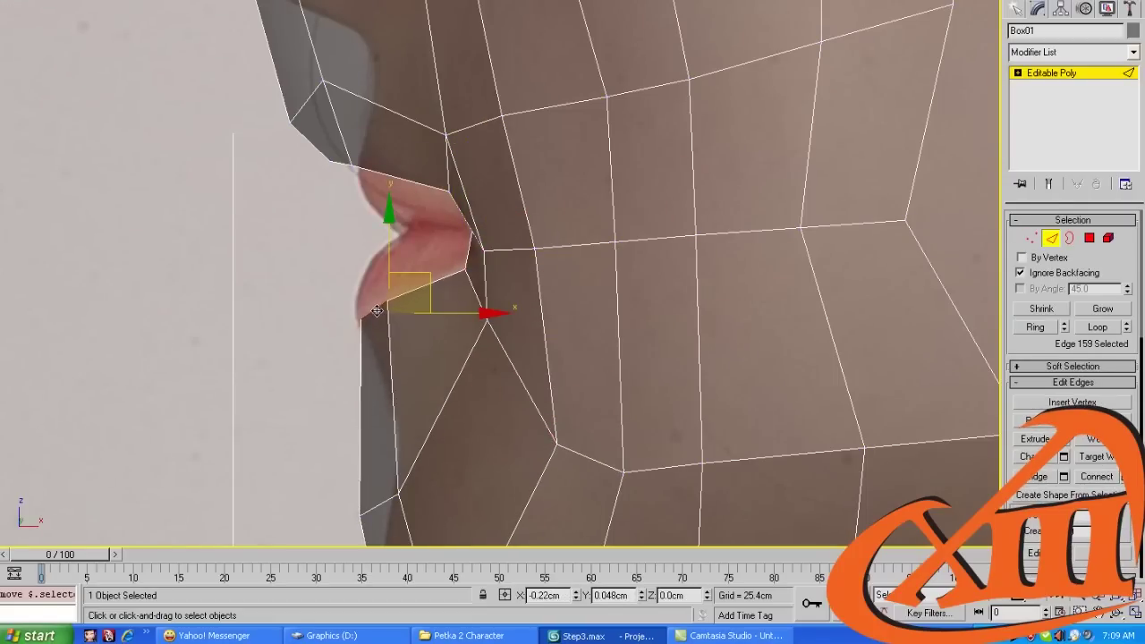
pyautogui.moveTo(436, 456); pyautogui.dragTo(444, 331, button='middle')
pyautogui.press('1')
pyautogui.moveTo(439, 345); pyautogui.dragTo(324, 443)
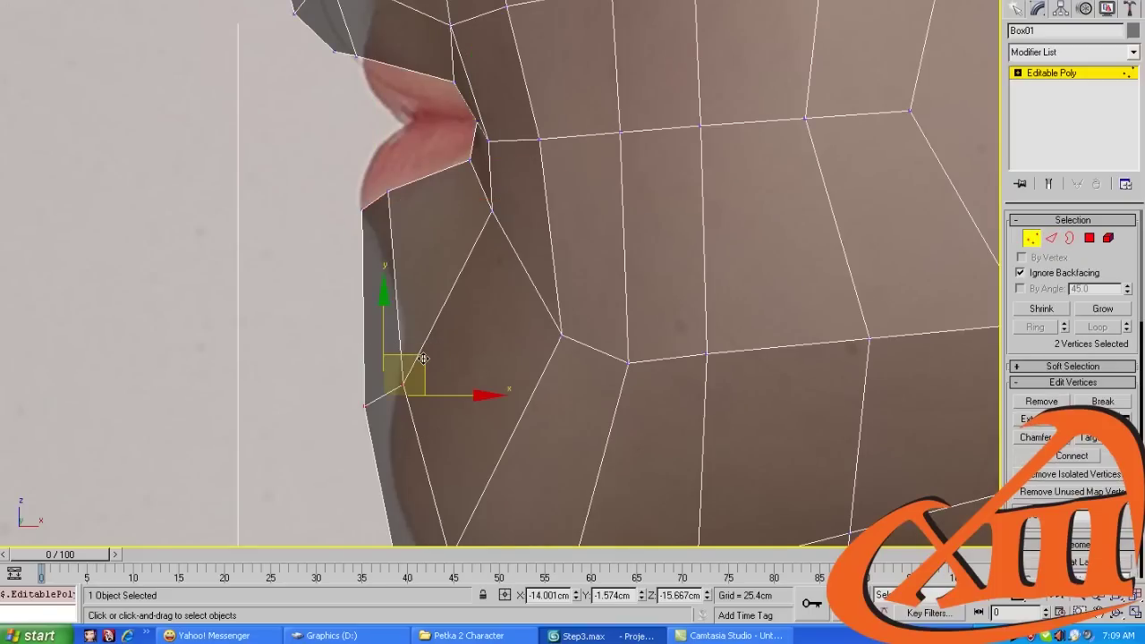
pyautogui.moveTo(423, 358); pyautogui.dragTo(456, 420)
# Raise the front chin vertices and pull the pair under the chin forward to match the chin outline in the side photo
pyautogui.moveTo(457, 420); pyautogui.dragTo(447, 300, button='middle')
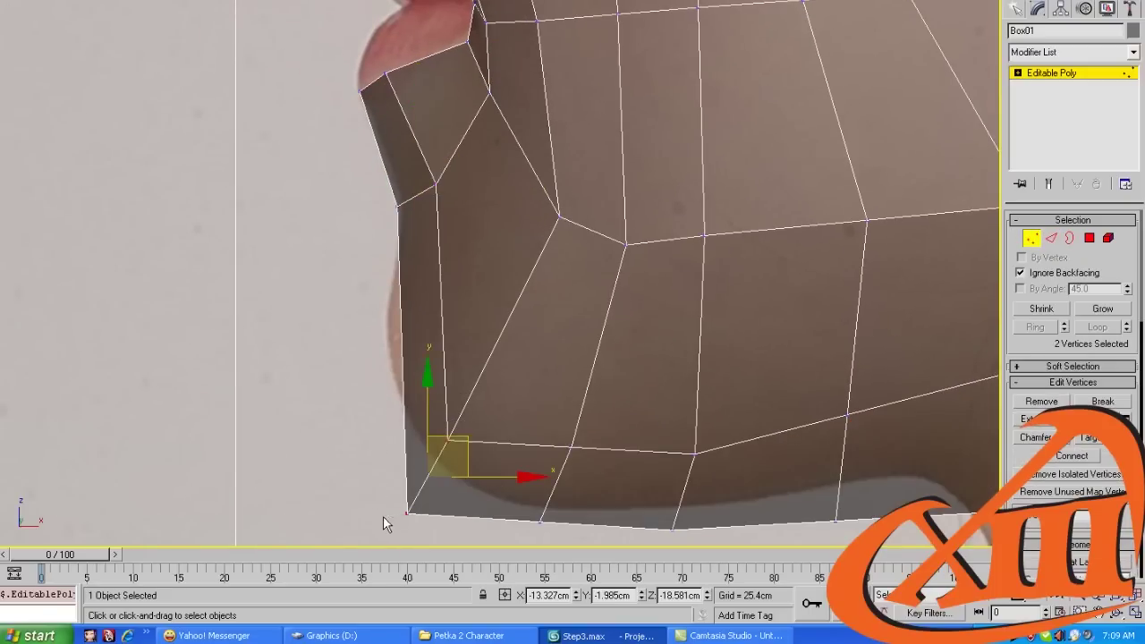
pyautogui.moveTo(467, 430); pyautogui.dragTo(452, 284)
pyautogui.click(410, 382)
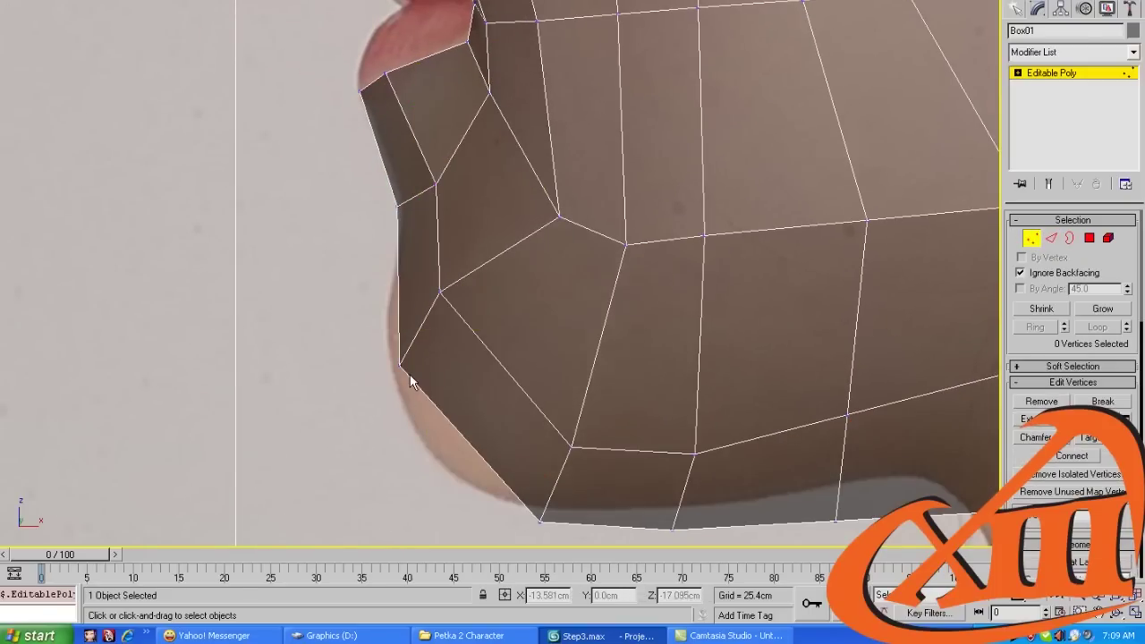
pyautogui.moveTo(401, 368); pyautogui.dragTo(383, 347)
pyautogui.click(394, 375)
pyautogui.moveTo(515, 537); pyautogui.dragTo(492, 451)
# Move the two vertices between the chin and lower cheek up and forward to even out the edge flow around the mouth
pyautogui.moveTo(562, 217); pyautogui.dragTo(500, 304, button='middle')
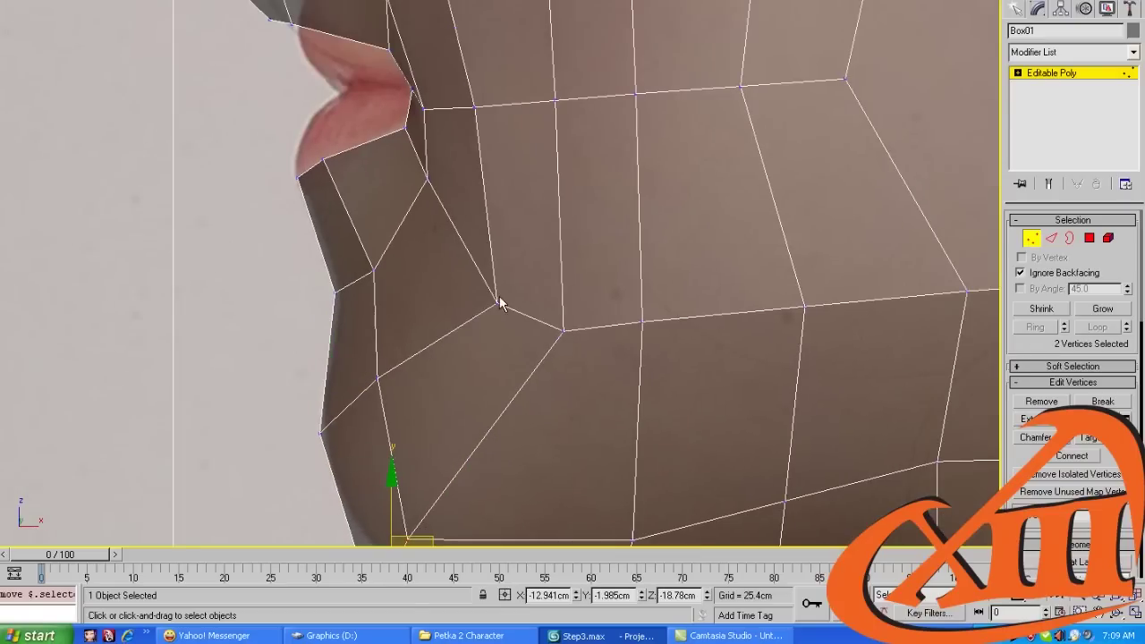
pyautogui.click(496, 301)
pyautogui.scroll(-2, 505, 331)
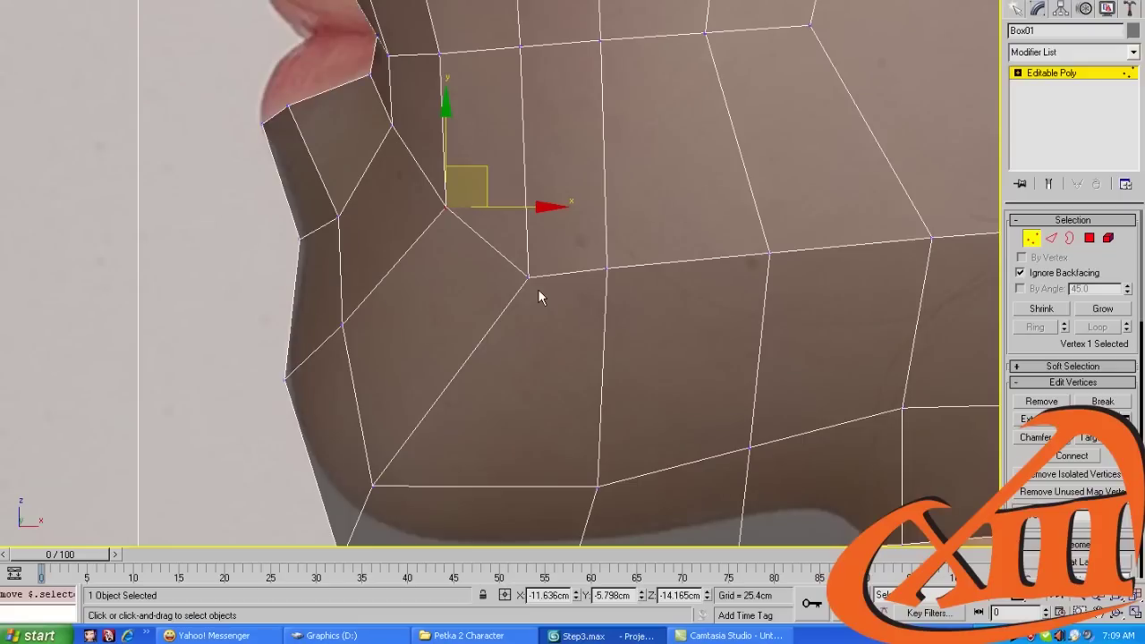
pyautogui.click(529, 272)
pyautogui.scroll(1, 608, 365)
# Move the jawline vertex pair just behind the chin forward, and the next pair back and up along the jaw
pyautogui.moveTo(533, 423); pyautogui.dragTo(619, 344)
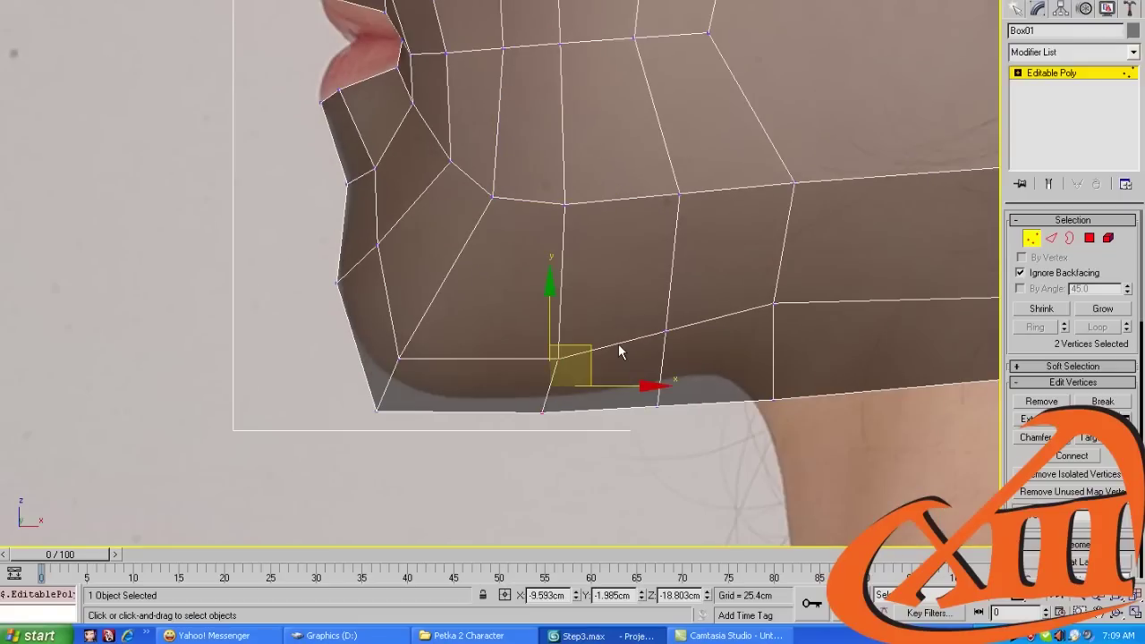
pyautogui.moveTo(670, 386); pyautogui.dragTo(623, 396)
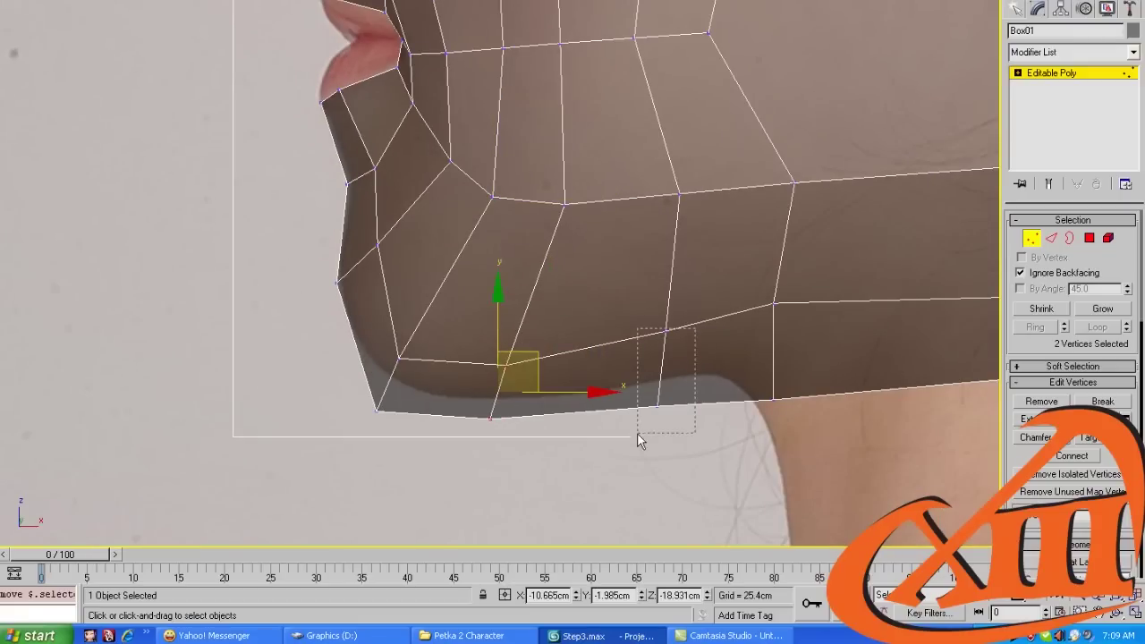
pyautogui.moveTo(638, 439); pyautogui.dragTo(638, 435)
pyautogui.moveTo(683, 344); pyautogui.dragTo(688, 343)
# Move the rearmost short cheek edge level with the mouth back about 0.94 cm and up about 0.2 cm
pyautogui.moveTo(684, 61); pyautogui.dragTo(652, 184, button='middle')
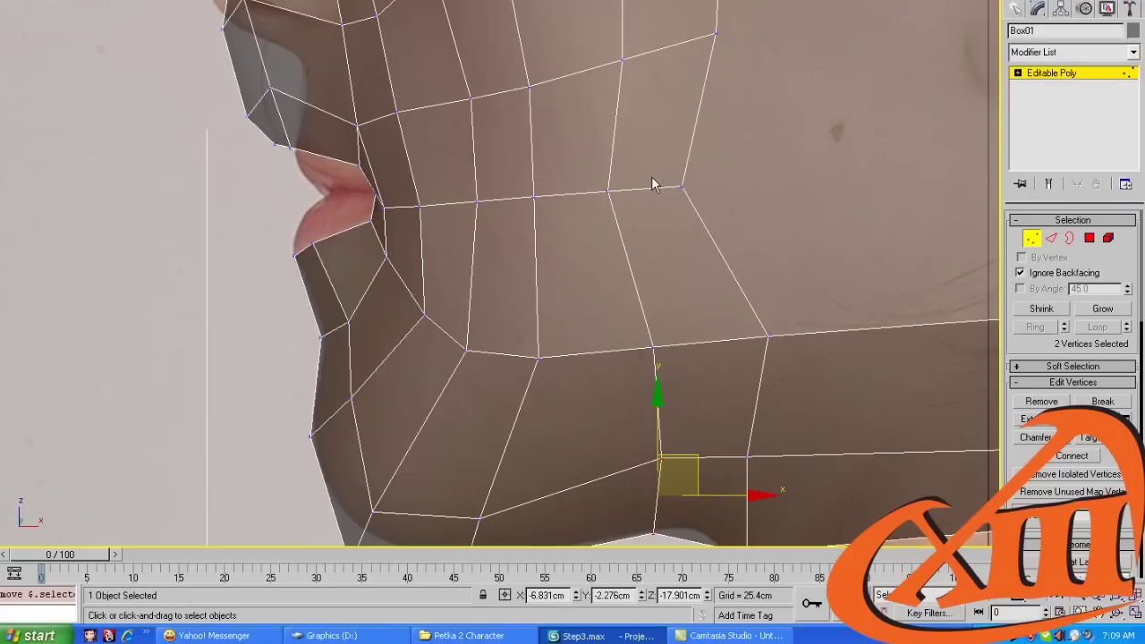
pyautogui.press('2')
pyautogui.scroll(-2, 651, 184)
pyautogui.click(660, 170)
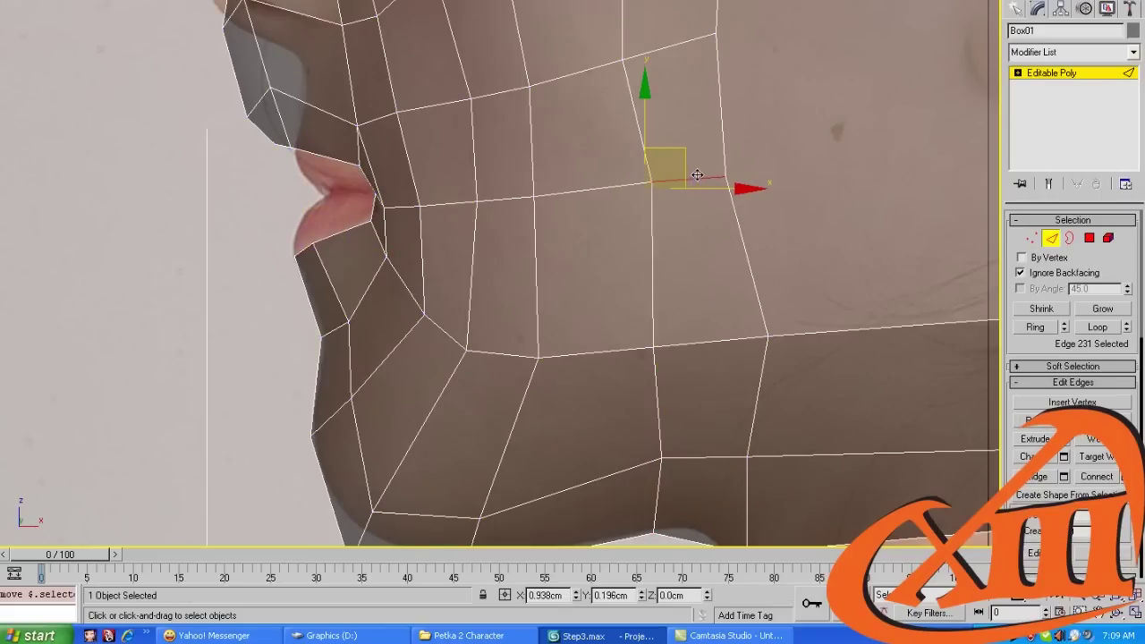
pyautogui.press('1')
pyautogui.scroll(2, 634, 353)
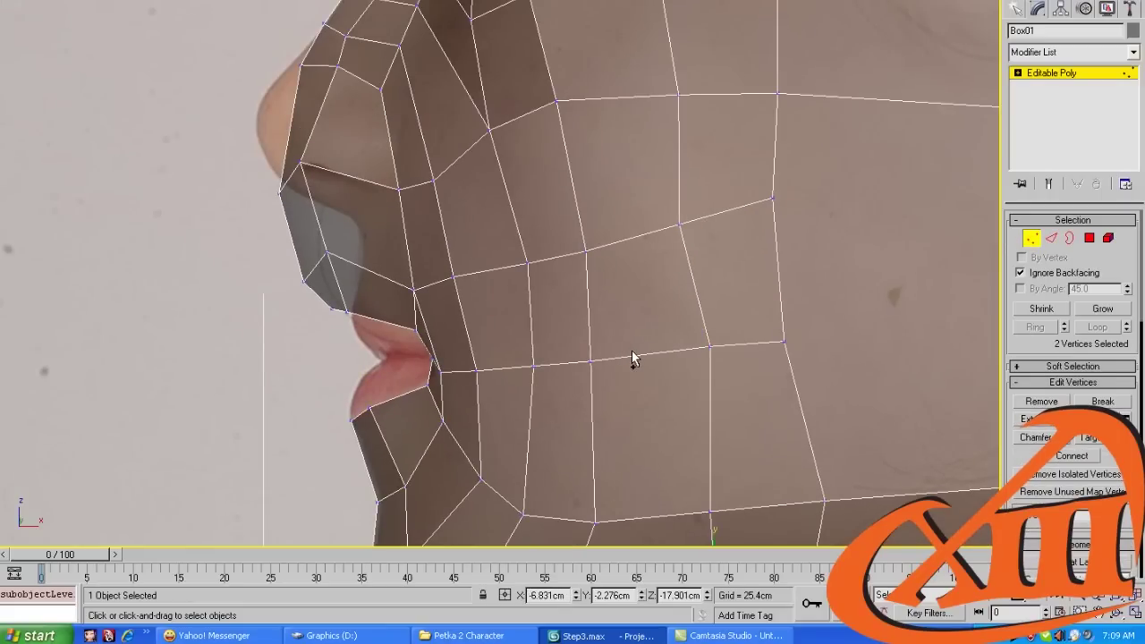
# Adjust the vertical cheek edges beside the nose and mouth in the perspective view, shifting the lower one forward and reshaping it sideways
pyautogui.press('p')
pyautogui.moveTo(568, 285)
pyautogui.keyDown('alt'); pyautogui.mouseDown(button='middle')
pyautogui.moveTo(578, 253)
pyautogui.moveTo(486, 269)
pyautogui.mouseUp(button='middle'); pyautogui.keyUp('alt')
pyautogui.press('2')
pyautogui.click(430, 279)
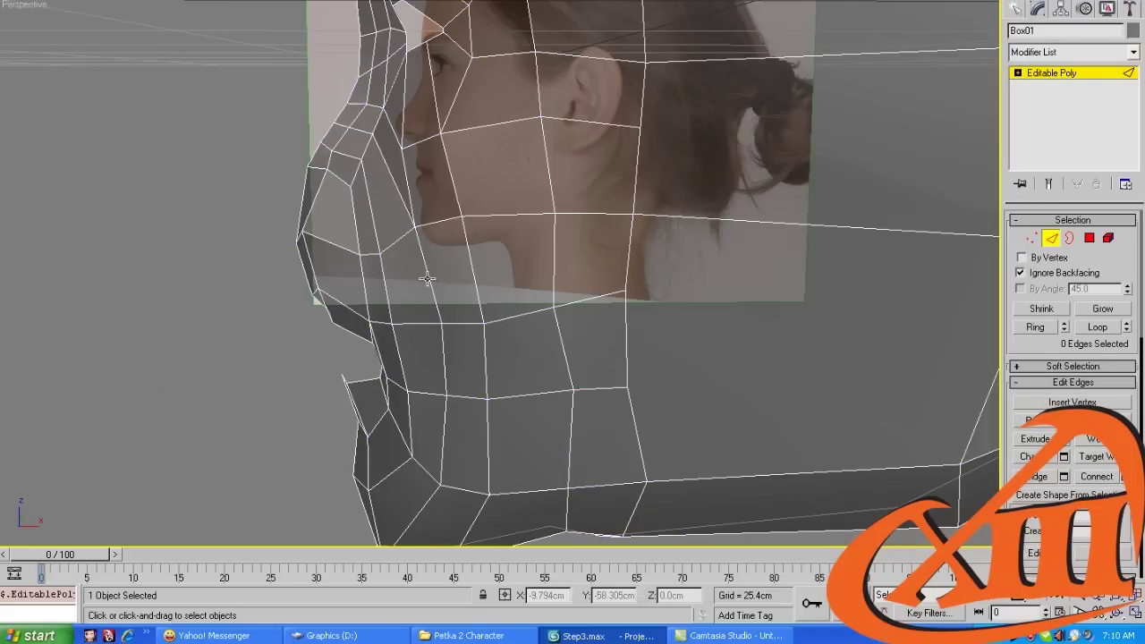
pyautogui.click(404, 269)
pyautogui.keyDown('alt'); pyautogui.moveTo(491, 293); pyautogui.dragTo(521, 218, button='middle'); pyautogui.keyUp('alt')
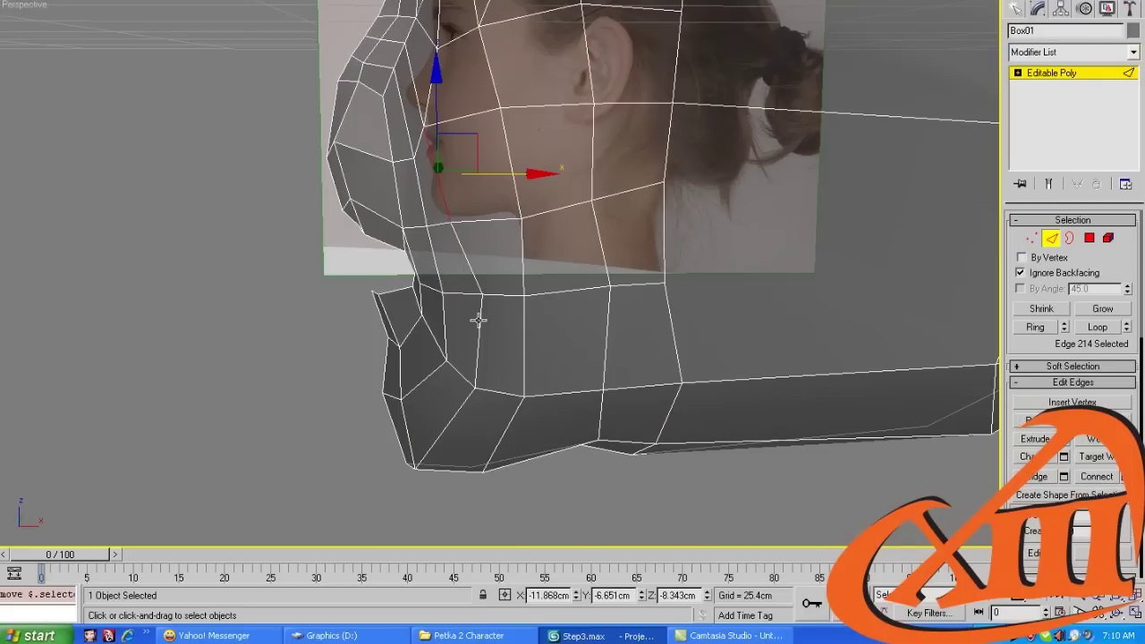
pyautogui.click(479, 322)
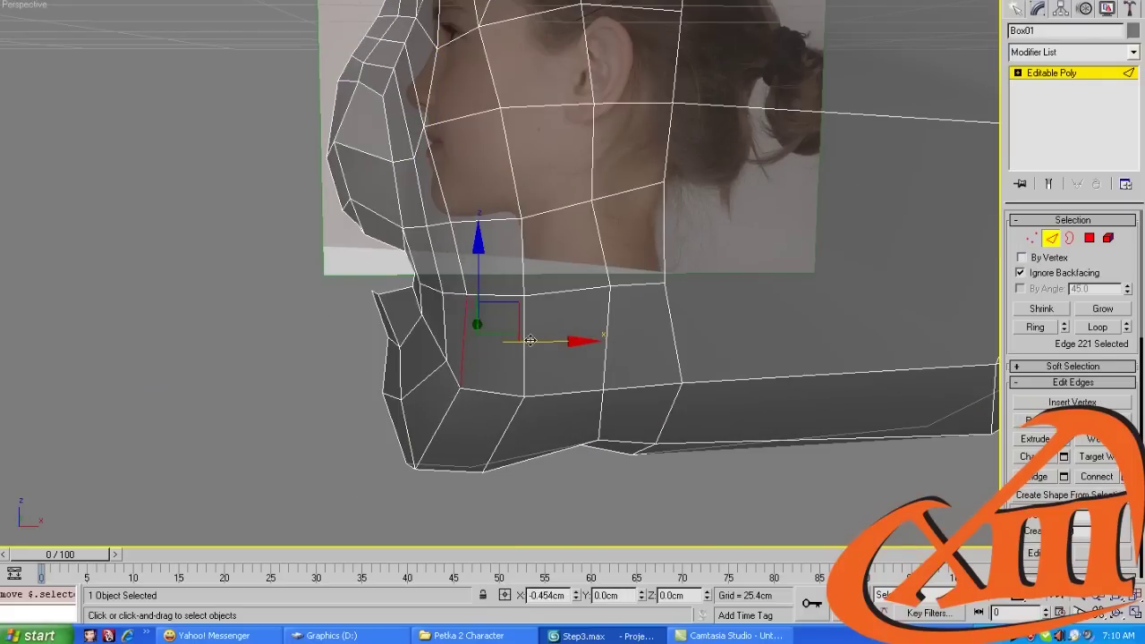
pyautogui.keyDown('alt'); pyautogui.moveTo(546, 341); pyautogui.dragTo(643, 329, button='middle'); pyautogui.keyUp('alt')
pyautogui.moveTo(636, 314); pyautogui.dragTo(693, 147)
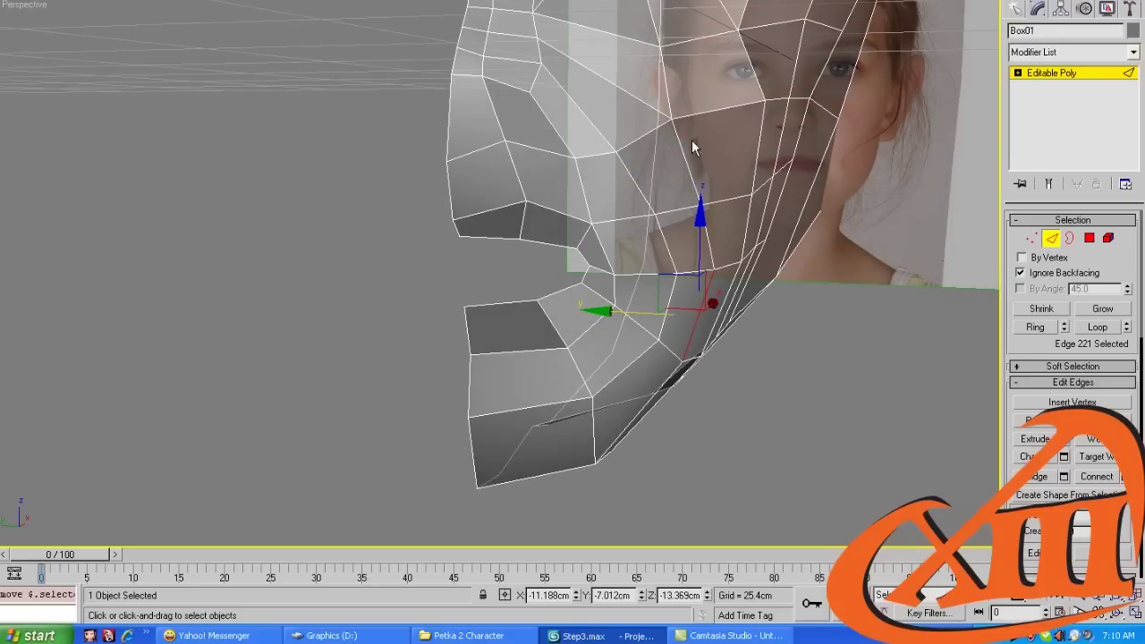
# Nudge the cheek edge beside the nose and the vertex at its end to smooth the cheek curve seen from below
pyautogui.click(685, 146)
pyautogui.keyDown('alt'); pyautogui.moveTo(685, 146); pyautogui.dragTo(687, 297, button='middle'); pyautogui.keyUp('alt')
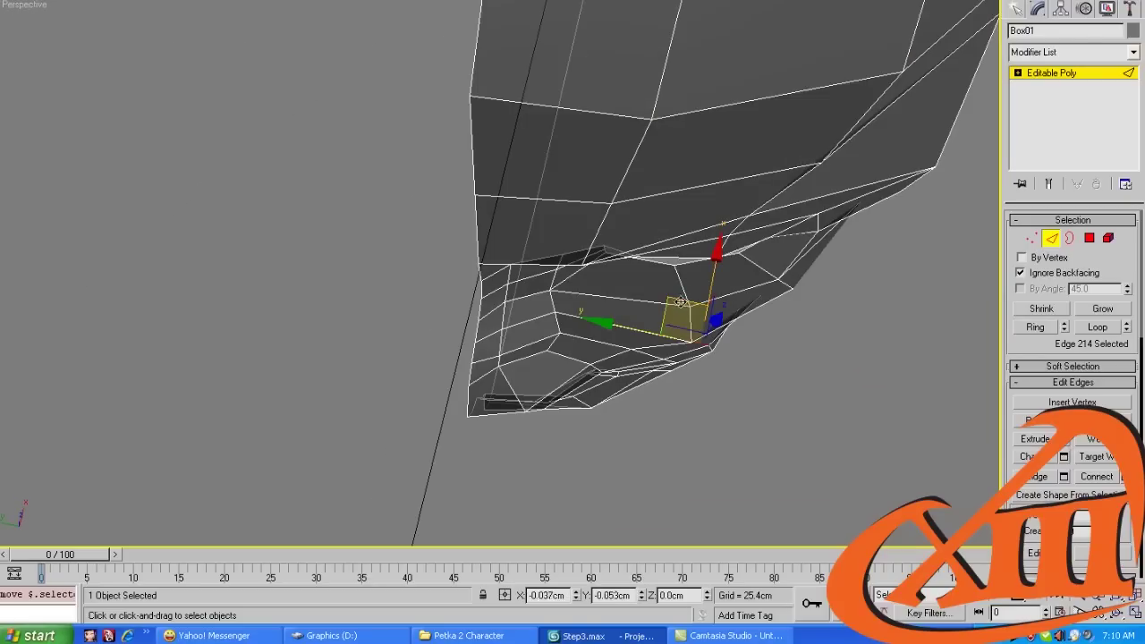
pyautogui.press('1')
pyautogui.click(693, 349)
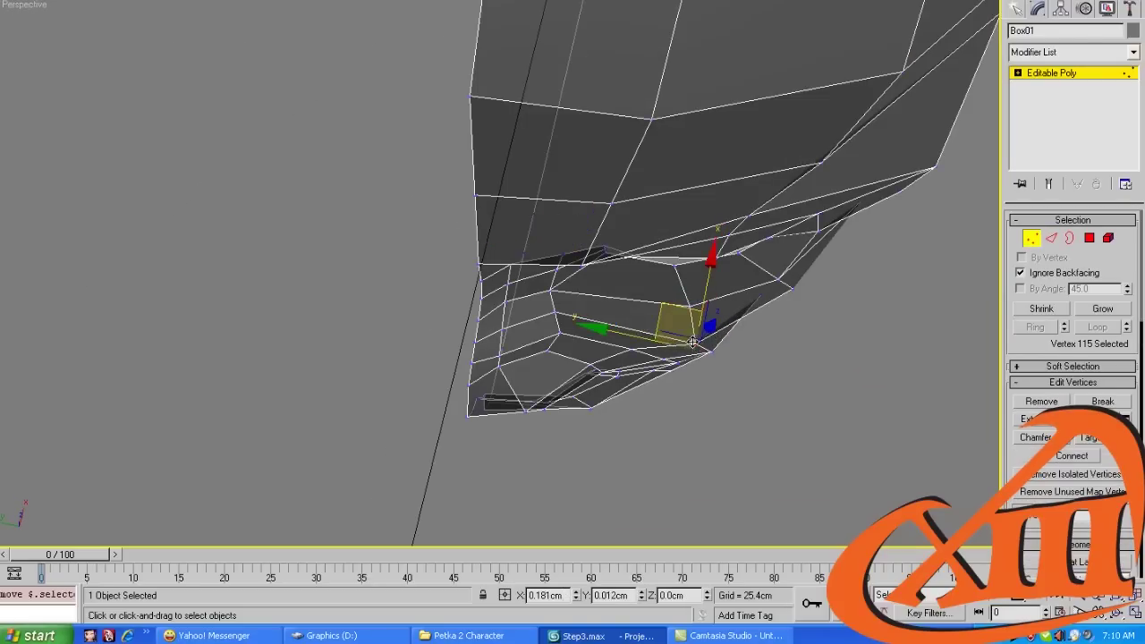
pyautogui.keyDown('alt'); pyautogui.moveTo(693, 349); pyautogui.dragTo(549, 247, button='middle'); pyautogui.keyUp('alt')
# Adjust the next vertical cheek edge and the short edge above the jawline to round the lower cheek
pyautogui.press('2')
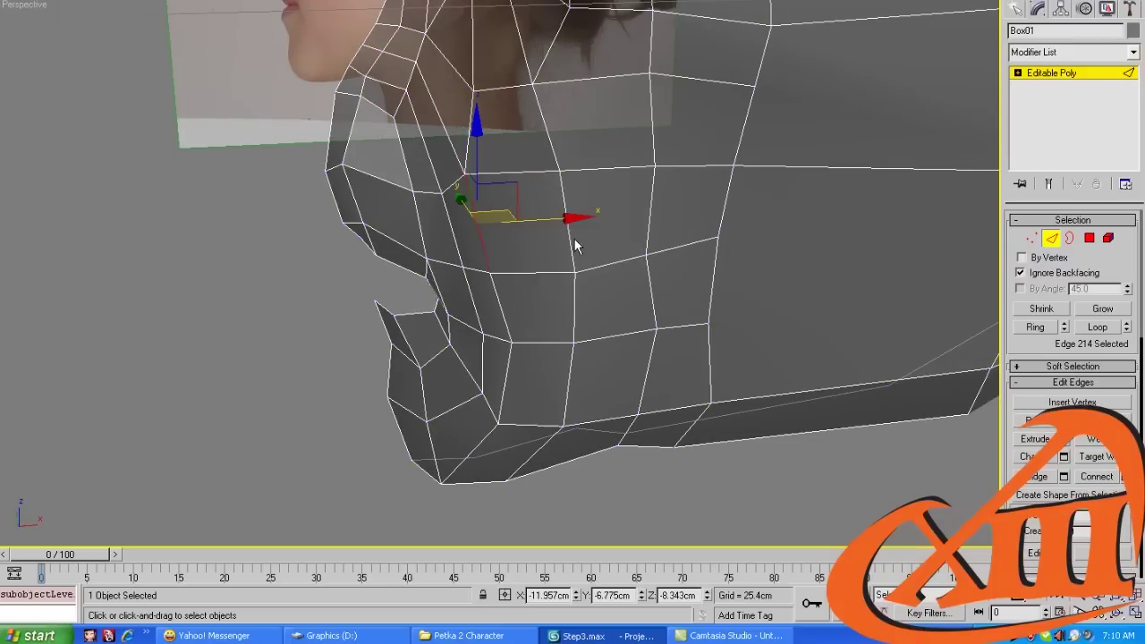
pyautogui.click(574, 243)
pyautogui.keyDown('alt'); pyautogui.moveTo(632, 215); pyautogui.dragTo(429, 223, button='middle'); pyautogui.keyUp('alt')
pyautogui.click(650, 349)
pyautogui.scroll(5, 419, 220)
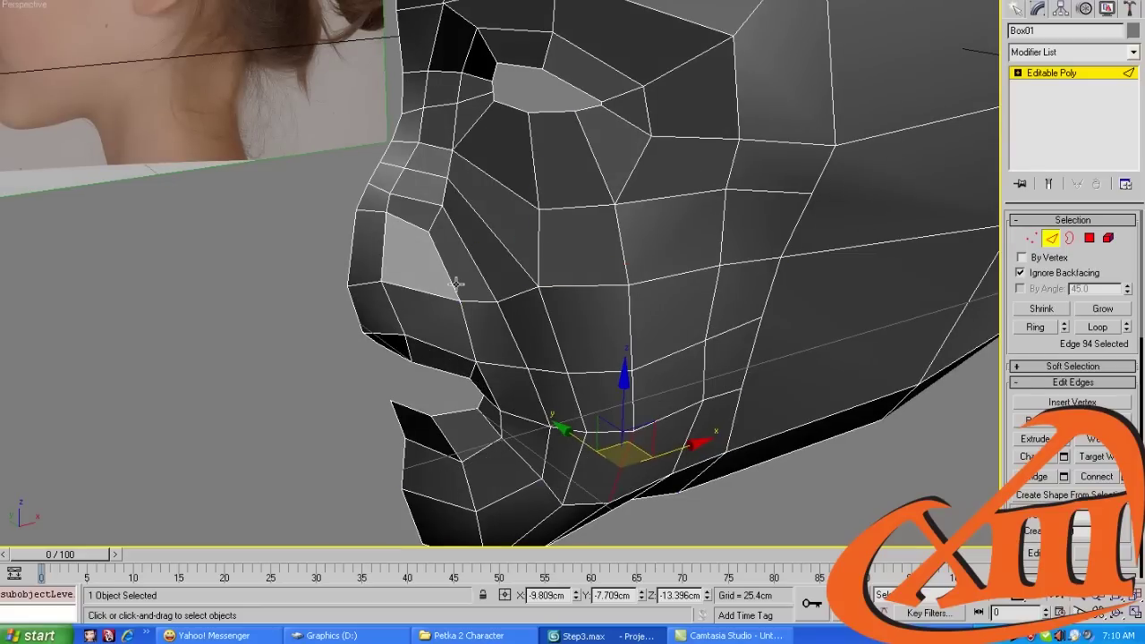
# Reposition the two slanted edges between the nostril and the cheek to smooth the side of the nose
pyautogui.click(455, 284)
pyautogui.moveTo(455, 284)
pyautogui.keyDown('alt'); pyautogui.mouseDown(button='middle')
pyautogui.moveTo(447, 259)
pyautogui.moveTo(456, 289)
pyautogui.mouseUp(button='middle'); pyautogui.keyUp('alt')
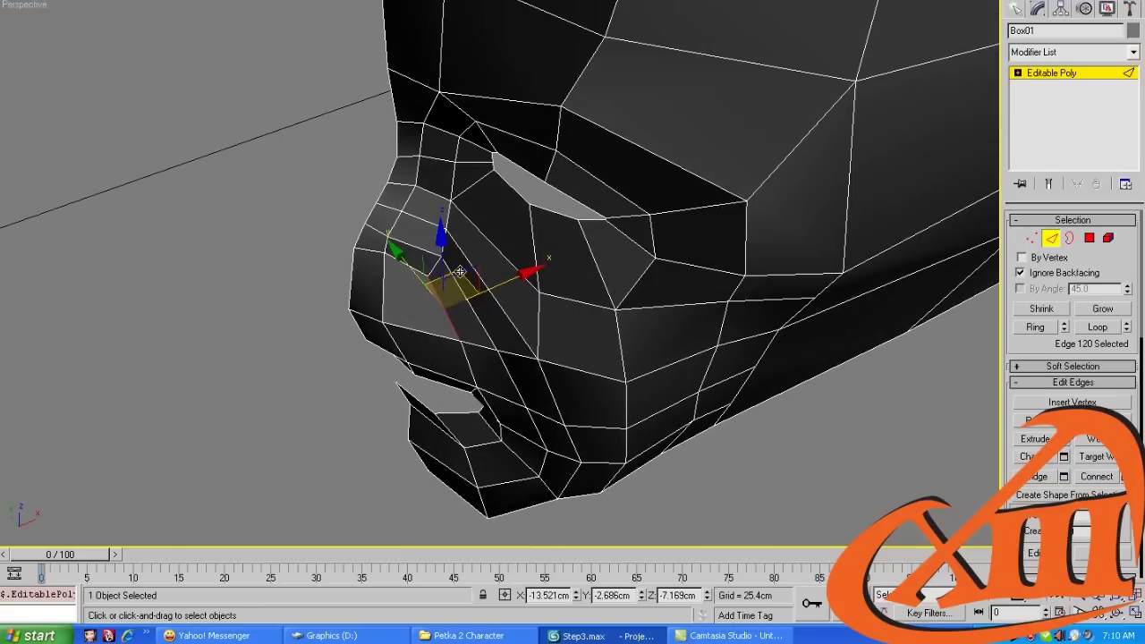
pyautogui.click(487, 266)
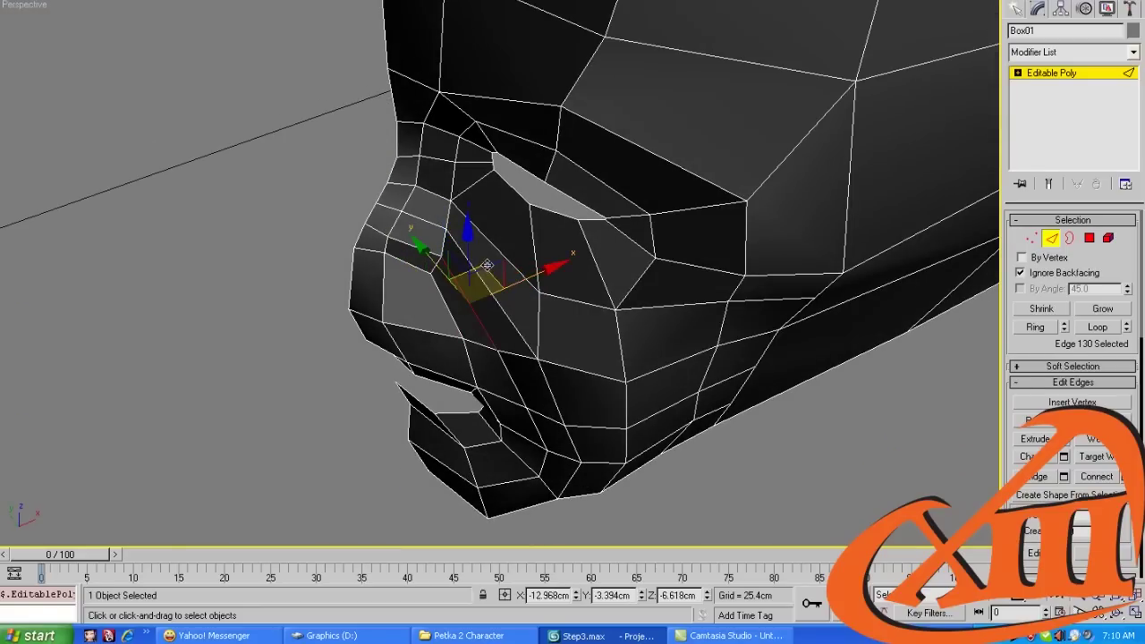
pyautogui.moveTo(487, 266); pyautogui.dragTo(498, 274)
pyautogui.press('1')
# Shift the vertex above the outer brow to even out the temple's side contour
pyautogui.keyDown('alt'); pyautogui.moveTo(497, 274); pyautogui.dragTo(591, 248, button='middle'); pyautogui.keyUp('alt')
pyautogui.keyDown('alt'); pyautogui.moveTo(577, 205); pyautogui.dragTo(450, 248, button='middle'); pyautogui.keyUp('alt')
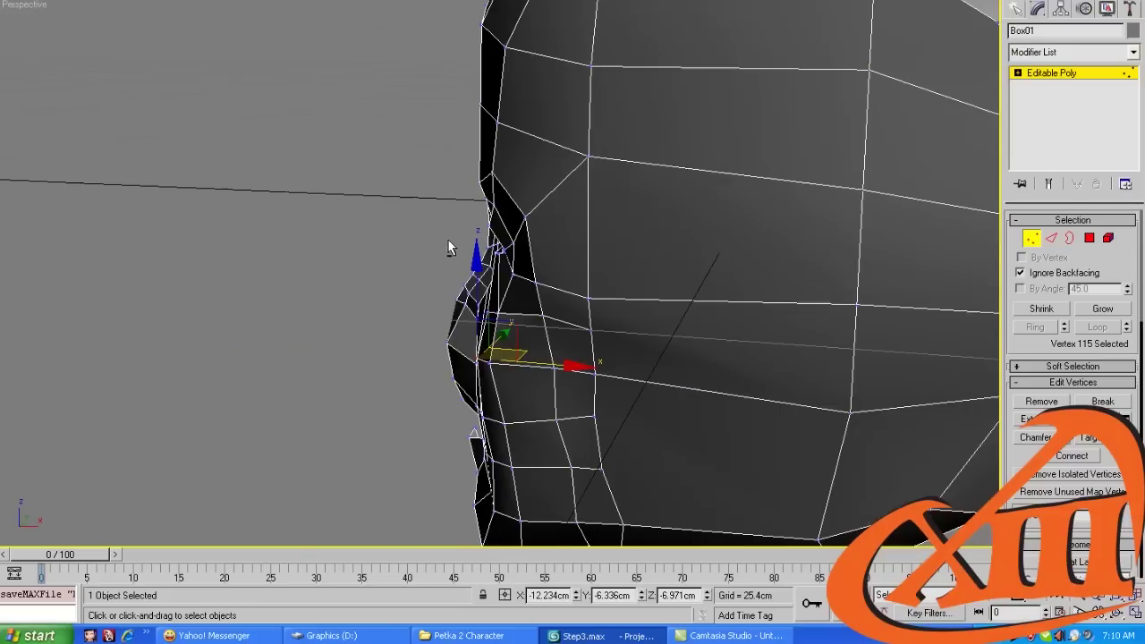
pyautogui.click(588, 154)
pyautogui.moveTo(636, 127); pyautogui.dragTo(617, 144)
pyautogui.keyDown('alt'); pyautogui.moveTo(617, 143); pyautogui.dragTo(706, 248, button='middle'); pyautogui.keyUp('alt')
# Adjust the short cheekbone edge behind the eye and the neighbouring cheek vertex
pyautogui.press('2')
pyautogui.click(694, 276)
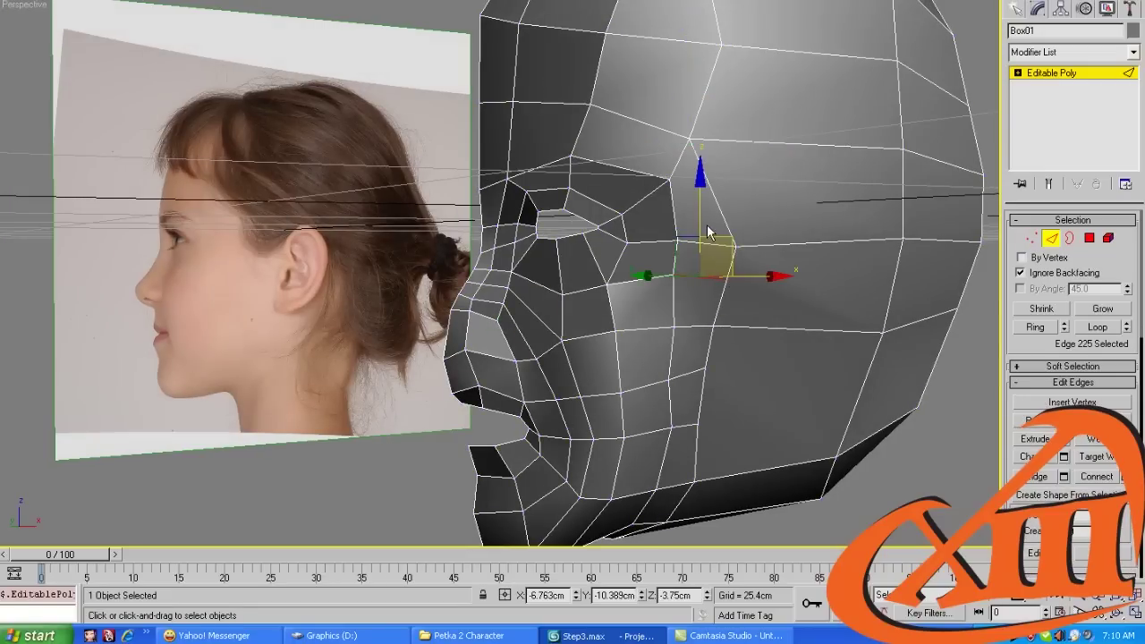
pyautogui.press('1')
pyautogui.keyDown('alt'); pyautogui.moveTo(707, 240); pyautogui.dragTo(651, 327, button='middle'); pyautogui.keyUp('alt')
pyautogui.click(645, 278)
# Adjust the polygon at the rear of the lower cheek and the short edge above it to round the cheek
pyautogui.press('2')
pyautogui.press('4')
pyautogui.click(687, 269)
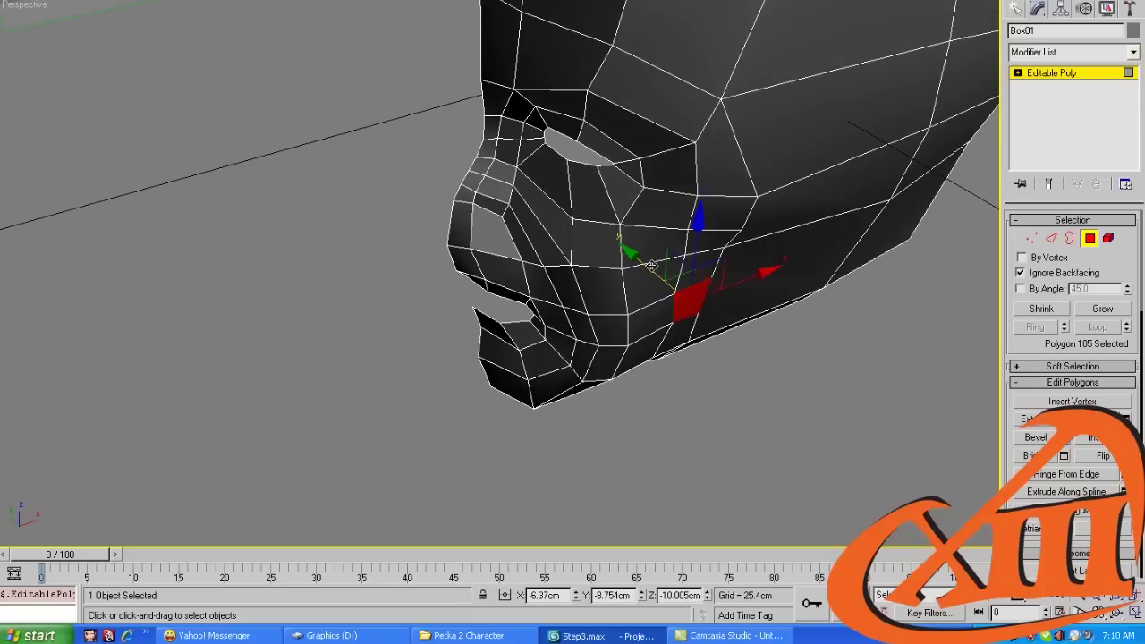
pyautogui.press('2')
pyautogui.click(698, 252)
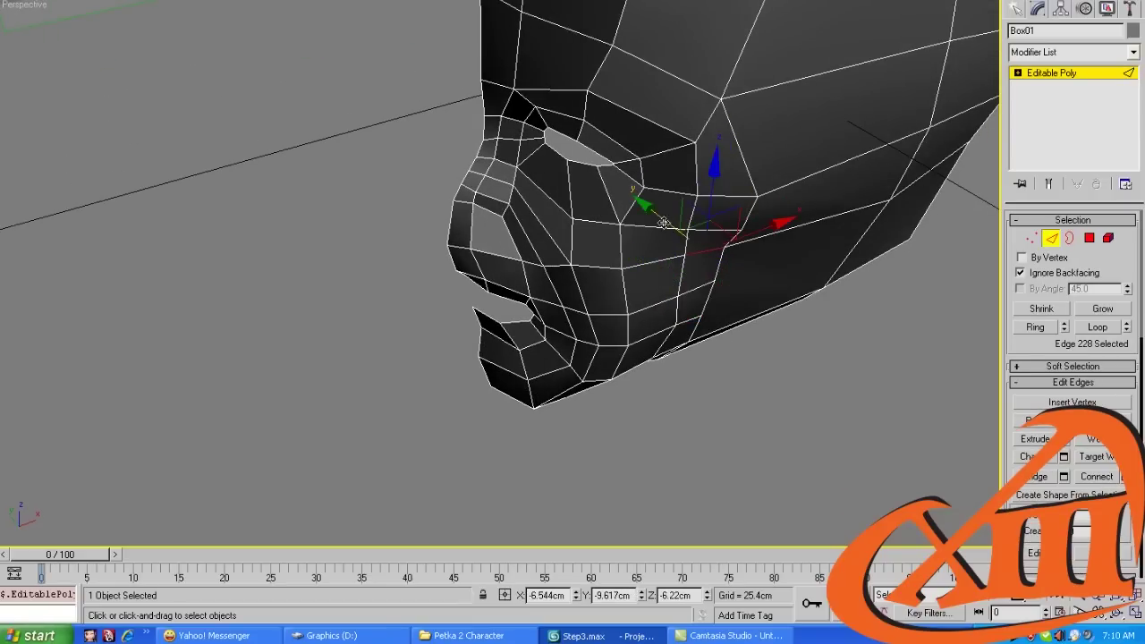
pyautogui.keyDown('alt'); pyautogui.moveTo(664, 223); pyautogui.dragTo(671, 274, button='middle'); pyautogui.keyUp('alt')
# Move the vertex at the rear of the lower cheek, just above the jawline, forward about 0.4 cm
pyautogui.press('1')
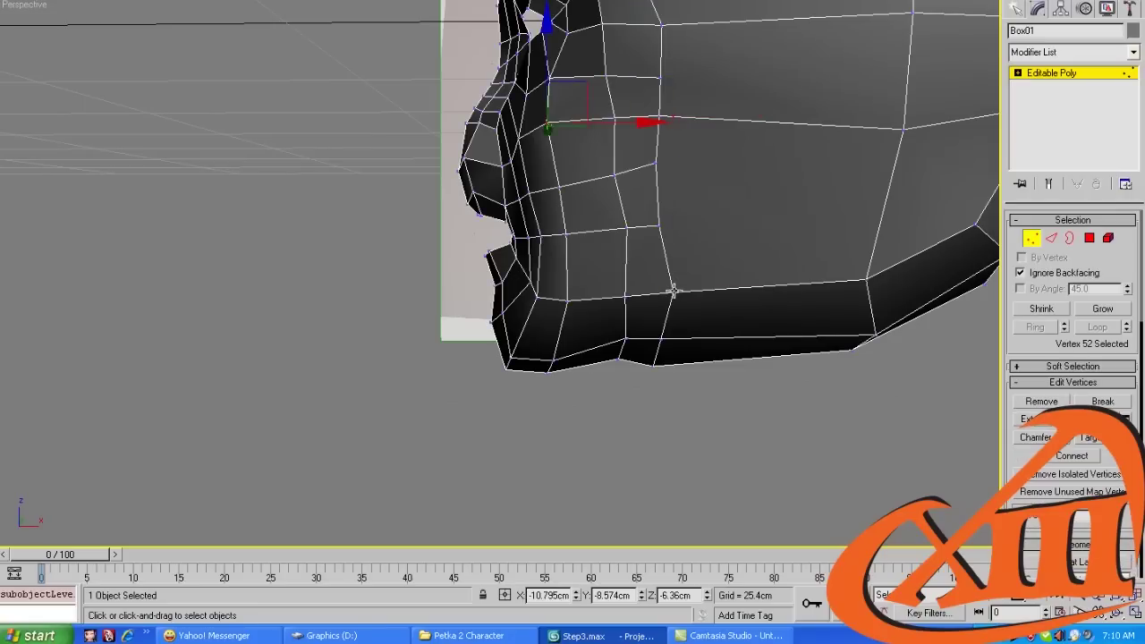
pyautogui.click(674, 291)
pyautogui.moveTo(674, 291); pyautogui.dragTo(663, 291)
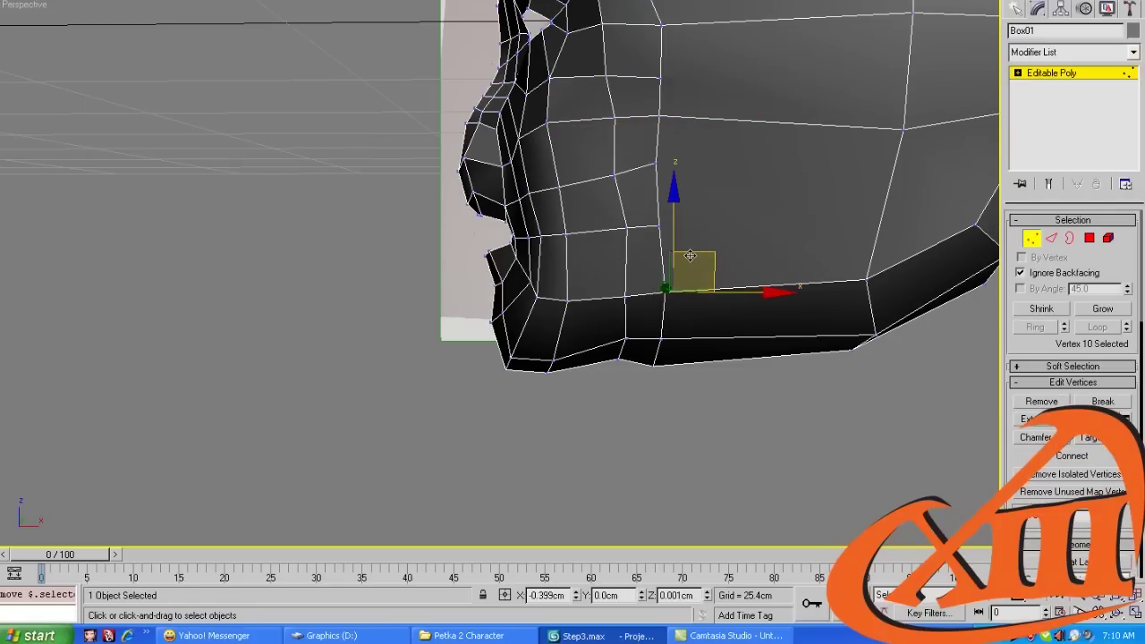
# Lower the short edge under the front of the jaw about 0.8 cm and save the scene
pyautogui.press('2')
pyautogui.click(630, 344)
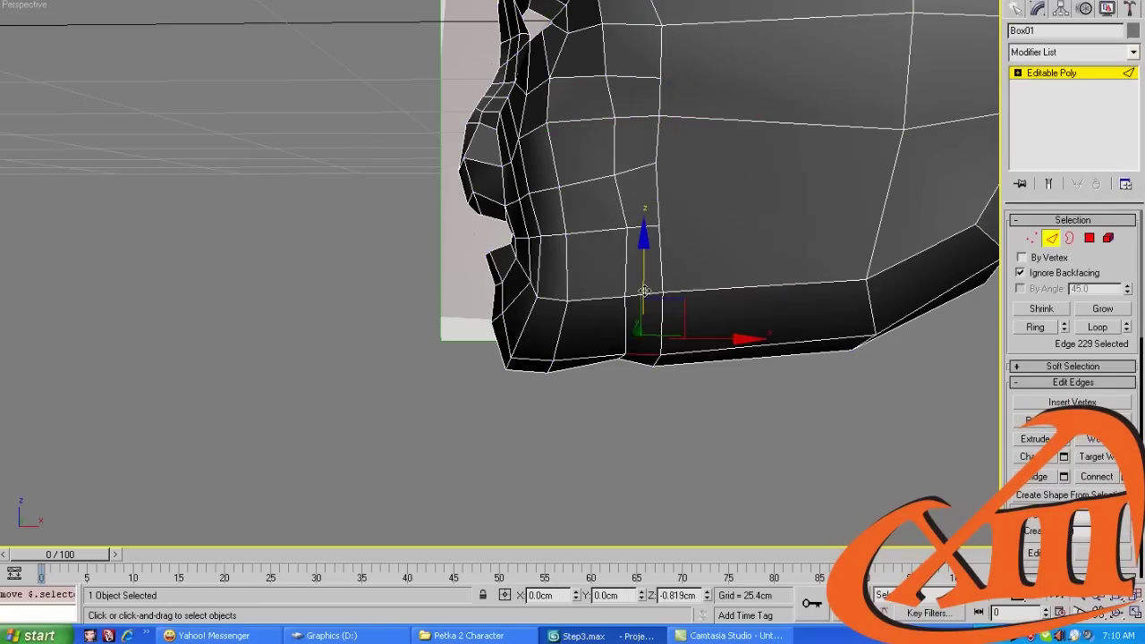
pyautogui.hotkey('ctrl', 's')
pyautogui.scroll(-4, 601, 287)
pyautogui.keyDown('alt'); pyautogui.moveTo(581, 299); pyautogui.dragTo(555, 331, button='middle'); pyautogui.keyUp('alt')
# Save the scene as a new file named Step4.max
pyautogui.hotkey('alt', 'f')
pyautogui.click(75, 47)
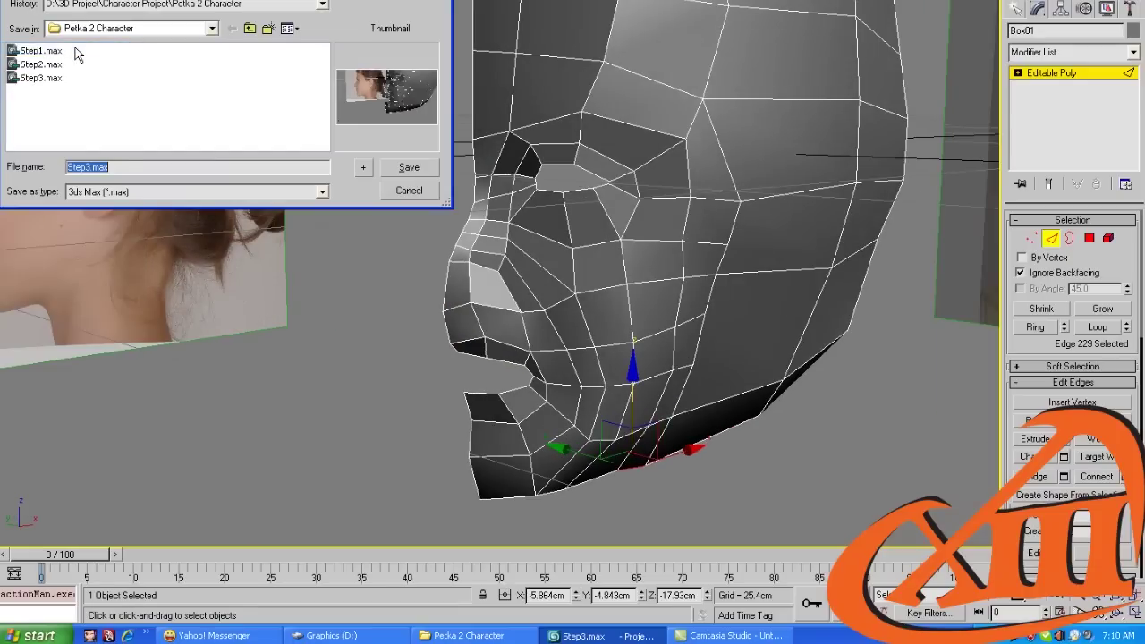
pyautogui.press('End')
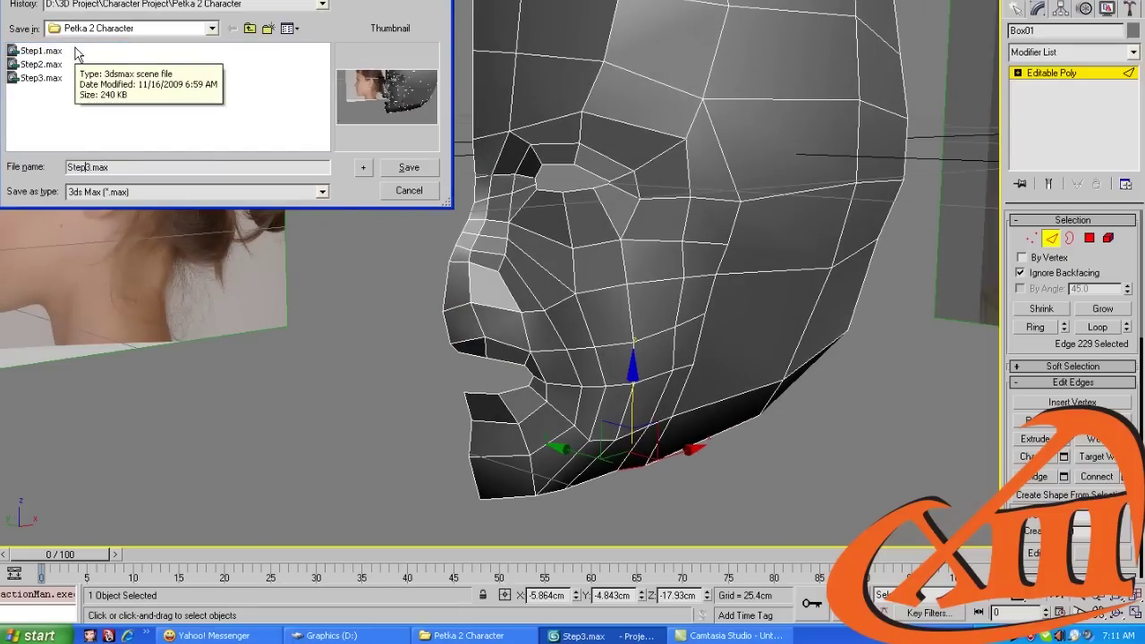
pyautogui.hotkey('shift', 'Left')
pyautogui.hotkey('shift', 'Left')
pyautogui.hotkey('shift', 'Left')
pyautogui.hotkey('shift', 'Left')
pyautogui.hotkey('shift', 'Left')
pyautogui.write('4')
pyautogui.press('Return')
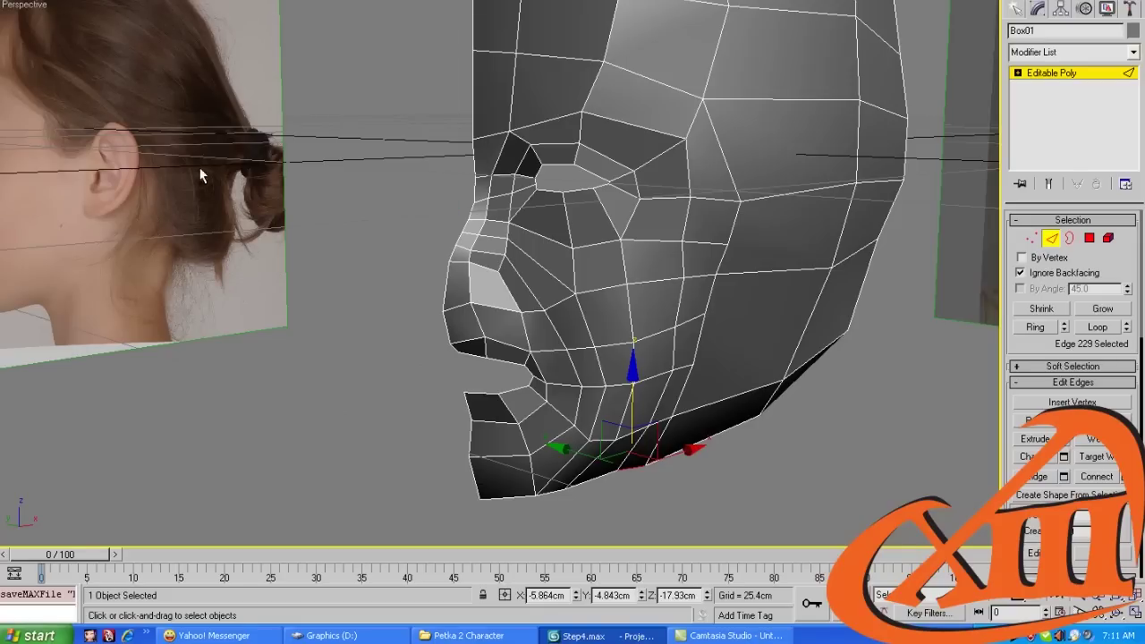
# Nudge the vertex behind the outer eye corner and the temple vertex to round the side of the face
pyautogui.keyDown('alt'); pyautogui.moveTo(387, 249); pyautogui.dragTo(403, 295, button='middle'); pyautogui.keyUp('alt')
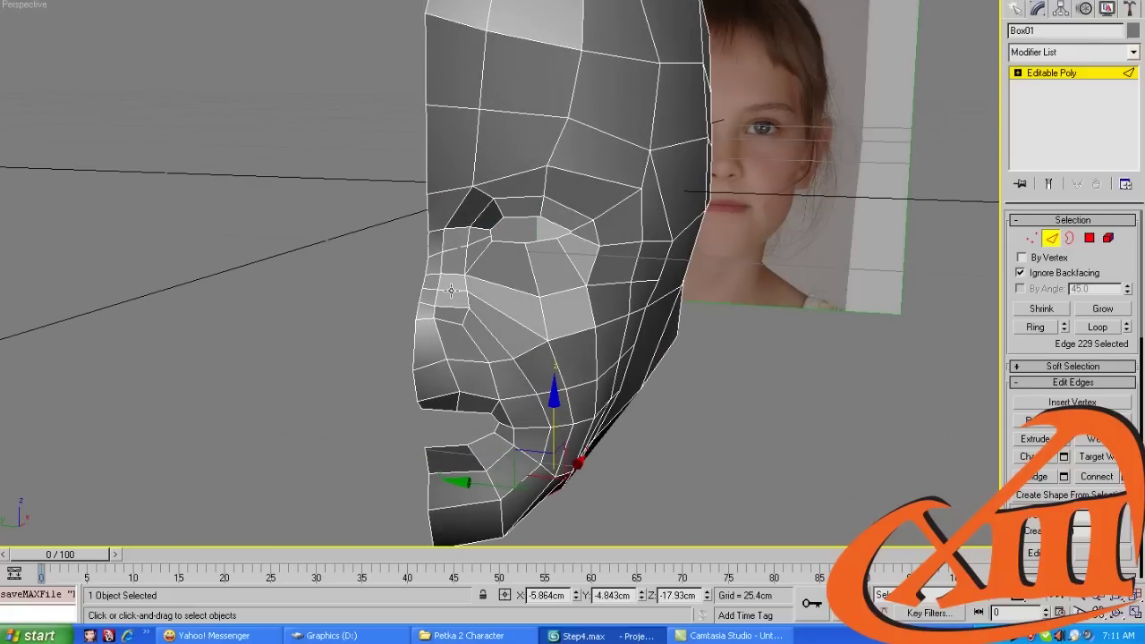
pyautogui.press('1')
pyautogui.click(685, 234)
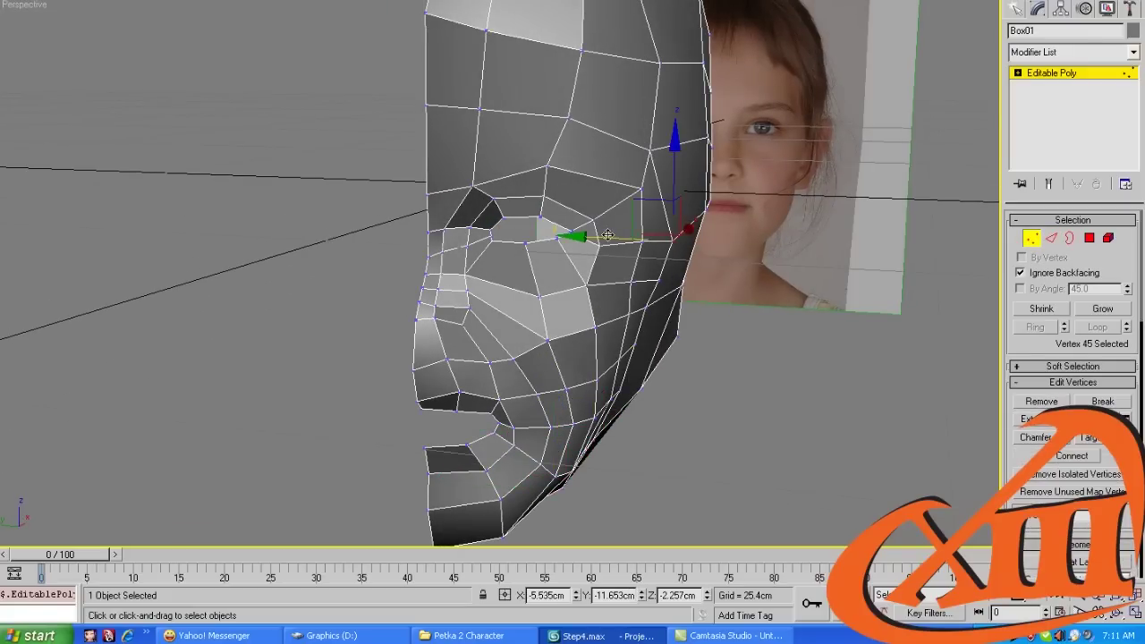
pyautogui.moveTo(607, 234); pyautogui.dragTo(600, 234)
pyautogui.keyDown('alt'); pyautogui.moveTo(602, 242); pyautogui.dragTo(626, 188, button='middle'); pyautogui.keyUp('alt')
pyautogui.click(641, 145)
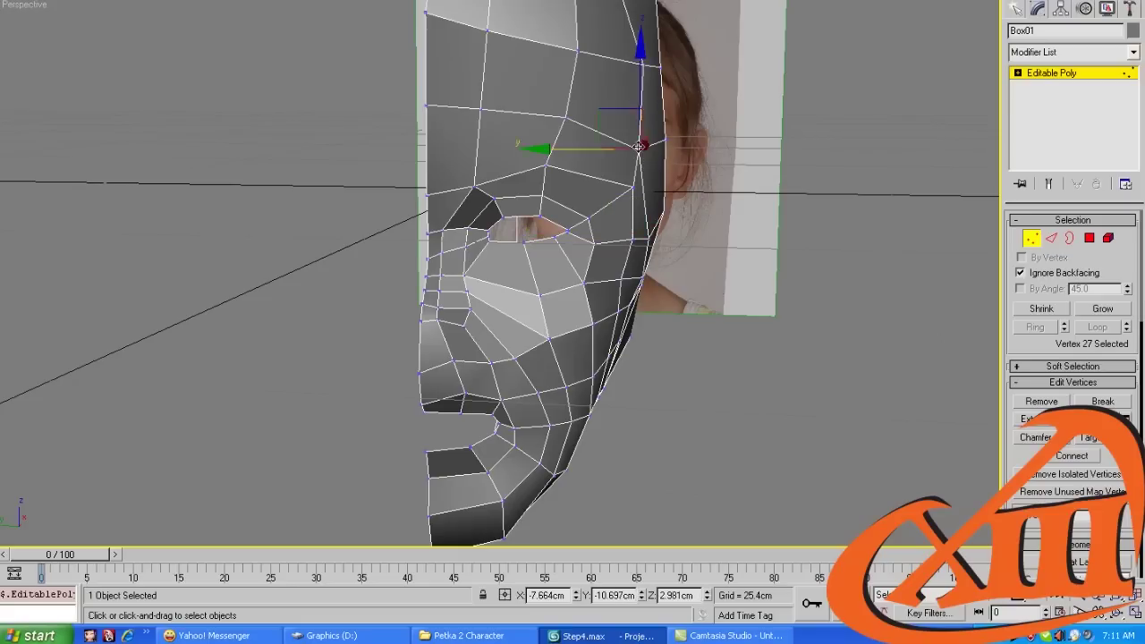
pyautogui.moveTo(614, 123)
pyautogui.mouseDown()
pyautogui.moveTo(608, 116)
pyautogui.moveTo(617, 129)
pyautogui.mouseUp()
# Reposition the vertex at the outer end of the brow and move the outer brow edge forward about 0.2 cm
pyautogui.keyDown('alt'); pyautogui.moveTo(618, 129); pyautogui.dragTo(671, 170, button='middle'); pyautogui.keyUp('alt')
pyautogui.click(660, 159)
pyautogui.moveTo(661, 159); pyautogui.dragTo(631, 134)
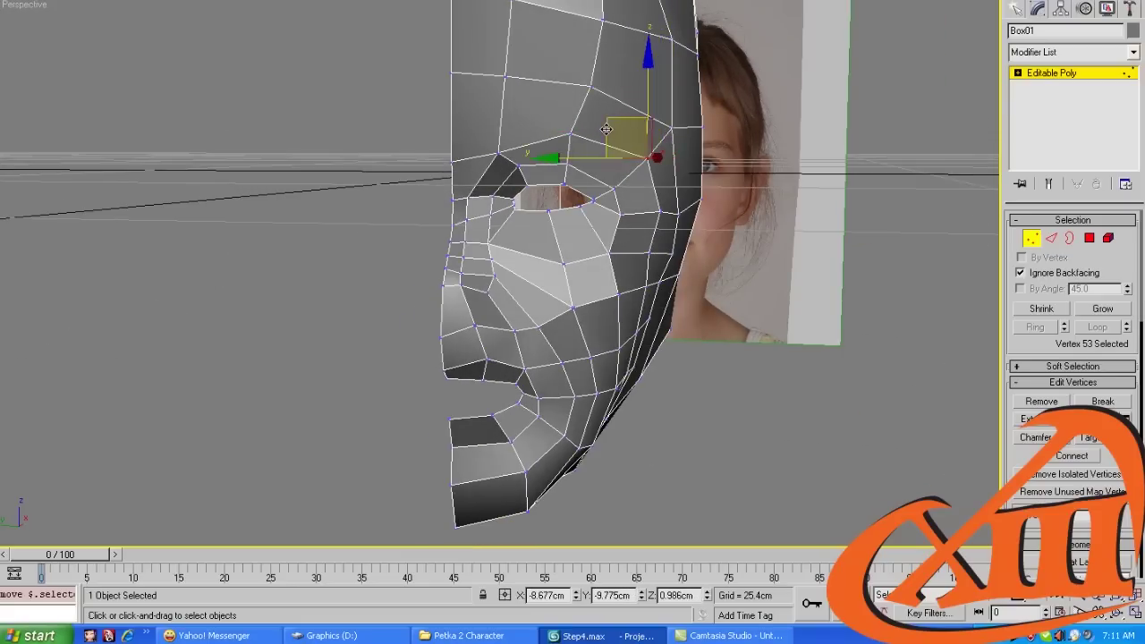
pyautogui.keyDown('alt'); pyautogui.moveTo(631, 134); pyautogui.dragTo(538, 104, button='middle'); pyautogui.keyUp('alt')
pyautogui.press('2')
pyautogui.click(583, 69)
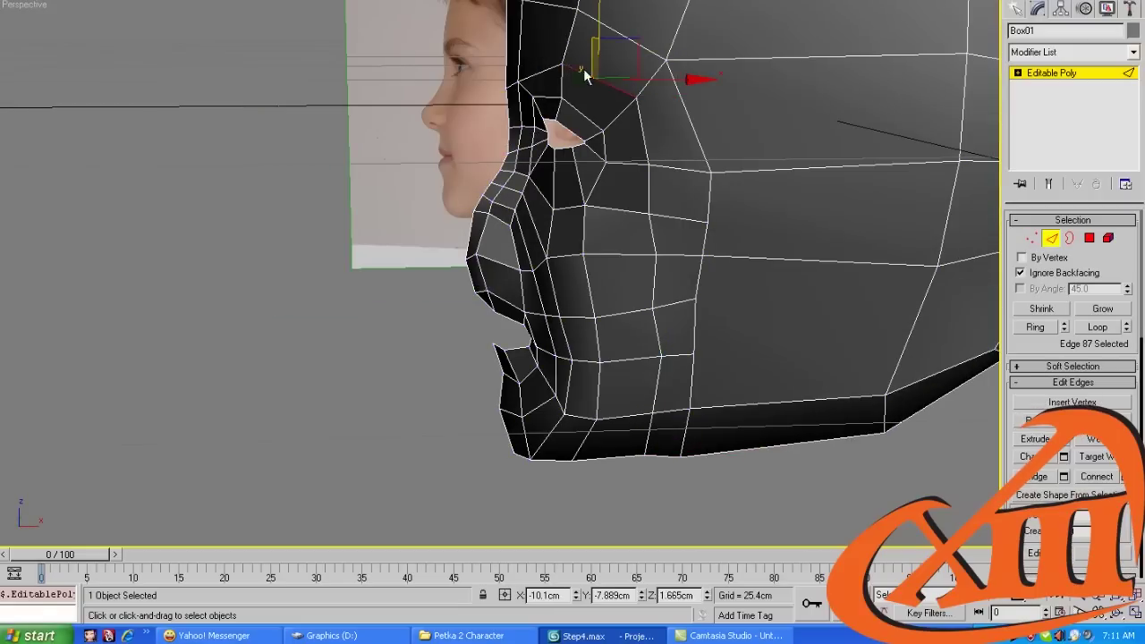
pyautogui.moveTo(627, 57); pyautogui.dragTo(534, 71)
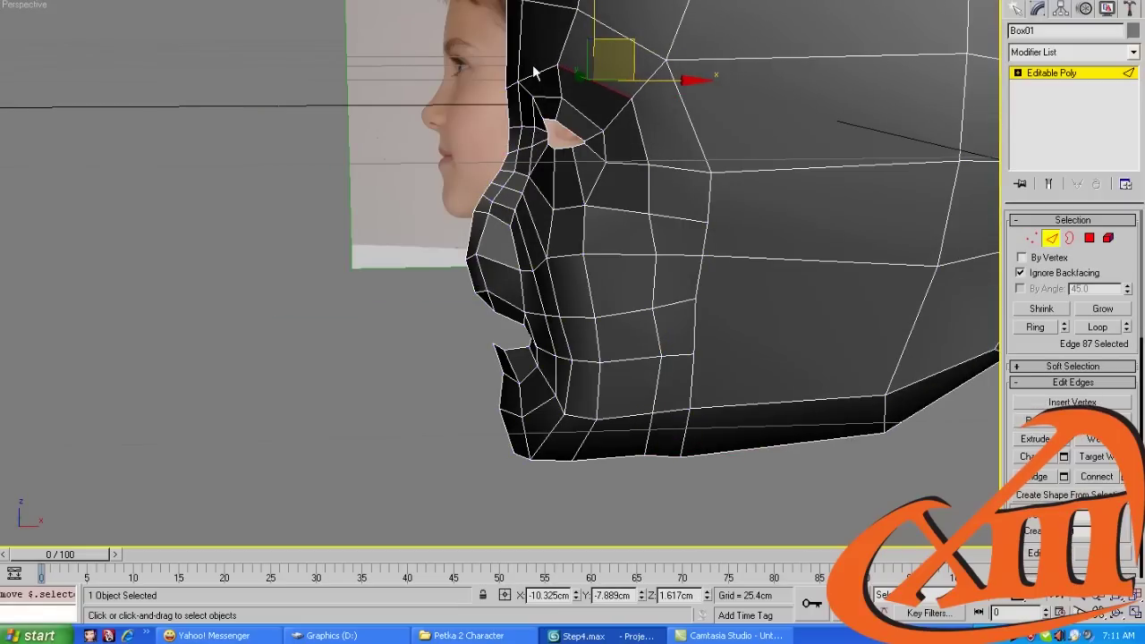
# Move the short edge between brow and upper eyelid about 0.3 cm forward and 0.2 cm down in the side view
pyautogui.click(531, 77)
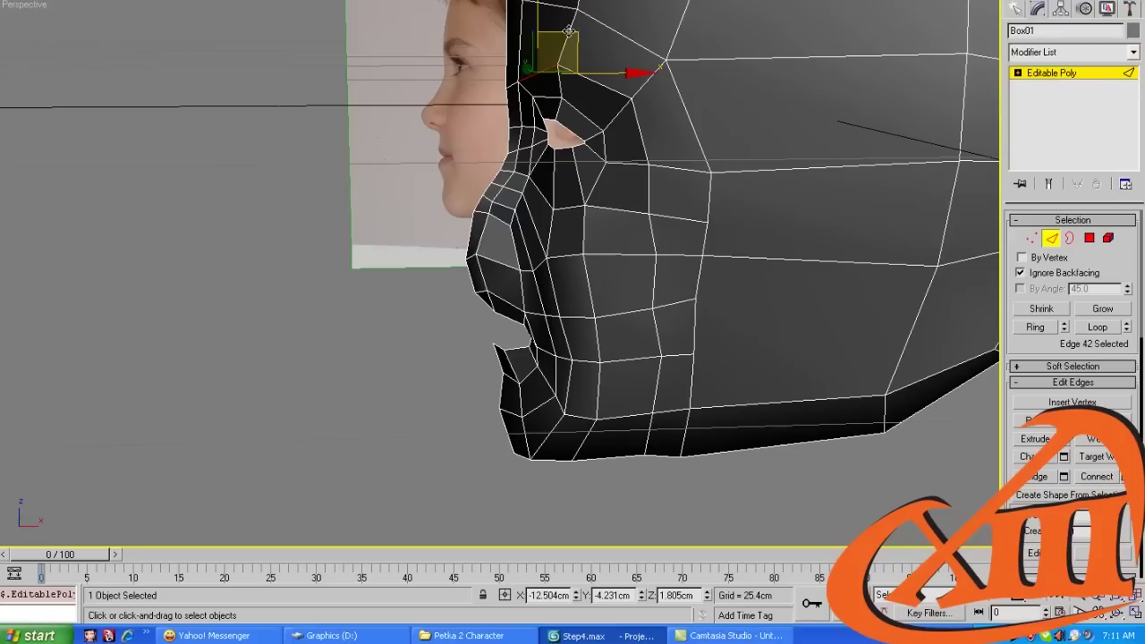
pyautogui.moveTo(569, 67); pyautogui.dragTo(569, 99)
pyautogui.click(557, 97)
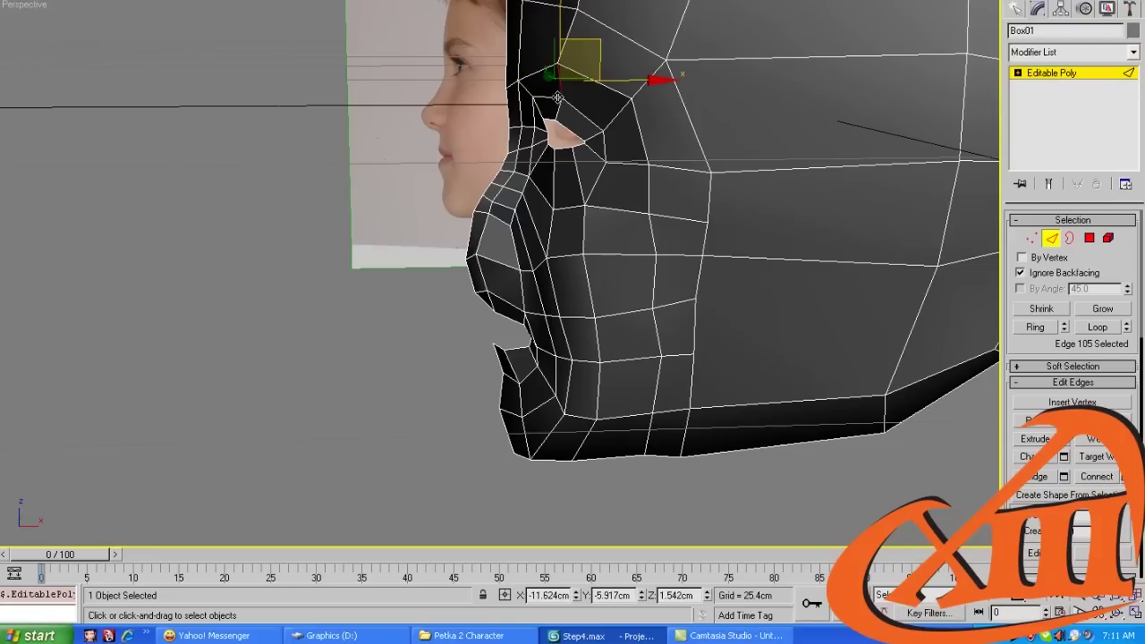
pyautogui.press('z')
pyautogui.scroll(-3, 562, 233)
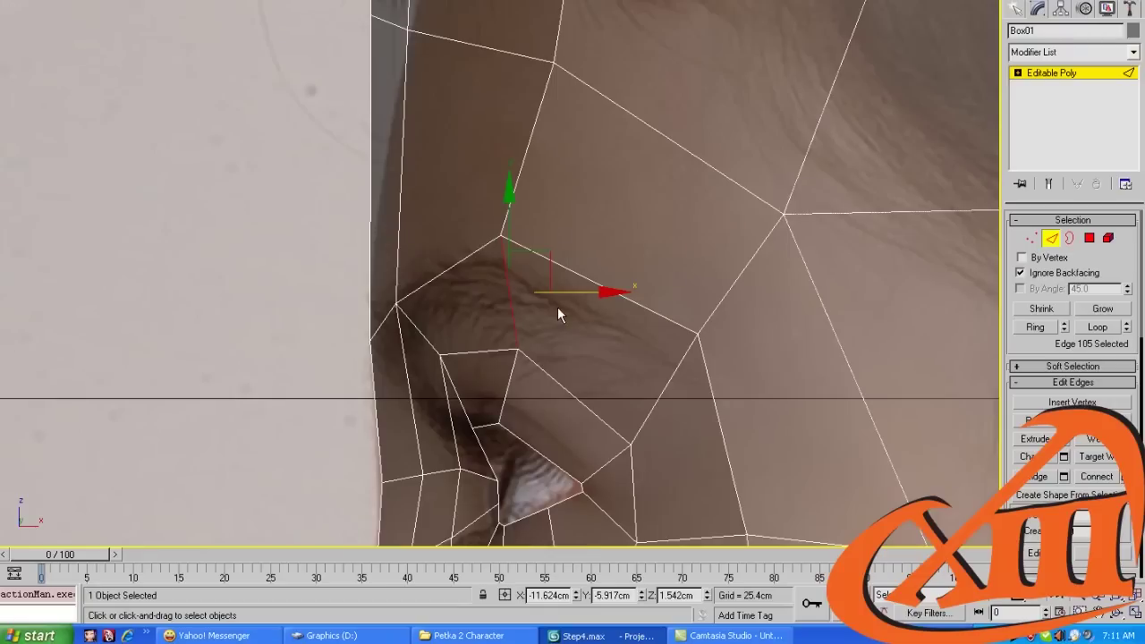
pyautogui.scroll(2, 558, 307)
pyautogui.click(493, 252)
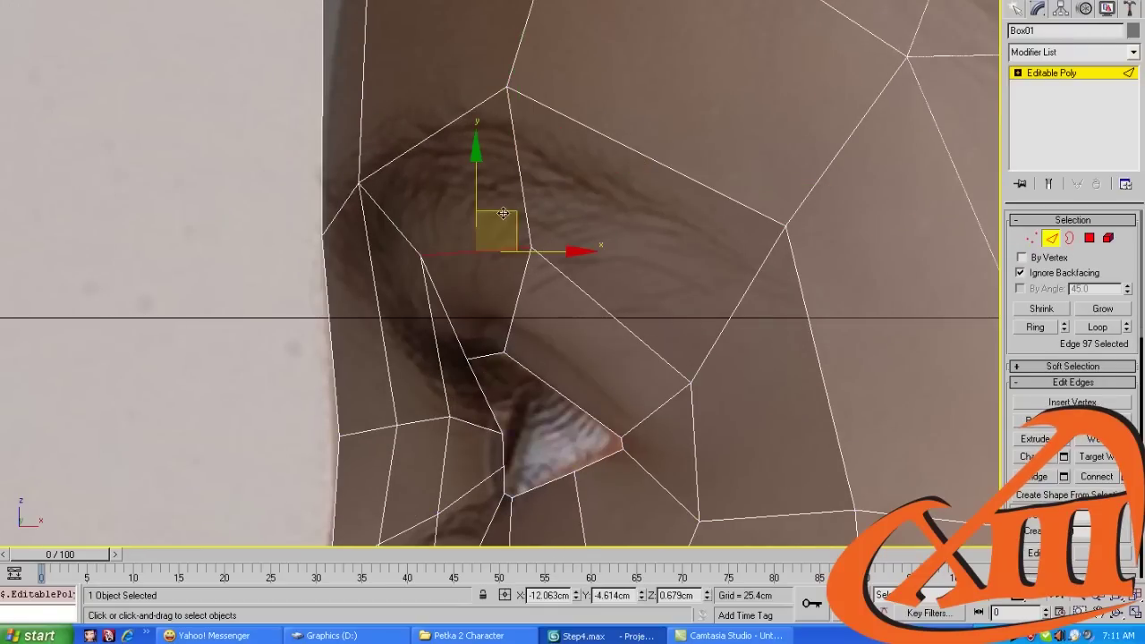
pyautogui.moveTo(493, 234); pyautogui.dragTo(470, 229)
pyautogui.press('1')
pyautogui.press('2')
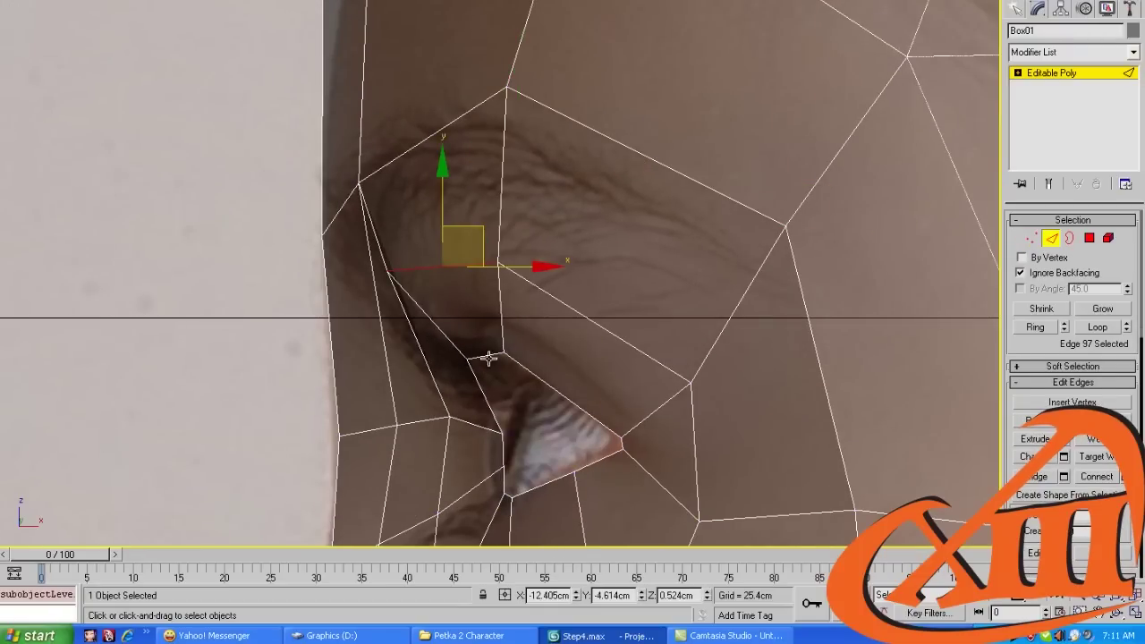
# Adjust the short upper-eyelid edge, the brow-peak vertex and the edge below that vertex to follow the side photo
pyautogui.click(495, 355)
pyautogui.press('1')
pyautogui.click(507, 87)
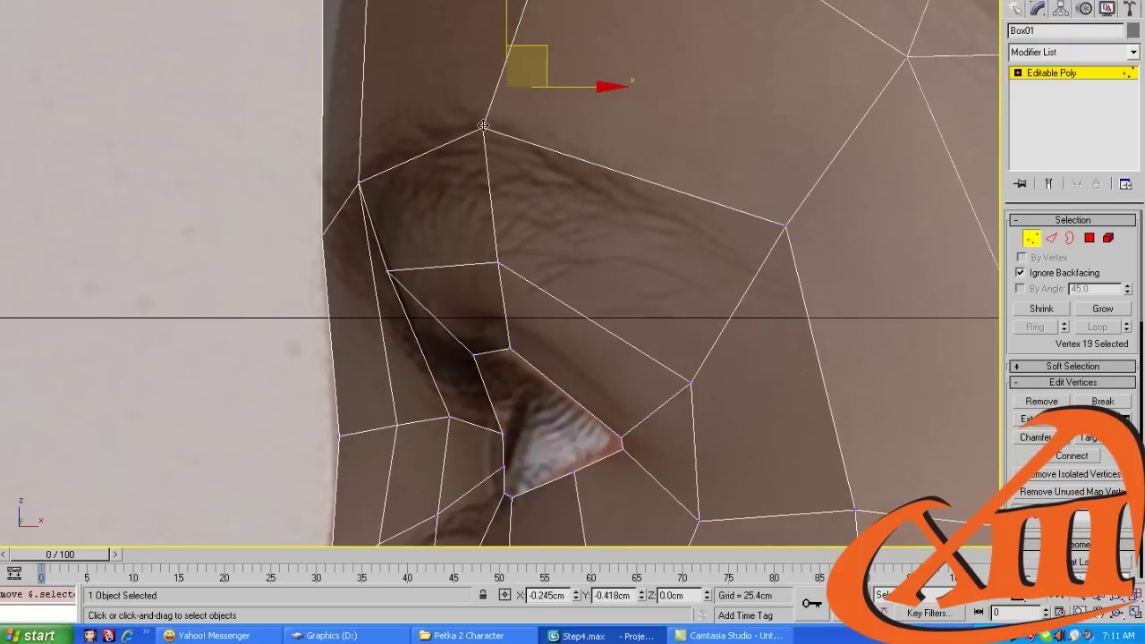
pyautogui.moveTo(508, 88); pyautogui.dragTo(483, 128)
pyautogui.press('2')
pyautogui.click(492, 247)
pyautogui.moveTo(492, 247); pyautogui.dragTo(481, 240)
# Move the vertex above the outer eye corner forward and up, and lower the outer brow vertex
pyautogui.press('1')
pyautogui.click(689, 383)
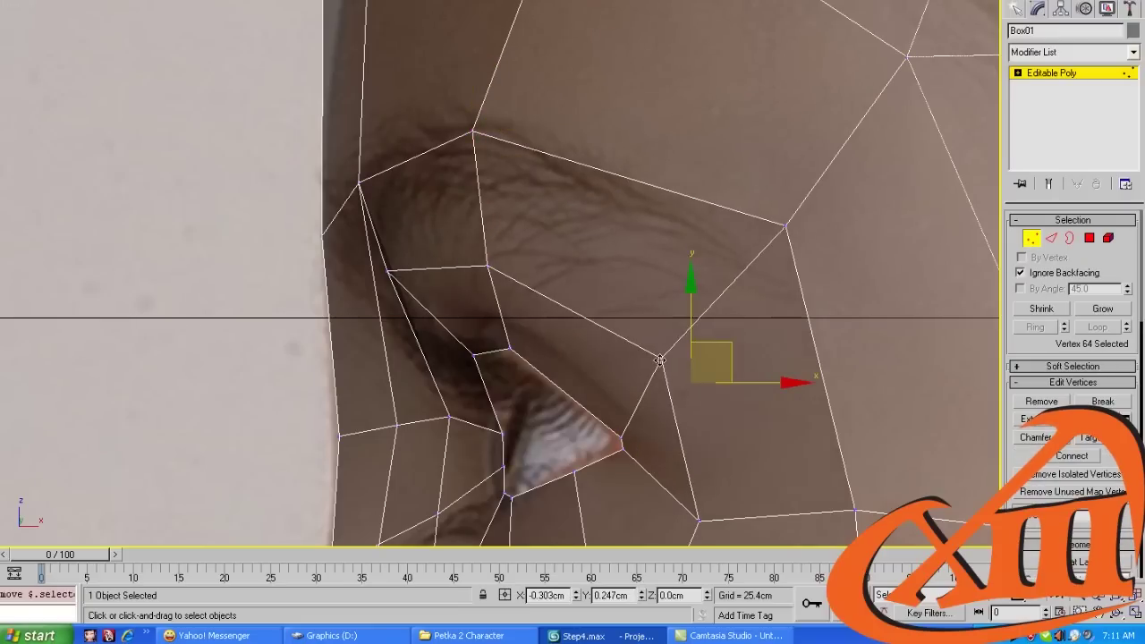
pyautogui.moveTo(689, 382); pyautogui.dragTo(660, 358)
pyautogui.moveTo(783, 224); pyautogui.dragTo(775, 256)
# Raise the nose-bridge vertex slightly and adjust the edge below it beside the inner eye corner
pyautogui.moveTo(609, 337); pyautogui.dragTo(761, 221, button='middle')
pyautogui.moveTo(548, 305); pyautogui.dragTo(553, 286)
pyautogui.click(611, 318)
pyautogui.press('2')
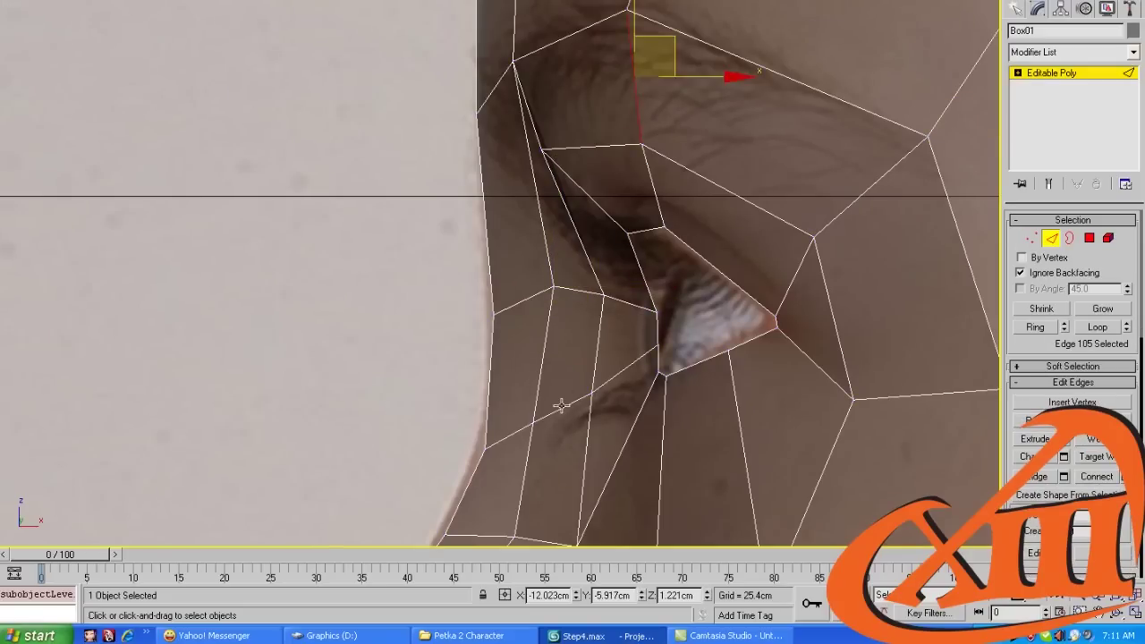
pyautogui.click(564, 403)
pyautogui.click(650, 384)
pyautogui.press('1')
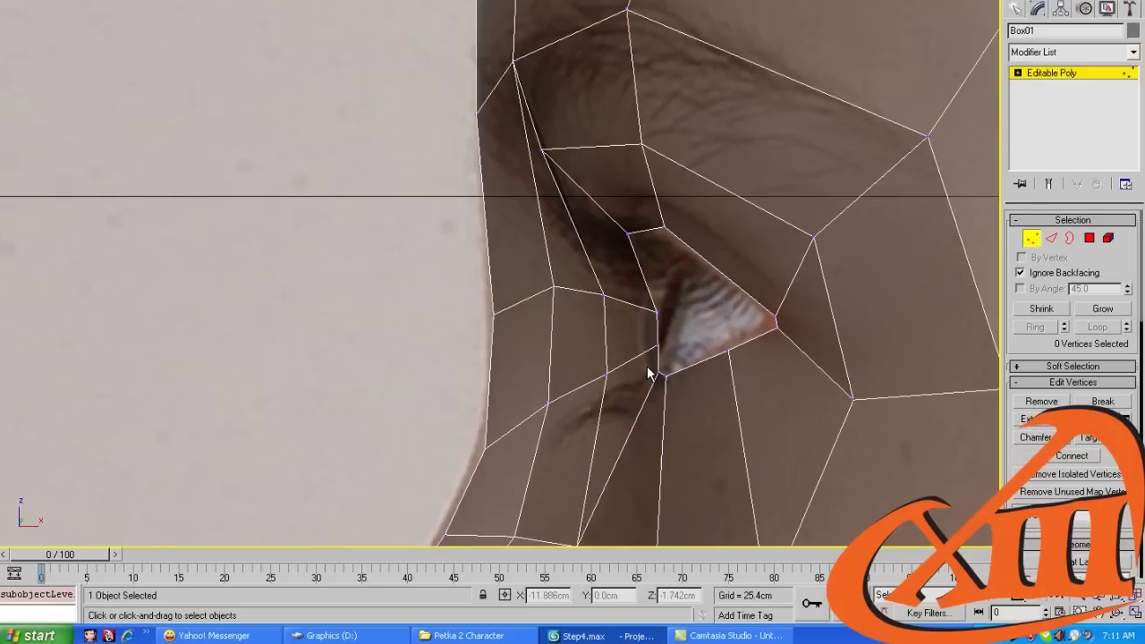
# Examine the topology around the nose base and mouth opening in perspective
pyautogui.scroll(-2, 648, 371)
pyautogui.scroll(-6, 647, 366)
pyautogui.keyDown('alt'); pyautogui.moveTo(528, 249); pyautogui.dragTo(667, 248, button='middle'); pyautogui.keyUp('alt')
pyautogui.scroll(7, 666, 248)
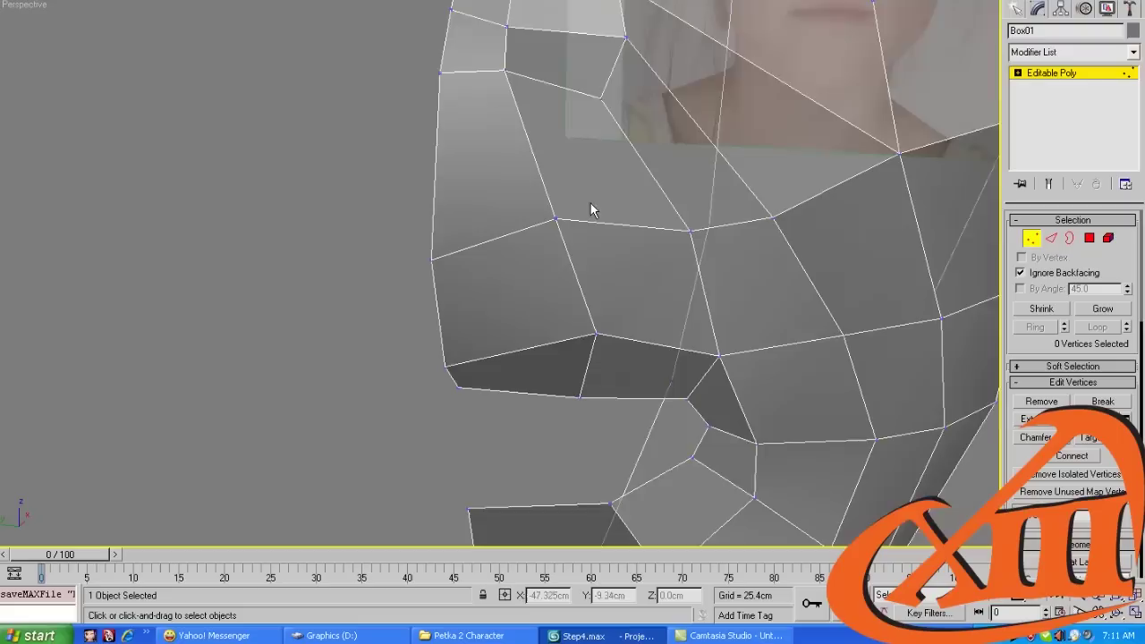
pyautogui.keyDown('alt'); pyautogui.moveTo(605, 96); pyautogui.dragTo(615, 391, button='middle'); pyautogui.keyUp('alt')
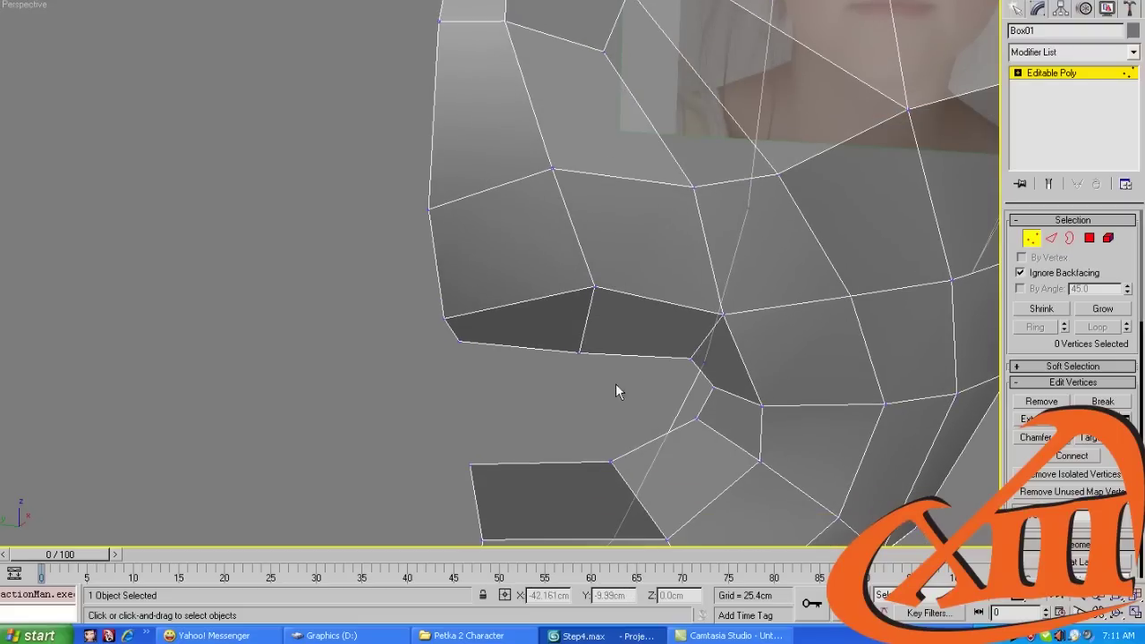
pyautogui.scroll(-3, 610, 352)
pyautogui.moveTo(611, 304); pyautogui.dragTo(771, 122, button='middle')
# Move the vertex above the upper lip and the lip-border vertex below it back and down to match the side photo
pyautogui.press('l')
pyautogui.scroll(5, 551, 333)
pyautogui.scroll(2, 492, 295)
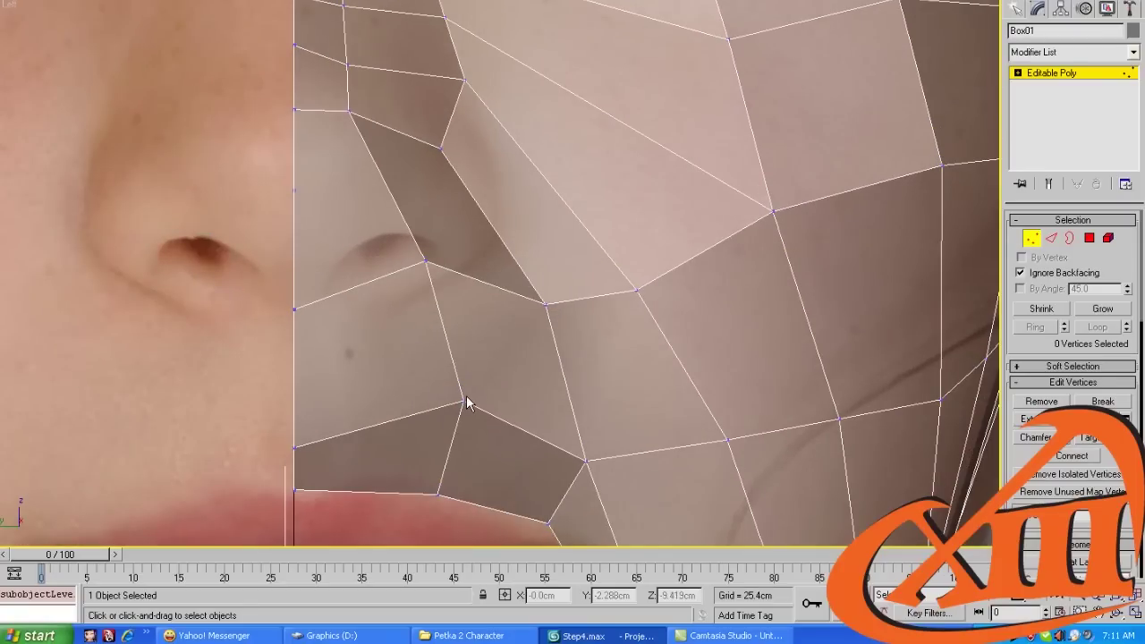
pyautogui.click(462, 402)
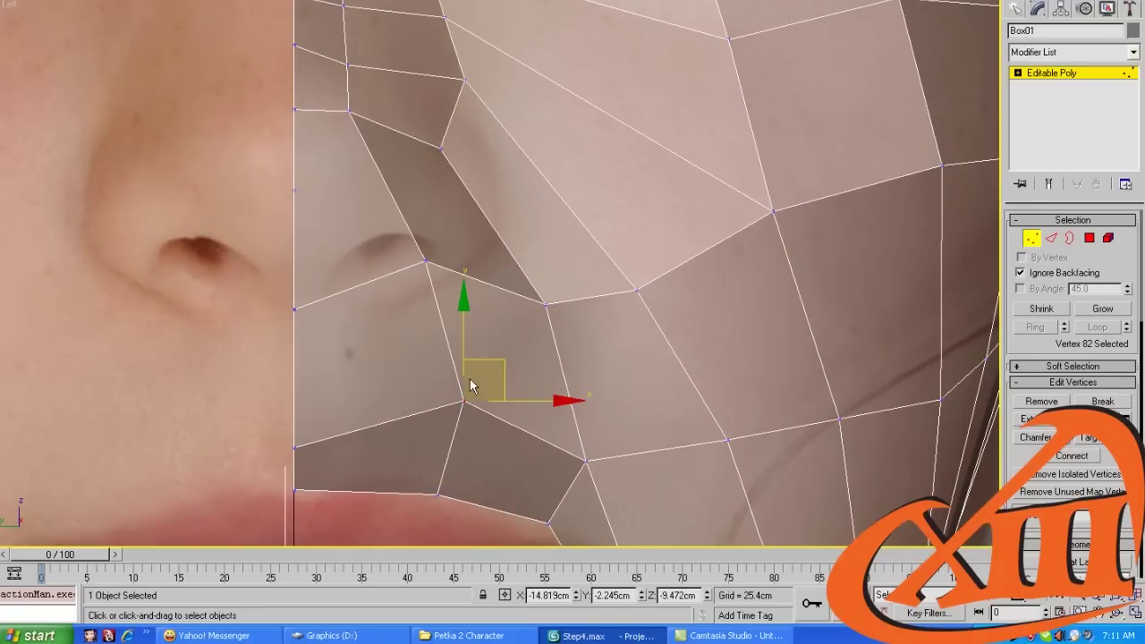
pyautogui.scroll(-2, 470, 378)
pyautogui.moveTo(470, 379)
pyautogui.mouseDown(button='middle')
pyautogui.moveTo(427, 351)
pyautogui.moveTo(474, 364)
pyautogui.mouseUp(button='middle')
pyautogui.scroll(2, 474, 364)
pyautogui.scroll(-3, 474, 364)
pyautogui.scroll(3, 550, 386)
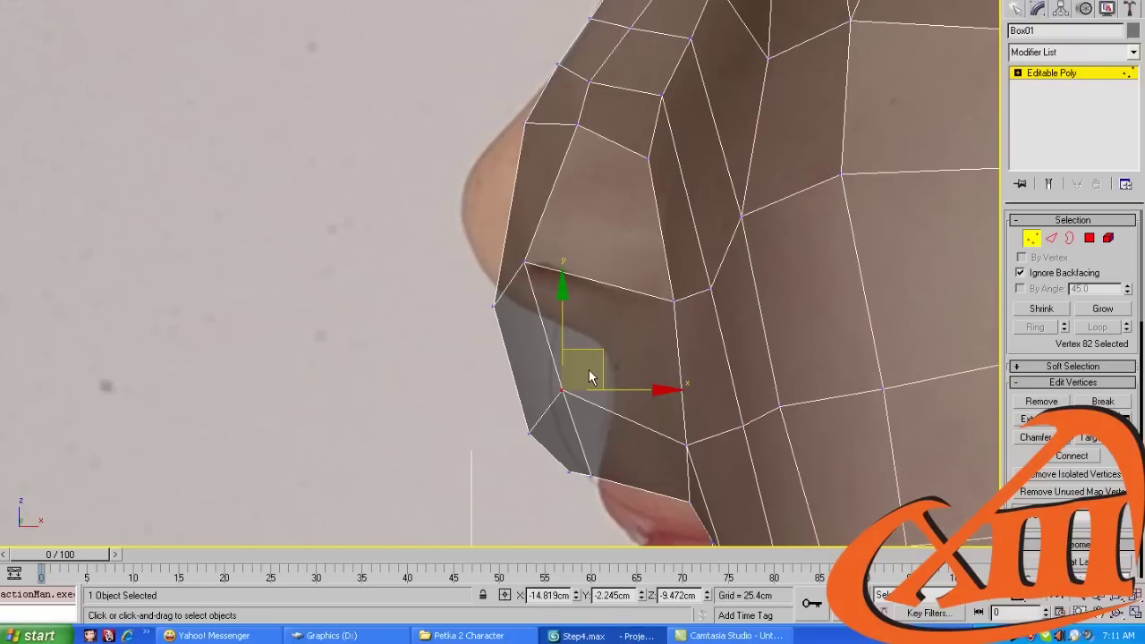
pyautogui.moveTo(591, 348); pyautogui.dragTo(649, 396)
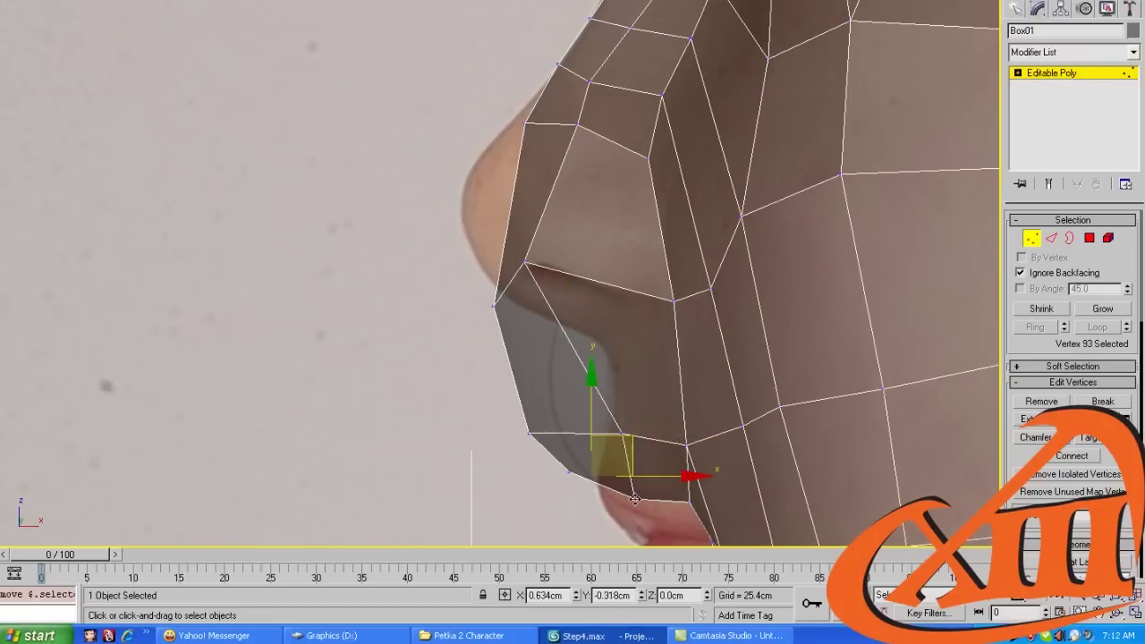
# Adjust the upper-lip vertex nearest the mouth corner to follow the lip line in the side photo
pyautogui.moveTo(676, 529); pyautogui.dragTo(649, 348, button='middle')
pyautogui.click(650, 348)
pyautogui.click(656, 337)
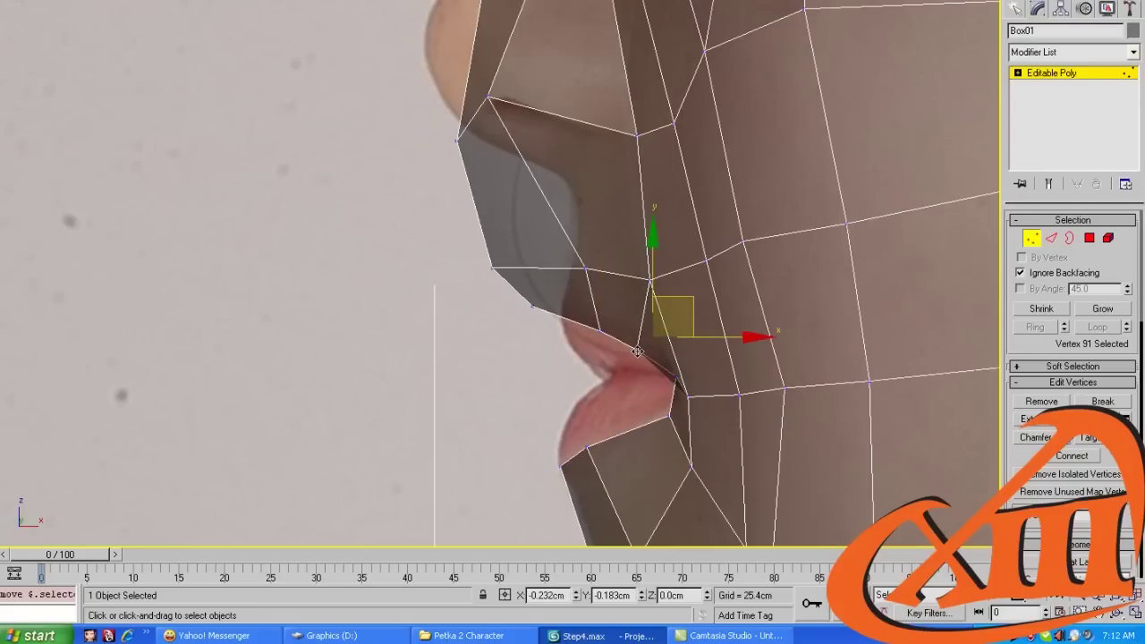
pyautogui.press('2')
pyautogui.press('1')
# Move the centreline vertices above the upper lip and on its border back onto the side photo's profile
pyautogui.click(489, 271)
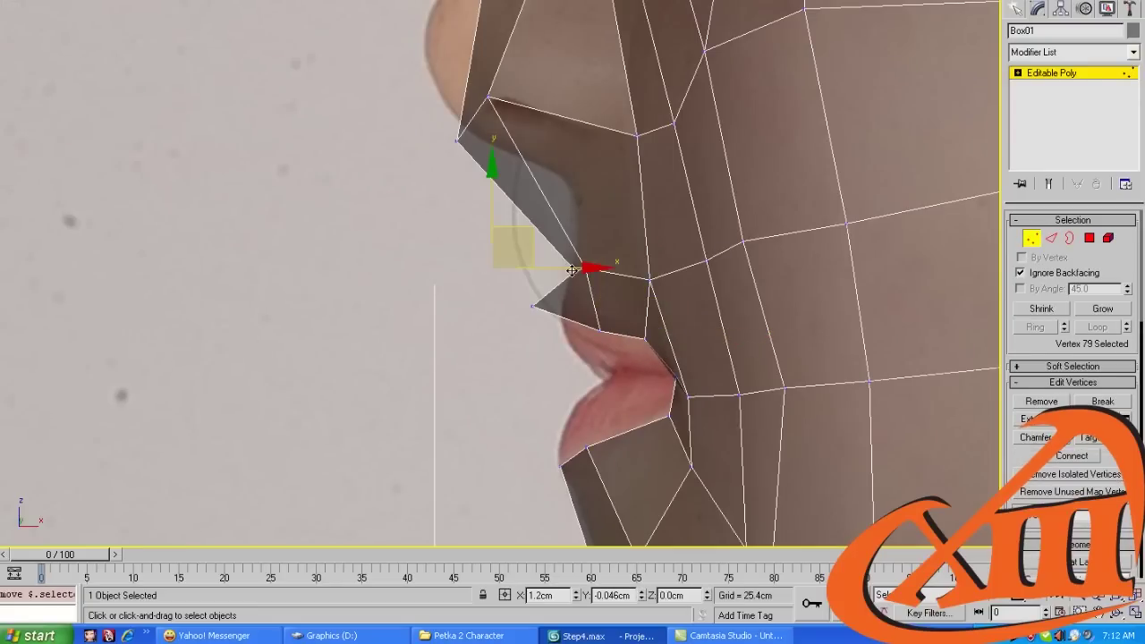
pyautogui.moveTo(489, 271); pyautogui.dragTo(572, 273)
pyautogui.moveTo(531, 307); pyautogui.dragTo(558, 312)
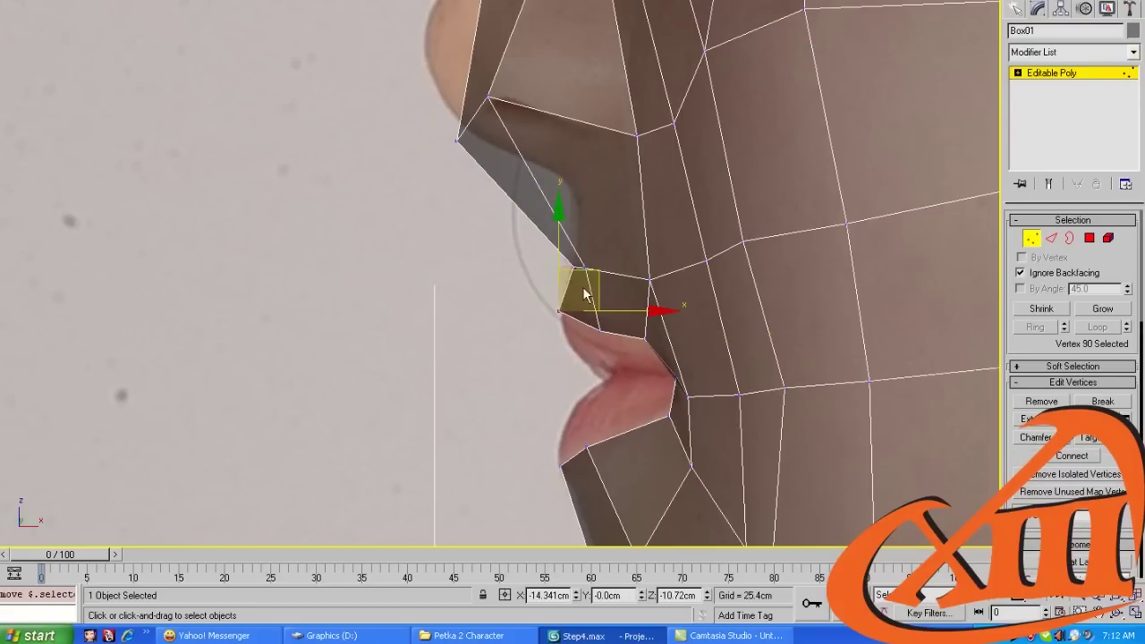
# Move the edge at the base of the nose back and down to where the nose meets the upper lip
pyautogui.moveTo(559, 312); pyautogui.dragTo(557, 362, button='middle')
pyautogui.press('2')
pyautogui.moveTo(472, 168); pyautogui.dragTo(548, 125)
pyautogui.moveTo(548, 126); pyautogui.dragTo(548, 191, button='middle')
# Extrude the long centreline nose polygon outward by 1 cm to start the nose tip
pyautogui.press('4')
pyautogui.click(532, 205)
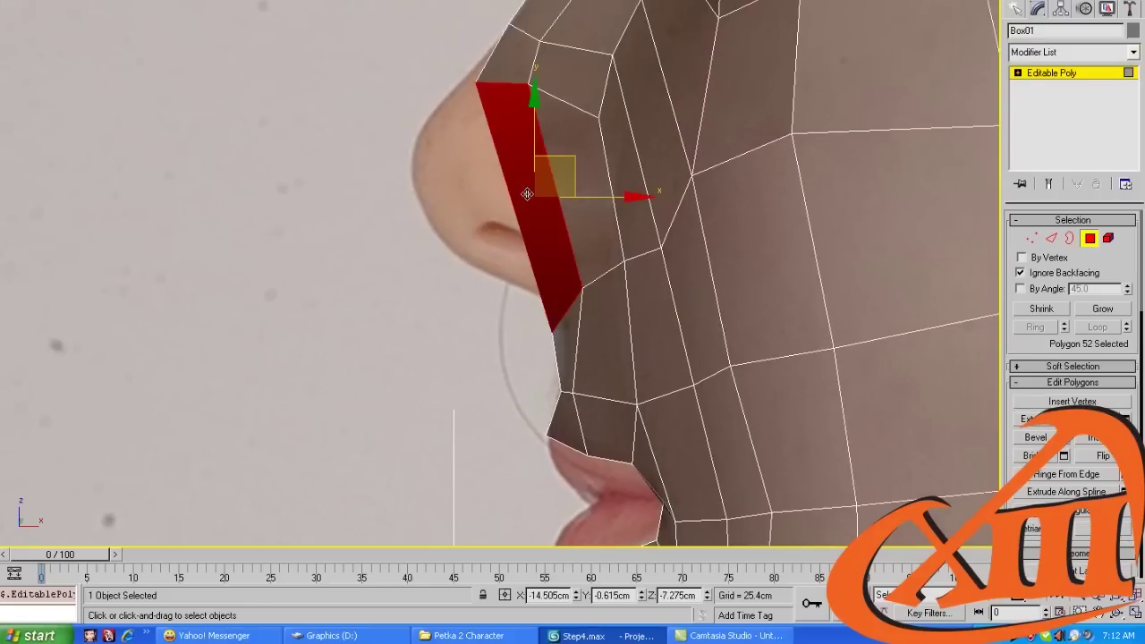
pyautogui.keyDown('ctrl'); pyautogui.click(600, 197); pyautogui.keyUp('ctrl')
pyautogui.click(600, 322)
pyautogui.click(529, 218)
pyautogui.moveTo(529, 217); pyautogui.dragTo(486, 233, button='middle')
pyautogui.rightClick(496, 221)
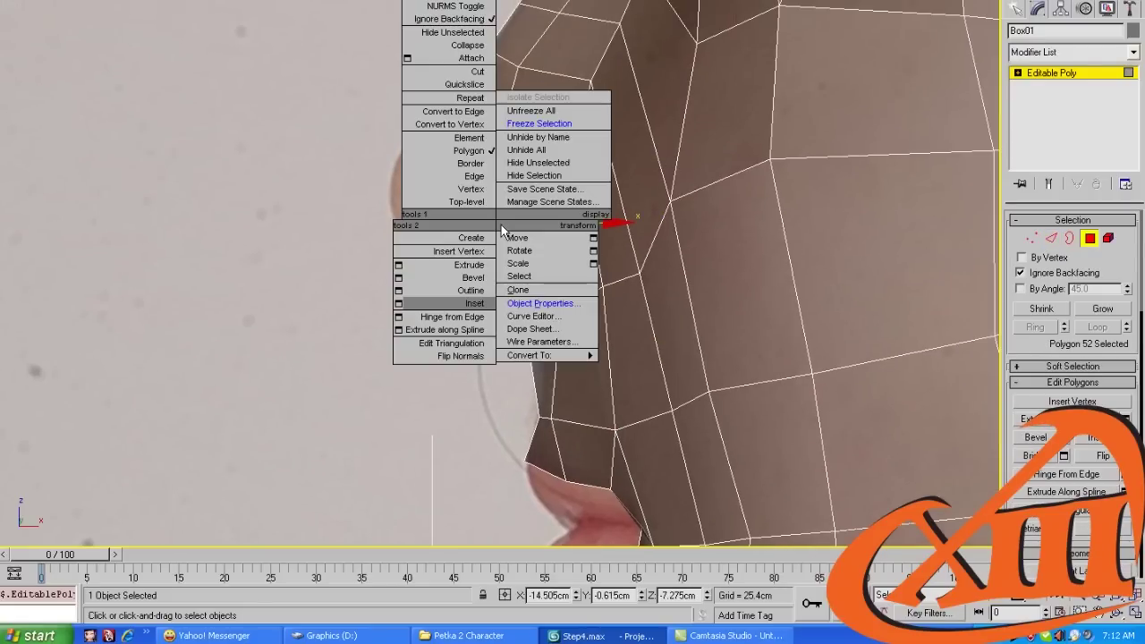
pyautogui.click(398, 267)
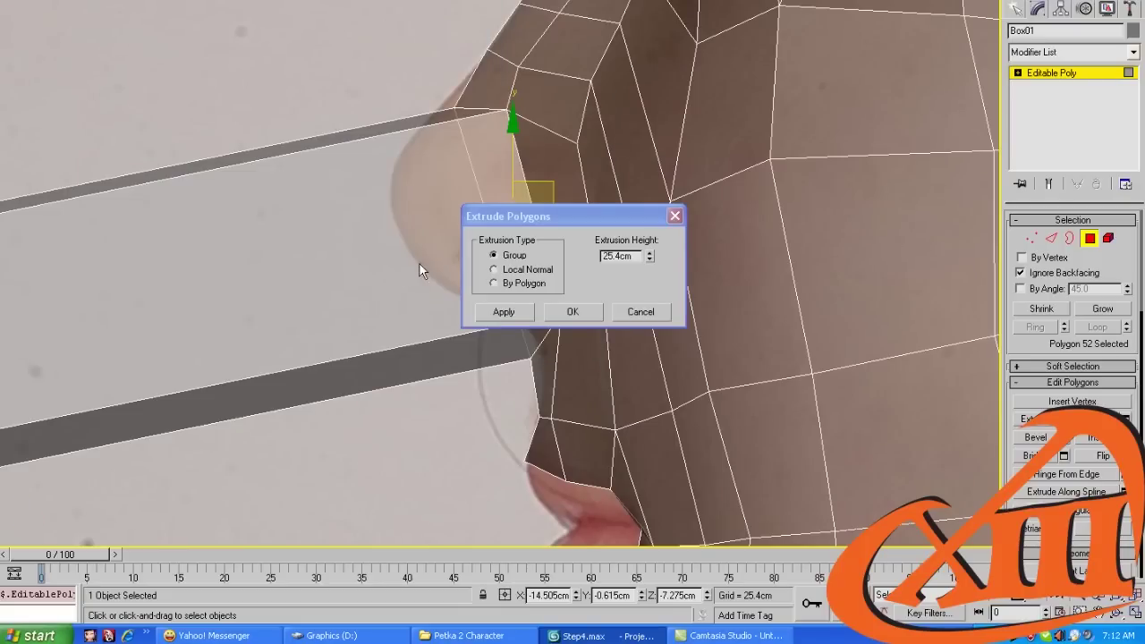
pyautogui.doubleClick(612, 257)
pyautogui.write('2')
pyautogui.press('Return')
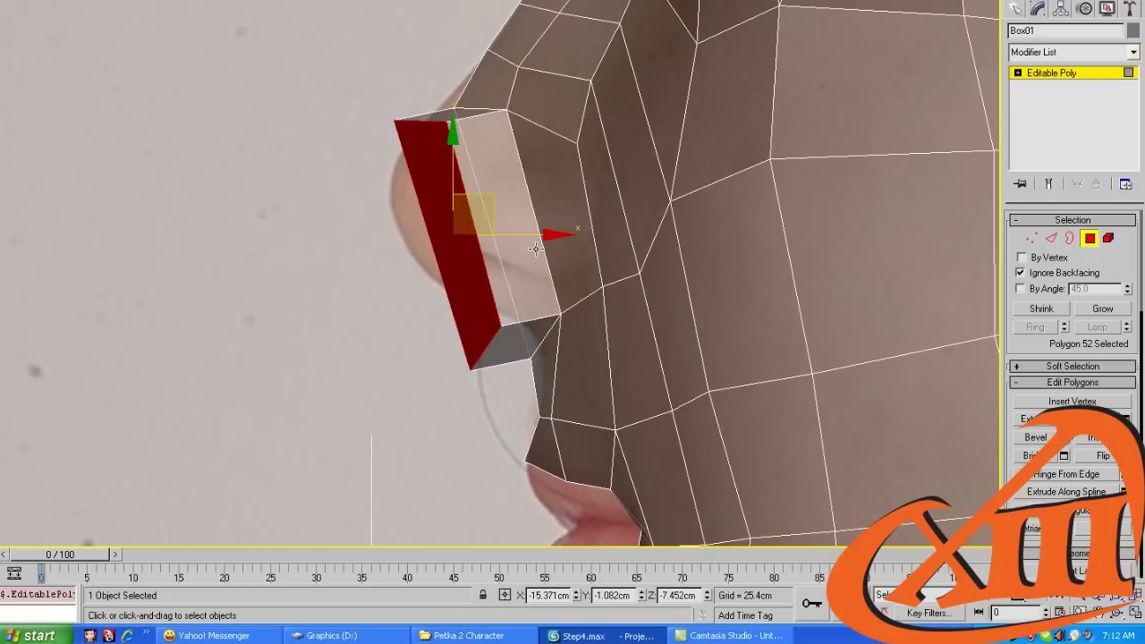
pyautogui.hotkey('ctrl', 'd')
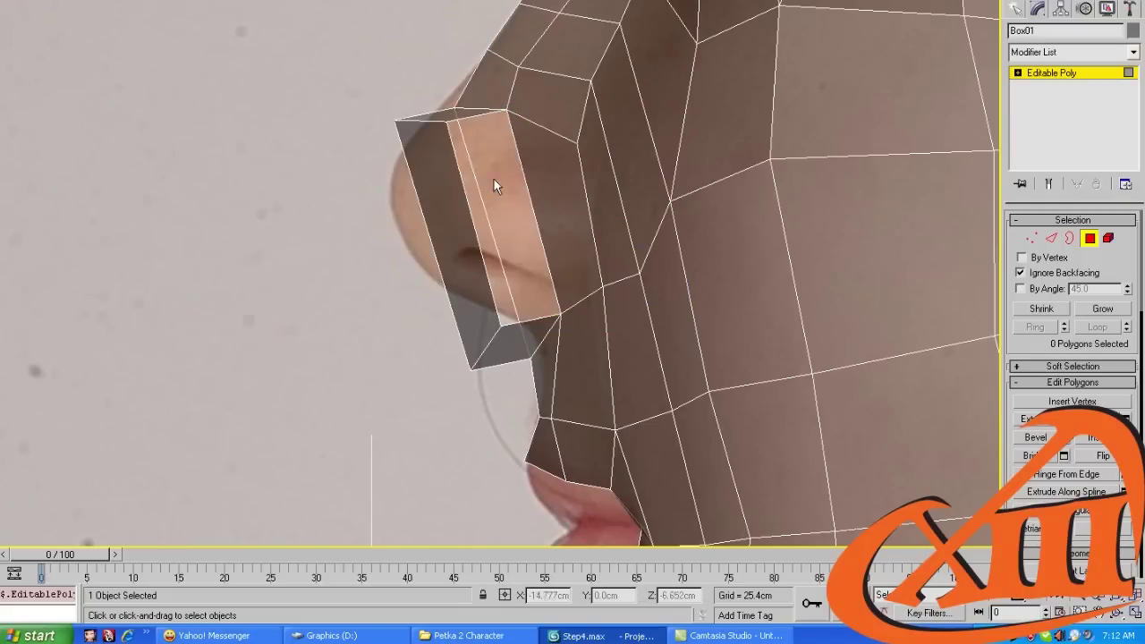
# Lower the extrusion's upper front edge to the nose tip and raise its lower edge to the underside of the nose
pyautogui.press('2')
pyautogui.click(407, 122)
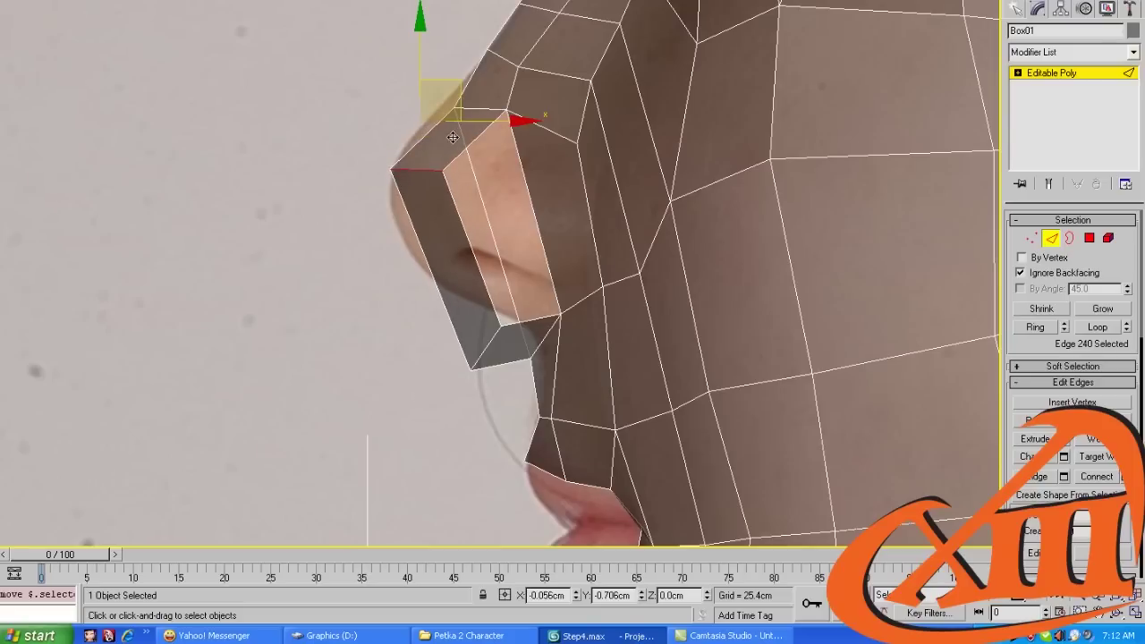
pyautogui.moveTo(467, 90); pyautogui.dragTo(462, 141)
pyautogui.moveTo(482, 358); pyautogui.dragTo(448, 280)
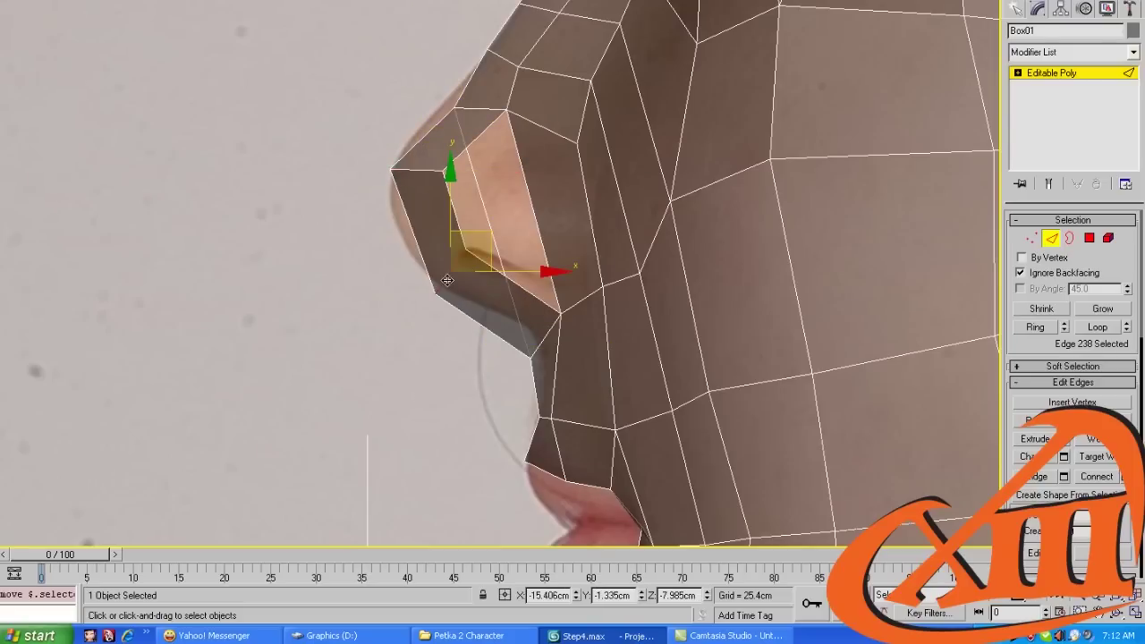
# Move the nose tip's front edge forward and down, and lower the vertex at the upper corner of the side opening
pyautogui.moveTo(413, 170); pyautogui.dragTo(393, 195)
pyautogui.click(519, 224)
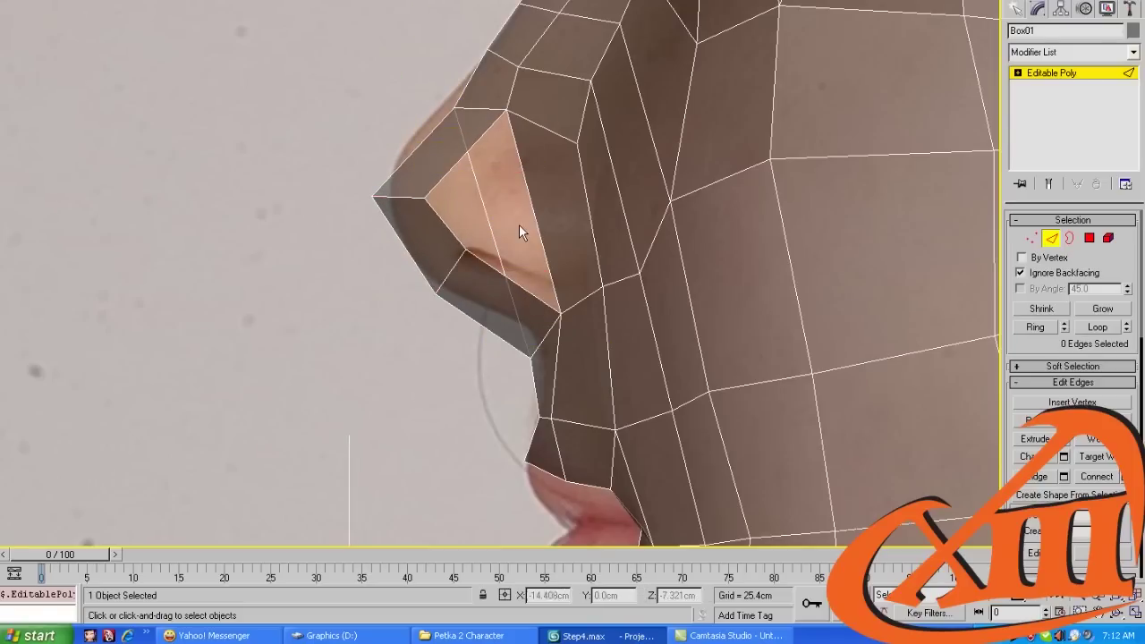
pyautogui.press('4')
pyautogui.click(546, 145)
pyautogui.press('1')
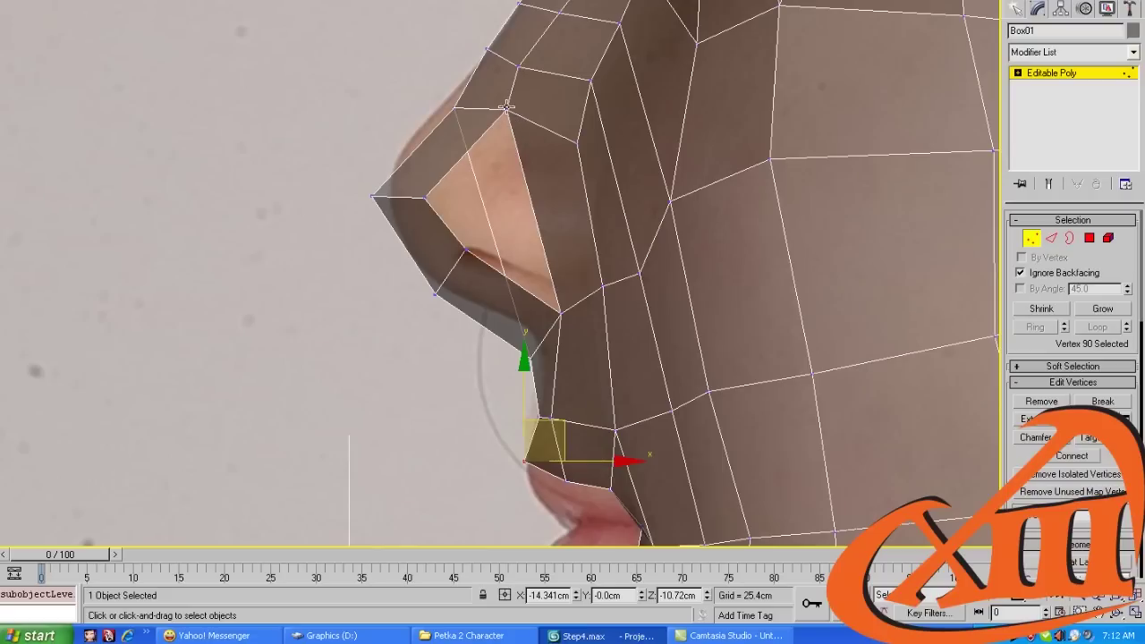
pyautogui.click(506, 106)
pyautogui.click(544, 76)
pyautogui.hotkey('ctrl', 'z')
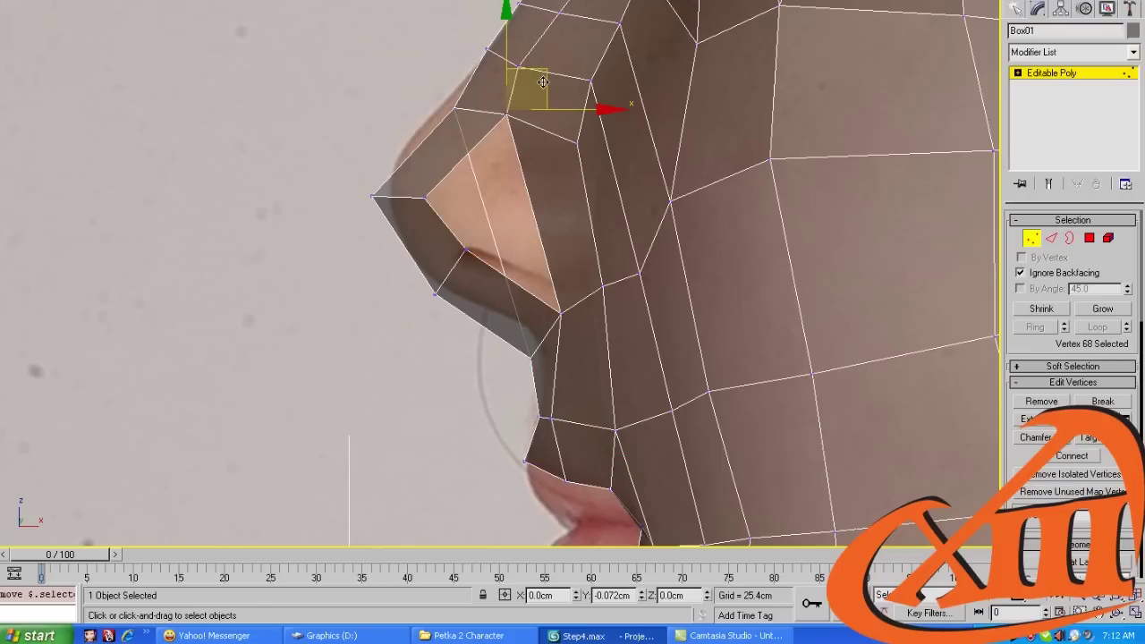
pyautogui.press('4')
pyautogui.hotkey('ctrl', 'd')
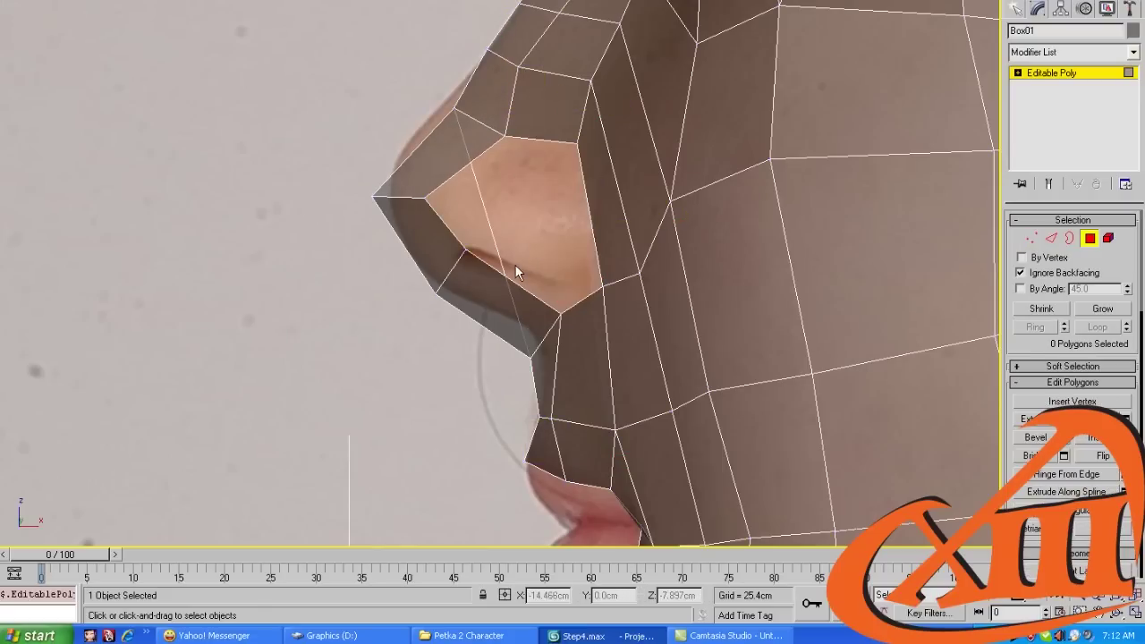
pyautogui.hotkey('ctrl', 'z')
# Cap the four-edged open border on the side of the nose tip
pyautogui.press('3')
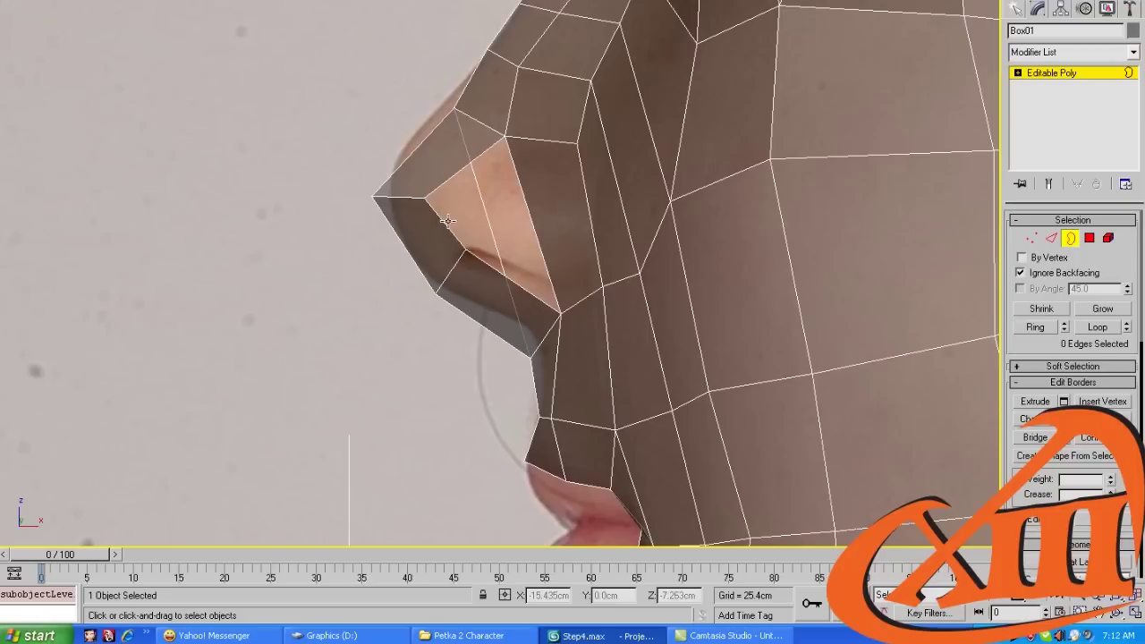
pyautogui.click(443, 223)
pyautogui.rightClick(443, 222)
pyautogui.click(412, 269)
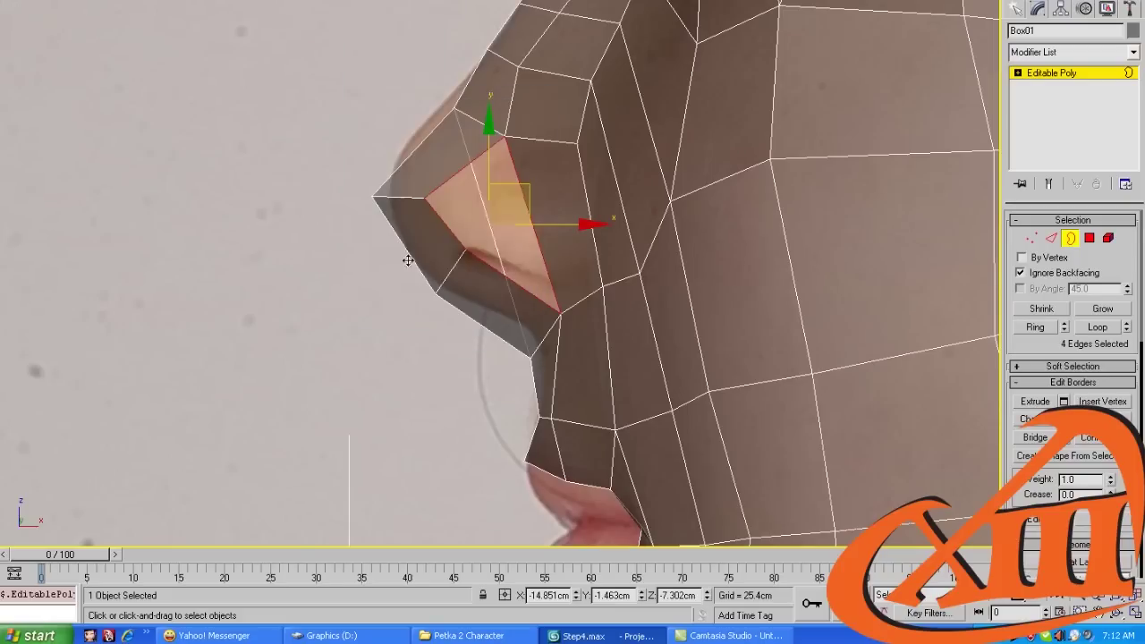
# Extrude the cap polygon on the side of the nose by 1 cm in the perspective view
pyautogui.press('4')
pyautogui.click(504, 229)
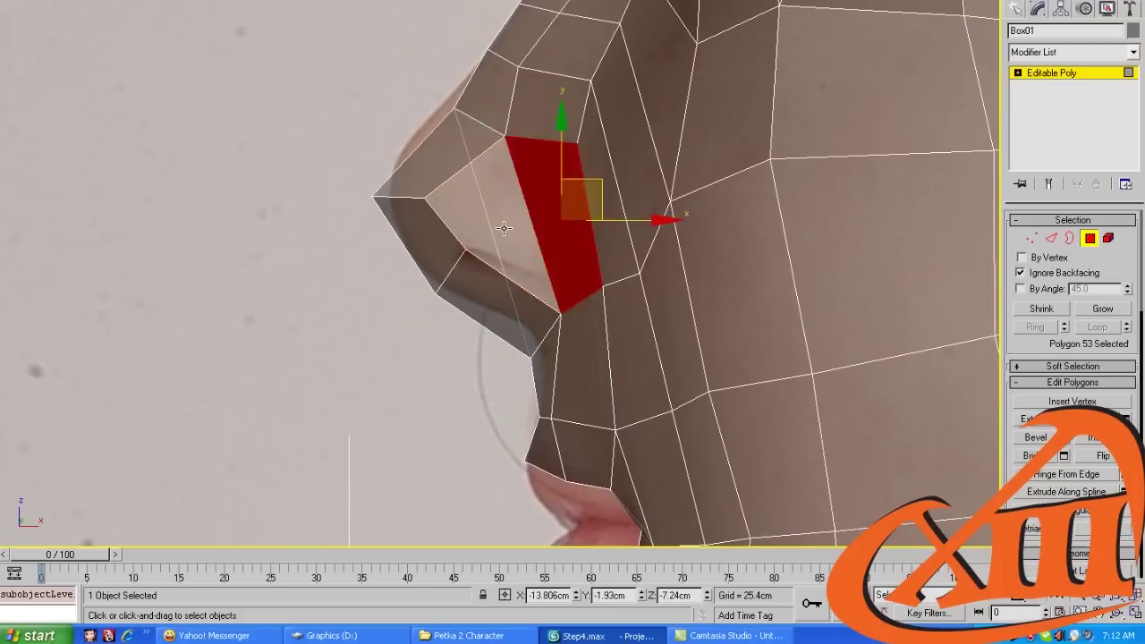
pyautogui.press('p')
pyautogui.keyDown('alt'); pyautogui.moveTo(504, 229); pyautogui.dragTo(509, 304, button='middle'); pyautogui.keyUp('alt')
pyautogui.rightClick(501, 295)
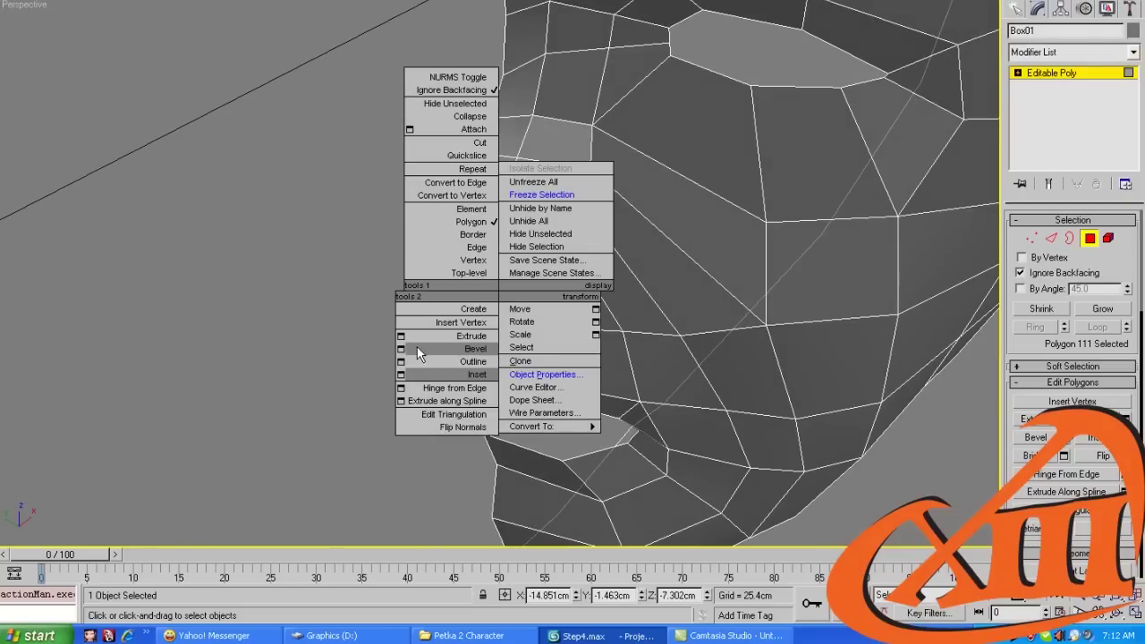
pyautogui.click(402, 336)
pyautogui.moveTo(536, 215); pyautogui.dragTo(325, 269)
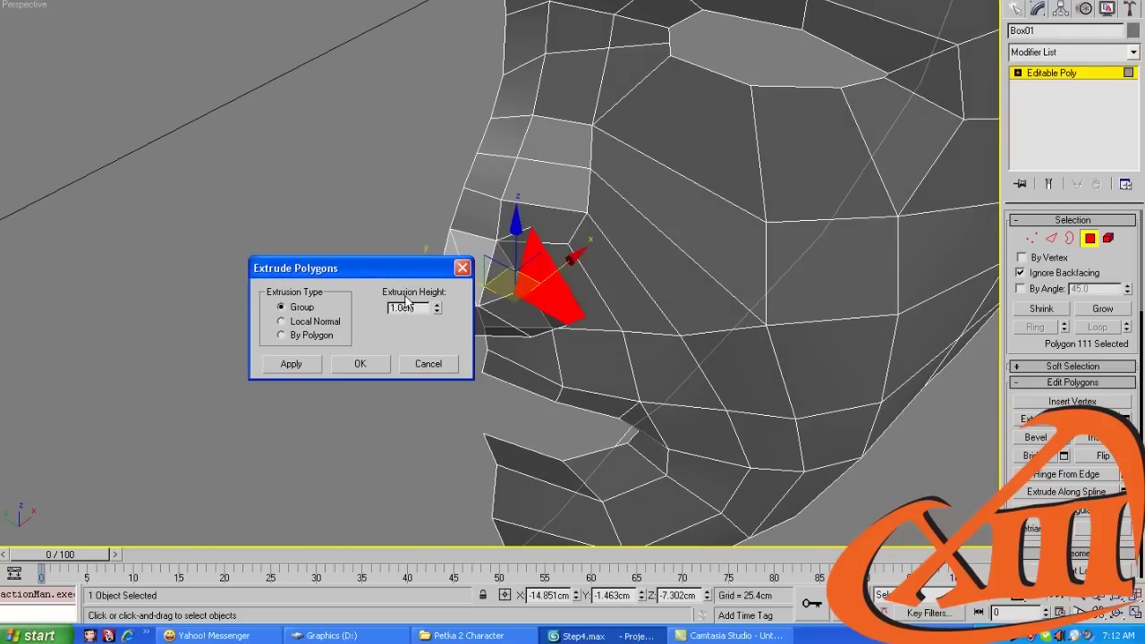
pyautogui.click(360, 364)
# Move the extruded side polygon down and outward from the centreline to form the nostril wing
pyautogui.keyDown('alt'); pyautogui.moveTo(371, 370); pyautogui.dragTo(501, 269, button='middle'); pyautogui.keyUp('alt')
pyautogui.moveTo(537, 215); pyautogui.dragTo(559, 241)
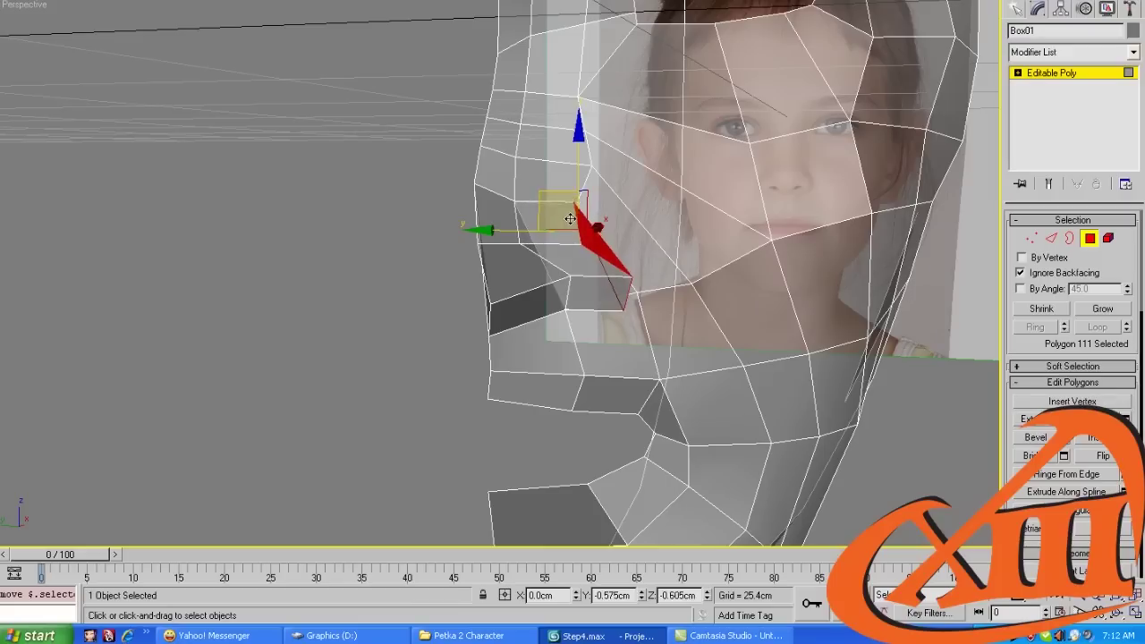
pyautogui.keyDown('alt'); pyautogui.moveTo(559, 242); pyautogui.dragTo(463, 273, button='middle'); pyautogui.keyUp('alt')
pyautogui.scroll(5, 524, 286)
pyautogui.hotkey('ctrl', 'd')
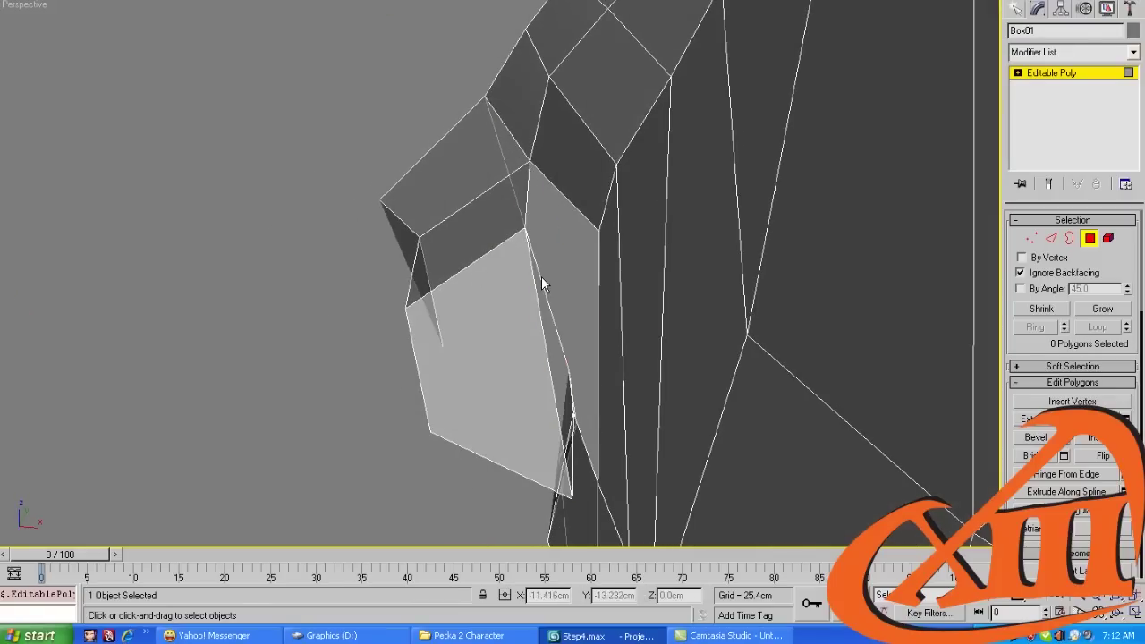
# Collapse the nostril wing's upper and lower rear vertices into the neighbouring cheek vertices to close the gap behind the wing
pyautogui.keyDown('alt'); pyautogui.moveTo(564, 276); pyautogui.dragTo(574, 224, button='middle'); pyautogui.keyUp('alt')
pyautogui.press('1')
pyautogui.click(567, 219)
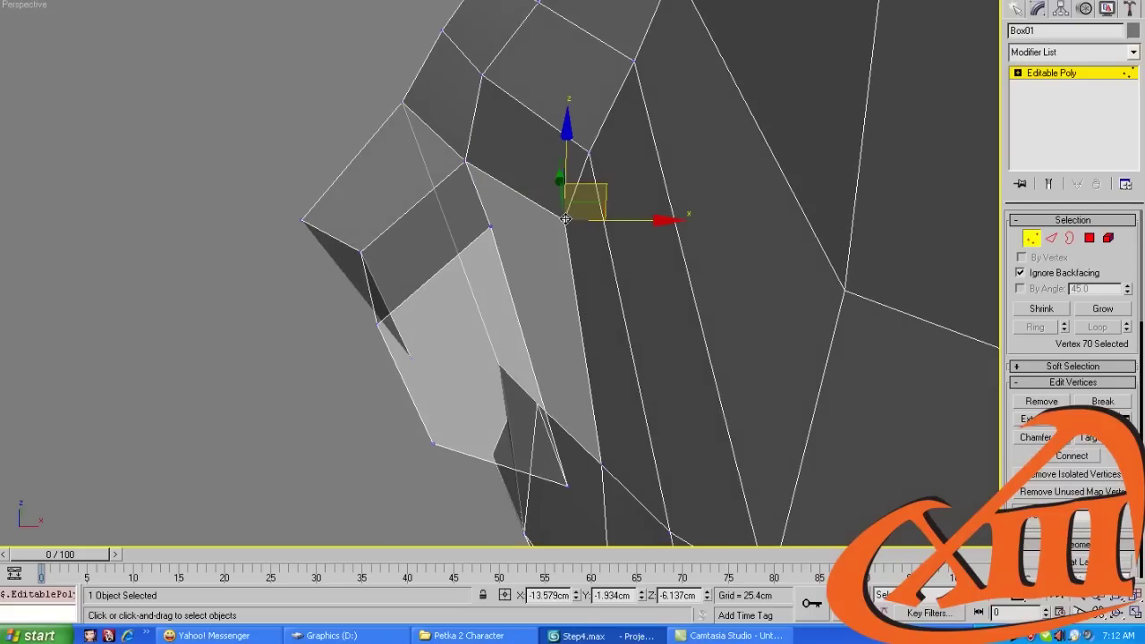
pyautogui.keyDown('ctrl'); pyautogui.click(490, 226); pyautogui.keyUp('ctrl')
pyautogui.hotkey('ctrl', 'alt', 'c')
pyautogui.keyDown('alt'); pyautogui.moveTo(519, 403); pyautogui.dragTo(467, 339, button='middle'); pyautogui.keyUp('alt')
pyautogui.click(610, 409)
pyautogui.keyDown('ctrl'); pyautogui.click(572, 429); pyautogui.keyUp('ctrl')
pyautogui.hotkey('ctrl', 'alt', 'c')
# Move the nostril wing's front edge back toward the cheek in the side view
pyautogui.press('l')
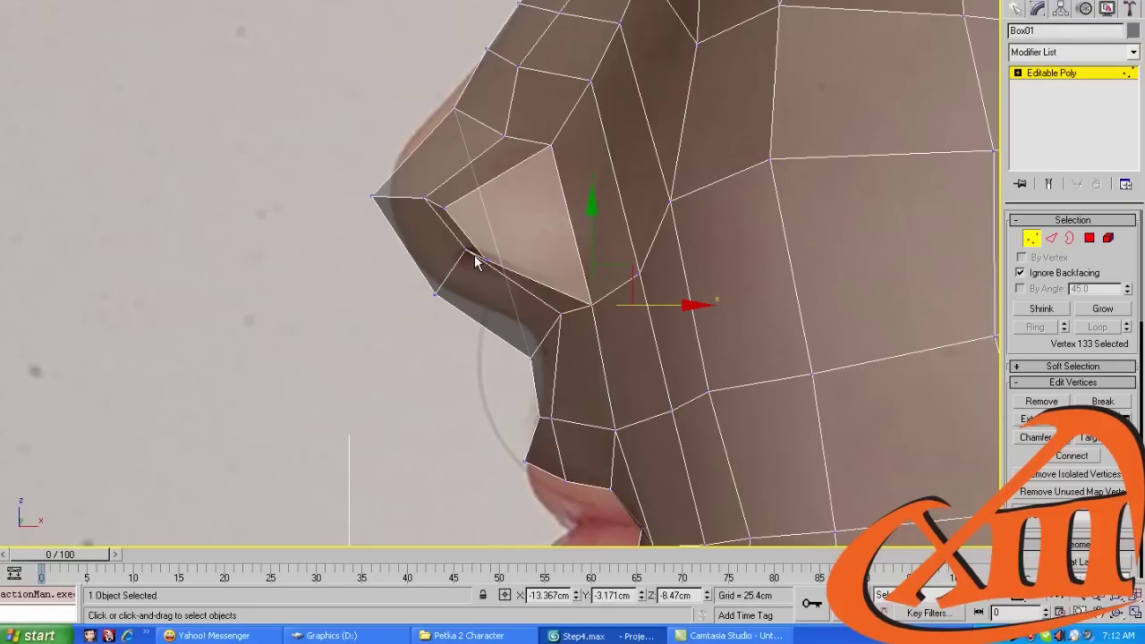
pyautogui.scroll(3, 478, 331)
pyautogui.press('2')
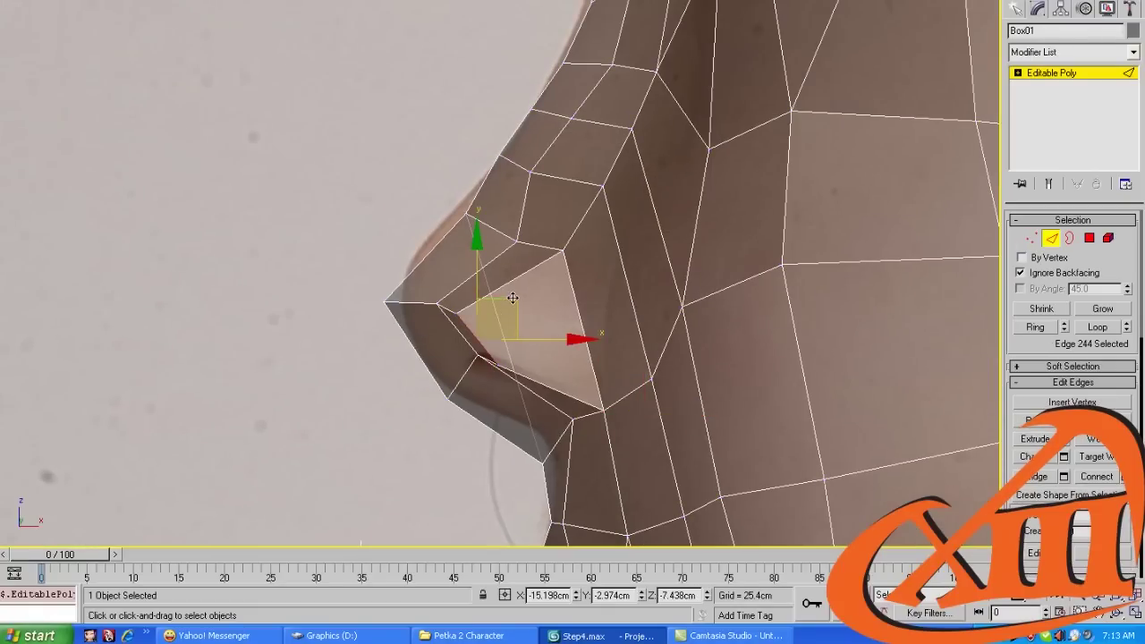
pyautogui.click(546, 277)
# Shift the nostril wing's upper and lower rear vertices slightly back toward the cheek
pyautogui.press('1')
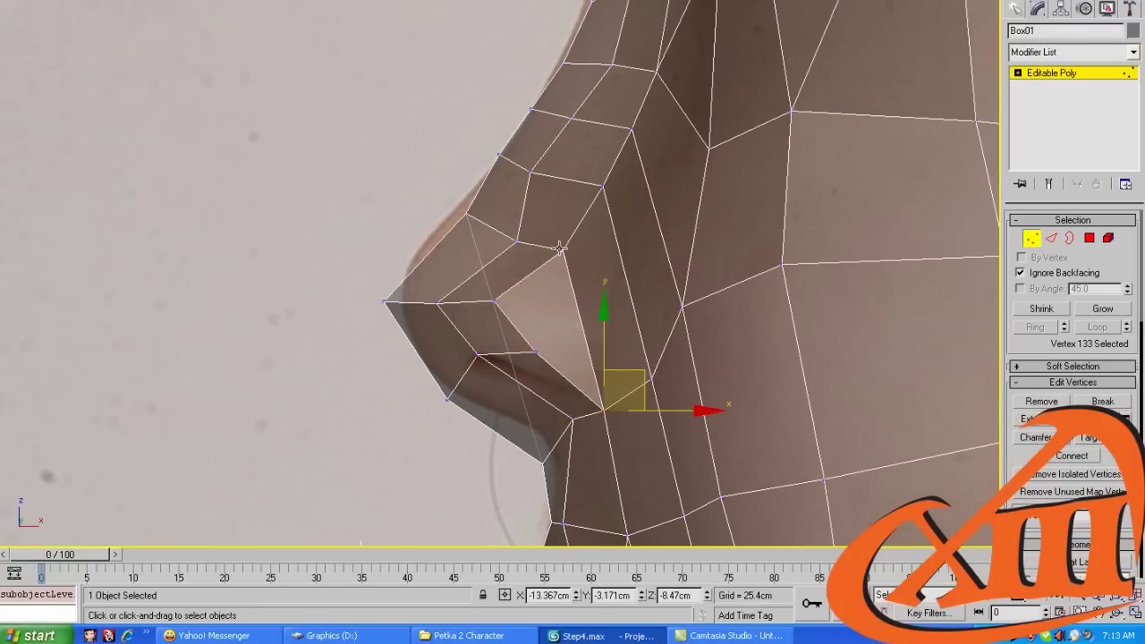
pyautogui.moveTo(559, 249); pyautogui.dragTo(587, 255)
pyautogui.click(604, 409)
pyautogui.moveTo(605, 384); pyautogui.dragTo(614, 380)
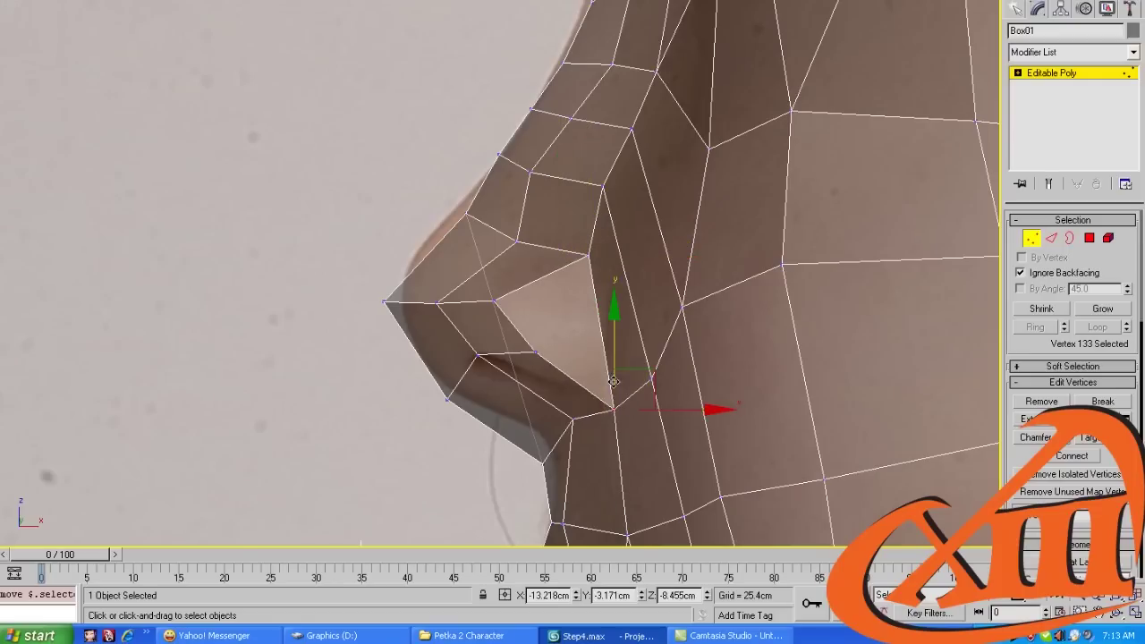
# Select the crosswise row of edges from the nose tip across the nostril wing to the edge behind its lower rear corner
pyautogui.press('2')
pyautogui.moveTo(614, 381); pyautogui.dragTo(623, 352, button='middle')
pyautogui.moveTo(656, 299); pyautogui.dragTo(655, 293, button='middle')
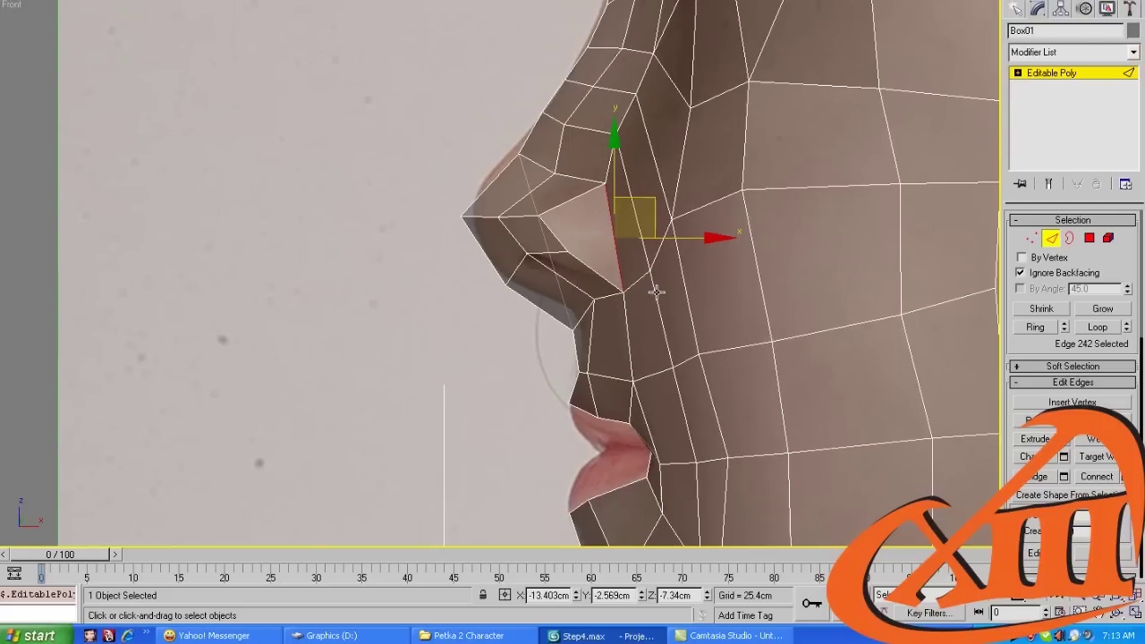
pyautogui.scroll(2, 656, 293)
pyautogui.keyDown('ctrl'); pyautogui.click(691, 286); pyautogui.keyUp('ctrl')
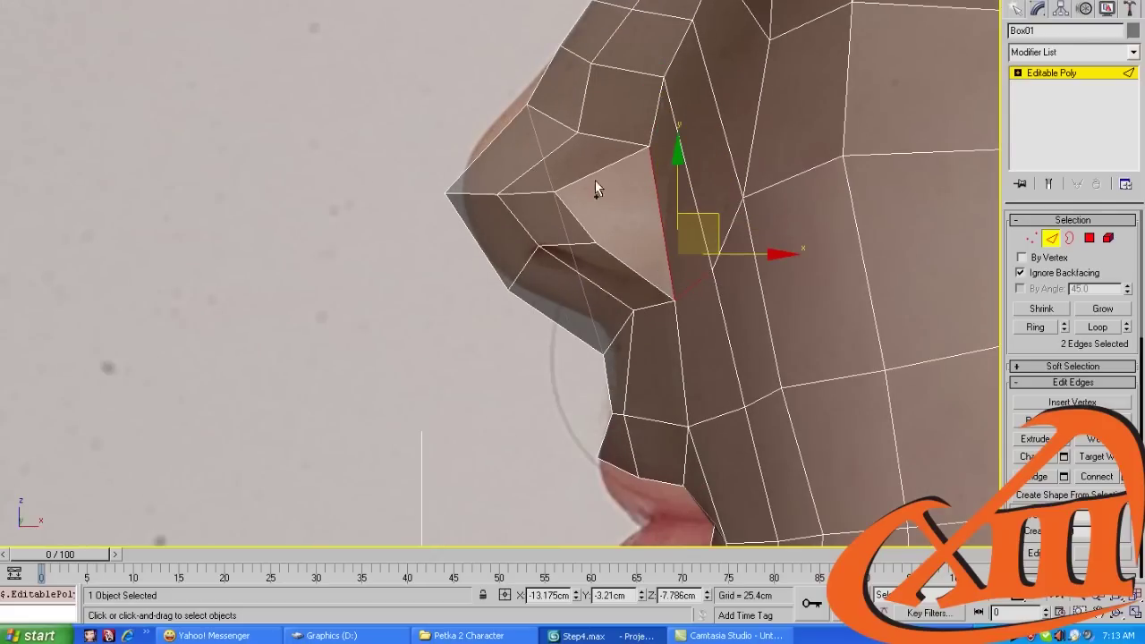
pyautogui.keyDown('ctrl'); pyautogui.click(515, 216); pyautogui.keyUp('ctrl')
pyautogui.moveTo(707, 418); pyautogui.dragTo(718, 338, button='middle')
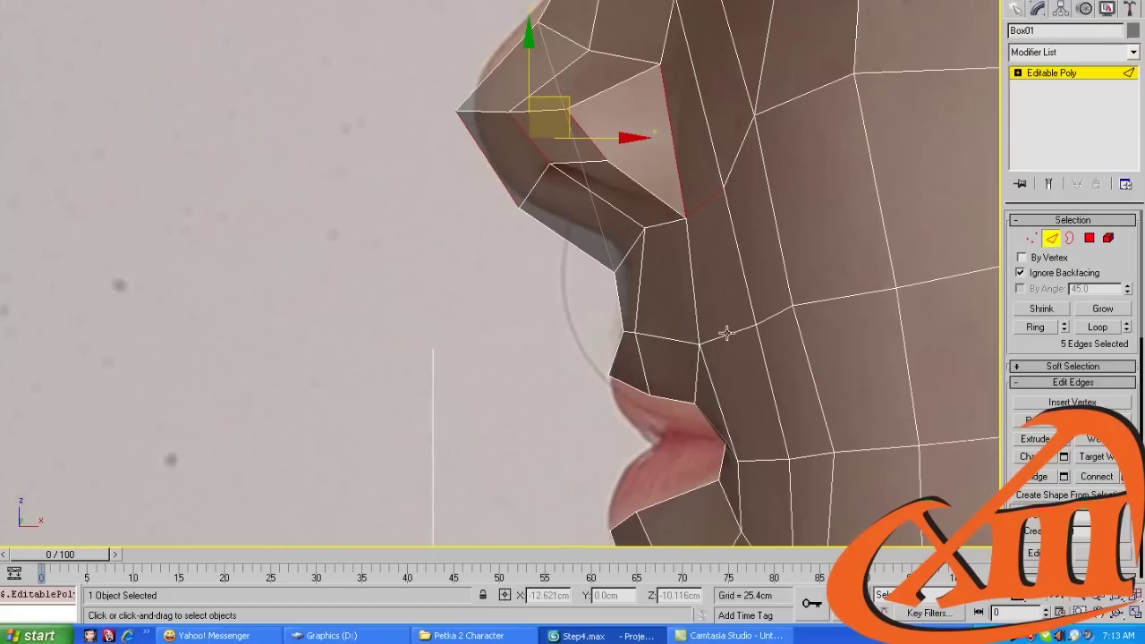
# Connect the five ring edges around the nostril opening with a new edge loop running onto the cheek
pyautogui.doubleClick(726, 333)
pyautogui.moveTo(682, 173); pyautogui.dragTo(682, 231, button='middle')
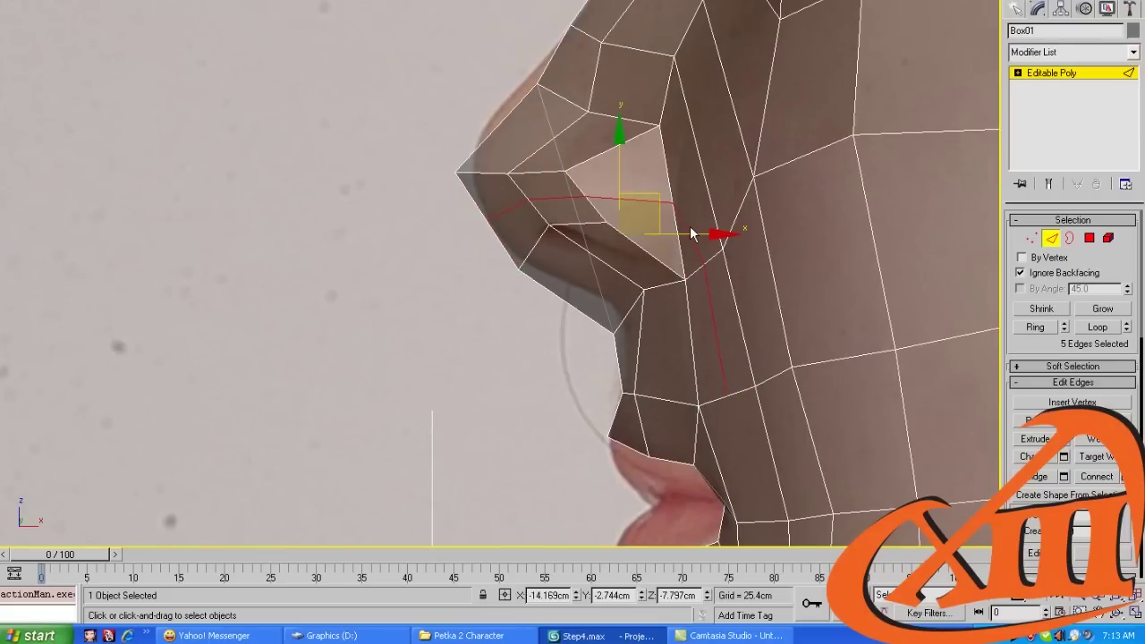
pyautogui.click(701, 257)
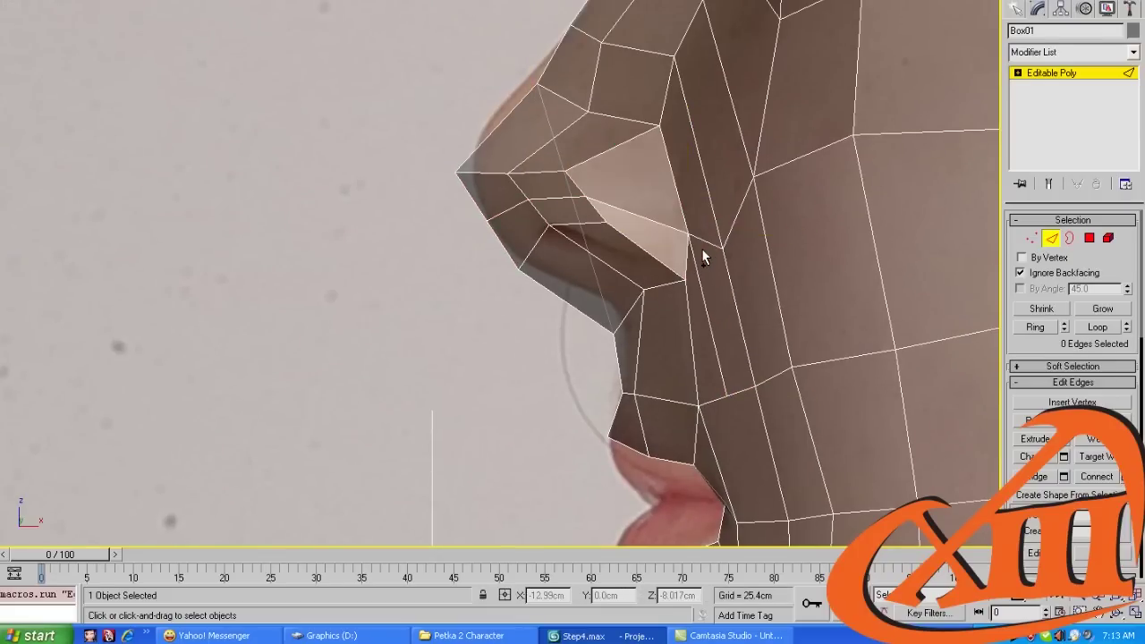
pyautogui.scroll(3, 699, 247)
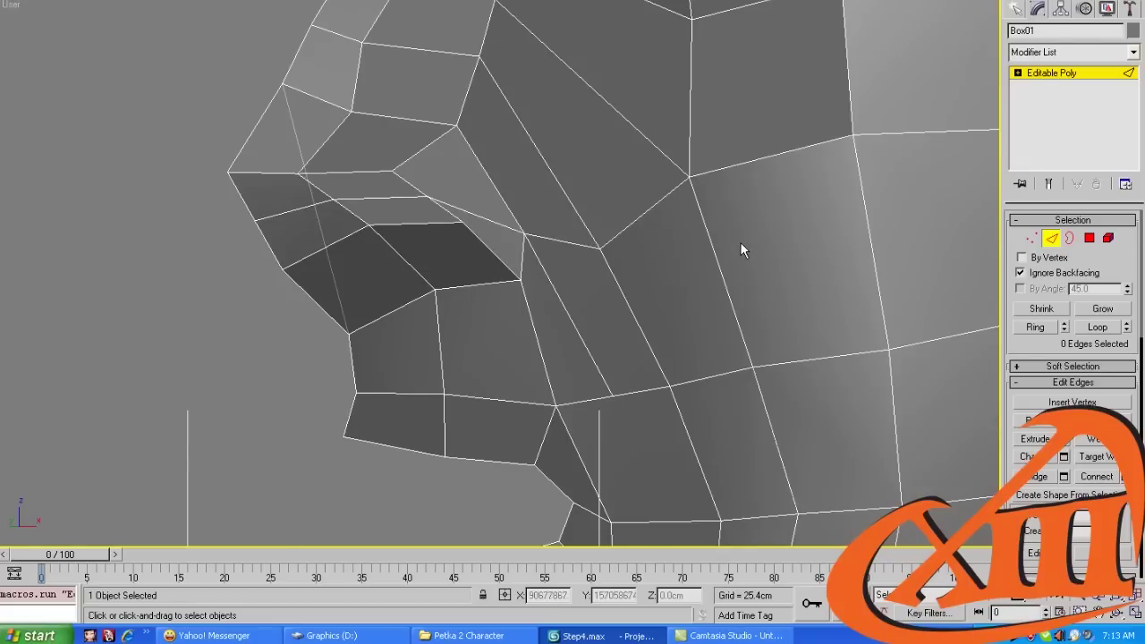
# Move the two outer vertices of the nostril wing inward to match the nose in the front reference photo
pyautogui.press('l')
pyautogui.press('1')
pyautogui.press('2')
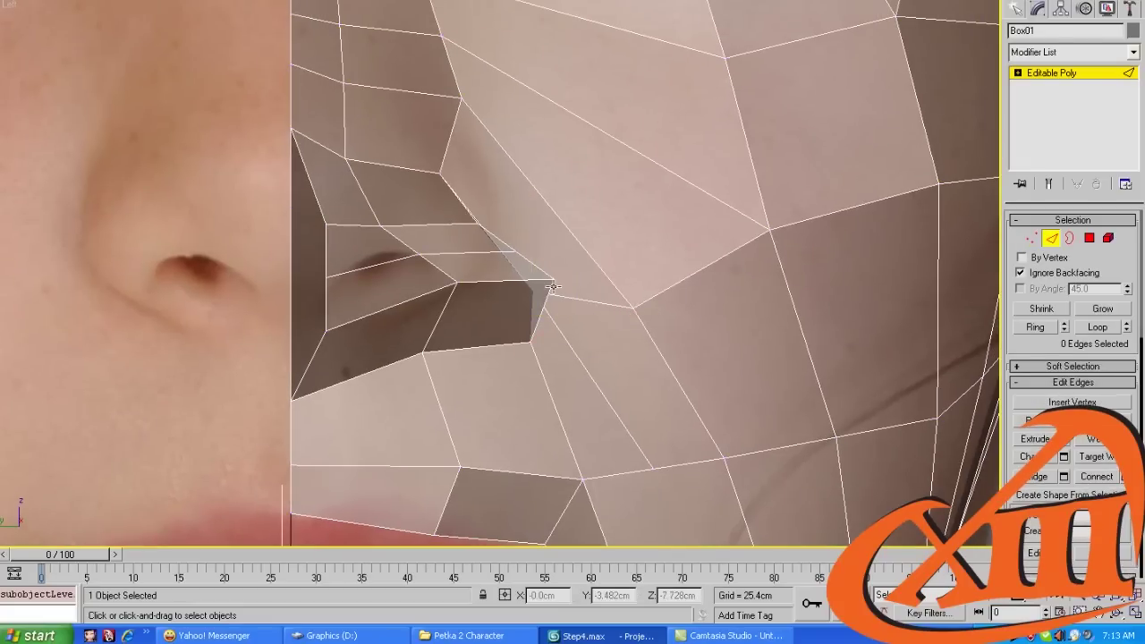
pyautogui.press('1')
pyautogui.moveTo(553, 286); pyautogui.dragTo(517, 246)
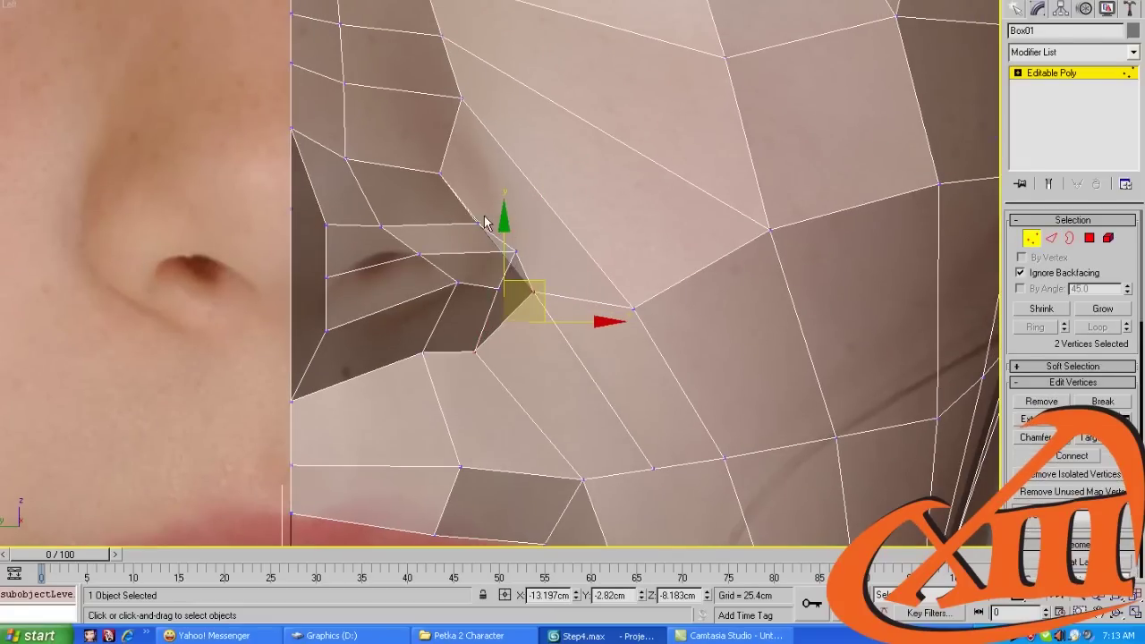
# Reposition the nostril wing's outer corner vertex and pull the neighbouring cheek vertex up toward the nose
pyautogui.press('f')
pyautogui.press('p')
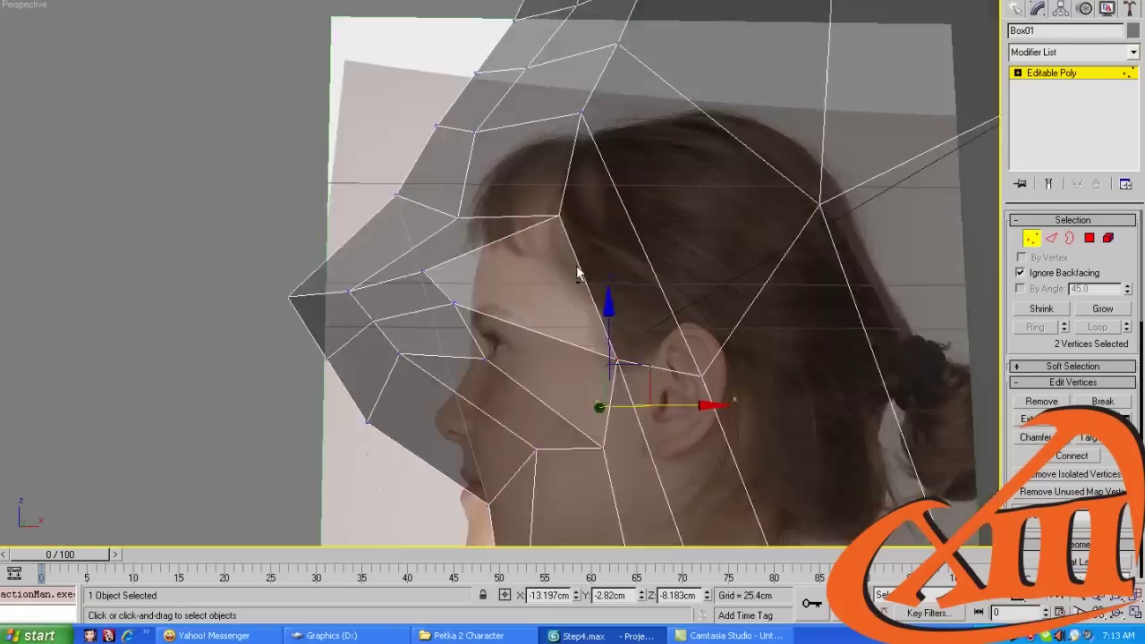
pyautogui.keyDown('alt'); pyautogui.moveTo(577, 273); pyautogui.dragTo(548, 242, button='middle'); pyautogui.keyUp('alt')
pyautogui.click(583, 360)
pyautogui.keyDown('alt'); pyautogui.moveTo(582, 360); pyautogui.dragTo(720, 389, button='middle'); pyautogui.keyUp('alt')
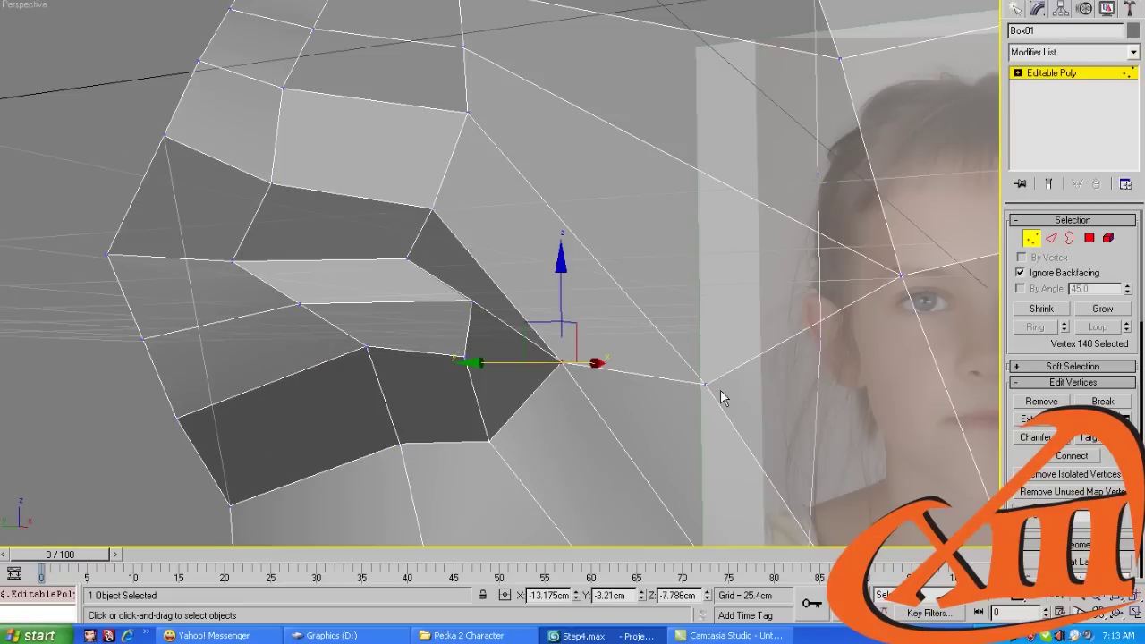
pyautogui.click(698, 382)
pyautogui.moveTo(666, 346); pyautogui.dragTo(621, 306)
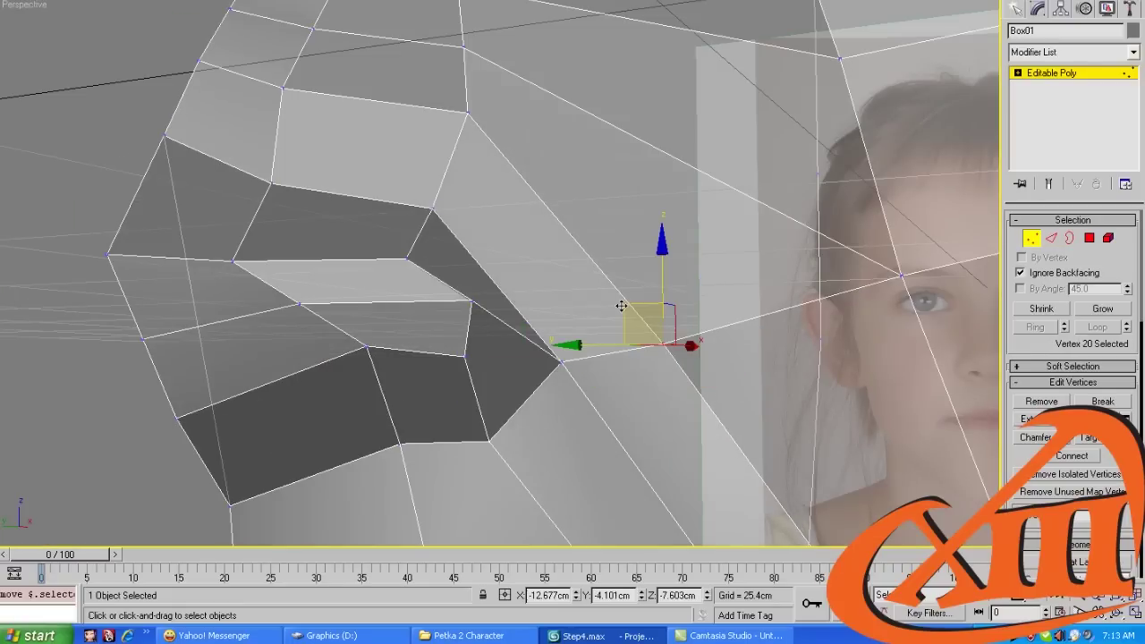
pyautogui.click(558, 354)
pyautogui.keyDown('alt'); pyautogui.moveTo(558, 355); pyautogui.dragTo(555, 306, button='middle'); pyautogui.keyUp('alt')
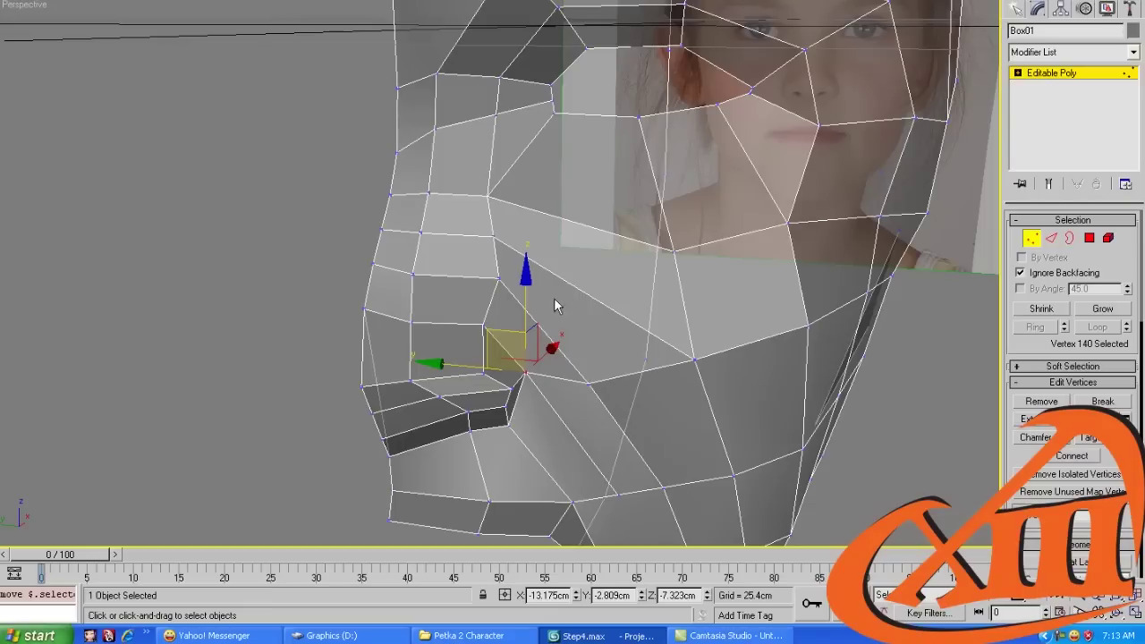
# Reposition the two connected edges along the side of the nose above the nostril wing against the front reference
pyautogui.press('2')
pyautogui.click(492, 291)
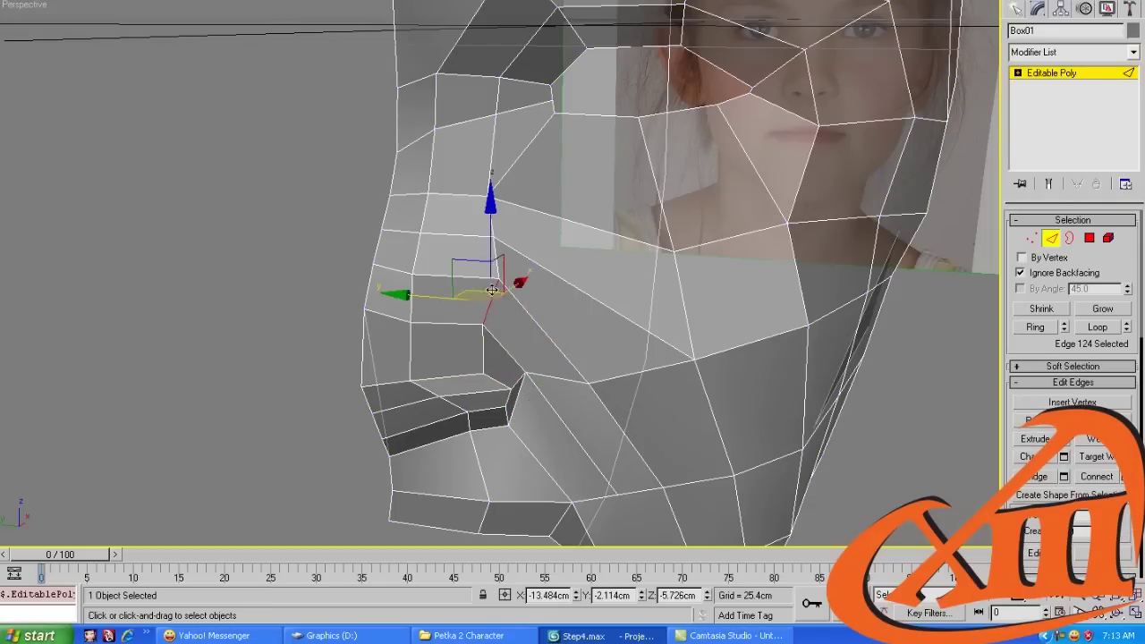
pyautogui.keyDown('ctrl'); pyautogui.click(492, 253); pyautogui.keyUp('ctrl')
pyautogui.keyDown('alt'); pyautogui.moveTo(492, 253); pyautogui.dragTo(504, 264, button='middle'); pyautogui.keyUp('alt')
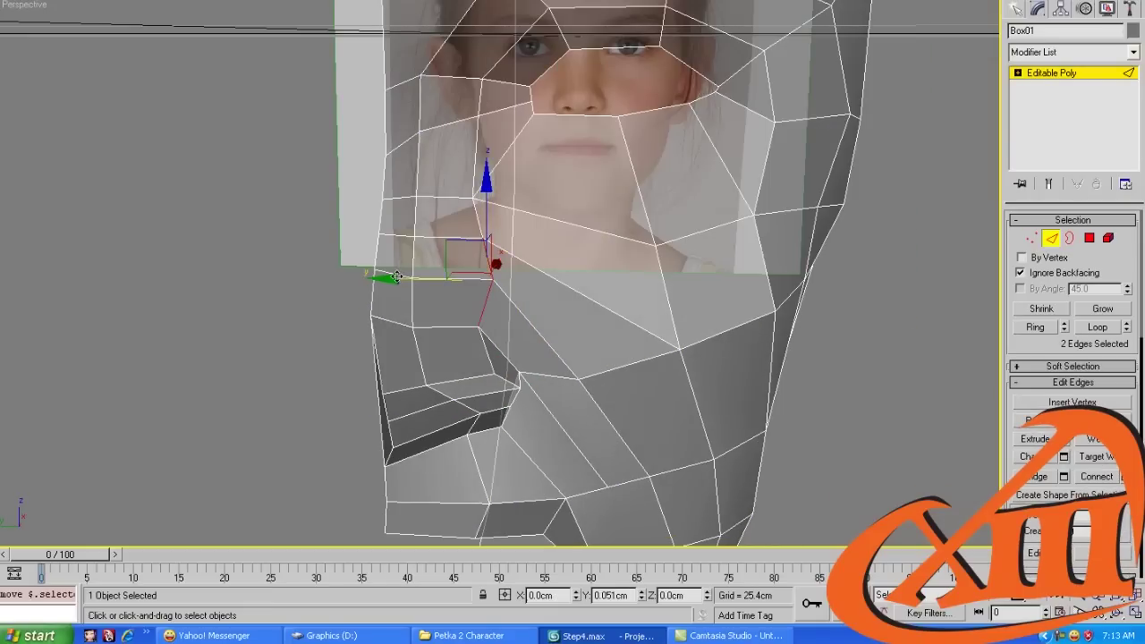
pyautogui.keyDown('alt'); pyautogui.moveTo(396, 278); pyautogui.dragTo(373, 281, button='middle'); pyautogui.keyUp('alt')
pyautogui.press('l')
pyautogui.press('z')
pyautogui.moveTo(504, 312); pyautogui.dragTo(531, 327, button='middle')
pyautogui.moveTo(574, 246); pyautogui.dragTo(637, 246)
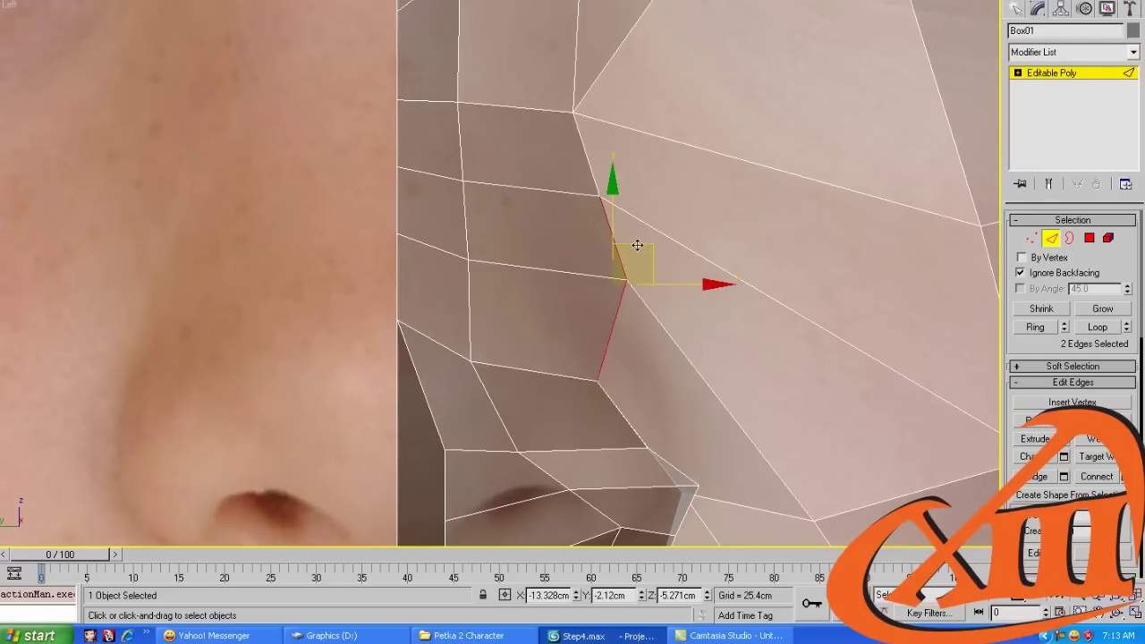
# Move the middle vertex on the side of the nose inward so the nose's side line runs straighter
pyautogui.press('1')
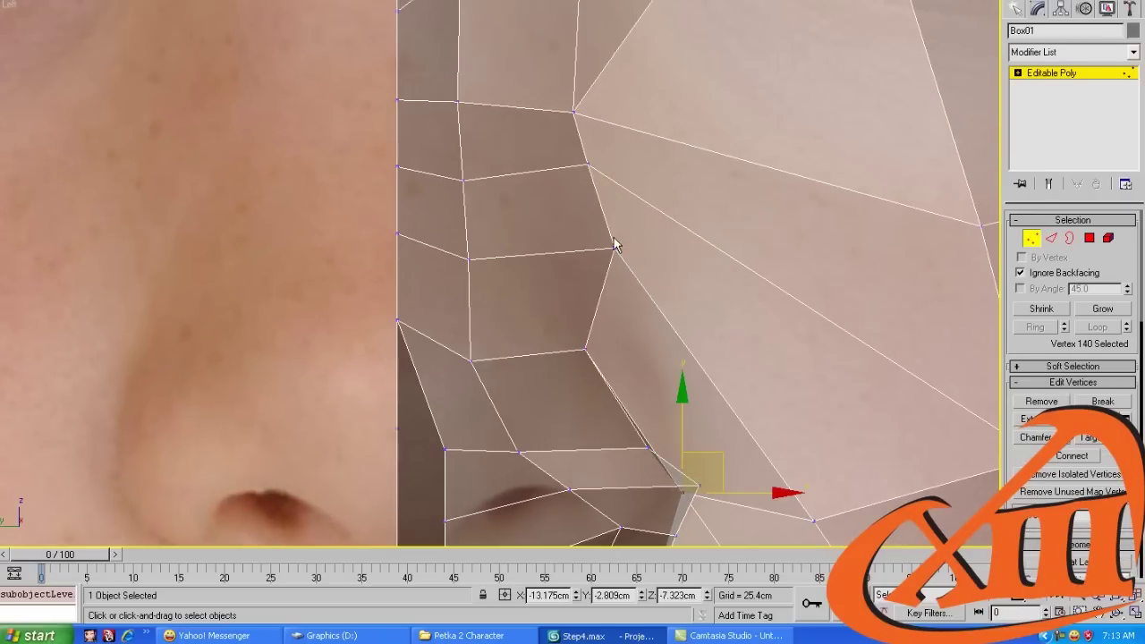
pyautogui.click(614, 246)
pyautogui.moveTo(652, 211); pyautogui.dragTo(619, 230)
pyautogui.moveTo(662, 397); pyautogui.dragTo(629, 283, button='middle')
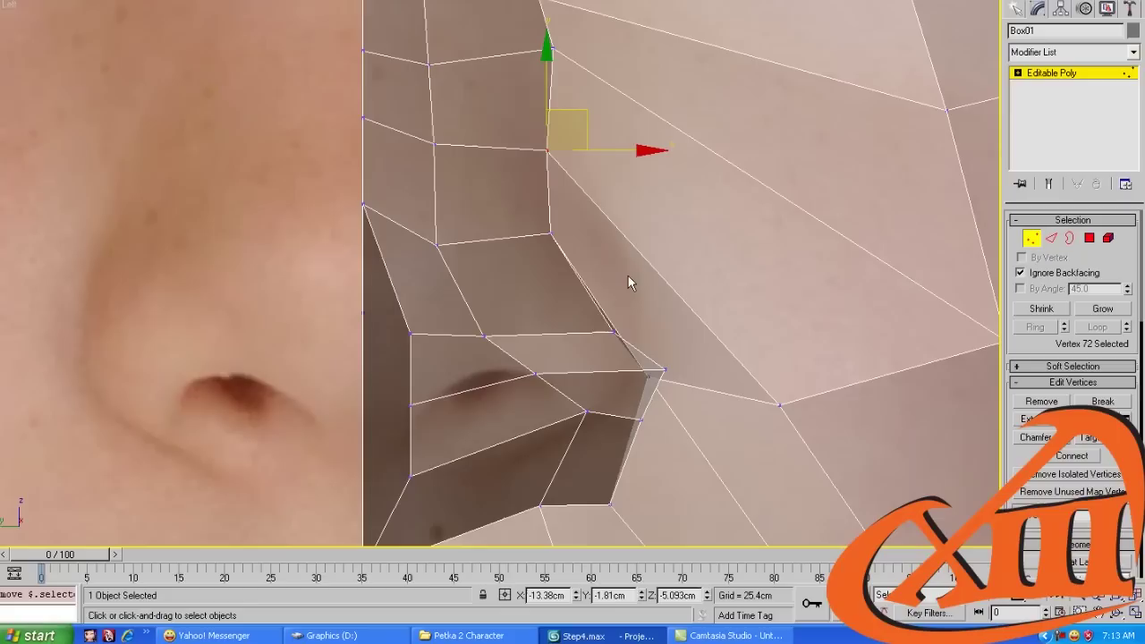
# Shift the two cheek vertices beside the nostril wing and the cheek edge below the eye toward the nose
pyautogui.click(779, 407)
pyautogui.scroll(-2, 767, 375)
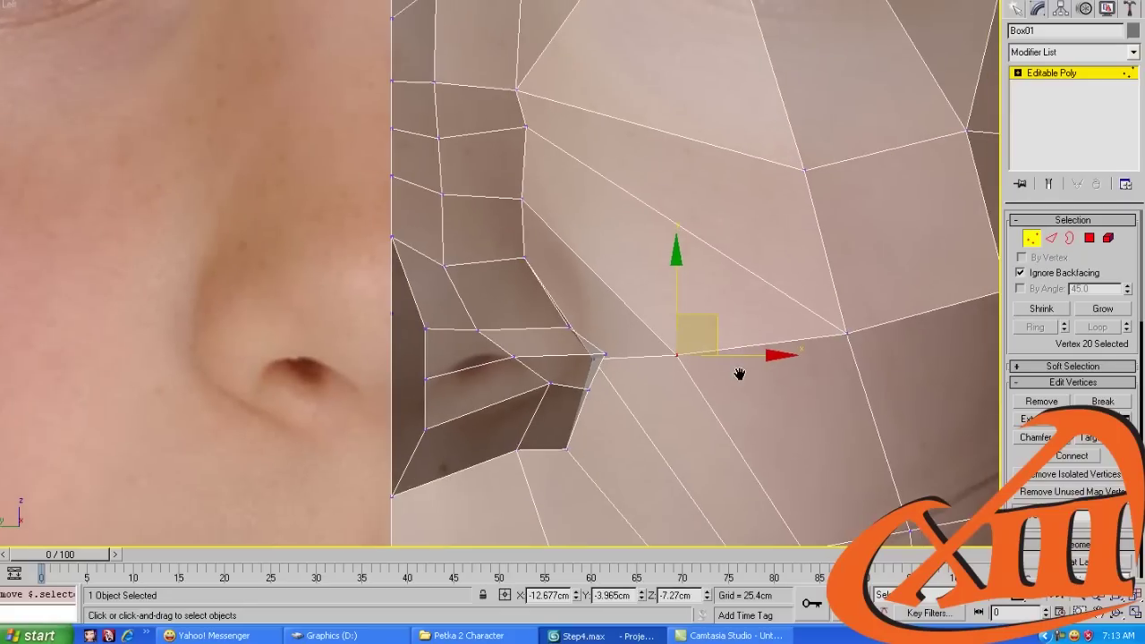
pyautogui.click(842, 339)
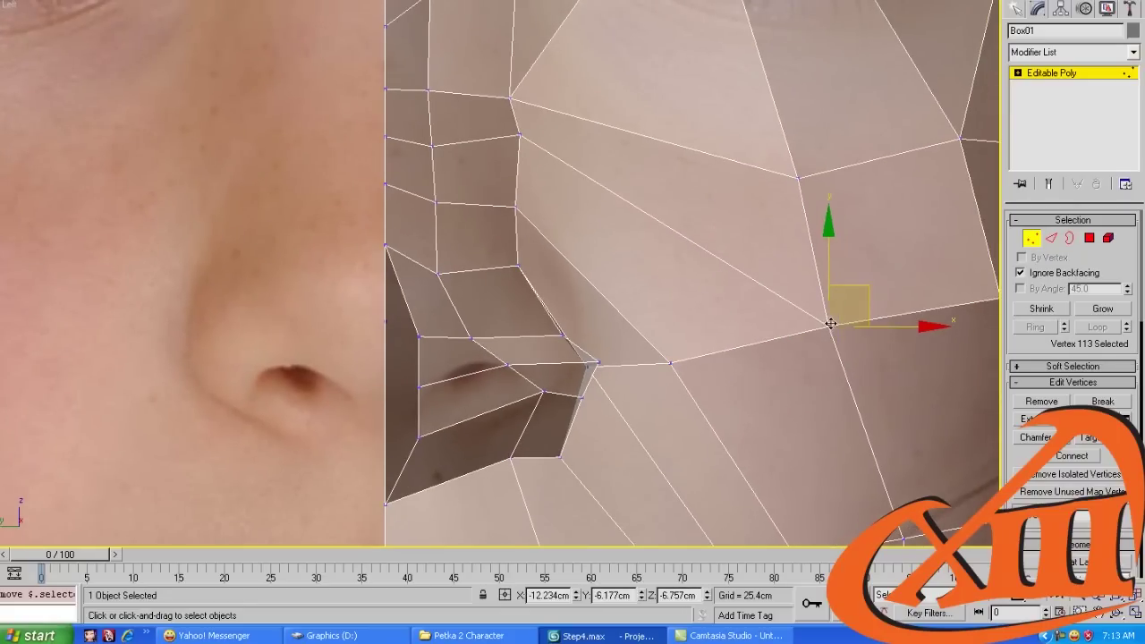
pyautogui.press('2')
pyautogui.moveTo(831, 319); pyautogui.dragTo(719, 369, button='middle')
pyautogui.click(659, 287)
pyautogui.moveTo(654, 282); pyautogui.dragTo(667, 330, button='middle')
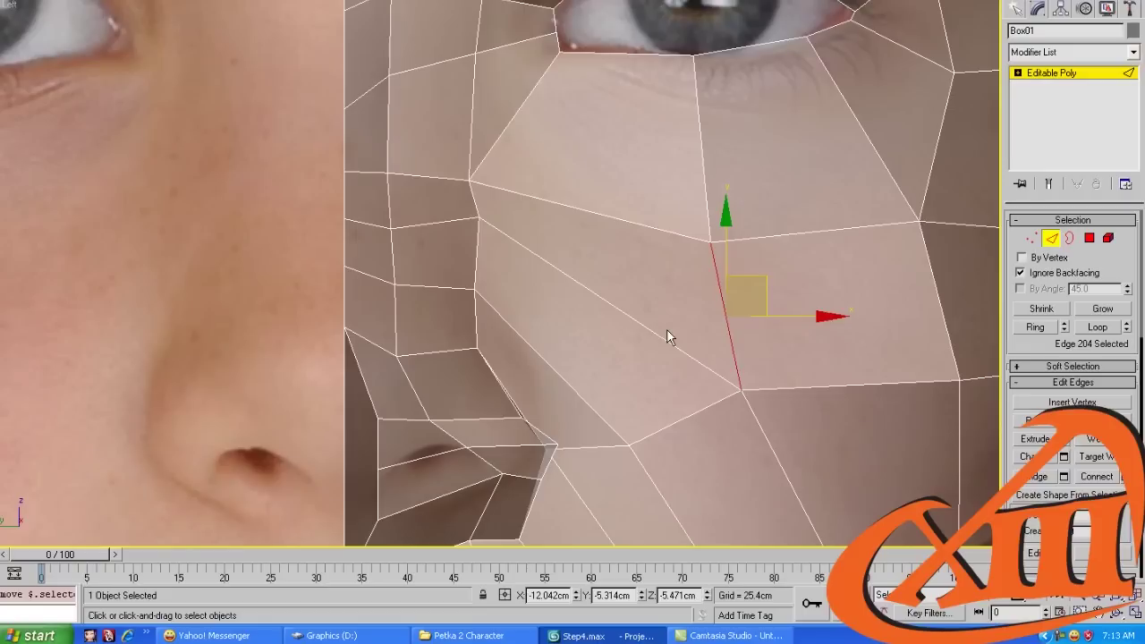
# Select the edges across the nostril wing and underside of the nose and connect them with a new edge loop
pyautogui.press('1')
pyautogui.click(477, 348)
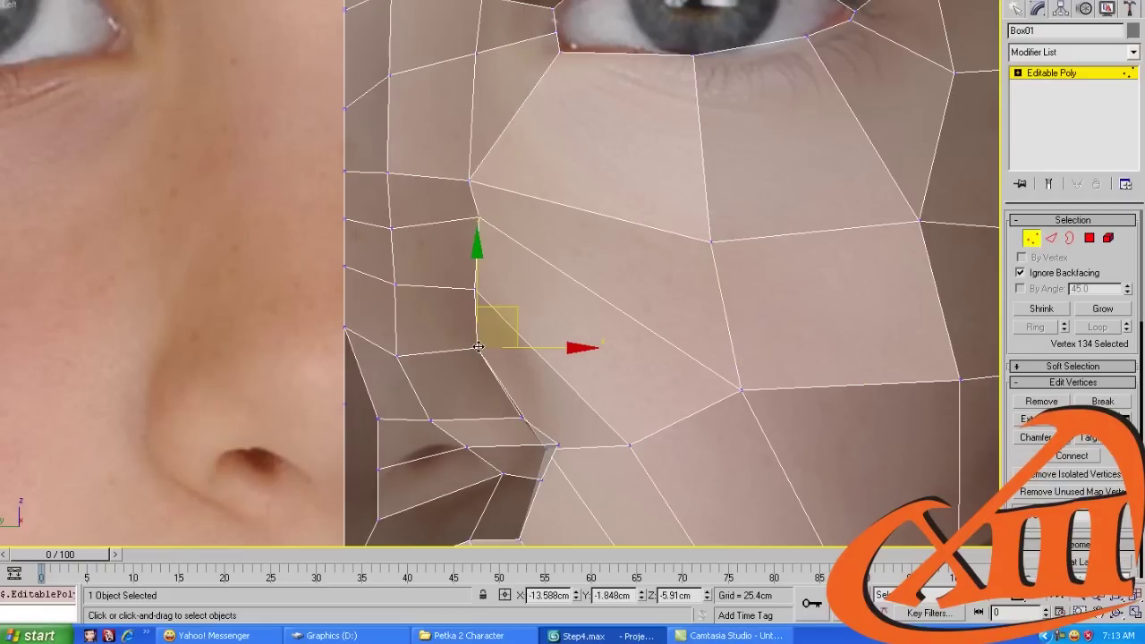
pyautogui.scroll(-10, 476, 338)
pyautogui.press('p')
pyautogui.keyDown('alt'); pyautogui.moveTo(476, 338); pyautogui.dragTo(451, 318, button='middle'); pyautogui.keyUp('alt')
pyautogui.scroll(12, 403, 328)
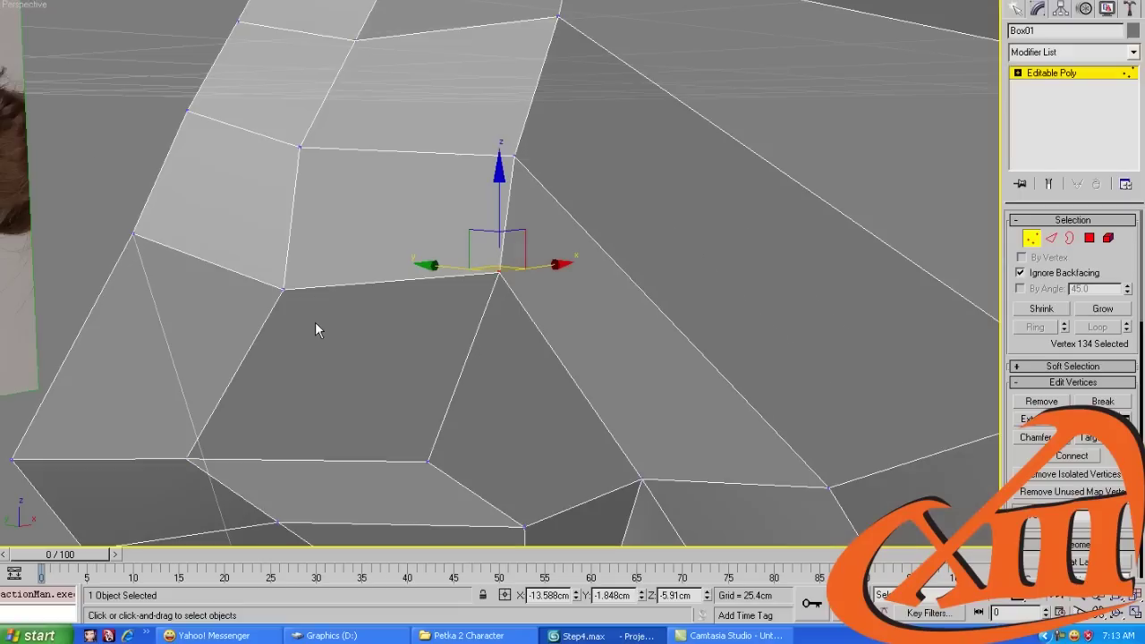
pyautogui.keyDown('alt'); pyautogui.moveTo(315, 330); pyautogui.dragTo(427, 323, button='middle'); pyautogui.keyUp('alt')
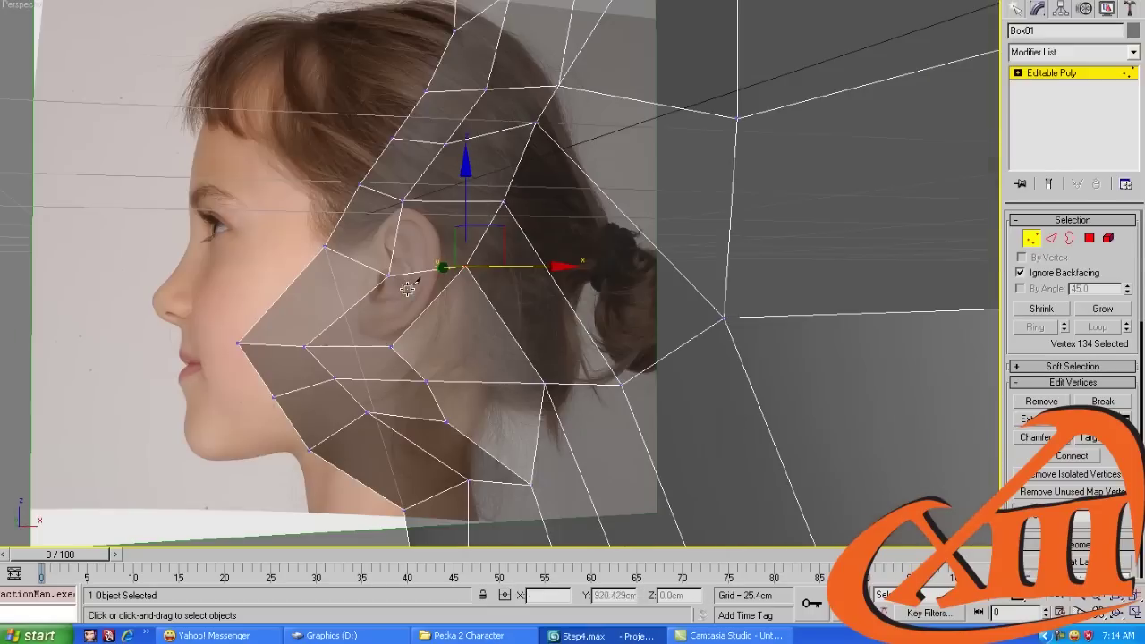
pyautogui.press('2')
pyautogui.keyDown('ctrl'); pyautogui.click(483, 385); pyautogui.keyUp('ctrl')
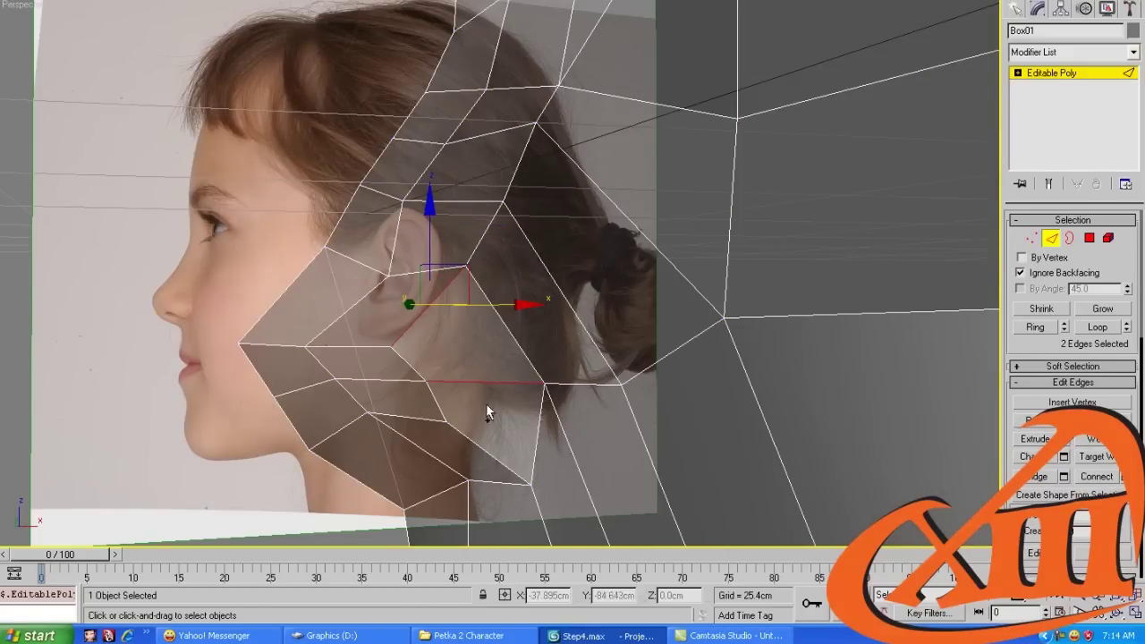
pyautogui.keyDown('ctrl'); pyautogui.click(493, 453); pyautogui.keyUp('ctrl')
pyautogui.moveTo(493, 453); pyautogui.dragTo(492, 426, button='middle')
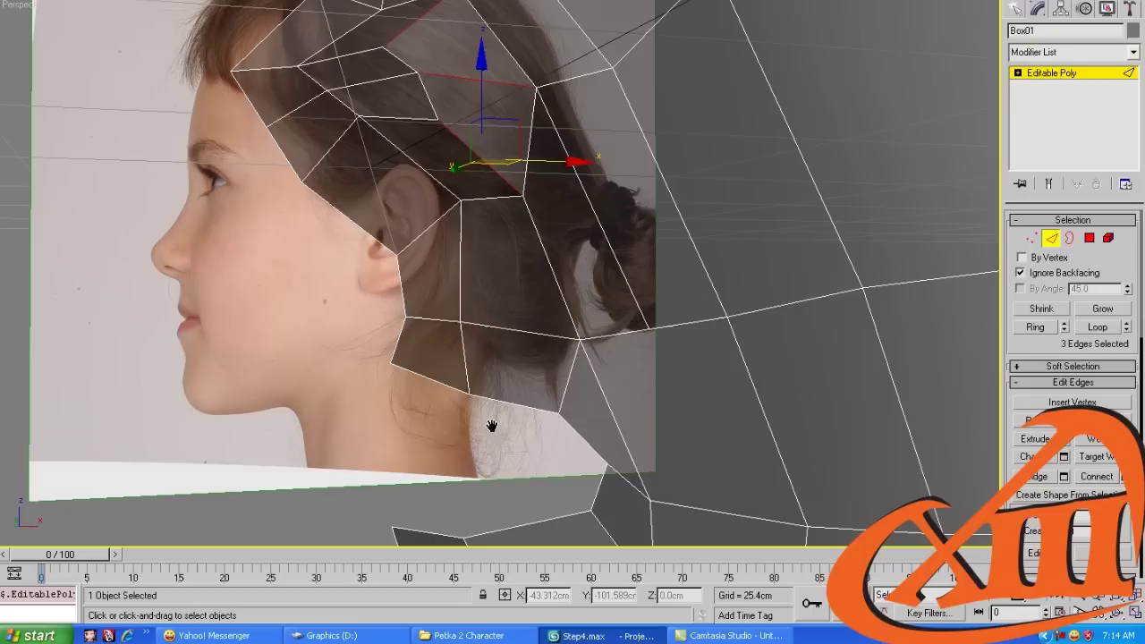
pyautogui.keyDown('ctrl'); pyautogui.click(438, 196); pyautogui.keyUp('ctrl')
pyautogui.keyDown('ctrl'); pyautogui.click(376, 237); pyautogui.keyUp('ctrl')
pyautogui.moveTo(383, 242); pyautogui.dragTo(362, 117, button='middle')
# Reposition the new edges on the underside of the nose, lowering the one nearest the upper lip
pyautogui.click(375, 168)
pyautogui.keyDown('alt'); pyautogui.moveTo(376, 164); pyautogui.dragTo(421, 223, button='middle'); pyautogui.keyUp('alt')
pyautogui.click(399, 201)
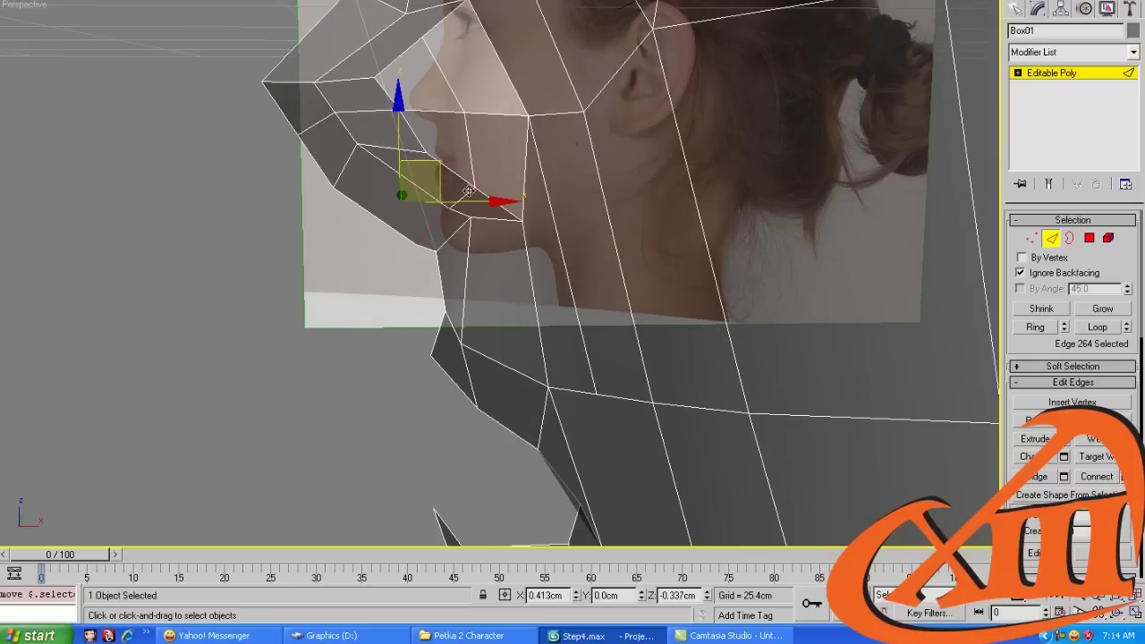
pyautogui.click(458, 245)
pyautogui.click(450, 239)
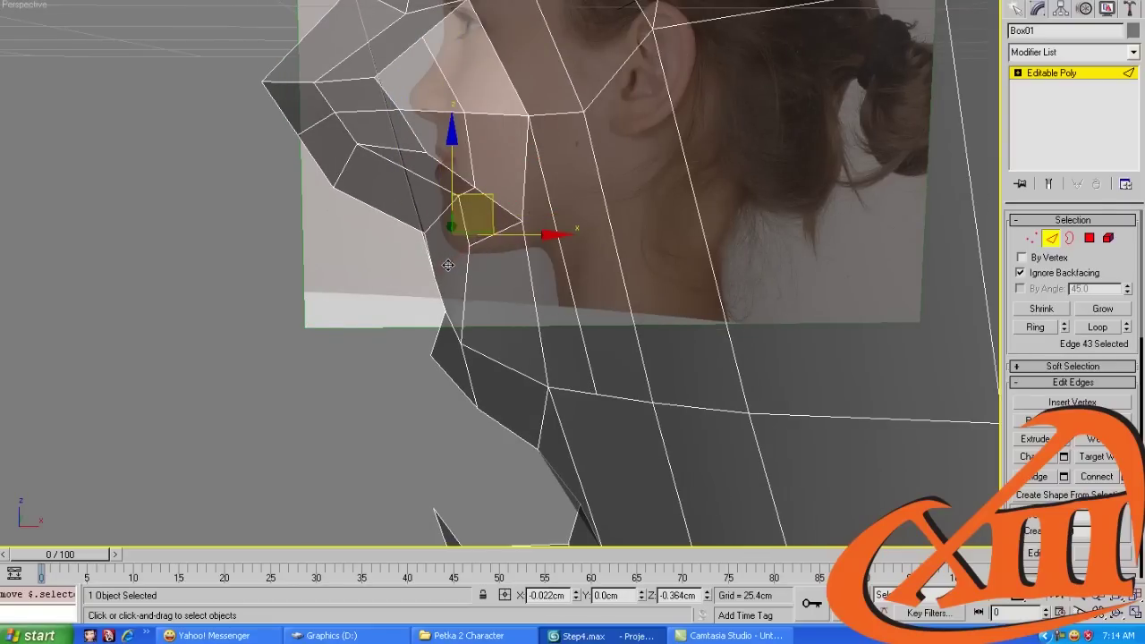
# Adjust the new loop's vertices inside the nostril wing to follow the wing's outer corner
pyautogui.press('1')
pyautogui.click(474, 181)
pyautogui.moveTo(523, 151); pyautogui.dragTo(553, 145)
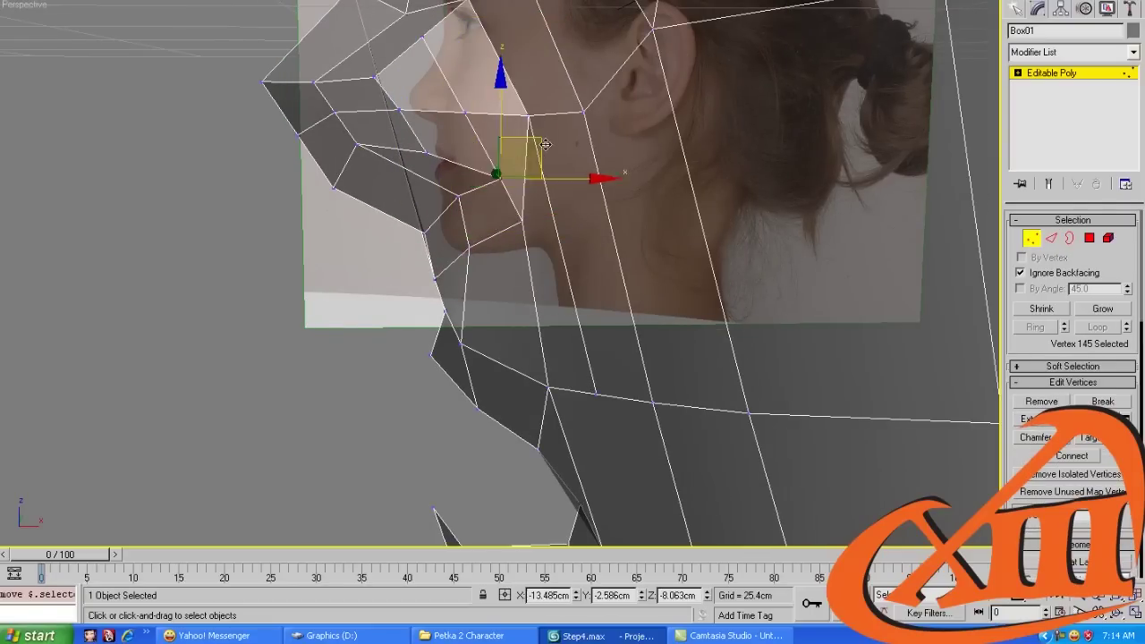
pyautogui.keyDown('alt'); pyautogui.moveTo(553, 145); pyautogui.dragTo(458, 202, button='middle'); pyautogui.keyUp('alt')
pyautogui.click(464, 201)
pyautogui.press('x')
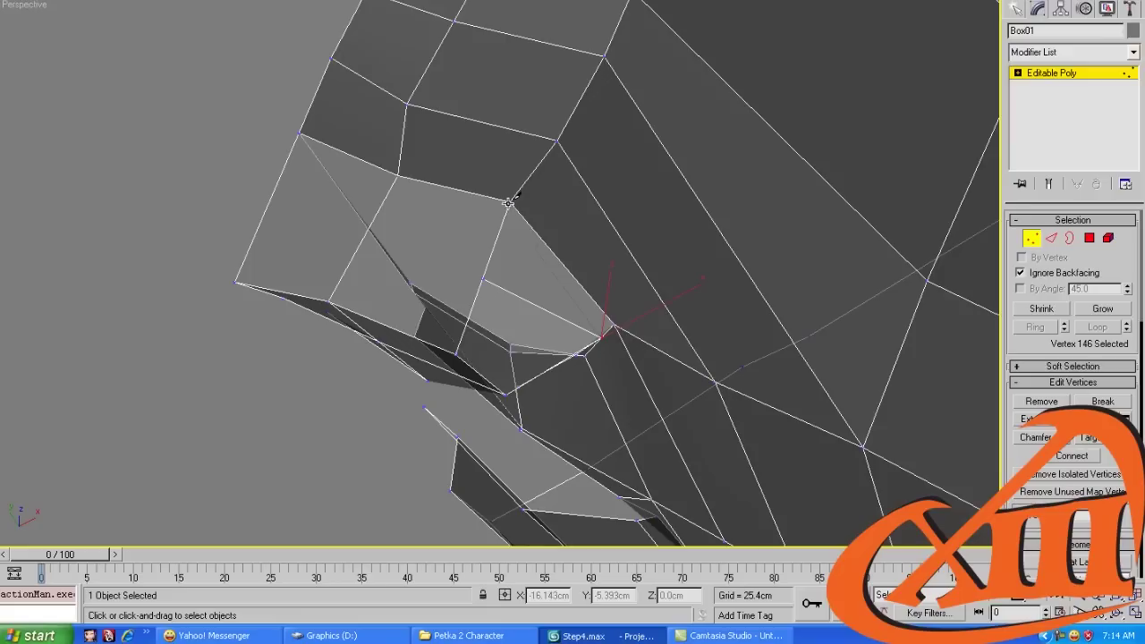
pyautogui.click(508, 202)
pyautogui.rightClick(506, 207)
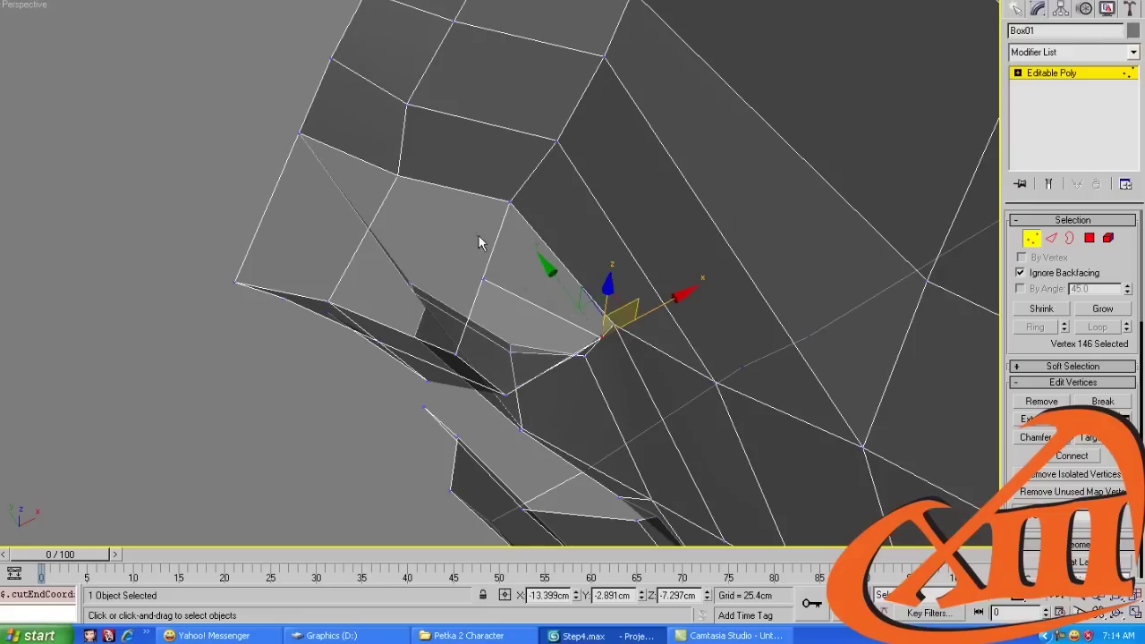
pyautogui.hotkey('alt', 'c')
pyautogui.click(481, 278)
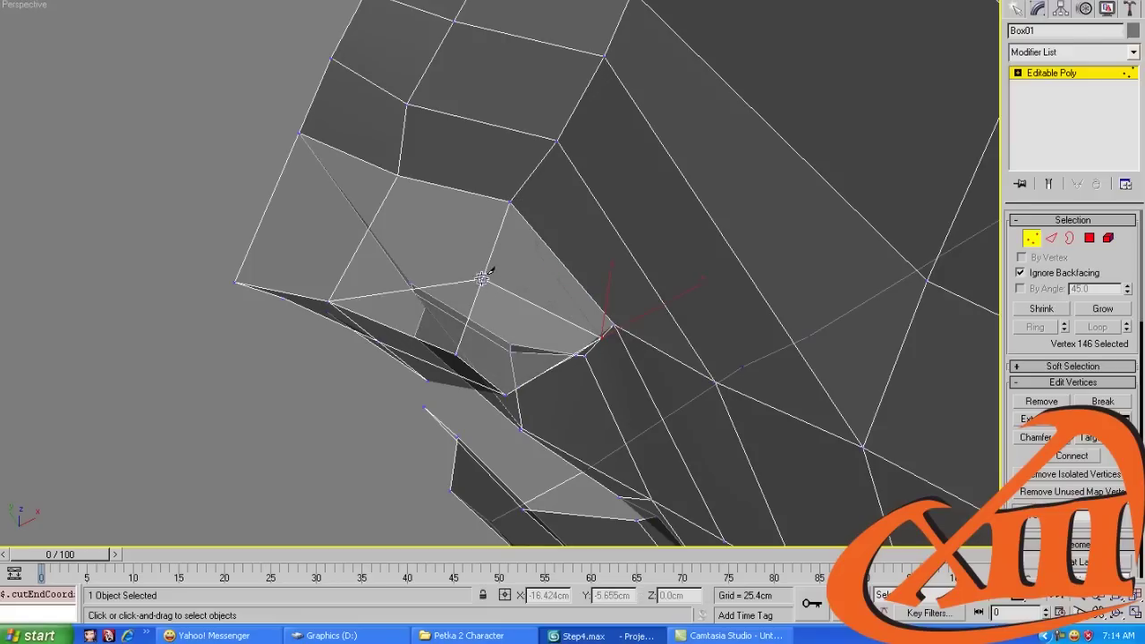
pyautogui.click(474, 198)
pyautogui.rightClick(473, 218)
pyautogui.keyDown('alt'); pyautogui.moveTo(472, 218); pyautogui.dragTo(470, 193, button='middle'); pyautogui.keyUp('alt')
pyautogui.hotkey('alt', 'c')
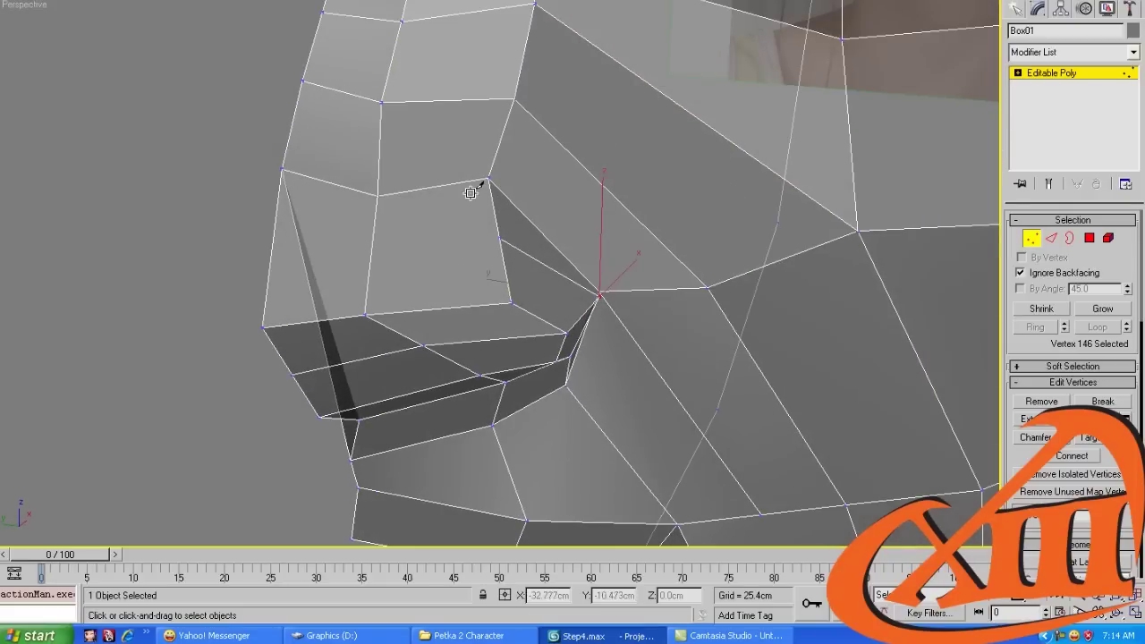
pyautogui.rightClick(472, 189)
# Move the vertex above the nostril wing inward and cut an edge from it down to the nostril's upper rim
pyautogui.click(483, 178)
pyautogui.moveTo(453, 136); pyautogui.dragTo(428, 145)
pyautogui.hotkey('alt', 'c')
pyautogui.click(465, 187)
pyautogui.click(460, 306)
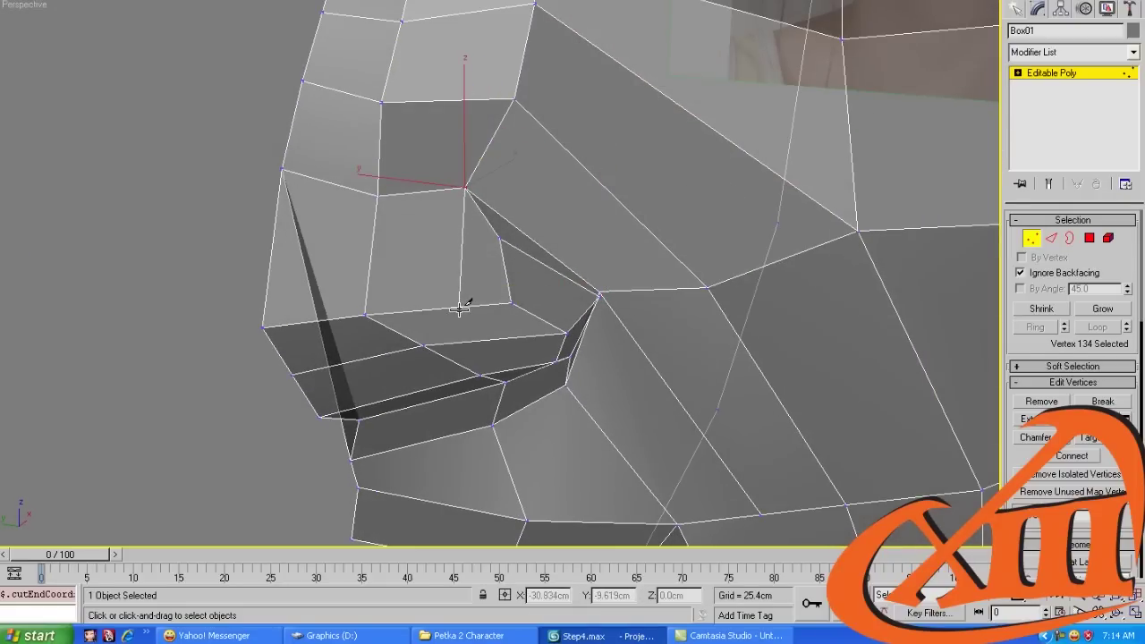
pyautogui.rightClick(460, 308)
# Continue the cut from the nostril's upper rim across the two faces on the underside of the nose
pyautogui.keyDown('alt'); pyautogui.moveTo(472, 345); pyautogui.dragTo(460, 276, button='middle'); pyautogui.keyUp('alt')
pyautogui.hotkey('alt', 'c')
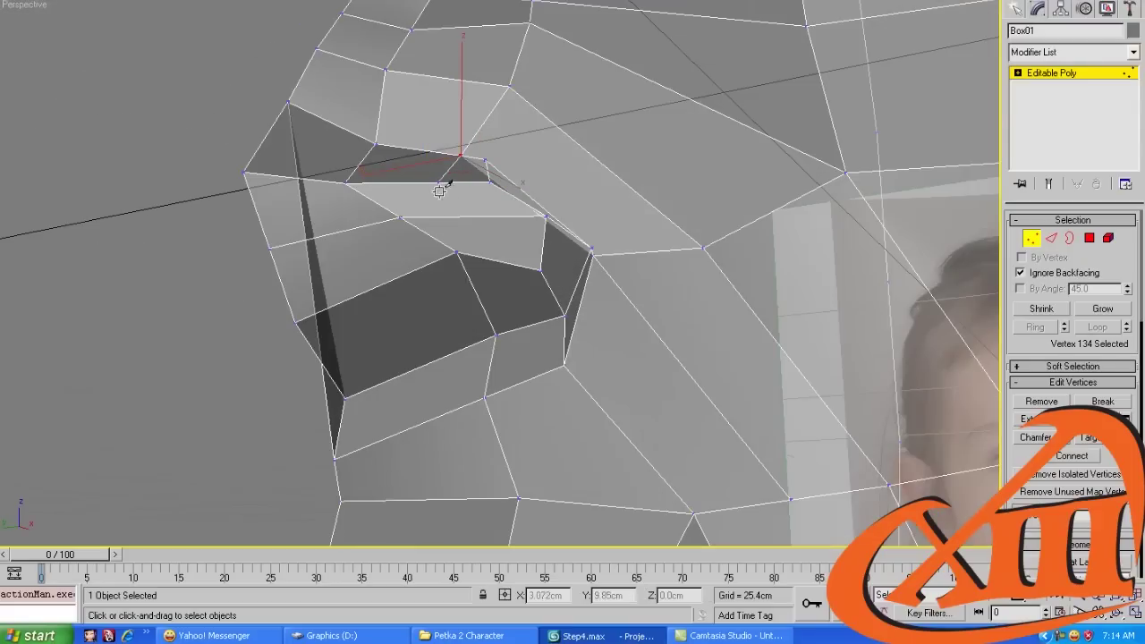
pyautogui.click(436, 181)
pyautogui.rightClick(491, 255)
# Select the inner edge of the nostril's underside and reposition it from a low viewing angle
pyautogui.press('2')
pyautogui.click(472, 289)
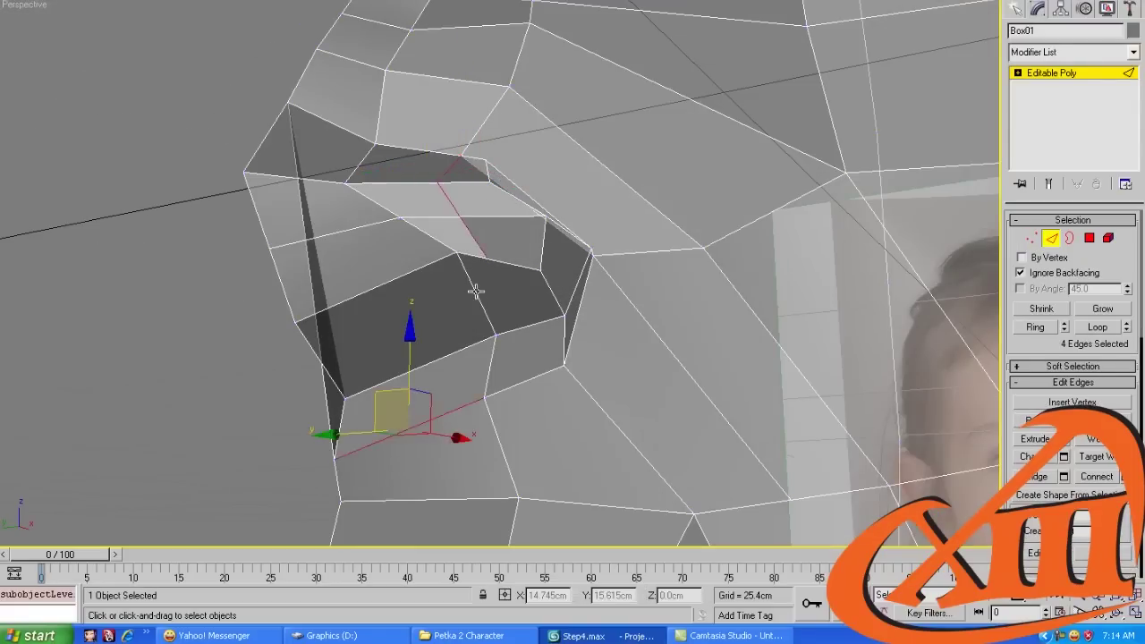
pyautogui.keyDown('alt'); pyautogui.moveTo(472, 289); pyautogui.dragTo(462, 227, button='middle'); pyautogui.keyUp('alt')
pyautogui.moveTo(439, 117); pyautogui.dragTo(378, 51)
pyautogui.press('1')
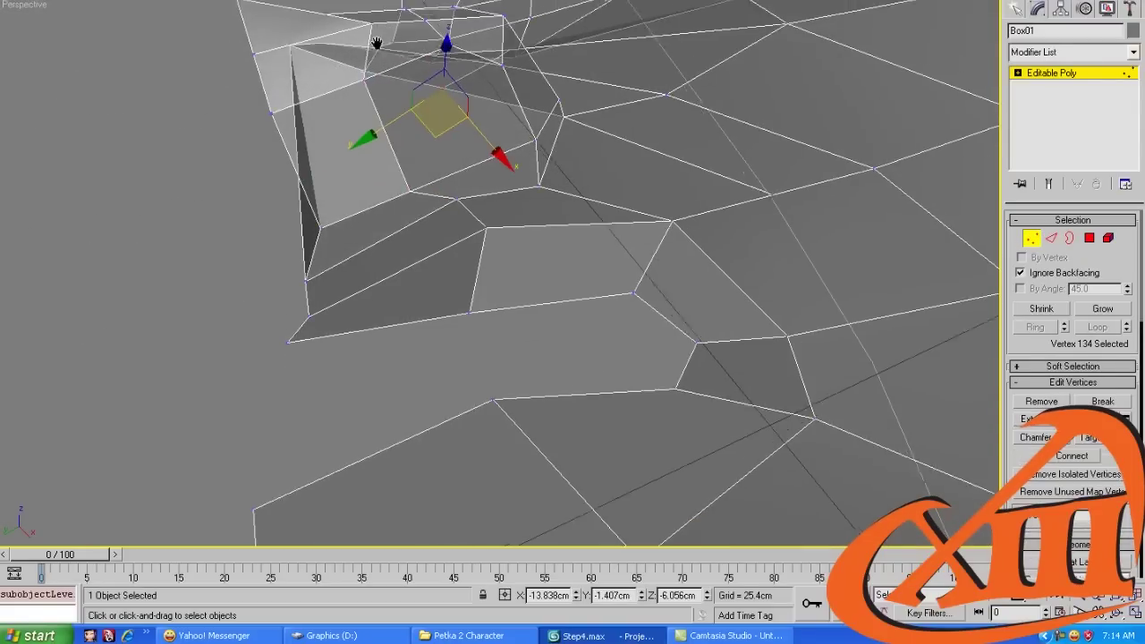
# Move the two underside vertices near the nose tip so the nostril rim follows the side profile
pyautogui.moveTo(379, 50); pyautogui.dragTo(288, 273, button='middle')
pyautogui.click(414, 376)
pyautogui.moveTo(276, 282); pyautogui.dragTo(274, 303)
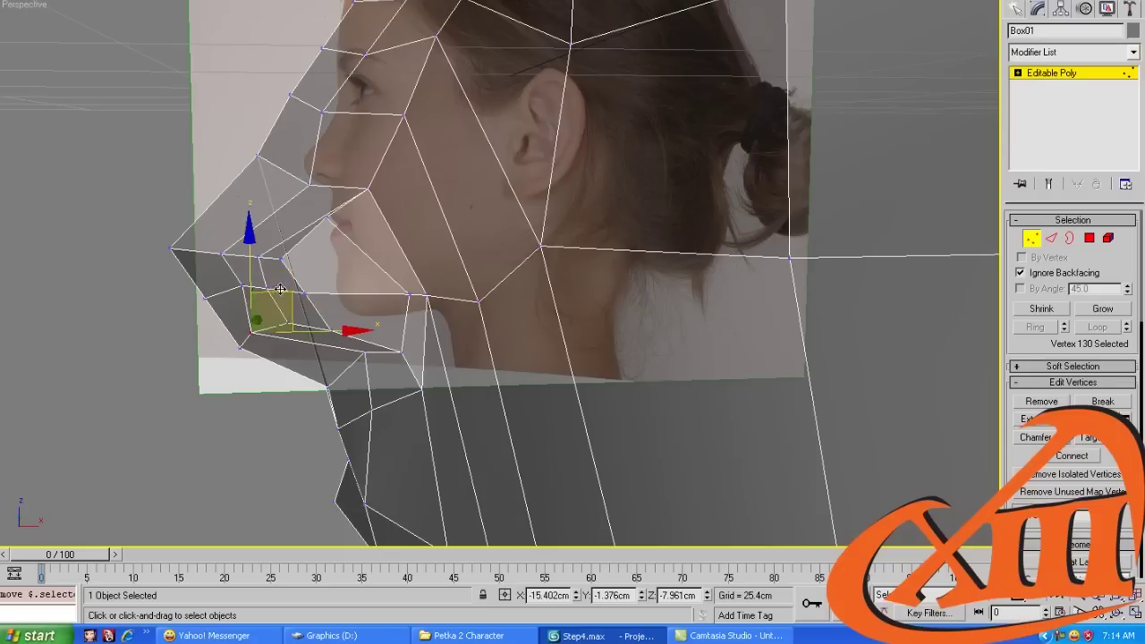
pyautogui.press('2')
pyautogui.press('1')
pyautogui.click(241, 288)
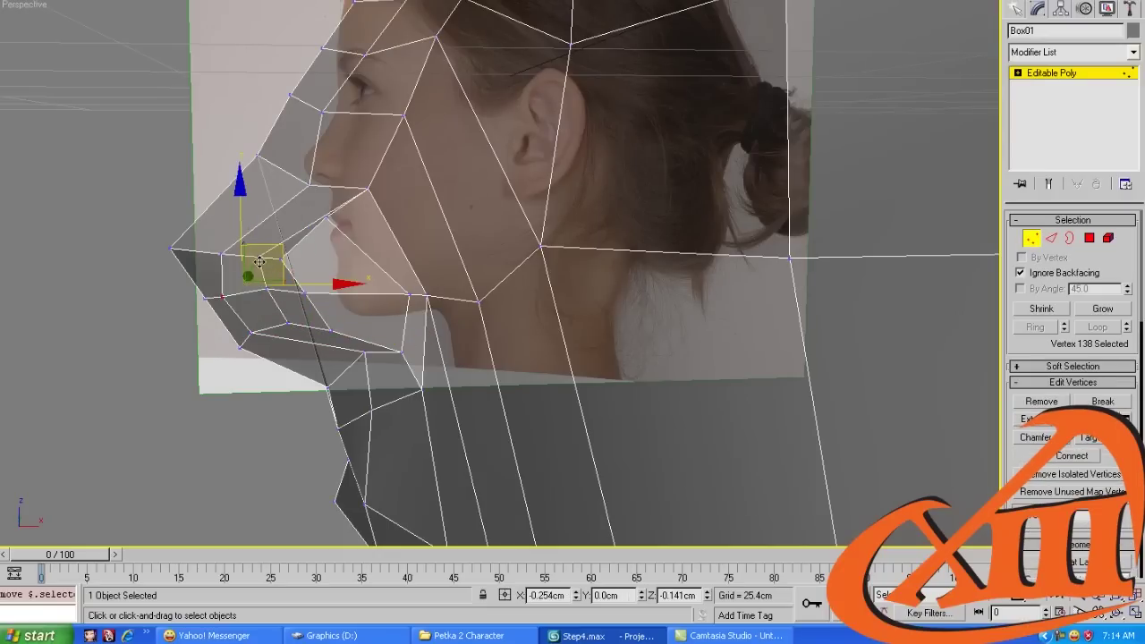
# Select the two inner edges on the nostril's underside and reposition them from a low viewing angle
pyautogui.keyDown('alt'); pyautogui.moveTo(243, 277); pyautogui.dragTo(398, 292, button='middle'); pyautogui.keyUp('alt')
pyautogui.press('2')
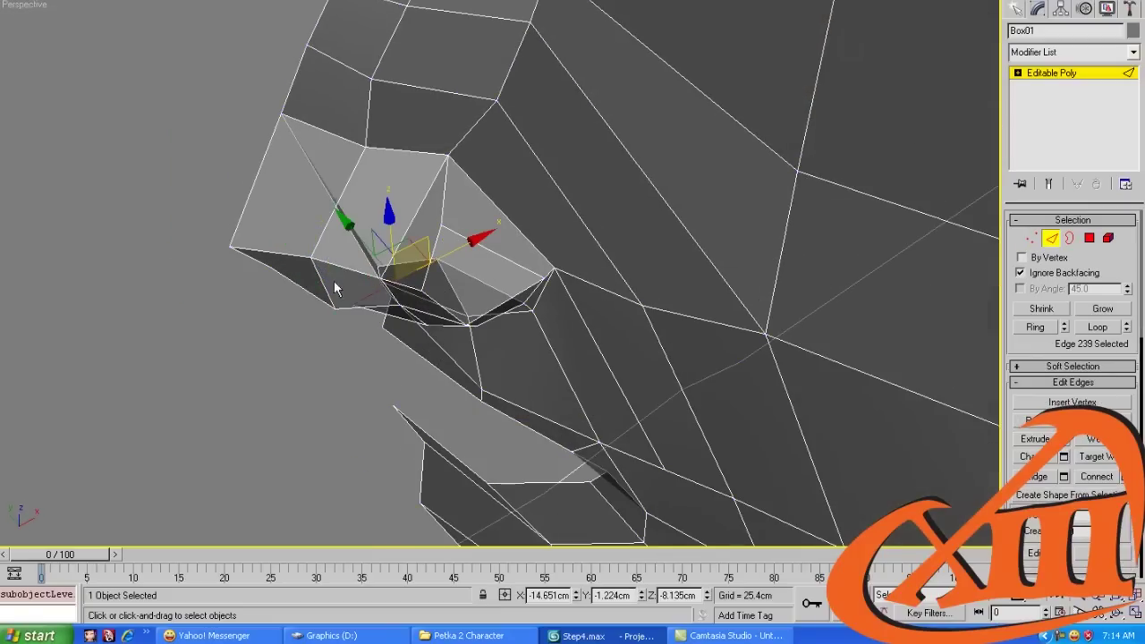
pyautogui.keyDown('alt'); pyautogui.moveTo(446, 337); pyautogui.dragTo(466, 306, button='middle'); pyautogui.keyUp('alt')
pyautogui.keyDown('ctrl'); pyautogui.click(452, 191); pyautogui.keyUp('ctrl')
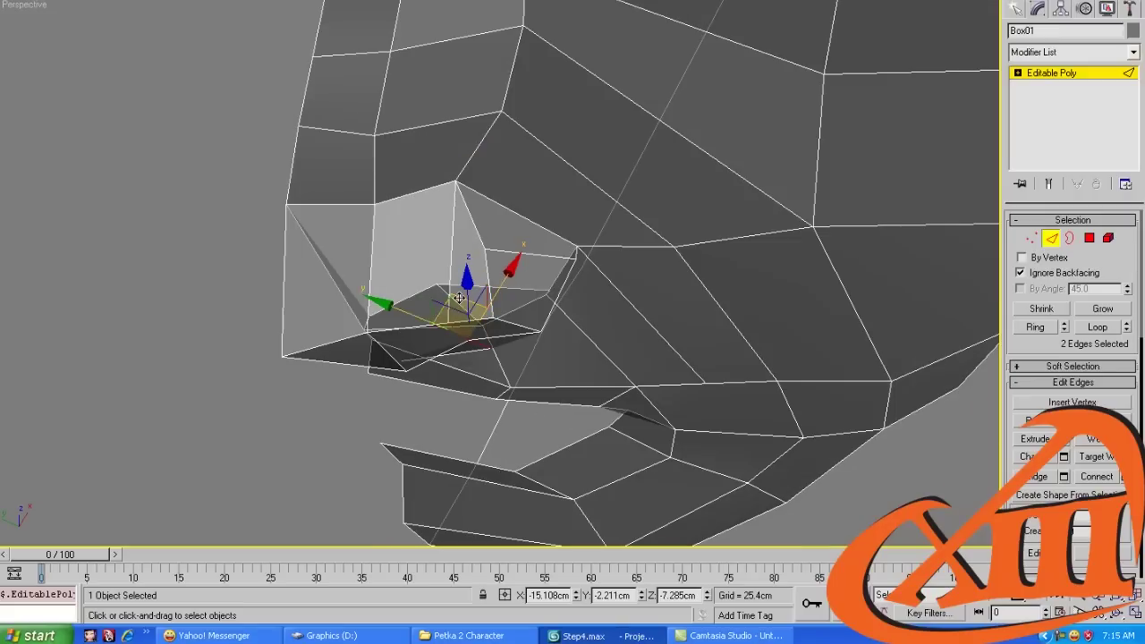
pyautogui.moveTo(459, 298); pyautogui.dragTo(529, 325)
# Adjust the vertex on the side of the nostril wing and check the rim vertex directly below it
pyautogui.press('1')
pyautogui.click(484, 257)
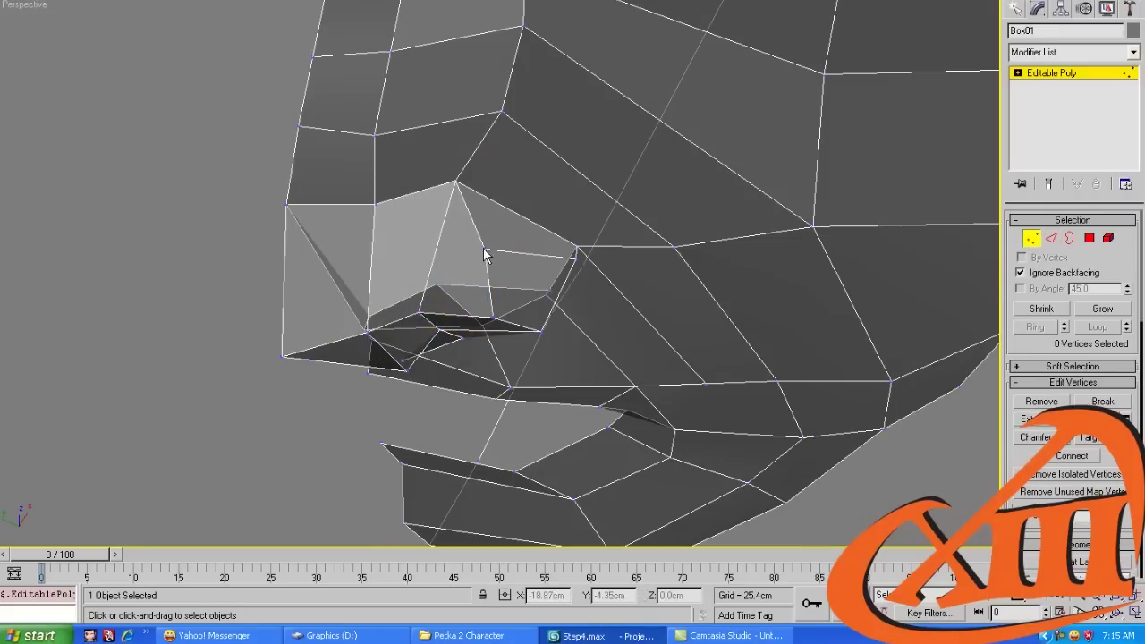
pyautogui.click(484, 255)
pyautogui.keyDown('alt'); pyautogui.moveTo(484, 255); pyautogui.dragTo(464, 230, button='middle'); pyautogui.keyUp('alt')
pyautogui.moveTo(470, 252); pyautogui.dragTo(475, 248)
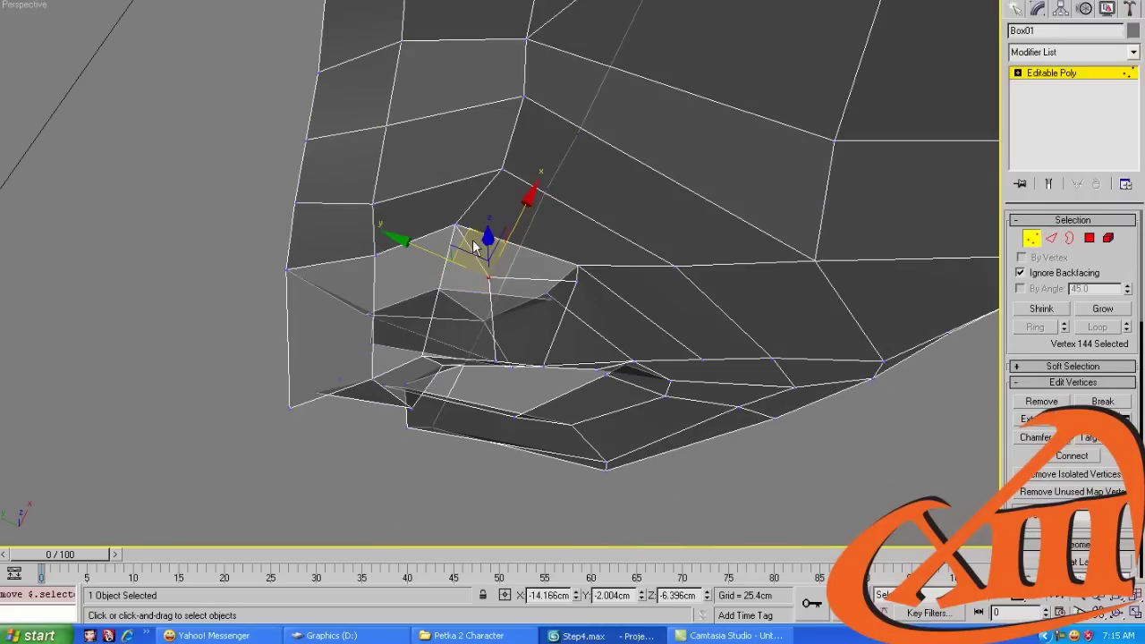
pyautogui.click(498, 363)
pyautogui.keyDown('alt'); pyautogui.moveTo(497, 363); pyautogui.dragTo(570, 217, button='middle'); pyautogui.keyUp('alt')
# Reposition the short edge where the back of the nostril wing meets the cheek
pyautogui.press('2')
pyautogui.click(541, 259)
pyautogui.click(564, 224)
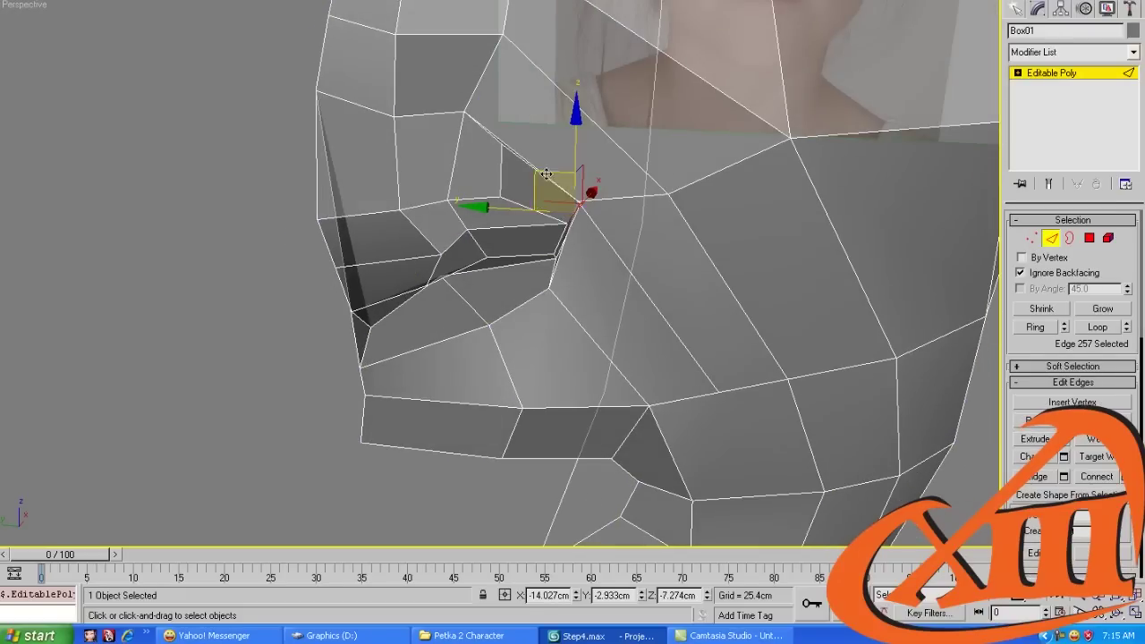
pyautogui.moveTo(546, 173); pyautogui.dragTo(483, 139)
# Shift the vertex at the rear corner of the nostril opening from a side viewing angle
pyautogui.press('1')
pyautogui.keyDown('alt'); pyautogui.moveTo(483, 140); pyautogui.dragTo(504, 260, button='middle'); pyautogui.keyUp('alt')
pyautogui.click(505, 243)
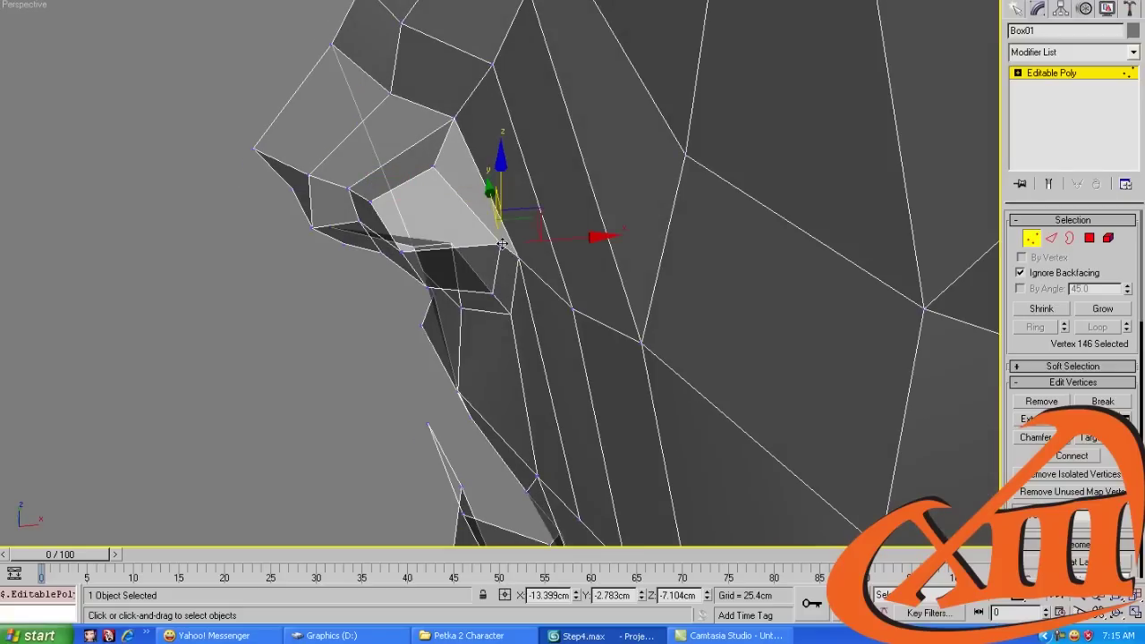
pyautogui.moveTo(514, 228); pyautogui.dragTo(517, 223)
pyautogui.moveTo(517, 224)
pyautogui.keyDown('alt'); pyautogui.mouseDown(button='middle')
pyautogui.moveTo(466, 225)
pyautogui.moveTo(507, 215)
pyautogui.mouseUp(button='middle'); pyautogui.keyUp('alt')
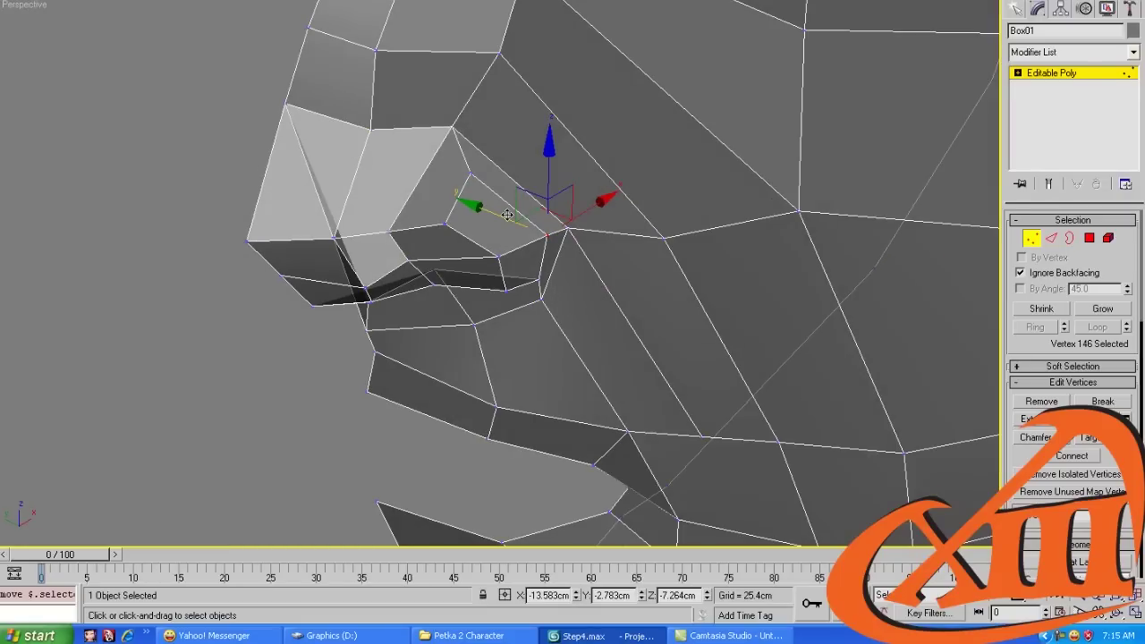
# Add a MeshSmooth modifier to the head and inspect the smoothed nose
pyautogui.click(1110, 73)
pyautogui.click(1109, 52)
pyautogui.press('m')
pyautogui.press('i')
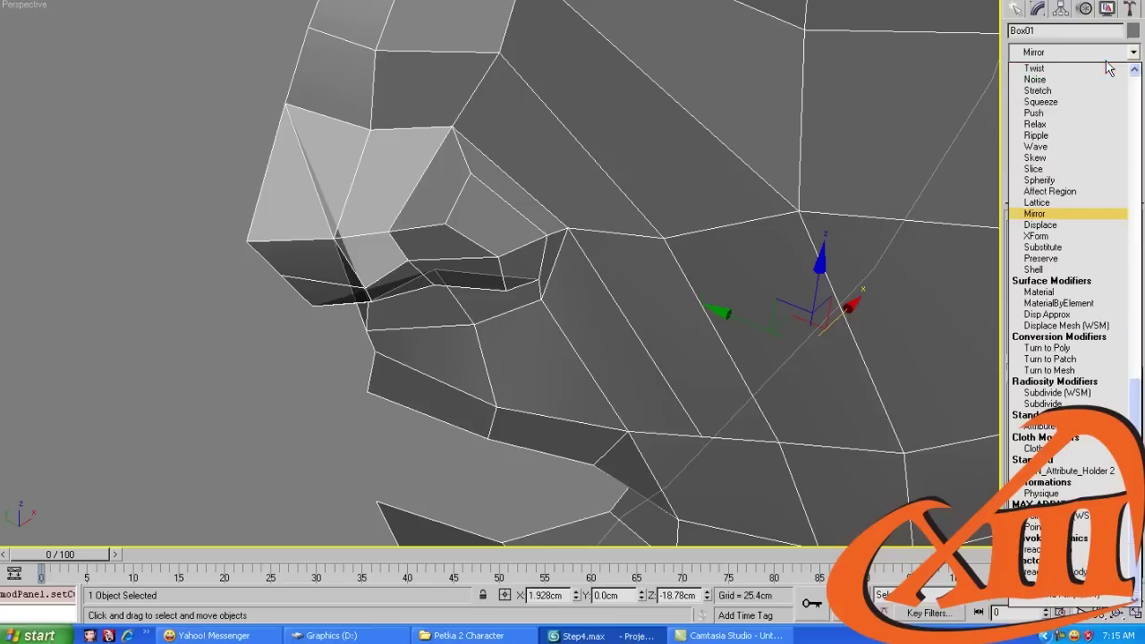
pyautogui.press('a')
pyautogui.scroll(10, 1135, 107)
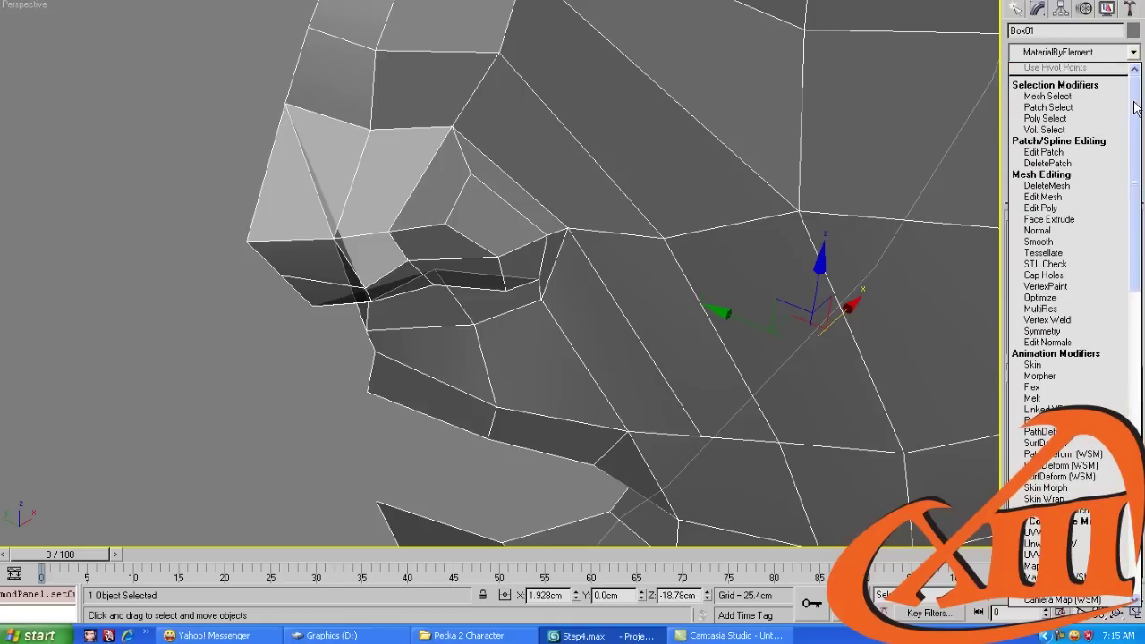
pyautogui.press('m')
pyautogui.press('m')
pyautogui.press('m')
pyautogui.press('m')
pyautogui.press('m')
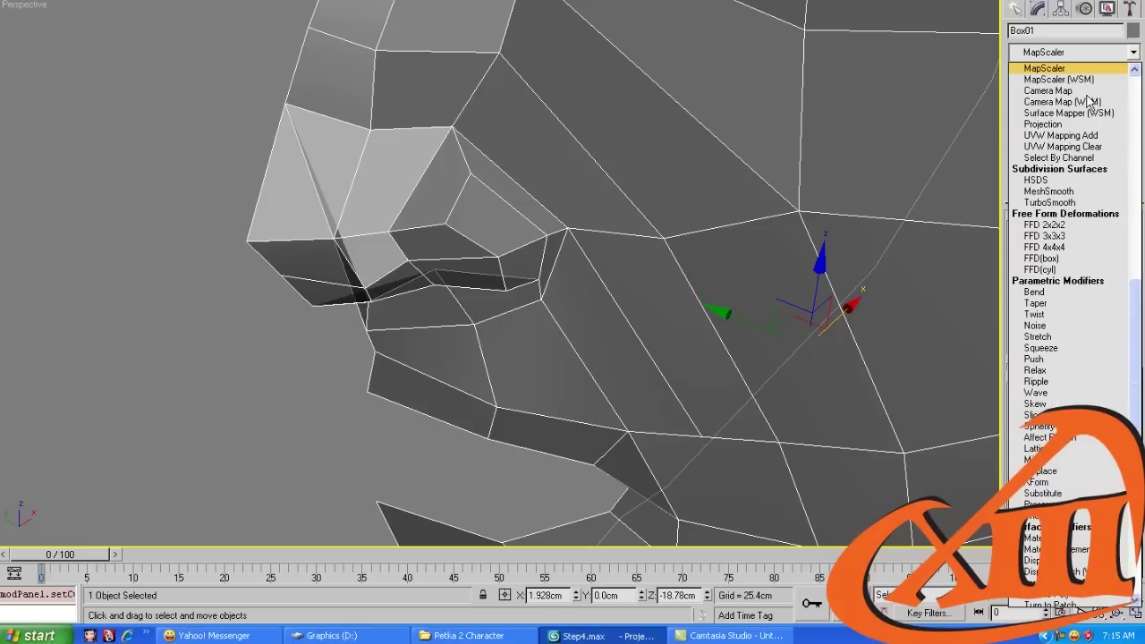
pyautogui.press('m')
pyautogui.press('m')
pyautogui.press('Return')
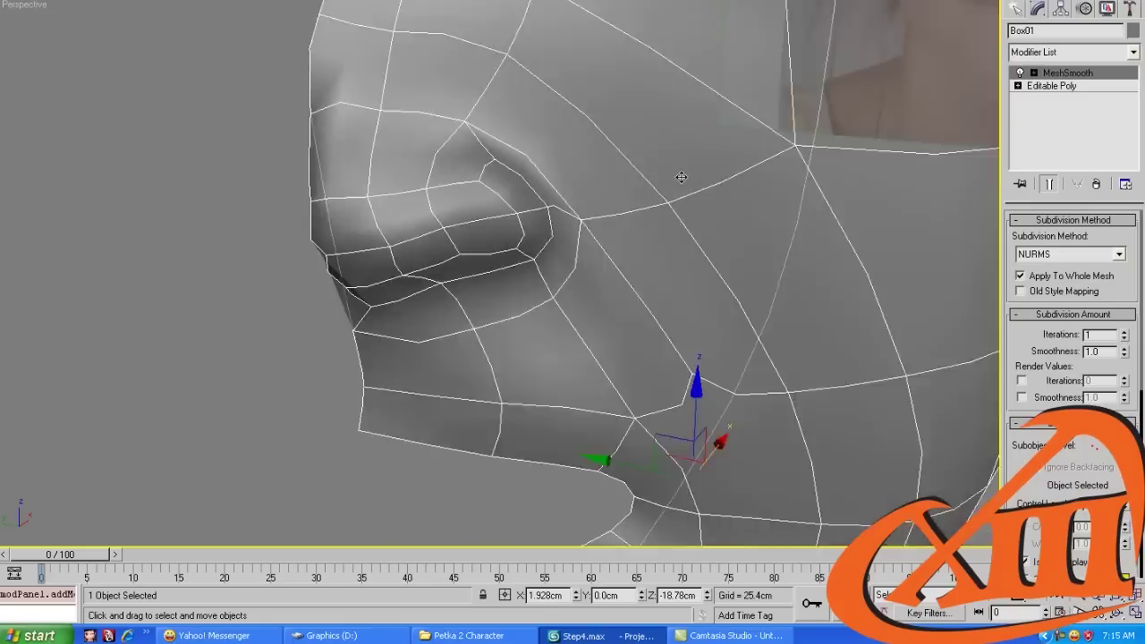
pyautogui.keyDown('alt'); pyautogui.moveTo(681, 176); pyautogui.dragTo(505, 210, button='middle'); pyautogui.keyUp('alt')
# Return to the Editable Poly level and delete the unwanted polygon on the nose's centre line
pyautogui.press('1')
pyautogui.click(1050, 85)
pyautogui.press('4')
pyautogui.click(541, 210)
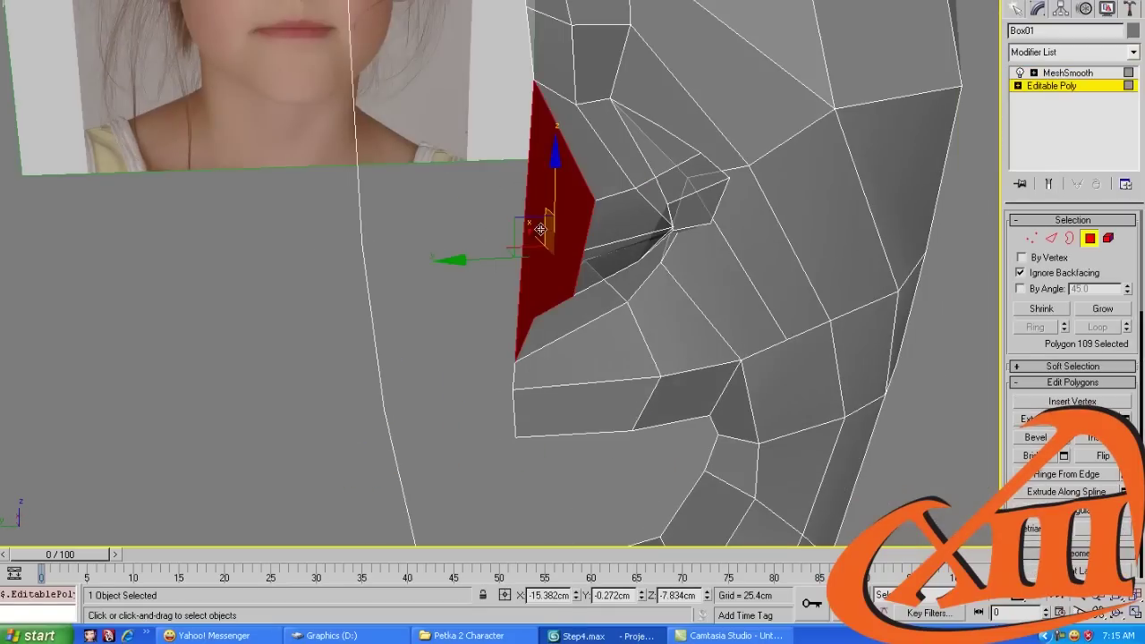
pyautogui.click(600, 215)
# Select the four open centre-line edges under the nose, flatten them along Y, and set their Y position to 0 cm
pyautogui.press('2')
pyautogui.click(589, 216)
pyautogui.keyDown('ctrl'); pyautogui.click(577, 266); pyautogui.keyUp('ctrl')
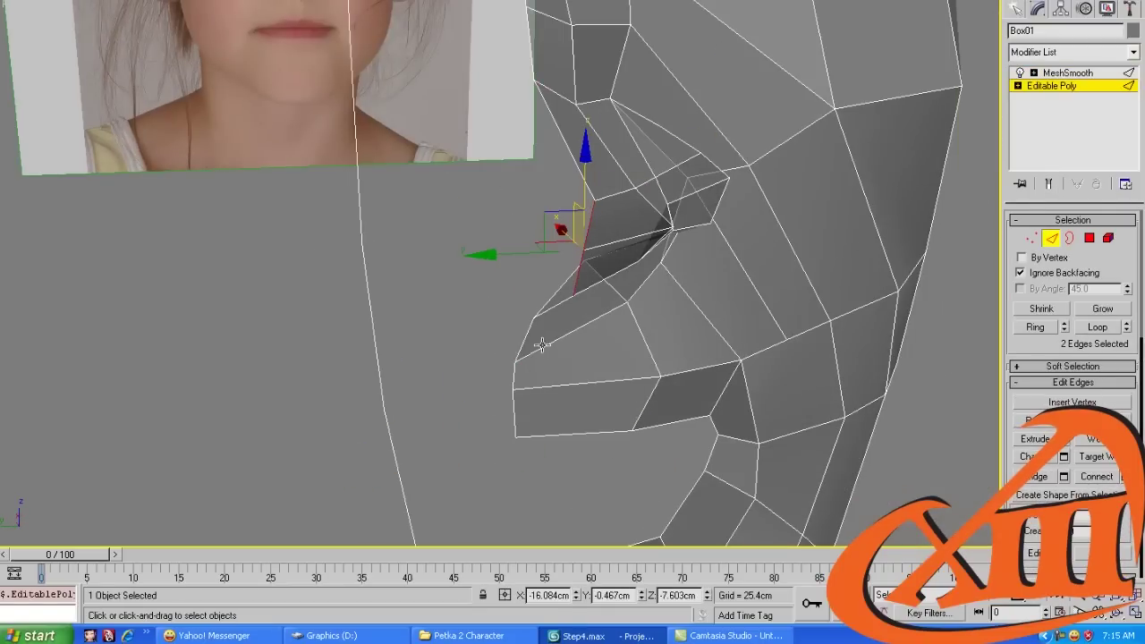
pyautogui.keyDown('ctrl'); pyautogui.click(547, 324); pyautogui.keyUp('ctrl')
pyautogui.keyDown('alt'); pyautogui.moveTo(548, 324); pyautogui.dragTo(511, 291, button='middle'); pyautogui.keyUp('alt')
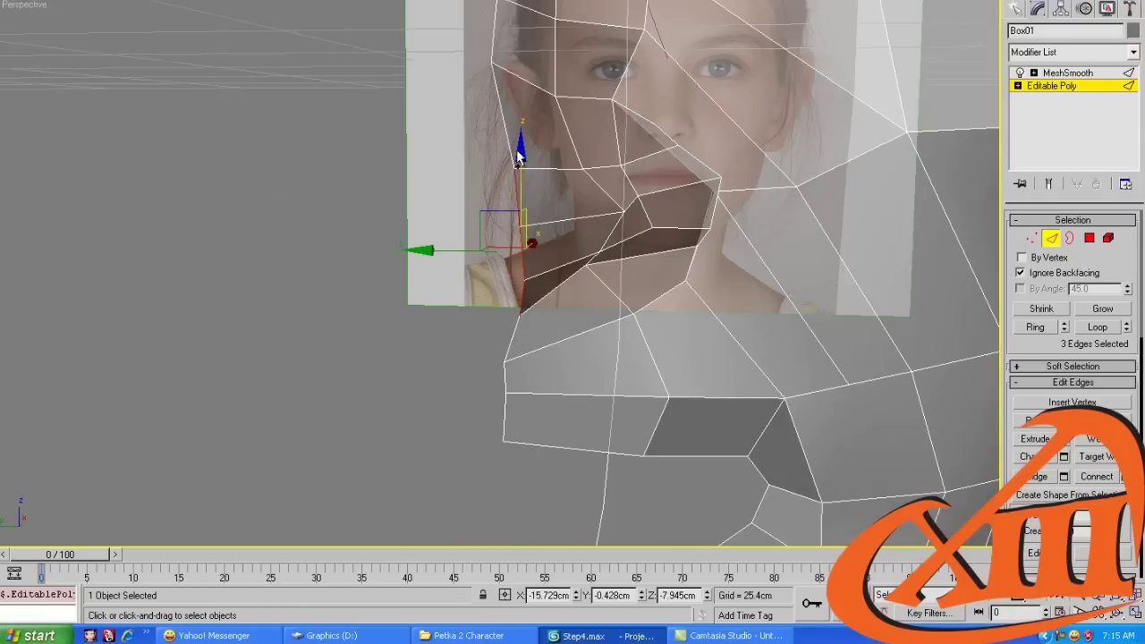
pyautogui.keyDown('ctrl'); pyautogui.click(547, 205); pyautogui.keyUp('ctrl')
pyautogui.press('r')
pyautogui.moveTo(619, 223); pyautogui.dragTo(637, 217)
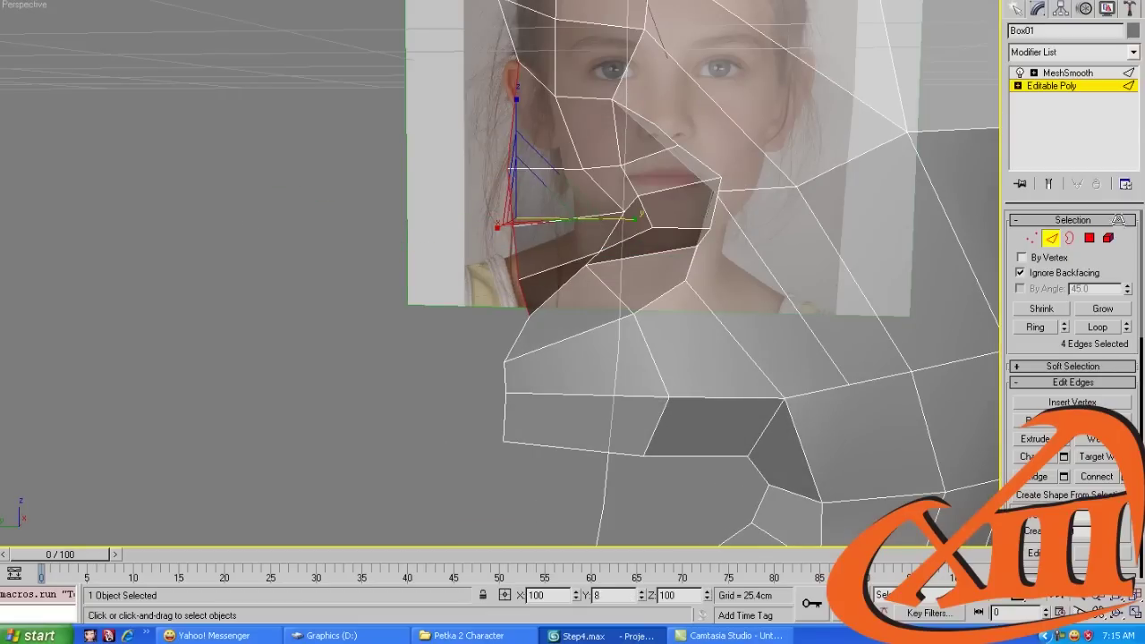
pyautogui.press('w')
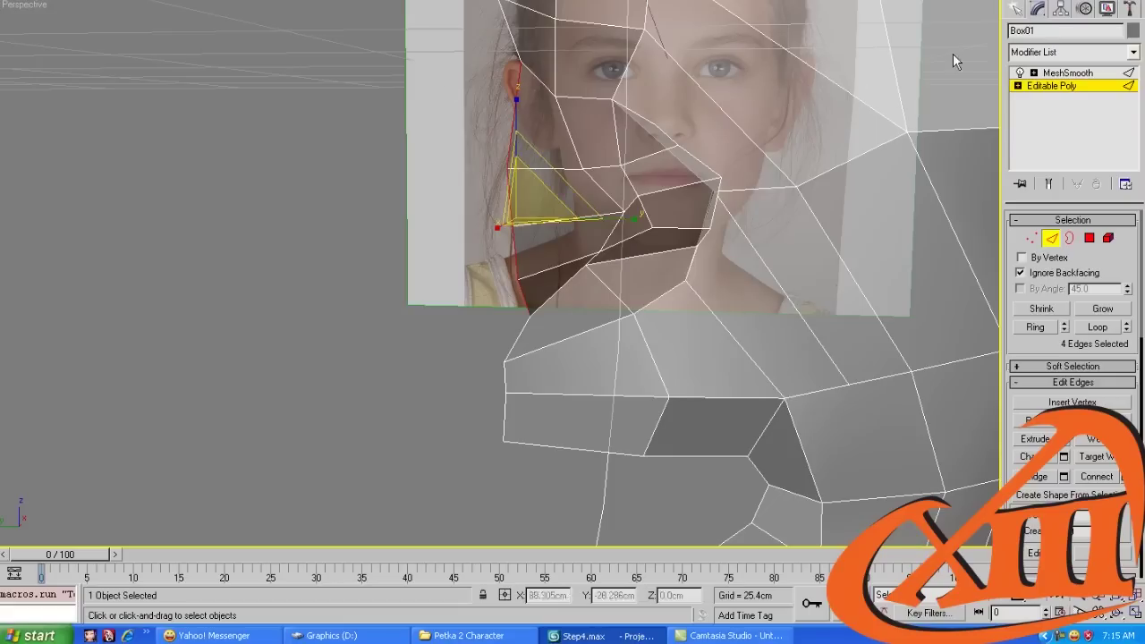
pyautogui.rightClick(641, 598)
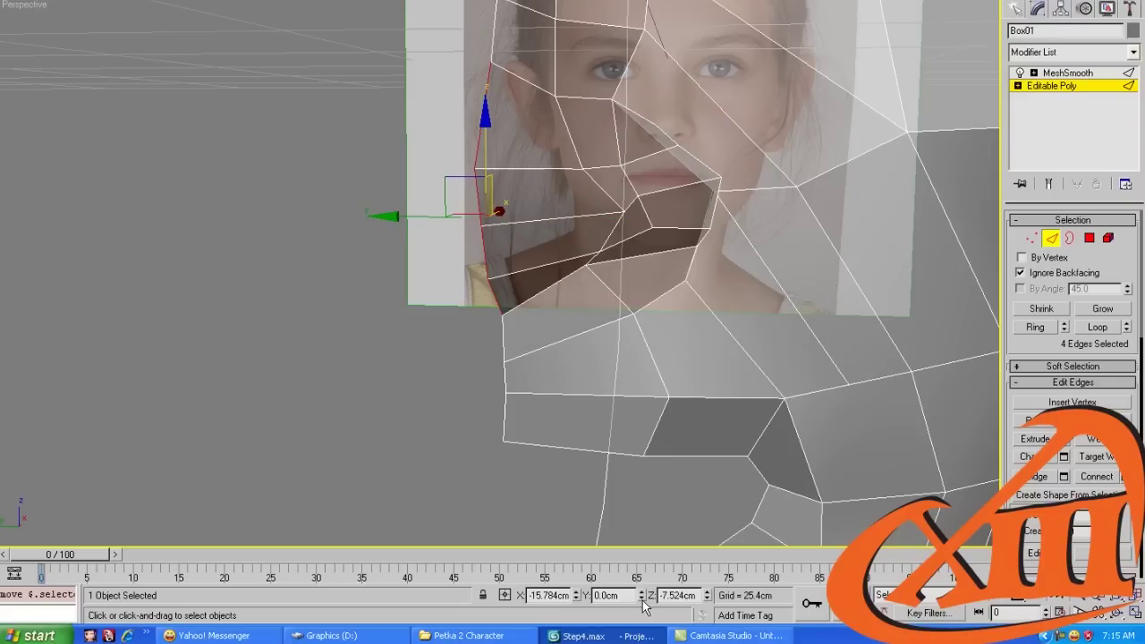
pyautogui.hotkey('ctrl', 'z')
# Reposition the two edges on the nostril's underside from a low angle and save the scene
pyautogui.click(605, 238)
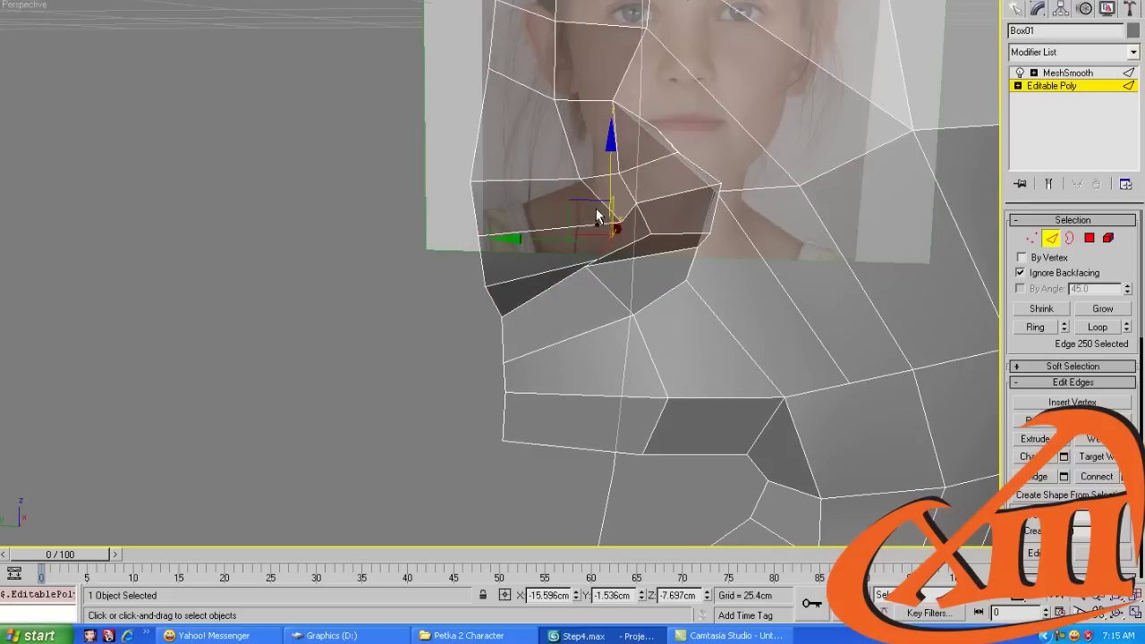
pyautogui.keyDown('ctrl'); pyautogui.click(595, 219); pyautogui.keyUp('ctrl')
pyautogui.keyDown('alt'); pyautogui.moveTo(595, 219); pyautogui.dragTo(577, 329, button='middle'); pyautogui.keyUp('alt')
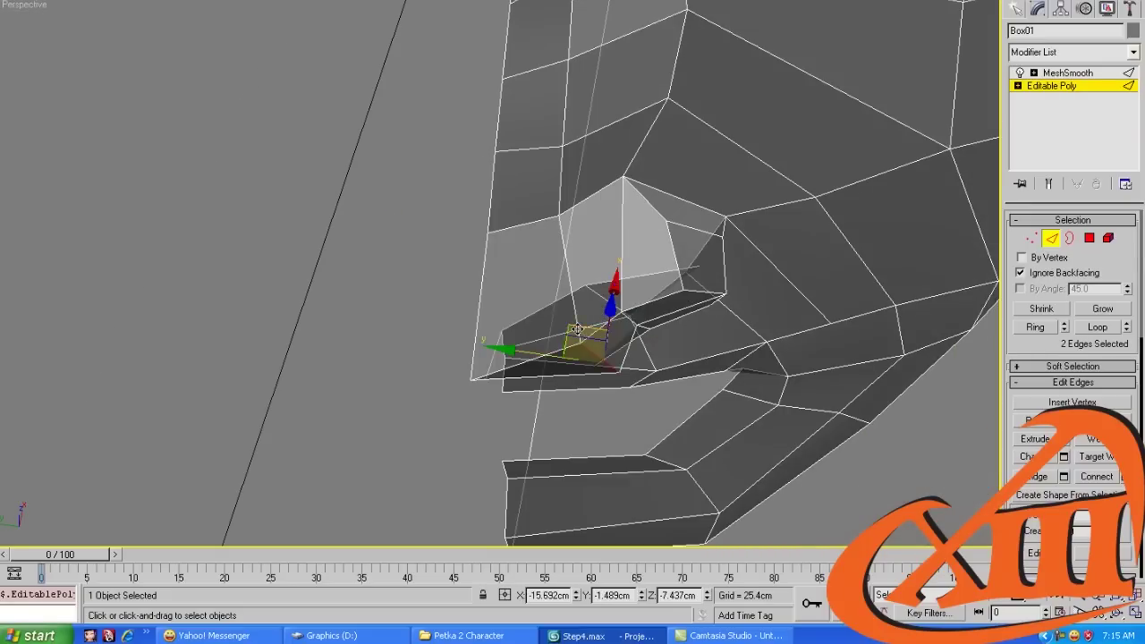
pyautogui.moveTo(577, 330)
pyautogui.mouseDown()
pyautogui.moveTo(528, 340)
pyautogui.moveTo(580, 302)
pyautogui.moveTo(559, 317)
pyautogui.mouseUp()
pyautogui.click(637, 325)
pyautogui.keyDown('ctrl'); pyautogui.click(539, 331); pyautogui.keyUp('ctrl')
pyautogui.press('1')
pyautogui.keyDown('alt'); pyautogui.moveTo(560, 317); pyautogui.dragTo(653, 224, button='middle'); pyautogui.keyUp('alt')
pyautogui.hotkey('ctrl', 's')
# Add an edge loop across the nose side and nostril wing, and select the two vertices at the nostril's lower rear corner
pyautogui.click(685, 188)
pyautogui.press('2')
pyautogui.click(459, 240)
pyautogui.press('1')
pyautogui.press('2')
pyautogui.click(504, 226)
pyautogui.press('1')
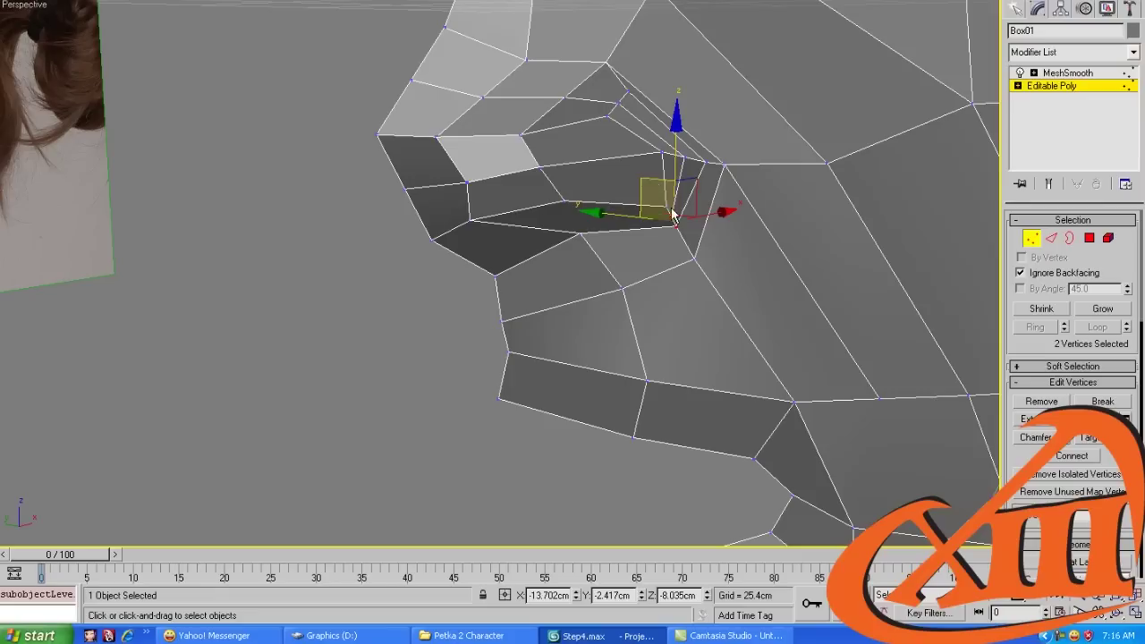
# Select the edge ring running from the nose tip around the nostril wing to the cheek and connect it with a new loop
pyautogui.scroll(3, 653, 223)
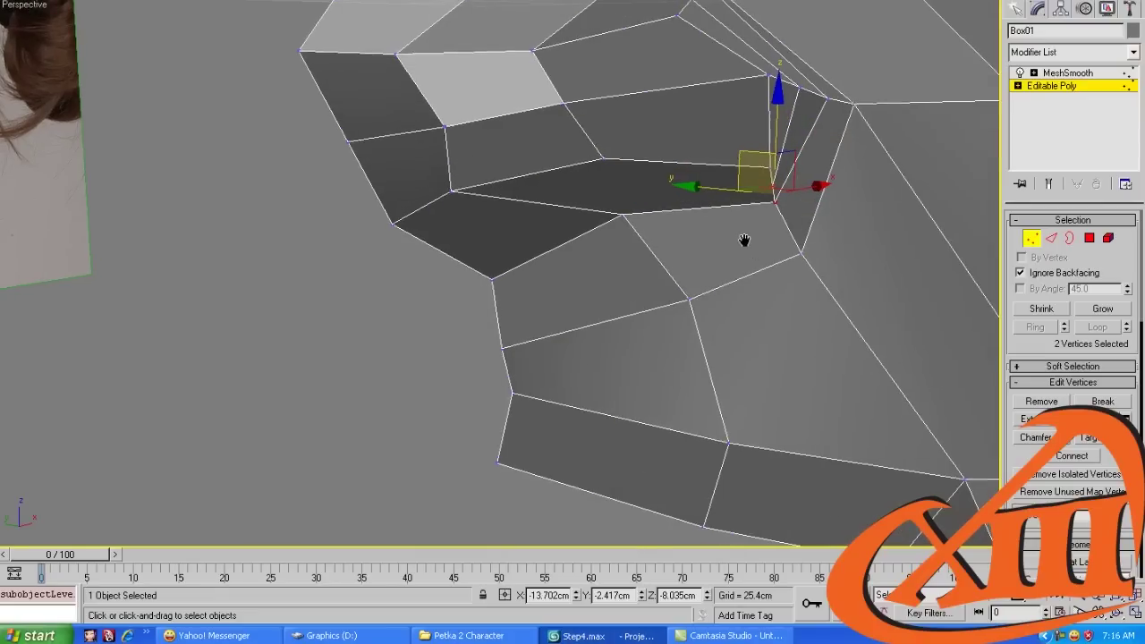
pyautogui.scroll(-3, 744, 240)
pyautogui.moveTo(744, 240); pyautogui.dragTo(730, 322, button='middle')
pyautogui.scroll(-2, 748, 234)
pyautogui.scroll(2, 744, 258)
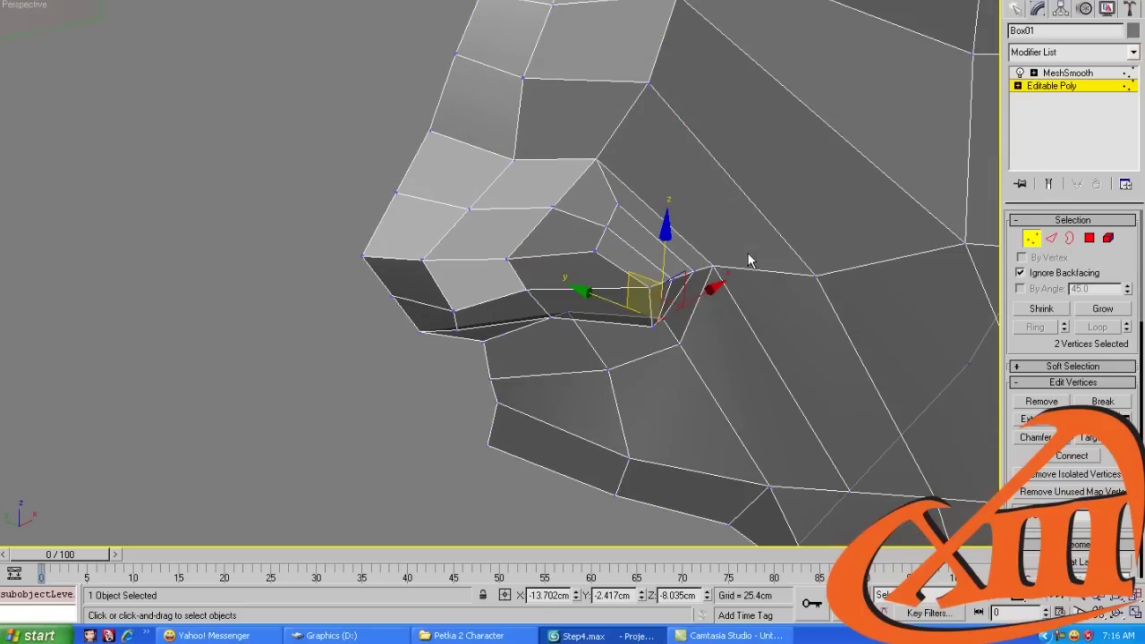
pyautogui.press('2')
pyautogui.doubleClick(669, 240)
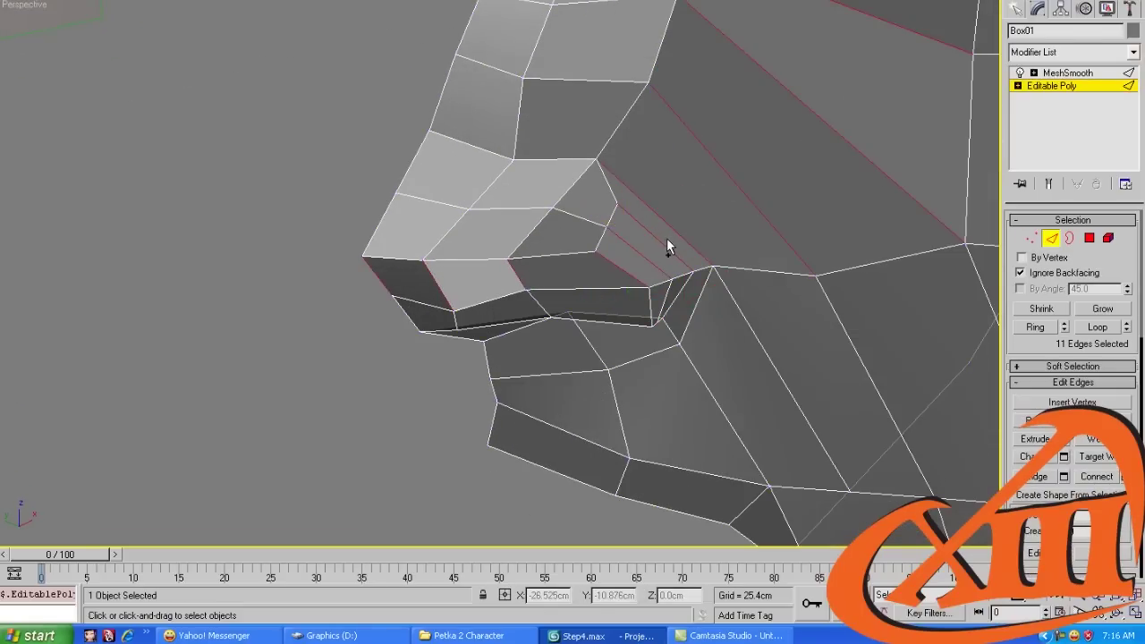
pyautogui.moveTo(666, 238)
pyautogui.keyDown('alt'); pyautogui.mouseDown(button='middle')
pyautogui.moveTo(670, 268)
pyautogui.moveTo(659, 255)
pyautogui.mouseUp(button='middle'); pyautogui.keyUp('alt')
# Move the two vertices at the upper back of the nostril wing outward and turn on see-through display
pyautogui.press('1')
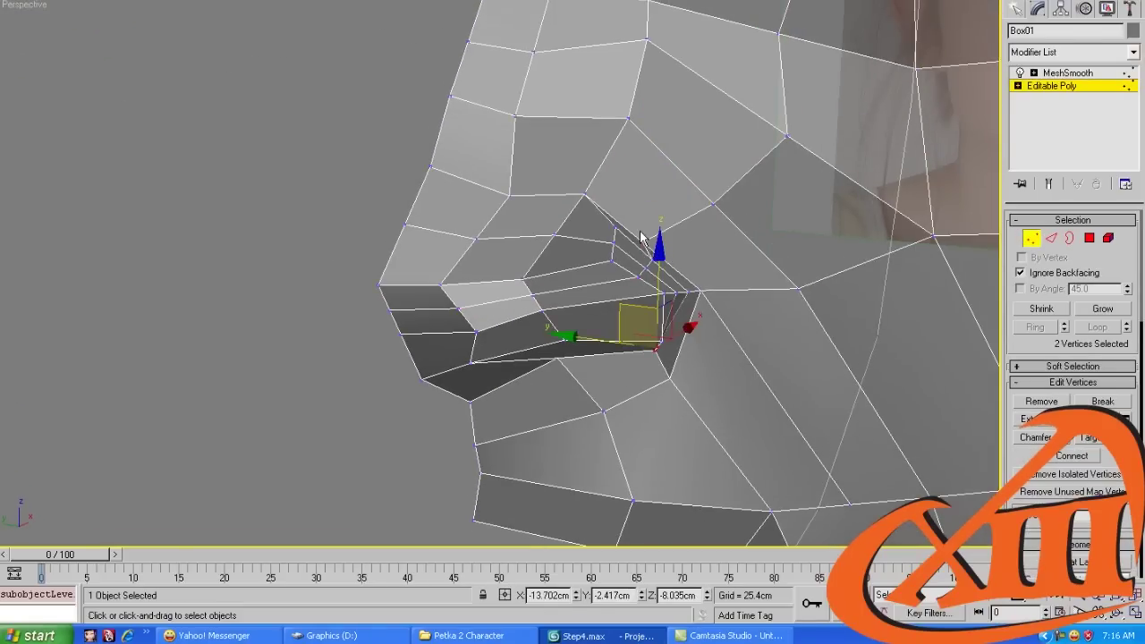
pyautogui.moveTo(660, 266); pyautogui.dragTo(660, 172)
pyautogui.moveTo(637, 223); pyautogui.dragTo(664, 222)
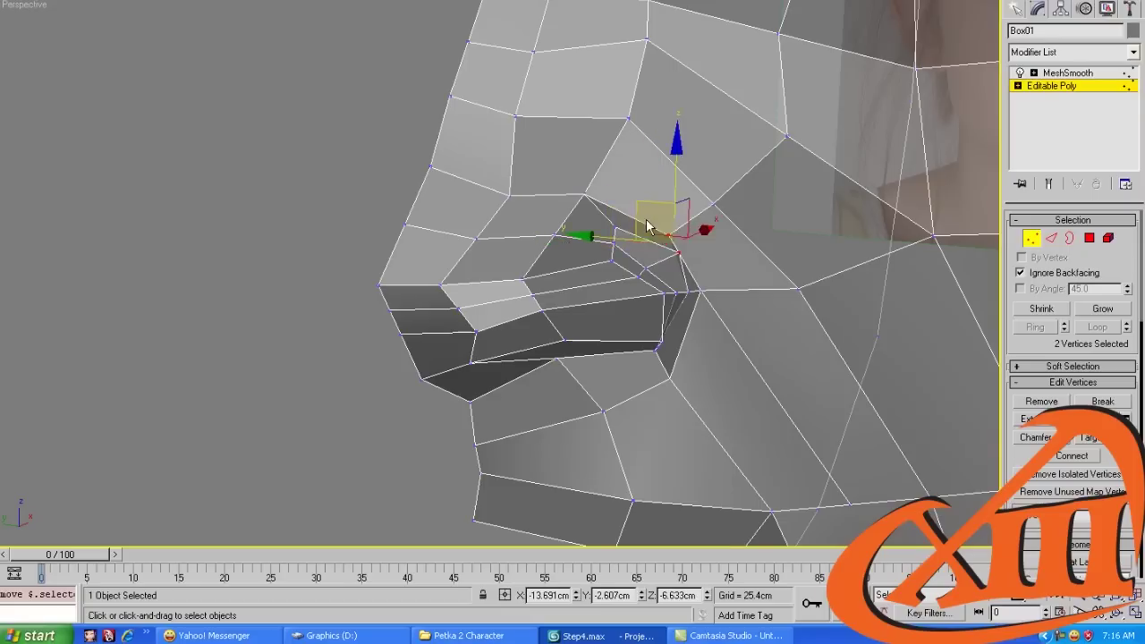
pyautogui.hotkey('alt', 'x')
pyautogui.keyDown('alt'); pyautogui.moveTo(664, 222); pyautogui.dragTo(602, 206, button='middle'); pyautogui.keyUp('alt')
# In the side view, move the lower nose-side edge and the vertex at its upper end to follow the profile
pyautogui.press('2')
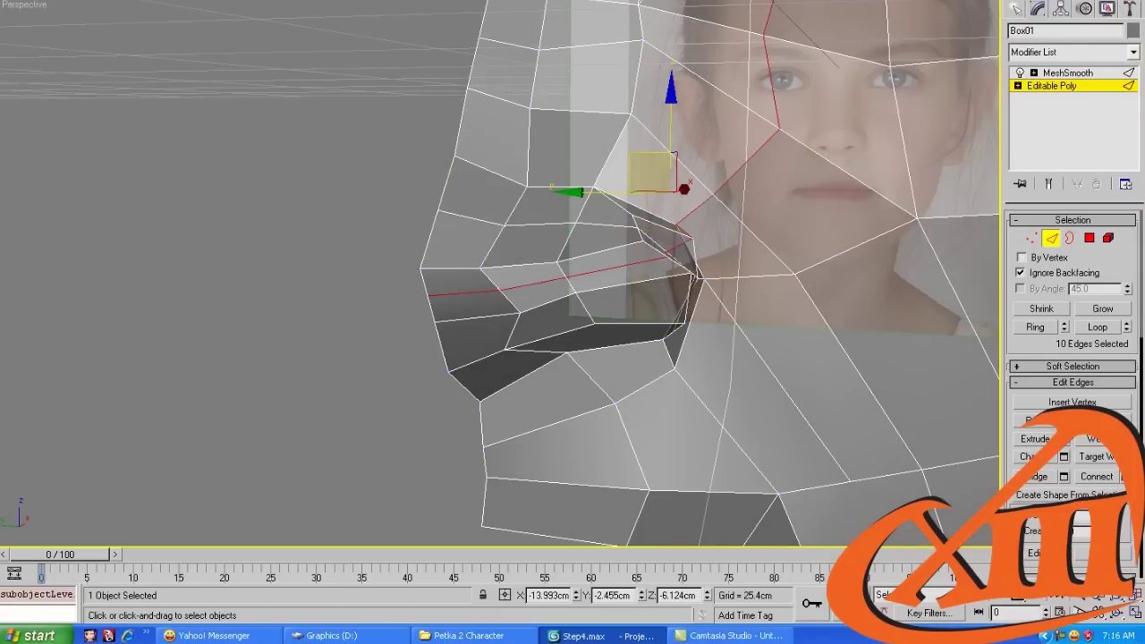
pyautogui.keyDown('alt'); pyautogui.moveTo(672, 319); pyautogui.dragTo(557, 318, button='middle'); pyautogui.keyUp('alt')
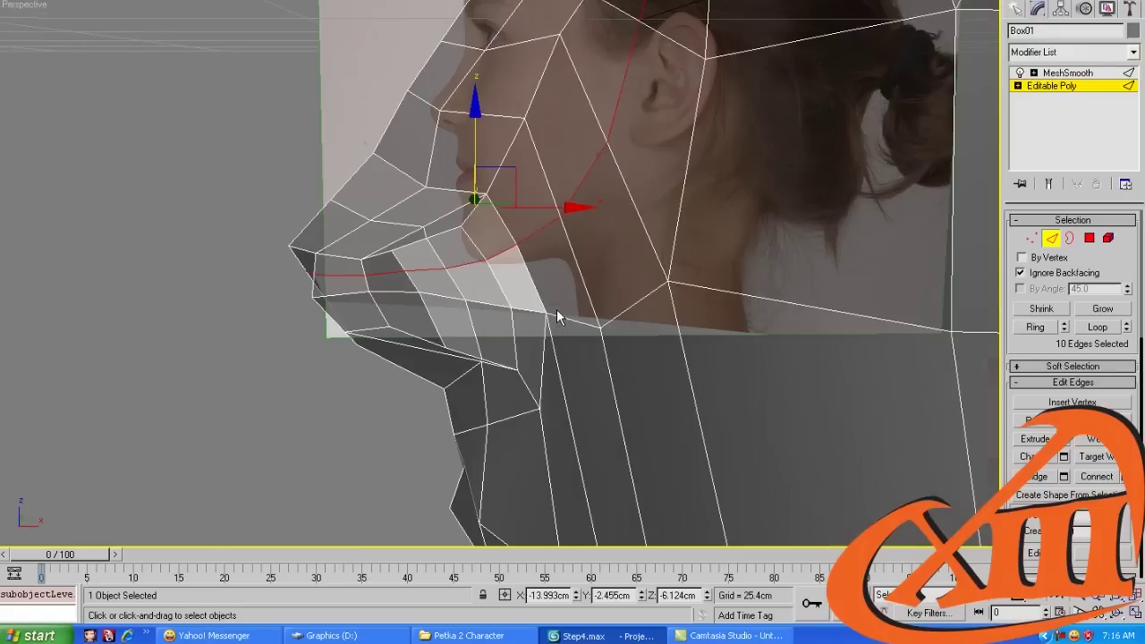
pyautogui.click(402, 206)
pyautogui.press('1')
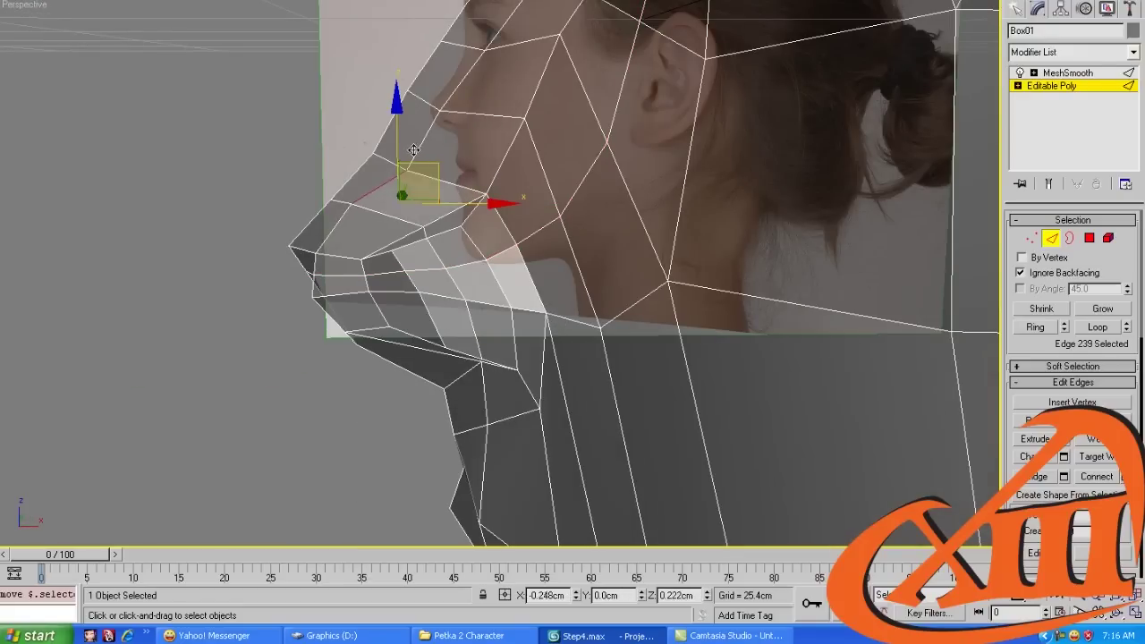
pyautogui.click(403, 162)
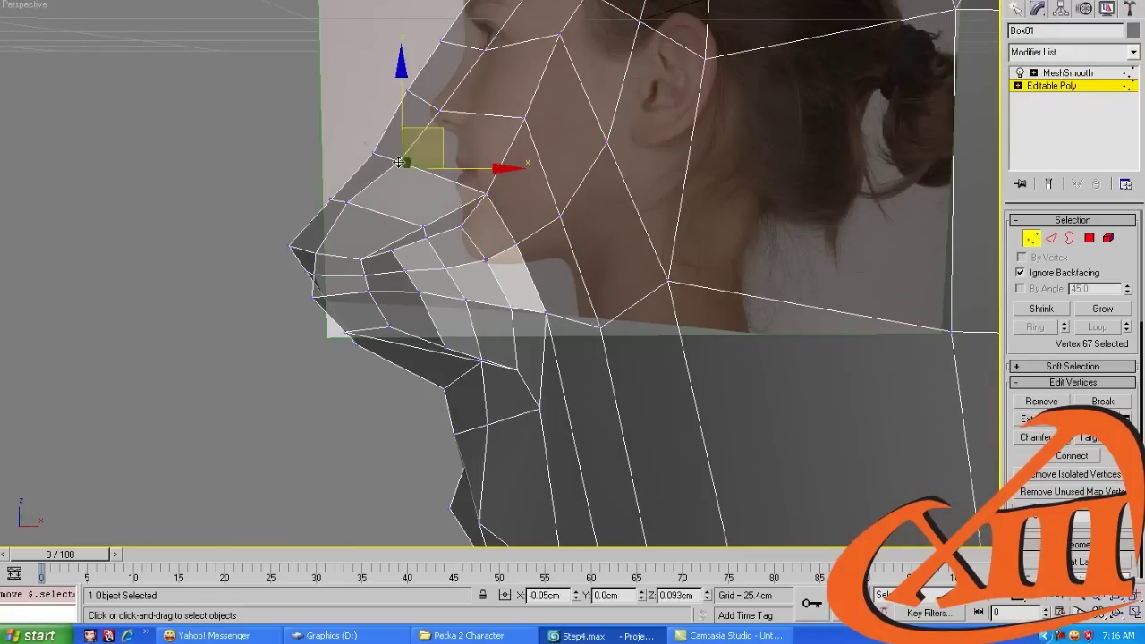
# Move the edge higher on the nose bridge and lower the vertex beside it toward the nose wing
pyautogui.press('2')
pyautogui.click(454, 76)
pyautogui.press('1')
pyautogui.click(524, 112)
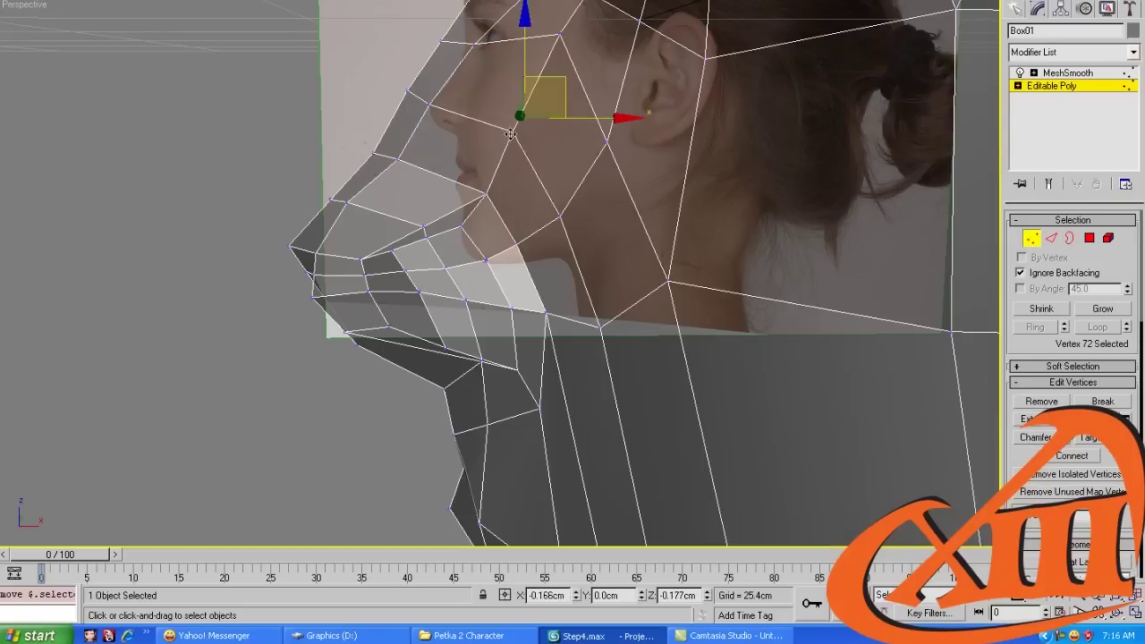
pyautogui.click(507, 130)
# From a low front angle, move the two vertices along the side of the nose above the nostril wing
pyautogui.keyDown('alt'); pyautogui.moveTo(470, 187); pyautogui.dragTo(629, 158, button='middle'); pyautogui.keyUp('alt')
pyautogui.click(627, 133)
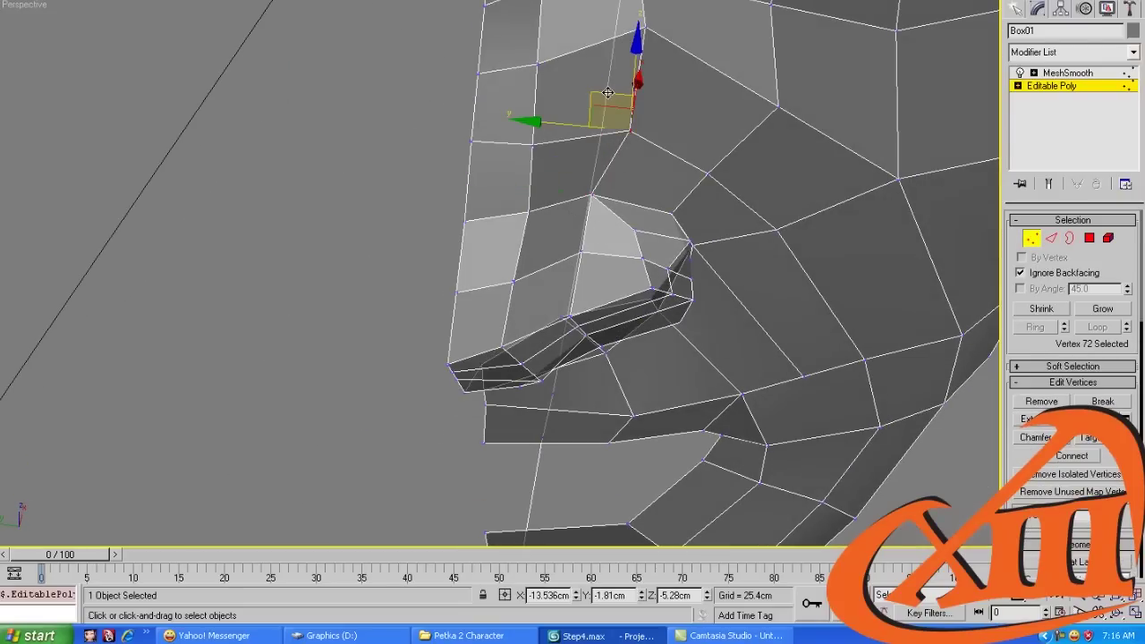
pyautogui.keyDown('alt'); pyautogui.moveTo(607, 93); pyautogui.dragTo(597, 160, button='middle'); pyautogui.keyUp('alt')
pyautogui.click(579, 150)
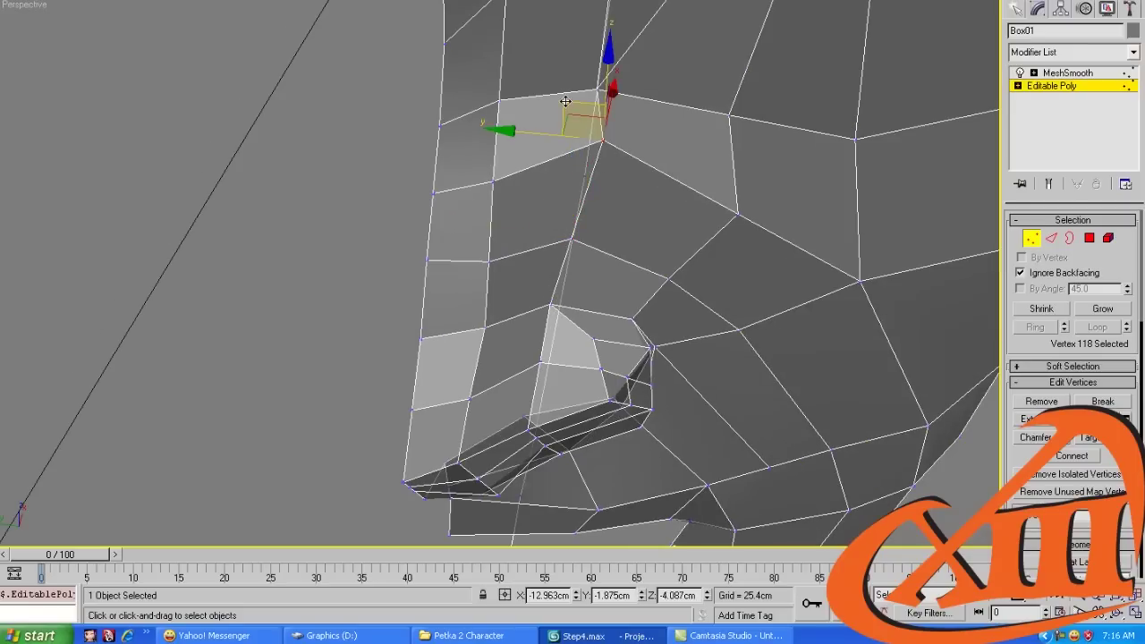
pyautogui.moveTo(563, 102); pyautogui.dragTo(552, 122)
# Pull the cheek vertex next to the nose side inward toward the nose
pyautogui.click(738, 216)
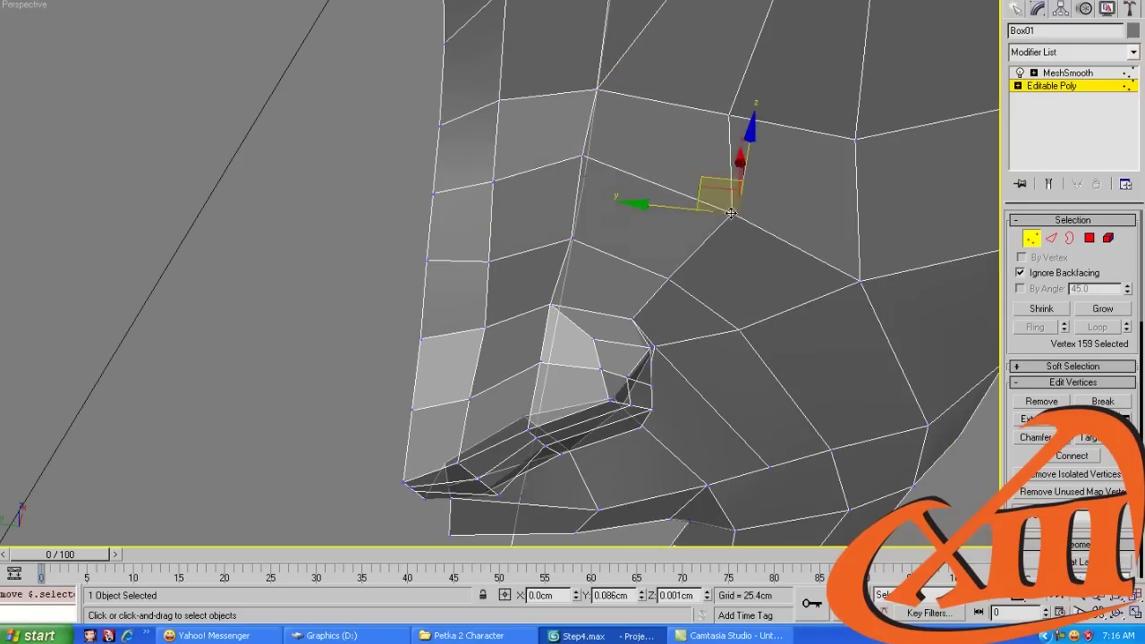
pyautogui.moveTo(716, 191); pyautogui.dragTo(686, 185)
pyautogui.keyDown('alt'); pyautogui.moveTo(685, 184); pyautogui.dragTo(661, 297, button='middle'); pyautogui.keyUp('alt')
# Reposition the vertex where the nostril wing meets the cheek and adjust the neighbouring nostril wing vertex
pyautogui.click(659, 297)
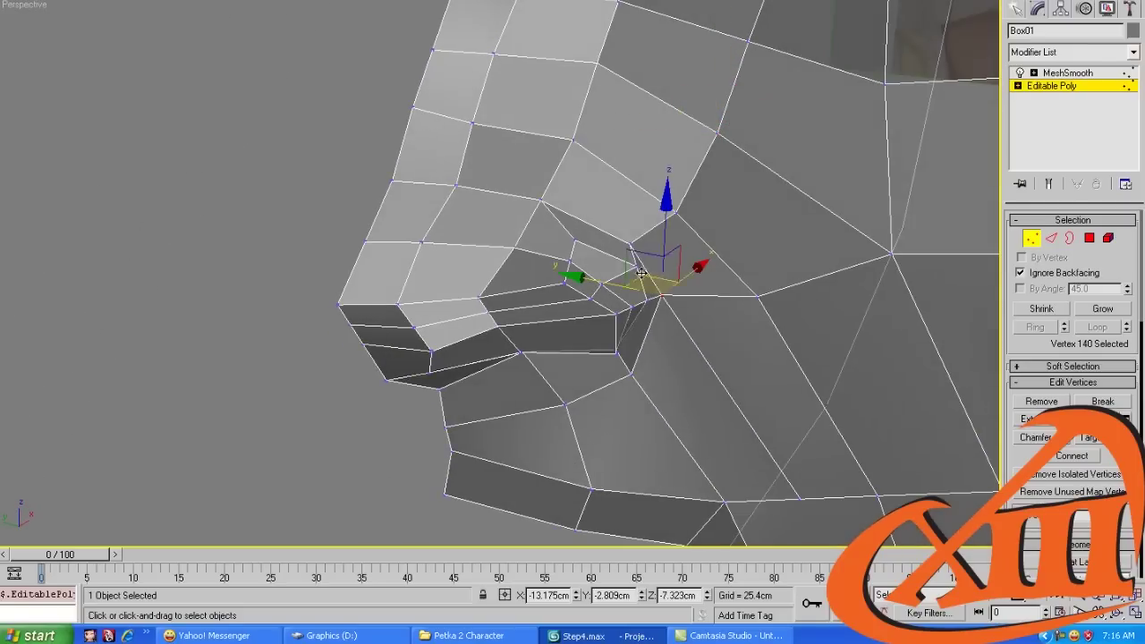
pyautogui.moveTo(627, 258); pyautogui.dragTo(647, 277)
pyautogui.keyDown('alt'); pyautogui.moveTo(647, 277); pyautogui.dragTo(591, 287, button='middle'); pyautogui.keyUp('alt')
pyautogui.click(524, 269)
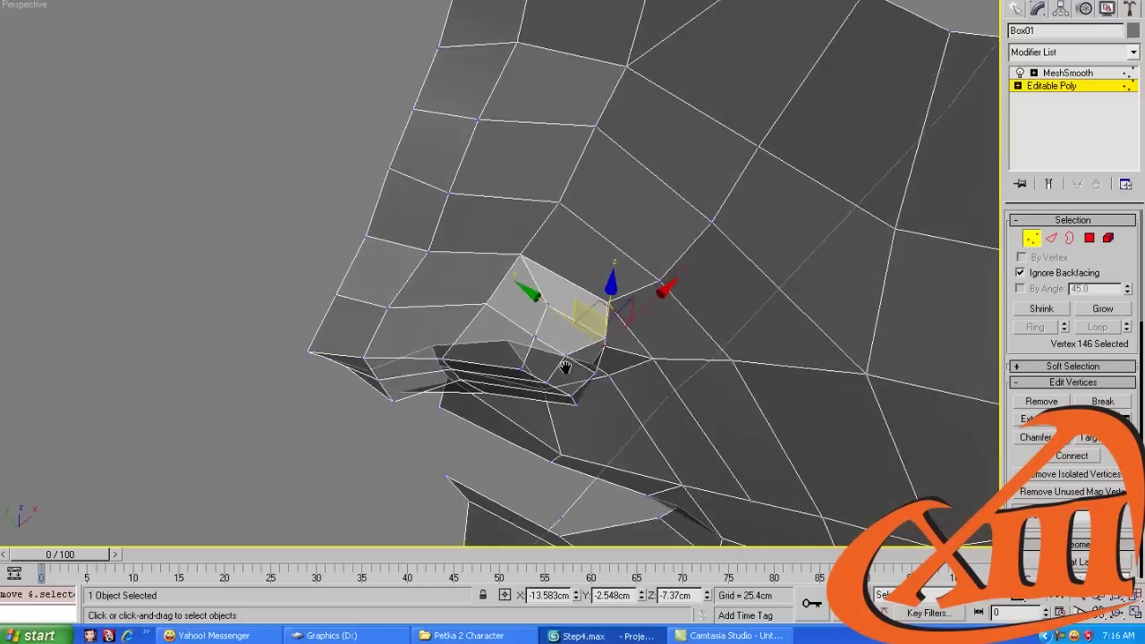
# From below the nose, adjust the vertex at the rear corner of the nostril wing near the cheek
pyautogui.scroll(5, 589, 365)
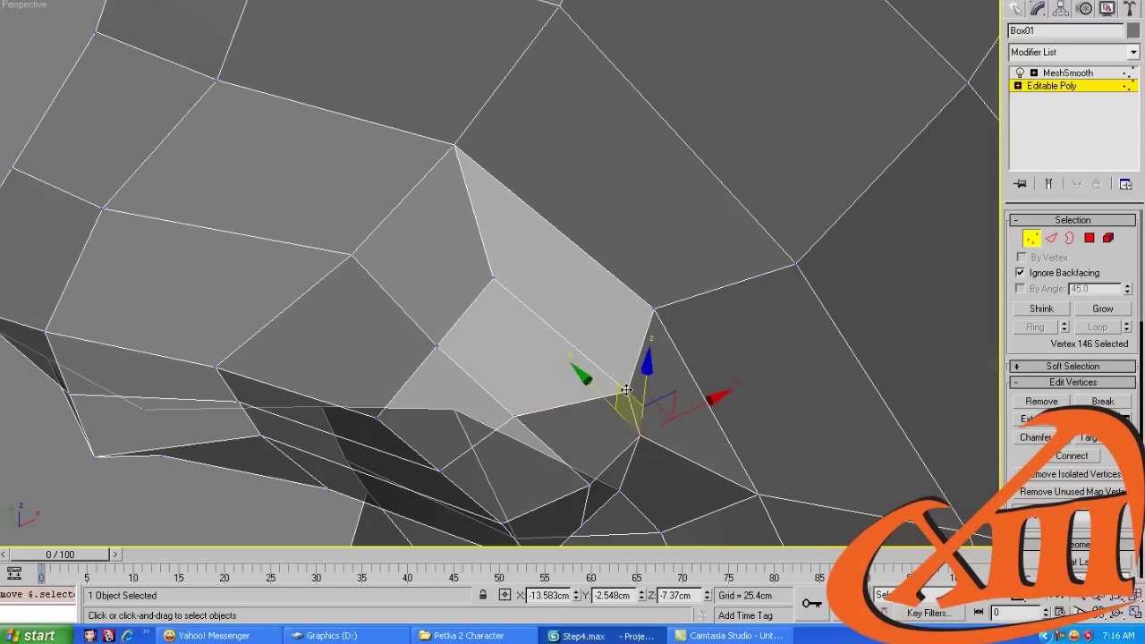
pyautogui.click(626, 390)
pyautogui.keyDown('alt'); pyautogui.moveTo(627, 391); pyautogui.dragTo(545, 325, button='middle'); pyautogui.keyUp('alt')
pyautogui.press('2')
pyautogui.click(537, 269)
pyautogui.click(477, 327)
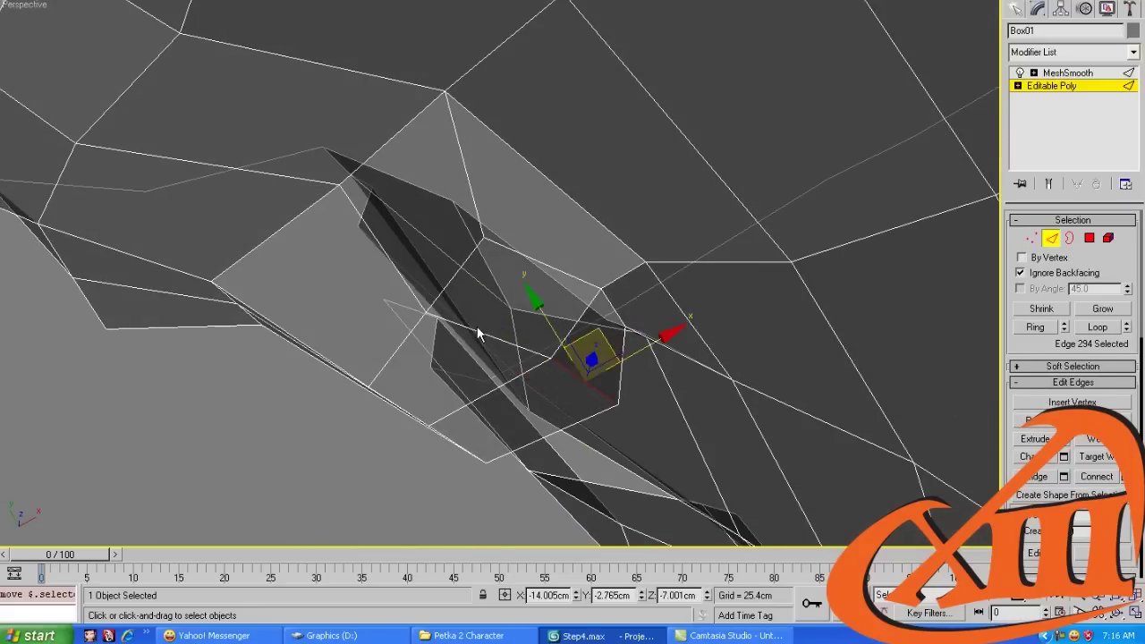
# Raise the vertex on the upper nostril rim and check the neighbouring inner nostril vertices from the side
pyautogui.press('1')
pyautogui.click(481, 238)
pyautogui.moveTo(482, 238); pyautogui.dragTo(458, 324)
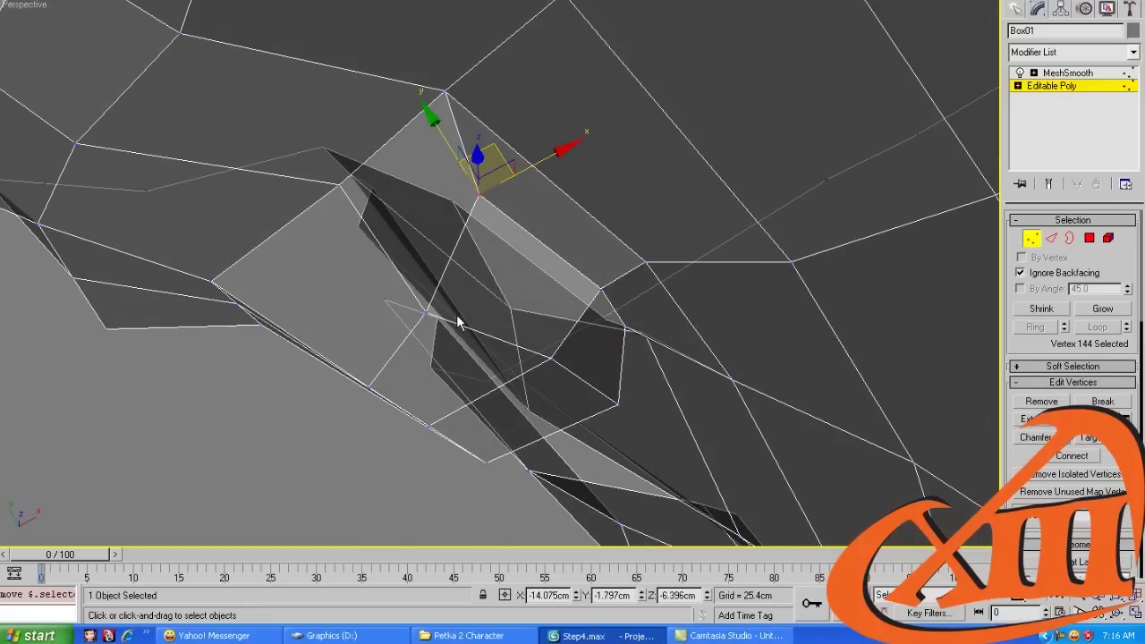
pyautogui.click(425, 309)
pyautogui.keyDown('alt'); pyautogui.moveTo(425, 310); pyautogui.dragTo(468, 222, button='middle'); pyautogui.keyUp('alt')
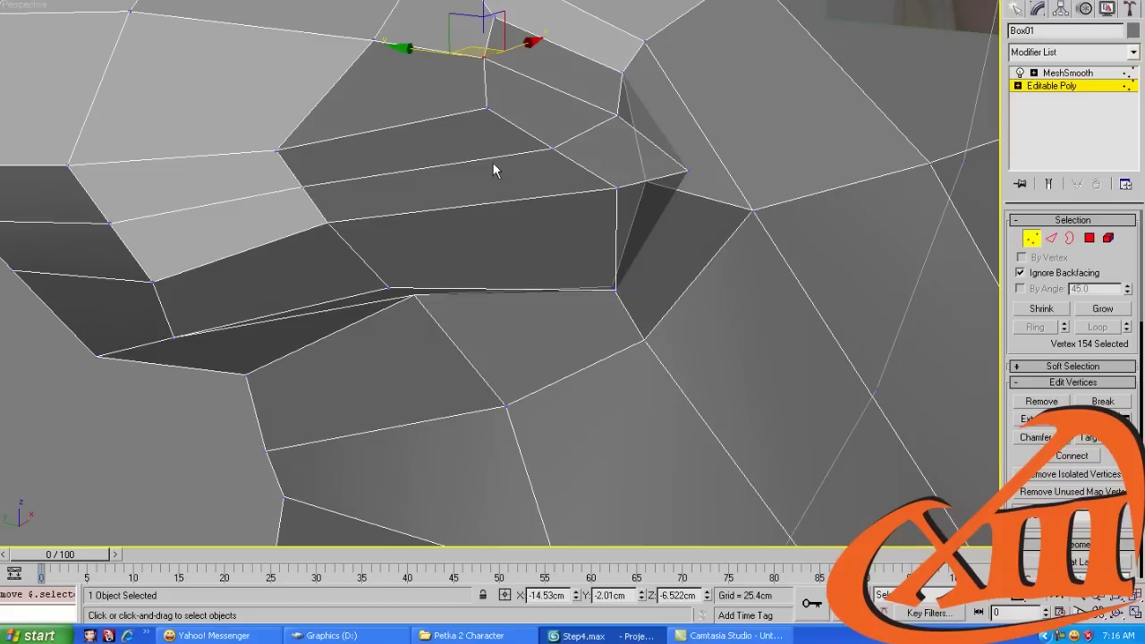
pyautogui.click(549, 149)
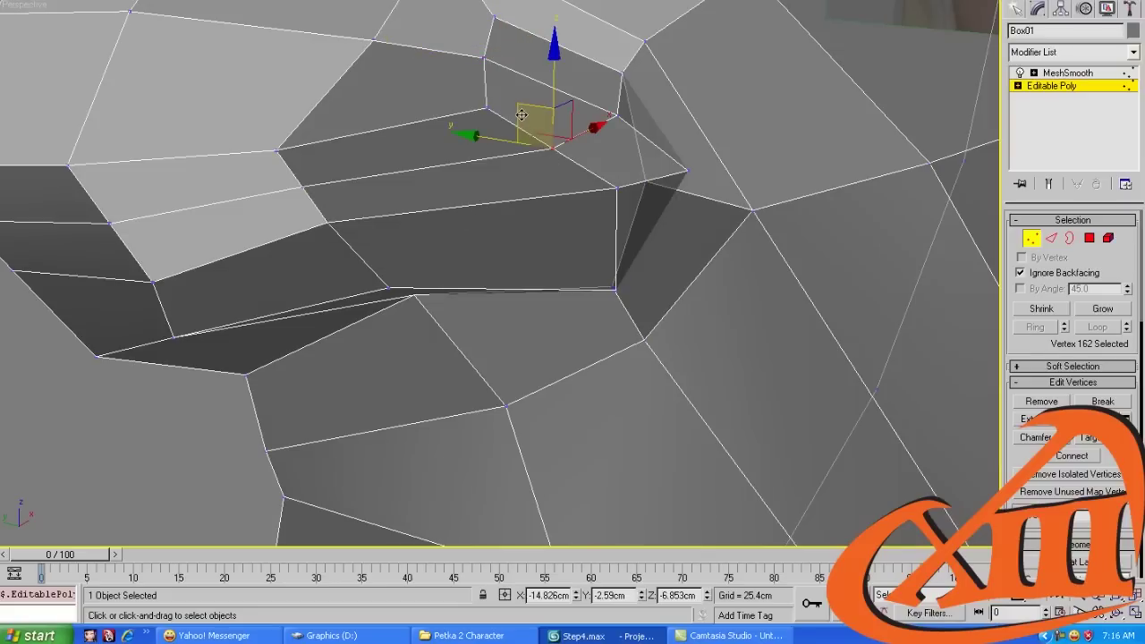
pyautogui.moveTo(538, 130)
pyautogui.keyDown('alt'); pyautogui.mouseDown(button='middle')
pyautogui.moveTo(554, 136)
pyautogui.moveTo(548, 121)
pyautogui.mouseUp(button='middle'); pyautogui.keyUp('alt')
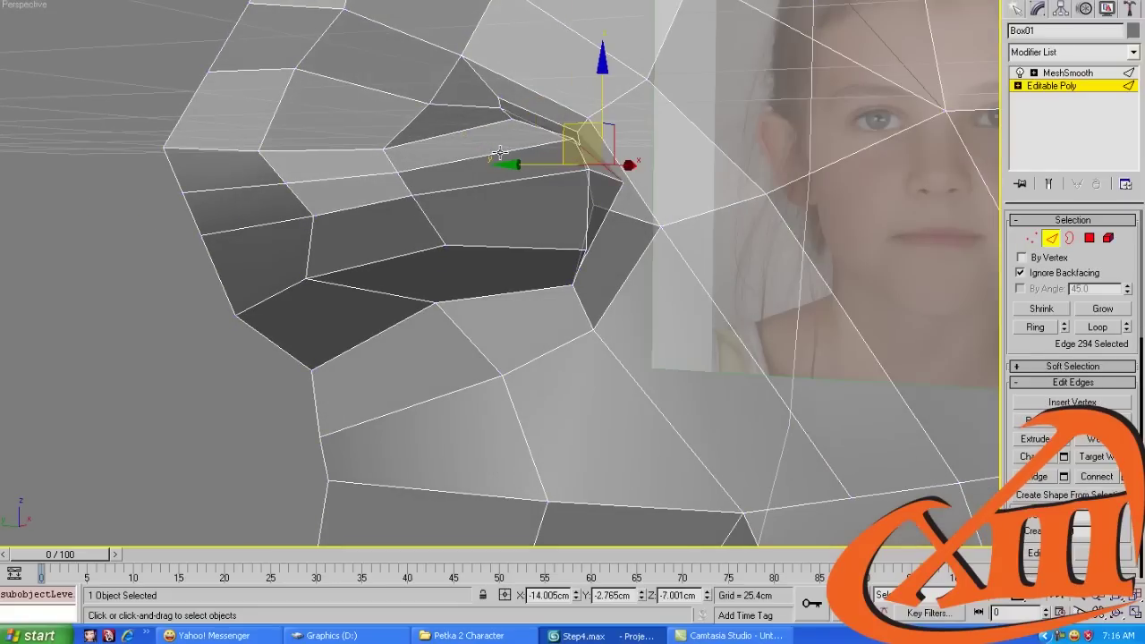
# Cut a new vertical line of edges down through the faces on the side of the nostril
pyautogui.moveTo(504, 153); pyautogui.dragTo(510, 125)
pyautogui.click(511, 119)
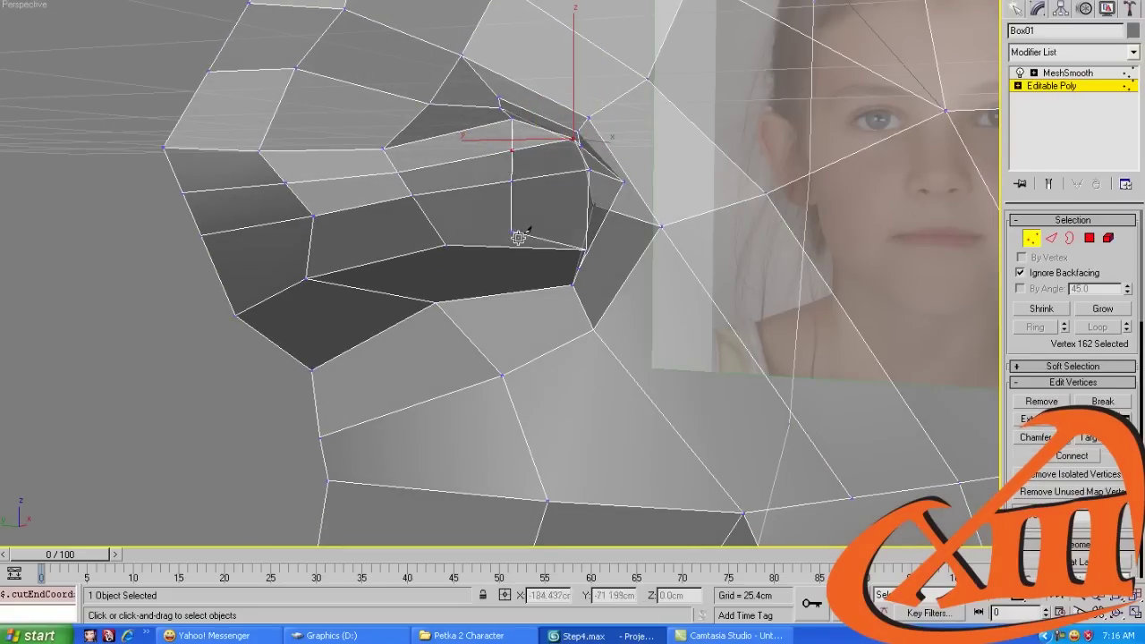
pyautogui.click(517, 246)
pyautogui.press('2')
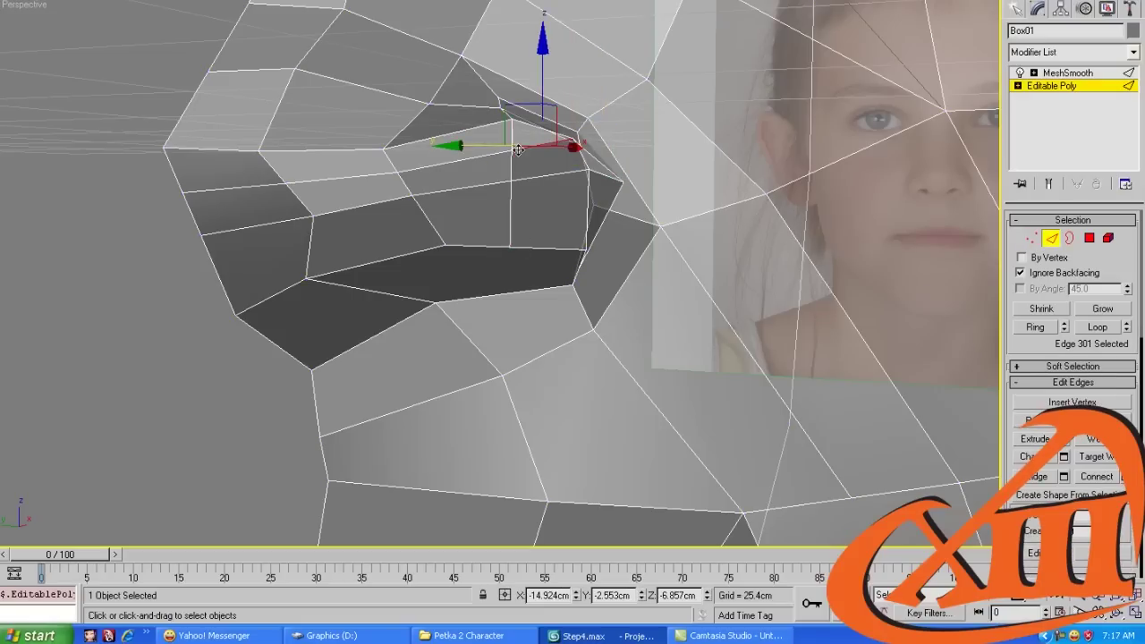
# Remove the three horizontal loop edges running from the nose tip to the new nostril cut
pyautogui.doubleClick(481, 153)
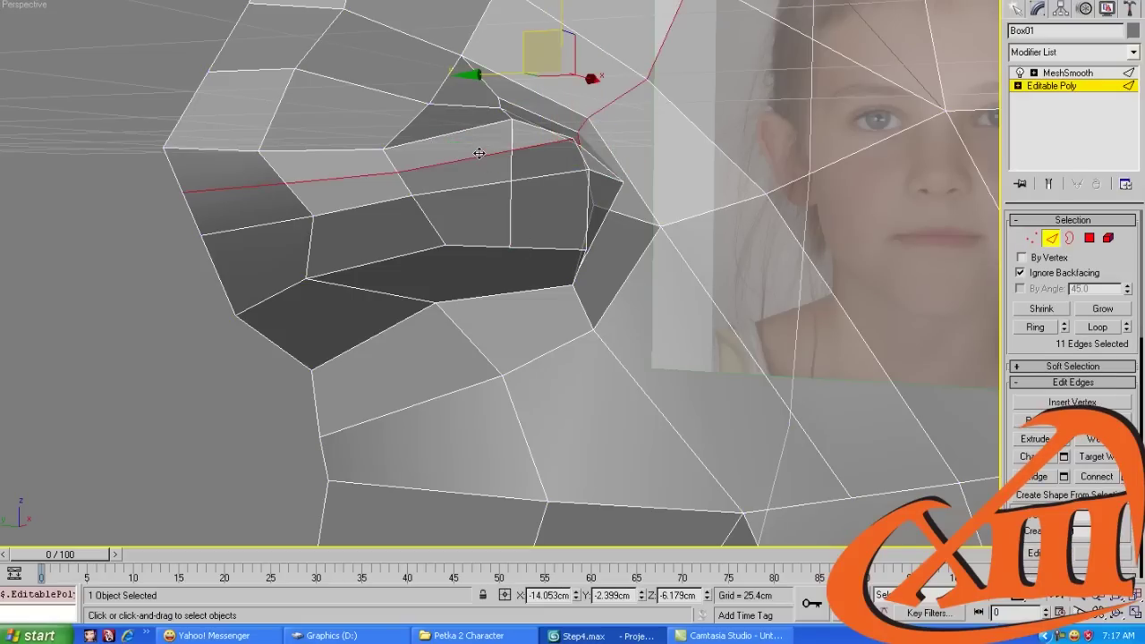
pyautogui.click(483, 153)
pyautogui.doubleClick(485, 153)
pyautogui.keyDown('alt'); pyautogui.moveTo(485, 153); pyautogui.dragTo(528, 187, button='middle'); pyautogui.keyUp('alt')
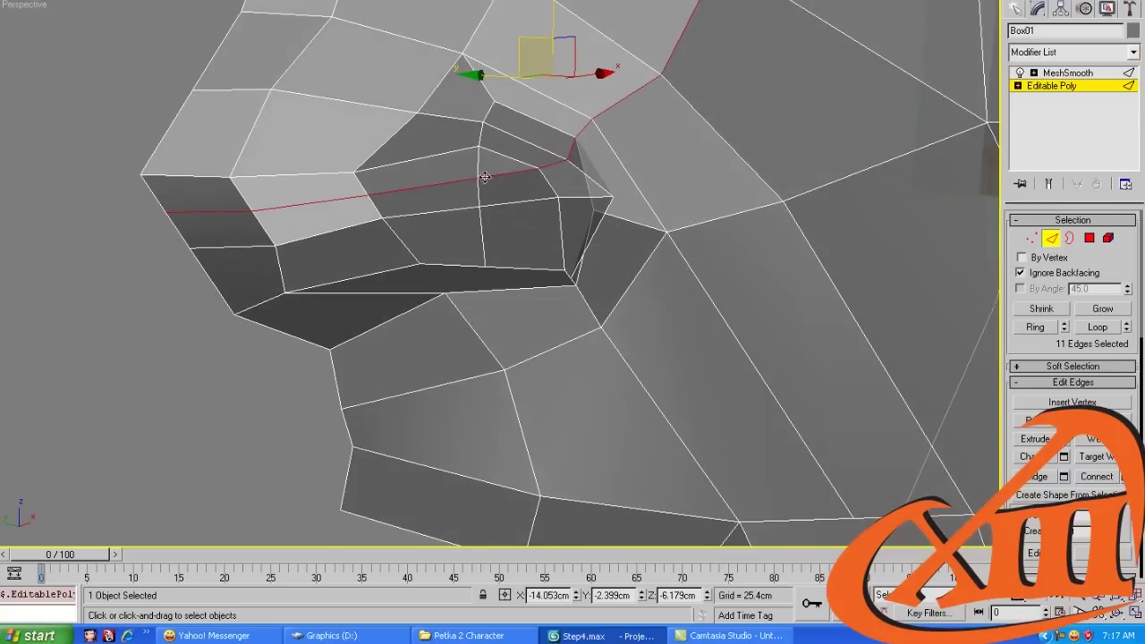
pyautogui.click(486, 177)
pyautogui.click(459, 178)
pyautogui.click(371, 179)
pyautogui.click(301, 185)
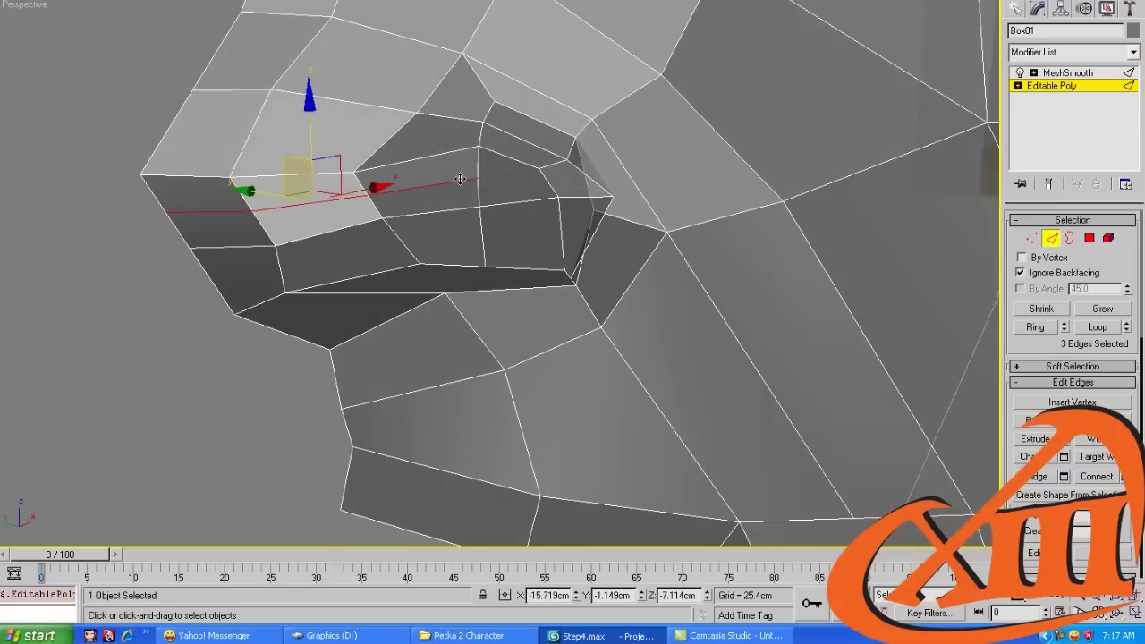
pyautogui.click(511, 189)
# Merge the leftover middle vertex of the nostril cut into the vertex above it and shift that vertex slightly
pyautogui.press('1')
pyautogui.keyDown('alt'); pyautogui.moveTo(509, 204); pyautogui.dragTo(471, 328, button='middle'); pyautogui.keyUp('alt')
pyautogui.click(469, 204)
pyautogui.press('4')
pyautogui.click(469, 209)
pyautogui.click(511, 224)
pyautogui.press('1')
pyautogui.click(383, 151)
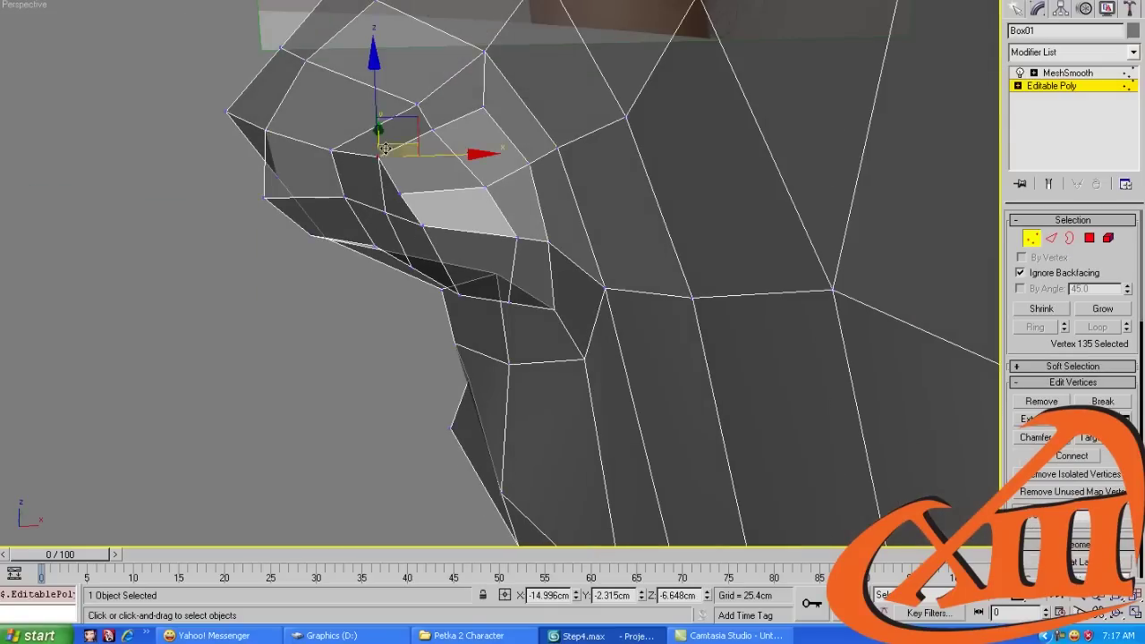
pyautogui.press('2')
pyautogui.click(465, 170)
pyautogui.keyDown('alt'); pyautogui.moveTo(465, 170); pyautogui.dragTo(534, 141, button='middle'); pyautogui.keyUp('alt')
pyautogui.press('1')
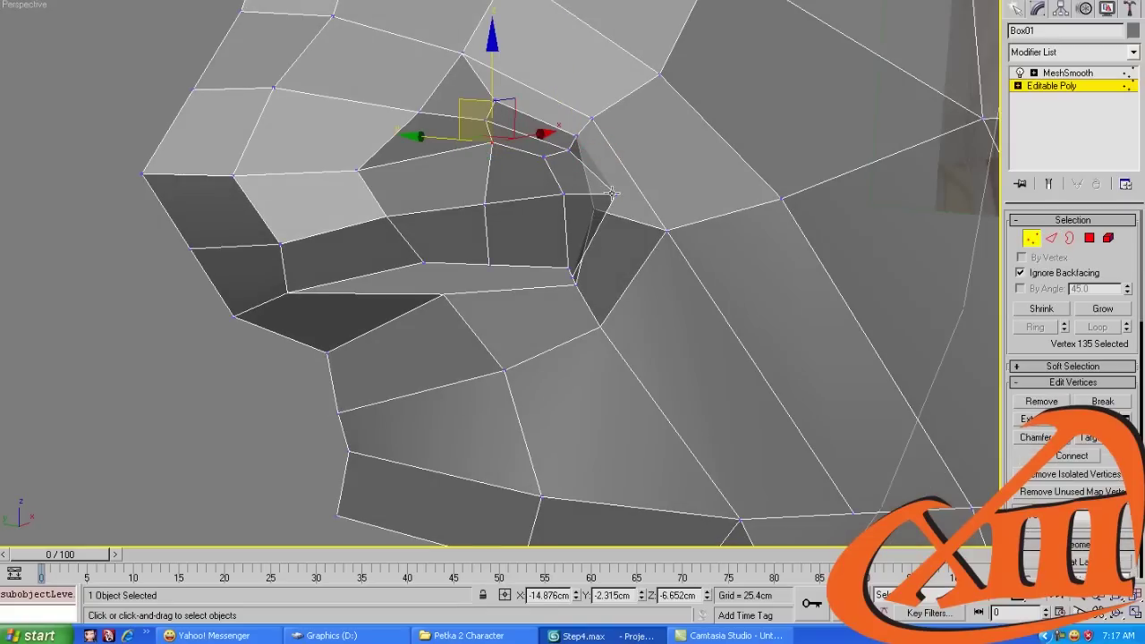
# Pull the nostril's rear corner vertex inward and lower the inner nostril edge slightly
pyautogui.click(607, 193)
pyautogui.press('2')
pyautogui.click(508, 209)
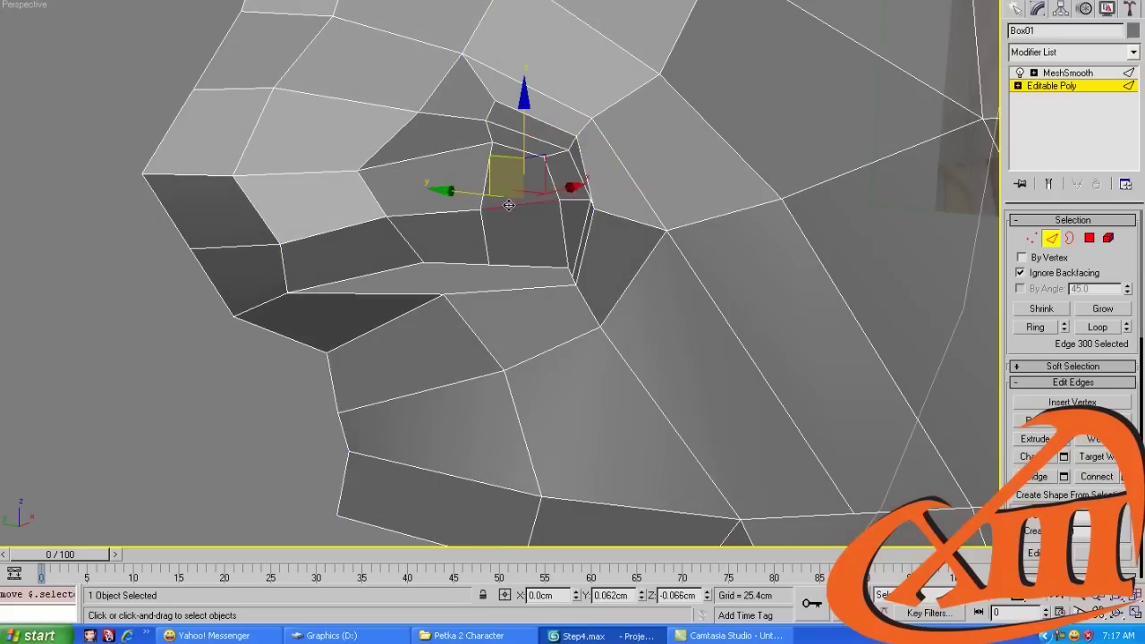
# Move the front corner vertex of the nostril wing back toward the nostril
pyautogui.press('1')
pyautogui.click(360, 170)
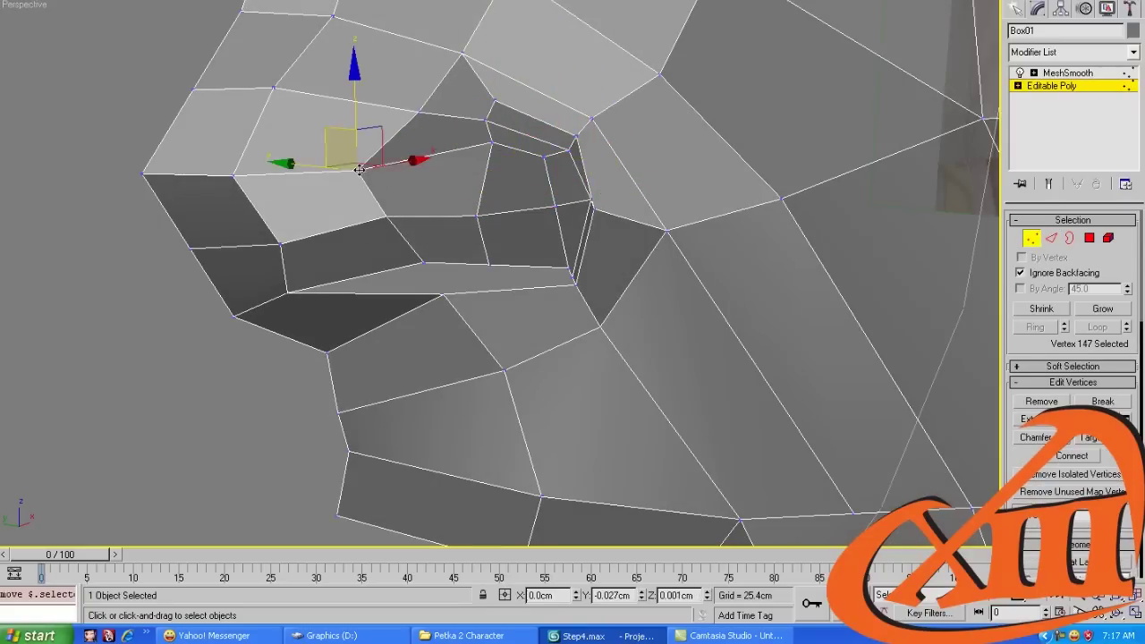
pyautogui.moveTo(359, 170); pyautogui.dragTo(383, 174)
# In the side profile view, fit the two vertex pairs just above the nose tip to the reference photo's outline
pyautogui.press('f')
pyautogui.press('z')
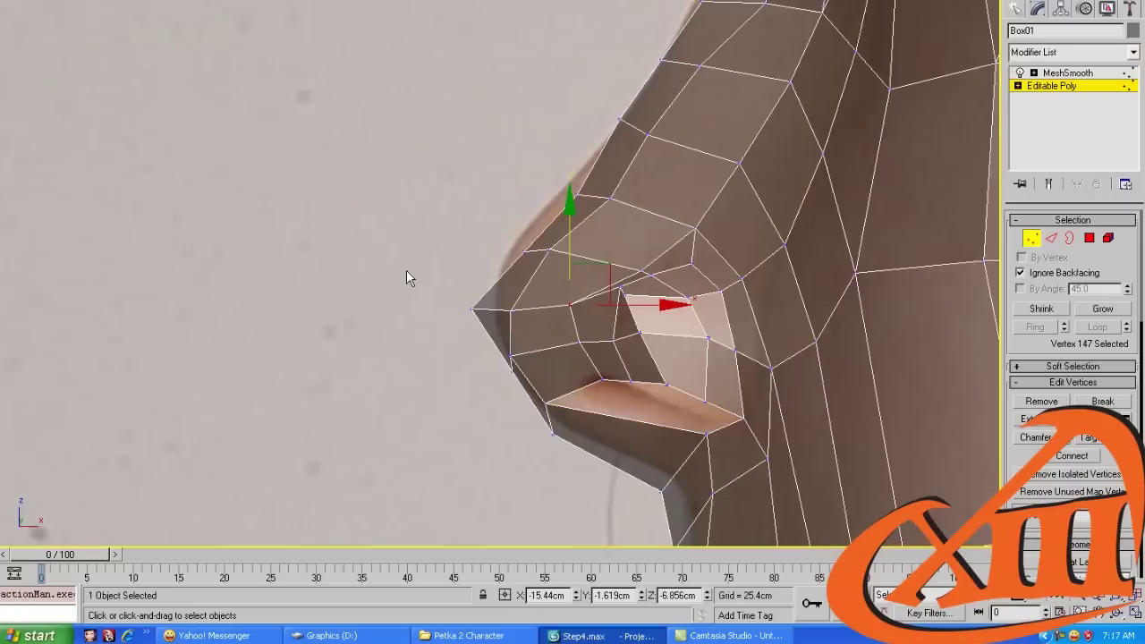
pyautogui.click(596, 251)
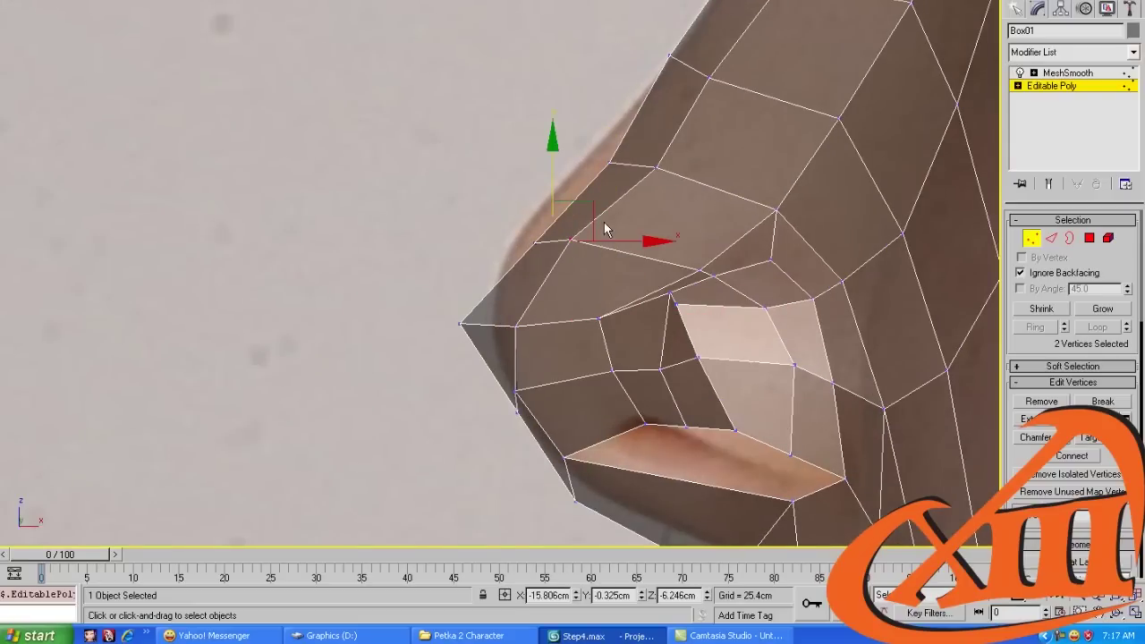
pyautogui.moveTo(600, 136); pyautogui.dragTo(591, 190, button='middle')
pyautogui.moveTo(590, 191); pyautogui.dragTo(666, 245)
pyautogui.moveTo(775, 100); pyautogui.dragTo(665, 233, button='middle')
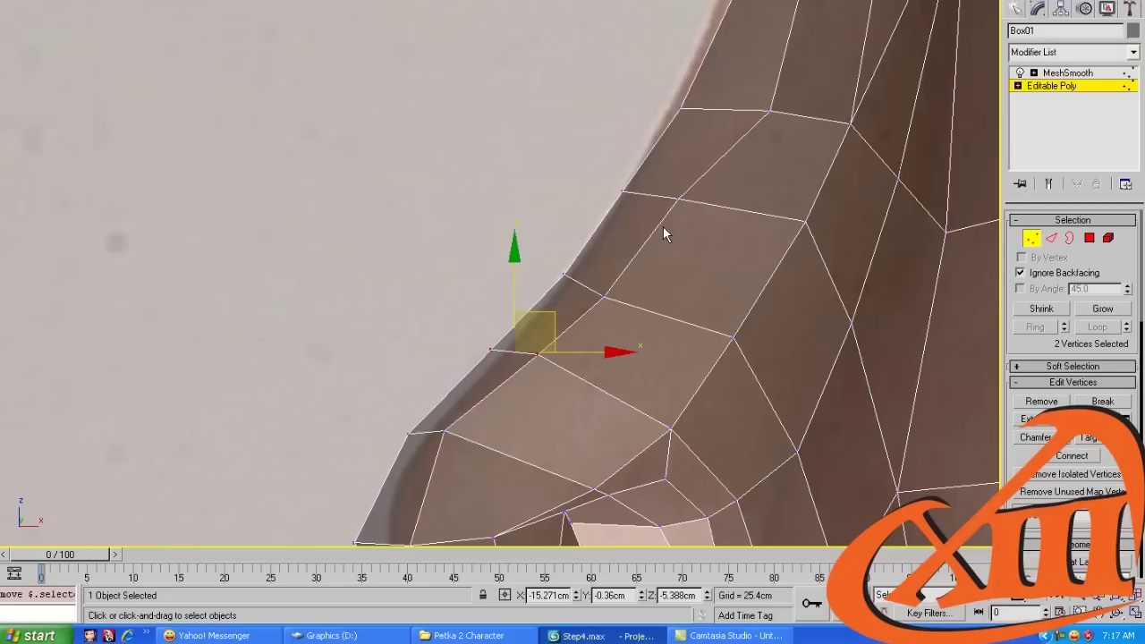
# Space out the upper nose bridge vertices, moving one toward the profile and its neighbour up toward the cheek
pyautogui.click(771, 111)
pyautogui.moveTo(778, 242); pyautogui.dragTo(746, 187, button='middle')
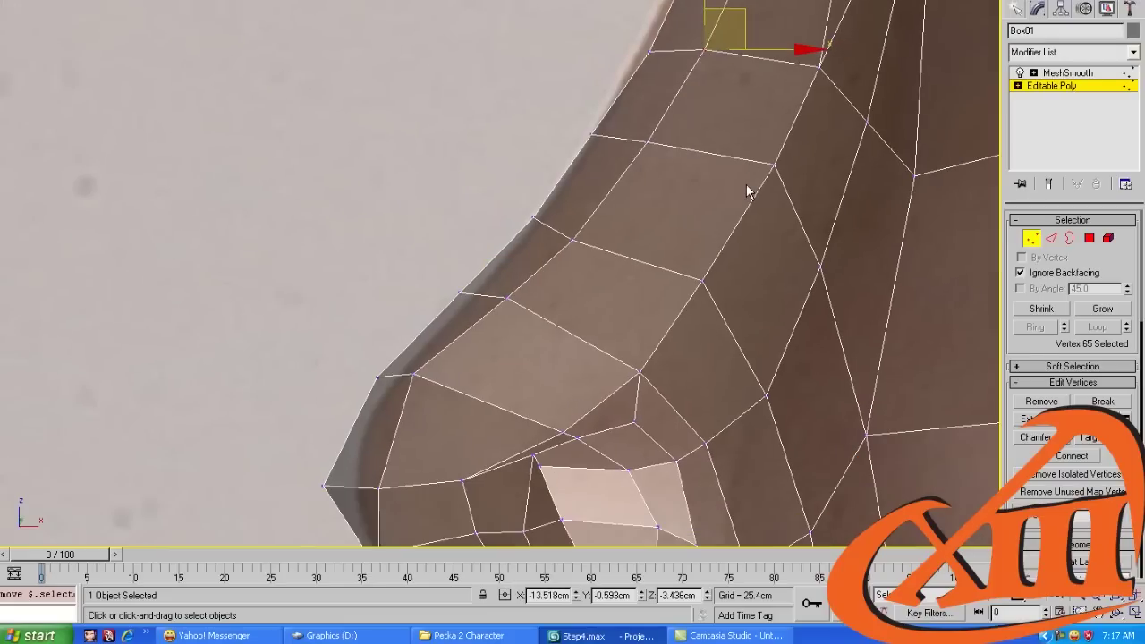
pyautogui.scroll(-3, 727, 264)
pyautogui.scroll(3, 698, 268)
pyautogui.press('2')
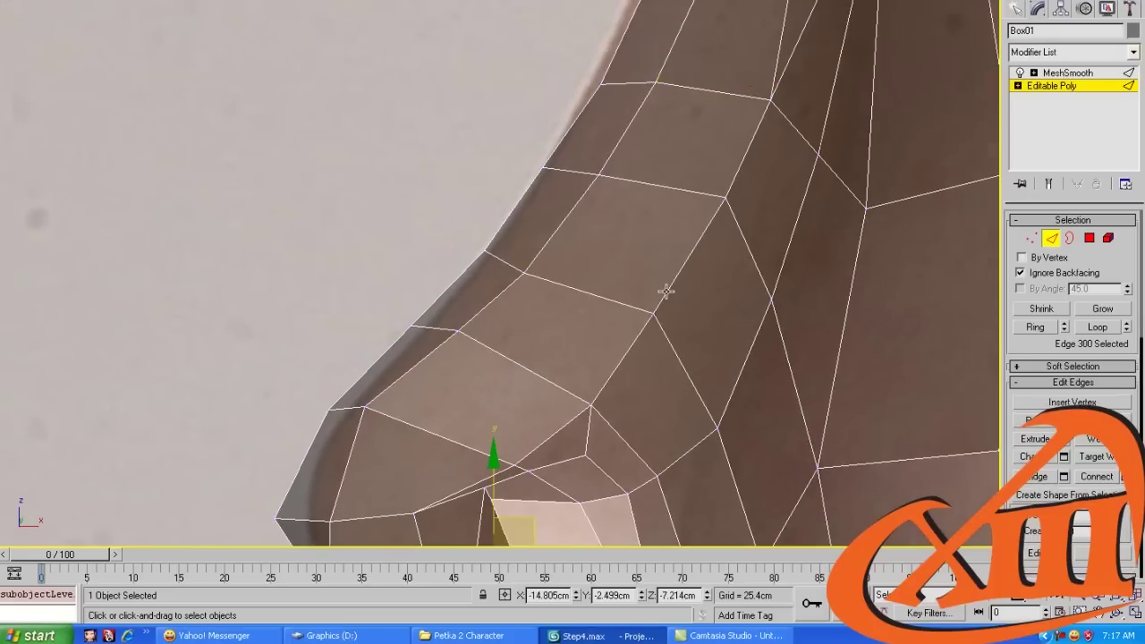
pyautogui.press('1')
pyautogui.moveTo(823, 288); pyautogui.dragTo(731, 212, button='middle')
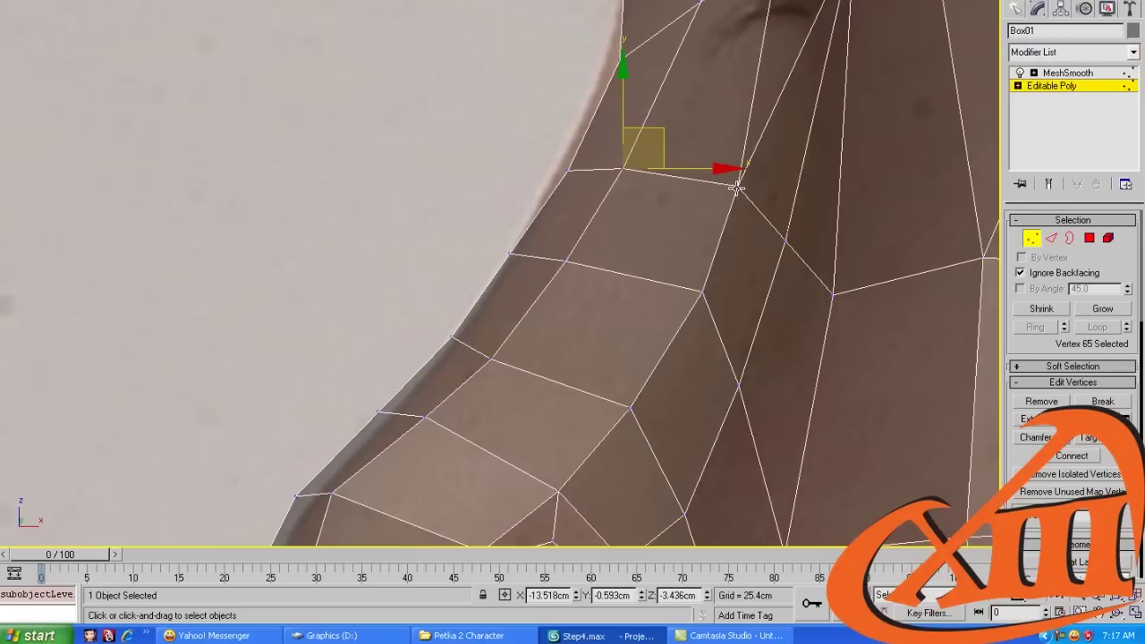
pyautogui.click(735, 186)
pyautogui.moveTo(561, 501); pyautogui.dragTo(591, 363, button='middle')
# Shift the vertex above the nostril wing, the wing's rear edge and the rear nostril vertex toward the cheek
pyautogui.click(589, 351)
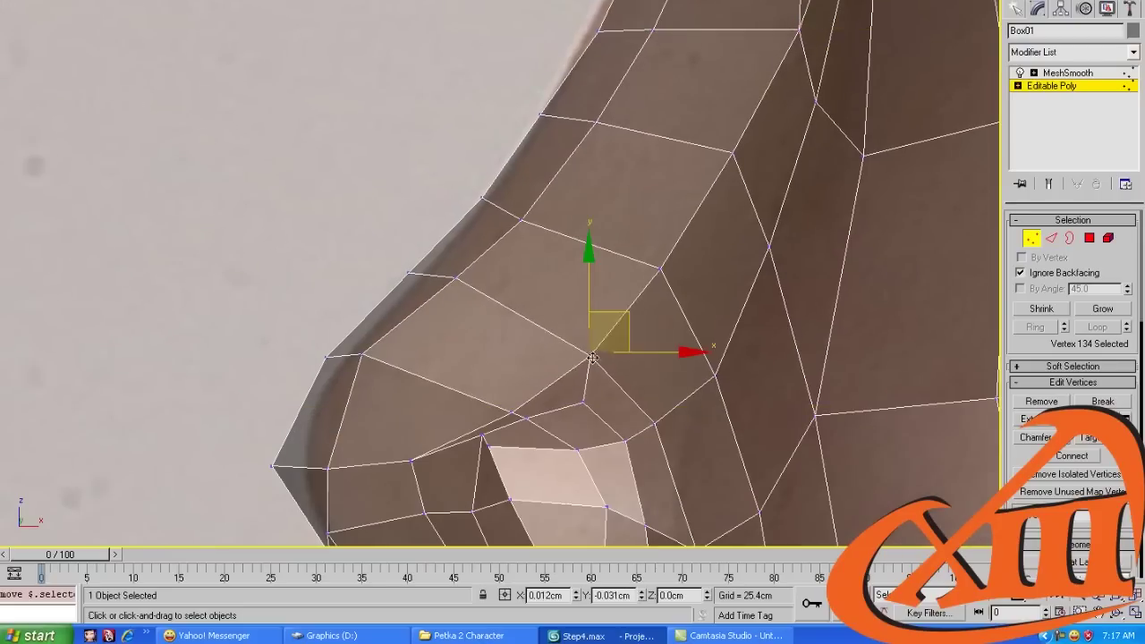
pyautogui.moveTo(608, 402); pyautogui.dragTo(639, 334, button='middle')
pyautogui.press('2')
pyautogui.press('1')
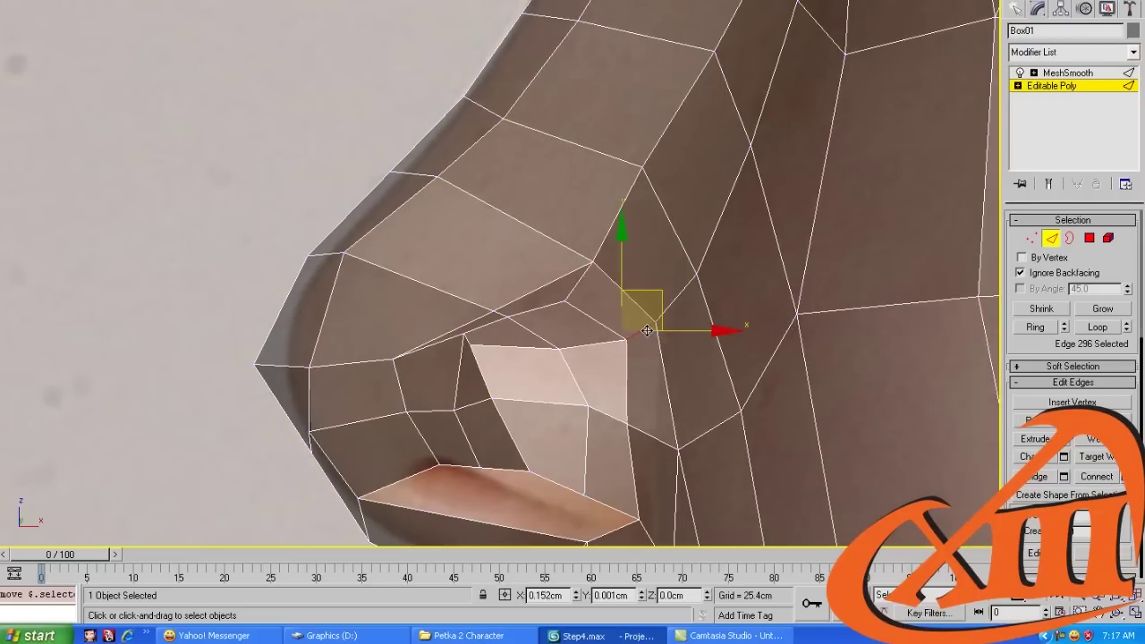
pyautogui.moveTo(632, 448); pyautogui.dragTo(617, 351, button='middle')
pyautogui.moveTo(616, 331); pyautogui.dragTo(657, 349)
# Move the upper inner nostril edge back and lower the short edge above the nostril wing
pyautogui.press('2')
pyautogui.click(581, 273)
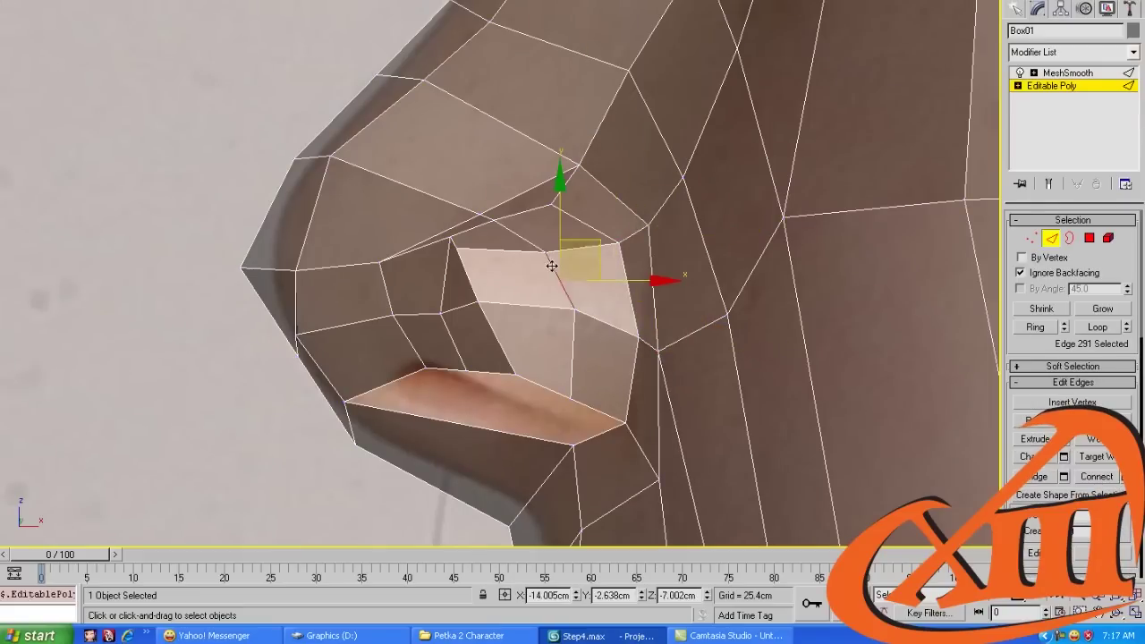
pyautogui.press('1')
pyautogui.press('2')
pyautogui.click(486, 217)
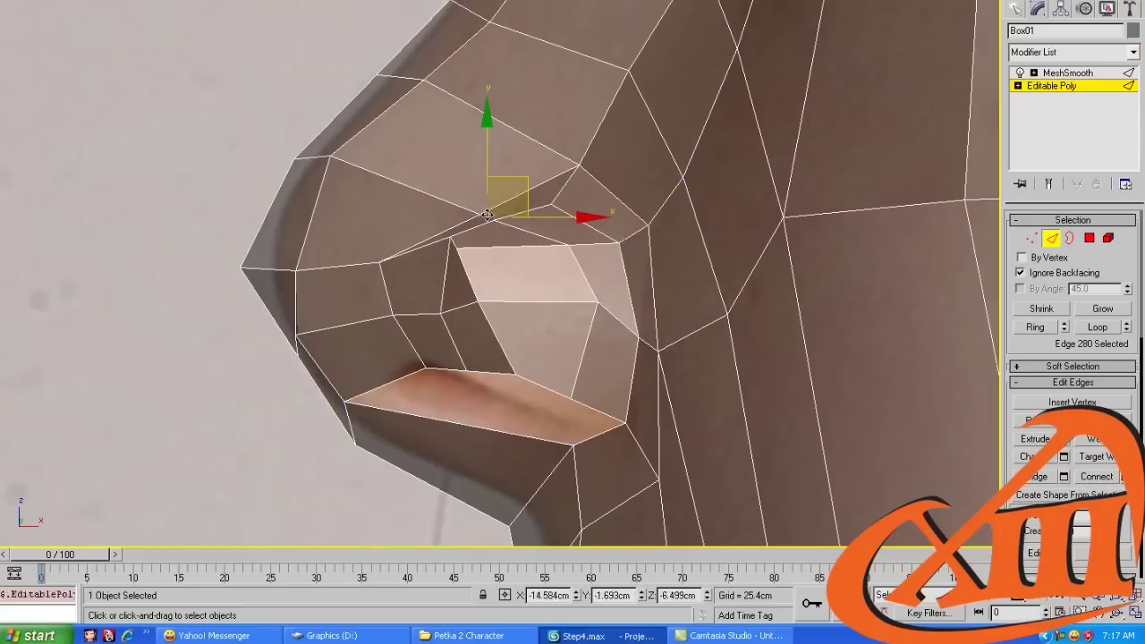
pyautogui.moveTo(486, 217); pyautogui.dragTo(570, 209)
# Move the two stacked edges in front of the nostril forward toward the nose tip
pyautogui.press('1')
pyautogui.moveTo(408, 300); pyautogui.dragTo(414, 256, button='middle')
pyautogui.press('2')
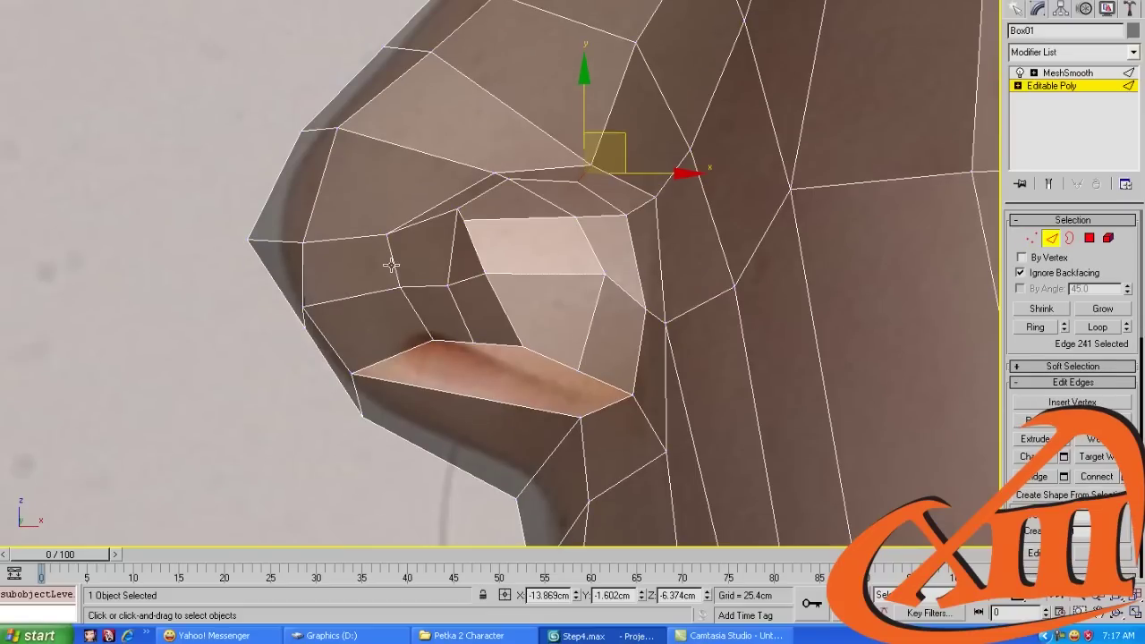
pyautogui.click(391, 265)
pyautogui.keyDown('ctrl'); pyautogui.click(413, 308); pyautogui.keyUp('ctrl')
pyautogui.moveTo(447, 256); pyautogui.dragTo(407, 268)
# Move the two vertices beneath the nose tip back toward the nostril, and nudge the two front nostril edges forward
pyautogui.press('1')
pyautogui.moveTo(303, 306); pyautogui.dragTo(320, 317)
pyautogui.moveTo(357, 375); pyautogui.dragTo(383, 373)
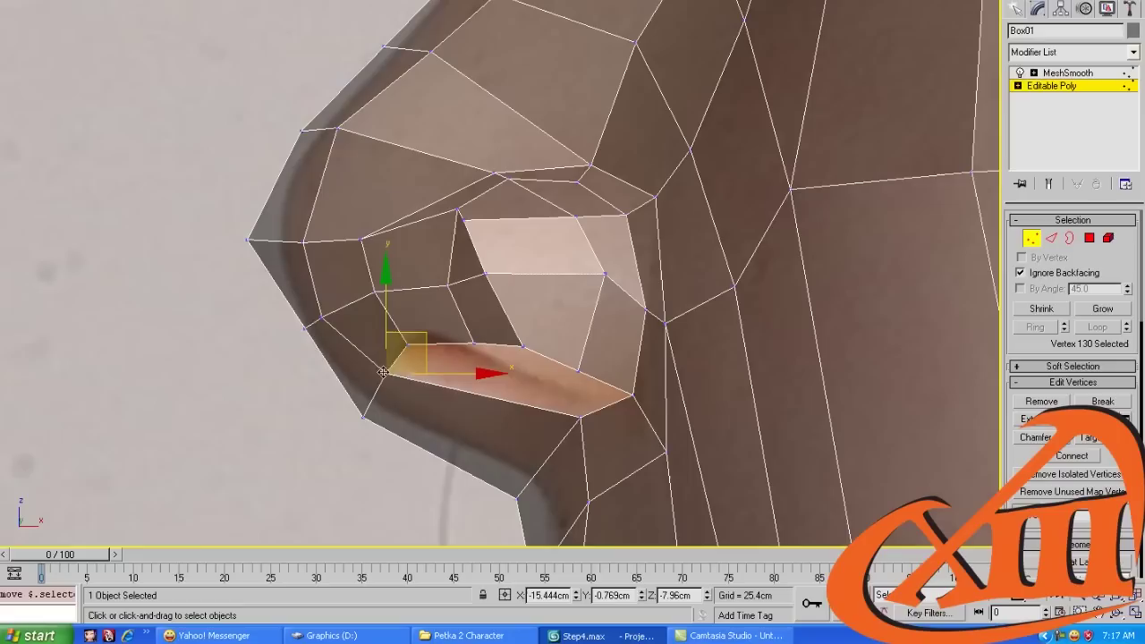
pyautogui.press('2')
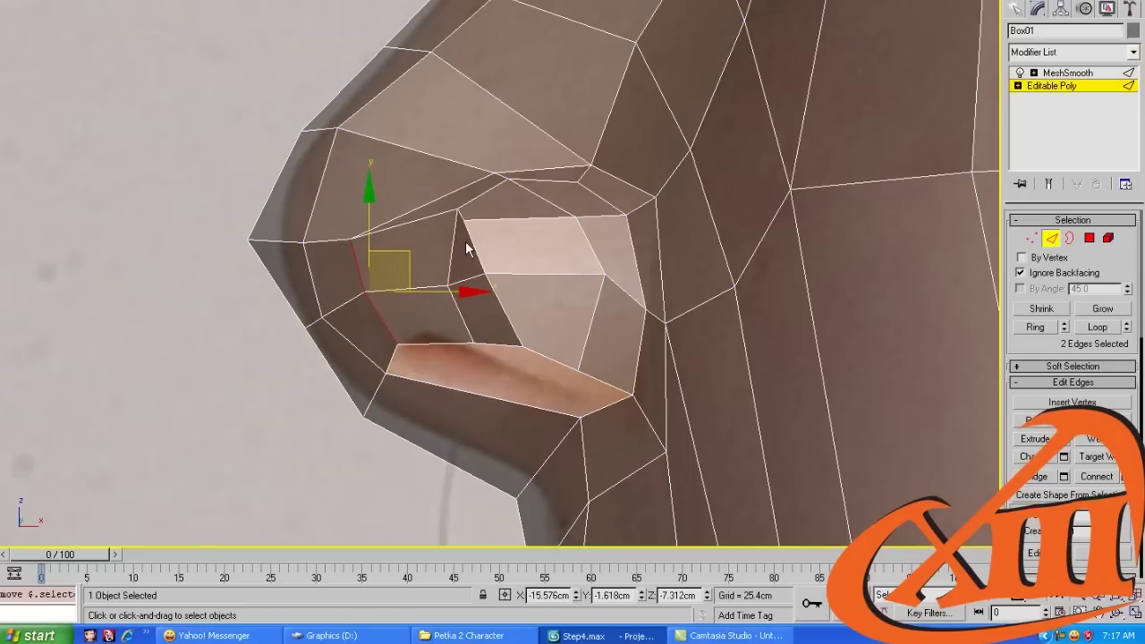
# Move the upper vertex and lower edge of the nostril cut forward, aligning them into an evenly curved column
pyautogui.press('1')
pyautogui.click(458, 211)
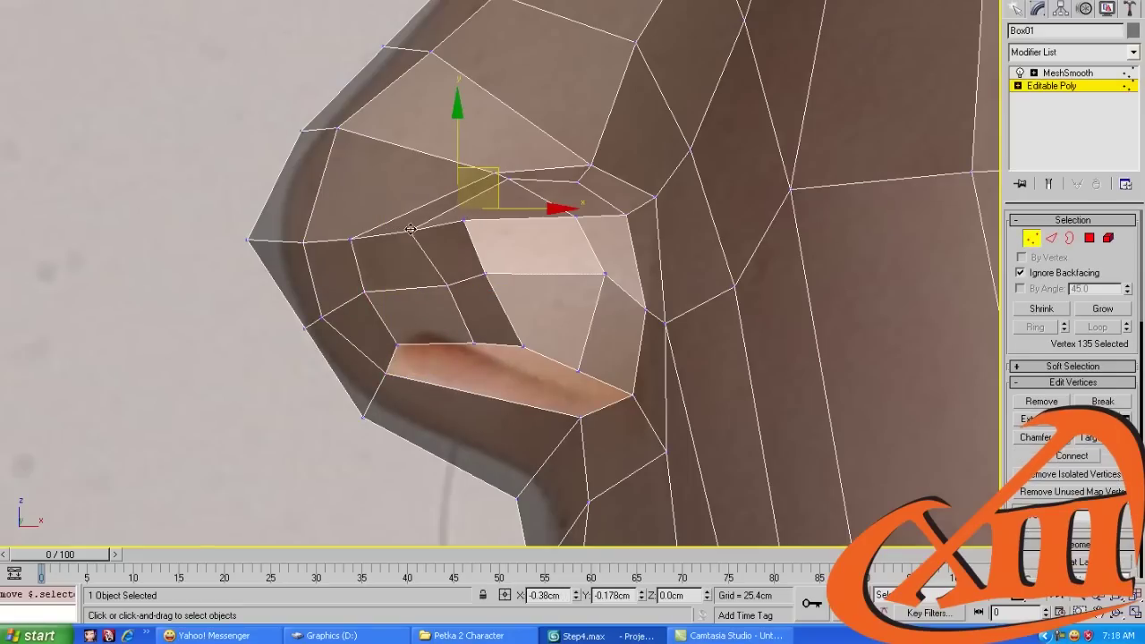
pyautogui.press('2')
pyautogui.click(447, 307)
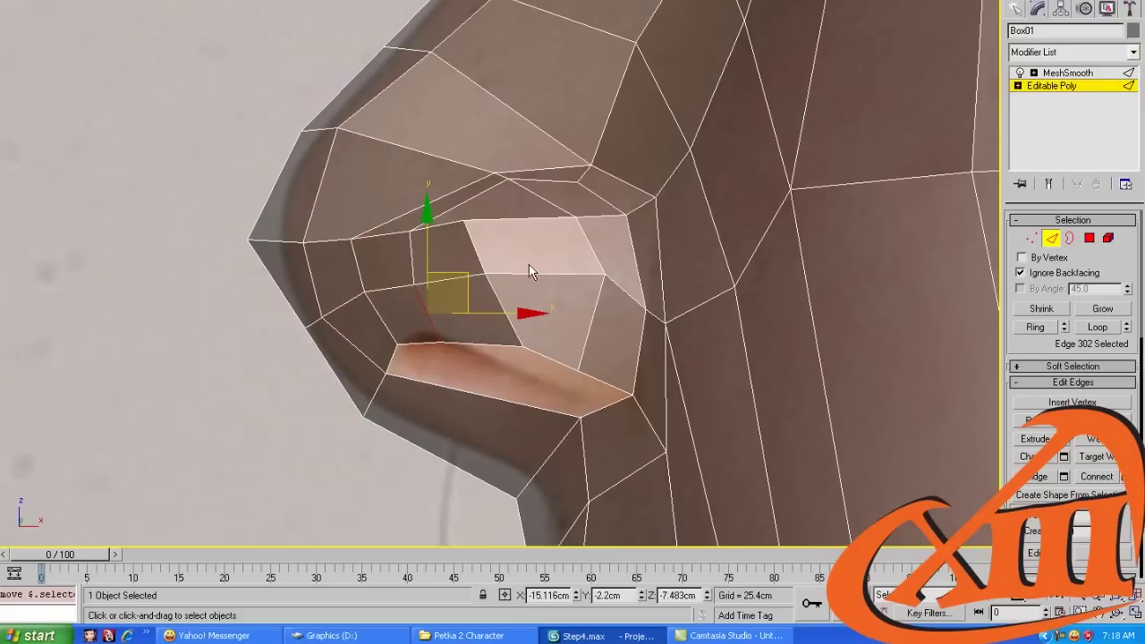
# Align the middle nostril column by moving its top vertex back and its bottom vertex forward
pyautogui.press('1')
pyautogui.click(461, 217)
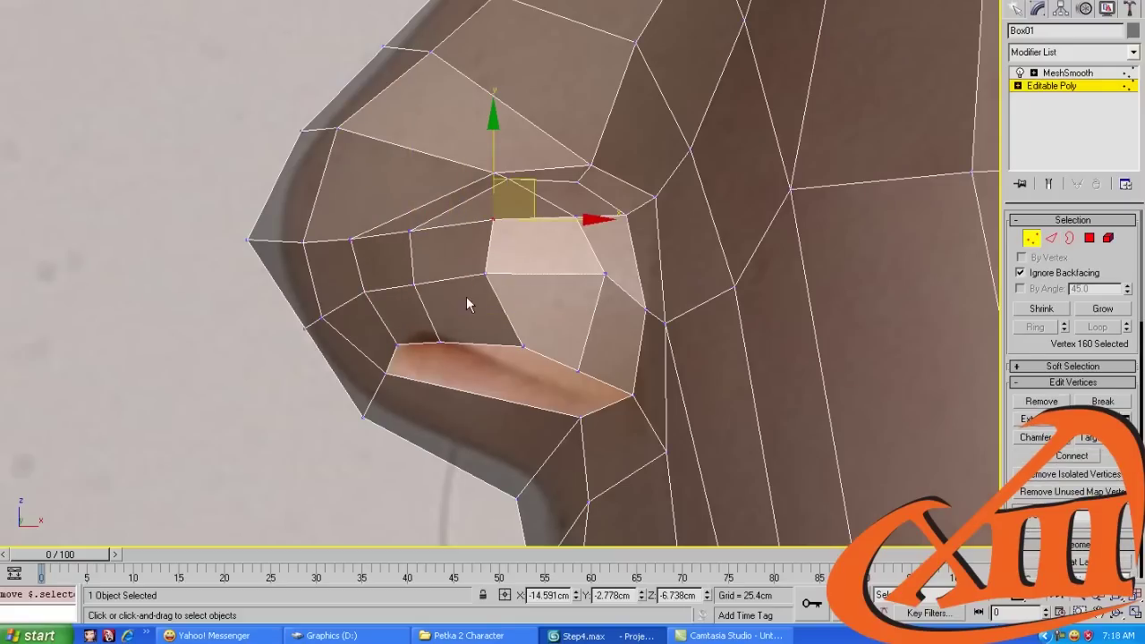
pyautogui.press('2')
pyautogui.press('1')
pyautogui.moveTo(520, 345); pyautogui.dragTo(519, 339)
pyautogui.moveTo(519, 339); pyautogui.dragTo(471, 306, button='middle')
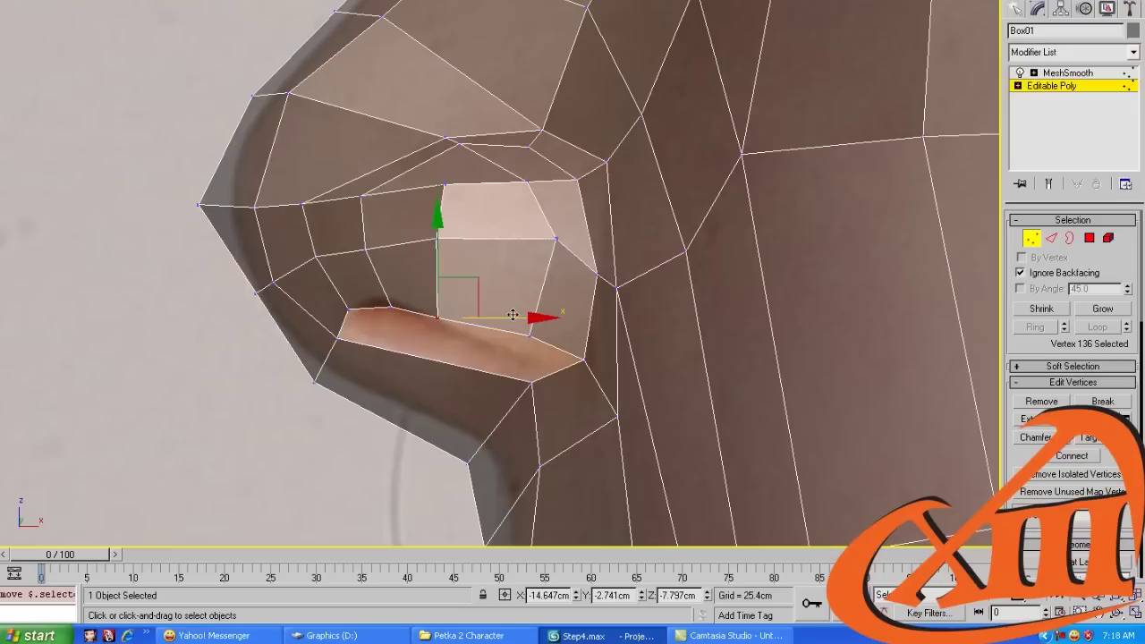
# Lower the rear inner nostril edge and move the nostril opening's rear corner vertex down and forward
pyautogui.press('2')
pyautogui.click(537, 301)
pyautogui.press('1')
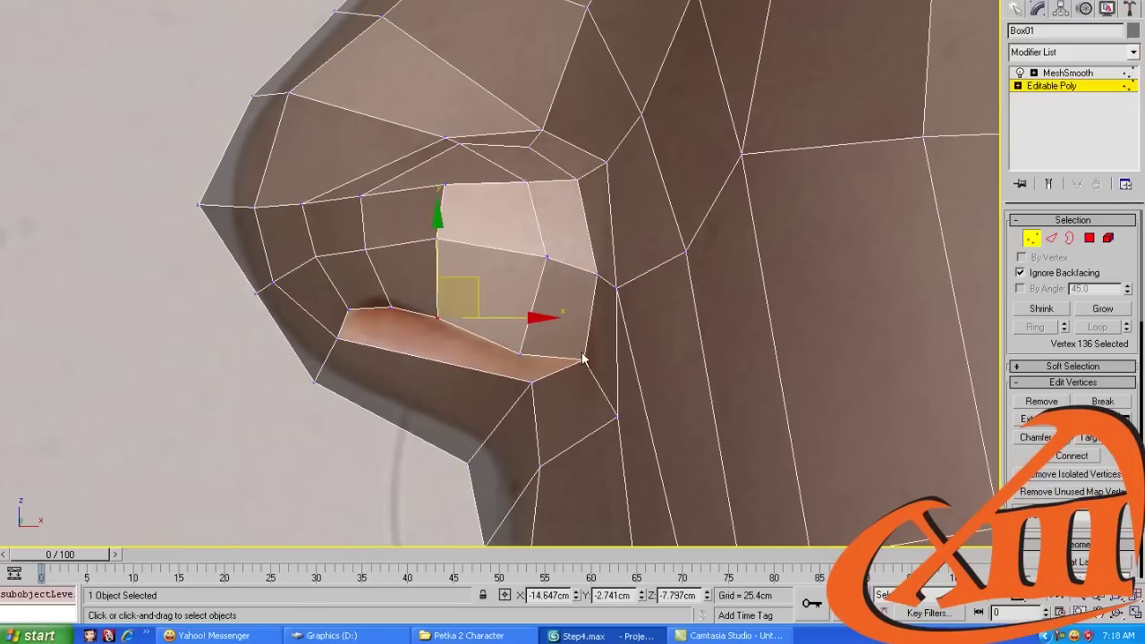
pyautogui.click(581, 360)
pyautogui.press('2')
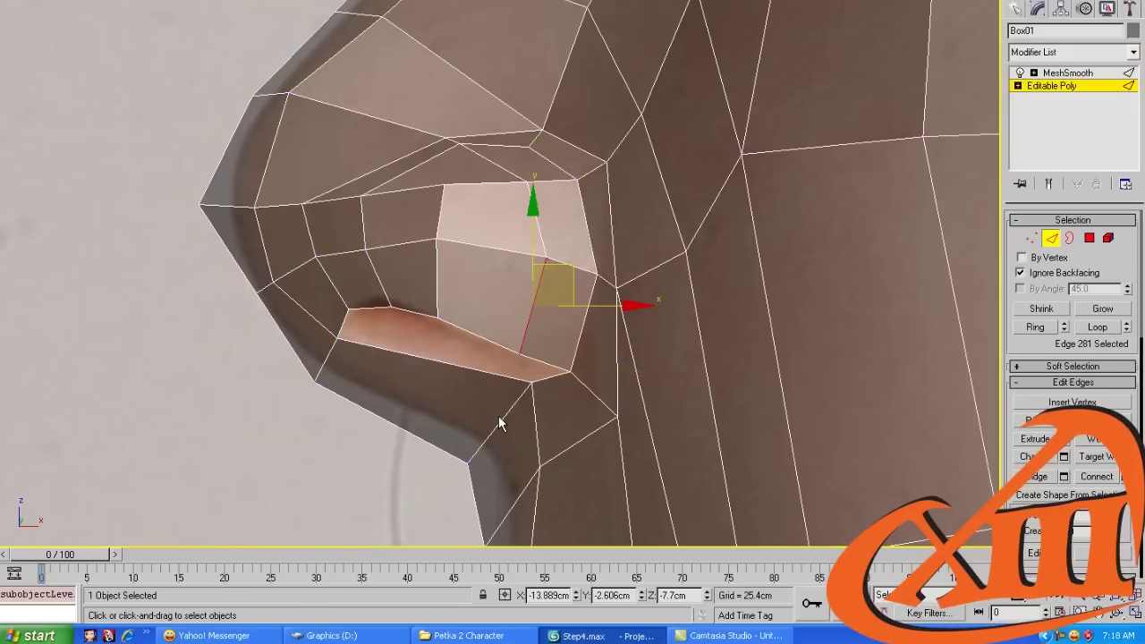
# Move the profile edge below the nose back and up to match the upper lip outline in the photo
pyautogui.press('1')
pyautogui.press('2')
pyautogui.click(485, 484)
pyautogui.moveTo(484, 484); pyautogui.dragTo(516, 439)
pyautogui.moveTo(515, 439); pyautogui.dragTo(507, 382, button='middle')
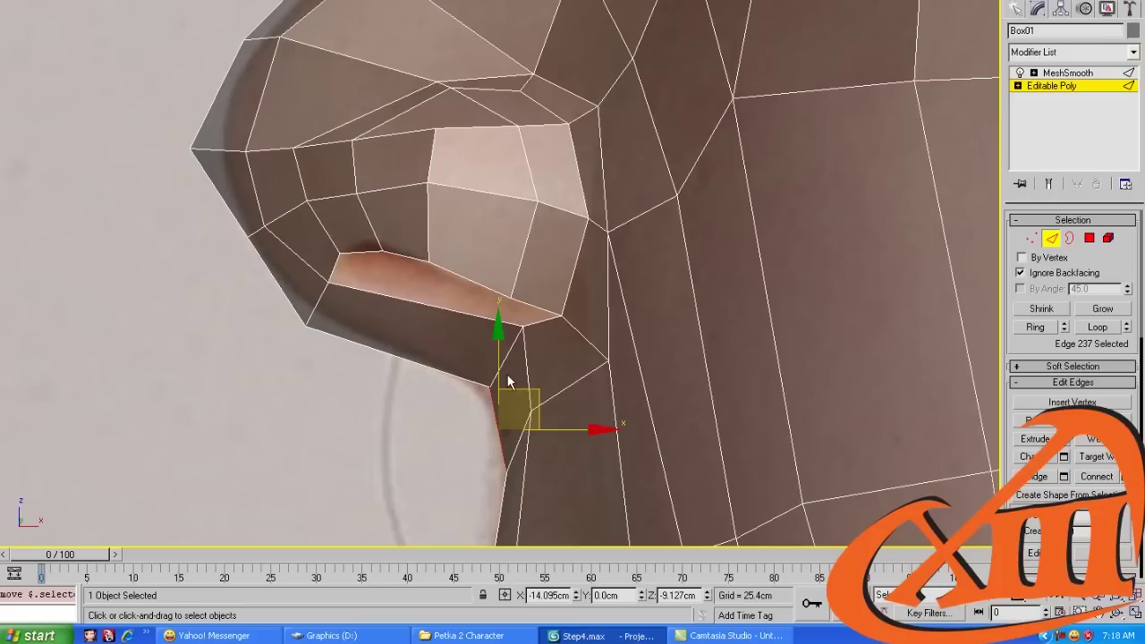
# Move the short edge between the nose base and upper lip slightly forward, and lower its rear vertex
pyautogui.press('1')
pyautogui.moveTo(507, 445); pyautogui.dragTo(493, 376, button='middle')
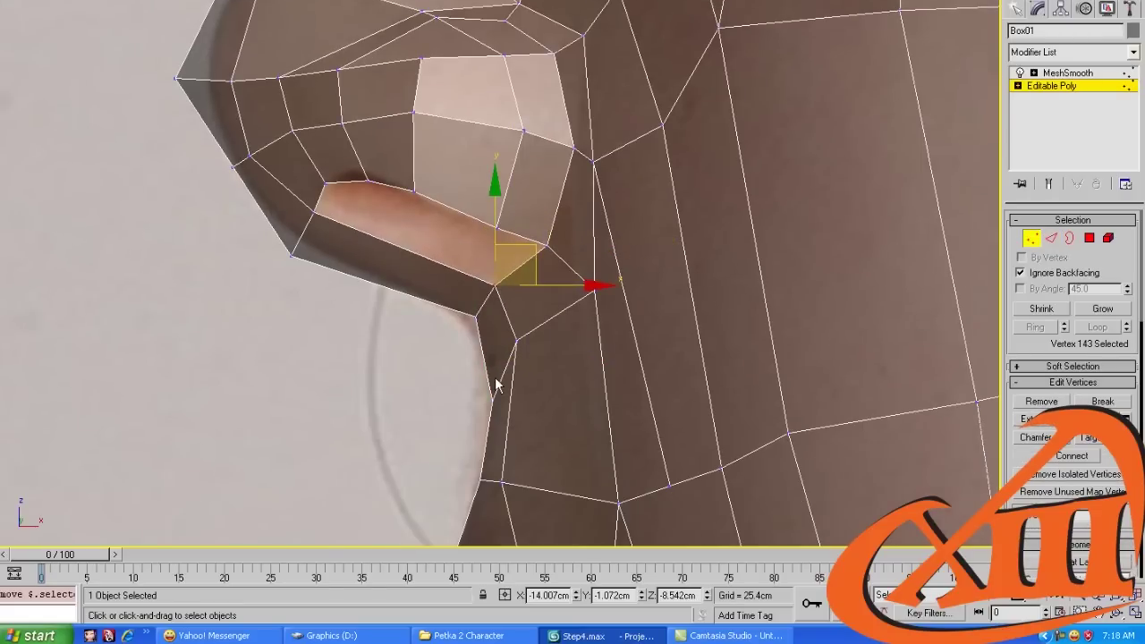
pyautogui.press('2')
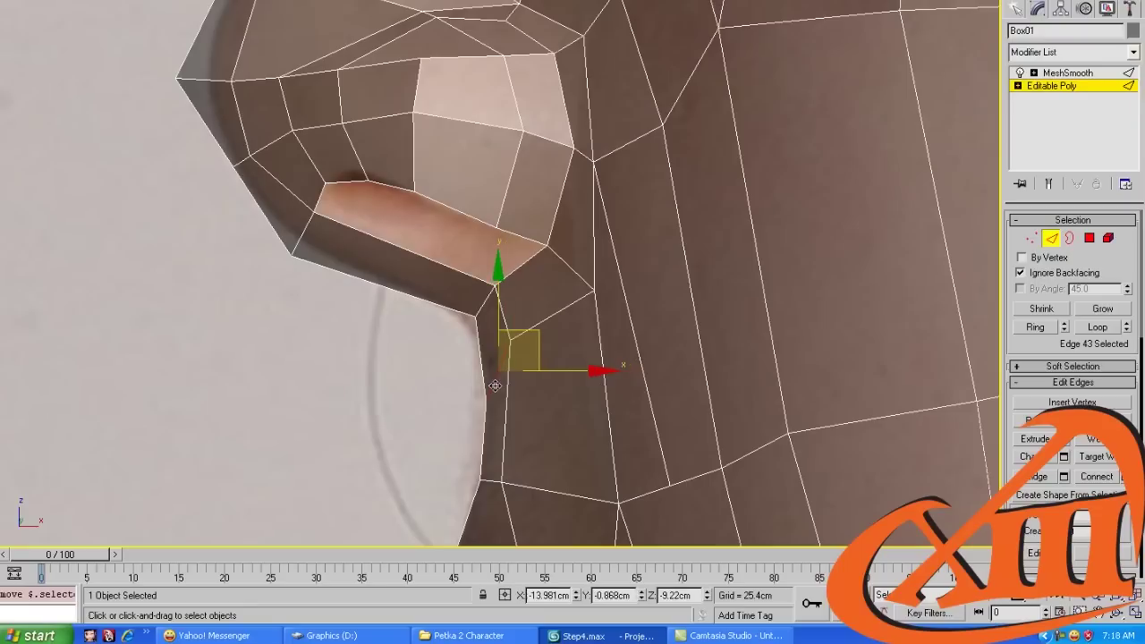
pyautogui.press('1')
pyautogui.moveTo(515, 345); pyautogui.dragTo(499, 486)
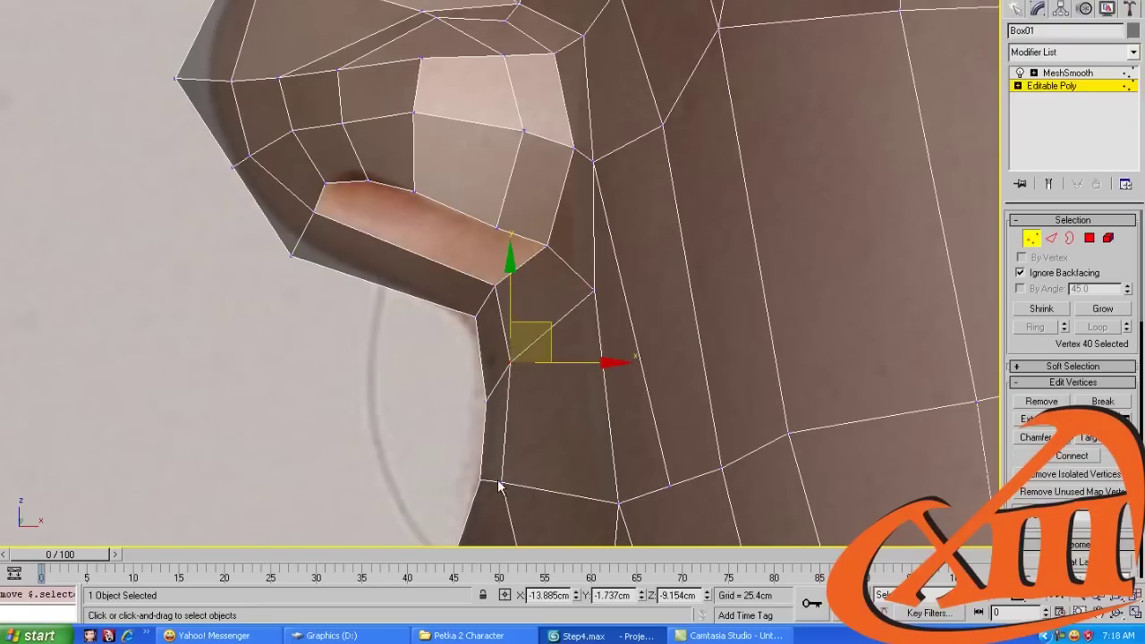
# Even out the column above the upper lip: nudge its middle vertex back and move the two rear lip-line vertices forward
pyautogui.click(503, 483)
pyautogui.moveTo(503, 483); pyautogui.dragTo(535, 400, button='middle')
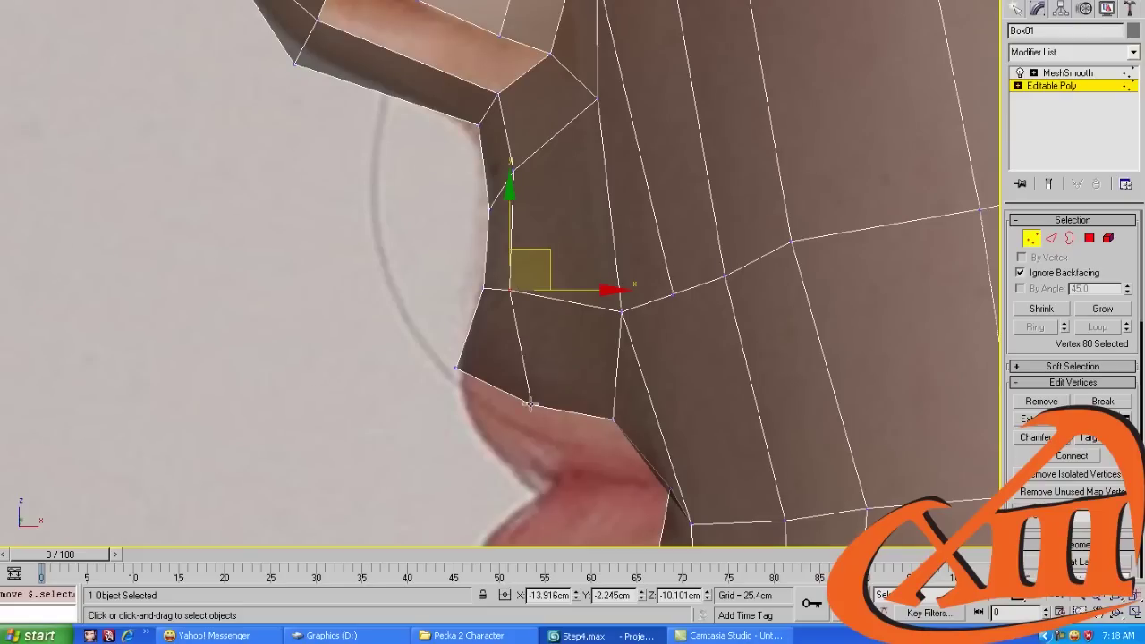
pyautogui.click(517, 373)
pyautogui.click(609, 418)
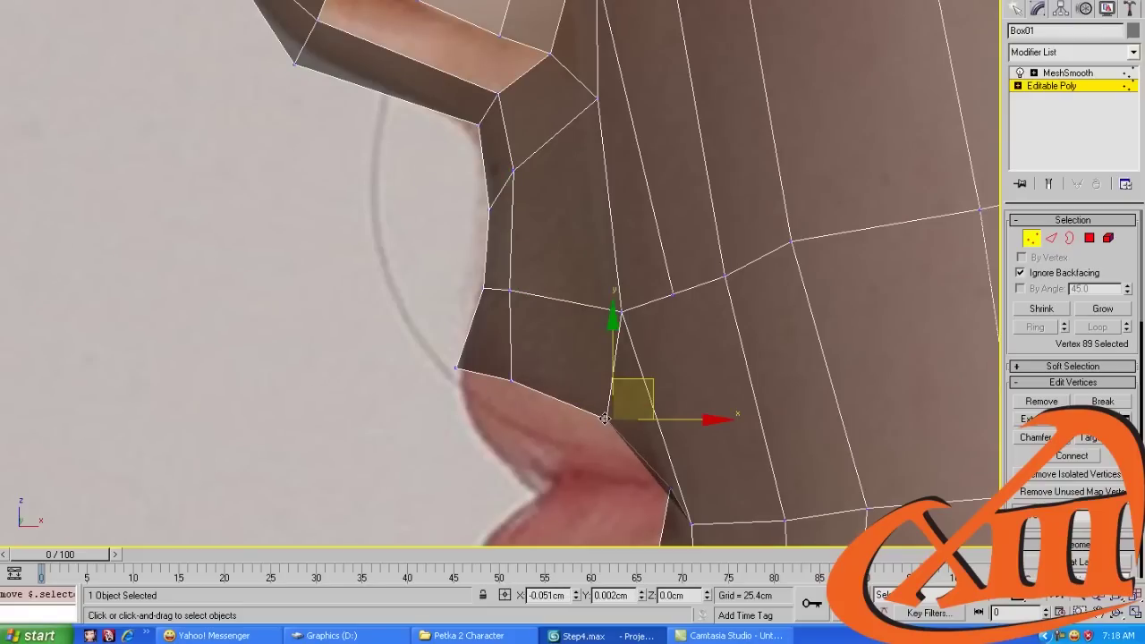
# Select the nostril opening's border and extrude it inward as a new ring scaled to about 54%
pyautogui.moveTo(541, 206); pyautogui.dragTo(537, 350, button='middle')
pyautogui.press('3')
pyautogui.click(433, 213)
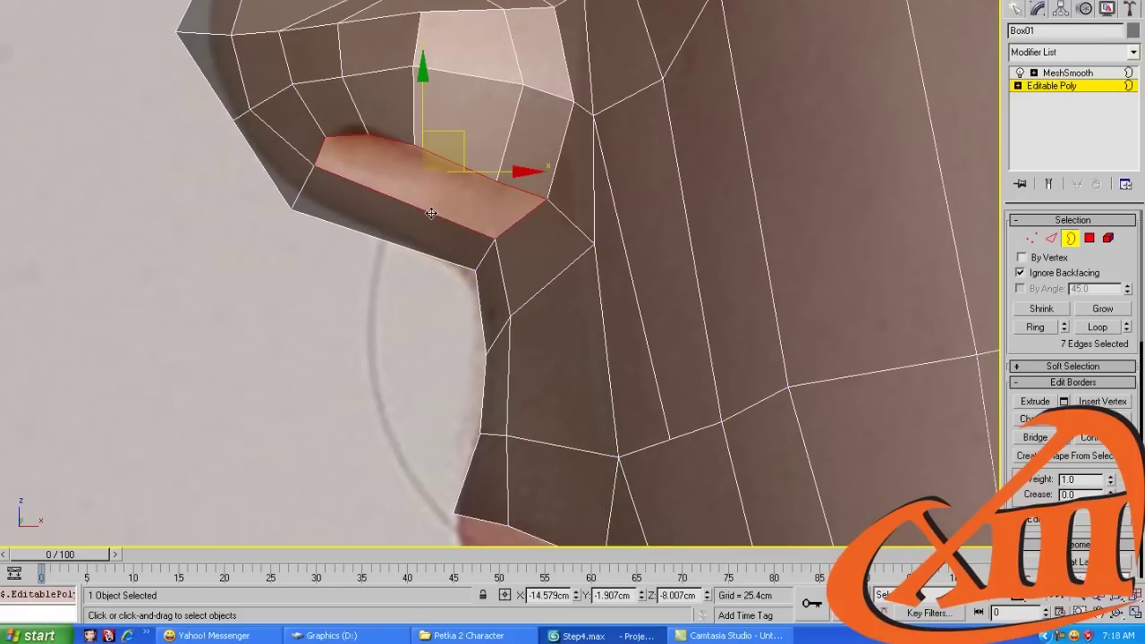
pyautogui.scroll(-3, 429, 192)
pyautogui.keyDown('alt'); pyautogui.moveTo(430, 191); pyautogui.dragTo(477, 276, button='middle'); pyautogui.keyUp('alt')
pyautogui.moveTo(531, 282); pyautogui.dragTo(537, 350)
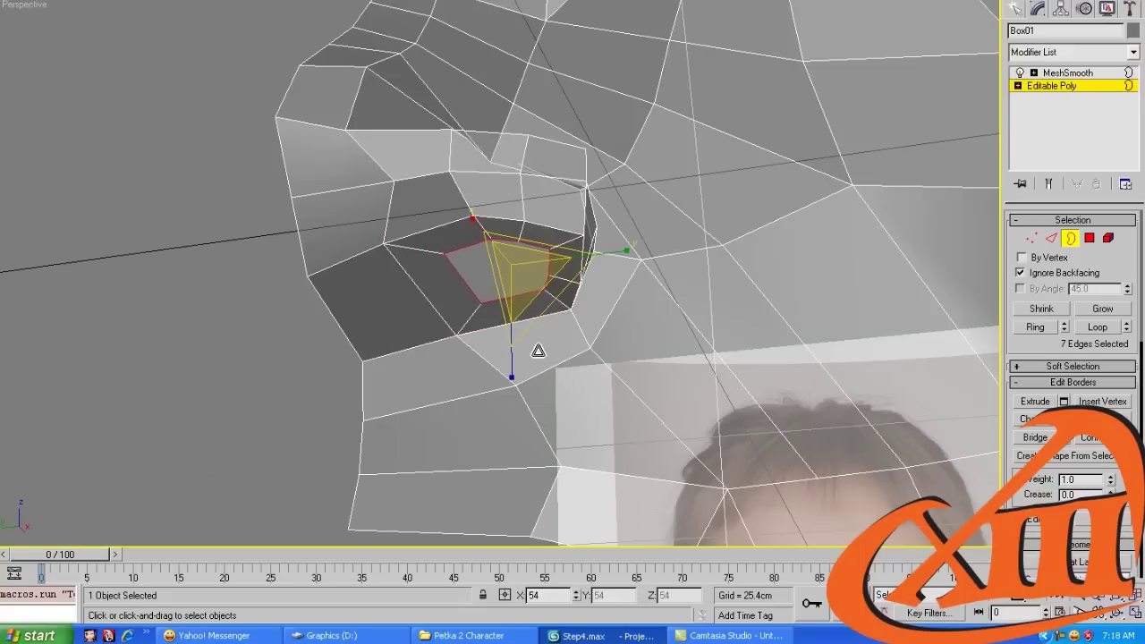
# Move the extruded nostril border up and slightly back inside the nose to form the inner walls
pyautogui.press('w')
pyautogui.keyDown('alt'); pyautogui.moveTo(542, 329); pyautogui.dragTo(555, 249, button='middle'); pyautogui.keyUp('alt')
pyautogui.scroll(3, 554, 249)
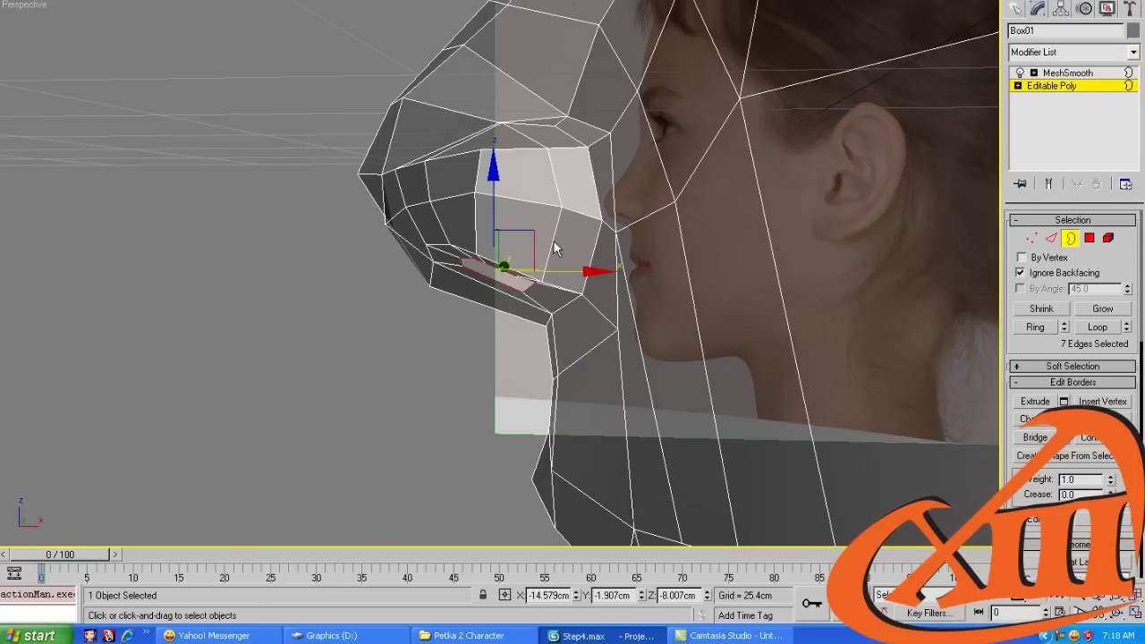
pyautogui.moveTo(530, 236); pyautogui.dragTo(559, 158)
# Cut two edges from the nostril opening's two corners facing the centreline across to the nose's centre profile
pyautogui.keyDown('alt'); pyautogui.moveTo(558, 159); pyautogui.dragTo(412, 256, button='middle'); pyautogui.keyUp('alt')
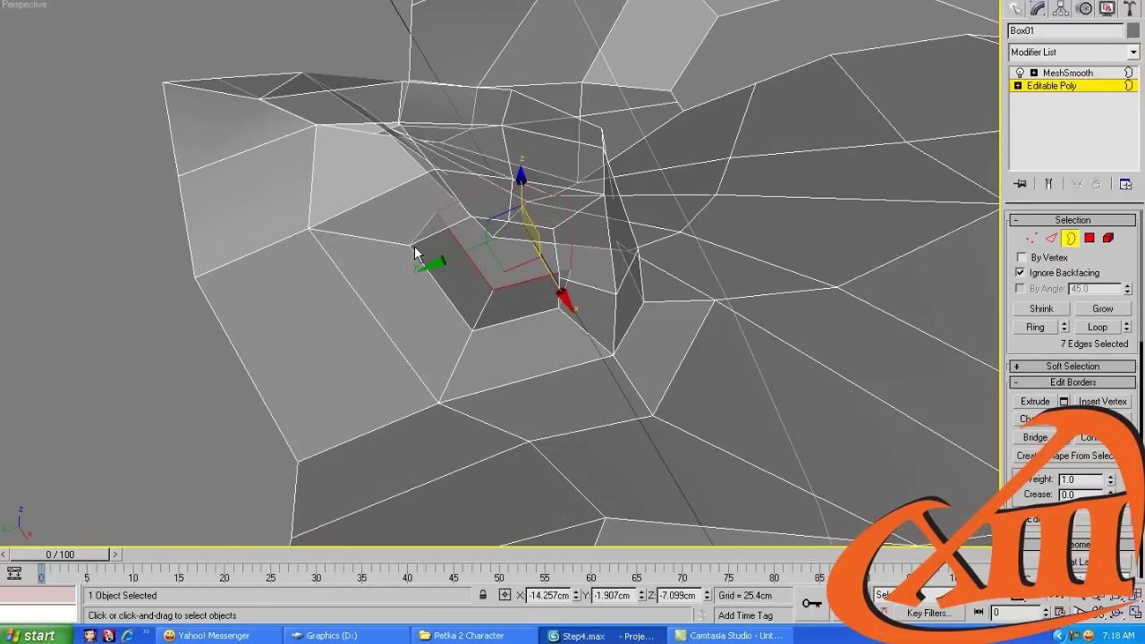
pyautogui.press('1')
pyautogui.click(409, 245)
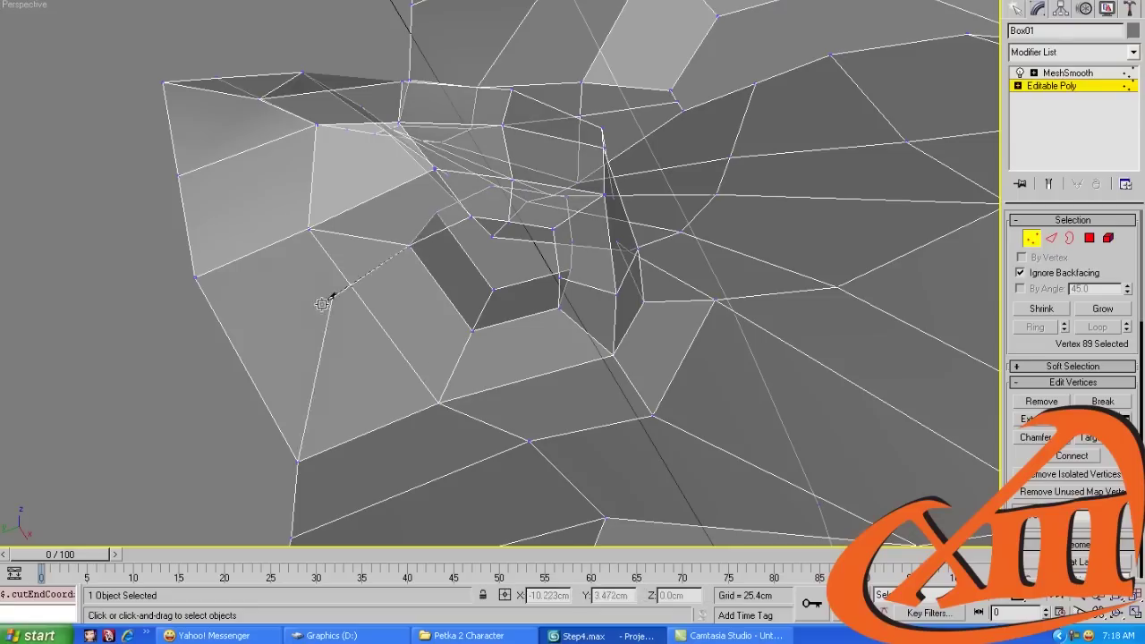
pyautogui.click(473, 330)
pyautogui.rightClick(315, 407)
pyautogui.press('q')
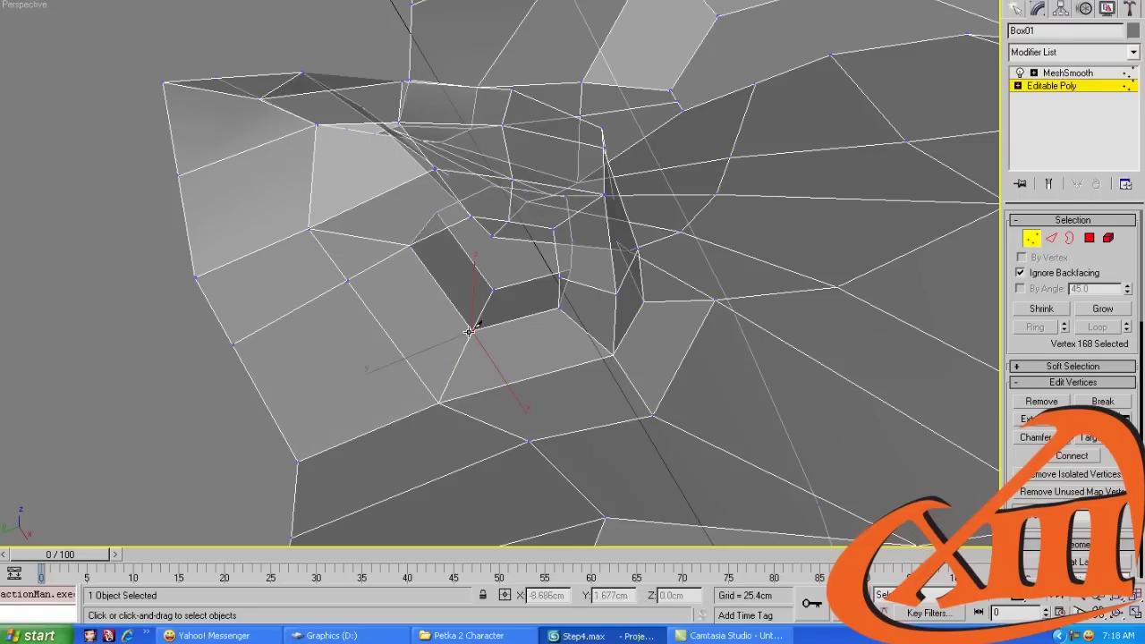
pyautogui.click(472, 329)
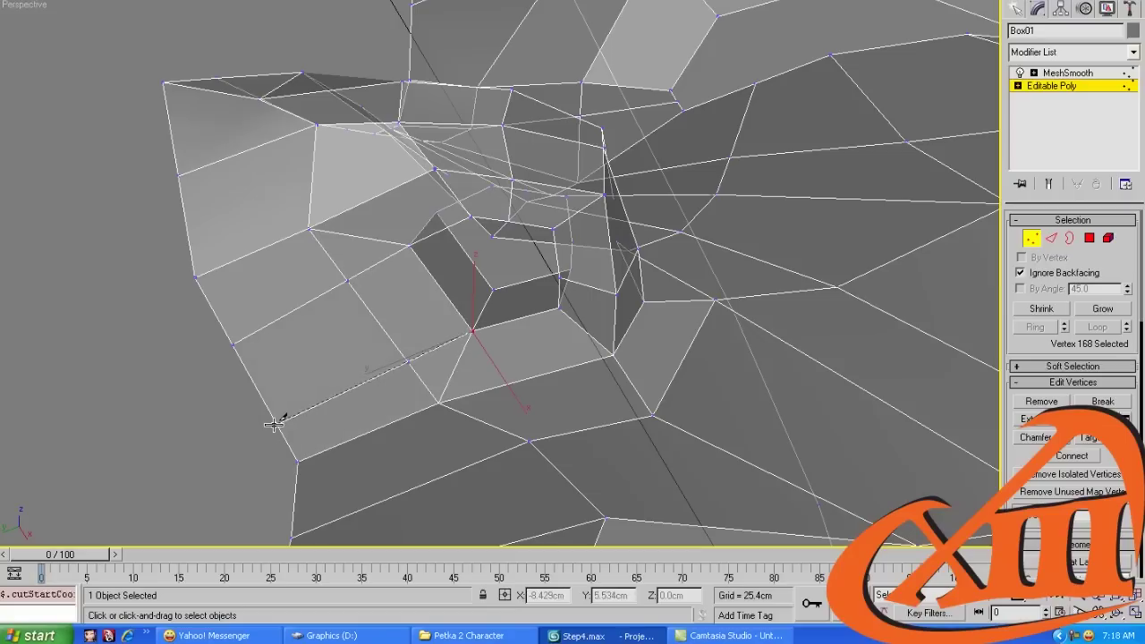
pyautogui.rightClick(274, 425)
# Collapse the two short cut edges beside the nostril opening, and move the rim edge between them toward the nose's centreline
pyautogui.press('2')
pyautogui.click(433, 357)
pyautogui.keyDown('ctrl'); pyautogui.click(433, 355); pyautogui.keyUp('ctrl')
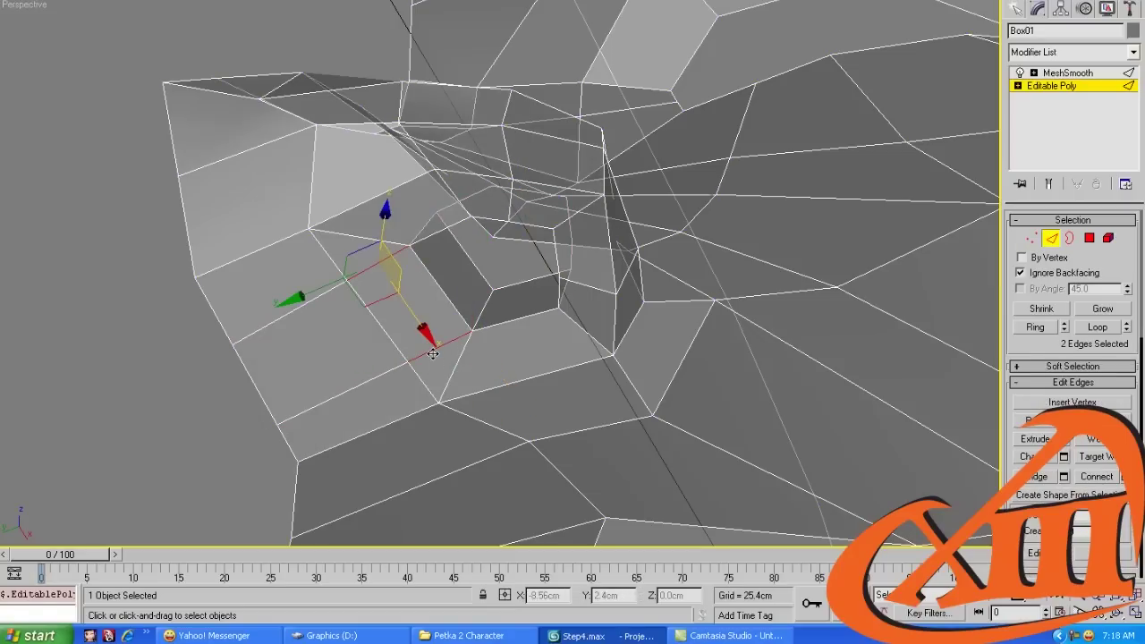
pyautogui.keyDown('alt'); pyautogui.moveTo(433, 355); pyautogui.dragTo(409, 295, button='middle'); pyautogui.keyUp('alt')
pyautogui.click(415, 310)
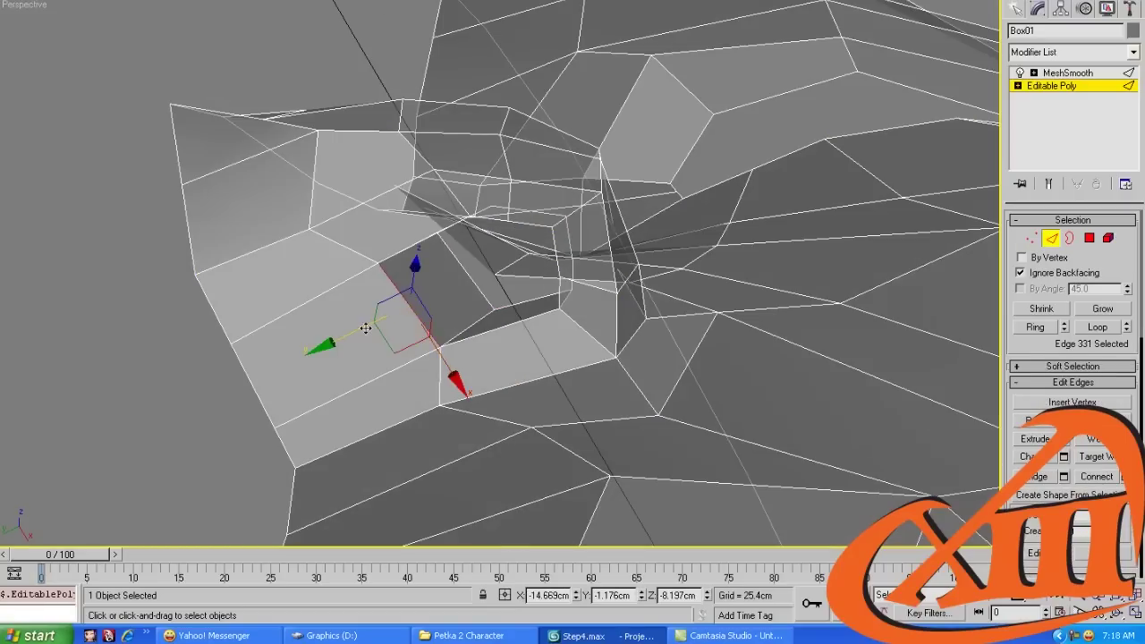
# Connect the ring of inner nostril wall edges with a new edge loop and lower it toward the opening
pyautogui.keyDown('alt'); pyautogui.moveTo(368, 328); pyautogui.dragTo(549, 183, button='middle'); pyautogui.keyUp('alt')
pyautogui.click(480, 306)
pyautogui.hotkey('alt', 'r')
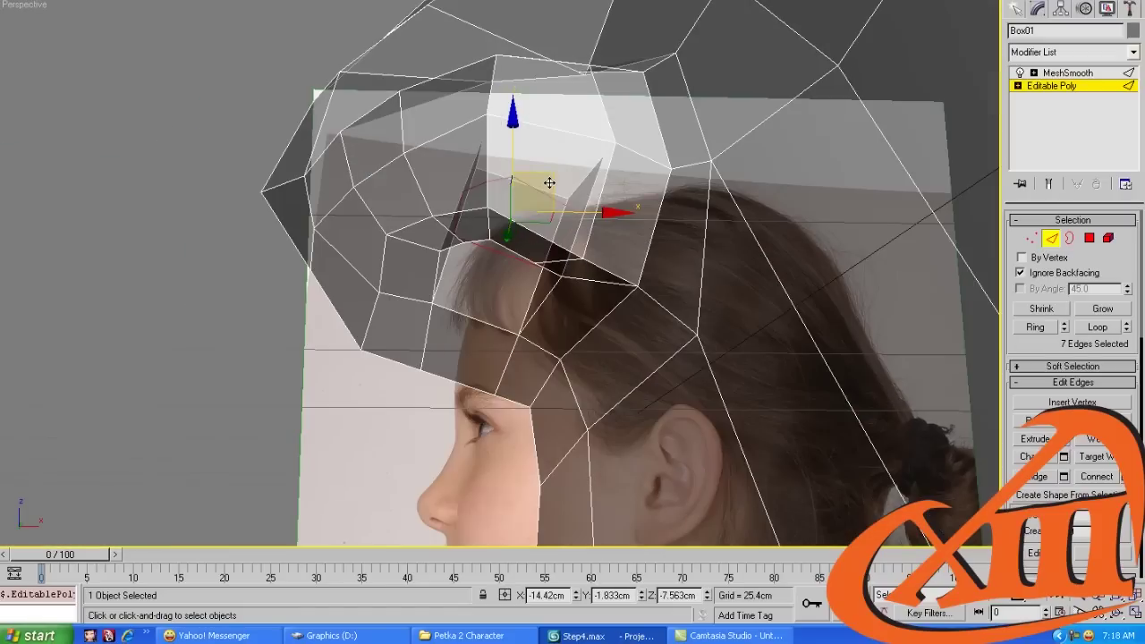
pyautogui.moveTo(551, 170); pyautogui.dragTo(537, 229)
pyautogui.keyDown('alt'); pyautogui.moveTo(536, 228); pyautogui.dragTo(492, 283, button='middle'); pyautogui.keyUp('alt')
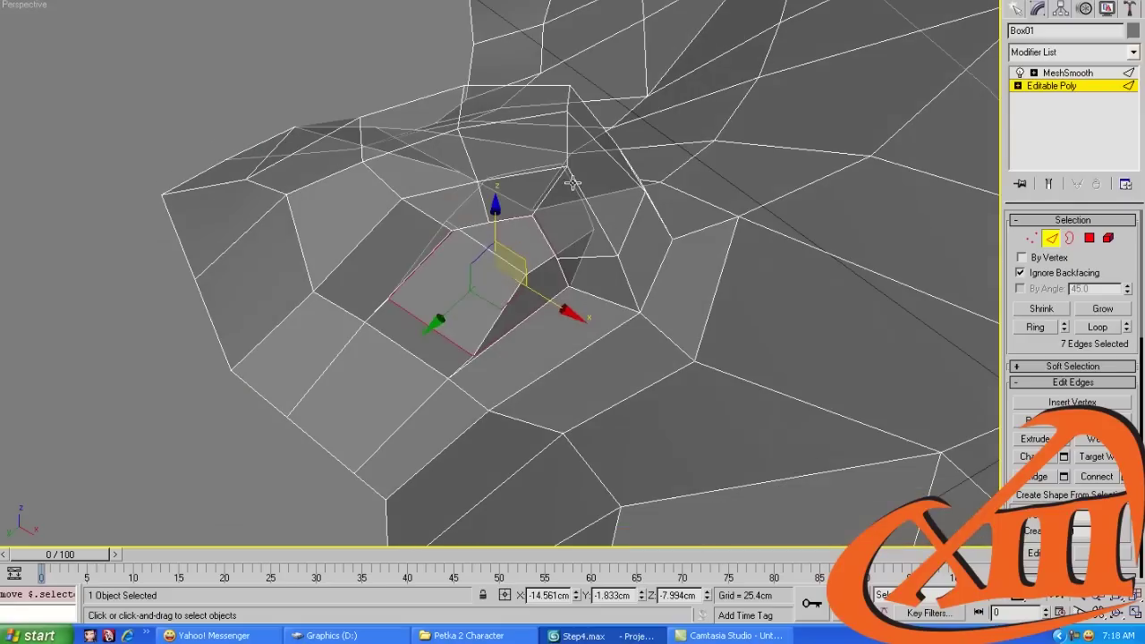
# Scale the new loop inside the nostril, lower it closer to the rim, and shift it sideways toward the nose's centreline
pyautogui.press('r')
pyautogui.moveTo(492, 283); pyautogui.dragTo(495, 291)
pyautogui.press('w')
pyautogui.keyDown('alt'); pyautogui.moveTo(495, 291); pyautogui.dragTo(540, 253, button='middle'); pyautogui.keyUp('alt')
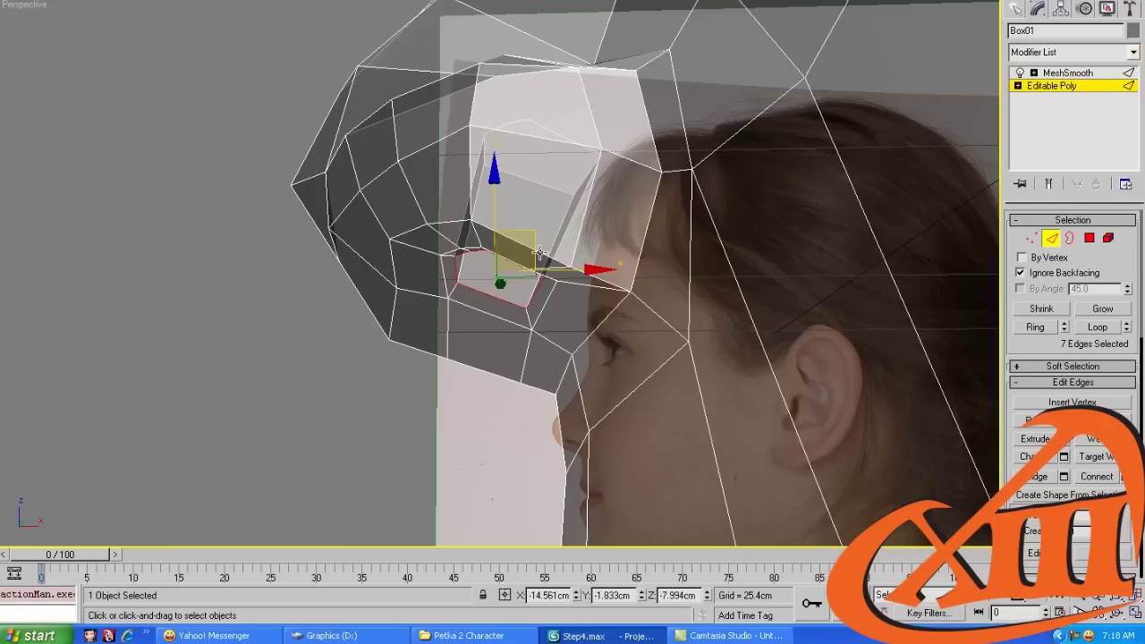
pyautogui.moveTo(538, 233); pyautogui.dragTo(532, 249)
pyautogui.keyDown('alt'); pyautogui.moveTo(533, 248); pyautogui.dragTo(387, 296, button='middle'); pyautogui.keyUp('alt')
pyautogui.moveTo(450, 330); pyautogui.dragTo(433, 343)
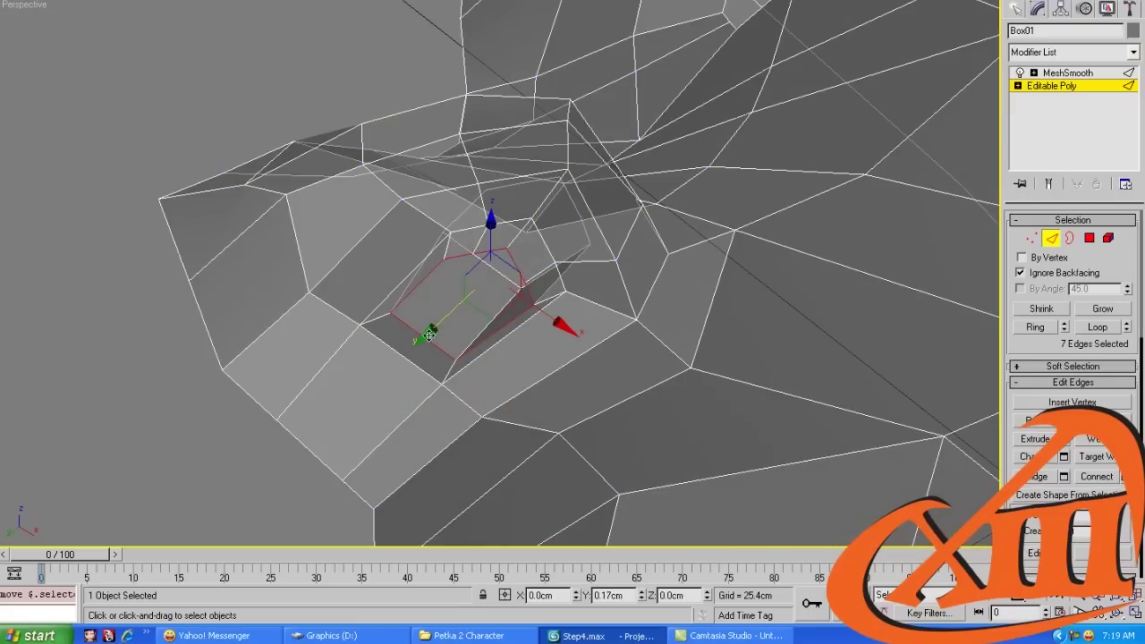
# Reshape the loop inside the nostril by repositioning its front vertex and two of its edges to follow the opening
pyautogui.press('1')
pyautogui.click(449, 233)
pyautogui.keyDown('alt'); pyautogui.moveTo(449, 233); pyautogui.dragTo(470, 253, button='middle'); pyautogui.keyUp('alt')
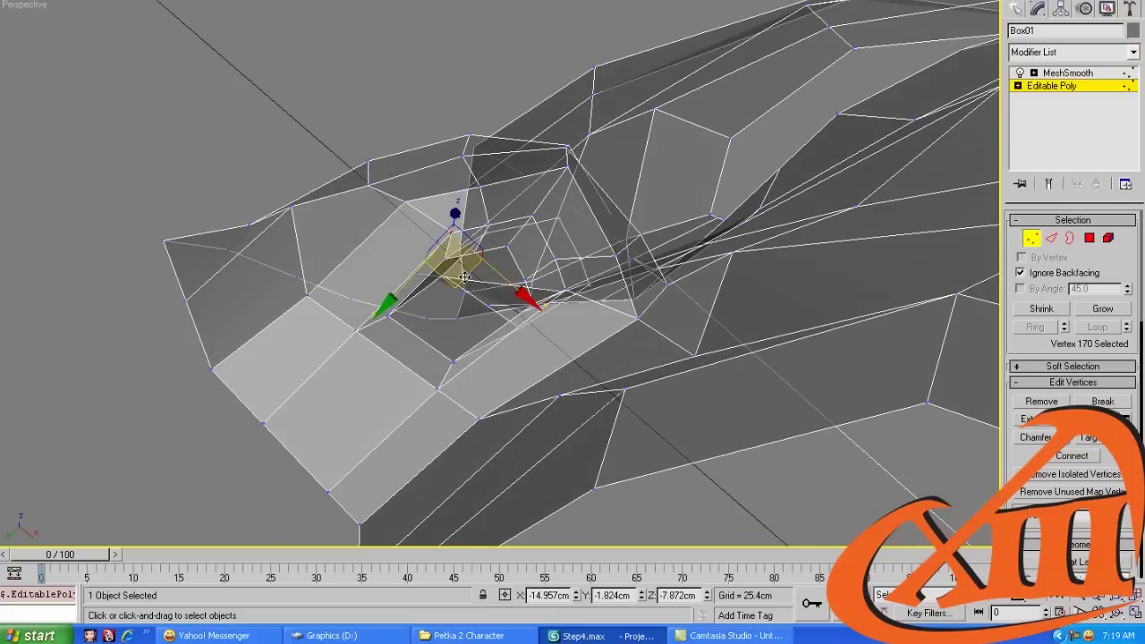
pyautogui.moveTo(464, 276); pyautogui.dragTo(427, 271)
pyautogui.press('2')
pyautogui.click(503, 216)
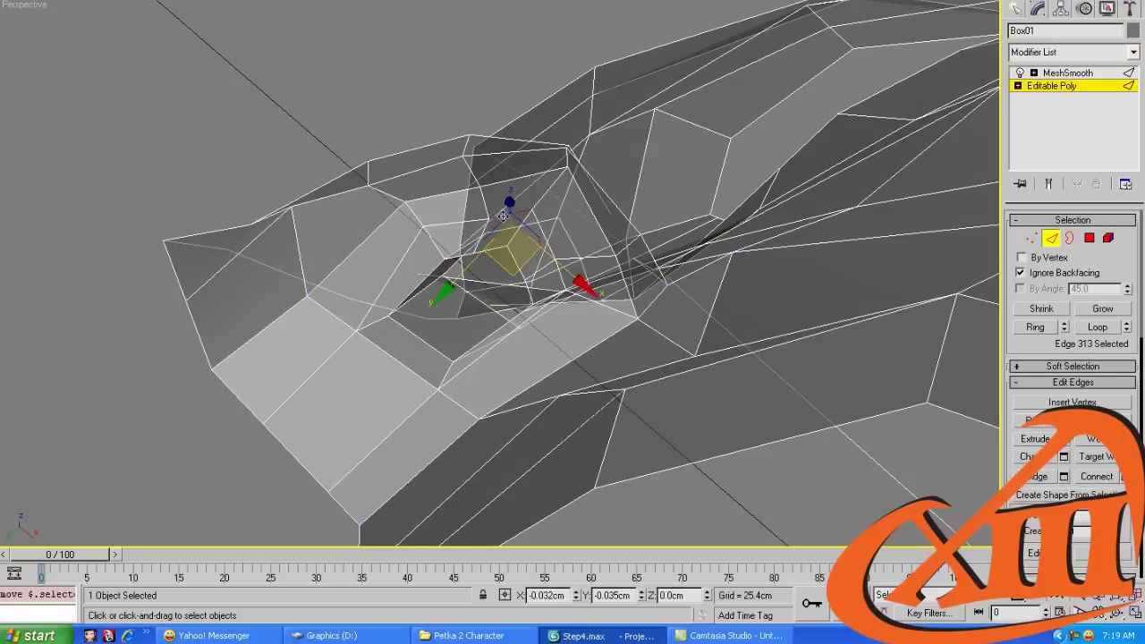
pyautogui.moveTo(503, 216); pyautogui.dragTo(533, 260)
pyautogui.click(559, 290)
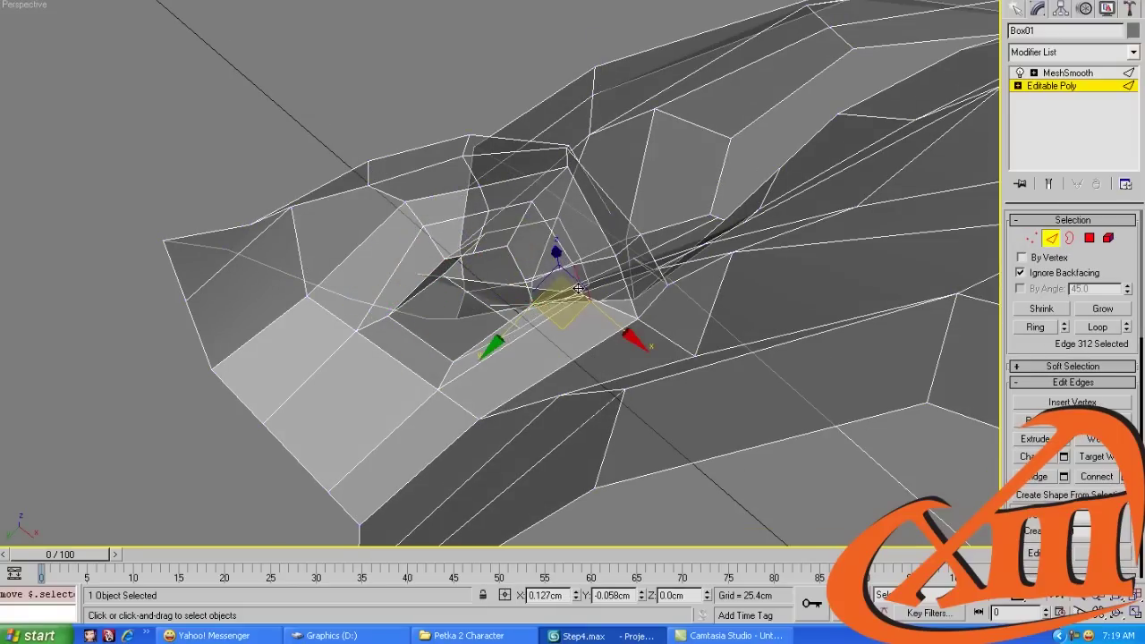
# Lower the nostril rim's edge nearest the centreline, and move the parallel inner loop edge up and forward
pyautogui.press('1')
pyautogui.scroll(6, 537, 332)
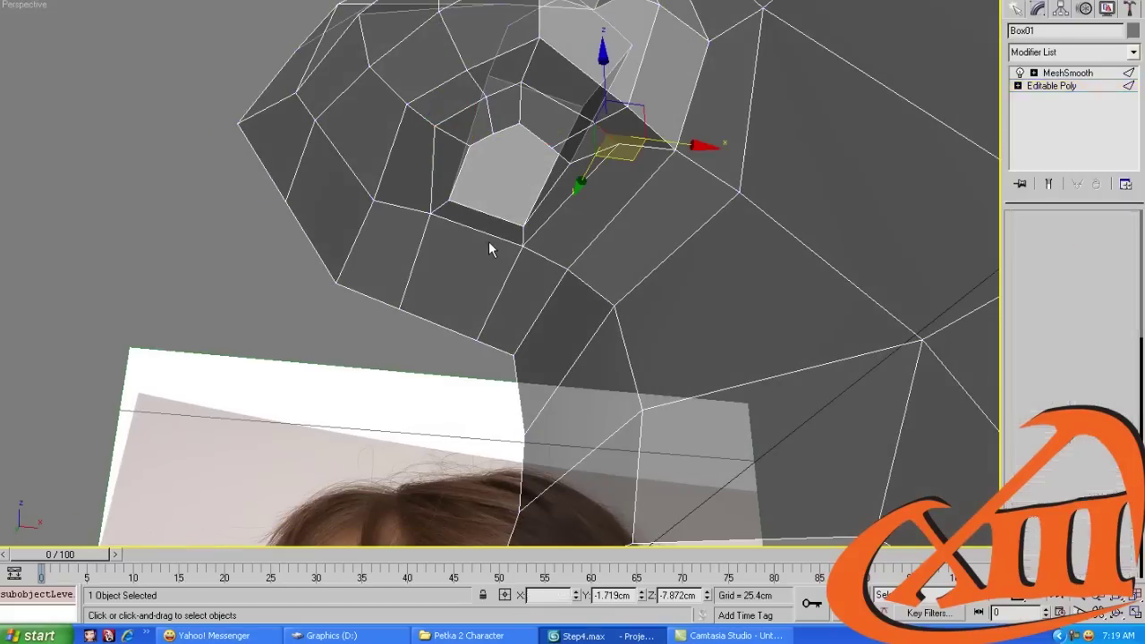
pyautogui.press('2')
pyautogui.click(485, 238)
pyautogui.scroll(5, 486, 238)
pyautogui.keyDown('alt'); pyautogui.moveTo(486, 238); pyautogui.dragTo(536, 222, button='middle'); pyautogui.keyUp('alt')
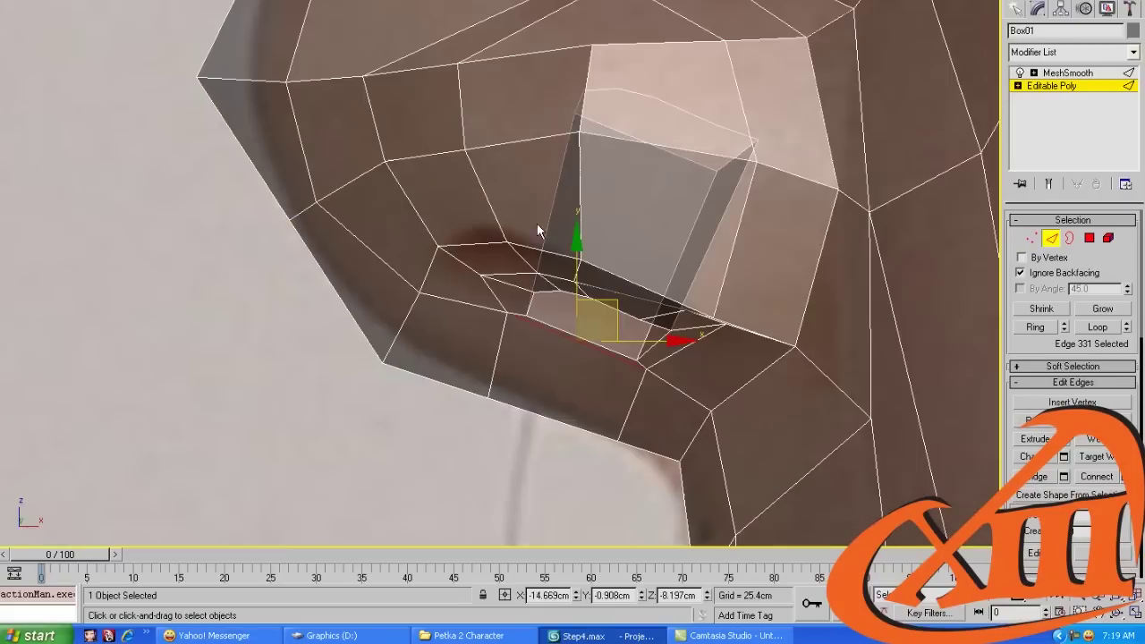
pyautogui.moveTo(630, 316); pyautogui.dragTo(580, 253, button='middle')
pyautogui.moveTo(564, 243); pyautogui.dragTo(519, 267)
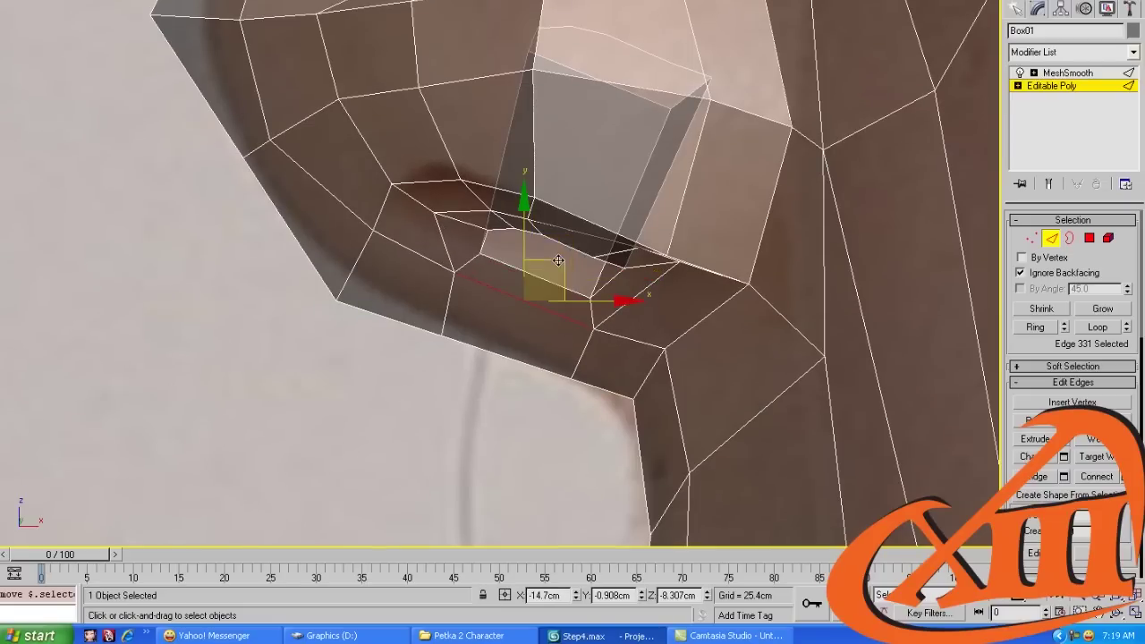
pyautogui.click(519, 269)
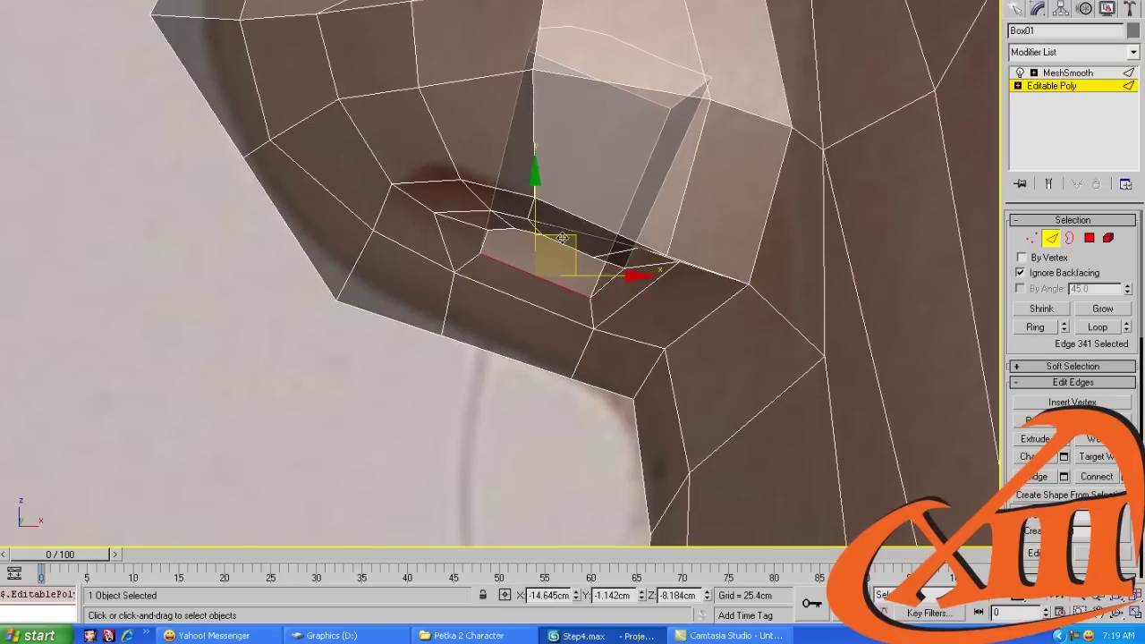
# Move the polygon at the nostril's front end up and forward, and bring the adjacent inner edge after it
pyautogui.press('1')
pyautogui.click(435, 217)
pyautogui.press('2')
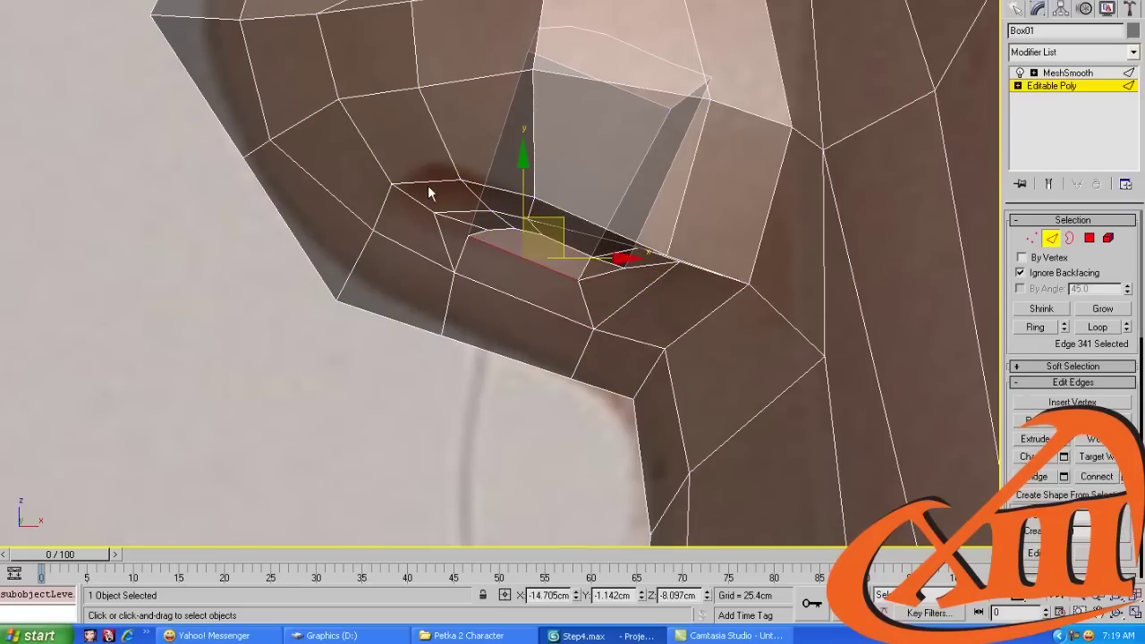
pyautogui.press('4')
pyautogui.click(429, 191)
pyautogui.moveTo(447, 170); pyautogui.dragTo(452, 150)
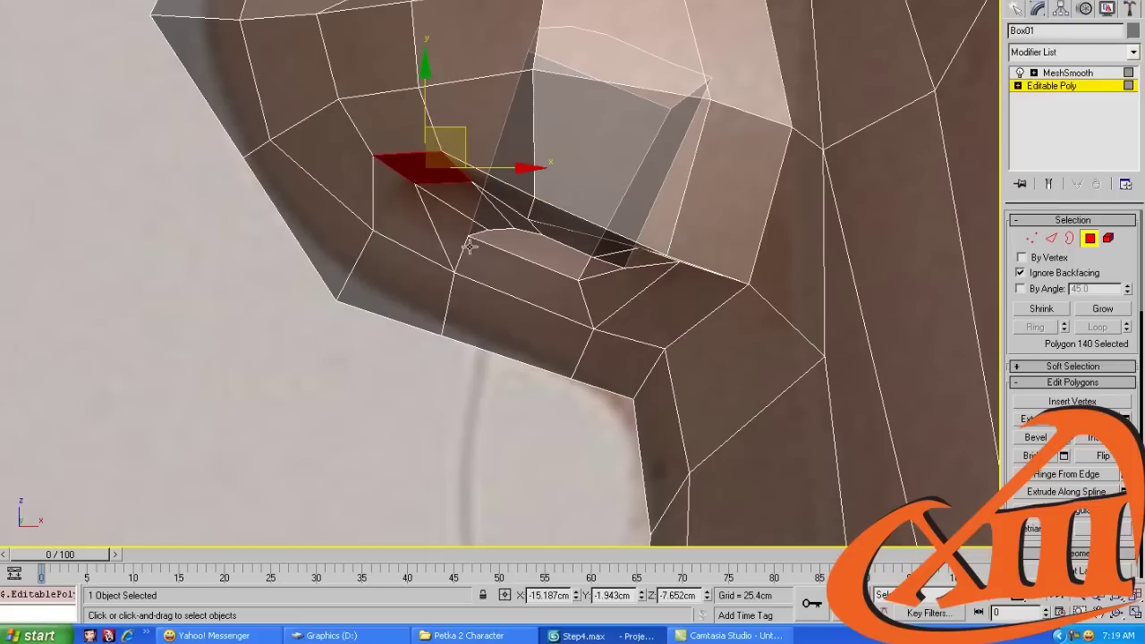
pyautogui.press('2')
pyautogui.click(452, 193)
# Move the nostril rim's lower front vertex forward and up, and lower the two vertices where the nose base meets the lip
pyautogui.press('1')
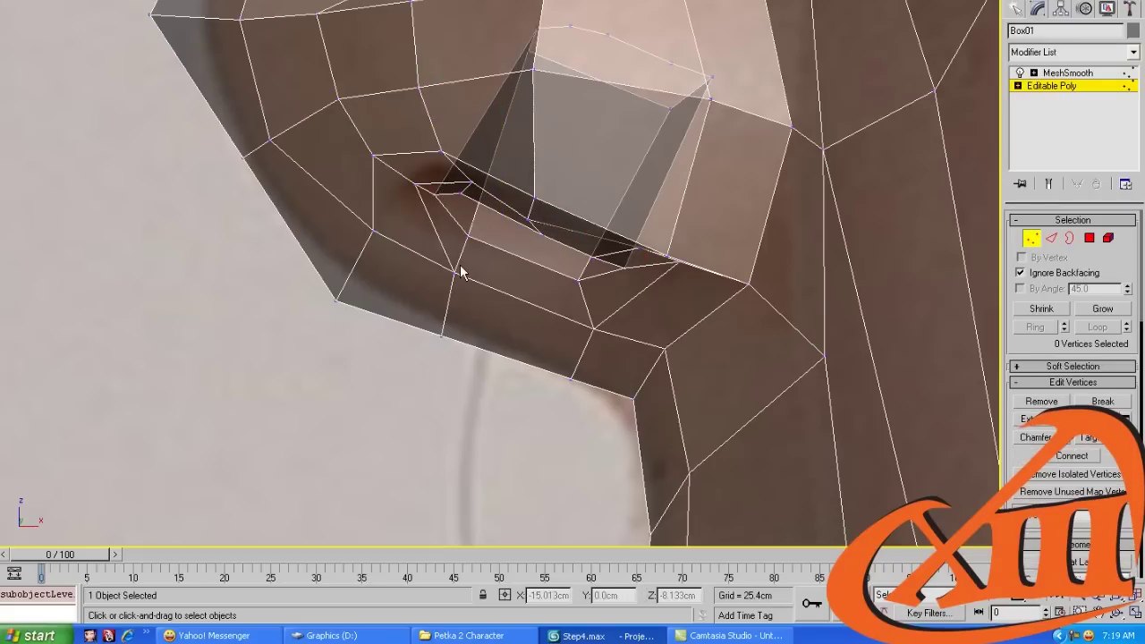
pyautogui.moveTo(453, 273); pyautogui.dragTo(418, 257)
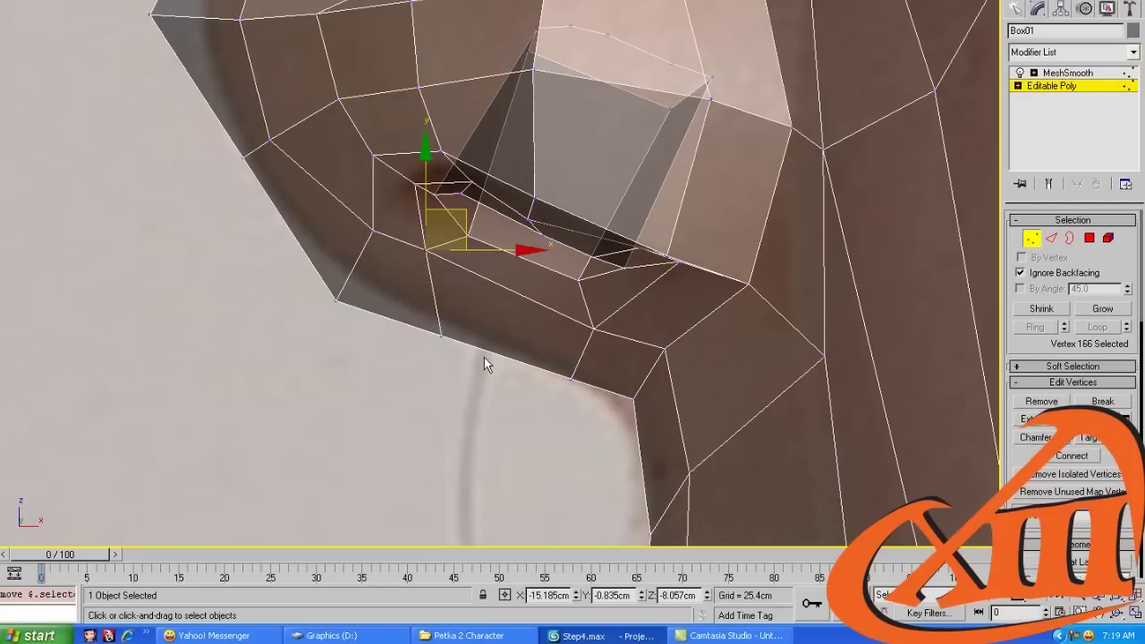
pyautogui.press('2')
pyautogui.press('1')
pyautogui.click(632, 398)
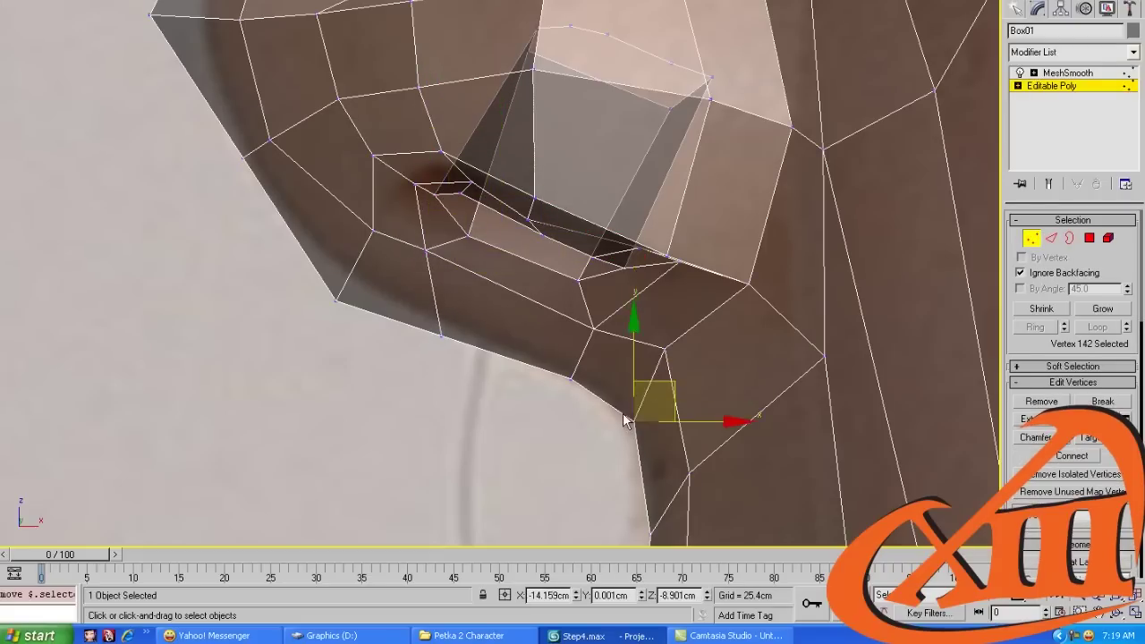
pyautogui.moveTo(681, 357); pyautogui.dragTo(633, 387, button='middle')
pyautogui.click(615, 381)
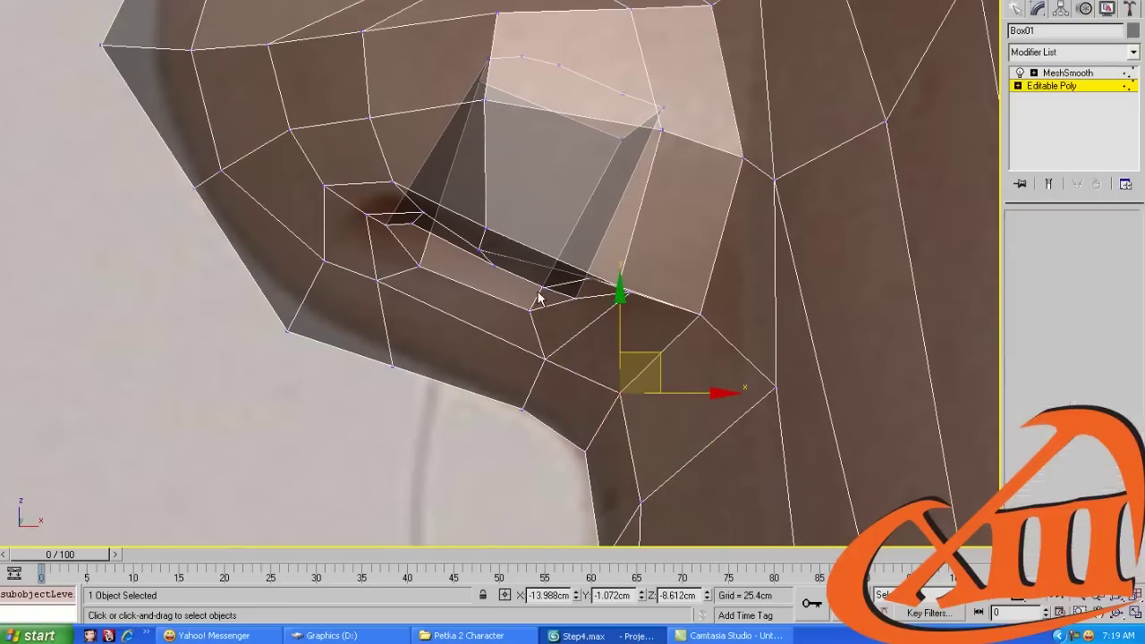
# Raise the rear edge inside the nostril, and move two edges midway along its upper rim up and slightly forward
pyautogui.press('2')
pyautogui.click(555, 285)
pyautogui.press('1')
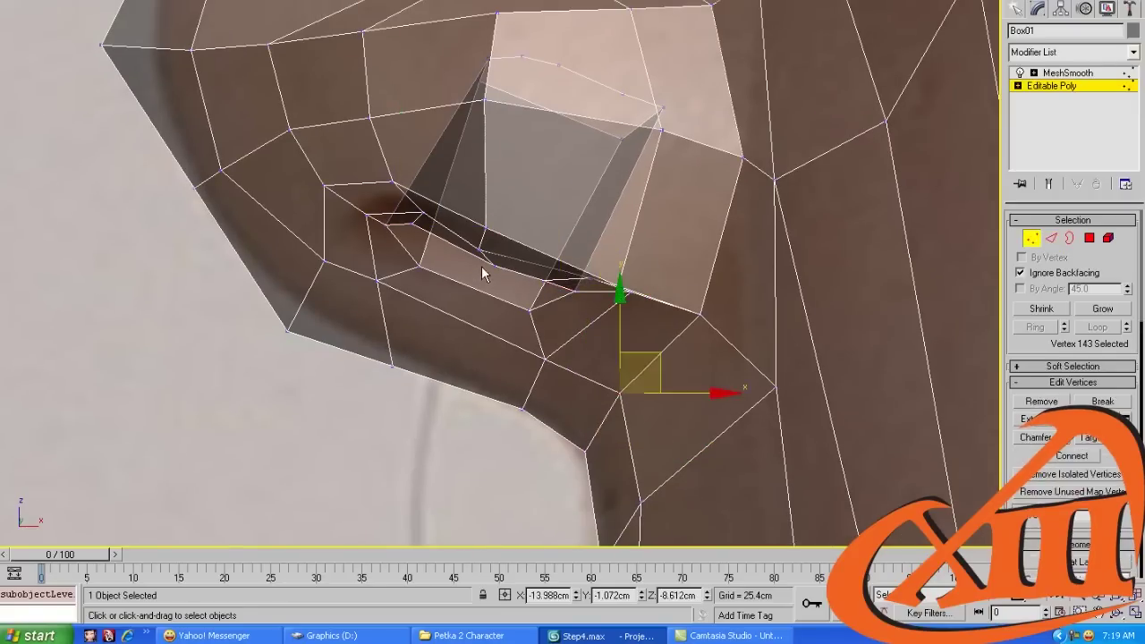
pyautogui.press('2')
pyautogui.click(483, 240)
pyautogui.keyDown('ctrl'); pyautogui.click(483, 238); pyautogui.keyUp('ctrl')
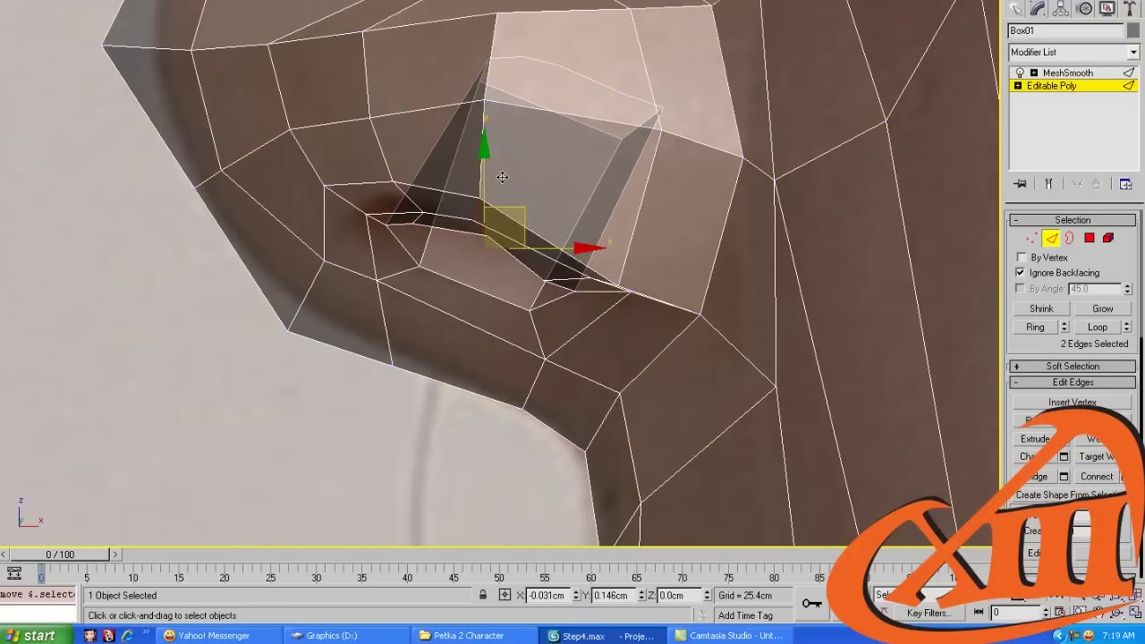
# Open the nostril's rear end by raising the upper rim vertex and moving the inner loop vertex down and forward
pyautogui.press('1')
pyautogui.click(619, 287)
pyautogui.click(631, 291)
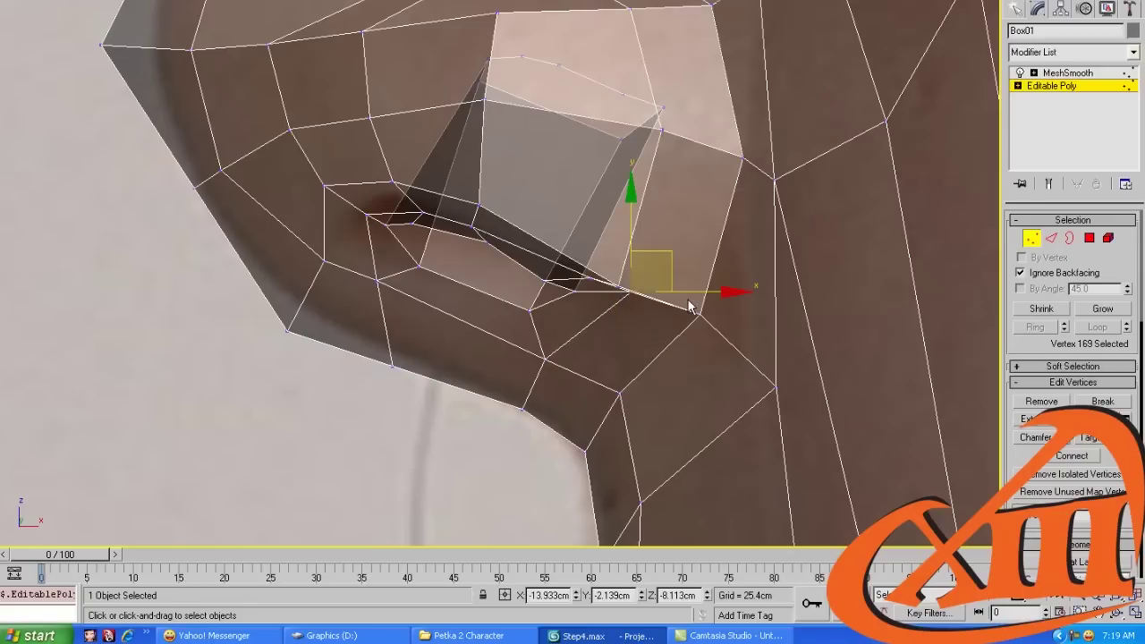
pyautogui.moveTo(621, 290); pyautogui.dragTo(628, 320)
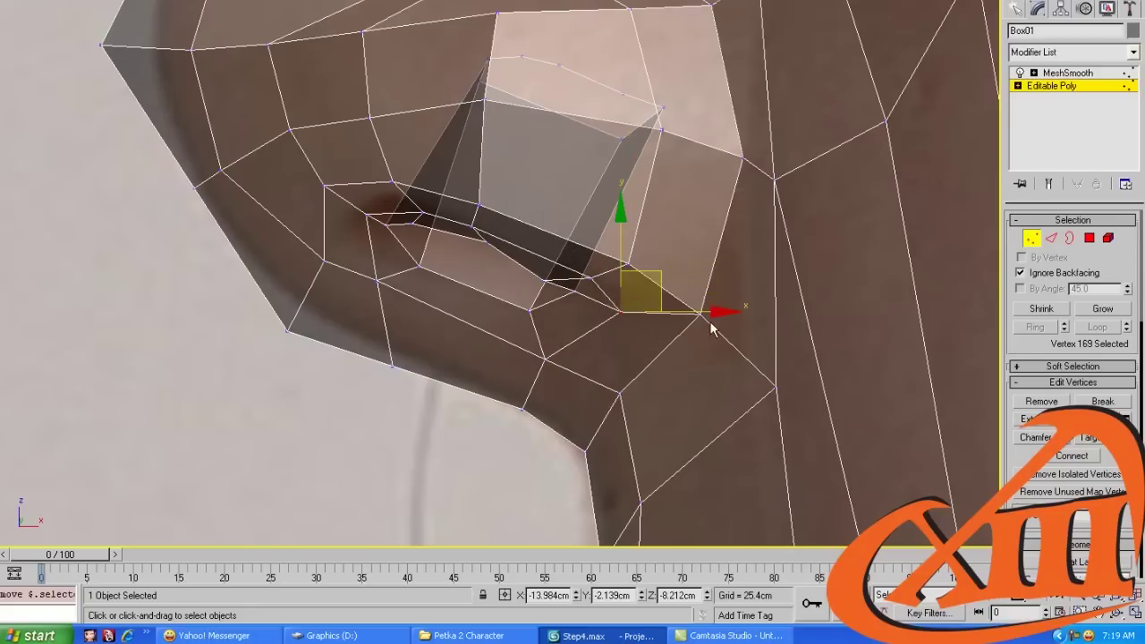
# Move the vertex behind the nostril's rear corner slightly backward
pyautogui.moveTo(700, 313); pyautogui.dragTo(713, 313)
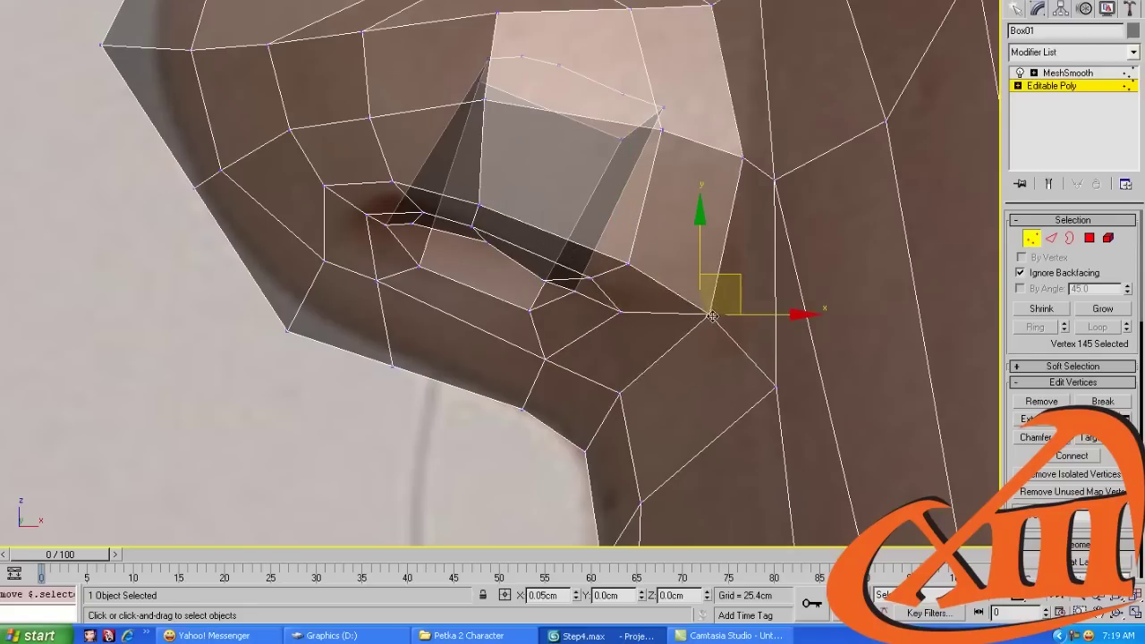
pyautogui.click(546, 271)
pyautogui.press('2')
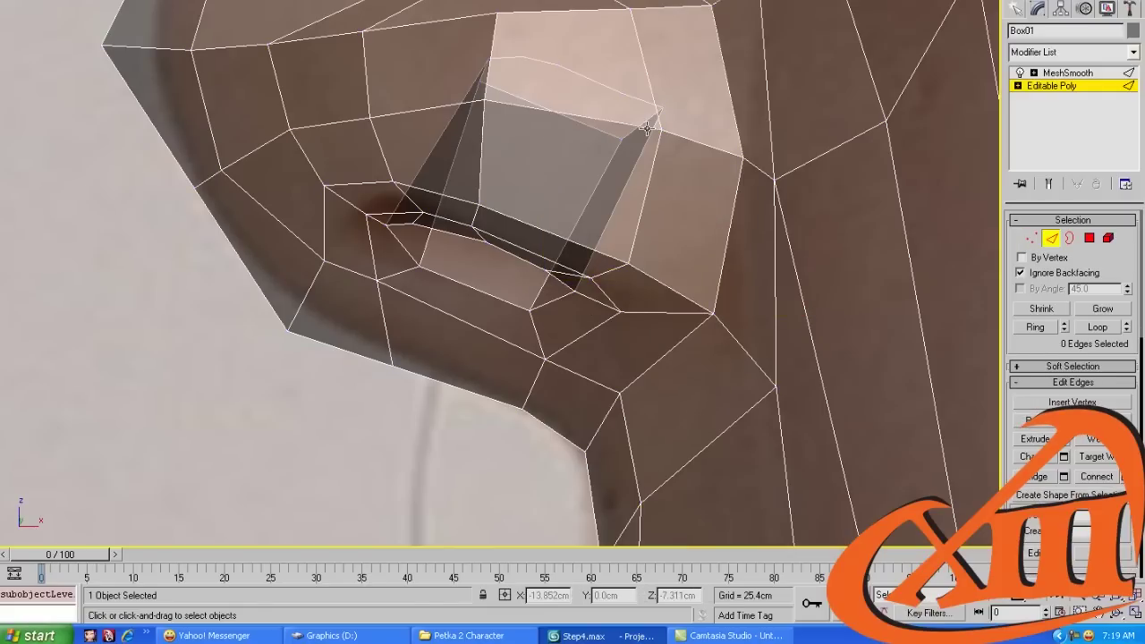
# Shift an edge of the nostril's inner rim slightly backward and outward
pyautogui.click(633, 127)
pyautogui.scroll(-2, 596, 146)
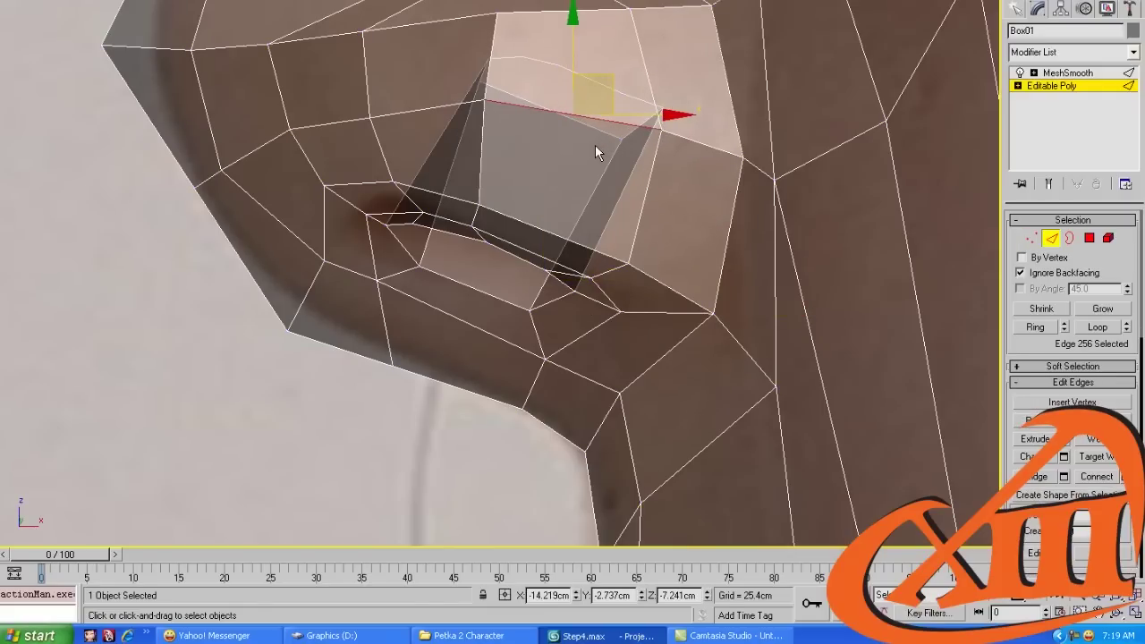
pyautogui.keyDown('alt'); pyautogui.moveTo(596, 146); pyautogui.dragTo(641, 164, button='middle'); pyautogui.keyUp('alt')
pyautogui.scroll(-2, 641, 165)
pyautogui.press('1')
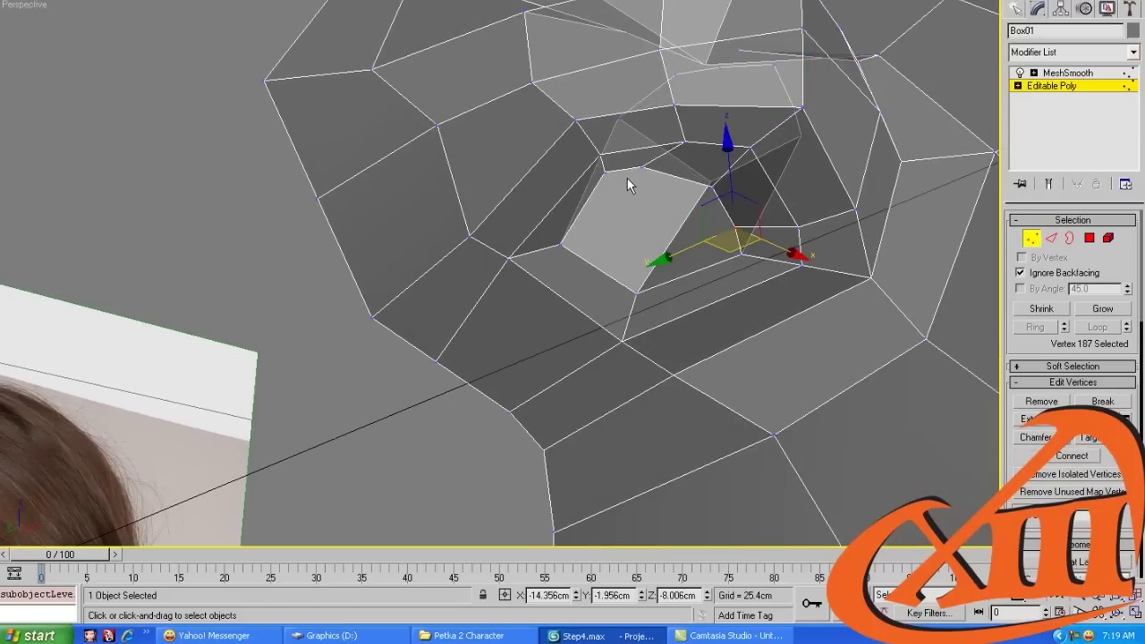
pyautogui.press('2')
pyautogui.click(624, 123)
pyautogui.scroll(2, 623, 123)
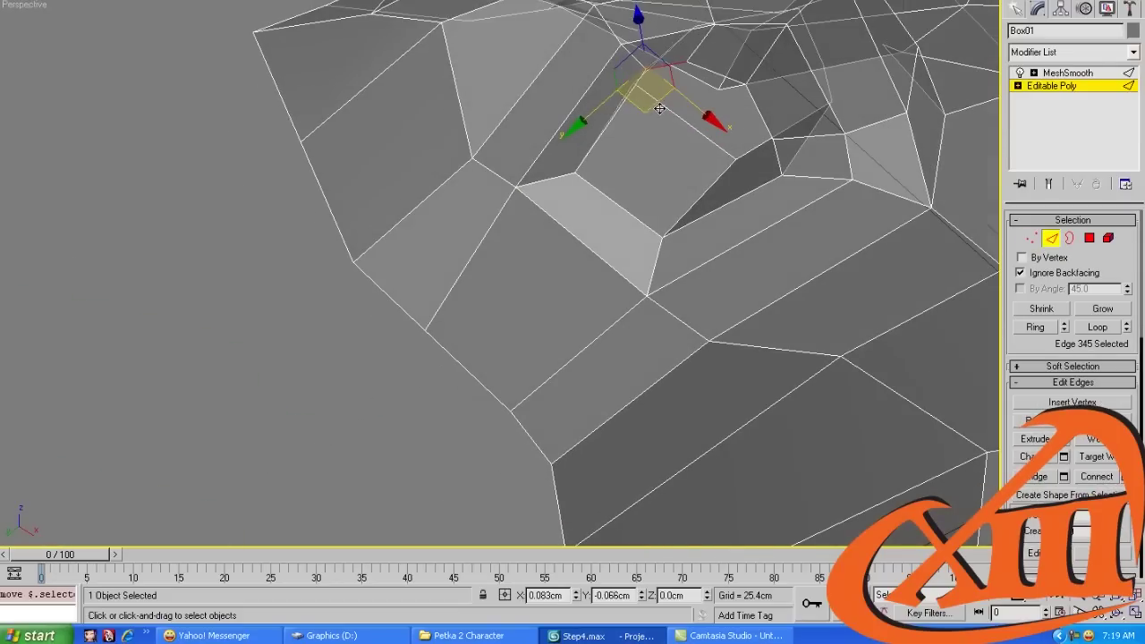
pyautogui.press('1')
pyautogui.click(669, 156)
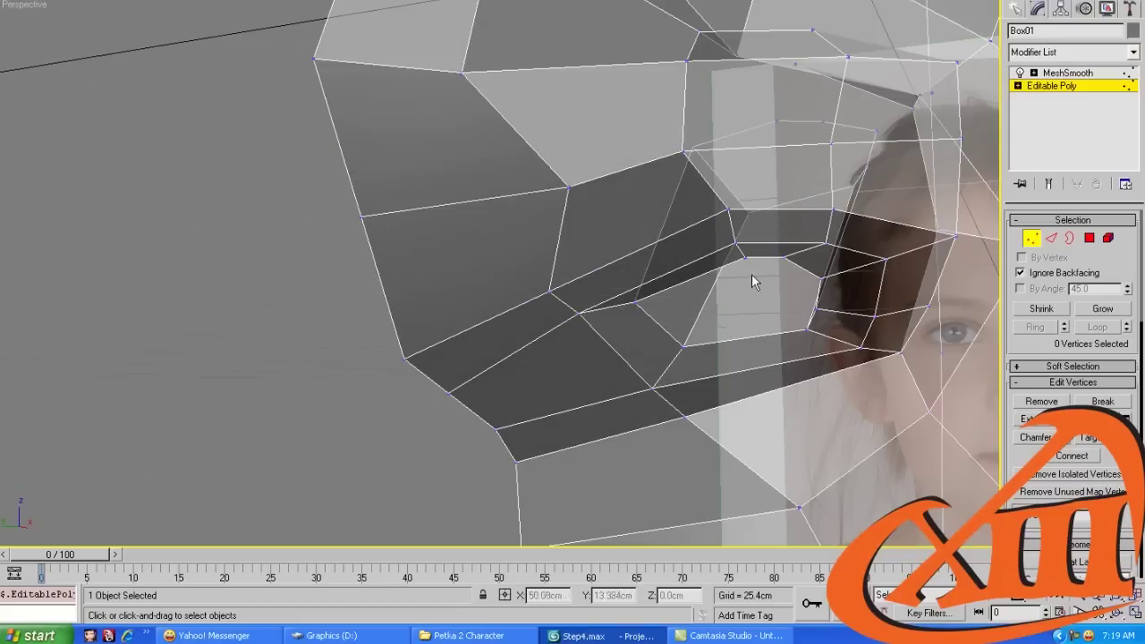
# Raise the long edge along the nose wing's lower border above the nostril, and adjust the inner rim edge in front of it
pyautogui.press('2')
pyautogui.click(892, 295)
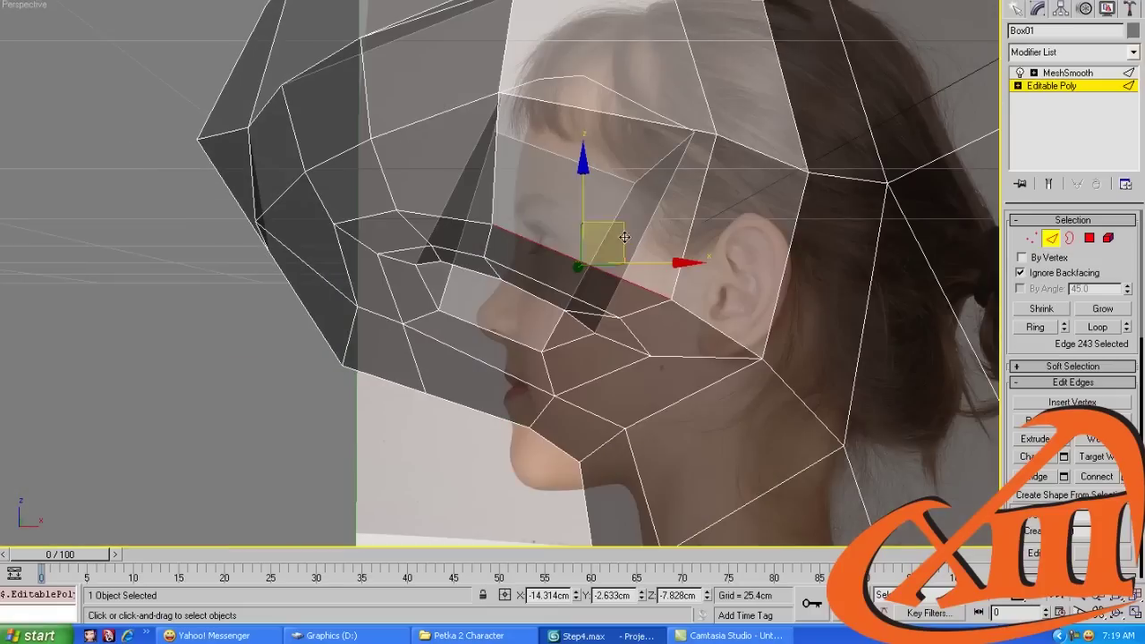
pyautogui.moveTo(620, 236); pyautogui.dragTo(622, 221)
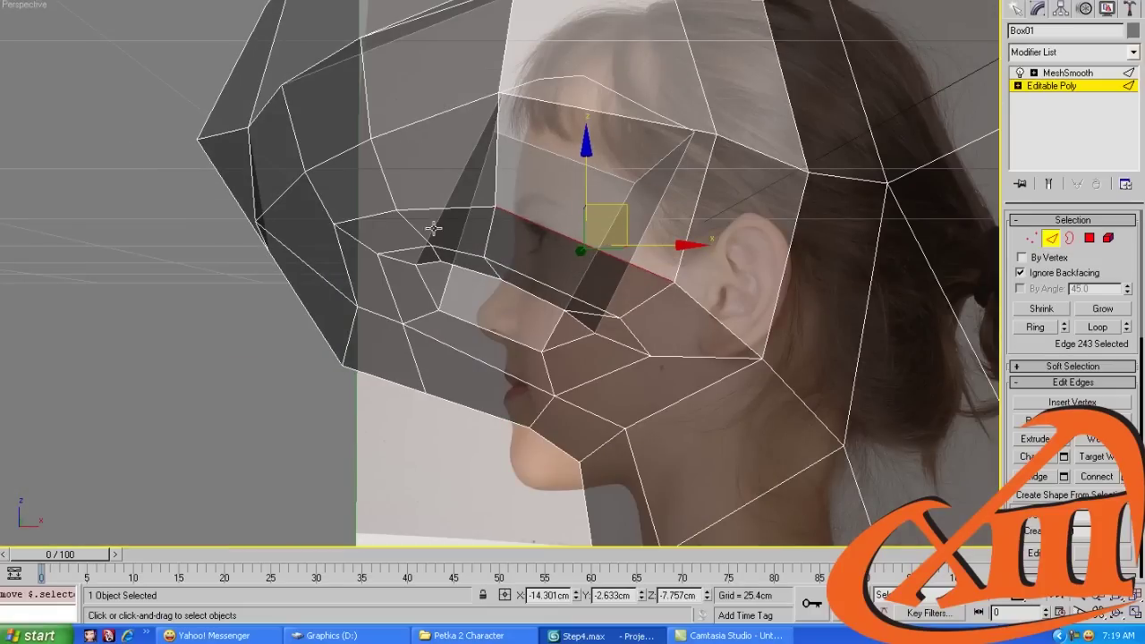
pyautogui.click(449, 251)
pyautogui.moveTo(490, 211); pyautogui.dragTo(491, 215)
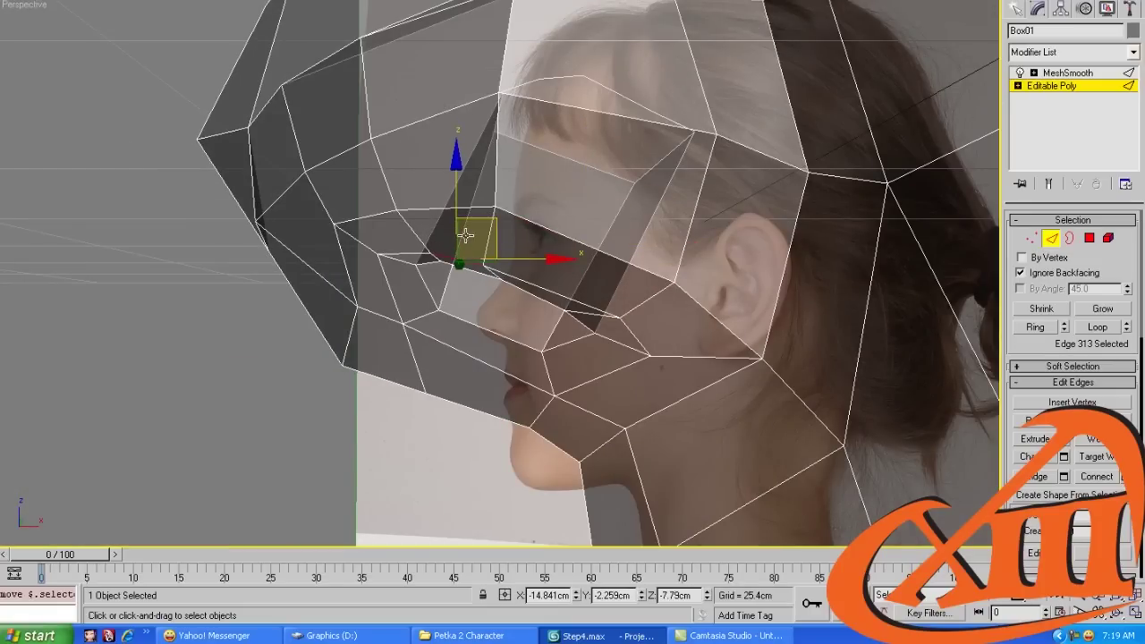
# Lower the front vertex of the nostril's inner rim slightly
pyautogui.keyDown('alt'); pyautogui.moveTo(491, 215); pyautogui.dragTo(699, 300, button='middle'); pyautogui.keyUp('alt')
pyautogui.click(711, 301)
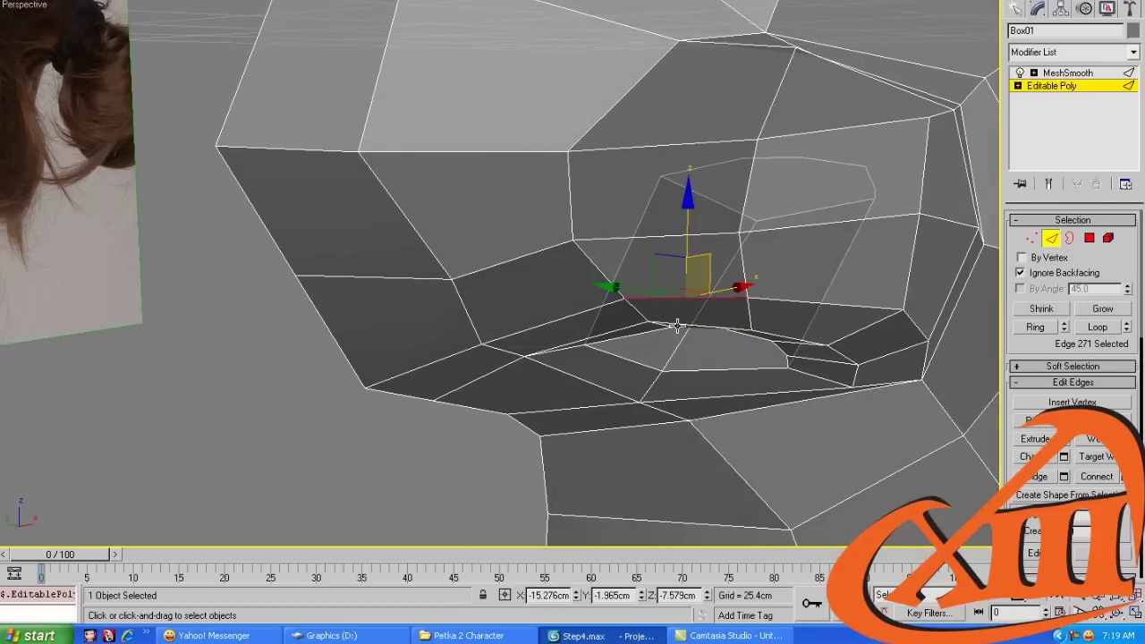
pyautogui.click(680, 324)
pyautogui.click(626, 330)
pyautogui.press('1')
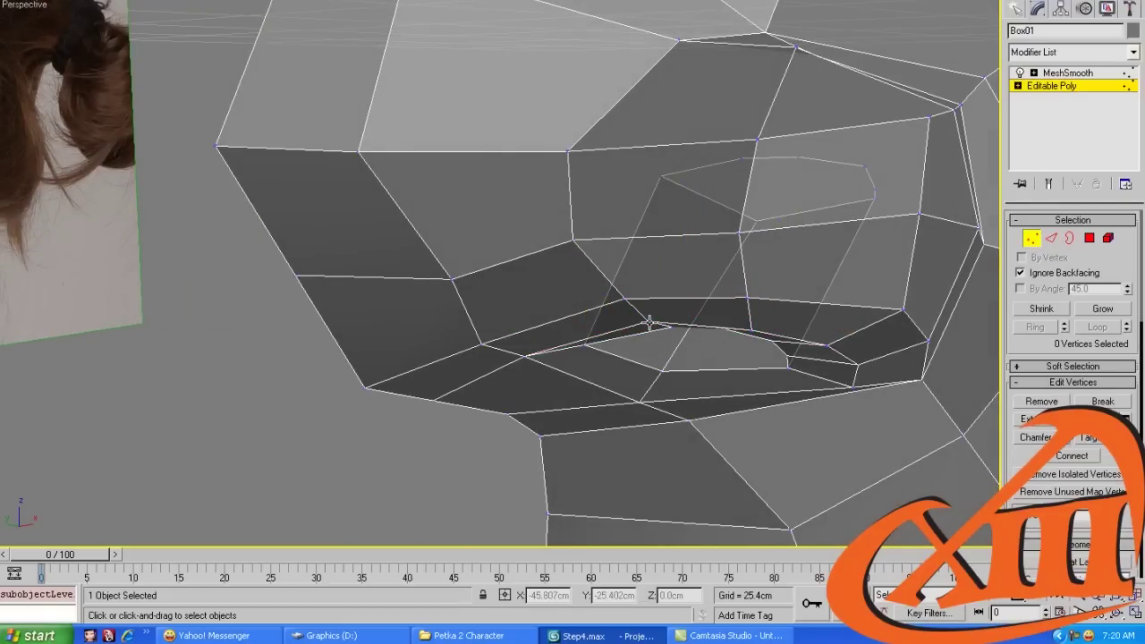
pyautogui.click(650, 324)
pyautogui.moveTo(653, 256); pyautogui.dragTo(653, 270)
pyautogui.moveTo(653, 270)
pyautogui.keyDown('alt'); pyautogui.mouseDown(button='middle')
pyautogui.moveTo(629, 225)
pyautogui.moveTo(648, 251)
pyautogui.mouseUp(button='middle'); pyautogui.keyUp('alt')
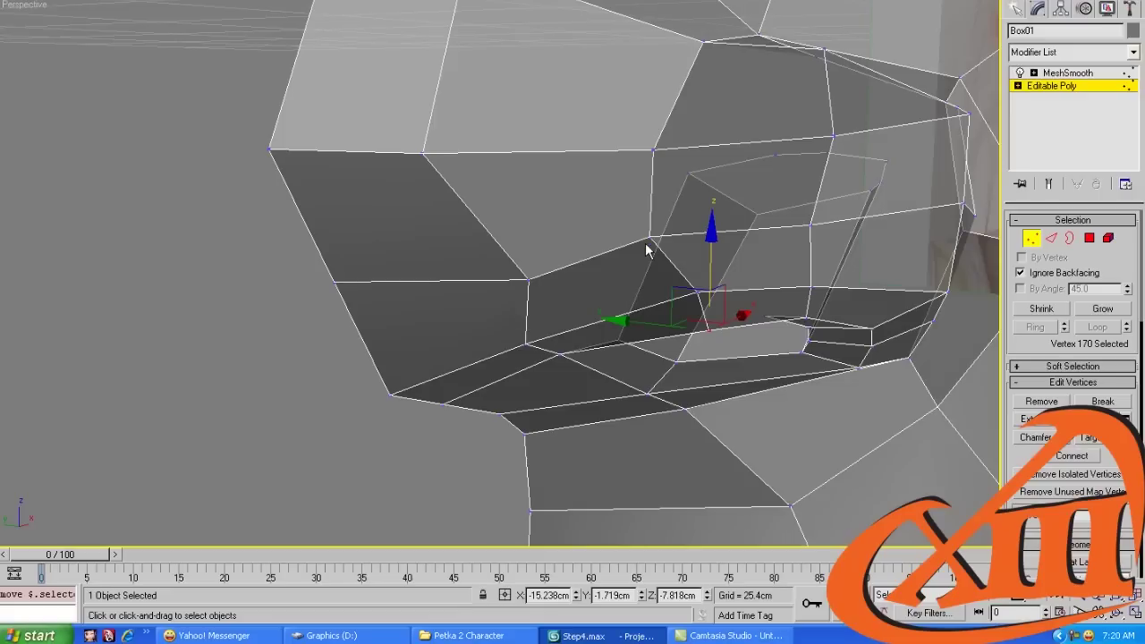
# Move the nose wing vertex above the nostril's front end outward, and adjust the rim vertex beneath it
pyautogui.click(638, 231)
pyautogui.moveTo(621, 196); pyautogui.dragTo(667, 268)
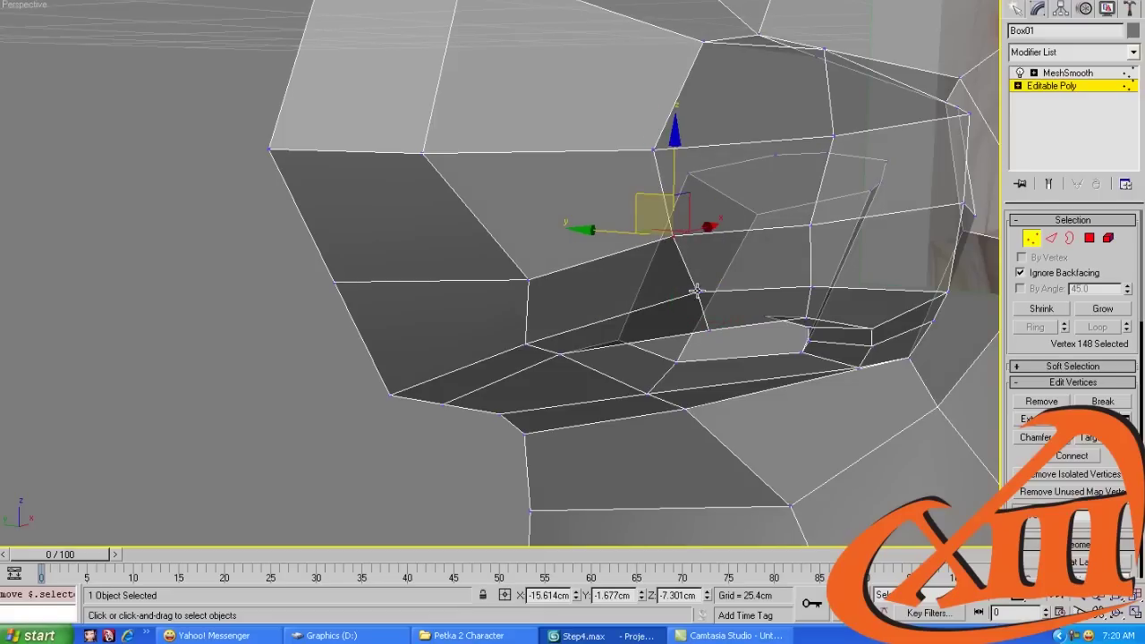
pyautogui.click(696, 290)
pyautogui.moveTo(696, 290)
pyautogui.keyDown('alt'); pyautogui.mouseDown(button='middle')
pyautogui.moveTo(630, 268)
pyautogui.moveTo(677, 289)
pyautogui.mouseUp(button='middle'); pyautogui.keyUp('alt')
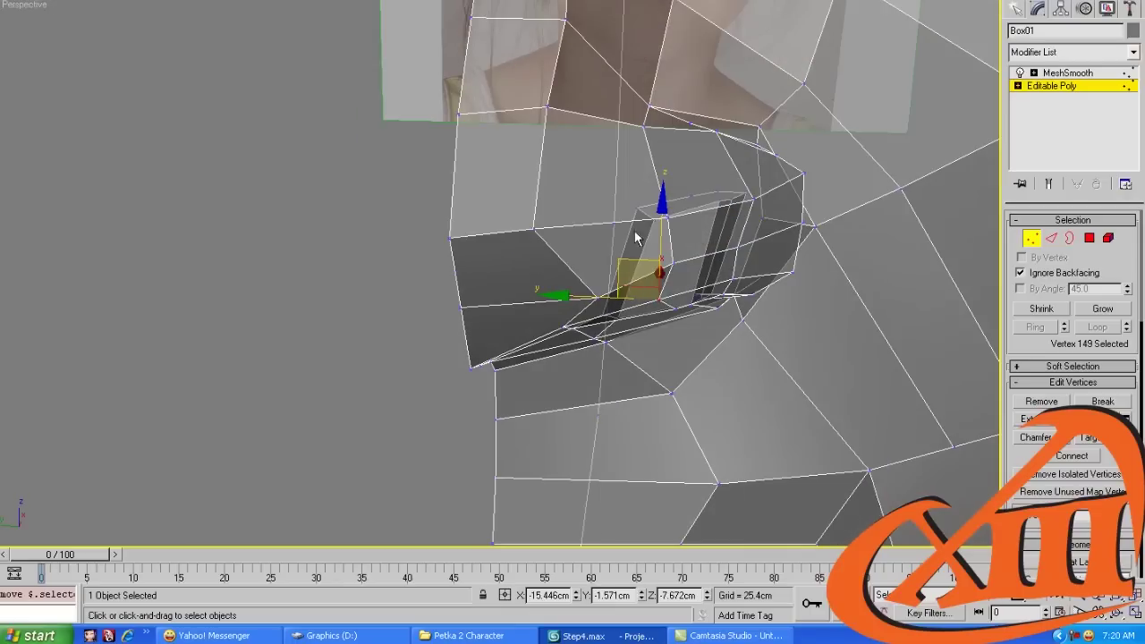
pyautogui.click(675, 284)
pyautogui.moveTo(641, 272); pyautogui.dragTo(637, 267)
pyautogui.keyDown('alt'); pyautogui.moveTo(637, 266); pyautogui.dragTo(533, 289, button='middle'); pyautogui.keyUp('alt')
# Move the vertex at the side of the nose tip outward and slightly up, and align the vertex above it outward
pyautogui.click(534, 289)
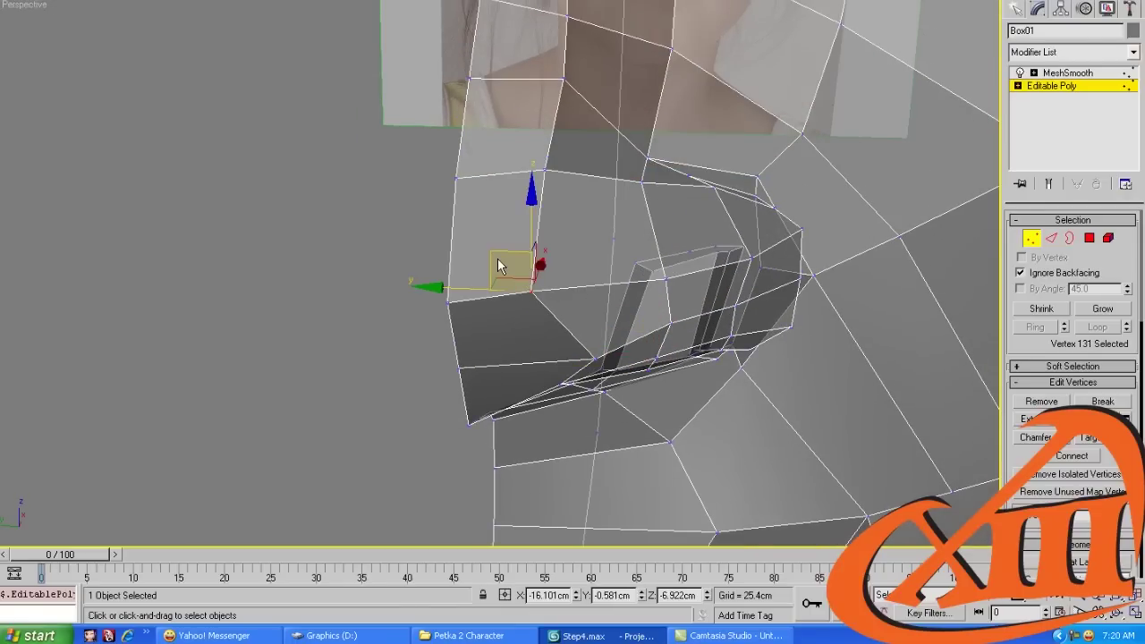
pyautogui.moveTo(501, 254); pyautogui.dragTo(552, 237)
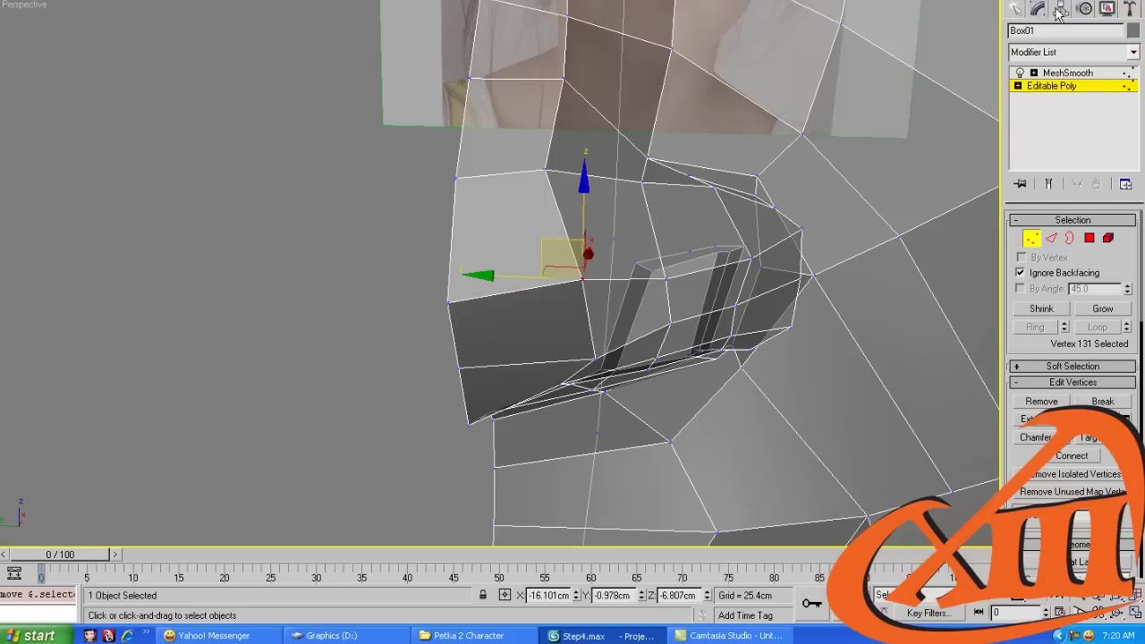
pyautogui.click(545, 170)
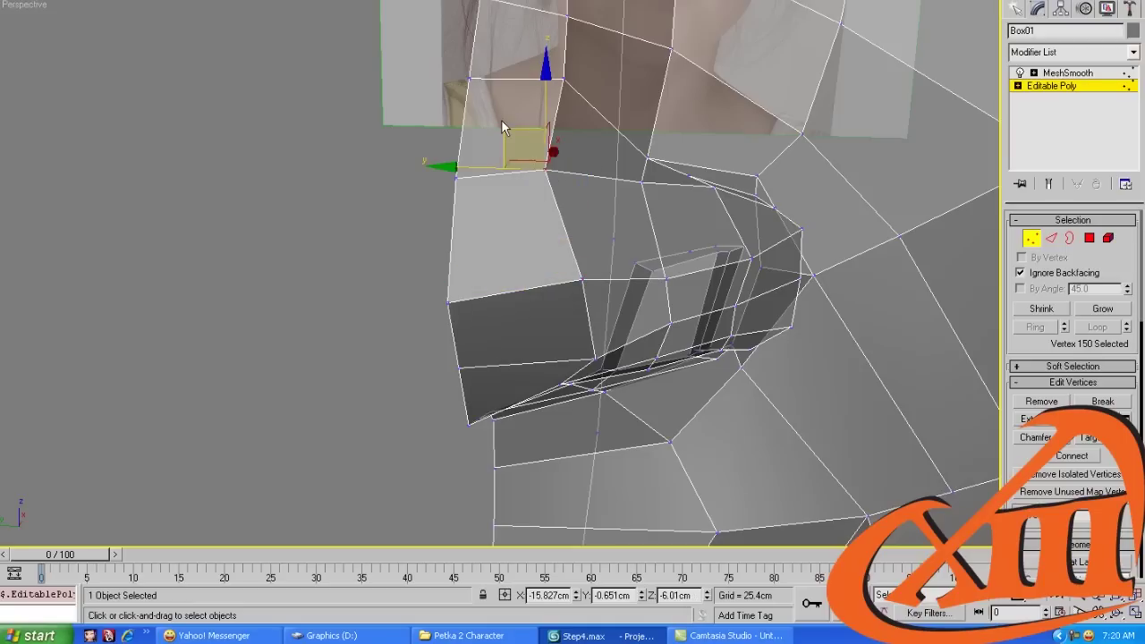
pyautogui.moveTo(509, 127); pyautogui.dragTo(419, 105)
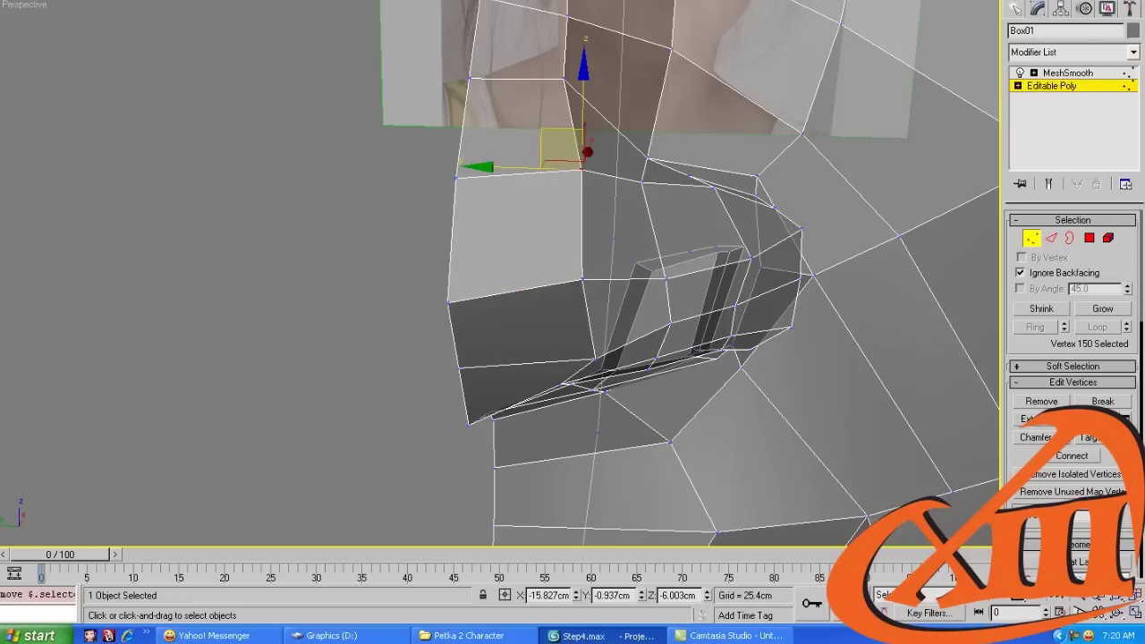
# Save the scene as a new file named Step5
pyautogui.hotkey('alt', 'f')
pyautogui.click(66, 43)
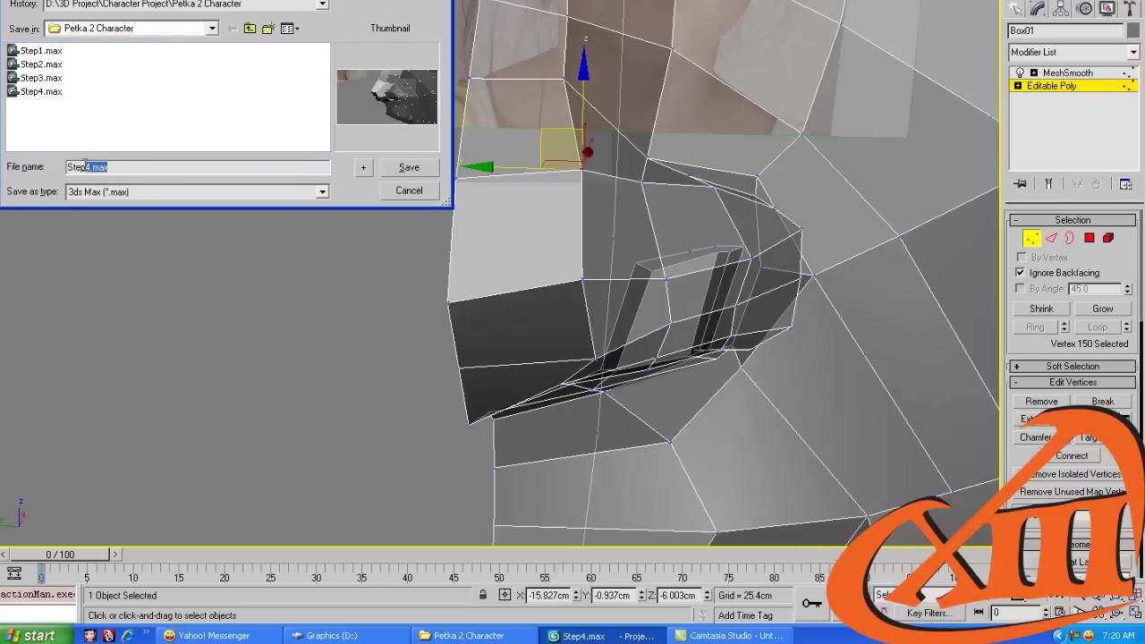
pyautogui.write('Step5')
pyautogui.press('Return')
# Move the vertex on top of the nose wing forward, and raise the vertex behind it where the wing meets the cheek
pyautogui.keyDown('alt'); pyautogui.moveTo(145, 79); pyautogui.dragTo(599, 416, button='middle'); pyautogui.keyUp('alt')
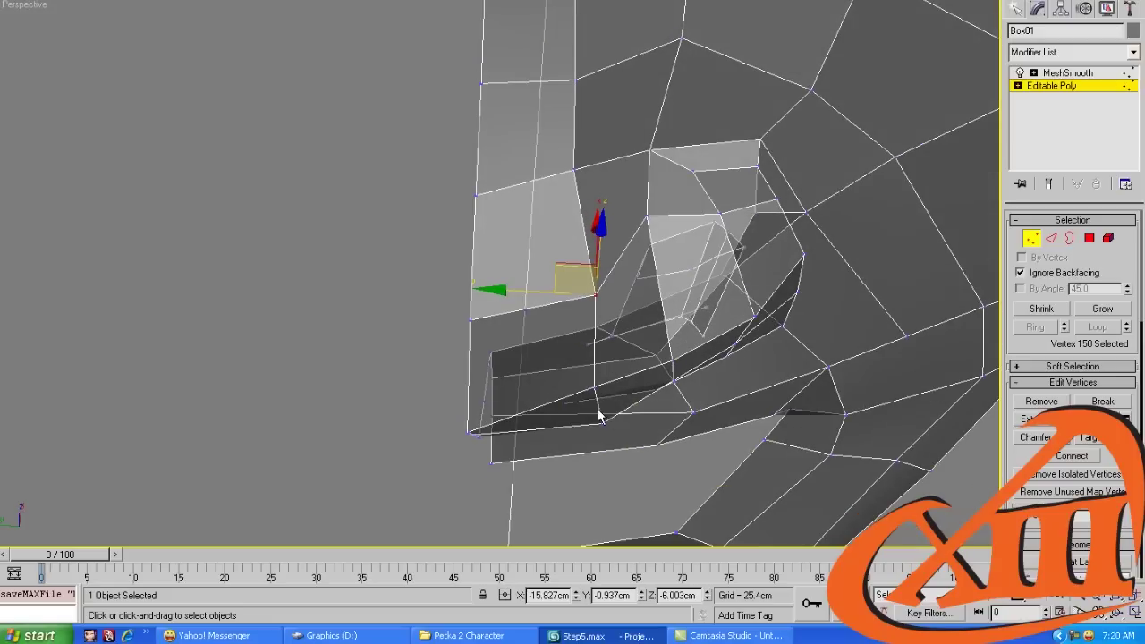
pyautogui.click(595, 391)
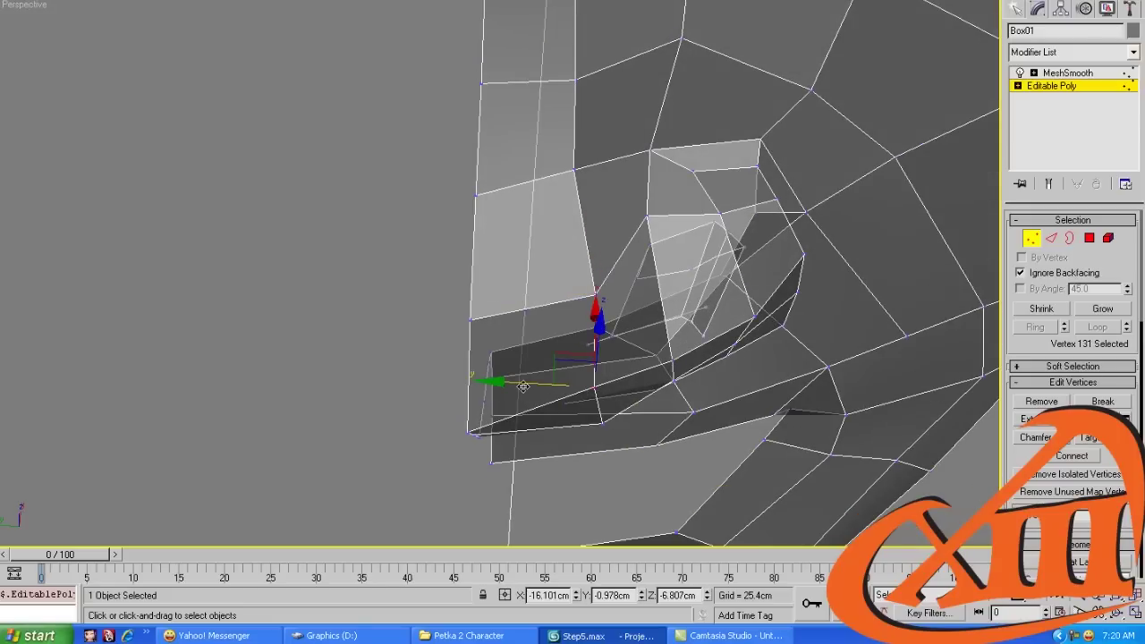
pyautogui.click(649, 212)
pyautogui.keyDown('alt'); pyautogui.moveTo(648, 212); pyautogui.dragTo(481, 259, button='middle'); pyautogui.keyUp('alt')
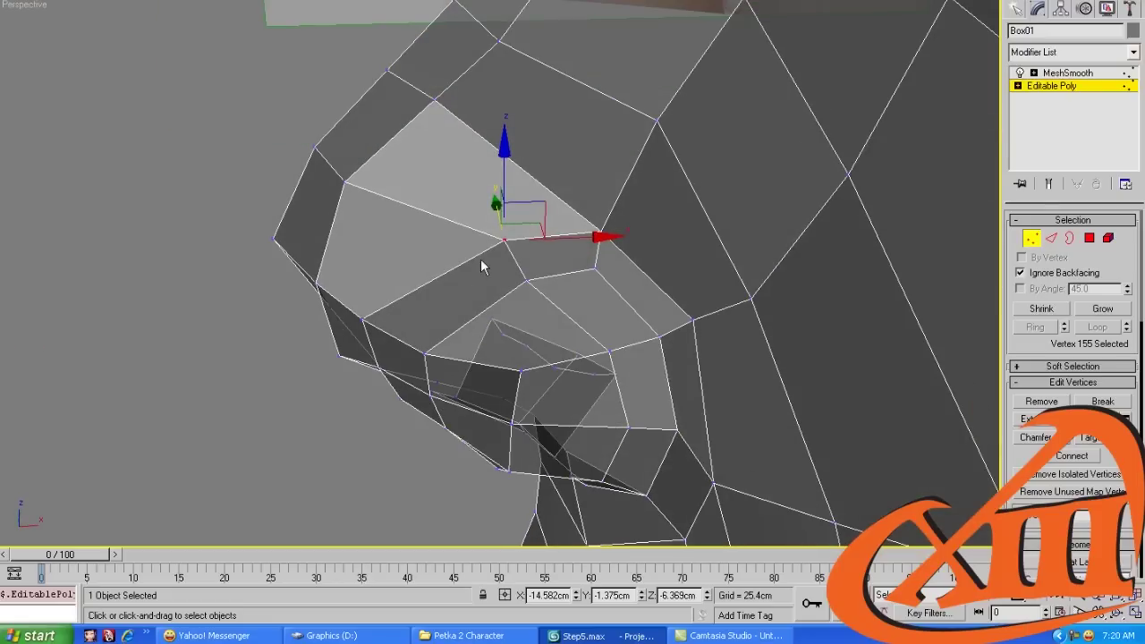
pyautogui.moveTo(582, 240); pyautogui.dragTo(527, 224)
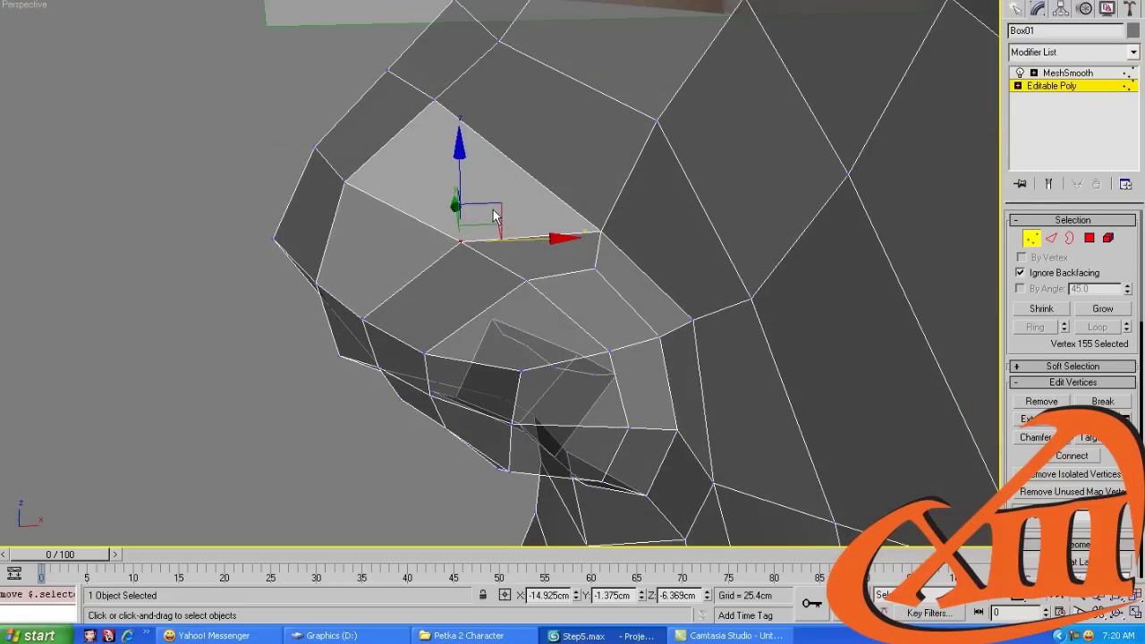
pyautogui.click(602, 231)
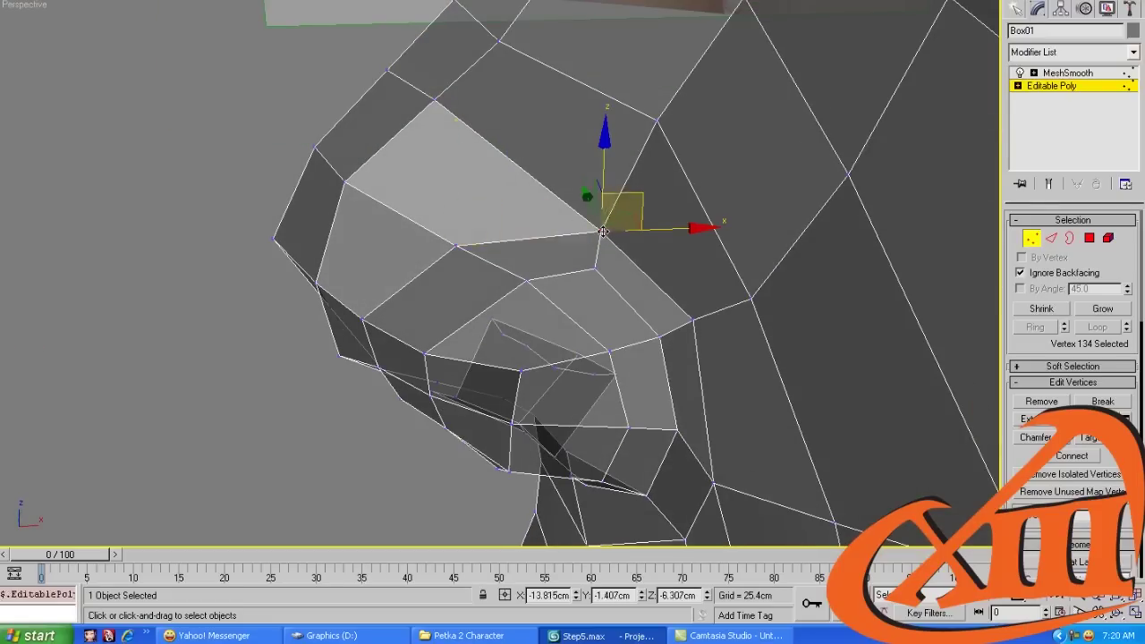
pyautogui.moveTo(602, 231); pyautogui.dragTo(603, 224)
# Shift the edge between the nose bridge side and the top of the nose wing slightly outward
pyautogui.moveTo(603, 223)
pyautogui.keyDown('alt'); pyautogui.mouseDown(button='middle')
pyautogui.moveTo(736, 205)
pyautogui.moveTo(615, 228)
pyautogui.mouseUp(button='middle'); pyautogui.keyUp('alt')
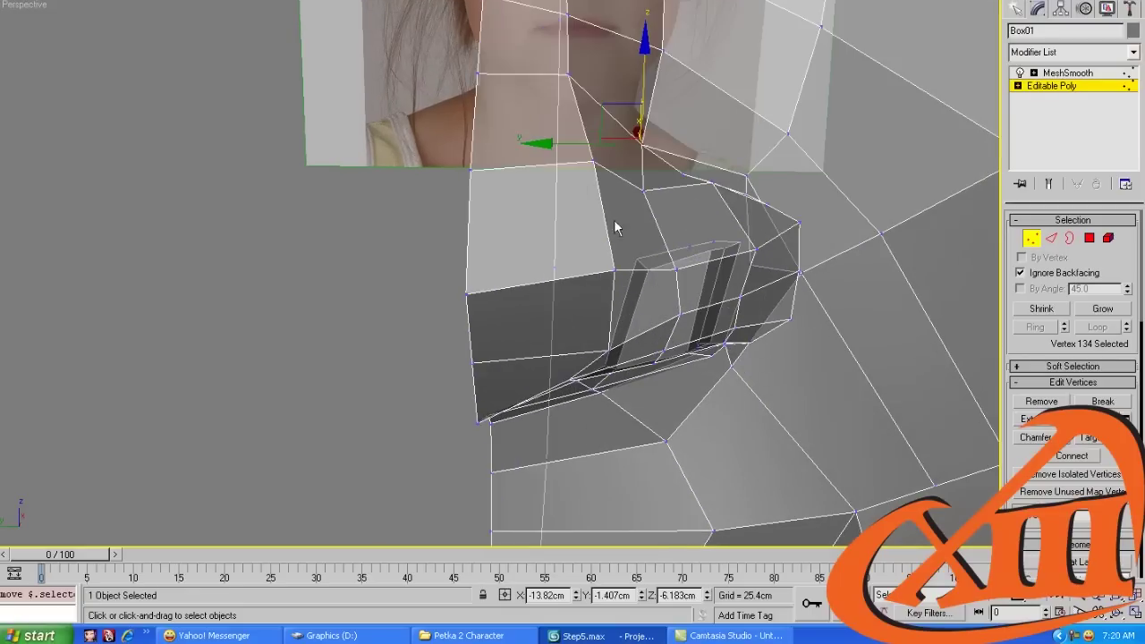
pyautogui.press('2')
pyautogui.click(620, 179)
pyautogui.moveTo(555, 179); pyautogui.dragTo(558, 179)
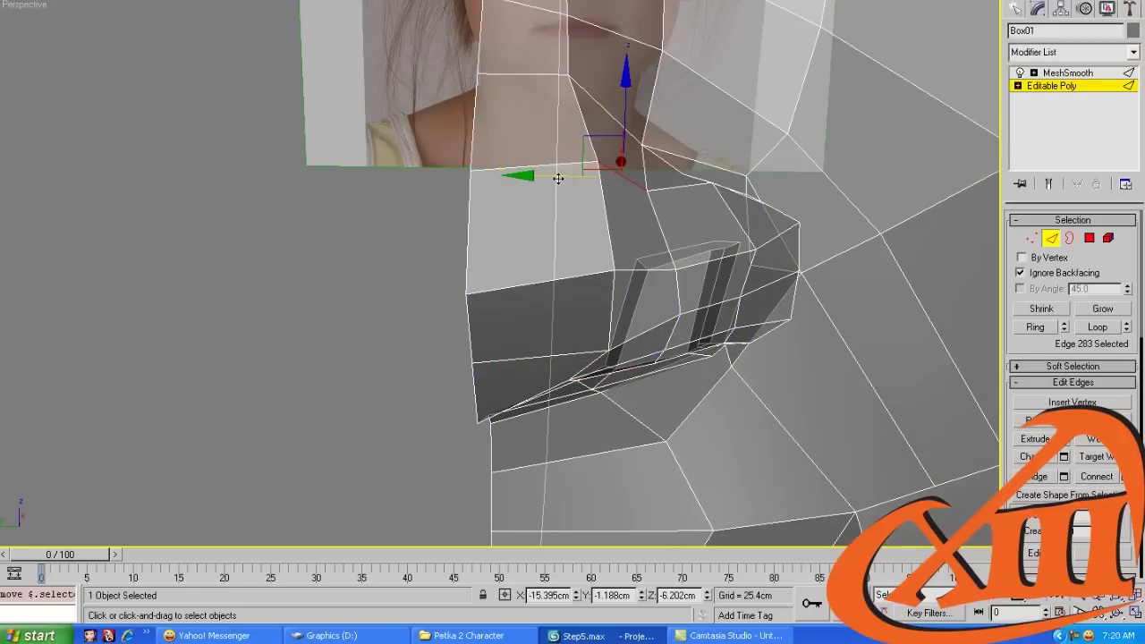
# Raise the vertex in the middle of the nose wing slightly and lower the vertex directly beneath it
pyautogui.press('1')
pyautogui.click(670, 241)
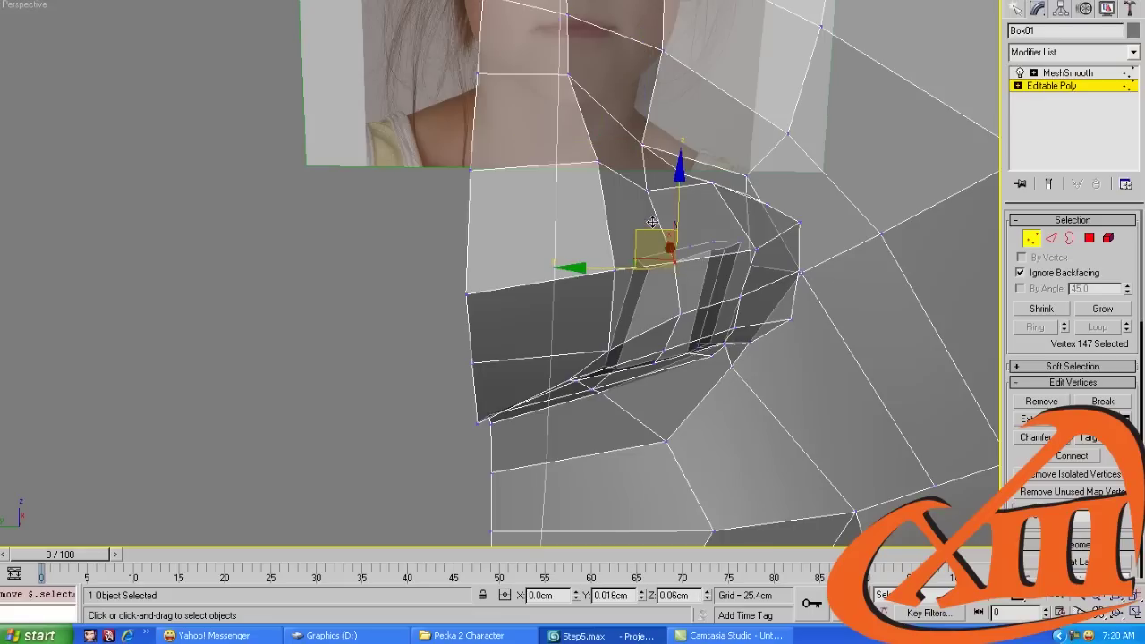
pyautogui.click(672, 288)
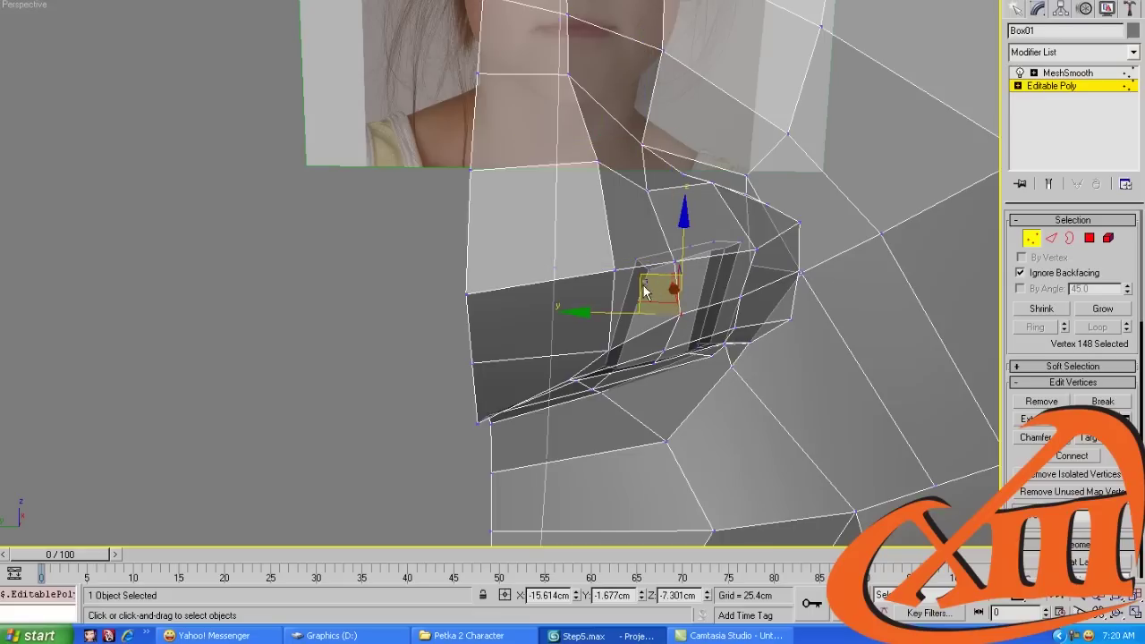
pyautogui.moveTo(644, 291); pyautogui.dragTo(646, 298)
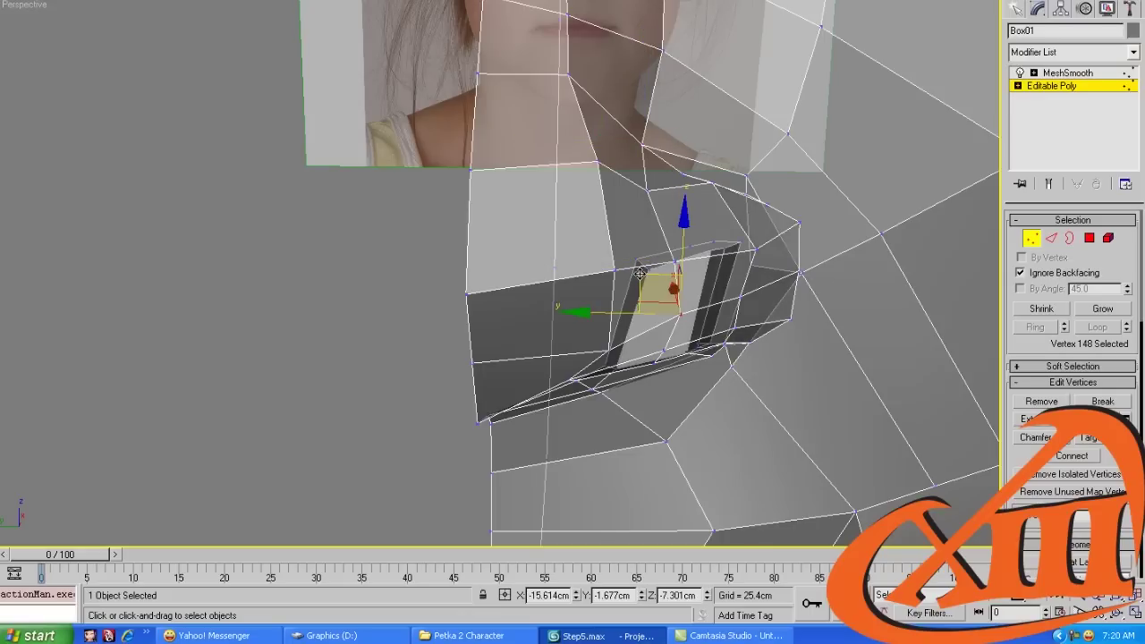
# Leave vertex editing and show the smoothed end result to check the nose on the whole face
pyautogui.click(1032, 238)
pyautogui.click(1049, 184)
pyautogui.keyDown('alt'); pyautogui.moveTo(680, 268); pyautogui.dragTo(595, 251, button='middle'); pyautogui.keyUp('alt')
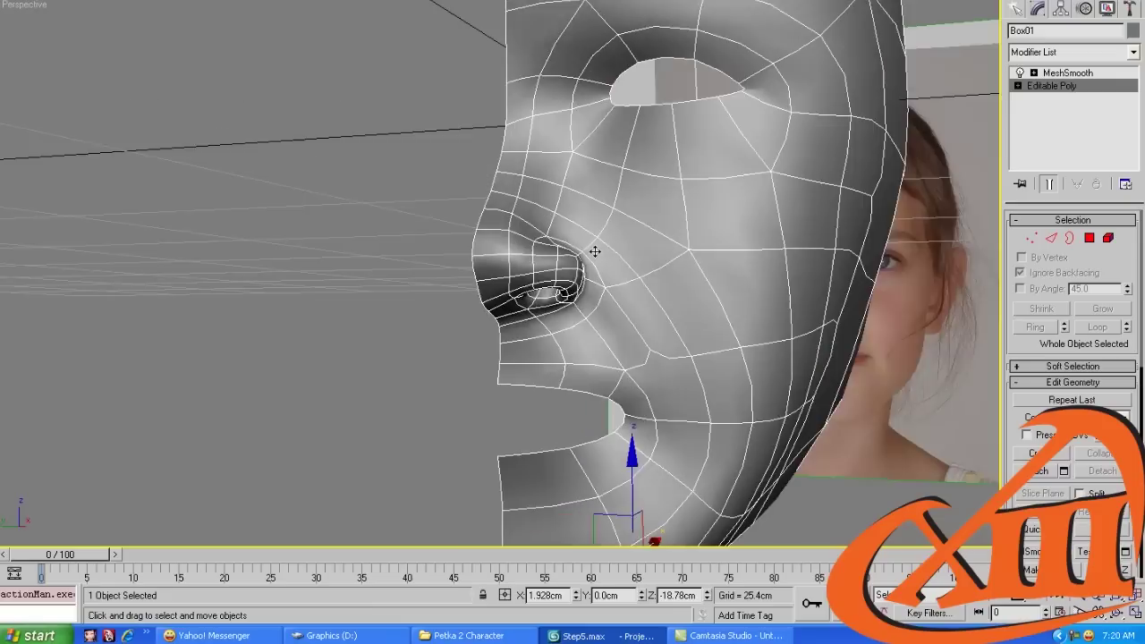
pyautogui.scroll(5, 595, 252)
# Move the two edges at the rear crease of the nose wing about 0.08 cm inward and 0.09 cm down
pyautogui.press('1')
pyautogui.press('2')
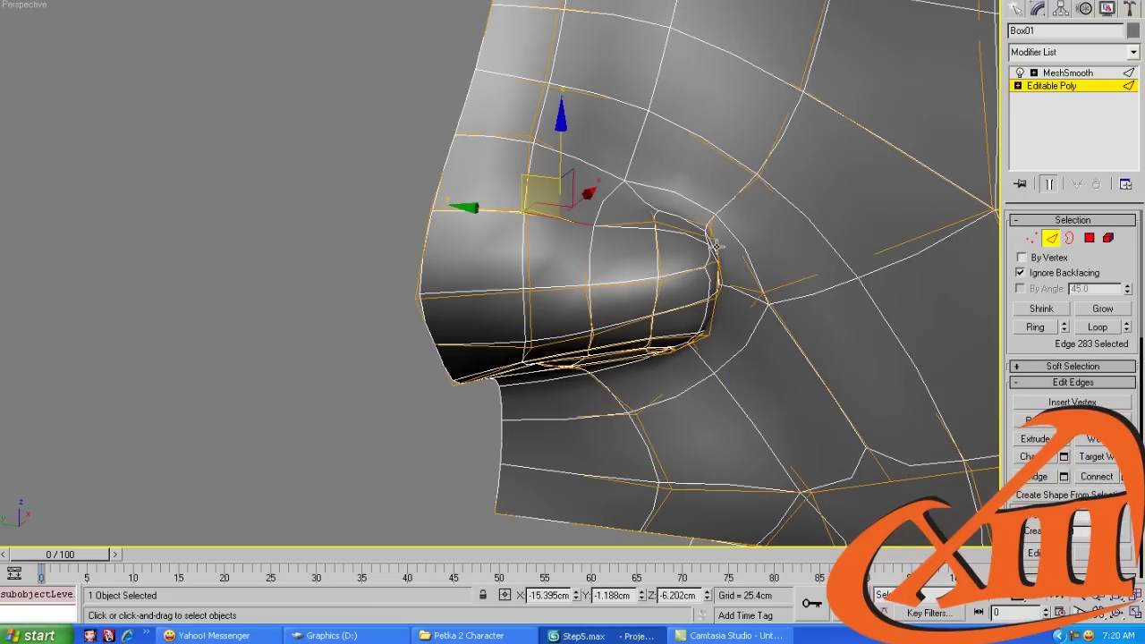
pyautogui.click(714, 236)
pyautogui.keyDown('ctrl'); pyautogui.click(710, 227); pyautogui.keyUp('ctrl')
pyautogui.moveTo(706, 197); pyautogui.dragTo(681, 204)
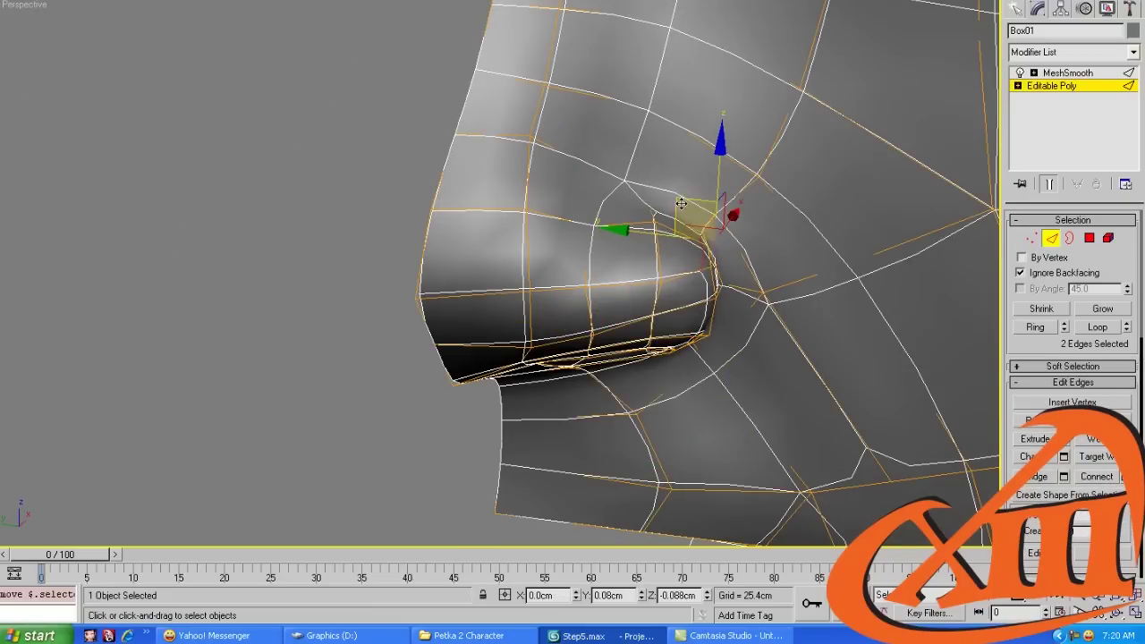
pyautogui.press('1')
pyautogui.press('2')
# Shift the vertical edge near the rear of the nose wing slightly inward, and display the mesh in wireframe for vertex editing
pyautogui.click(661, 224)
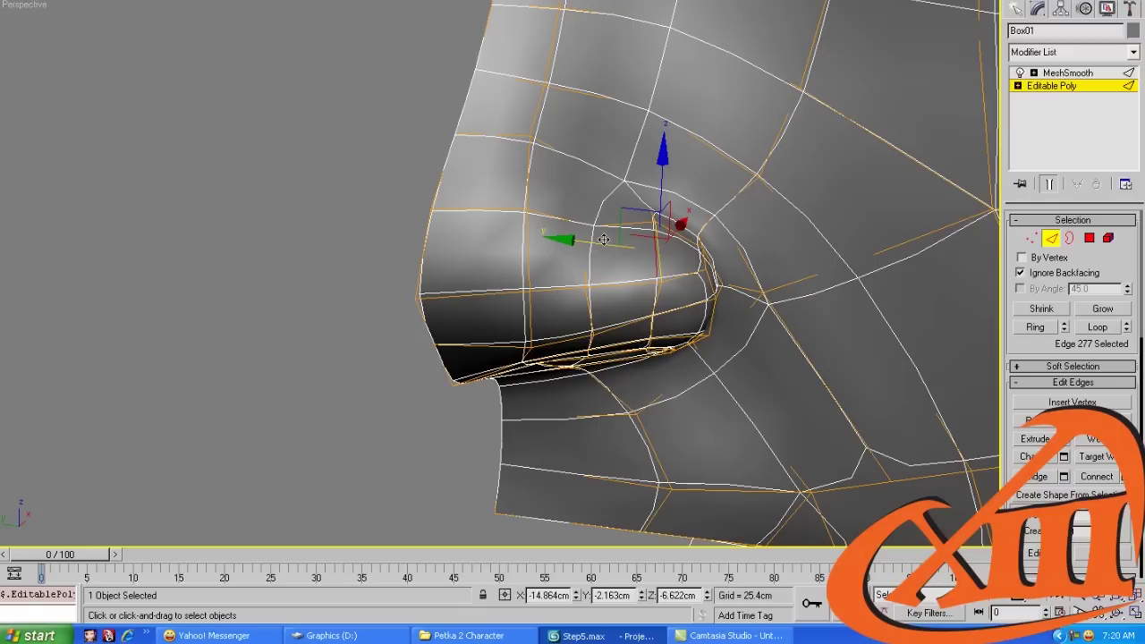
pyautogui.click(653, 175)
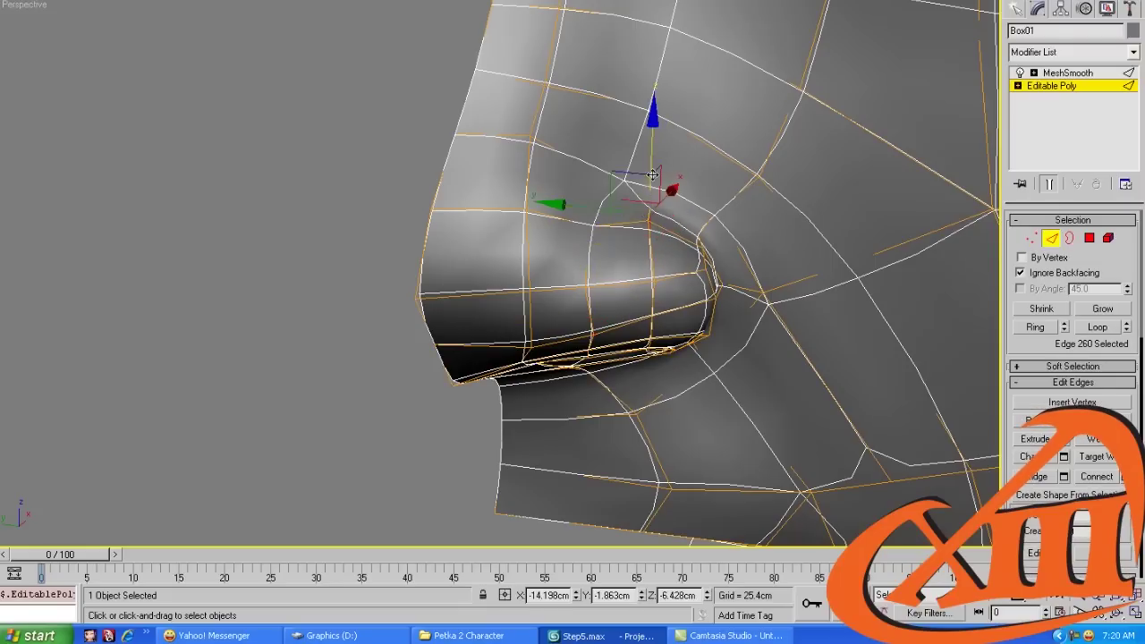
pyautogui.press('F3')
pyautogui.press('1')
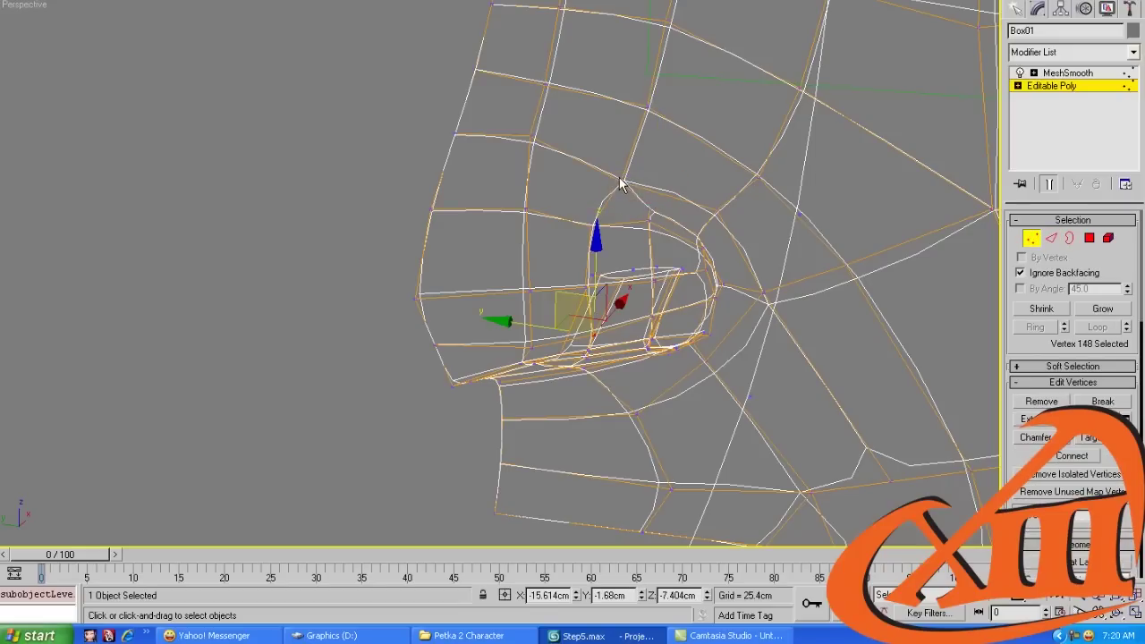
# Shift the vertex at the upper front of the nose wing slightly, and return the mesh to shaded display
pyautogui.click(621, 191)
pyautogui.press('F3')
pyautogui.moveTo(622, 191)
pyautogui.mouseDown()
pyautogui.moveTo(606, 230)
pyautogui.moveTo(571, 215)
pyautogui.moveTo(569, 230)
pyautogui.mouseUp()
pyautogui.press('F3')
pyautogui.click(595, 228)
pyautogui.press('F3')
# Nudge the two vertical edges at the rear of the nose wing slightly down and back
pyautogui.keyDown('alt'); pyautogui.moveTo(569, 230); pyautogui.dragTo(705, 296, button='middle'); pyautogui.keyUp('alt')
pyautogui.press('2')
pyautogui.click(698, 274)
pyautogui.keyDown('ctrl'); pyautogui.click(696, 269); pyautogui.keyUp('ctrl')
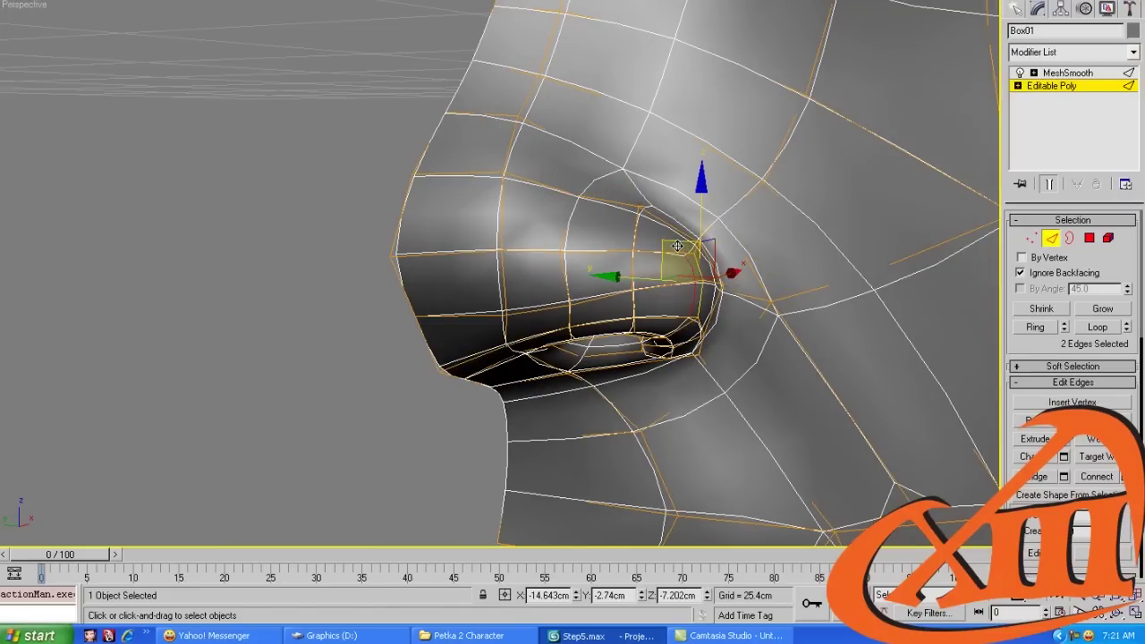
pyautogui.moveTo(678, 246); pyautogui.dragTo(680, 253)
# Adjust the edges along the bottom rim of the nose wing slightly to even out its lower curve
pyautogui.keyDown('alt'); pyautogui.moveTo(682, 259); pyautogui.dragTo(582, 463, button='middle'); pyautogui.keyUp('alt')
pyautogui.click(552, 474)
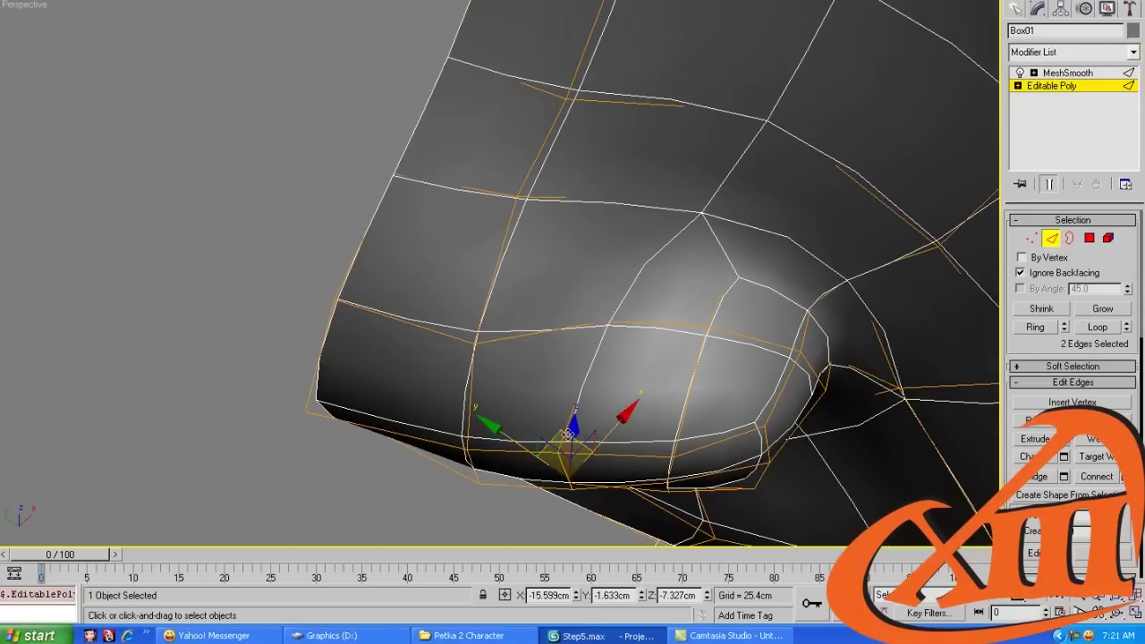
pyautogui.moveTo(567, 434); pyautogui.dragTo(562, 427)
pyautogui.keyDown('alt'); pyautogui.moveTo(659, 480); pyautogui.dragTo(686, 429, button='middle'); pyautogui.keyUp('alt')
pyautogui.click(714, 367)
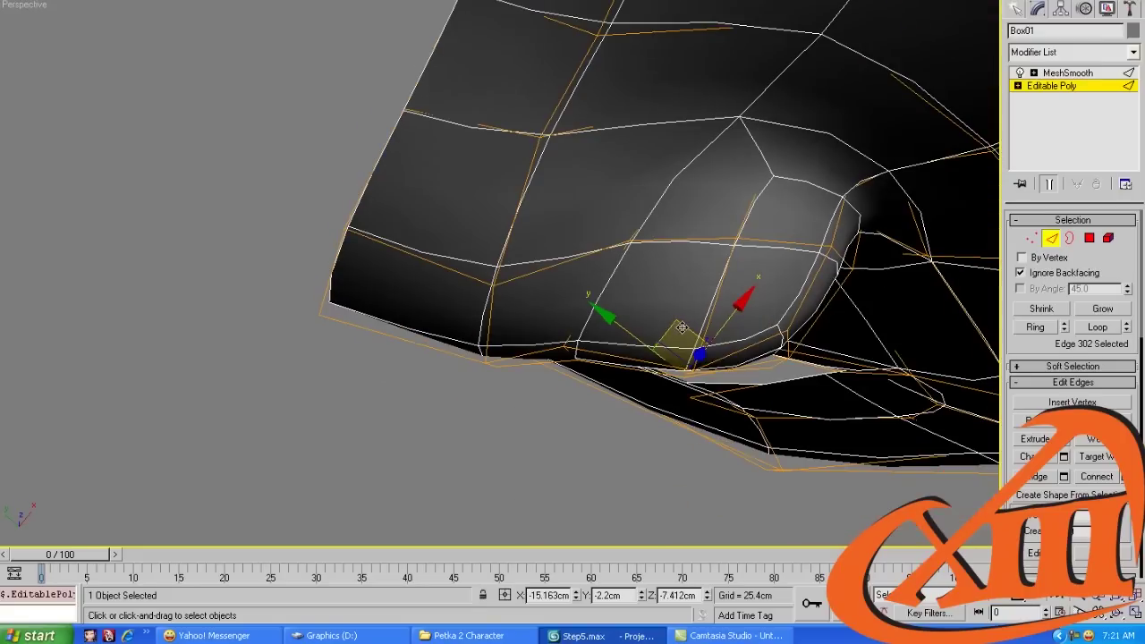
pyautogui.moveTo(682, 327); pyautogui.dragTo(668, 333)
# Adjust the upper edge between the nose tip and the nose wing slightly
pyautogui.press('1')
pyautogui.keyDown('alt'); pyautogui.moveTo(667, 334); pyautogui.dragTo(730, 260, button='middle'); pyautogui.keyUp('alt')
pyautogui.click(1090, 238)
pyautogui.keyDown('alt'); pyautogui.moveTo(627, 295); pyautogui.dragTo(559, 268, button='middle'); pyautogui.keyUp('alt')
pyautogui.click(555, 265)
pyautogui.keyDown('ctrl'); pyautogui.click(517, 278); pyautogui.keyUp('ctrl')
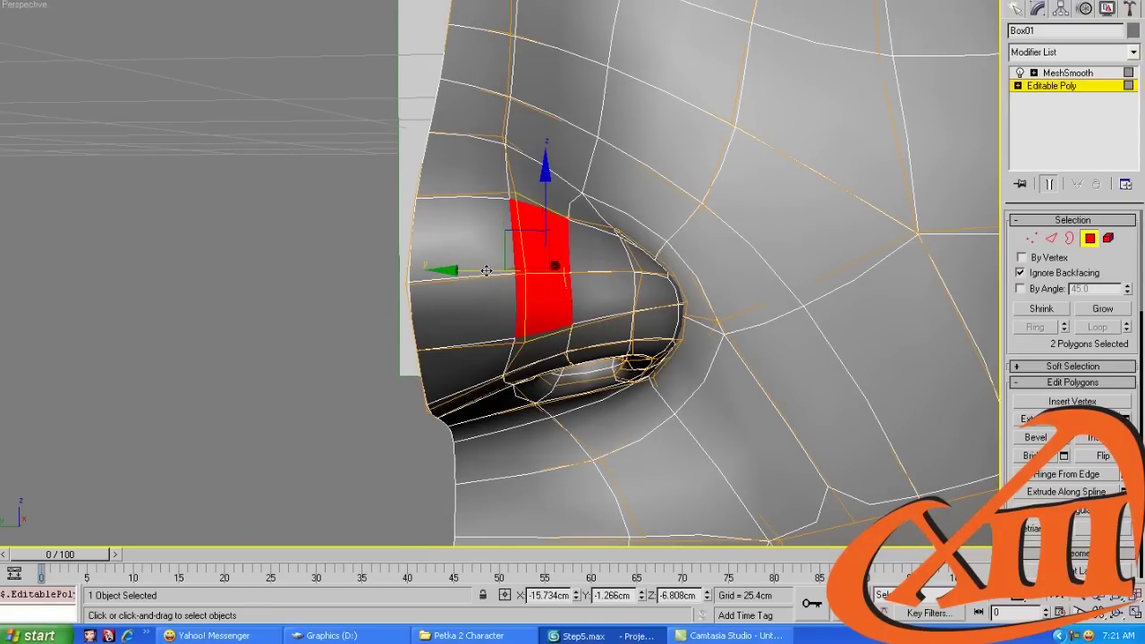
pyautogui.keyDown('alt'); pyautogui.moveTo(485, 270); pyautogui.dragTo(560, 270, button='middle'); pyautogui.keyUp('alt')
pyautogui.press('2')
pyautogui.click(560, 211)
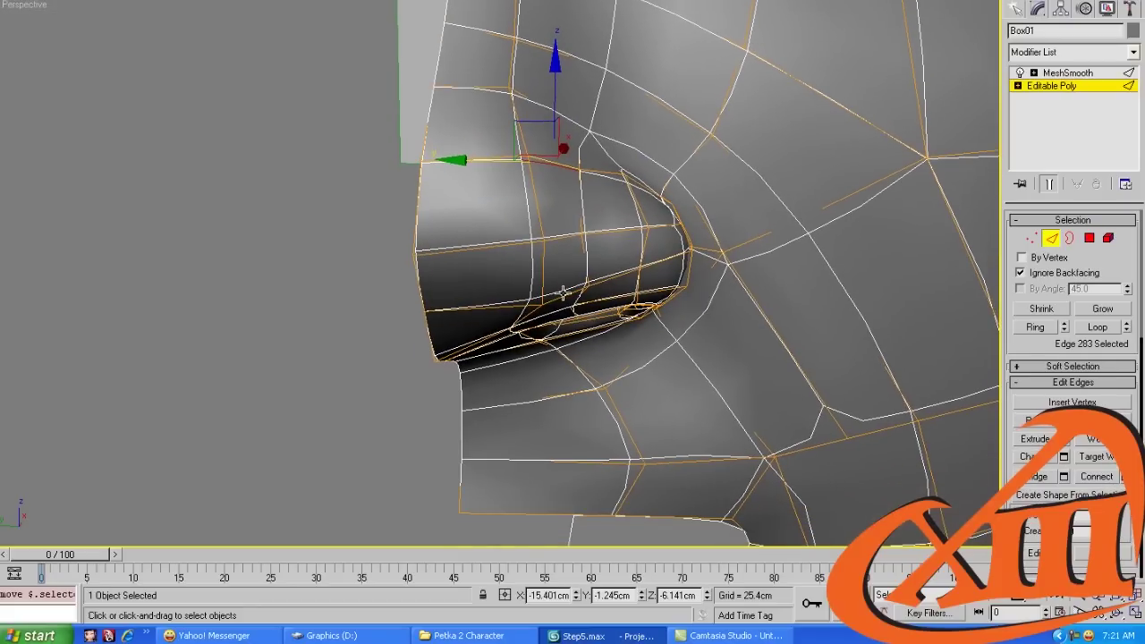
pyautogui.press('1')
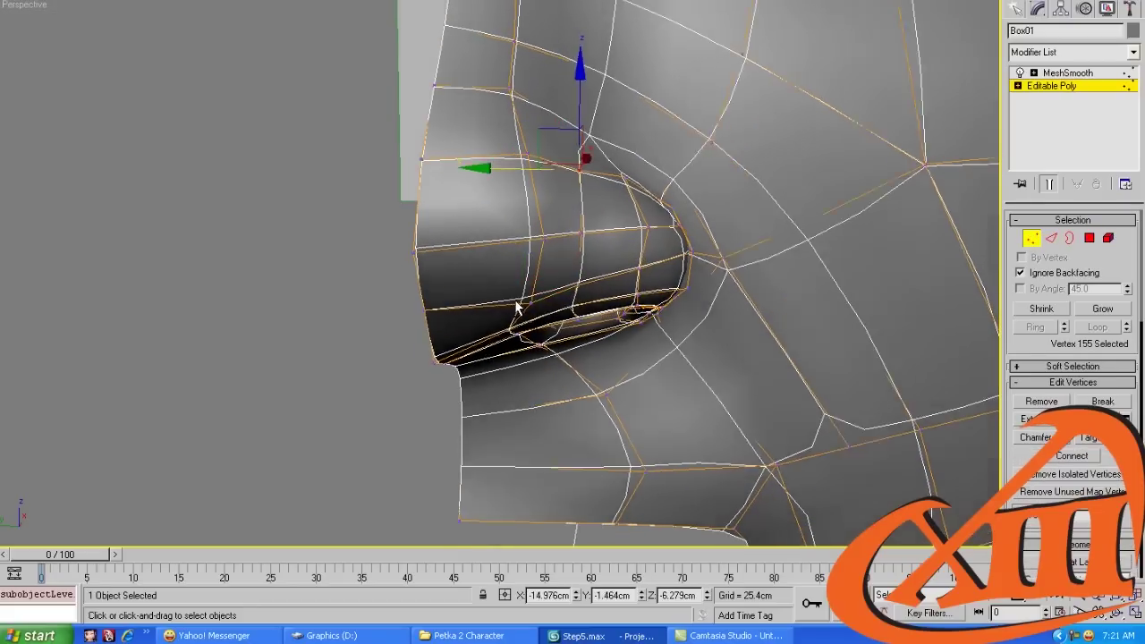
# Move the edge in front of the nostril opening slightly toward the nose tip, working from below the nose
pyautogui.scroll(-2, 516, 308)
pyautogui.keyDown('alt'); pyautogui.moveTo(516, 308); pyautogui.dragTo(465, 362, button='middle'); pyautogui.keyUp('alt')
pyautogui.scroll(3, 495, 323)
pyautogui.press('2')
pyautogui.click(529, 324)
pyautogui.scroll(2, 529, 324)
pyautogui.moveTo(467, 367); pyautogui.dragTo(458, 373)
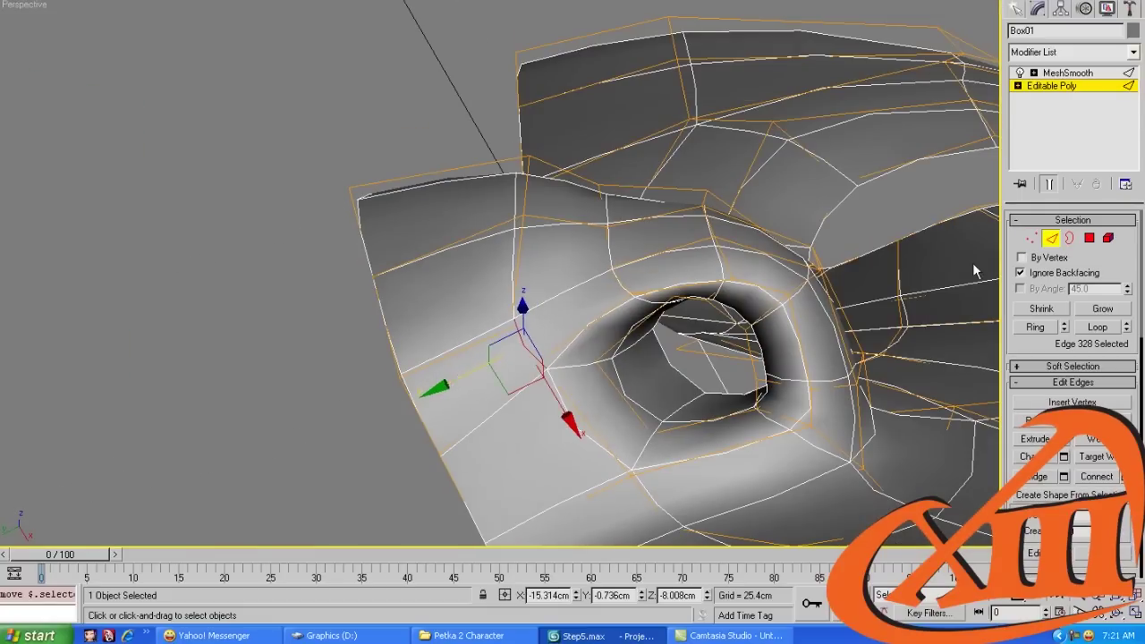
# Show the unsmoothed mesh and move the front and lower inner nostril edges toward the middle of the nose, the lower one about 0.125 cm
pyautogui.click(1051, 183)
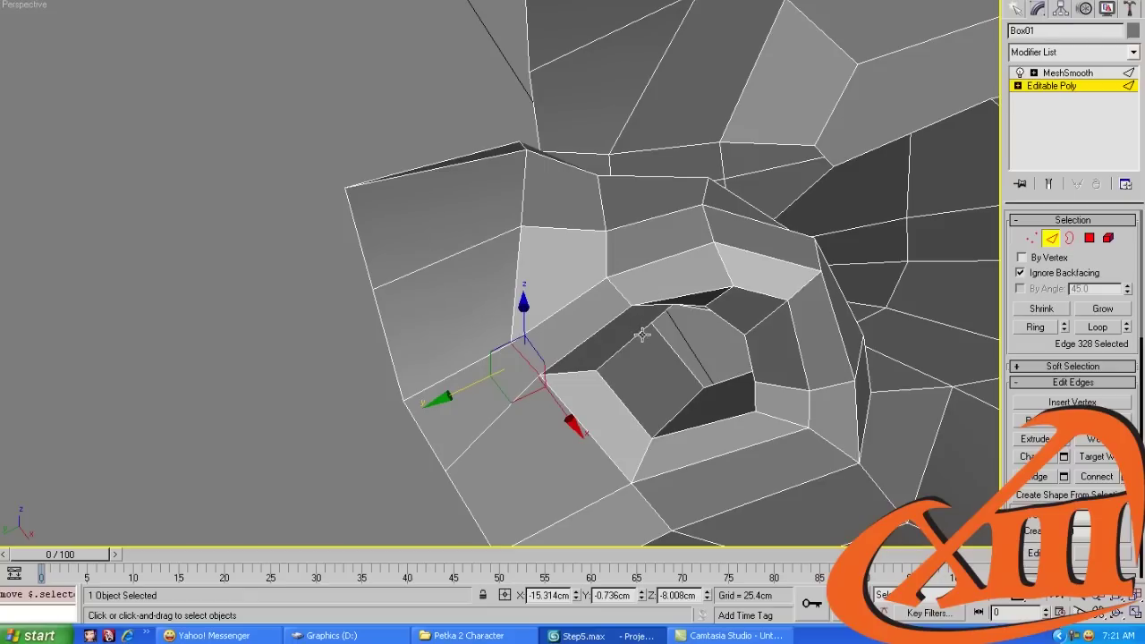
pyautogui.click(642, 333)
pyautogui.moveTo(560, 376); pyautogui.dragTo(541, 384)
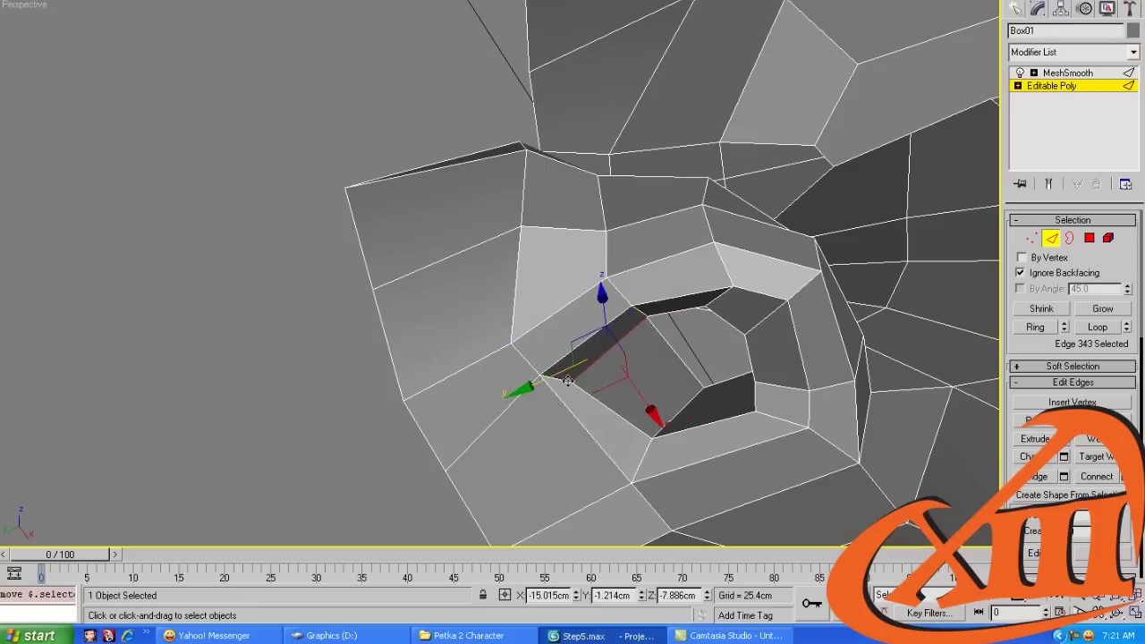
pyautogui.keyDown('alt'); pyautogui.moveTo(541, 384); pyautogui.dragTo(720, 301, button='middle'); pyautogui.keyUp('alt')
pyautogui.click(744, 250)
pyautogui.moveTo(694, 269); pyautogui.dragTo(677, 284)
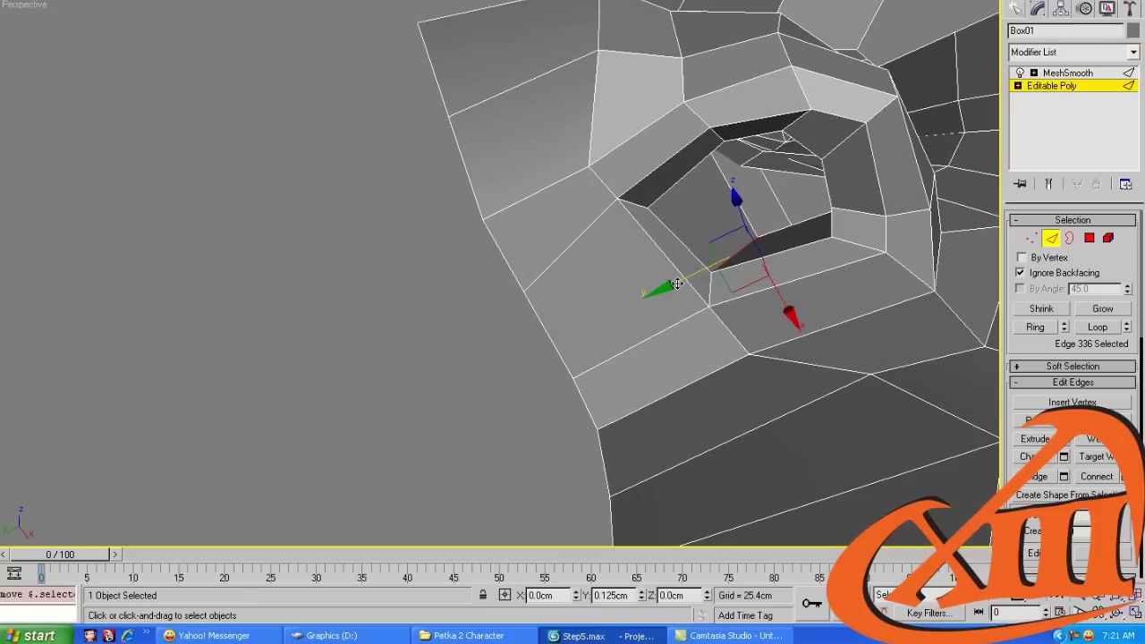
# Leave sub-object editing of the head mesh and save the scene
pyautogui.press('1')
pyautogui.keyDown('alt'); pyautogui.moveTo(677, 284); pyautogui.dragTo(946, 275, button='middle'); pyautogui.keyUp('alt')
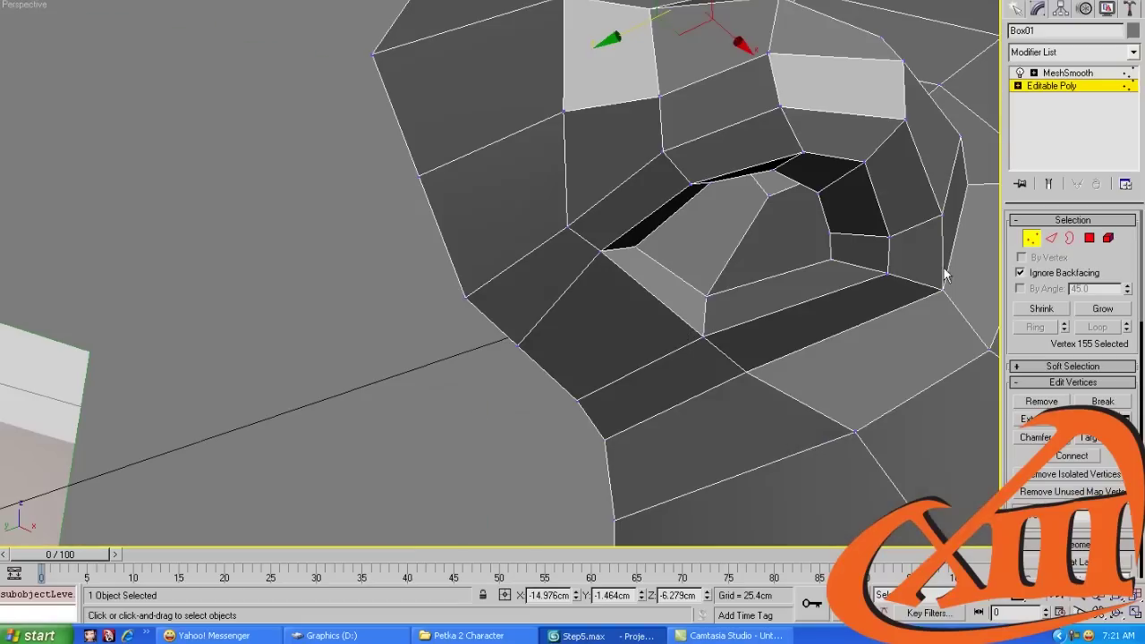
pyautogui.click(1030, 238)
pyautogui.scroll(-3, 839, 223)
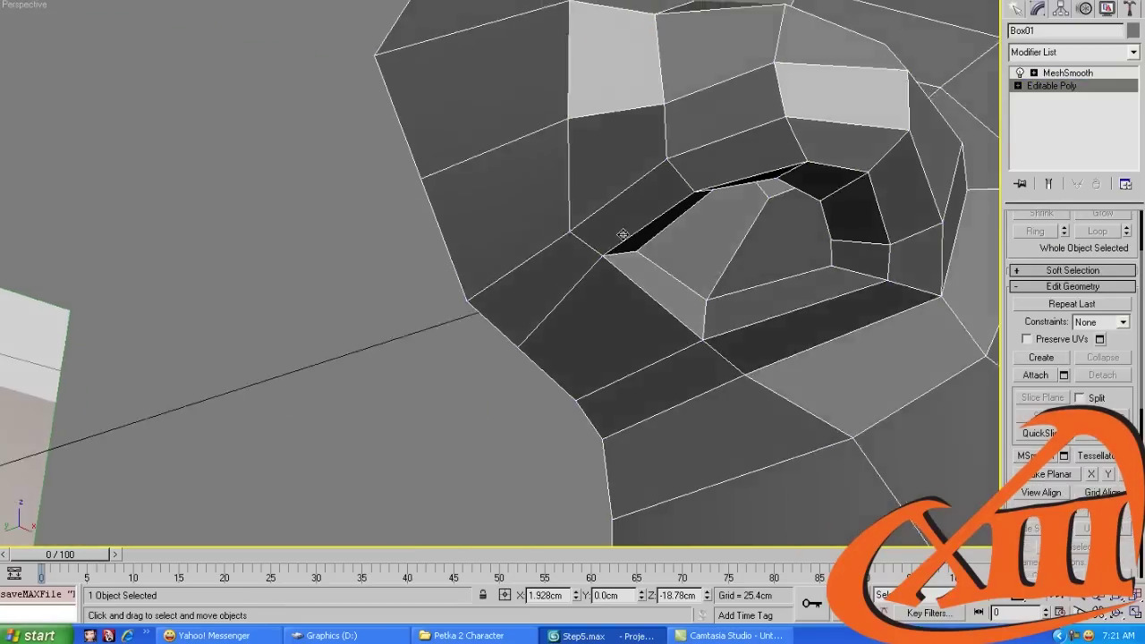
pyautogui.keyDown('alt'); pyautogui.moveTo(839, 224); pyautogui.dragTo(724, 246, button='middle'); pyautogui.keyUp('alt')
# Add a Symmetry modifier beneath MeshSmooth, mirroring the half head on the Y axis with Flip enabled
pyautogui.click(1084, 52)
pyautogui.press('s')
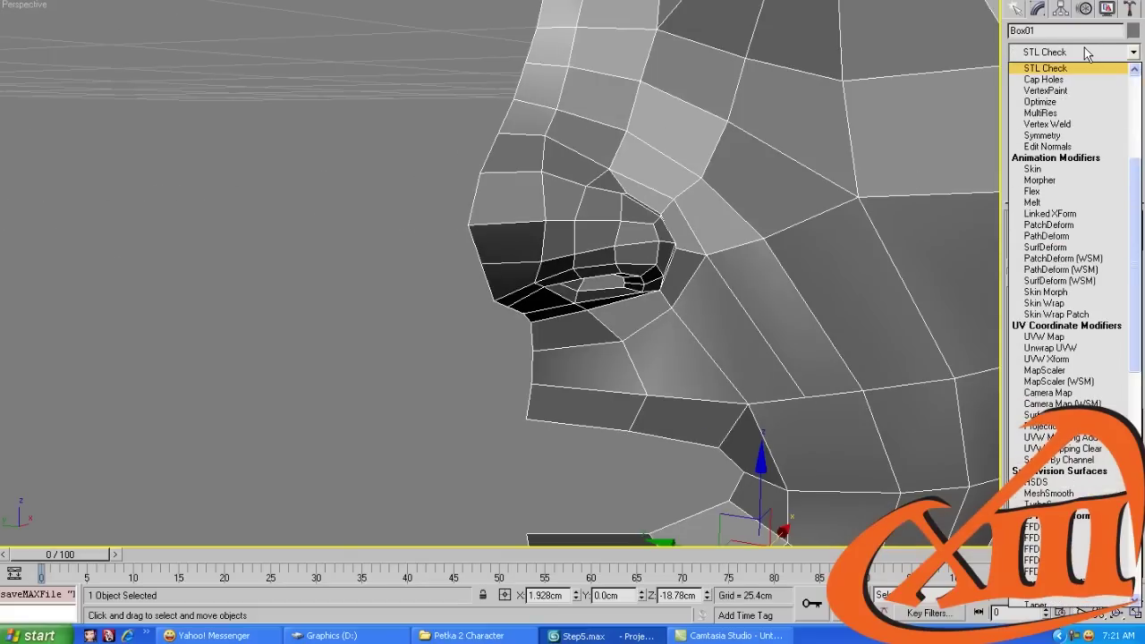
pyautogui.press('y')
pyautogui.press('Return')
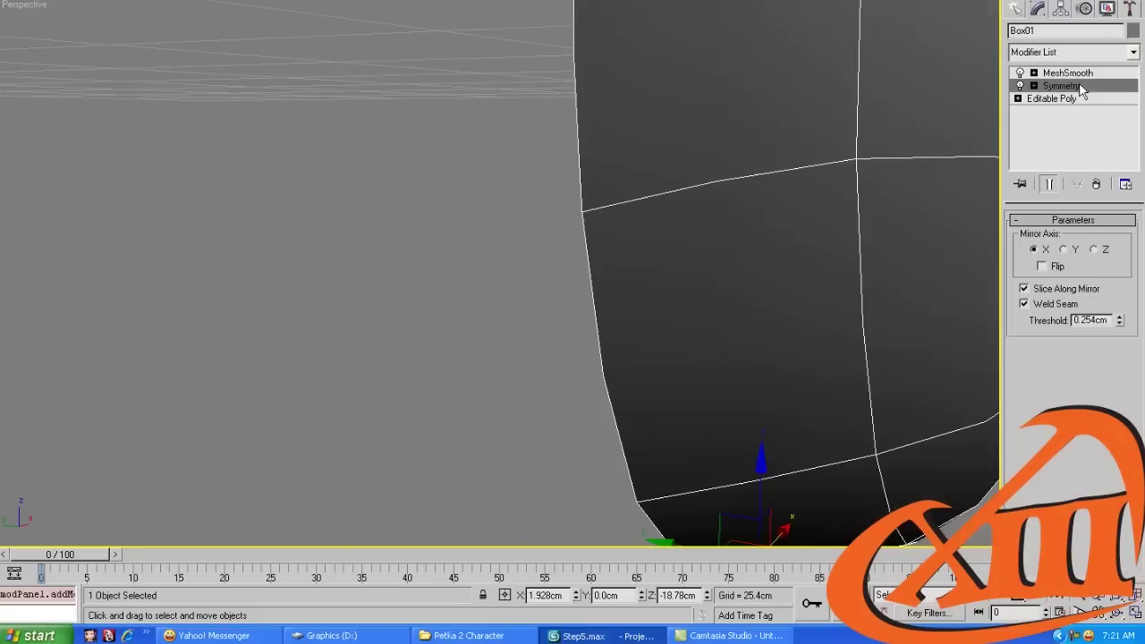
pyautogui.click(1063, 250)
pyautogui.click(1043, 266)
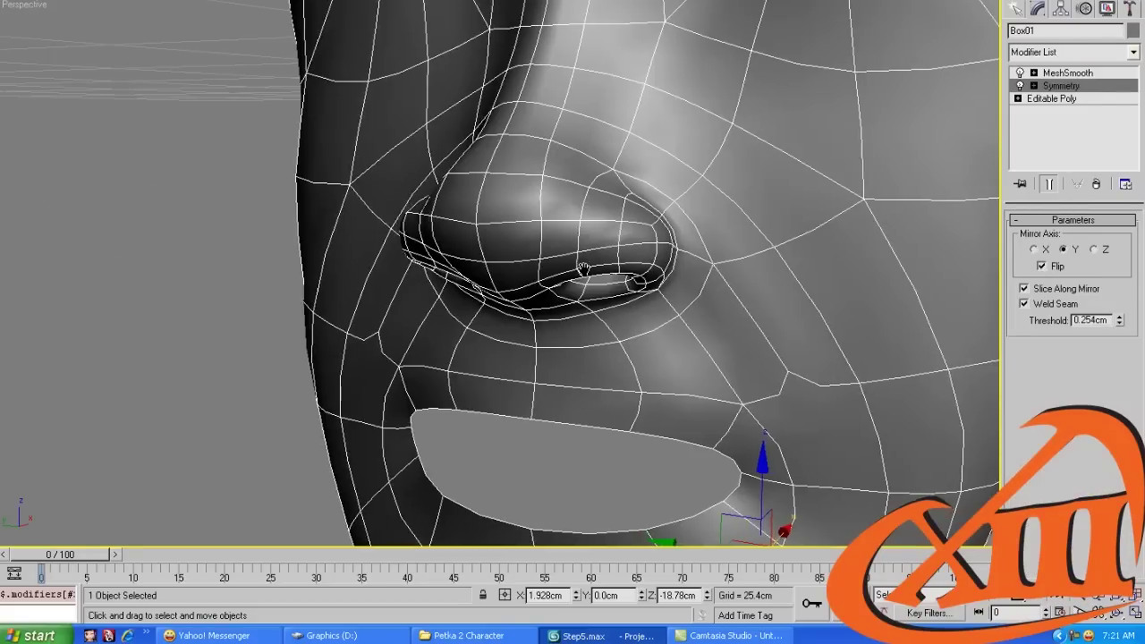
# Examine the mirrored, smoothed face without its wireframe overlay, checking the nose shape from the front and at several distances
pyautogui.keyDown('alt'); pyautogui.moveTo(680, 259); pyautogui.dragTo(711, 241, button='middle'); pyautogui.keyUp('alt')
pyautogui.scroll(-2, 711, 241)
pyautogui.click(1067, 72)
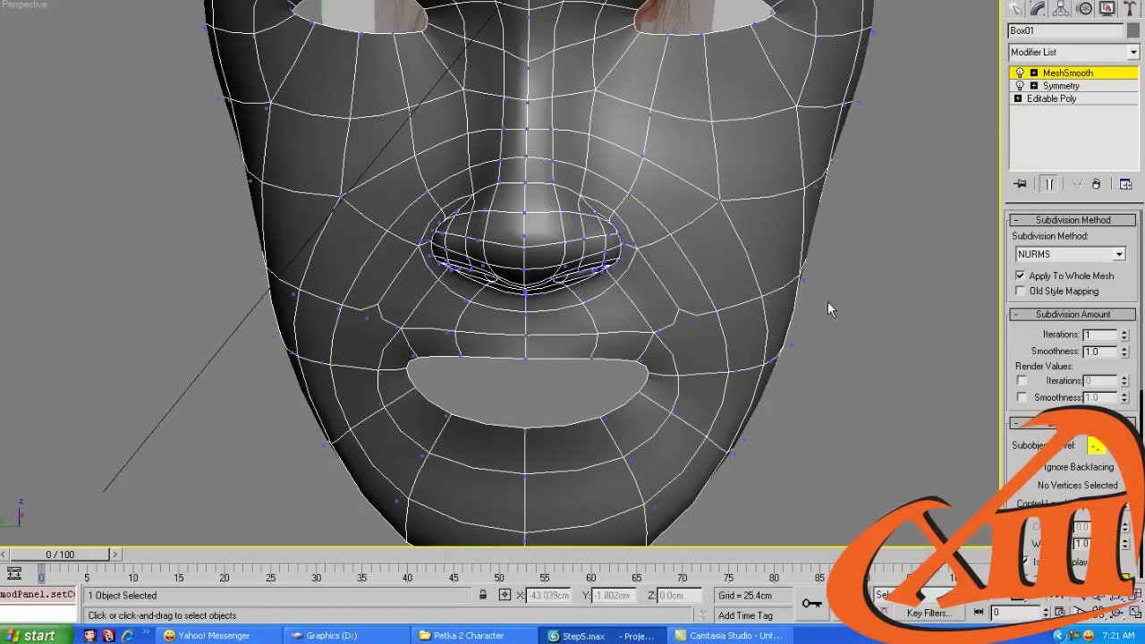
pyautogui.click(1099, 448)
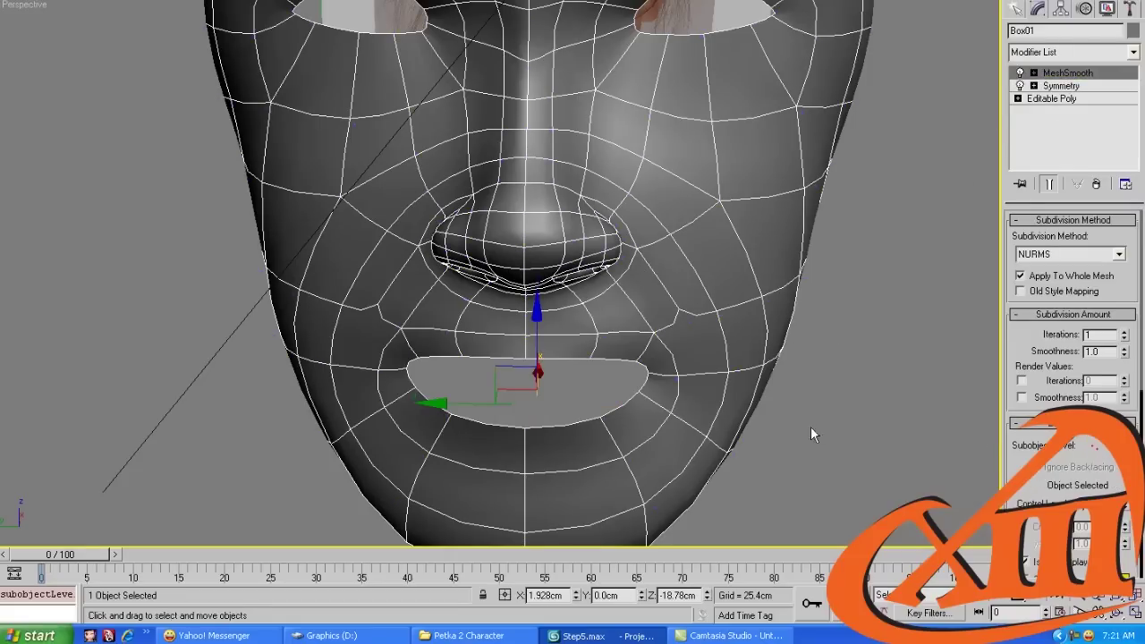
pyautogui.click(849, 408)
pyautogui.scroll(-2, 851, 378)
pyautogui.click(778, 403)
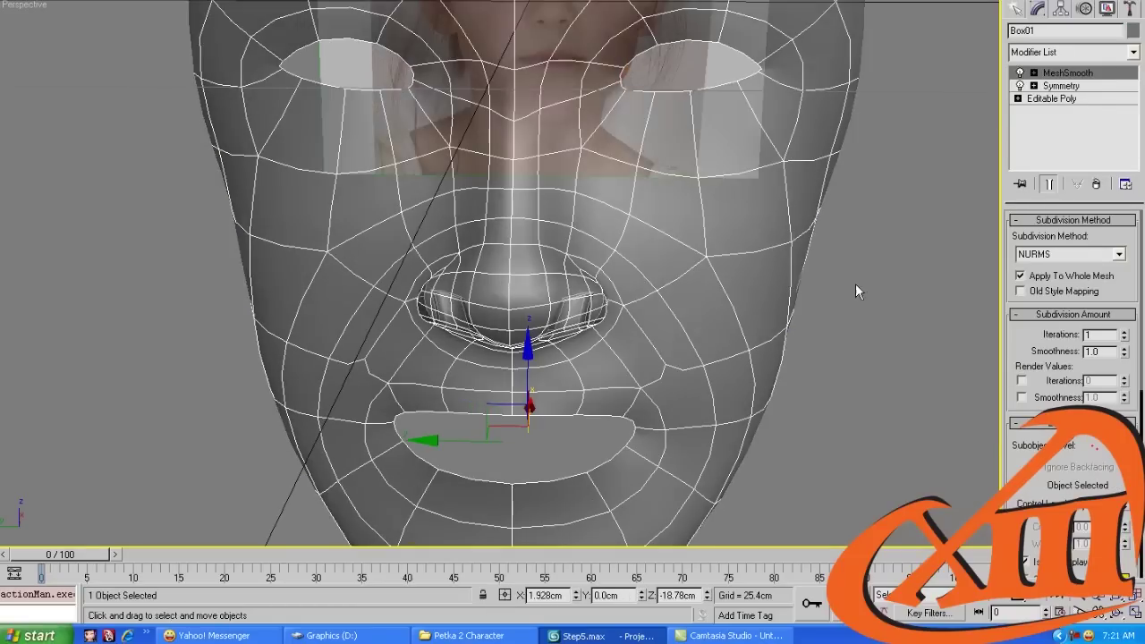
pyautogui.keyDown('alt'); pyautogui.moveTo(855, 282); pyautogui.dragTo(621, 268, button='middle'); pyautogui.keyUp('alt')
pyautogui.scroll(-4, 742, 259)
pyautogui.scroll(6, 740, 314)
pyautogui.scroll(-3, 740, 314)
pyautogui.scroll(5, 660, 274)
pyautogui.scroll(-1, 647, 287)
pyautogui.scroll(1, 645, 281)
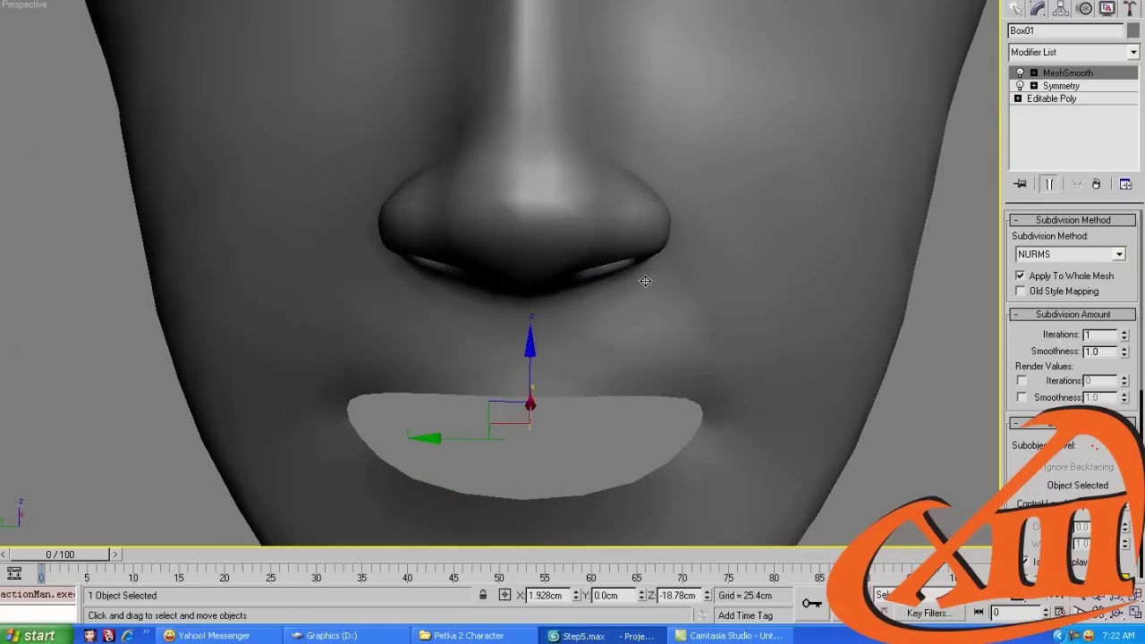
# Return to the Editable Poly level with the smoothed result and edges displayed, and select the two outermost nose wing polygons
pyautogui.click(1052, 98)
pyautogui.click(1049, 184)
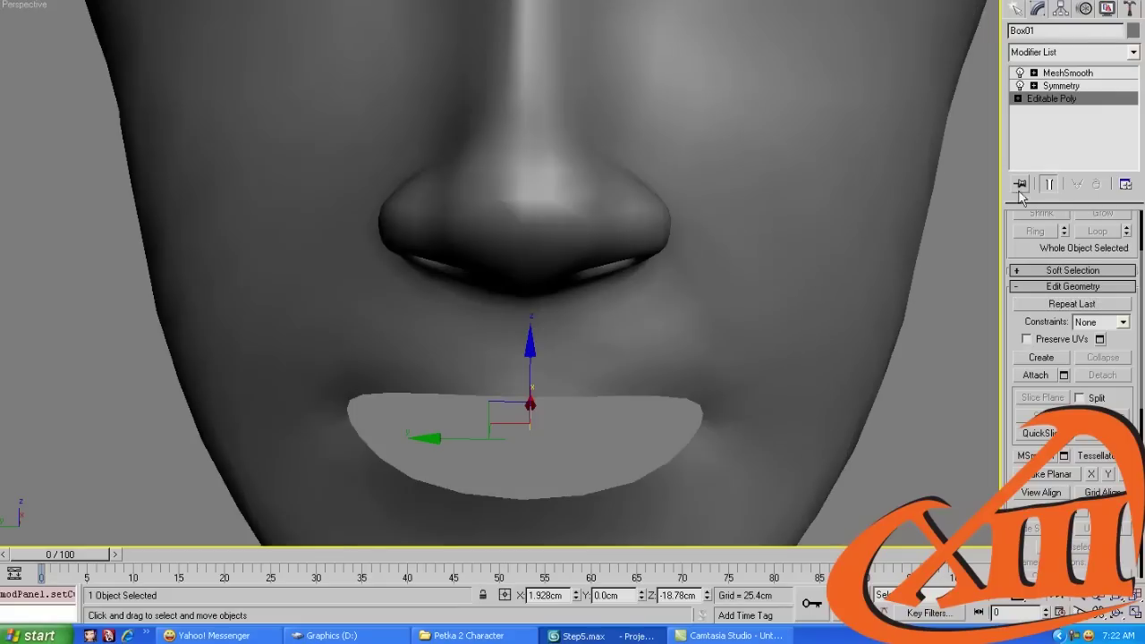
pyautogui.press('F4')
pyautogui.click(613, 281)
pyautogui.keyDown('alt'); pyautogui.moveTo(613, 281); pyautogui.dragTo(787, 360, button='middle'); pyautogui.keyUp('alt')
pyautogui.keyDown('ctrl'); pyautogui.click(566, 304); pyautogui.keyUp('ctrl')
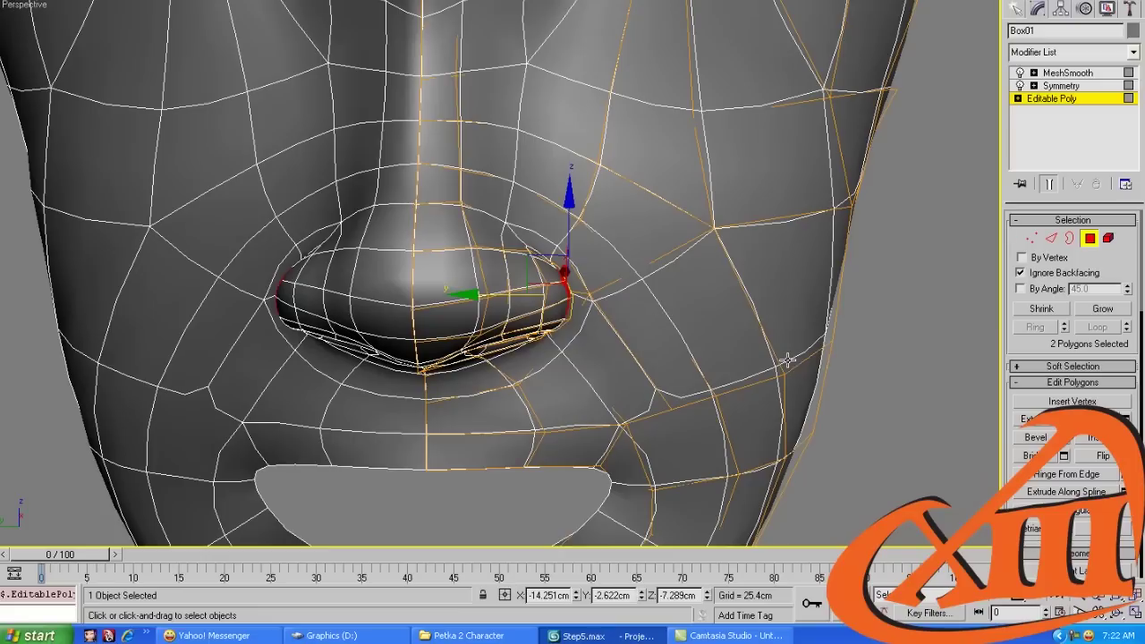
# Enable soft selection with a 2 cm falloff and move the nose wing polygons about 0.15 cm inward
pyautogui.click(1049, 367)
pyautogui.click(1020, 235)
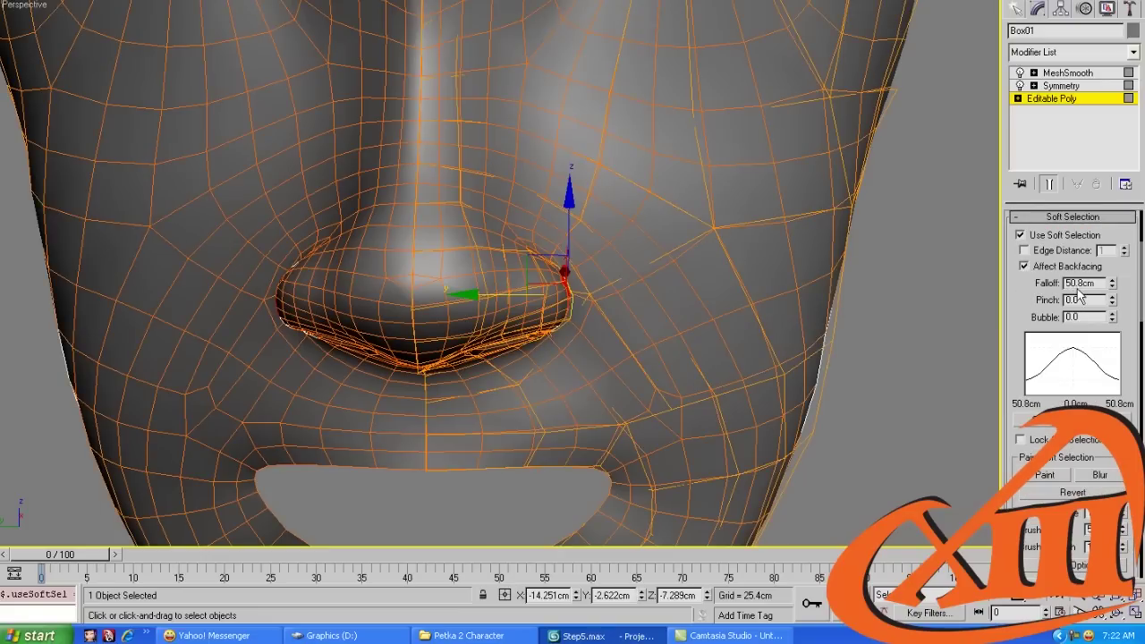
pyautogui.write('2')
pyautogui.press('Tab')
pyautogui.moveTo(516, 303); pyautogui.dragTo(500, 296)
pyautogui.scroll(-3, 500, 295)
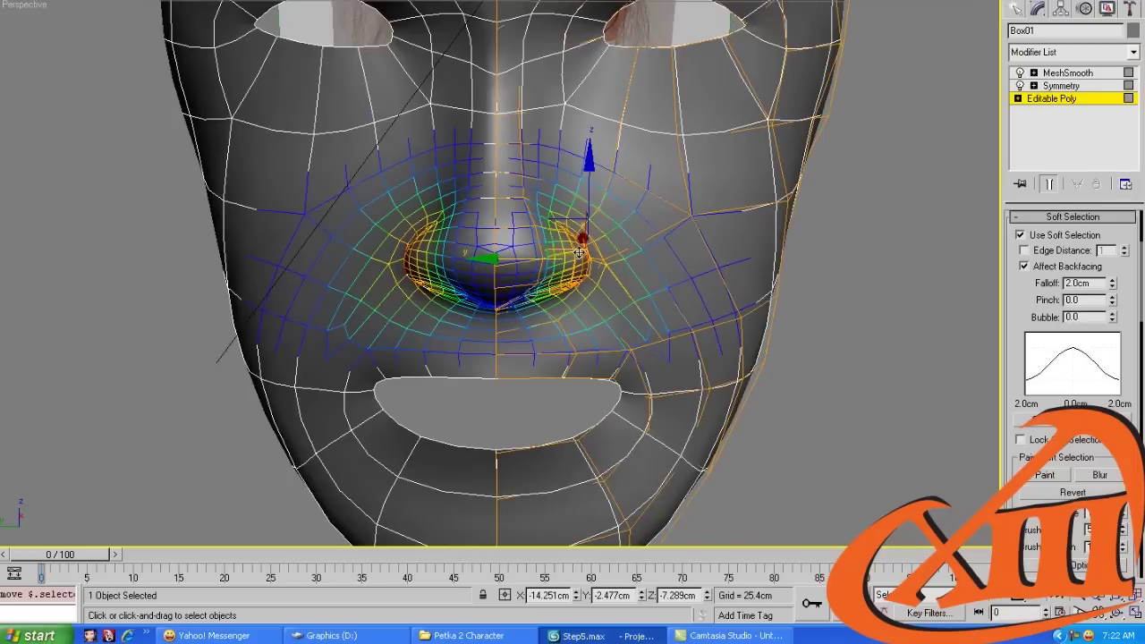
# Match the nose wings to the front reference photo in the Left view by moving them about 0.22 cm outward and 0.3 cm up and scaling slightly
pyautogui.press('l')
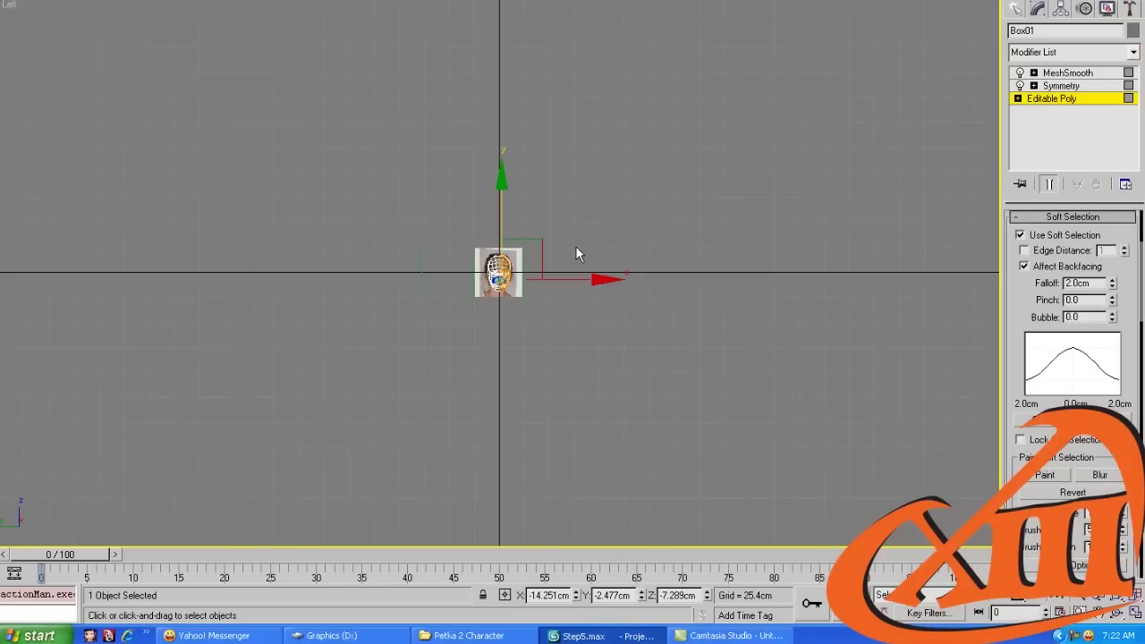
pyautogui.scroll(10, 576, 247)
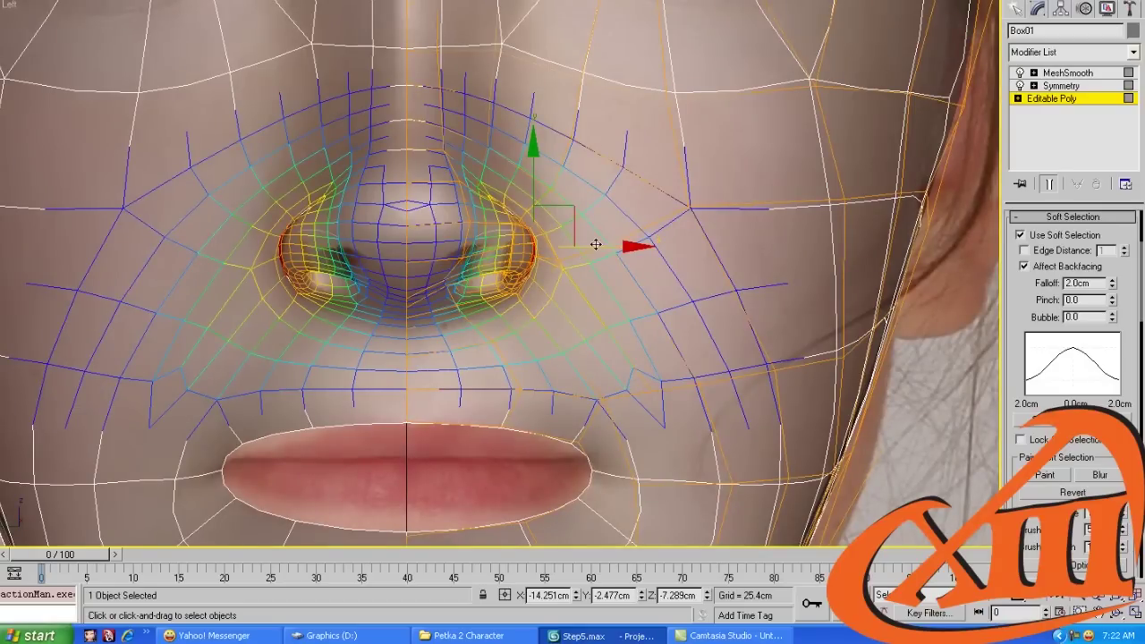
pyautogui.moveTo(595, 244); pyautogui.dragTo(590, 218)
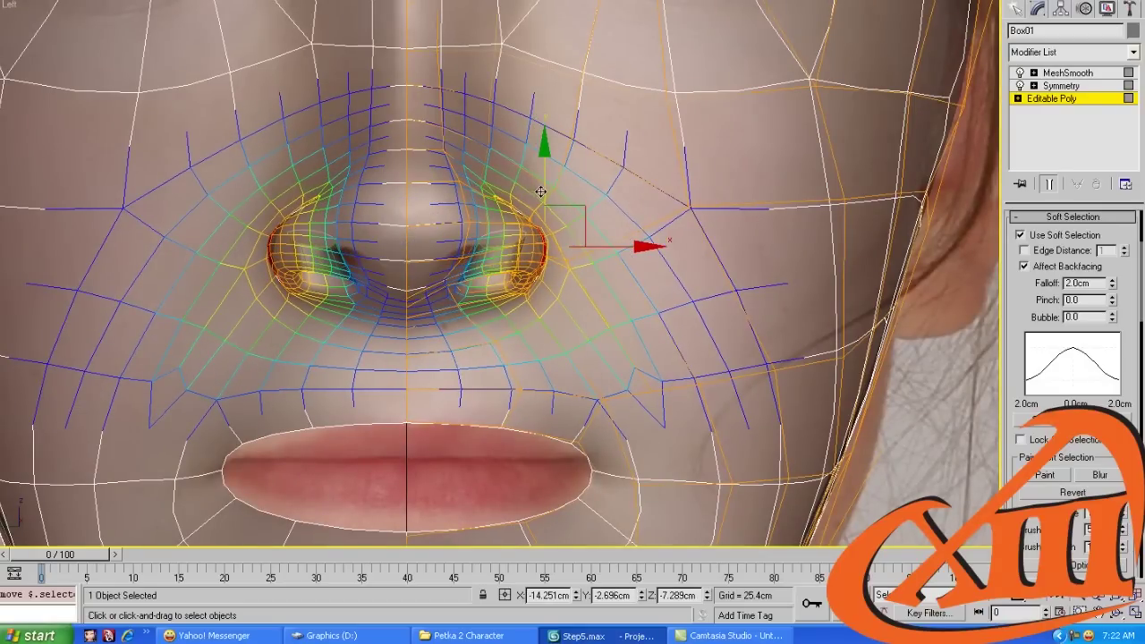
pyautogui.press('r')
pyautogui.moveTo(541, 150)
pyautogui.mouseDown()
pyautogui.moveTo(542, 125)
pyautogui.moveTo(544, 157)
pyautogui.moveTo(543, 143)
pyautogui.mouseUp()
pyautogui.press('w')
pyautogui.moveTo(526, 248); pyautogui.dragTo(604, 221, button='middle')
pyautogui.scroll(-5, 582, 268)
pyautogui.press('p')
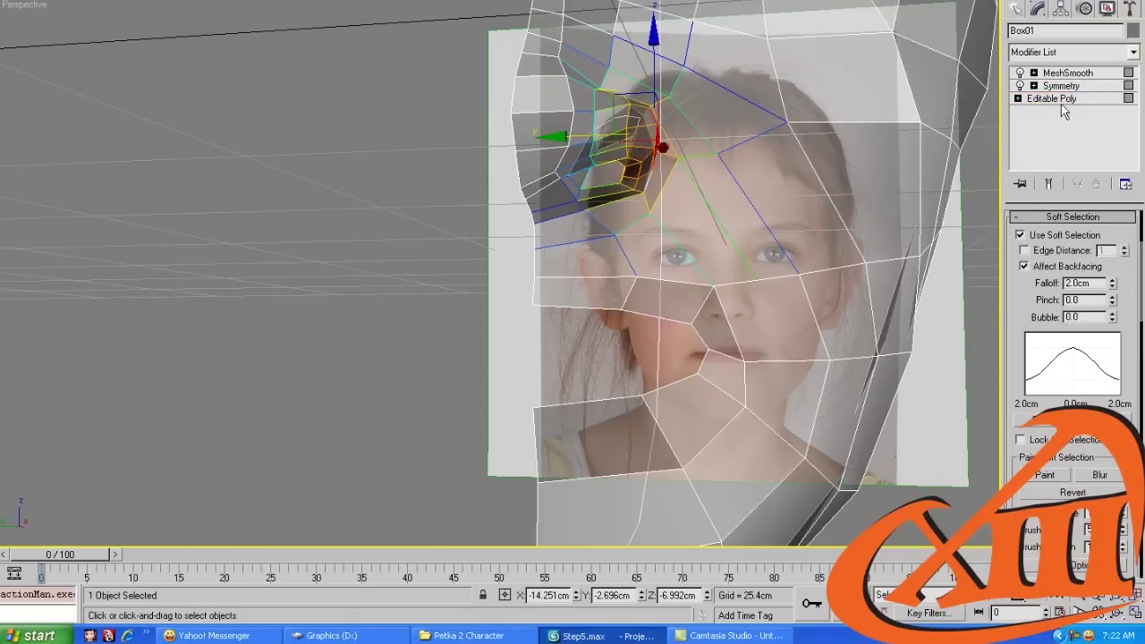
# Turn off soft selection and switch to edge editing around the mouth corner on the unsmoothed half head
pyautogui.click(1061, 100)
pyautogui.keyDown('alt'); pyautogui.moveTo(805, 250); pyautogui.dragTo(581, 331, button='middle'); pyautogui.keyUp('alt')
pyautogui.press('1')
pyautogui.click(571, 356)
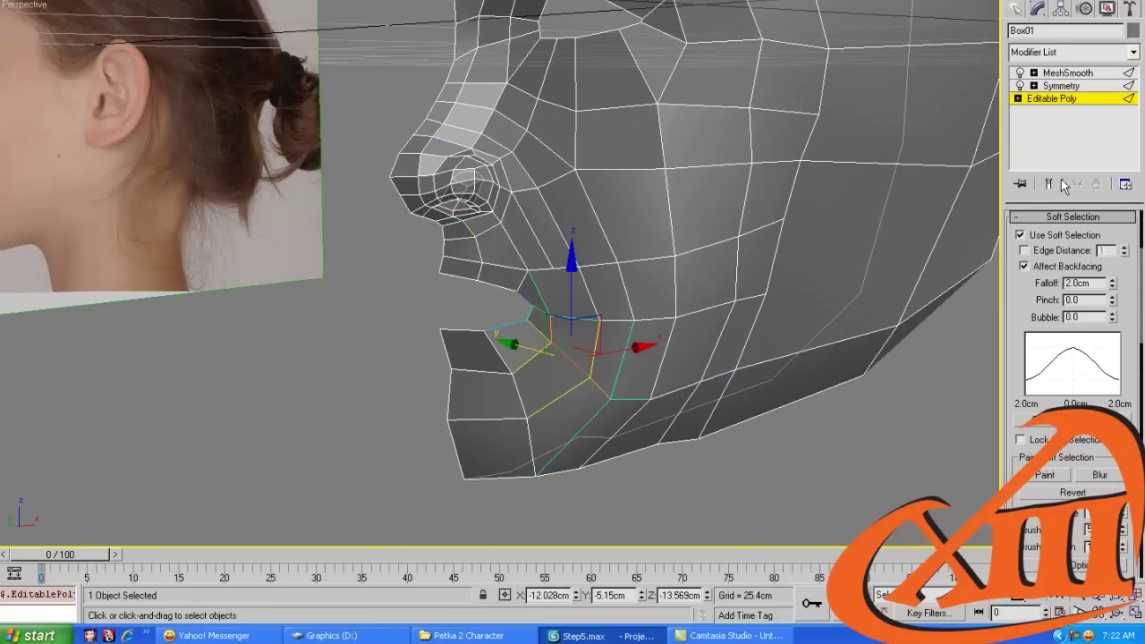
pyautogui.click(1027, 238)
pyautogui.scroll(4, 633, 333)
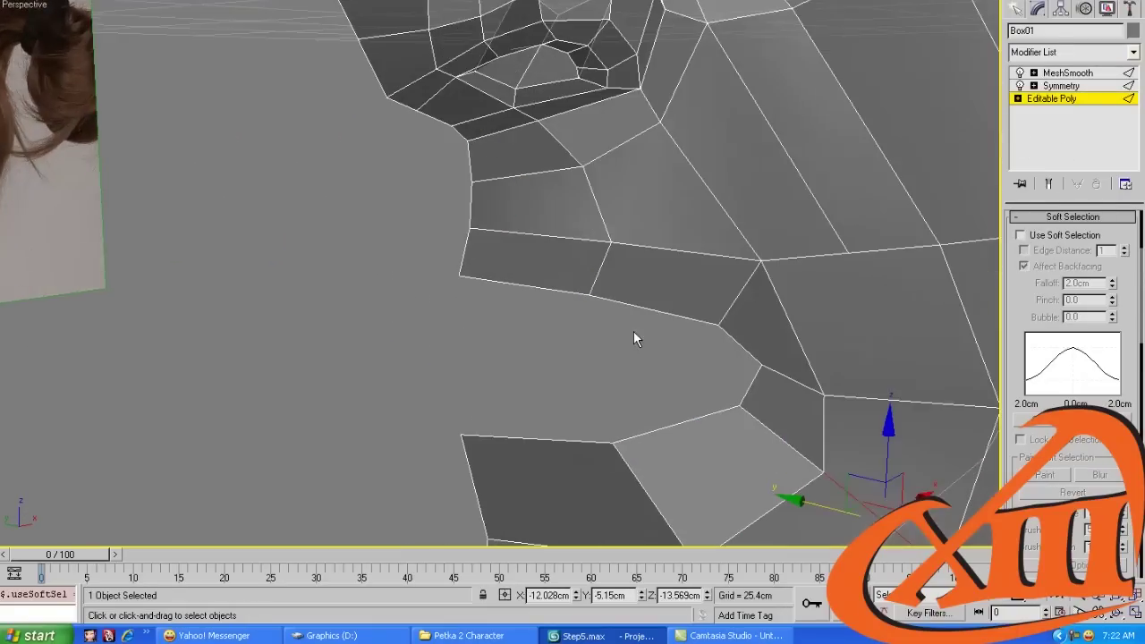
# Connect the ring of edges around the mouth corner and lower lip, and join the new loop's end vertex to the one above it
pyautogui.scroll(-2, 756, 329)
pyautogui.hotkey('ctrl', 'z')
pyautogui.hotkey('ctrl', 'z')
pyautogui.hotkey('ctrl', 'z')
pyautogui.hotkey('ctrl', 'z')
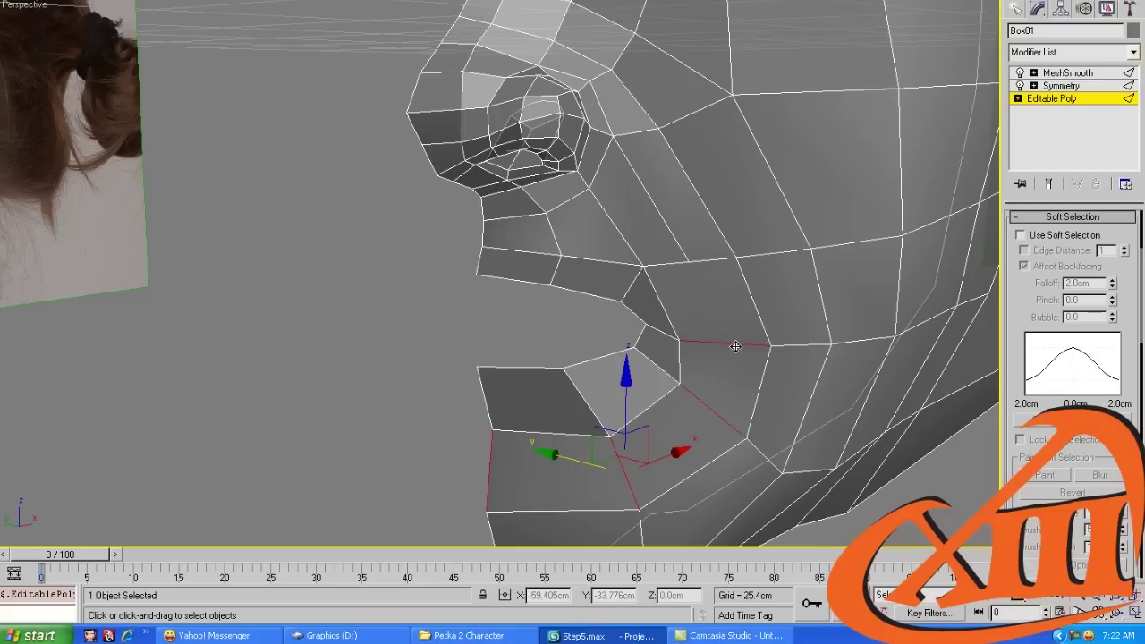
pyautogui.click(723, 341)
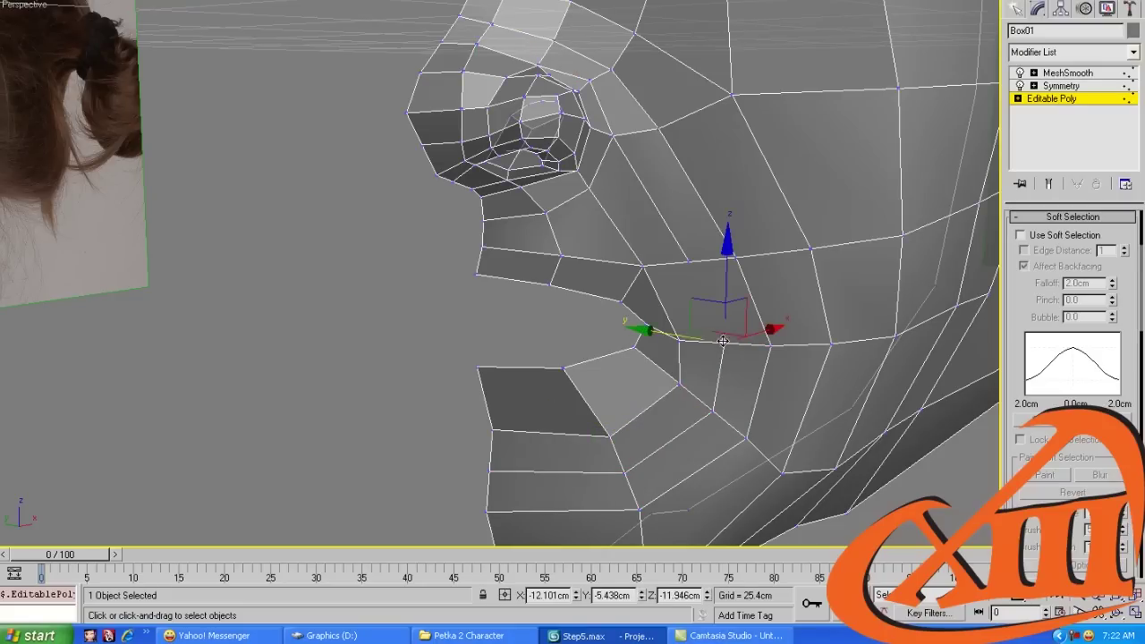
pyautogui.click(688, 263)
# Move the edges running from the nose wing down past the mouth corner to reshape the cheek beside the mouth
pyautogui.press('2')
pyautogui.click(672, 239)
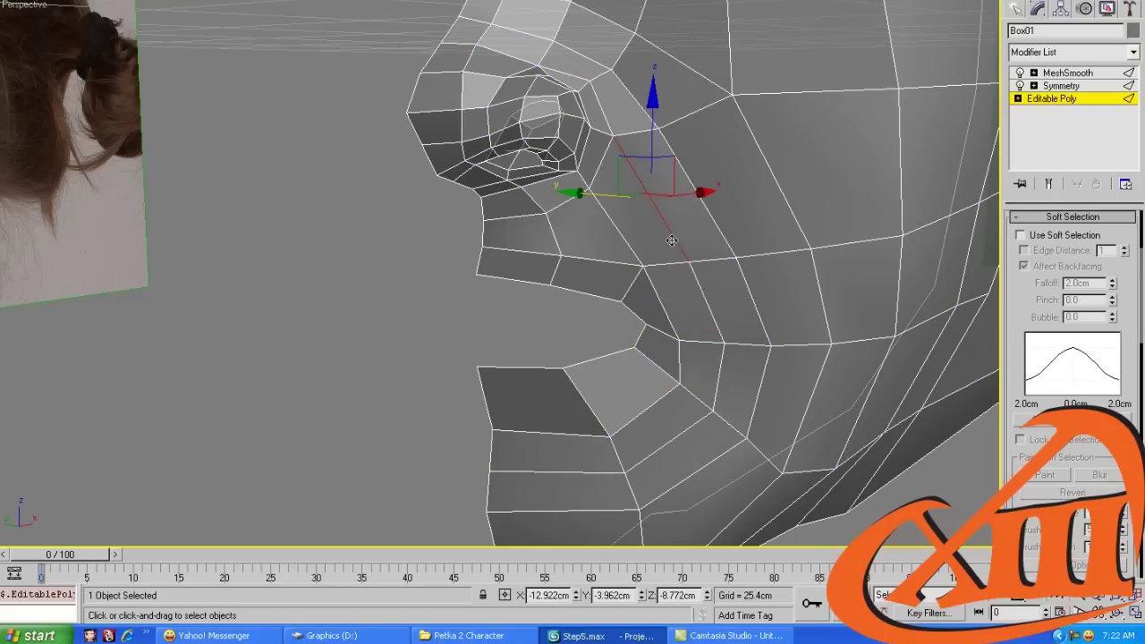
pyautogui.keyDown('ctrl'); pyautogui.click(703, 311); pyautogui.keyUp('ctrl')
pyautogui.keyDown('alt'); pyautogui.moveTo(715, 385); pyautogui.dragTo(537, 259, button='middle'); pyautogui.keyUp('alt')
pyautogui.moveTo(523, 248); pyautogui.dragTo(556, 280)
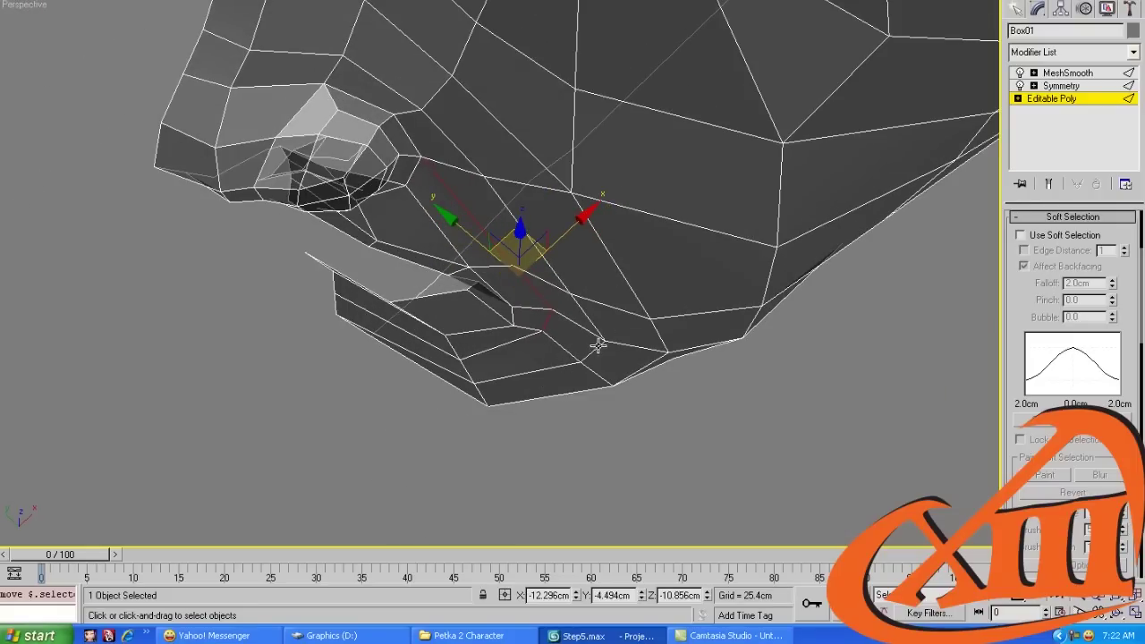
# Reshape the area beside the mouth corner by moving individual vertices and the short edge between the new loops
pyautogui.press('1')
pyautogui.moveTo(542, 313)
pyautogui.keyDown('alt'); pyautogui.mouseDown(button='middle')
pyautogui.moveTo(572, 313)
pyautogui.moveTo(541, 328)
pyautogui.mouseUp(button='middle'); pyautogui.keyUp('alt')
pyautogui.click(544, 328)
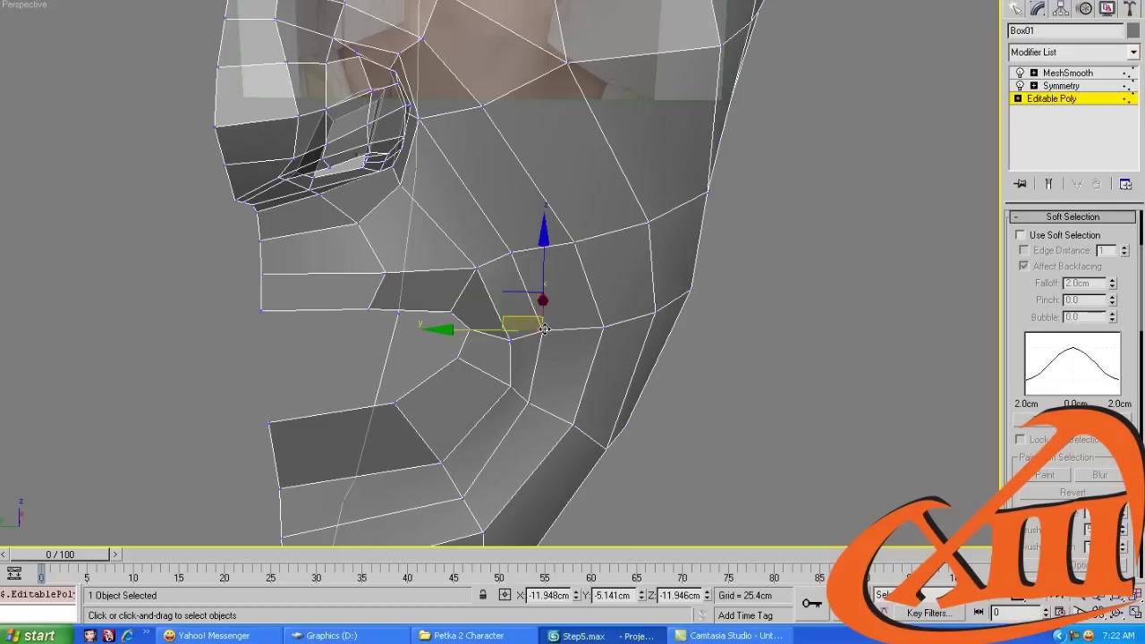
pyautogui.moveTo(502, 300); pyautogui.dragTo(506, 306)
pyautogui.keyDown('alt'); pyautogui.moveTo(506, 306); pyautogui.dragTo(642, 319, button='middle'); pyautogui.keyUp('alt')
pyautogui.click(660, 370)
pyautogui.click(657, 383)
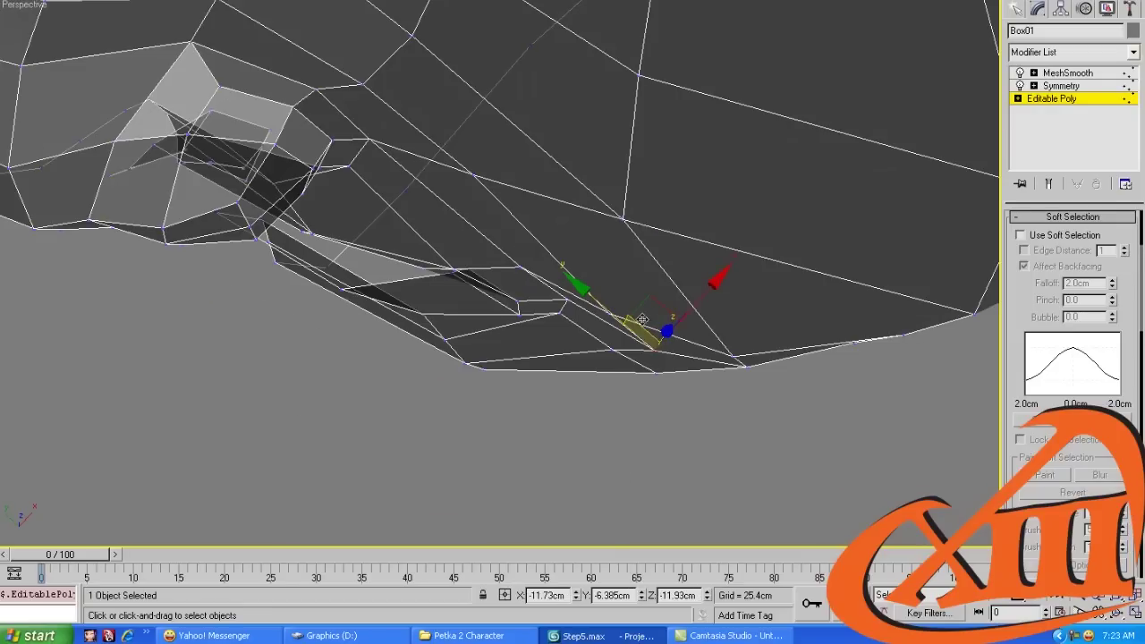
pyautogui.moveTo(648, 313); pyautogui.dragTo(605, 289)
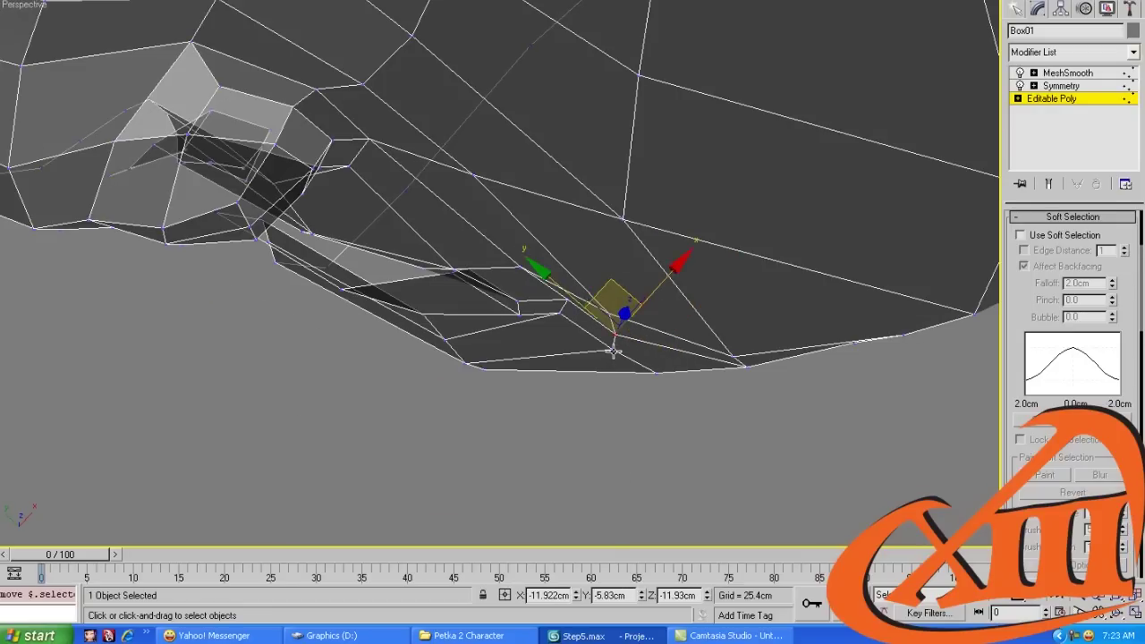
pyautogui.moveTo(614, 351); pyautogui.dragTo(582, 358)
pyautogui.keyDown('alt'); pyautogui.moveTo(581, 358); pyautogui.dragTo(604, 231, button='middle'); pyautogui.keyUp('alt')
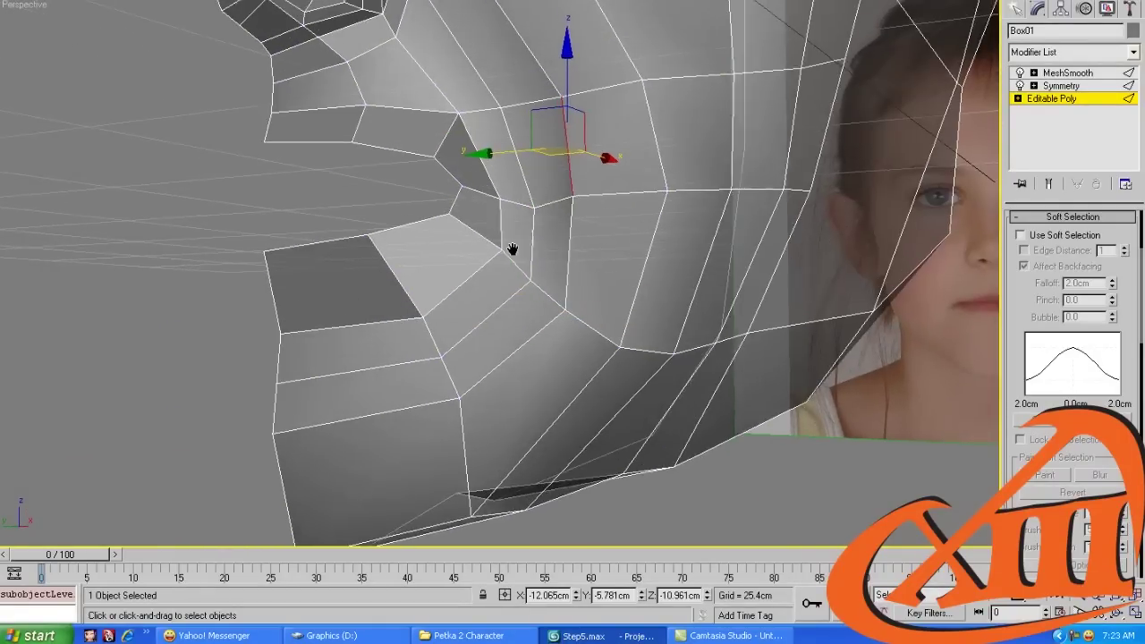
# Move the vertex just below the mouth corner about 0.25 cm toward the mouth and 0.07 cm up
pyautogui.scroll(2, 515, 224)
pyautogui.click(510, 262)
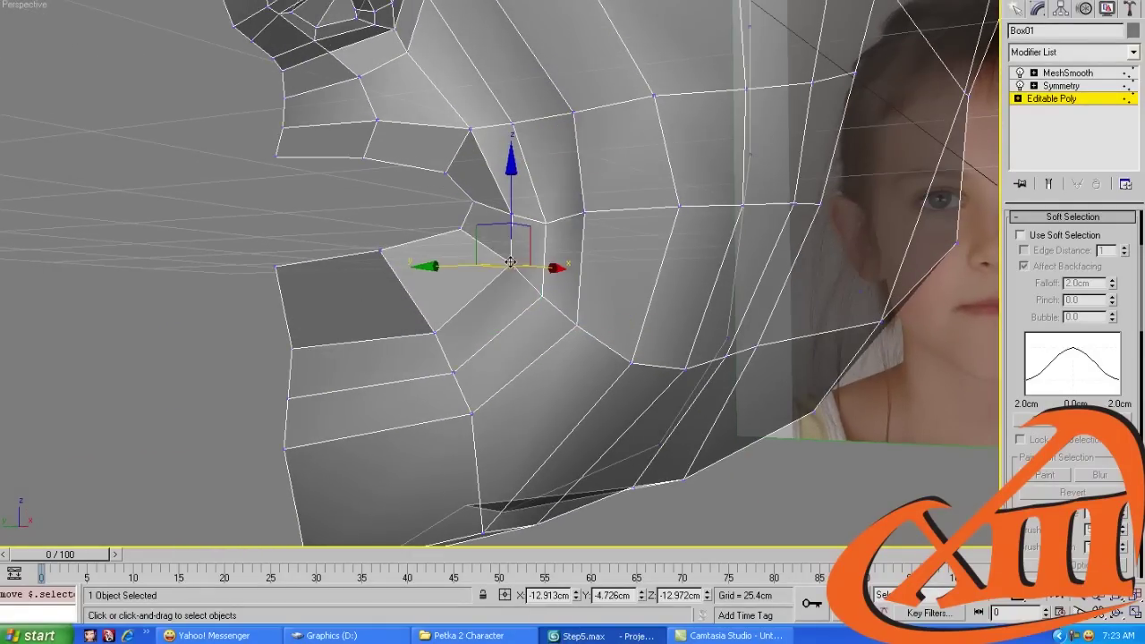
pyautogui.moveTo(481, 231); pyautogui.dragTo(461, 217)
pyautogui.moveTo(457, 418); pyautogui.dragTo(444, 312, button='middle')
pyautogui.scroll(-3, 483, 292)
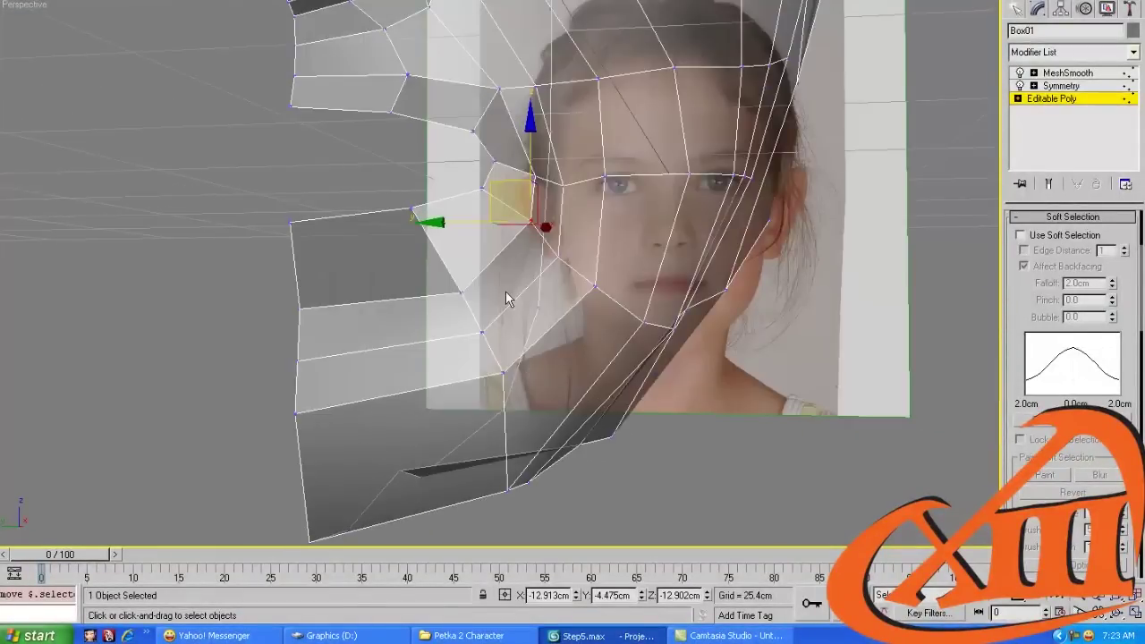
pyautogui.moveTo(506, 294)
pyautogui.keyDown('alt'); pyautogui.mouseDown(button='middle')
pyautogui.moveTo(494, 294)
pyautogui.moveTo(519, 306)
pyautogui.mouseUp(button='middle'); pyautogui.keyUp('alt')
pyautogui.scroll(2, 492, 293)
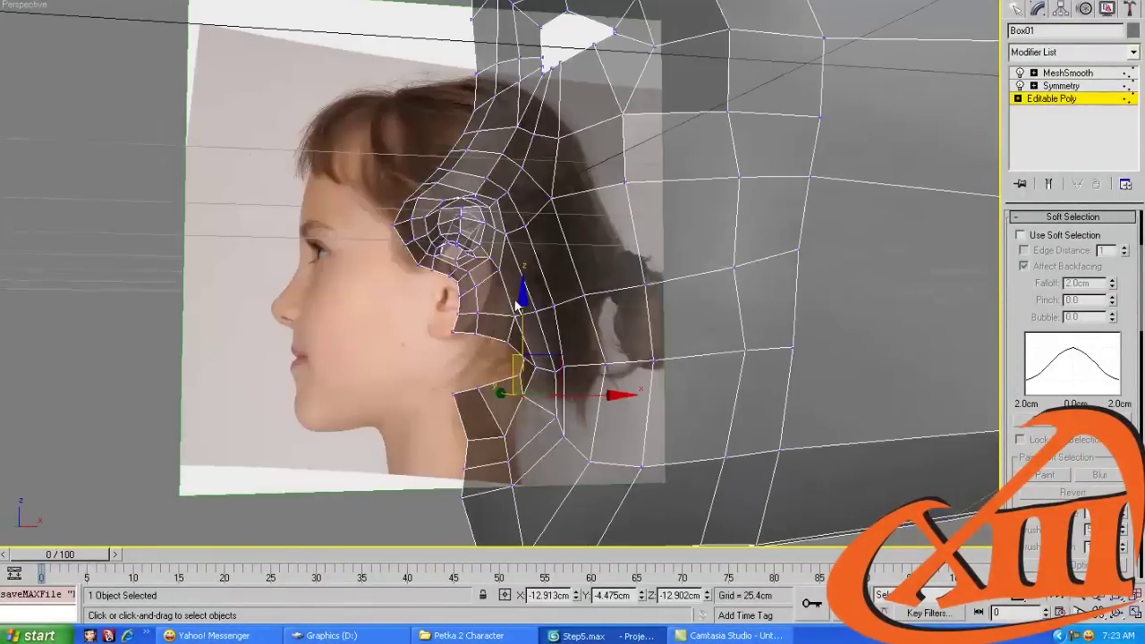
# Select the edges around the mouth opening and, in the Left view, extrude them inward by scaling vertically until the lips nearly meet
pyautogui.keyDown('alt'); pyautogui.moveTo(589, 296); pyautogui.dragTo(716, 253, button='middle'); pyautogui.keyUp('alt')
pyautogui.scroll(8, 506, 278)
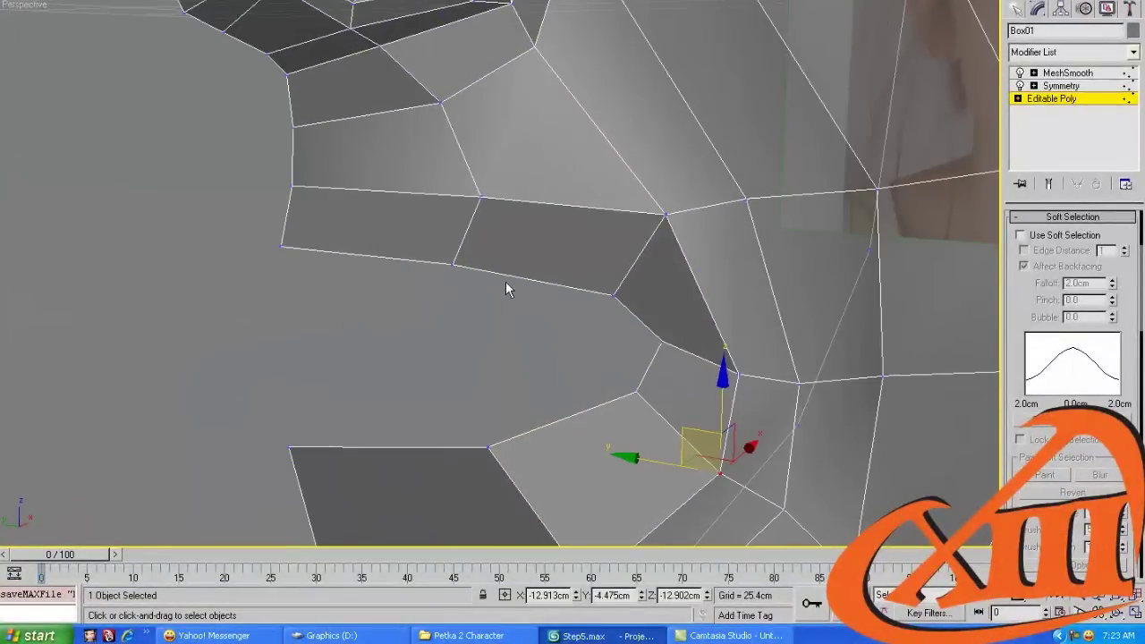
pyautogui.press('2')
pyautogui.click(506, 279)
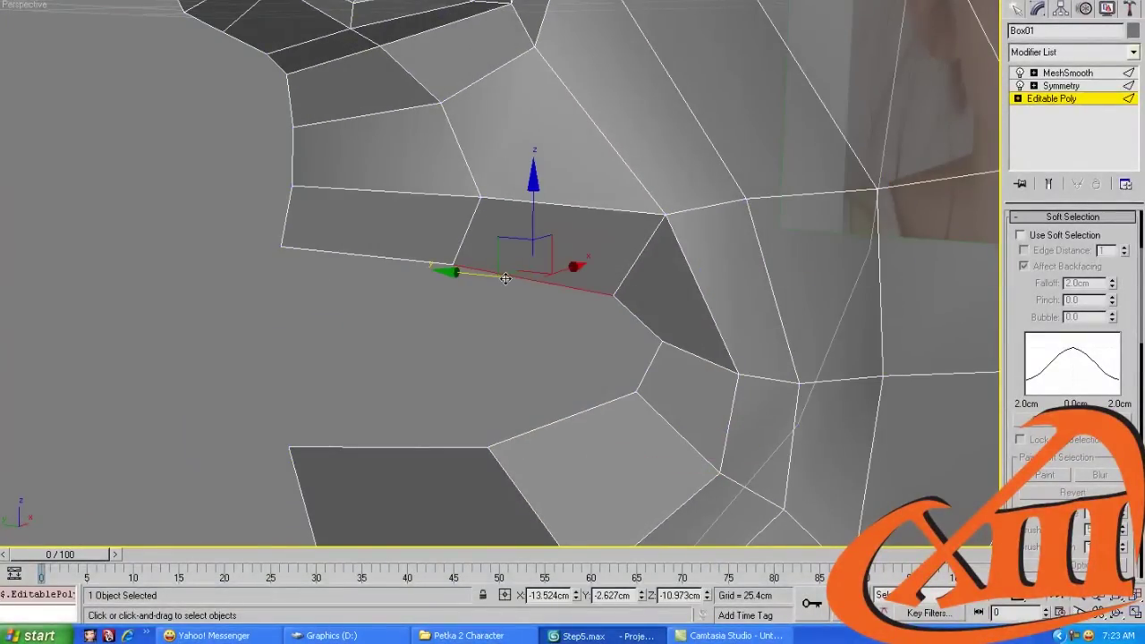
pyautogui.hotkey('alt', 'l')
pyautogui.press('l')
pyautogui.press('z')
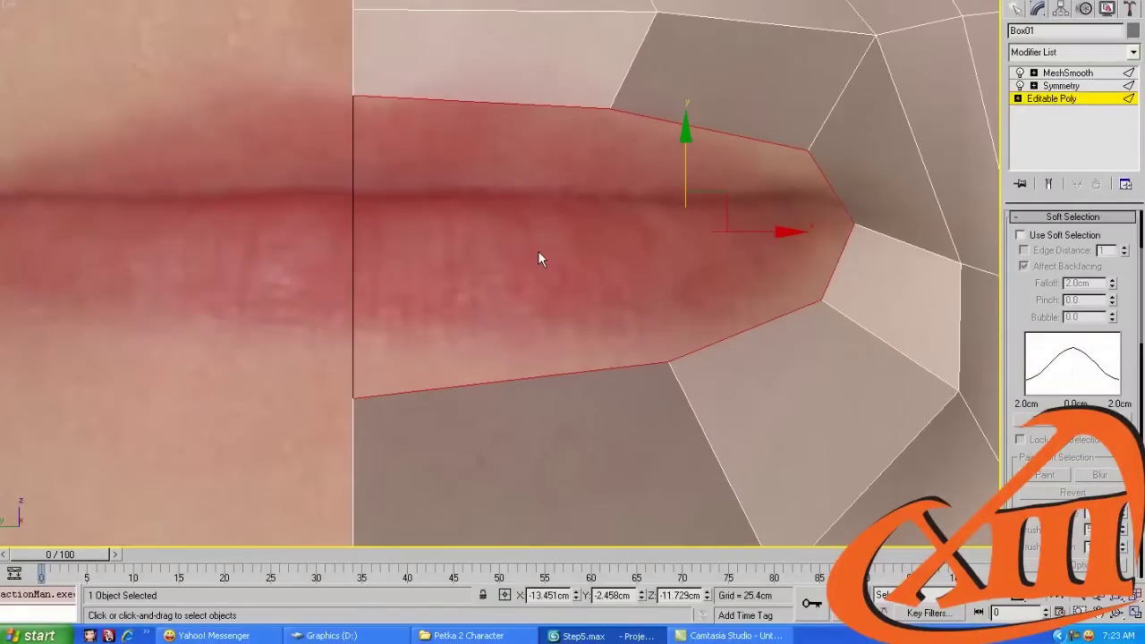
pyautogui.press('r')
pyautogui.moveTo(687, 128); pyautogui.dragTo(685, 346)
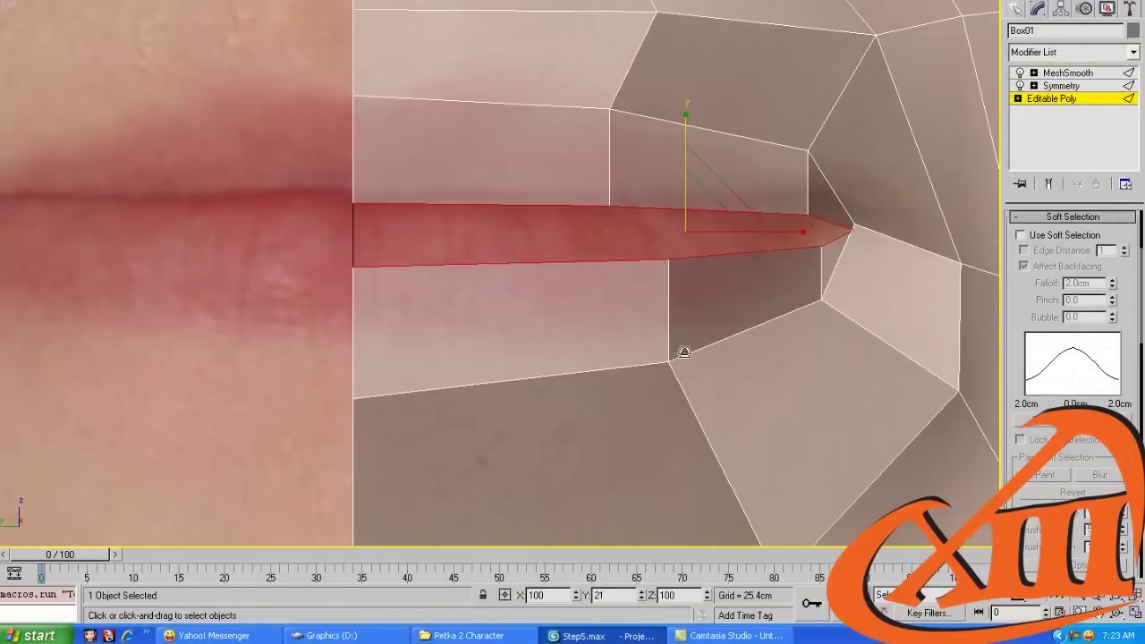
# Move the new inner lip edges about 0.23 cm up onto the reference photo's lip line and slightly toward the face's centre
pyautogui.moveTo(658, 172); pyautogui.dragTo(628, 159, button='middle')
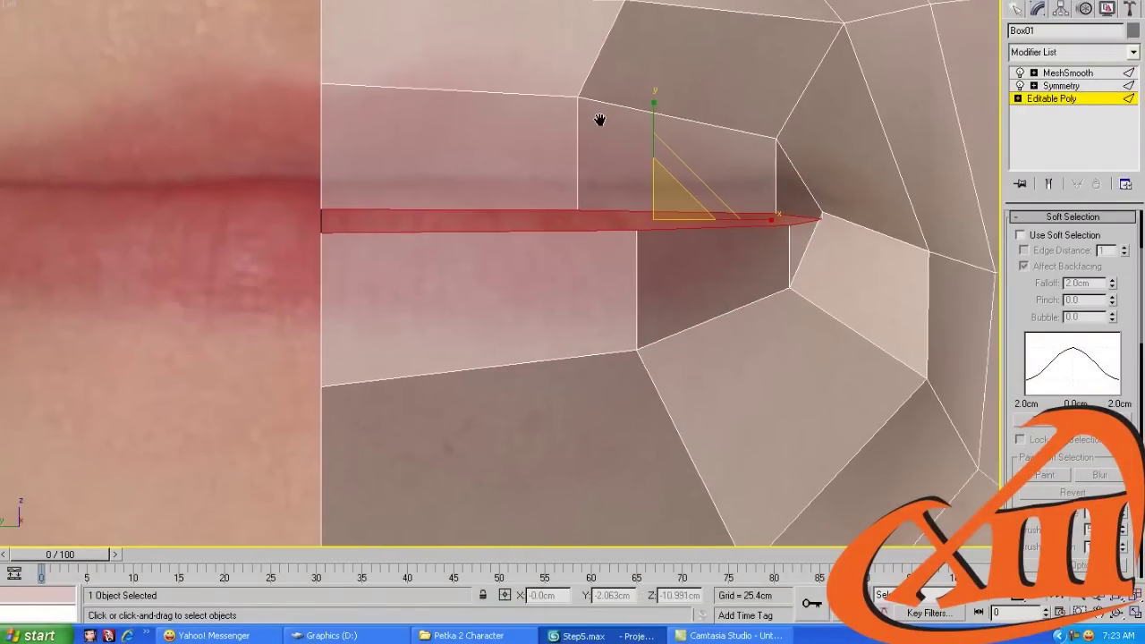
pyautogui.press('w')
pyautogui.moveTo(658, 133); pyautogui.dragTo(644, 97)
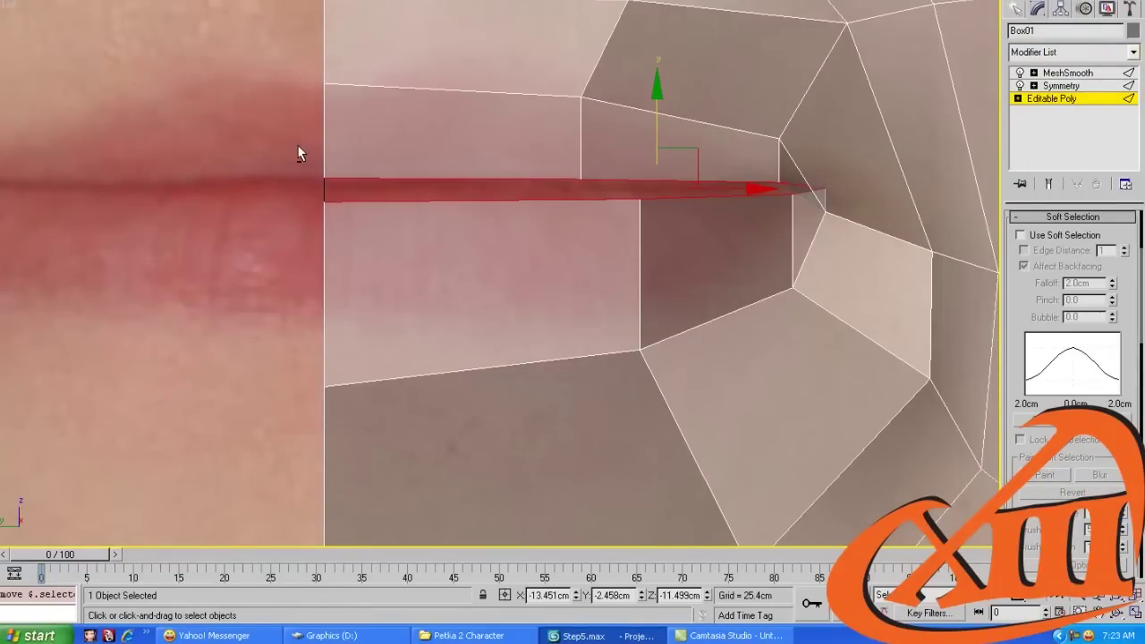
pyautogui.click(852, 233)
pyautogui.moveTo(831, 188); pyautogui.dragTo(787, 187)
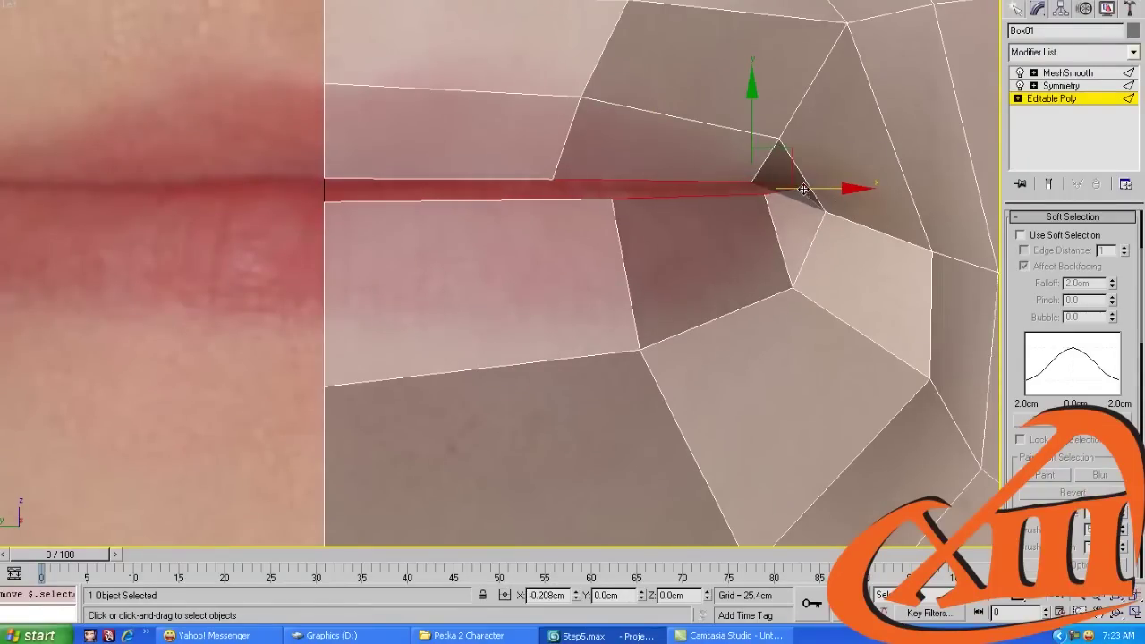
# Adjust the vertices at the mouth corner, moving them outward to match the end of the lip line in the photo
pyautogui.click(837, 226)
pyautogui.click(825, 217)
pyautogui.click(825, 212)
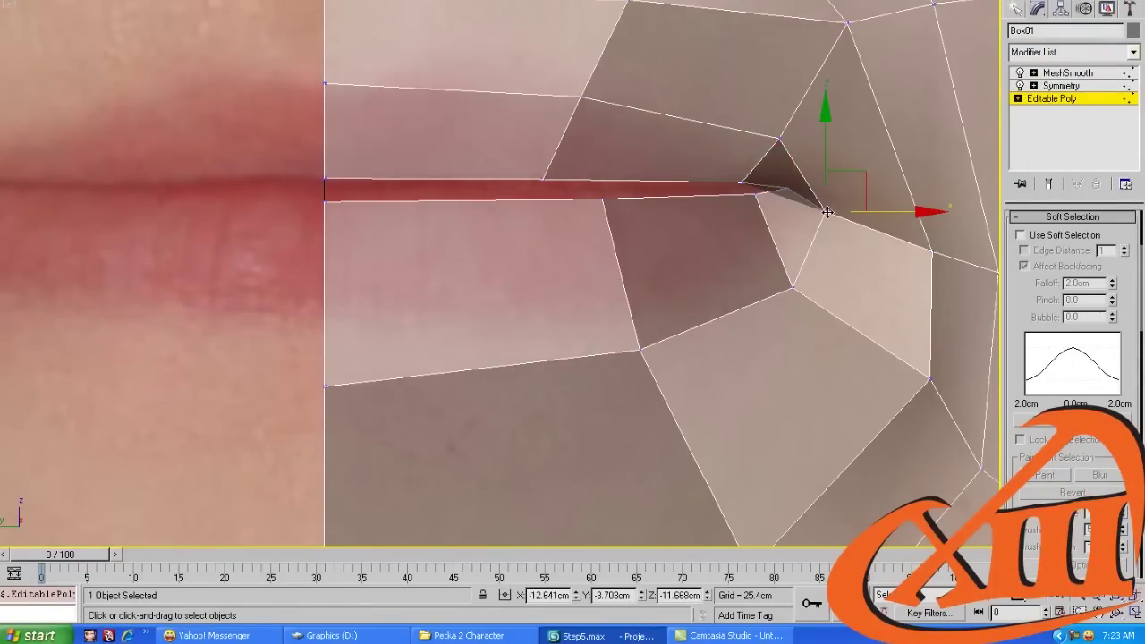
pyautogui.moveTo(863, 190); pyautogui.dragTo(881, 166)
pyautogui.click(782, 141)
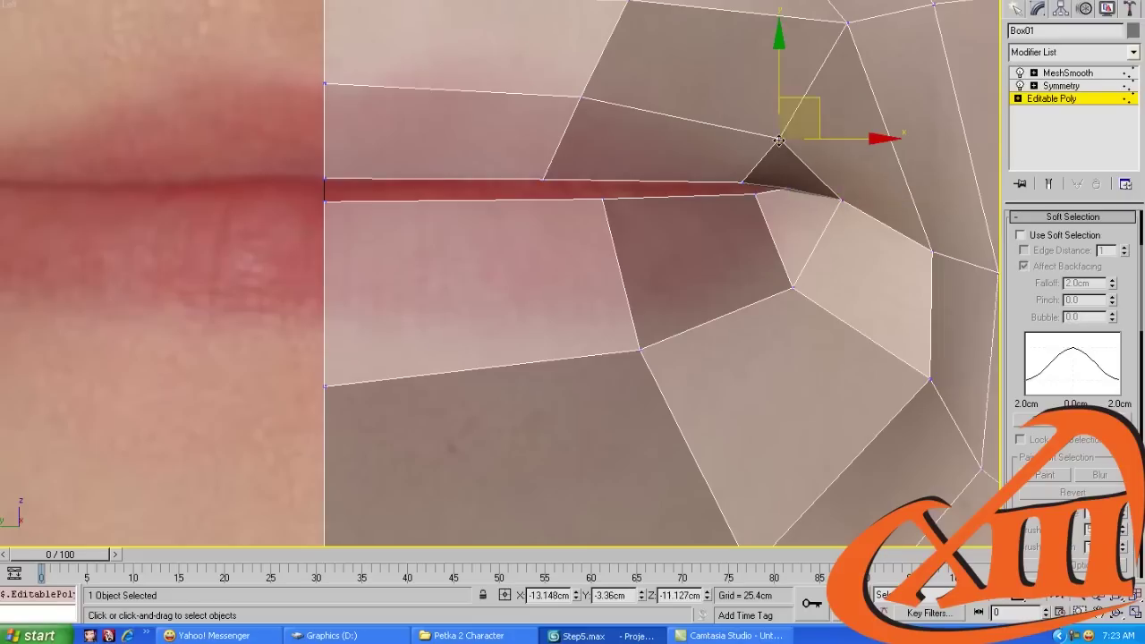
pyautogui.moveTo(781, 141); pyautogui.dragTo(785, 200)
pyautogui.click(758, 196)
# Select the mouth opening's border and extrude it about 0.67 cm back into the head
pyautogui.press('4')
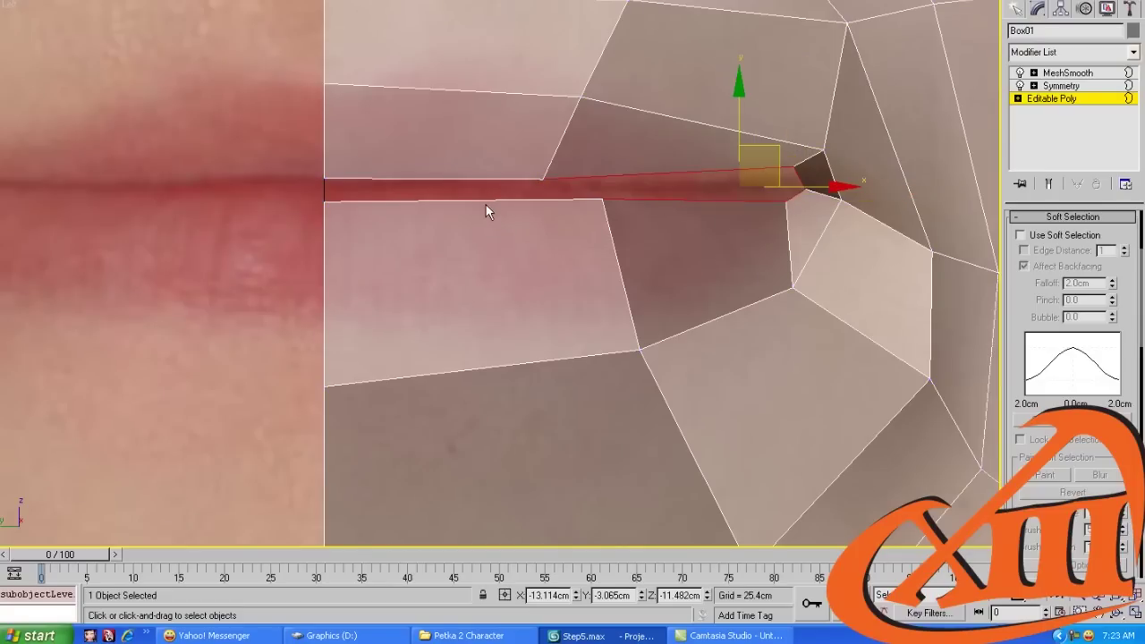
pyautogui.click(486, 205)
pyautogui.scroll(-5, 486, 202)
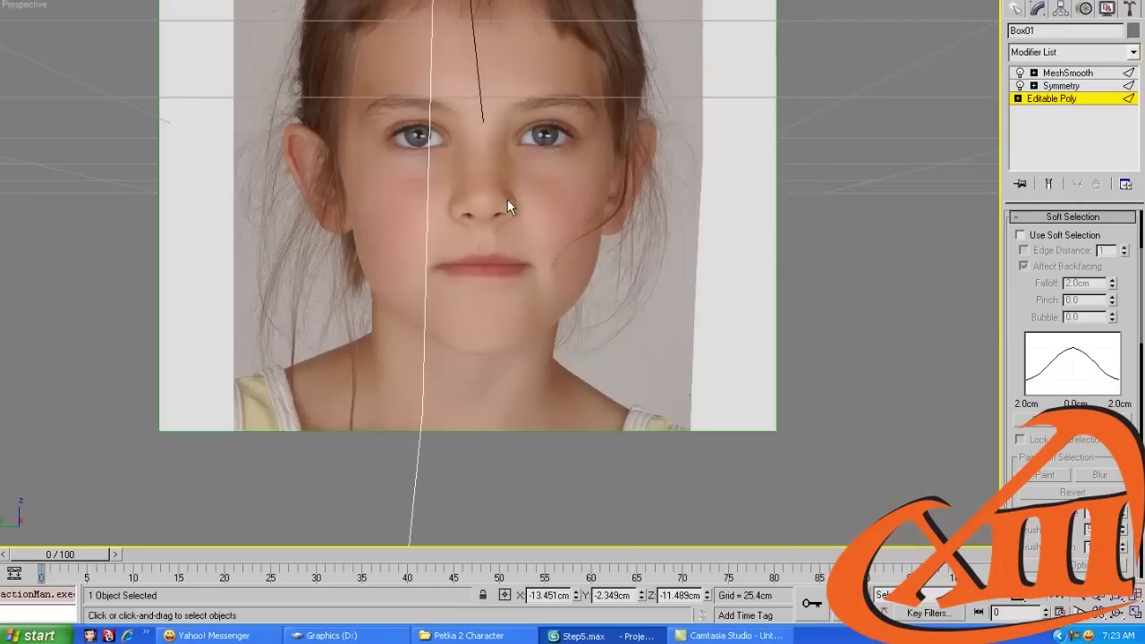
pyautogui.keyDown('alt'); pyautogui.moveTo(507, 199); pyautogui.dragTo(465, 285, button='middle'); pyautogui.keyUp('alt')
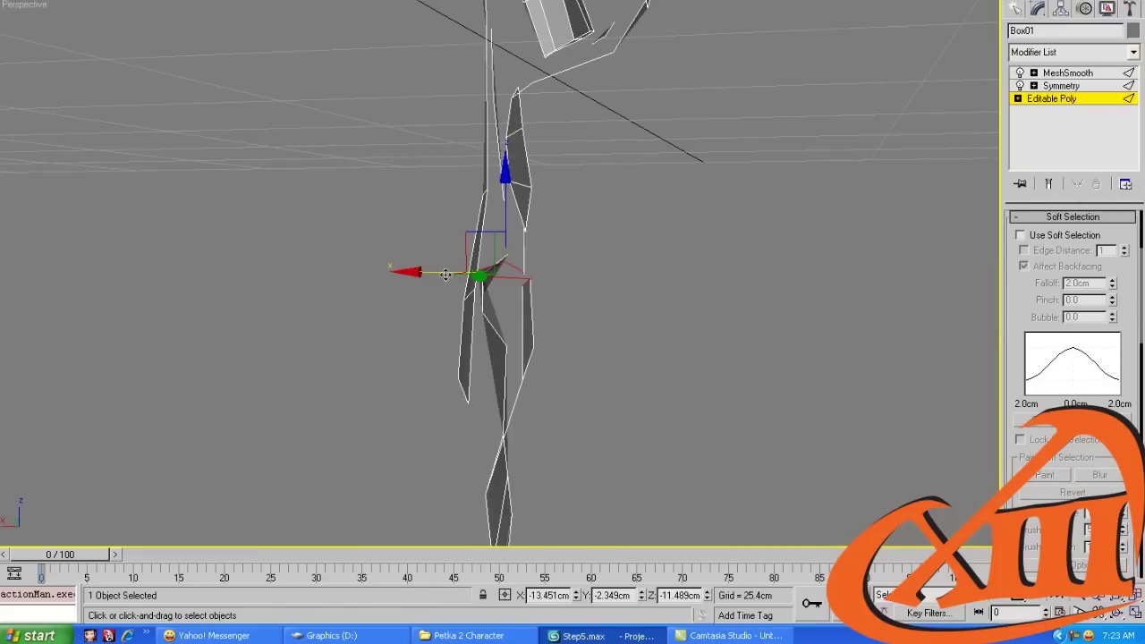
pyautogui.moveTo(446, 274); pyautogui.dragTo(409, 270)
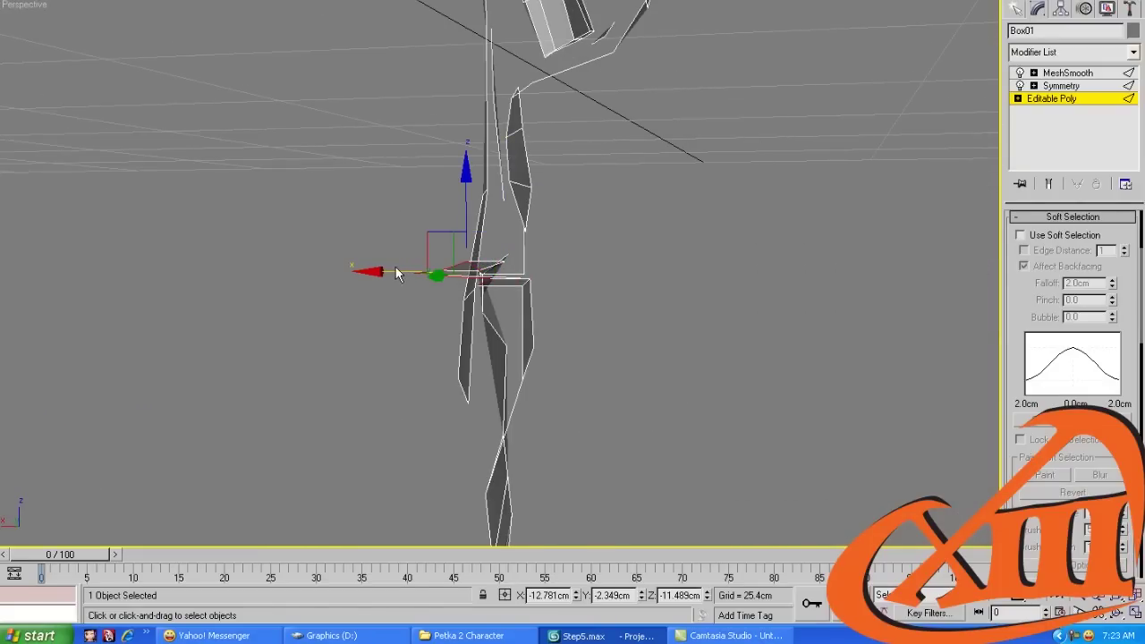
pyautogui.keyDown('alt'); pyautogui.moveTo(396, 273); pyautogui.dragTo(436, 265, button='middle'); pyautogui.keyUp('alt')
# In the side view, move the upper lip's two front inner vertices back and down to follow the profile photo
pyautogui.scroll(5, 507, 266)
pyautogui.keyDown('alt'); pyautogui.moveTo(507, 266); pyautogui.dragTo(542, 231, button='middle'); pyautogui.keyUp('alt')
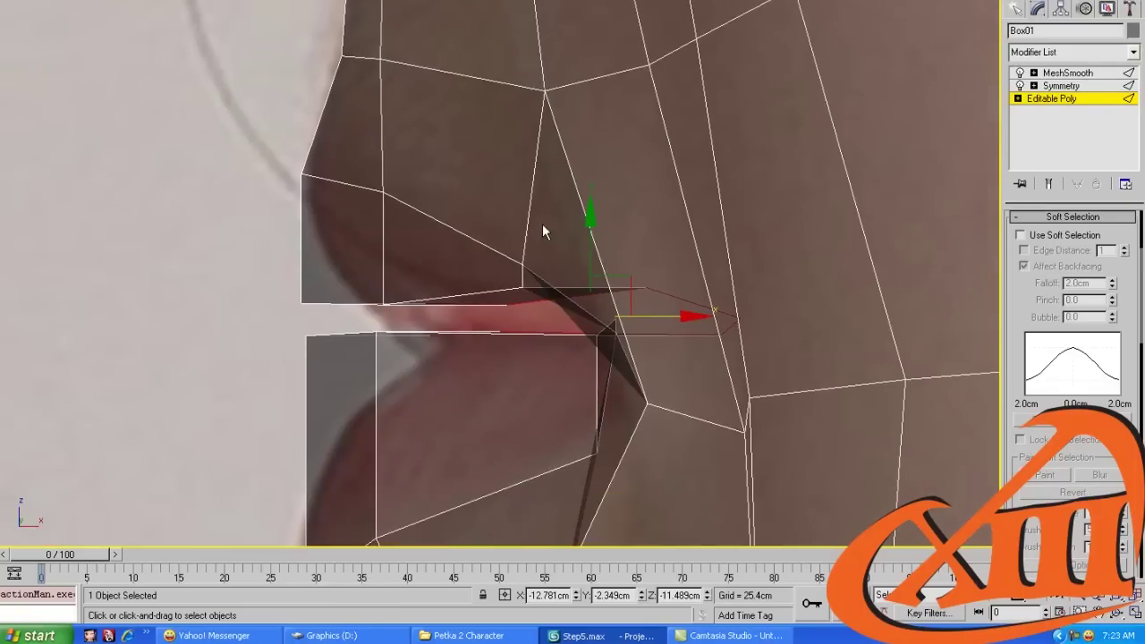
pyautogui.scroll(3, 542, 230)
pyautogui.press('1')
pyautogui.moveTo(396, 332); pyautogui.dragTo(385, 281, button='middle')
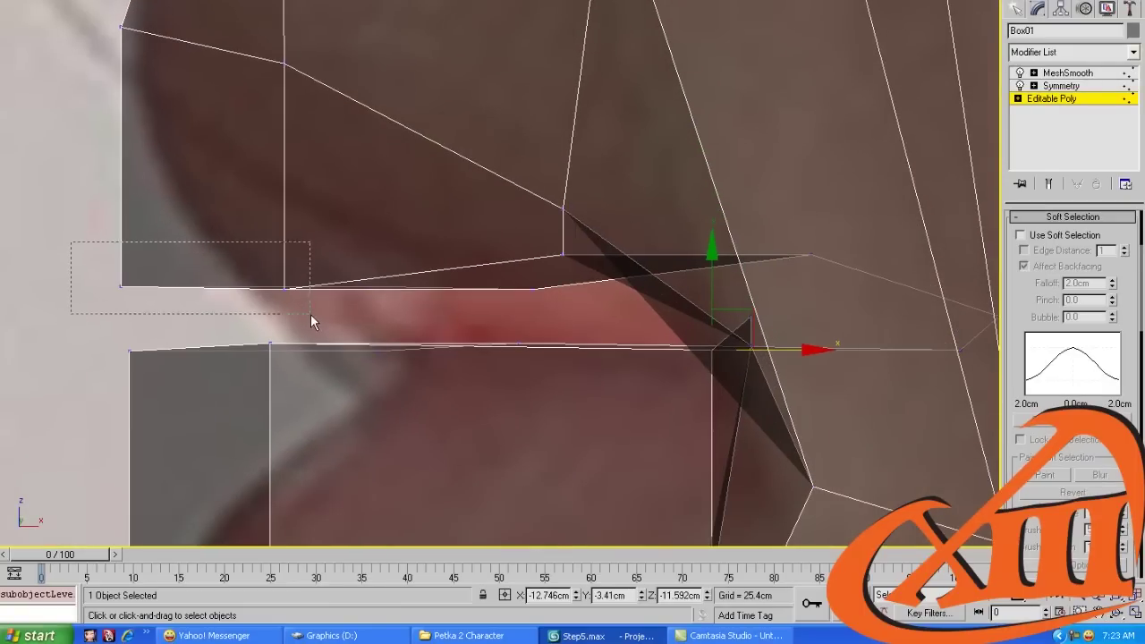
pyautogui.moveTo(311, 315); pyautogui.dragTo(311, 314)
pyautogui.moveTo(228, 268); pyautogui.dragTo(414, 303)
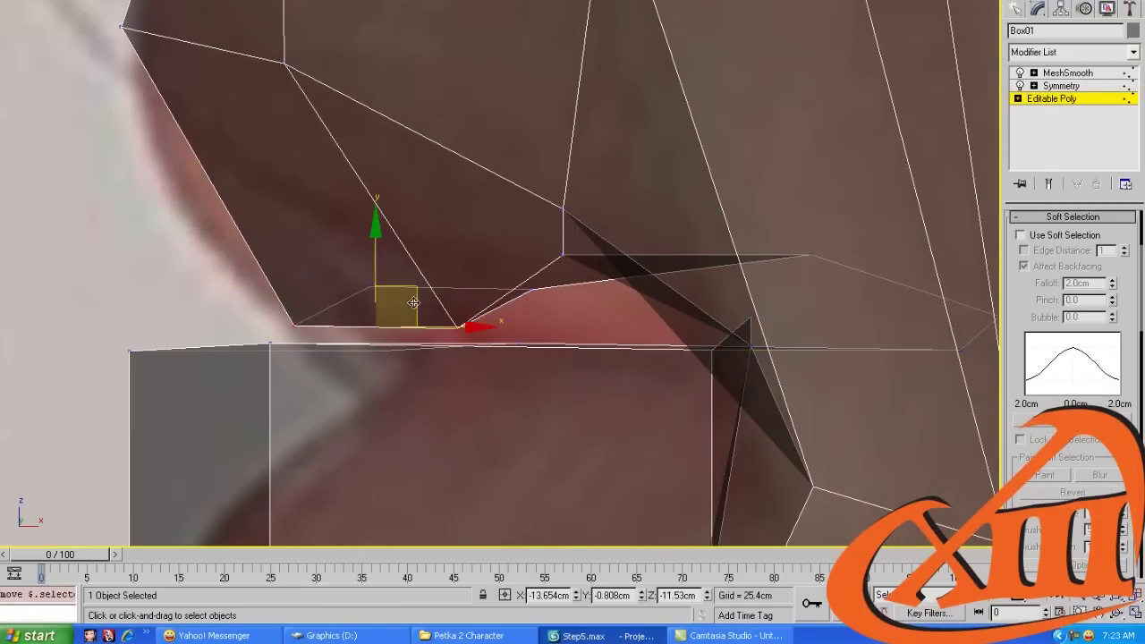
# Lower the remaining inner edges of the upper lip onto the lip line, working back toward the mouth corner
pyautogui.scroll(-3, 399, 290)
pyautogui.scroll(2, 387, 273)
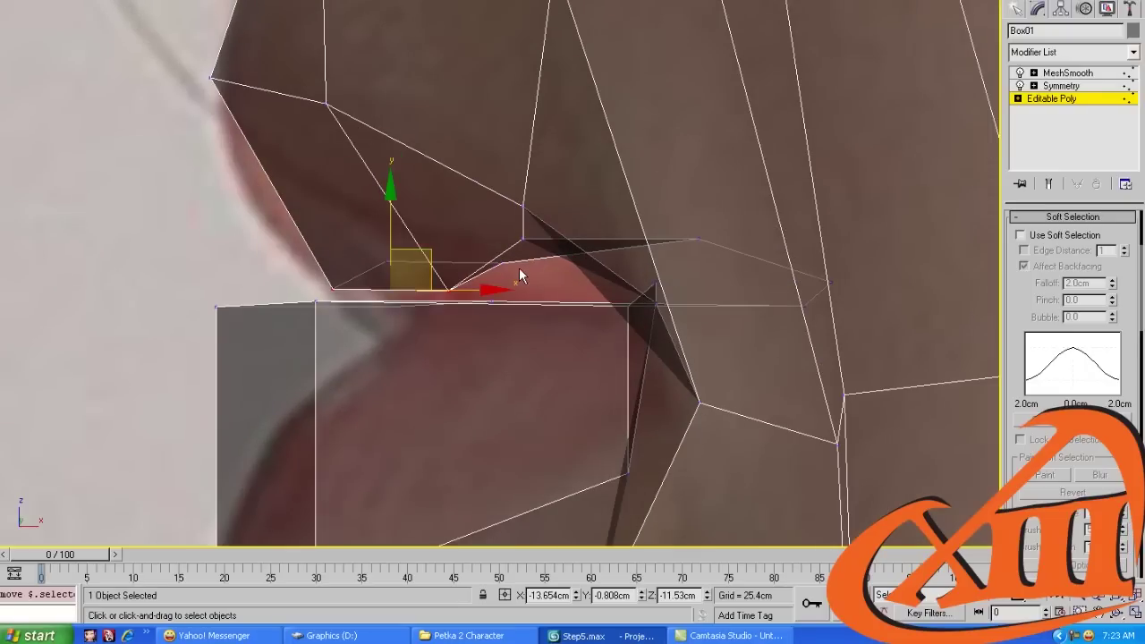
pyautogui.click(506, 240)
pyautogui.moveTo(487, 230); pyautogui.dragTo(524, 256)
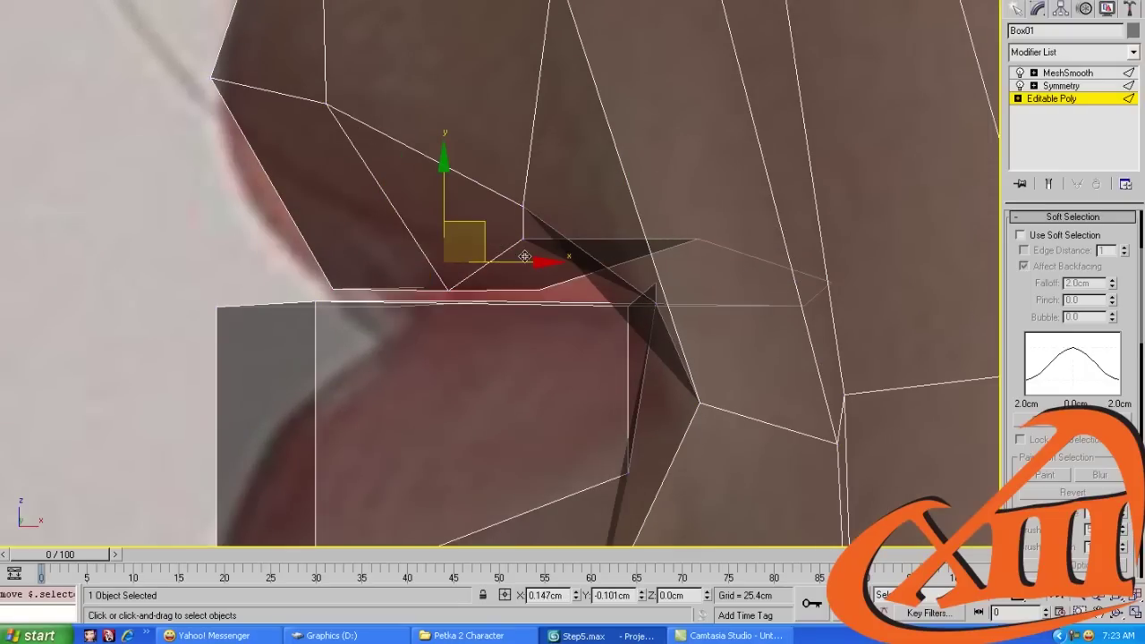
pyautogui.click(618, 240)
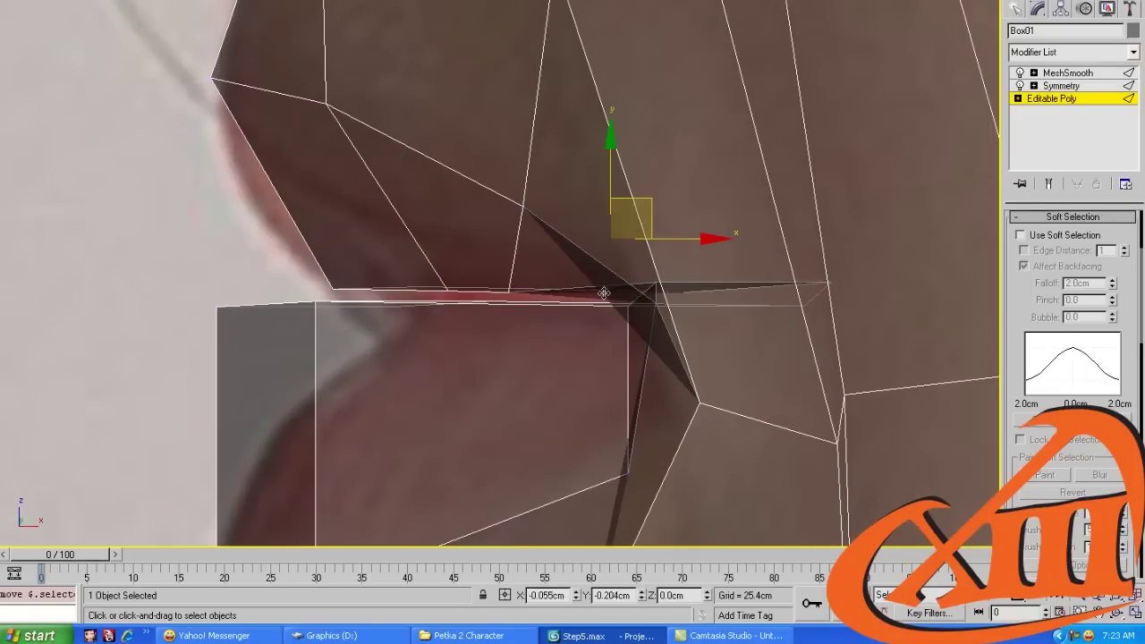
pyautogui.moveTo(618, 240); pyautogui.dragTo(603, 291)
# Move the lower lip's front inner vertices back to the point where the lips meet in the profile photo
pyautogui.moveTo(459, 344); pyautogui.dragTo(419, 317, button='middle')
pyautogui.click(266, 275)
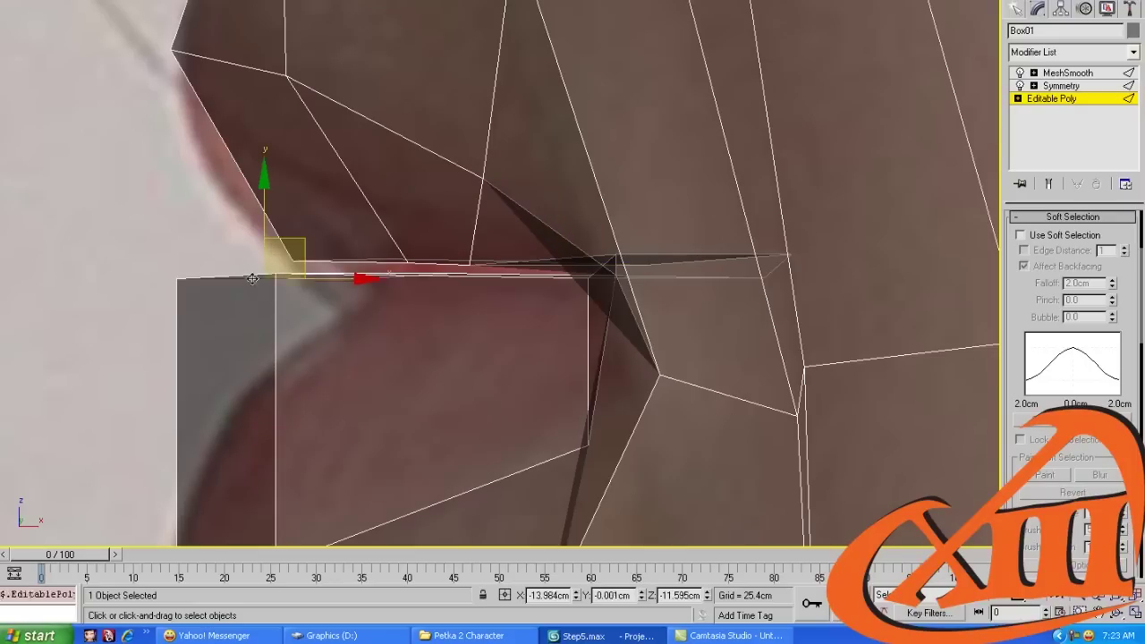
pyautogui.click(144, 278)
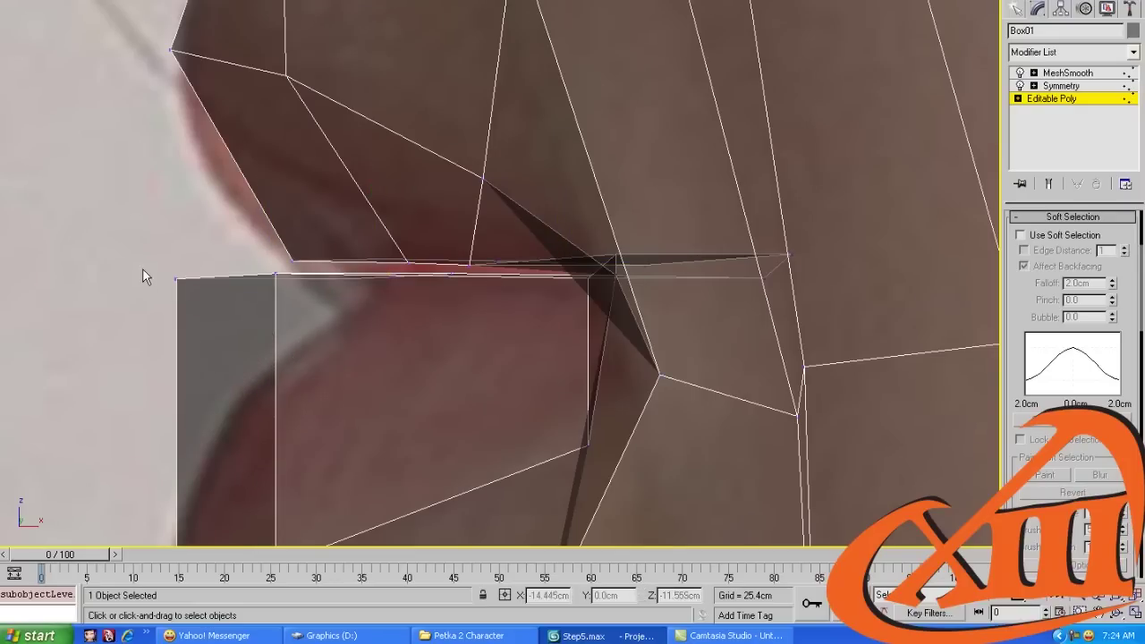
pyautogui.moveTo(395, 298); pyautogui.dragTo(398, 295)
pyautogui.moveTo(348, 241); pyautogui.dragTo(499, 238)
pyautogui.scroll(-2, 486, 265)
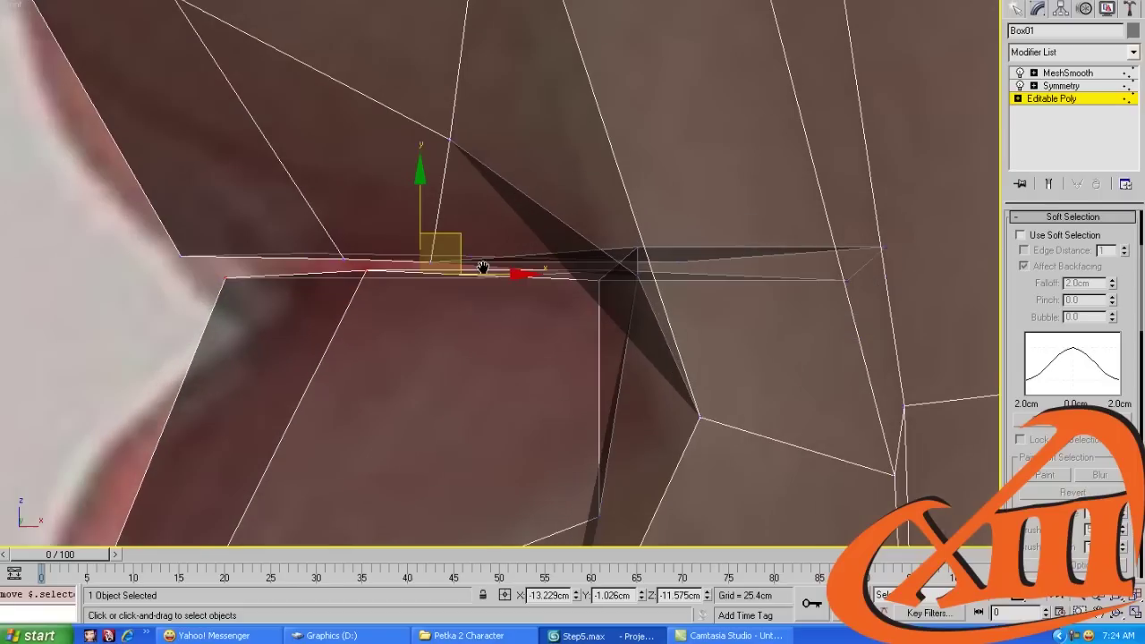
# Move the lower lip vertex near the mouth corner slightly forward and select the mouth corner vertex
pyautogui.moveTo(695, 266); pyautogui.dragTo(464, 302, button='middle')
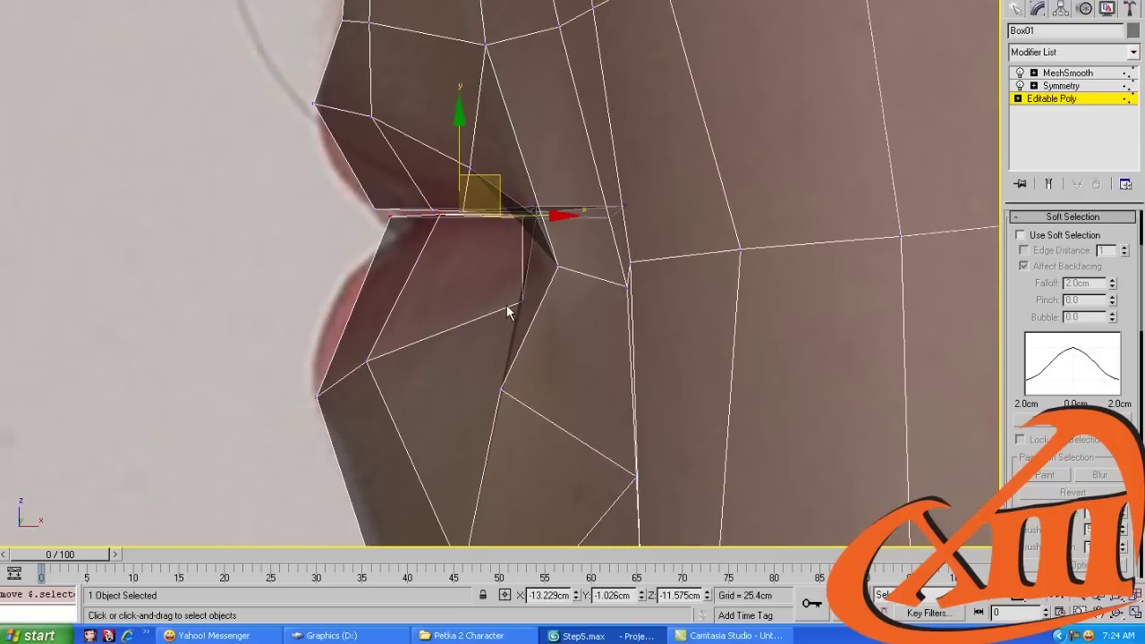
pyautogui.click(522, 301)
pyautogui.scroll(-1, 457, 251)
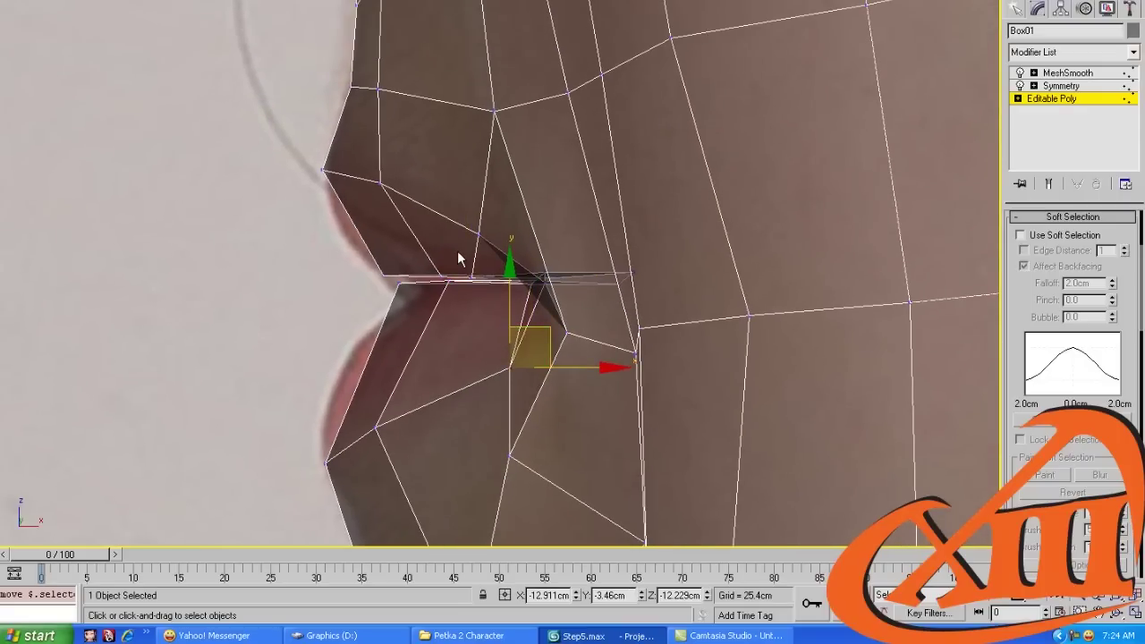
pyautogui.scroll(2, 457, 251)
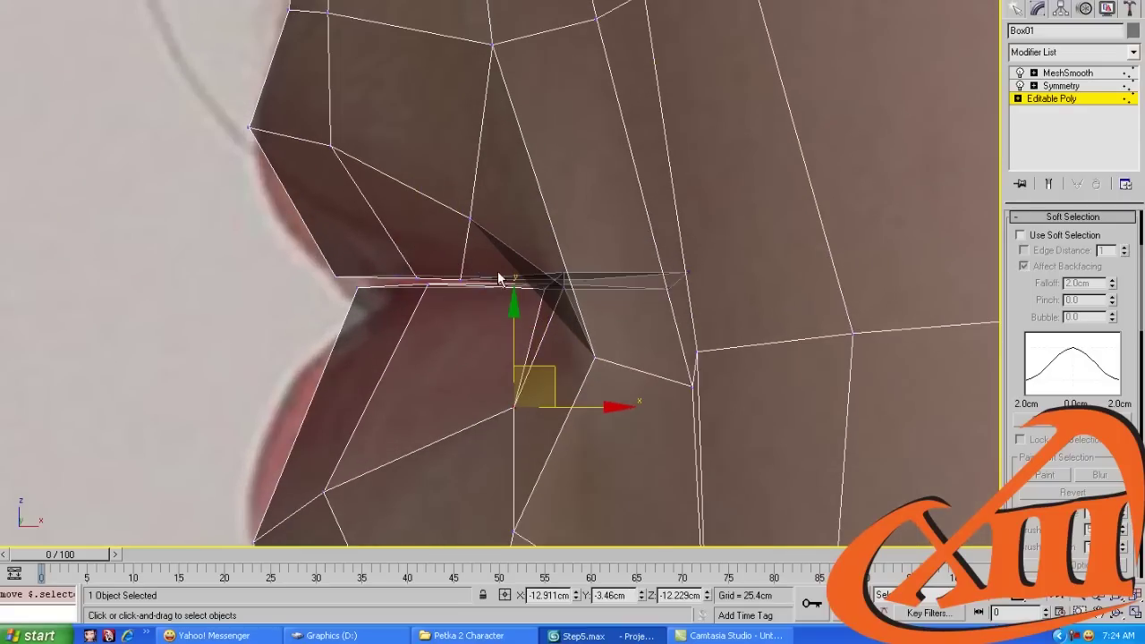
pyautogui.click(593, 359)
# Inspect the inside of the mouth corner in Perspective and undo the last move of its two inner vertices
pyautogui.press('p')
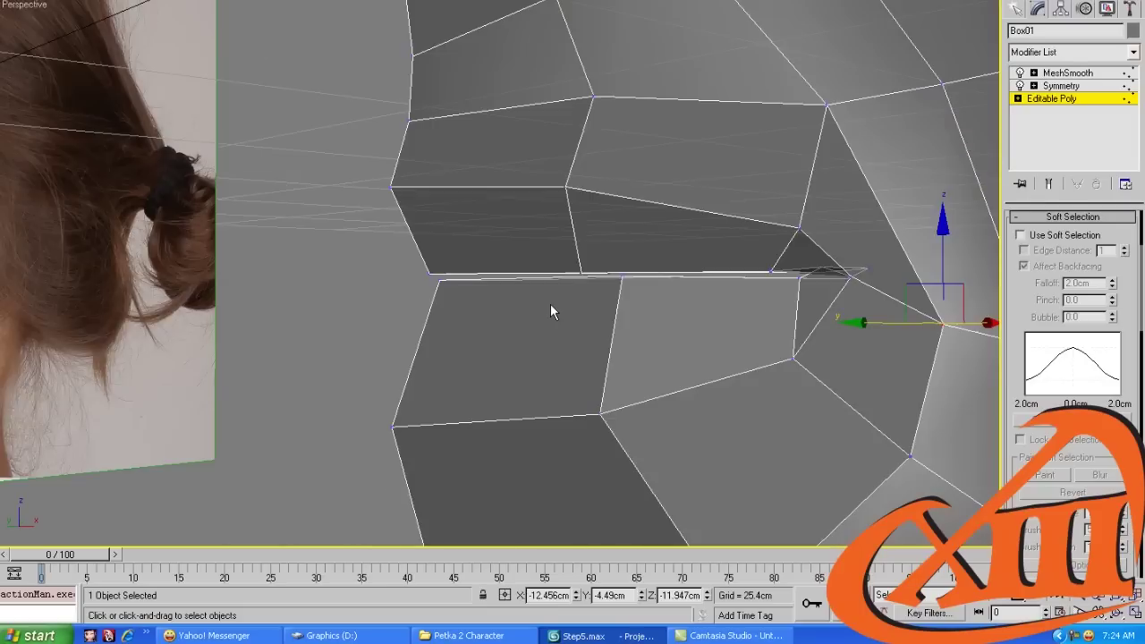
pyautogui.keyDown('alt'); pyautogui.moveTo(551, 310); pyautogui.dragTo(541, 251, button='middle'); pyautogui.keyUp('alt')
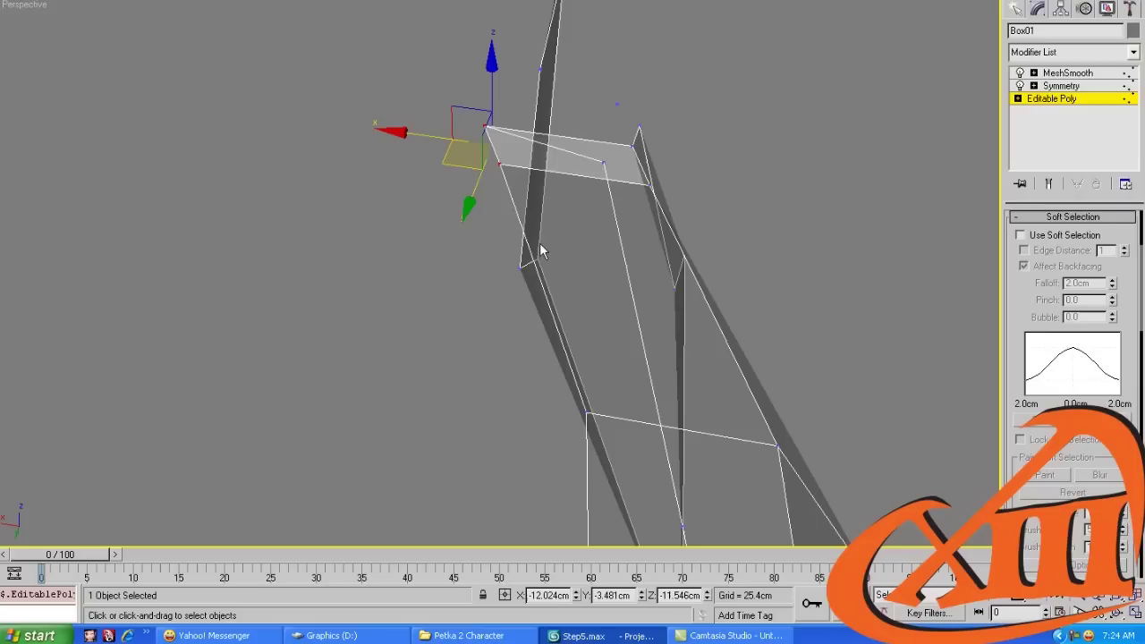
pyautogui.hotkey('ctrl', 'z')
pyautogui.hotkey('ctrl', 'z')
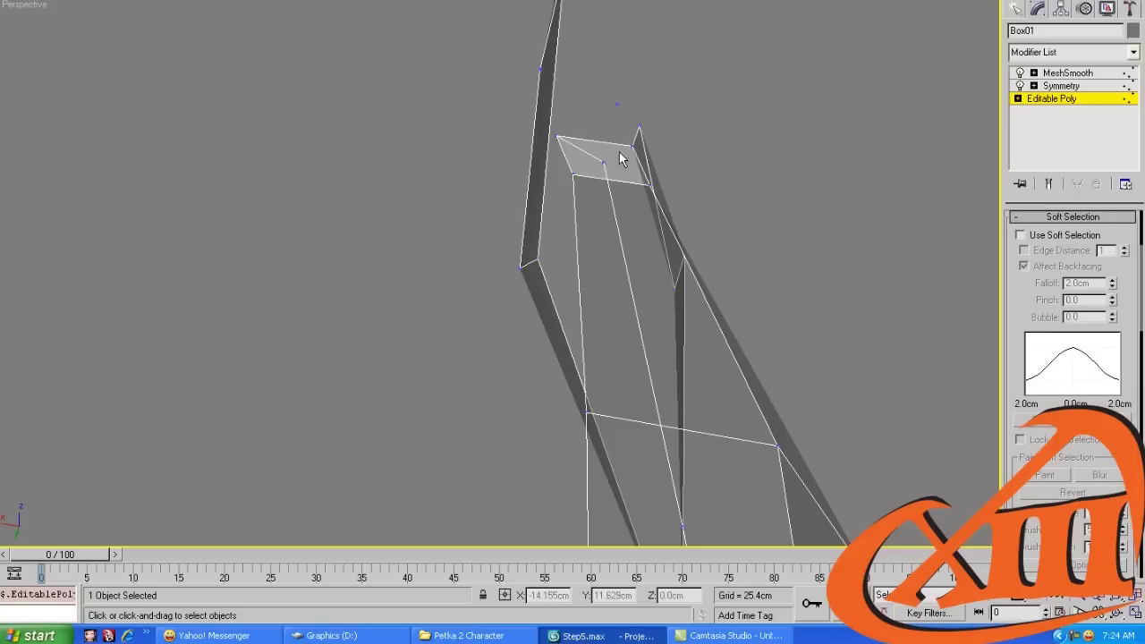
# Move the two inner vertices at the mouth corner slightly toward the middle of the mouth
pyautogui.click(557, 138)
pyautogui.keyDown('alt'); pyautogui.moveTo(557, 143); pyautogui.dragTo(528, 234, button='middle'); pyautogui.keyUp('alt')
pyautogui.click(512, 207)
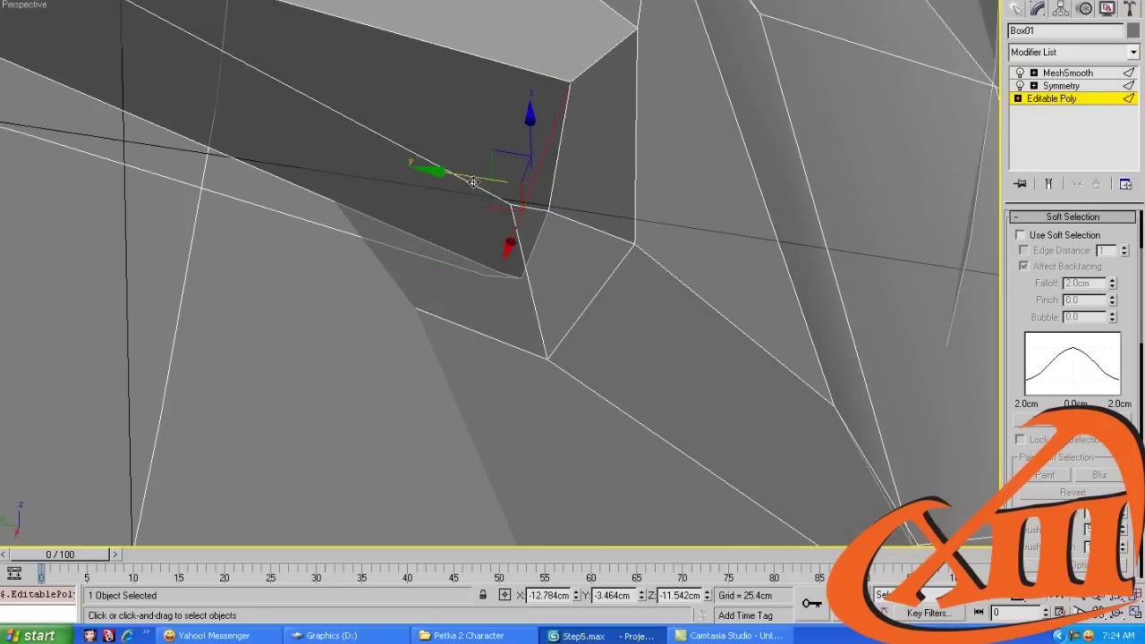
pyautogui.moveTo(458, 172); pyautogui.dragTo(497, 141)
pyautogui.keyDown('alt'); pyautogui.moveTo(492, 215); pyautogui.dragTo(389, 209, button='middle'); pyautogui.keyUp('alt')
pyautogui.moveTo(384, 194); pyautogui.dragTo(392, 172)
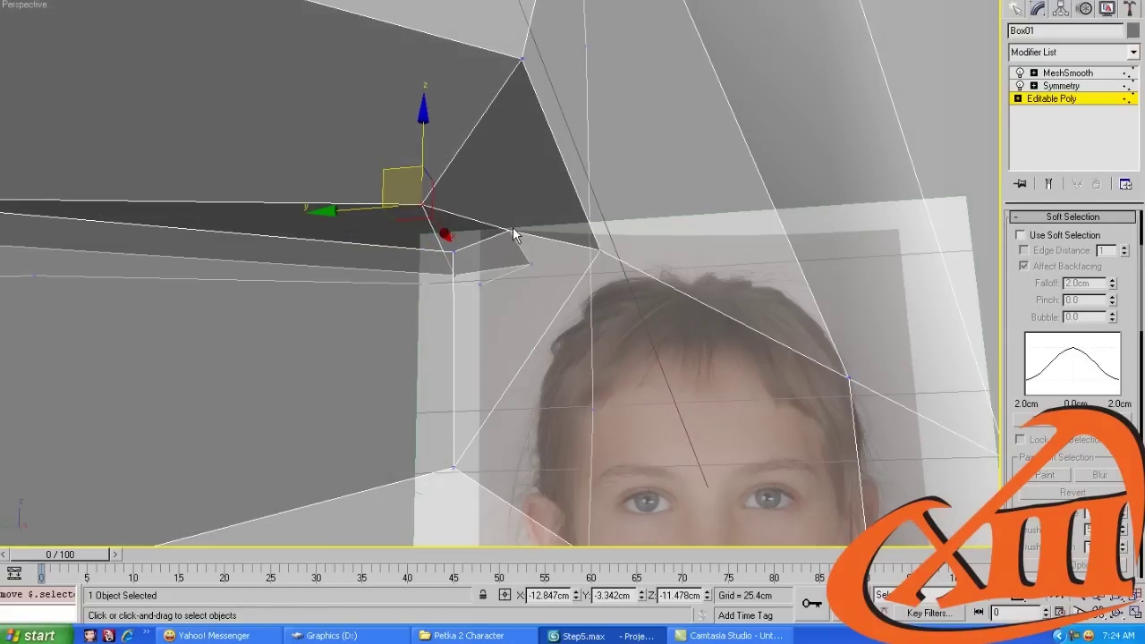
pyautogui.moveTo(510, 228); pyautogui.dragTo(477, 240)
pyautogui.keyDown('alt'); pyautogui.moveTo(477, 240); pyautogui.dragTo(550, 217, button='middle'); pyautogui.keyUp('alt')
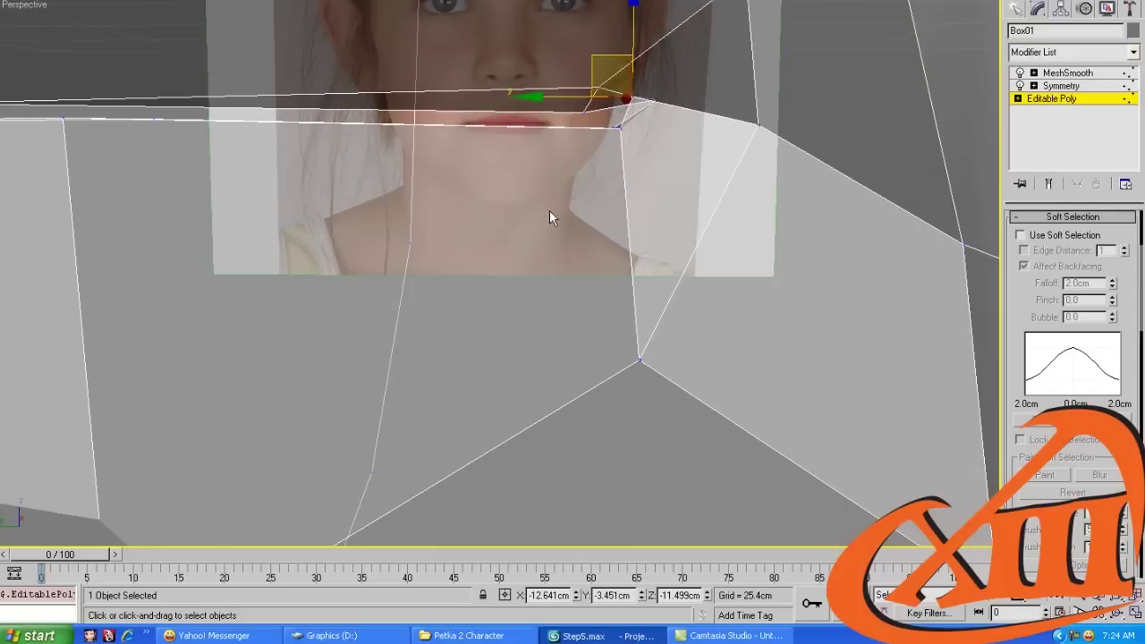
# Shift the lower lip's inner vertex near the mouth corner toward the middle and fine-tune the vertex beside it
pyautogui.click(618, 128)
pyautogui.moveTo(617, 128); pyautogui.dragTo(568, 129)
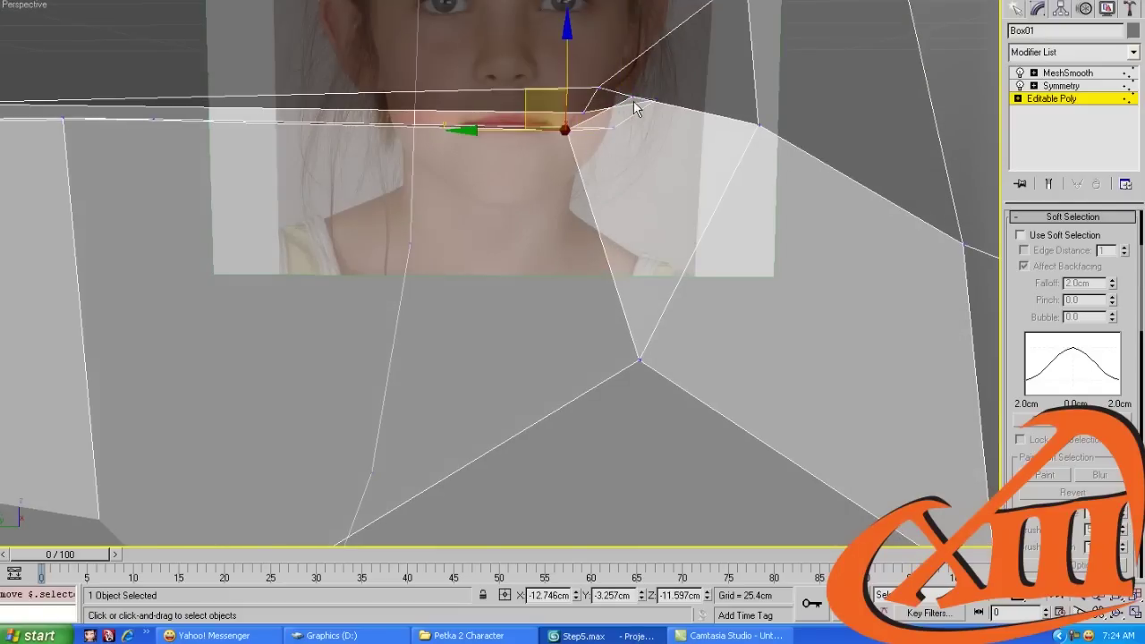
pyautogui.moveTo(635, 93); pyautogui.dragTo(629, 95)
pyautogui.keyDown('alt'); pyautogui.moveTo(630, 94); pyautogui.dragTo(488, 165, button='middle'); pyautogui.keyUp('alt')
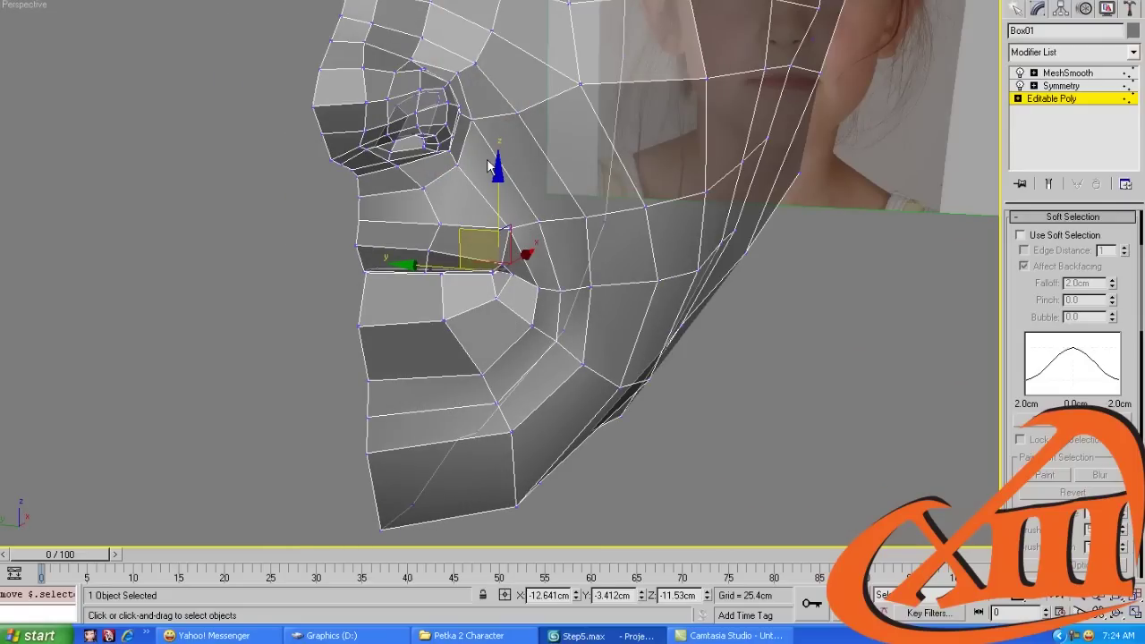
# Move the upper lip vertex just above the mouth corner slightly toward the middle of the face
pyautogui.keyDown('alt'); pyautogui.moveTo(488, 166); pyautogui.dragTo(567, 179, button='middle'); pyautogui.keyUp('alt')
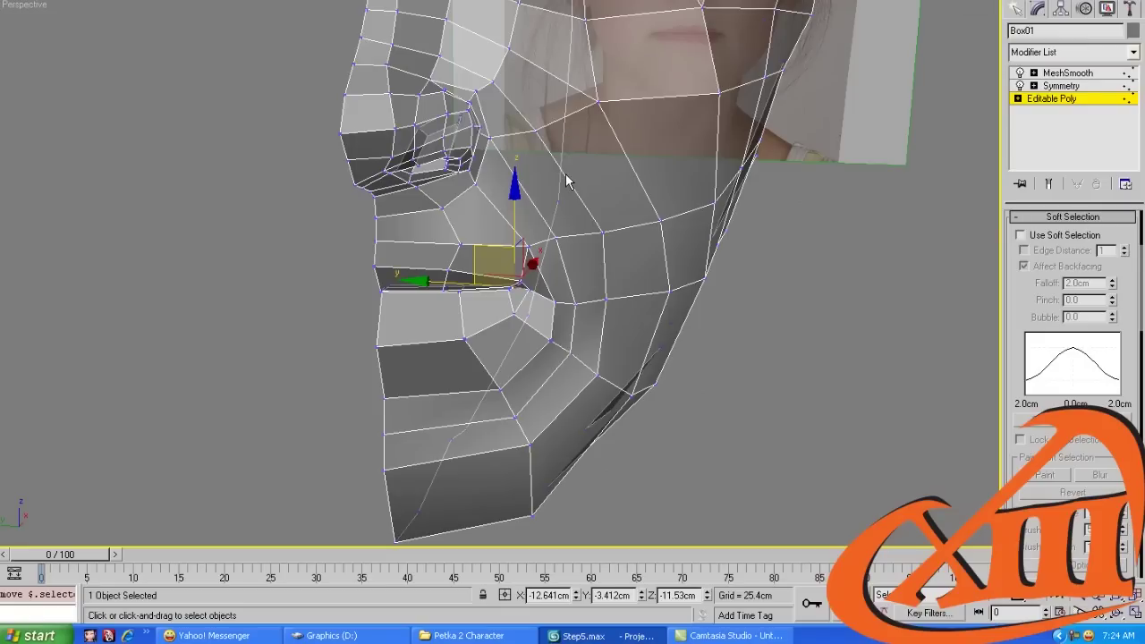
pyautogui.scroll(2, 566, 179)
pyautogui.scroll(-2, 564, 143)
pyautogui.keyDown('alt'); pyautogui.moveTo(556, 136); pyautogui.dragTo(563, 135, button='middle'); pyautogui.keyUp('alt')
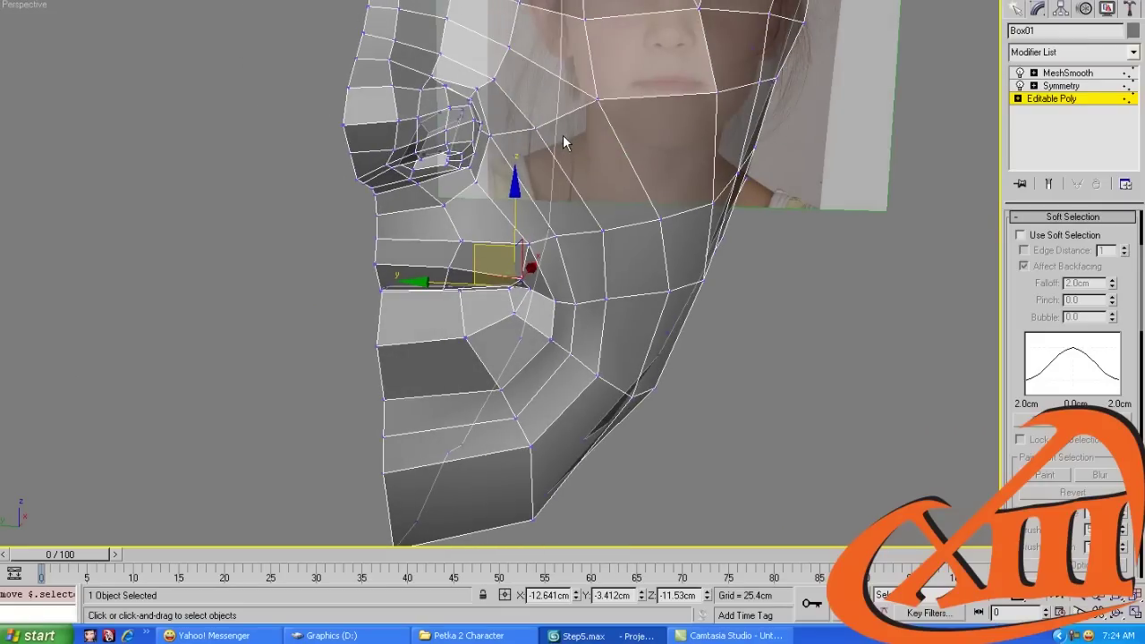
pyautogui.scroll(2, 530, 190)
pyautogui.keyDown('alt'); pyautogui.moveTo(531, 192); pyautogui.dragTo(550, 109, button='middle'); pyautogui.keyUp('alt')
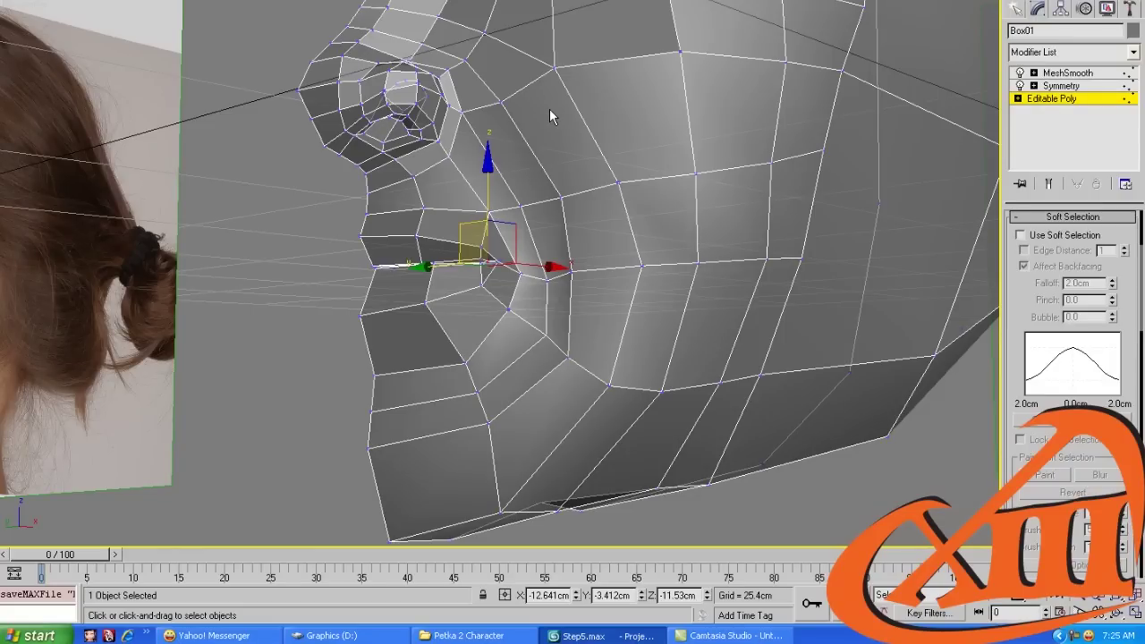
pyautogui.keyDown('alt'); pyautogui.moveTo(550, 109); pyautogui.dragTo(501, 117, button='middle'); pyautogui.keyUp('alt')
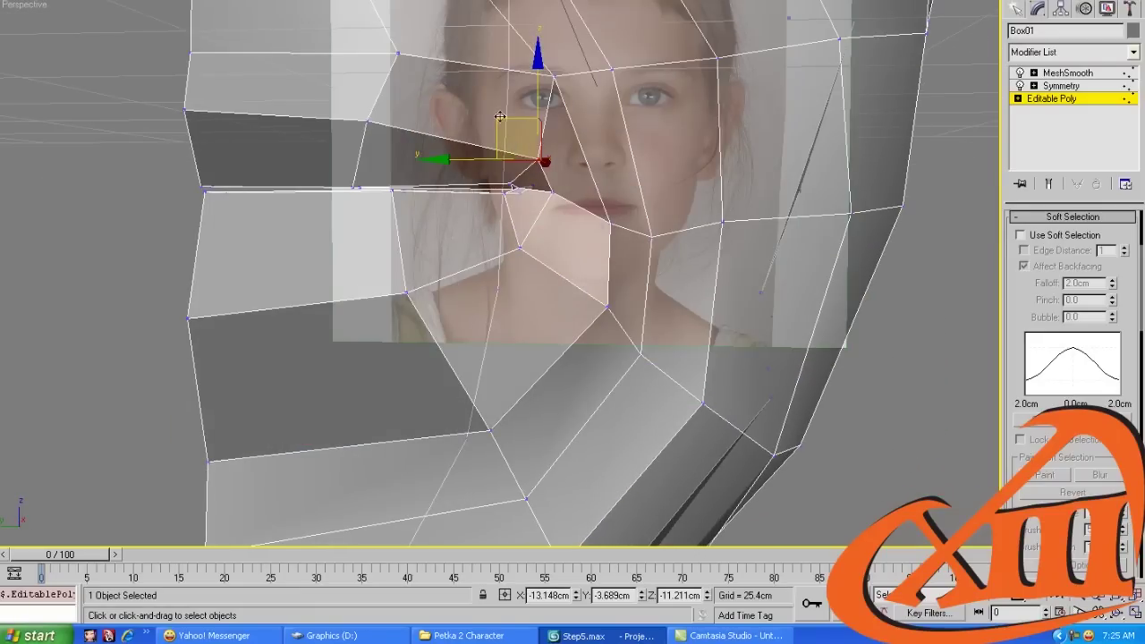
pyautogui.moveTo(500, 124); pyautogui.dragTo(481, 124)
# Shift the upper lip's border edge nearest the centre line, and the vertex above it, toward the middle of the face
pyautogui.keyDown('alt'); pyautogui.moveTo(481, 123); pyautogui.dragTo(459, 248, button='middle'); pyautogui.keyUp('alt')
pyautogui.press('2')
pyautogui.click(447, 242)
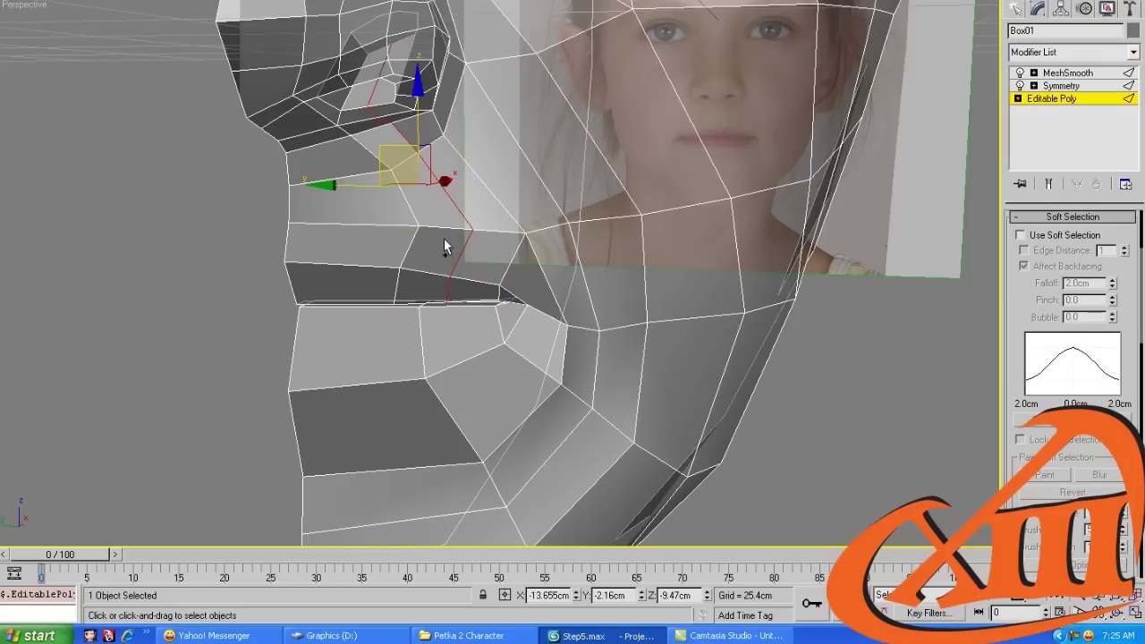
pyautogui.click(409, 238)
pyautogui.press('1')
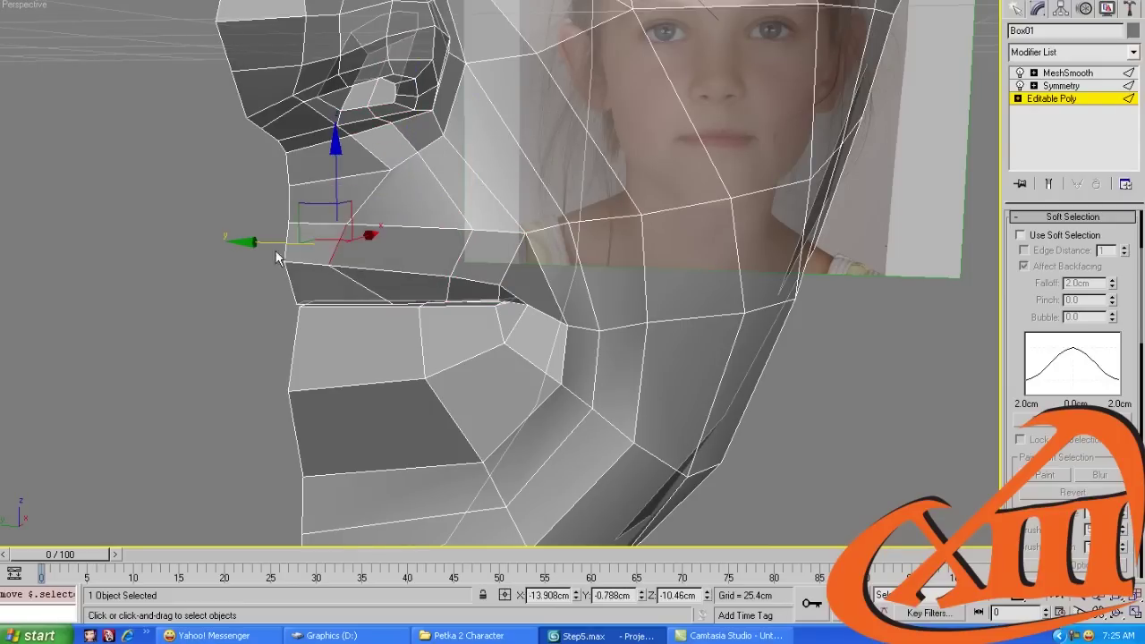
pyautogui.click(389, 171)
pyautogui.moveTo(349, 125); pyautogui.dragTo(301, 127)
# Move the inner upper lip vertex below that edge along the lip line toward the middle
pyautogui.keyDown('alt'); pyautogui.moveTo(394, 301); pyautogui.dragTo(407, 264, button='middle'); pyautogui.keyUp('alt')
pyautogui.click(295, 273)
pyautogui.keyDown('alt'); pyautogui.moveTo(296, 273); pyautogui.dragTo(255, 307, button='middle'); pyautogui.keyUp('alt')
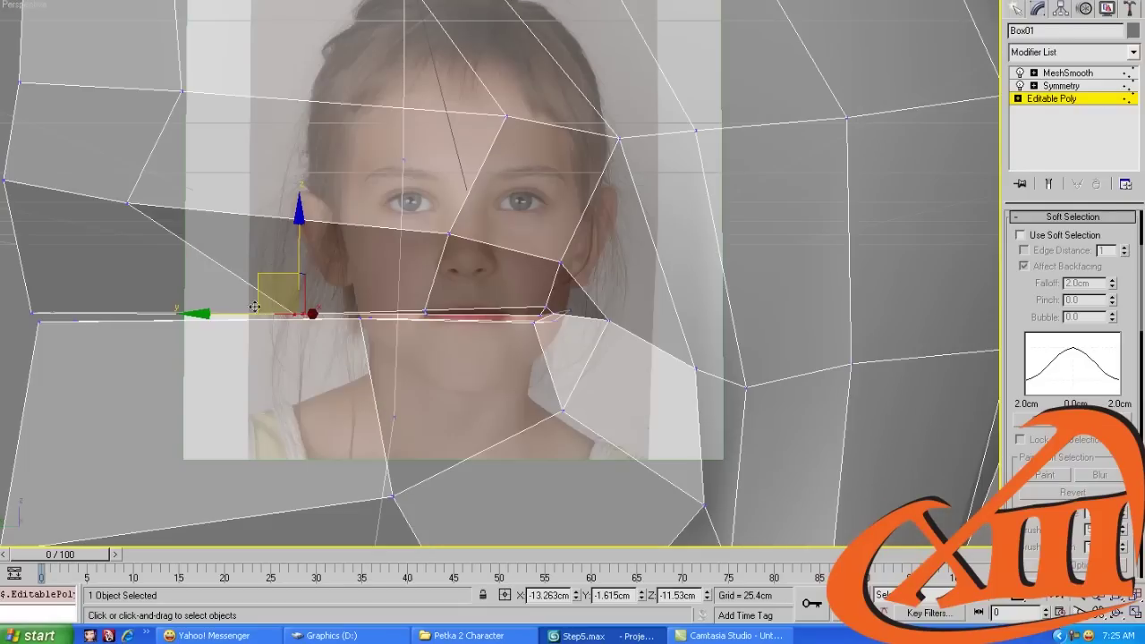
pyautogui.moveTo(234, 310); pyautogui.dragTo(121, 311)
pyautogui.keyDown('alt'); pyautogui.moveTo(343, 205); pyautogui.dragTo(502, 161, button='middle'); pyautogui.keyUp('alt')
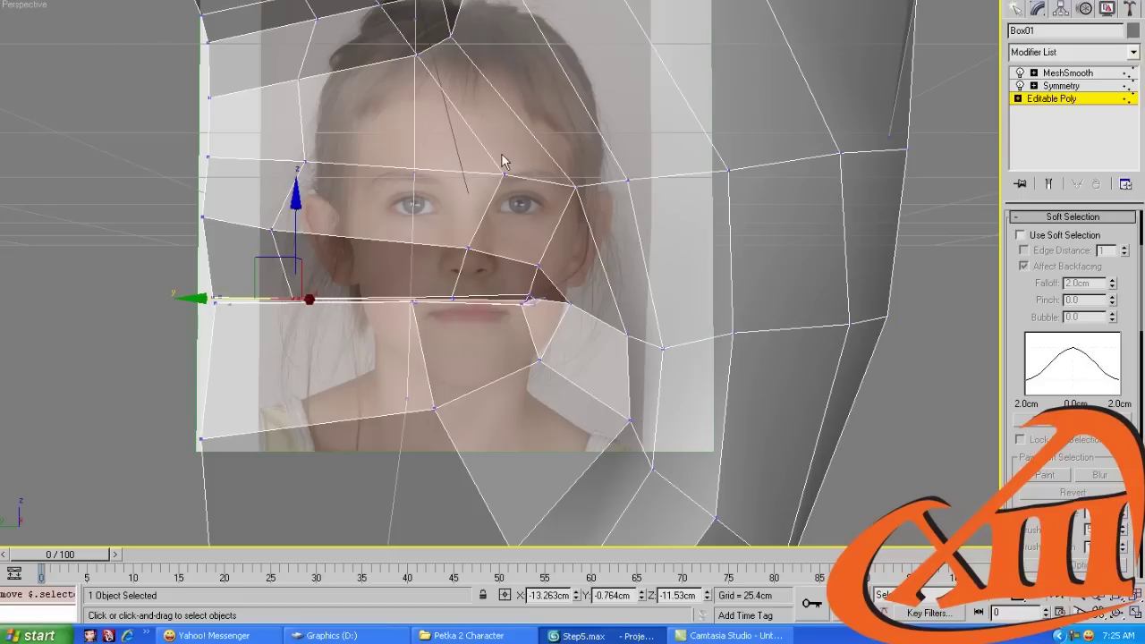
# Shift the next column of vertices, from the upper lip border up to below the nostril, toward the middle
pyautogui.click(500, 172)
pyautogui.moveTo(466, 143); pyautogui.dragTo(400, 140)
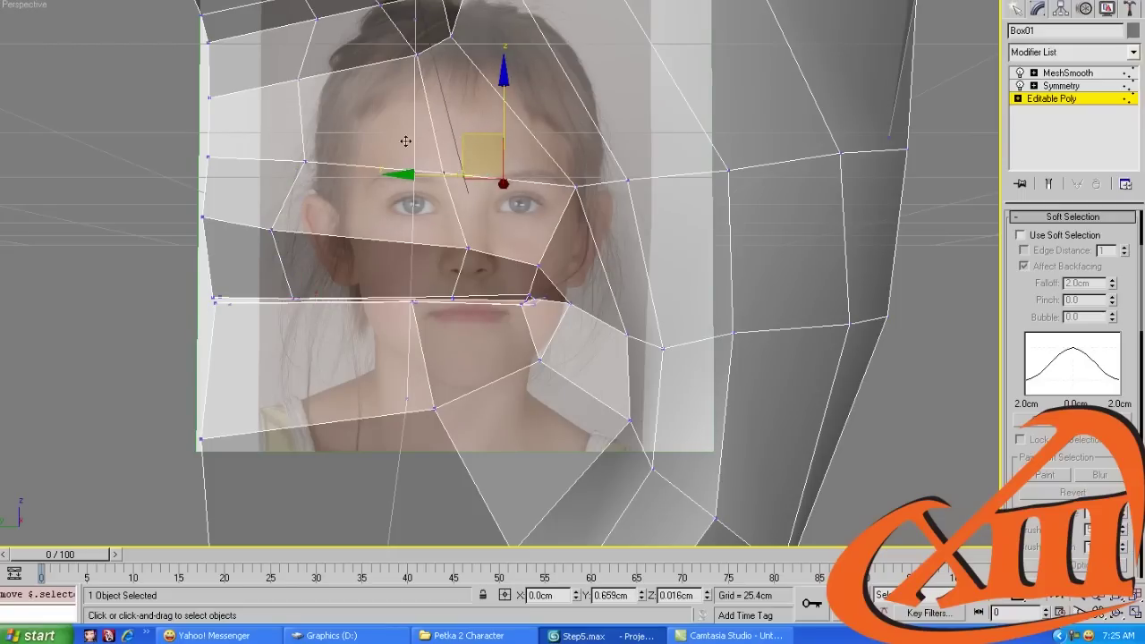
pyautogui.click(465, 256)
pyautogui.keyDown('alt'); pyautogui.moveTo(461, 252); pyautogui.dragTo(421, 193, button='middle'); pyautogui.keyUp('alt')
pyautogui.click(404, 169)
pyautogui.moveTo(405, 169); pyautogui.dragTo(372, 167)
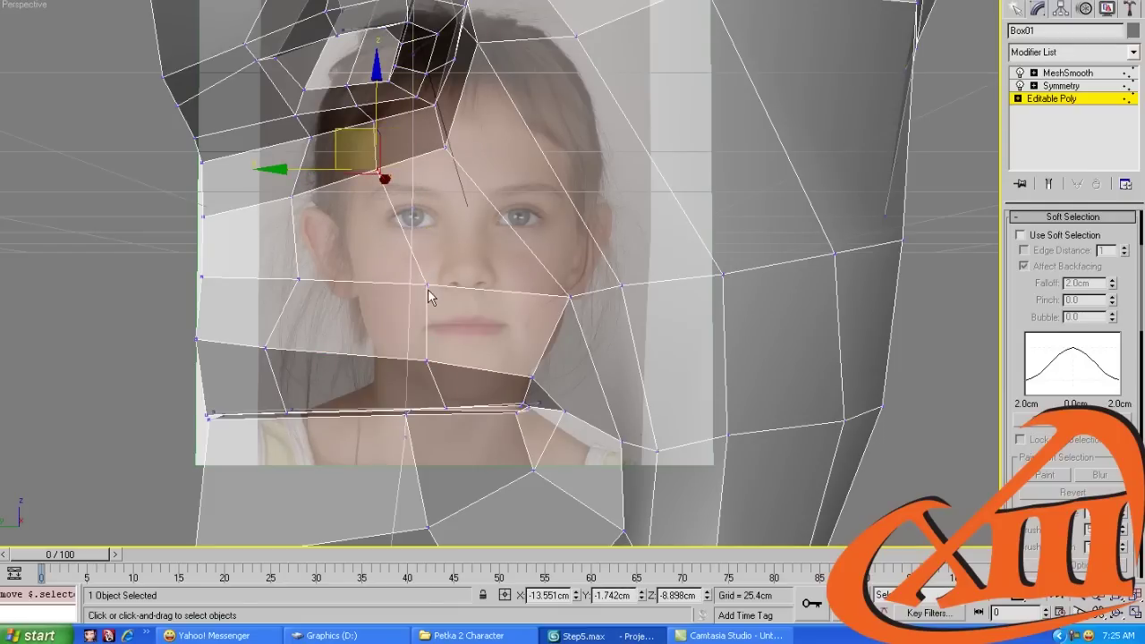
pyautogui.click(426, 287)
# Move the vertices at the base and side of the nostril wing slightly outward to even out the cheek loops
pyautogui.click(448, 145)
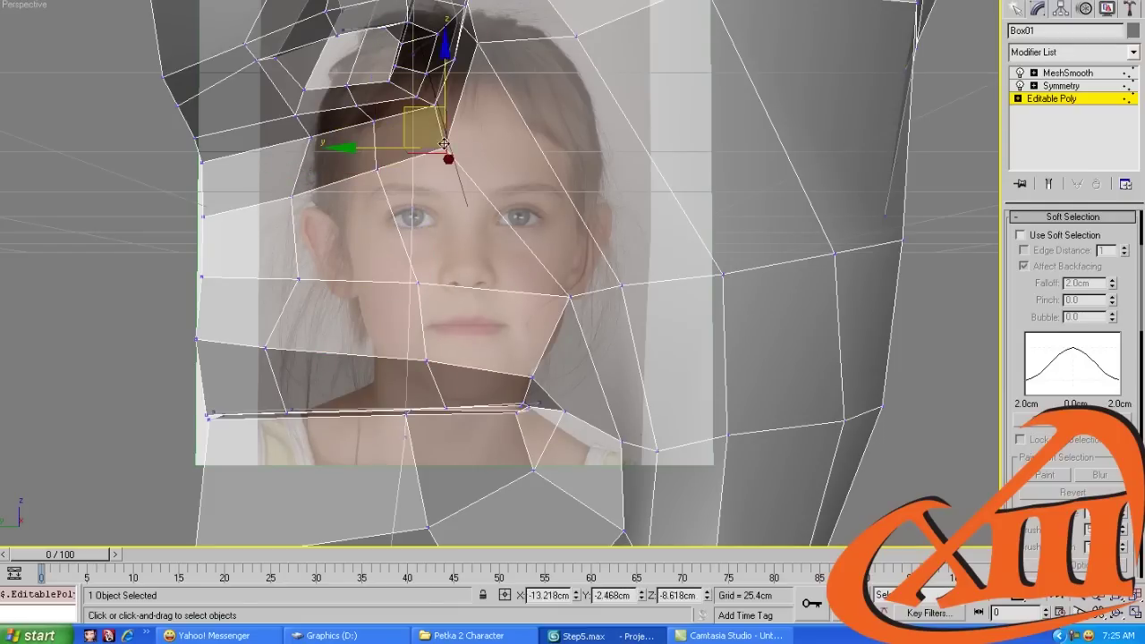
pyautogui.moveTo(449, 143); pyautogui.dragTo(465, 132)
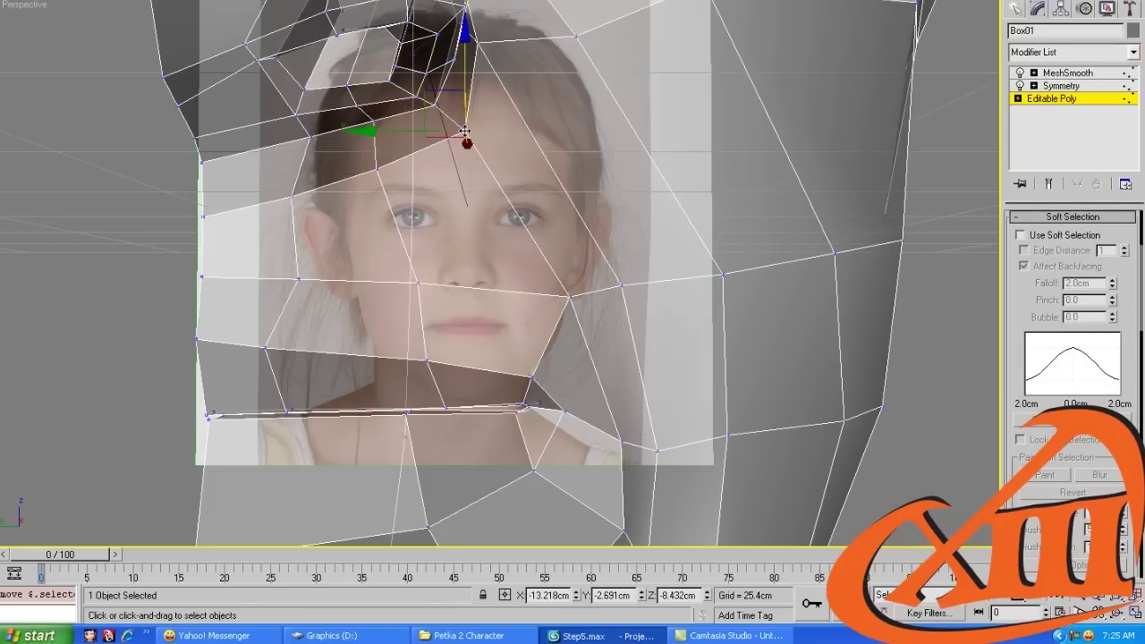
pyautogui.click(618, 284)
pyautogui.keyDown('alt'); pyautogui.moveTo(618, 285); pyautogui.dragTo(426, 274, button='middle'); pyautogui.keyUp('alt')
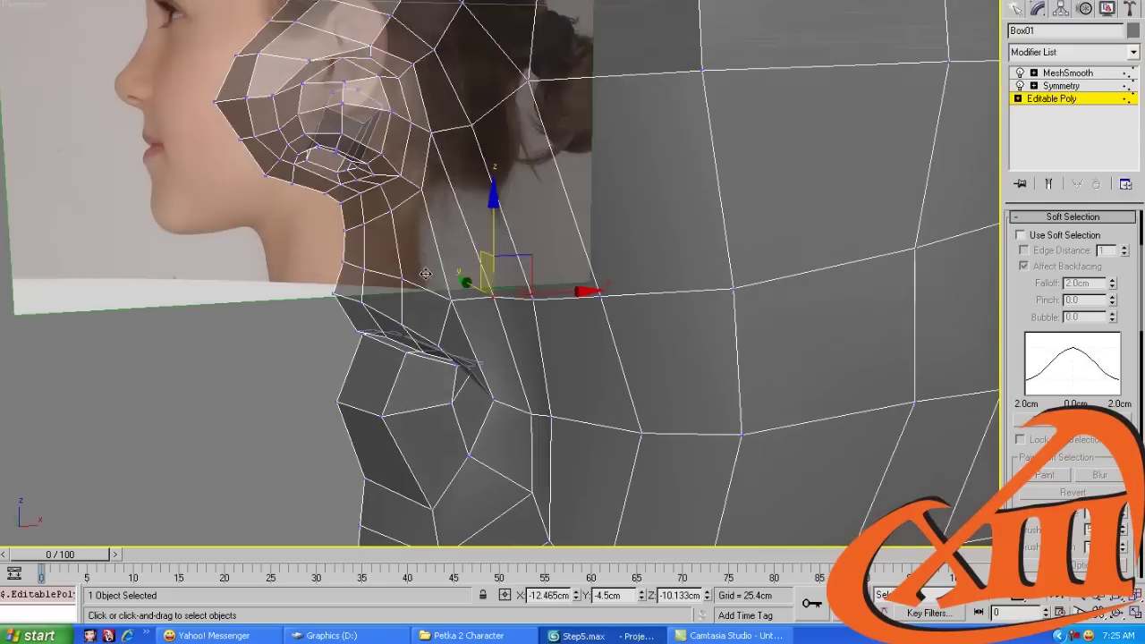
pyautogui.click(431, 130)
pyautogui.moveTo(481, 130); pyautogui.dragTo(462, 116)
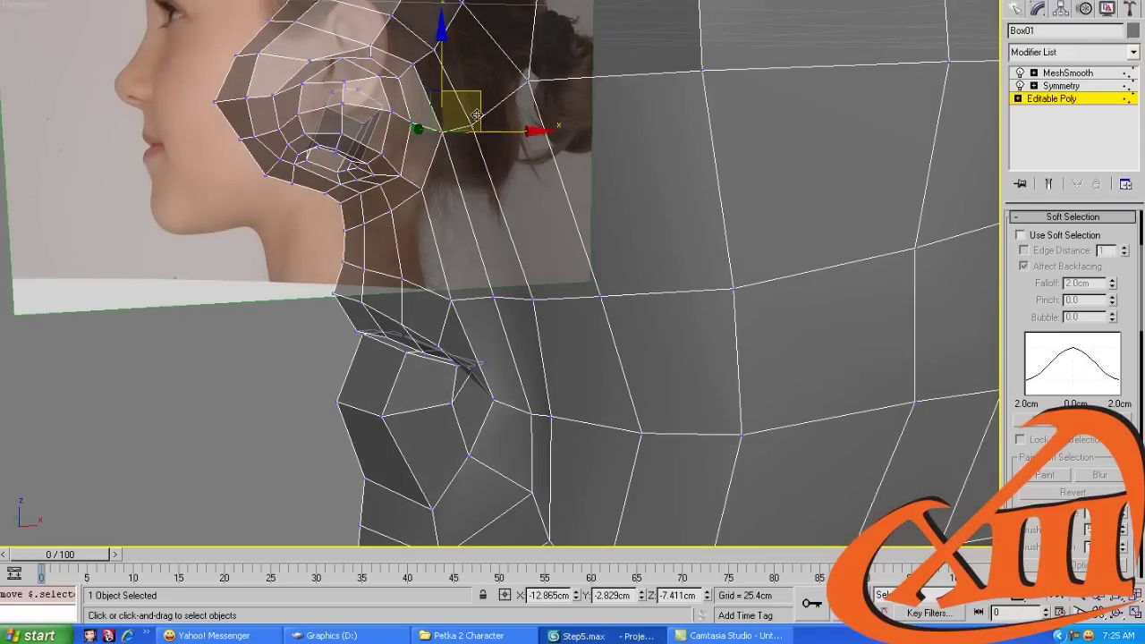
pyautogui.keyDown('alt'); pyautogui.moveTo(462, 117); pyautogui.dragTo(457, 119, button='middle'); pyautogui.keyUp('alt')
pyautogui.moveTo(520, 96); pyautogui.dragTo(533, 95)
pyautogui.moveTo(533, 95)
pyautogui.keyDown('alt'); pyautogui.mouseDown(button='middle')
pyautogui.moveTo(477, 120)
pyautogui.moveTo(542, 91)
pyautogui.mouseUp(button='middle'); pyautogui.keyUp('alt')
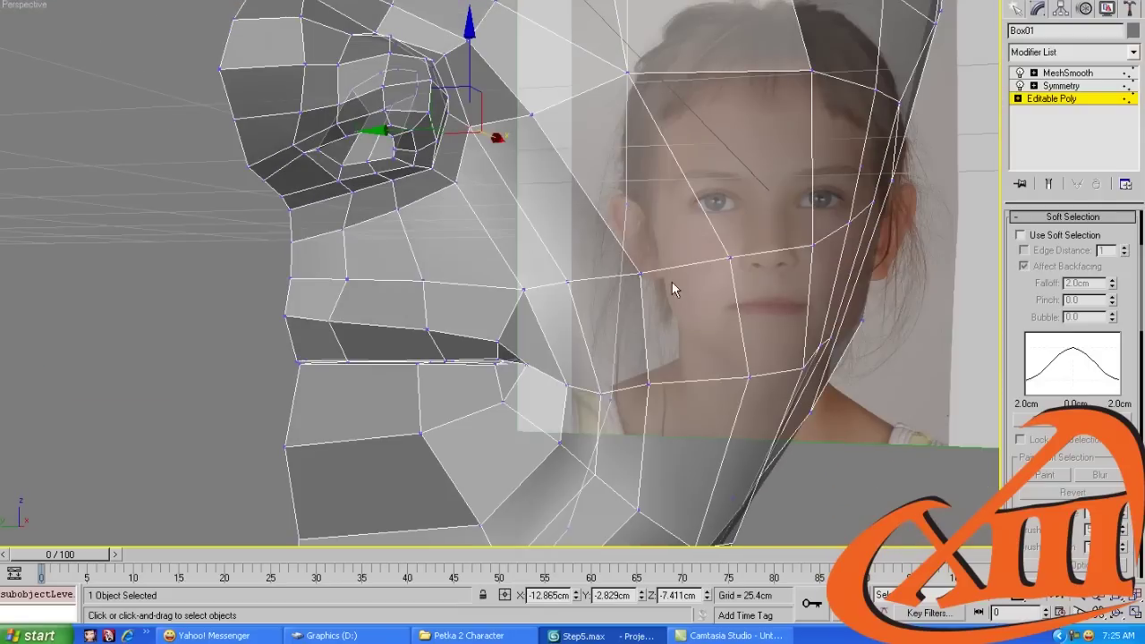
# Nudge the cheek vertex beside the mouth, move the upper lip vertex near the corner outward, and save the scene
pyautogui.click(641, 276)
pyautogui.moveTo(642, 275); pyautogui.dragTo(637, 269)
pyautogui.keyDown('alt'); pyautogui.moveTo(637, 268); pyautogui.dragTo(625, 206, button='middle'); pyautogui.keyUp('alt')
pyautogui.scroll(3, 593, 247)
pyautogui.moveTo(593, 247); pyautogui.dragTo(578, 117, button='middle')
pyautogui.scroll(3, 595, 174)
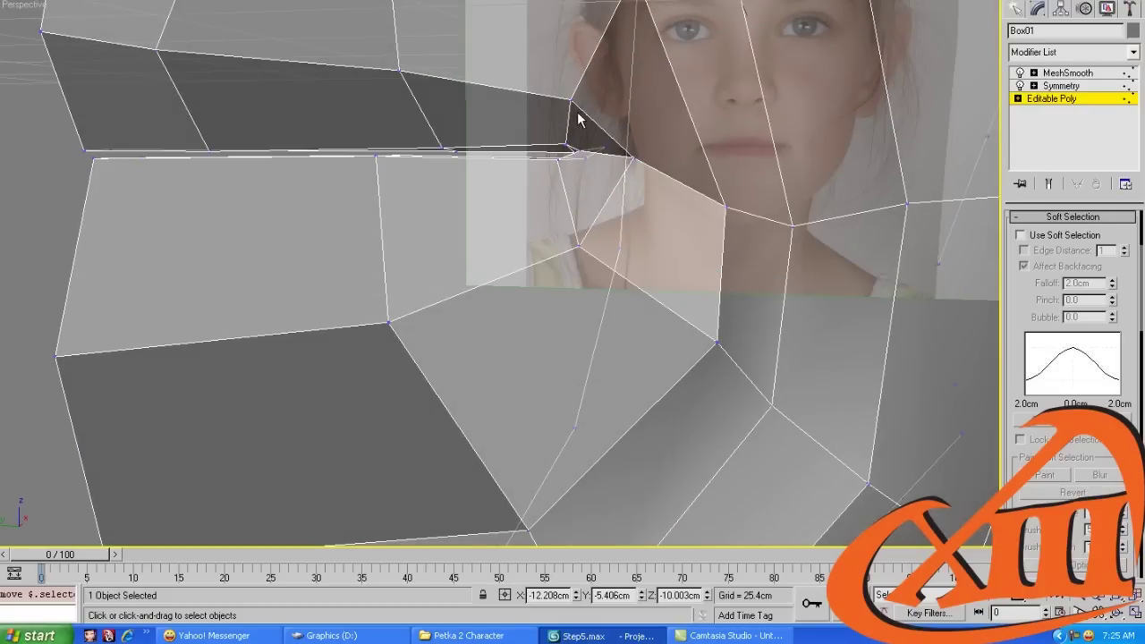
pyautogui.click(571, 97)
pyautogui.moveTo(531, 70); pyautogui.dragTo(535, 73)
pyautogui.hotkey('ctrl', 's')
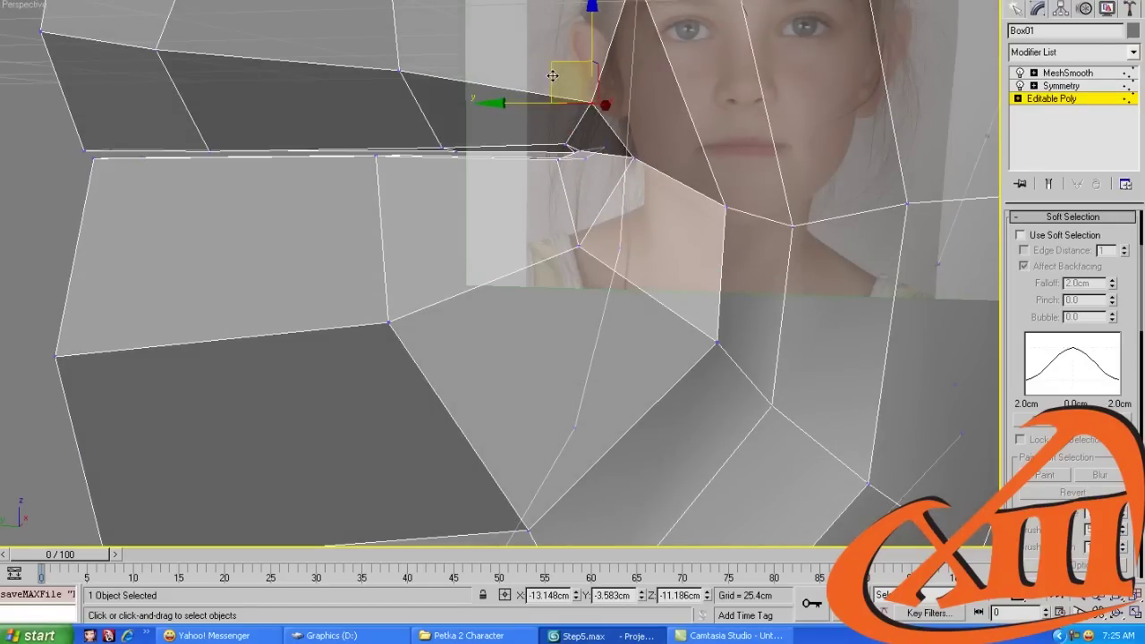
# Connect the ring of vertical edges across both lips with a new edge loop and return to the profile view
pyautogui.keyDown('alt'); pyautogui.moveTo(552, 75); pyautogui.dragTo(475, 242, button='middle'); pyautogui.keyUp('alt')
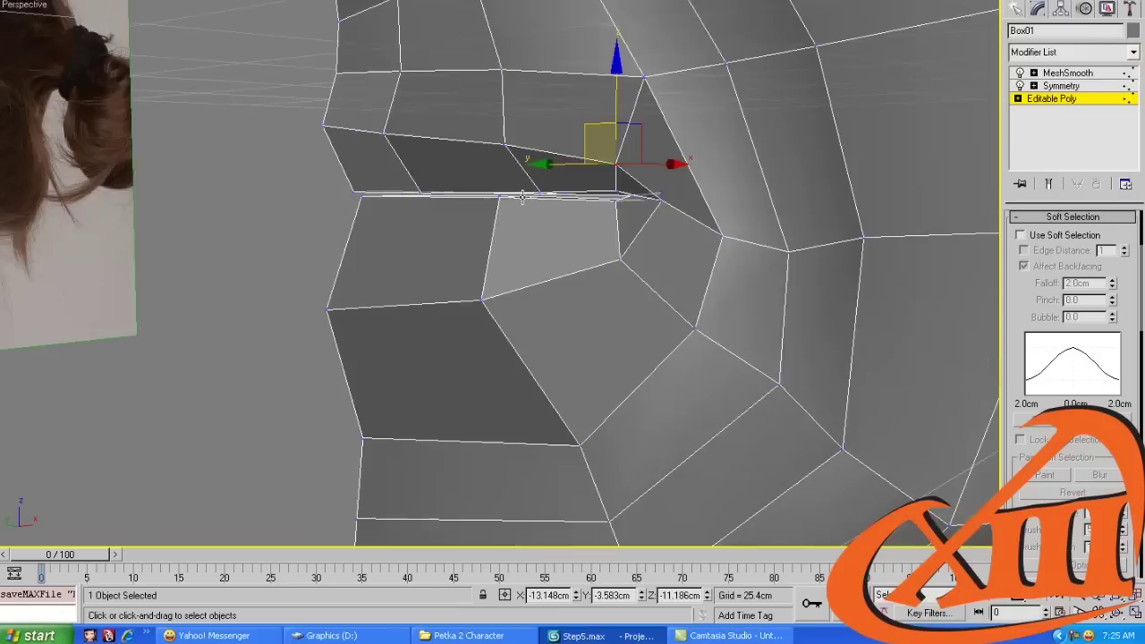
pyautogui.press('2')
pyautogui.click(489, 237)
pyautogui.hotkey('alt', 'r')
pyautogui.hotkey('shift', 'z')
pyautogui.hotkey('shift', 'z')
pyautogui.hotkey('shift', 'z')
pyautogui.hotkey('shift', 'z')
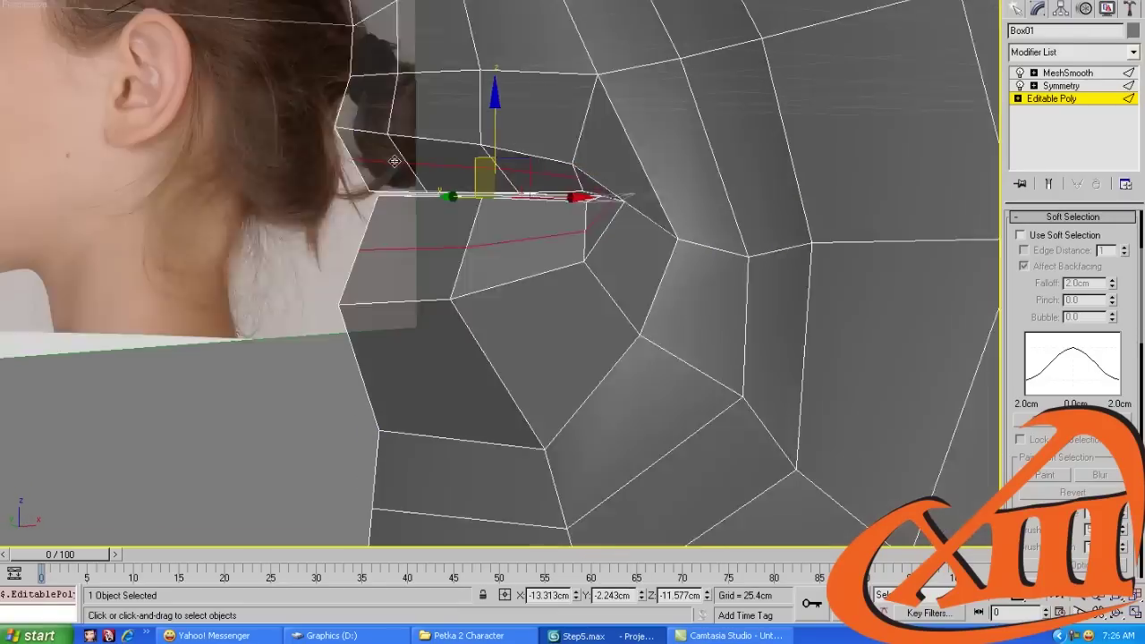
pyautogui.hotkey('shift', 'z')
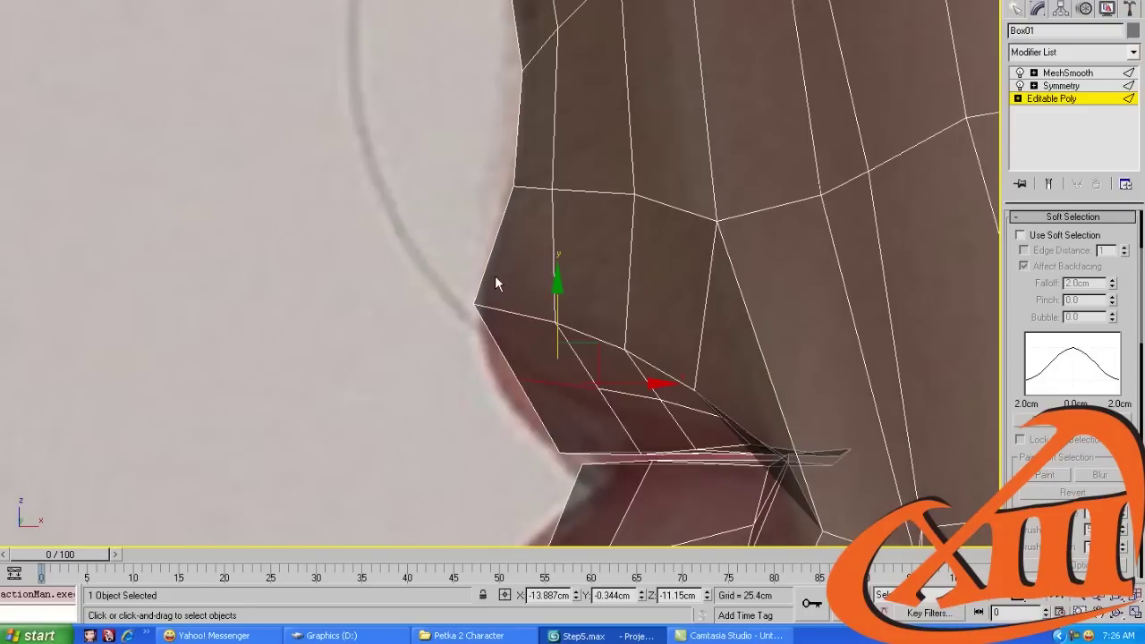
# Move the new loop's edges on the upper and lower lips forward to match the lip contour in the profile photo
pyautogui.scroll(2, 494, 276)
pyautogui.moveTo(532, 255); pyautogui.dragTo(530, 256)
pyautogui.moveTo(530, 256); pyautogui.dragTo(503, 231, button='middle')
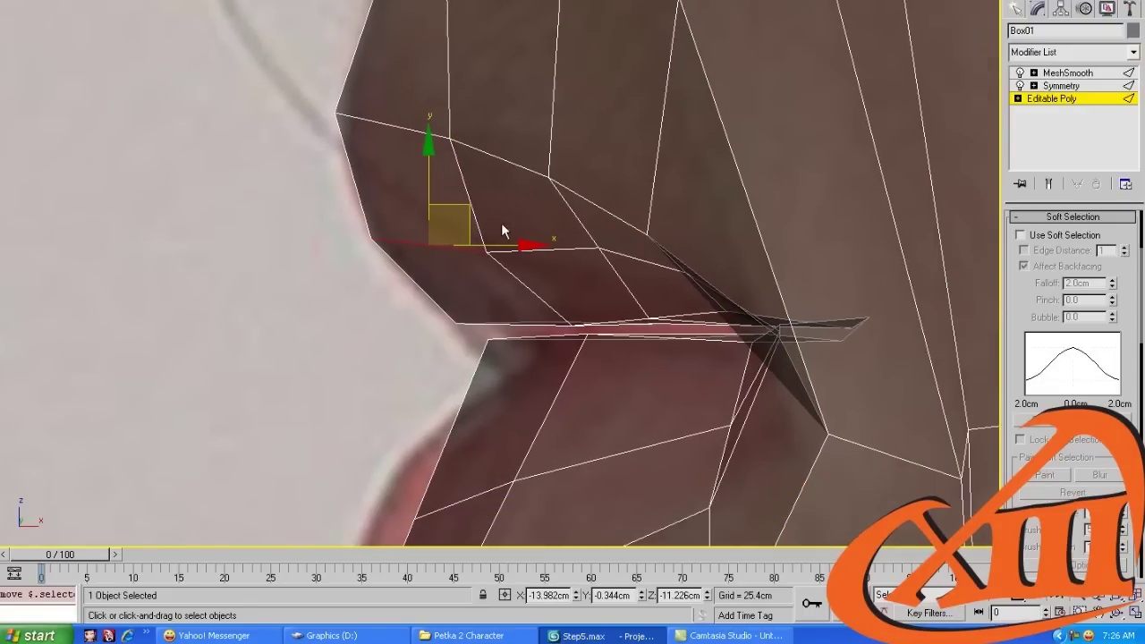
pyautogui.click(634, 257)
pyautogui.moveTo(609, 268); pyautogui.dragTo(564, 160, button='middle')
pyautogui.moveTo(406, 391); pyautogui.dragTo(375, 386)
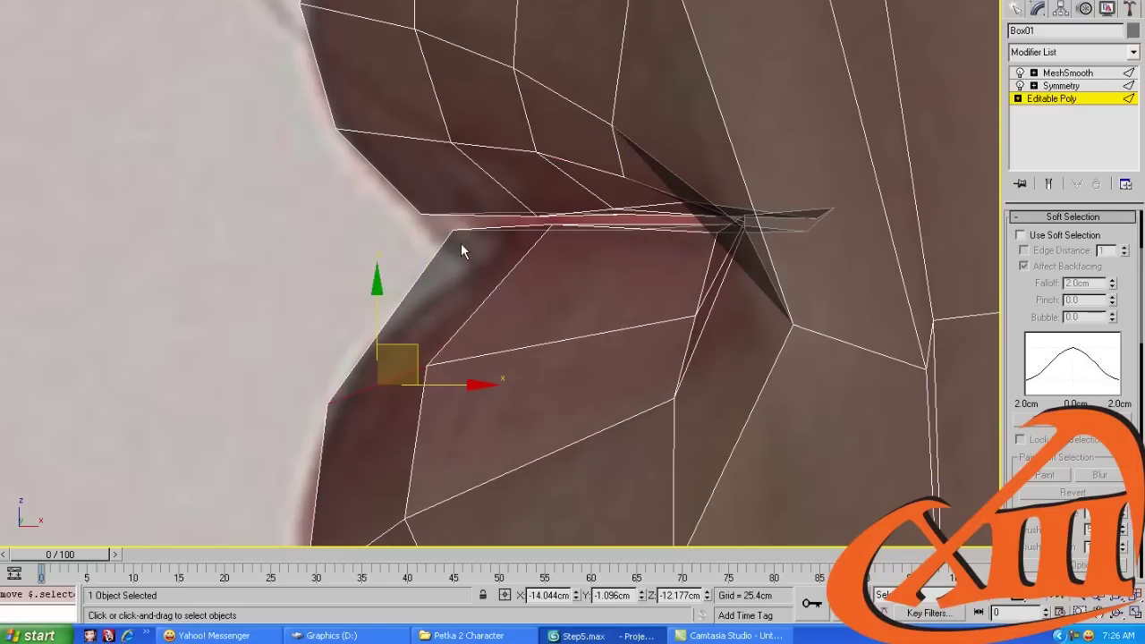
# Move the inner vertices of both lips back and slightly down to the lip parting in the profile photo
pyautogui.press('1')
pyautogui.moveTo(576, 252); pyautogui.dragTo(681, 189)
pyautogui.click(605, 224)
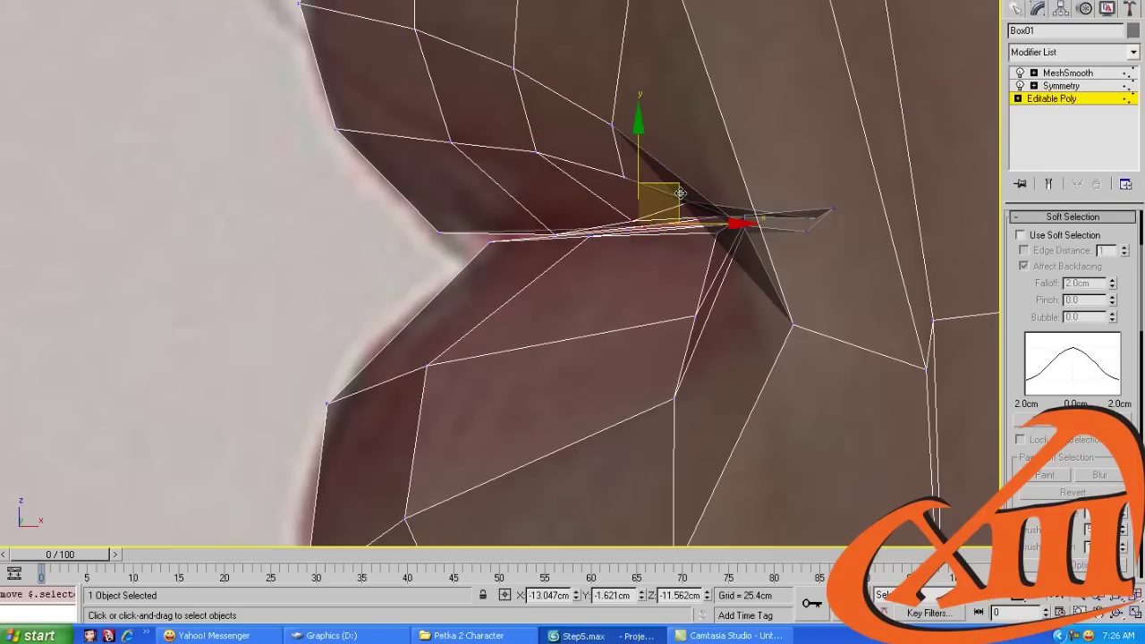
# Move the lower lip's bottom front edge and the lower lip edge near the mouth corner forward to follow the photo
pyautogui.moveTo(681, 189); pyautogui.dragTo(351, 381, button='middle')
pyautogui.press('2')
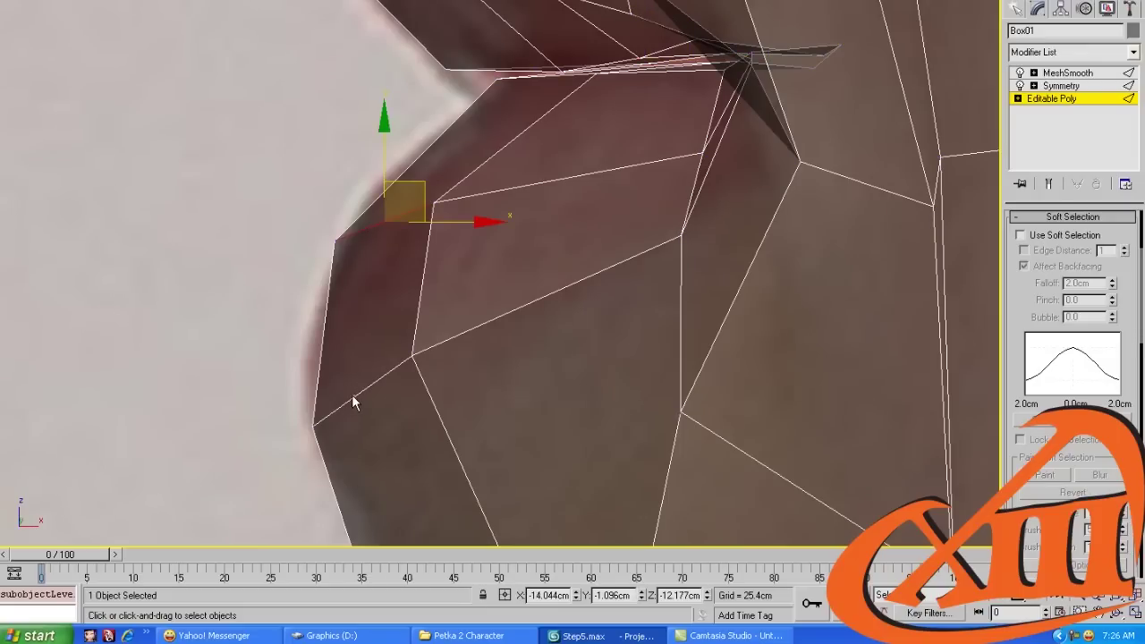
pyautogui.click(354, 400)
pyautogui.moveTo(405, 354); pyautogui.dragTo(399, 356)
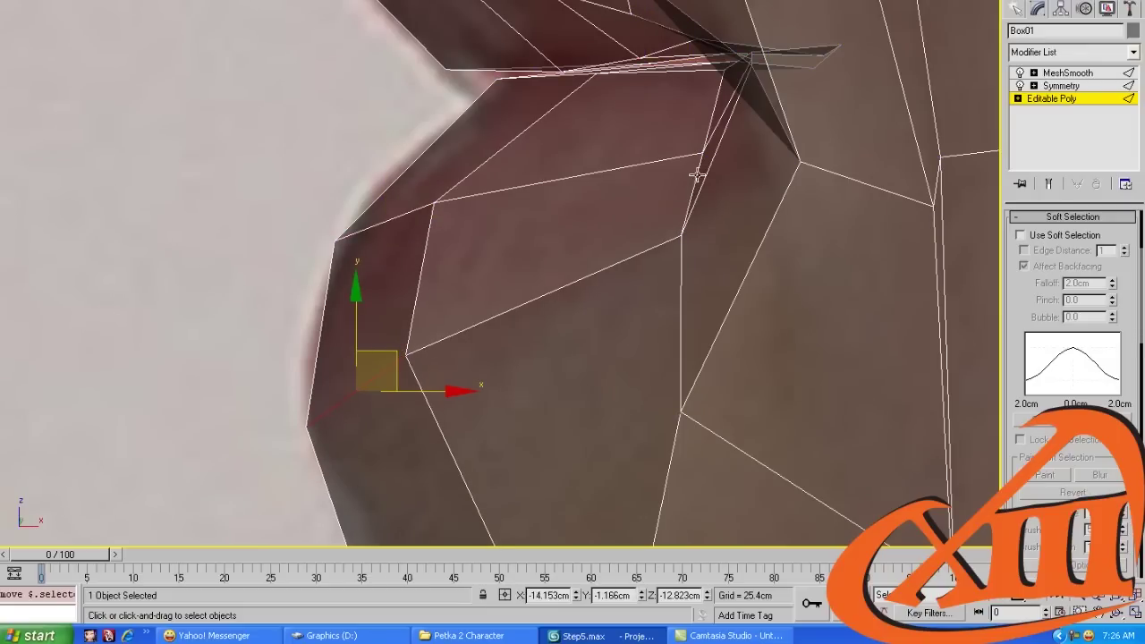
pyautogui.moveTo(697, 175); pyautogui.dragTo(653, 166)
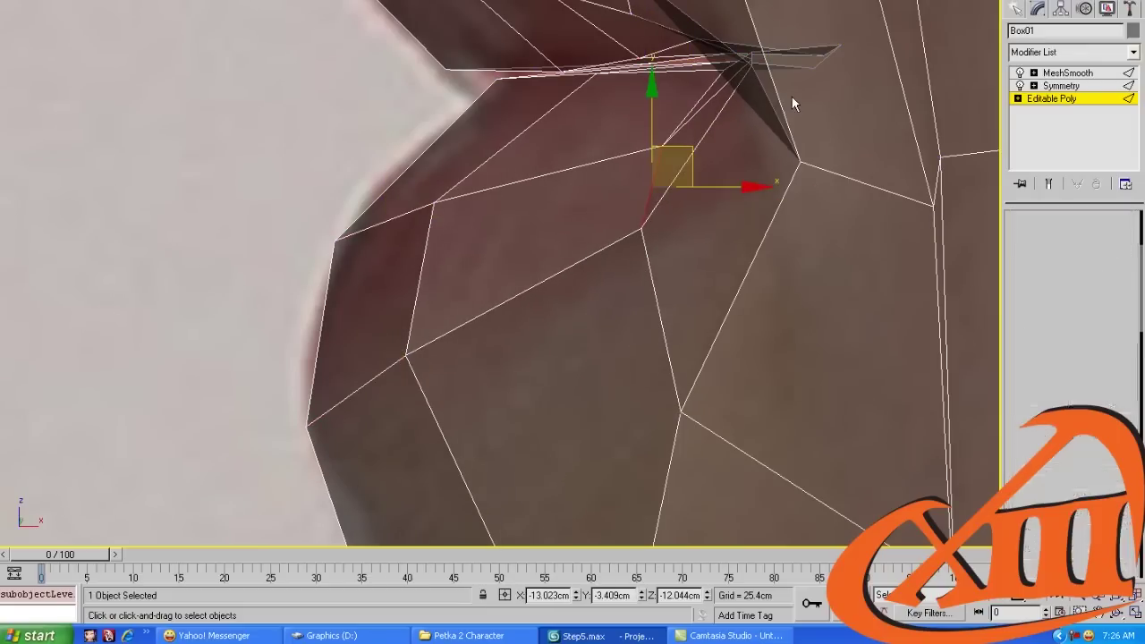
# Move the short inner edge at the mouth corner slightly back and check the corner up close
pyautogui.click(751, 59)
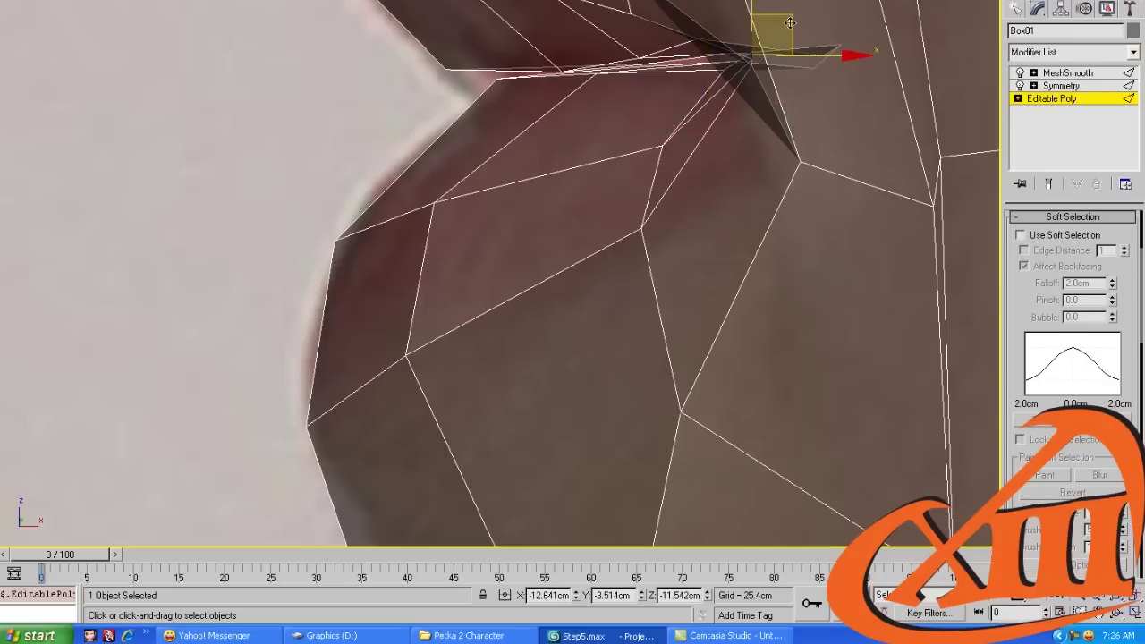
pyautogui.moveTo(790, 23); pyautogui.dragTo(801, 25)
pyautogui.scroll(2, 808, 25)
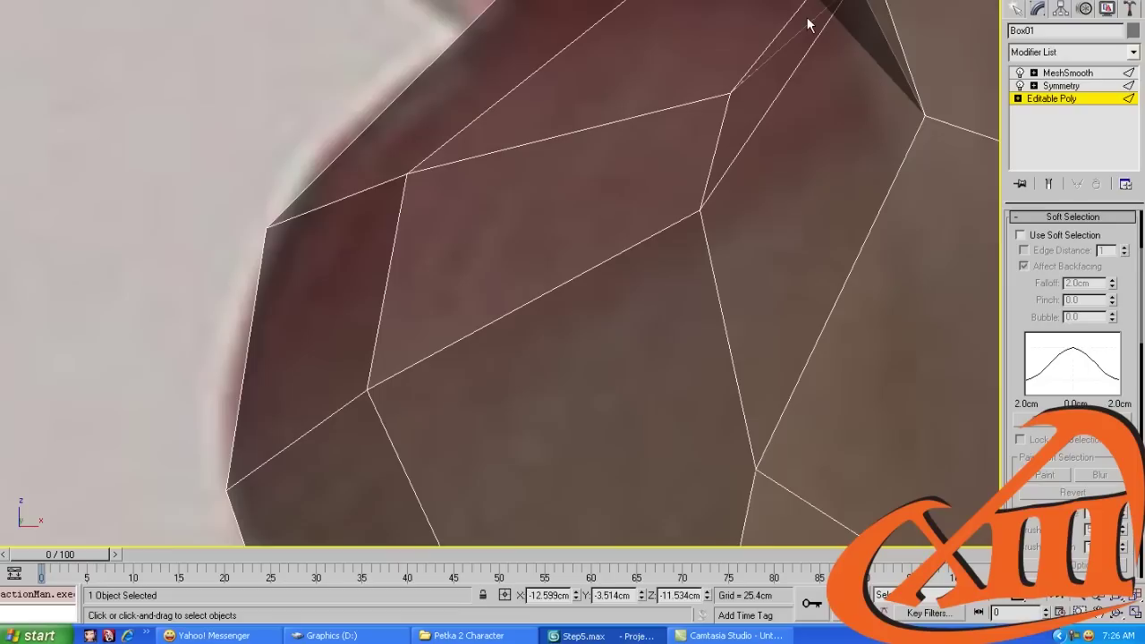
pyautogui.scroll(5, 614, 161)
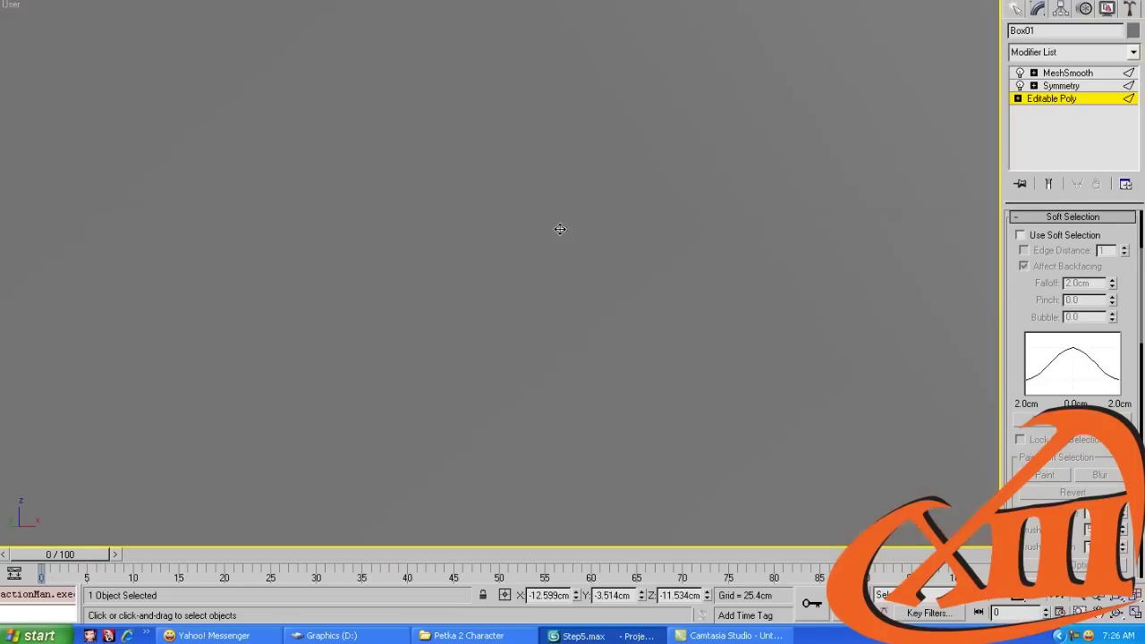
pyautogui.scroll(-3, 594, 204)
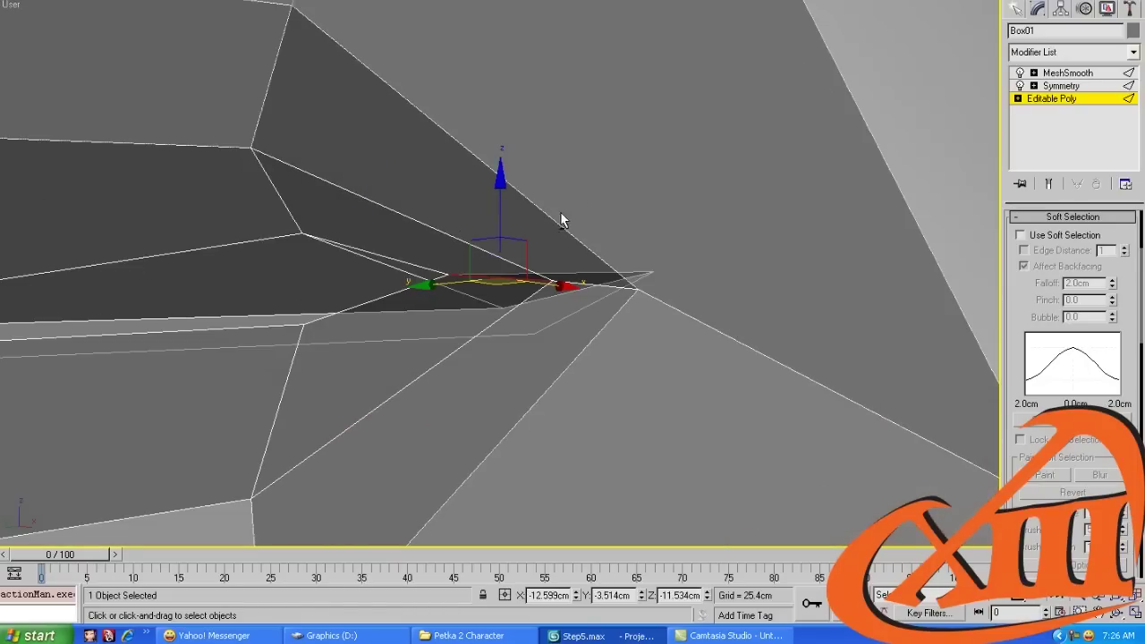
# Lower the two vertices of the short lower-lip edge at the mouth corner slightly
pyautogui.scroll(3, 572, 215)
pyautogui.scroll(-3, 580, 193)
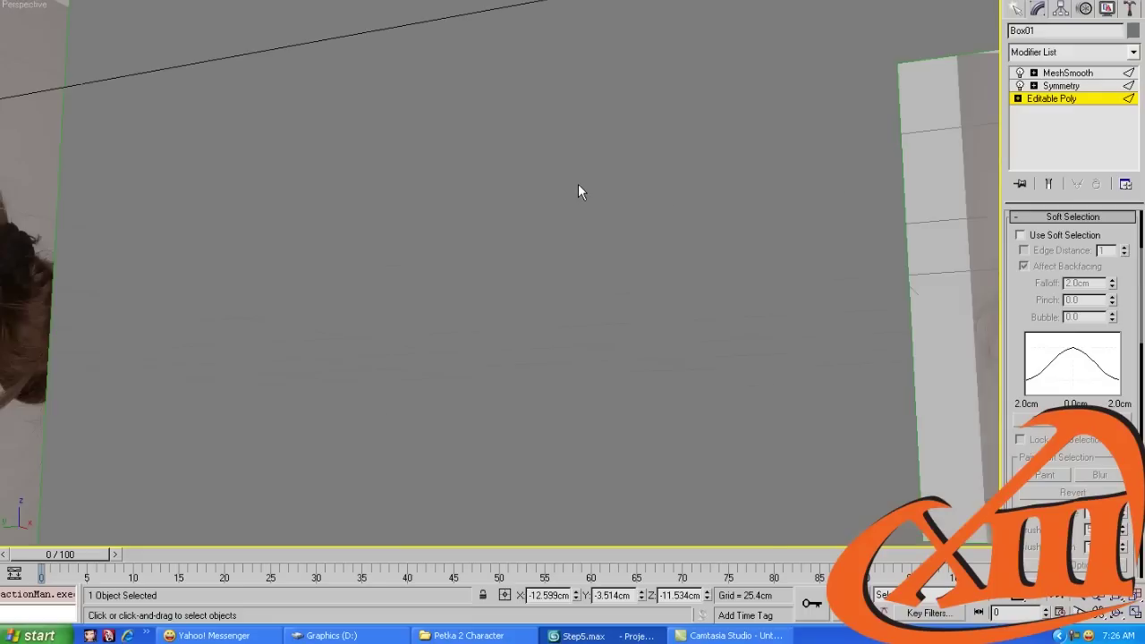
pyautogui.scroll(2, 555, 245)
pyautogui.scroll(2, 516, 240)
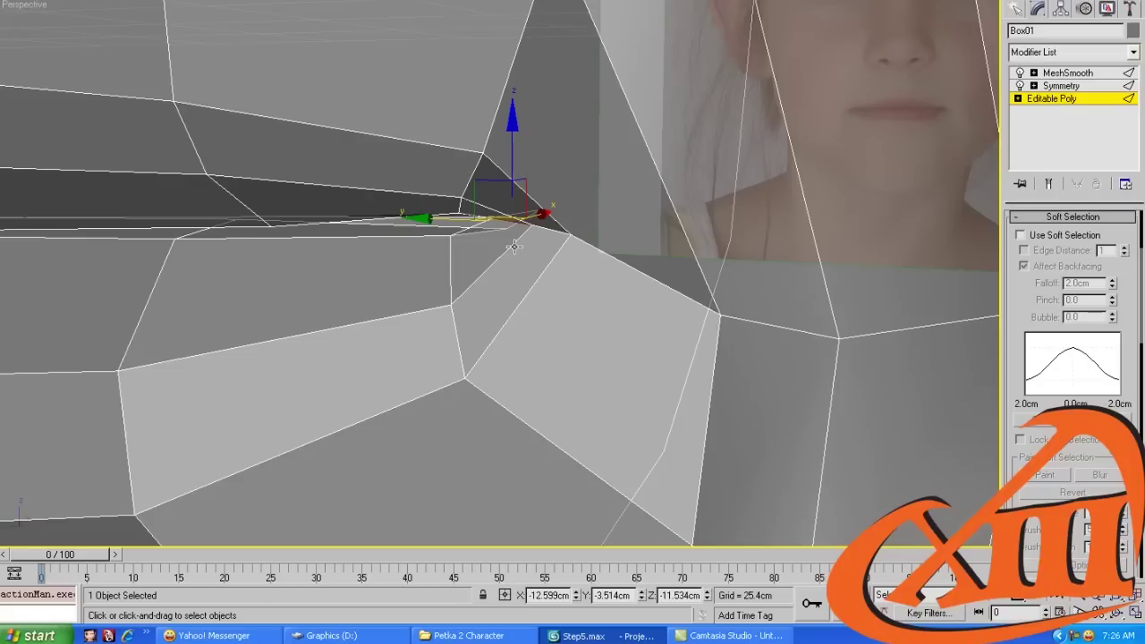
pyautogui.moveTo(552, 229); pyautogui.dragTo(548, 231)
pyautogui.scroll(-3, 547, 231)
pyautogui.scroll(2, 519, 207)
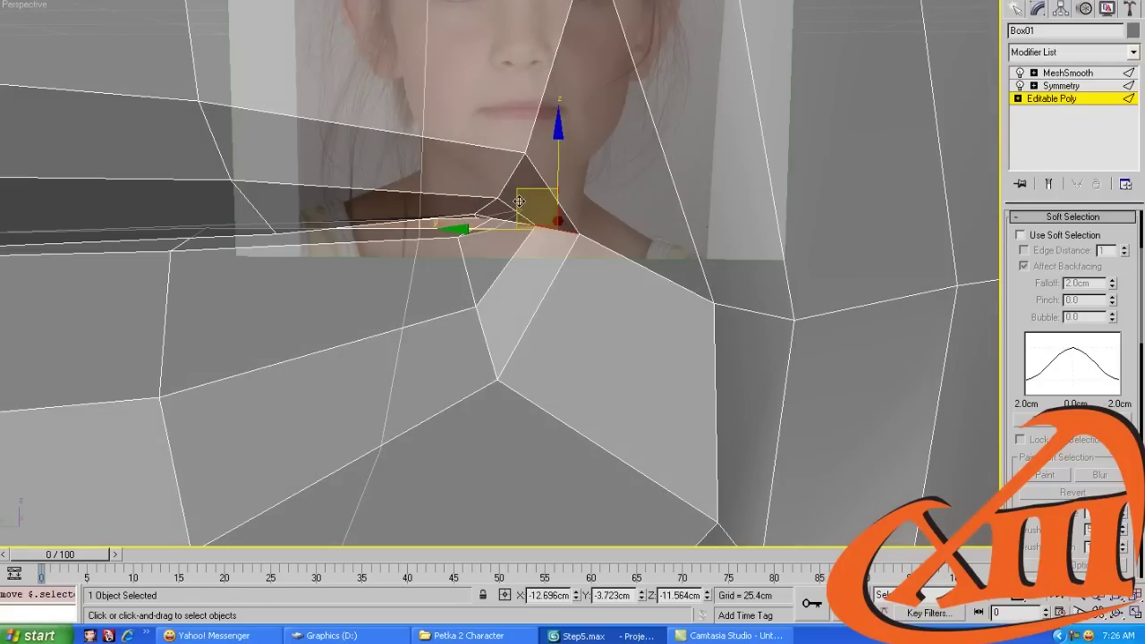
pyautogui.click(581, 249)
pyautogui.click(577, 234)
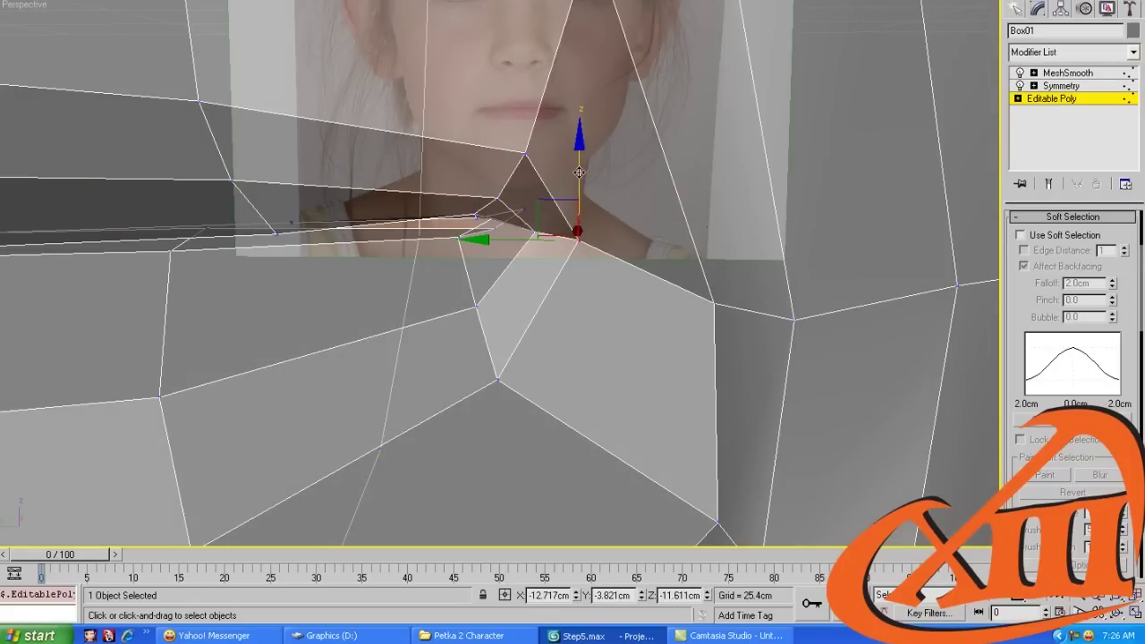
pyautogui.moveTo(579, 174); pyautogui.dragTo(538, 184)
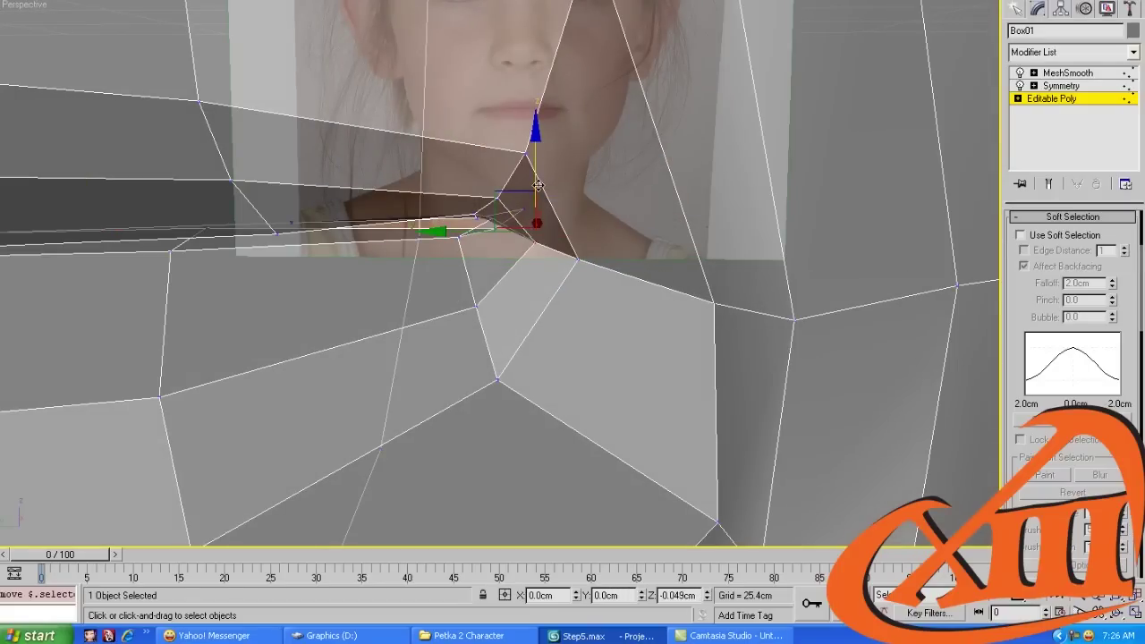
# Adjust the short edges and inner vertices around the mouth corner, shifting the upper lip's corner point slightly outward
pyautogui.click(490, 200)
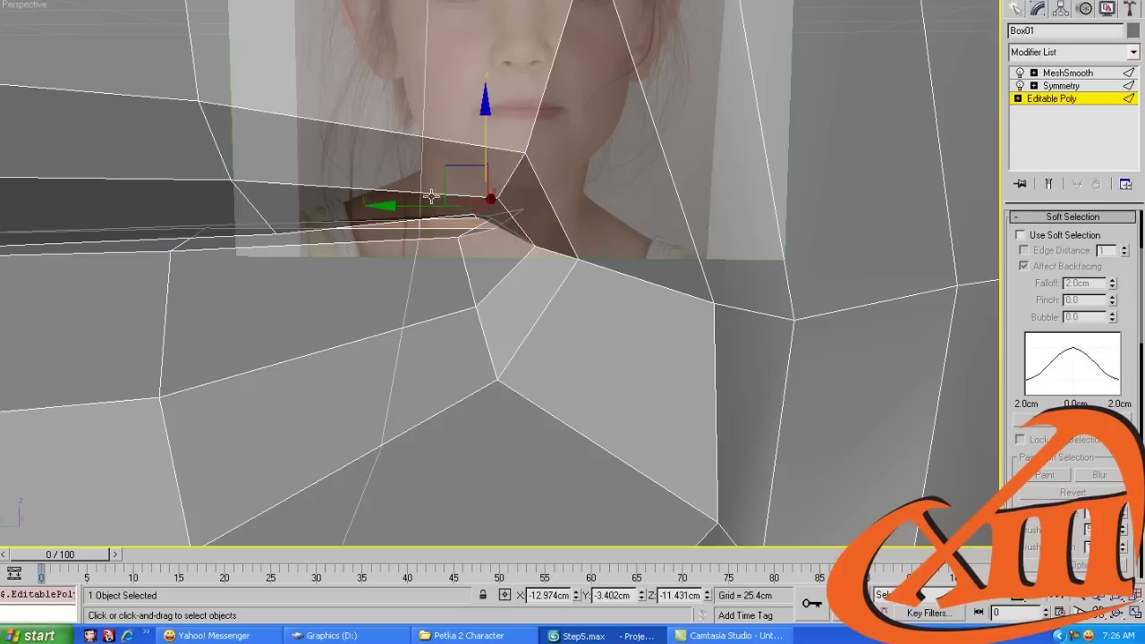
pyautogui.click(463, 250)
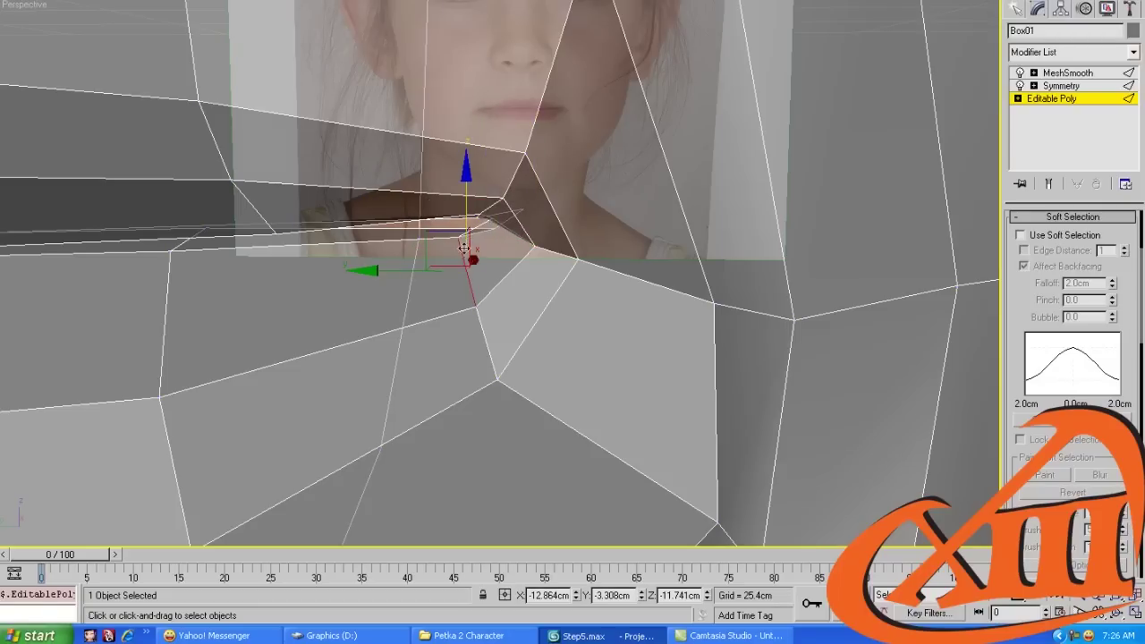
pyautogui.moveTo(464, 232); pyautogui.dragTo(449, 225)
pyautogui.keyDown('alt'); pyautogui.moveTo(450, 224); pyautogui.dragTo(474, 221, button='middle'); pyautogui.keyUp('alt')
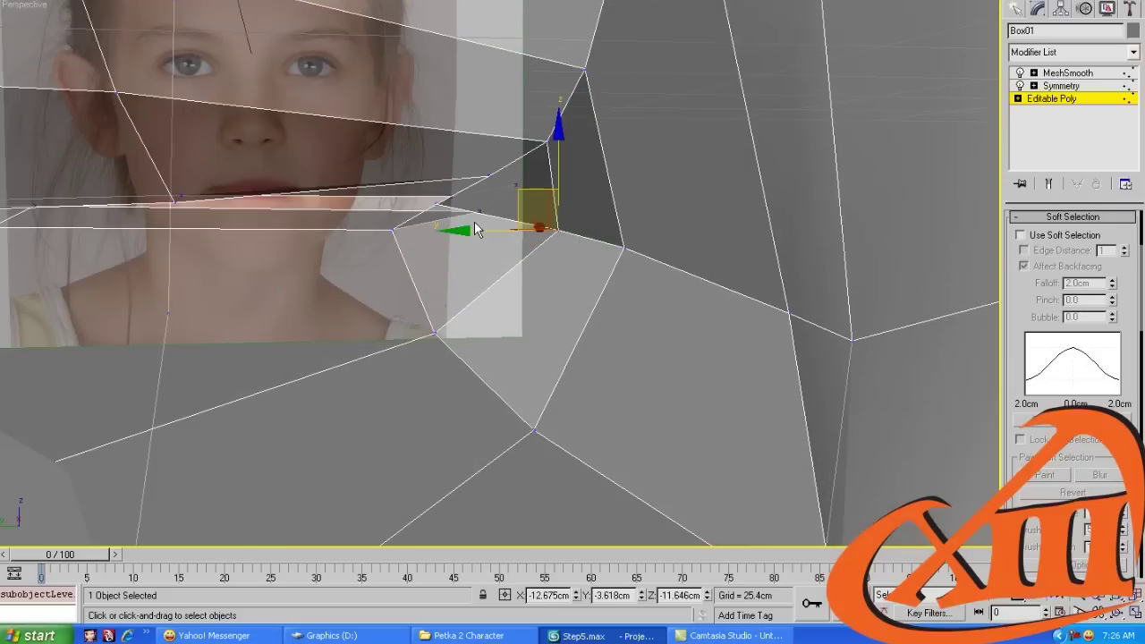
pyautogui.click(430, 201)
pyautogui.moveTo(400, 175); pyautogui.dragTo(473, 184)
pyautogui.keyDown('alt'); pyautogui.moveTo(473, 184); pyautogui.dragTo(600, 284, button='middle'); pyautogui.keyUp('alt')
# Move the two lower-lip vertices inside the mouth, behind the corner, forward toward the lip surface
pyautogui.click(414, 178)
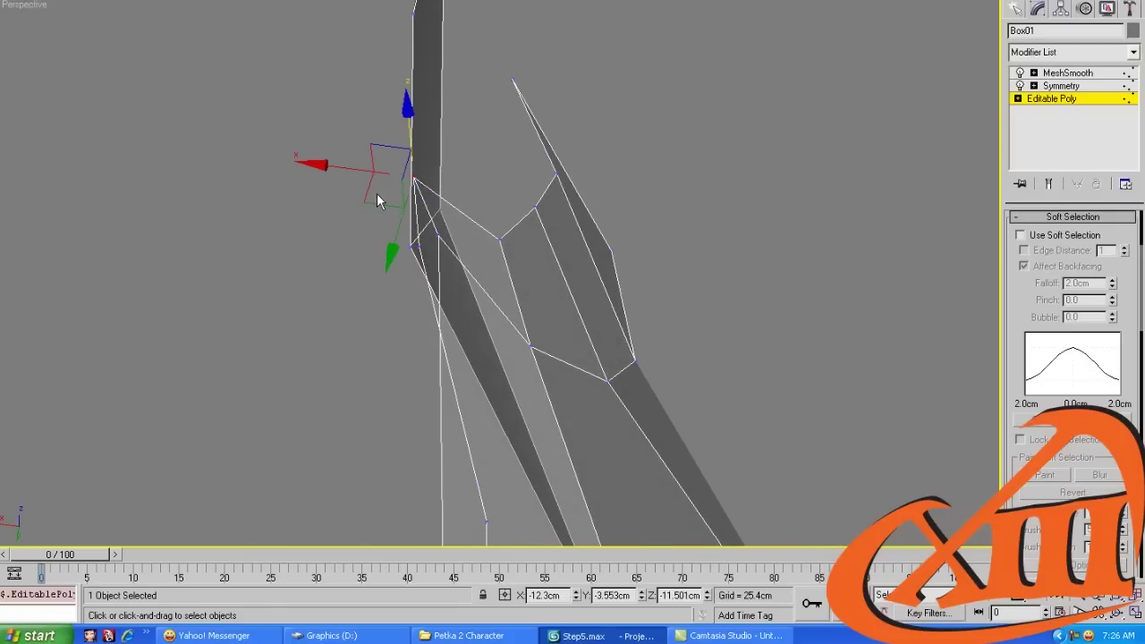
pyautogui.moveTo(377, 193); pyautogui.dragTo(435, 366)
pyautogui.click(424, 258)
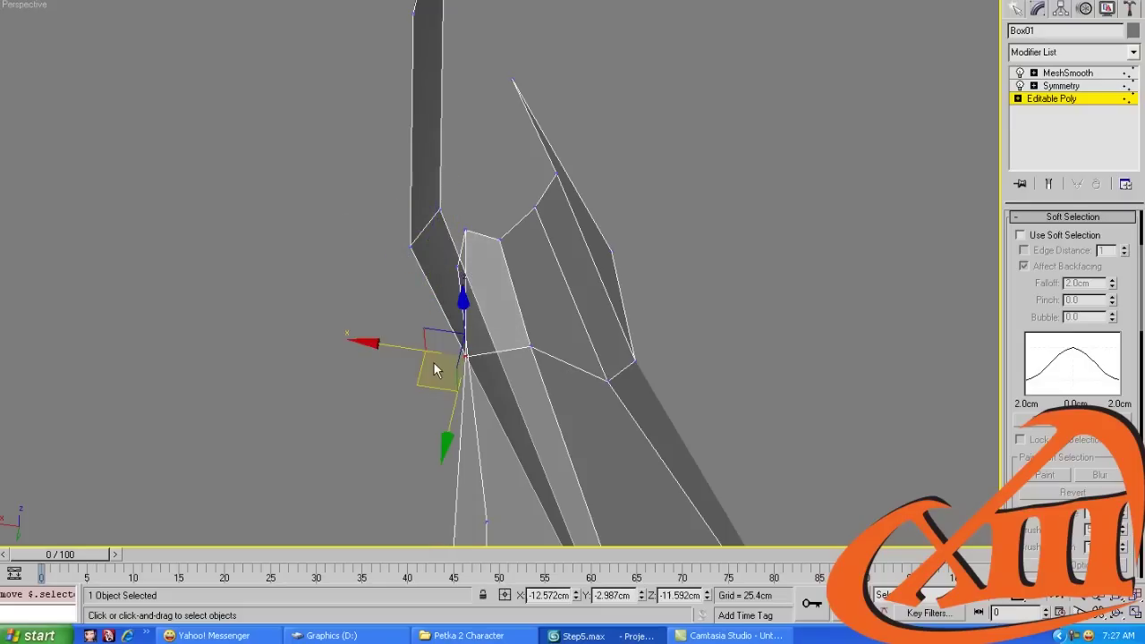
pyautogui.keyDown('alt'); pyautogui.moveTo(435, 366); pyautogui.dragTo(582, 243, button='middle'); pyautogui.keyUp('alt')
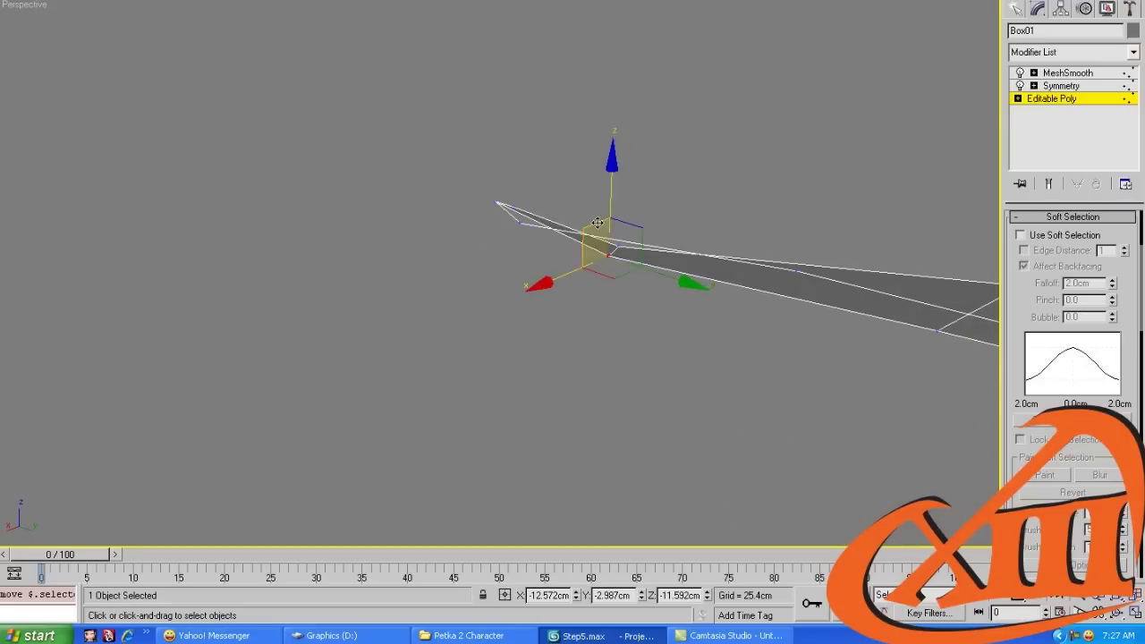
# Try to raise the inner lower-lip vertex behind the mouth corner
pyautogui.moveTo(610, 188); pyautogui.dragTo(612, 155)
pyautogui.keyDown('alt'); pyautogui.moveTo(612, 155); pyautogui.dragTo(575, 275, button='middle'); pyautogui.keyUp('alt')
pyautogui.hotkey('ctrl', 'z')
# Nudge the innermost vertices behind the mouth corner slightly, working up close on the lip parting
pyautogui.keyDown('alt'); pyautogui.moveTo(508, 336); pyautogui.dragTo(280, 307, button='middle'); pyautogui.keyUp('alt')
pyautogui.click(277, 291)
pyautogui.click(289, 278)
pyautogui.moveTo(286, 269); pyautogui.dragTo(284, 274)
pyautogui.keyDown('alt'); pyautogui.moveTo(284, 274); pyautogui.dragTo(407, 345, button='middle'); pyautogui.keyUp('alt')
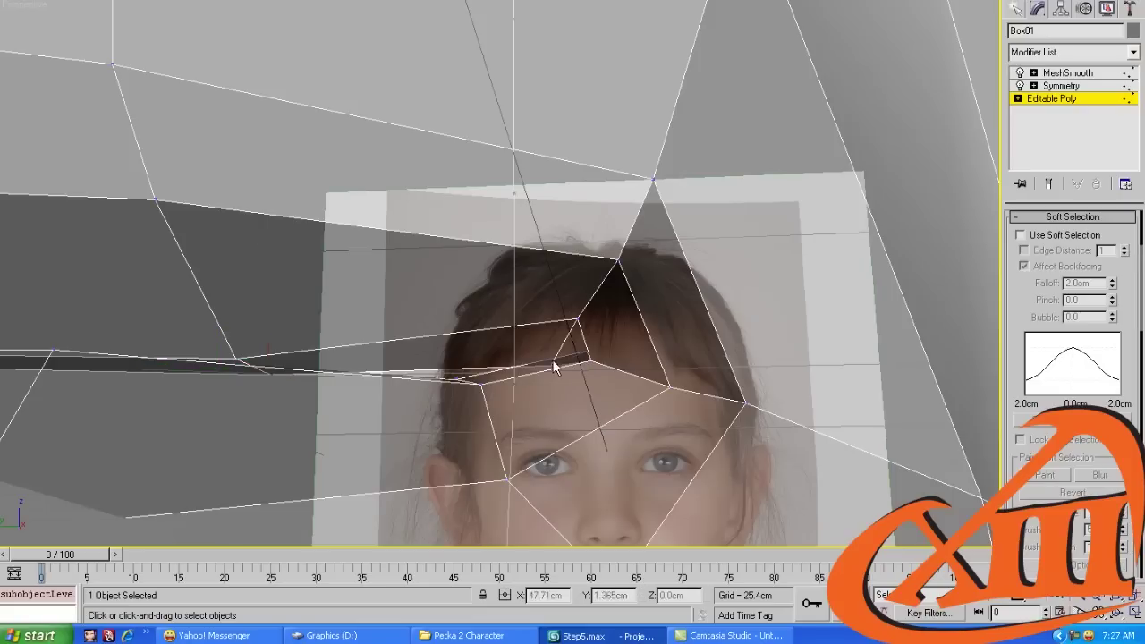
pyautogui.click(552, 366)
pyautogui.moveTo(552, 366); pyautogui.dragTo(552, 362)
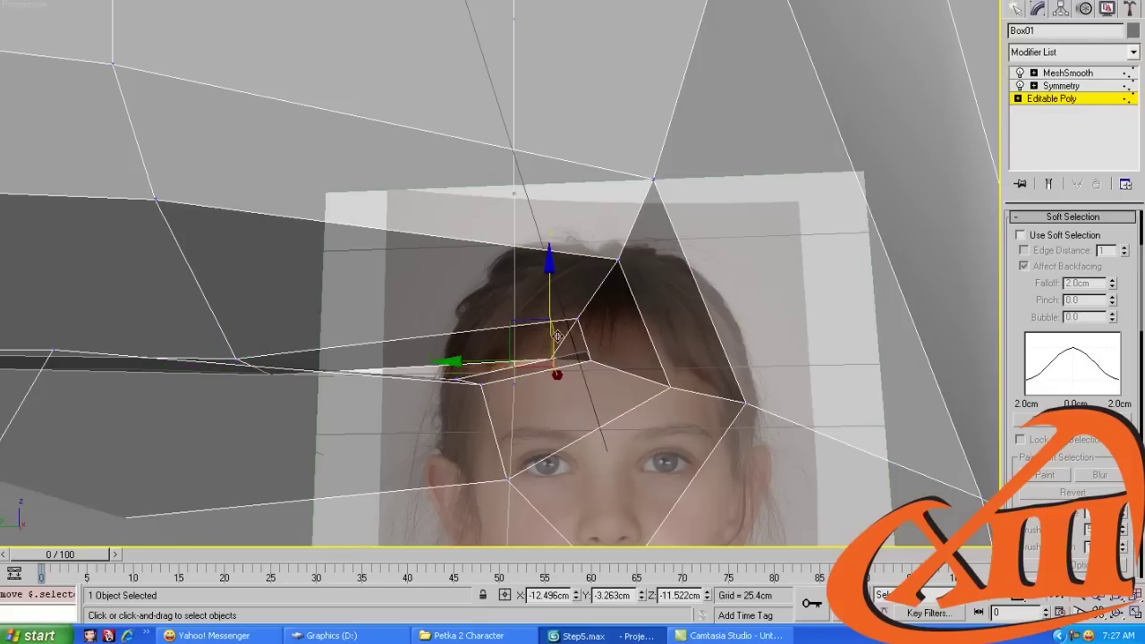
pyautogui.keyDown('alt'); pyautogui.moveTo(552, 362); pyautogui.dragTo(573, 308, button='middle'); pyautogui.keyUp('alt')
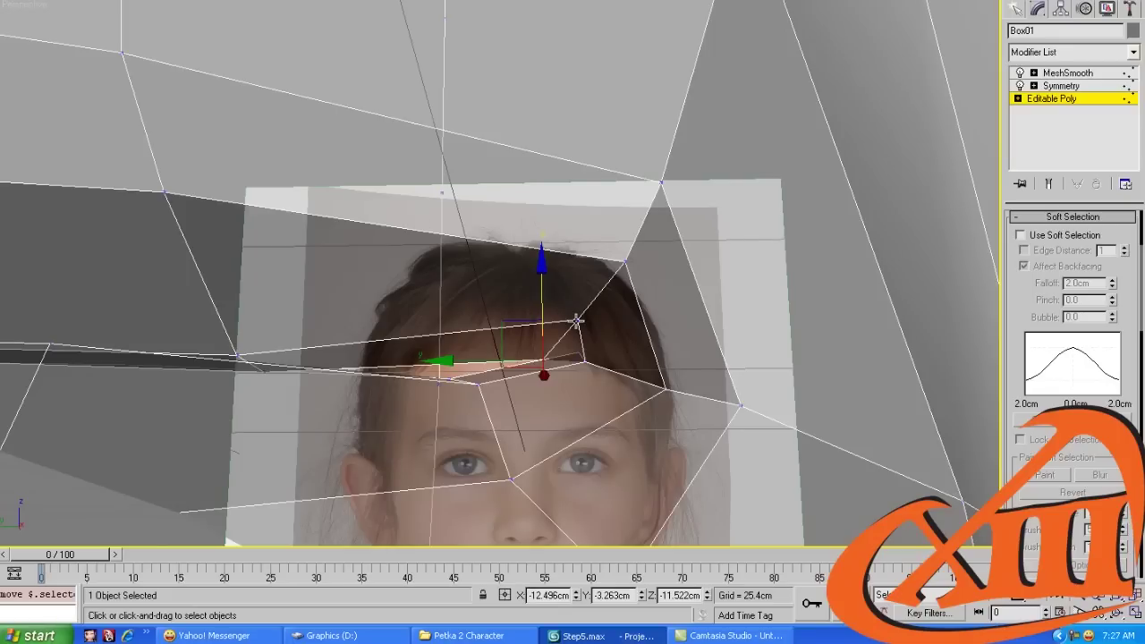
# Move the innermost corner vertex outward and up in line with the upper corner vertex, and save the scene
pyautogui.moveTo(577, 320); pyautogui.dragTo(607, 280)
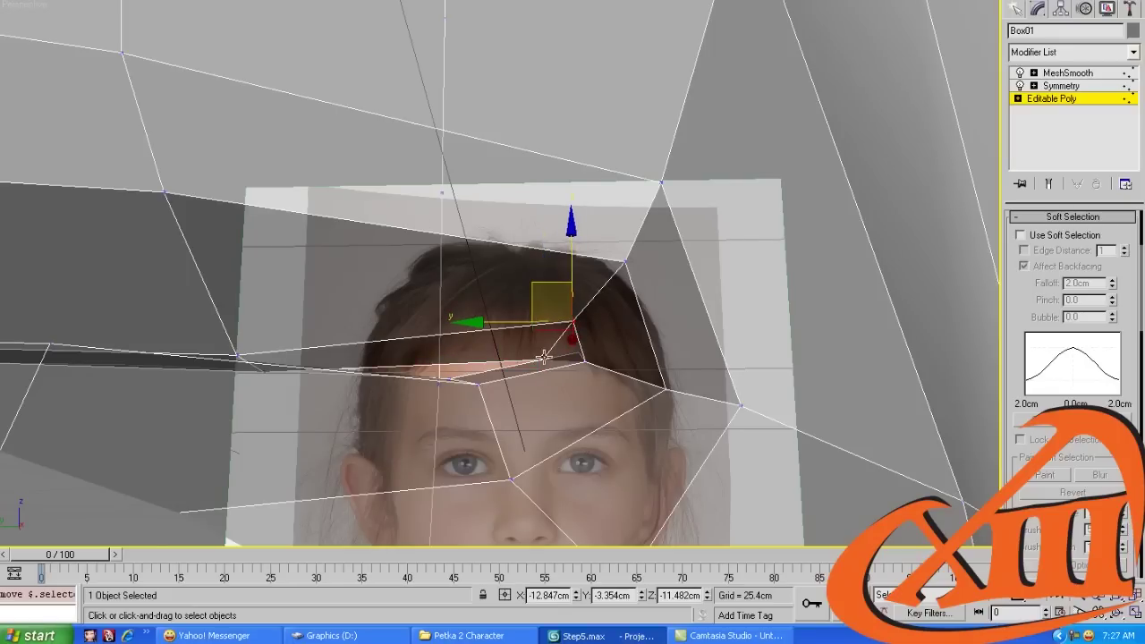
pyautogui.hotkey('ctrl', 'z')
pyautogui.moveTo(516, 326); pyautogui.dragTo(550, 308)
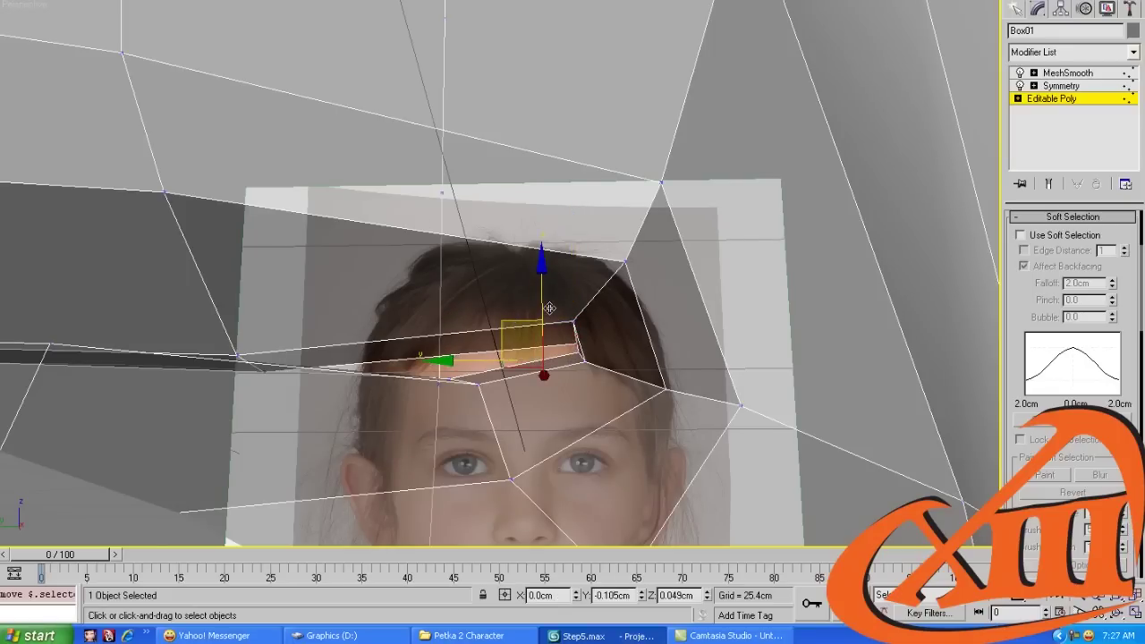
pyautogui.scroll(-5, 538, 320)
pyautogui.hotkey('ctrl', 's')
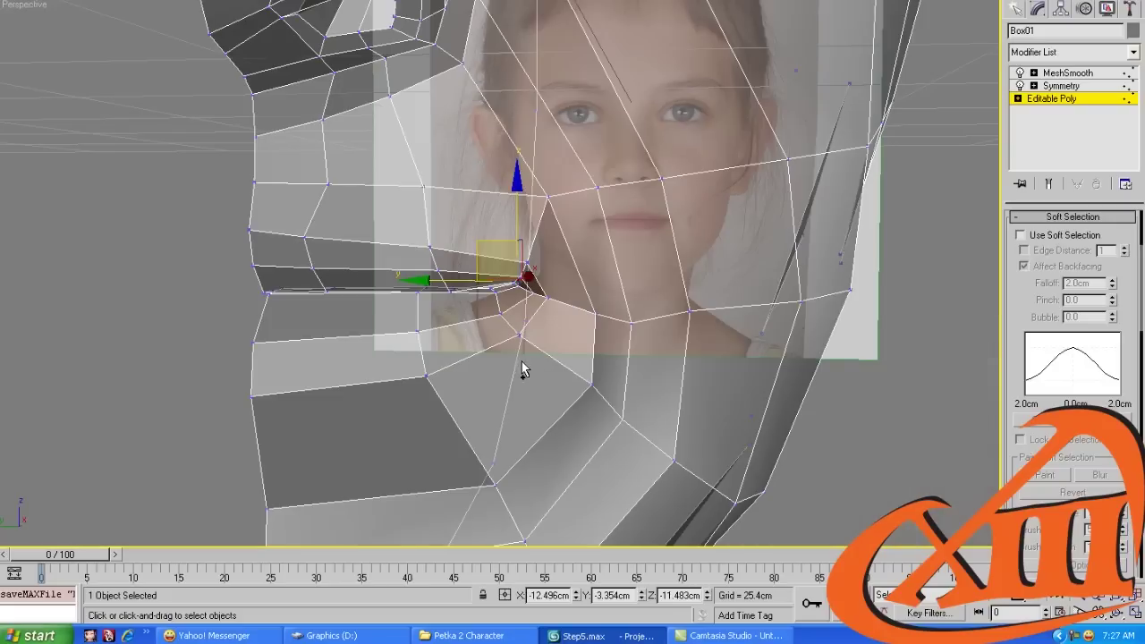
# Try to shift the edge at the temple behind the eye upward and outward
pyautogui.scroll(2, 507, 324)
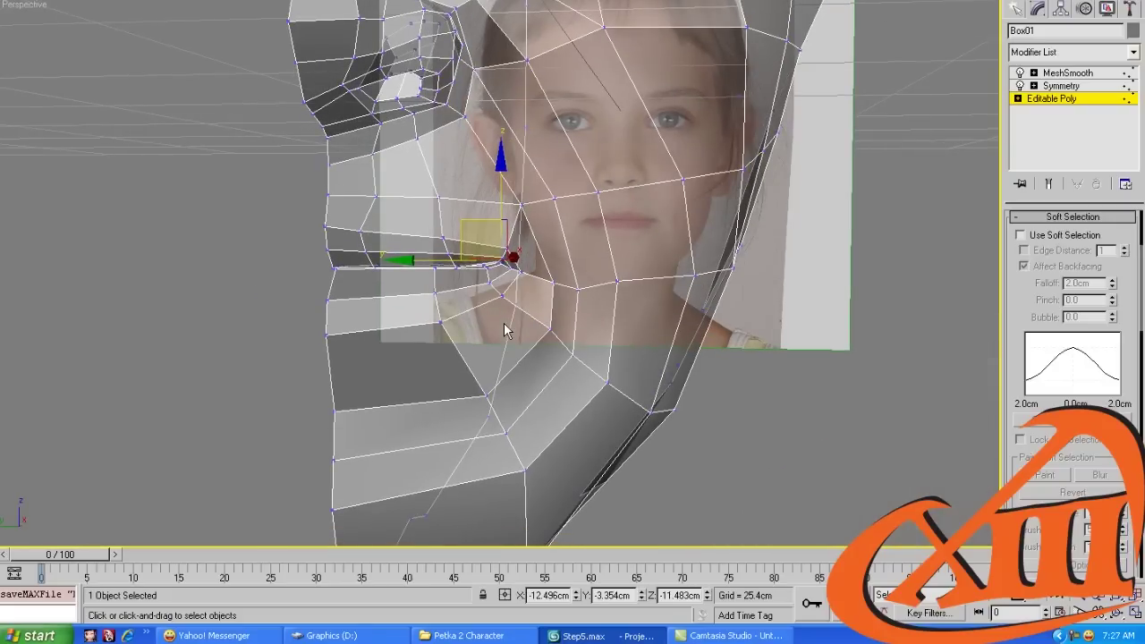
pyautogui.keyDown('alt'); pyautogui.moveTo(504, 322); pyautogui.dragTo(583, 252, button='middle'); pyautogui.keyUp('alt')
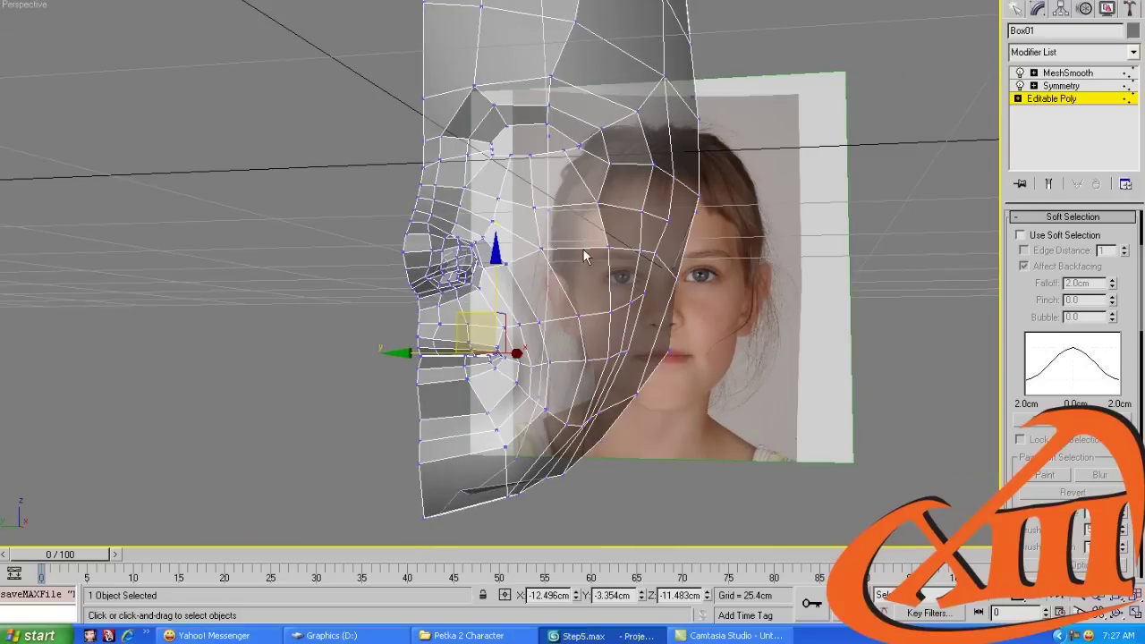
pyautogui.press('2')
pyautogui.click(626, 202)
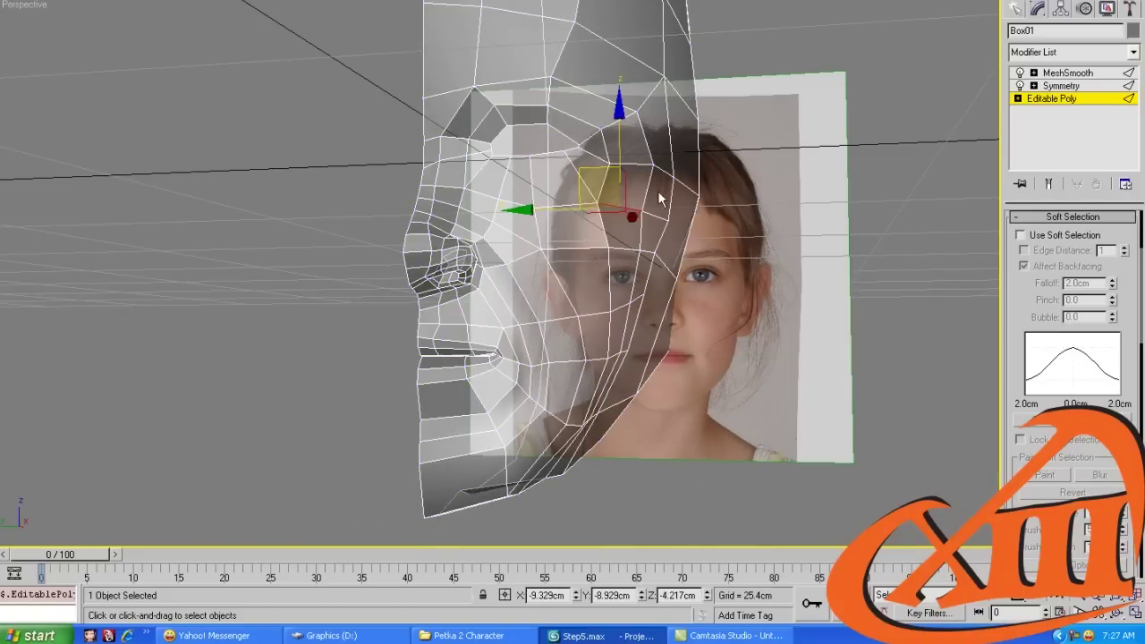
pyautogui.moveTo(616, 197); pyautogui.dragTo(630, 188)
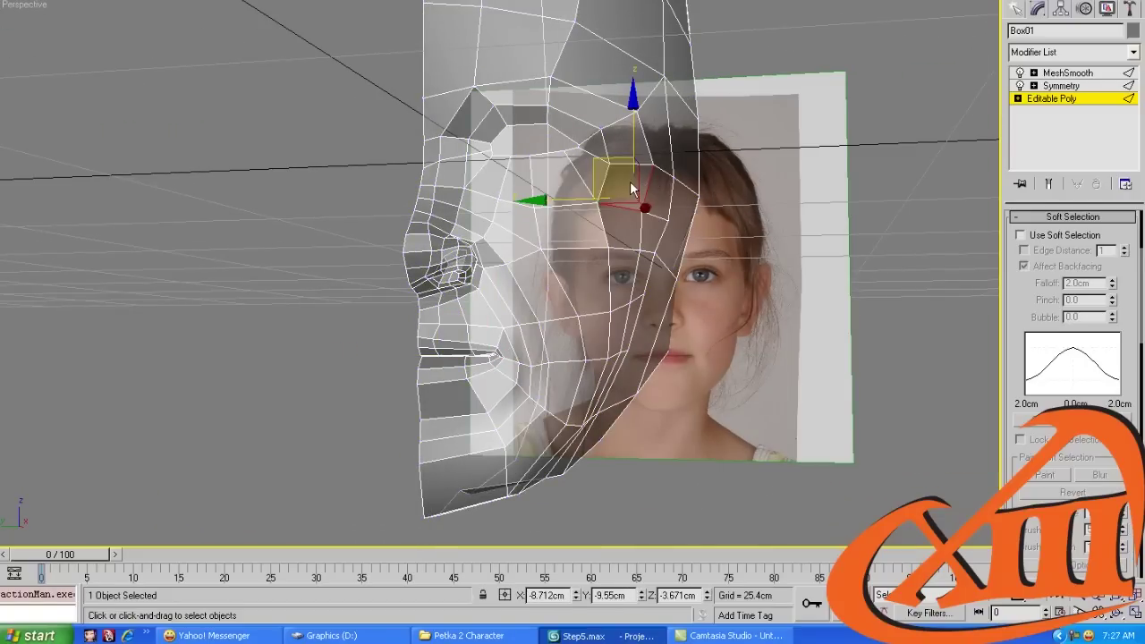
pyautogui.keyDown('alt'); pyautogui.moveTo(631, 188); pyautogui.dragTo(617, 250, button='middle'); pyautogui.keyUp('alt')
# Select the ring of edges running from the lower lip at the mouth corner down across the jaw
pyautogui.click(618, 197)
pyautogui.click(657, 173)
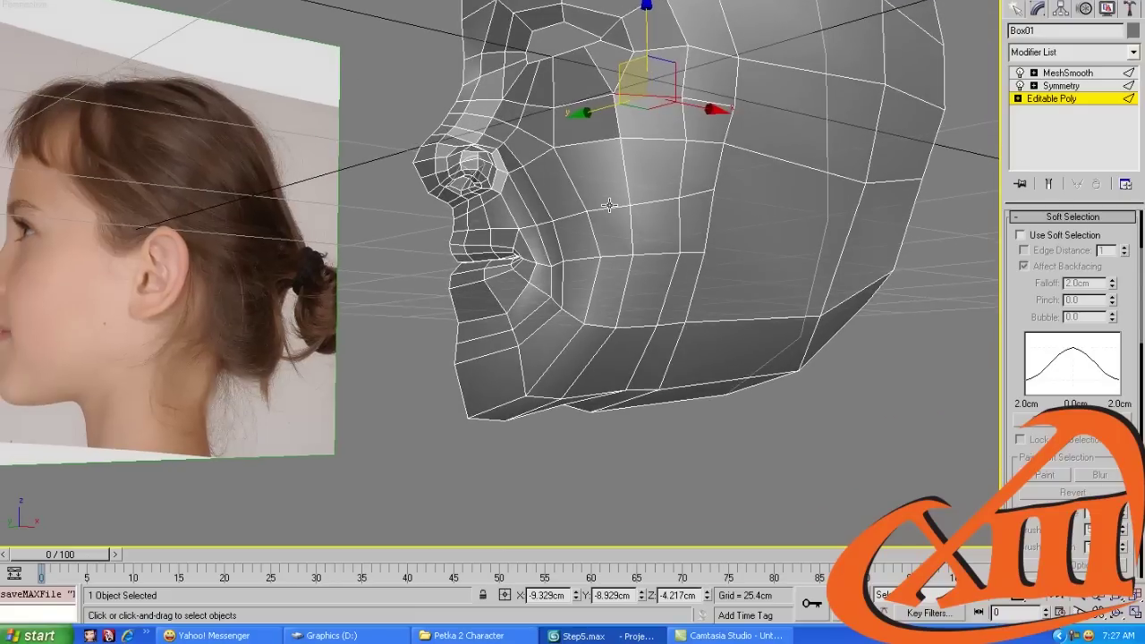
pyautogui.scroll(3, 598, 250)
pyautogui.click(511, 279)
pyautogui.keyDown('alt'); pyautogui.moveTo(511, 279); pyautogui.dragTo(672, 375, button='middle'); pyautogui.keyUp('alt')
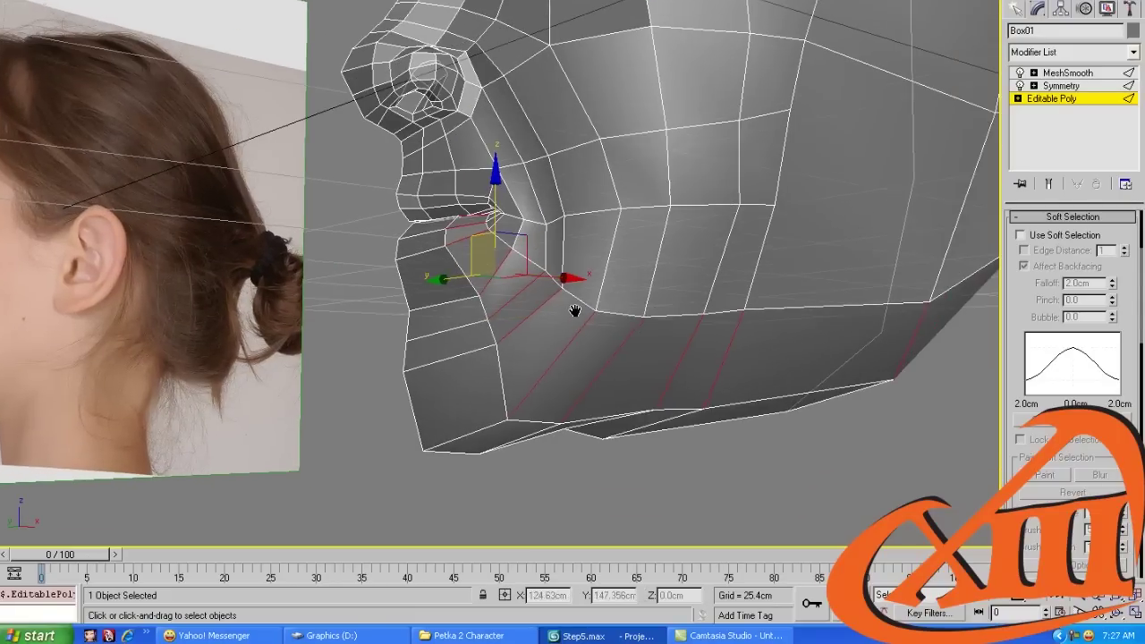
pyautogui.scroll(-3, 921, 153)
pyautogui.doubleClick(749, 284)
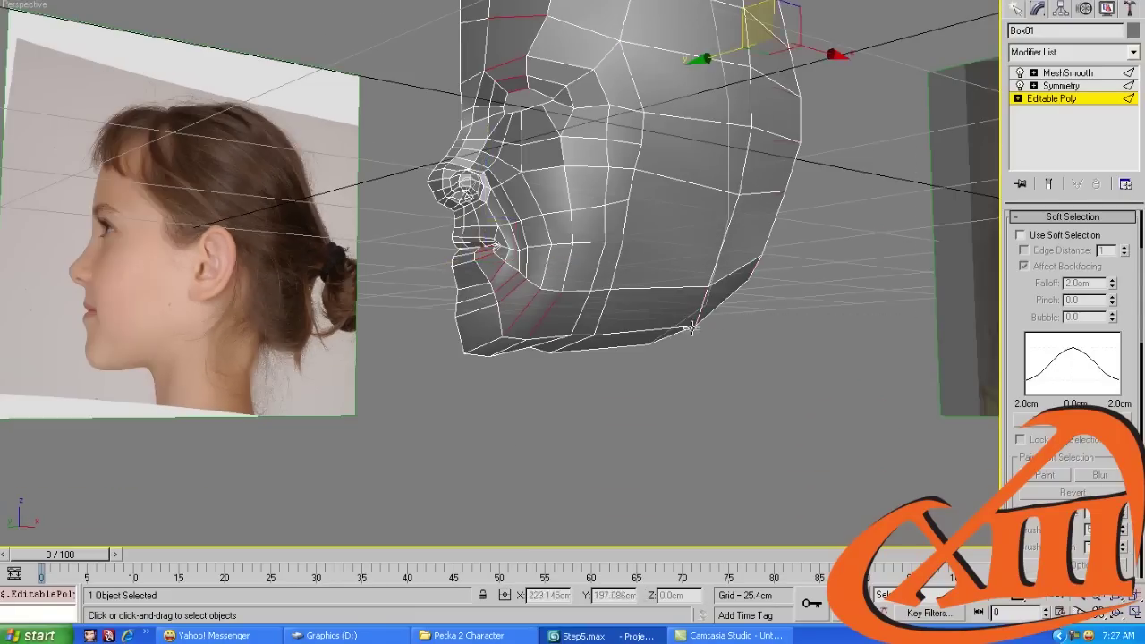
pyautogui.keyDown('alt'); pyautogui.moveTo(749, 285); pyautogui.dragTo(724, 386, button='middle'); pyautogui.keyUp('alt')
pyautogui.scroll(-2, 725, 387)
# Limit the ring selection to the front edges in wireframe and connect them with a new loop below the mouth corner
pyautogui.click(436, 382)
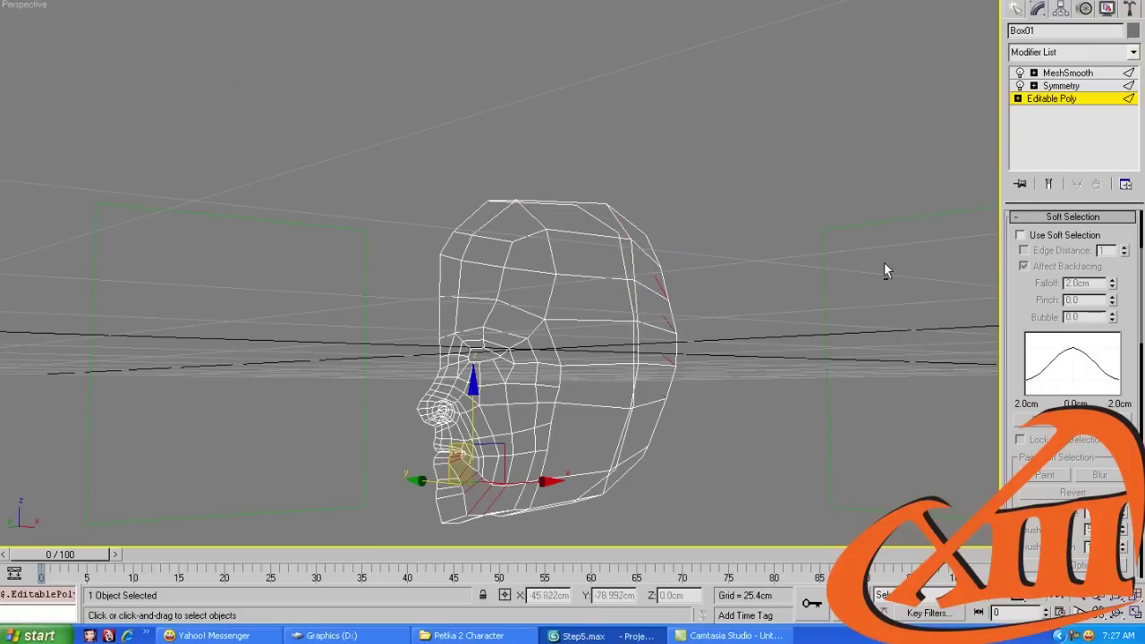
pyautogui.keyDown('alt'); pyautogui.moveTo(641, 447); pyautogui.dragTo(877, 143, button='middle'); pyautogui.keyUp('alt')
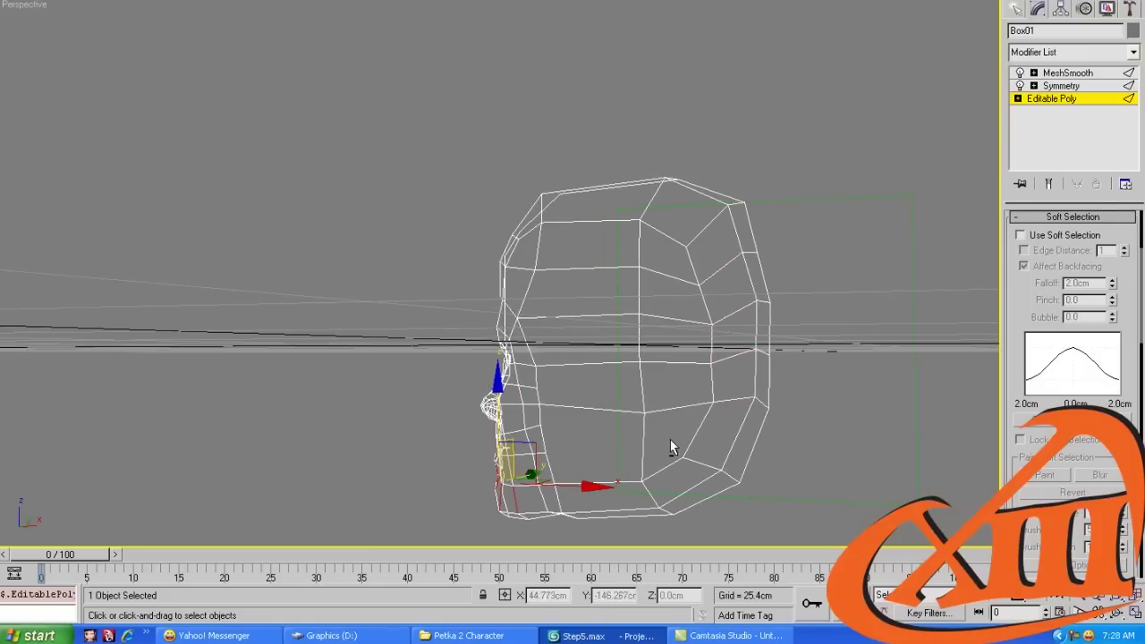
pyautogui.keyDown('alt'); pyautogui.moveTo(673, 447); pyautogui.dragTo(835, 313, button='middle'); pyautogui.keyUp('alt')
pyautogui.press('F3')
pyautogui.scroll(6, 836, 312)
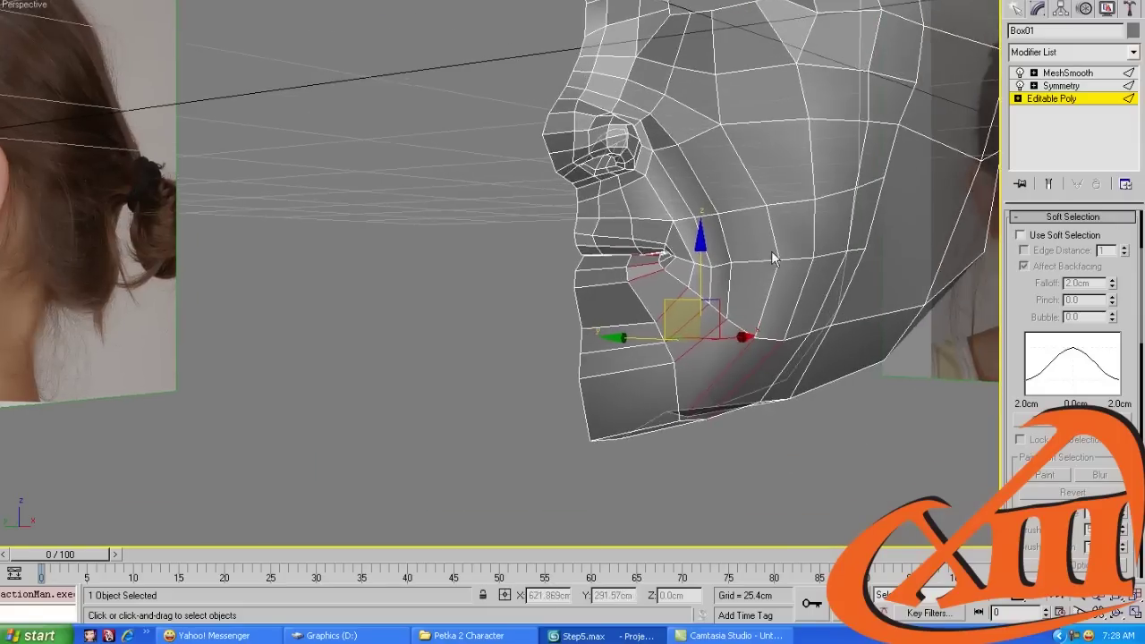
pyautogui.scroll(6, 762, 304)
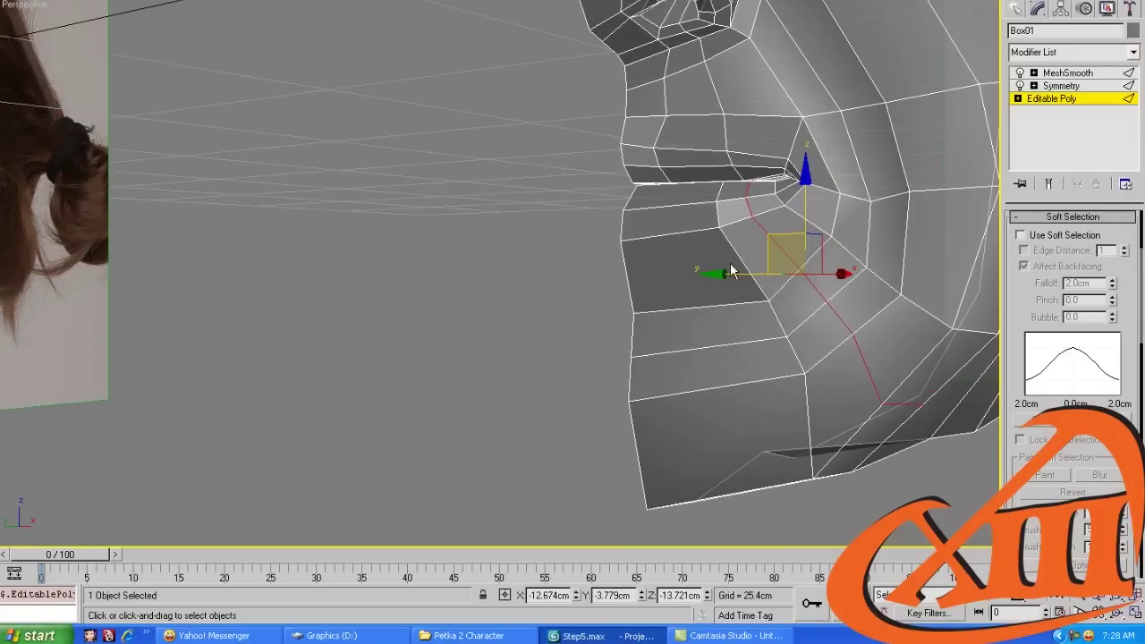
pyautogui.moveTo(731, 265); pyautogui.dragTo(722, 224, button='middle')
# Select the edge loop running from the lower lip down beside the chin and start removing its back-of-head part from the selection
pyautogui.click(731, 214)
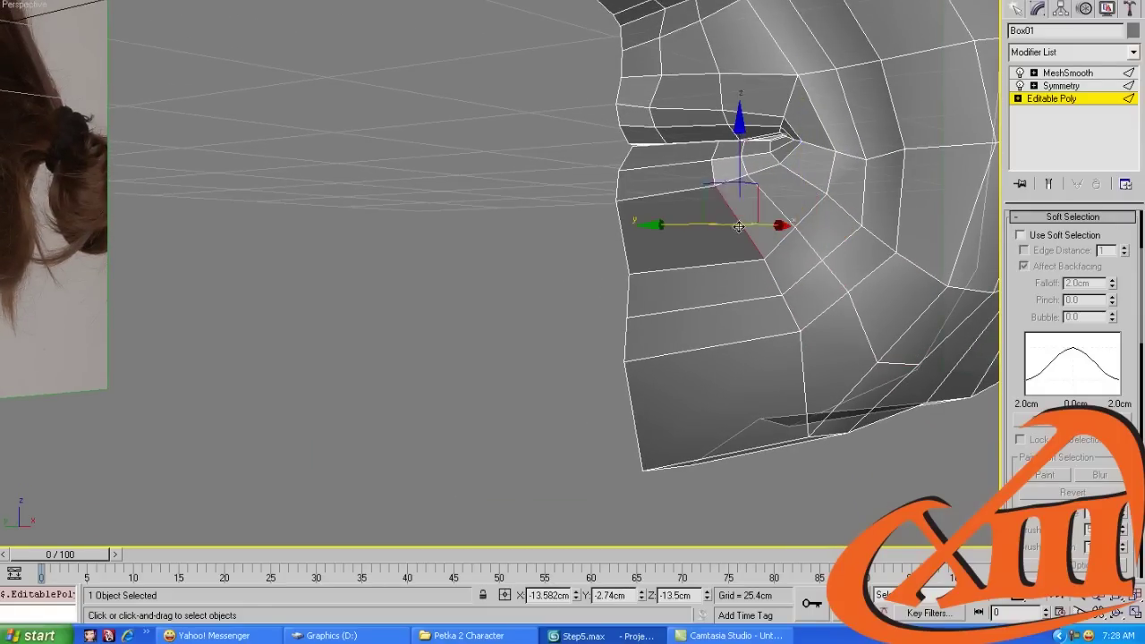
pyautogui.hotkey('ctrl', 'z')
pyautogui.hotkey('shift', 'z')
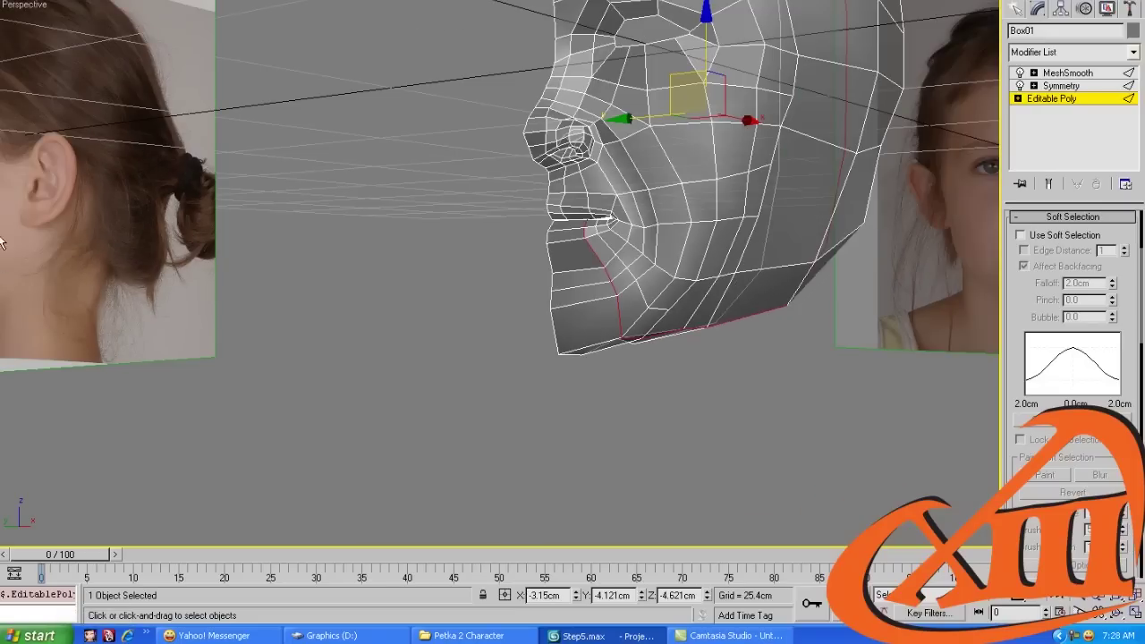
pyautogui.hotkey('shift', 'z')
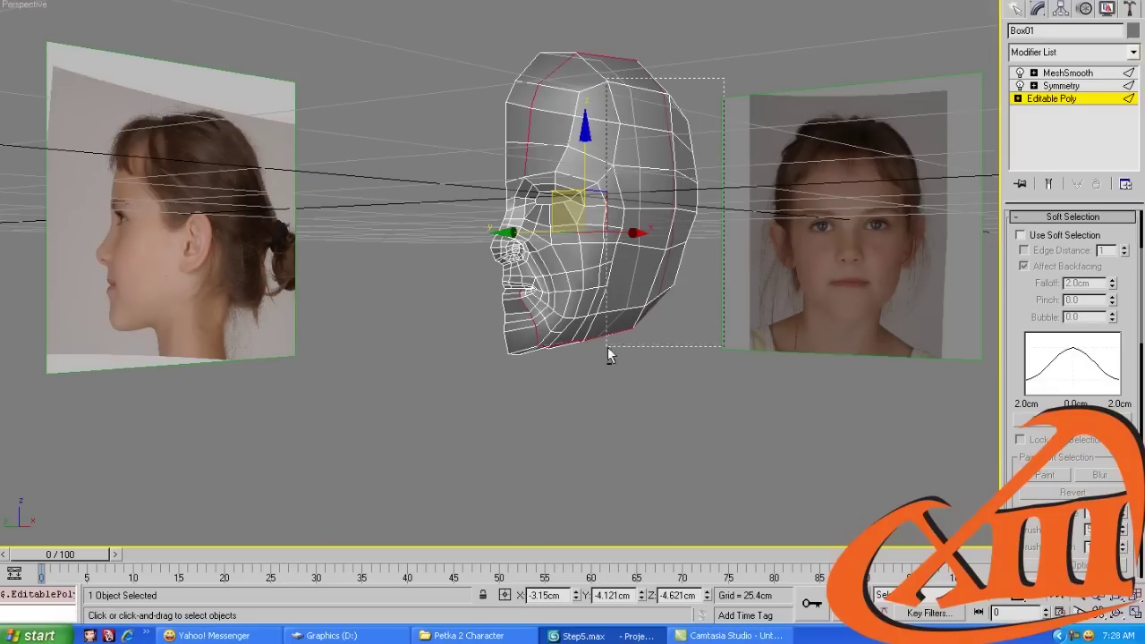
pyautogui.hotkey('ctrl', 'z')
pyautogui.hotkey('ctrl', 'z')
pyautogui.hotkey('shift', 'z')
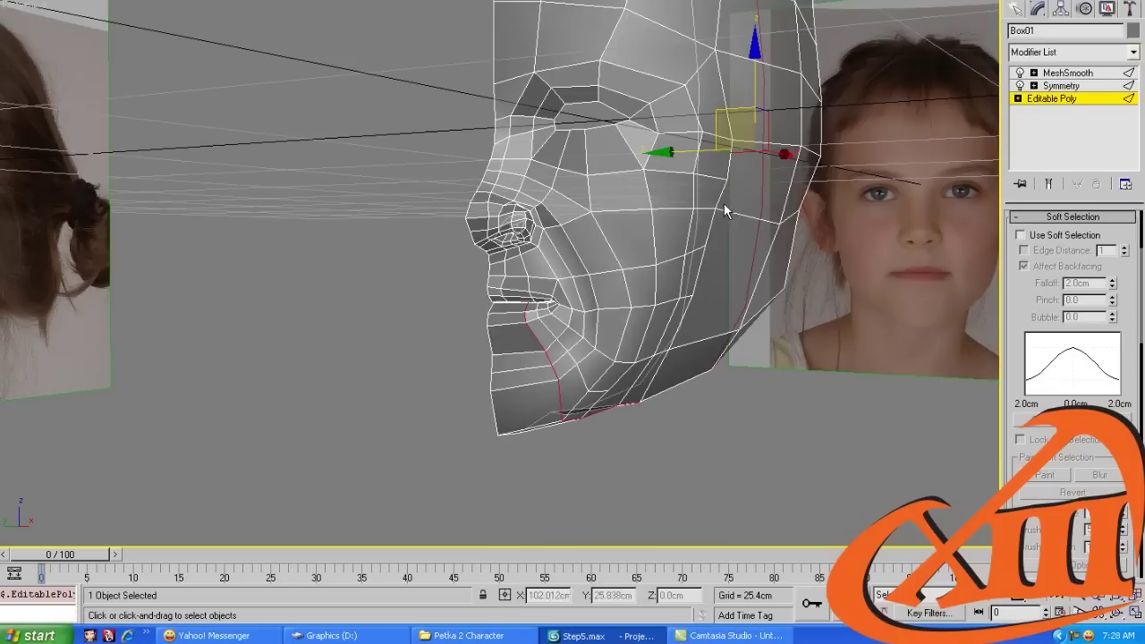
pyautogui.hotkey('shift', 'z')
pyautogui.hotkey('shift', 'z')
pyautogui.hotkey('shift', 'z')
pyautogui.hotkey('shift', 'z')
pyautogui.hotkey('shift', 'z')
pyautogui.hotkey('shift', 'z')
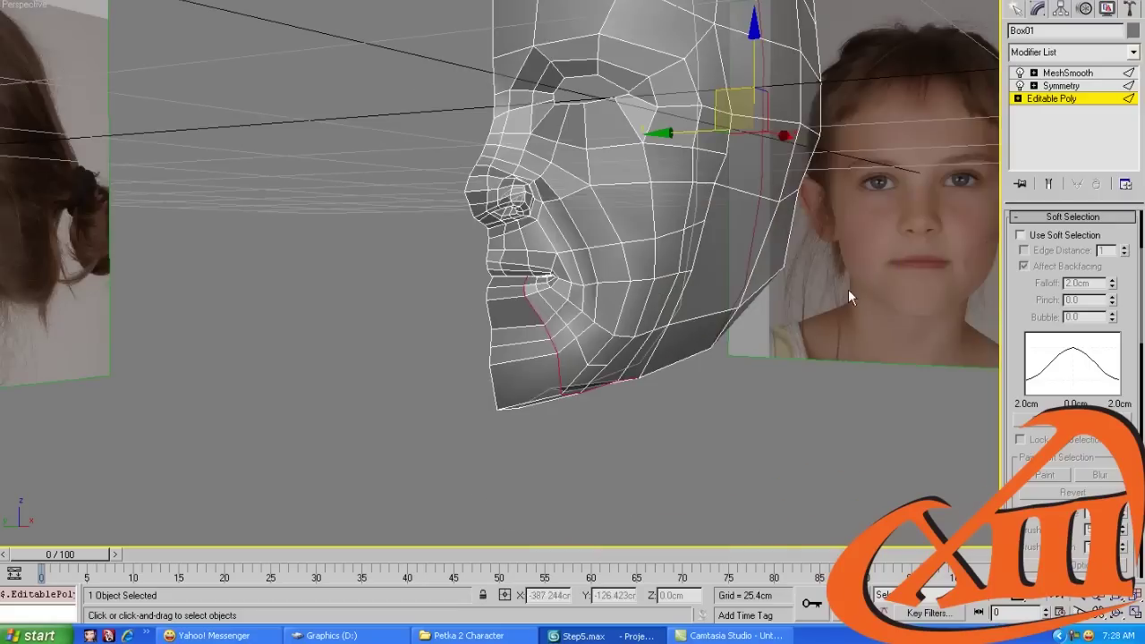
# Limit the loop selection to the stretch from the lower lip to under the jaw and move it toward the face's midline
pyautogui.hotkey('shift', 'z')
pyautogui.hotkey('shift', 'z')
pyautogui.hotkey('shift', 'z')
pyautogui.hotkey('shift', 'z')
pyautogui.hotkey('shift', 'z')
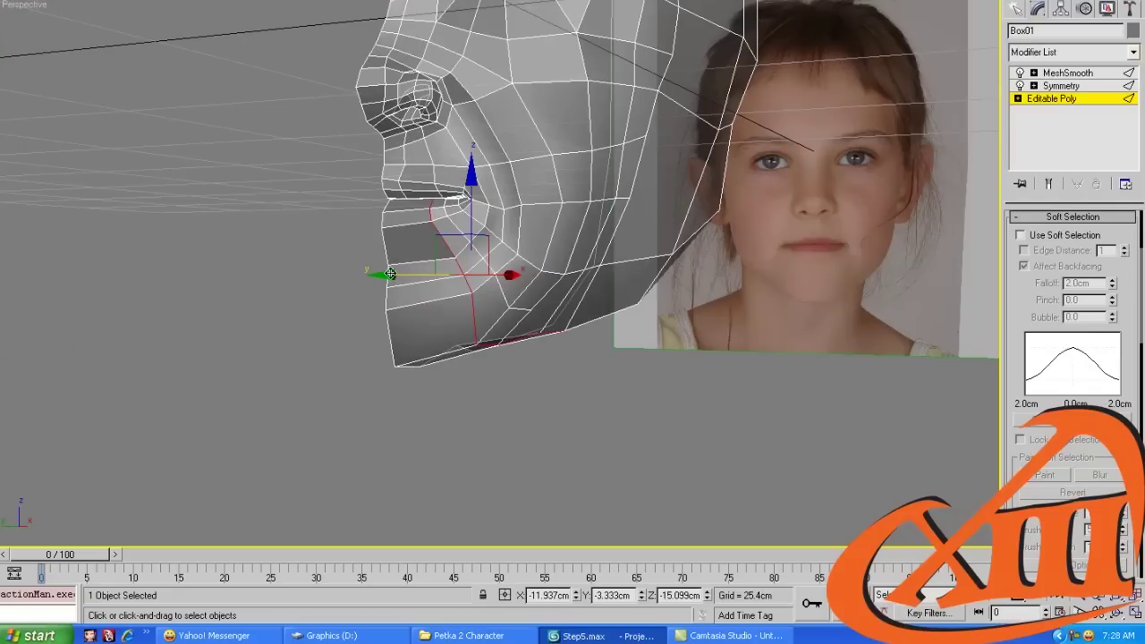
pyautogui.moveTo(390, 273); pyautogui.dragTo(359, 274)
pyautogui.keyDown('alt'); pyautogui.moveTo(360, 274); pyautogui.dragTo(451, 243, button='middle'); pyautogui.keyUp('alt')
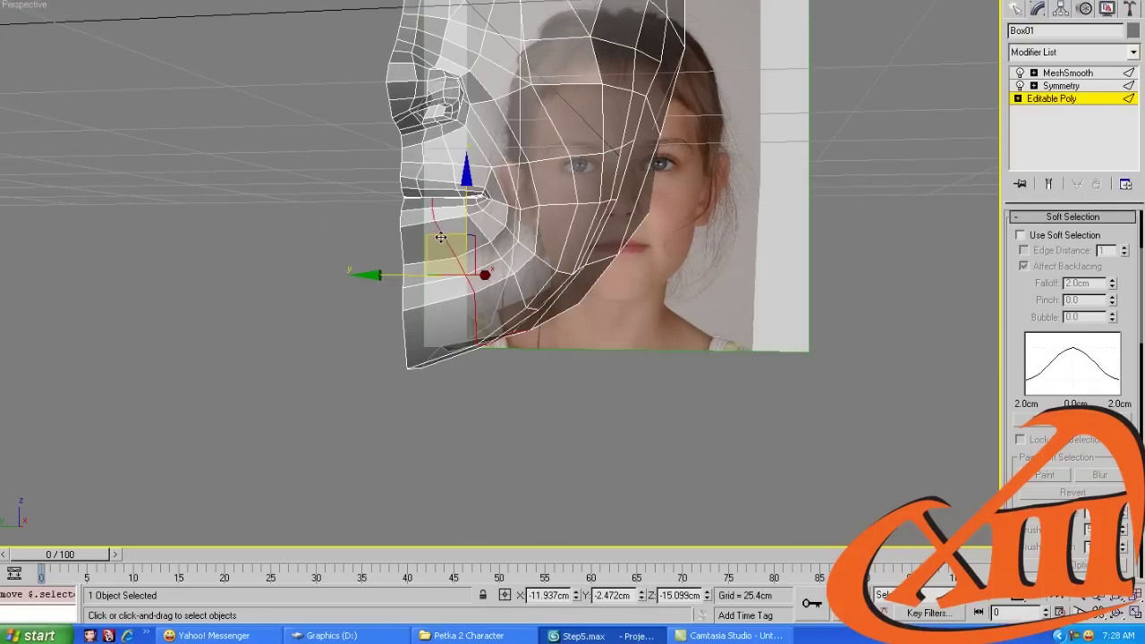
# Try to move the selected edge loop beside the chin downward, and undo the last change
pyautogui.moveTo(440, 238); pyautogui.dragTo(439, 289)
pyautogui.keyDown('alt'); pyautogui.moveTo(440, 289); pyautogui.dragTo(466, 247, button='middle'); pyautogui.keyUp('alt')
pyautogui.press('1')
pyautogui.hotkey('ctrl', 'z')
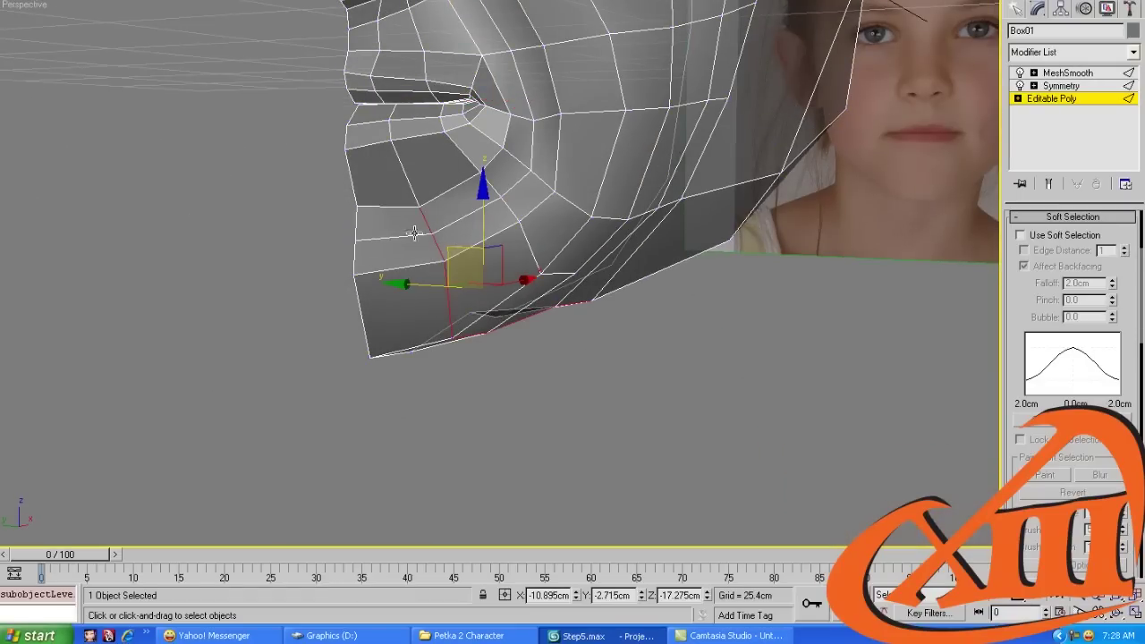
# Shift the centre edge of the crease below the lower lip onto the side photo's profile, and move the neighbouring edge back
pyautogui.click(387, 222)
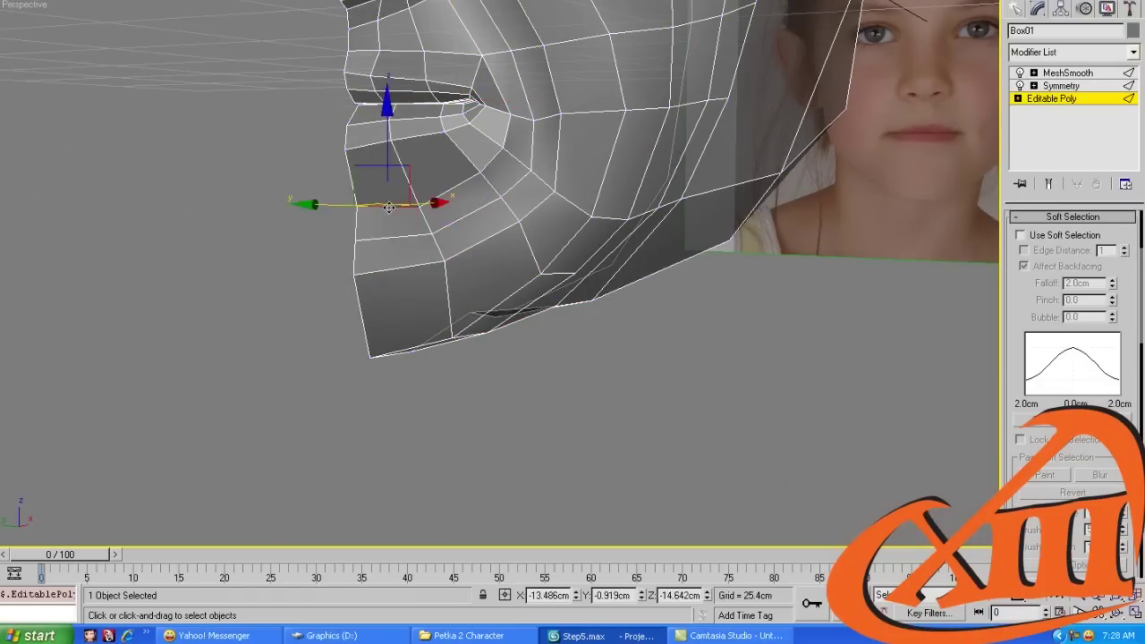
pyautogui.press('l')
pyautogui.scroll(10, 483, 268)
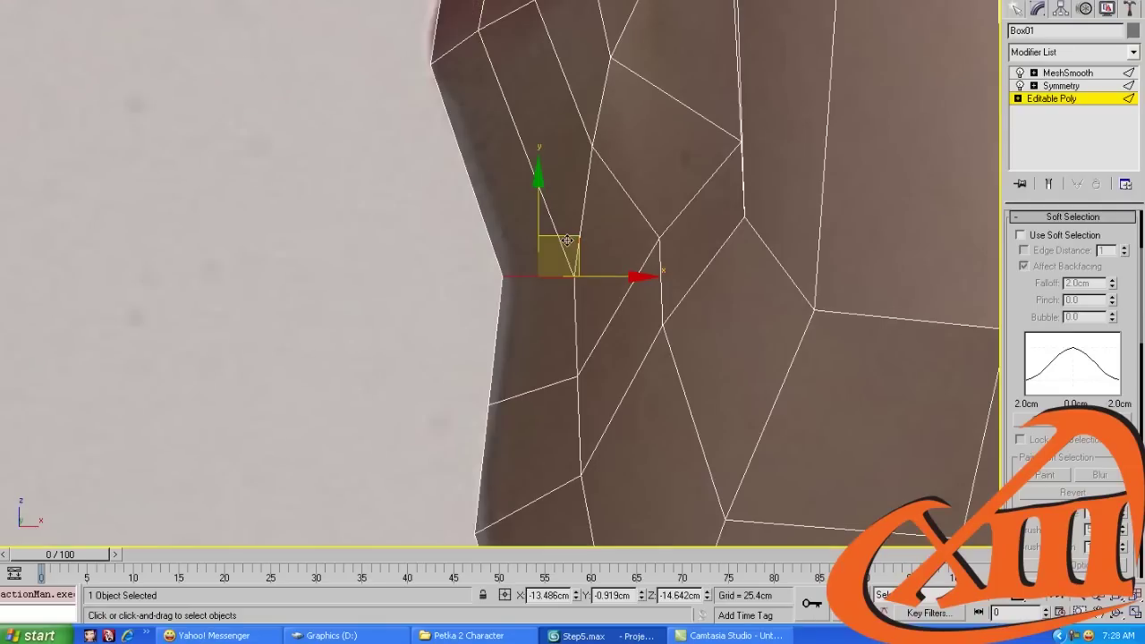
pyautogui.moveTo(547, 260); pyautogui.dragTo(567, 239)
pyautogui.click(611, 59)
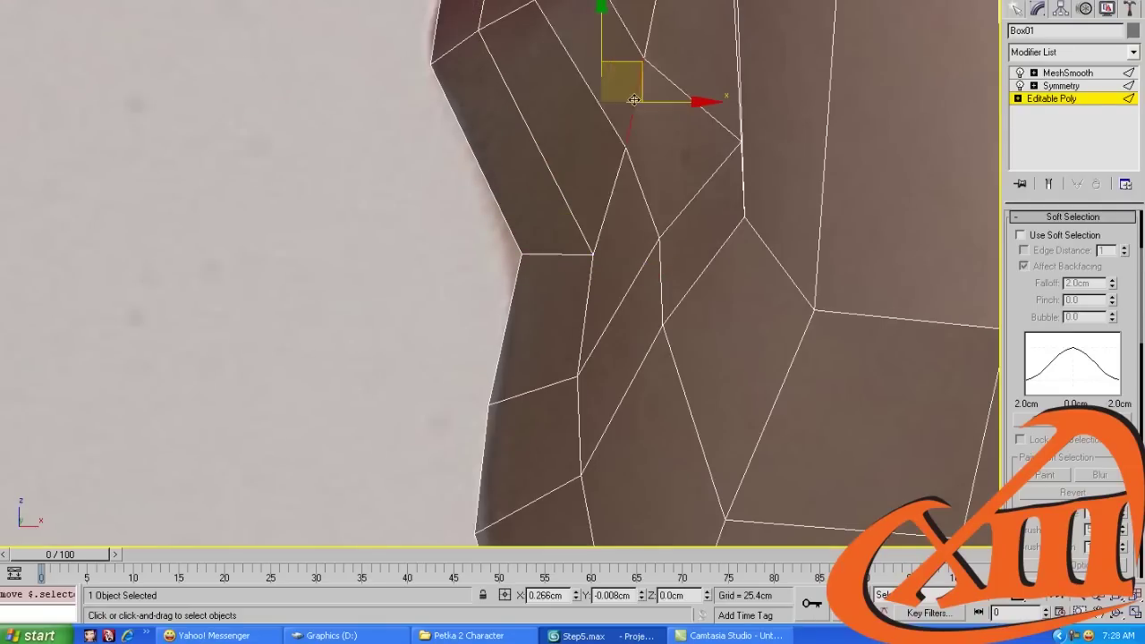
pyautogui.moveTo(617, 67); pyautogui.dragTo(657, 97)
# Raise the next profile edge toward the chin crease and adjust the edges behind it for an even flow around the chin
pyautogui.moveTo(488, 402); pyautogui.dragTo(549, 300)
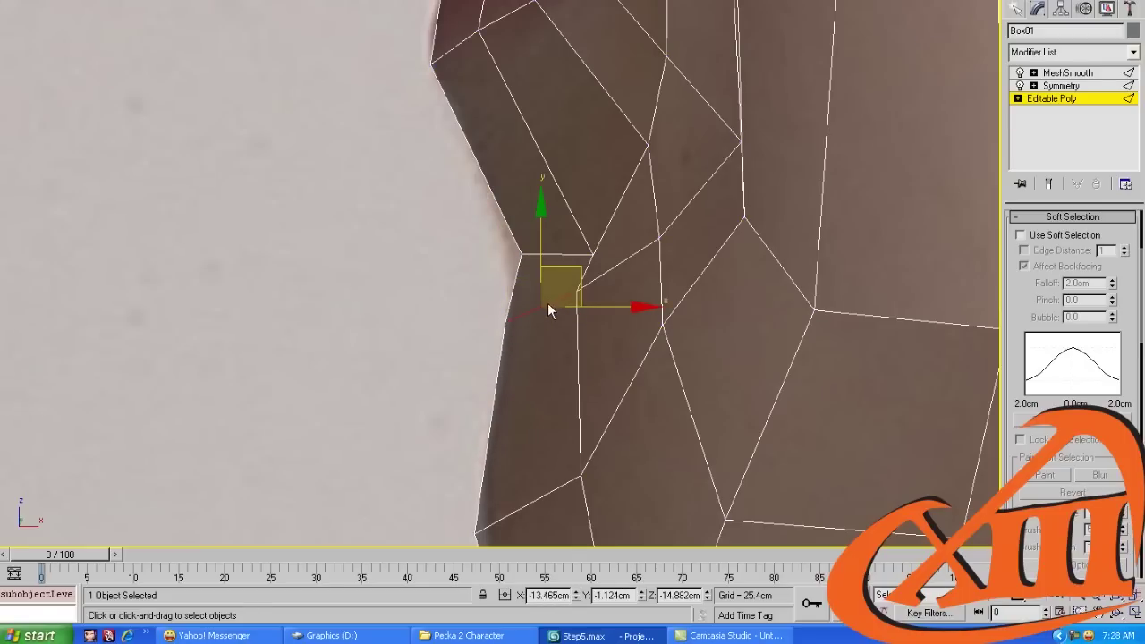
pyautogui.click(568, 269)
pyautogui.press('1')
pyautogui.click(535, 309)
pyautogui.moveTo(574, 265)
pyautogui.mouseDown()
pyautogui.moveTo(590, 264)
pyautogui.moveTo(564, 254)
pyautogui.mouseUp()
pyautogui.click(590, 259)
pyautogui.click(660, 182)
pyautogui.moveTo(660, 182); pyautogui.dragTo(698, 322)
pyautogui.moveTo(698, 322); pyautogui.dragTo(704, 274, button='middle')
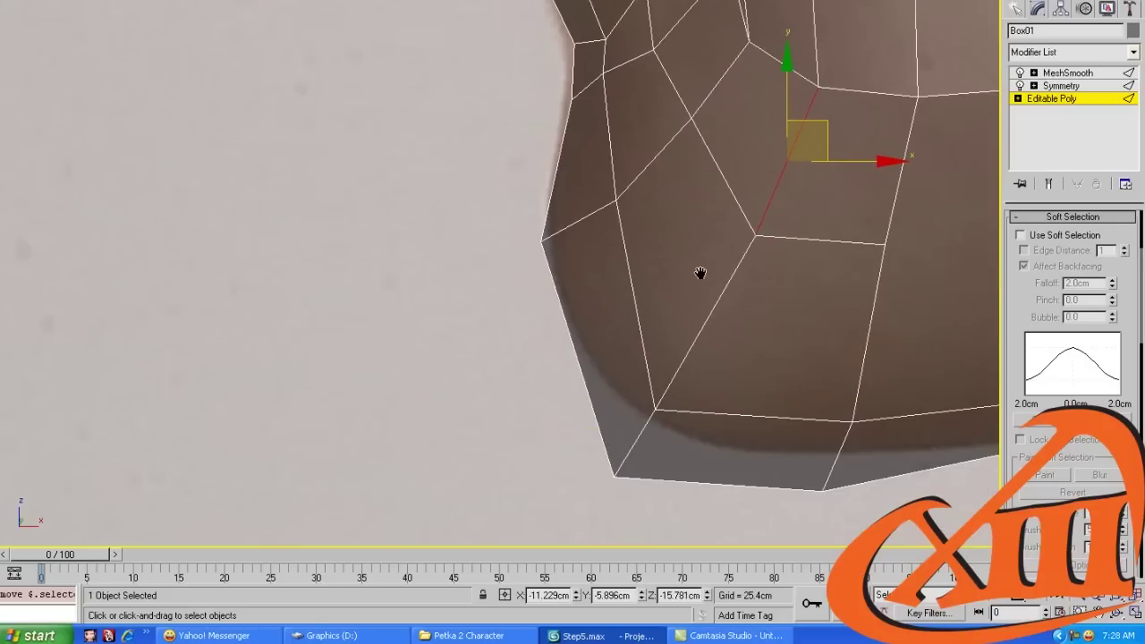
# Move the vertices along the bottom of the chin up to follow the chin outline in the side photo
pyautogui.click(667, 410)
pyautogui.moveTo(667, 409); pyautogui.dragTo(668, 369)
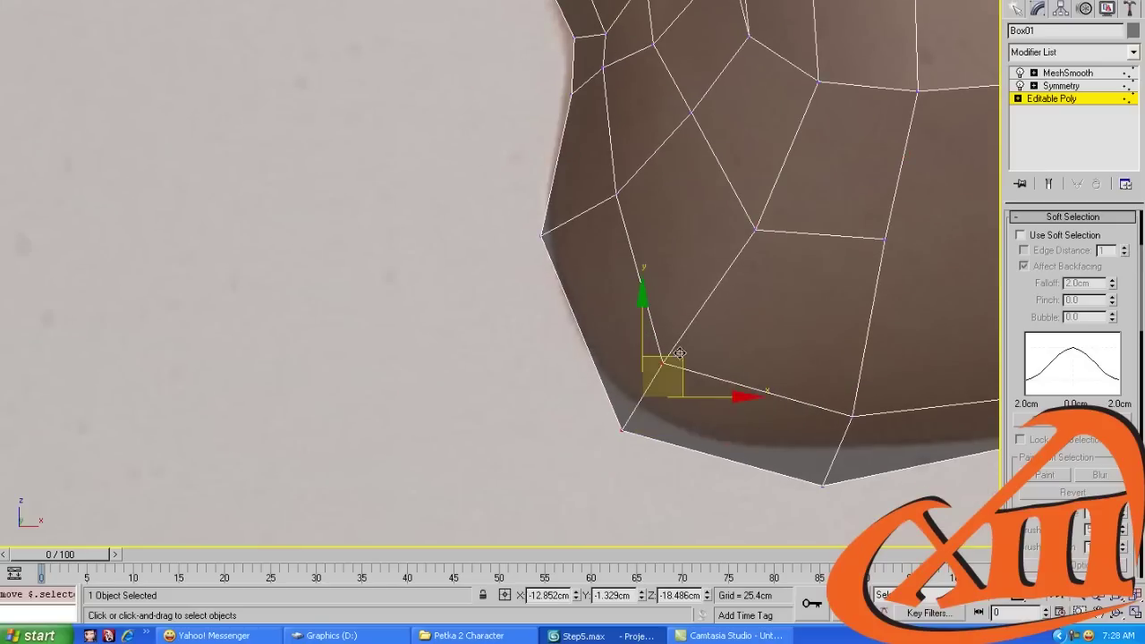
pyautogui.moveTo(930, 404); pyautogui.dragTo(828, 387, button='middle')
pyautogui.click(737, 394)
pyautogui.moveTo(745, 404); pyautogui.dragTo(741, 397)
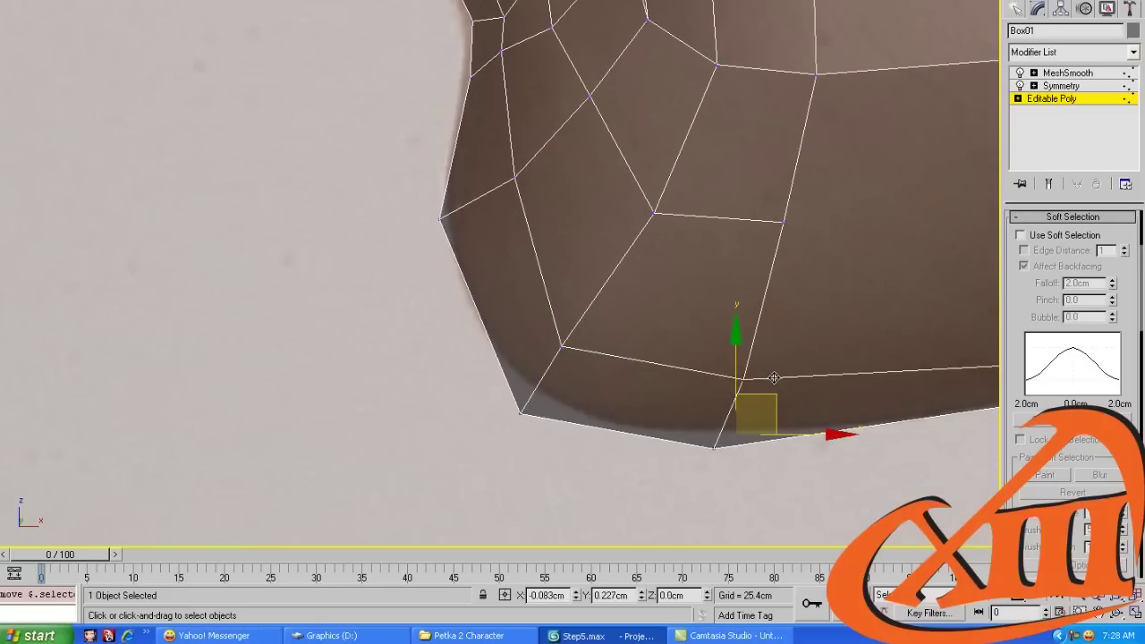
pyautogui.scroll(-3, 716, 401)
pyautogui.scroll(3, 714, 387)
pyautogui.scroll(-2, 713, 394)
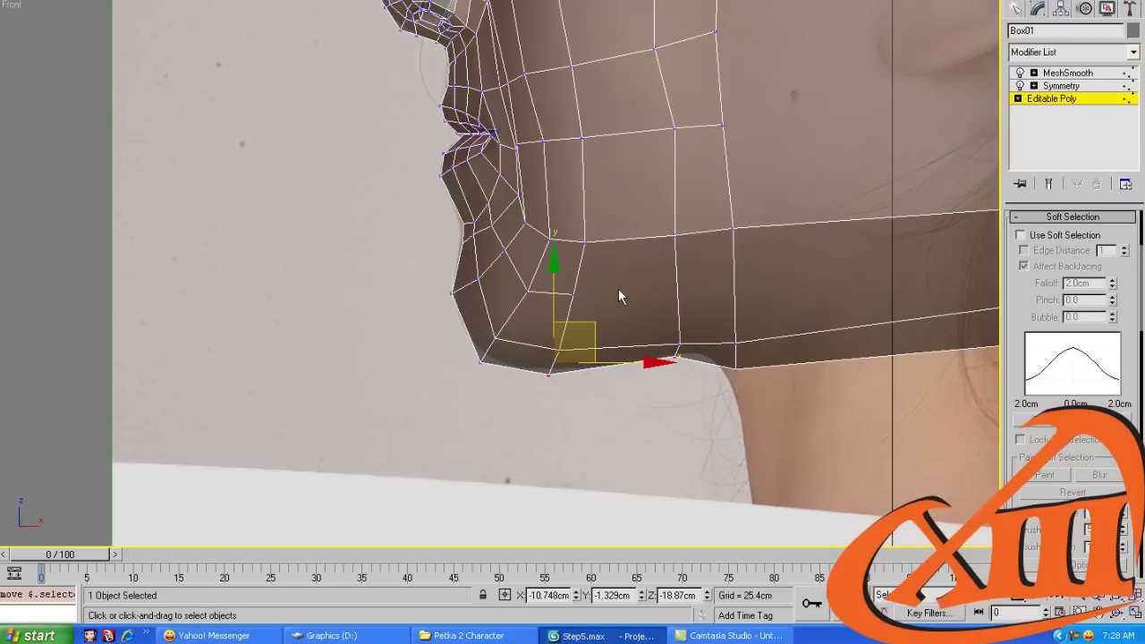
# Cut two slanted edge runs from the chin loop back across the jaw, and remove the old edge between them
pyautogui.moveTo(678, 362); pyautogui.dragTo(554, 241)
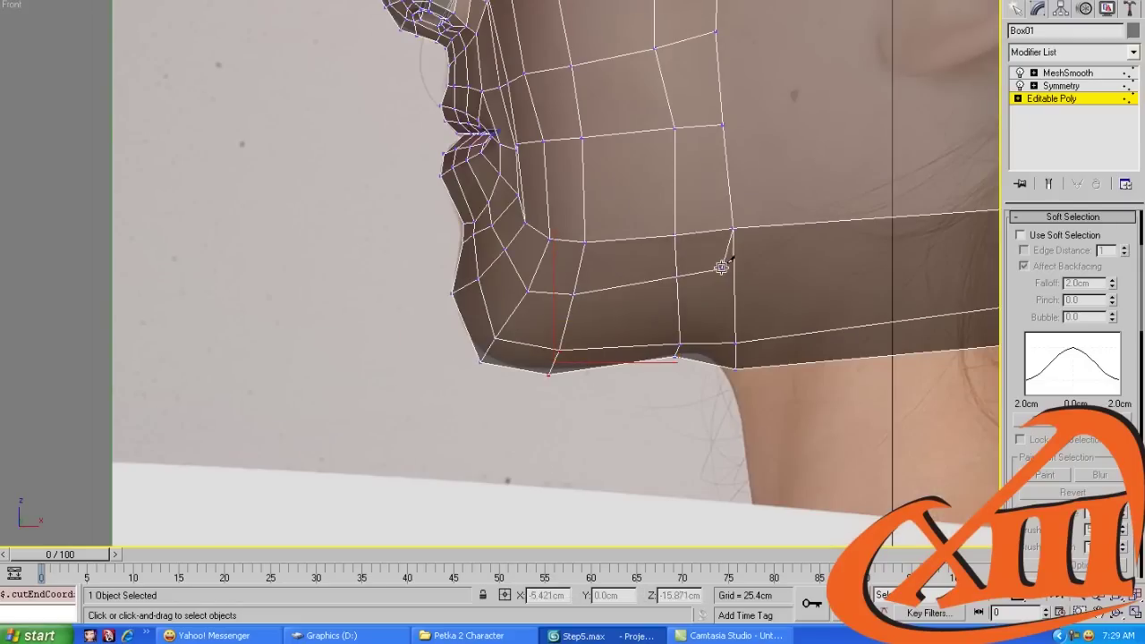
pyautogui.click(732, 228)
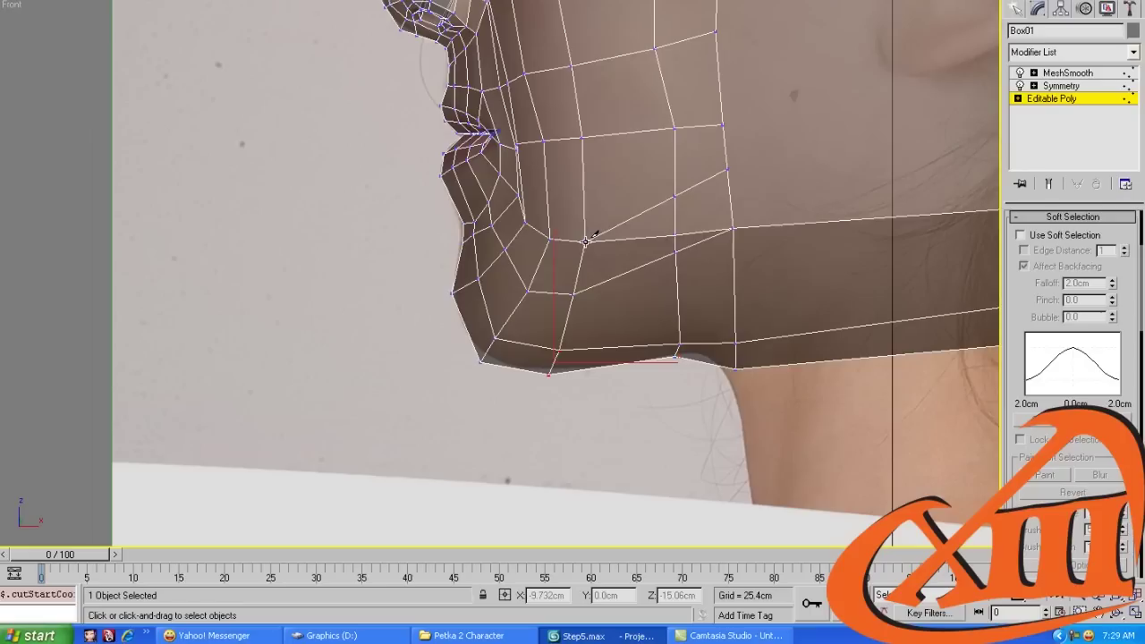
pyautogui.rightClick(681, 234)
pyautogui.click(666, 235)
pyautogui.press('1')
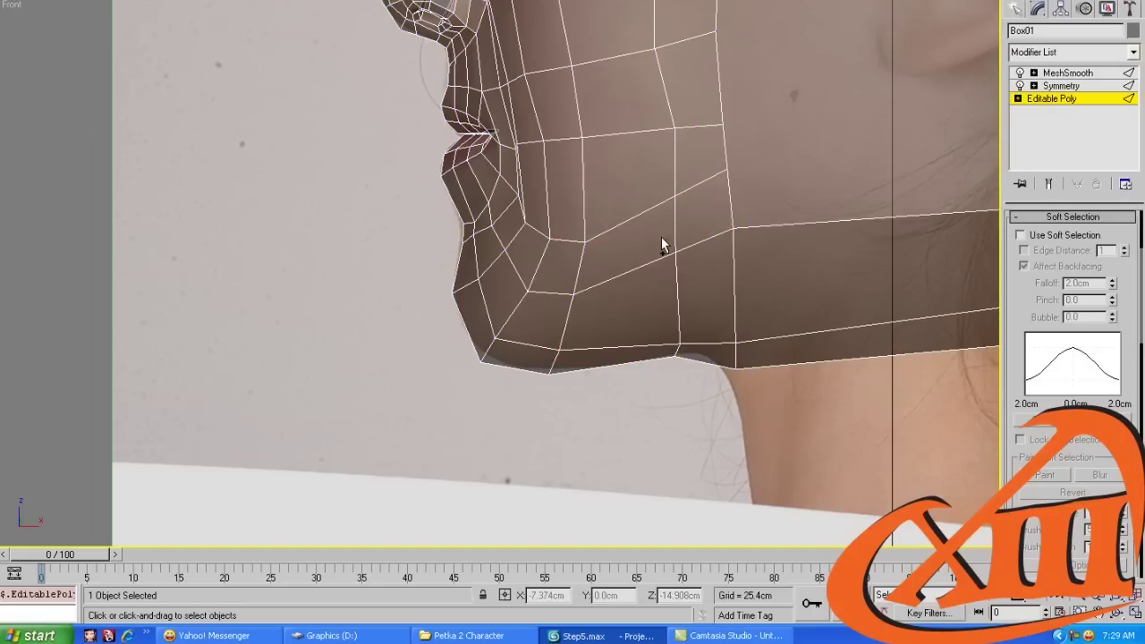
# Lower the jaw vertices where the new cut meets the vertical cheek edges to even out the spacing
pyautogui.scroll(-3, 682, 234)
pyautogui.moveTo(681, 216); pyautogui.dragTo(681, 262, button='middle')
pyautogui.press('1')
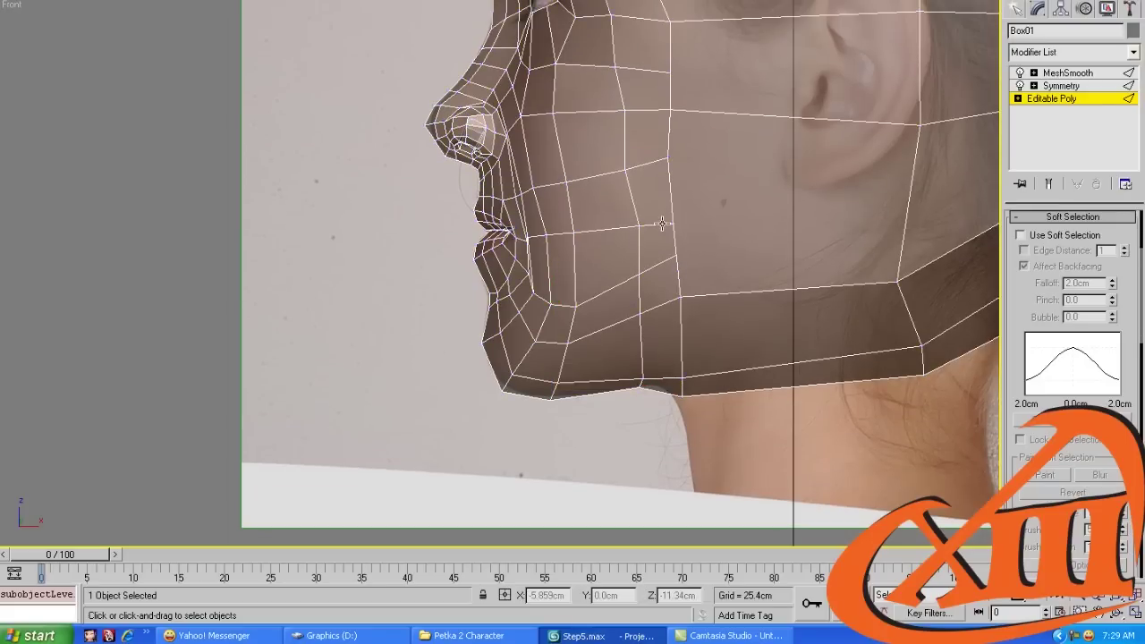
pyautogui.press('1')
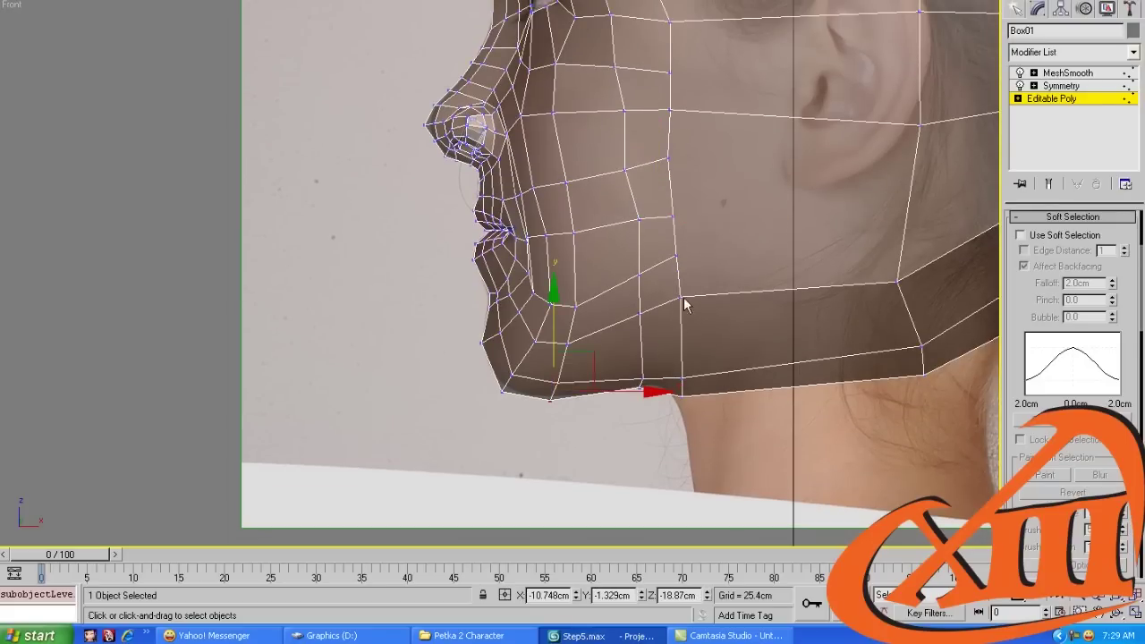
pyautogui.click(683, 266)
pyautogui.moveTo(682, 267); pyautogui.dragTo(640, 274)
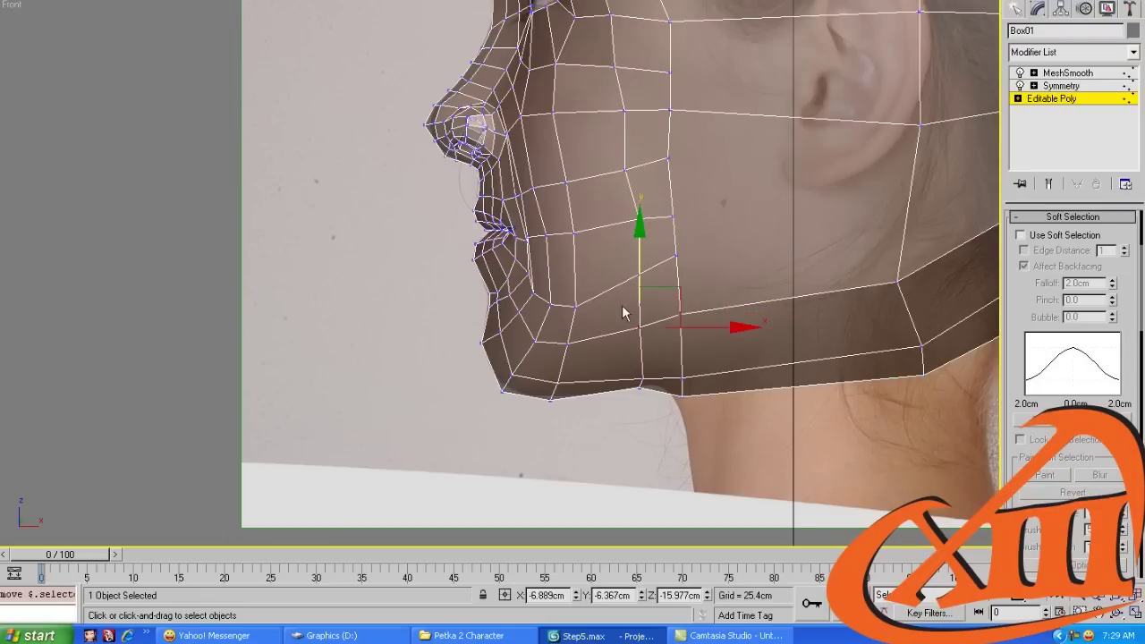
# Save the scene and show the mirrored, smoothed end result of the head in perspective
pyautogui.scroll(-5, 640, 275)
pyautogui.press('p')
pyautogui.keyDown('alt'); pyautogui.moveTo(620, 286); pyautogui.dragTo(654, 304, button='middle'); pyautogui.keyUp('alt')
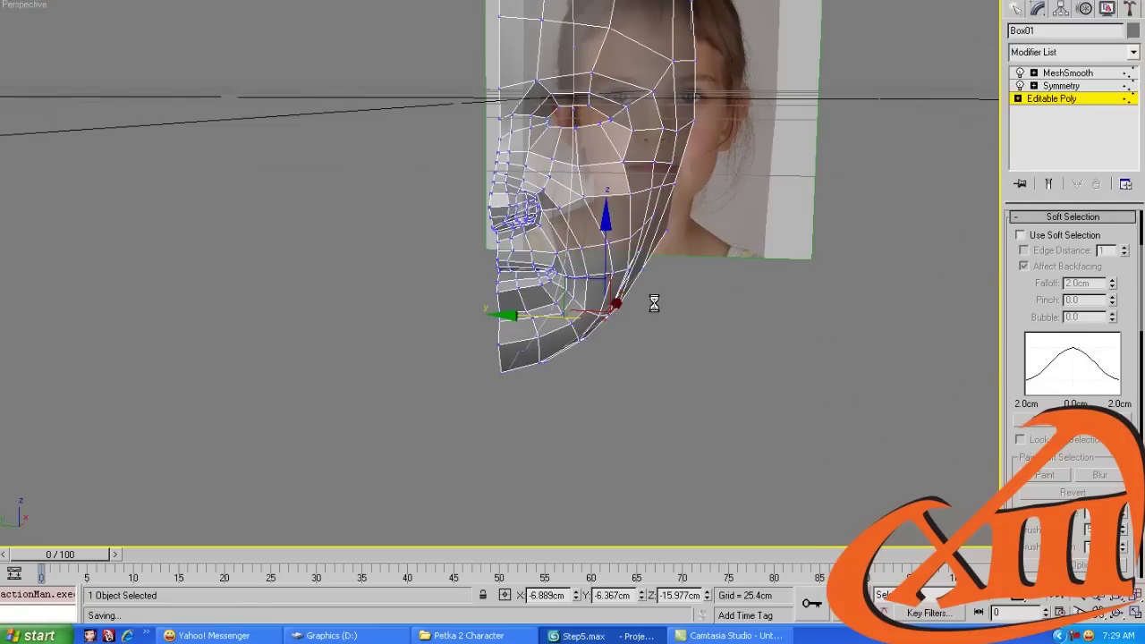
pyautogui.click(1080, 101)
pyautogui.click(1049, 184)
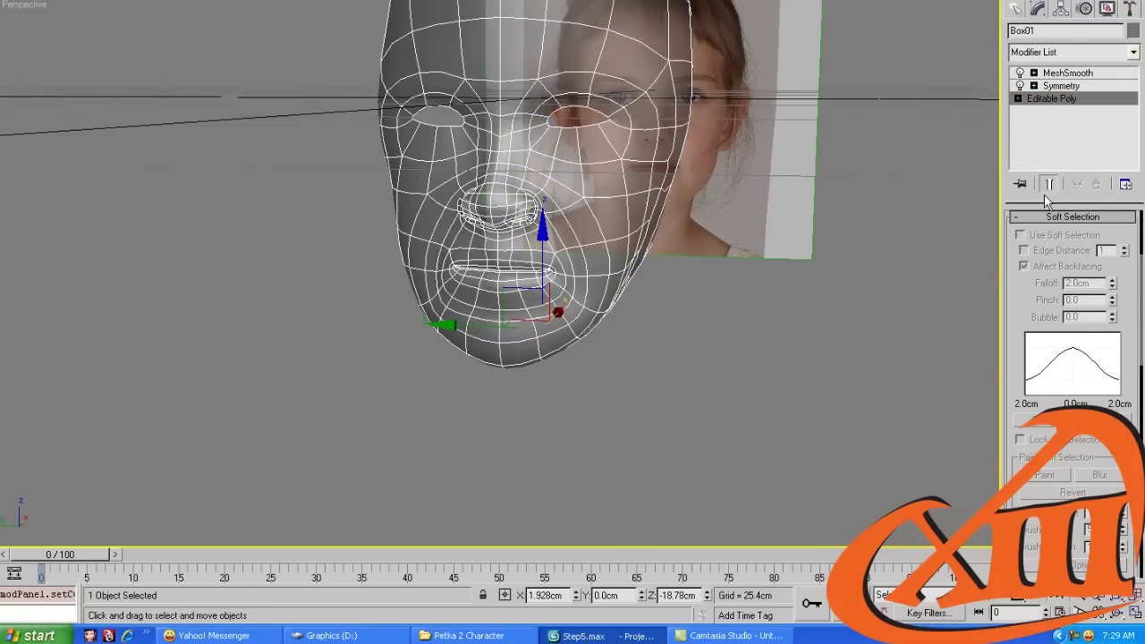
pyautogui.keyDown('alt'); pyautogui.moveTo(626, 379); pyautogui.dragTo(706, 324, button='middle'); pyautogui.keyUp('alt')
pyautogui.scroll(3, 730, 406)
pyautogui.scroll(-3, 730, 405)
# Move the side jaw vertices around mouth height outward to the face outline in the front photo, with the mesh see-through
pyautogui.press('1')
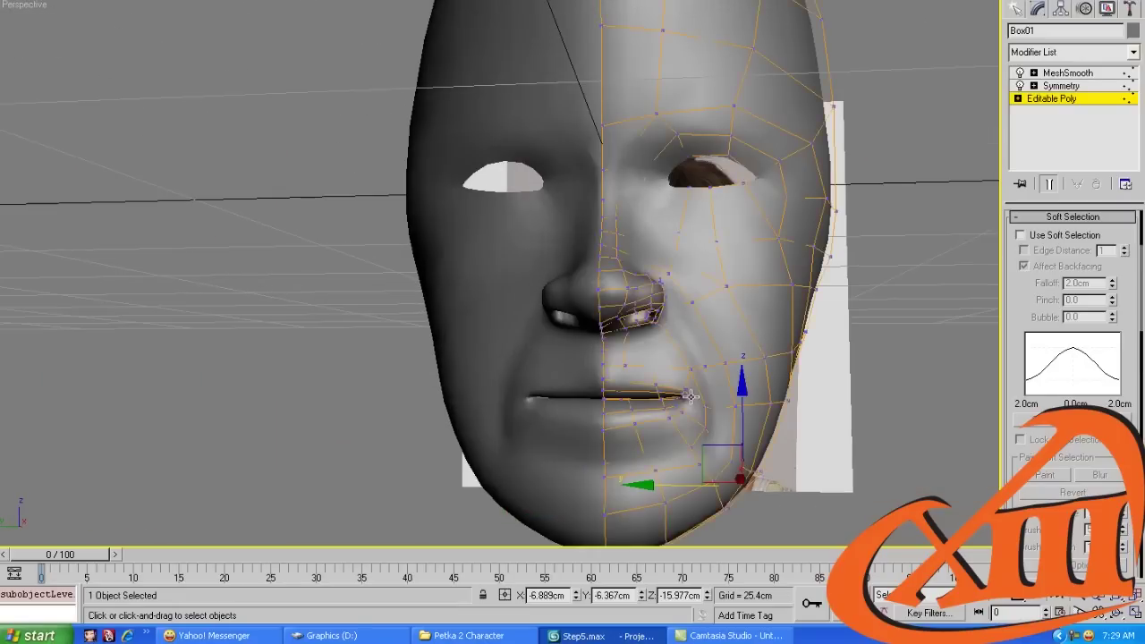
pyautogui.press('l')
pyautogui.moveTo(668, 384); pyautogui.dragTo(610, 289, button='middle')
pyautogui.hotkey('alt', 'x')
pyautogui.scroll(2, 634, 291)
pyautogui.moveTo(653, 303); pyautogui.dragTo(612, 337)
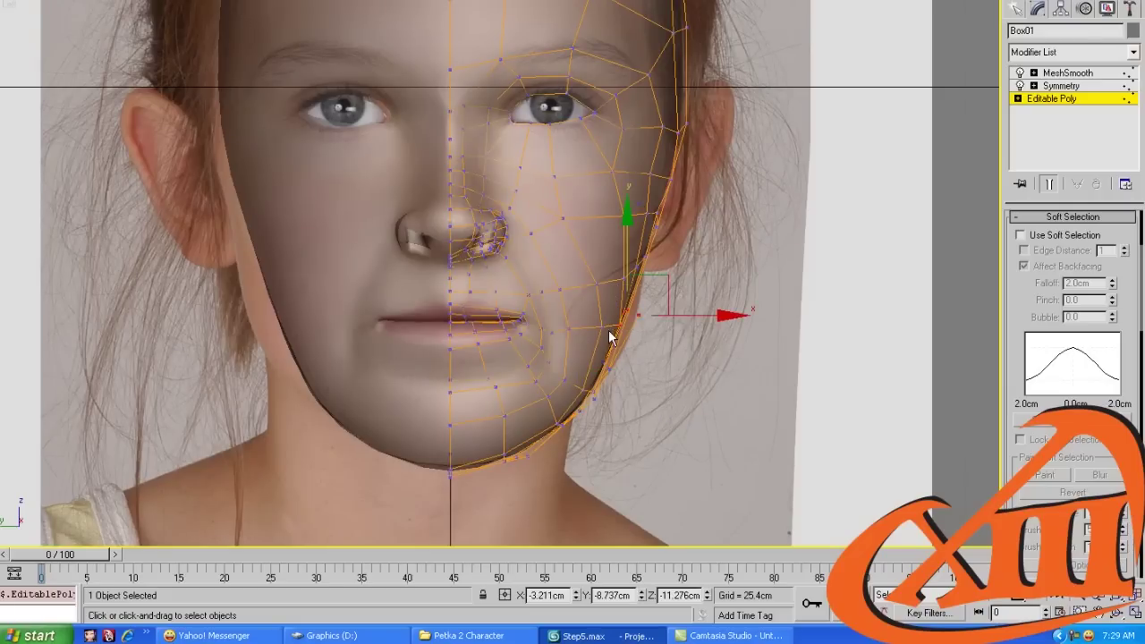
pyautogui.moveTo(699, 311); pyautogui.dragTo(714, 314)
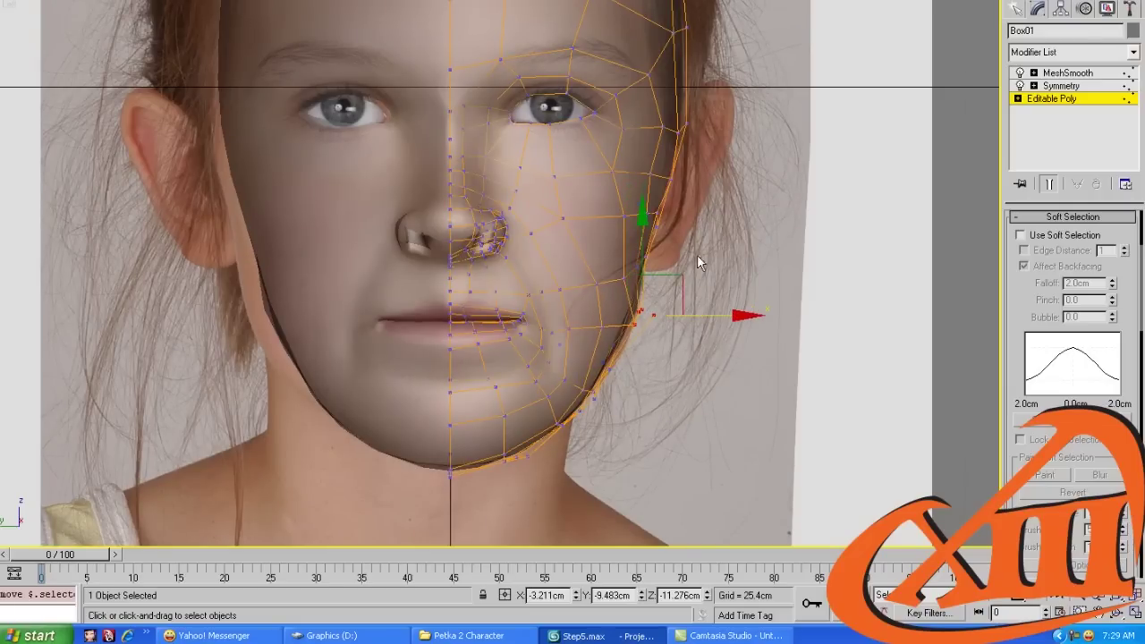
pyautogui.moveTo(619, 283); pyautogui.dragTo(620, 283)
pyautogui.moveTo(720, 267); pyautogui.dragTo(730, 265)
# Adjust the lower jaw vertices down to the chin to follow the front photo's outline, and save the file
pyautogui.scroll(3, 669, 402)
pyautogui.moveTo(627, 347)
pyautogui.mouseDown()
pyautogui.moveTo(638, 345)
pyautogui.moveTo(628, 368)
pyautogui.mouseUp()
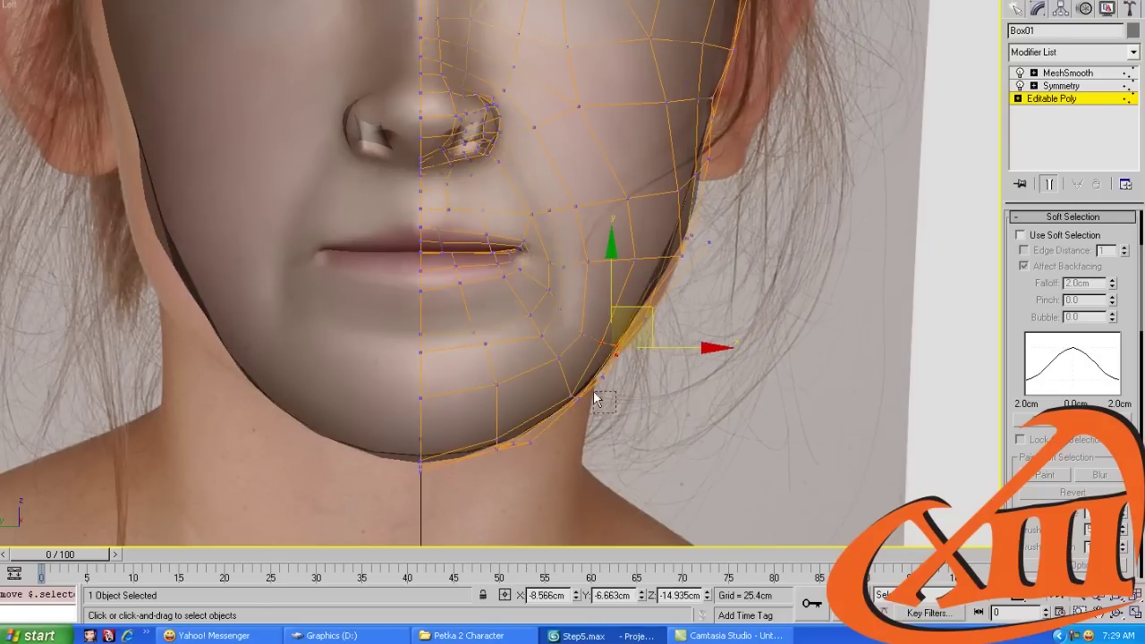
pyautogui.moveTo(563, 381); pyautogui.dragTo(619, 347)
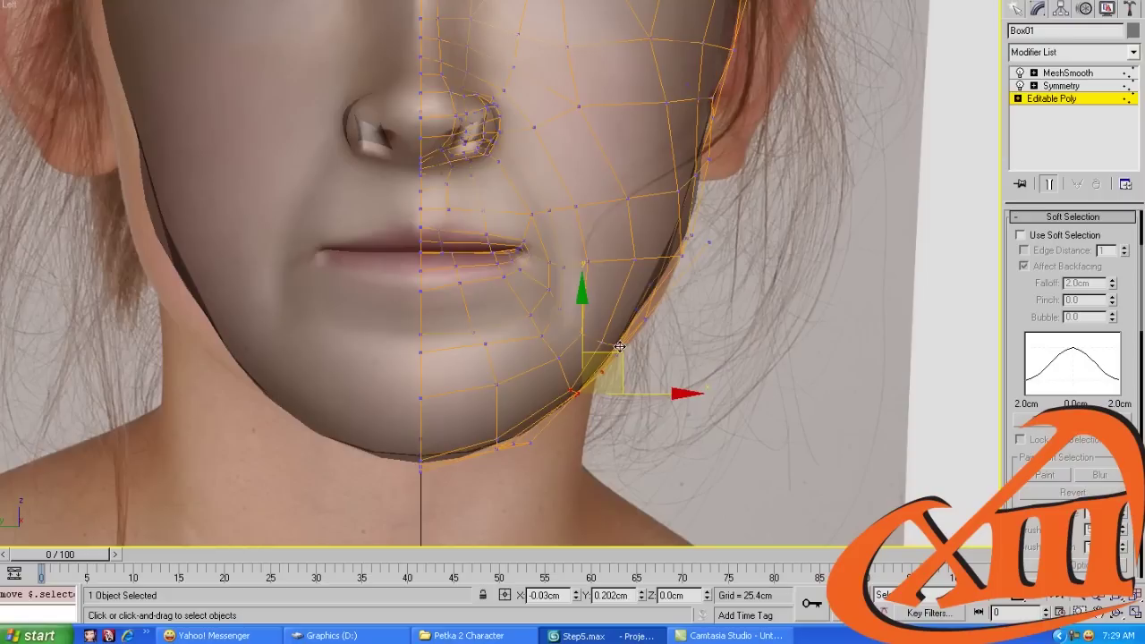
pyautogui.click(497, 445)
pyautogui.moveTo(528, 416); pyautogui.dragTo(532, 413)
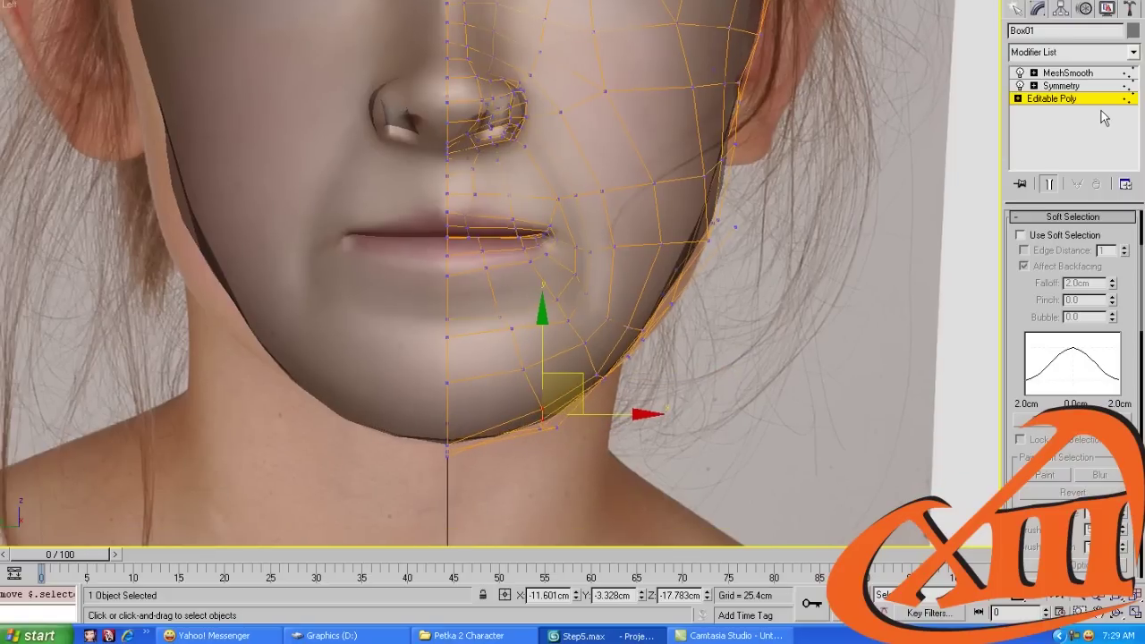
pyautogui.hotkey('ctrl', 's')
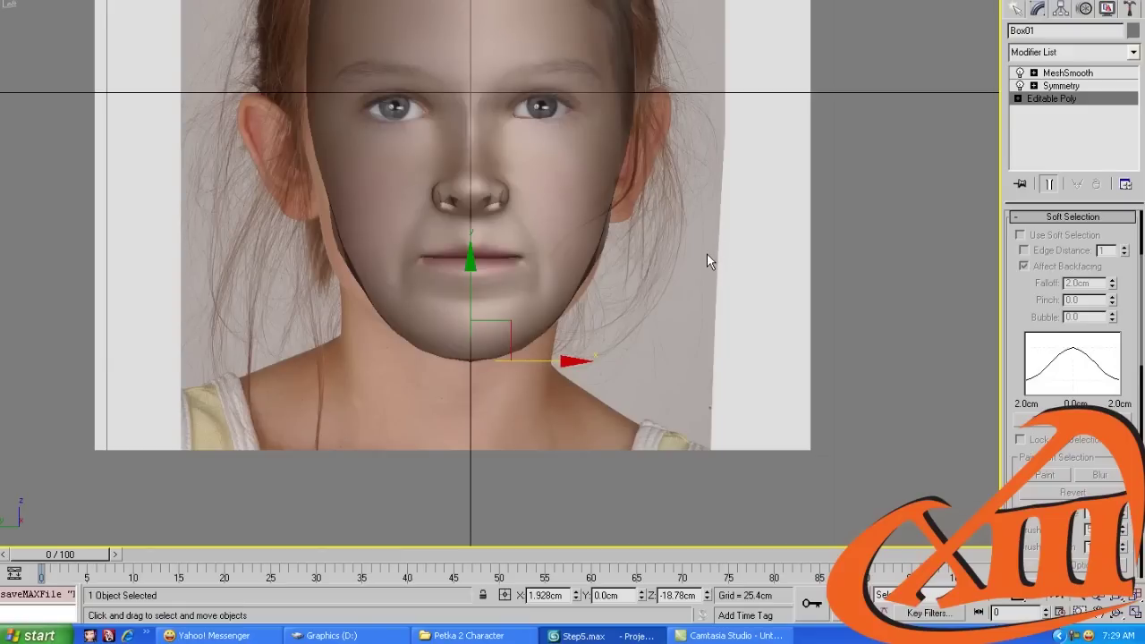
pyautogui.click(1077, 634)
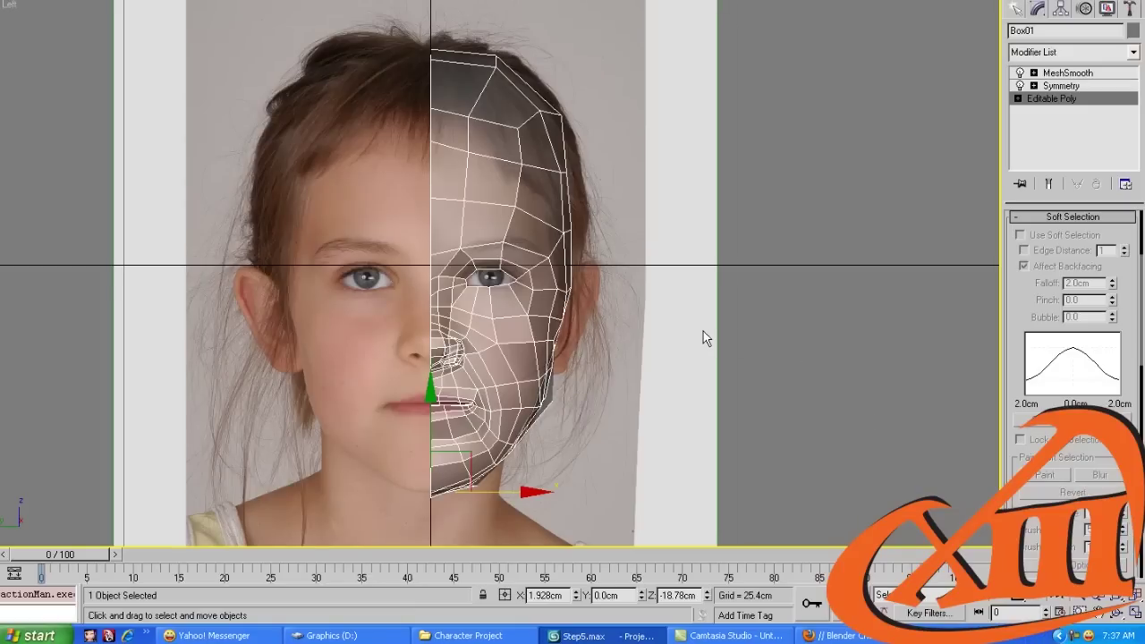
# Cut an edge from the cheek loop vertex beside the chin down to the vertex on the jaw loop below
pyautogui.press('p')
pyautogui.keyDown('alt'); pyautogui.moveTo(744, 335); pyautogui.dragTo(580, 172, button='middle'); pyautogui.keyUp('alt')
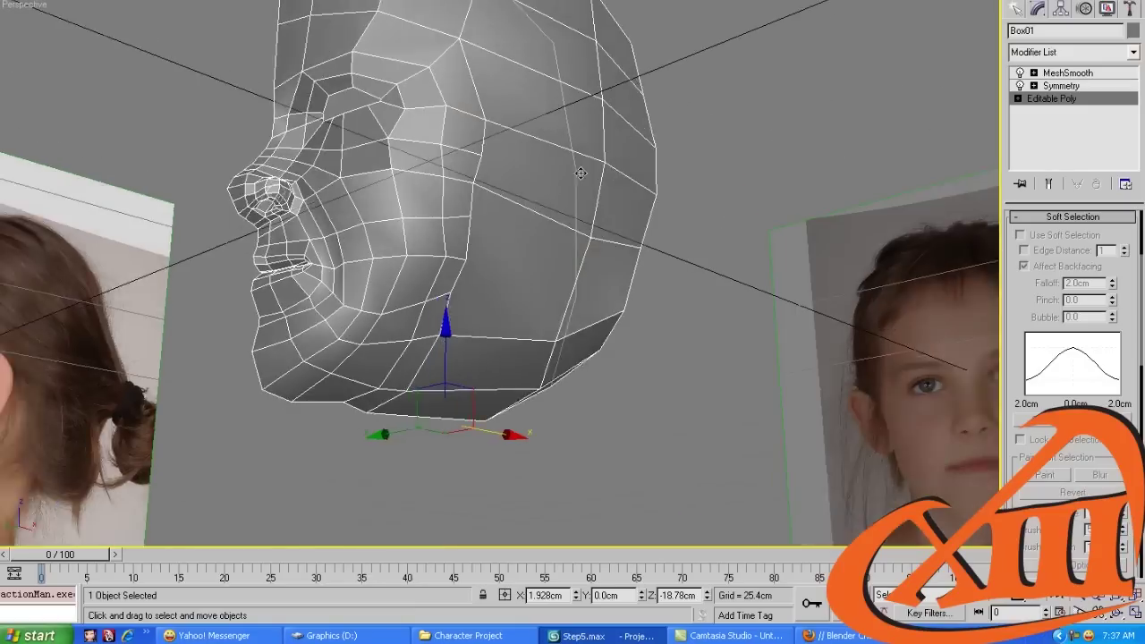
pyautogui.scroll(6, 268, 340)
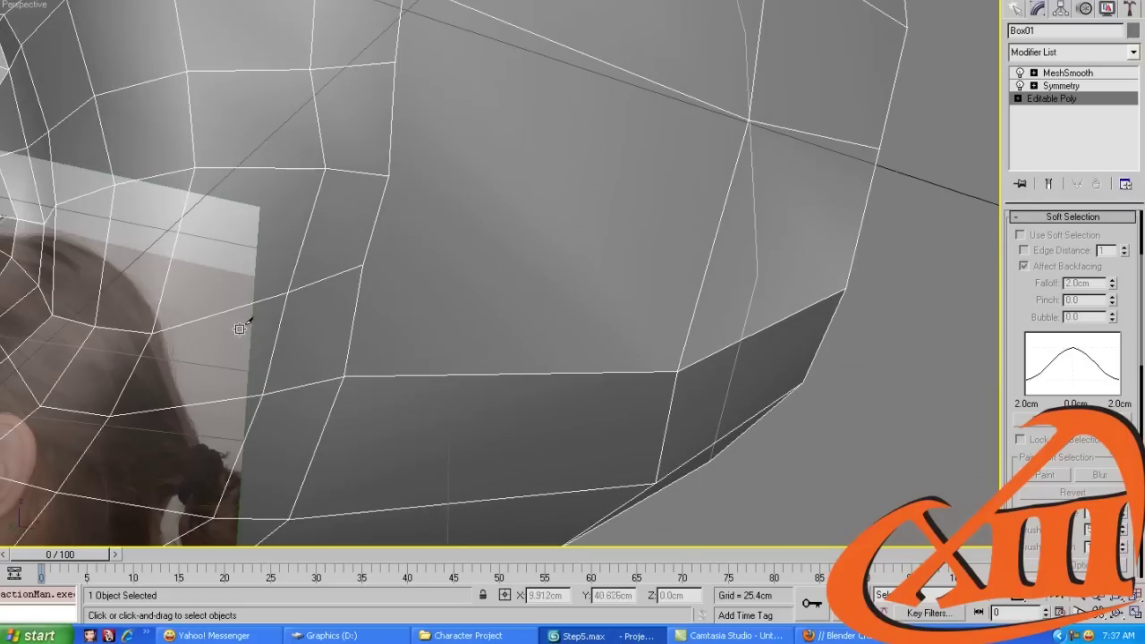
pyautogui.scroll(-2, 239, 330)
pyautogui.press('1')
pyautogui.click(267, 301)
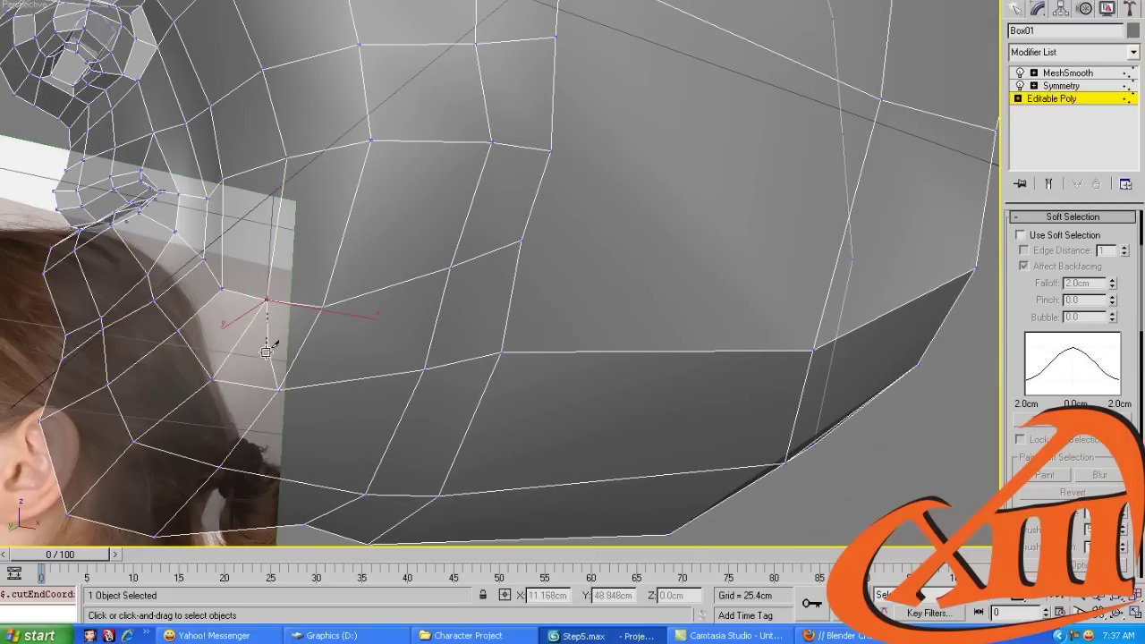
pyautogui.click(278, 391)
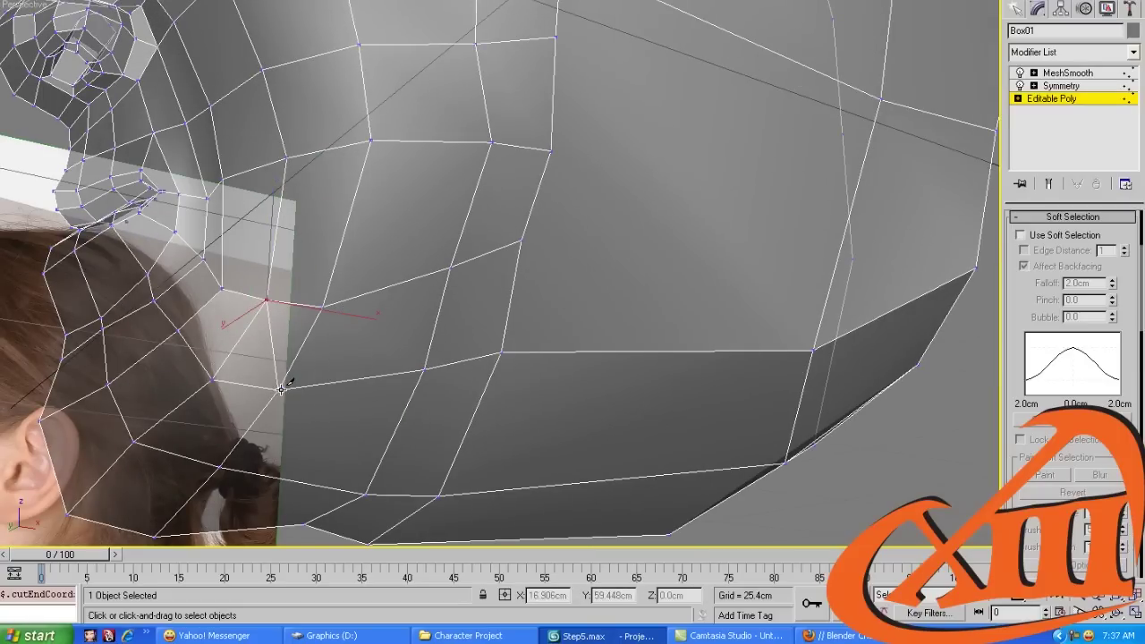
# Cut a second edge run from the neighbouring cheek vertex across the jaw loop toward the underside of the chin
pyautogui.press('w')
pyautogui.hotkey('alt', 'c')
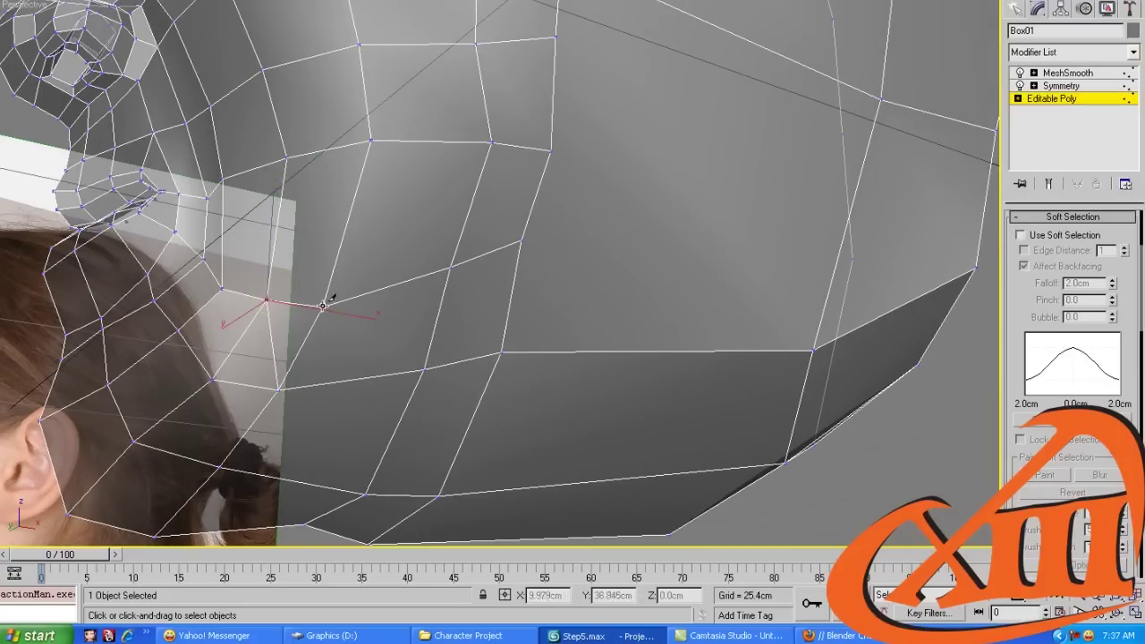
pyautogui.click(323, 308)
pyautogui.click(345, 380)
pyautogui.rightClick(305, 481)
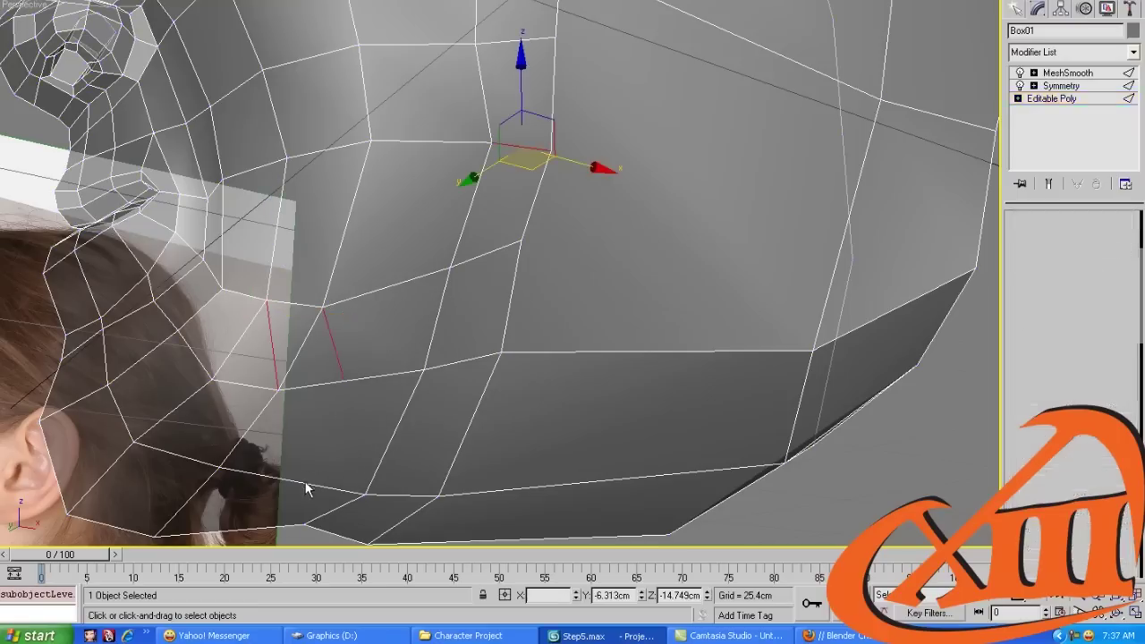
# Undo the last edits to the newly cut edges beside the chin
pyautogui.hotkey('ctrl', 'w')
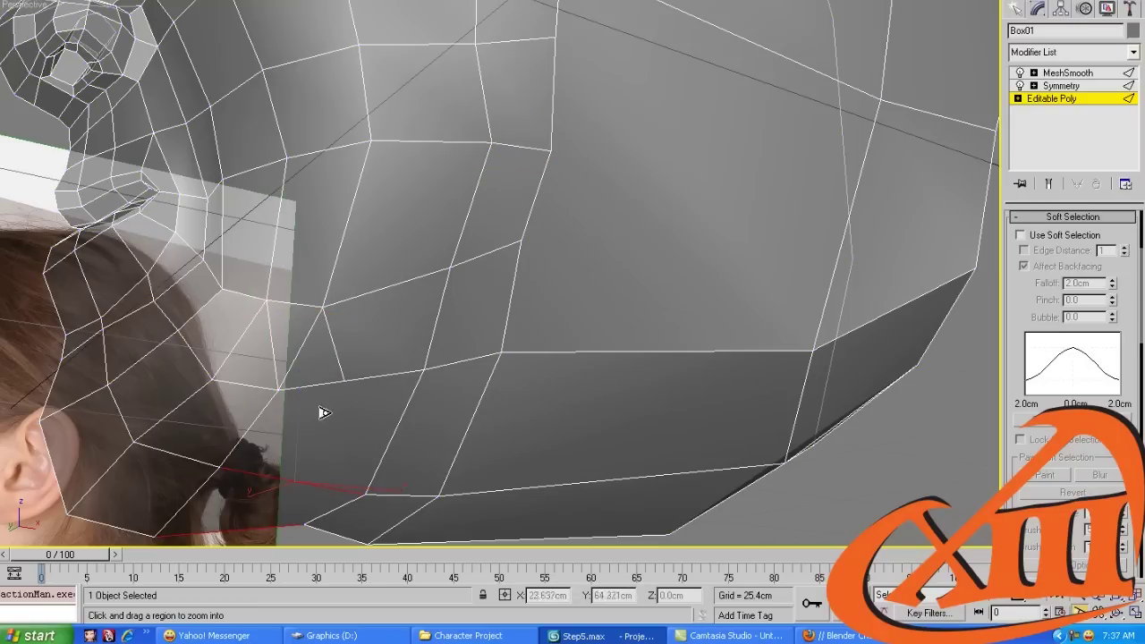
pyautogui.rightClick(329, 400)
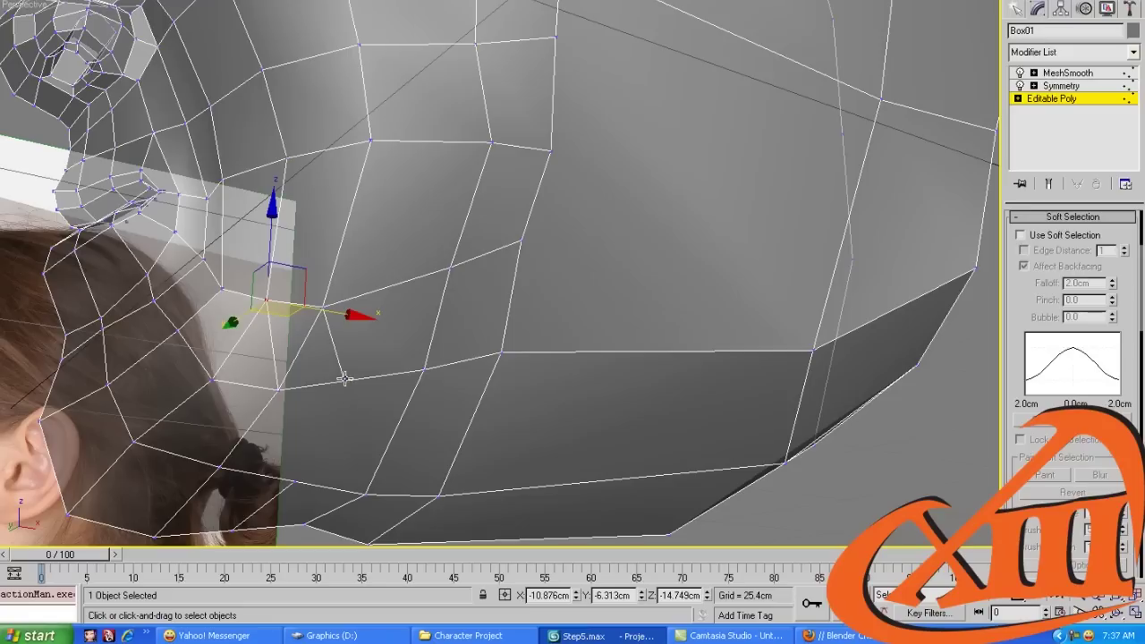
pyautogui.hotkey('ctrl', 'z')
pyautogui.hotkey('ctrl', 'z')
pyautogui.hotkey('ctrl', 'z')
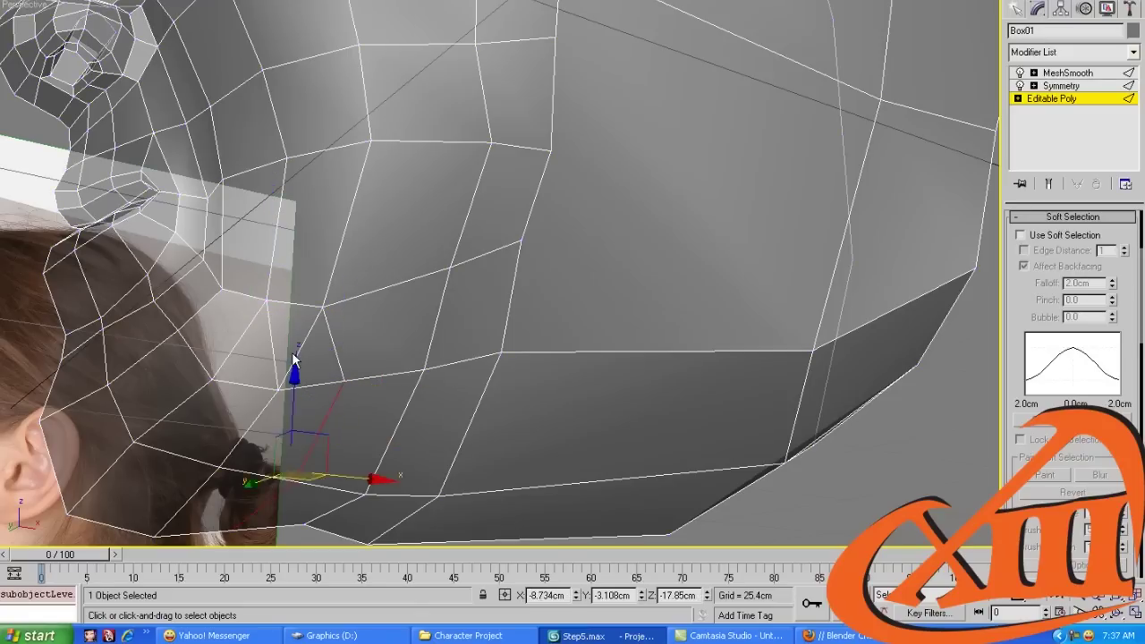
pyautogui.hotkey('ctrl', 'z')
pyautogui.scroll(-5, 303, 346)
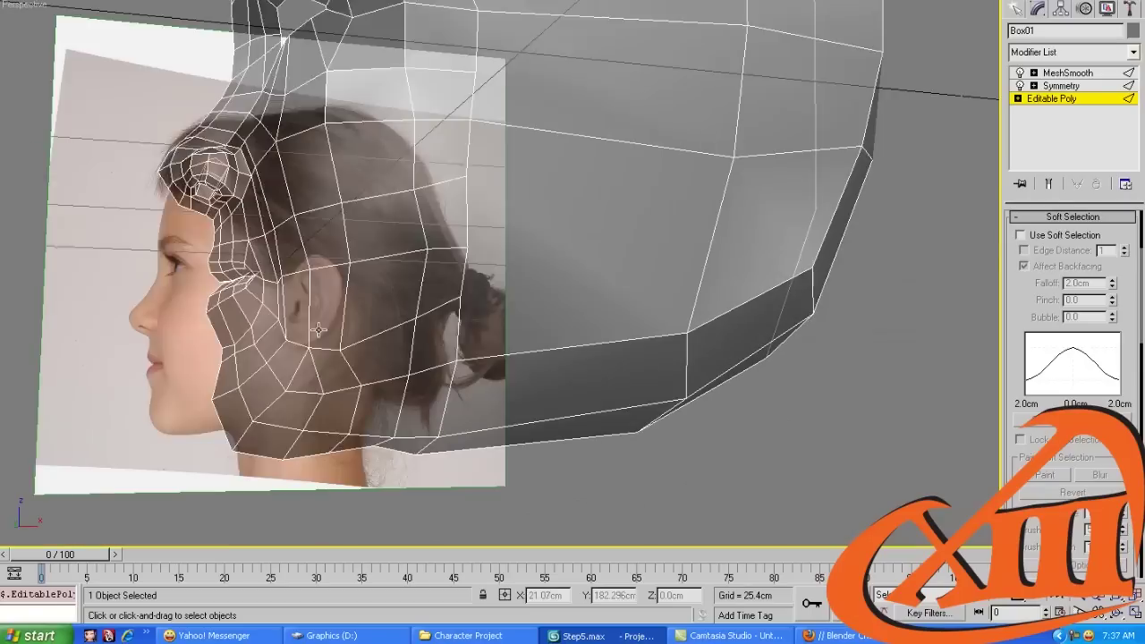
# Remove the leftover edge crossing the jaw loop beside the chin
pyautogui.click(350, 353)
pyautogui.click(322, 356)
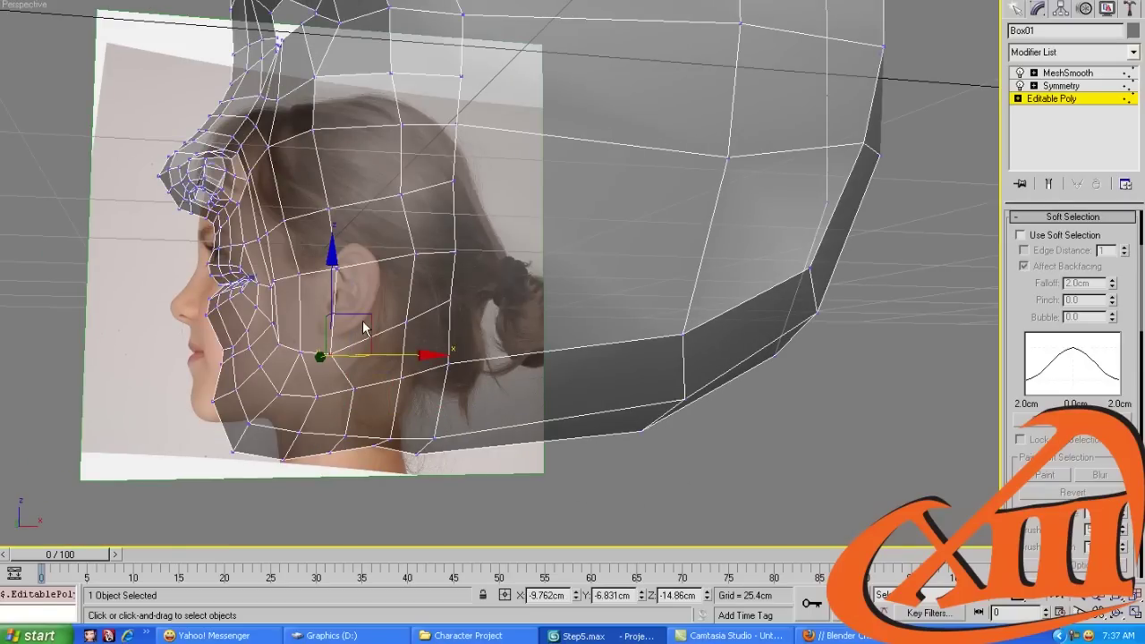
pyautogui.keyDown('alt'); pyautogui.moveTo(364, 315); pyautogui.dragTo(474, 367, button='middle'); pyautogui.keyUp('alt')
pyautogui.click(440, 358)
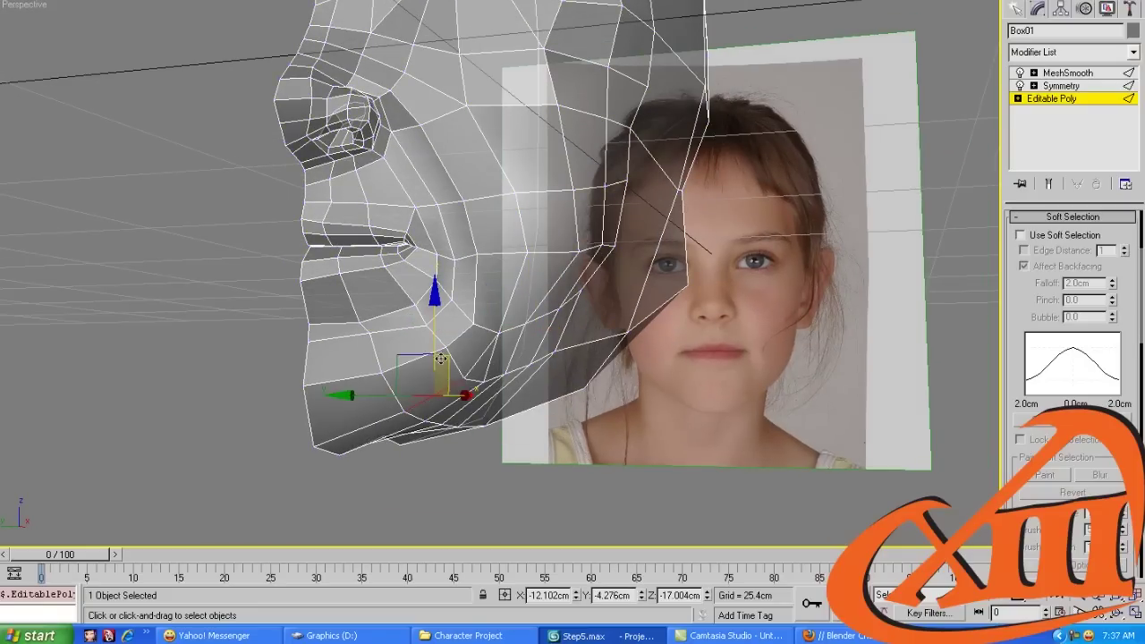
# Cut a new edge run from the cheek loop vertex beside the chin down and back across the lower jaw polygons
pyautogui.click(470, 378)
pyautogui.click(465, 370)
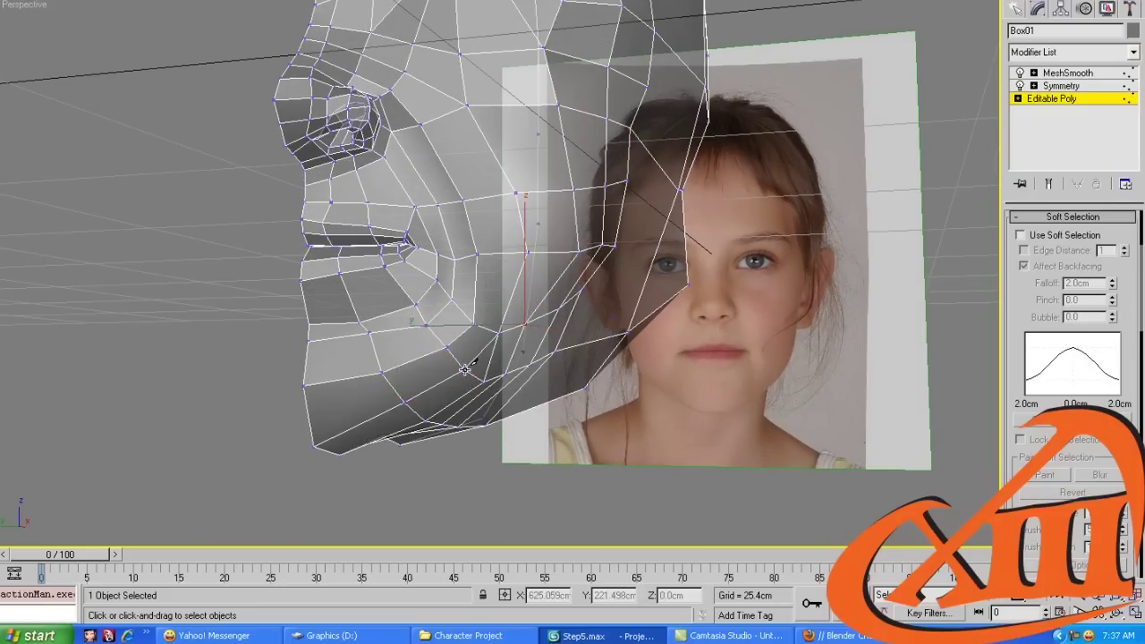
pyautogui.keyDown('alt'); pyautogui.moveTo(462, 396); pyautogui.dragTo(439, 366, button='middle'); pyautogui.keyUp('alt')
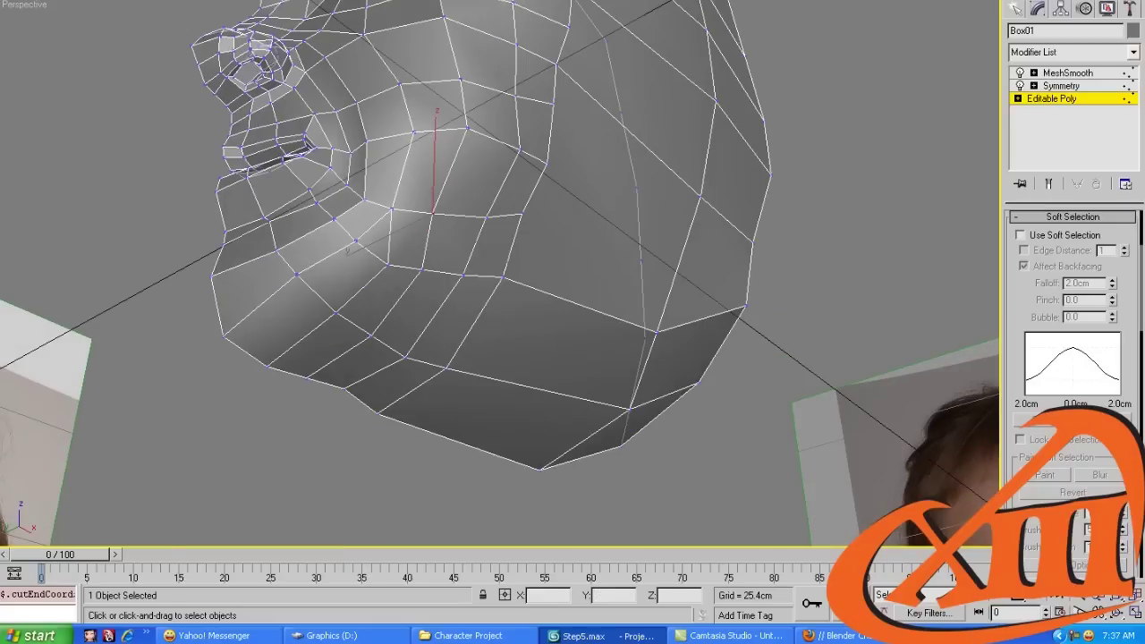
pyautogui.click(433, 186)
pyautogui.moveTo(433, 188); pyautogui.dragTo(349, 235)
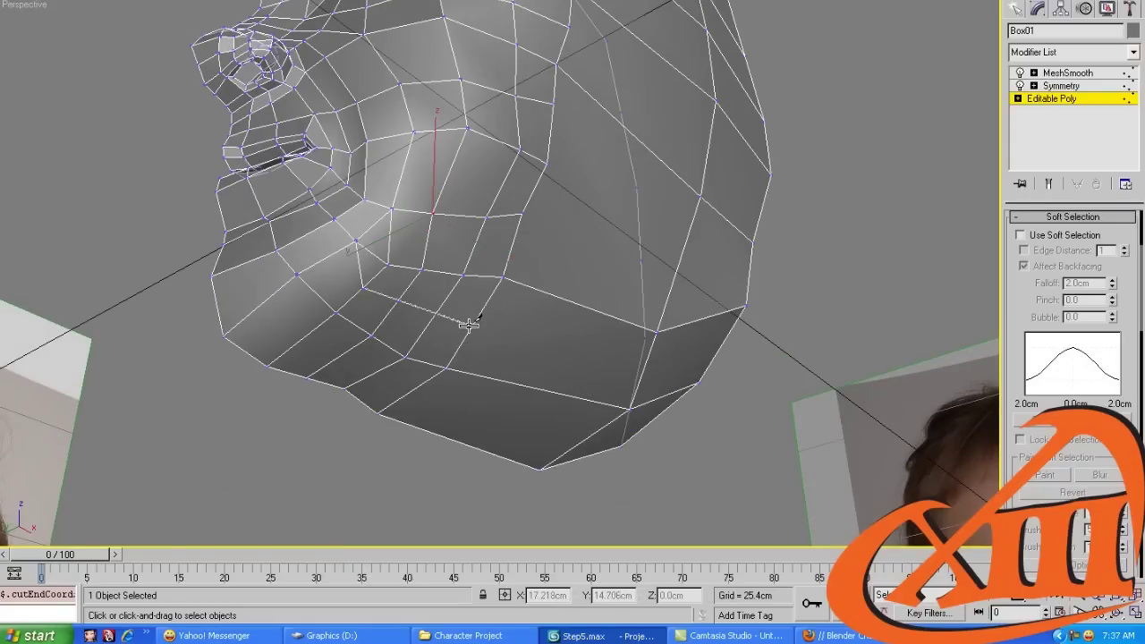
# Remove the old diagonal edge joining the cheek loop vertex to the jaw row above the new cut
pyautogui.press('2')
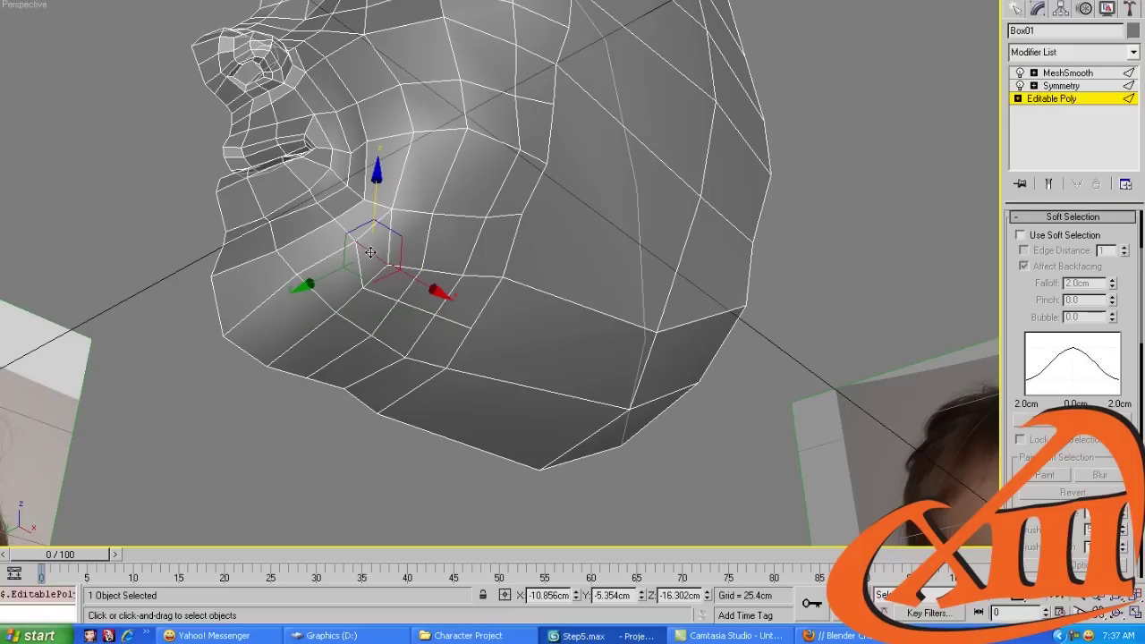
pyautogui.click(390, 266)
pyautogui.click(404, 265)
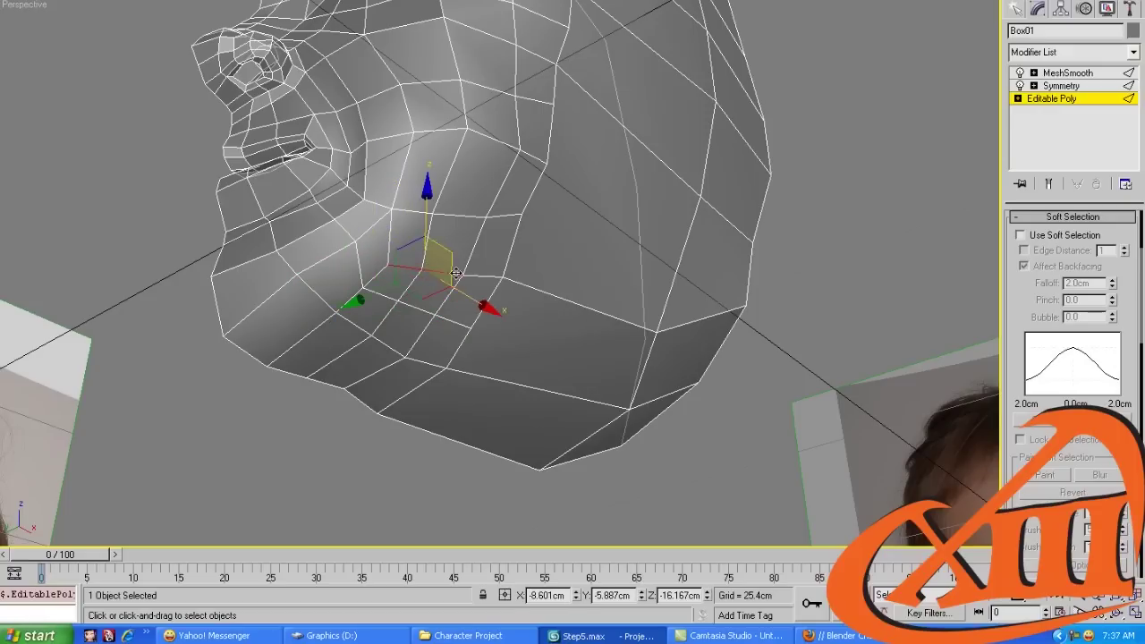
pyautogui.press('f')
pyautogui.press('z')
pyautogui.press('p')
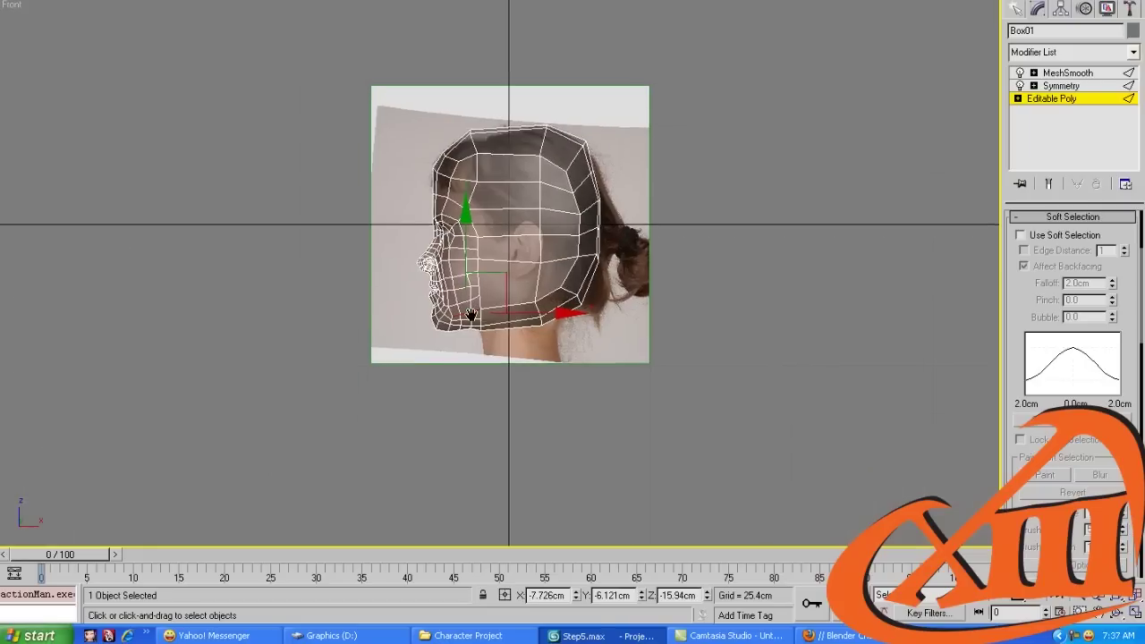
# Reposition the vertices of the jaw row above the new cut to even out the spacing along the jaw
pyautogui.scroll(3, 501, 332)
pyautogui.keyDown('alt'); pyautogui.moveTo(501, 332); pyautogui.dragTo(557, 286, button='middle'); pyautogui.keyUp('alt')
pyautogui.scroll(2, 443, 239)
pyautogui.moveTo(465, 237); pyautogui.dragTo(558, 266)
pyautogui.press('1')
pyautogui.click(384, 330)
pyautogui.click(444, 324)
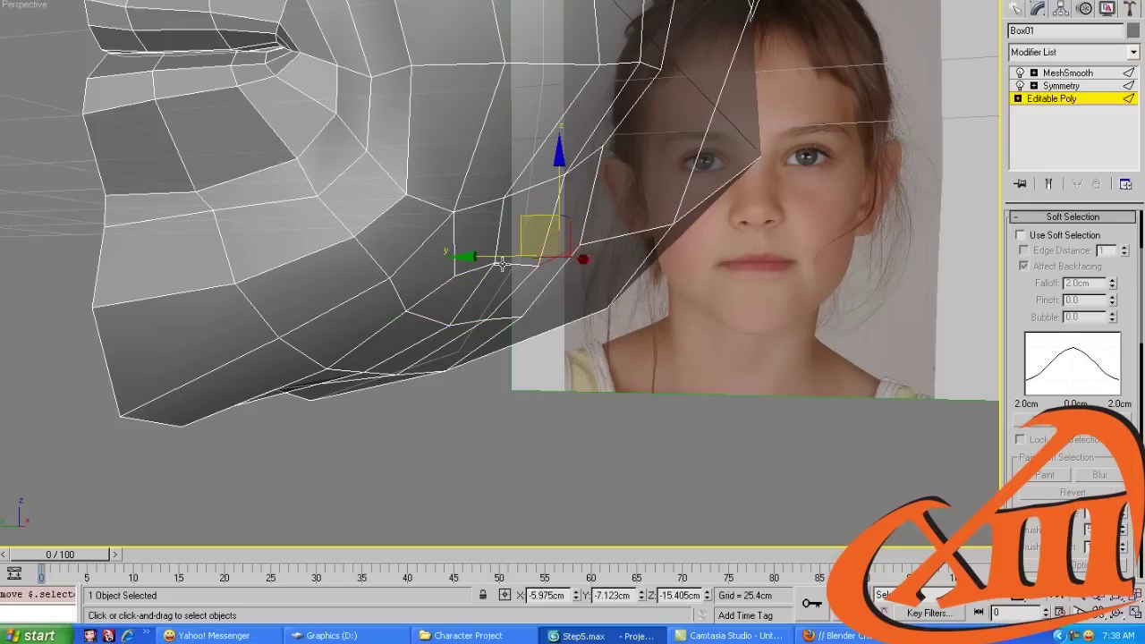
pyautogui.click(421, 309)
pyautogui.click(498, 264)
pyautogui.moveTo(455, 238); pyautogui.dragTo(458, 255)
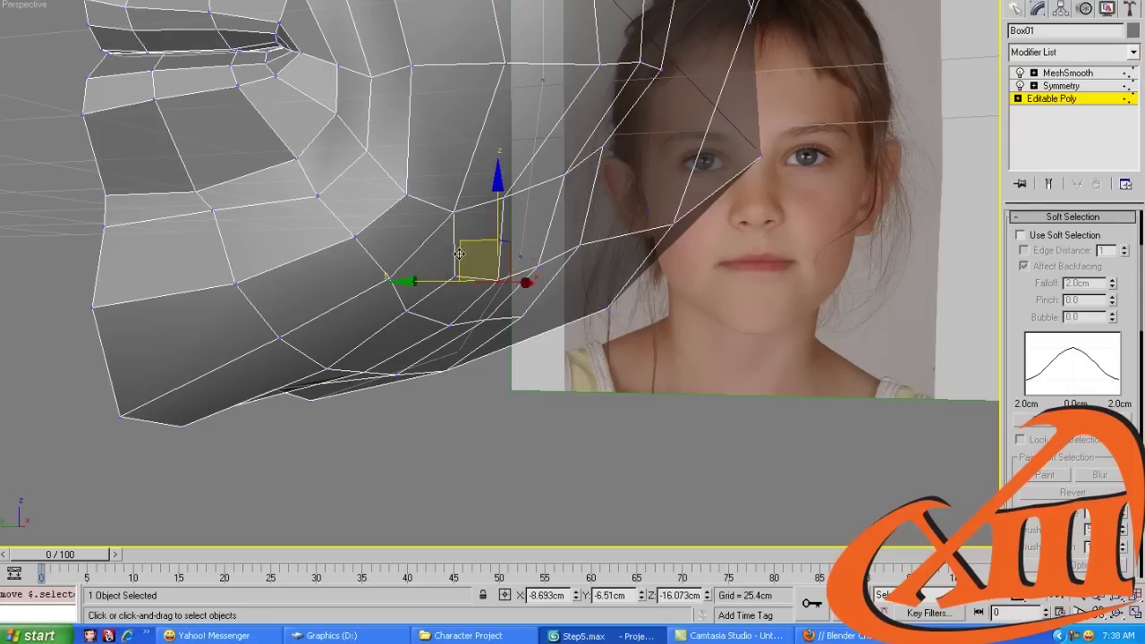
pyautogui.keyDown('alt'); pyautogui.moveTo(458, 255); pyautogui.dragTo(348, 260, button='middle'); pyautogui.keyUp('alt')
pyautogui.scroll(5, 349, 255)
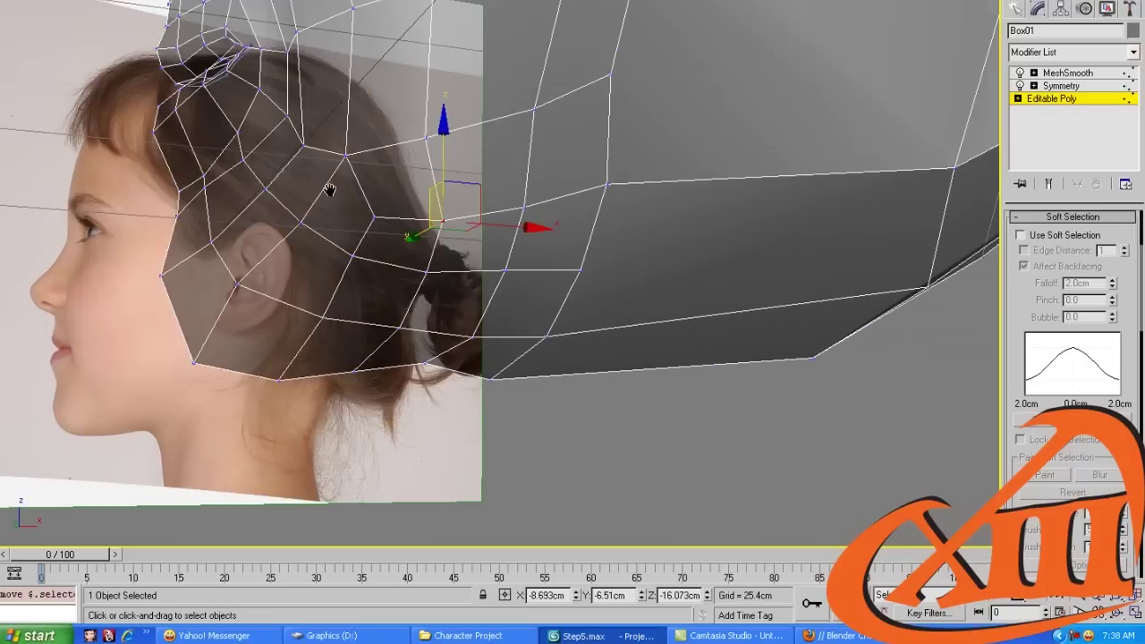
pyautogui.keyDown('alt'); pyautogui.moveTo(211, 204); pyautogui.dragTo(255, 189, button='middle'); pyautogui.keyUp('alt')
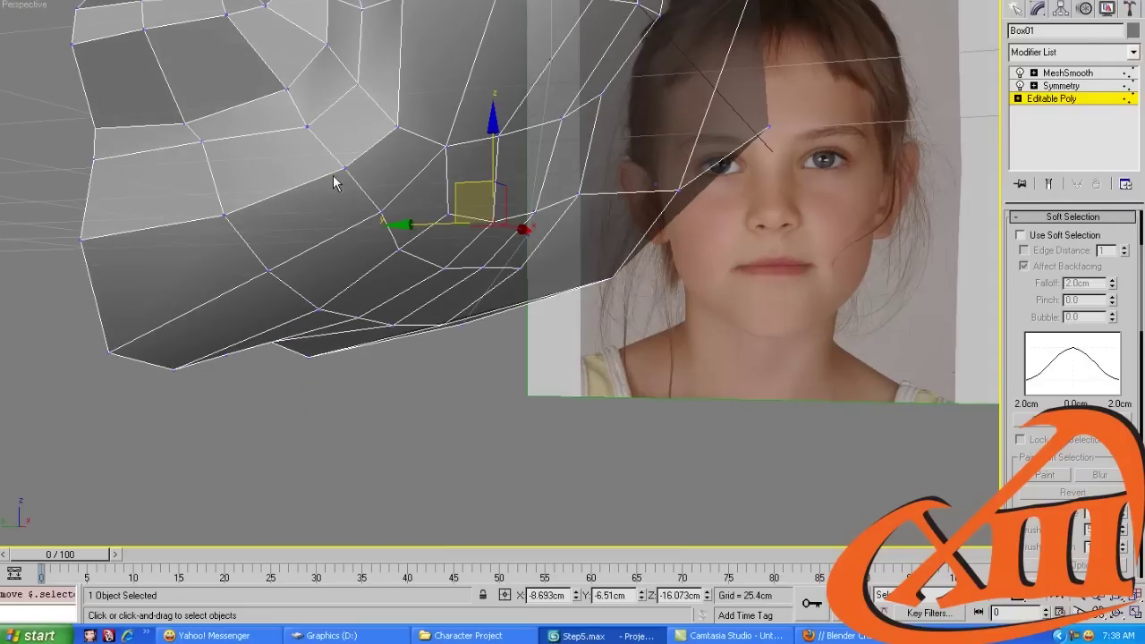
# Move the cheek loop vertices beside the chin to smooth the loop's curve toward the jaw
pyautogui.click(359, 175)
pyautogui.press('1')
pyautogui.keyDown('alt'); pyautogui.moveTo(371, 203); pyautogui.dragTo(390, 206, button='middle'); pyautogui.keyUp('alt')
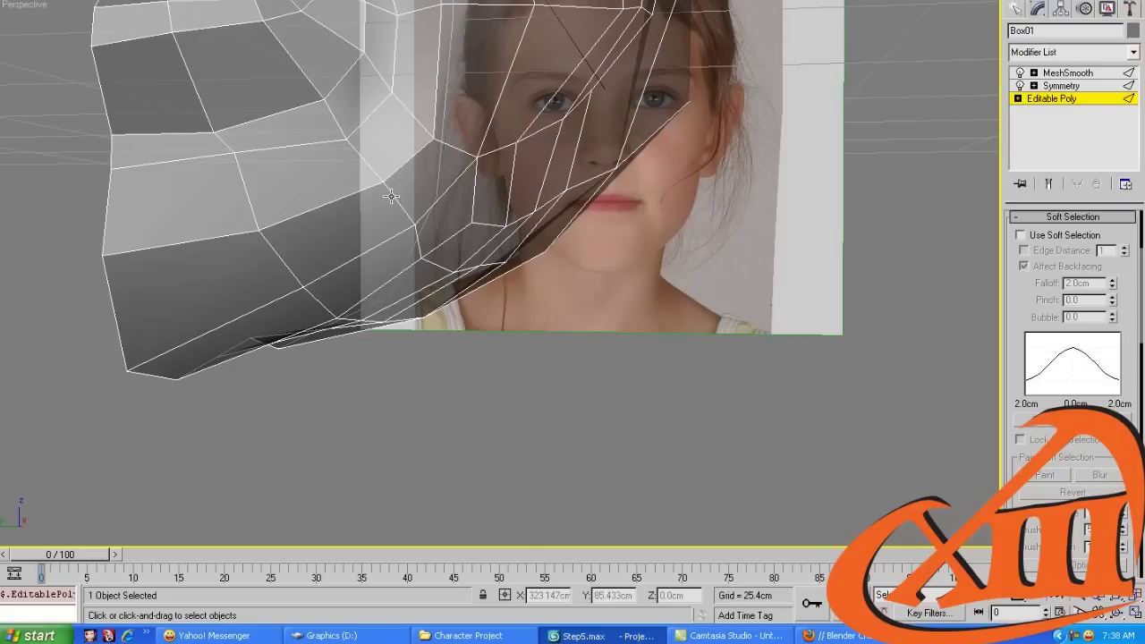
pyautogui.press('1')
pyautogui.moveTo(394, 199); pyautogui.dragTo(445, 124)
pyautogui.keyDown('alt'); pyautogui.moveTo(445, 125); pyautogui.dragTo(349, 178, button='middle'); pyautogui.keyUp('alt')
pyautogui.moveTo(344, 163); pyautogui.dragTo(332, 149)
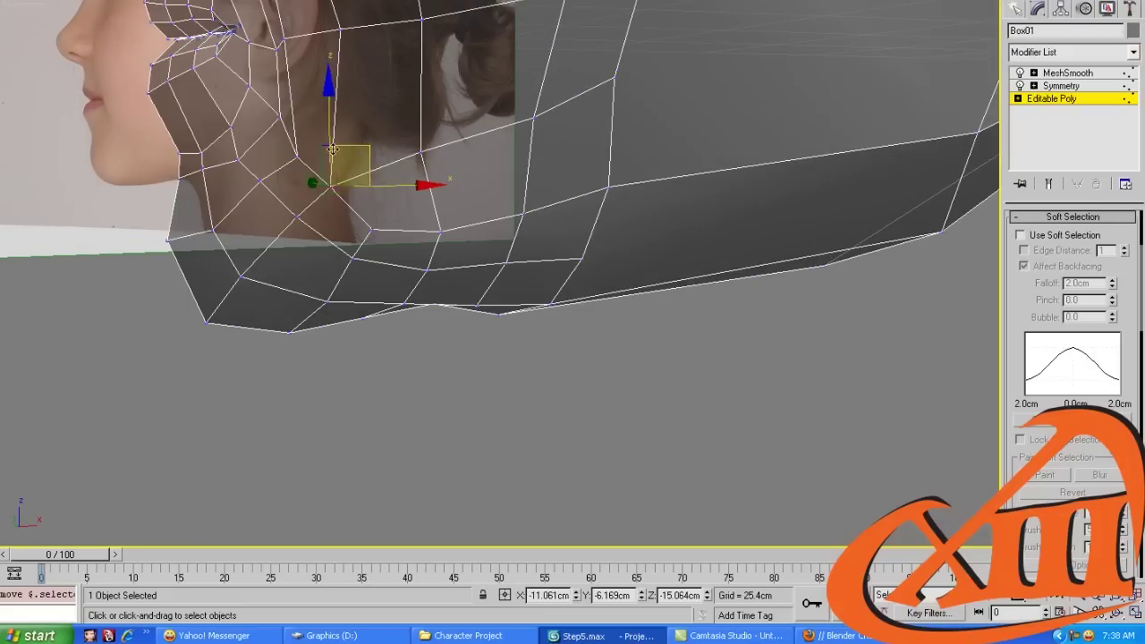
# Shift the cheek loop vertex nearer the chin forward to improve the loop's flow below the mouth corner
pyautogui.keyDown('alt'); pyautogui.moveTo(332, 150); pyautogui.dragTo(354, 183, button='middle'); pyautogui.keyUp('alt')
pyautogui.moveTo(353, 184); pyautogui.dragTo(267, 178)
pyautogui.keyDown('alt'); pyautogui.moveTo(266, 178); pyautogui.dragTo(340, 183, button='middle'); pyautogui.keyUp('alt')
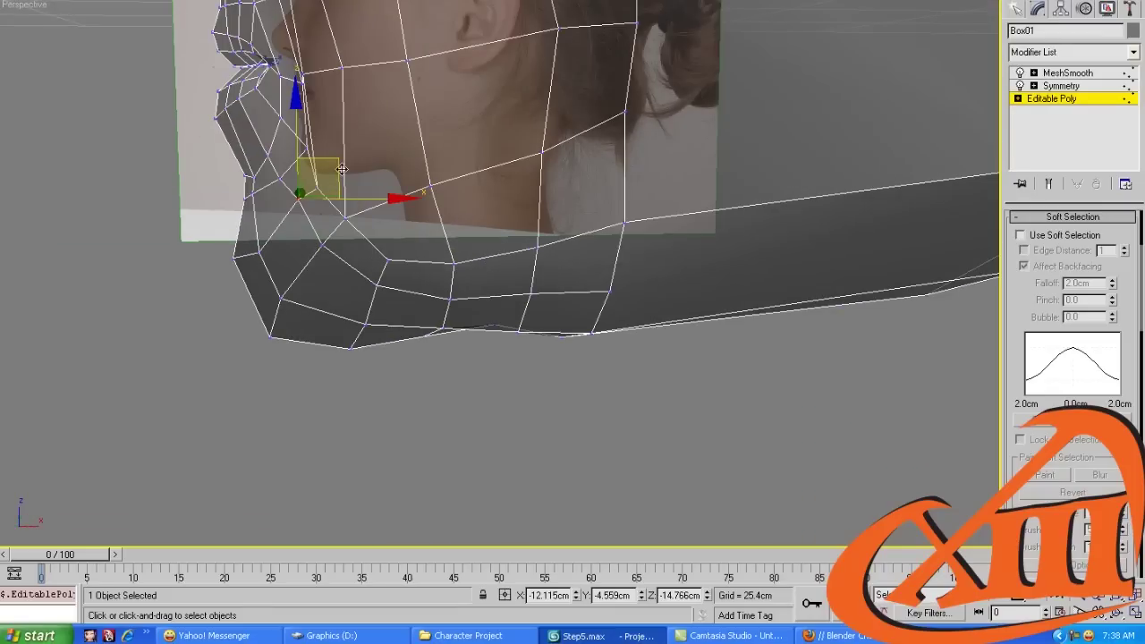
pyautogui.moveTo(344, 180); pyautogui.dragTo(342, 179)
pyautogui.keyDown('alt'); pyautogui.moveTo(342, 179); pyautogui.dragTo(289, 217, button='middle'); pyautogui.keyUp('alt')
# Cut an edge loop from the chin's centre line below the lip, around the cheek loop and down under the jaw
pyautogui.click(231, 197)
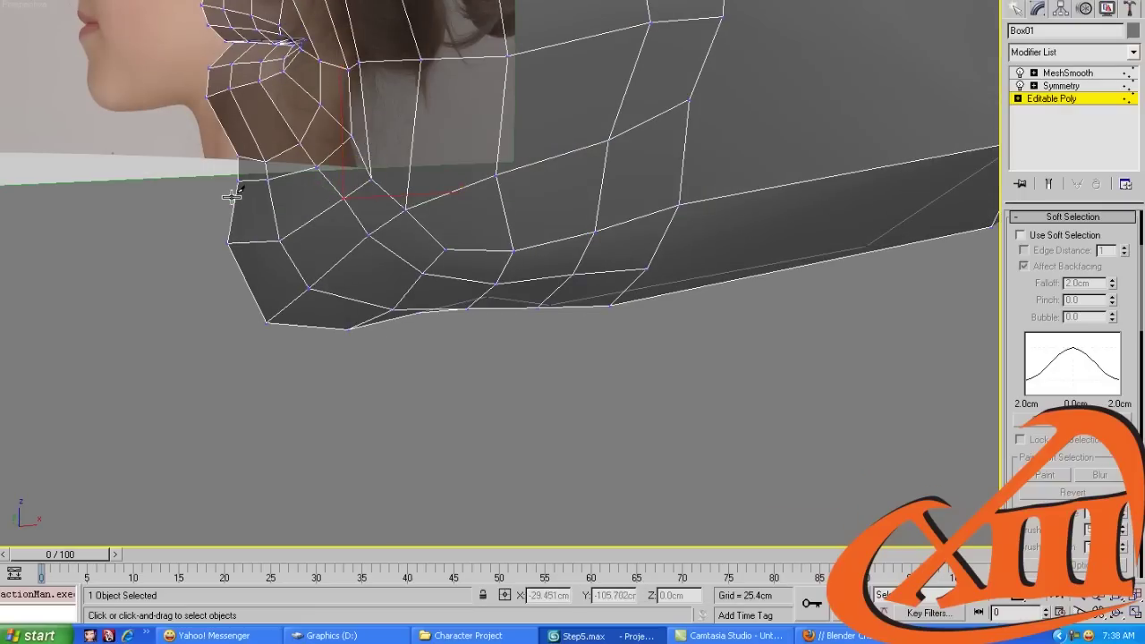
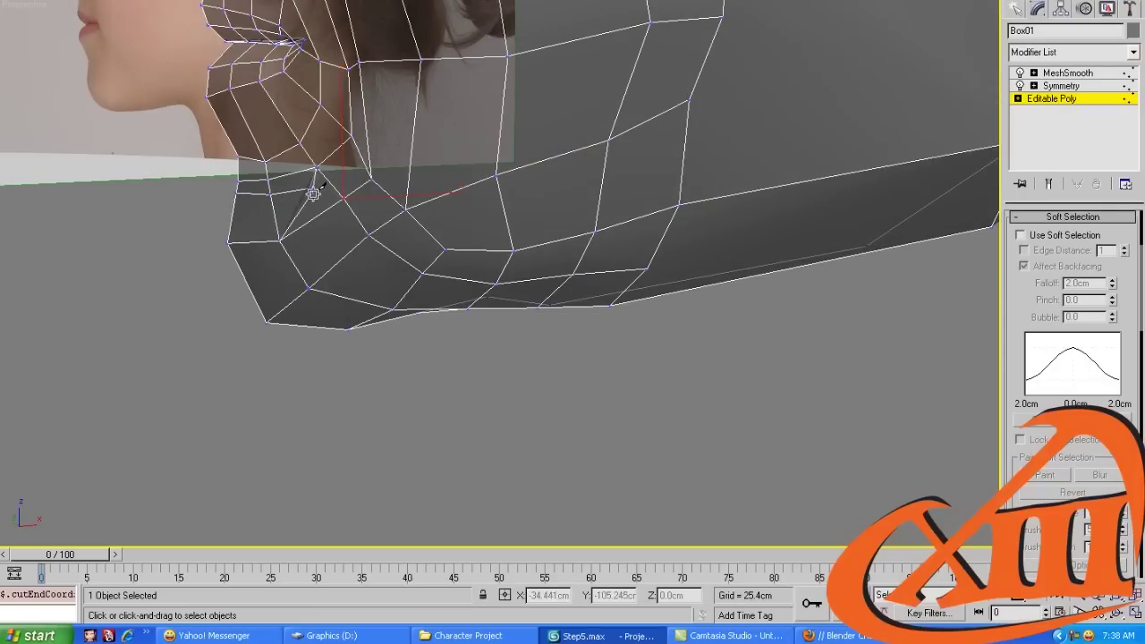
pyautogui.rightClick(313, 194)
pyautogui.click(313, 201)
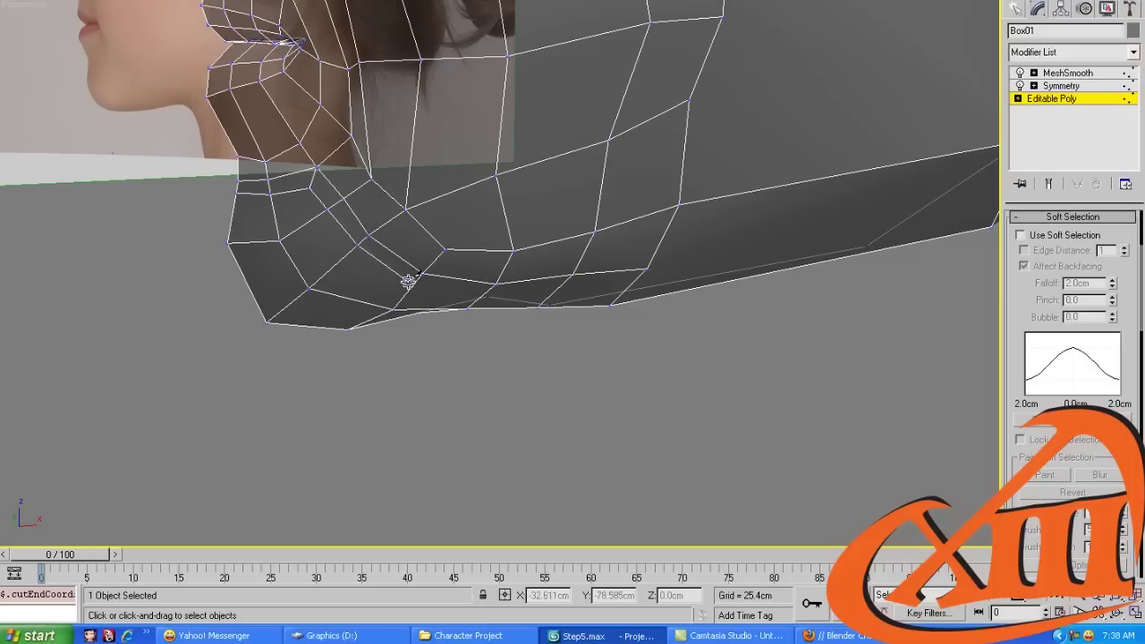
pyautogui.moveTo(414, 281)
pyautogui.keyDown('alt'); pyautogui.mouseDown(button='middle')
pyautogui.moveTo(397, 281)
pyautogui.moveTo(422, 268)
pyautogui.moveTo(407, 268)
pyautogui.mouseUp(button='middle'); pyautogui.keyUp('alt')
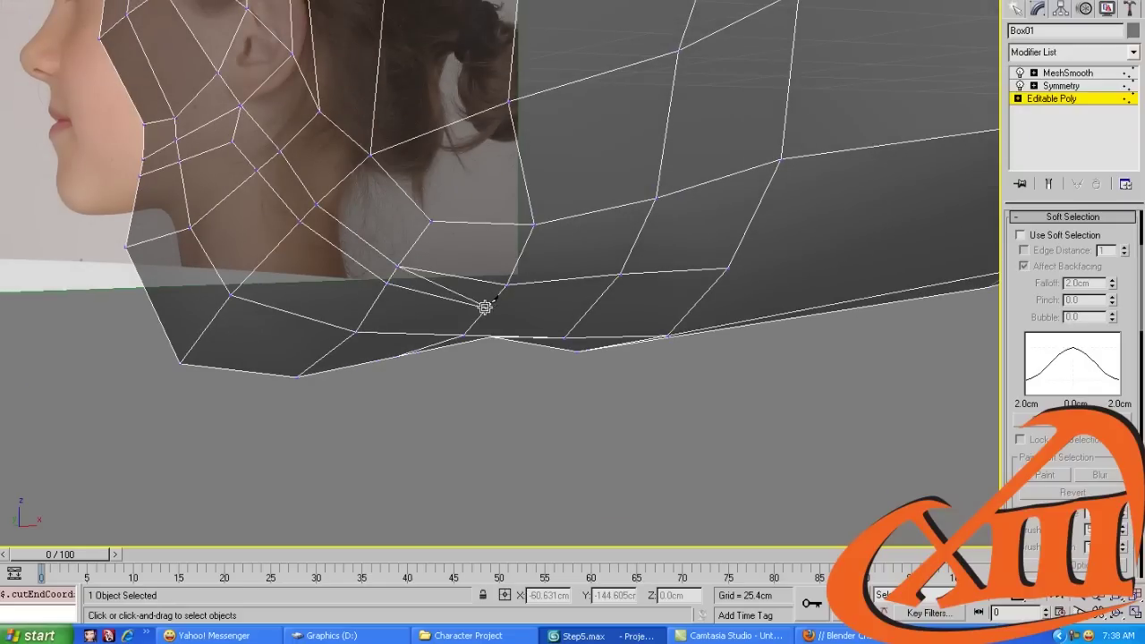
pyautogui.hotkey('shift', 'z')
pyautogui.hotkey('shift', 'z')
# Connect the edges below the cut's end with a new lengthwise edge, and merge the end vertex with the neighbouring jaw vertex
pyautogui.press('2')
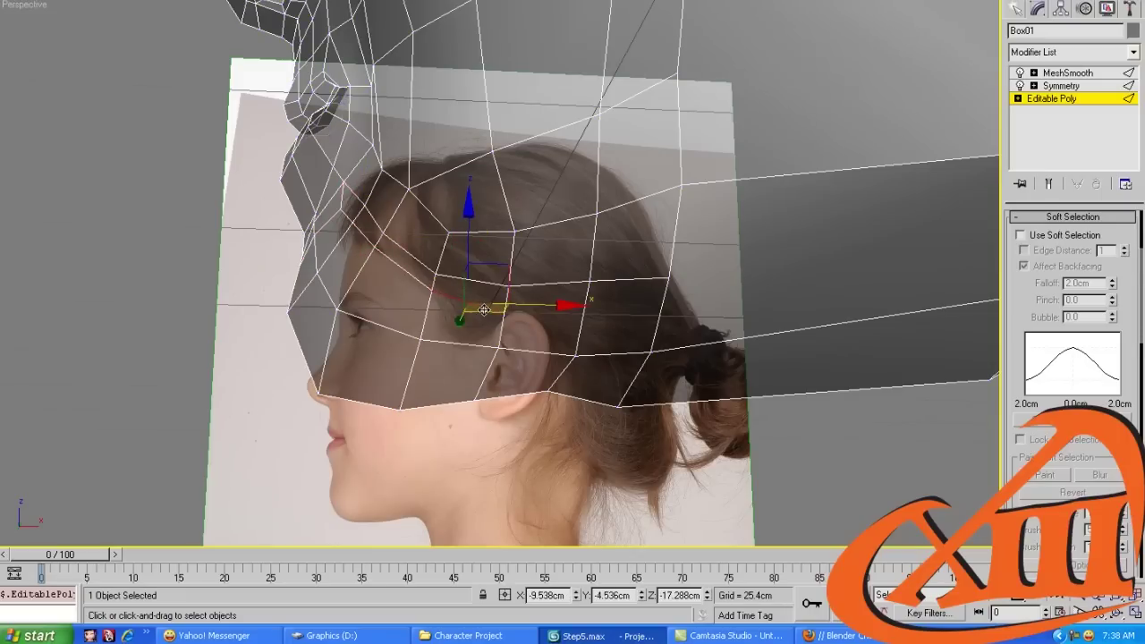
pyautogui.click(482, 310)
pyautogui.click(466, 361)
pyautogui.click(455, 342)
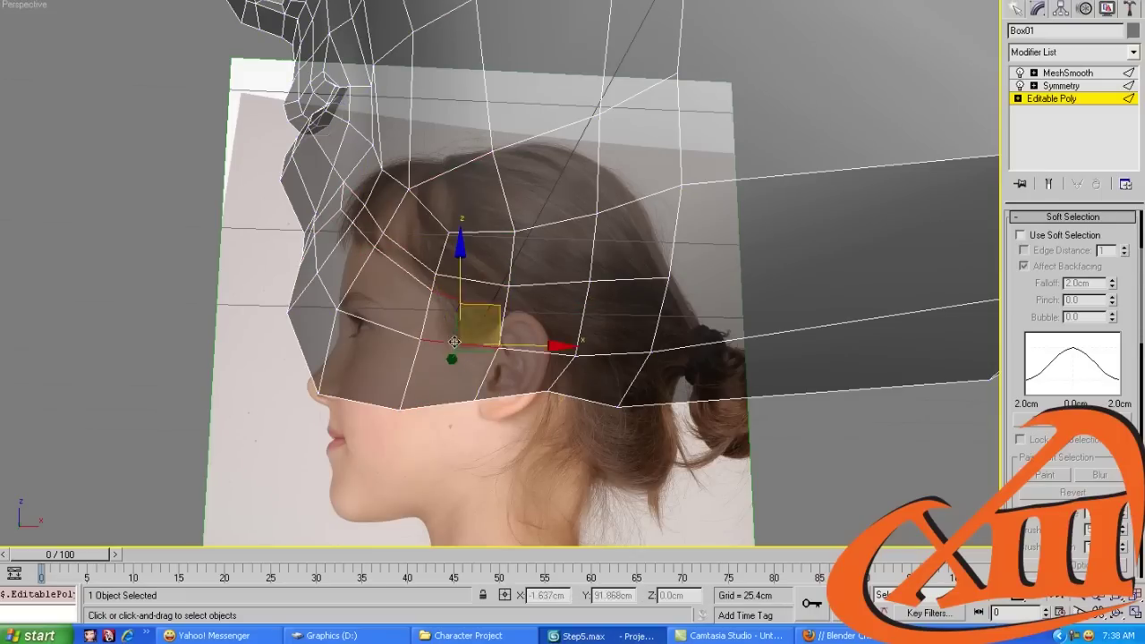
pyautogui.press('1')
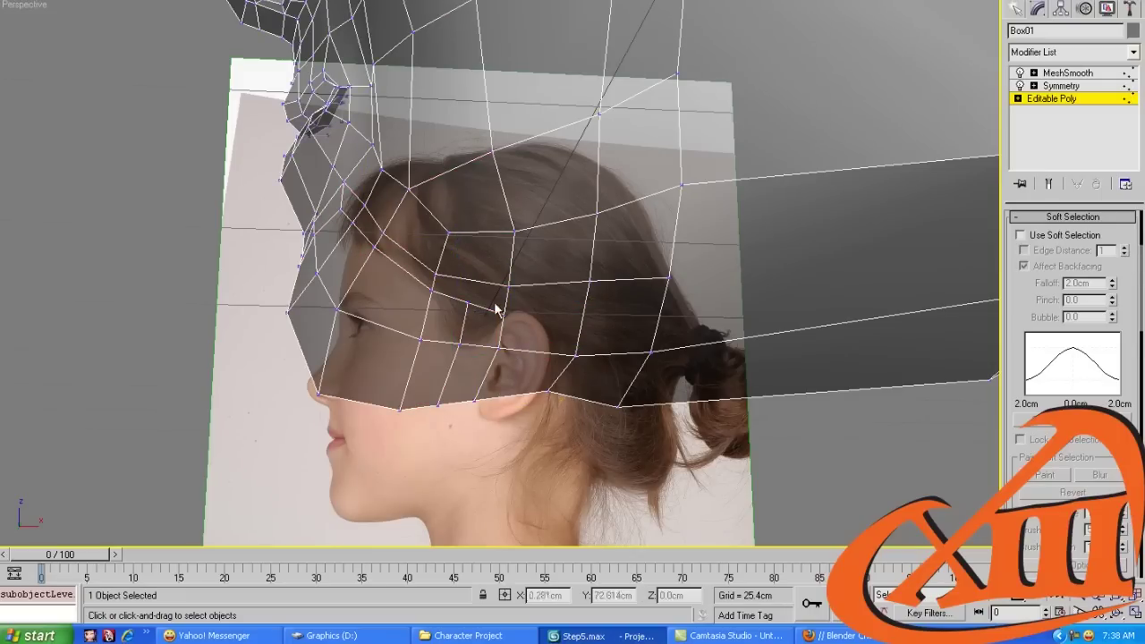
pyautogui.moveTo(510, 284); pyautogui.dragTo(455, 285)
pyautogui.keyDown('alt'); pyautogui.moveTo(455, 285); pyautogui.dragTo(464, 257, button='middle'); pyautogui.keyUp('alt')
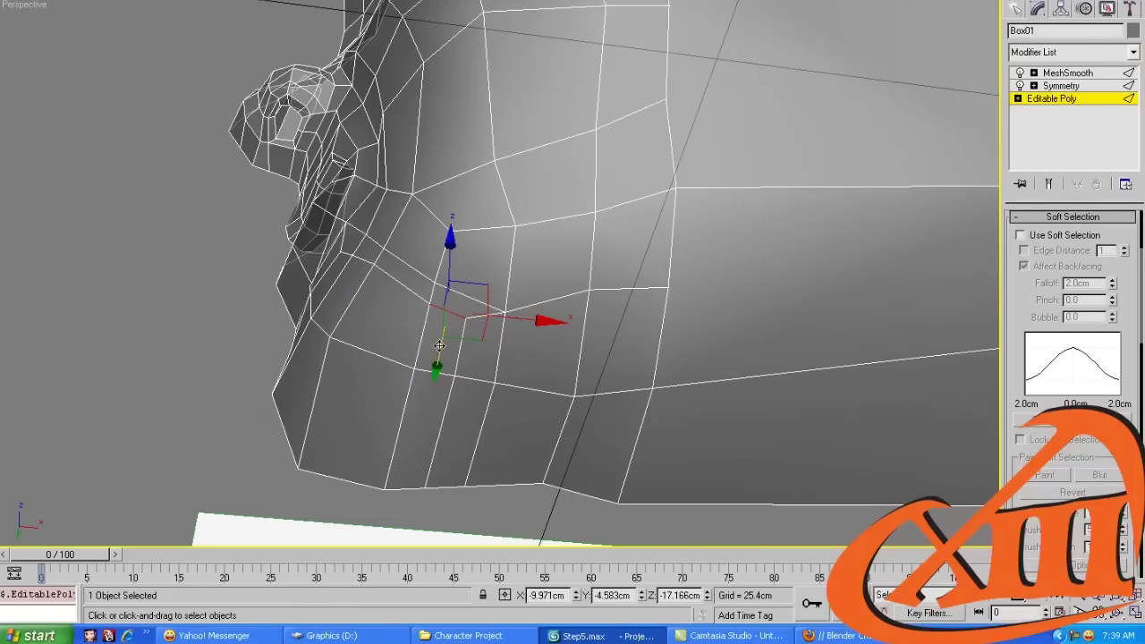
# Reposition the jaw vertices along the new cut beside the chin to even out the polygons
pyautogui.keyDown('alt'); pyautogui.moveTo(440, 360); pyautogui.dragTo(562, 332, button='middle'); pyautogui.keyUp('alt')
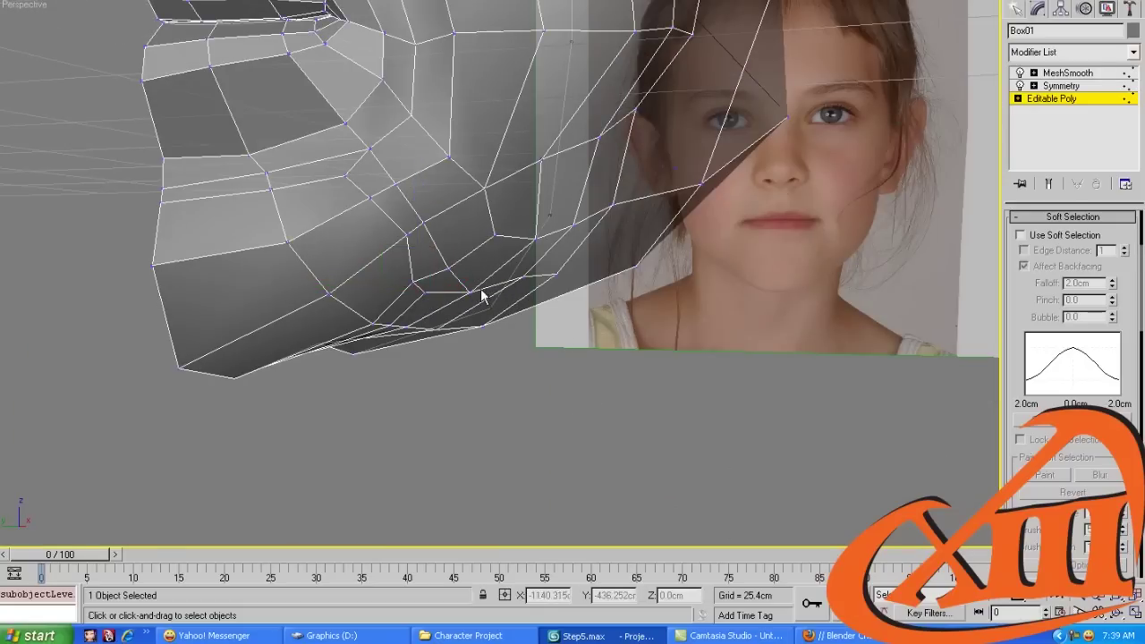
pyautogui.keyDown('alt'); pyautogui.moveTo(481, 295); pyautogui.dragTo(472, 259, button='middle'); pyautogui.keyUp('alt')
pyautogui.moveTo(473, 259)
pyautogui.mouseDown()
pyautogui.moveTo(454, 266)
pyautogui.moveTo(475, 284)
pyautogui.moveTo(524, 263)
pyautogui.moveTo(525, 233)
pyautogui.moveTo(483, 273)
pyautogui.mouseUp()
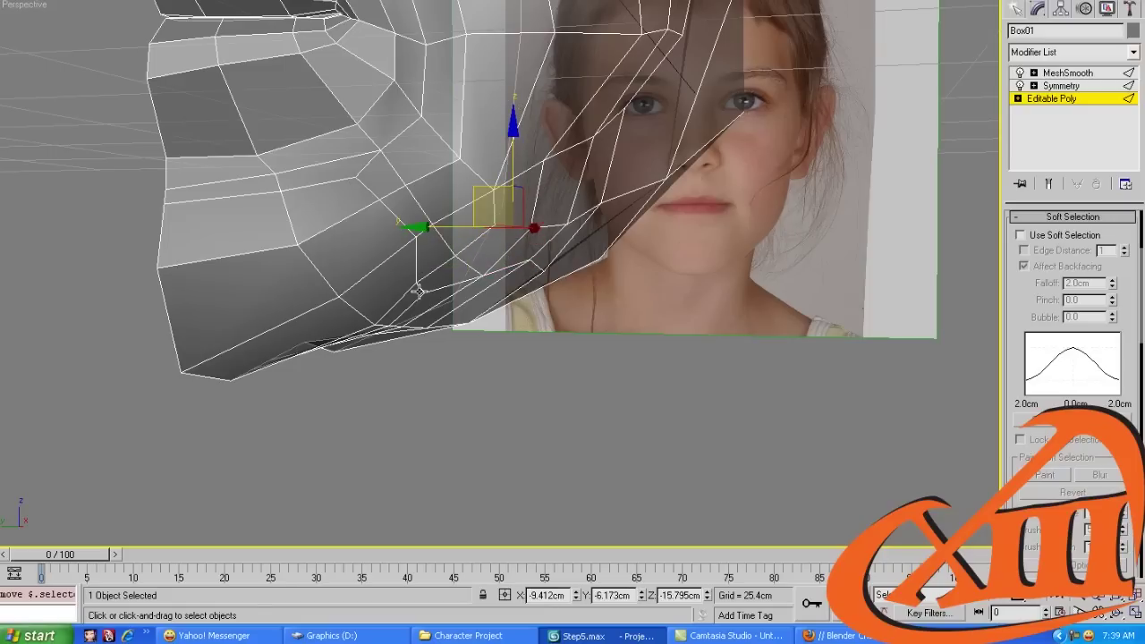
pyautogui.moveTo(418, 291); pyautogui.dragTo(424, 240)
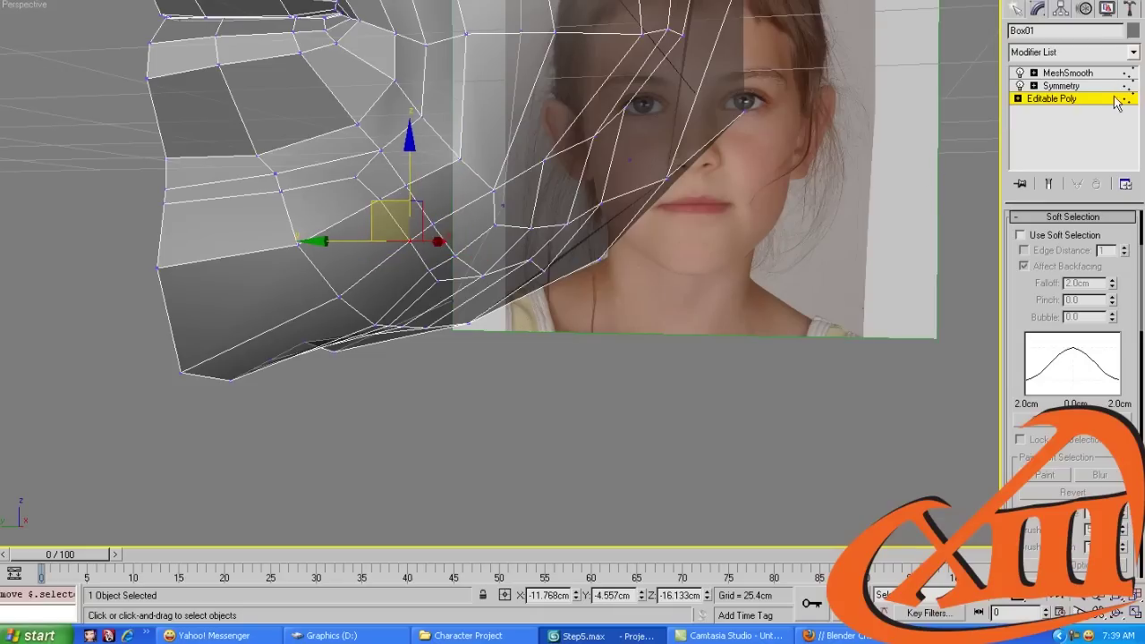
# Show the smoothed, mirrored end result and raise the short edges of the new loop across the front of the chin
pyautogui.click(1049, 183)
pyautogui.keyDown('alt'); pyautogui.moveTo(585, 189); pyautogui.dragTo(593, 199, button='middle'); pyautogui.keyUp('alt')
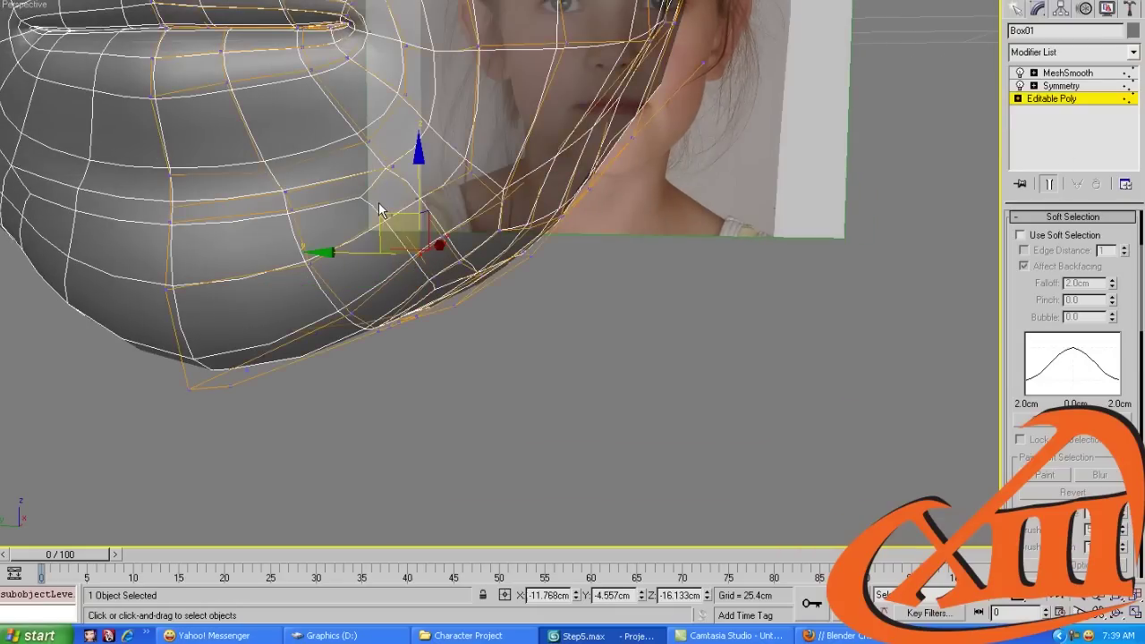
pyautogui.click(285, 199)
pyautogui.keyDown('alt'); pyautogui.moveTo(284, 198); pyautogui.dragTo(217, 199, button='middle'); pyautogui.keyUp('alt')
pyautogui.scroll(3, 218, 200)
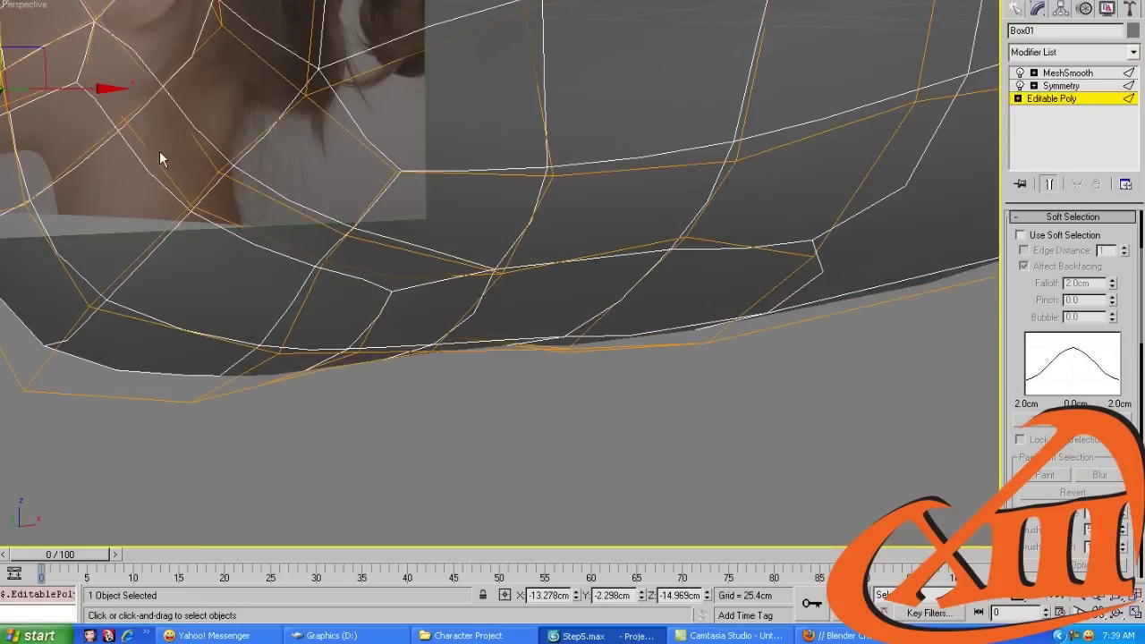
pyautogui.keyDown('alt'); pyautogui.moveTo(159, 158); pyautogui.dragTo(123, 173, button='middle'); pyautogui.keyUp('alt')
pyautogui.moveTo(211, 114); pyautogui.dragTo(211, 78)
pyautogui.keyDown('alt'); pyautogui.moveTo(211, 79); pyautogui.dragTo(154, 186, button='middle'); pyautogui.keyUp('alt')
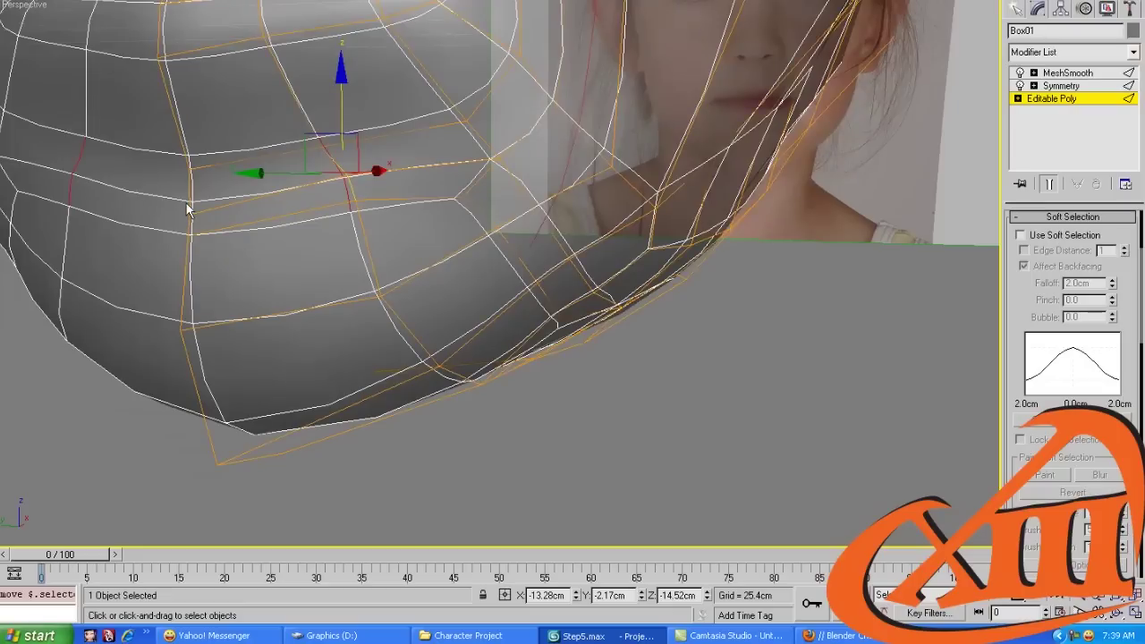
pyautogui.click(190, 220)
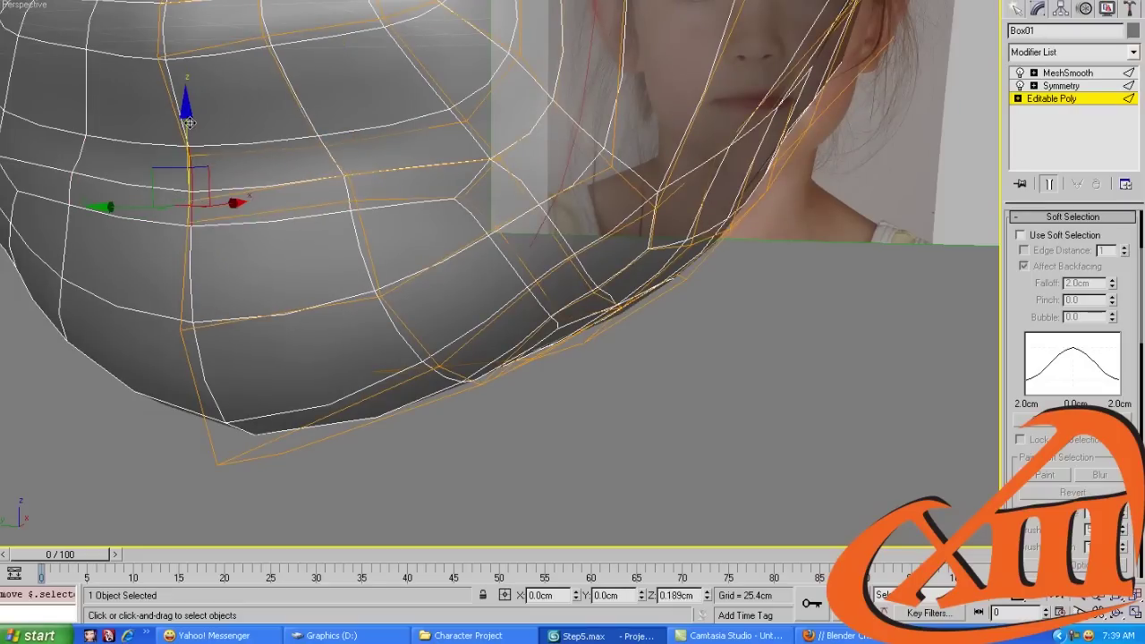
# Move the vertices where the chin loop turns down toward the jaw to round off its smoothed corner
pyautogui.click(456, 195)
pyautogui.keyDown('alt'); pyautogui.moveTo(456, 195); pyautogui.dragTo(338, 139, button='middle'); pyautogui.keyUp('alt')
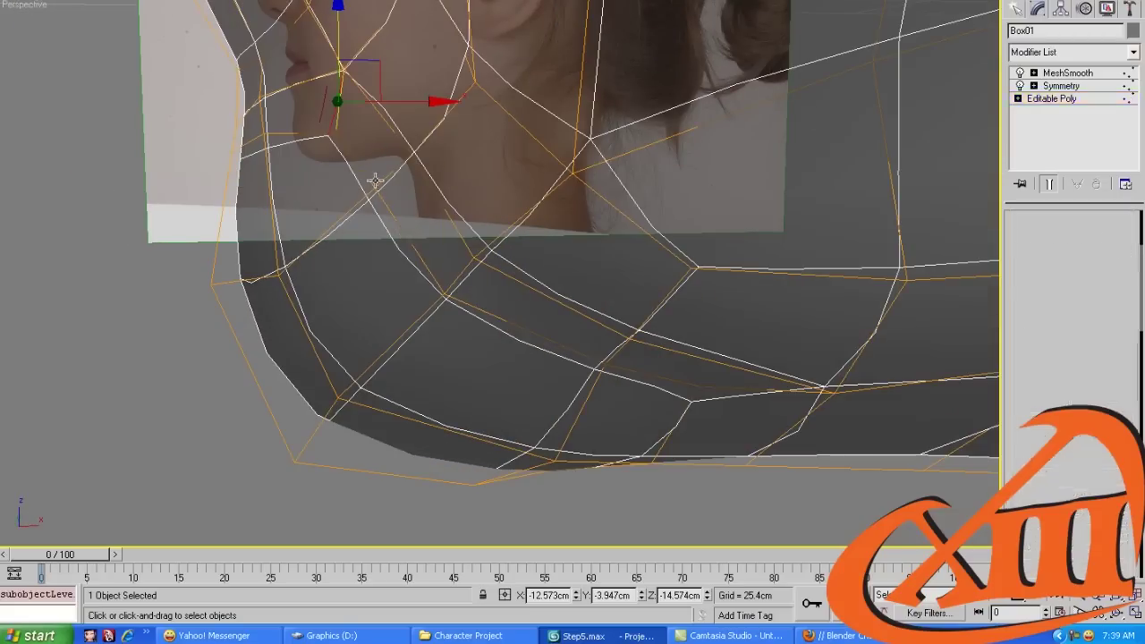
pyautogui.click(335, 135)
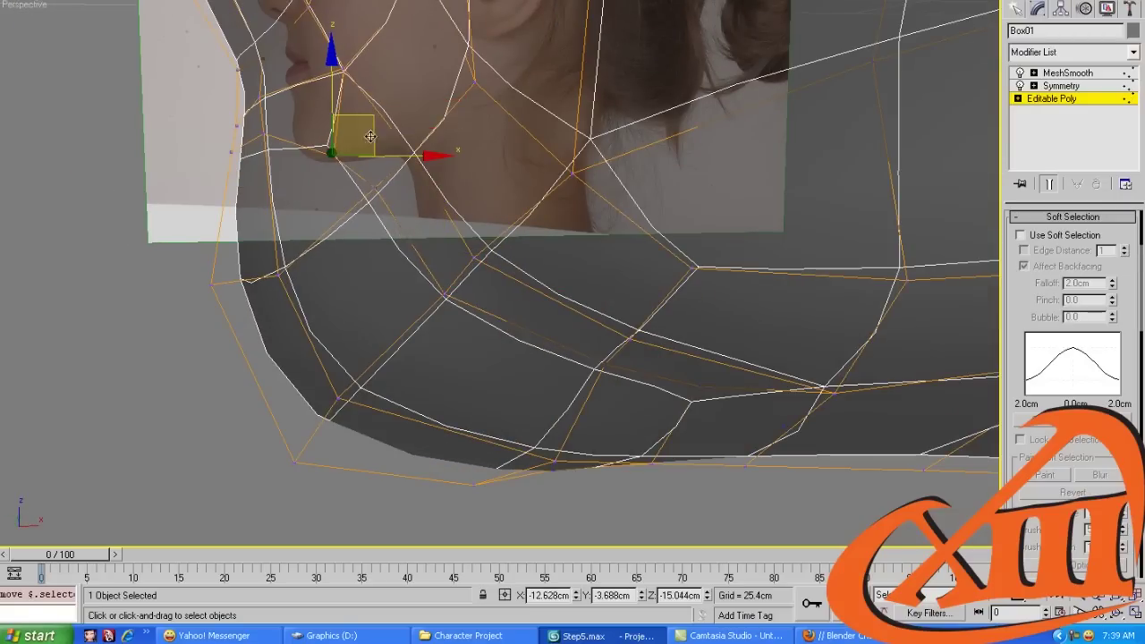
pyautogui.moveTo(332, 158); pyautogui.dragTo(371, 226)
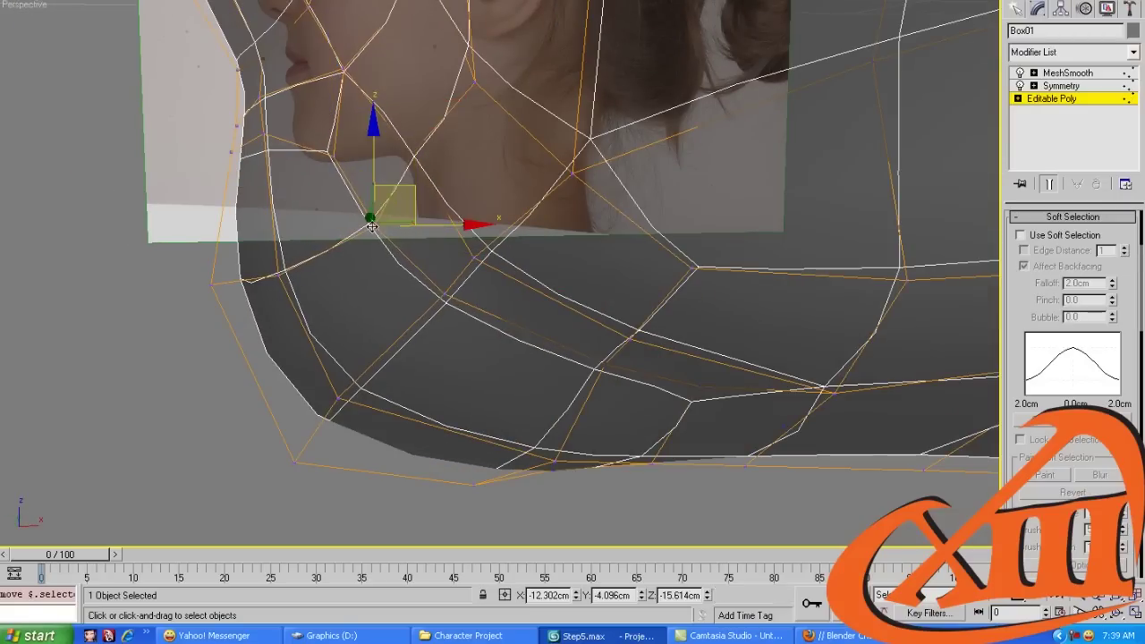
pyautogui.click(412, 151)
pyautogui.moveTo(407, 154); pyautogui.dragTo(426, 170)
# Adjust the vertices between the chin and the mouth corner to smooth the area below the lower lip
pyautogui.keyDown('alt'); pyautogui.moveTo(426, 170); pyautogui.dragTo(345, 195, button='middle'); pyautogui.keyUp('alt')
pyautogui.click(358, 202)
pyautogui.moveTo(345, 195); pyautogui.dragTo(324, 180)
pyautogui.keyDown('alt'); pyautogui.moveTo(324, 179); pyautogui.dragTo(340, 206, button='middle'); pyautogui.keyUp('alt')
pyautogui.click(437, 219)
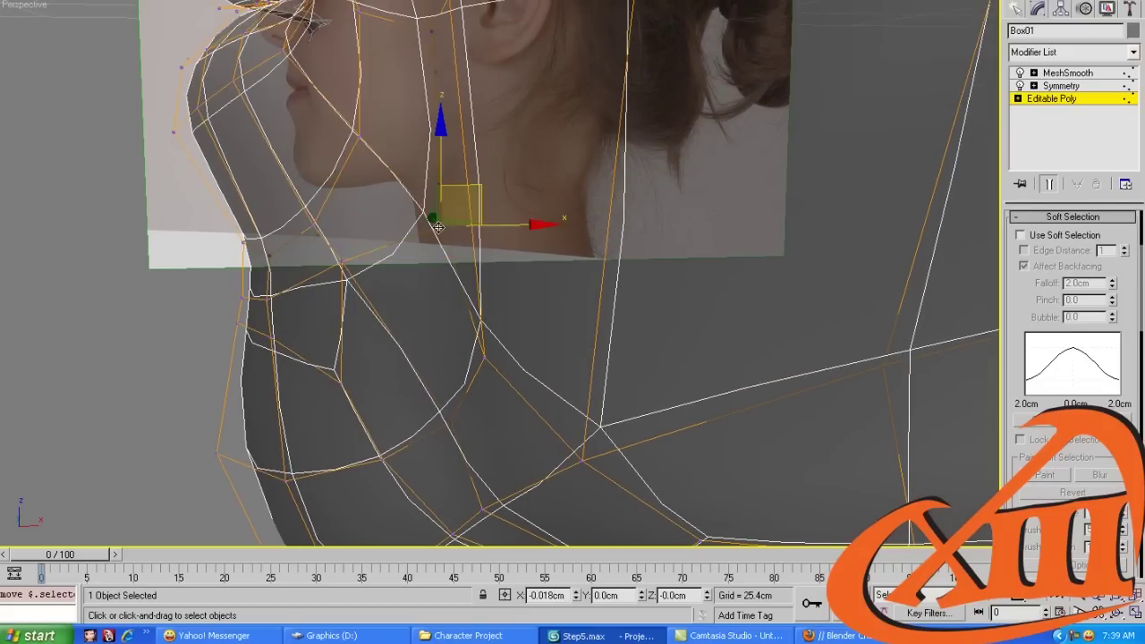
pyautogui.moveTo(419, 202); pyautogui.dragTo(414, 208)
pyautogui.keyDown('alt'); pyautogui.moveTo(413, 208); pyautogui.dragTo(358, 280, button='middle'); pyautogui.keyUp('alt')
pyautogui.moveTo(356, 267); pyautogui.dragTo(301, 150)
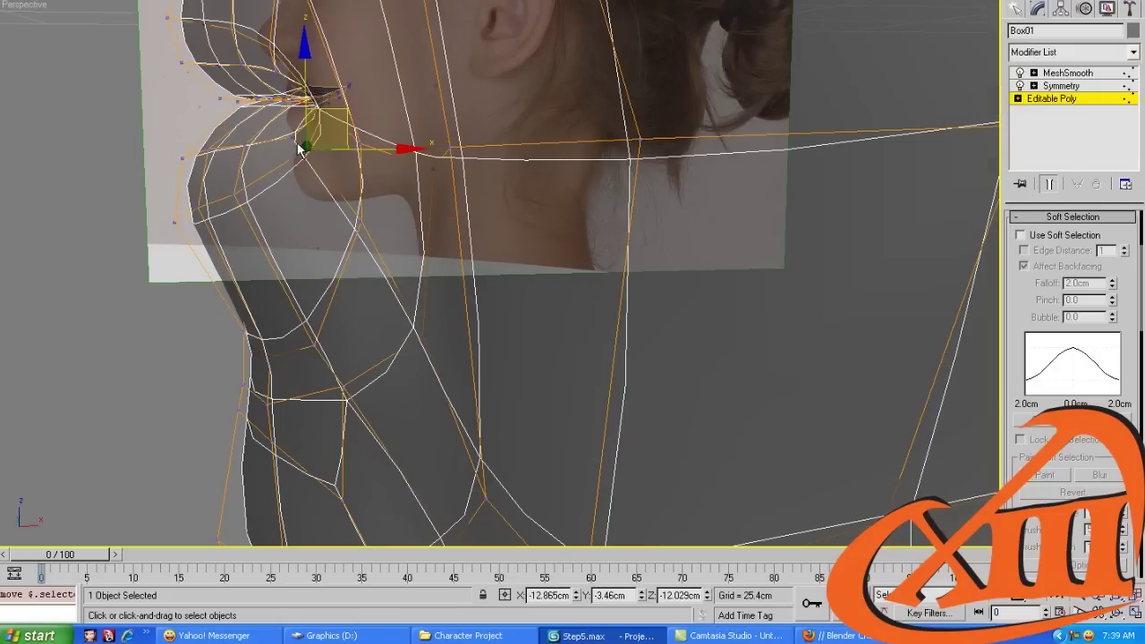
# Nudge the vertex just below the mouth corner to refine the lower lip's side profile
pyautogui.click(292, 136)
pyautogui.click(299, 133)
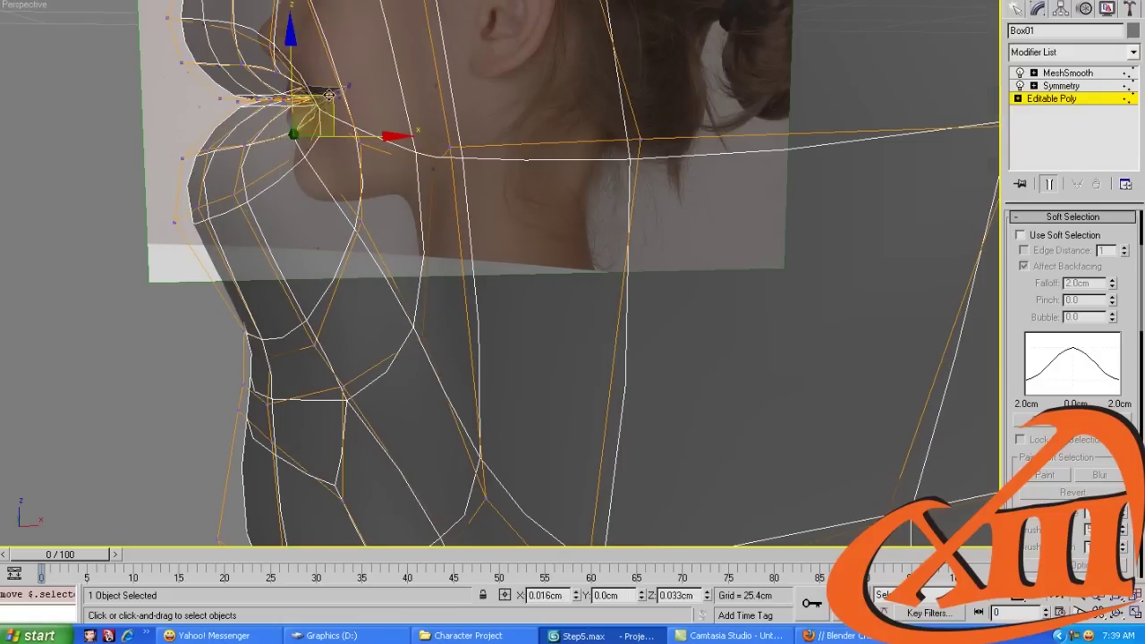
pyautogui.moveTo(332, 100); pyautogui.dragTo(333, 91)
# Reposition the vertices diagonally between the mouth corner and jaw, and adjust the edge beside the chin to even out the polygon flow
pyautogui.keyDown('alt'); pyautogui.moveTo(333, 91); pyautogui.dragTo(542, 245, button='middle'); pyautogui.keyUp('alt')
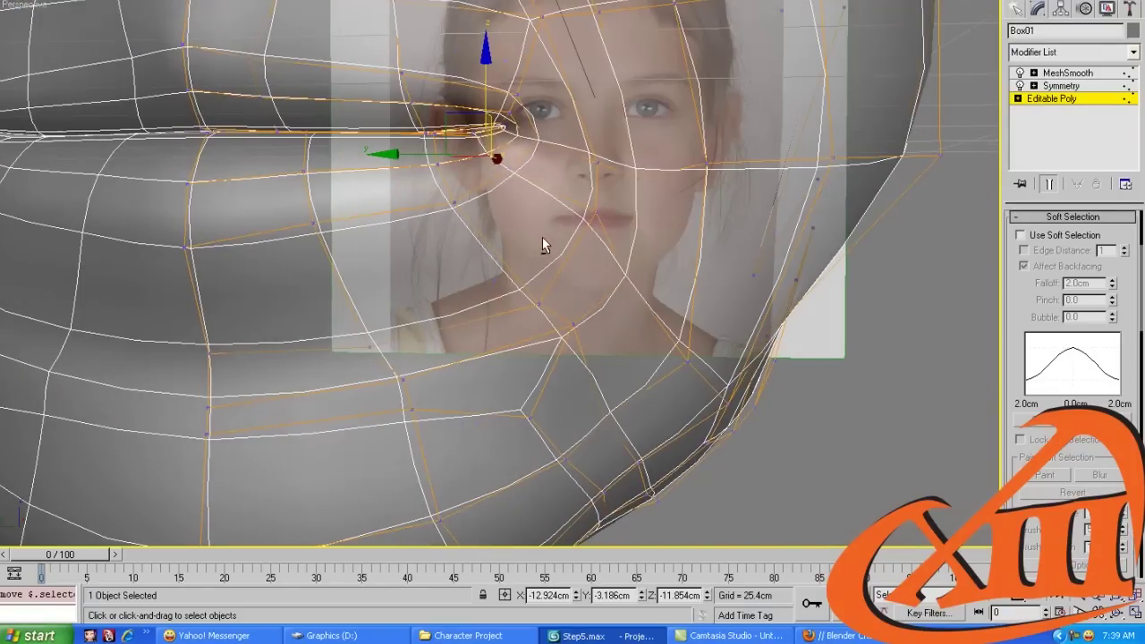
pyautogui.keyDown('alt'); pyautogui.moveTo(526, 311); pyautogui.dragTo(517, 258, button='middle'); pyautogui.keyUp('alt')
pyautogui.click(528, 253)
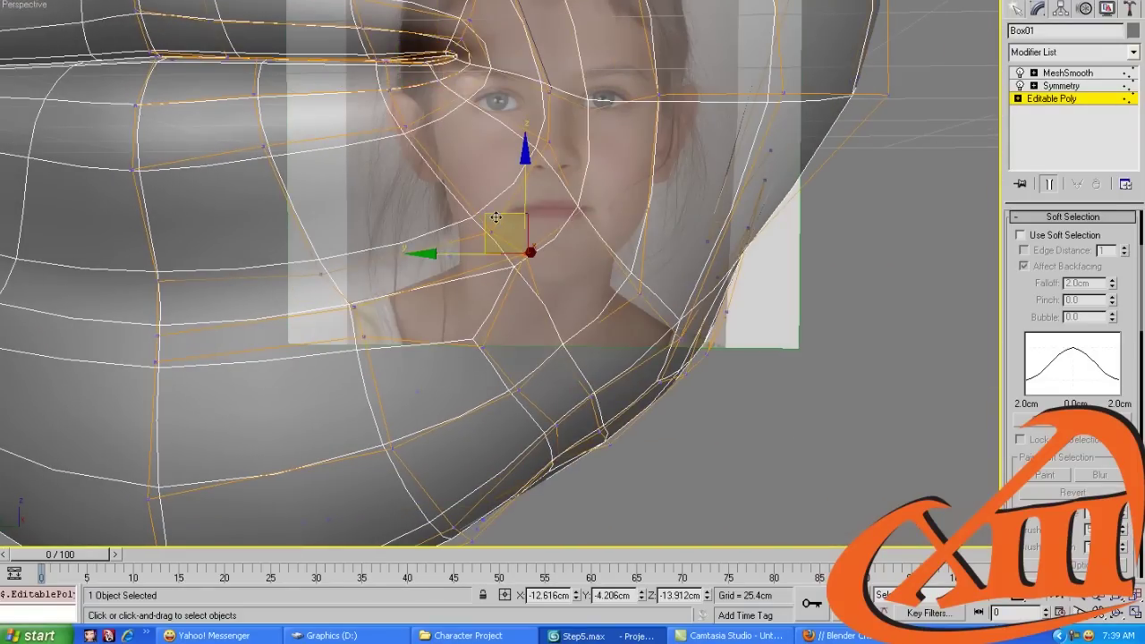
pyautogui.moveTo(492, 229); pyautogui.dragTo(450, 176)
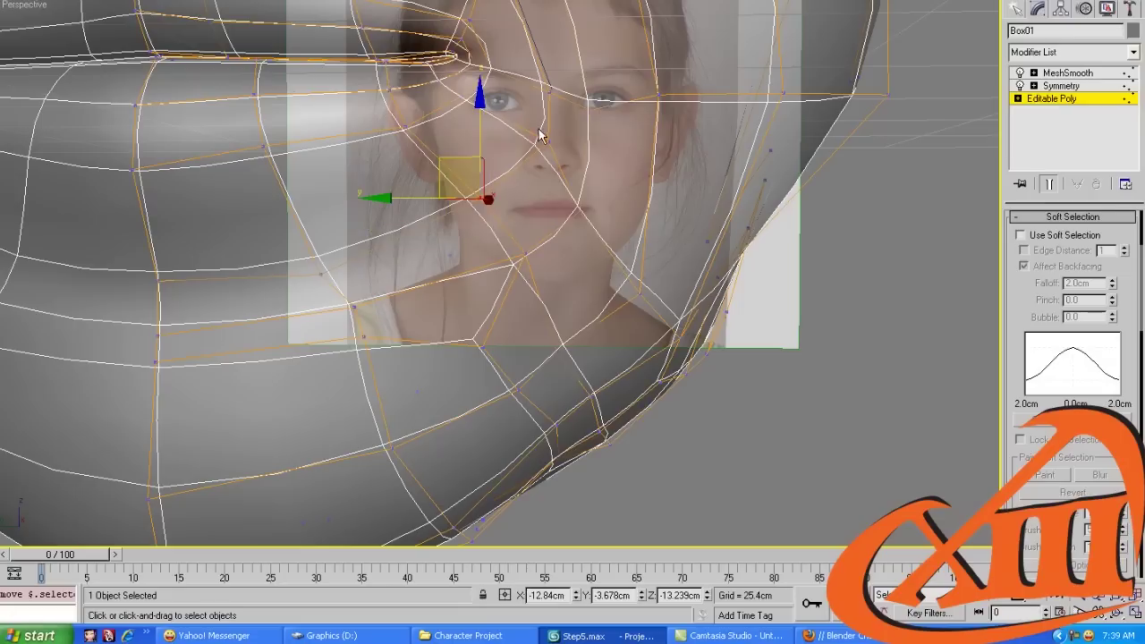
pyautogui.moveTo(548, 140); pyautogui.dragTo(525, 148)
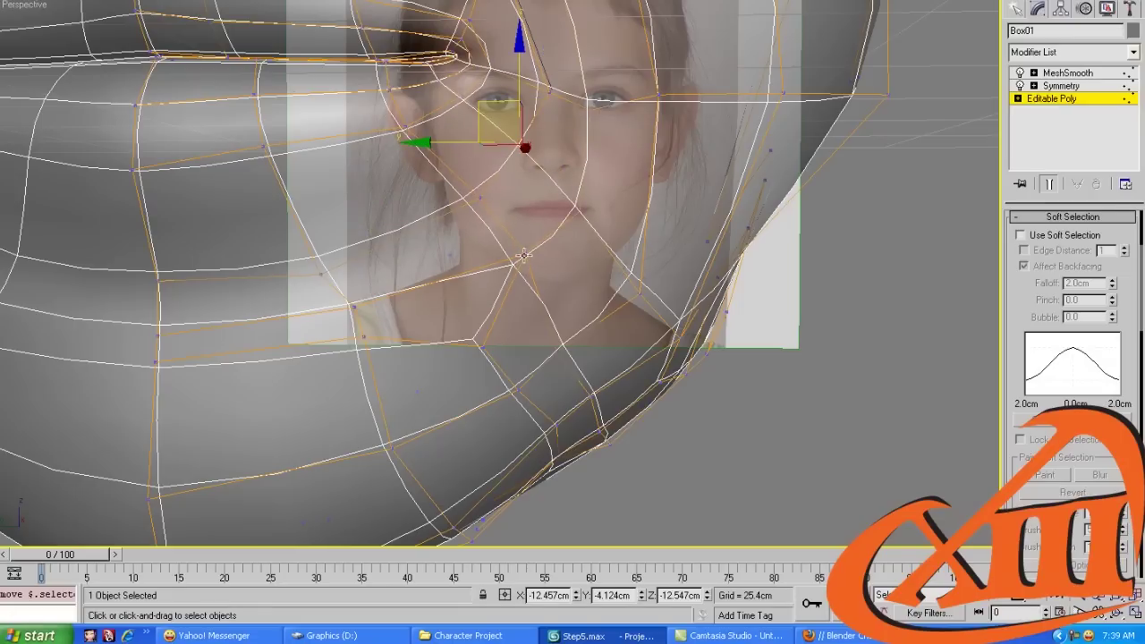
pyautogui.click(523, 255)
pyautogui.moveTo(519, 248); pyautogui.dragTo(506, 226)
pyautogui.click(574, 362)
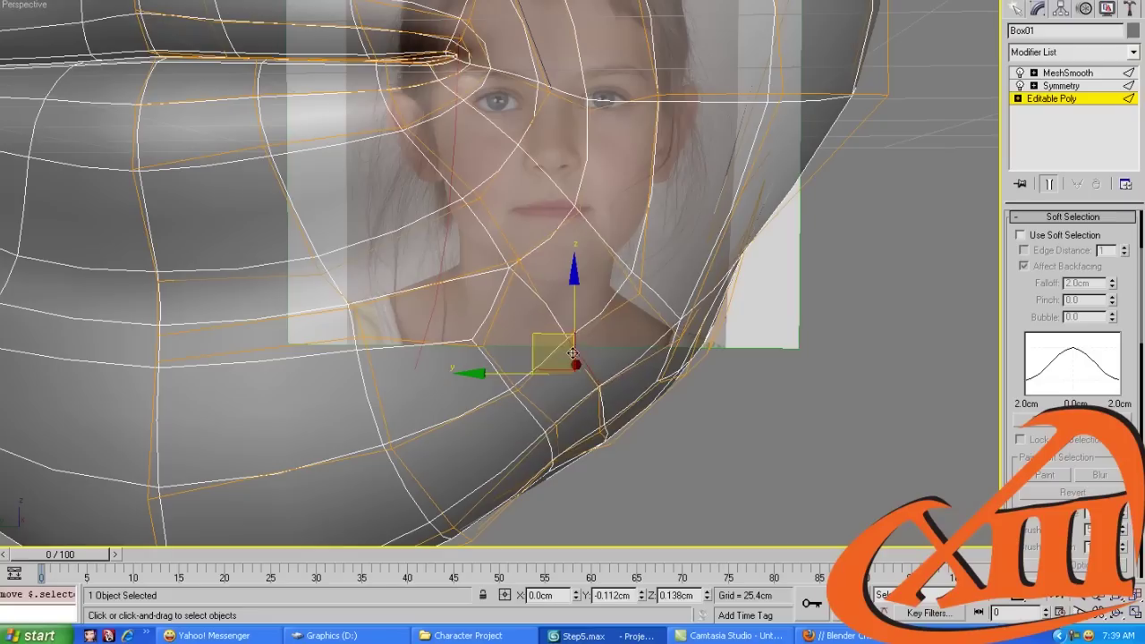
pyautogui.moveTo(573, 354); pyautogui.dragTo(563, 429)
pyautogui.hotkey('ctrl', 'z')
pyautogui.hotkey('ctrl', 'z')
# Move the vertices along the lower jaw beside the chin to smooth the jaw contour
pyautogui.click(608, 441)
pyautogui.click(549, 419)
pyautogui.moveTo(549, 418); pyautogui.dragTo(465, 327, button='middle')
pyautogui.click(525, 276)
pyautogui.keyDown('alt'); pyautogui.moveTo(524, 276); pyautogui.dragTo(463, 320, button='middle'); pyautogui.keyUp('alt')
pyautogui.moveTo(456, 313); pyautogui.dragTo(428, 334)
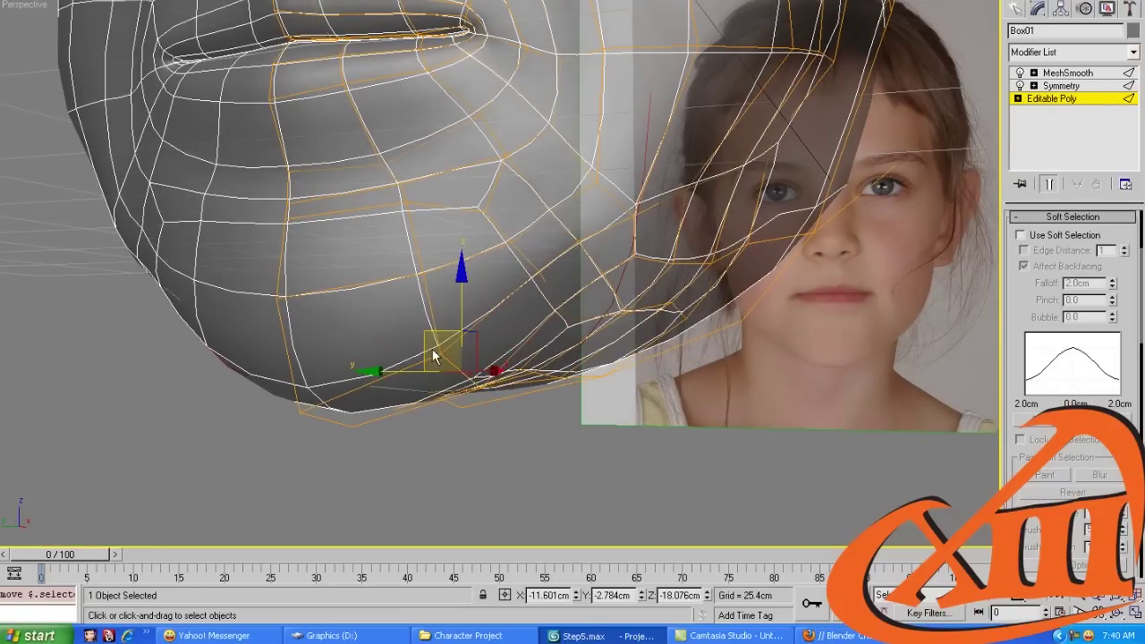
pyautogui.keyDown('alt'); pyautogui.moveTo(428, 335); pyautogui.dragTo(492, 329, button='middle'); pyautogui.keyUp('alt')
pyautogui.moveTo(492, 329); pyautogui.dragTo(488, 335)
pyautogui.keyDown('alt'); pyautogui.moveTo(488, 335); pyautogui.dragTo(569, 307, button='middle'); pyautogui.keyUp('alt')
# Select the polygon on the lower jaw beside the chin and shift it slightly downward
pyautogui.press('4')
pyautogui.click(569, 304)
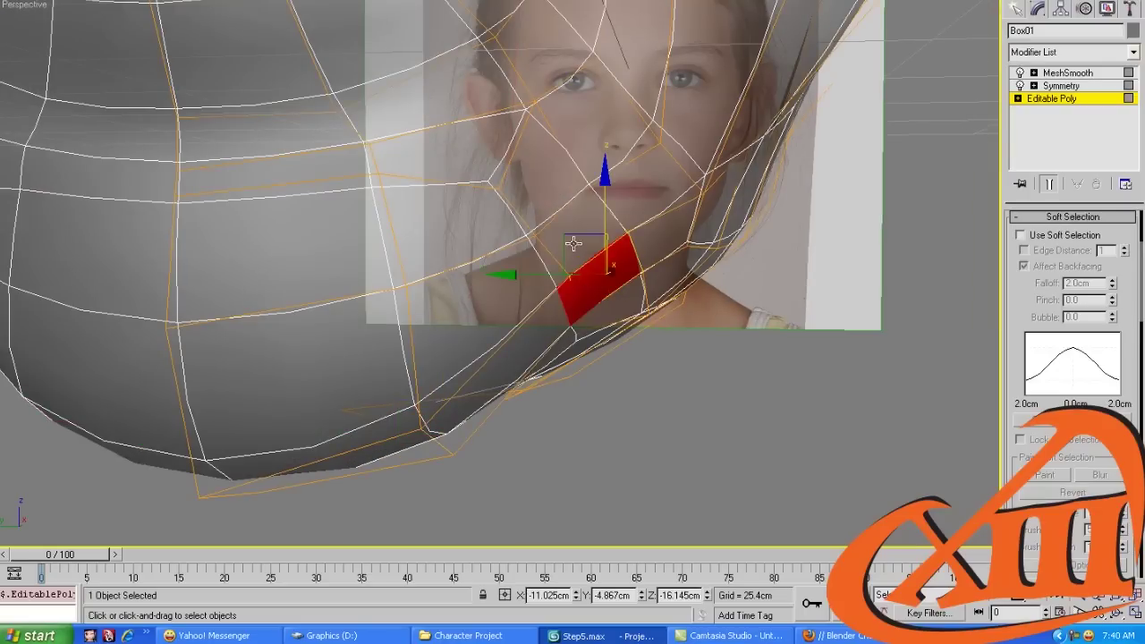
pyautogui.keyDown('alt'); pyautogui.moveTo(563, 264); pyautogui.dragTo(573, 358, button='middle'); pyautogui.keyUp('alt')
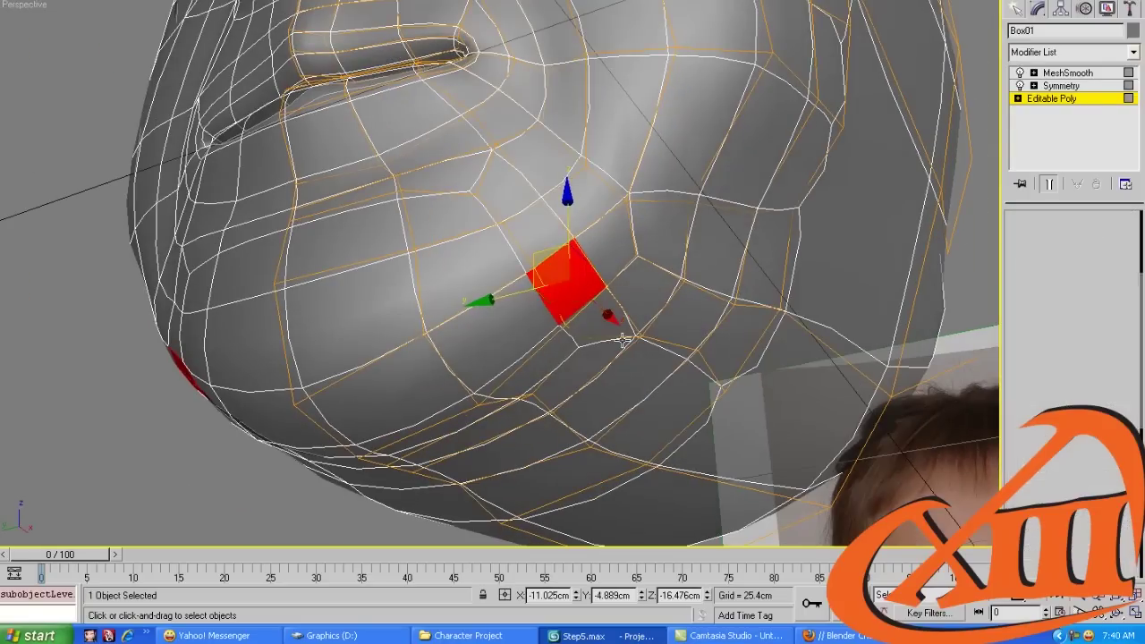
# Reposition the vertex just beneath that jaw polygon on the underside of the jaw
pyautogui.press('1')
pyautogui.click(559, 362)
pyautogui.keyDown('alt'); pyautogui.moveTo(485, 434); pyautogui.dragTo(405, 454, button='middle'); pyautogui.keyUp('alt')
pyautogui.moveTo(595, 366); pyautogui.dragTo(673, 349)
pyautogui.keyDown('alt'); pyautogui.moveTo(673, 349); pyautogui.dragTo(595, 356, button='middle'); pyautogui.keyUp('alt')
# Adjust the rear jaw vertices on the underside and lower back edge of the jawline
pyautogui.click(597, 411)
pyautogui.click(586, 391)
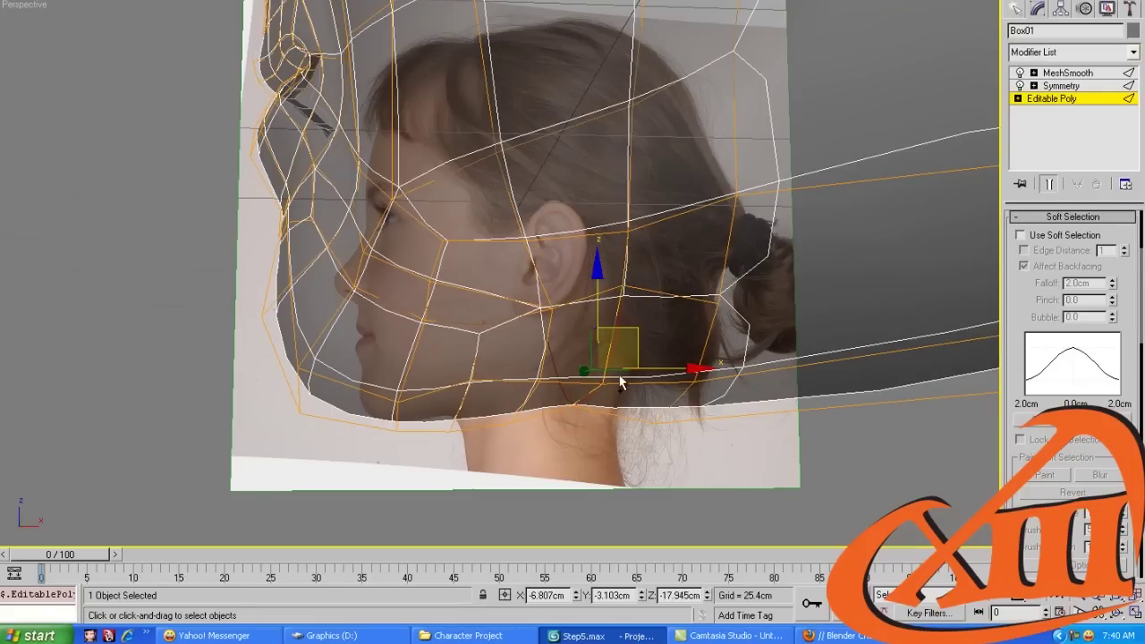
pyautogui.moveTo(634, 340); pyautogui.dragTo(647, 349)
pyautogui.keyDown('alt'); pyautogui.moveTo(653, 227); pyautogui.dragTo(637, 260, button='middle'); pyautogui.keyUp('alt')
pyautogui.click(627, 286)
pyautogui.moveTo(626, 279); pyautogui.dragTo(630, 273)
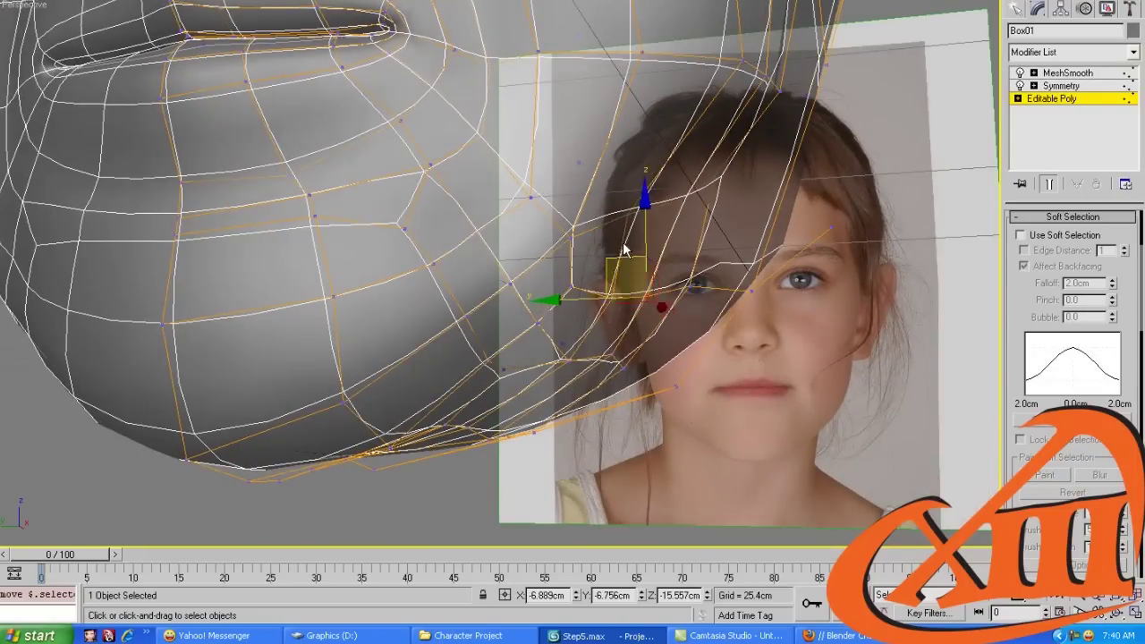
pyautogui.moveTo(630, 273)
pyautogui.keyDown('alt'); pyautogui.mouseDown(button='middle')
pyautogui.moveTo(606, 317)
pyautogui.moveTo(626, 277)
pyautogui.mouseUp(button='middle'); pyautogui.keyUp('alt')
# Move the outer vertices of the lower cheek and jaw to round the side of the face
pyautogui.click(462, 483)
pyautogui.click(646, 268)
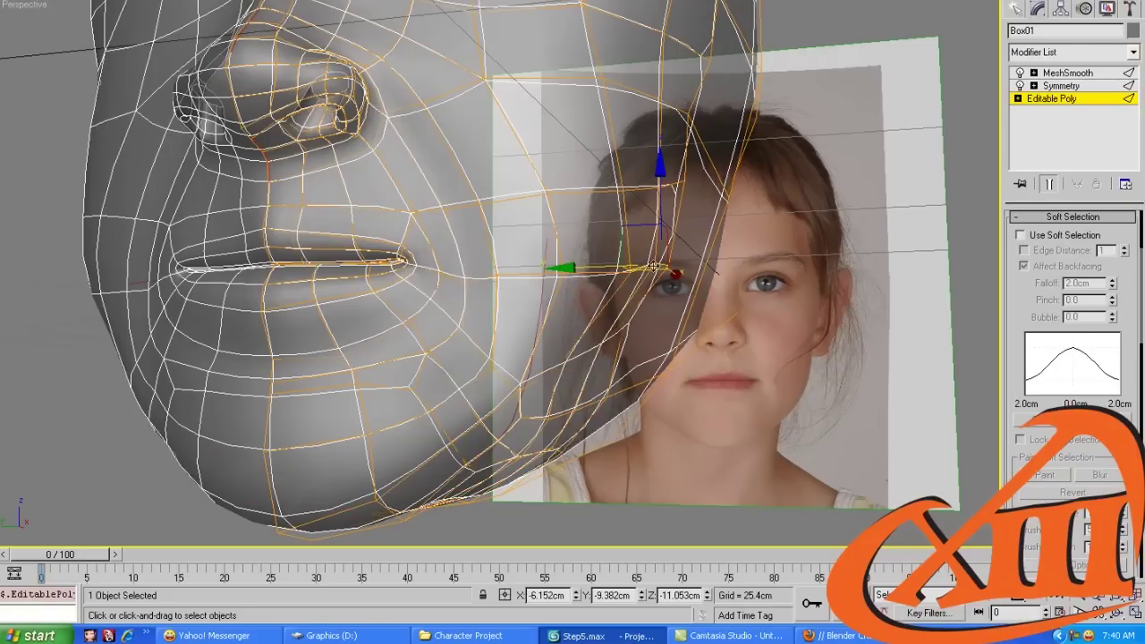
pyautogui.click(581, 357)
pyautogui.moveTo(614, 335); pyautogui.dragTo(645, 324)
pyautogui.keyDown('alt'); pyautogui.moveTo(552, 345); pyautogui.dragTo(560, 276, button='middle'); pyautogui.keyUp('alt')
pyautogui.click(581, 383)
pyautogui.click(618, 286)
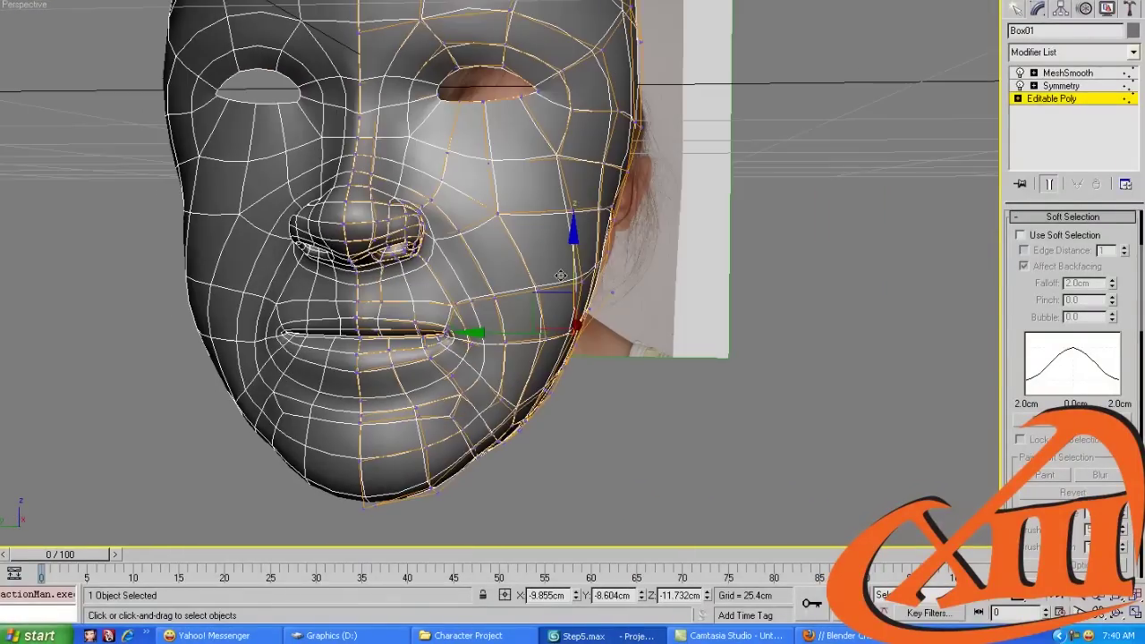
pyautogui.keyDown('alt'); pyautogui.moveTo(595, 211); pyautogui.dragTo(519, 205, button='middle'); pyautogui.keyUp('alt')
# Move the outer cheek polygon outward along Y and nudge the temple polygon above it inward
pyautogui.click(606, 184)
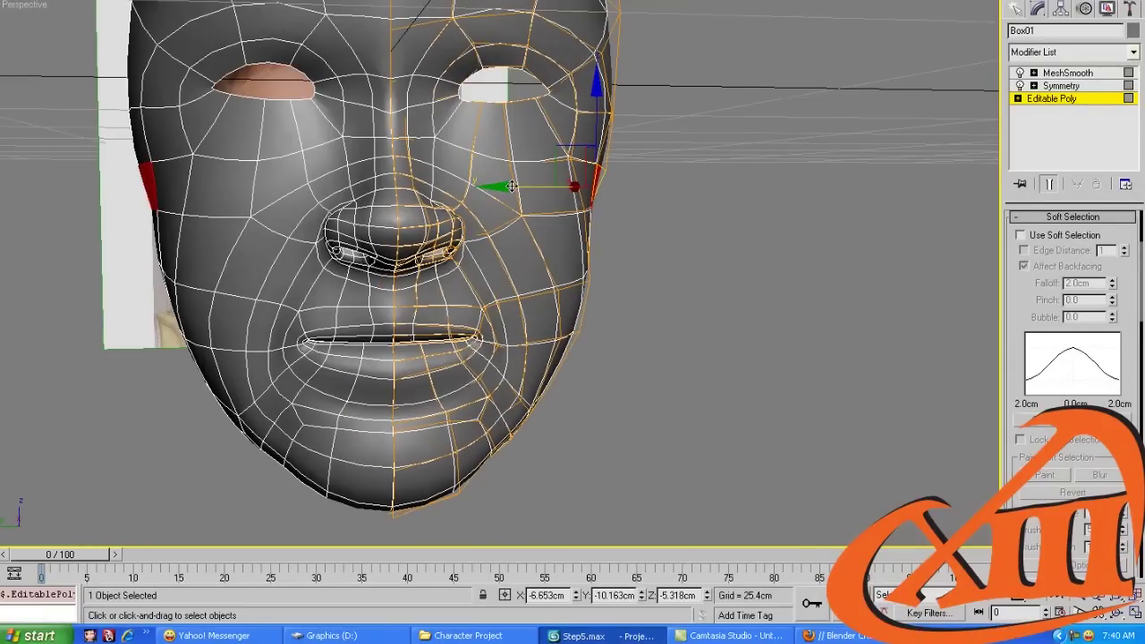
pyautogui.moveTo(512, 186); pyautogui.dragTo(525, 182)
pyautogui.keyDown('alt'); pyautogui.moveTo(524, 183); pyautogui.dragTo(487, 271, button='middle'); pyautogui.keyUp('alt')
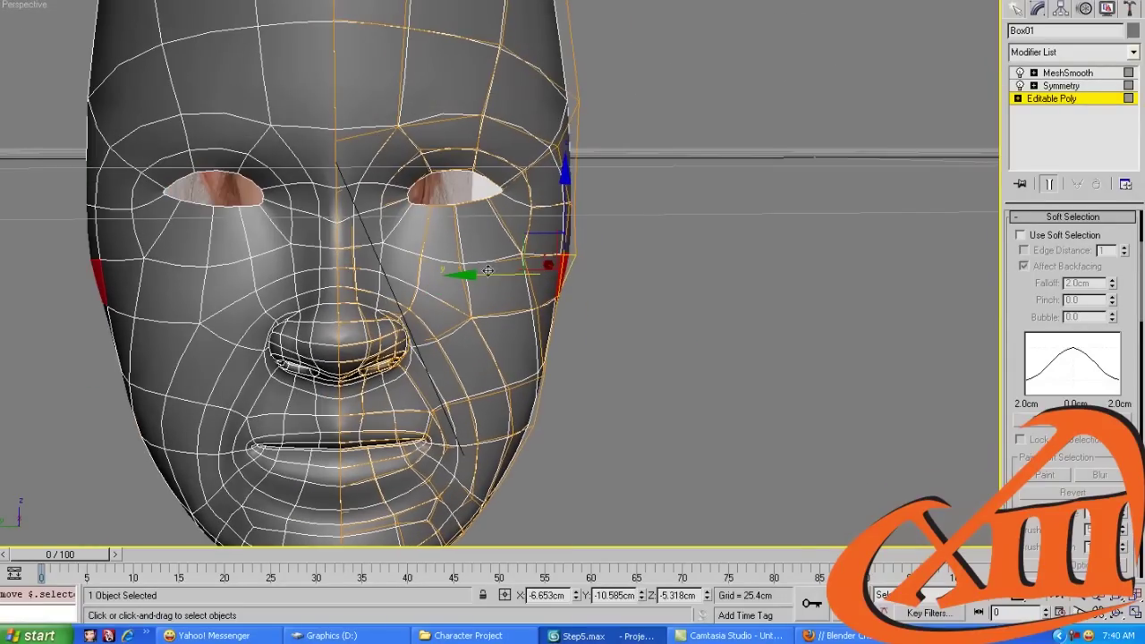
pyautogui.click(579, 204)
pyautogui.moveTo(494, 206); pyautogui.dragTo(491, 203)
pyautogui.scroll(-3, 483, 232)
pyautogui.moveTo(471, 265); pyautogui.dragTo(467, 246, button='middle')
pyautogui.scroll(3, 467, 246)
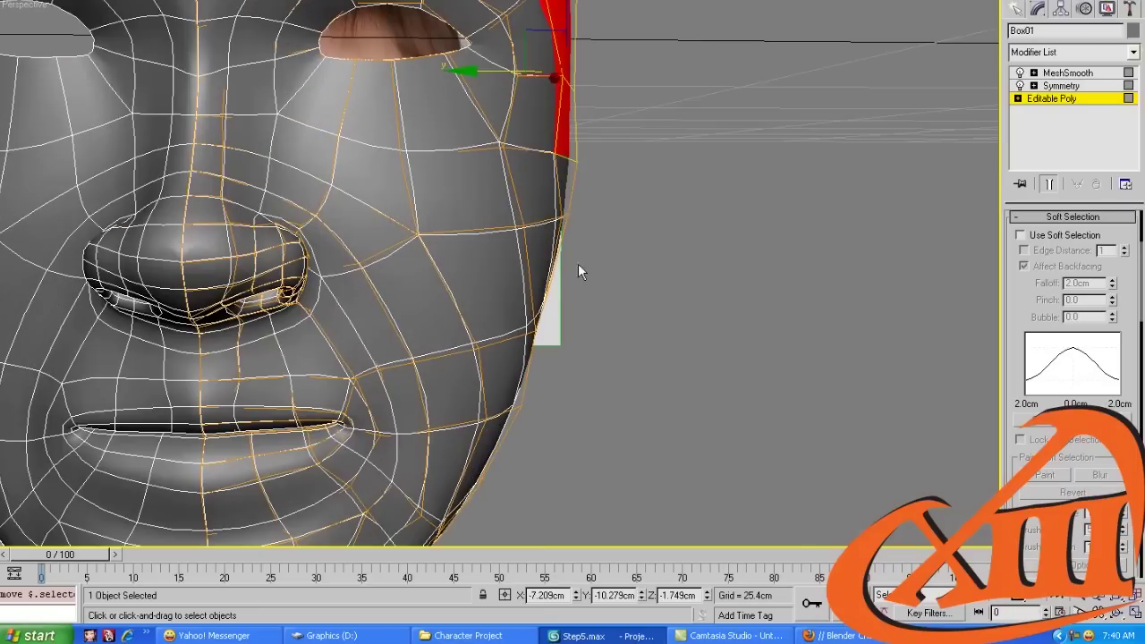
# Move the outer cheek vertex between nose and mouth level slightly down and outward
pyautogui.keyDown('alt'); pyautogui.moveTo(578, 263); pyautogui.dragTo(536, 256, button='middle'); pyautogui.keyUp('alt')
pyautogui.click(564, 304)
pyautogui.hotkey('shift', 'z')
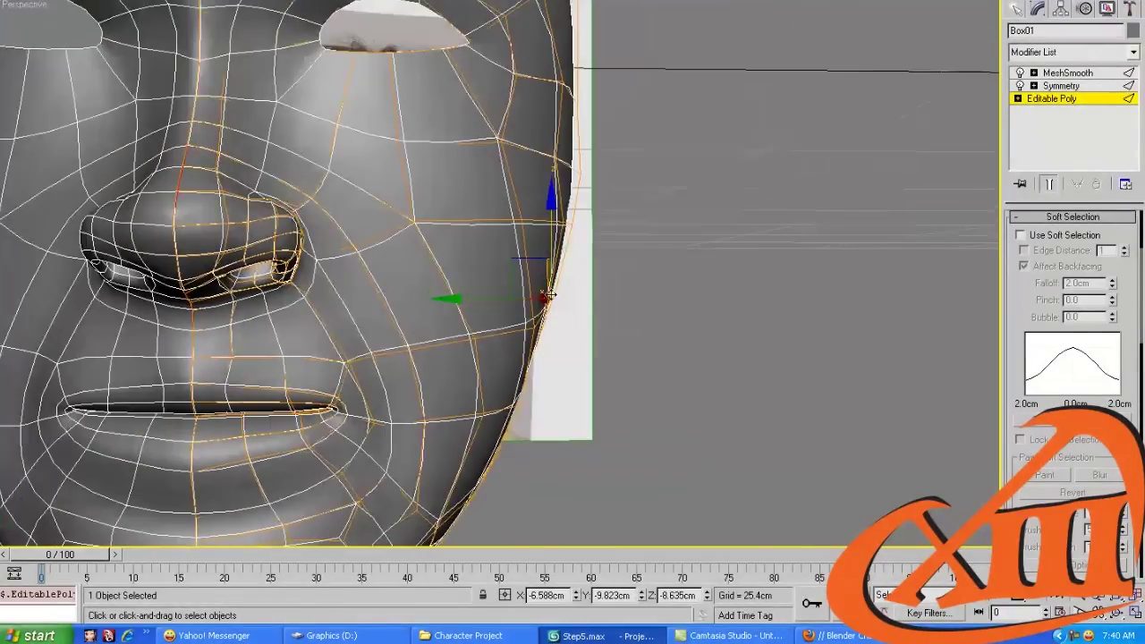
pyautogui.moveTo(511, 268); pyautogui.dragTo(517, 278)
pyautogui.keyDown('alt'); pyautogui.moveTo(514, 276); pyautogui.dragTo(465, 313, button='middle'); pyautogui.keyUp('alt')
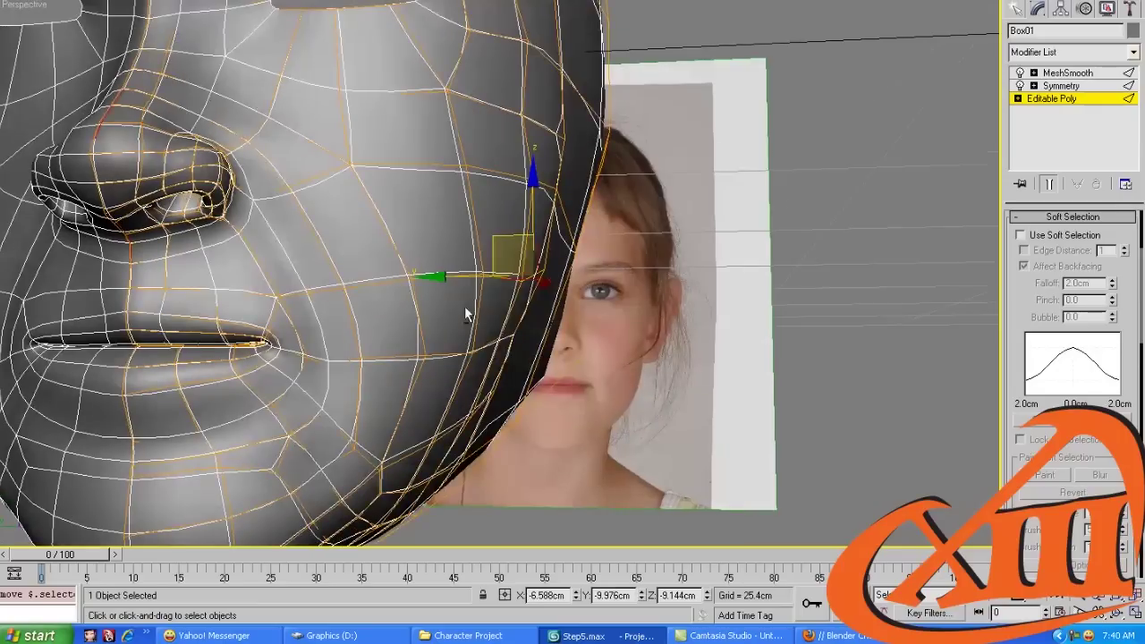
# Move the outer face vertex at mouth level slightly down and outward
pyautogui.click(507, 345)
pyautogui.keyDown('alt'); pyautogui.moveTo(506, 344); pyautogui.dragTo(486, 342, button='middle'); pyautogui.keyUp('alt')
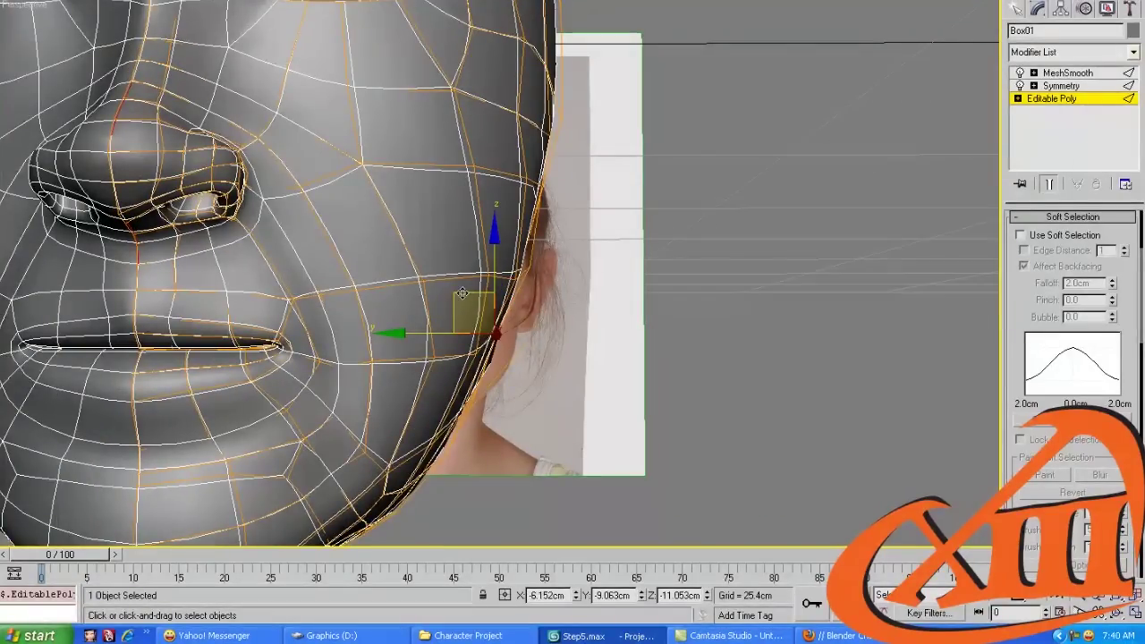
pyautogui.moveTo(462, 294); pyautogui.dragTo(472, 311)
pyautogui.keyDown('alt'); pyautogui.moveTo(469, 311); pyautogui.dragTo(373, 307, button='middle'); pyautogui.keyUp('alt')
# Slide the rear cheek vertex at mouth level forward along X to about -7.93 cm
pyautogui.scroll(3, 420, 358)
pyautogui.click(504, 335)
pyautogui.click(577, 350)
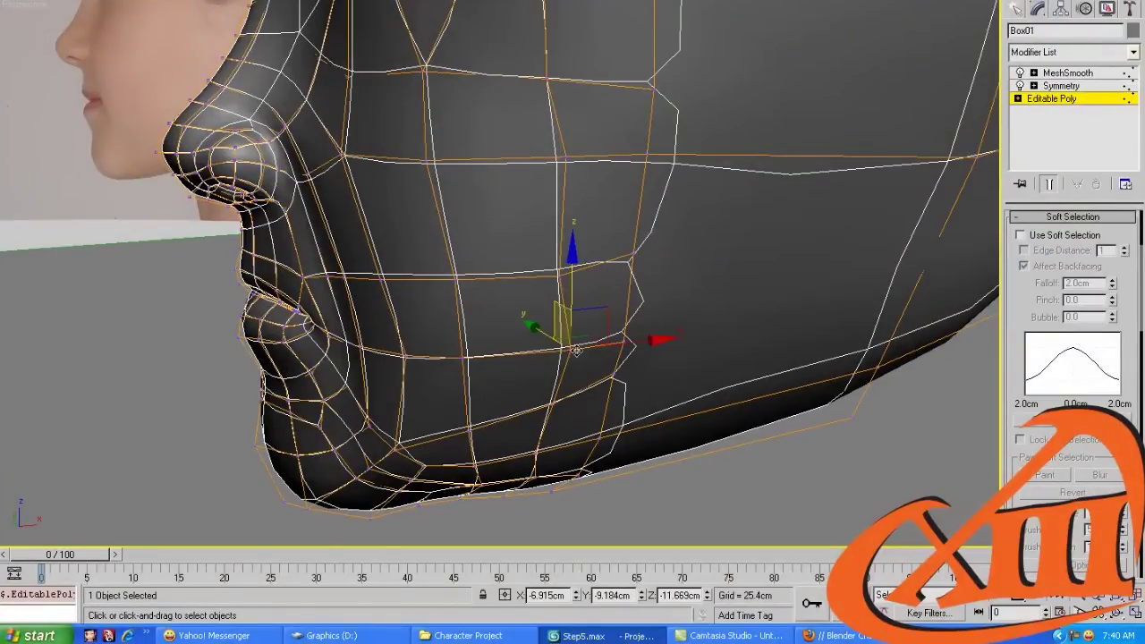
pyautogui.moveTo(628, 343); pyautogui.dragTo(601, 341)
# Slide the rear cheek edge point at nose level forward to line up with the vertical edge loop
pyautogui.press('4')
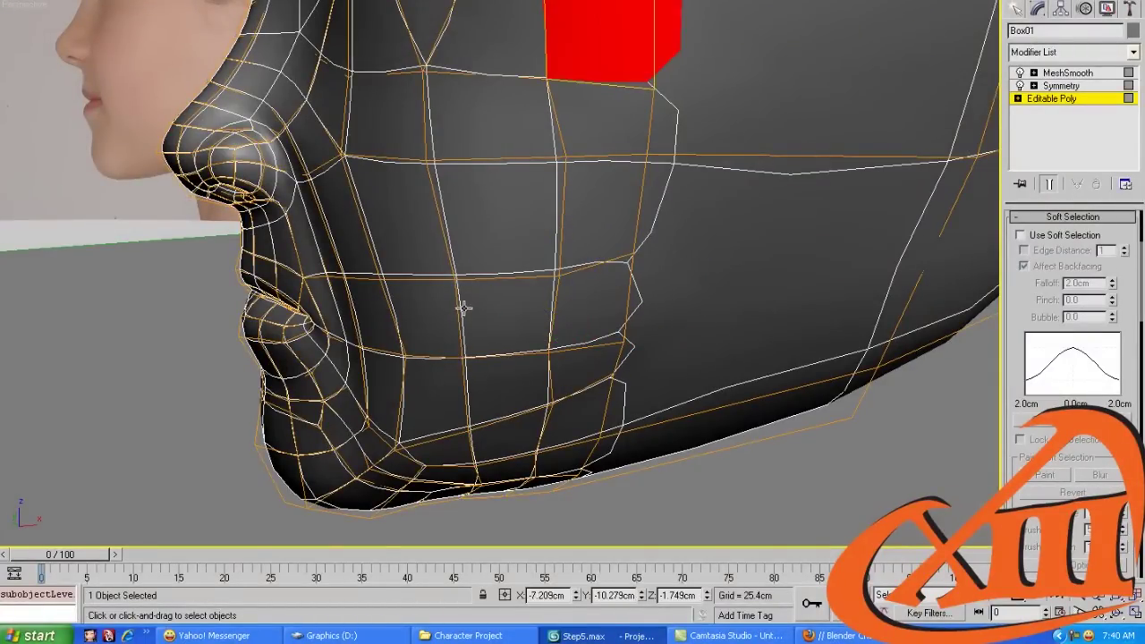
pyautogui.click(474, 313)
pyautogui.keyDown('alt'); pyautogui.moveTo(575, 312); pyautogui.dragTo(490, 271, button='middle'); pyautogui.keyUp('alt')
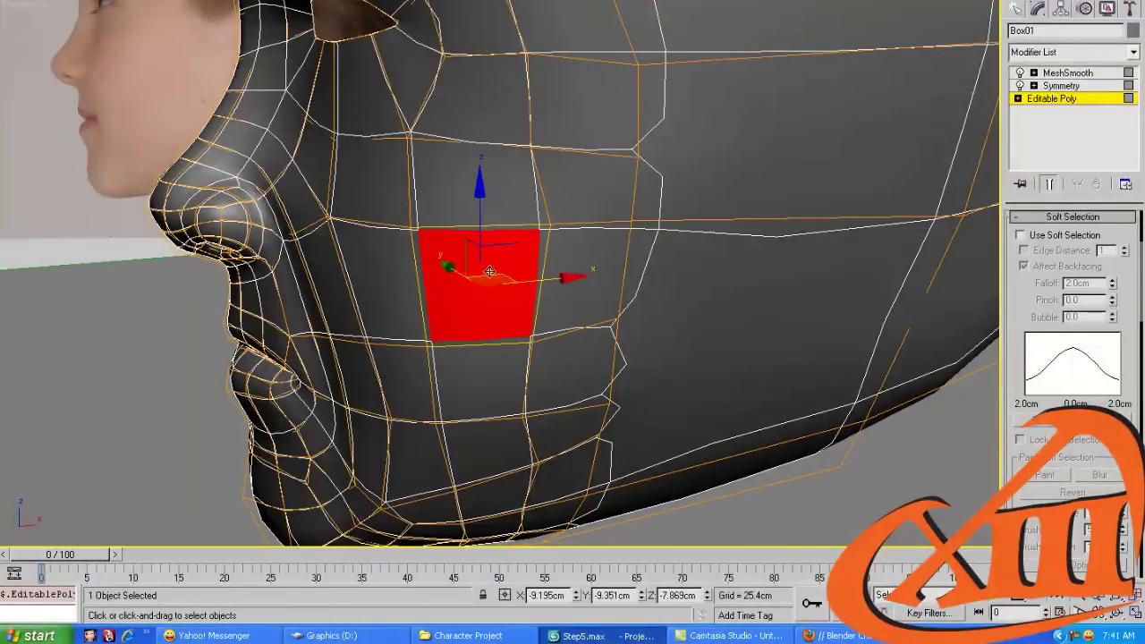
pyautogui.press('2')
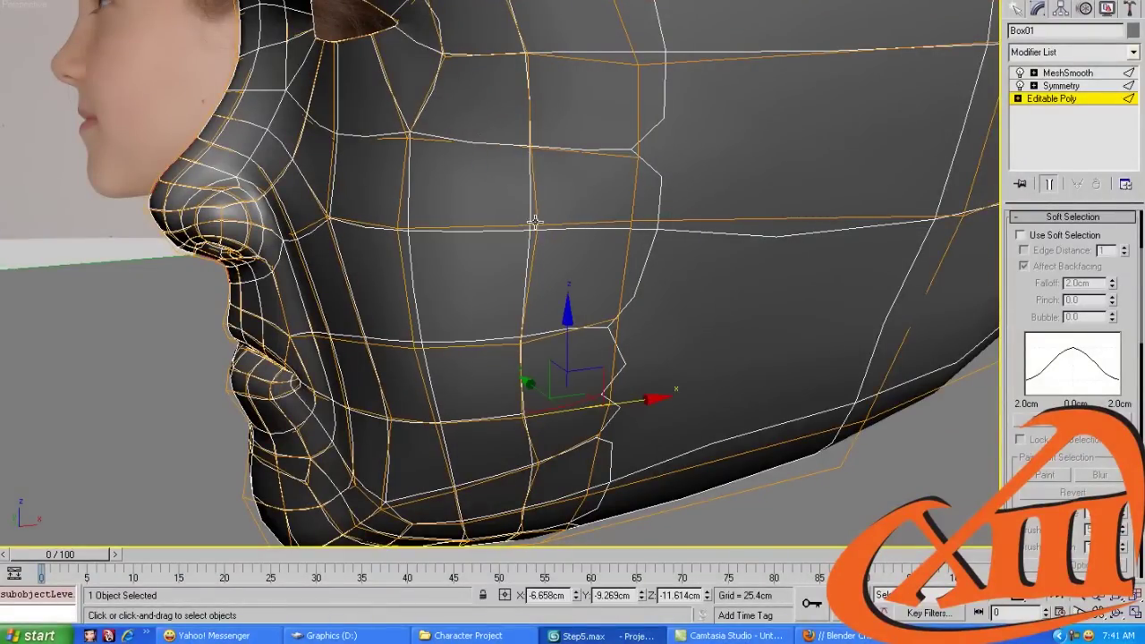
pyautogui.click(540, 216)
pyautogui.press('1')
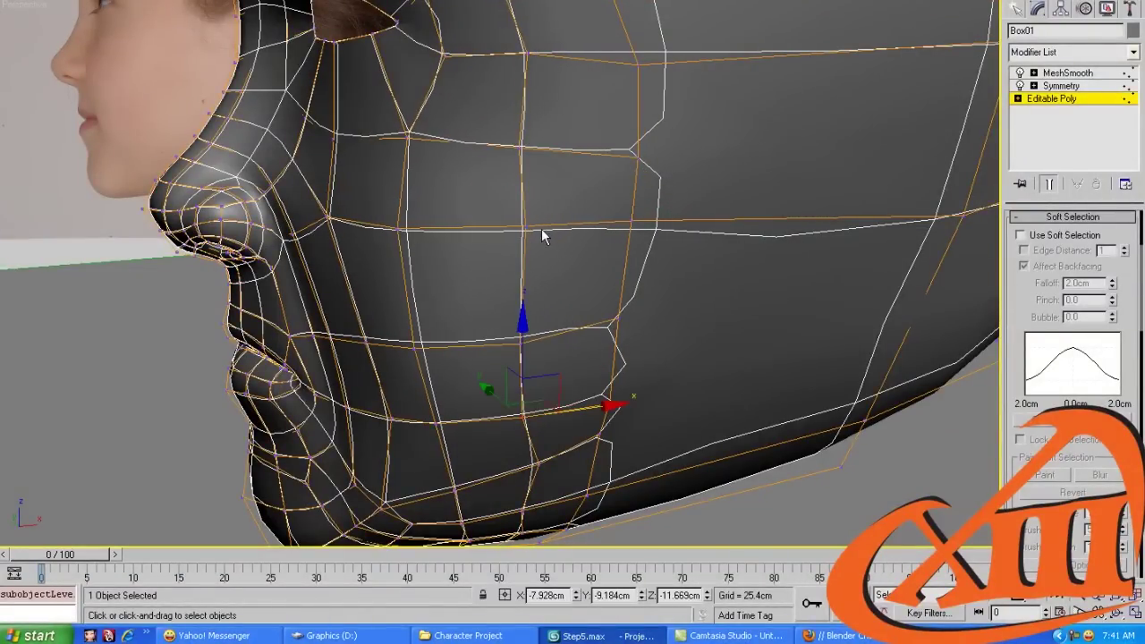
pyautogui.click(526, 225)
pyautogui.moveTo(586, 224); pyautogui.dragTo(573, 223)
# Move the front cheek vertex beside the nose forward along X to about -12.24 cm
pyautogui.moveTo(442, 317); pyautogui.dragTo(440, 287, button='middle')
pyautogui.click(342, 230)
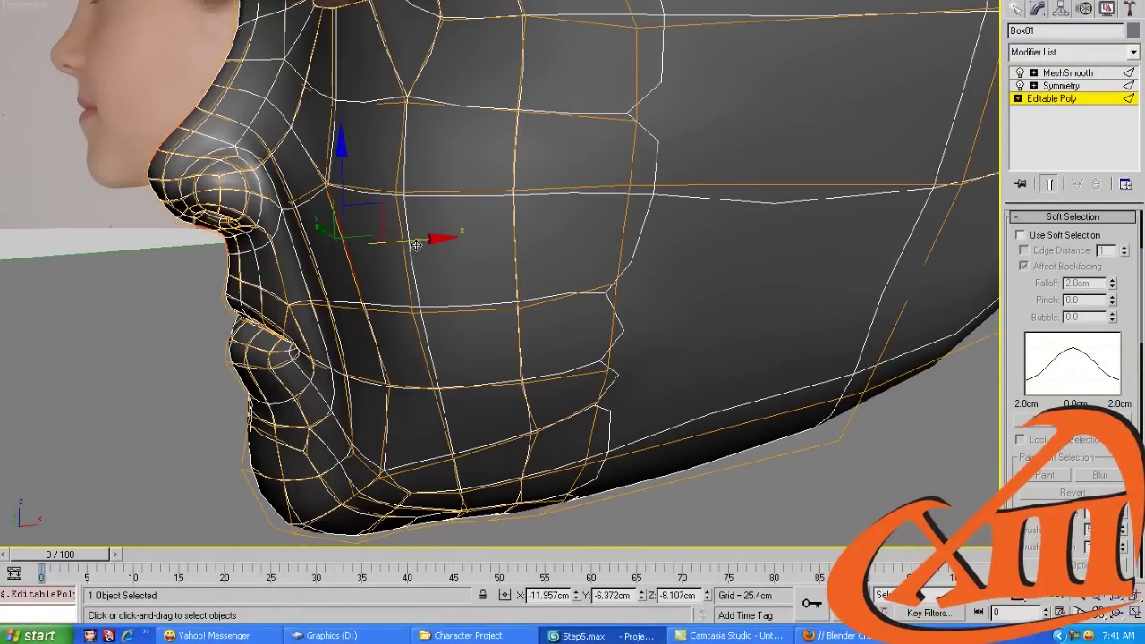
pyautogui.moveTo(416, 245); pyautogui.dragTo(411, 265)
pyautogui.keyDown('alt'); pyautogui.moveTo(411, 265); pyautogui.dragTo(401, 172, button='middle'); pyautogui.keyUp('alt')
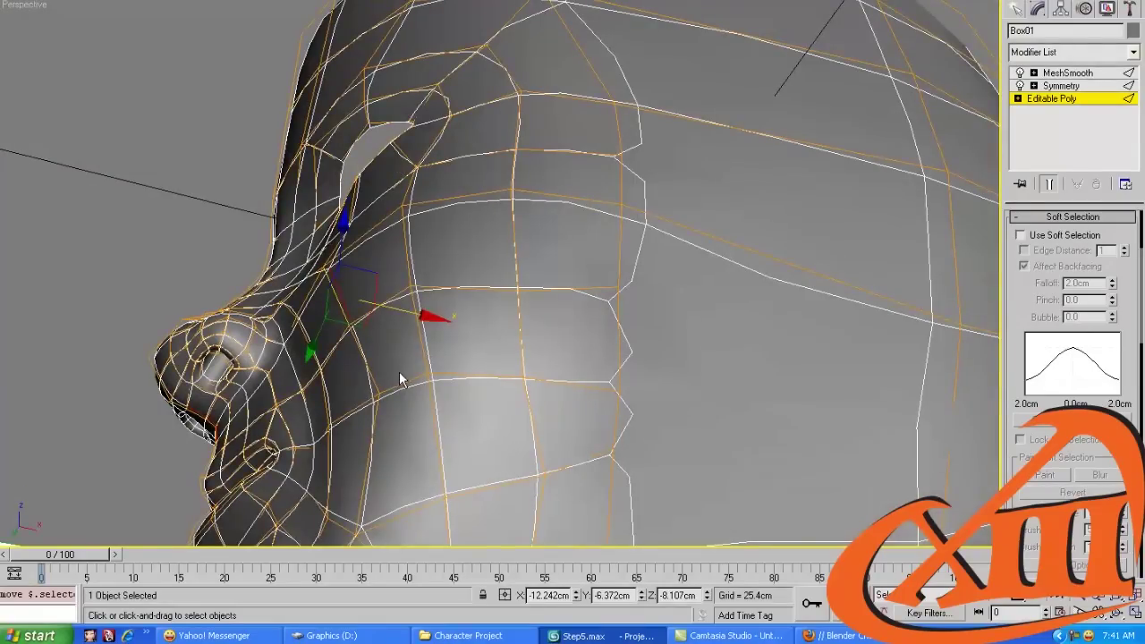
# Adjust the cheek vertices beside the mouth to even out the spacing of the edge loops
pyautogui.click(517, 193)
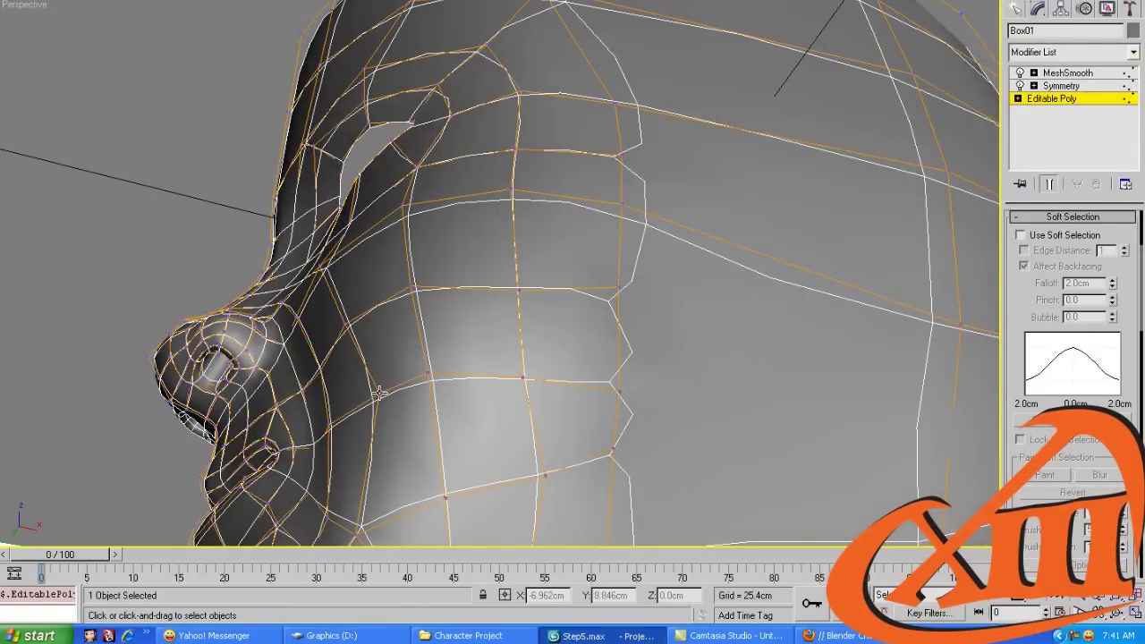
pyautogui.click(379, 393)
pyautogui.moveTo(458, 411); pyautogui.dragTo(421, 409)
pyautogui.keyDown('alt'); pyautogui.moveTo(421, 409); pyautogui.dragTo(528, 384, button='middle'); pyautogui.keyUp('alt')
pyautogui.moveTo(463, 338); pyautogui.dragTo(450, 340)
pyautogui.click(435, 204)
pyautogui.keyDown('alt'); pyautogui.moveTo(421, 328); pyautogui.dragTo(425, 294, button='middle'); pyautogui.keyUp('alt')
# Reposition the two outer vertices on the diagonal edge row below the mouth corner, using the wireframe display
pyautogui.press('1')
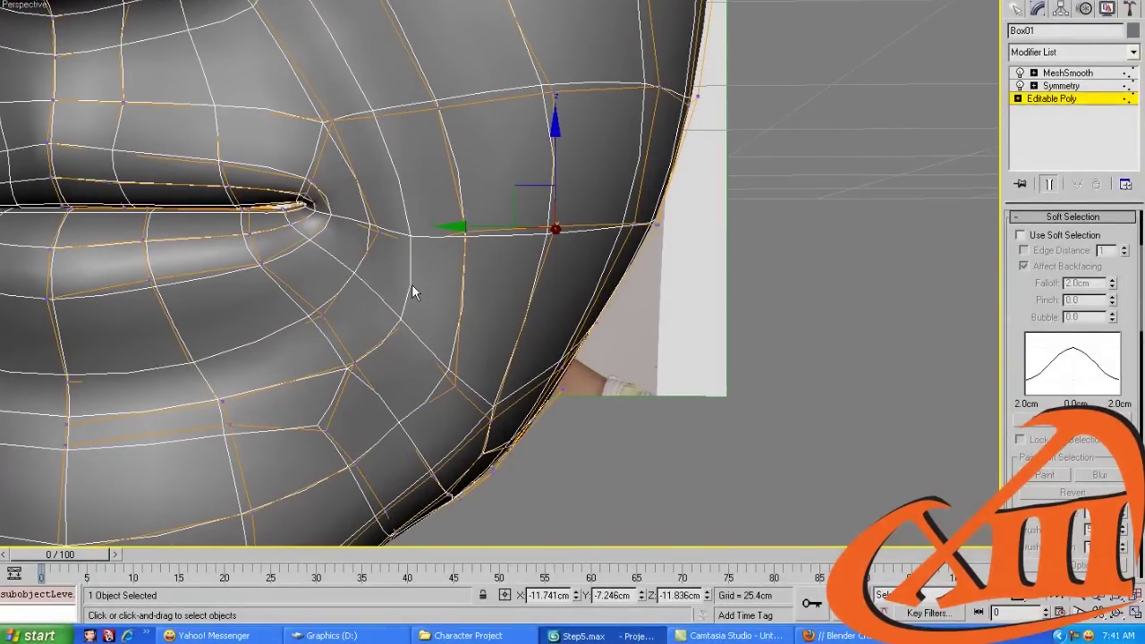
pyautogui.click(408, 319)
pyautogui.press('F3')
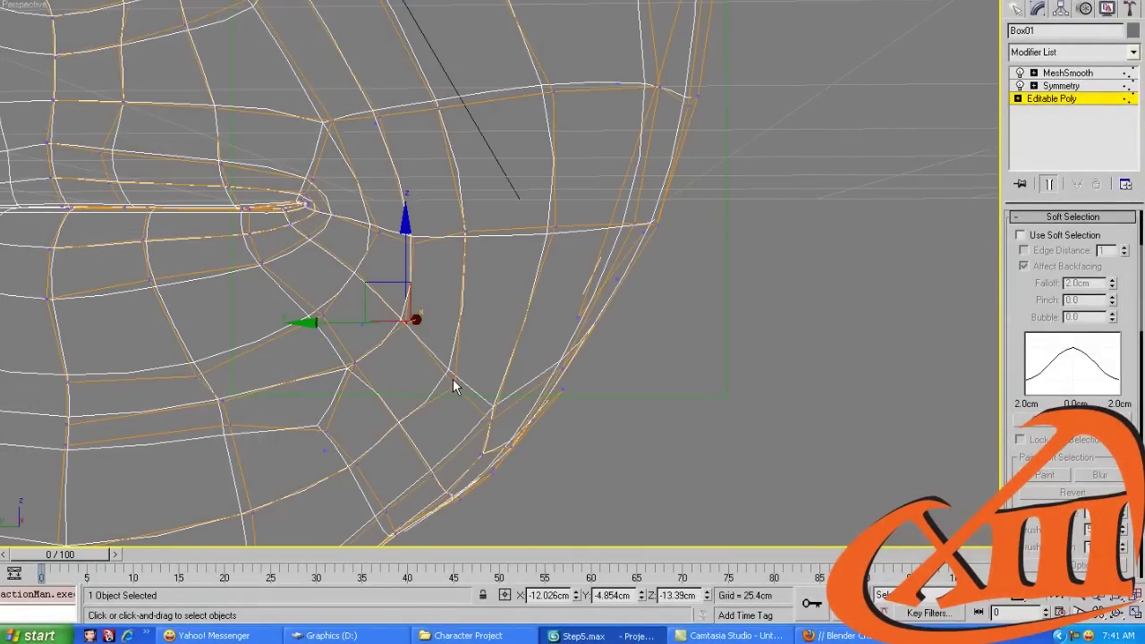
pyautogui.click(454, 382)
pyautogui.moveTo(422, 361); pyautogui.dragTo(414, 354)
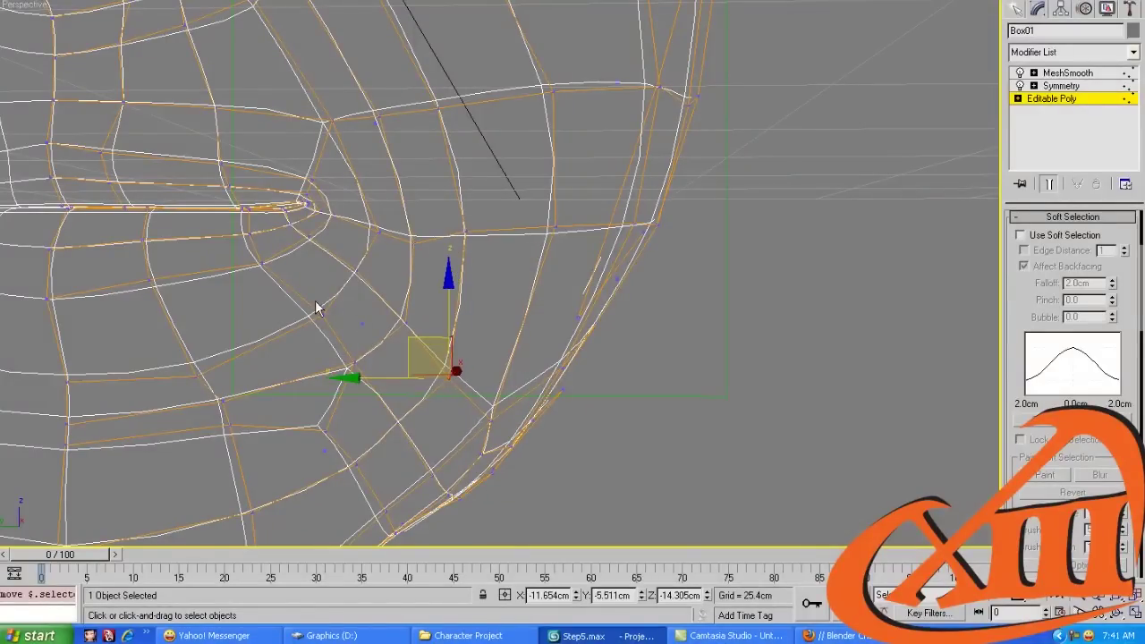
# Refine the vertices at and just below the mouth corner, switching between wireframe and shaded display
pyautogui.press('F3')
pyautogui.scroll(-3, 319, 312)
pyautogui.keyDown('alt'); pyautogui.moveTo(319, 313); pyautogui.dragTo(340, 311, button='middle'); pyautogui.keyUp('alt')
pyautogui.scroll(-3, 340, 310)
pyautogui.scroll(6, 340, 310)
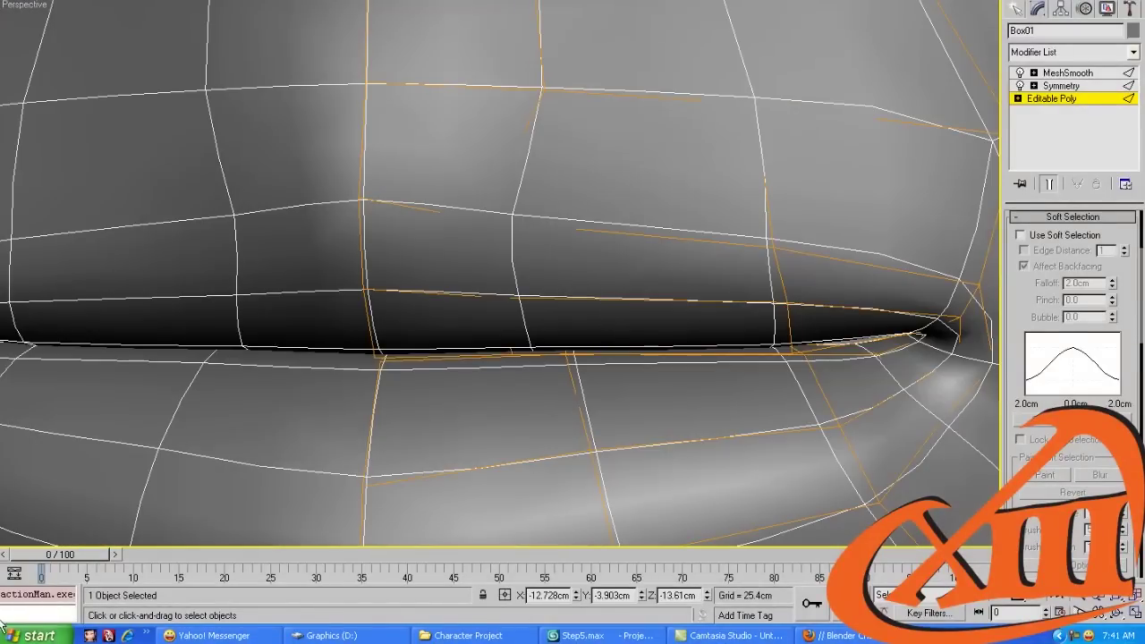
pyautogui.scroll(-3, 417, 223)
pyautogui.press('F3')
pyautogui.scroll(4, 342, 87)
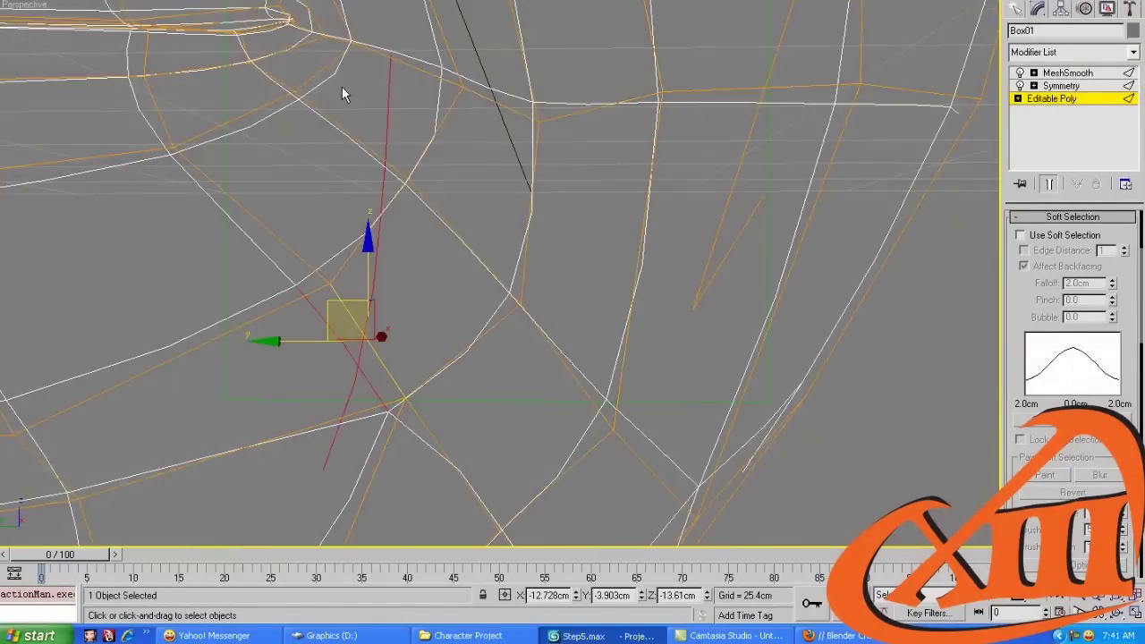
pyautogui.scroll(-5, 300, 116)
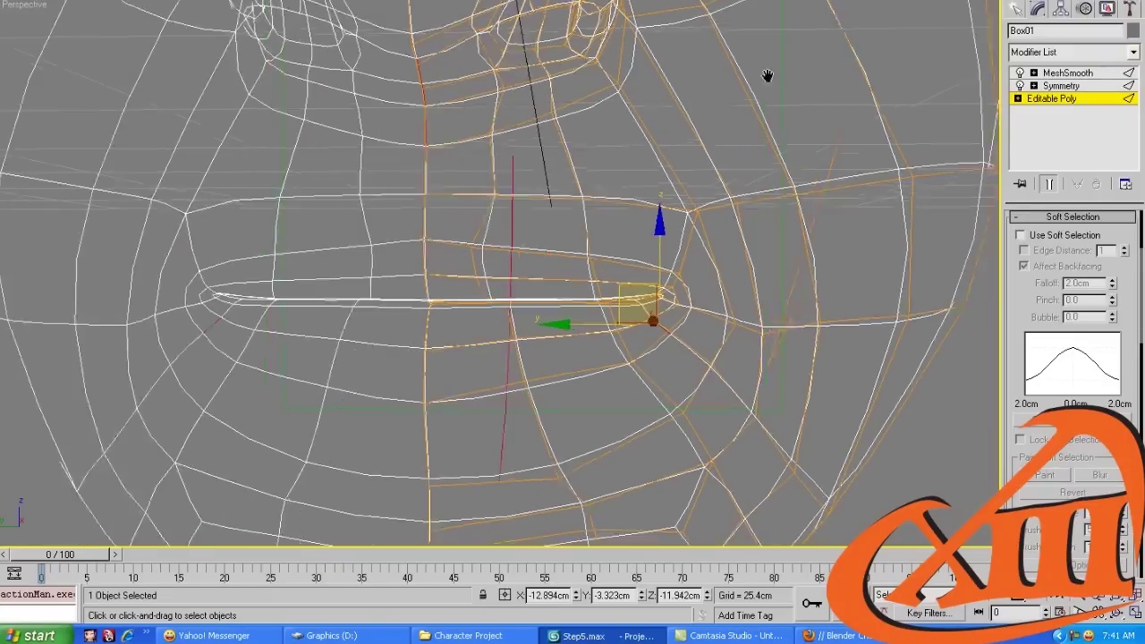
pyautogui.scroll(5, 427, 182)
pyautogui.scroll(2, 348, 145)
pyautogui.press('F3')
pyautogui.scroll(-3, 256, 179)
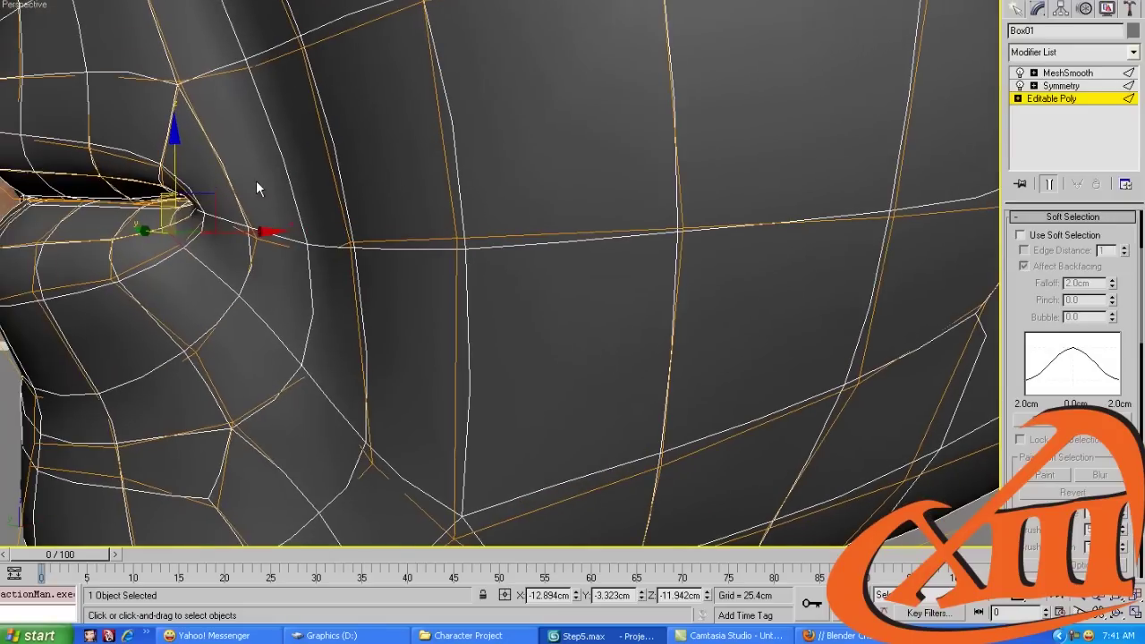
pyautogui.moveTo(213, 201); pyautogui.dragTo(225, 177)
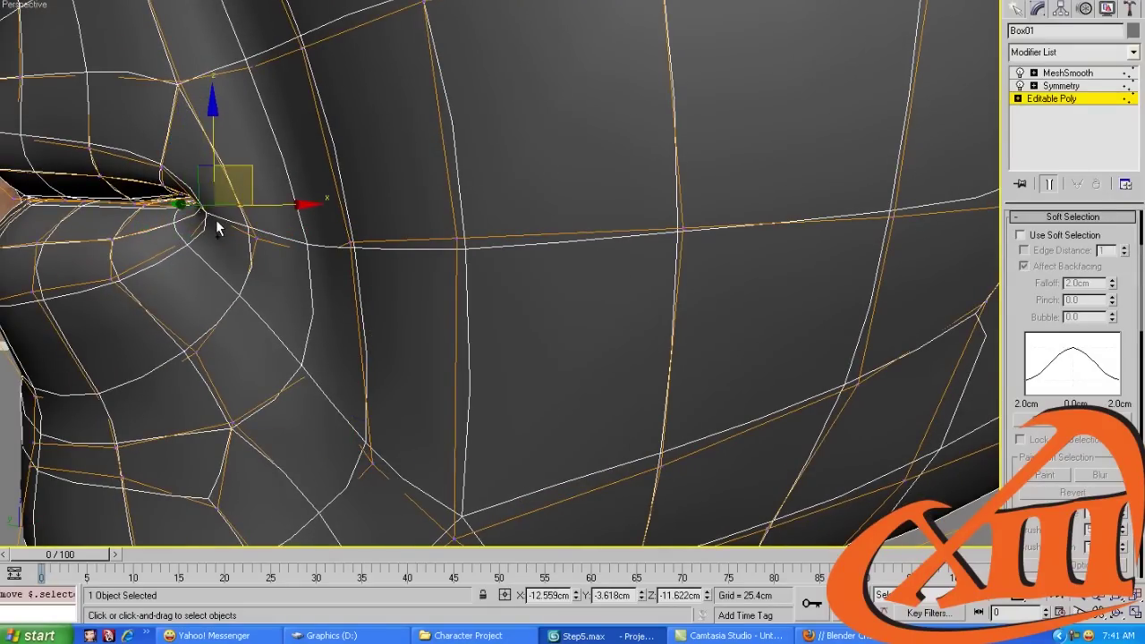
pyautogui.hotkey('ctrl', 'z')
pyautogui.press('F3')
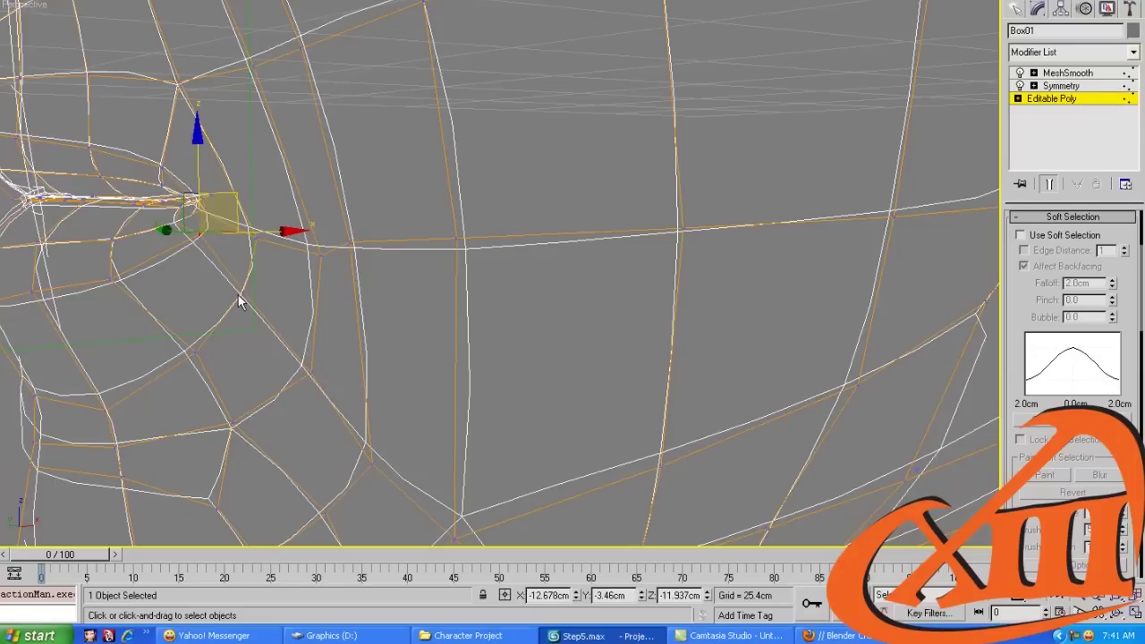
pyautogui.press('F3')
# Move the vertex diagonally below the mouth corner slightly along X to about -12.39 cm
pyautogui.click(243, 295)
pyautogui.click(246, 289)
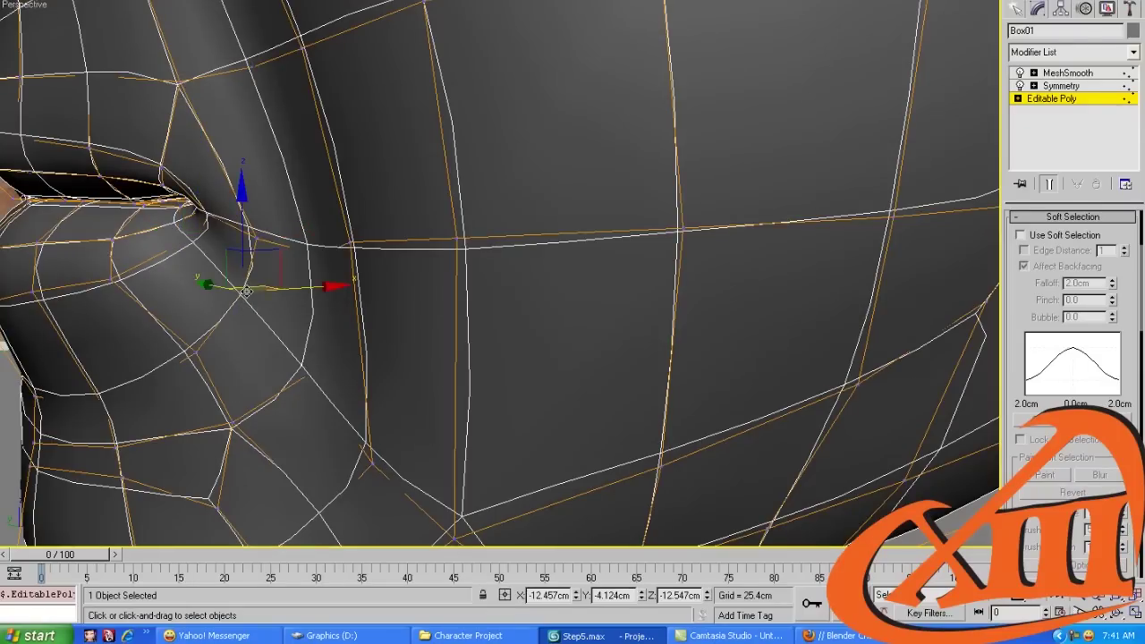
pyautogui.moveTo(271, 256); pyautogui.dragTo(306, 376)
pyautogui.press('F3')
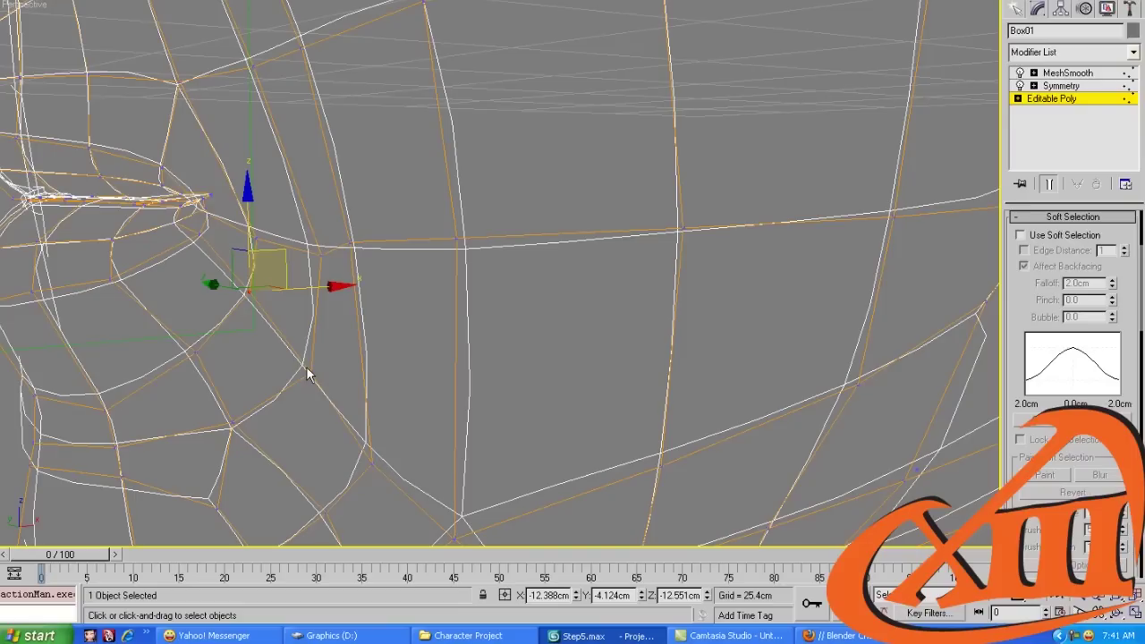
# Move the edge below the mouth corner to about X -11.98 cm and raise the neighbouring jaw vertex to about Z -14.94 cm
pyautogui.click(319, 350)
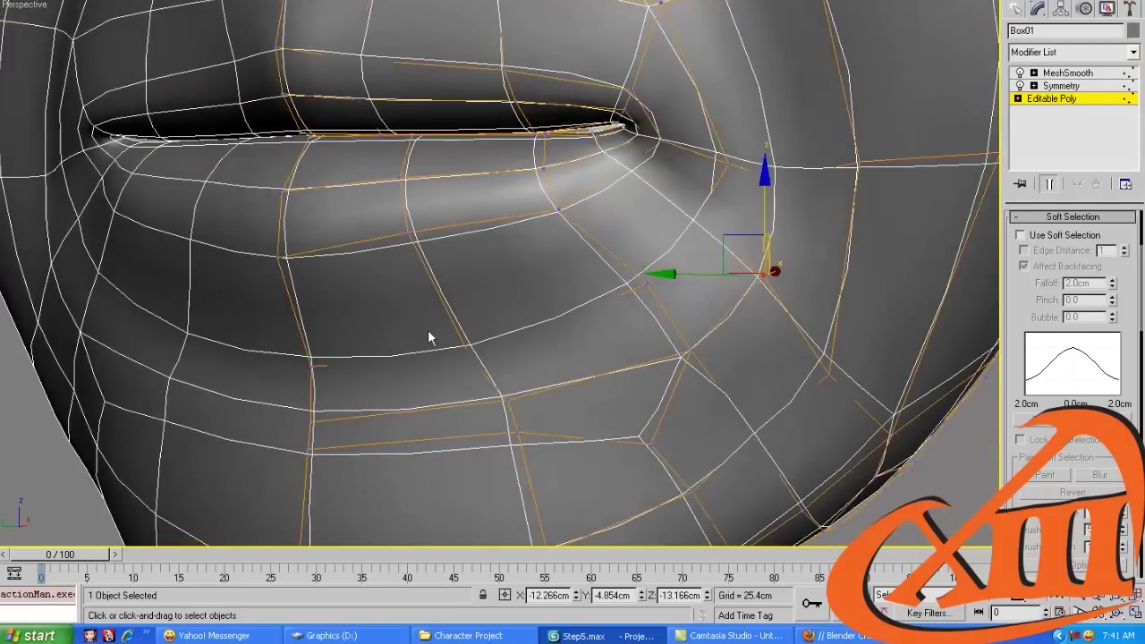
pyautogui.keyDown('alt'); pyautogui.moveTo(429, 332); pyautogui.dragTo(686, 337, button='middle'); pyautogui.keyUp('alt')
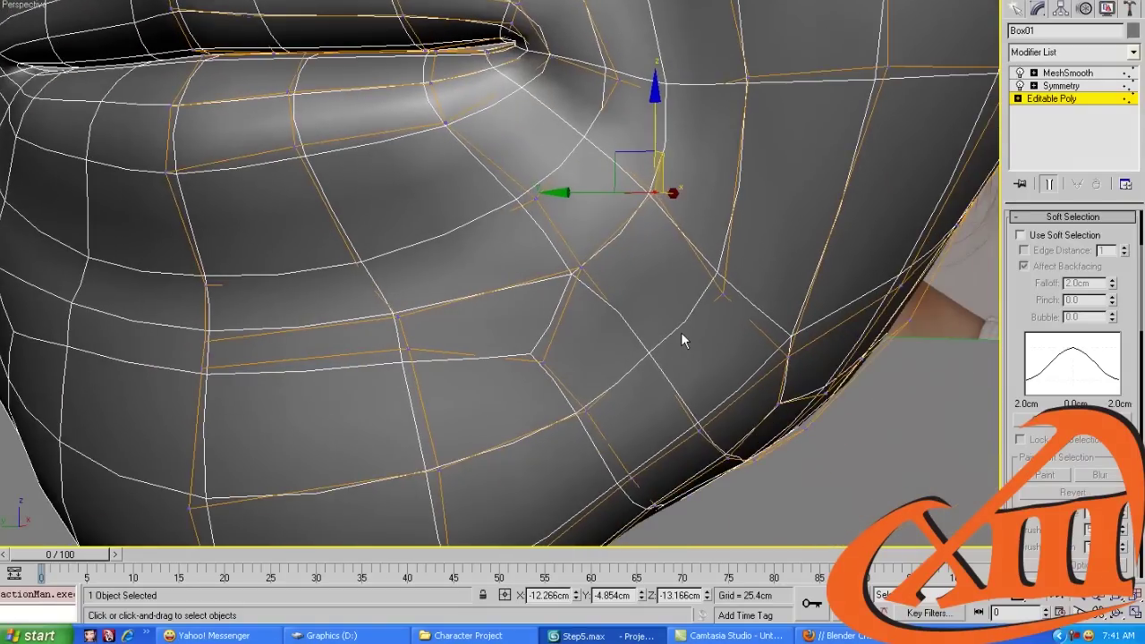
pyautogui.press('F3')
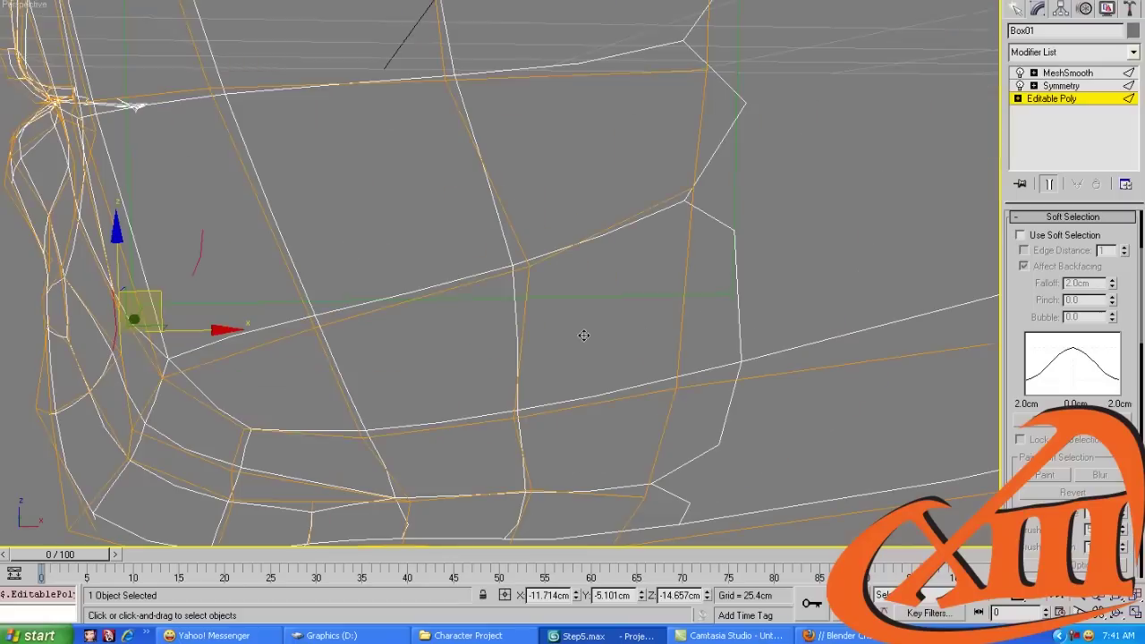
pyautogui.press('F3')
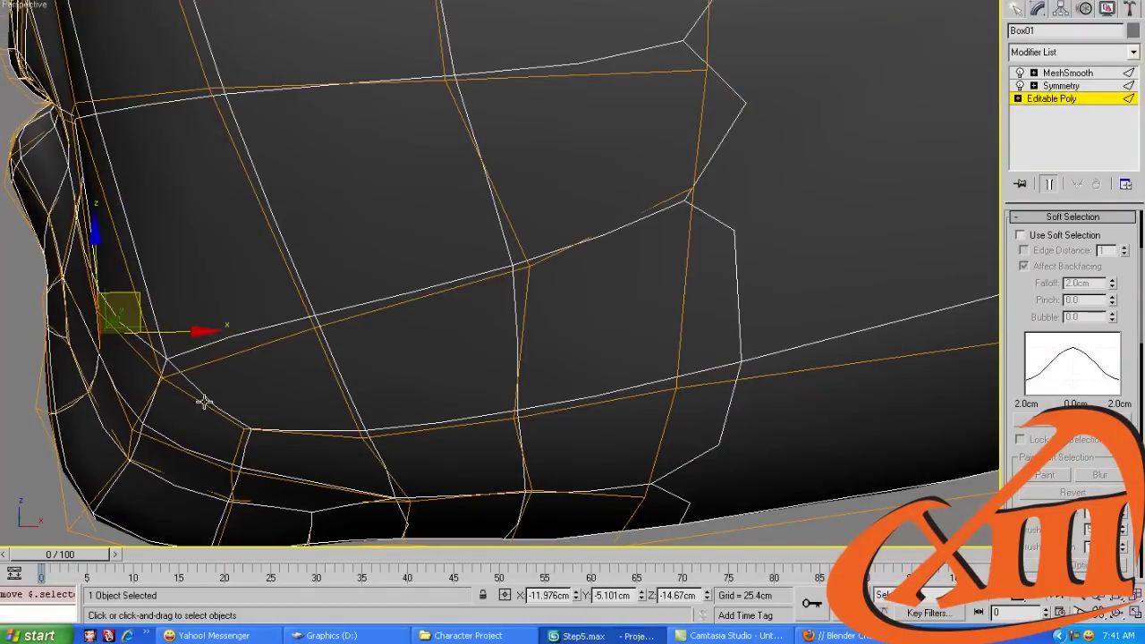
pyautogui.click(165, 371)
pyautogui.moveTo(196, 341); pyautogui.dragTo(196, 331)
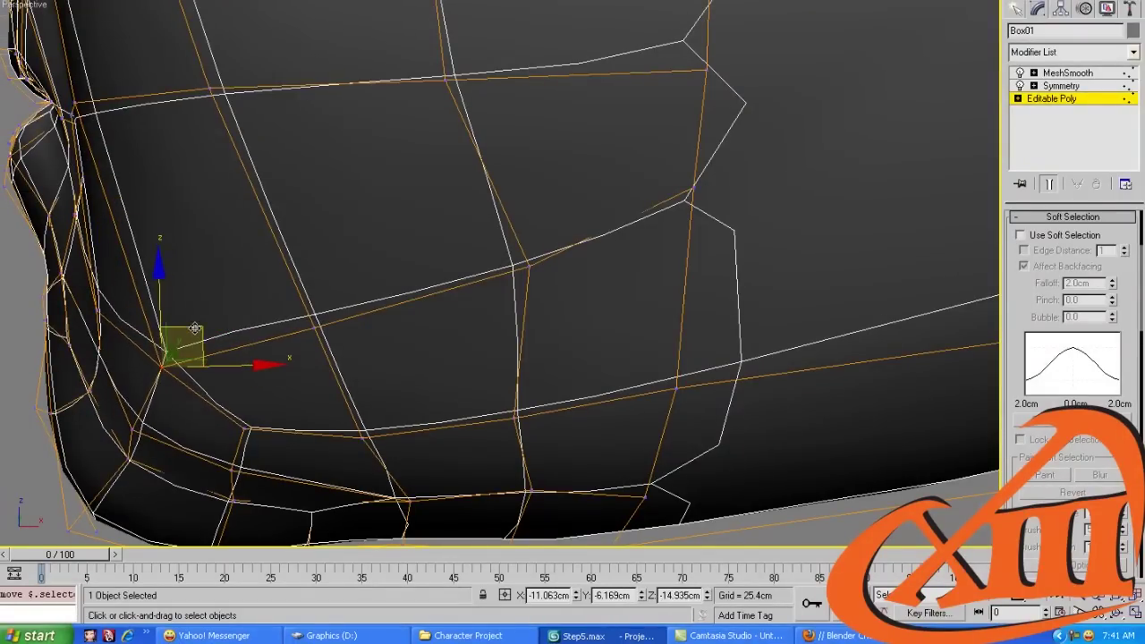
# Reposition the vertices along the jawline below the mouth corner to even out the edge spacing seen from the front
pyautogui.scroll(-5, 318, 329)
pyautogui.moveTo(318, 330)
pyautogui.keyDown('alt'); pyautogui.mouseDown(button='middle')
pyautogui.moveTo(704, 326)
pyautogui.moveTo(637, 291)
pyautogui.mouseUp(button='middle'); pyautogui.keyUp('alt')
pyautogui.scroll(2, 637, 291)
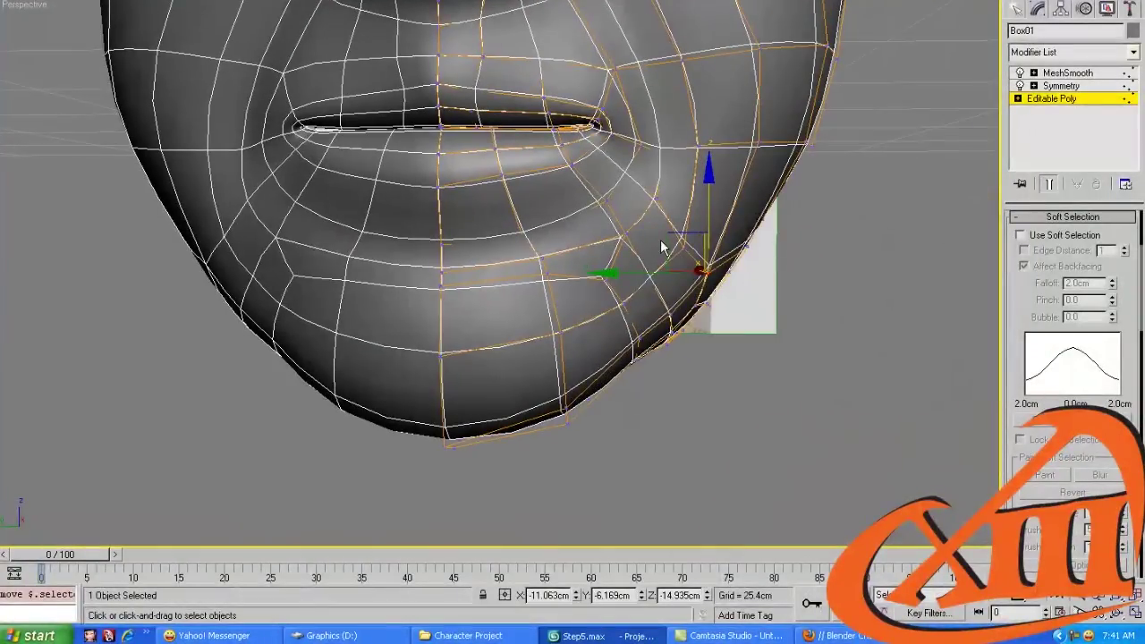
pyautogui.moveTo(667, 237); pyautogui.dragTo(670, 233)
pyautogui.moveTo(699, 304); pyautogui.dragTo(701, 304)
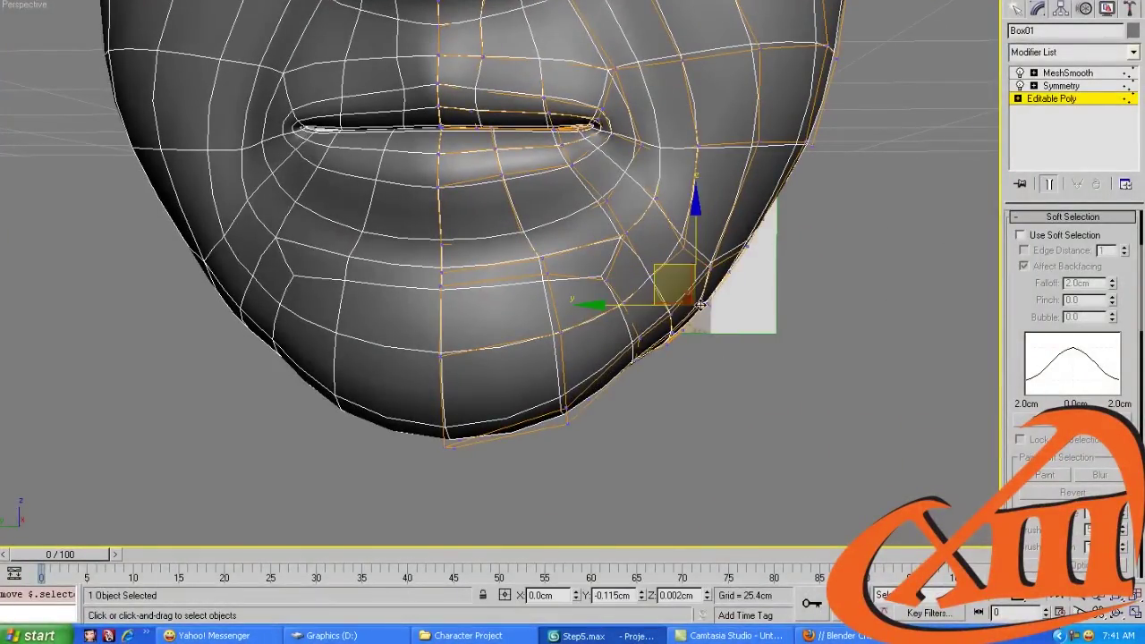
pyautogui.moveTo(685, 244); pyautogui.dragTo(665, 178)
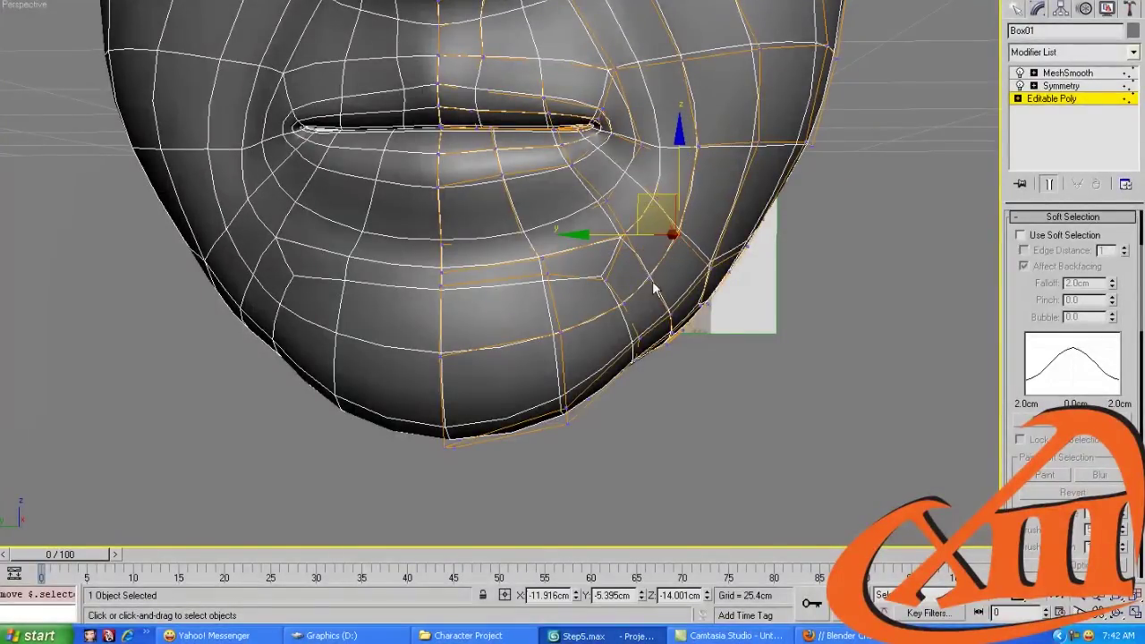
pyautogui.click(687, 344)
pyautogui.moveTo(646, 299); pyautogui.dragTo(632, 283)
# Shift the edge on the underside of the jaw beside the chin along Y to about -2.71 cm
pyautogui.keyDown('alt'); pyautogui.moveTo(631, 282); pyautogui.dragTo(539, 247, button='middle'); pyautogui.keyUp('alt')
pyautogui.hotkey('ctrl', 'z')
pyautogui.hotkey('ctrl', 'z')
pyautogui.hotkey('ctrl', 'y')
pyautogui.hotkey('ctrl', 'y')
pyautogui.click(506, 274)
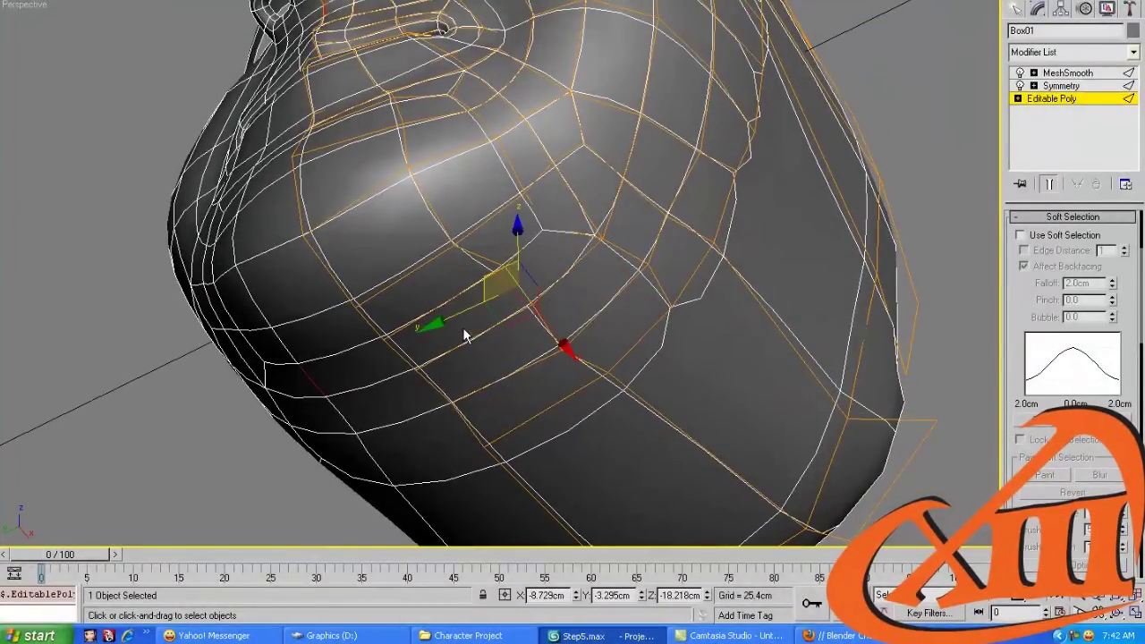
pyautogui.moveTo(506, 274); pyautogui.dragTo(506, 288)
pyautogui.keyDown('alt'); pyautogui.moveTo(517, 310); pyautogui.dragTo(537, 322, button='middle'); pyautogui.keyUp('alt')
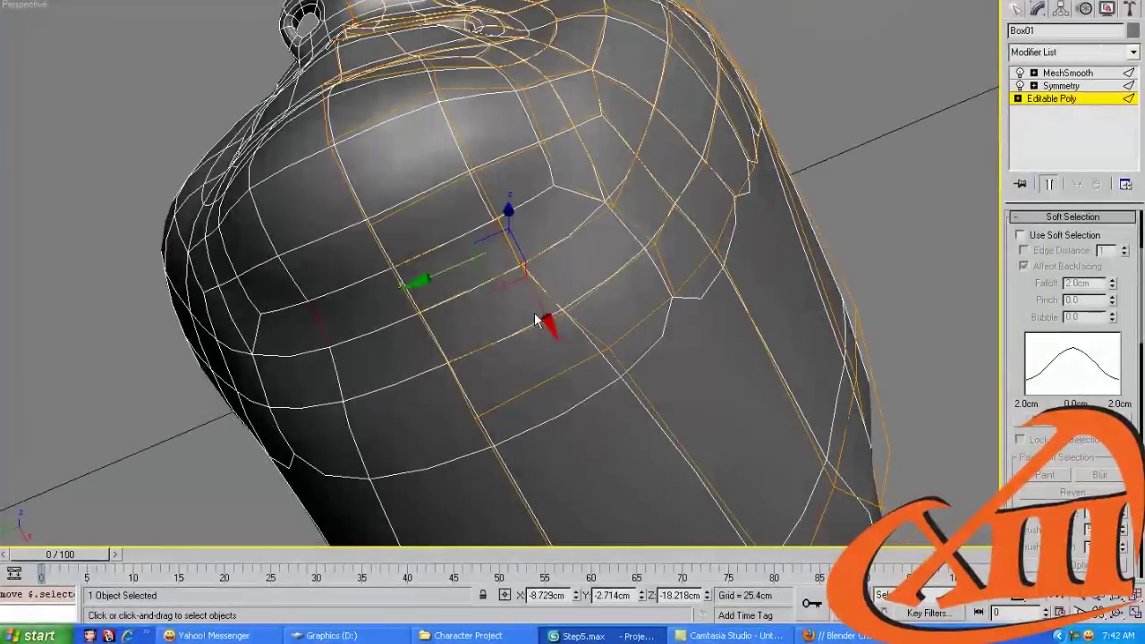
# Slide the next edge under the jaw and its adjoining vertex along Y to straighten the edge row
pyautogui.click(596, 333)
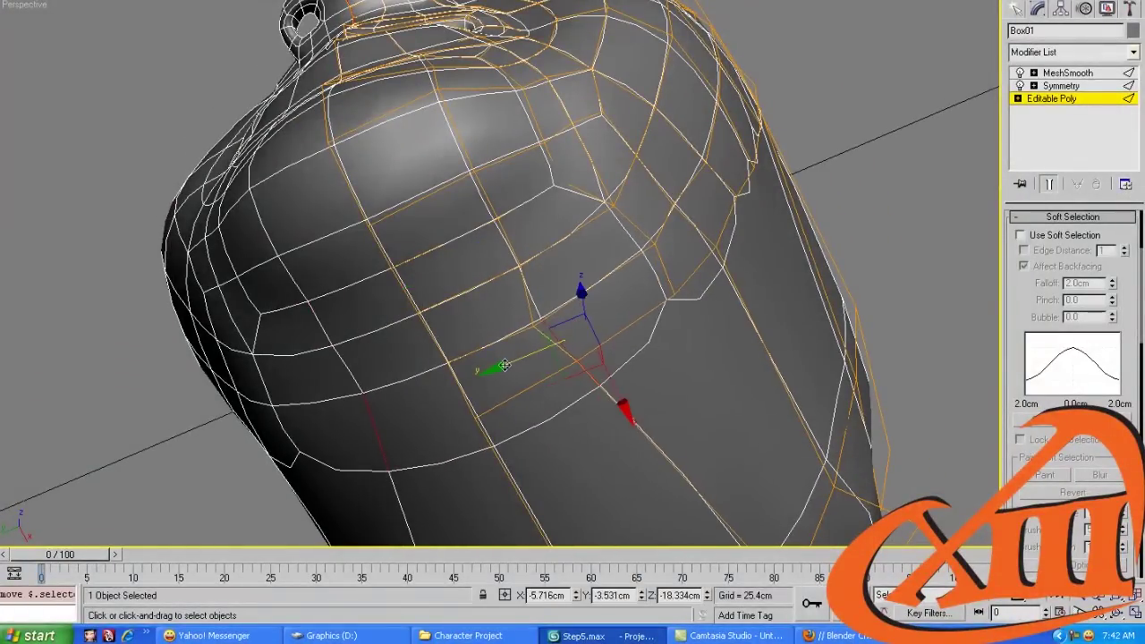
pyautogui.click(609, 205)
pyautogui.click(534, 328)
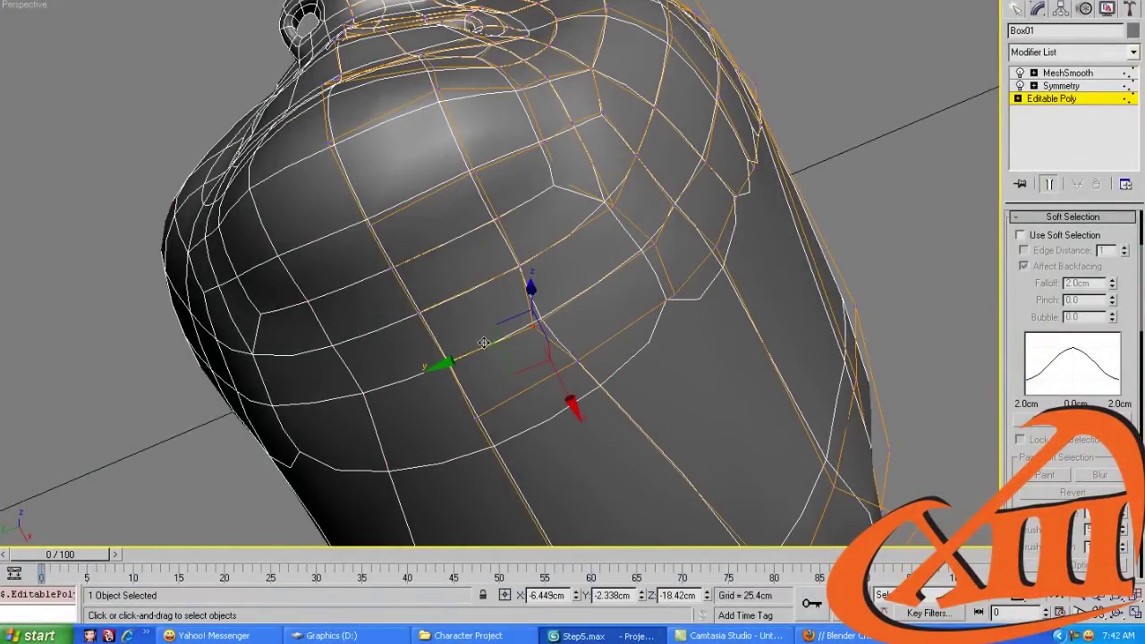
# Adjust the junction vertex at the side of the chin in the XY plane and nudge the jaw underside vertex along Y
pyautogui.click(606, 208)
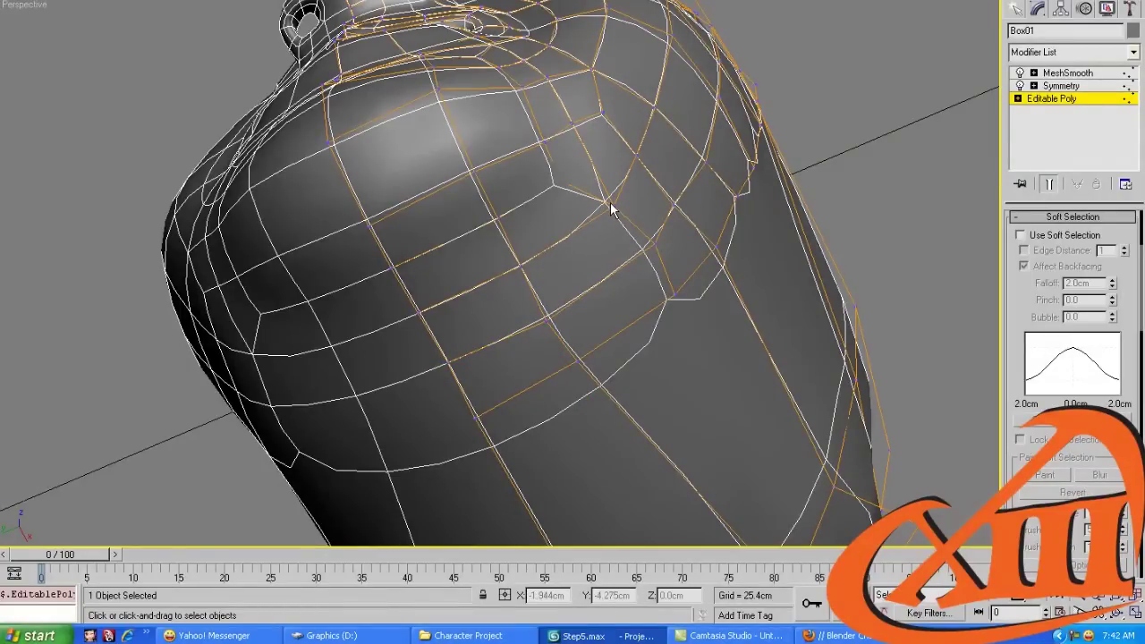
pyautogui.click(610, 207)
pyautogui.moveTo(586, 234); pyautogui.dragTo(579, 246)
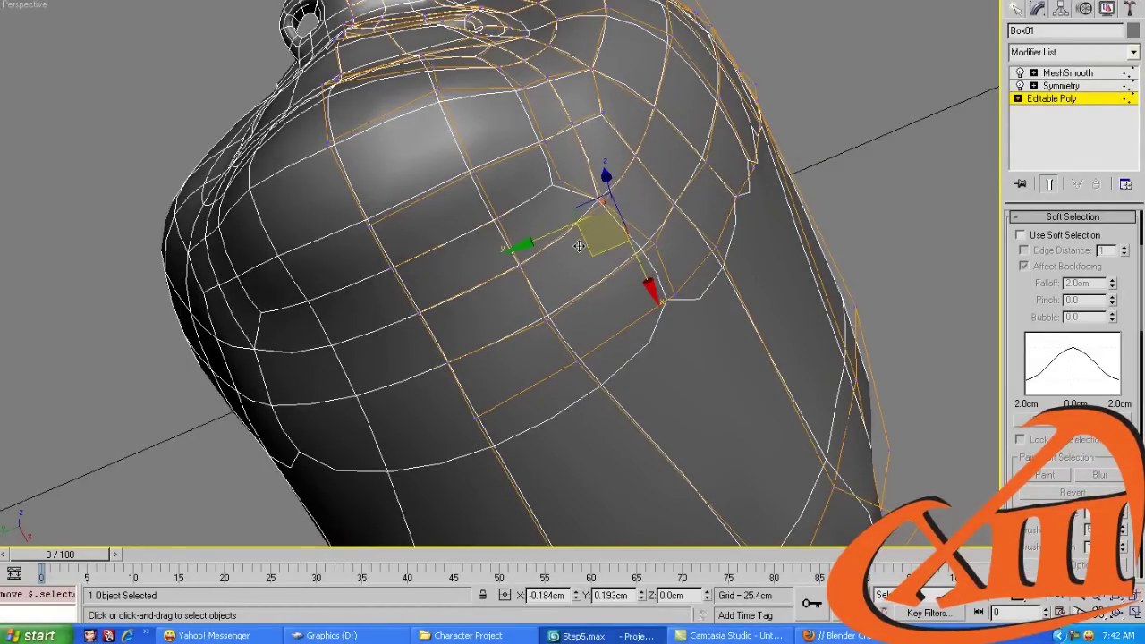
pyautogui.keyDown('alt'); pyautogui.moveTo(579, 246); pyautogui.dragTo(624, 304, button='middle'); pyautogui.keyUp('alt')
pyautogui.moveTo(605, 299); pyautogui.dragTo(600, 294)
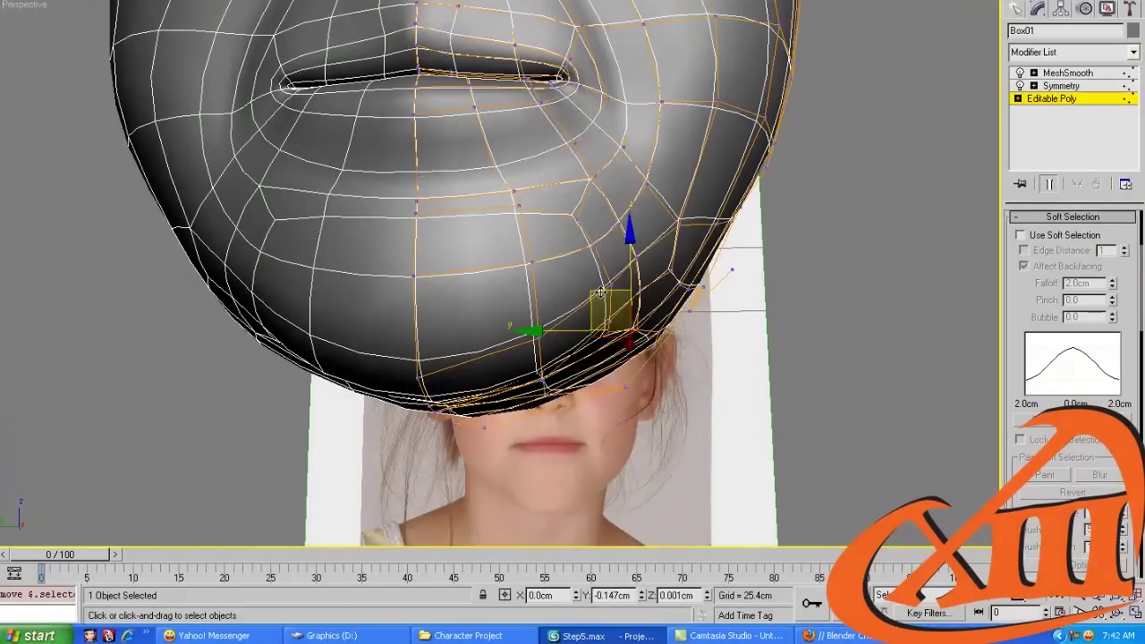
# Raise the two horizontal cheek edges below the outer corner of the eye
pyautogui.scroll(-3, 599, 294)
pyautogui.keyDown('alt'); pyautogui.moveTo(599, 293); pyautogui.dragTo(579, 302, button='middle'); pyautogui.keyUp('alt')
pyautogui.scroll(3, 579, 302)
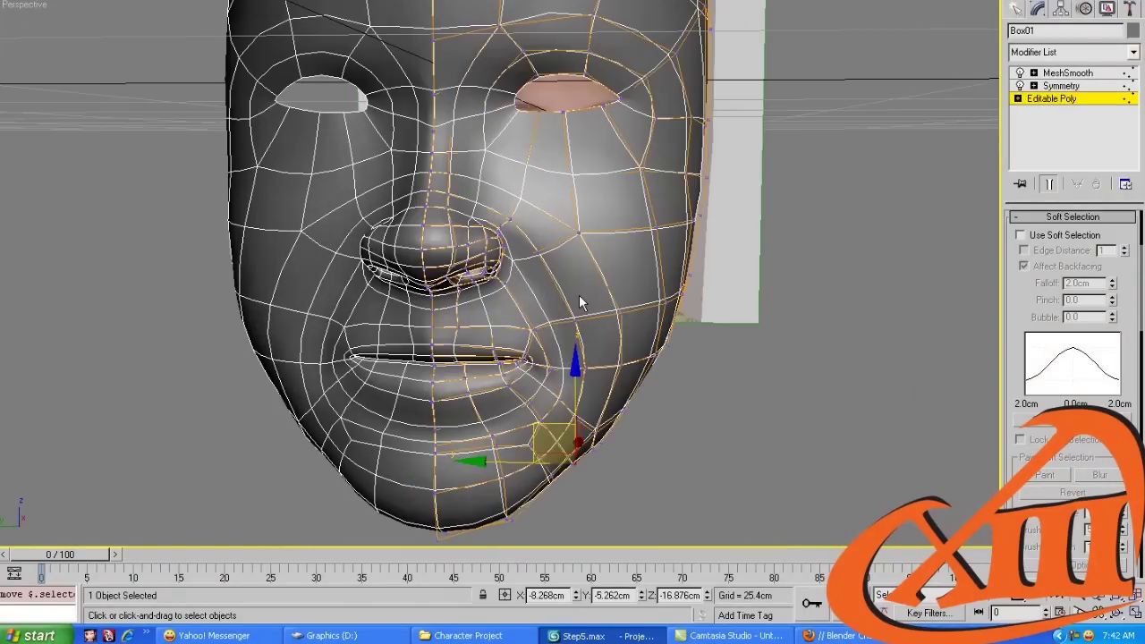
pyautogui.click(610, 224)
pyautogui.moveTo(598, 189); pyautogui.dragTo(599, 182)
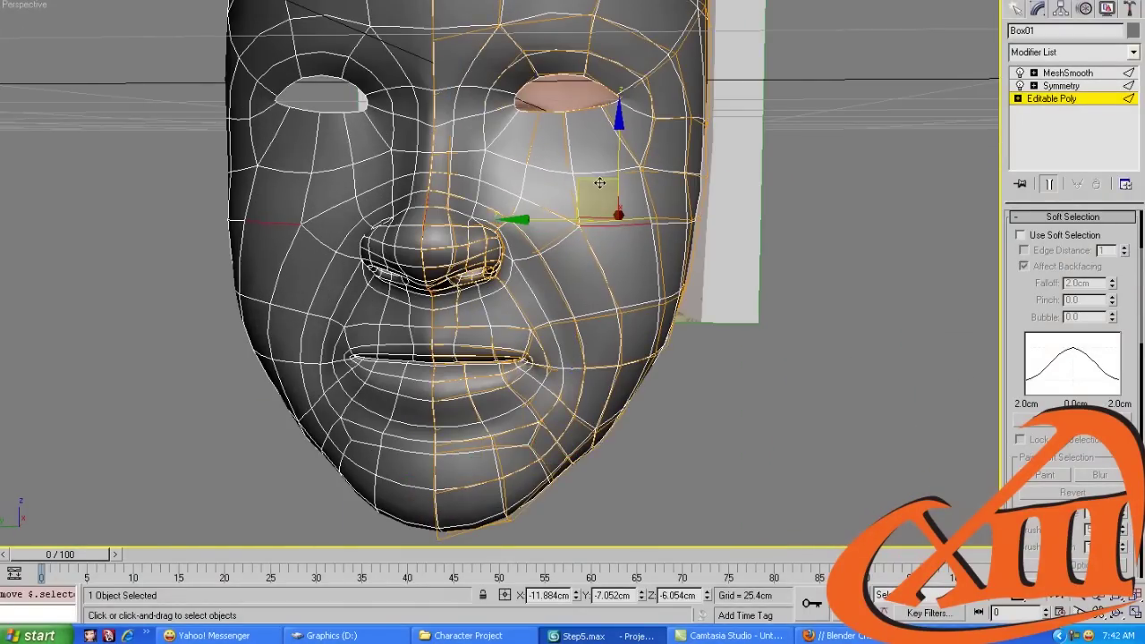
pyautogui.click(605, 174)
pyautogui.moveTo(607, 131); pyautogui.dragTo(607, 118)
# Shift the outer cheek edges beside the mouth and the polygon between them inward along Y by about 0.16 to 0.29 cm
pyautogui.keyDown('alt'); pyautogui.moveTo(662, 224); pyautogui.dragTo(662, 286, button='middle'); pyautogui.keyUp('alt')
pyautogui.click(651, 306)
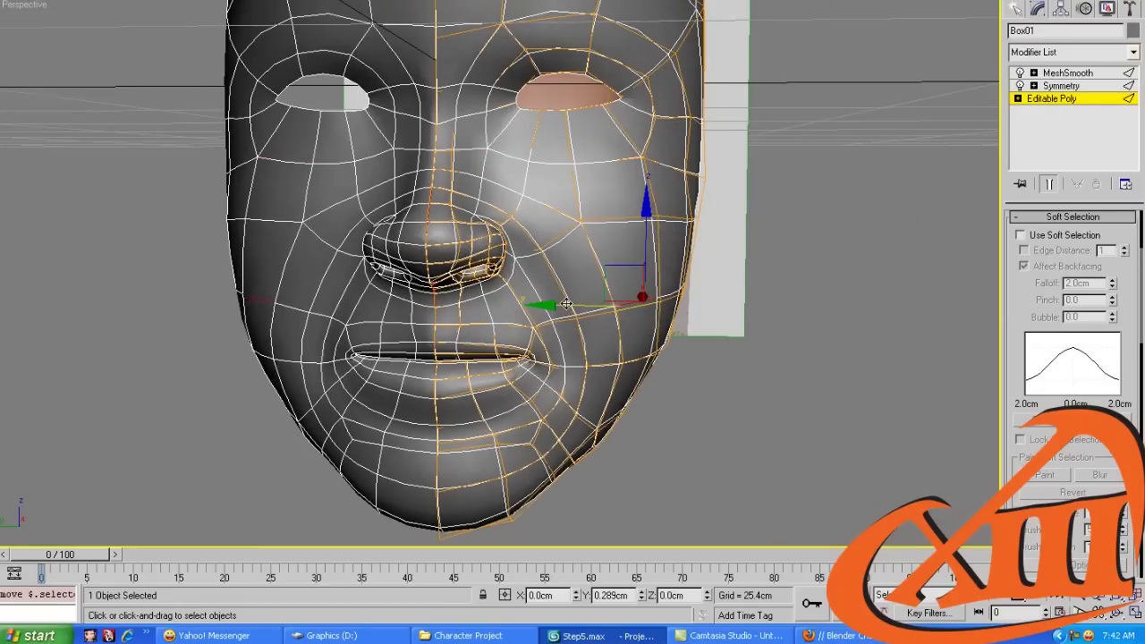
pyautogui.click(634, 346)
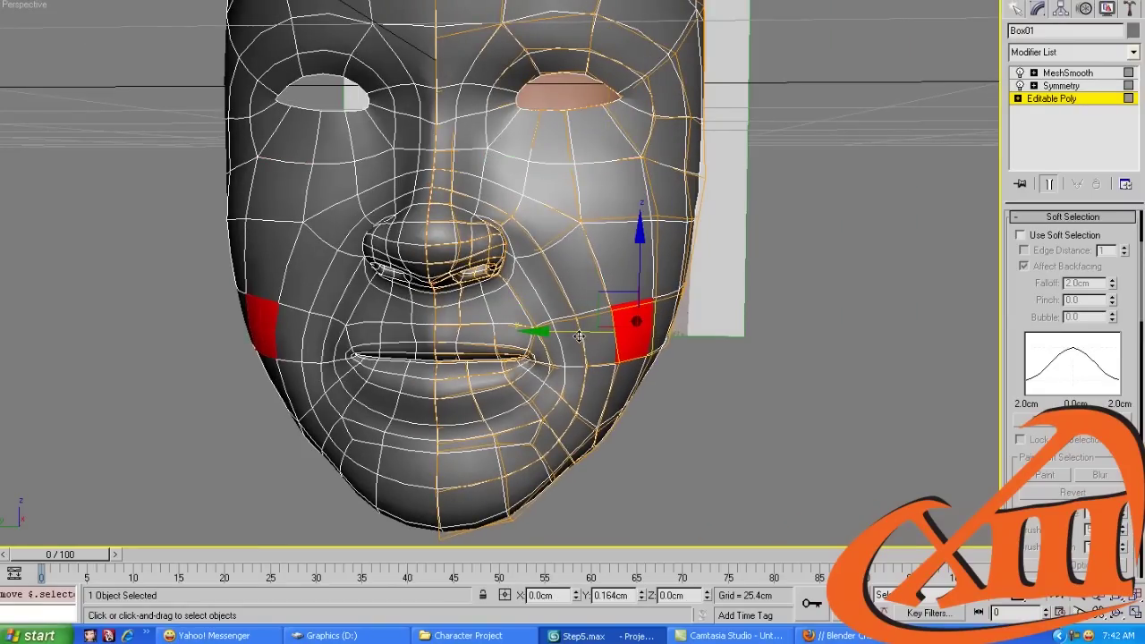
pyautogui.press('1')
pyautogui.moveTo(580, 361); pyautogui.dragTo(576, 360)
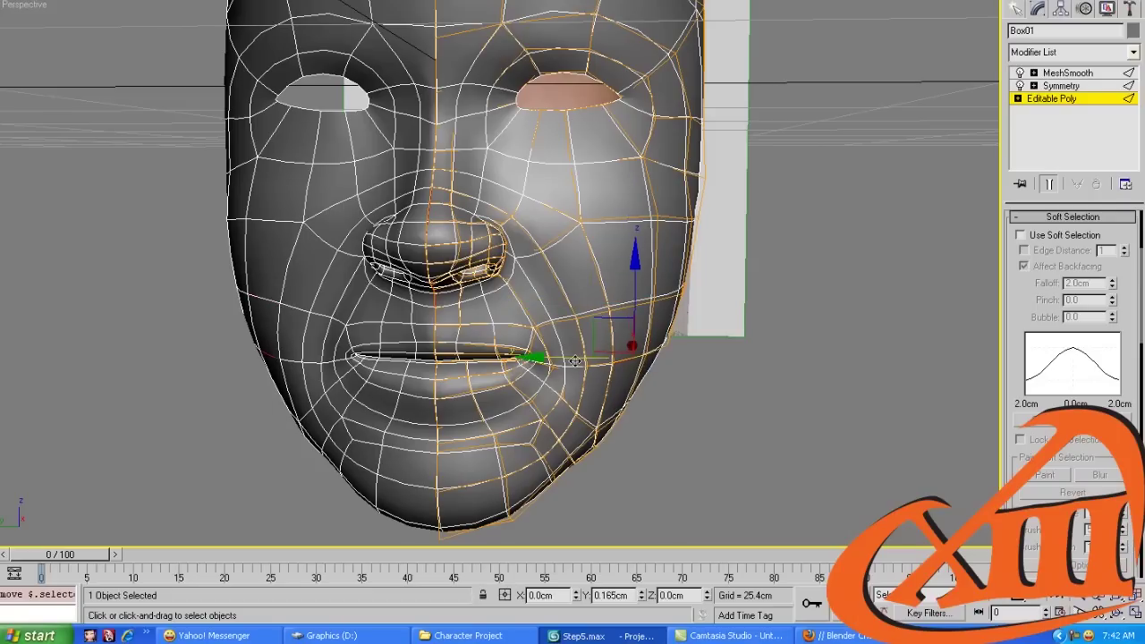
# Move the outer jaw edge level with the lower lip slightly inward along Y
pyautogui.keyDown('alt'); pyautogui.moveTo(576, 361); pyautogui.dragTo(570, 376, button='middle'); pyautogui.keyUp('alt')
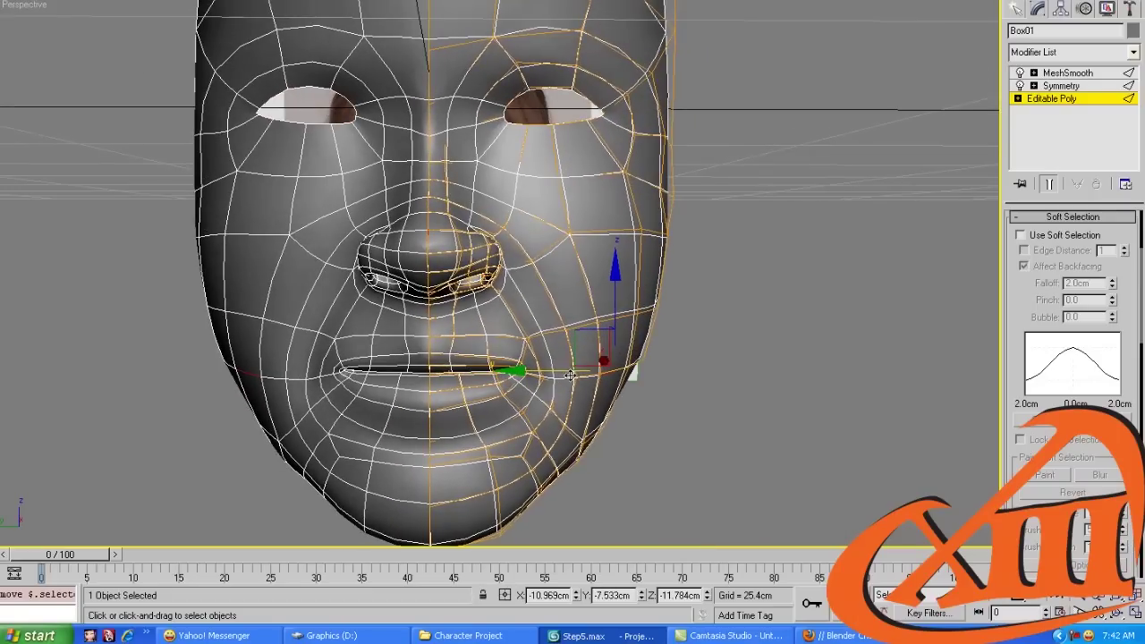
pyautogui.click(587, 438)
pyautogui.moveTo(537, 435); pyautogui.dragTo(533, 435)
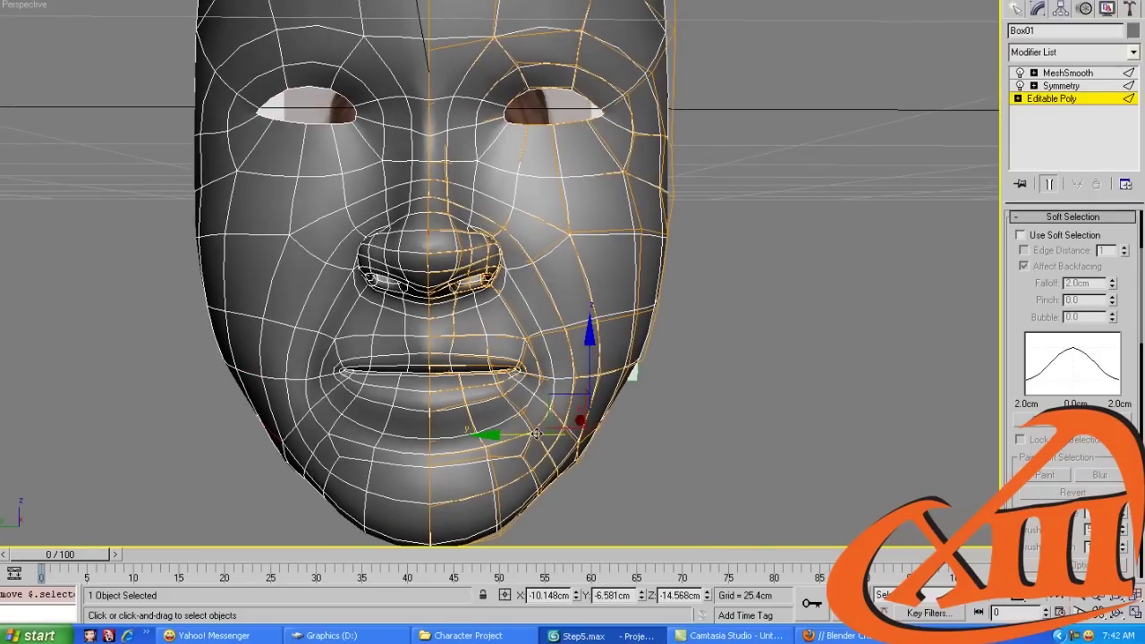
# Adjust the two edges farther down the side of the jaw along Y to smooth the jaw contour
pyautogui.keyDown('alt'); pyautogui.moveTo(533, 434); pyautogui.dragTo(516, 389, button='middle'); pyautogui.keyUp('alt')
pyautogui.scroll(2, 516, 389)
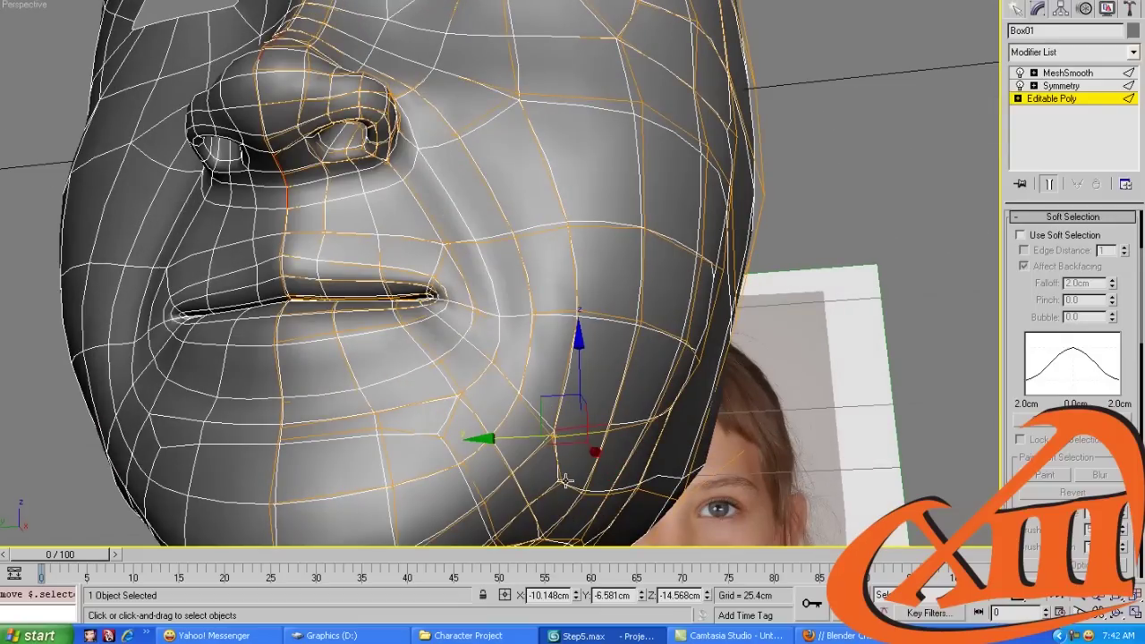
pyautogui.click(566, 484)
pyautogui.keyDown('alt'); pyautogui.moveTo(573, 447); pyautogui.dragTo(600, 351, button='middle'); pyautogui.keyUp('alt')
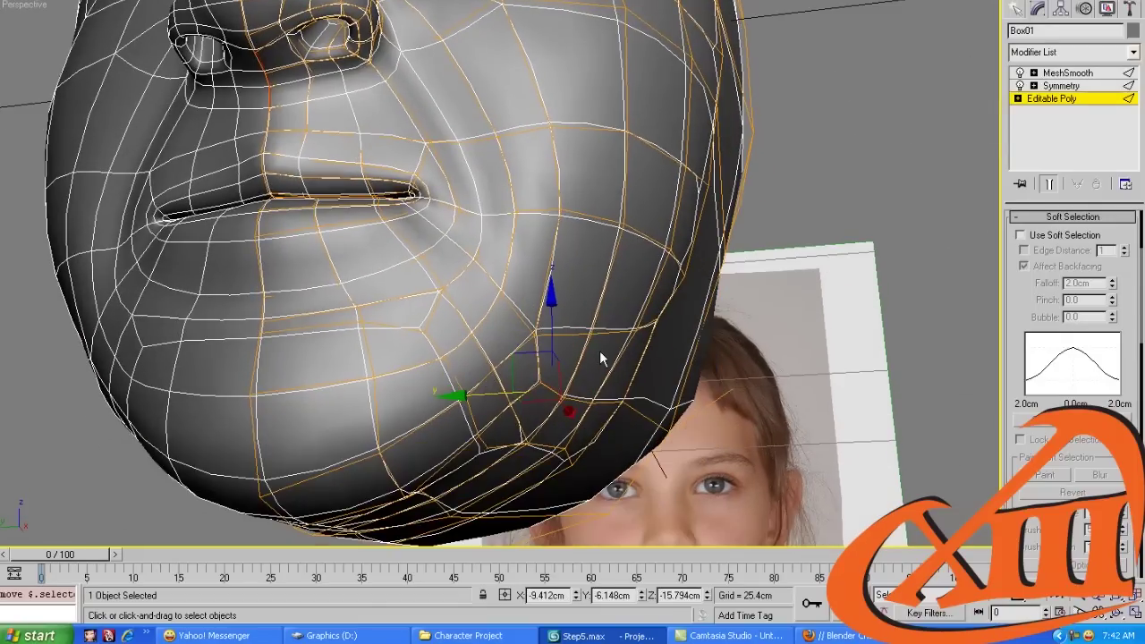
pyautogui.click(577, 356)
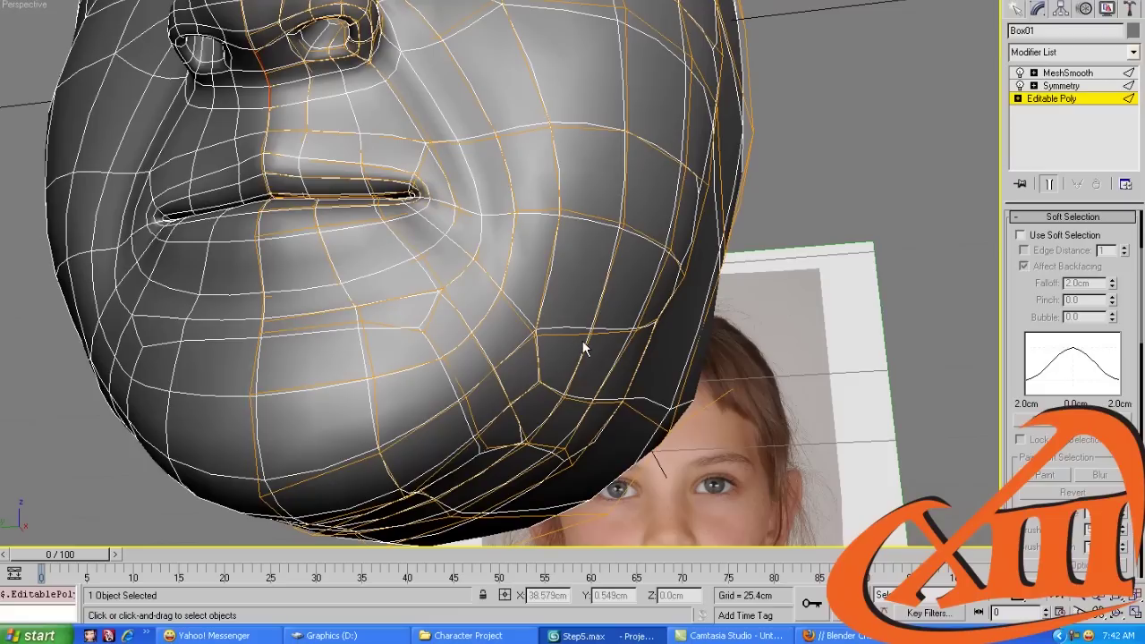
pyautogui.click(583, 343)
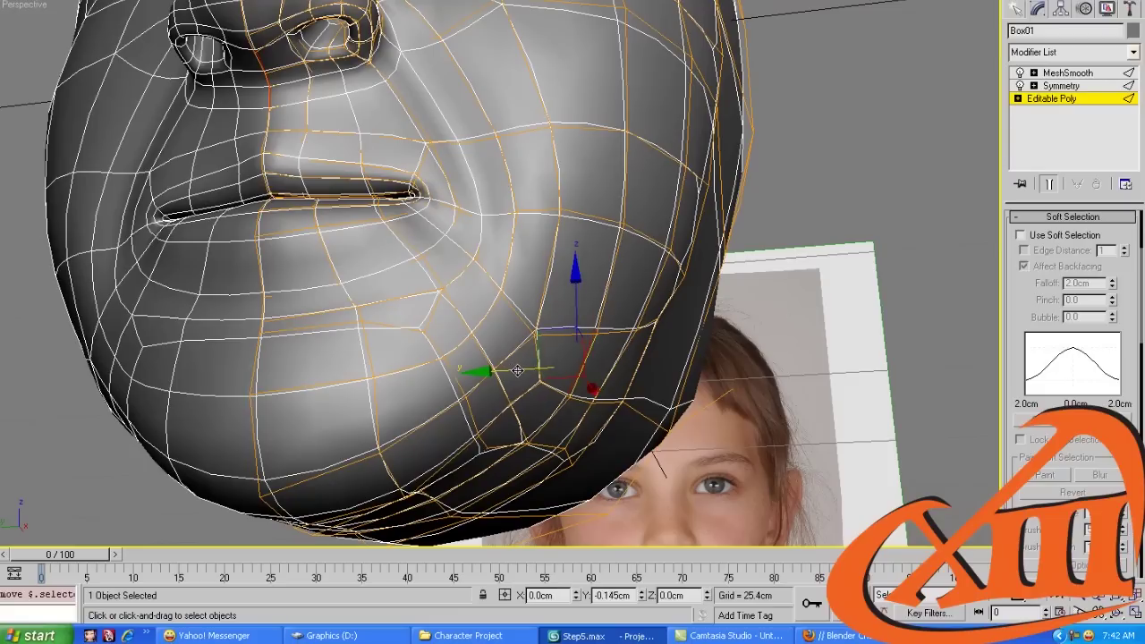
pyautogui.keyDown('alt'); pyautogui.moveTo(618, 207); pyautogui.dragTo(637, 336, button='middle'); pyautogui.keyUp('alt')
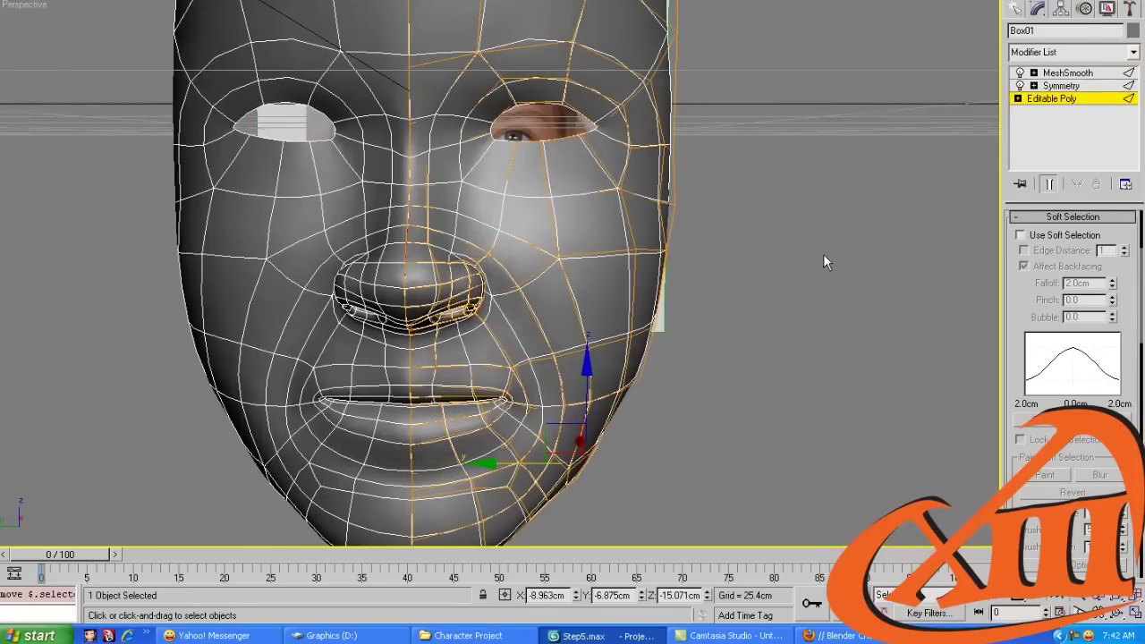
# Examine the face with the mesh deselected, and reselect the head at its Editable Poly level
pyautogui.keyDown('alt'); pyautogui.moveTo(823, 253); pyautogui.dragTo(761, 241, button='middle'); pyautogui.keyUp('alt')
pyautogui.click(686, 312)
pyautogui.moveTo(685, 312); pyautogui.dragTo(695, 352, button='middle')
pyautogui.scroll(3, 477, 364)
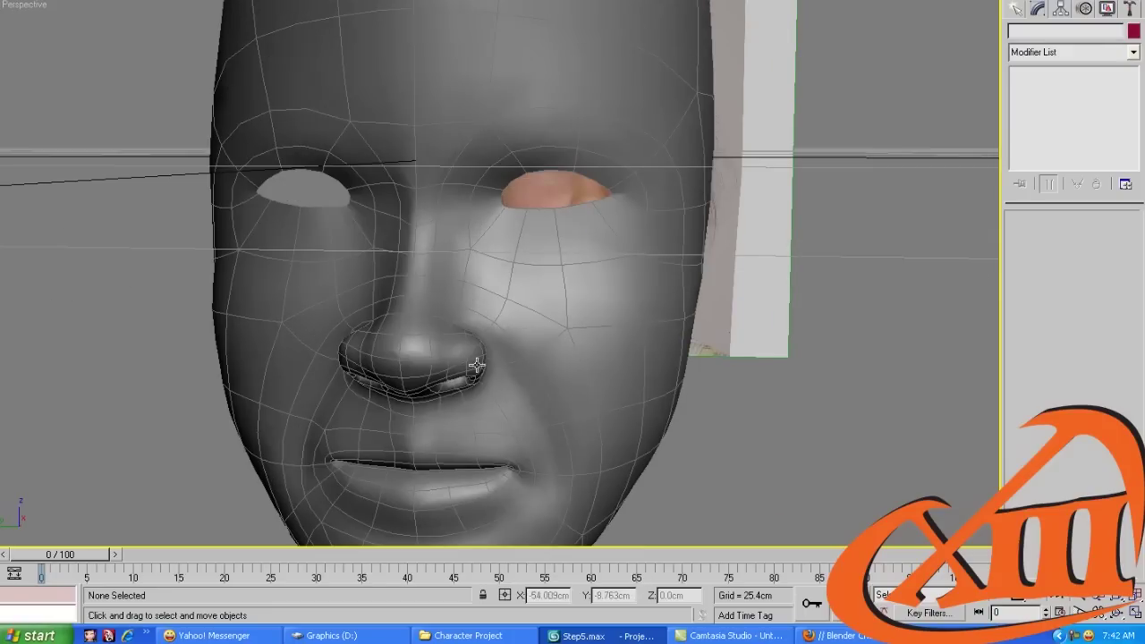
pyautogui.click(477, 365)
pyautogui.keyDown('alt'); pyautogui.moveTo(478, 363); pyautogui.dragTo(540, 253, button='middle'); pyautogui.keyUp('alt')
pyautogui.click(1052, 99)
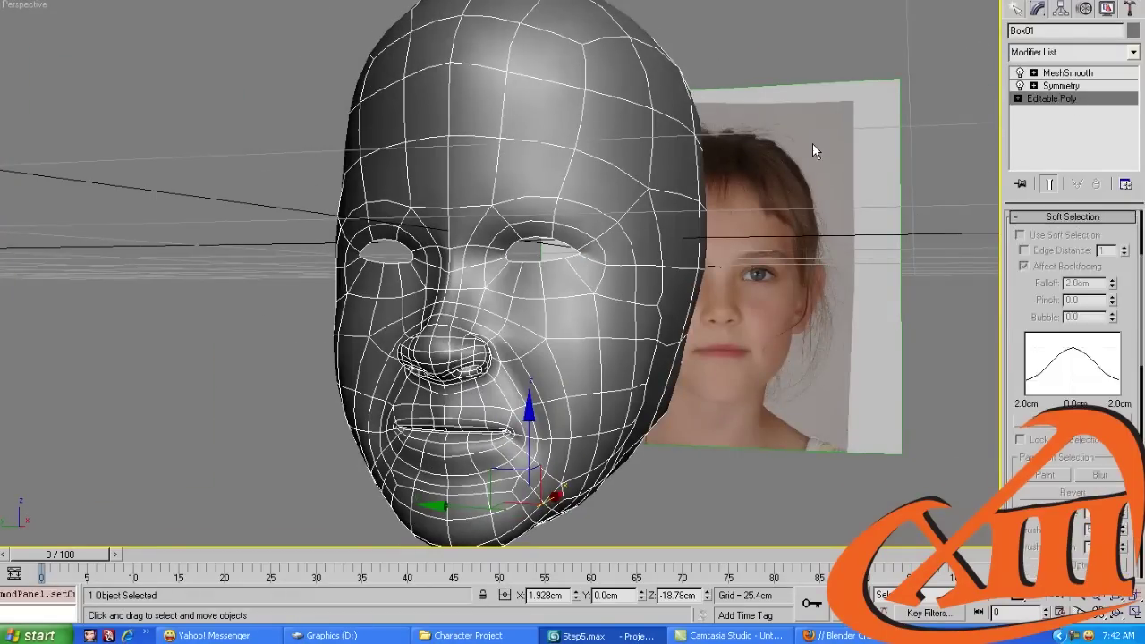
# Select the border of the eye opening and compare it with the photo's eye in the left view
pyautogui.click(557, 257)
pyautogui.press('l')
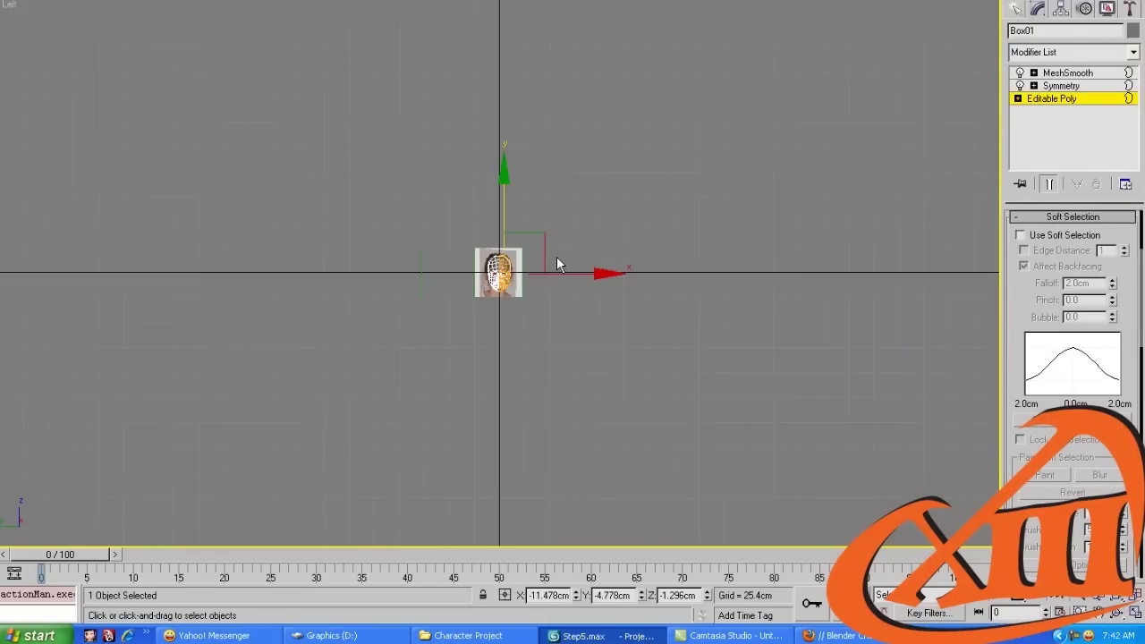
pyautogui.scroll(10, 556, 256)
pyautogui.scroll(3, 592, 255)
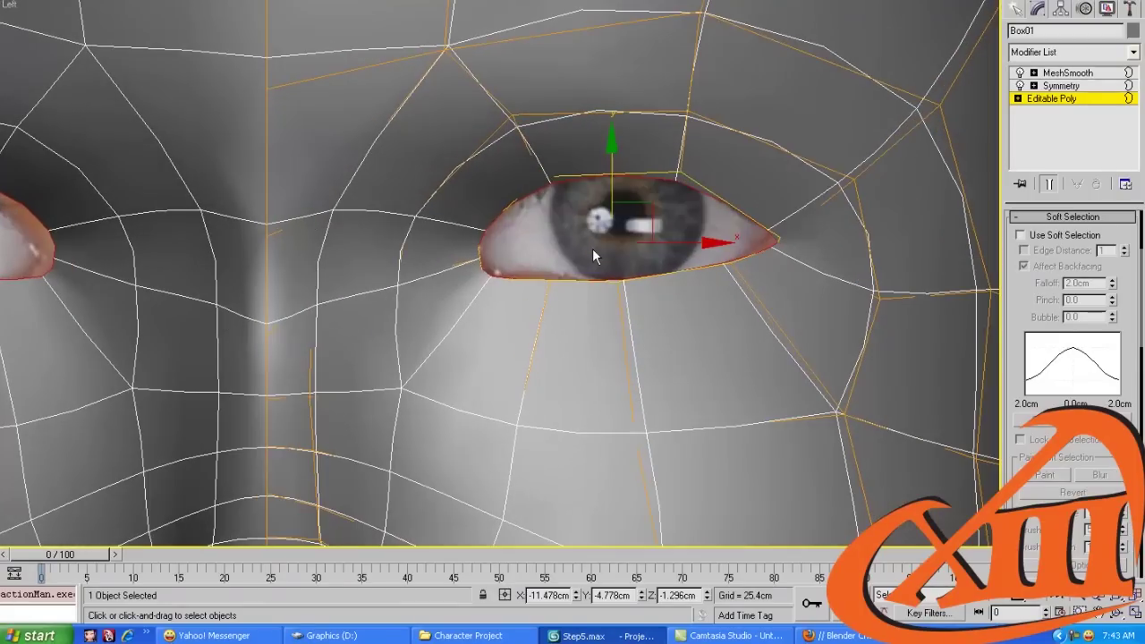
pyautogui.scroll(3, 603, 215)
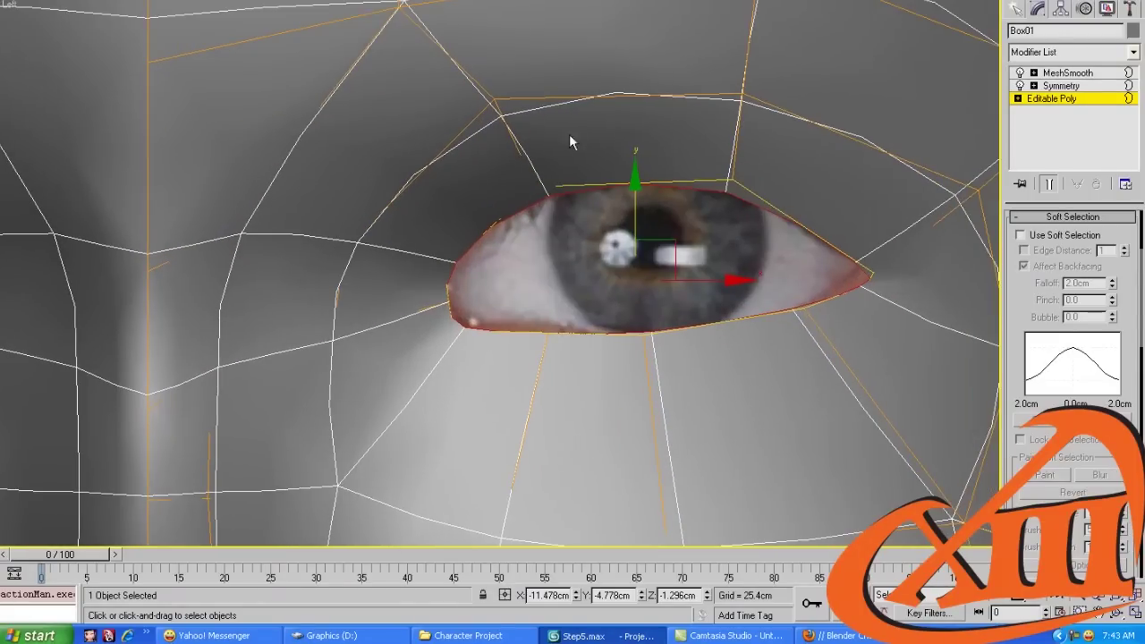
pyautogui.scroll(-5, 514, 242)
pyautogui.scroll(2, 453, 249)
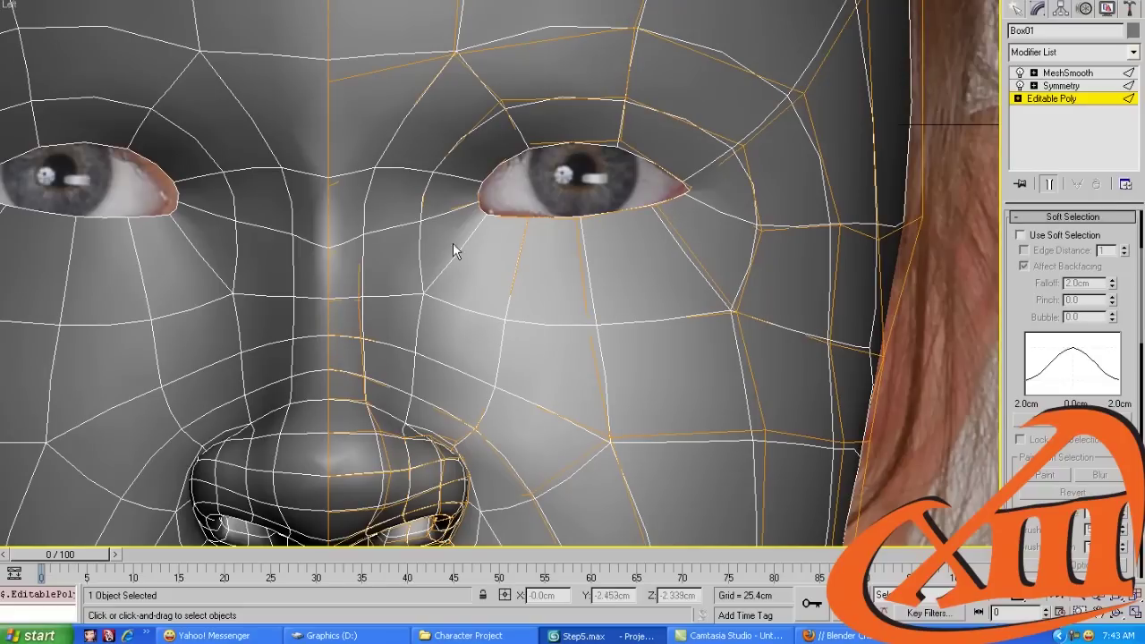
# Connect the ring of edges radiating from the eye opening to insert a new edge loop around the eye
pyautogui.click(434, 212)
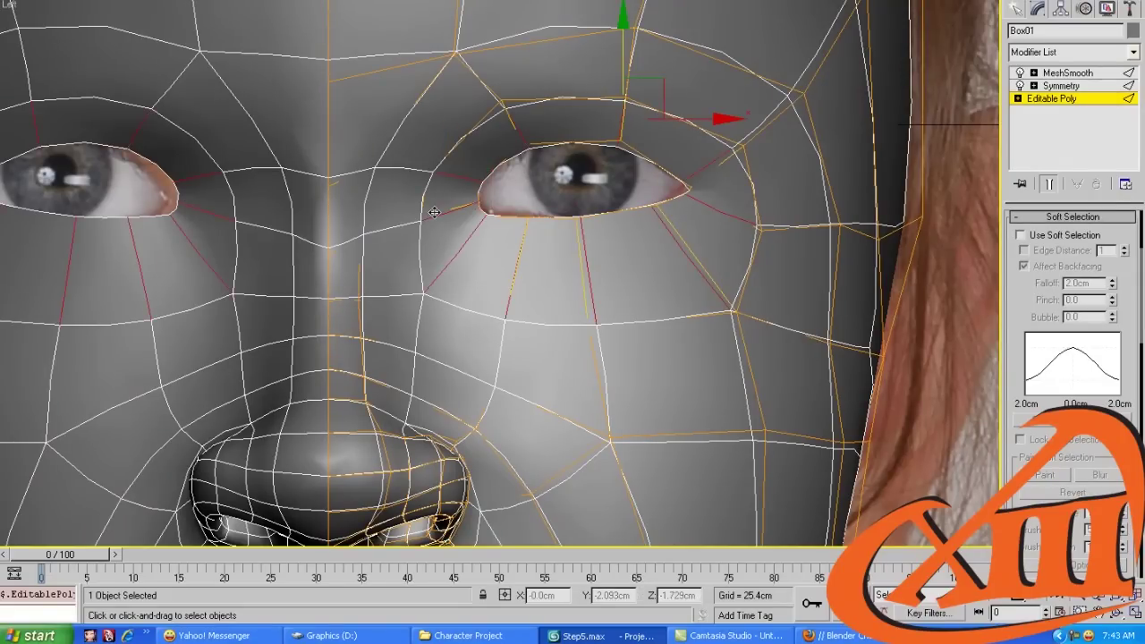
pyautogui.hotkey('ctrl', 'shift', 'e')
pyautogui.moveTo(545, 256); pyautogui.dragTo(527, 247, button='middle')
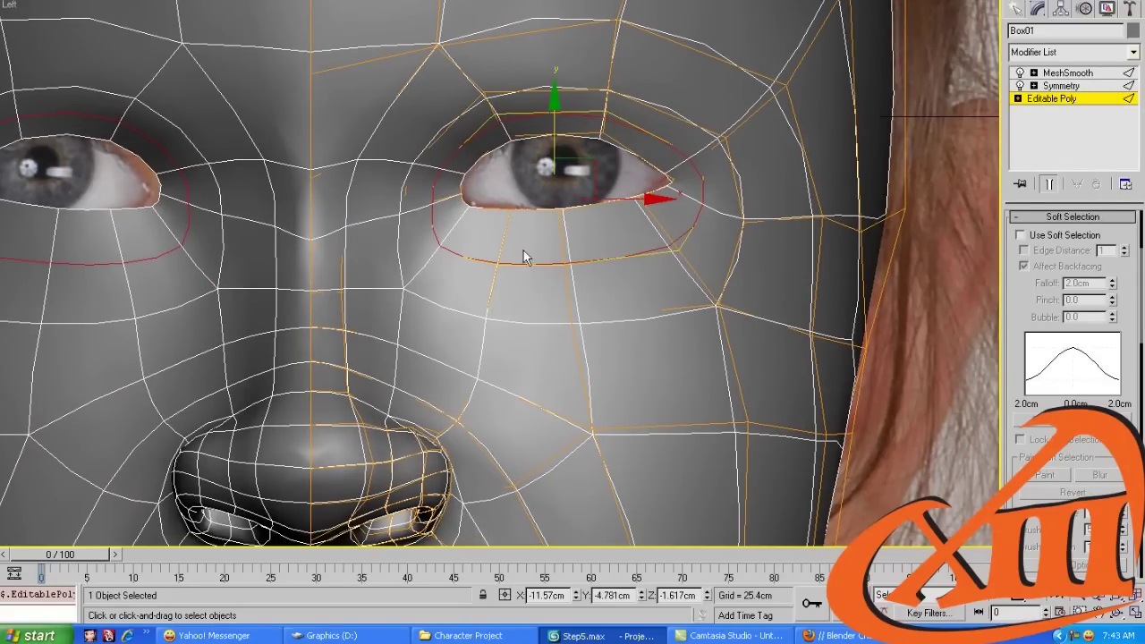
# Examine the new edge loop around the eye from the side in perspective, and return to the Editable Poly object level
pyautogui.scroll(3, 521, 250)
pyautogui.scroll(-8, 522, 250)
pyautogui.press('p')
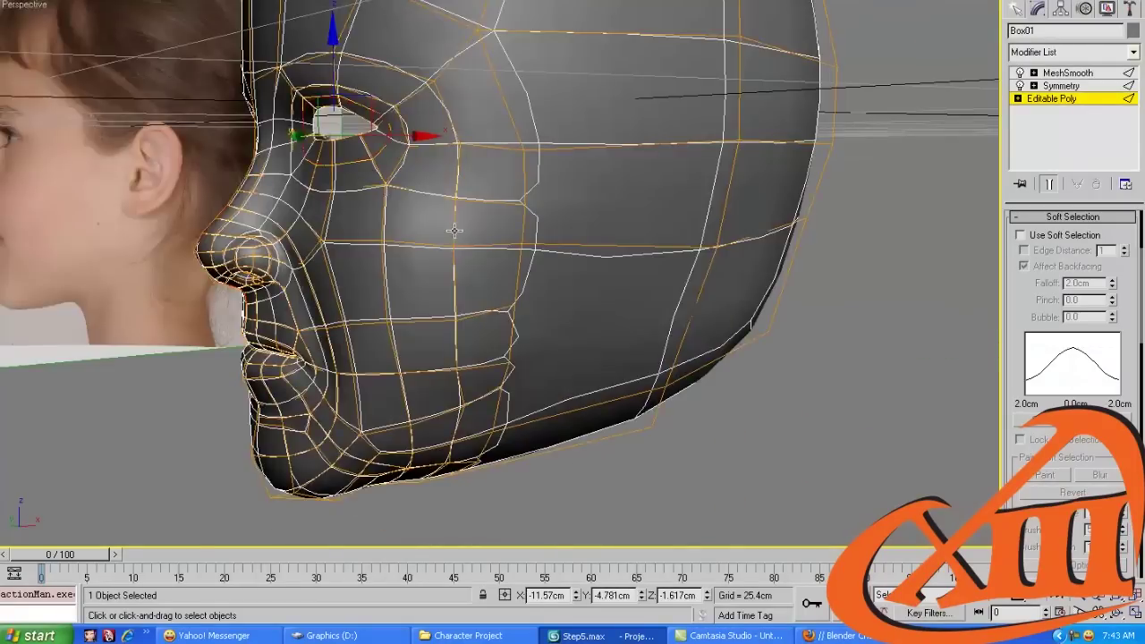
pyautogui.scroll(5, 455, 231)
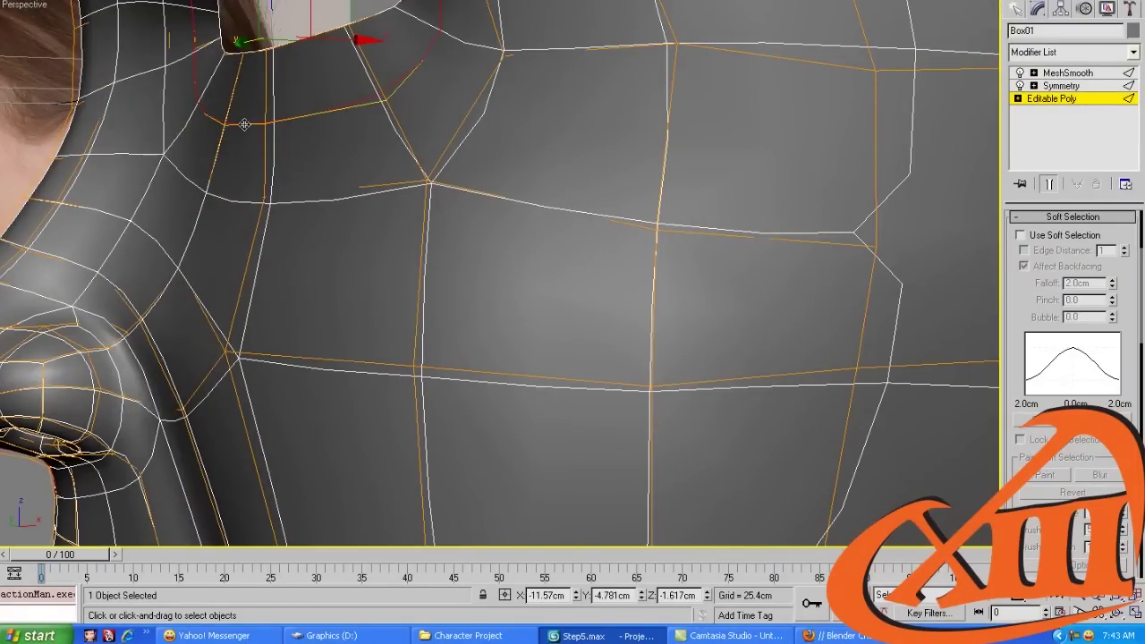
pyautogui.click(317, 193)
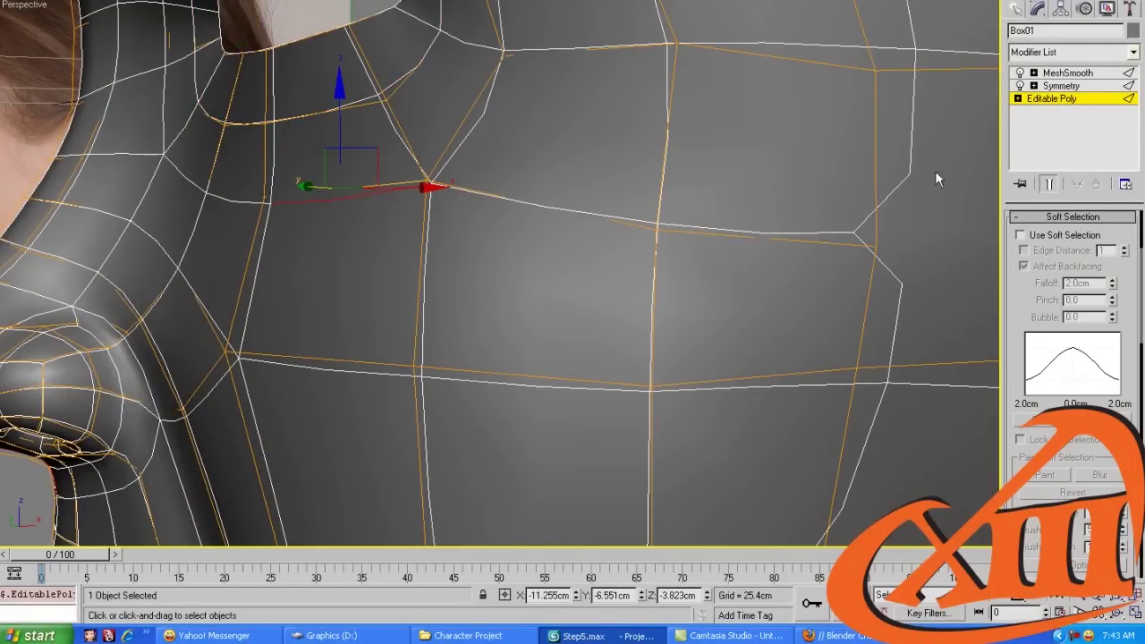
pyautogui.click(1052, 98)
pyautogui.scroll(-4, 537, 224)
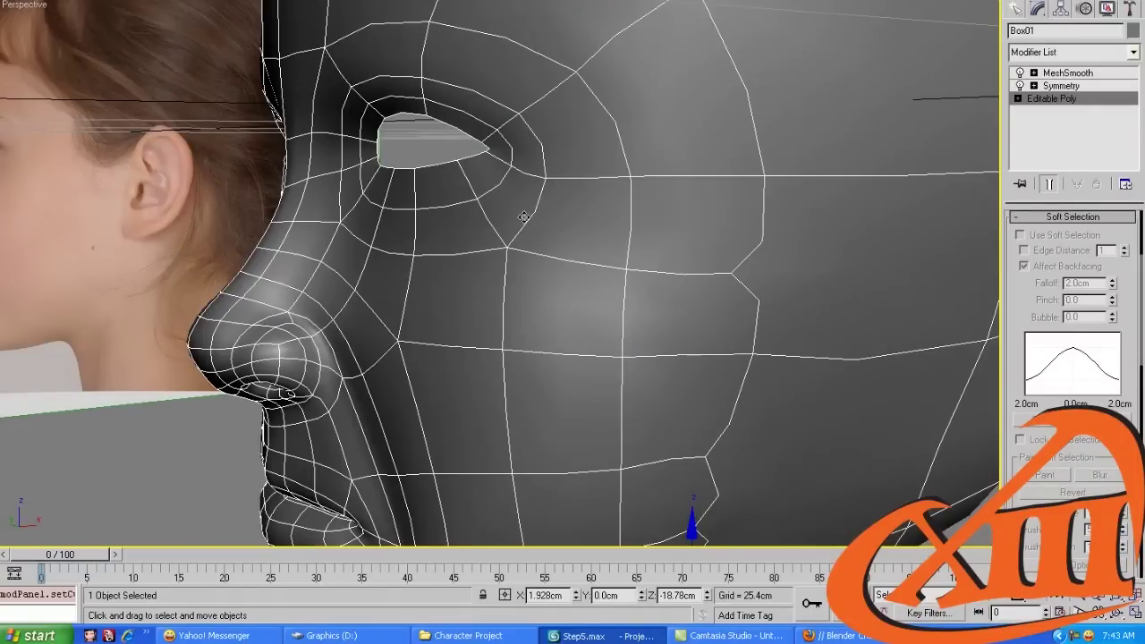
# At vertex level in the left view, lower the inner and middle vertices of the new loop beneath the eye
pyautogui.press('l')
pyautogui.scroll(8, 537, 237)
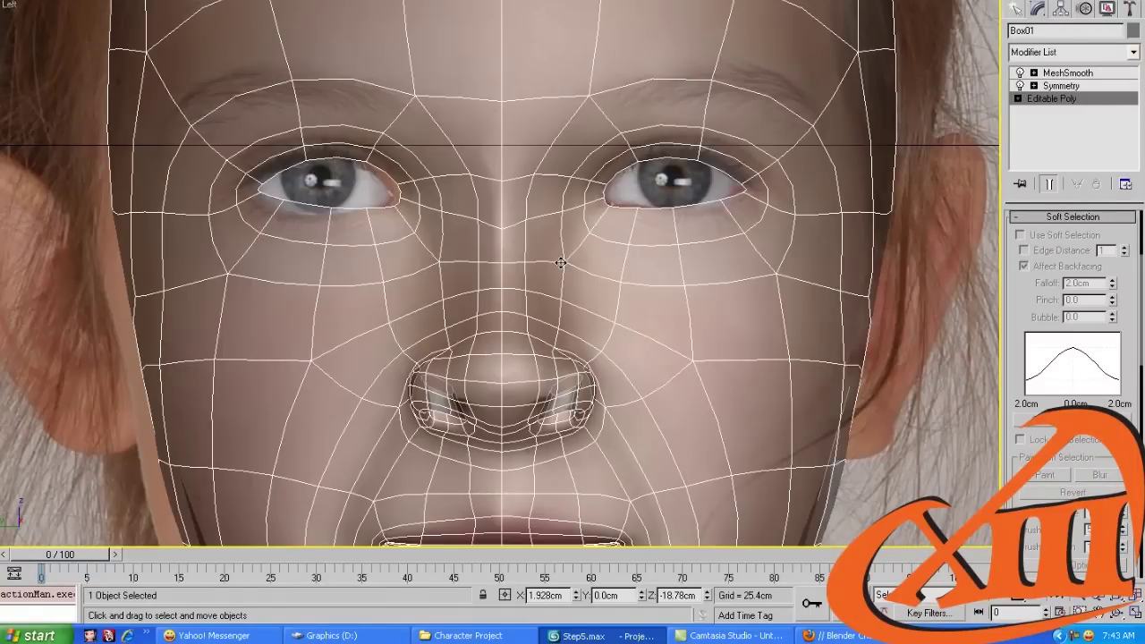
pyautogui.scroll(3, 560, 262)
pyautogui.press('1')
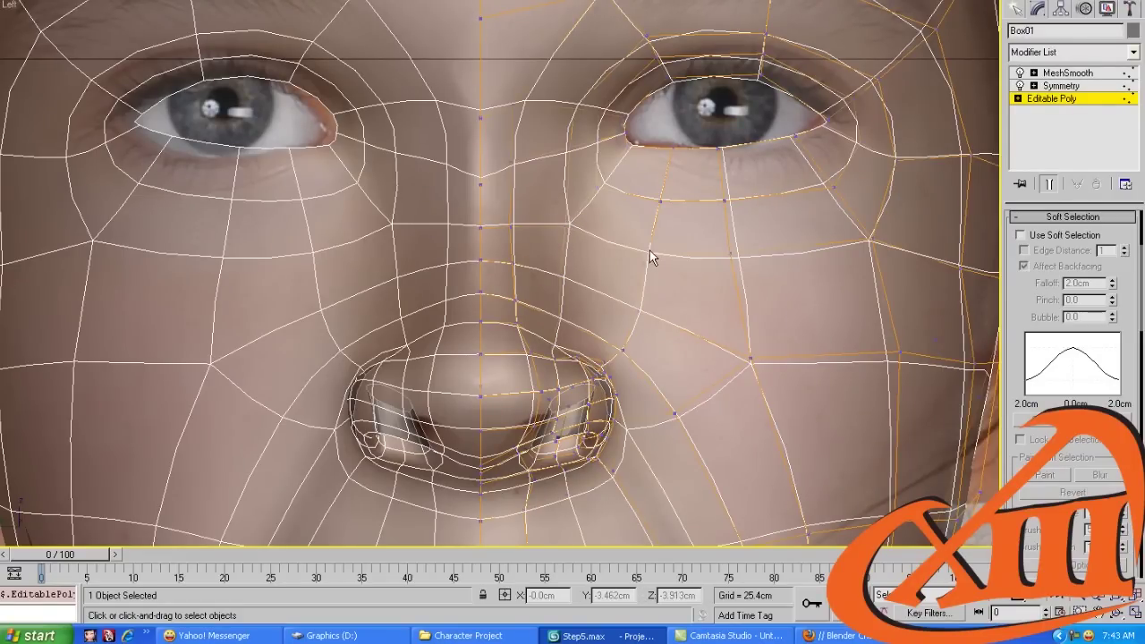
pyautogui.moveTo(686, 215); pyautogui.dragTo(681, 206)
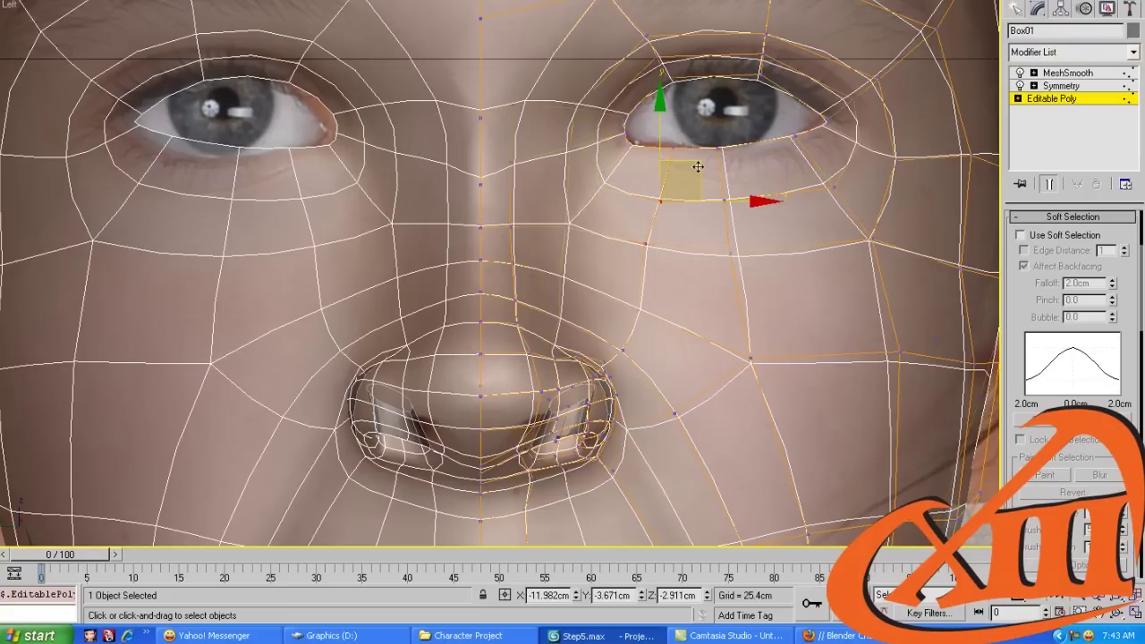
pyautogui.click(761, 197)
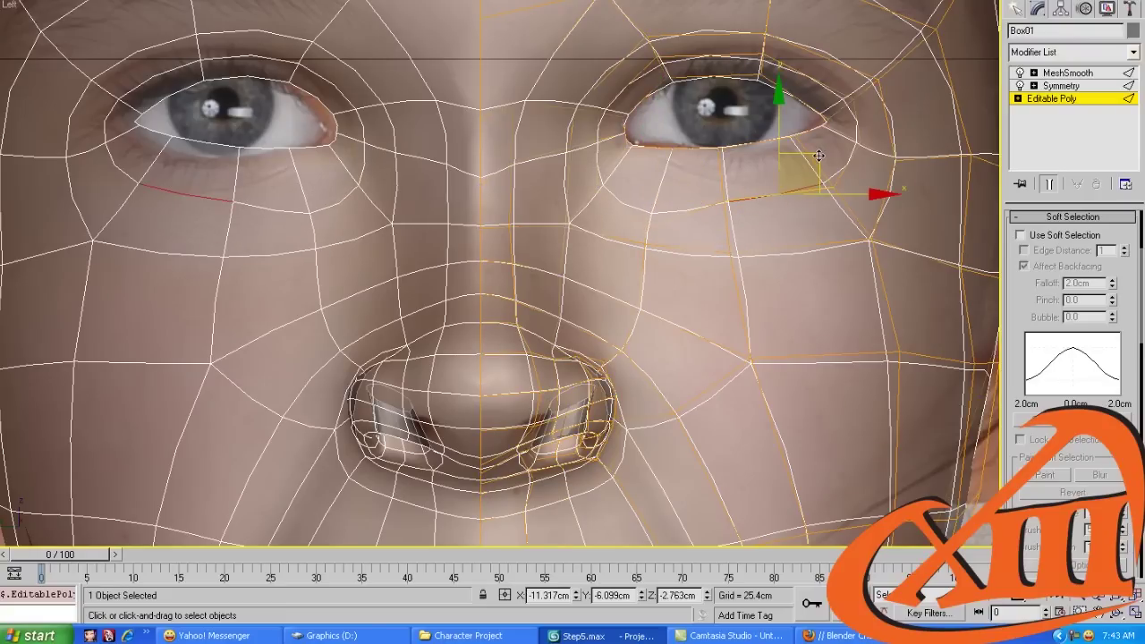
pyautogui.moveTo(818, 156); pyautogui.dragTo(739, 261)
pyautogui.click(726, 203)
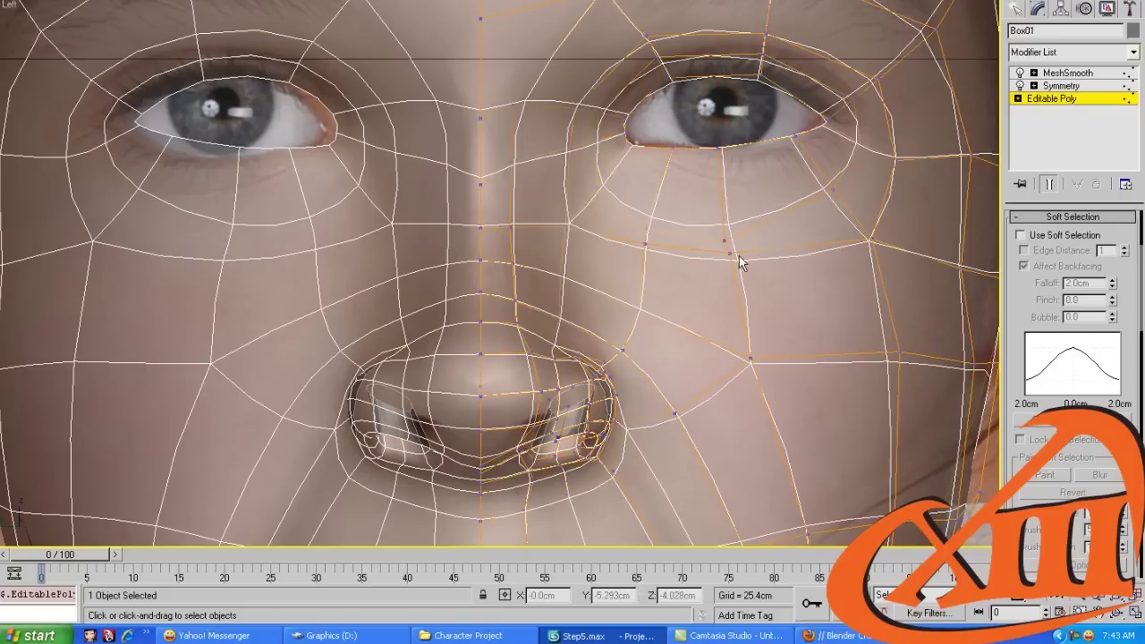
# Reposition the loop vertices from below the inner eye corner to the middle of the lower lid for a smoother curve
pyautogui.moveTo(767, 218); pyautogui.dragTo(765, 242)
pyautogui.moveTo(675, 225); pyautogui.dragTo(678, 204)
pyautogui.moveTo(597, 186); pyautogui.dragTo(608, 178)
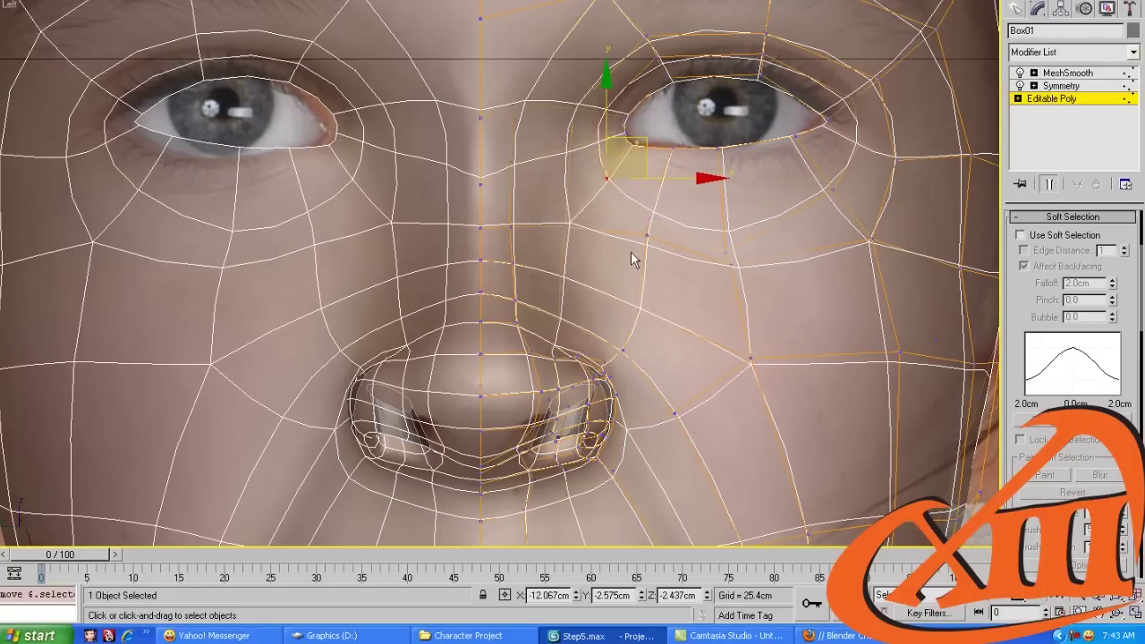
pyautogui.click(725, 252)
pyautogui.moveTo(732, 256); pyautogui.dragTo(732, 265)
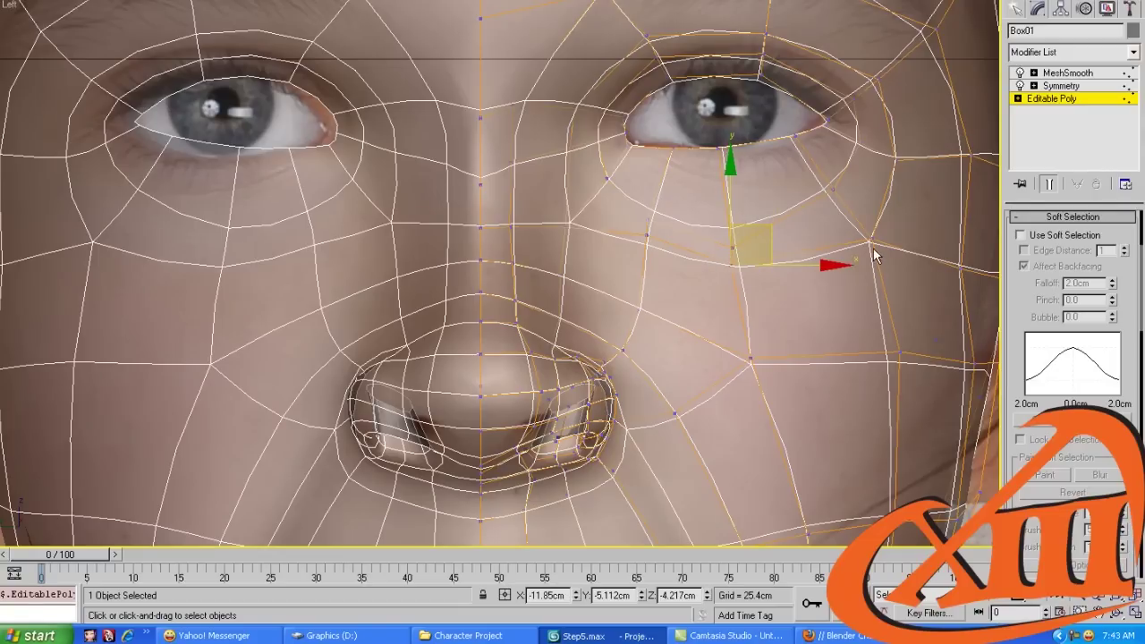
# Shift the vertices below and beside the outer eye corner outward to widen the surrounding loops
pyautogui.moveTo(872, 240); pyautogui.dragTo(896, 255)
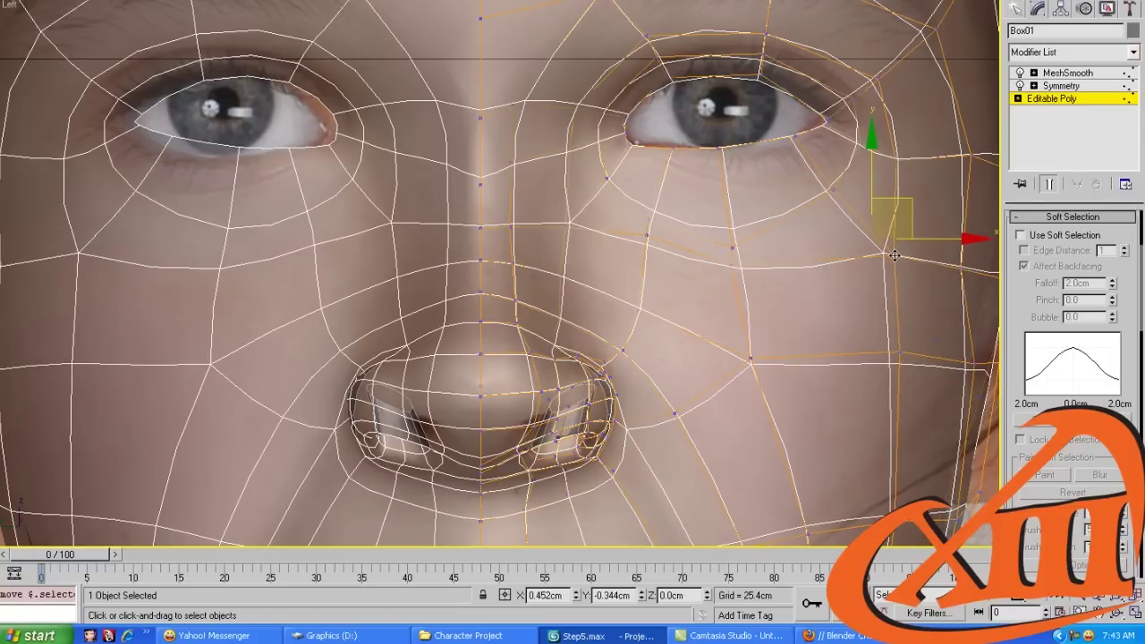
pyautogui.click(896, 162)
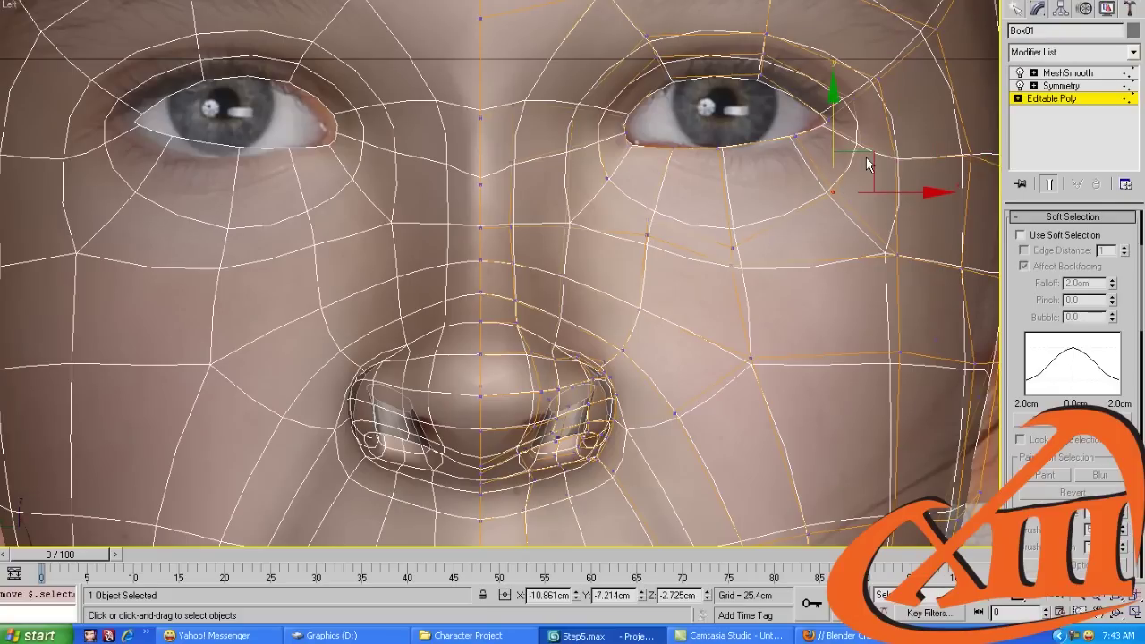
pyautogui.moveTo(866, 158); pyautogui.dragTo(879, 159)
pyautogui.click(868, 241)
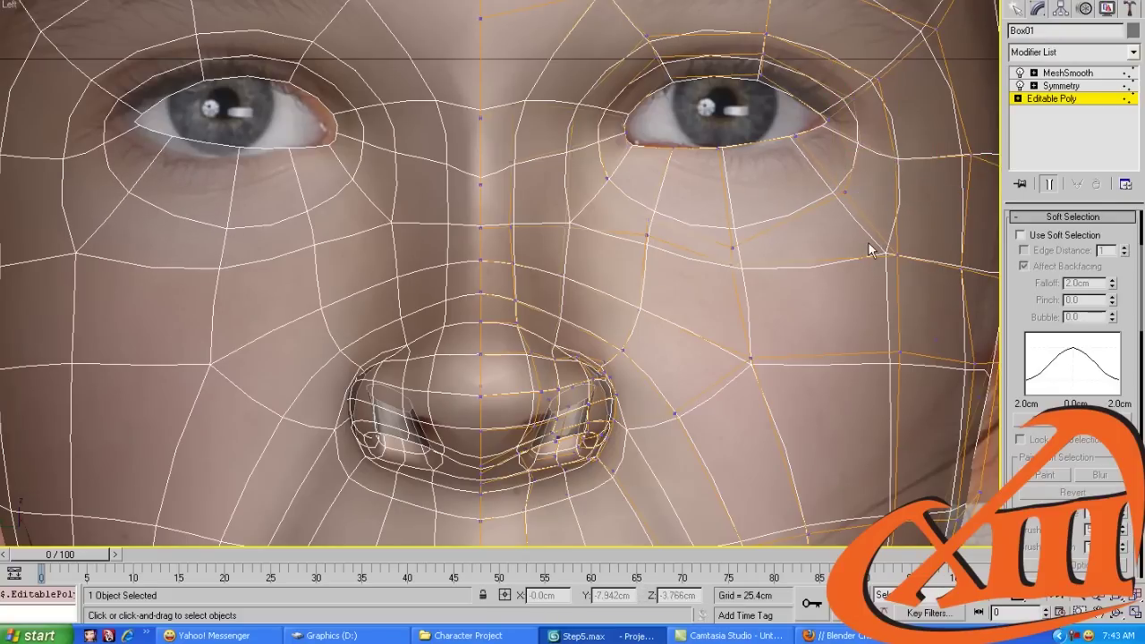
pyautogui.click(898, 156)
pyautogui.moveTo(915, 134); pyautogui.dragTo(932, 139)
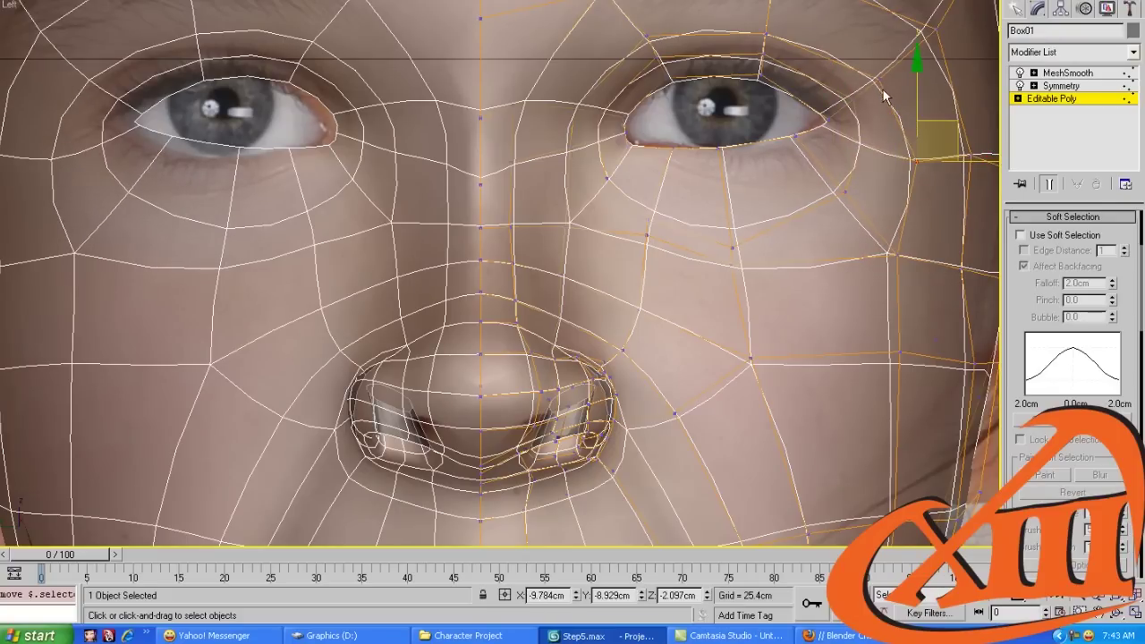
# Adjust the vertices above the upper lid and at the outer eye corner to follow the photo's eye
pyautogui.click(882, 80)
pyautogui.moveTo(772, 78); pyautogui.dragTo(772, 130, button='middle')
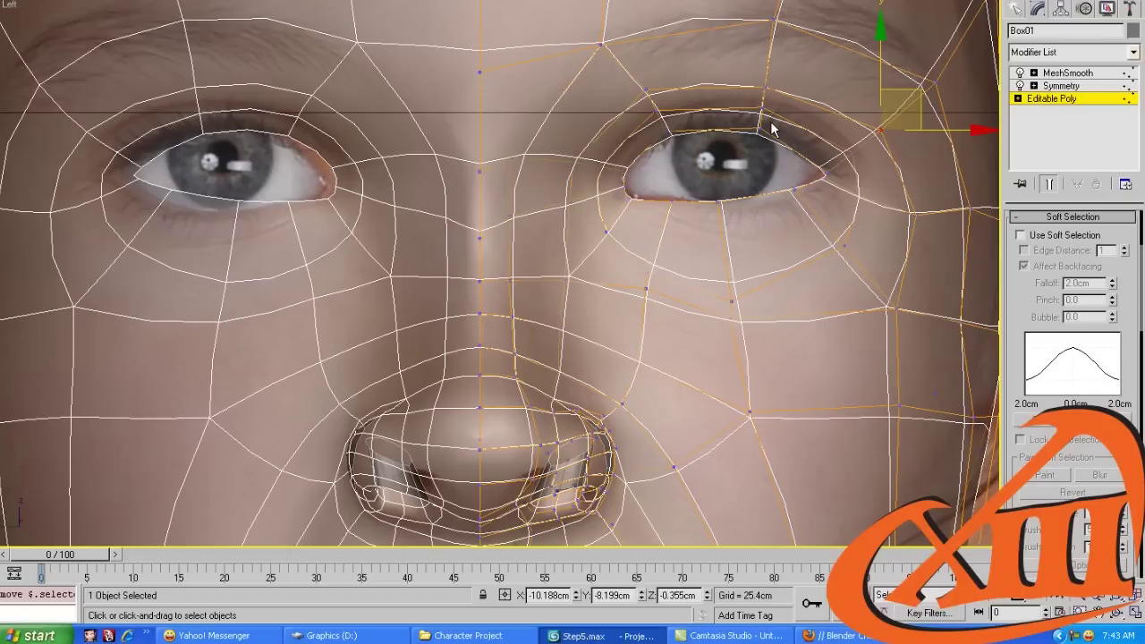
pyautogui.click(761, 105)
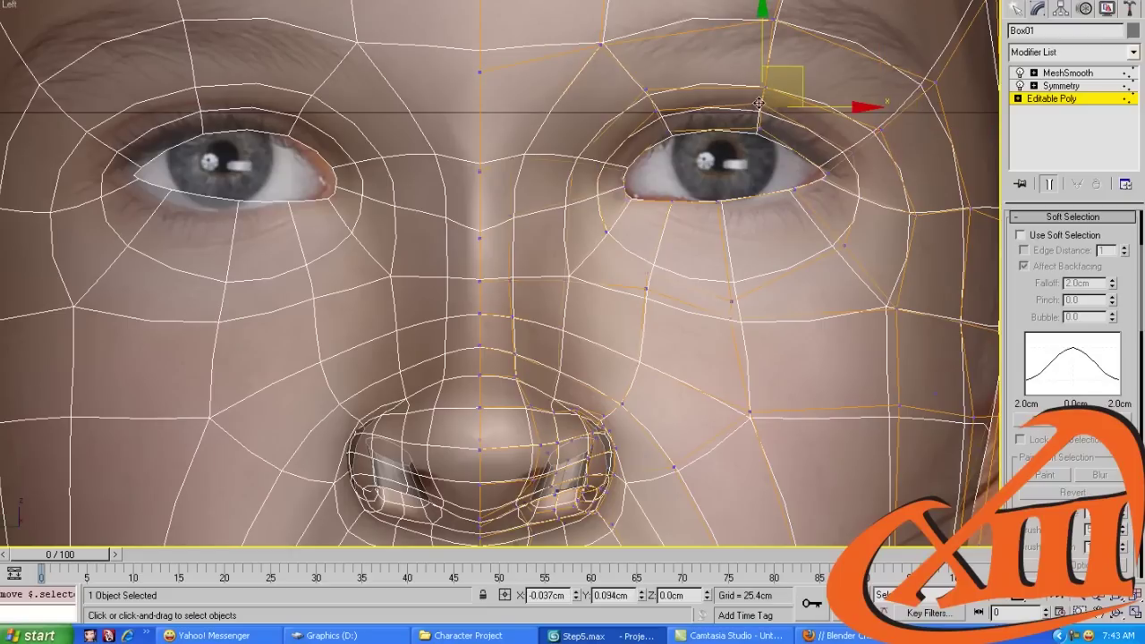
pyautogui.click(851, 155)
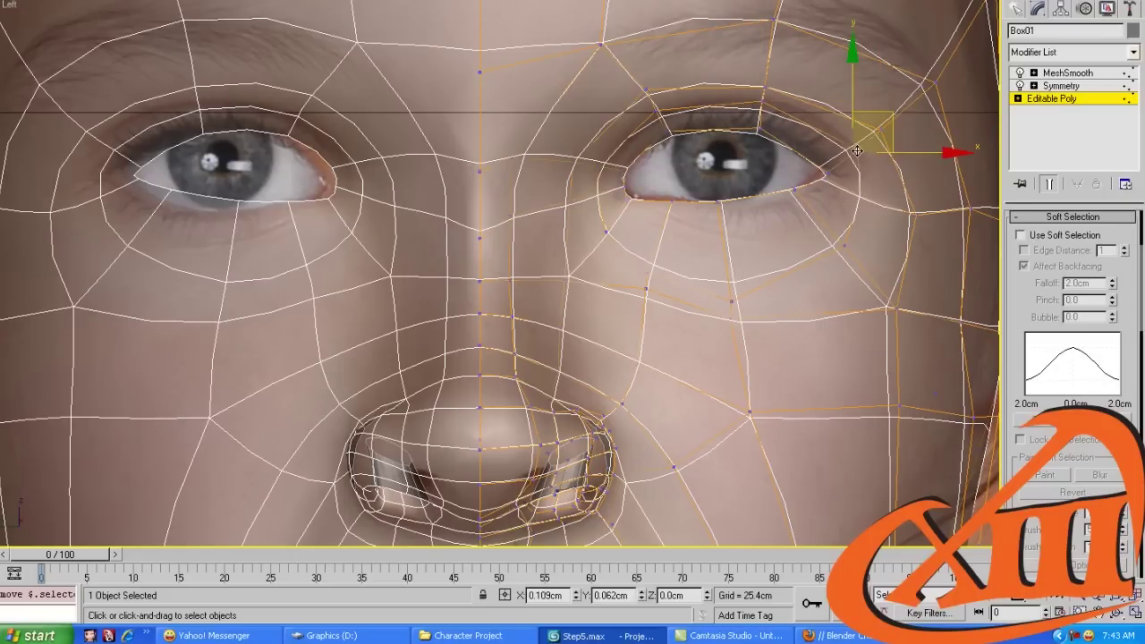
pyautogui.click(760, 131)
pyautogui.click(827, 174)
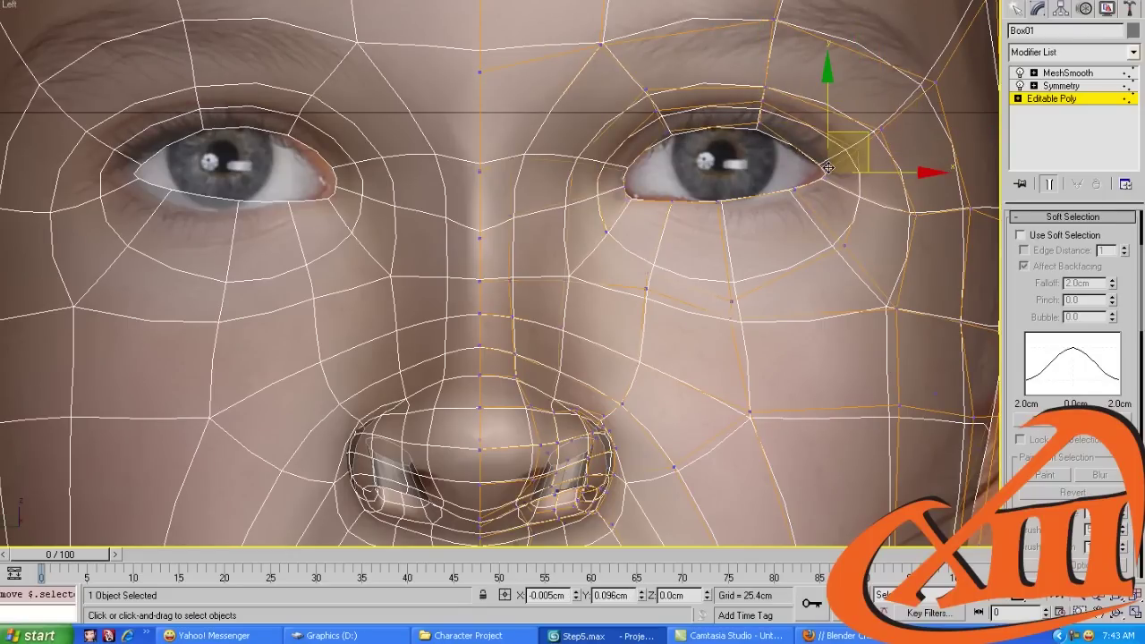
pyautogui.moveTo(831, 167); pyautogui.dragTo(842, 178)
# Align the inner eye corner vertices with the photo and move the adjacent loop vertex toward the nose
pyautogui.click(630, 198)
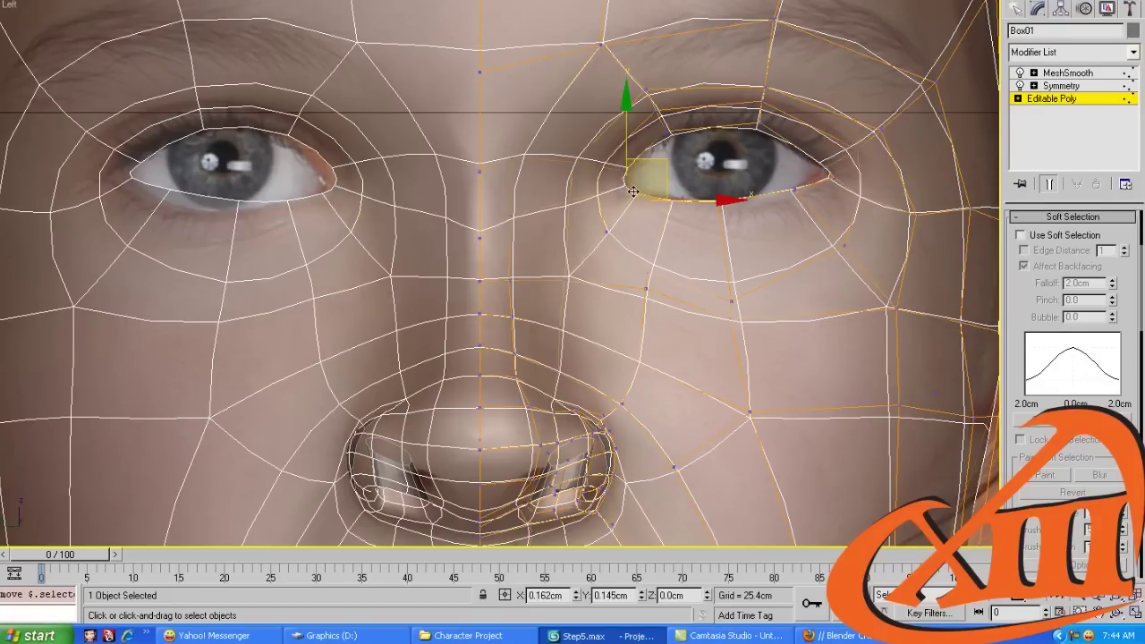
pyautogui.click(630, 179)
pyautogui.moveTo(624, 184); pyautogui.dragTo(622, 184)
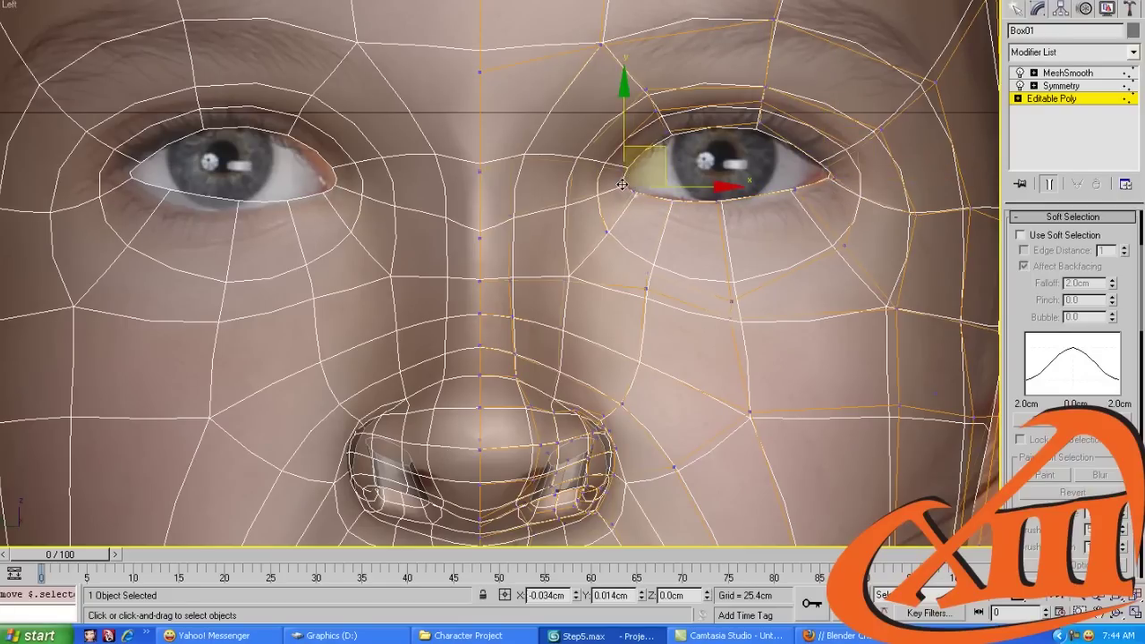
pyautogui.scroll(4, 619, 183)
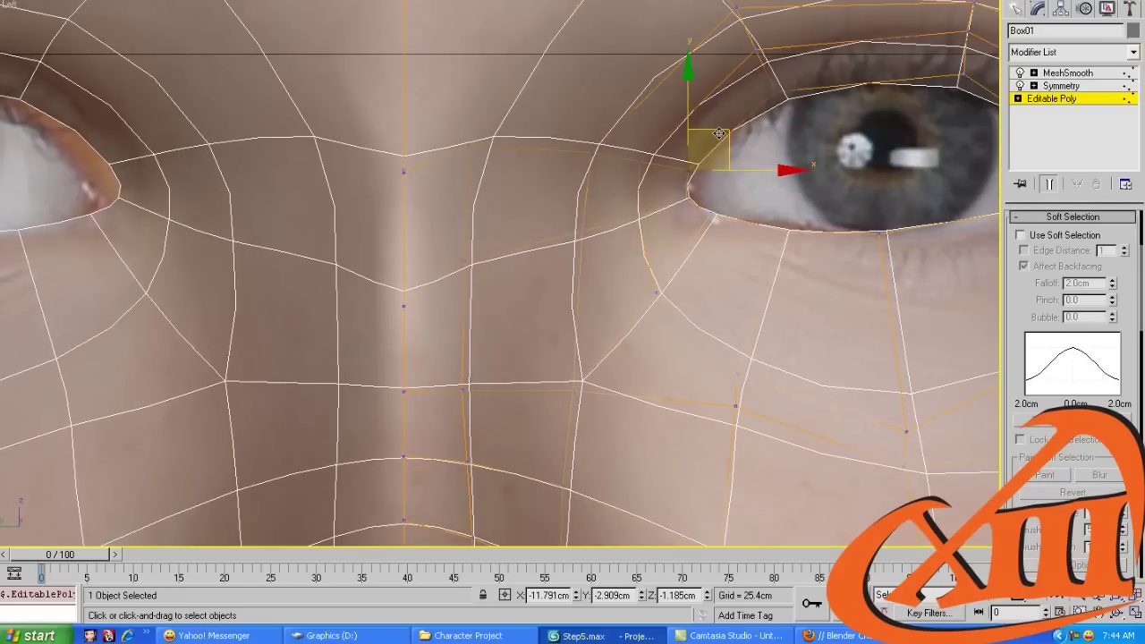
pyautogui.moveTo(689, 169); pyautogui.dragTo(648, 172)
pyautogui.scroll(-2, 663, 192)
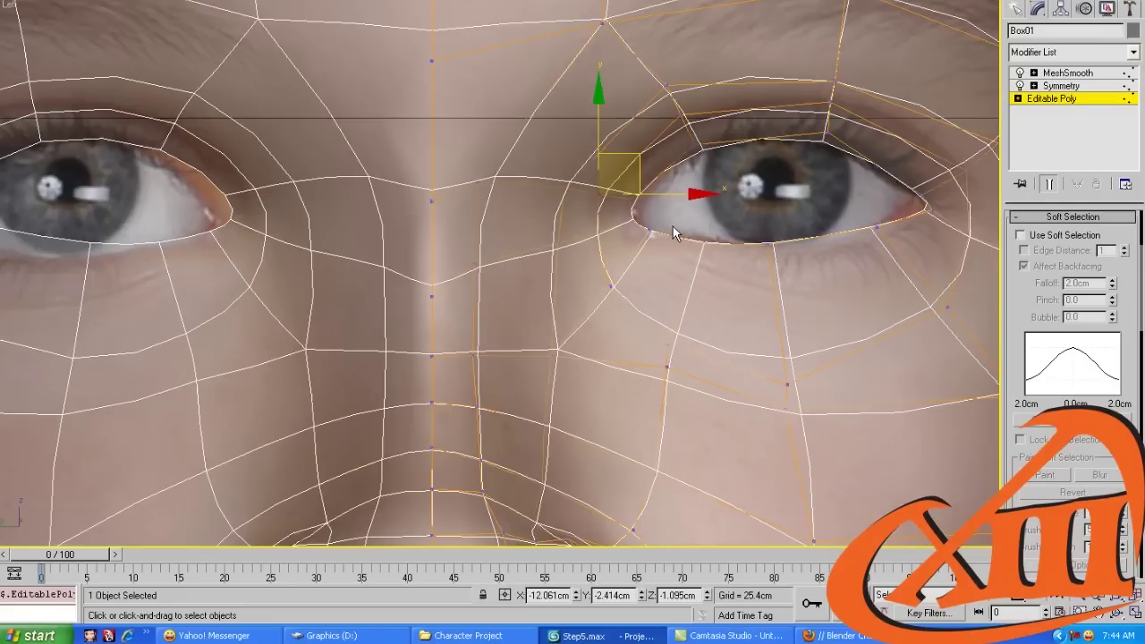
# In perspective, shift the loop edge below the eye slightly along X to refine its depth
pyautogui.scroll(-5, 673, 227)
pyautogui.press('p')
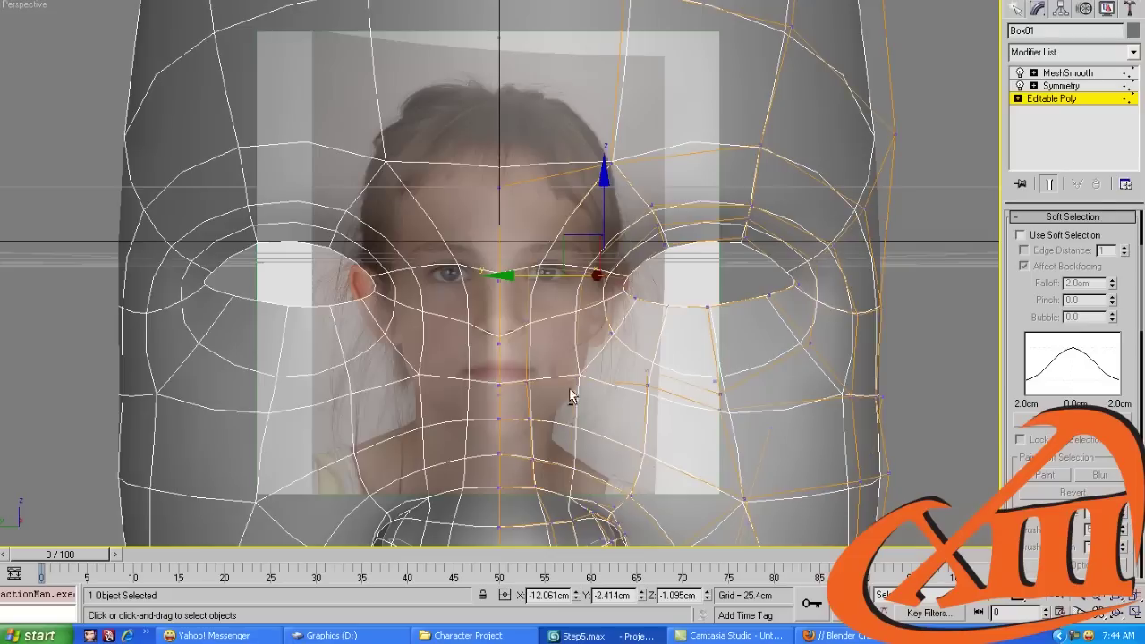
pyautogui.keyDown('alt'); pyautogui.moveTo(570, 388); pyautogui.dragTo(476, 328, button='middle'); pyautogui.keyUp('alt')
pyautogui.scroll(4, 583, 378)
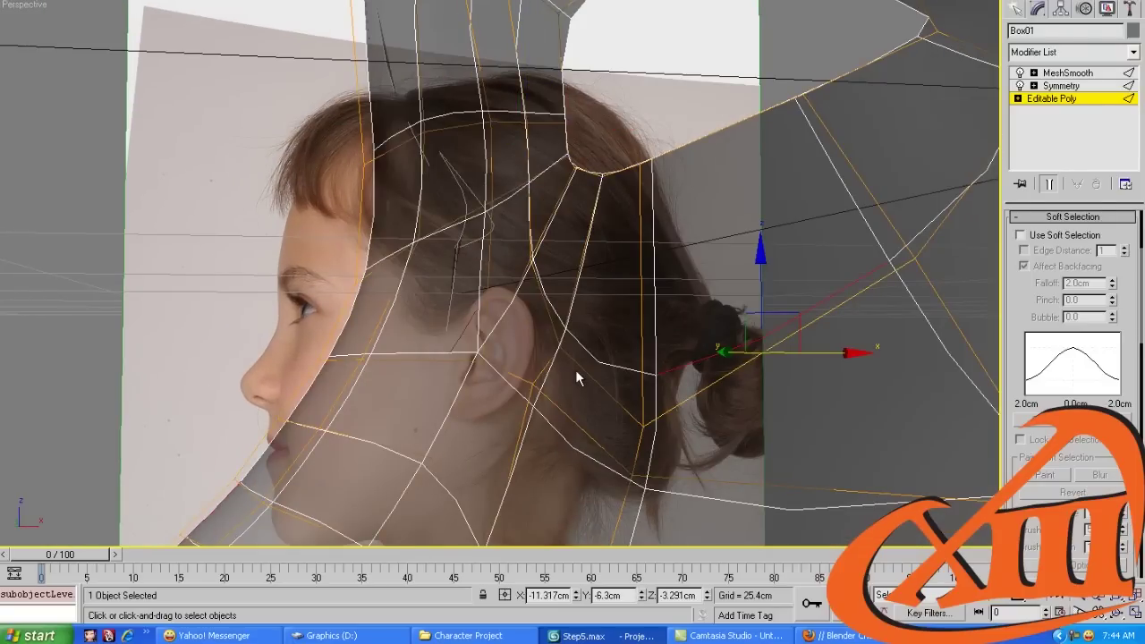
pyautogui.click(590, 369)
pyautogui.keyDown('alt'); pyautogui.moveTo(590, 370); pyautogui.dragTo(528, 421, button='middle'); pyautogui.keyUp('alt')
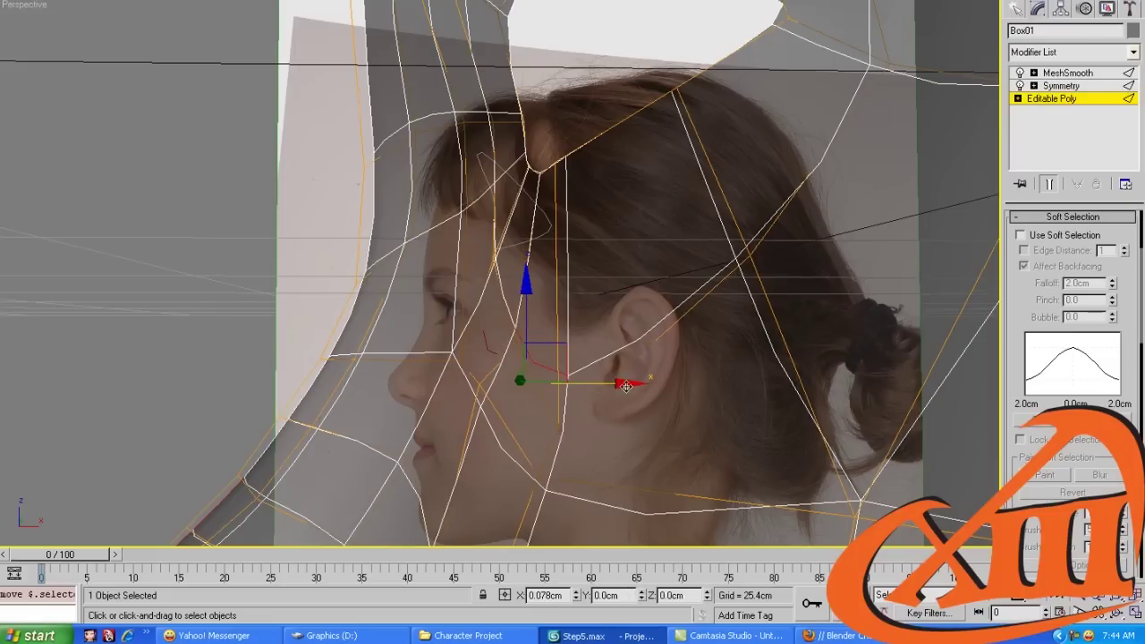
pyautogui.moveTo(526, 430); pyautogui.dragTo(537, 430)
# Adjust the vertices below the eye in the perspective side view to even out the lower-lid surface
pyautogui.press('1')
pyautogui.click(541, 479)
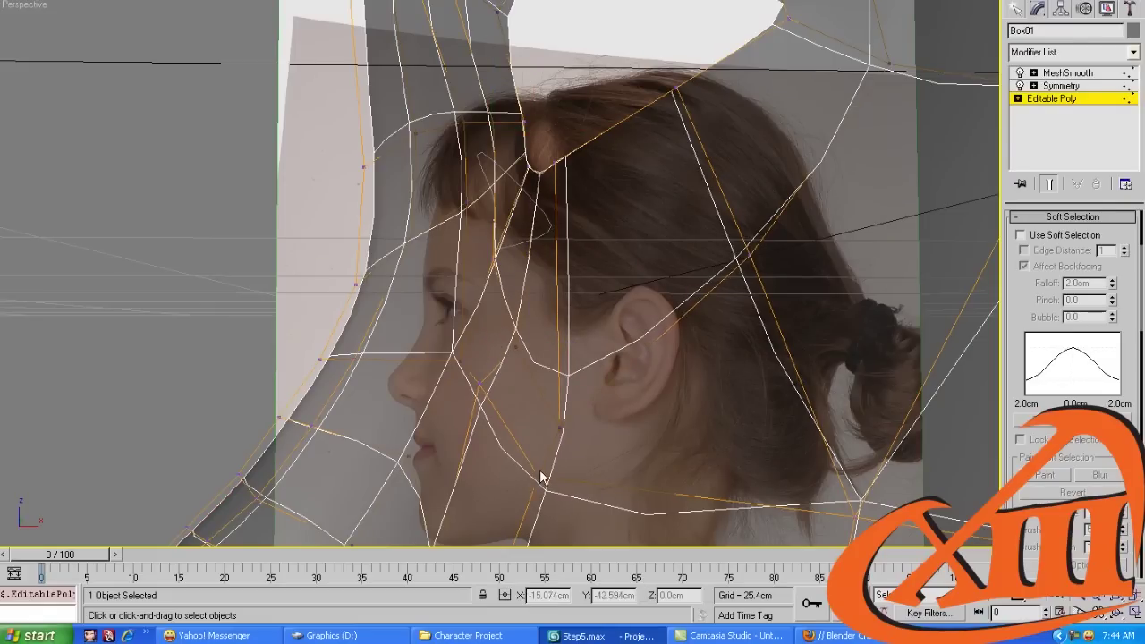
pyautogui.click(528, 468)
pyautogui.moveTo(575, 435); pyautogui.dragTo(567, 415)
# Connect the ring of edges between the eye opening and the surrounding loop to add another eye loop
pyautogui.keyDown('alt'); pyautogui.moveTo(569, 415); pyautogui.dragTo(330, 269, button='middle'); pyautogui.keyUp('alt')
pyautogui.press('2')
pyautogui.click(686, 286)
pyautogui.hotkey('alt', 'r')
pyautogui.hotkey('ctrl', 'shift', 'e')
pyautogui.scroll(4, 427, 331)
pyautogui.scroll(-2, 400, 341)
pyautogui.scroll(4, 330, 269)
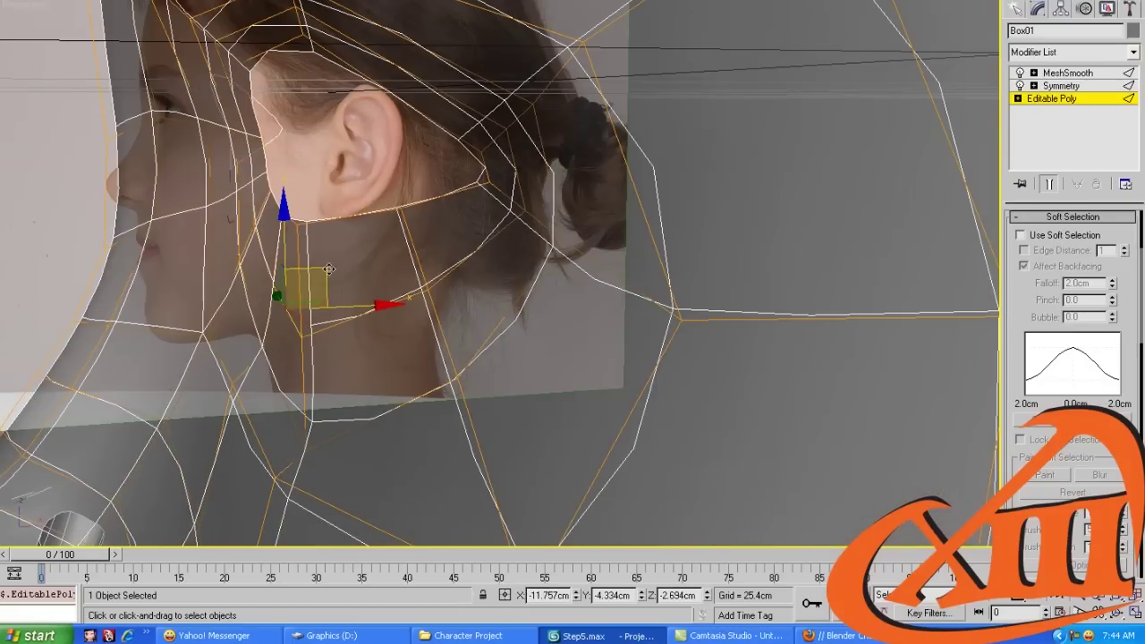
# In the front photo view, lower the middle and inner vertices of the loop below the eye by about 0.45 cm
pyautogui.press('1')
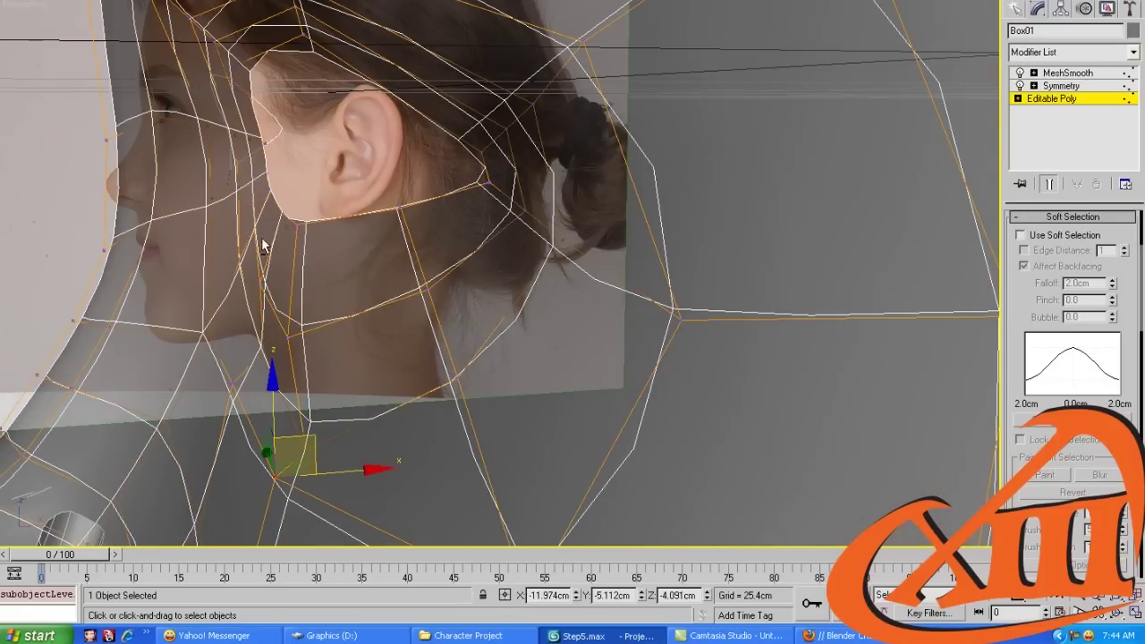
pyautogui.keyDown('alt'); pyautogui.moveTo(262, 243); pyautogui.dragTo(453, 183, button='middle'); pyautogui.keyUp('alt')
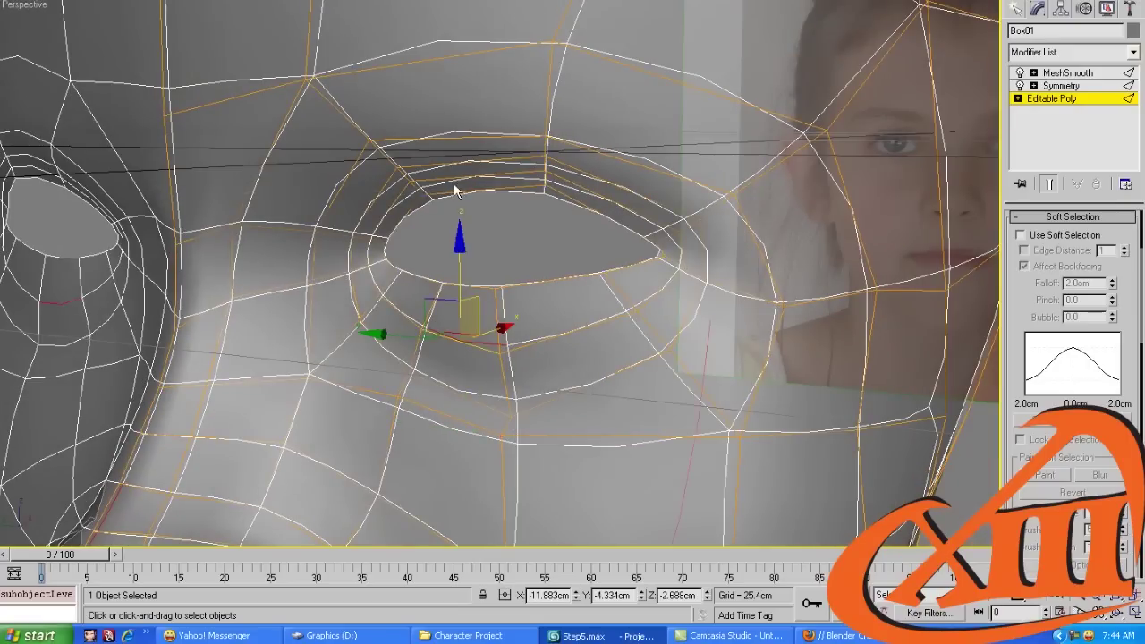
pyautogui.hotkey('shift', 'z')
pyautogui.hotkey('shift', 'z')
pyautogui.hotkey('shift', 'z')
pyautogui.hotkey('shift', 'z')
pyautogui.hotkey('shift', 'z')
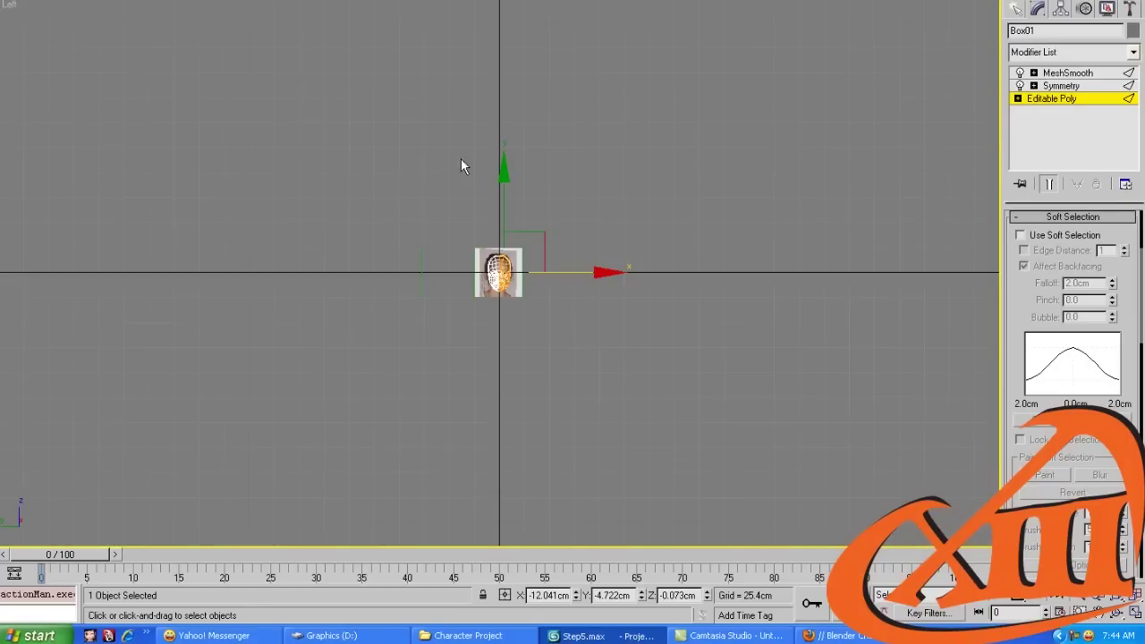
pyautogui.scroll(15, 461, 158)
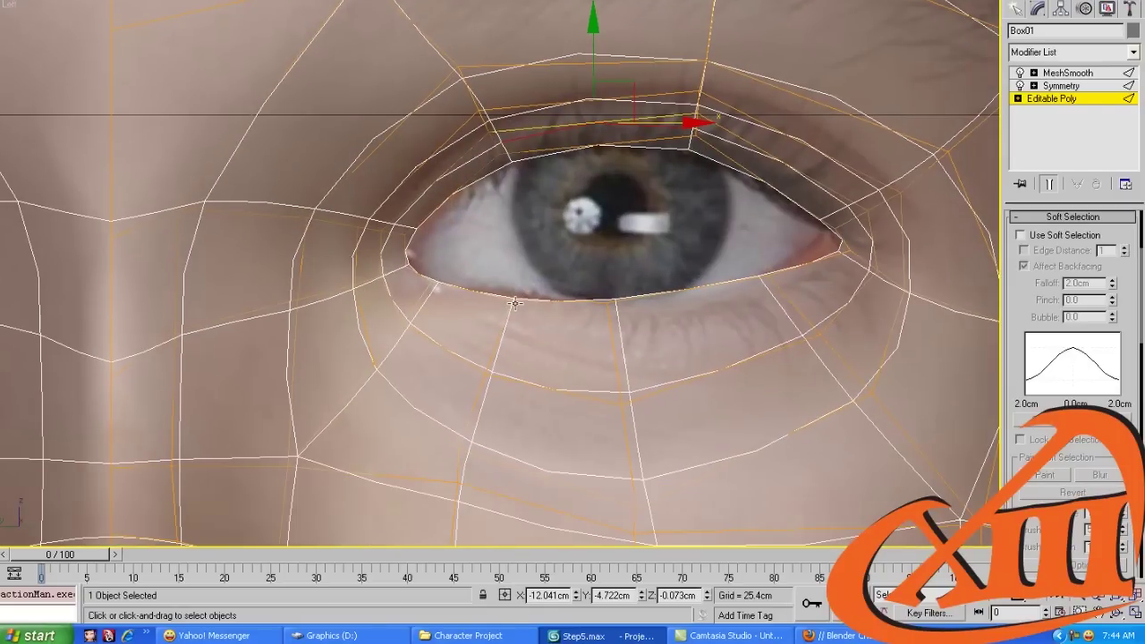
pyautogui.click(632, 531)
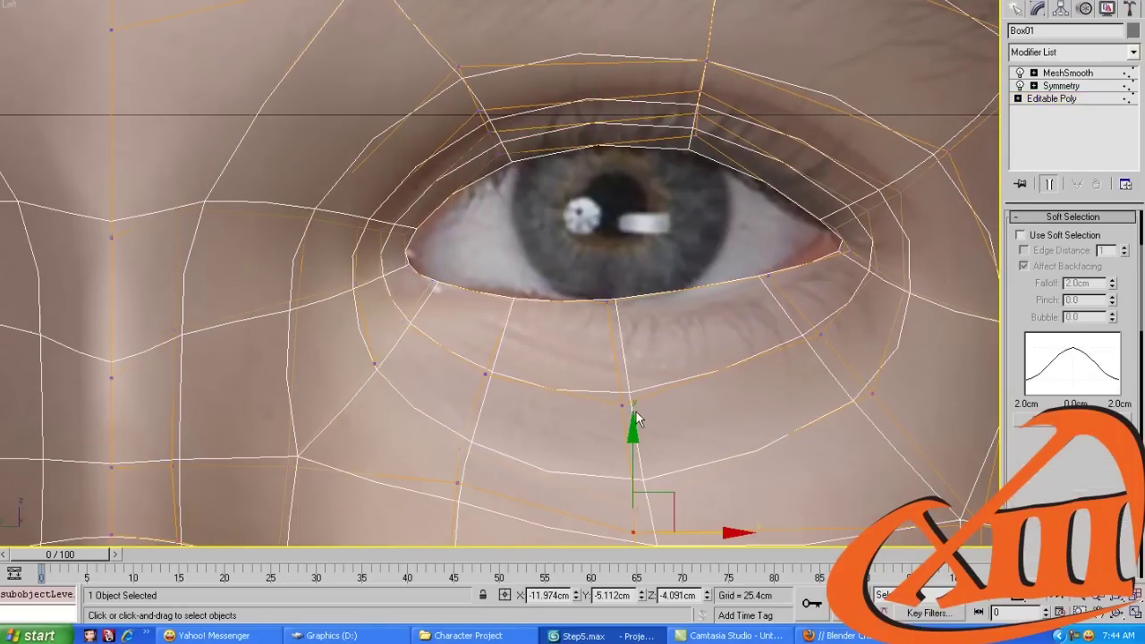
pyautogui.click(609, 404)
pyautogui.click(621, 403)
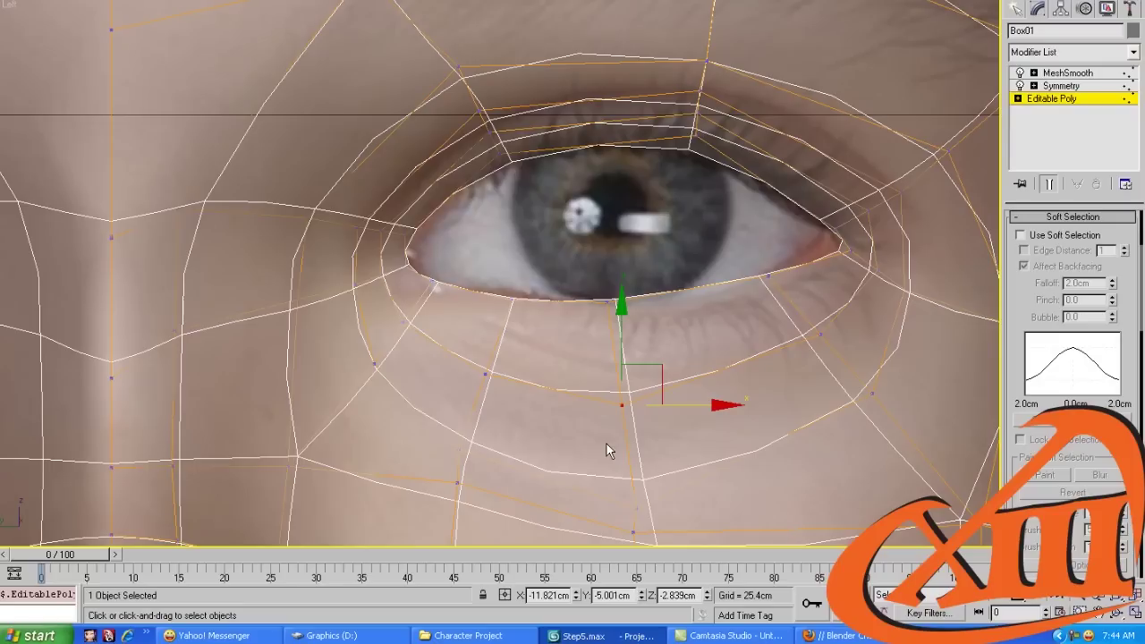
pyautogui.moveTo(660, 383); pyautogui.dragTo(696, 460)
pyautogui.click(488, 374)
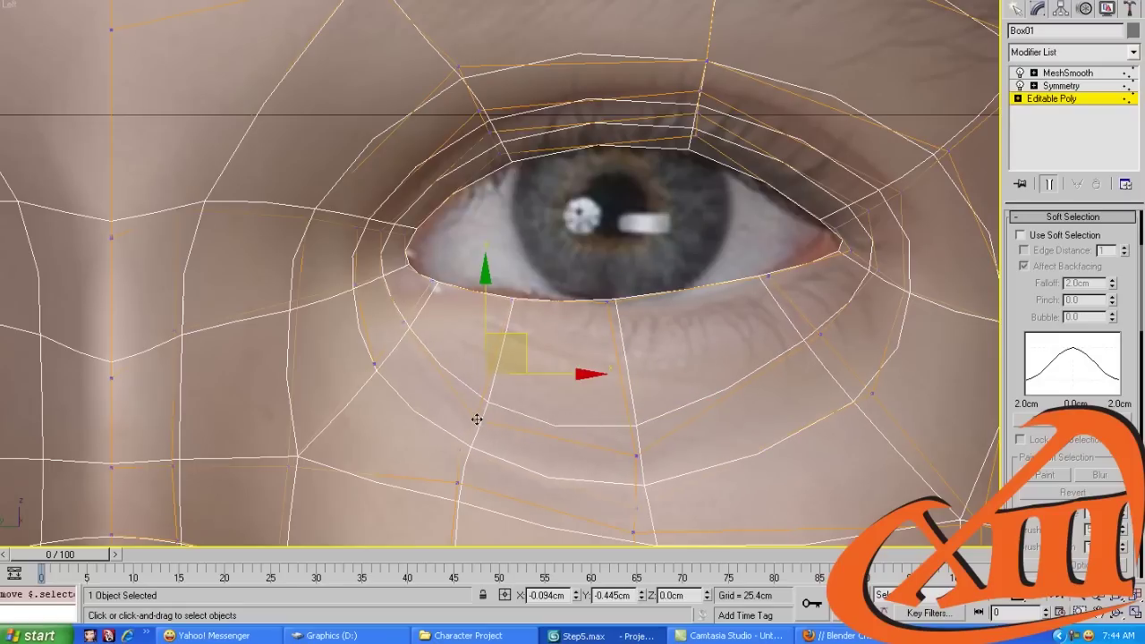
# Pull the lower outer loop vertices down and outward, and move the loop vertices beside the outer eye corner away from the eye
pyautogui.moveTo(475, 415); pyautogui.dragTo(375, 416, button='middle')
pyautogui.click(716, 335)
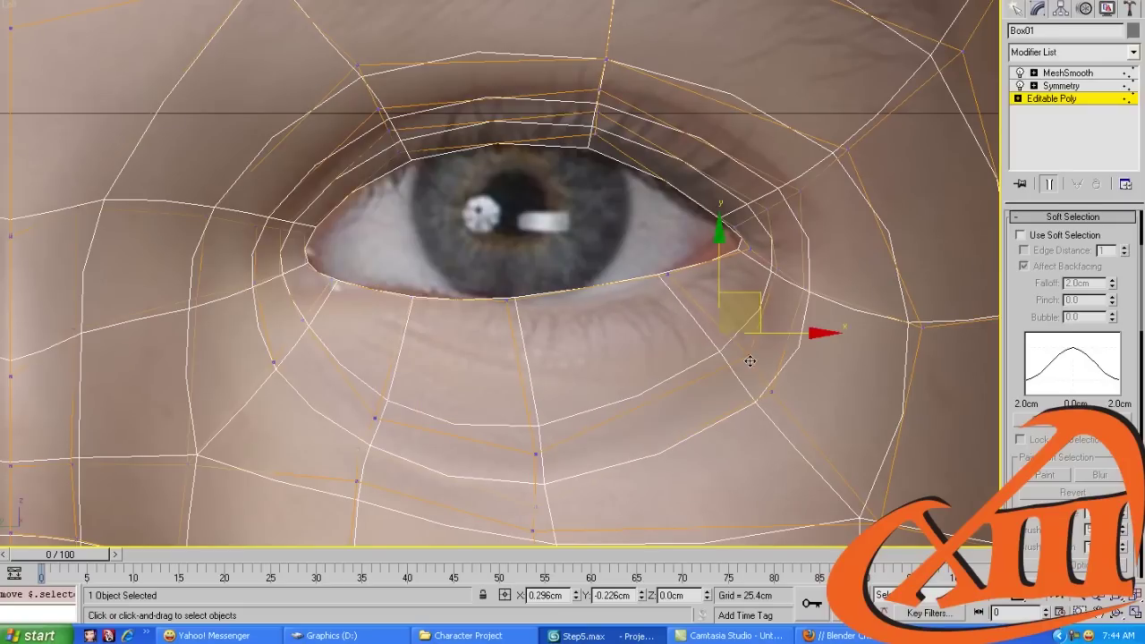
pyautogui.click(746, 357)
pyautogui.moveTo(771, 394); pyautogui.dragTo(836, 457)
pyautogui.moveTo(747, 357); pyautogui.dragTo(838, 287)
pyautogui.click(804, 285)
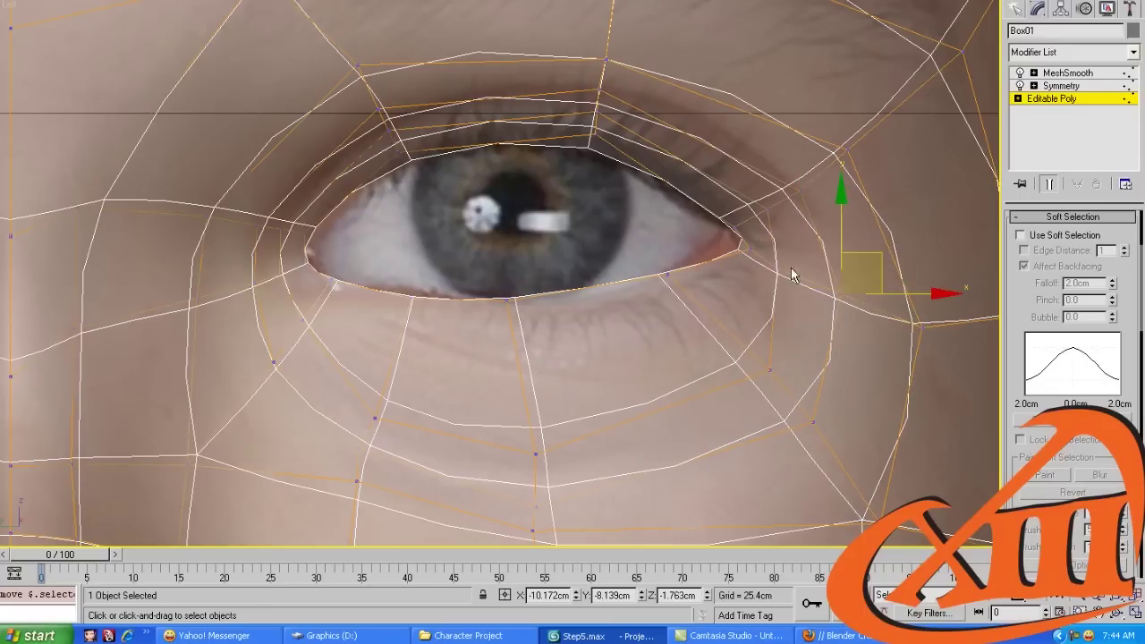
pyautogui.click(787, 268)
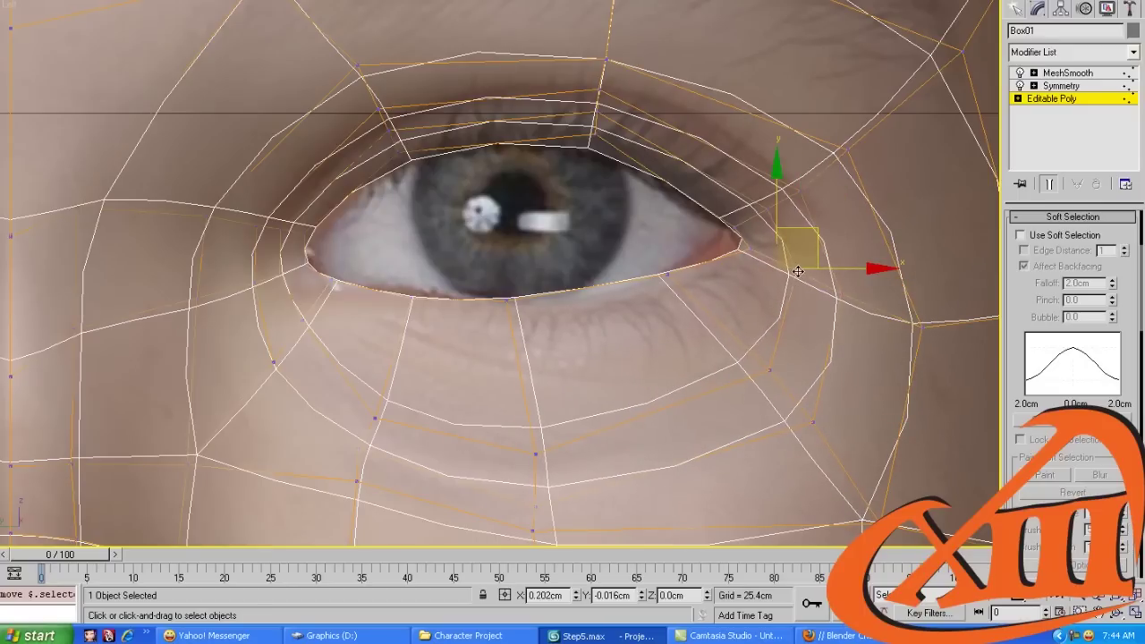
# Reposition the loop vertices above the outer eye corner and along the upper lid to round out the loops
pyautogui.moveTo(781, 219); pyautogui.dragTo(781, 257, button='middle')
pyautogui.click(801, 227)
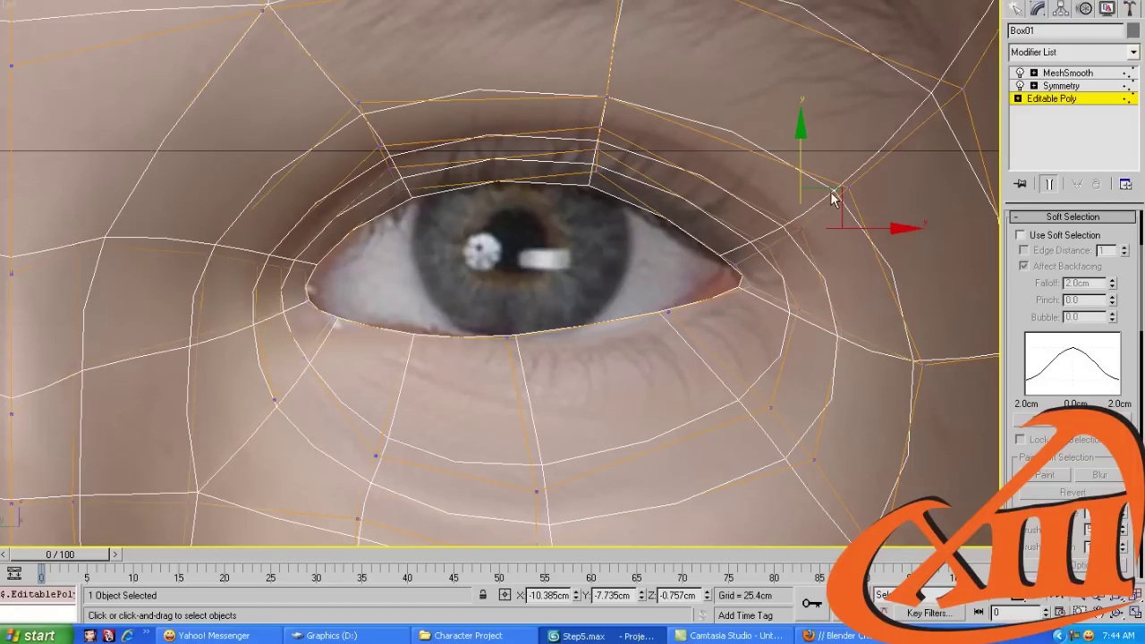
pyautogui.moveTo(832, 190); pyautogui.dragTo(833, 187)
pyautogui.click(778, 239)
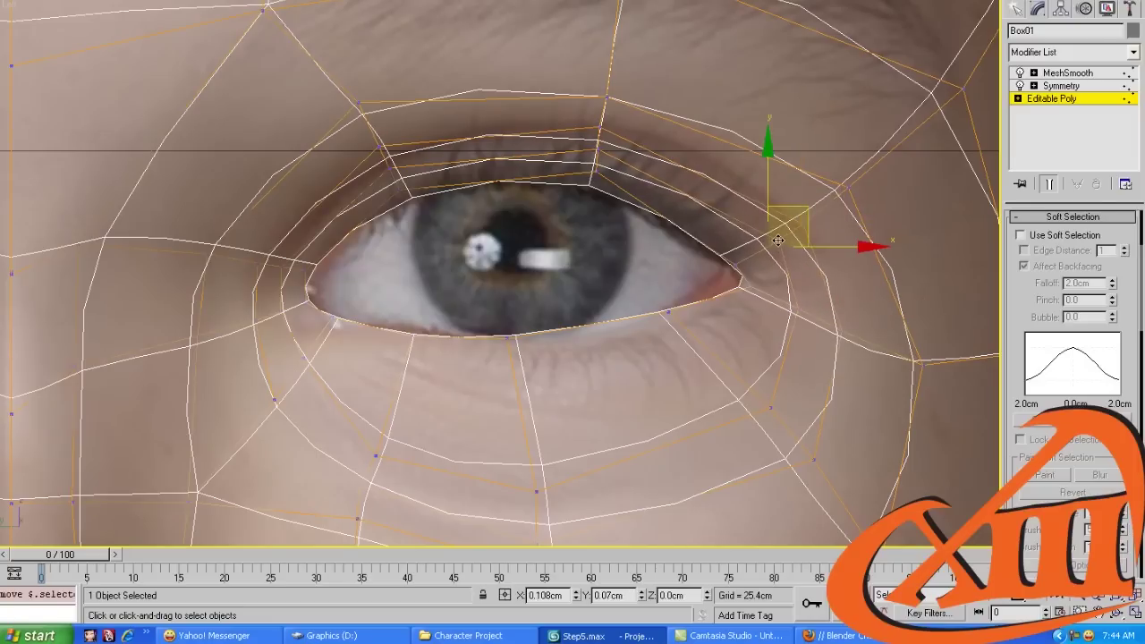
pyautogui.click(598, 150)
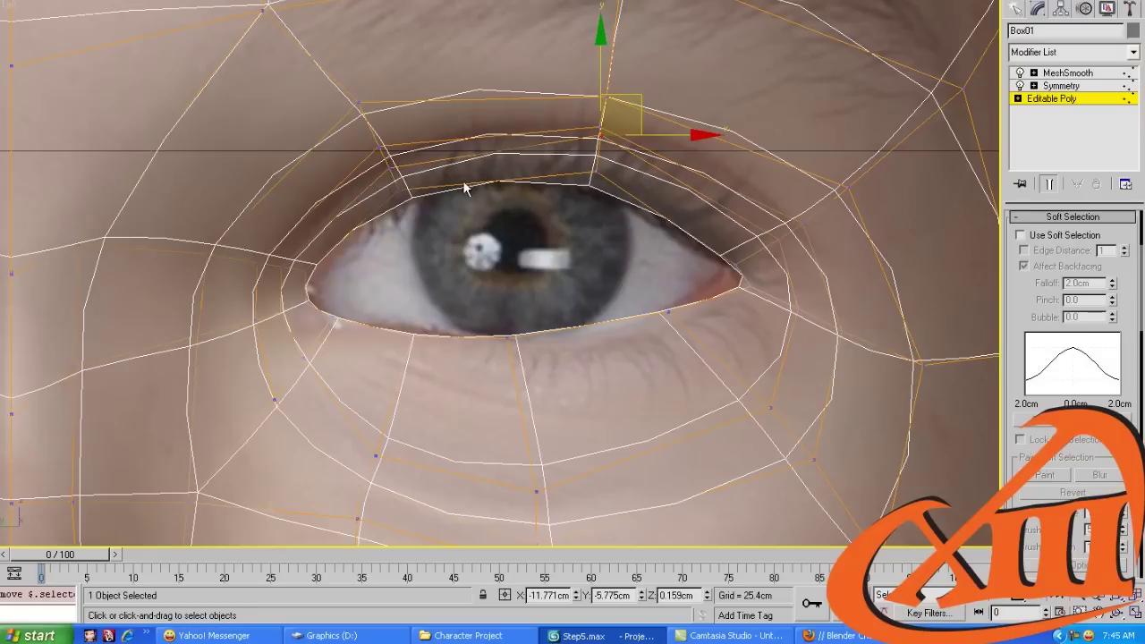
pyautogui.click(387, 167)
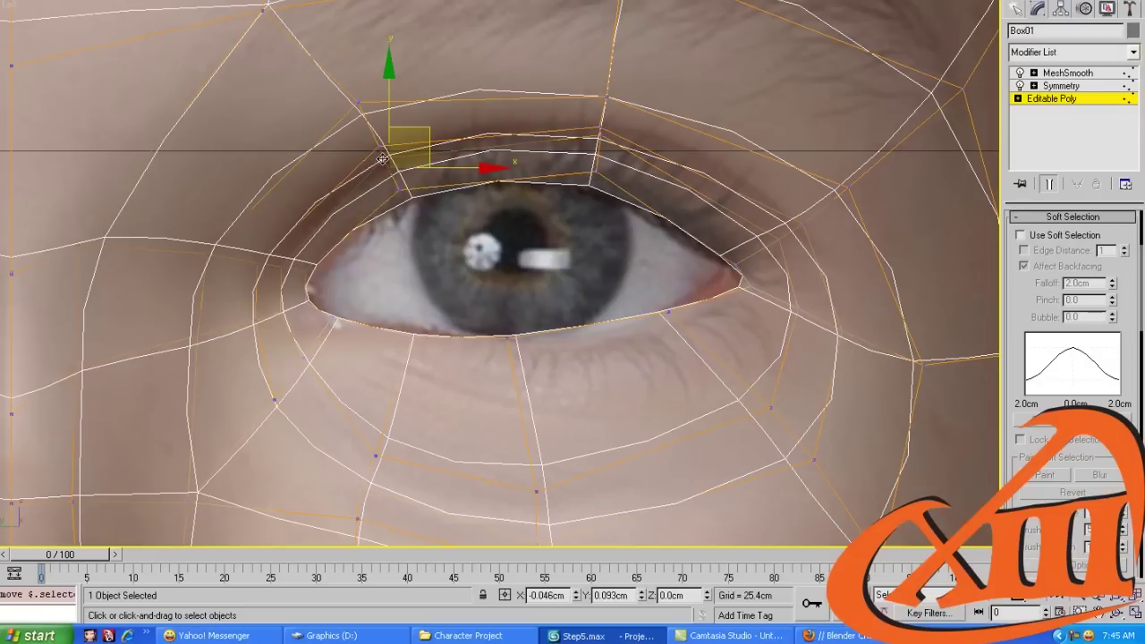
# Adjust the loop vertices around and just below the inner eye corner to even out their spacing
pyautogui.click(271, 266)
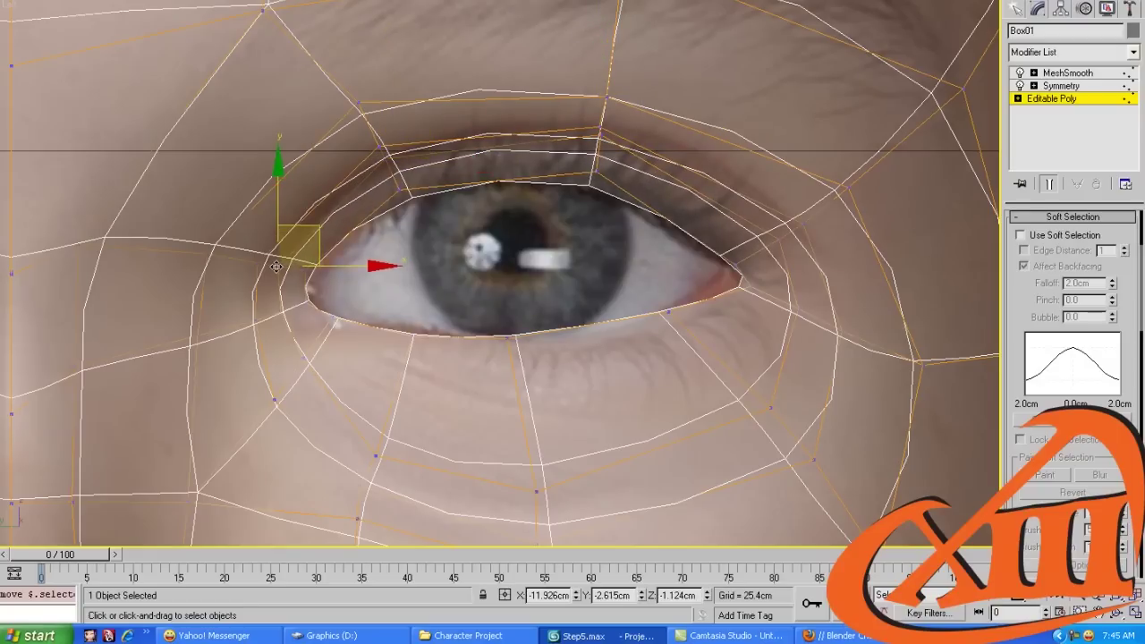
pyautogui.click(452, 470)
pyautogui.click(270, 265)
pyautogui.moveTo(270, 266); pyautogui.dragTo(301, 362)
# In shaded perspective without edge overlay, lower the cheek vertex beneath the eye loops to about -4.44 cm in Z
pyautogui.scroll(-2, 389, 396)
pyautogui.scroll(-3, 390, 397)
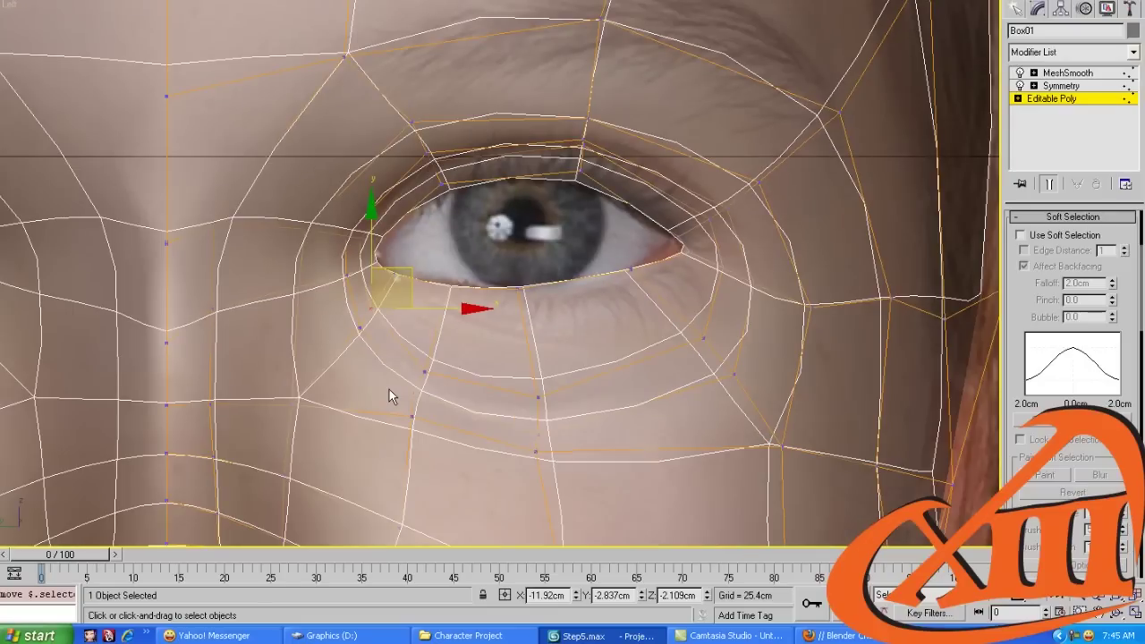
pyautogui.press('p')
pyautogui.keyDown('alt'); pyautogui.moveTo(392, 390); pyautogui.dragTo(535, 320, button='middle'); pyautogui.keyUp('alt')
pyautogui.keyDown('alt'); pyautogui.moveTo(778, 268); pyautogui.dragTo(813, 283, button='middle'); pyautogui.keyUp('alt')
pyautogui.press('F4')
pyautogui.keyDown('alt'); pyautogui.moveTo(681, 281); pyautogui.dragTo(663, 314, button='middle'); pyautogui.keyUp('alt')
pyautogui.scroll(3, 648, 287)
pyautogui.click(661, 266)
pyautogui.moveTo(659, 263); pyautogui.dragTo(658, 266)
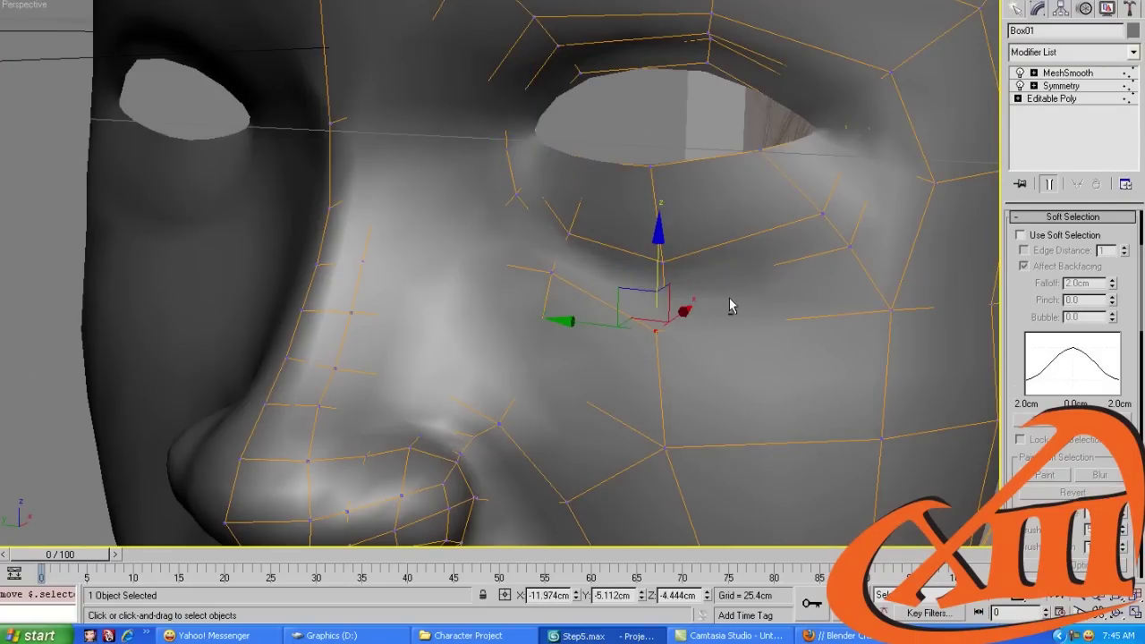
# In the wireframe side view, shift the outer loop vertex directly below the eye along X to refine its depth
pyautogui.keyDown('alt'); pyautogui.moveTo(731, 307); pyautogui.dragTo(624, 288, button='middle'); pyautogui.keyUp('alt')
pyautogui.press('F3')
pyautogui.moveTo(495, 300); pyautogui.dragTo(512, 264)
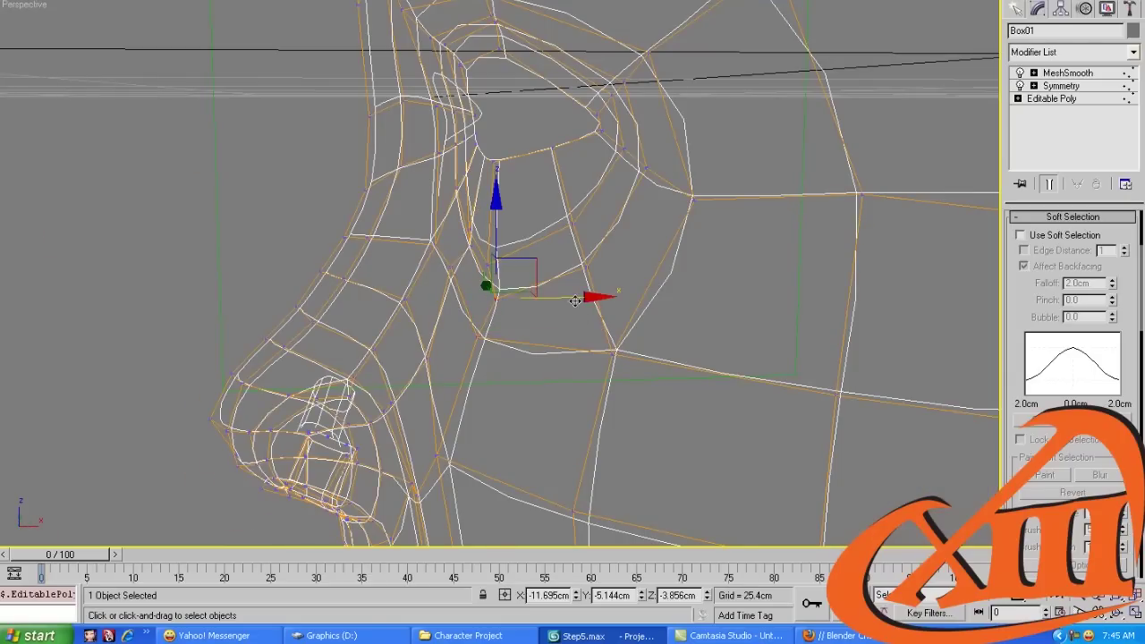
# Move the inner loop edge below the eye back along X to about -11.69 cm
pyautogui.press('F3')
pyautogui.moveTo(662, 304)
pyautogui.keyDown('alt'); pyautogui.mouseDown(button='middle')
pyautogui.moveTo(740, 309)
pyautogui.moveTo(606, 281)
pyautogui.moveTo(650, 299)
pyautogui.moveTo(615, 301)
pyautogui.moveTo(652, 256)
pyautogui.moveTo(545, 238)
pyautogui.moveTo(629, 187)
pyautogui.moveTo(593, 241)
pyautogui.moveTo(544, 240)
pyautogui.moveTo(583, 244)
pyautogui.mouseUp(button='middle'); pyautogui.keyUp('alt')
pyautogui.press('F3')
pyautogui.scroll(3, 641, 187)
pyautogui.press('1')
pyautogui.click(640, 187)
pyautogui.click(535, 241)
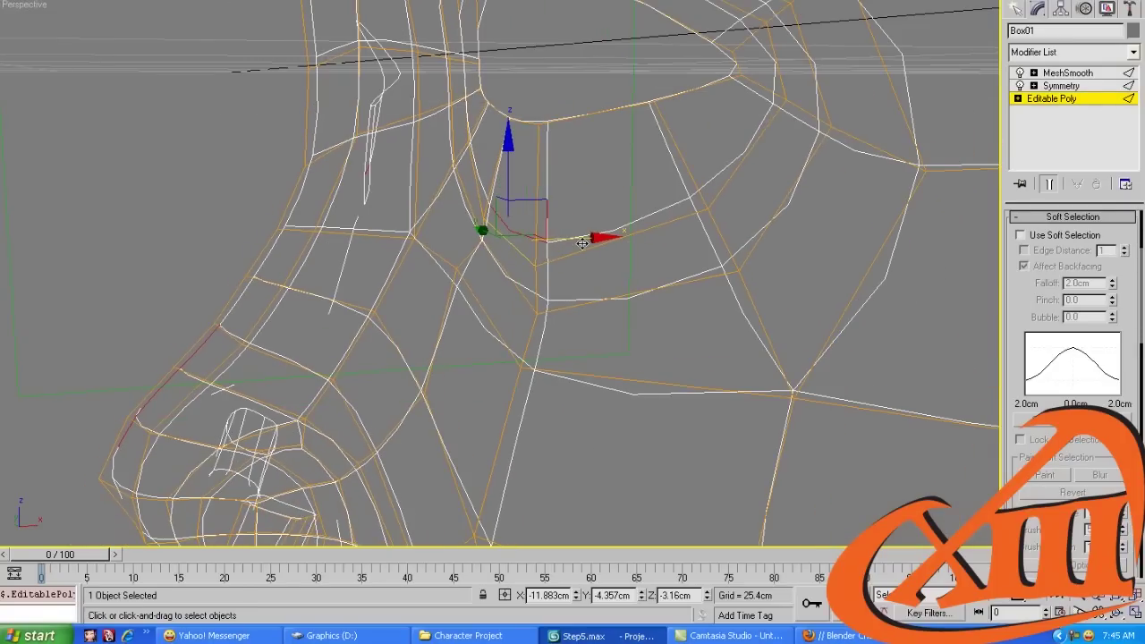
pyautogui.moveTo(586, 242); pyautogui.dragTo(602, 242)
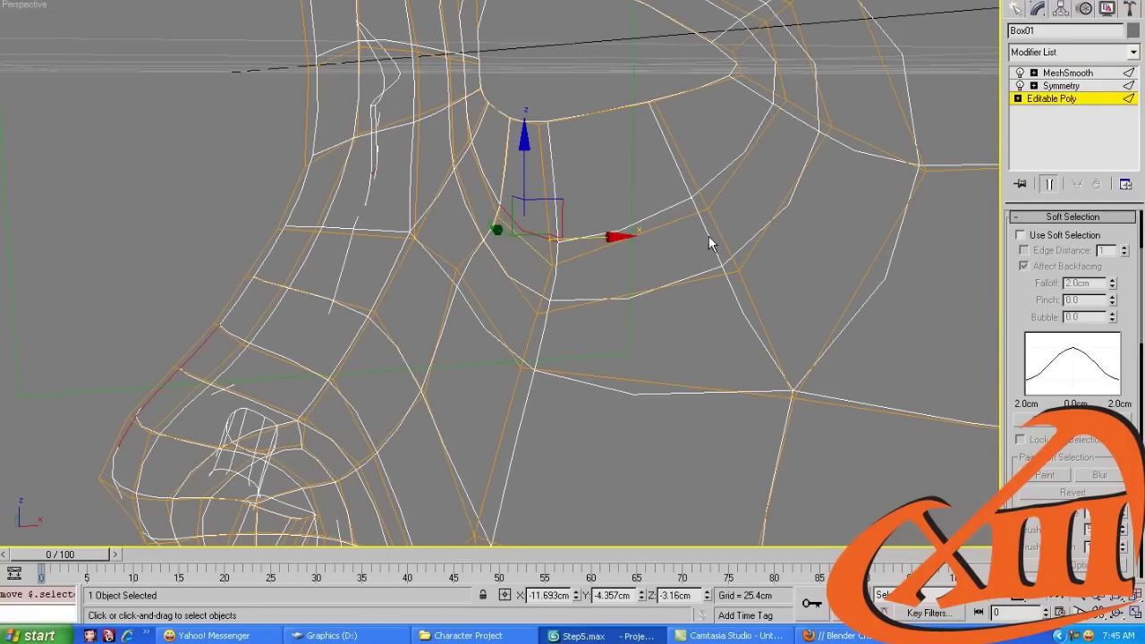
# Shift the loop element below the outer part of the eye slightly along X
pyautogui.moveTo(707, 211)
pyautogui.keyDown('alt'); pyautogui.mouseDown(button='middle')
pyautogui.moveTo(879, 309)
pyautogui.moveTo(745, 104)
pyautogui.mouseUp(button='middle'); pyautogui.keyUp('alt')
pyautogui.click(744, 105)
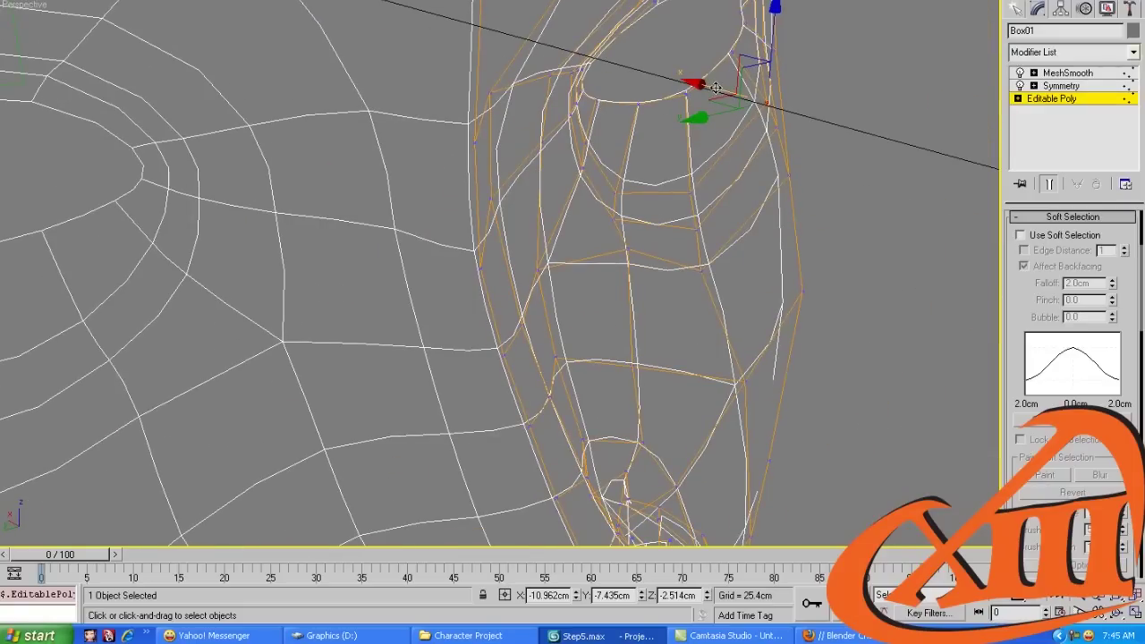
pyautogui.moveTo(716, 86); pyautogui.dragTo(703, 93)
# Select the ring of radial edges around the eye opening and connect them to insert a loop close to the eyelids
pyautogui.keyDown('alt'); pyautogui.moveTo(703, 94); pyautogui.dragTo(496, 187, button='middle'); pyautogui.keyUp('alt')
pyautogui.scroll(5, 528, 202)
pyautogui.click(627, 256)
pyautogui.click(674, 214)
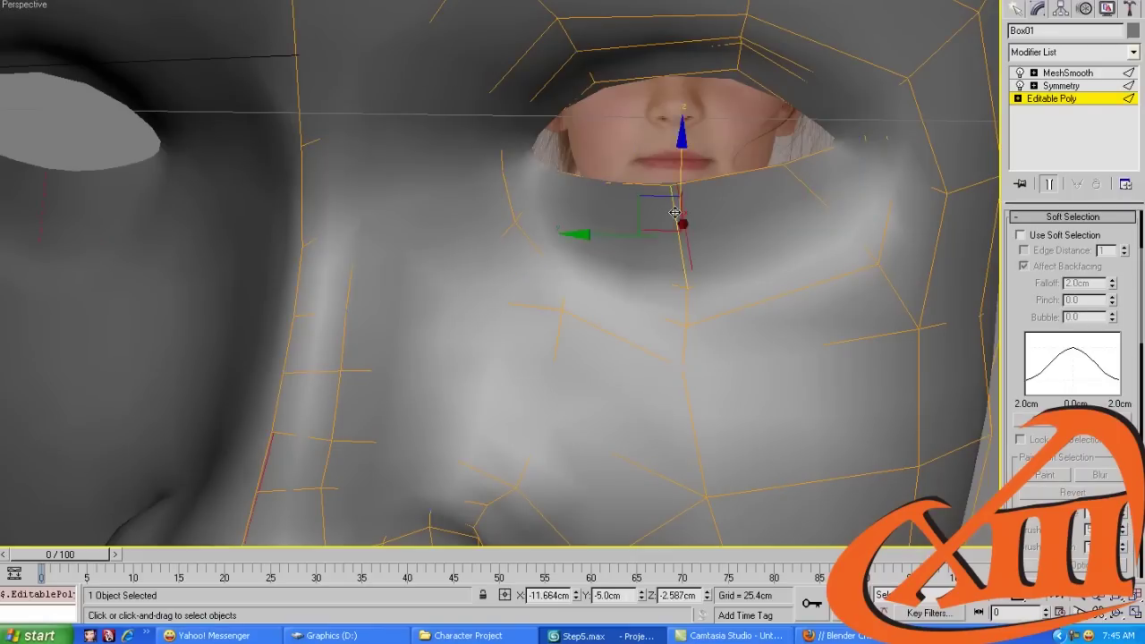
pyautogui.hotkey('ctrl', 'a')
pyautogui.click(675, 195)
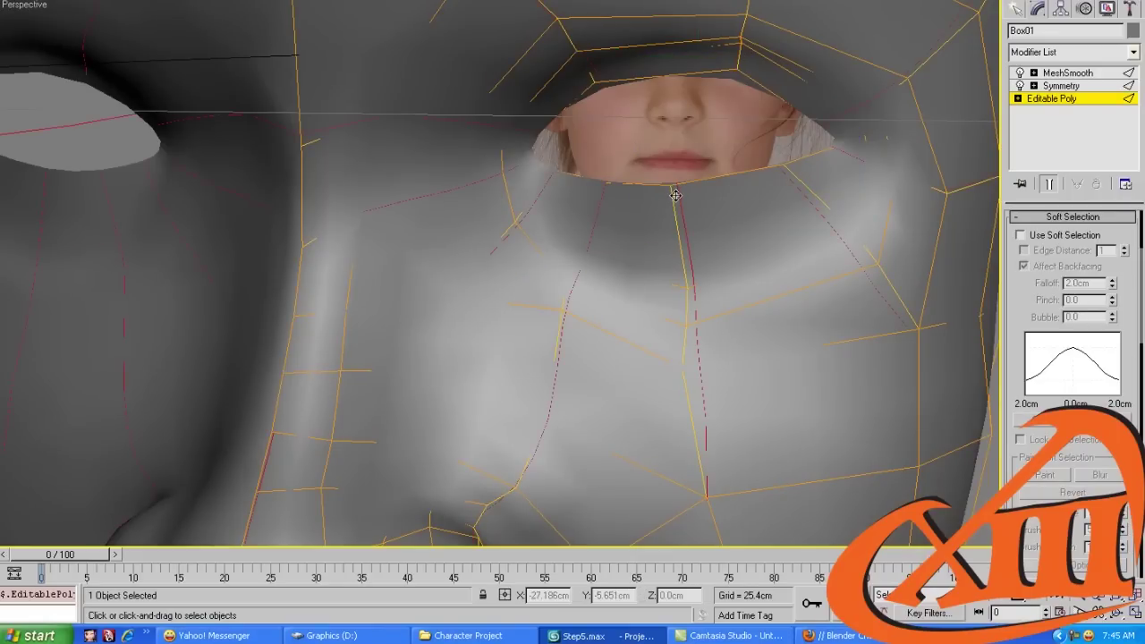
pyautogui.hotkey('alt', 'l')
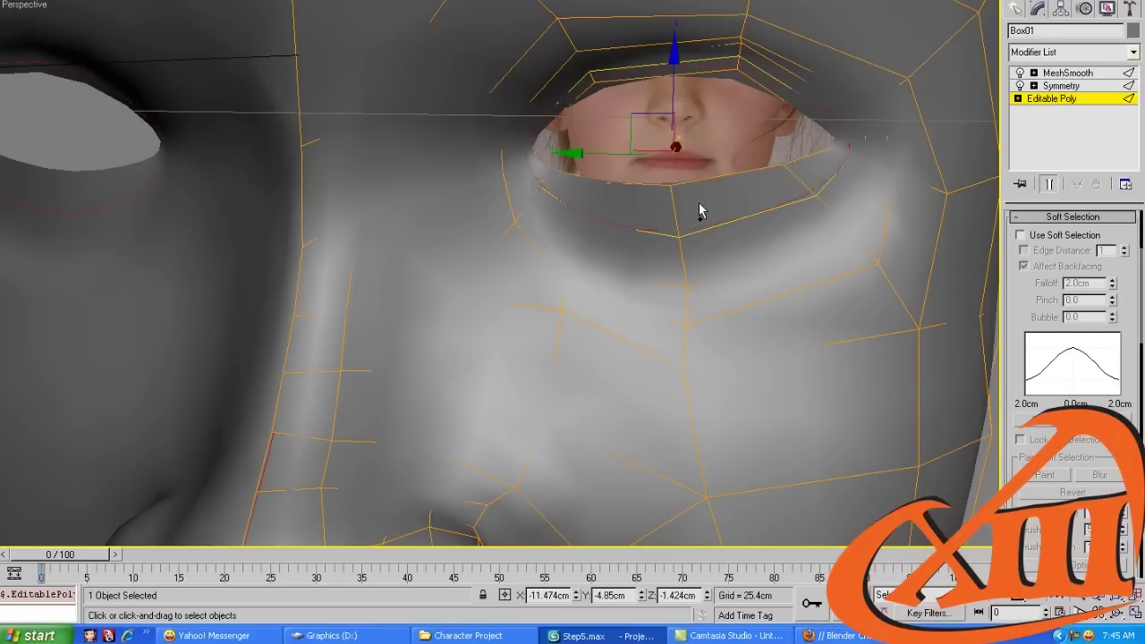
# In the front photo view, raise the middle and inner vertices of the second loop below the eye toward the lower lid
pyautogui.press('l')
pyautogui.scroll(6, 695, 214)
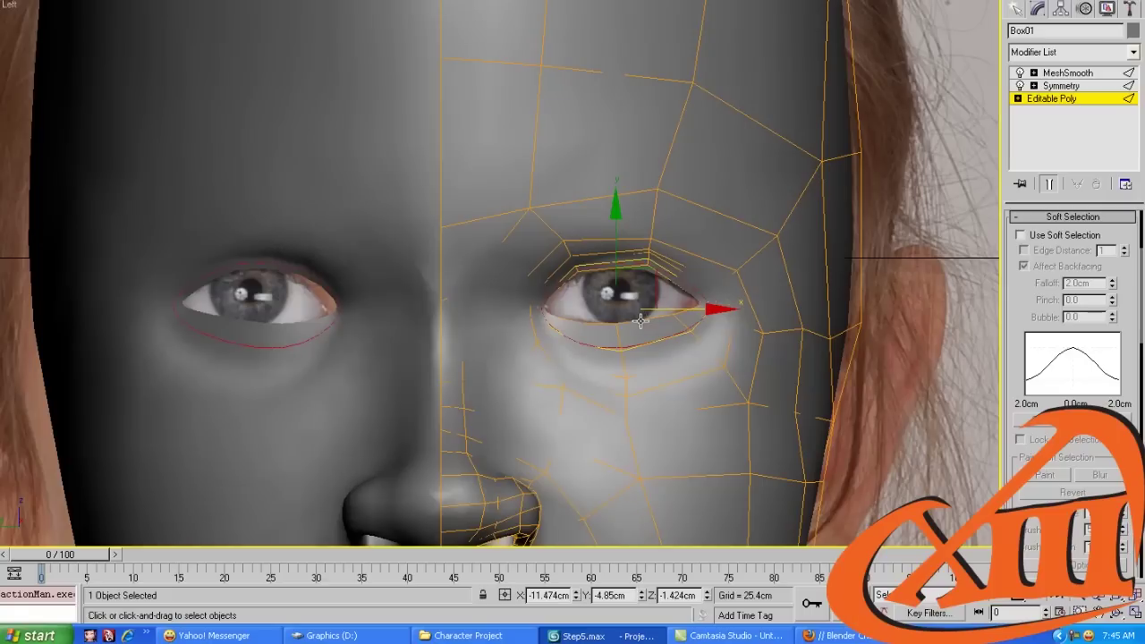
pyautogui.scroll(3, 599, 258)
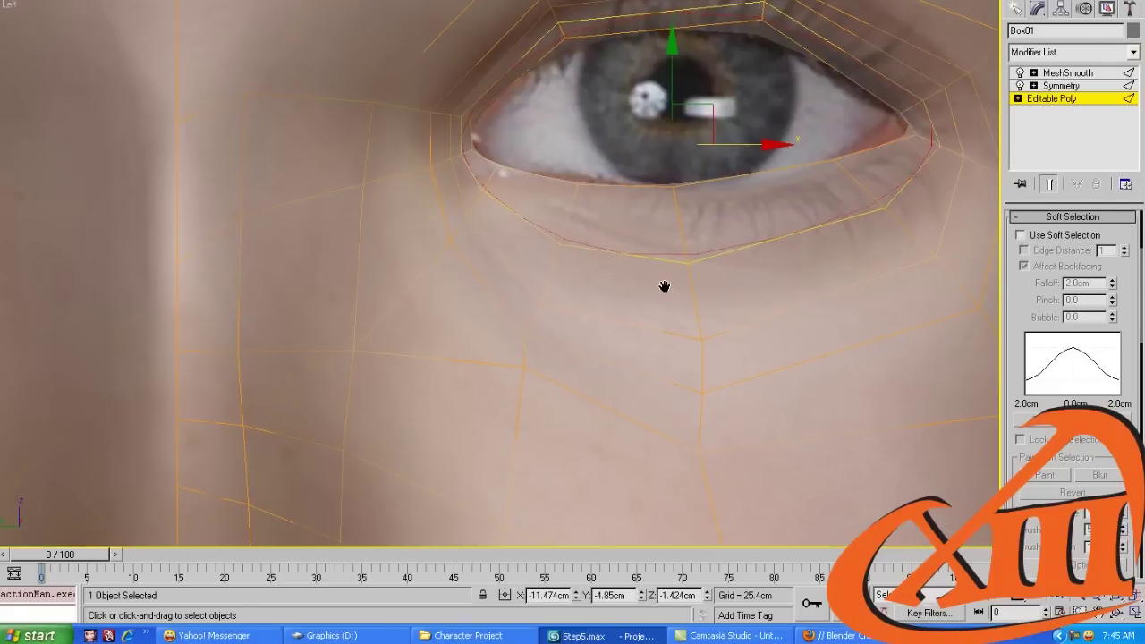
pyautogui.press('1')
pyautogui.click(703, 339)
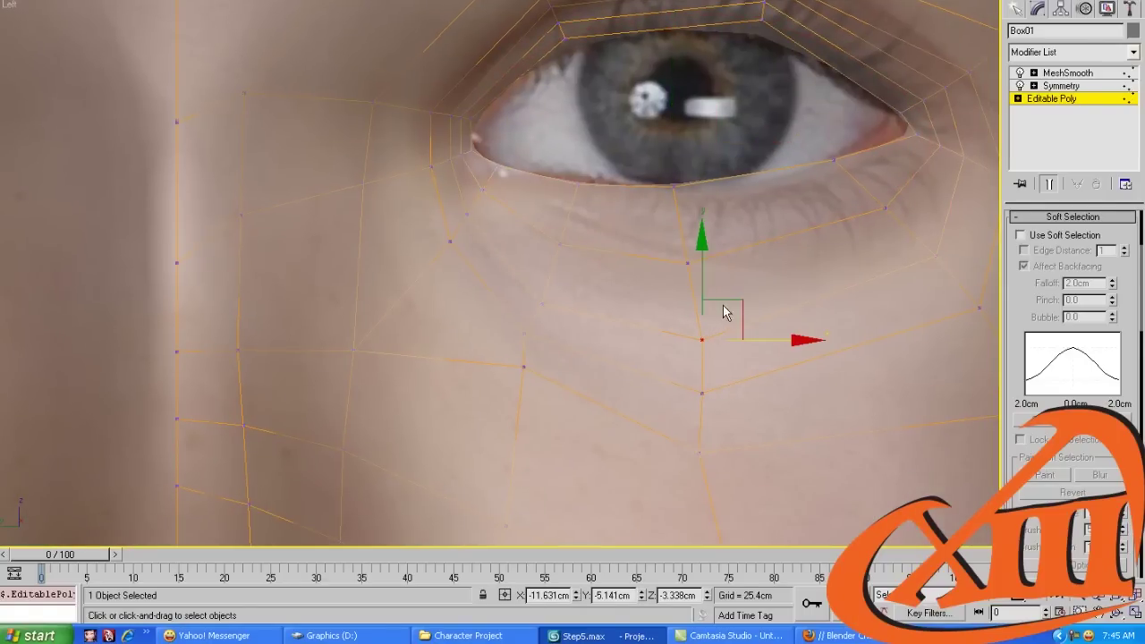
pyautogui.moveTo(717, 279); pyautogui.dragTo(622, 296)
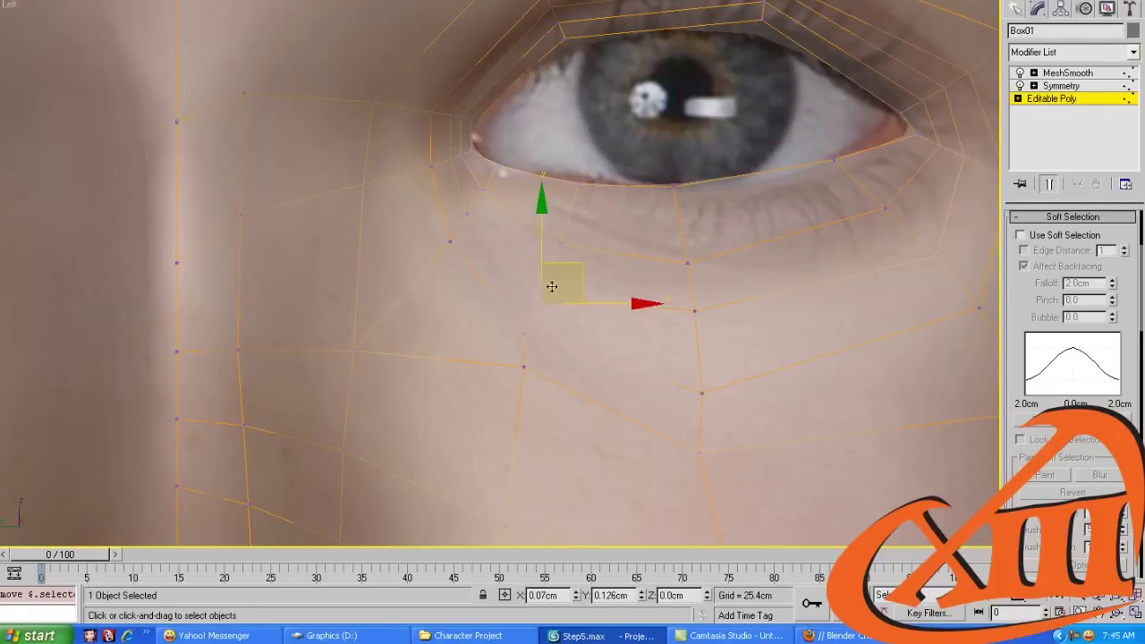
# Raise the innermost loop's edge below the inner half of the eye closer to the lower lid
pyautogui.press('1')
pyautogui.hotkey('ctrl', 's')
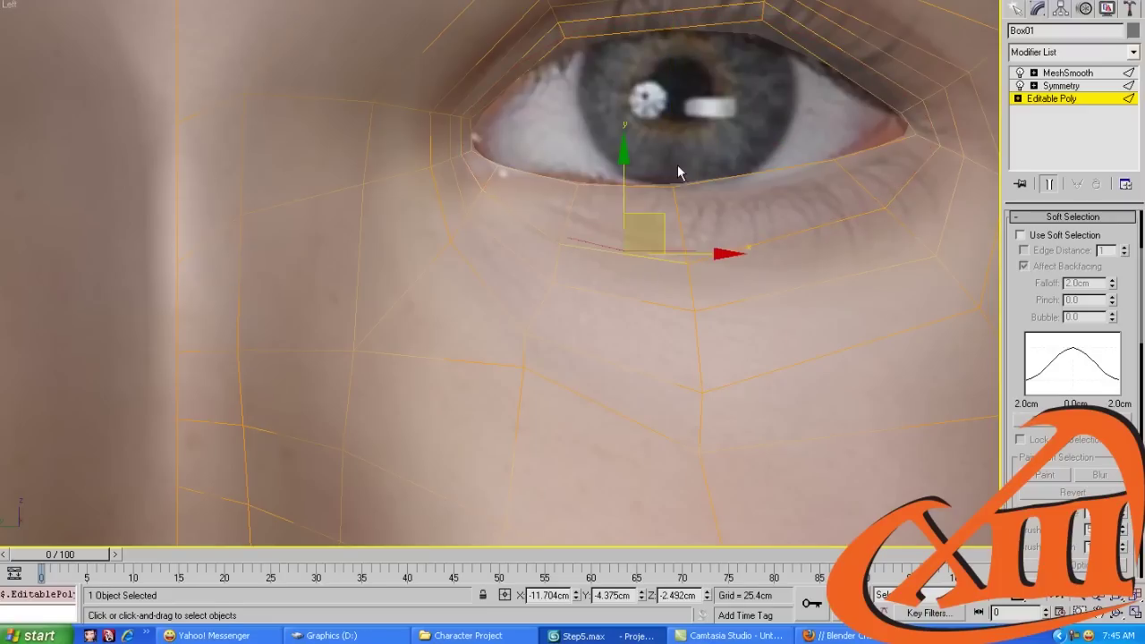
pyautogui.moveTo(627, 179); pyautogui.dragTo(626, 164)
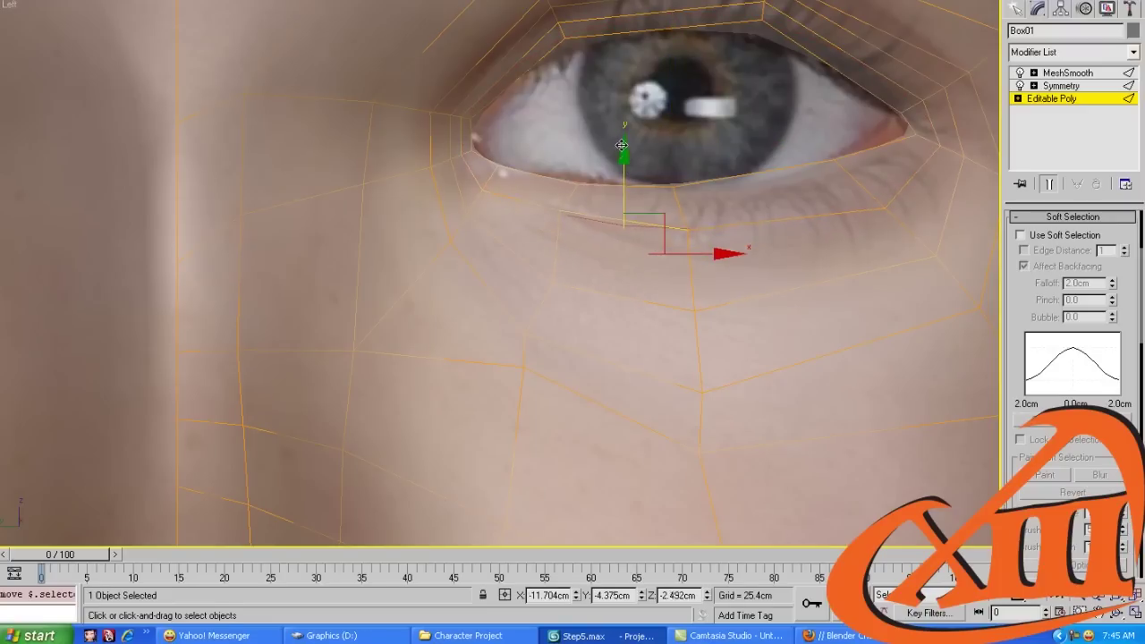
# Move the lower outer loop vertices closer to the eye and lift the second loop's middle and inner vertices slightly
pyautogui.press('1')
pyautogui.click(903, 206)
pyautogui.moveTo(921, 170); pyautogui.dragTo(894, 210)
pyautogui.click(693, 311)
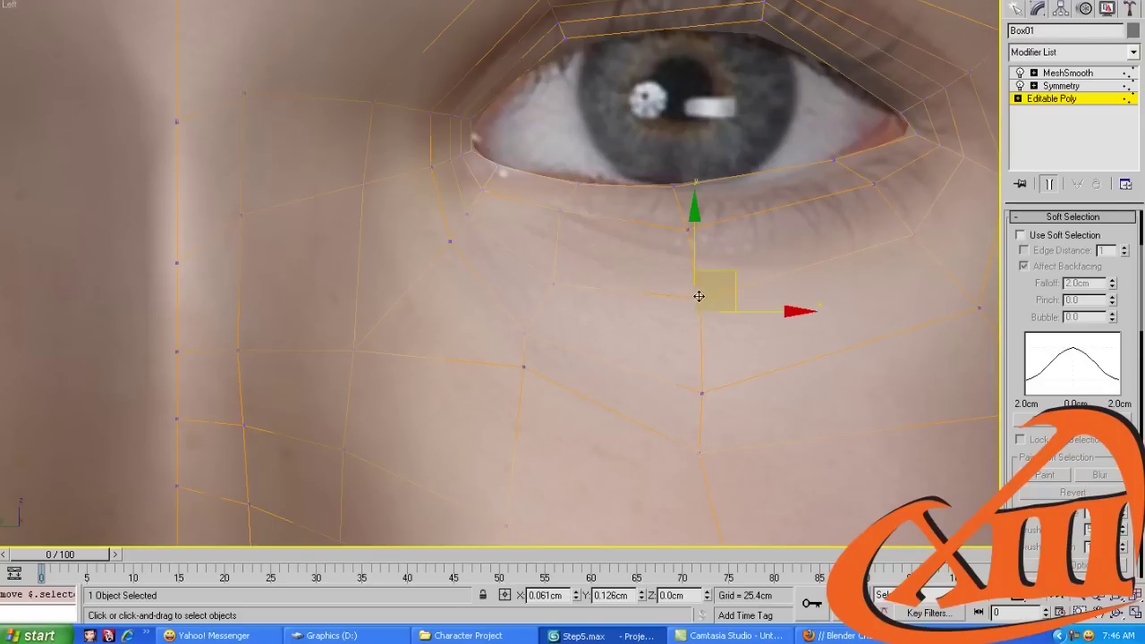
pyautogui.moveTo(699, 296); pyautogui.dragTo(555, 277)
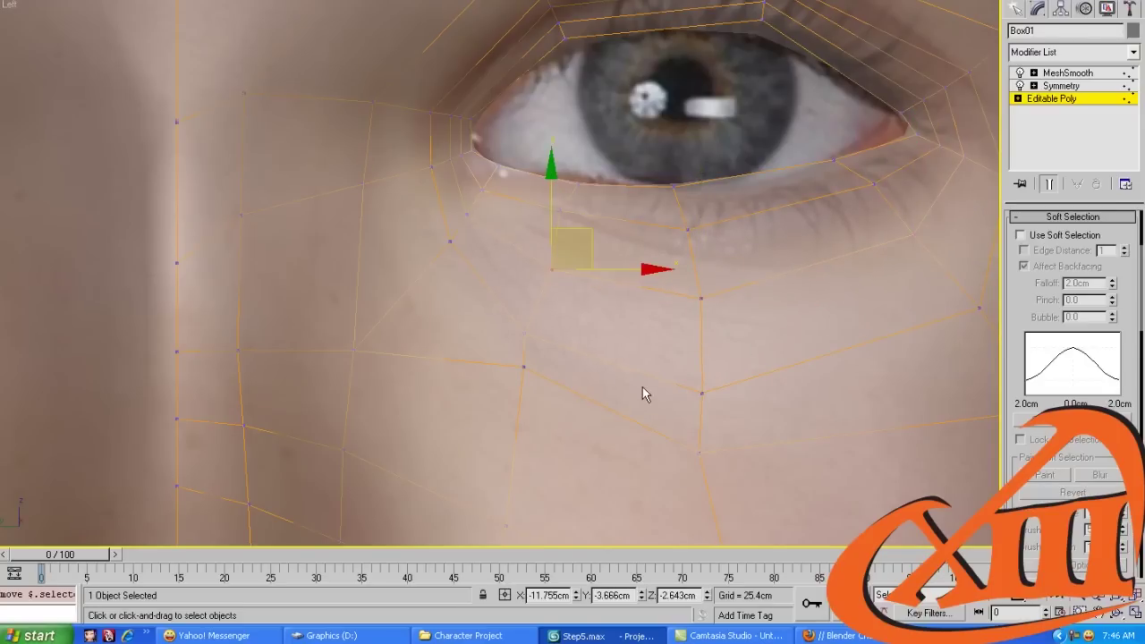
# Switch to the perspective view and turn the head to see the eye area from the side
pyautogui.scroll(-3, 643, 387)
pyautogui.press('p')
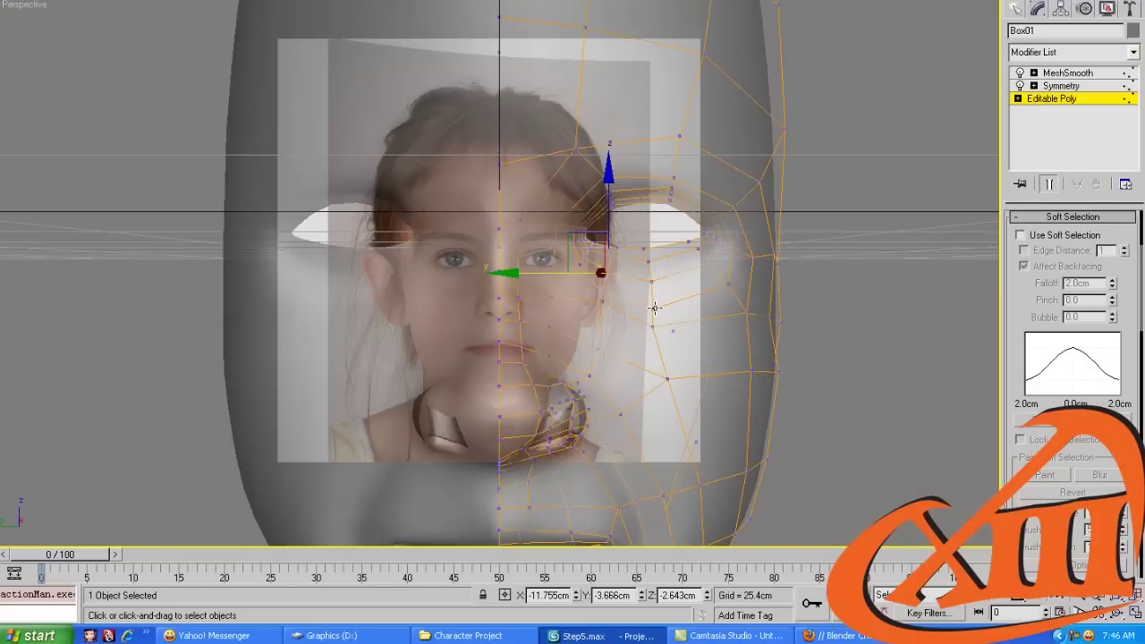
pyautogui.keyDown('alt'); pyautogui.moveTo(654, 308); pyautogui.dragTo(602, 378, button='middle'); pyautogui.keyUp('alt')
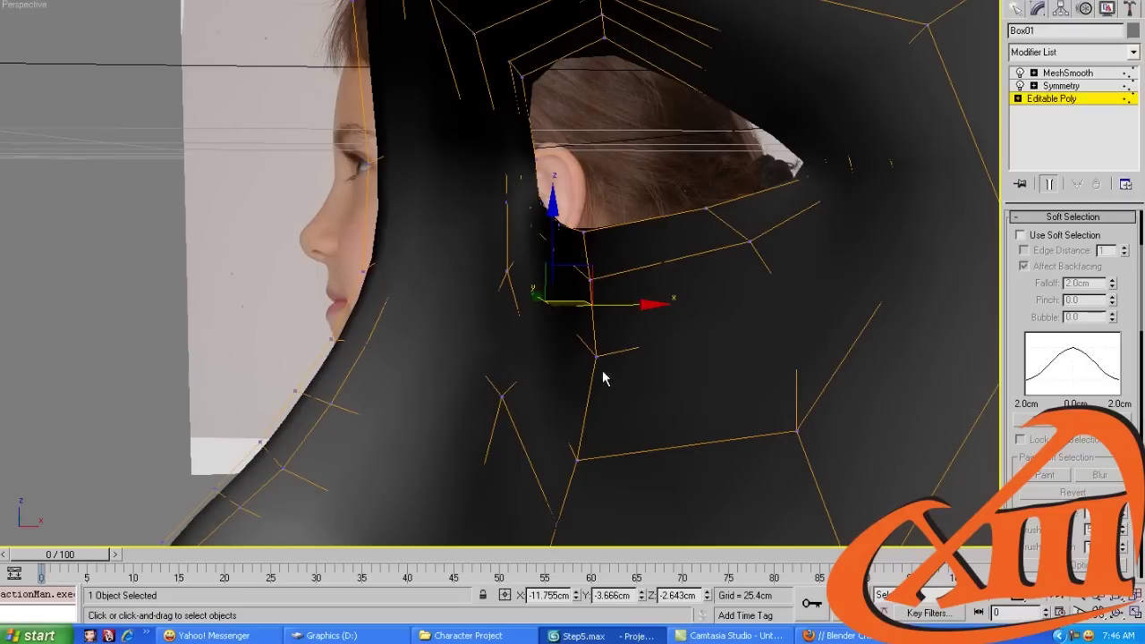
# Try to shift the vertex below the middle of the lower lid backward and sideways, and undo both moves
pyautogui.click(595, 353)
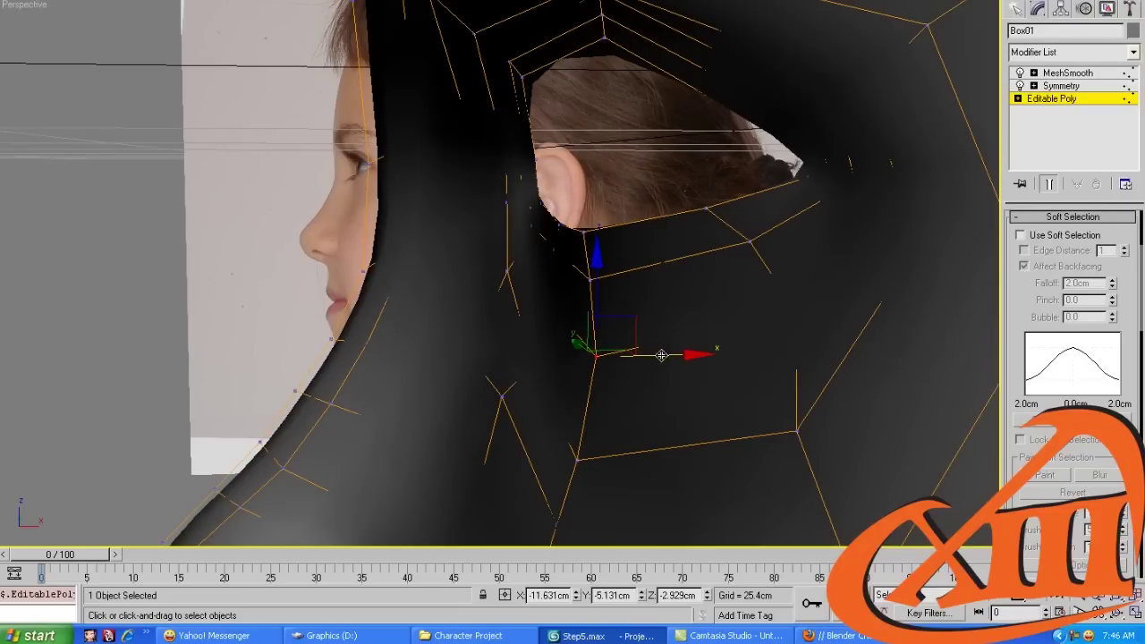
pyautogui.moveTo(661, 356); pyautogui.dragTo(680, 356)
pyautogui.keyDown('alt'); pyautogui.moveTo(680, 356); pyautogui.dragTo(887, 325, button='middle'); pyautogui.keyUp('alt')
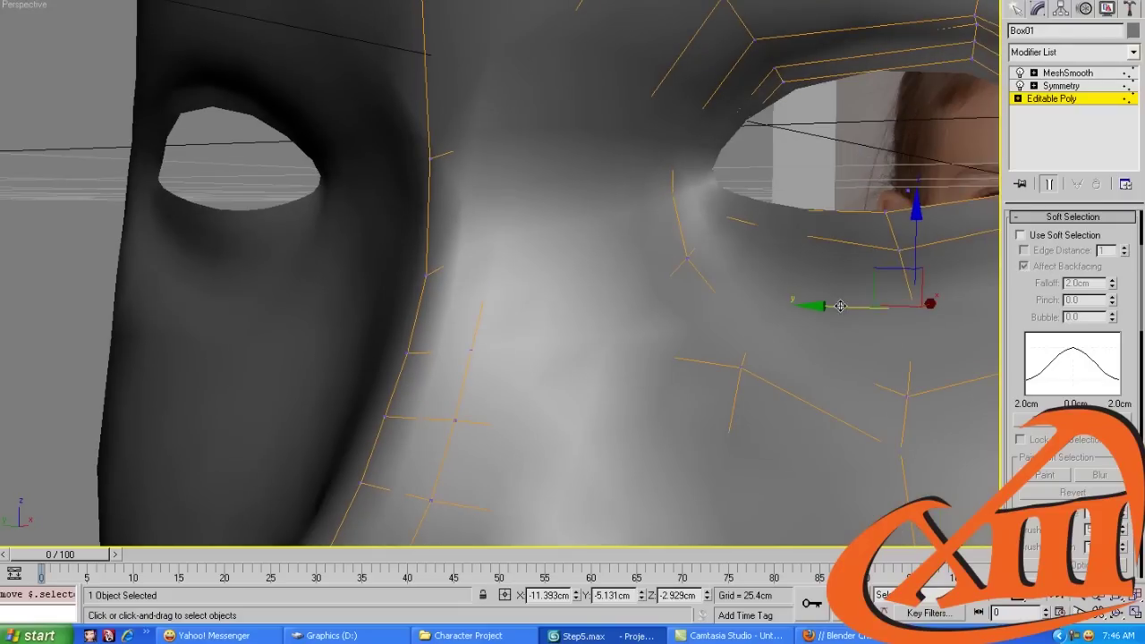
pyautogui.moveTo(840, 306); pyautogui.dragTo(835, 306)
pyautogui.scroll(-3, 438, 264)
pyautogui.scroll(2, 653, 347)
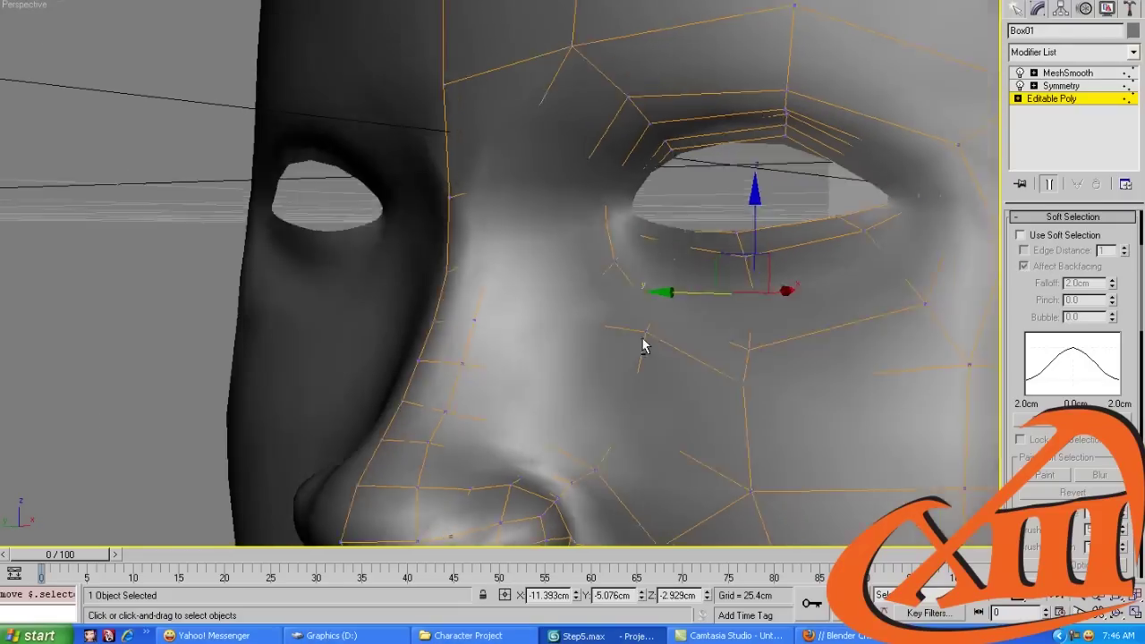
pyautogui.keyDown('alt'); pyautogui.moveTo(642, 346); pyautogui.dragTo(545, 340, button='middle'); pyautogui.keyUp('alt')
pyautogui.scroll(2, 539, 343)
pyautogui.hotkey('ctrl', 'z')
pyautogui.hotkey('ctrl', 'z')
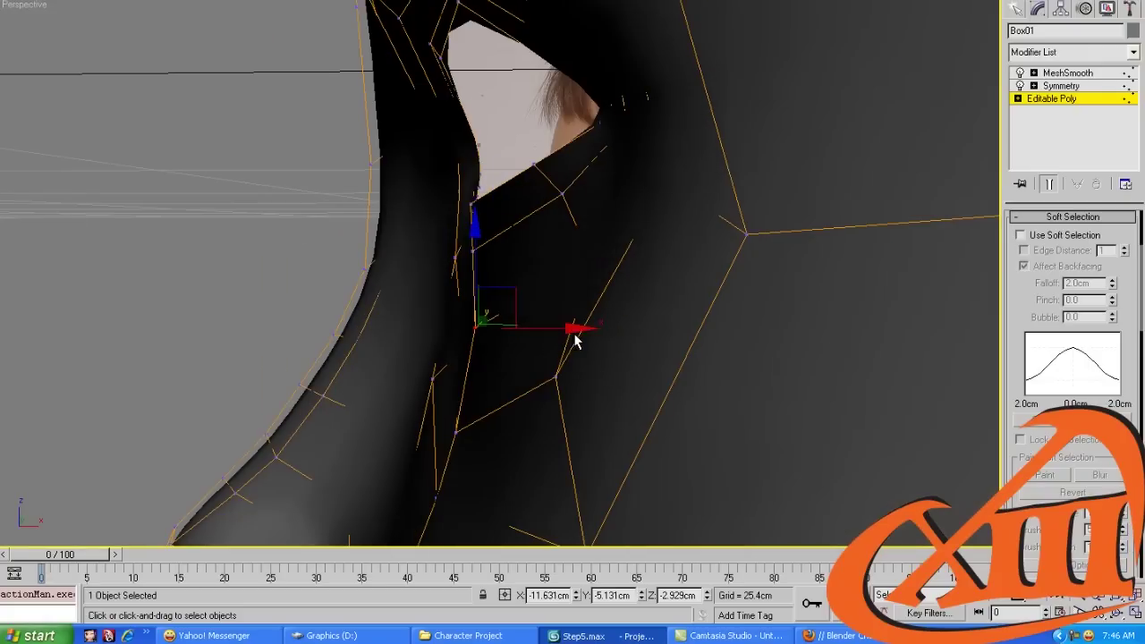
# Pull the middle, outer and inner vertices of the second loop below the eye forward to give the lower lid thickness
pyautogui.moveTo(497, 304); pyautogui.dragTo(497, 203)
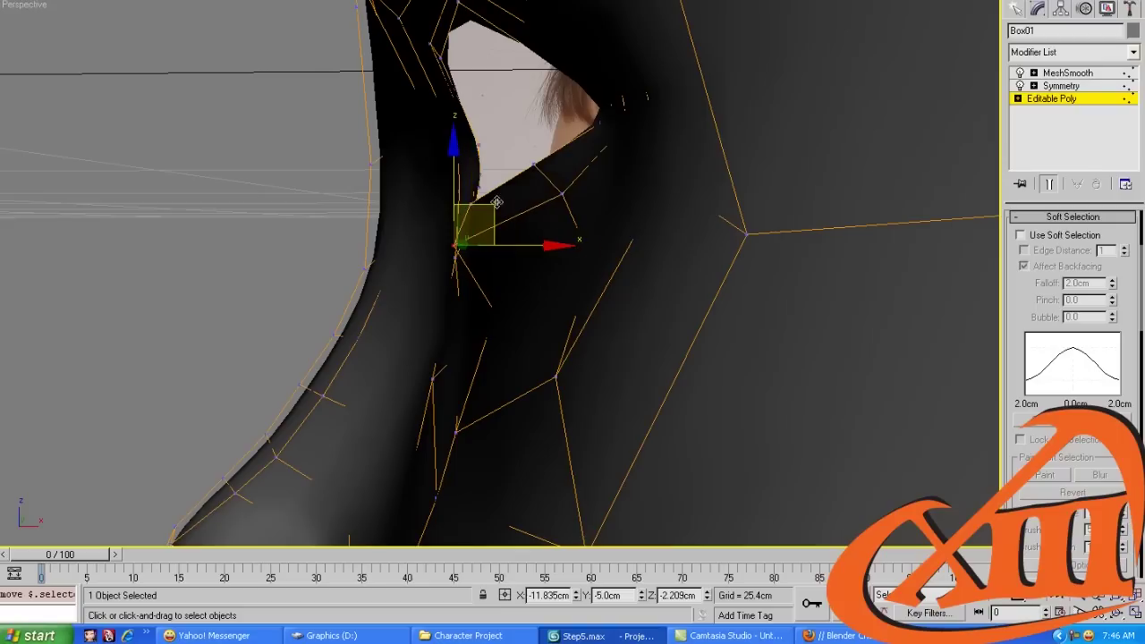
pyautogui.click(566, 191)
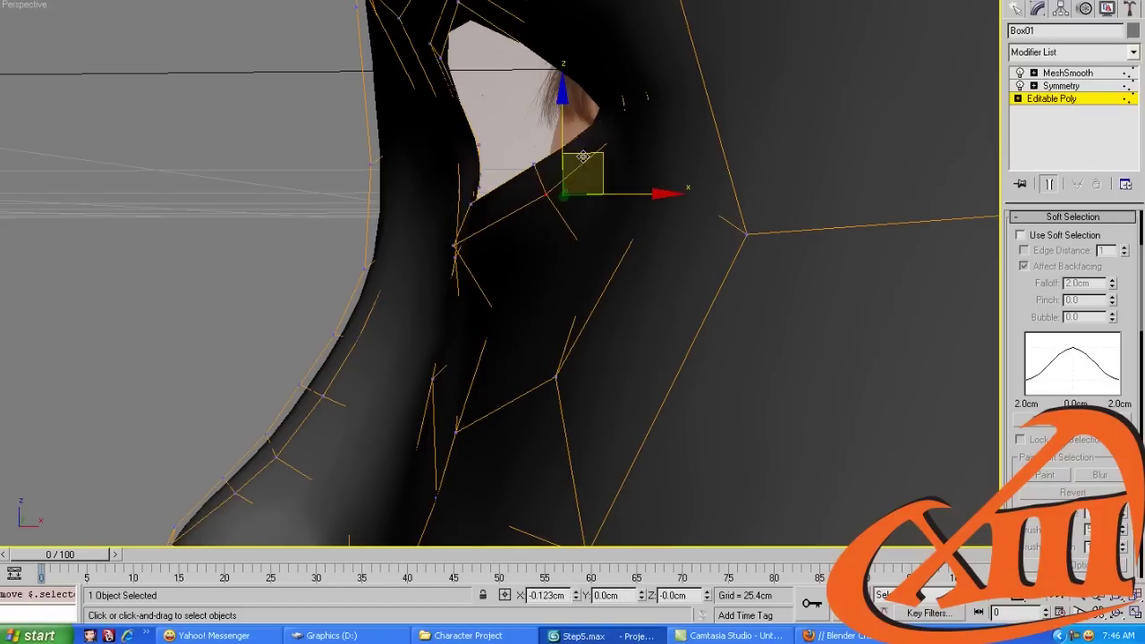
pyautogui.scroll(-5, 575, 155)
pyautogui.press('F3')
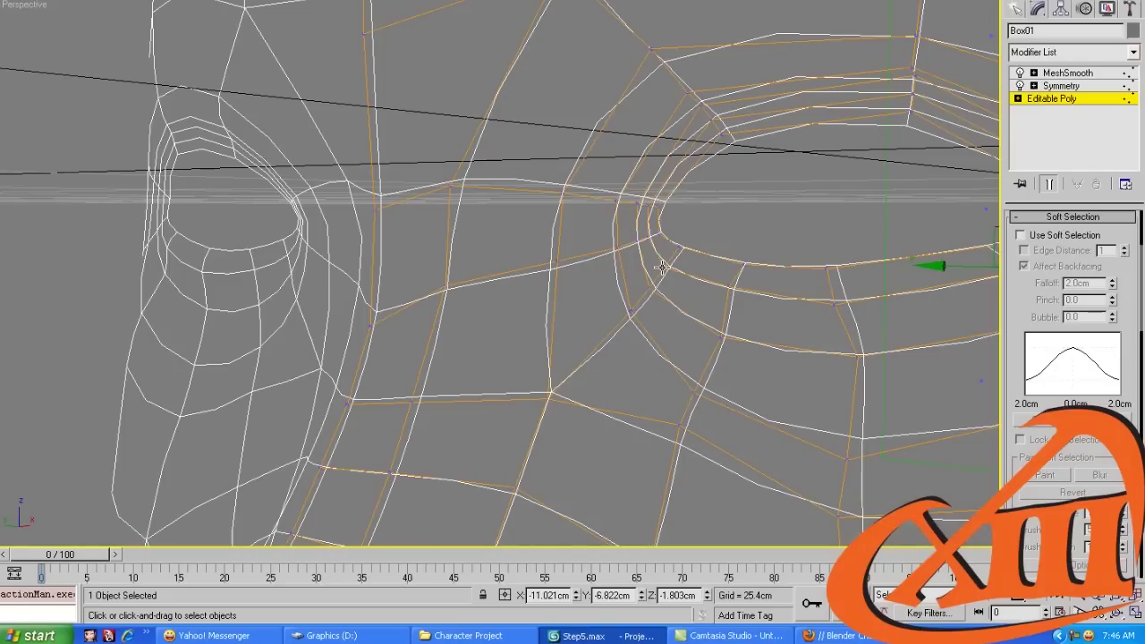
pyautogui.click(663, 266)
pyautogui.scroll(5, 504, 259)
pyautogui.press('F3')
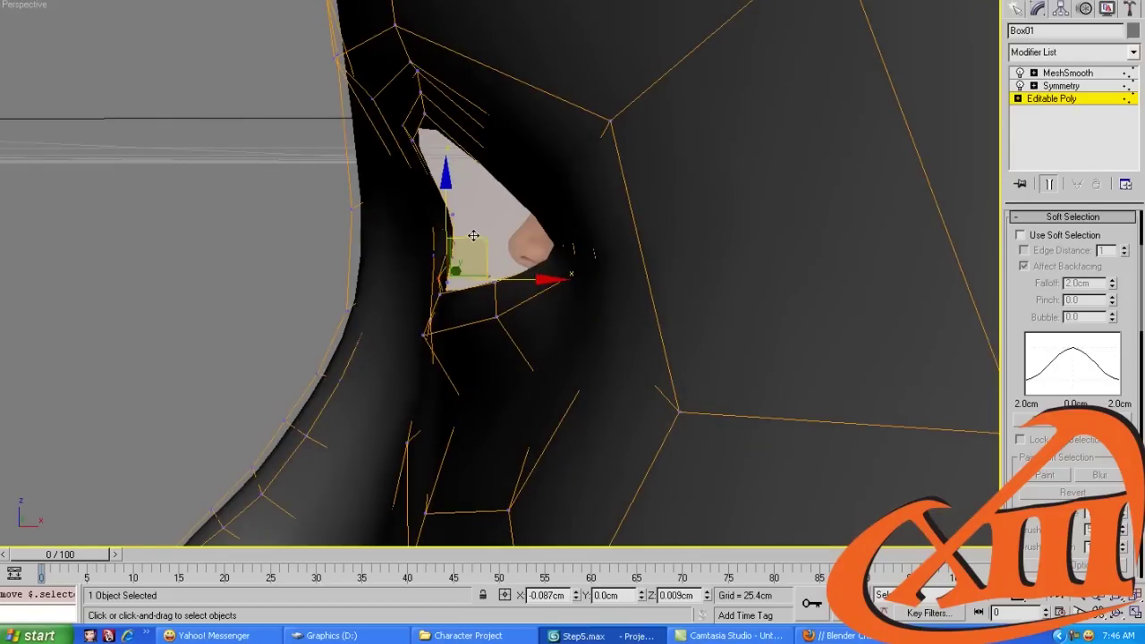
# Move the second loop's vertex at the outer corner of the eye slightly outward, backward and down
pyautogui.scroll(-5, 474, 230)
pyautogui.scroll(4, 568, 286)
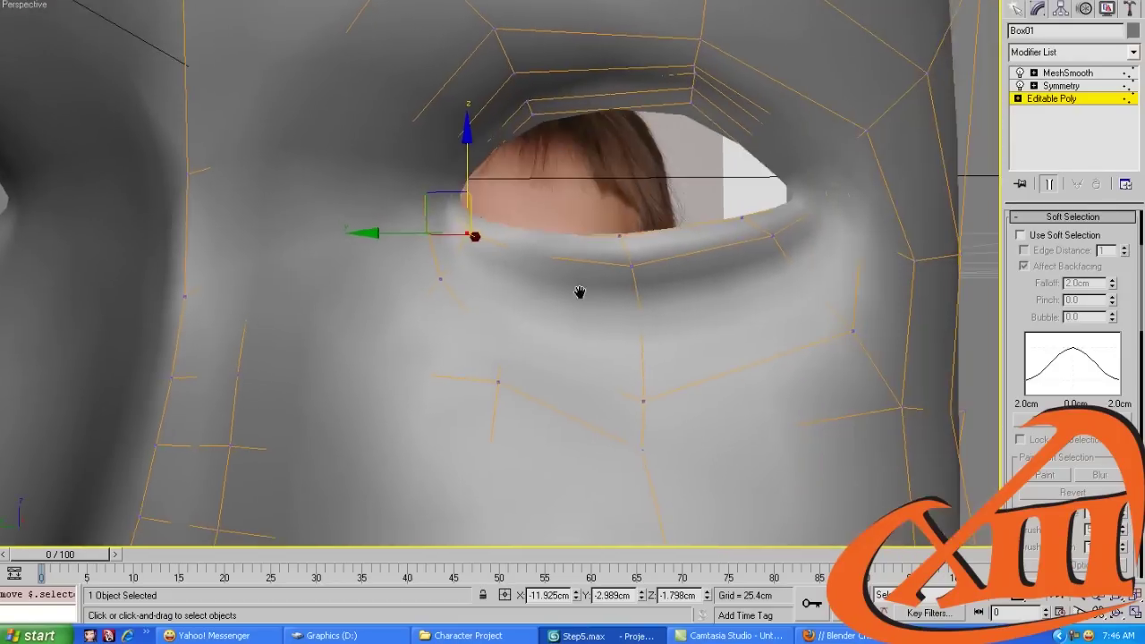
pyautogui.moveTo(580, 294); pyautogui.dragTo(635, 311, button='middle')
pyautogui.scroll(2, 635, 311)
pyautogui.press('F3')
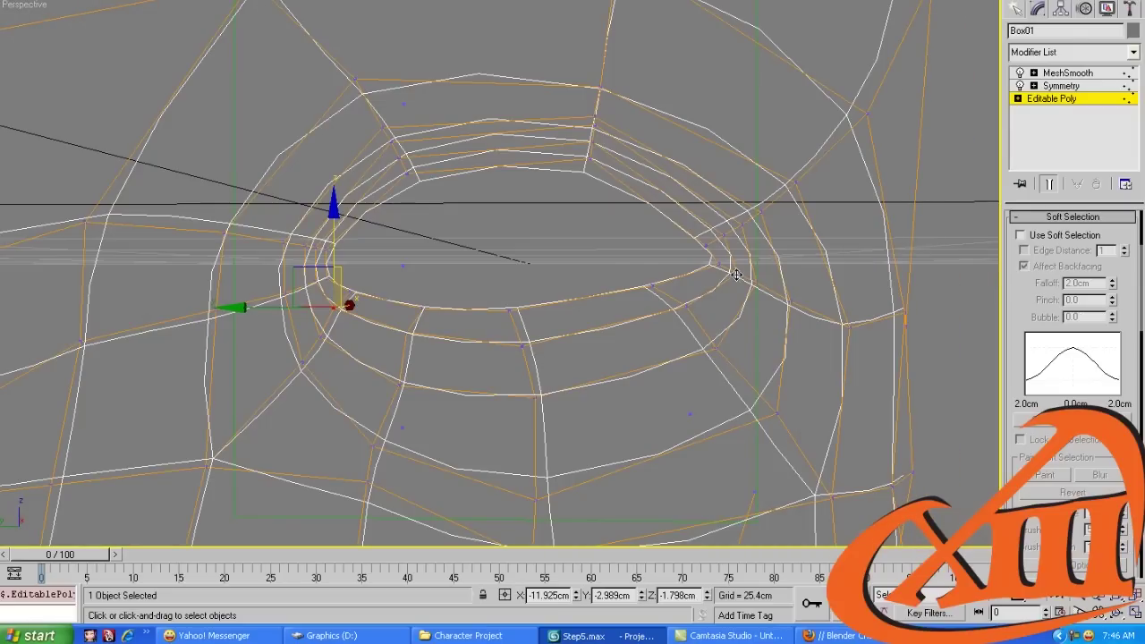
pyautogui.click(723, 268)
pyautogui.moveTo(703, 238); pyautogui.dragTo(707, 241)
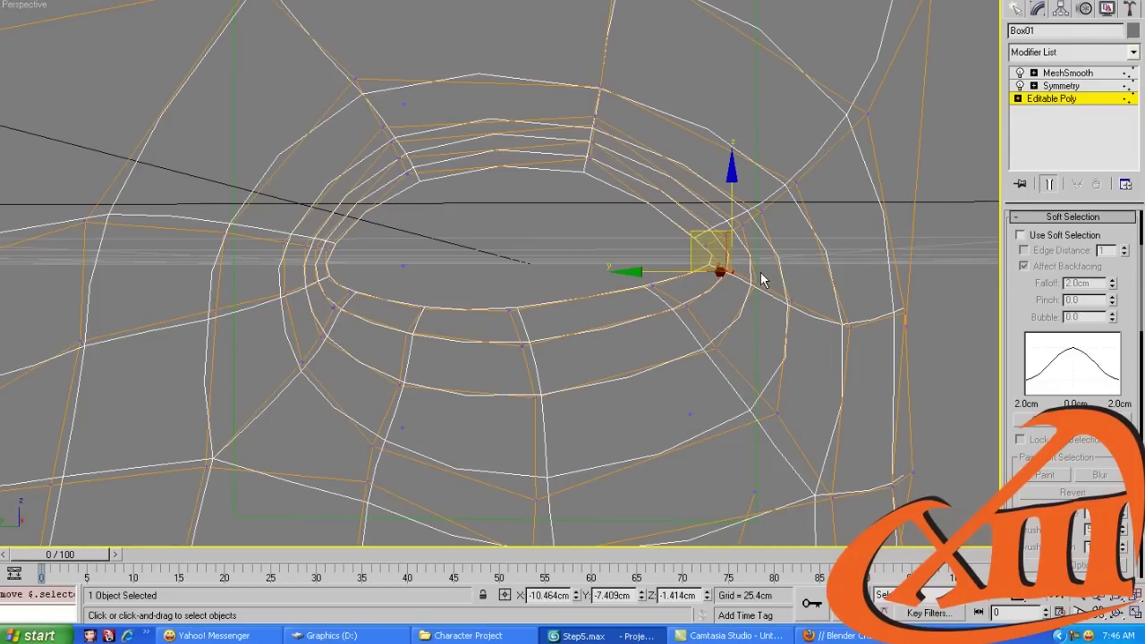
pyautogui.moveTo(757, 282); pyautogui.dragTo(749, 288)
pyautogui.press('F3')
pyautogui.scroll(-3, 700, 359)
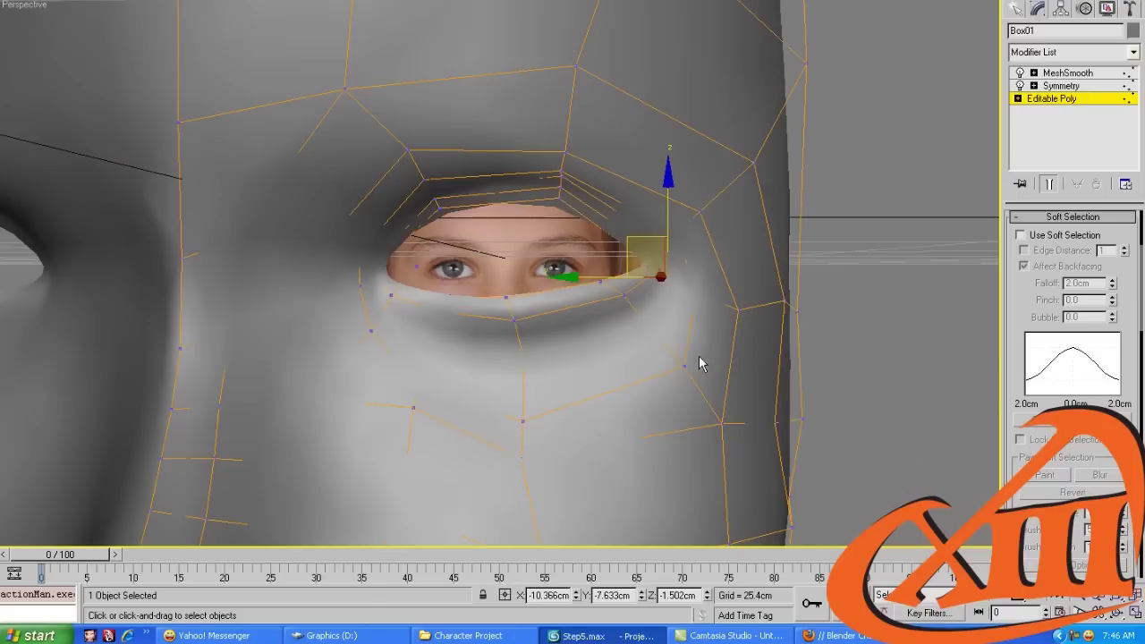
# Reposition the middle and outer vertices of the outer upper-lid loop to shape the fold above the eye
pyautogui.scroll(-2, 707, 362)
pyautogui.scroll(10, 686, 396)
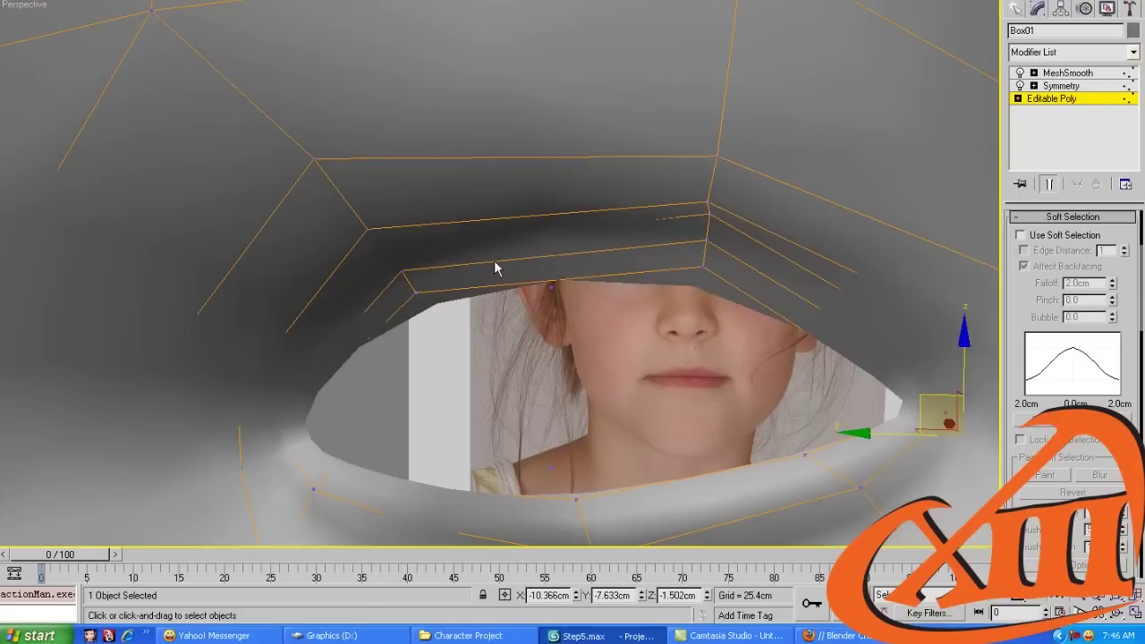
pyautogui.moveTo(494, 260)
pyautogui.keyDown('alt'); pyautogui.mouseDown(button='middle')
pyautogui.moveTo(438, 240)
pyautogui.moveTo(405, 208)
pyautogui.mouseUp(button='middle'); pyautogui.keyUp('alt')
pyautogui.press('F3')
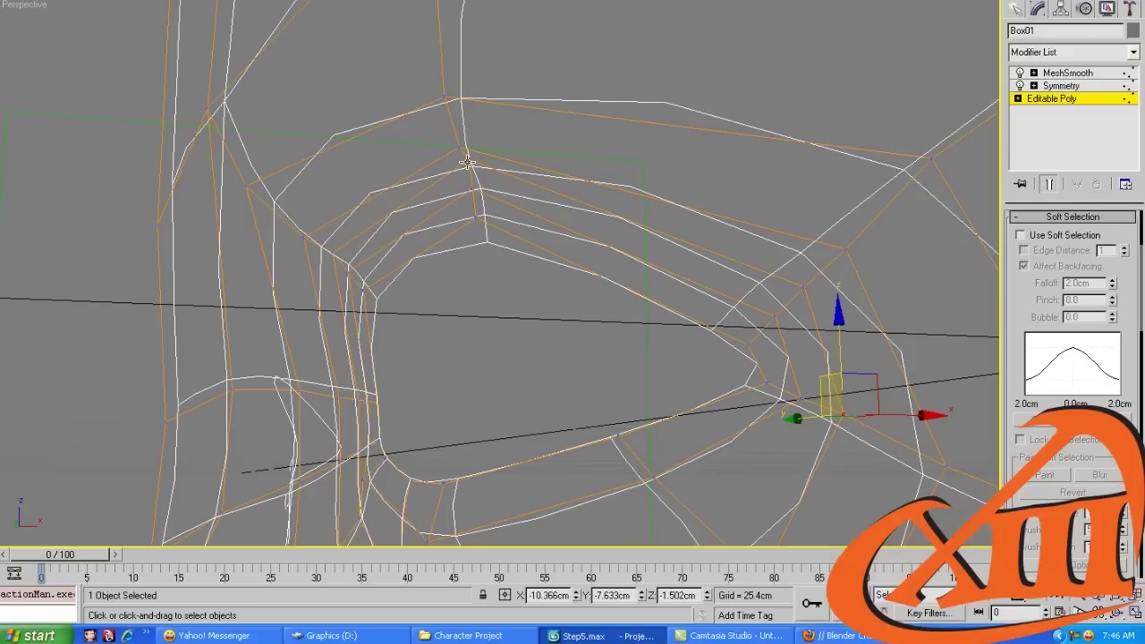
pyautogui.click(472, 167)
pyautogui.keyDown('alt'); pyautogui.moveTo(474, 170); pyautogui.dragTo(426, 127, button='middle'); pyautogui.keyUp('alt')
pyautogui.moveTo(426, 127); pyautogui.dragTo(431, 134)
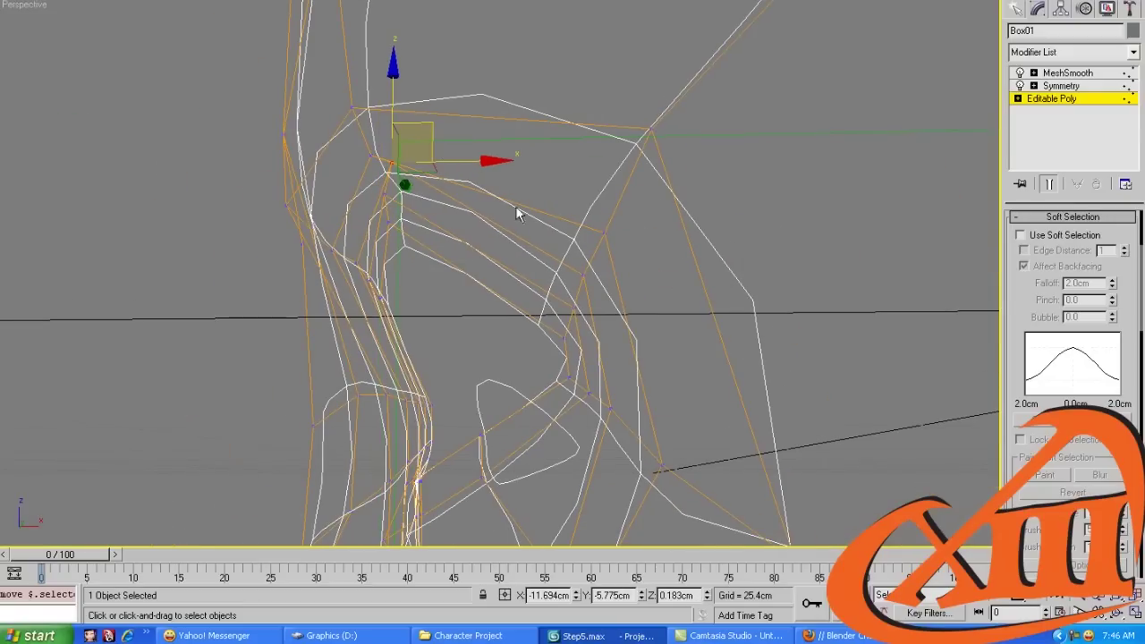
pyautogui.click(585, 283)
pyautogui.moveTo(597, 239)
pyautogui.mouseDown()
pyautogui.moveTo(624, 224)
pyautogui.moveTo(638, 193)
pyautogui.mouseUp()
pyautogui.scroll(5, 637, 193)
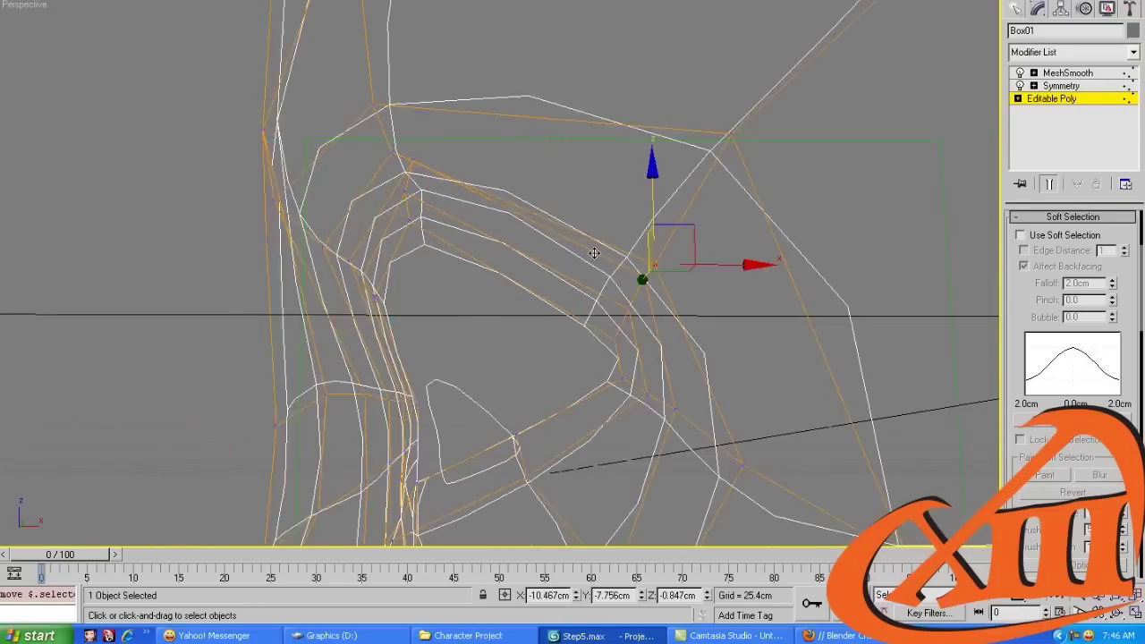
pyautogui.keyDown('alt'); pyautogui.moveTo(637, 193); pyautogui.dragTo(614, 259, button='middle'); pyautogui.keyUp('alt')
# Adjust the middle and inner vertices of the loop just above the upper lid's edge to round the lid
pyautogui.press('F3')
pyautogui.press('F3')
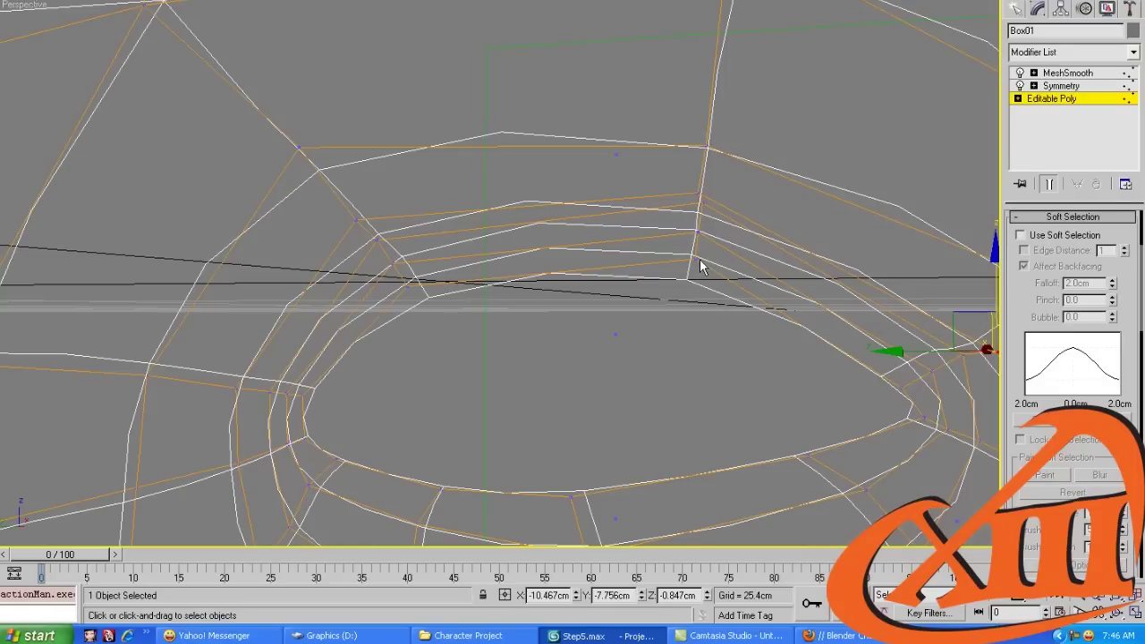
pyautogui.press('F3')
pyautogui.click(699, 237)
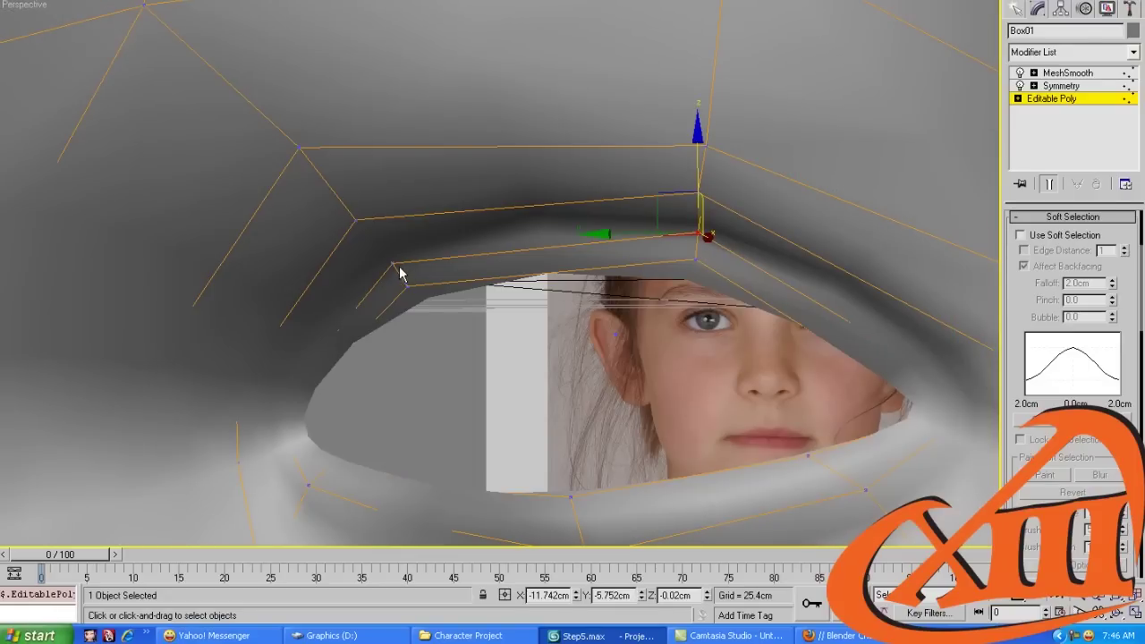
pyautogui.scroll(-5, 400, 274)
pyautogui.keyDown('alt'); pyautogui.moveTo(394, 273); pyautogui.dragTo(518, 272, button='middle'); pyautogui.keyUp('alt')
pyautogui.scroll(8, 654, 286)
pyautogui.moveTo(578, 207); pyautogui.dragTo(578, 211)
pyautogui.keyDown('alt'); pyautogui.moveTo(627, 259); pyautogui.dragTo(771, 304, button='middle'); pyautogui.keyUp('alt')
# Pull the outer vertex of the loop along the upper lid's edge slightly forward
pyautogui.press('F3')
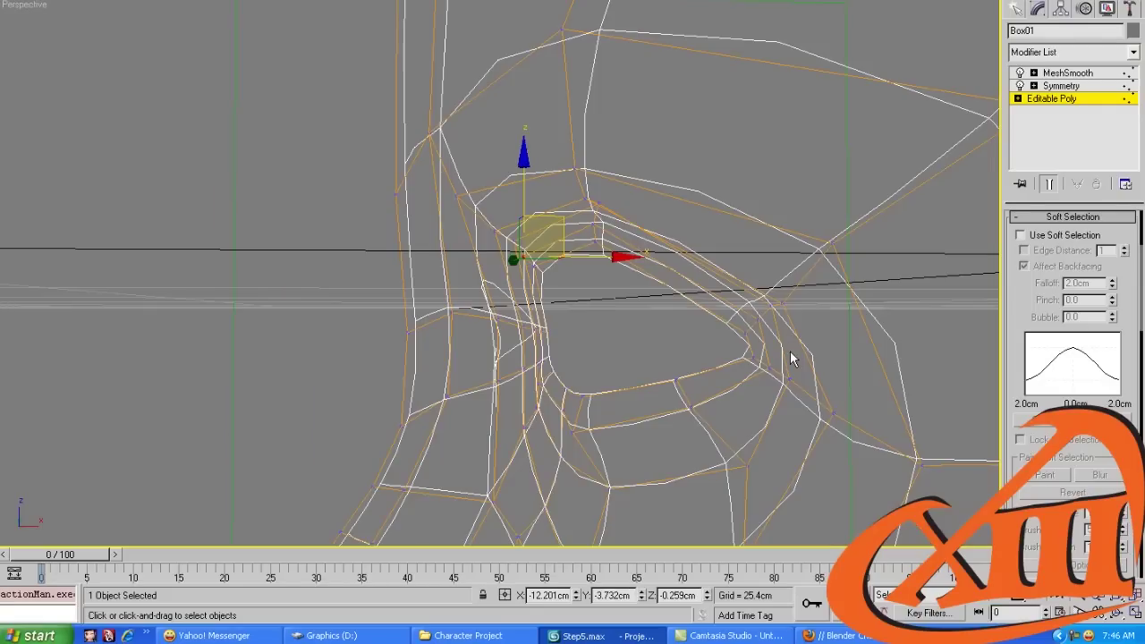
pyautogui.click(759, 321)
pyautogui.moveTo(797, 282); pyautogui.dragTo(787, 283)
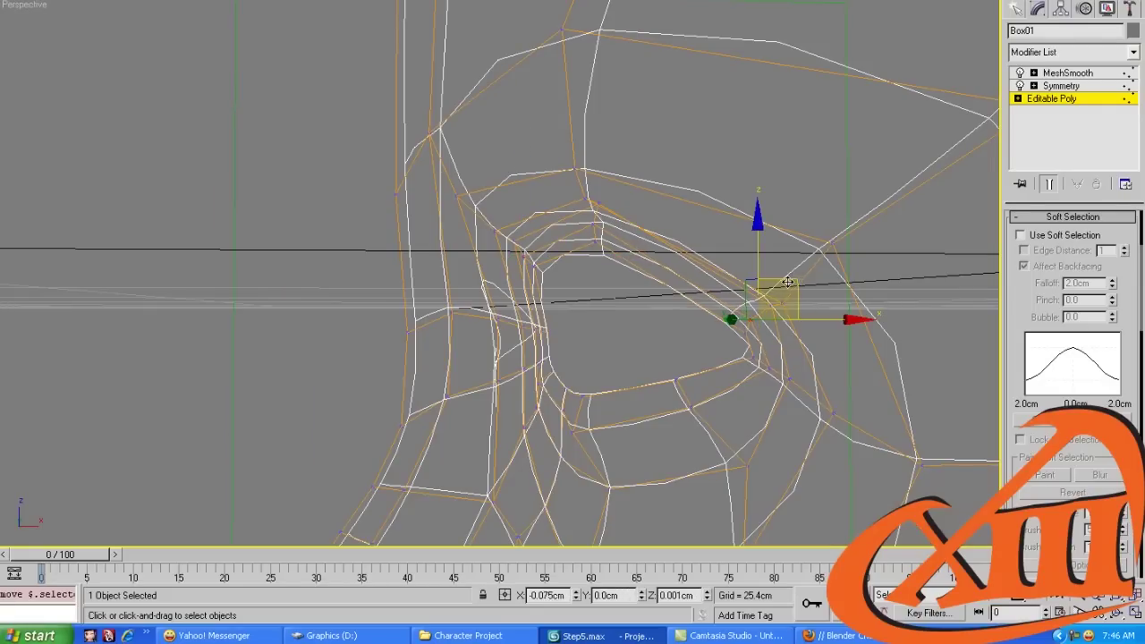
pyautogui.press('F3')
pyautogui.keyDown('alt'); pyautogui.moveTo(726, 332); pyautogui.dragTo(762, 334, button='middle'); pyautogui.keyUp('alt')
# Leave vertex editing and examine the smoothed head from several angles and against the front photo
pyautogui.scroll(-3, 761, 335)
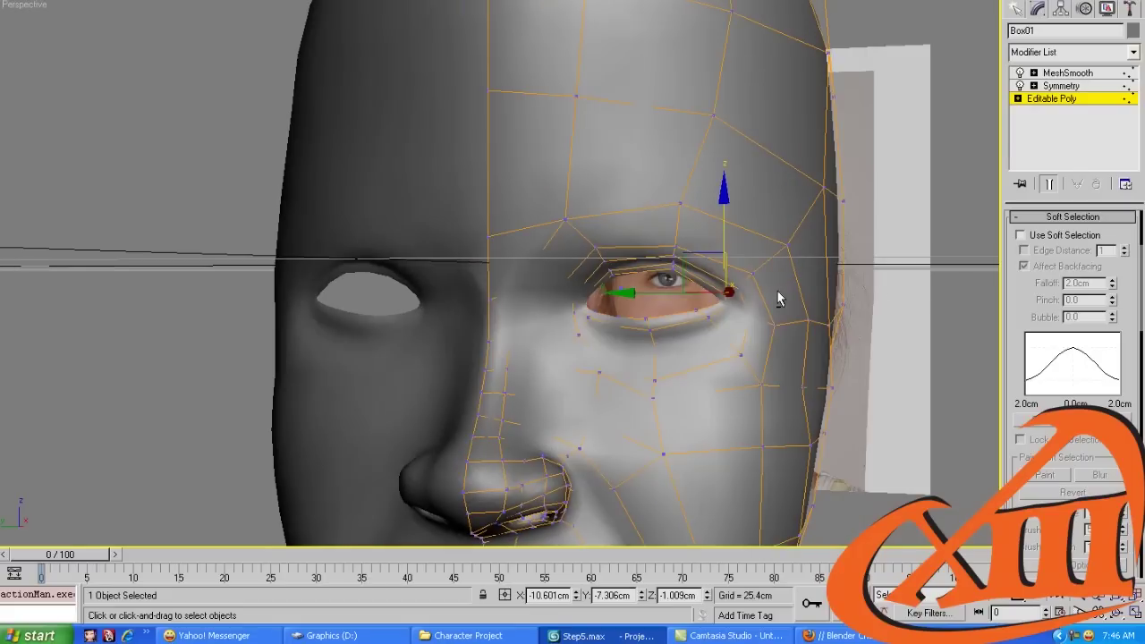
pyautogui.scroll(3, 748, 293)
pyautogui.keyDown('alt'); pyautogui.moveTo(747, 294); pyautogui.dragTo(820, 285, button='middle'); pyautogui.keyUp('alt')
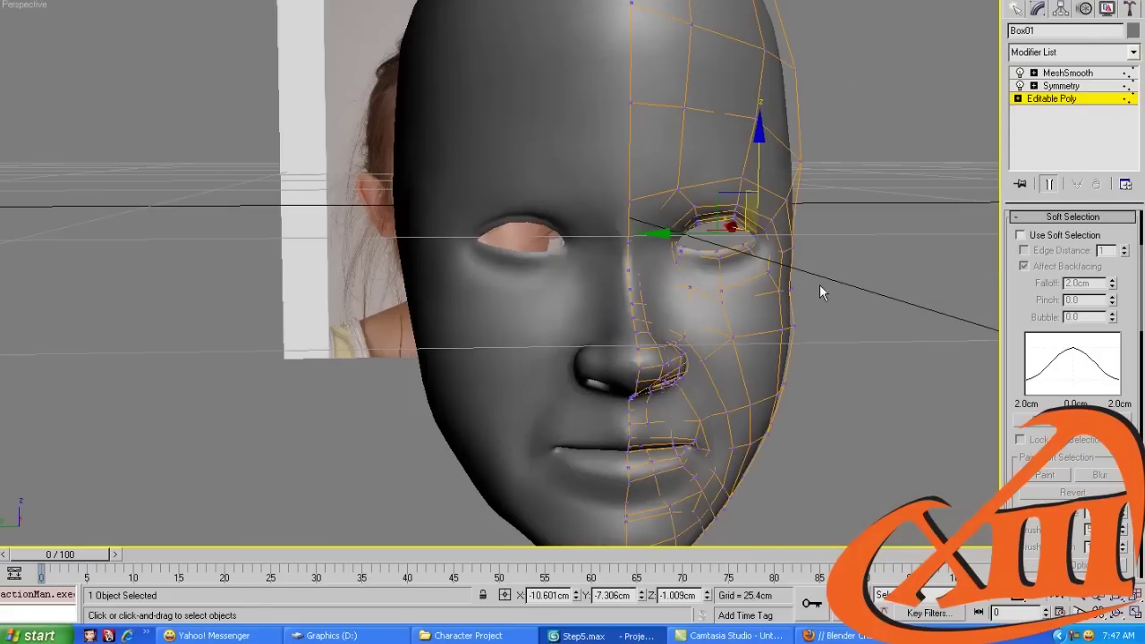
pyautogui.click(980, 196)
pyautogui.click(874, 332)
pyautogui.keyDown('alt'); pyautogui.moveTo(873, 332); pyautogui.dragTo(702, 340, button='middle'); pyautogui.keyUp('alt')
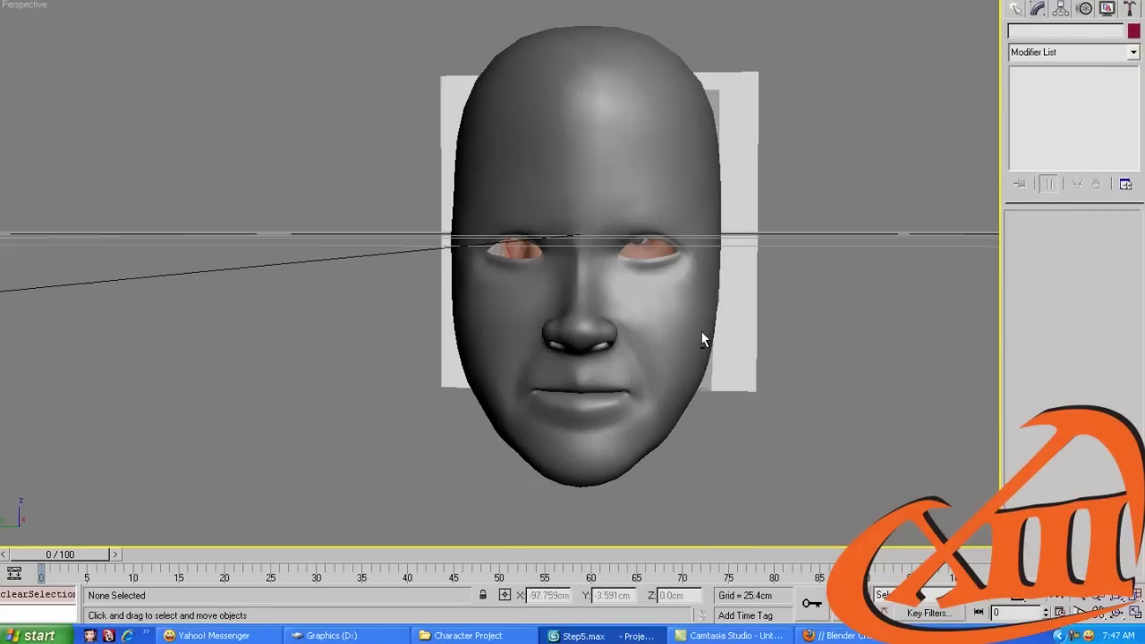
pyautogui.click(683, 332)
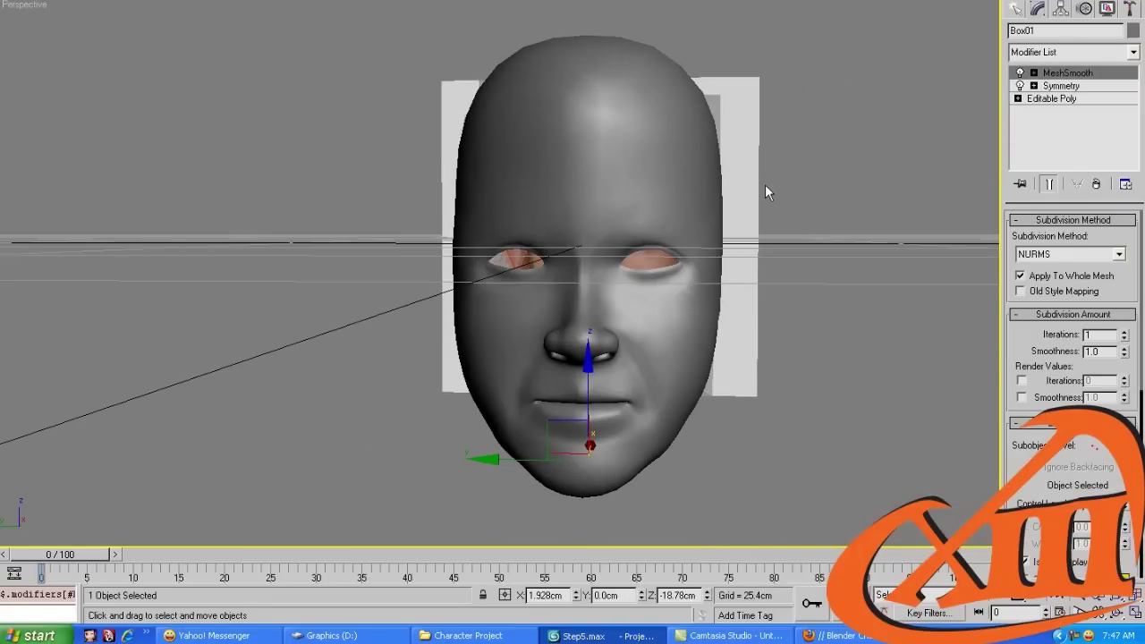
pyautogui.press('l')
pyautogui.press('z')
pyautogui.scroll(1, 679, 207)
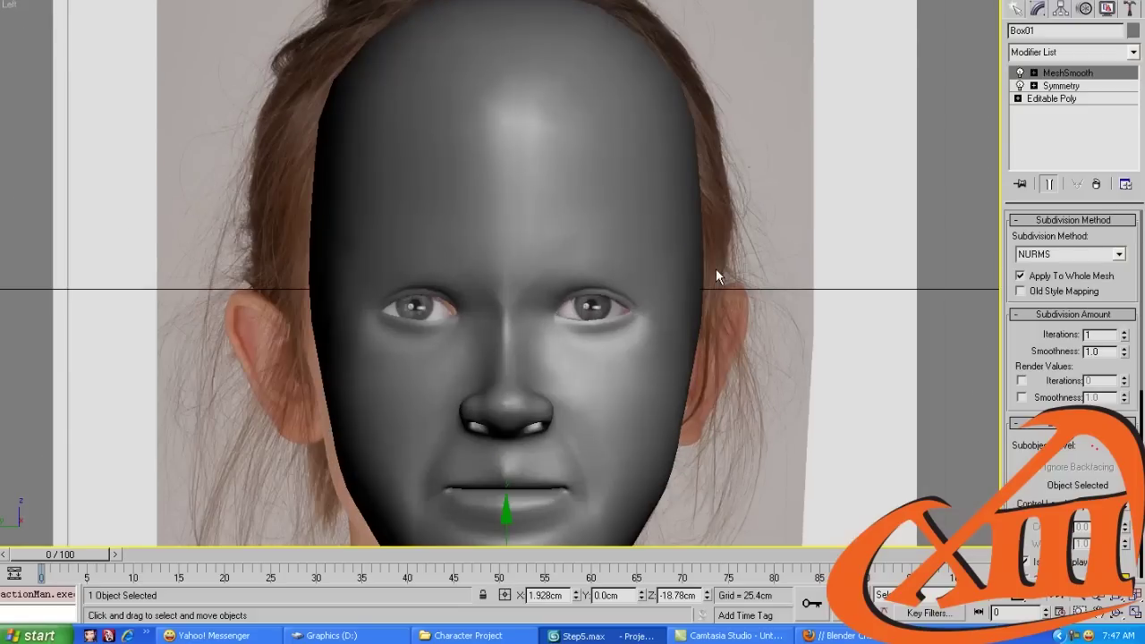
pyautogui.scroll(-4, 715, 268)
# Add a Relax modifier to the head and place it between Symmetry and MeshSmooth
pyautogui.click(1076, 108)
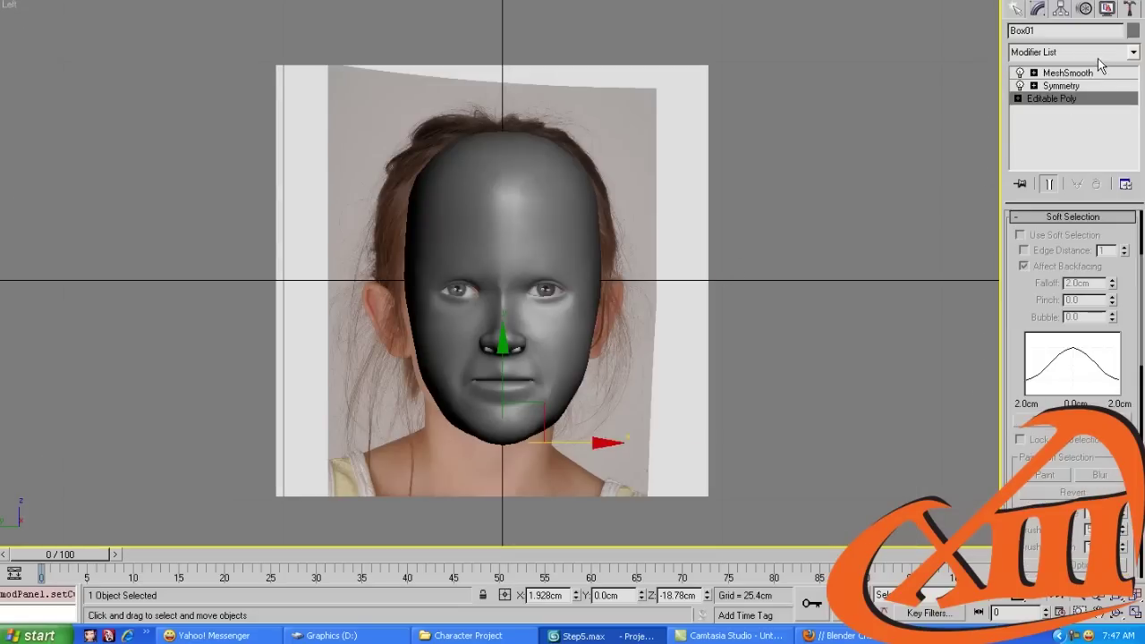
pyautogui.click(1098, 57)
pyautogui.press('r')
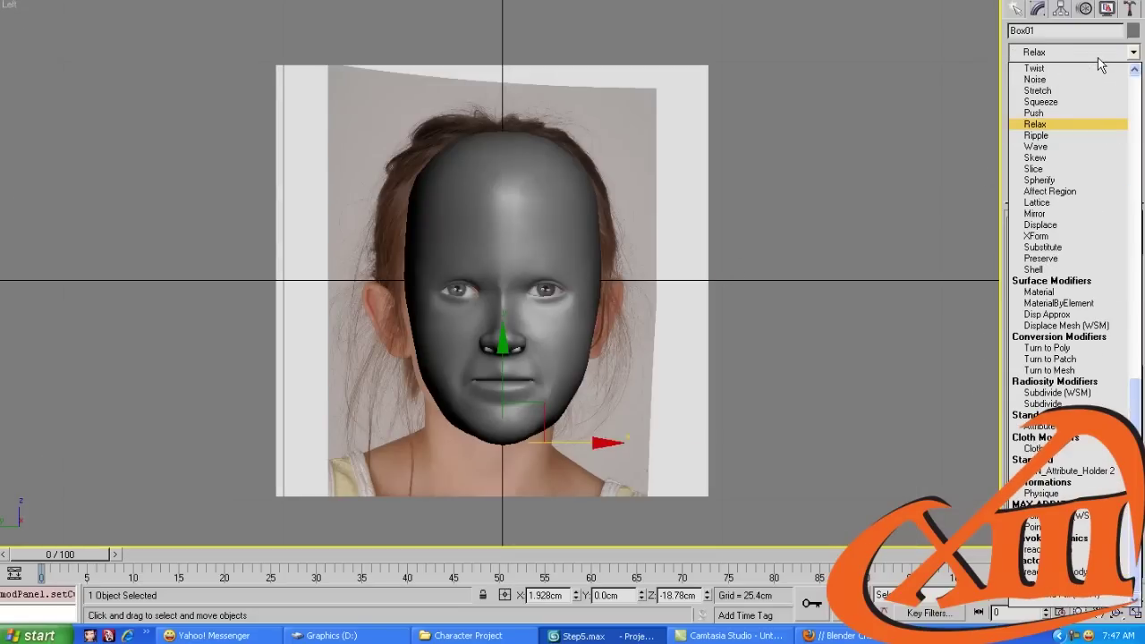
pyautogui.click(1086, 125)
pyautogui.moveTo(1062, 100); pyautogui.dragTo(1060, 86)
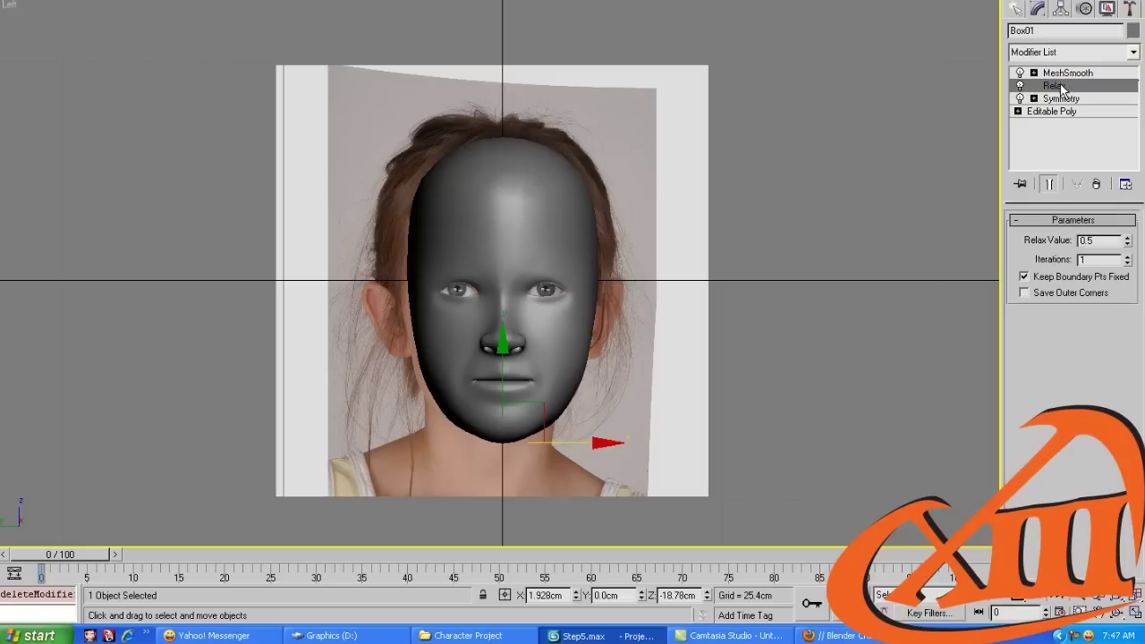
# Try 2 iterations for the Relax modifier and undo the change
pyautogui.click(1127, 255)
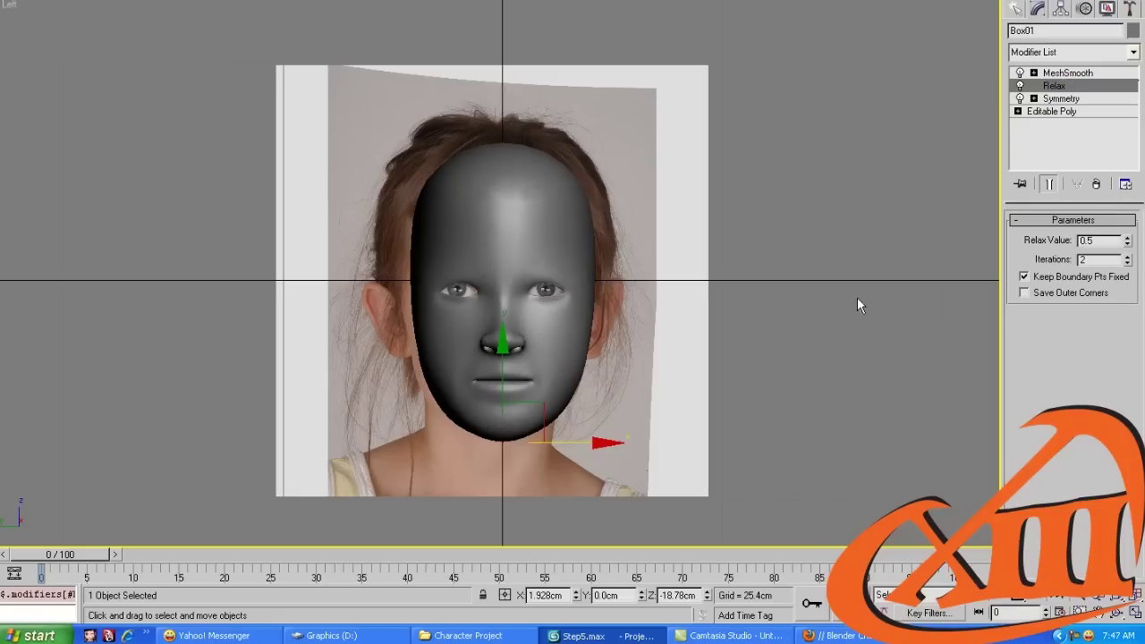
pyautogui.moveTo(716, 298); pyautogui.dragTo(757, 286, button='middle')
pyautogui.hotkey('ctrl', 'z')
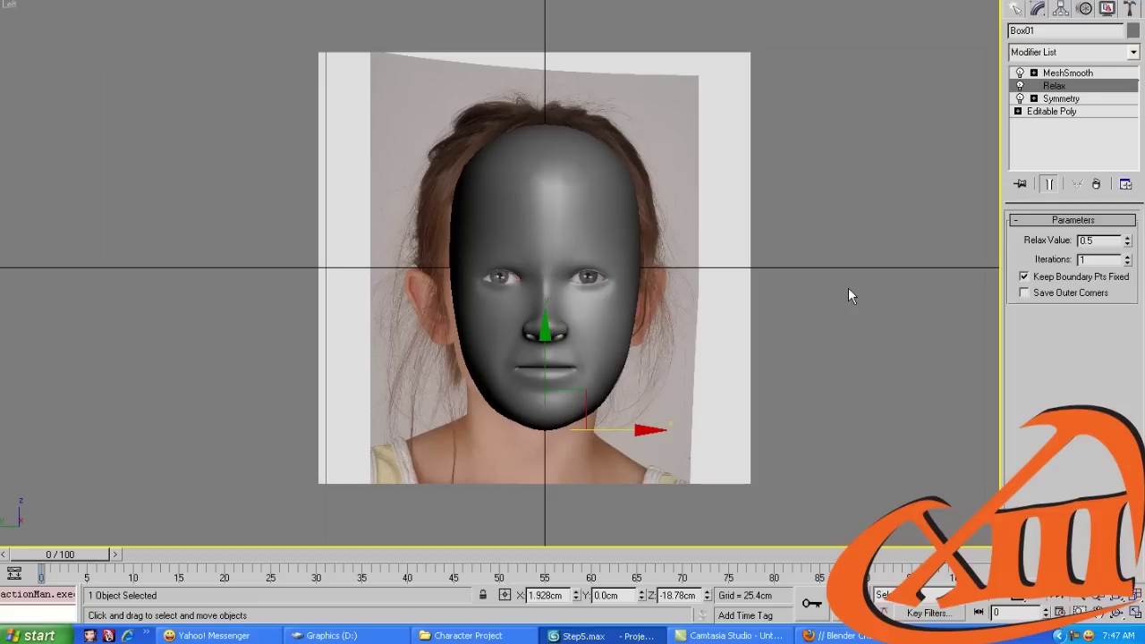
# Turn the Relax modifier off and on to compare the head's shape with the front photo
pyautogui.click(1020, 86)
pyautogui.click(1020, 86)
pyautogui.scroll(3, 749, 258)
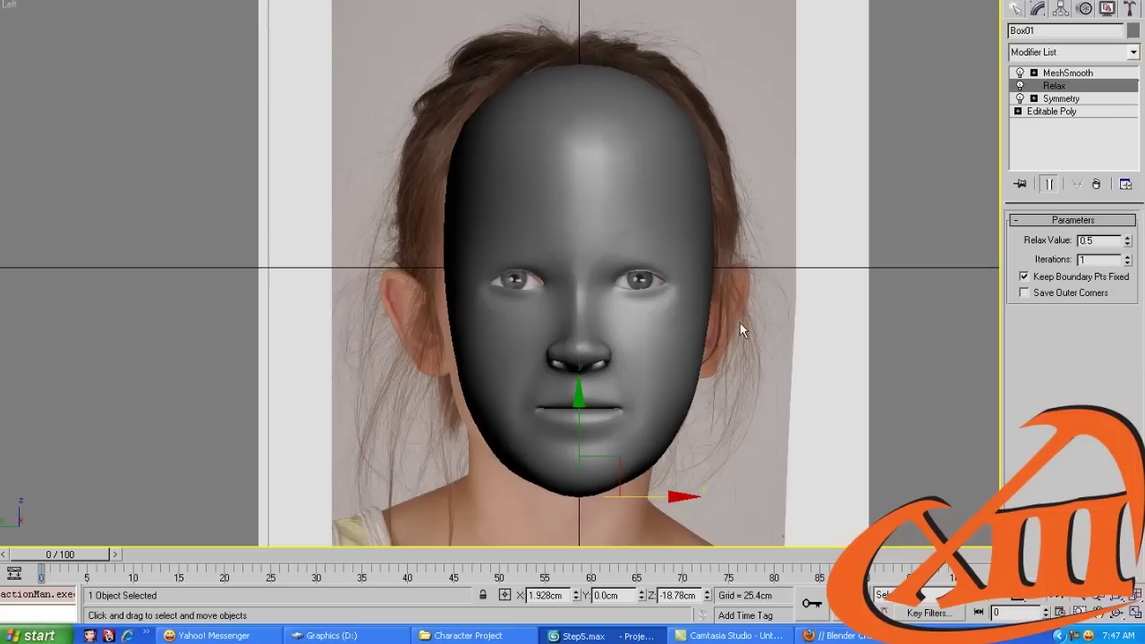
pyautogui.moveTo(740, 324); pyautogui.dragTo(695, 261, button='middle')
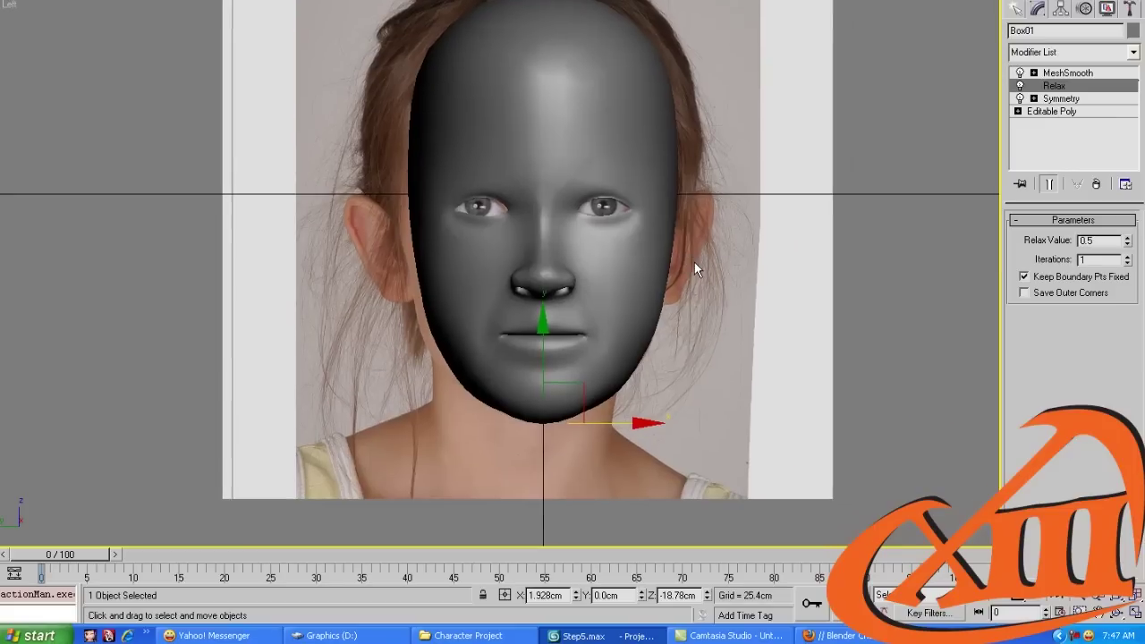
# Collapse the head's modifier stack up to and including Relax, keeping MeshSmooth on top
pyautogui.rightClick(1064, 86)
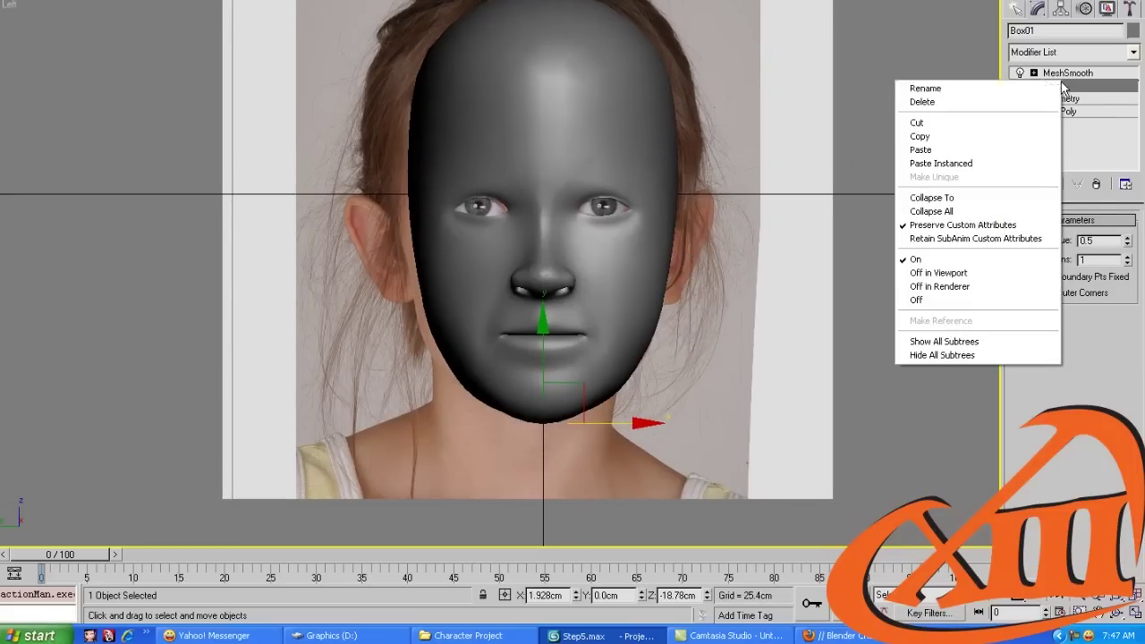
pyautogui.click(952, 199)
pyautogui.click(692, 348)
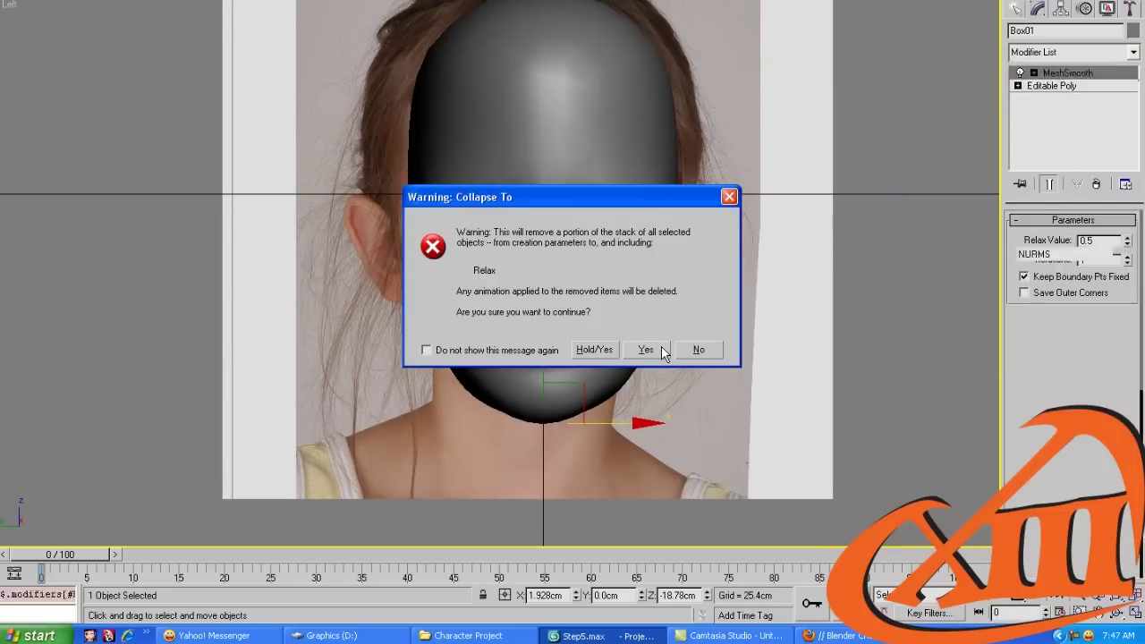
# Delete one half of the head's polygons in the Editable Poly, up to the centre line
pyautogui.click(1054, 86)
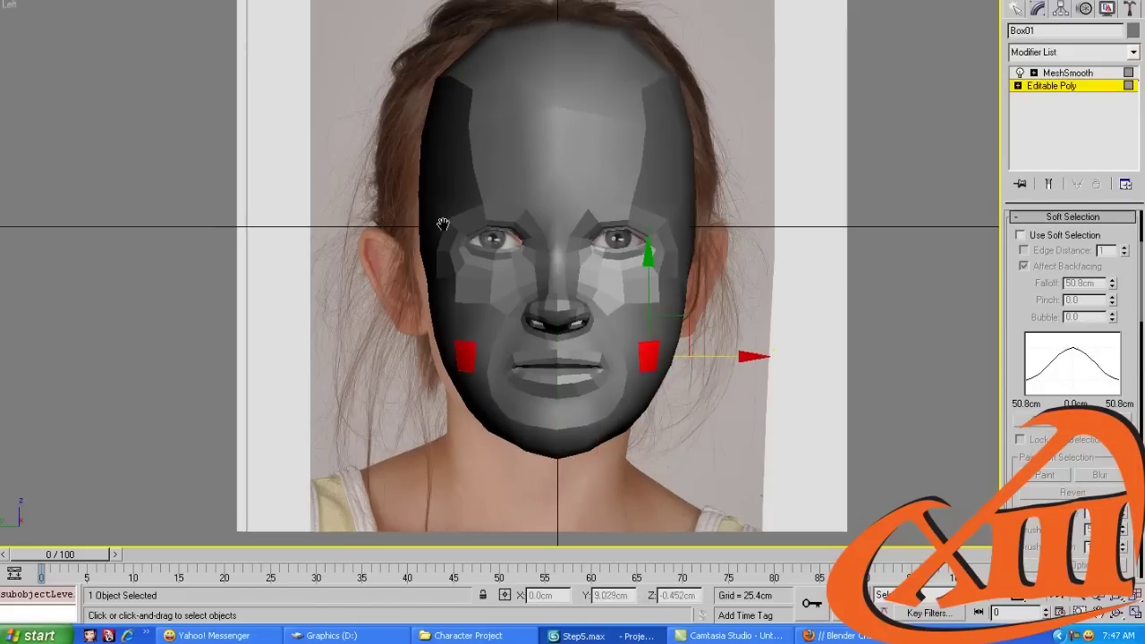
pyautogui.press('F3')
pyautogui.moveTo(382, 71); pyautogui.dragTo(568, 579)
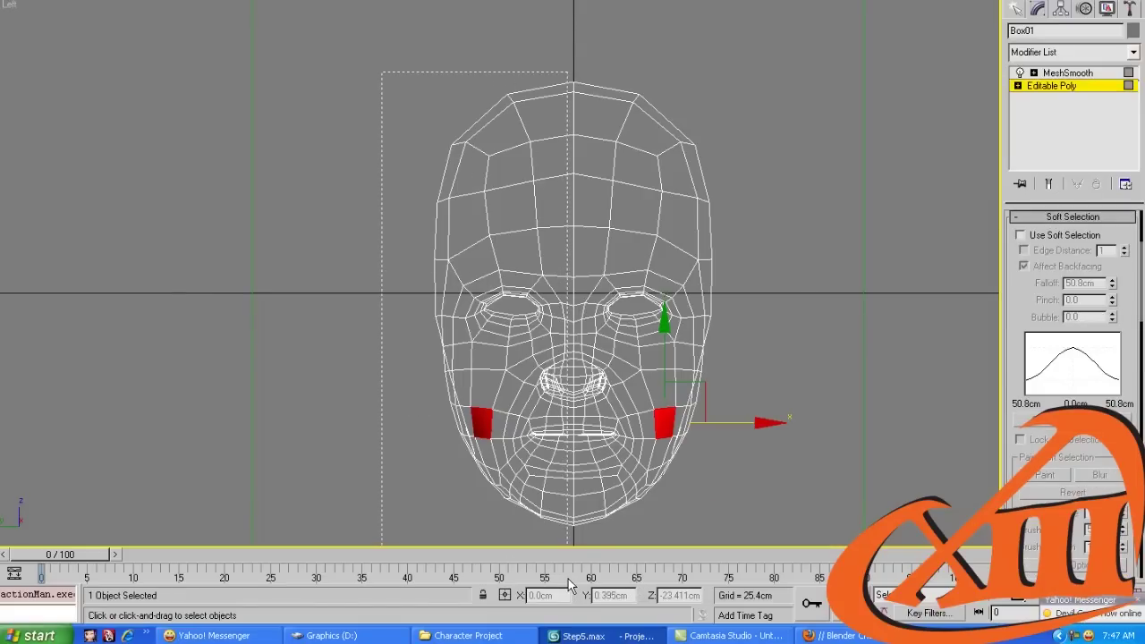
pyautogui.press('Delete')
pyautogui.moveTo(646, 380); pyautogui.dragTo(588, 257, button='middle')
pyautogui.press('F3')
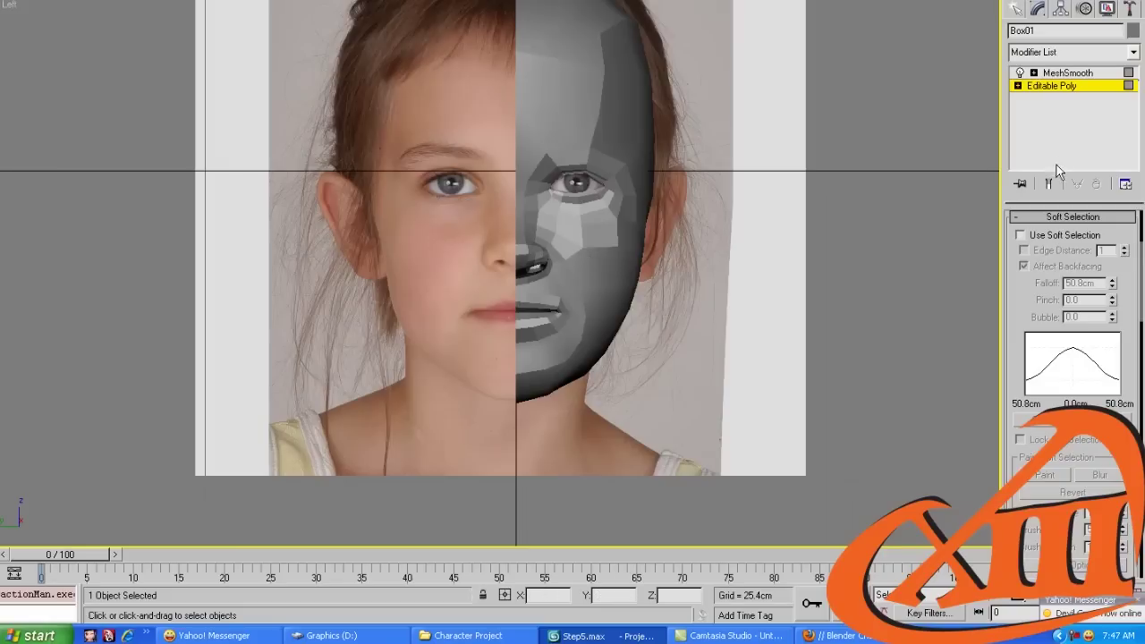
# Add a Symmetry modifier between Editable Poly and MeshSmooth, mirroring on the Y axis with Flip enabled
pyautogui.click(1066, 93)
pyautogui.click(1112, 59)
pyautogui.scroll(-12, 1112, 59)
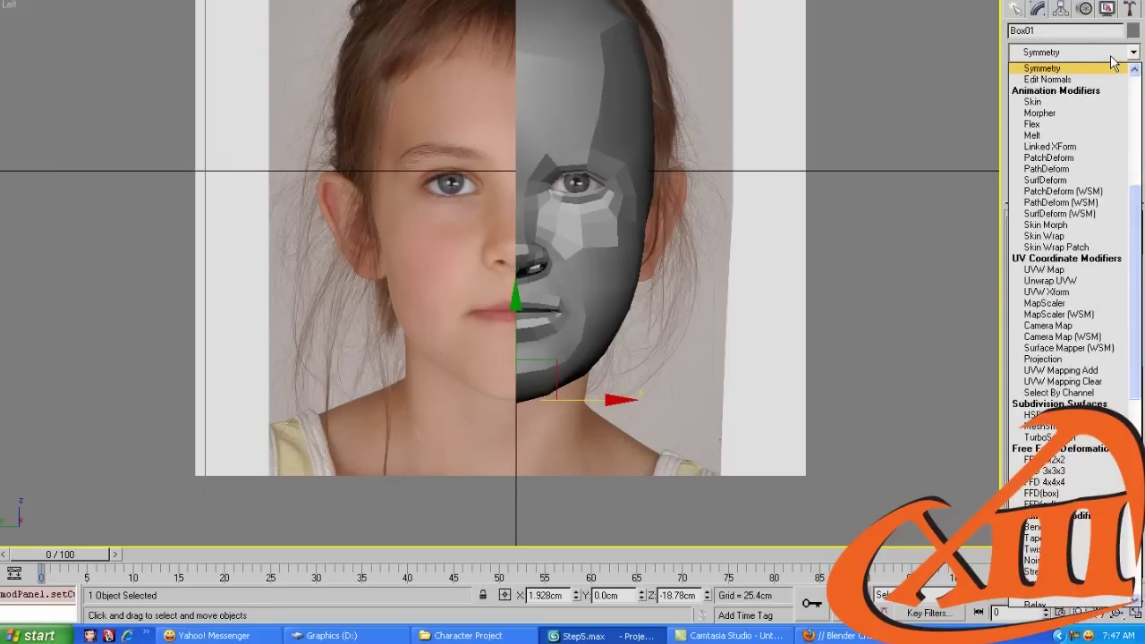
pyautogui.scroll(-6, 1114, 61)
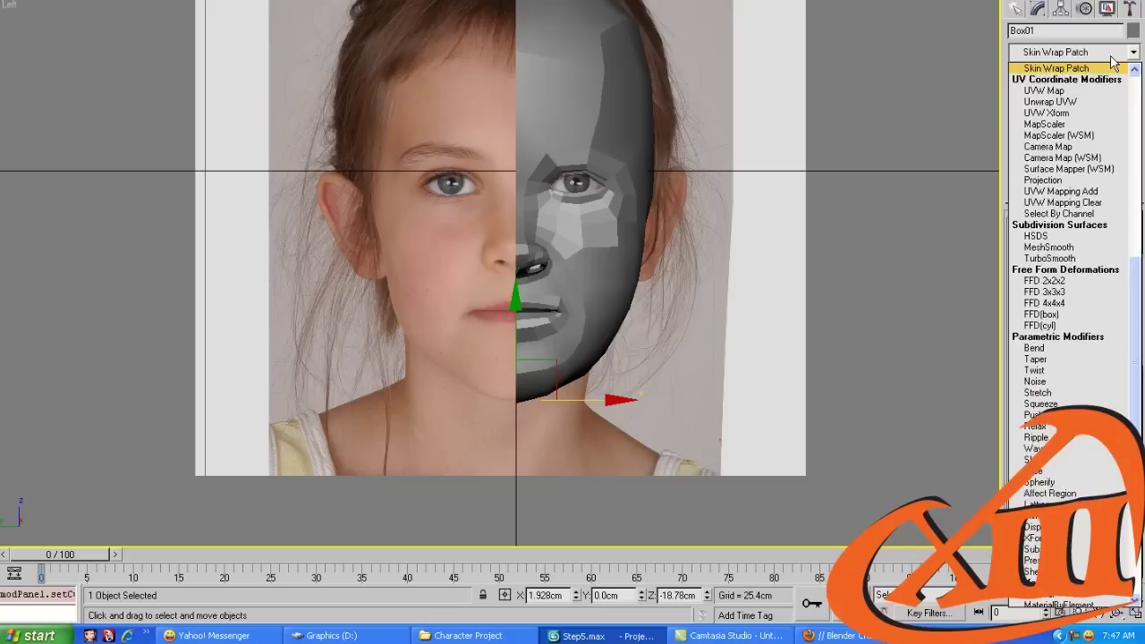
pyautogui.scroll(-14, 1114, 60)
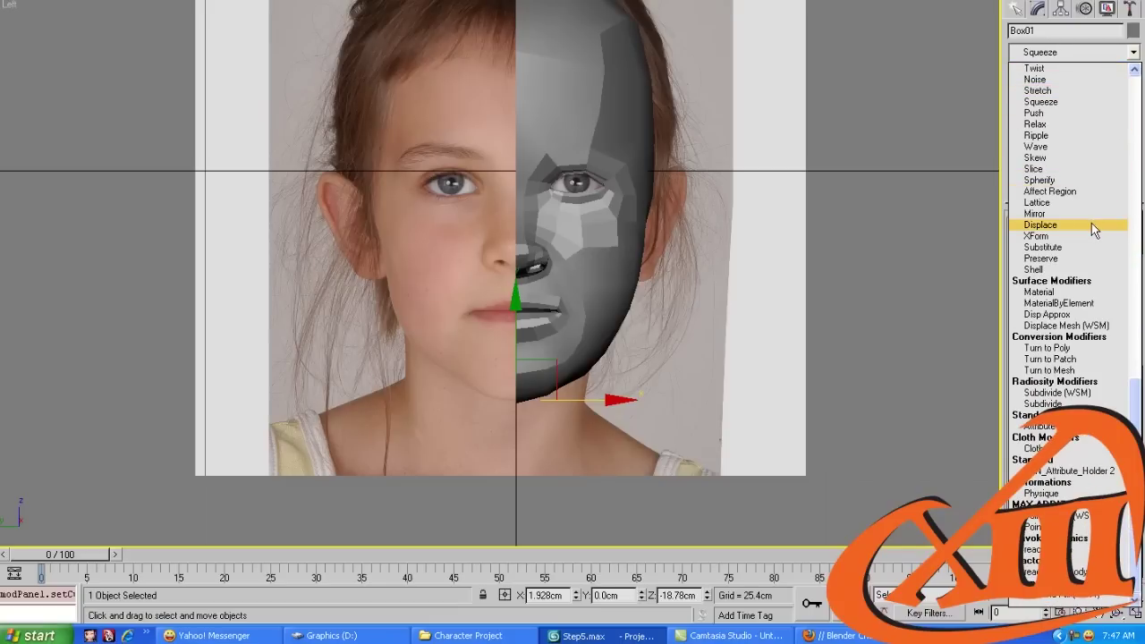
pyautogui.scroll(20, 1139, 143)
pyautogui.scroll(-10, 1139, 143)
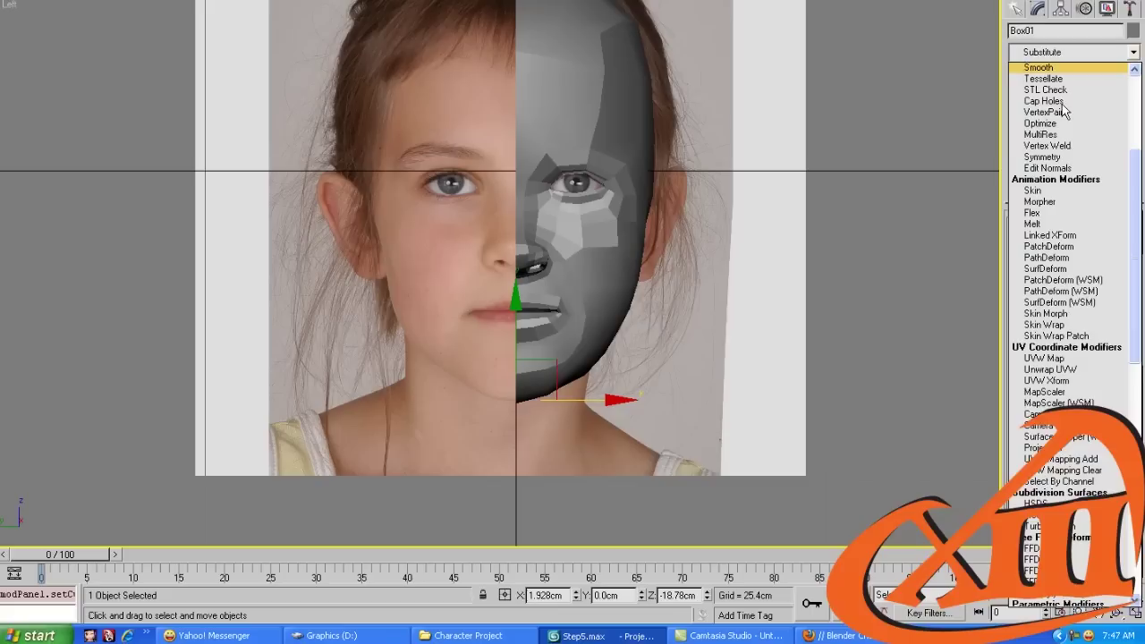
pyautogui.click(1052, 72)
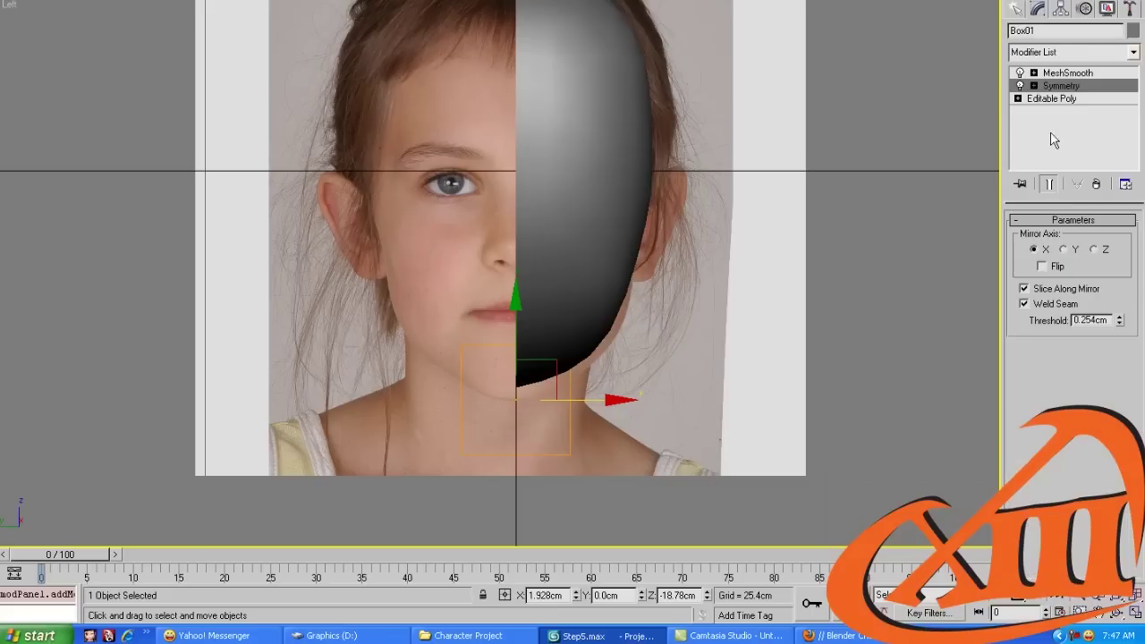
pyautogui.click(1063, 250)
pyautogui.click(1041, 266)
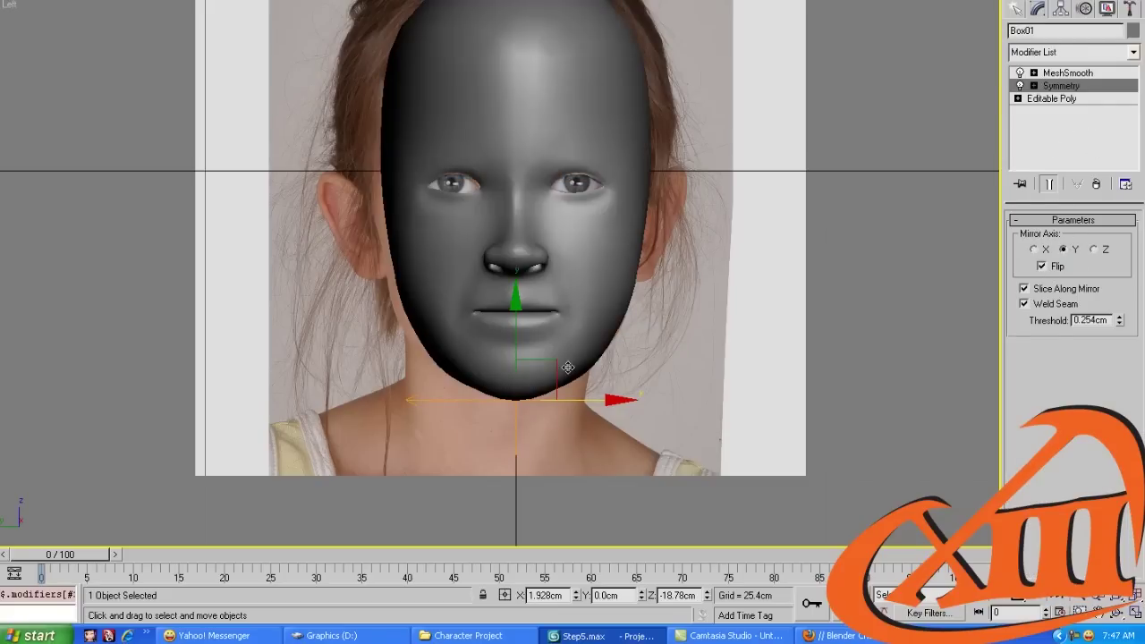
# Unfreeze the reference planes, shift the front photo plane slightly sideways to line up with the head, and freeze it again
pyautogui.scroll(3, 568, 367)
pyautogui.click(788, 329)
pyautogui.scroll(-3, 800, 326)
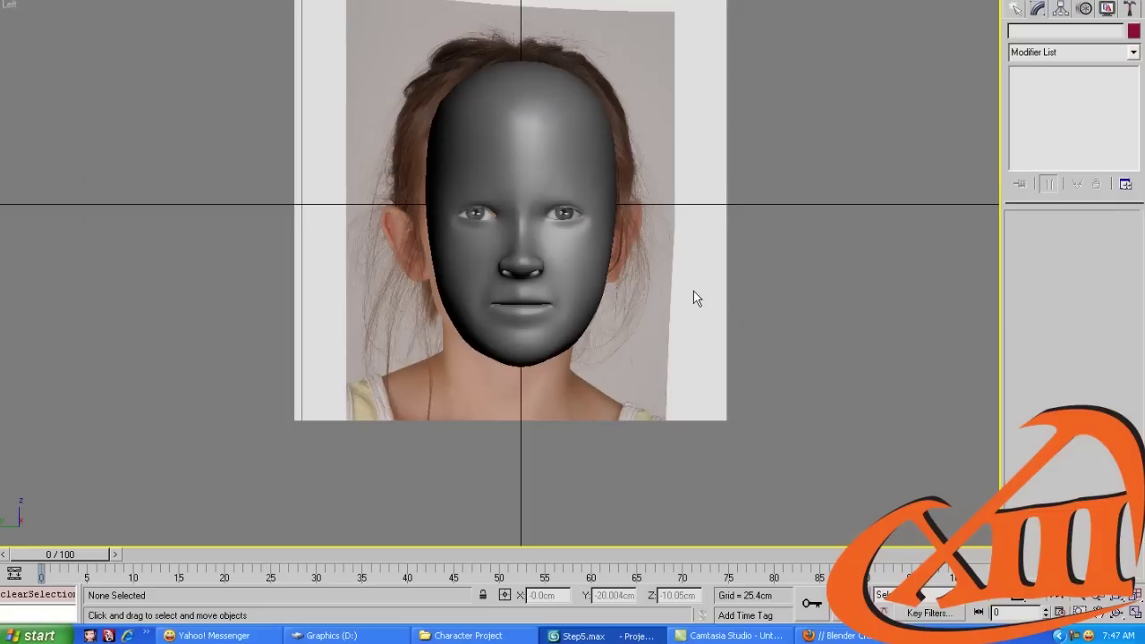
pyautogui.scroll(2, 694, 291)
pyautogui.rightClick(755, 286)
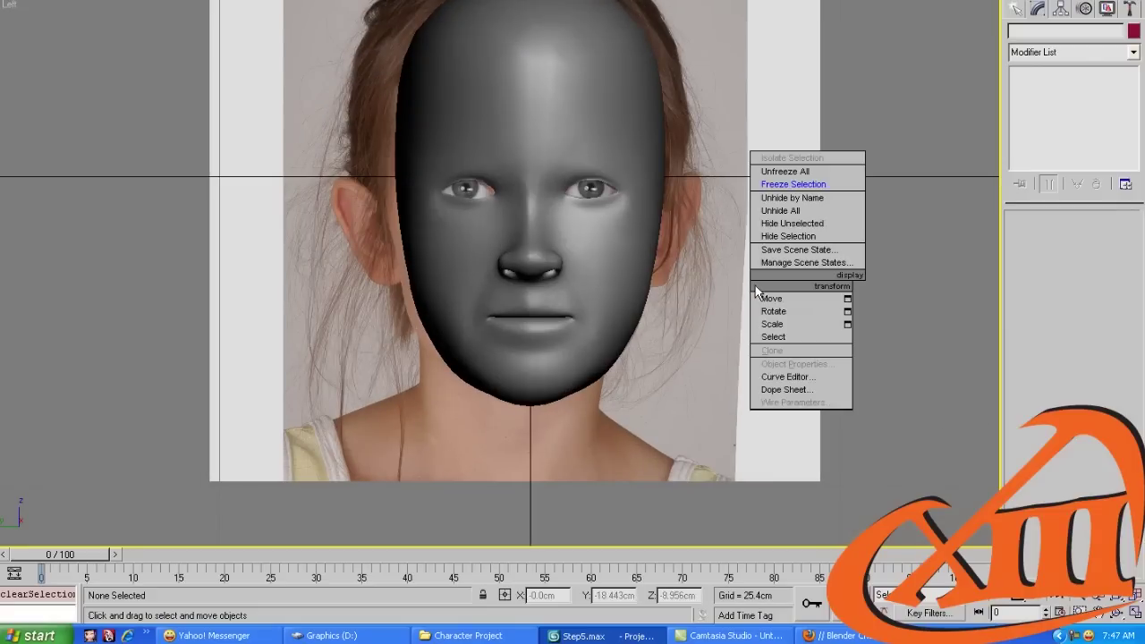
pyautogui.click(778, 170)
pyautogui.click(735, 247)
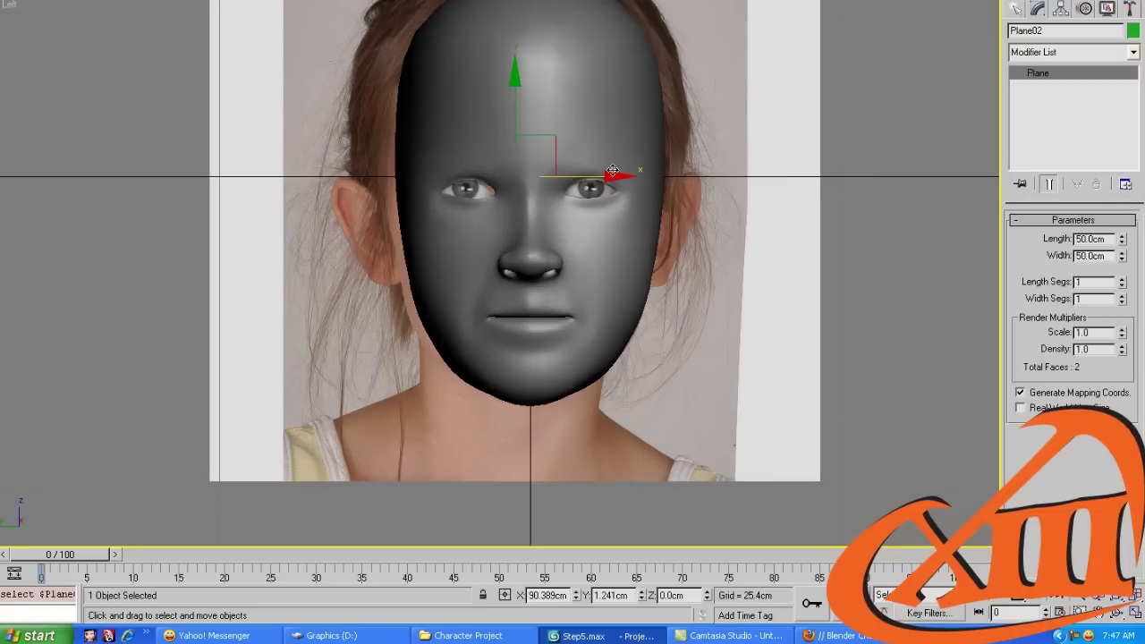
pyautogui.moveTo(612, 168); pyautogui.dragTo(606, 176)
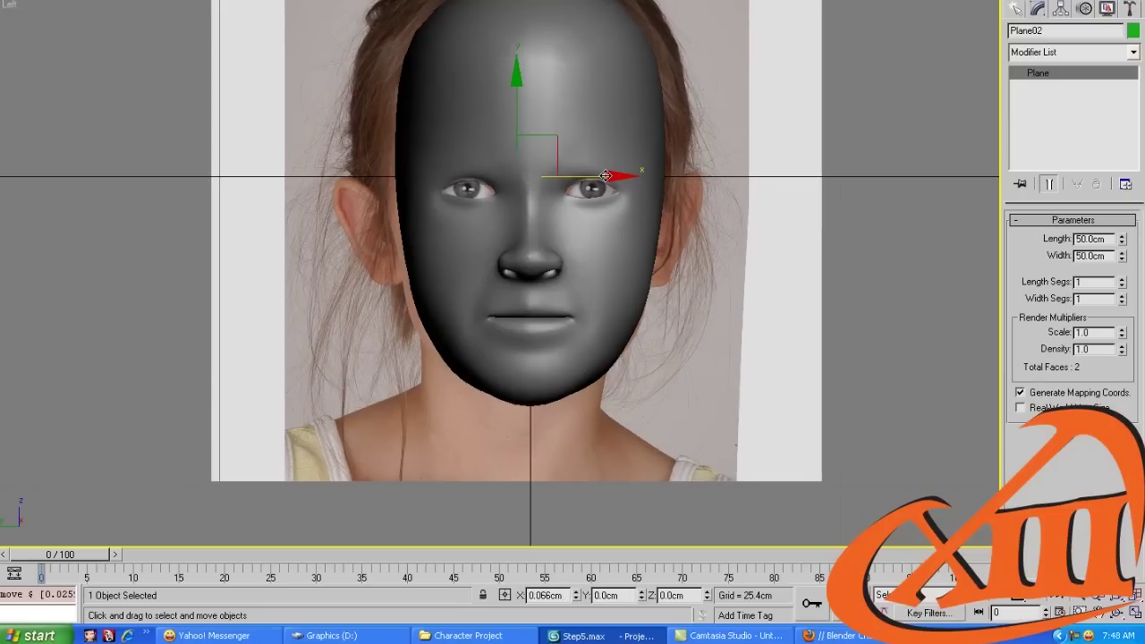
pyautogui.rightClick(614, 179)
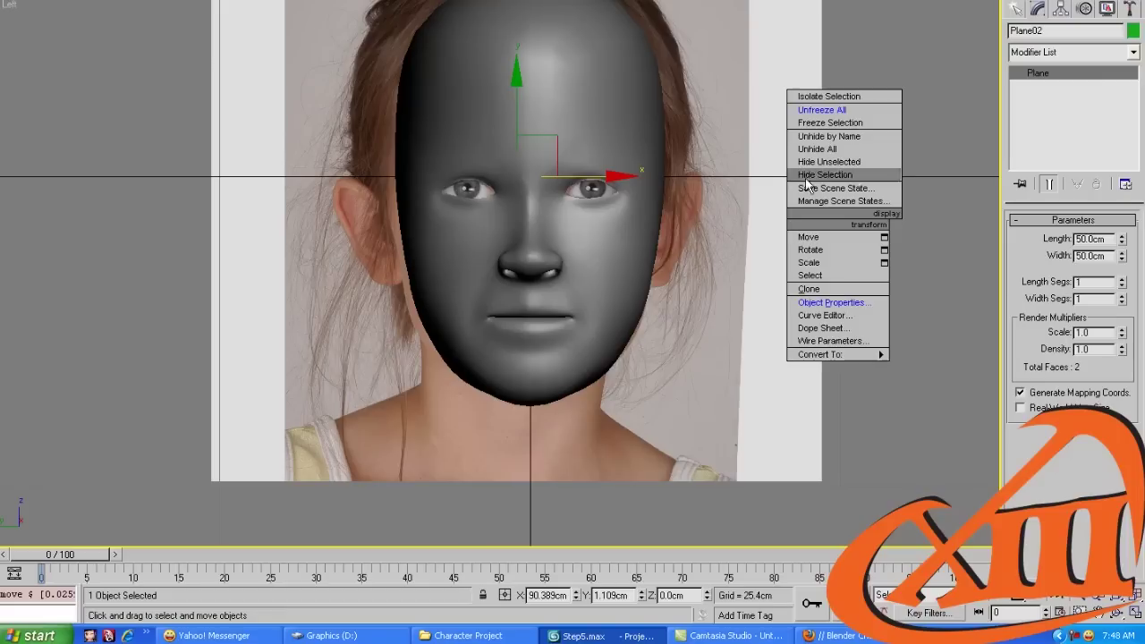
pyautogui.click(828, 125)
# Make the head see-through, show the smoothed end result, and move the outer jaw vertices outward to match the photo's jawline
pyautogui.click(633, 193)
pyautogui.click(1052, 98)
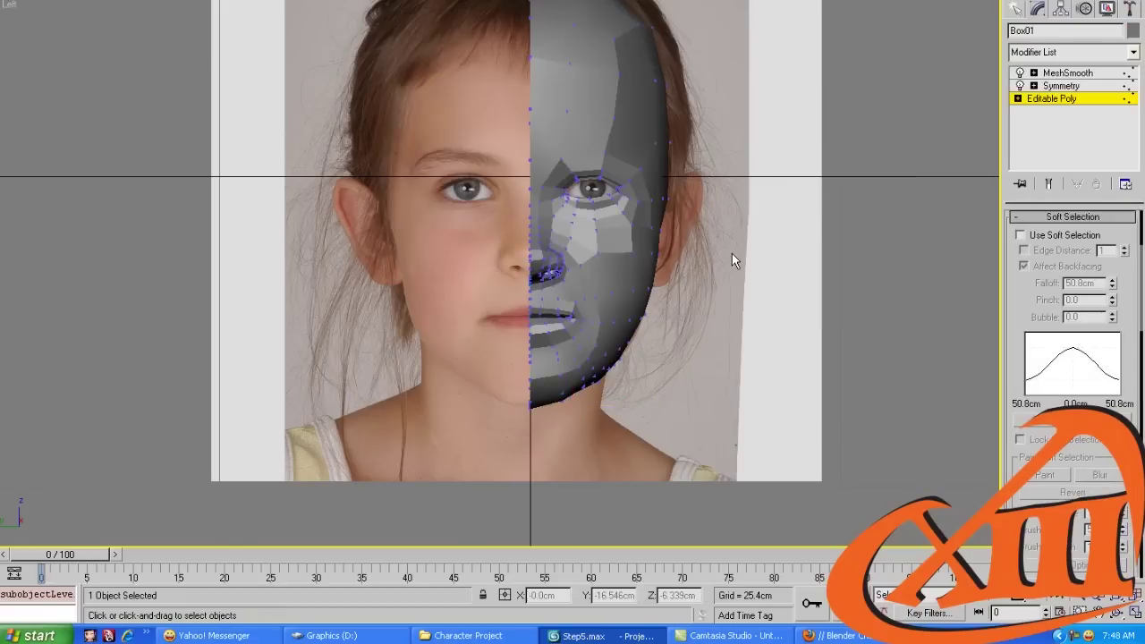
pyautogui.hotkey('alt', 'x')
pyautogui.scroll(3, 740, 268)
pyautogui.scroll(3, 628, 331)
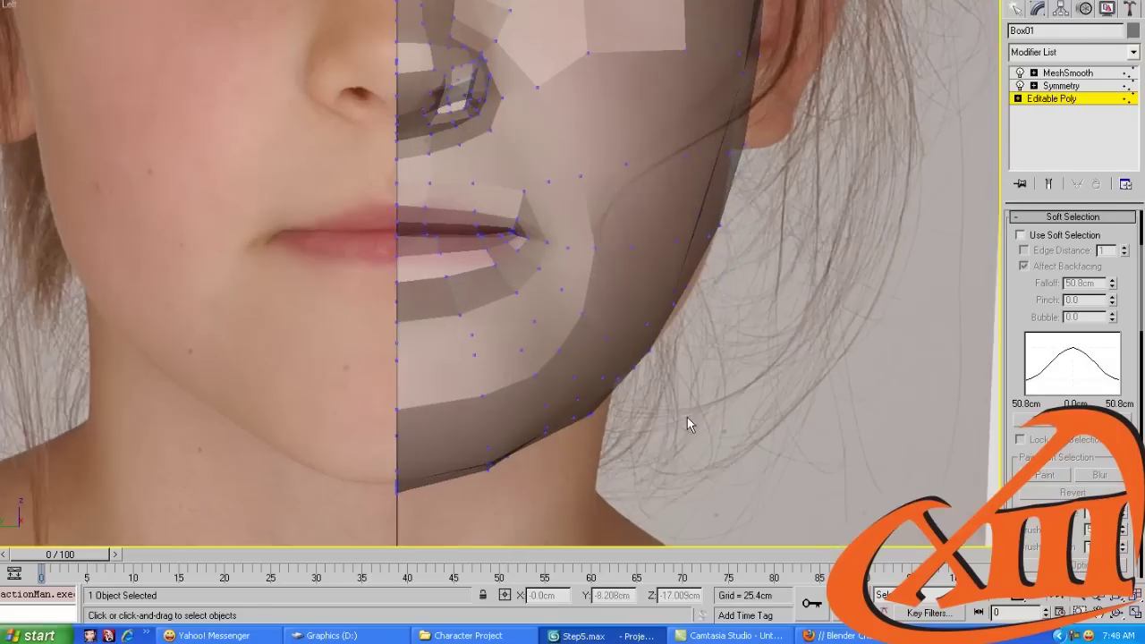
pyautogui.click(682, 286)
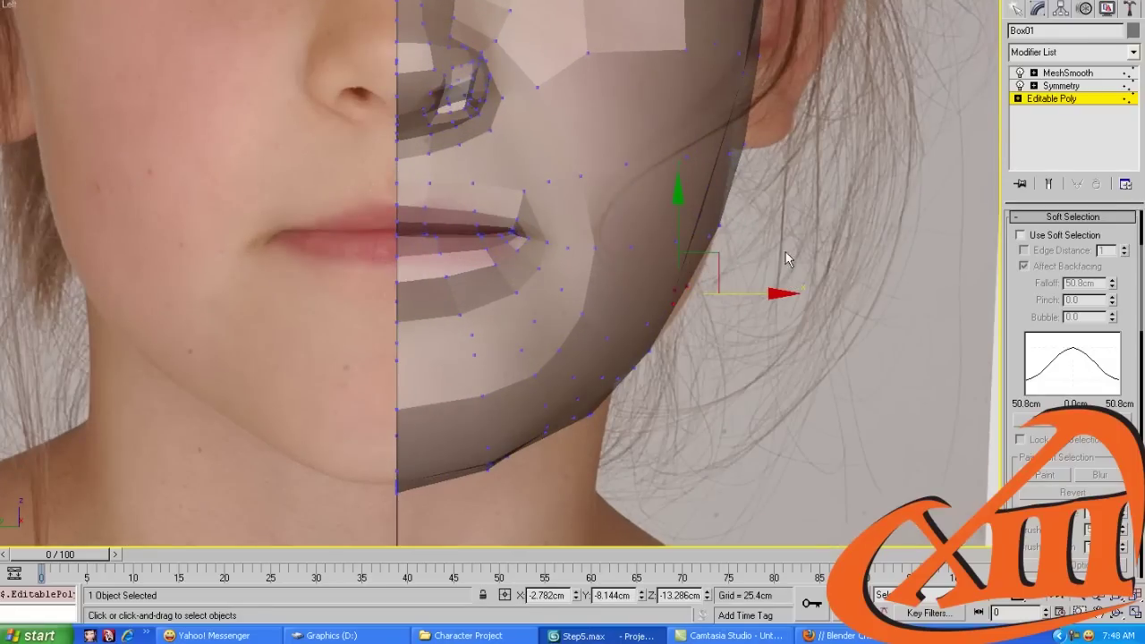
pyautogui.click(1048, 184)
pyautogui.moveTo(751, 297); pyautogui.dragTo(696, 316)
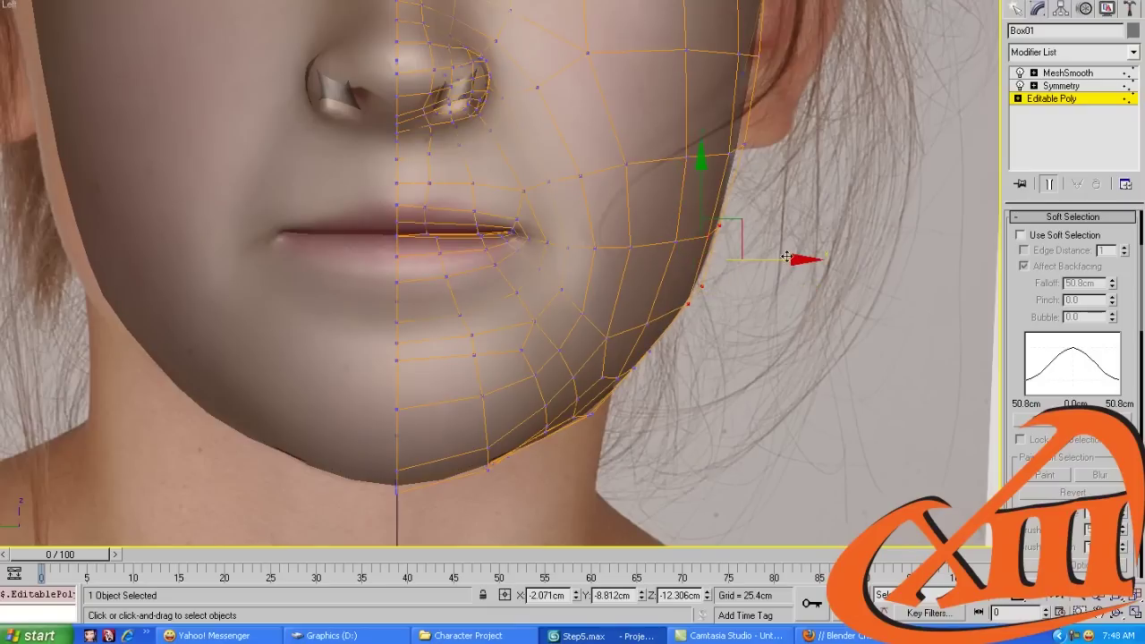
pyautogui.moveTo(785, 263); pyautogui.dragTo(786, 236)
# Move the temple and upper side vertices of the head outward to follow the head outline in the front photo
pyautogui.moveTo(786, 236); pyautogui.dragTo(697, 374, button='middle')
pyautogui.scroll(2, 733, 232)
pyautogui.scroll(-3, 697, 374)
pyautogui.click(594, 147)
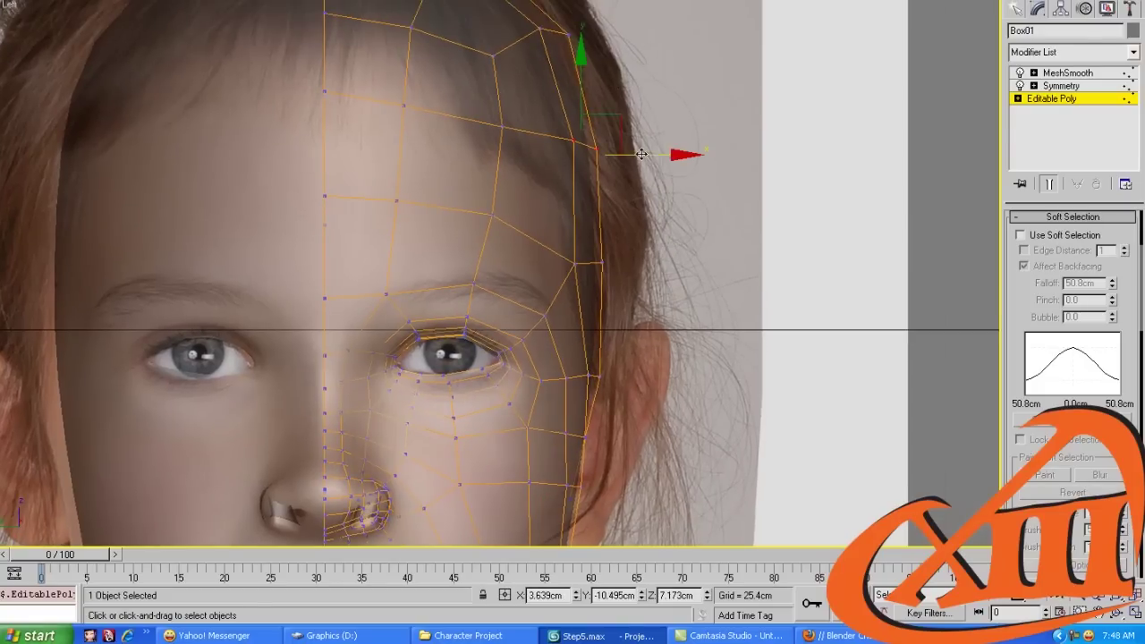
pyautogui.moveTo(642, 157); pyautogui.dragTo(674, 278)
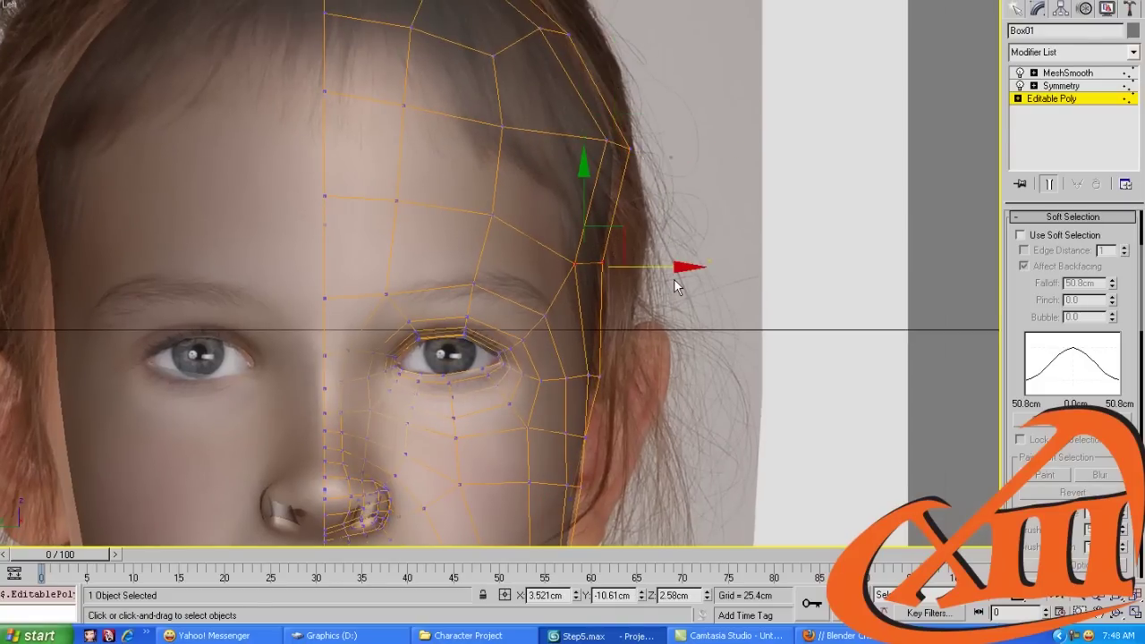
pyautogui.click(620, 280)
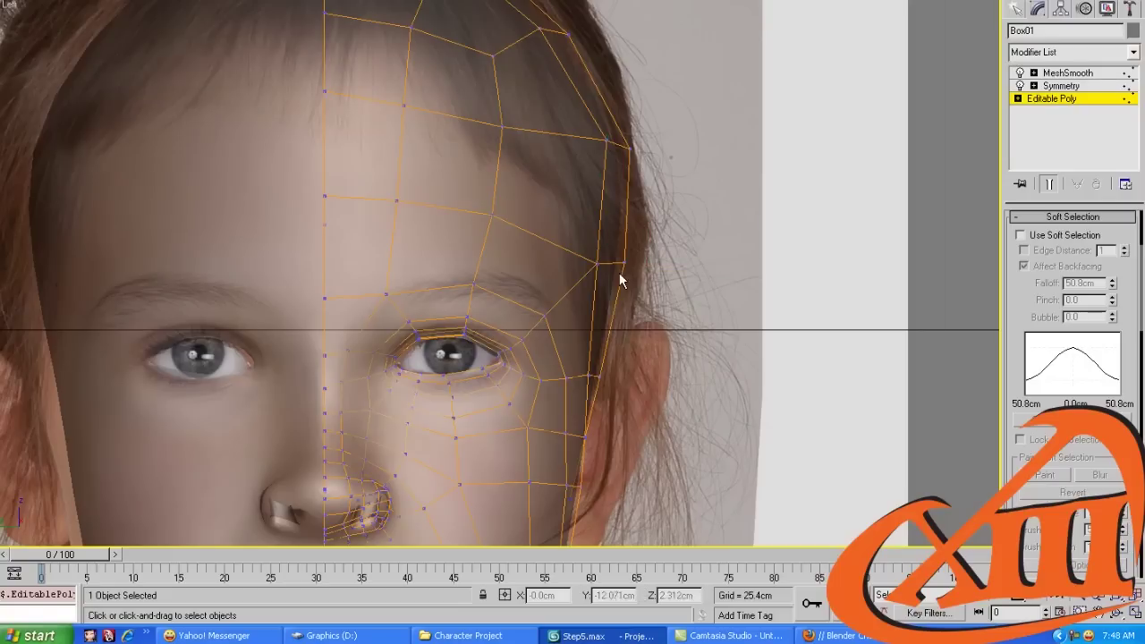
pyautogui.click(596, 266)
pyautogui.moveTo(659, 252); pyautogui.dragTo(641, 398, button='middle')
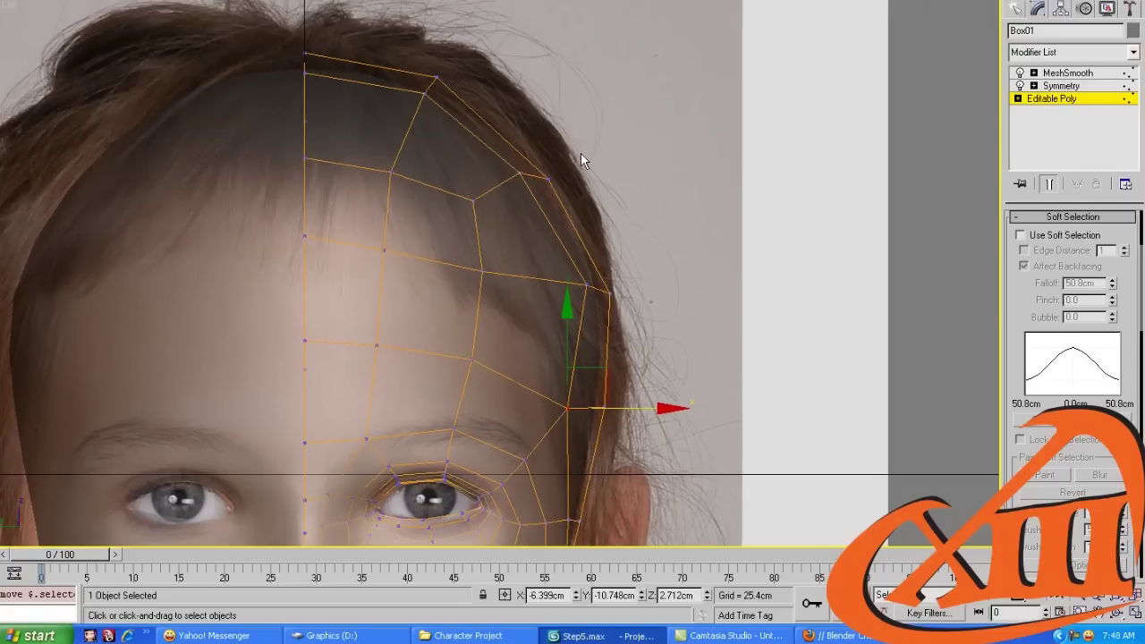
pyautogui.moveTo(590, 140)
pyautogui.mouseDown()
pyautogui.moveTo(511, 188)
pyautogui.moveTo(586, 128)
pyautogui.moveTo(572, 135)
pyautogui.mouseUp()
# Raise the vertices at the crown of the head slightly to fit the top of the head in the photo
pyautogui.click(434, 79)
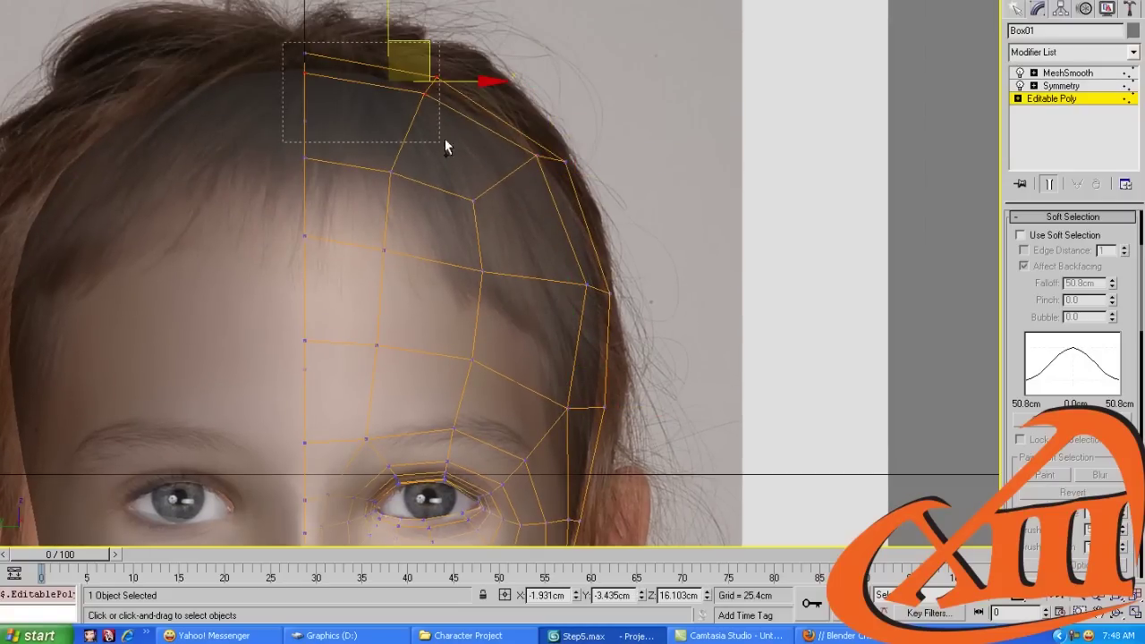
pyautogui.moveTo(445, 145); pyautogui.dragTo(444, 195, button='middle')
pyautogui.moveTo(496, 105); pyautogui.dragTo(413, 194)
pyautogui.moveTo(428, 107); pyautogui.dragTo(427, 100)
pyautogui.moveTo(432, 249); pyautogui.dragTo(434, 206, button='middle')
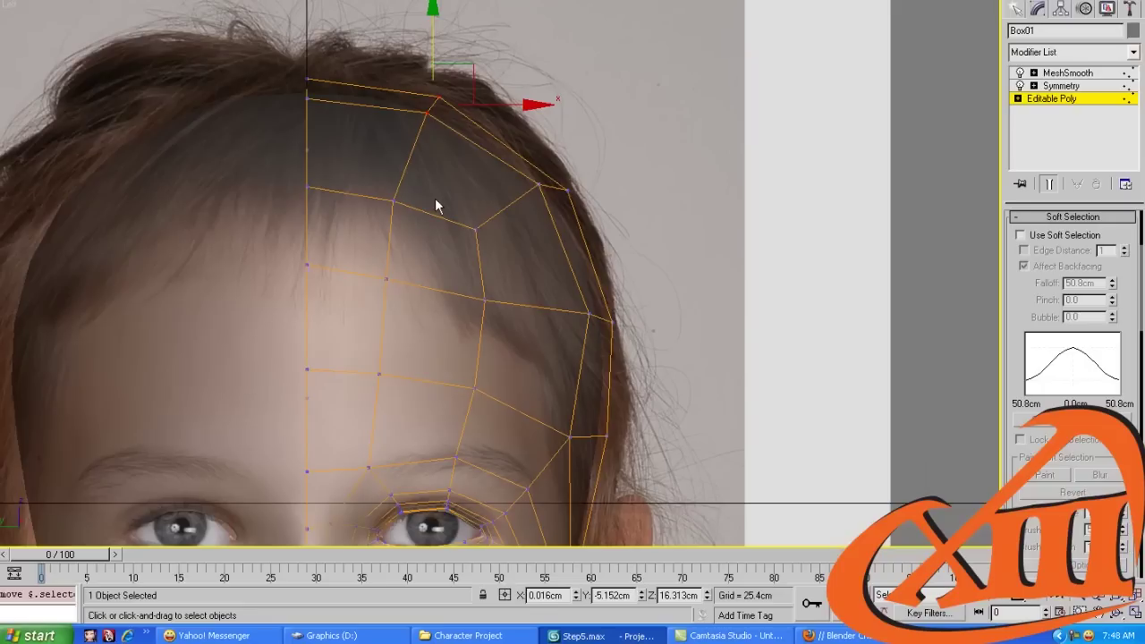
# Raise the horizontal edge loop across the upper forehead and check the vertical loop beside it
pyautogui.click(463, 225)
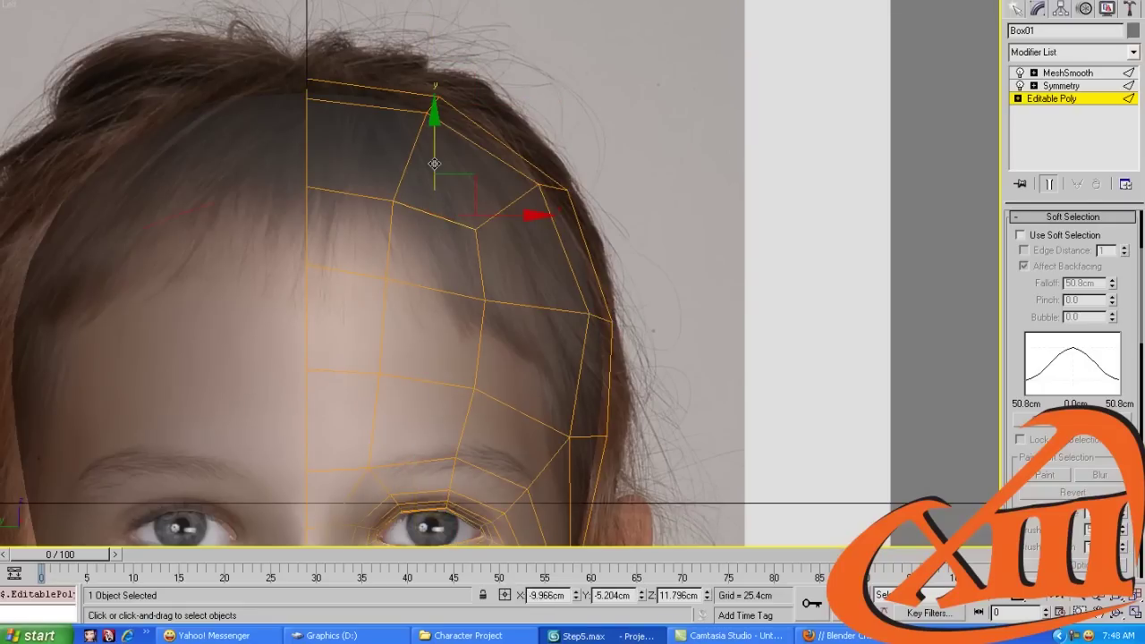
pyautogui.moveTo(434, 161); pyautogui.dragTo(434, 145)
pyautogui.moveTo(468, 356); pyautogui.dragTo(463, 292, button='middle')
pyautogui.click(469, 290)
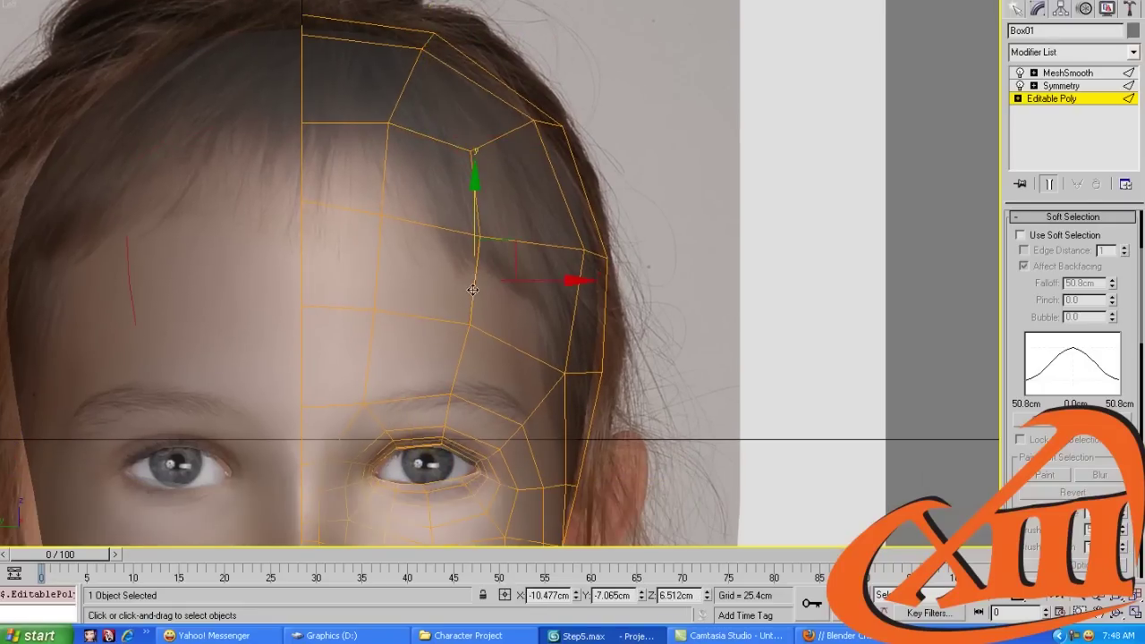
pyautogui.moveTo(556, 387); pyautogui.dragTo(561, 326, button='middle')
# Move the inner temple and upper side vertices toward the forehead to even out the edge spacing
pyautogui.click(557, 311)
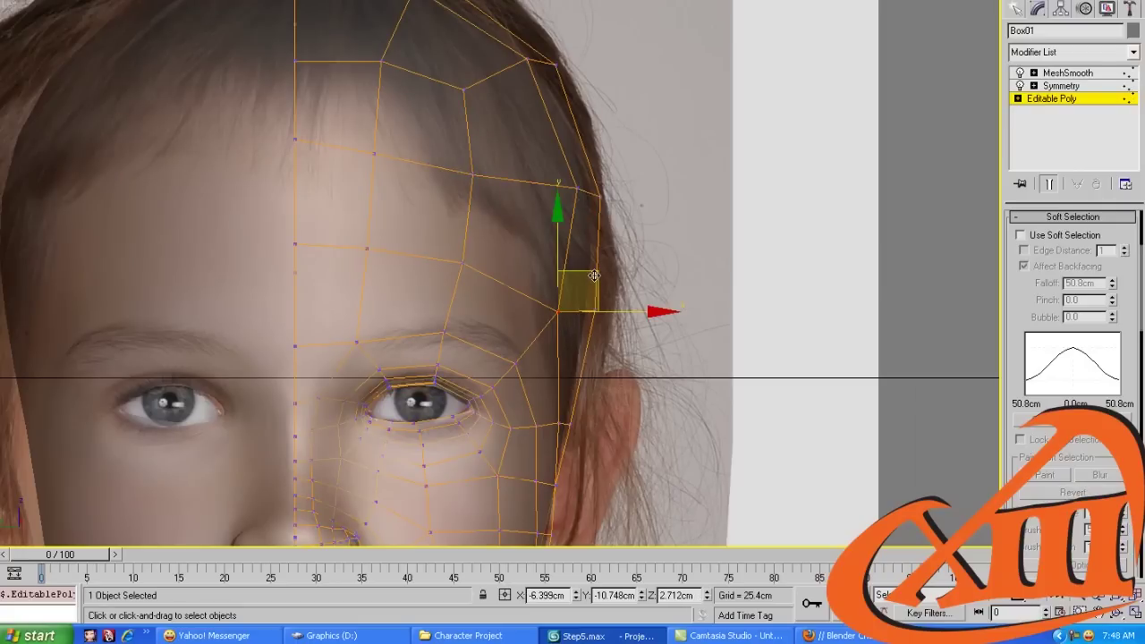
pyautogui.moveTo(557, 312); pyautogui.dragTo(579, 378)
pyautogui.click(557, 432)
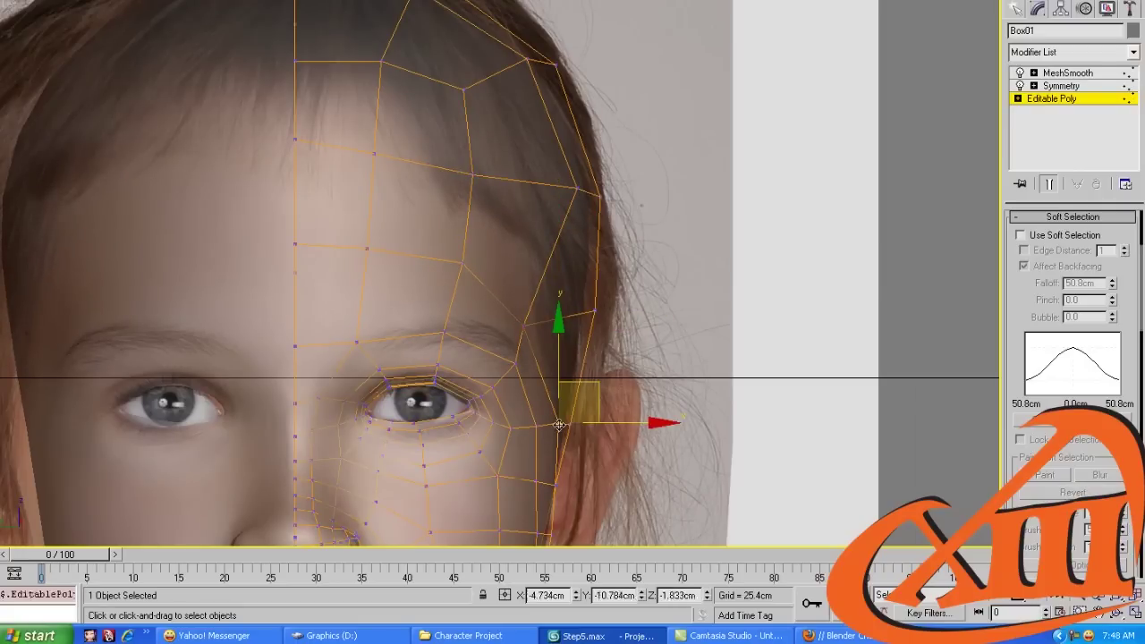
pyautogui.moveTo(520, 325); pyautogui.dragTo(520, 354, button='middle')
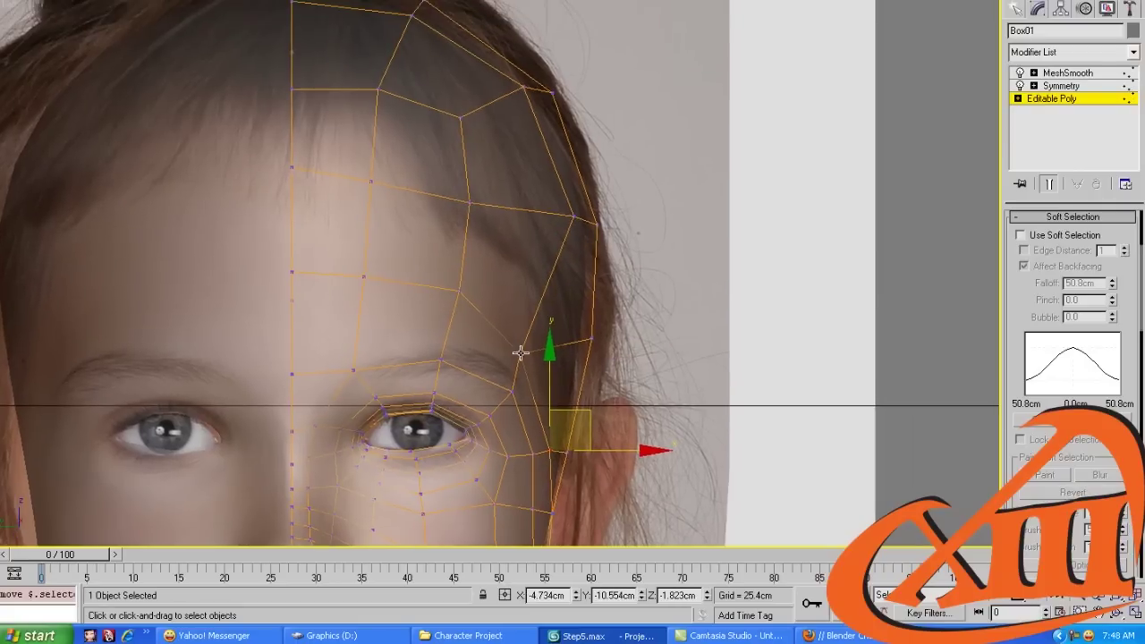
pyautogui.click(572, 218)
pyautogui.moveTo(572, 219); pyautogui.dragTo(534, 174)
pyautogui.click(525, 87)
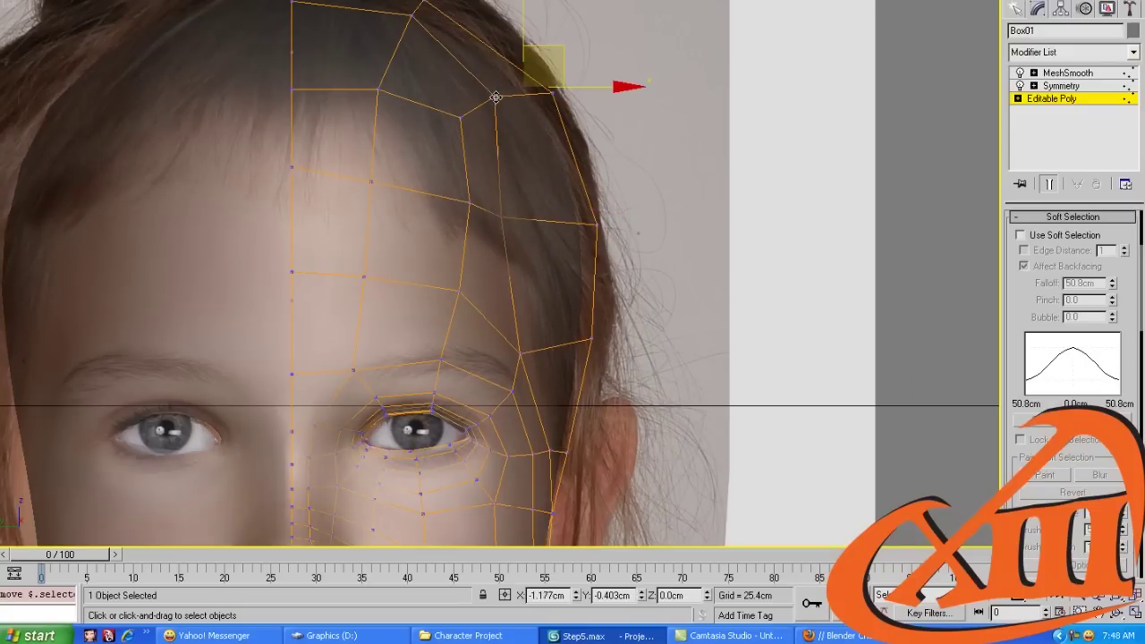
# Switch to a perspective view and examine the side of the head's mesh
pyautogui.scroll(-3, 504, 176)
pyautogui.press('p')
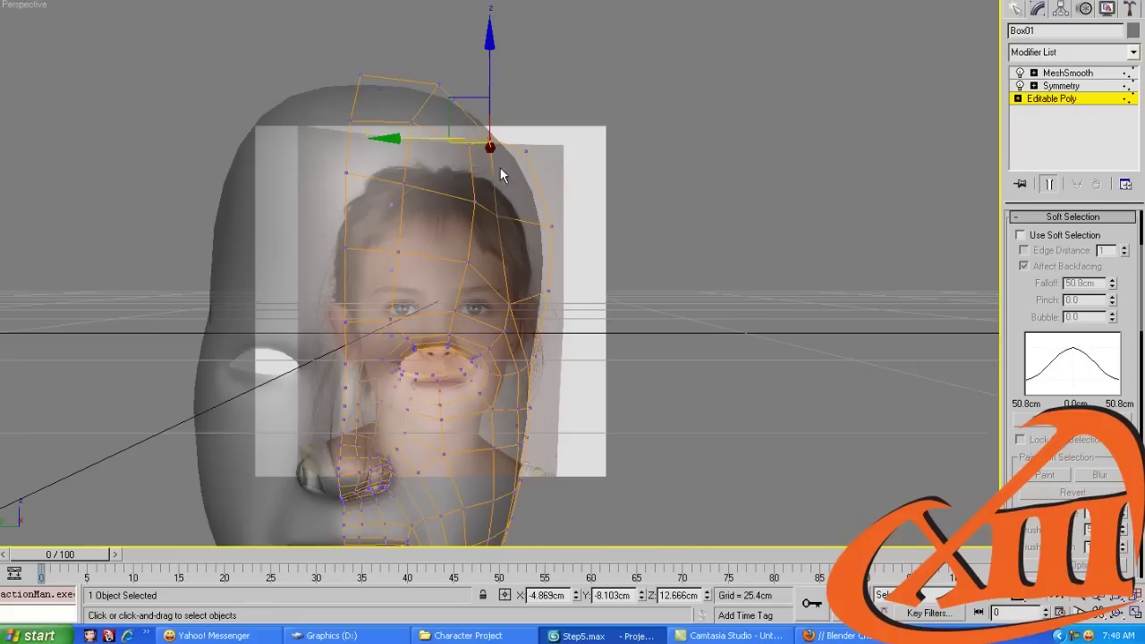
pyautogui.keyDown('alt'); pyautogui.moveTo(500, 168); pyautogui.dragTo(391, 244, button='middle'); pyautogui.keyUp('alt')
pyautogui.scroll(2, 391, 244)
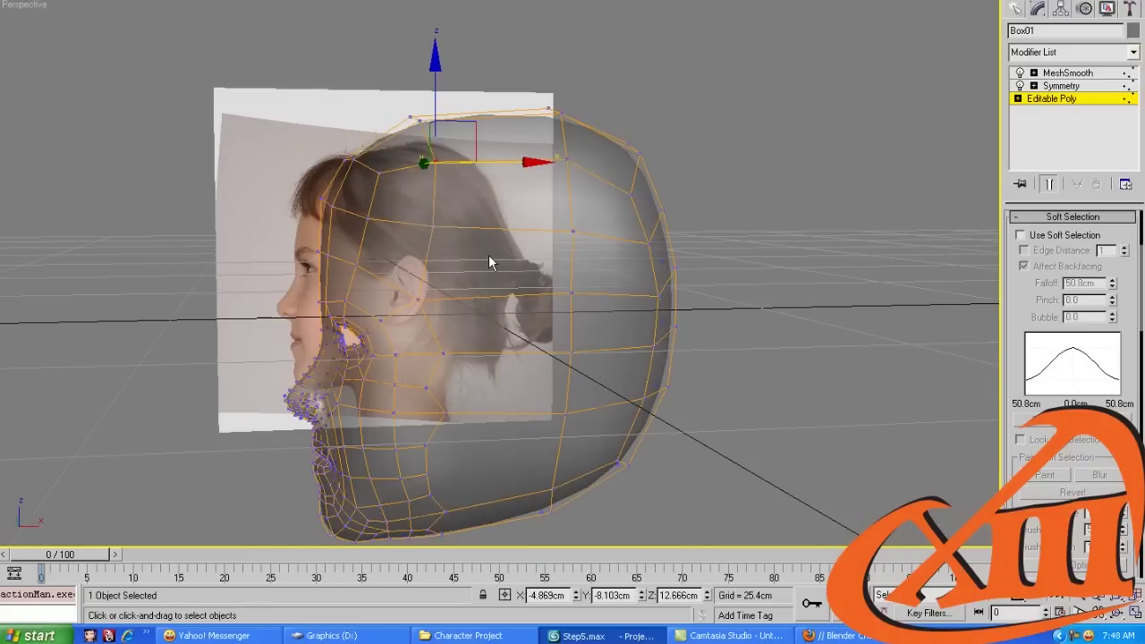
pyautogui.click(486, 229)
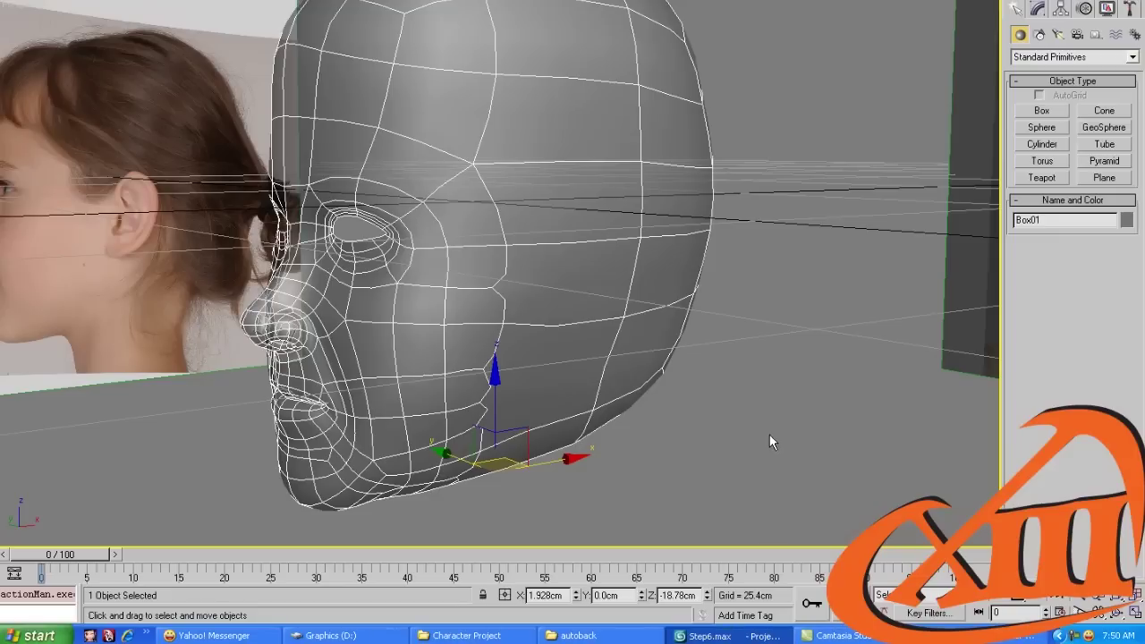
# Return to the head's Editable Poly level without the smoothed result and examine the mesh around the jaw
pyautogui.click(719, 352)
pyautogui.click(545, 287)
pyautogui.click(1035, 8)
pyautogui.click(1056, 99)
pyautogui.press('1')
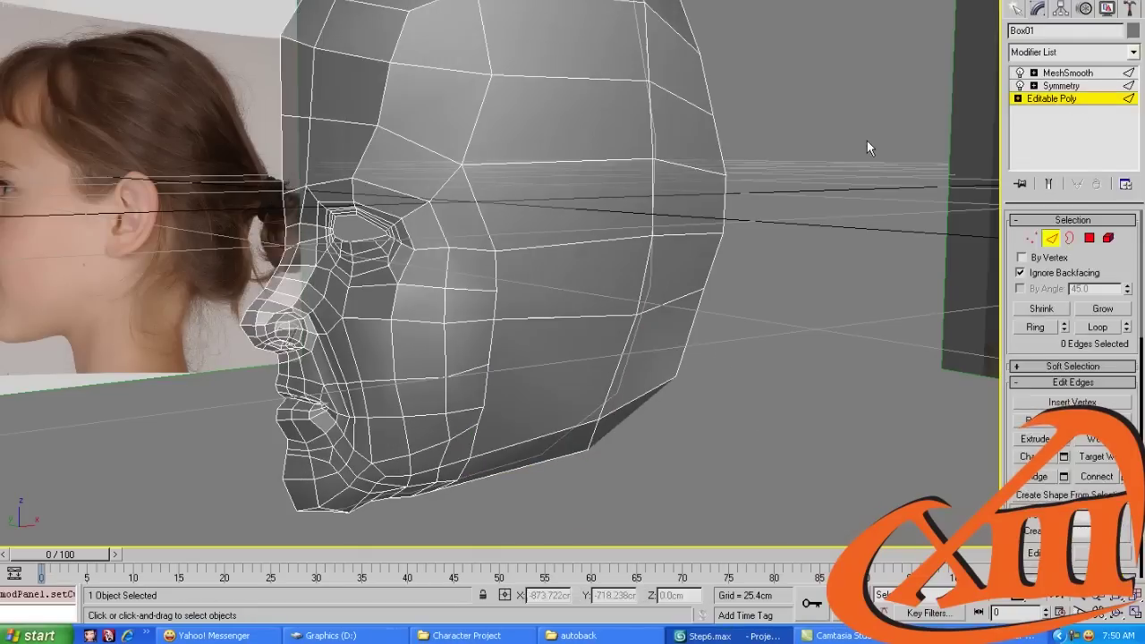
pyautogui.keyDown('alt'); pyautogui.moveTo(867, 141); pyautogui.dragTo(547, 171, button='middle'); pyautogui.keyUp('alt')
pyautogui.press('F4')
pyautogui.click(1051, 186)
pyautogui.scroll(3, 607, 246)
pyautogui.click(1054, 186)
pyautogui.scroll(2, 552, 311)
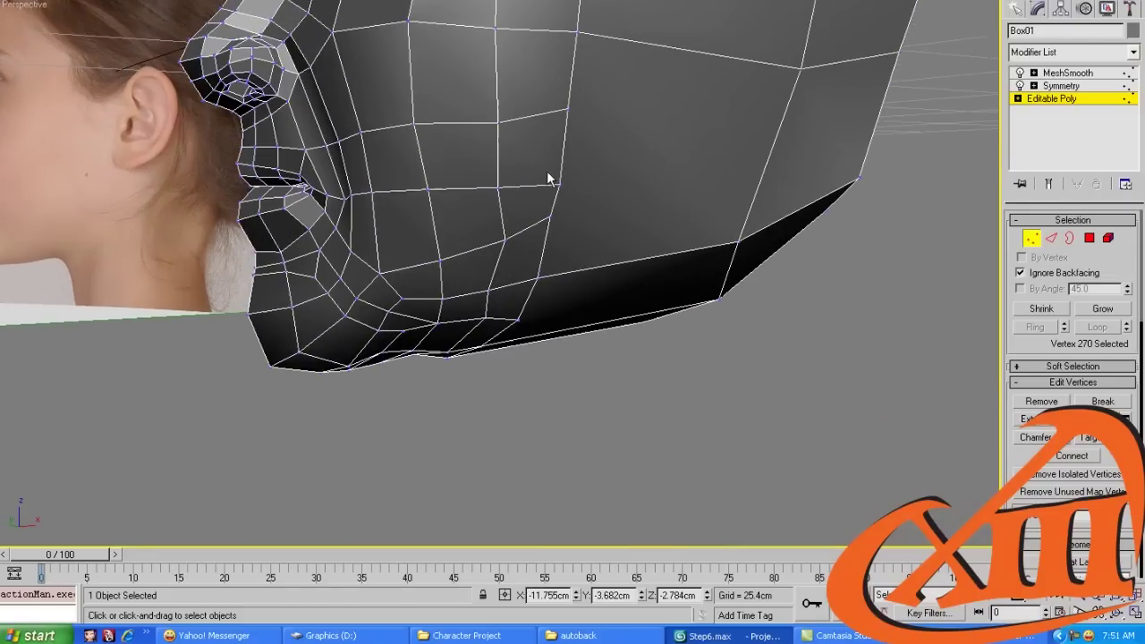
# Try to remove the neighbouring edges on the underside of the jaw, behind the chin
pyautogui.press('2')
pyautogui.click(512, 316)
pyautogui.scroll(3, 537, 315)
pyautogui.scroll(-2, 376, 225)
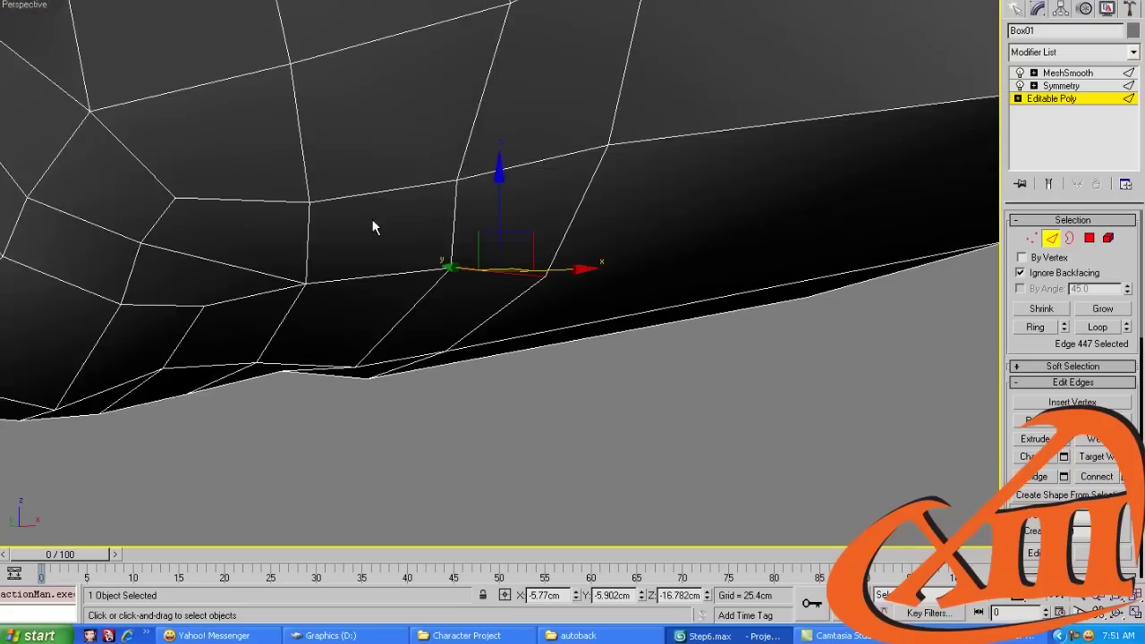
pyautogui.moveTo(376, 224); pyautogui.dragTo(349, 189, button='middle')
pyautogui.scroll(5, 396, 233)
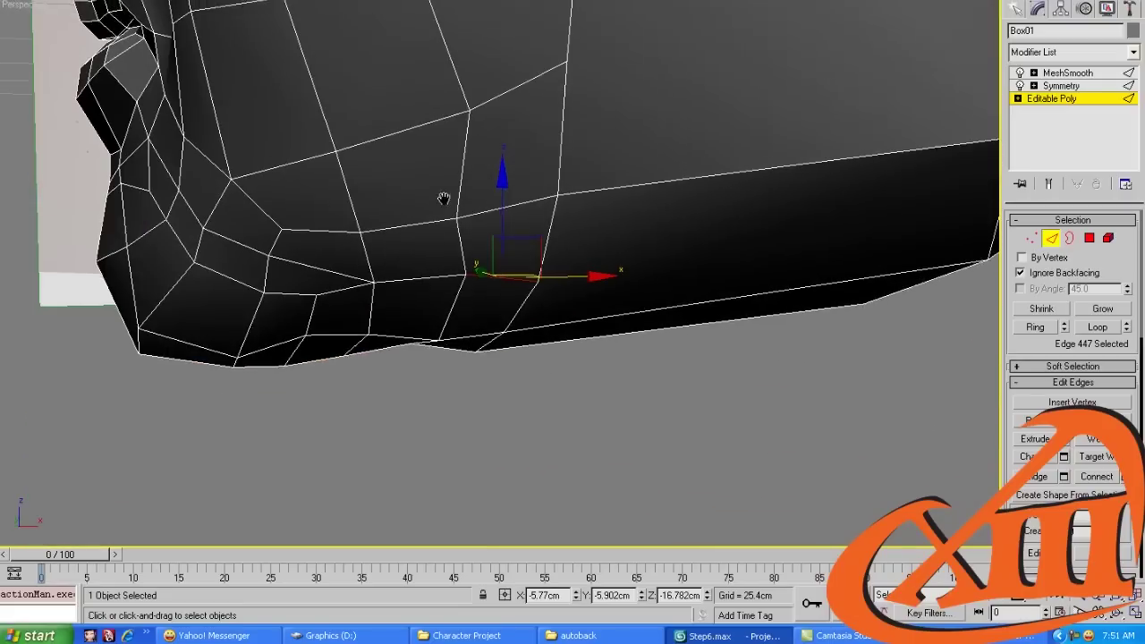
pyautogui.click(493, 267)
pyautogui.keyDown('alt'); pyautogui.moveTo(493, 268); pyautogui.dragTo(593, 209, button='middle'); pyautogui.keyUp('alt')
pyautogui.keyDown('ctrl'); pyautogui.click(528, 242); pyautogui.keyUp('ctrl')
pyautogui.press('BackSpace')
pyautogui.hotkey('ctrl', 'z')
pyautogui.scroll(-3, 495, 252)
# In the front-facing reference view, move the outer temple vertices inward, from beside the eye up to the hairline
pyautogui.press('1')
pyautogui.press('l')
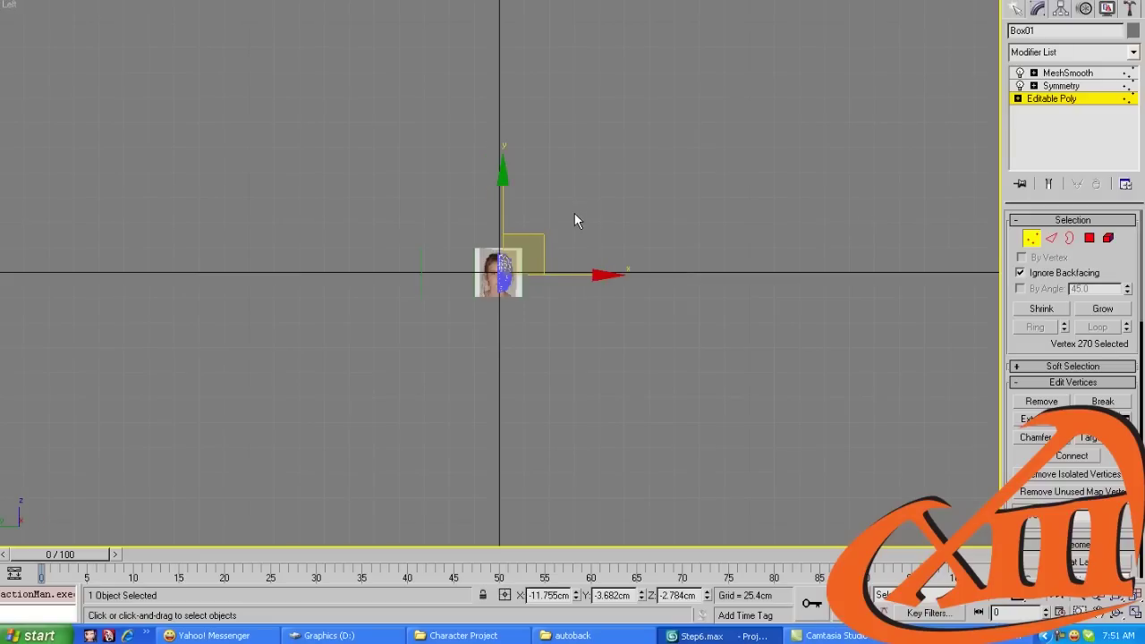
pyautogui.press('z')
pyautogui.scroll(6, 577, 258)
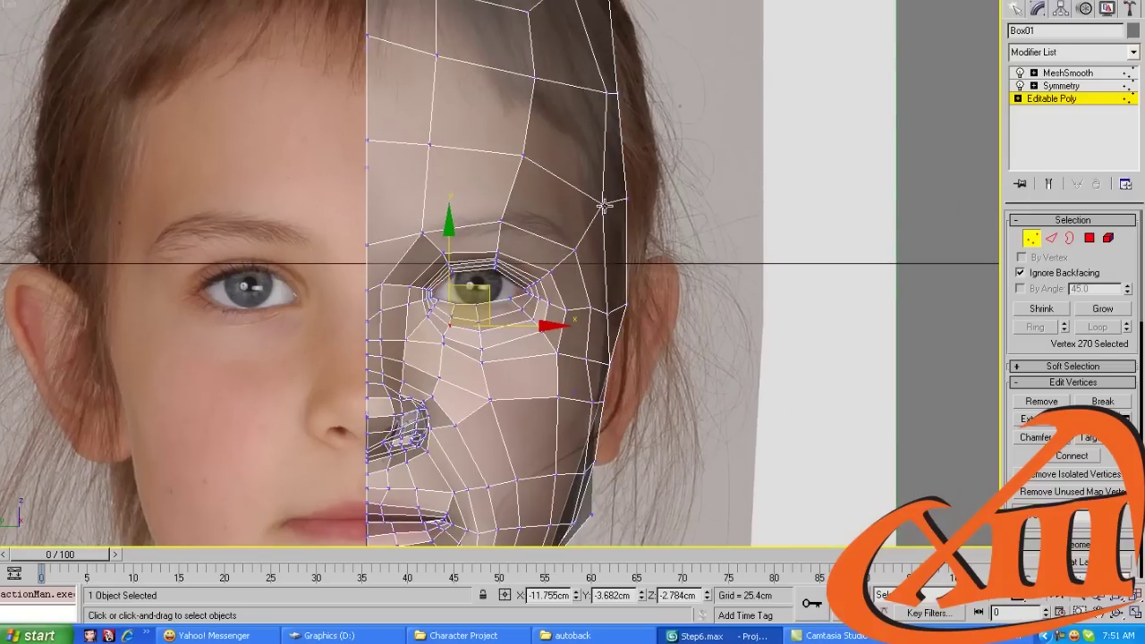
pyautogui.click(605, 204)
pyautogui.moveTo(605, 204); pyautogui.dragTo(586, 216)
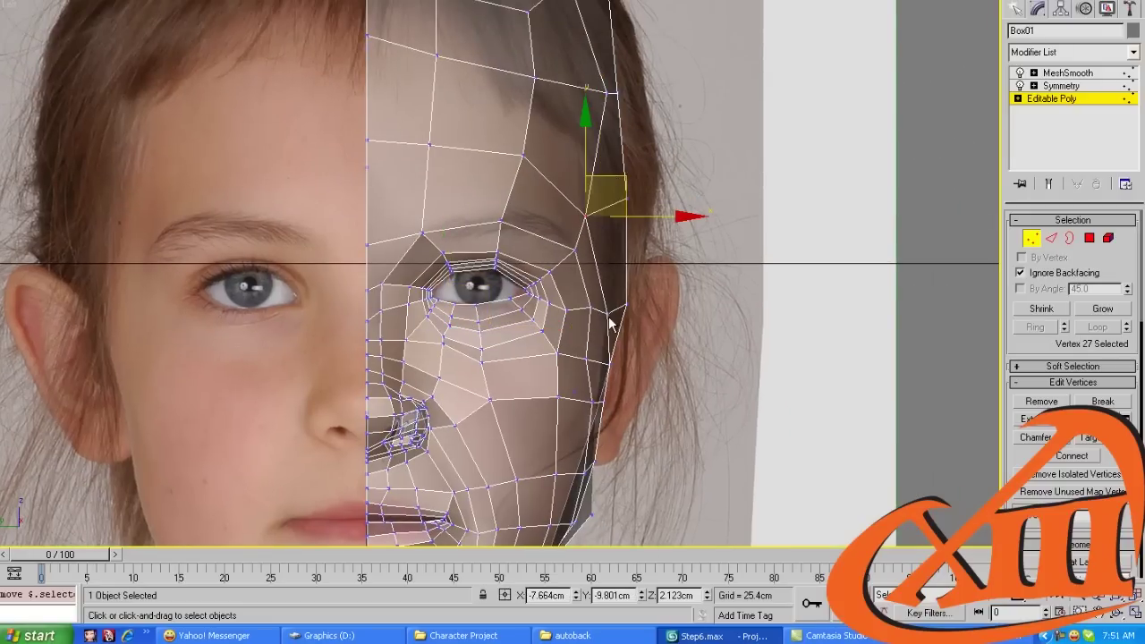
pyautogui.click(600, 301)
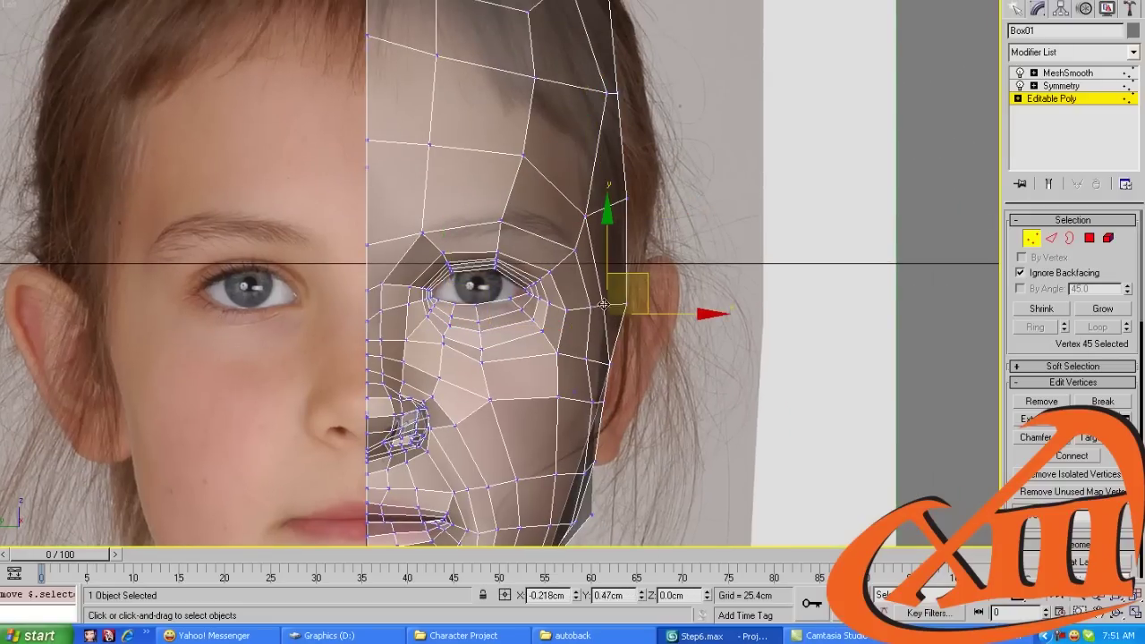
pyautogui.click(605, 94)
pyautogui.moveTo(605, 93); pyautogui.dragTo(570, 93)
pyautogui.click(585, 215)
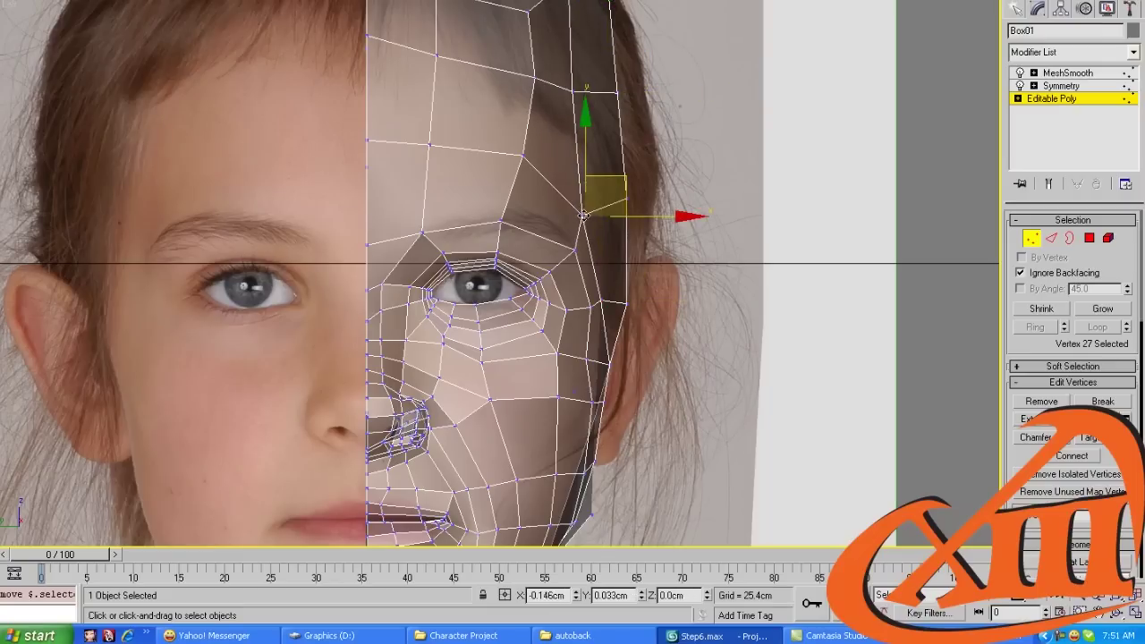
# Reposition the cheek vertex beside the ear to follow the side of the face in the photo
pyautogui.moveTo(623, 309); pyautogui.dragTo(583, 262, button='middle')
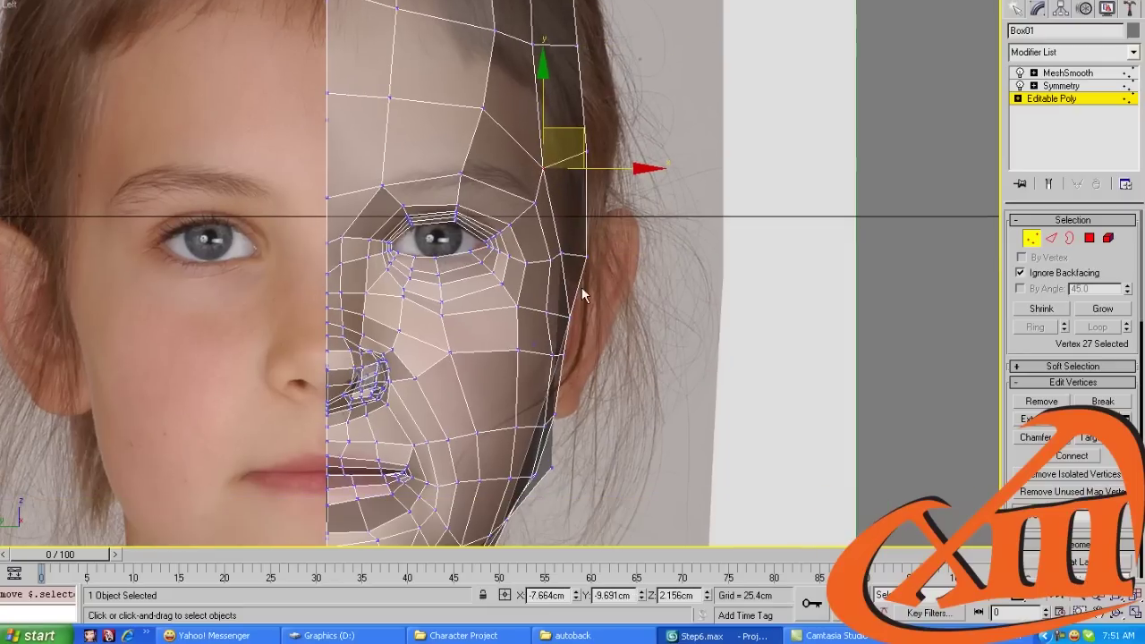
pyautogui.click(571, 315)
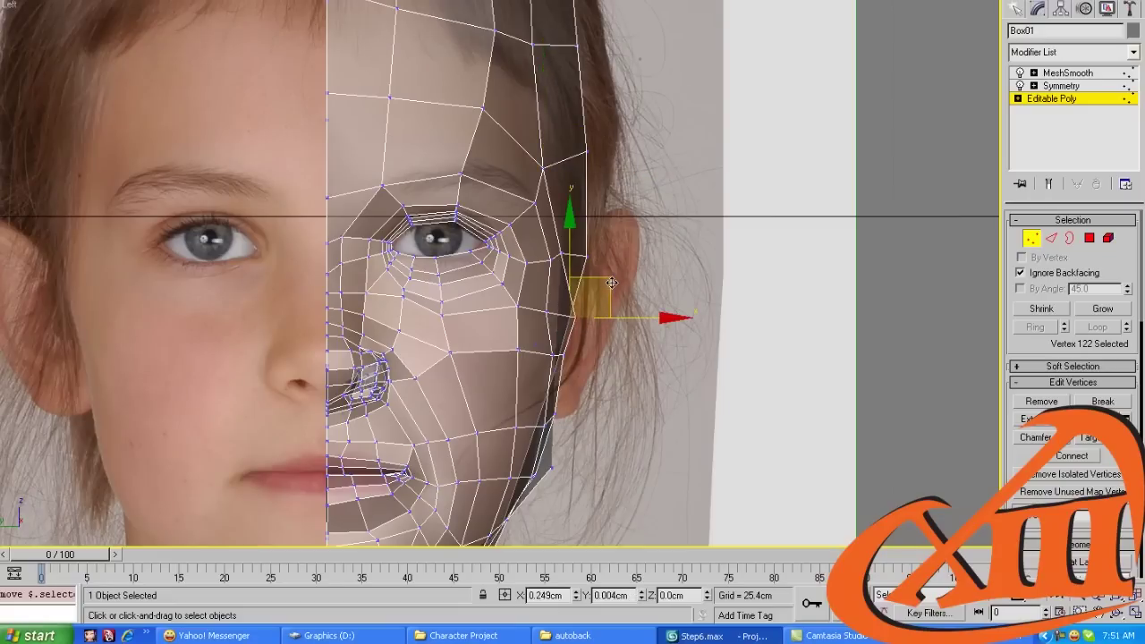
pyautogui.click(613, 282)
pyautogui.scroll(-5, 613, 281)
pyautogui.scroll(7, 627, 313)
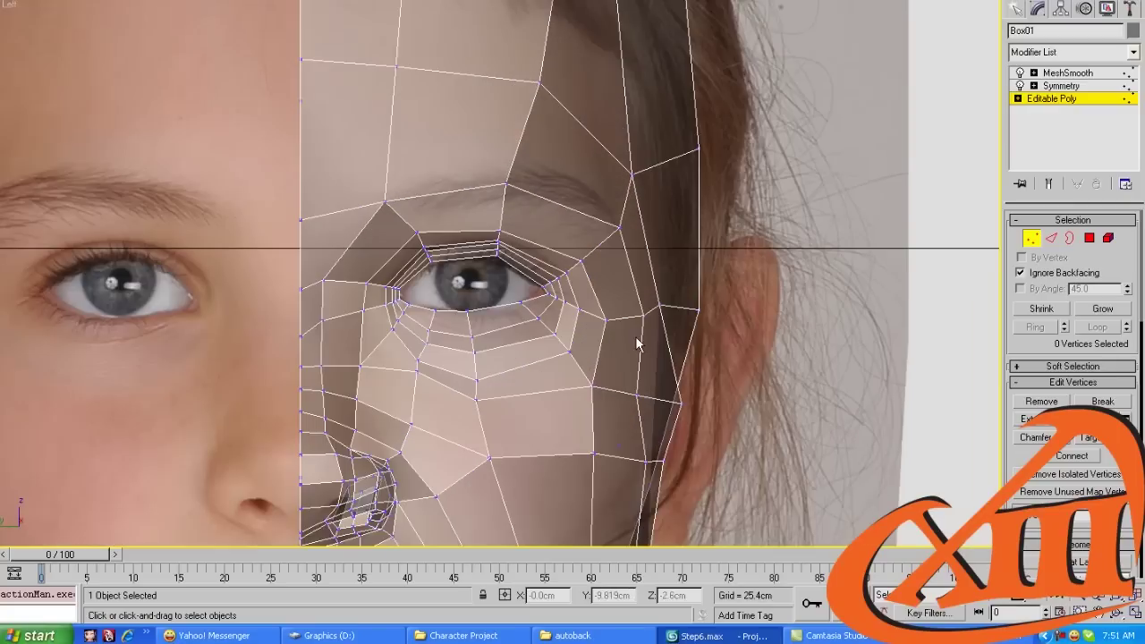
pyautogui.moveTo(636, 342); pyautogui.dragTo(653, 271, button='middle')
pyautogui.click(647, 299)
pyautogui.moveTo(646, 363); pyautogui.dragTo(624, 259, button='middle')
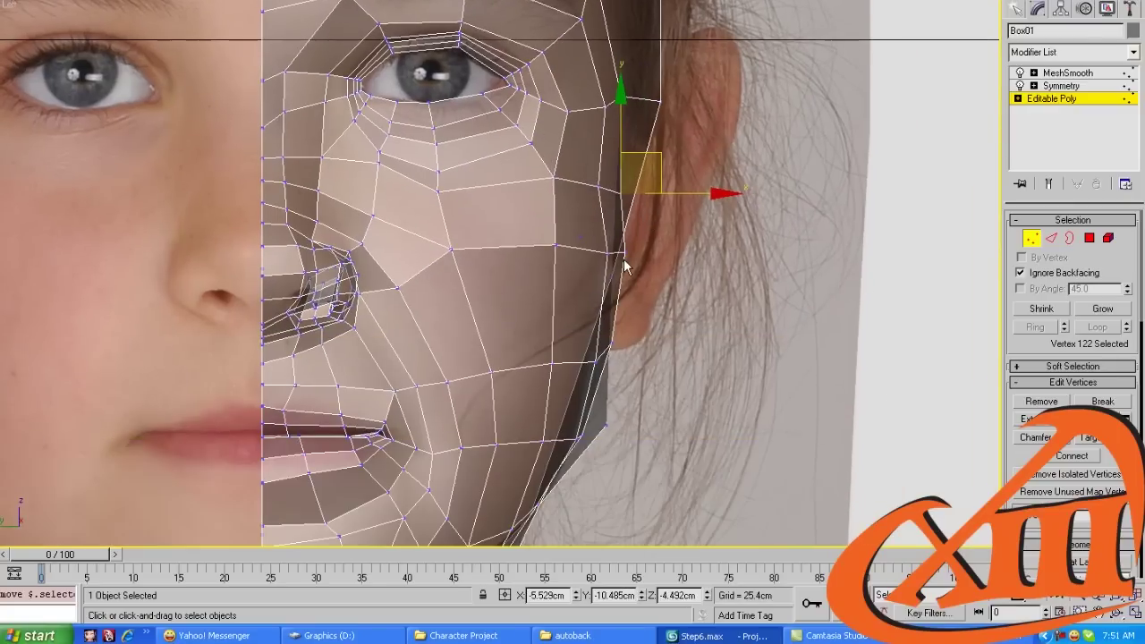
# Move the protruding jaw corner vertex beside the mouth inward to the face outline
pyautogui.scroll(-2, 626, 314)
pyautogui.moveTo(632, 369); pyautogui.dragTo(631, 247, button='middle')
pyautogui.click(628, 251)
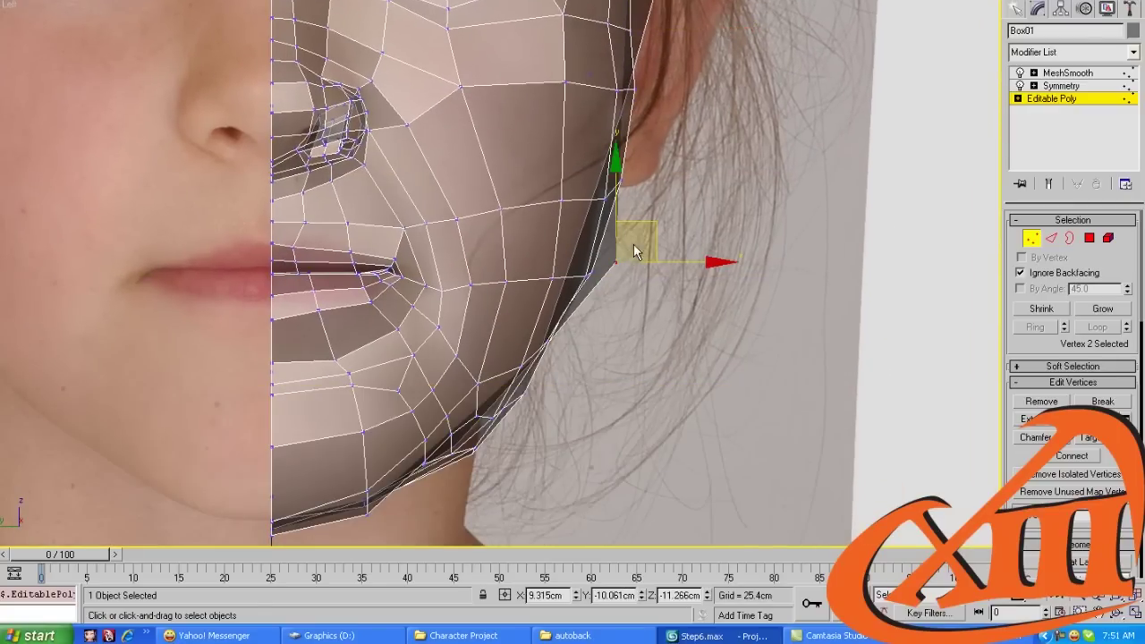
pyautogui.moveTo(633, 250); pyautogui.dragTo(607, 248)
pyautogui.moveTo(613, 347); pyautogui.dragTo(607, 321, button='middle')
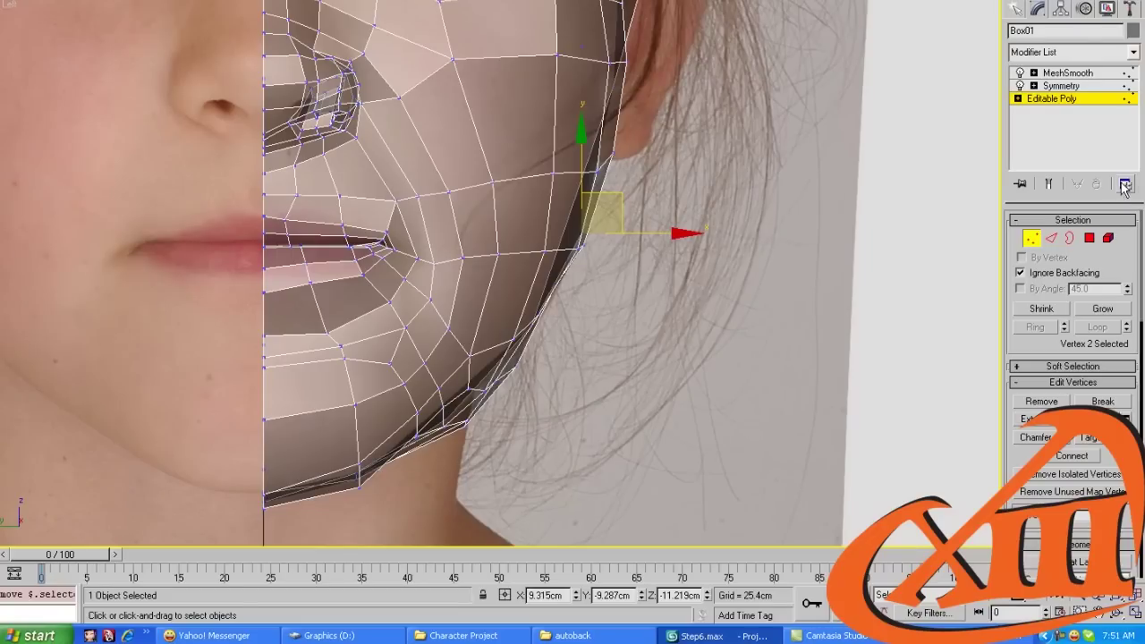
# Show the smoothed result and adjust the vertices just below the earlobe to follow the jawline
pyautogui.click(1048, 185)
pyautogui.scroll(2, 774, 257)
pyautogui.moveTo(656, 143); pyautogui.dragTo(644, 194, button='middle')
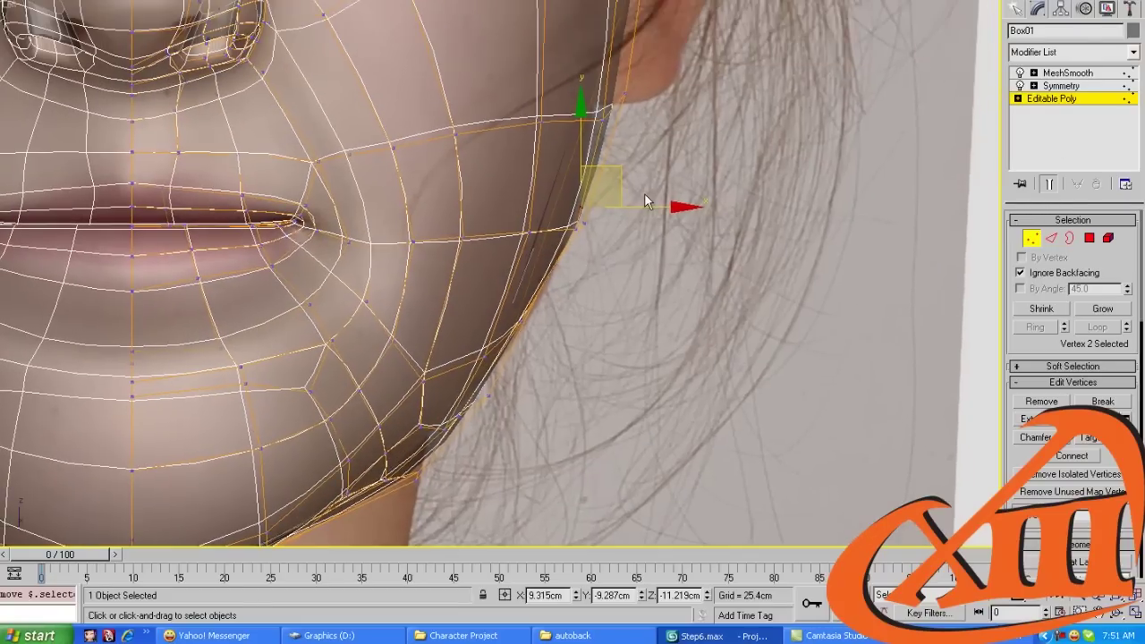
pyautogui.moveTo(638, 189); pyautogui.dragTo(590, 227)
pyautogui.moveTo(590, 226); pyautogui.dragTo(615, 113, button='middle')
pyautogui.scroll(-2, 626, 134)
pyautogui.scroll(2, 587, 186)
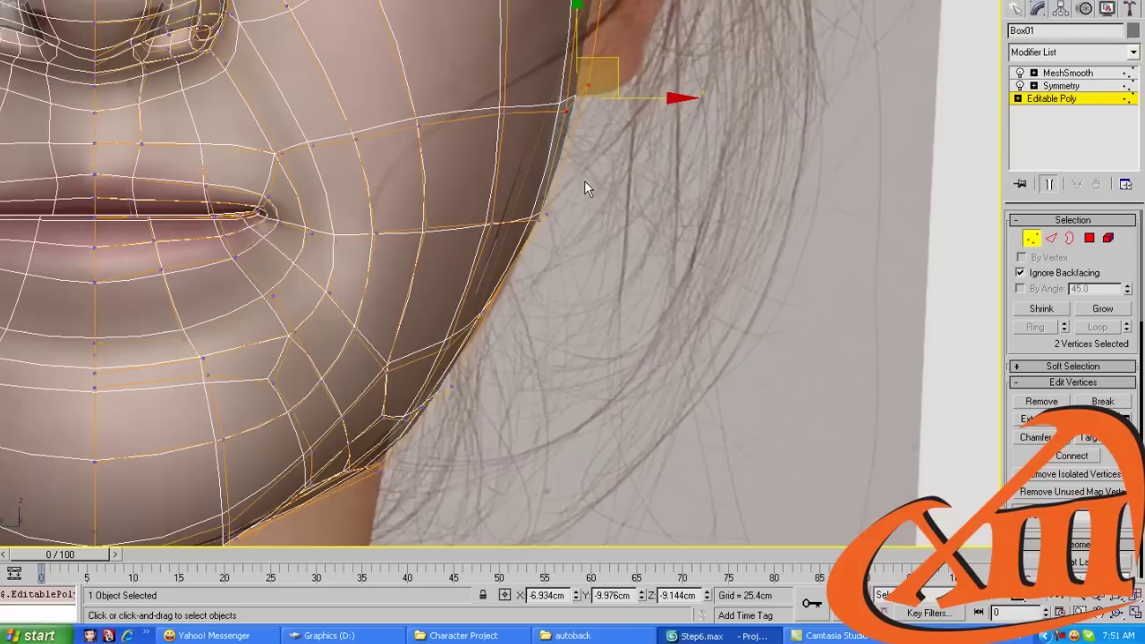
# Pull the lower jaw vertices near the neck inward and up to match the jawline in the photo
pyautogui.scroll(1, 500, 326)
pyautogui.moveTo(500, 326); pyautogui.dragTo(488, 271, button='middle')
pyautogui.moveTo(494, 365); pyautogui.dragTo(436, 417)
pyautogui.keyDown('ctrl'); pyautogui.moveTo(342, 413); pyautogui.dragTo(342, 413); pyautogui.keyUp('ctrl')
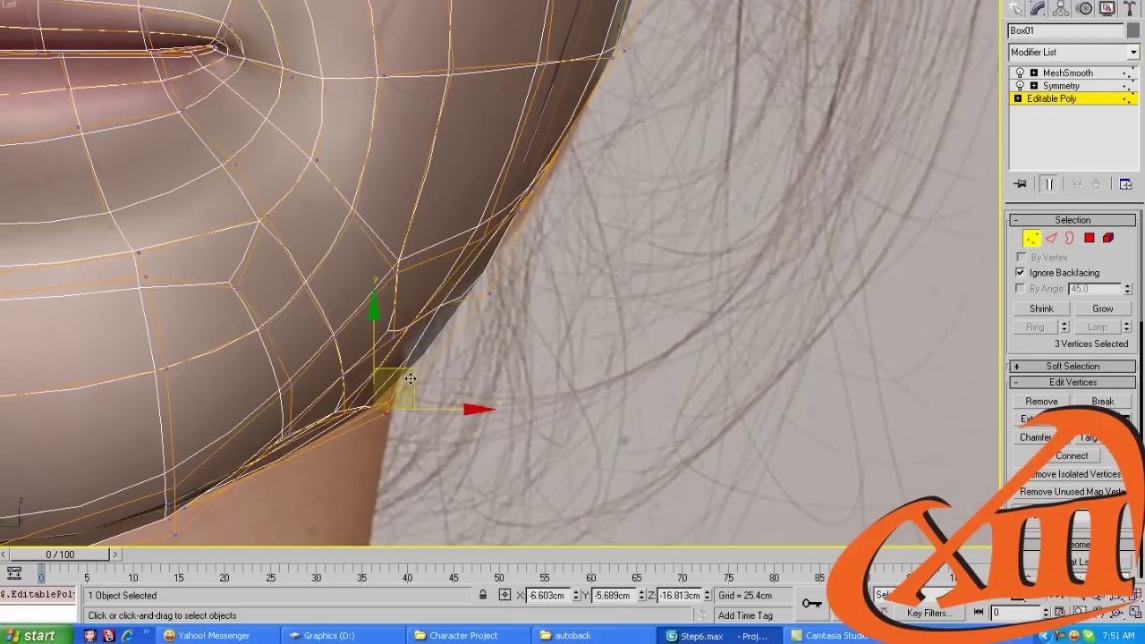
pyautogui.moveTo(410, 378); pyautogui.dragTo(388, 360)
pyautogui.moveTo(540, 274); pyautogui.dragTo(474, 312)
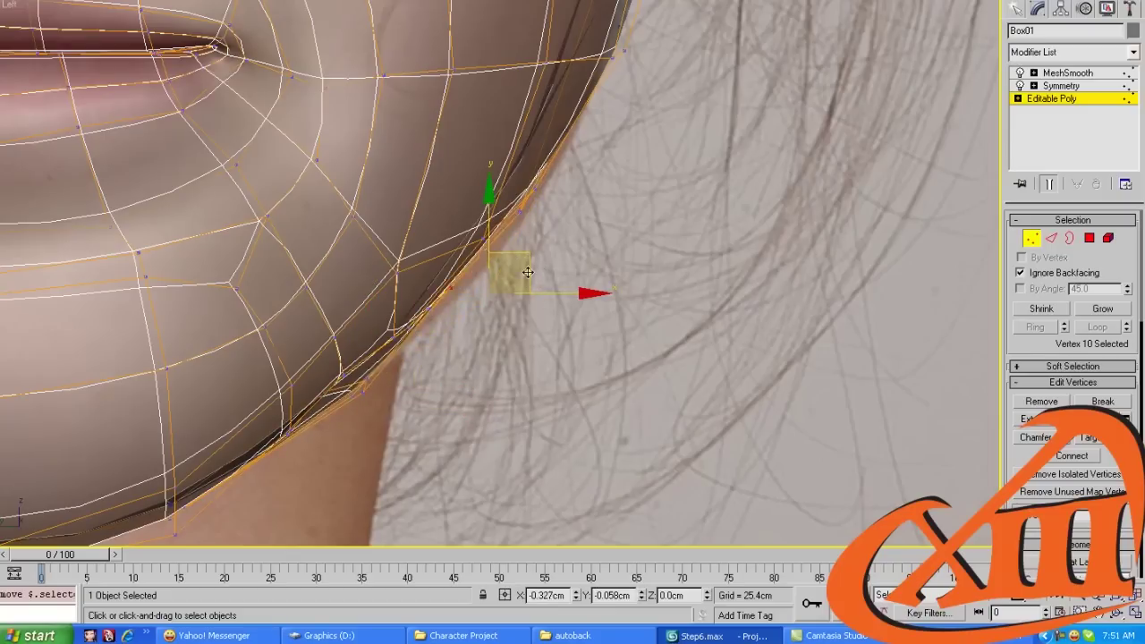
pyautogui.moveTo(528, 272); pyautogui.dragTo(471, 260)
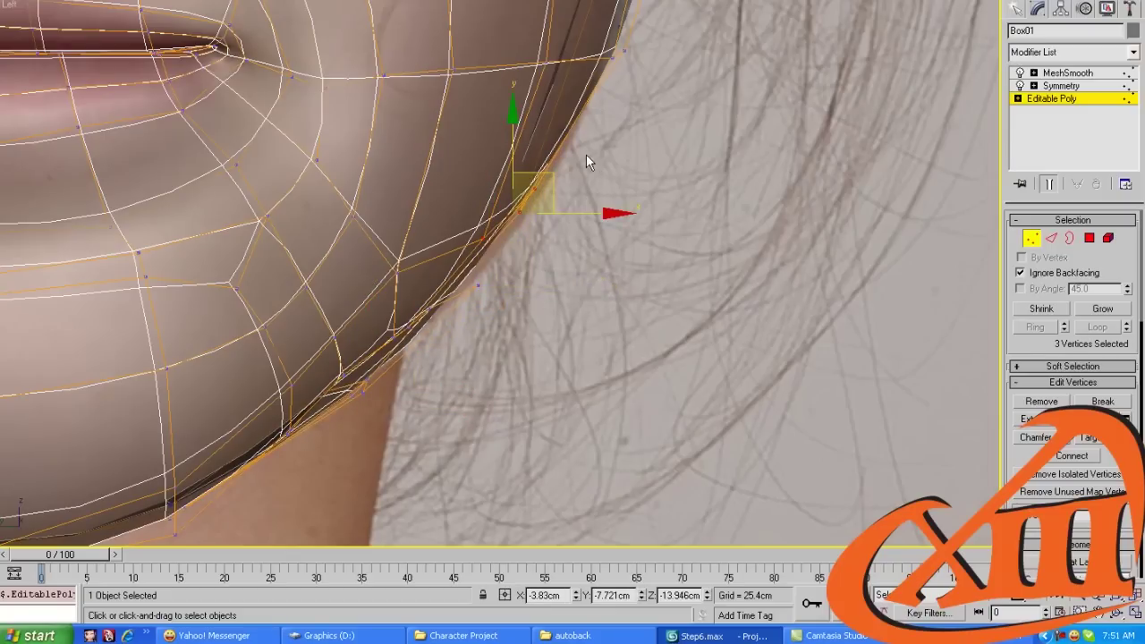
# Nudge the vertices midway along the jaw outward to even out its smoothed contour against the photo
pyautogui.click(512, 308)
pyautogui.click(428, 304)
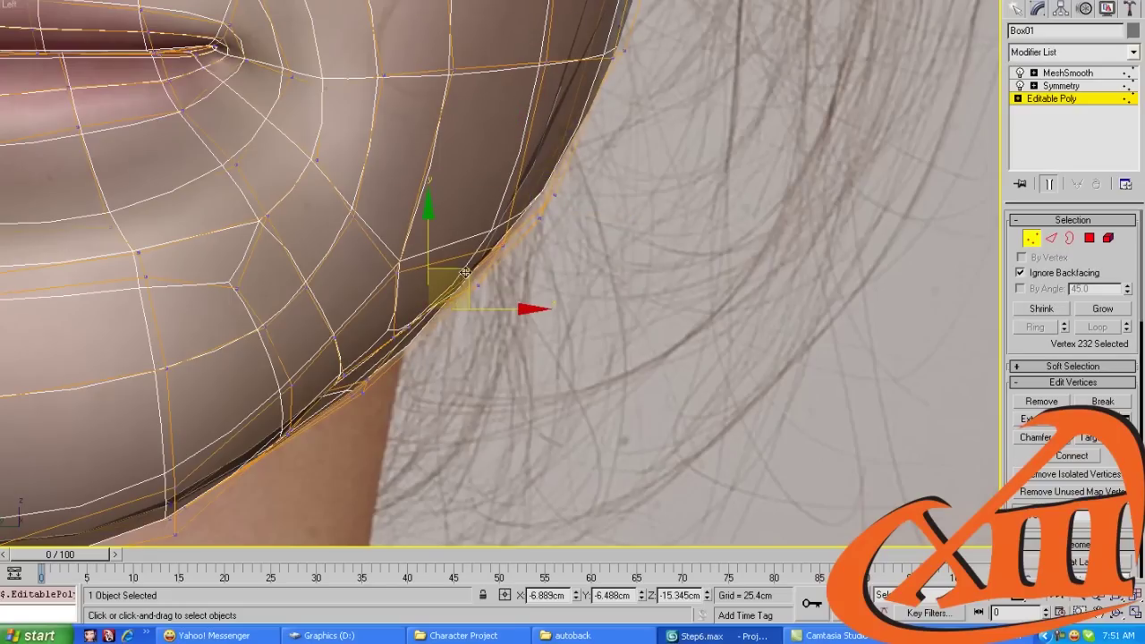
pyautogui.scroll(-2, 465, 272)
pyautogui.moveTo(452, 279); pyautogui.dragTo(490, 262)
pyautogui.scroll(-2, 491, 263)
pyautogui.moveTo(492, 245); pyautogui.dragTo(506, 259, button='middle')
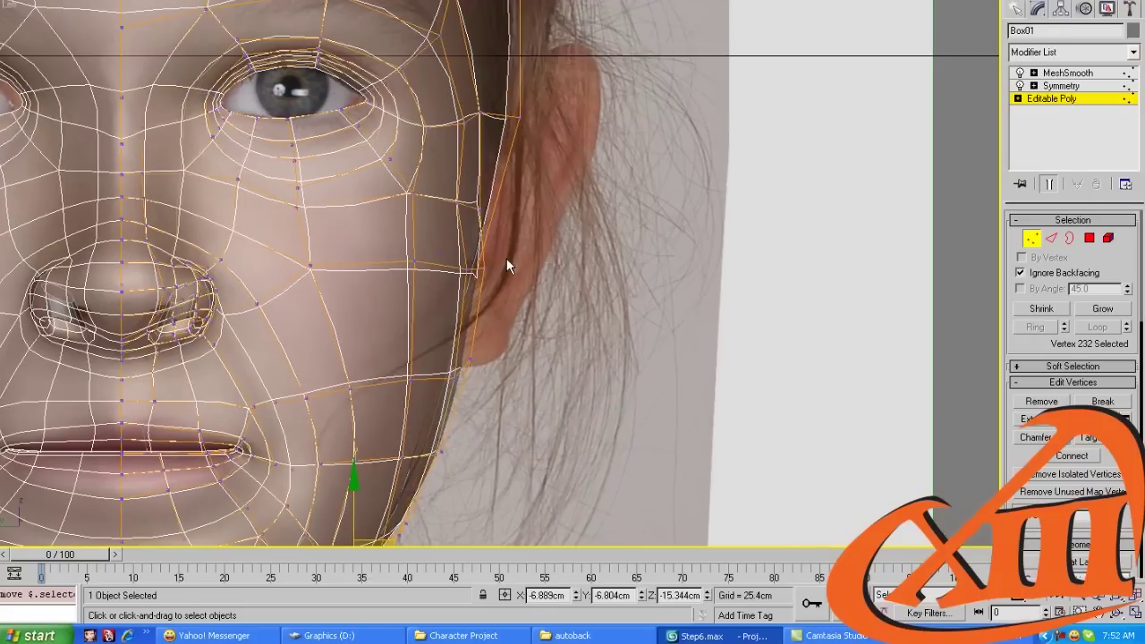
pyautogui.scroll(2, 506, 258)
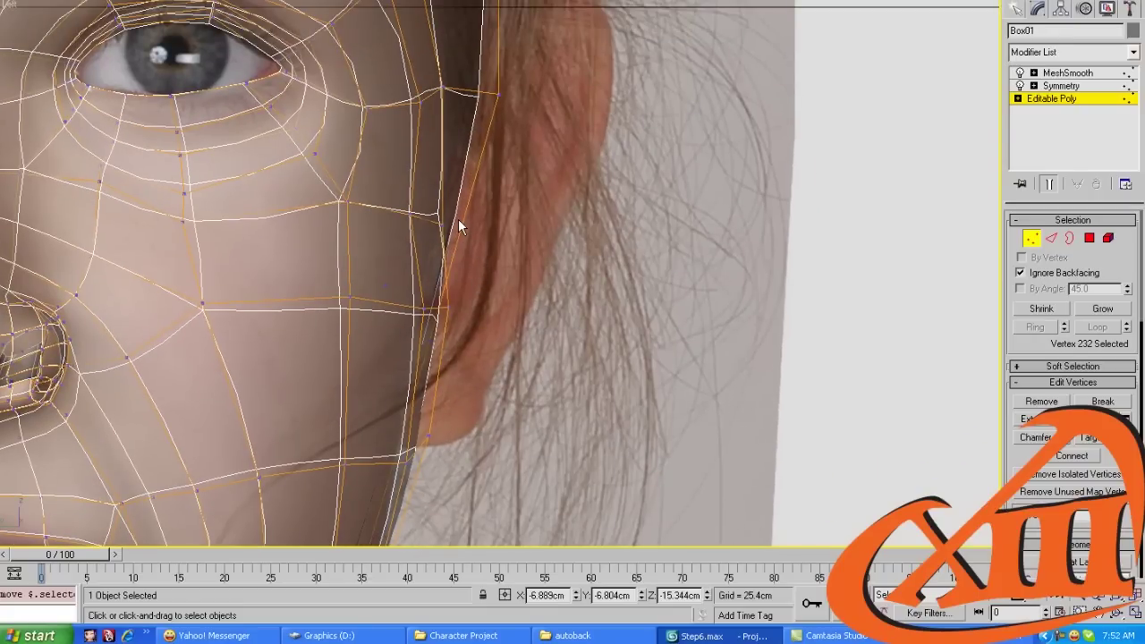
# Hide the smoothed result and connect the ring of horizontal edges on the head's side with a new vertical edge loop
pyautogui.scroll(-6, 458, 219)
pyautogui.keyDown('alt'); pyautogui.moveTo(456, 224); pyautogui.dragTo(407, 284, button='middle'); pyautogui.keyUp('alt')
pyautogui.scroll(2, 407, 284)
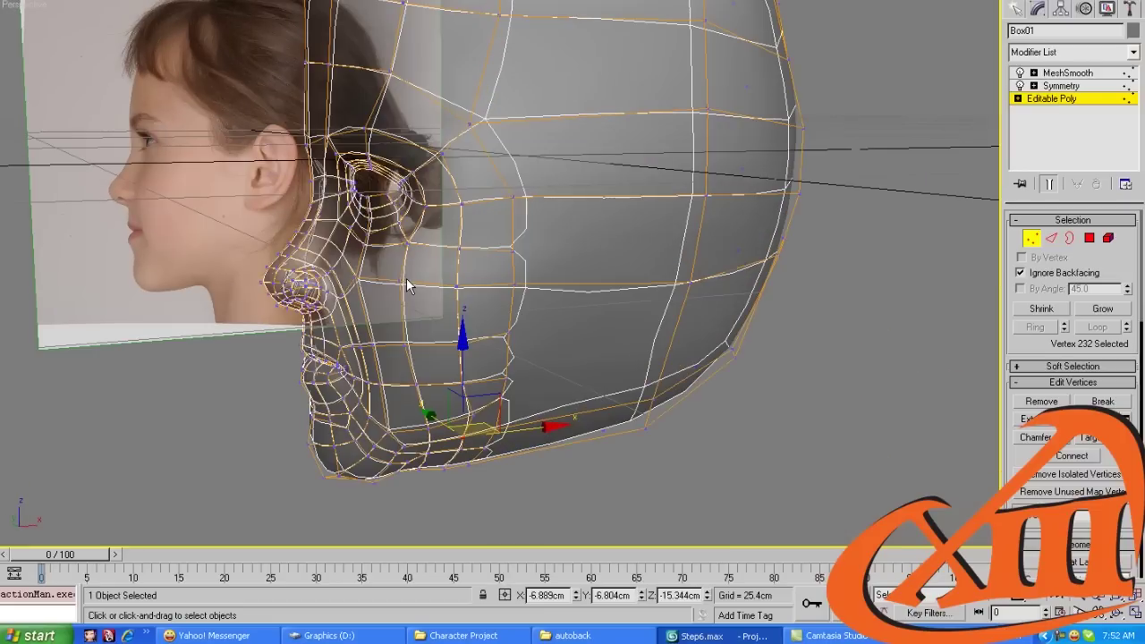
pyautogui.click(1051, 185)
pyautogui.keyDown('alt'); pyautogui.moveTo(644, 228); pyautogui.dragTo(508, 91, button='middle'); pyautogui.keyUp('alt')
pyautogui.press('2')
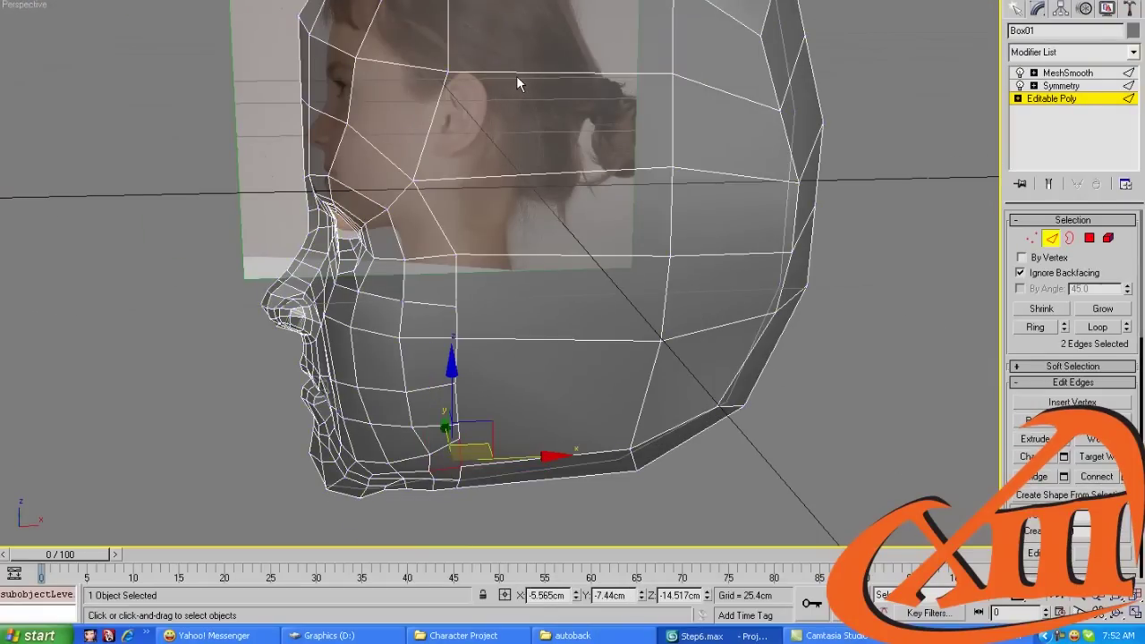
pyautogui.click(516, 83)
pyautogui.scroll(-4, 516, 84)
pyautogui.click(540, 352)
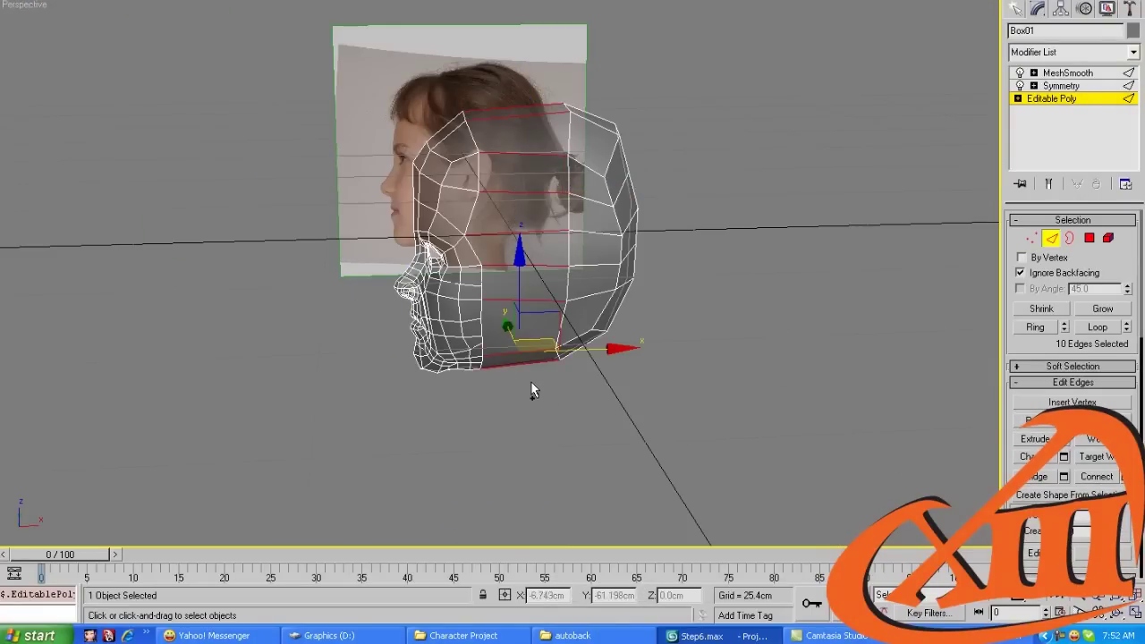
pyautogui.doubleClick(532, 296)
pyautogui.scroll(3, 564, 235)
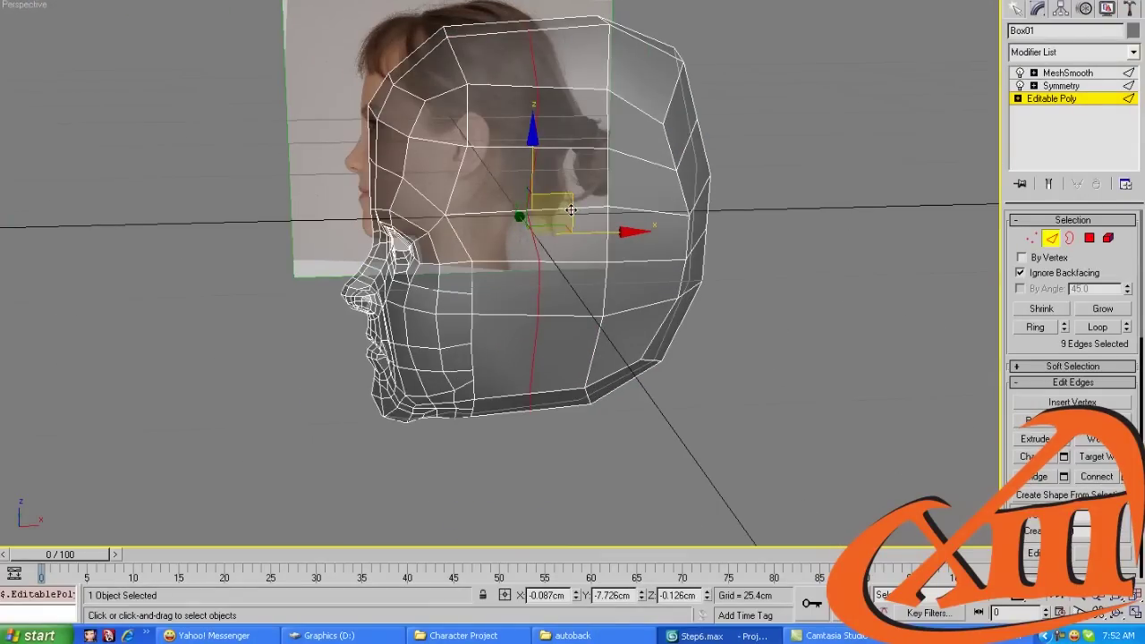
# Cut a vertical line of edges in front of the new side loop, from temple height down to the jaw's lower edge
pyautogui.press('1')
pyautogui.click(466, 144)
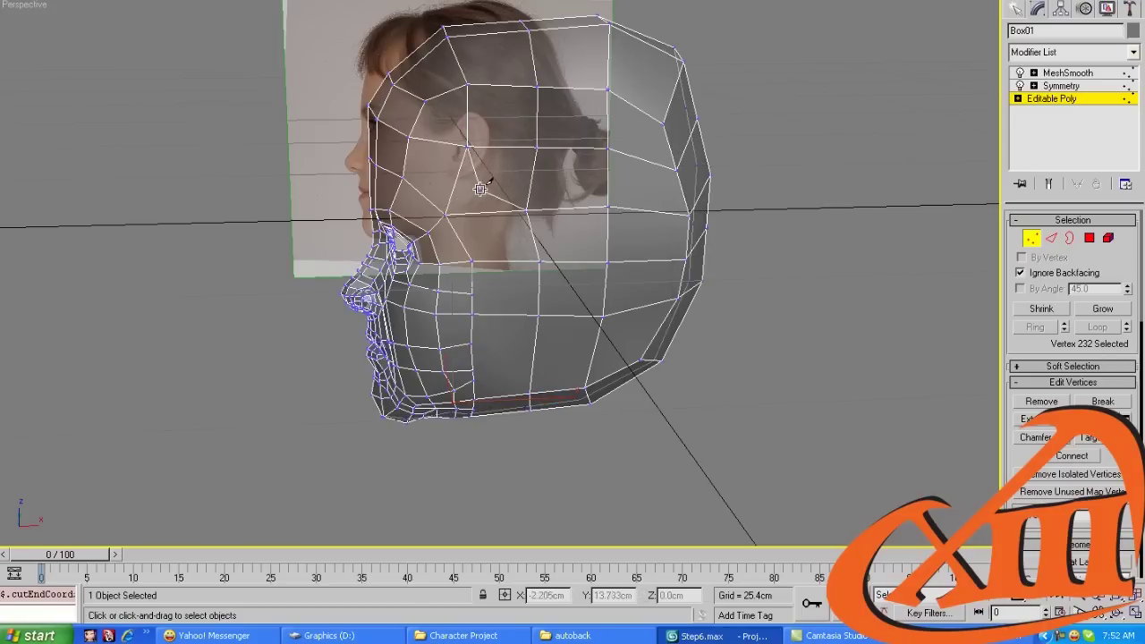
pyautogui.rightClick(506, 258)
pyautogui.scroll(4, 506, 258)
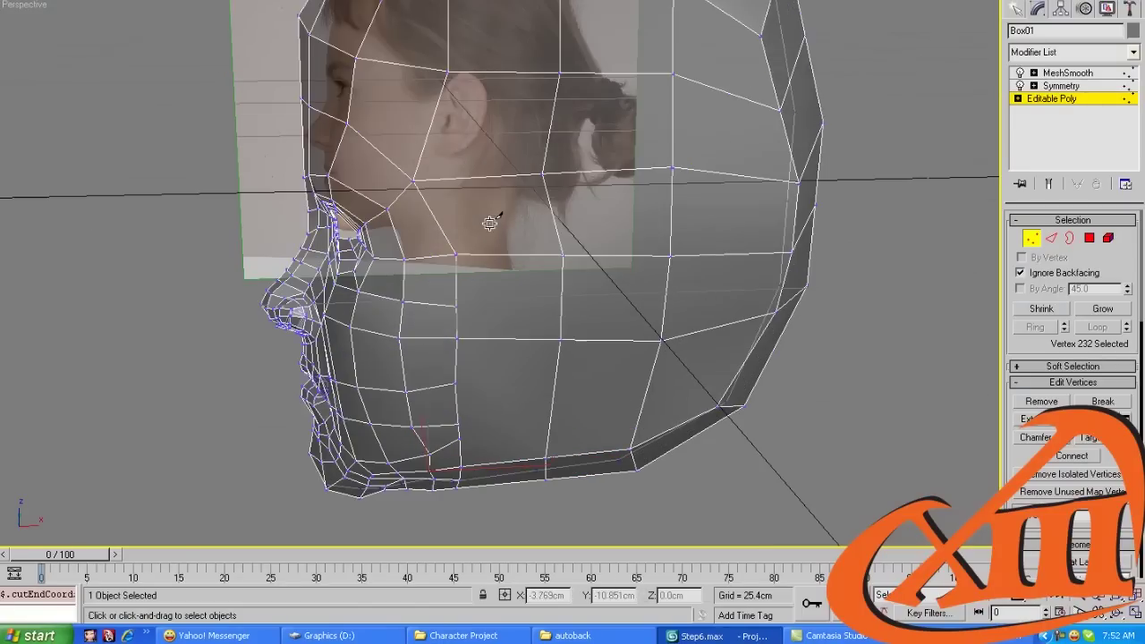
pyautogui.keyDown('alt'); pyautogui.moveTo(493, 225); pyautogui.dragTo(418, 214, button='middle'); pyautogui.keyUp('alt')
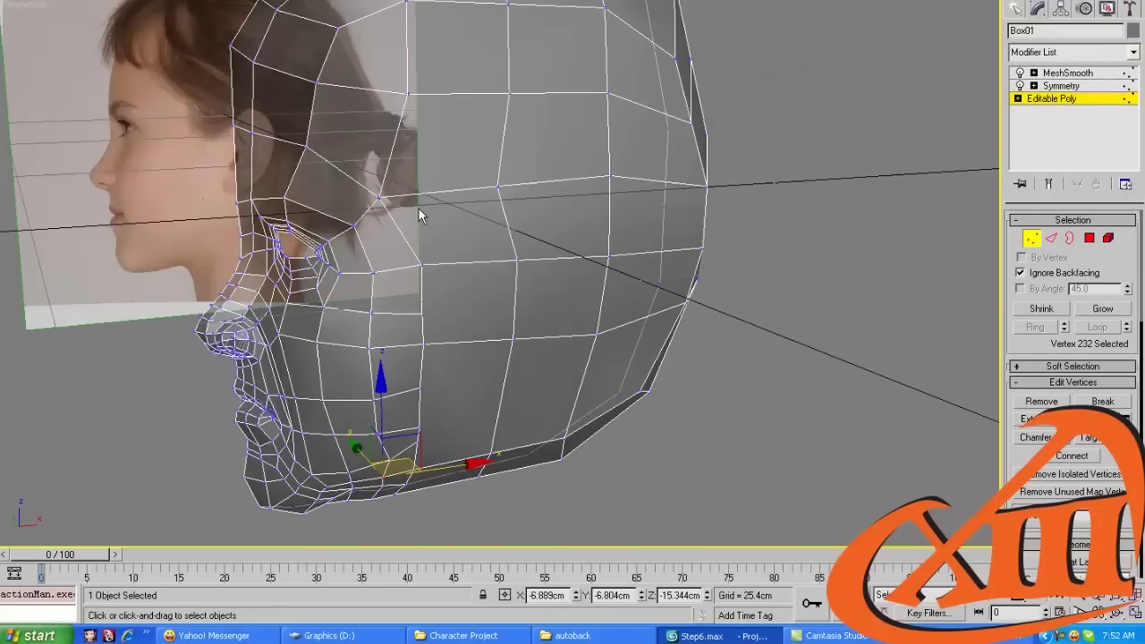
pyautogui.click(449, 93)
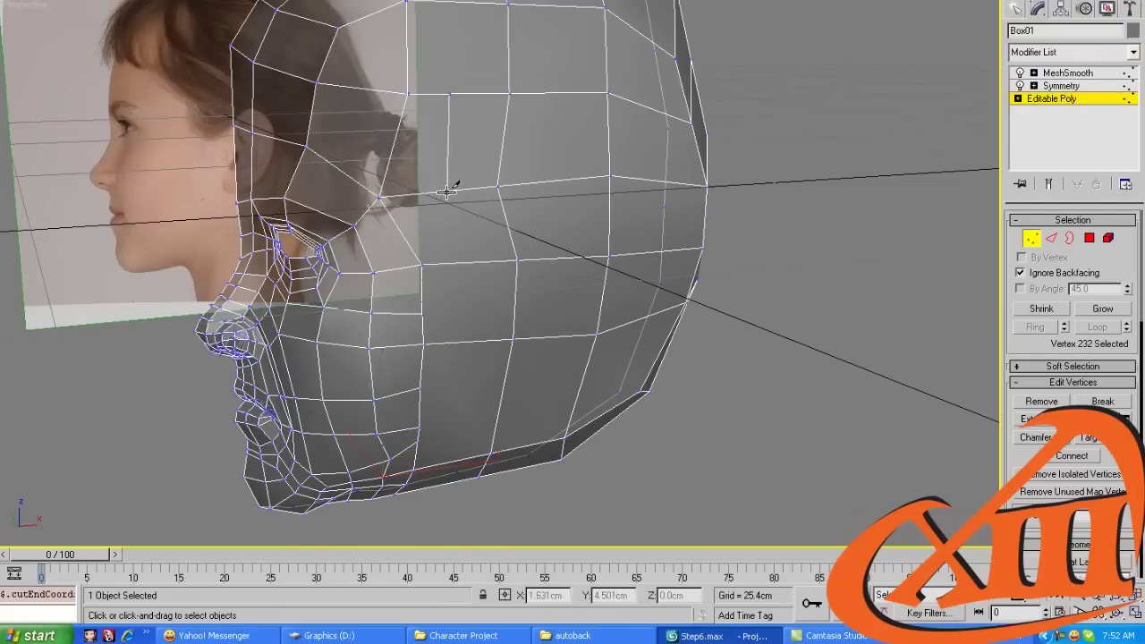
pyautogui.click(446, 191)
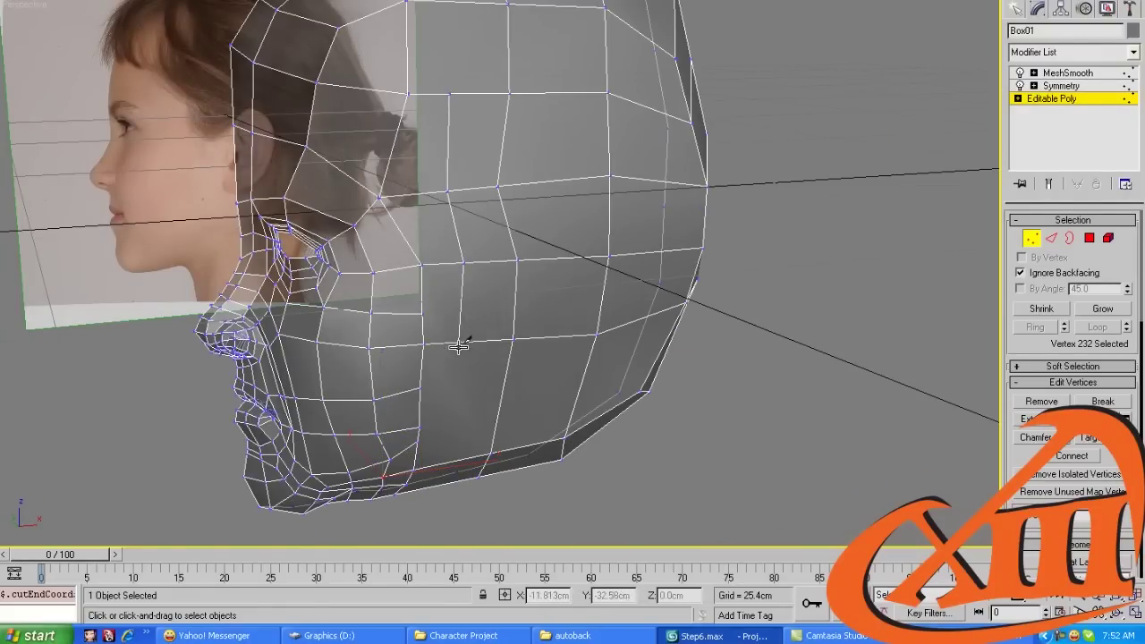
pyautogui.click(444, 466)
pyautogui.rightClick(445, 464)
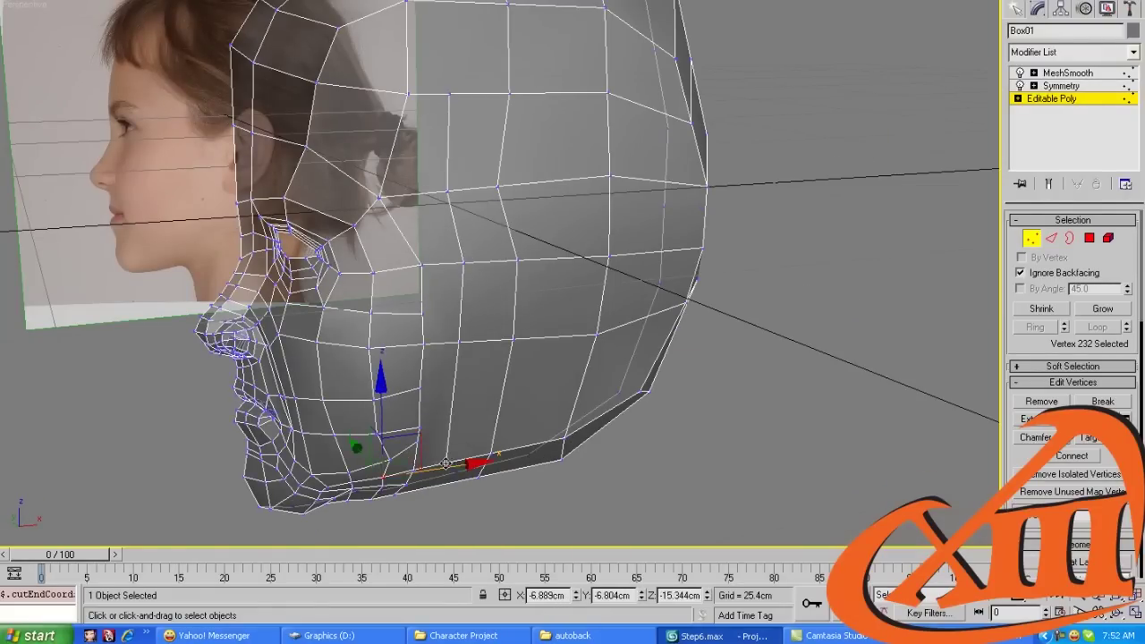
# Cut an edge from the end of the front vertical line to the jaw vertex behind it, and move that vertex slightly back
pyautogui.keyDown('alt'); pyautogui.moveTo(445, 464); pyautogui.dragTo(340, 421, button='middle'); pyautogui.keyUp('alt')
pyautogui.scroll(3, 317, 407)
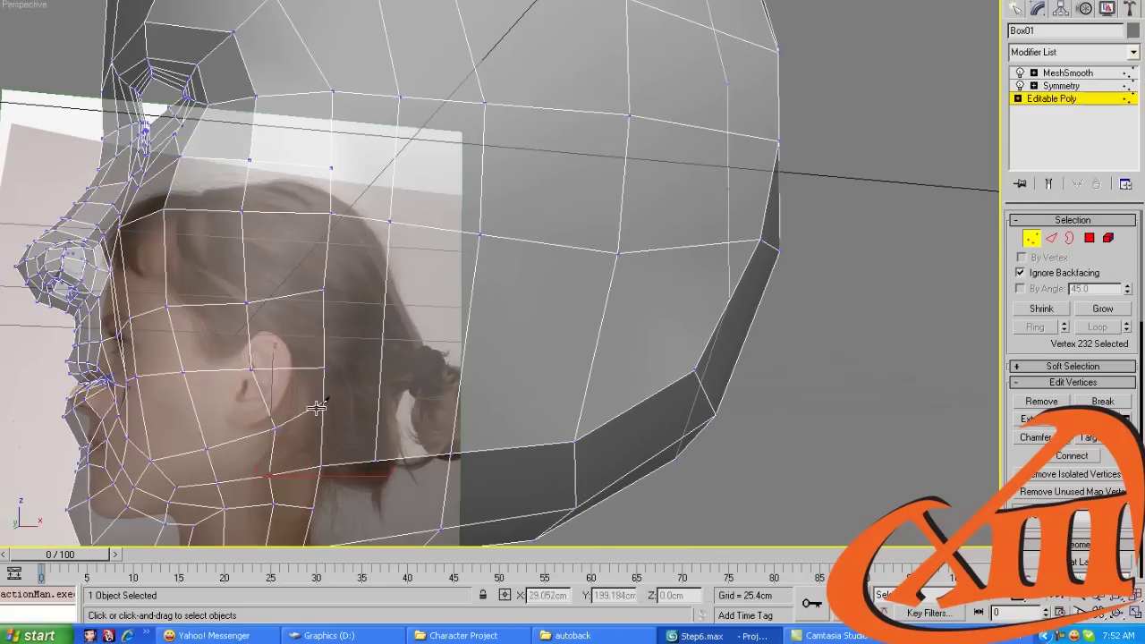
pyautogui.click(324, 402)
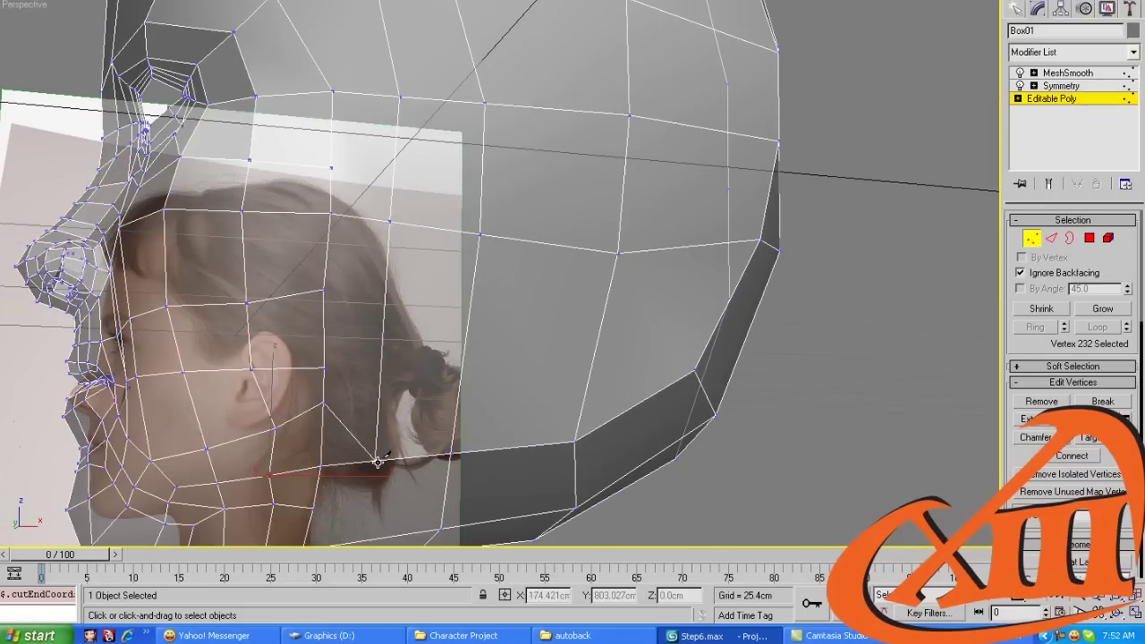
pyautogui.click(378, 462)
pyautogui.press('2')
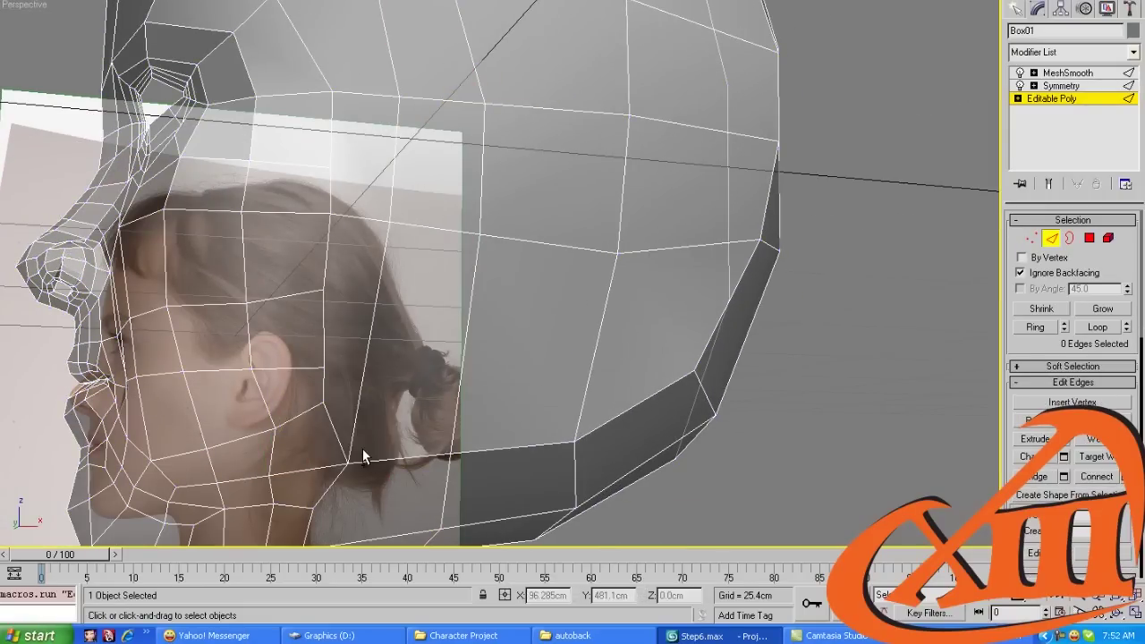
pyautogui.press('1')
pyautogui.click(350, 462)
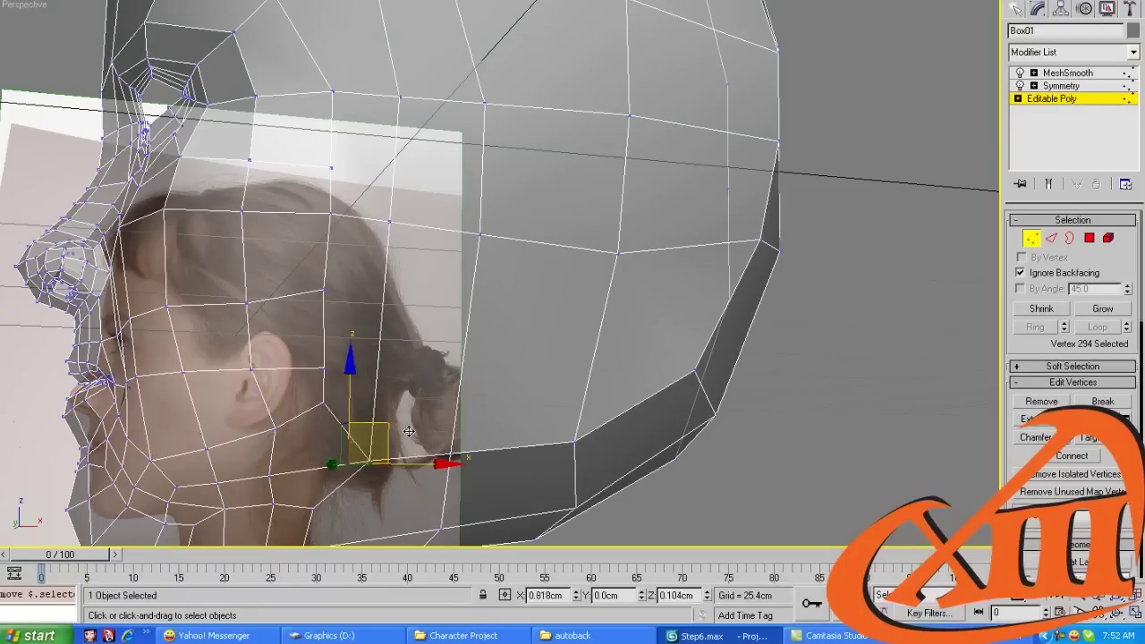
pyautogui.moveTo(408, 432); pyautogui.dragTo(417, 430)
# Cut the open horizontal edges beside the ear through to the vertical edge line behind them
pyautogui.hotkey('alt', 'c')
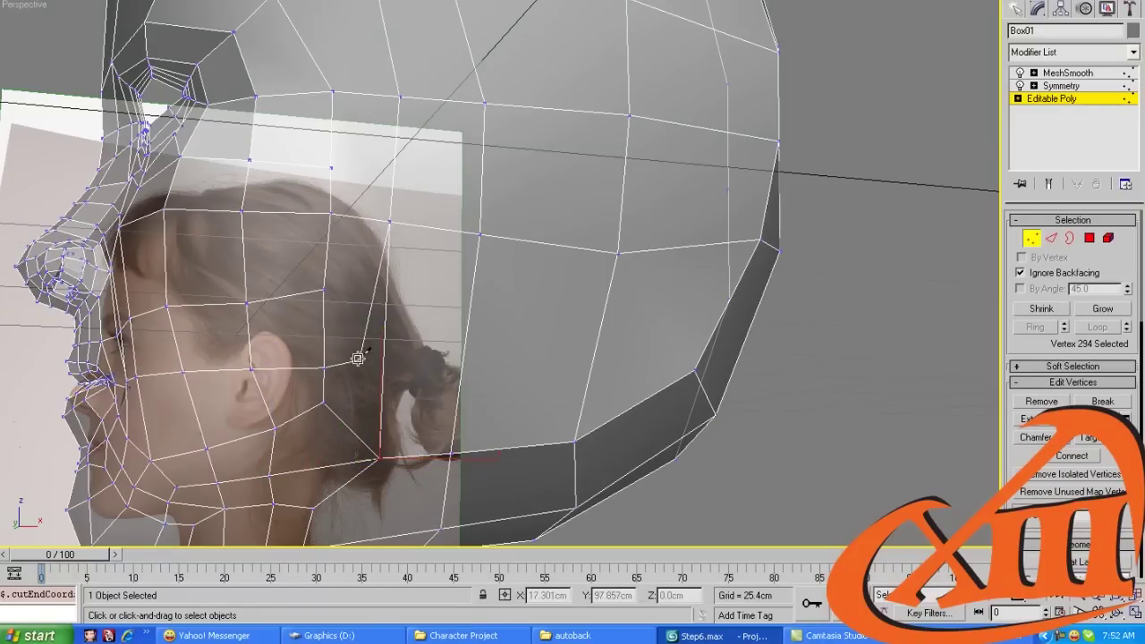
pyautogui.click(383, 364)
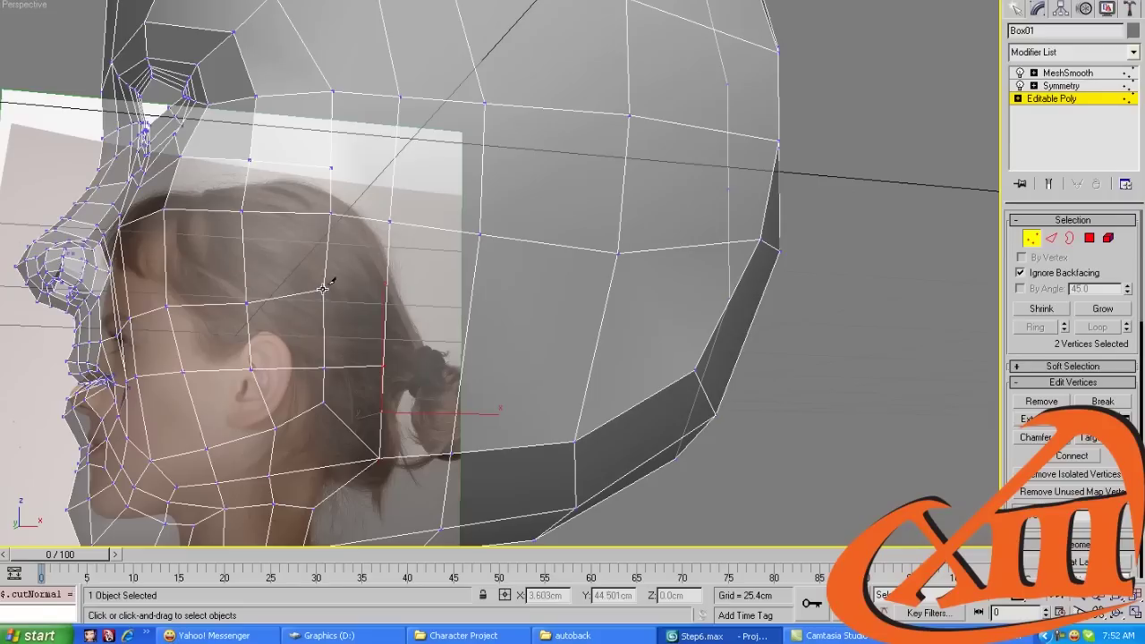
pyautogui.press('w')
pyautogui.keyDown('alt'); pyautogui.moveTo(385, 284); pyautogui.dragTo(338, 494, button='middle'); pyautogui.keyUp('alt')
# Remove the extra edges on the jaw's underside and nudge the neighbouring bottom jaw vertex upward
pyautogui.press('2')
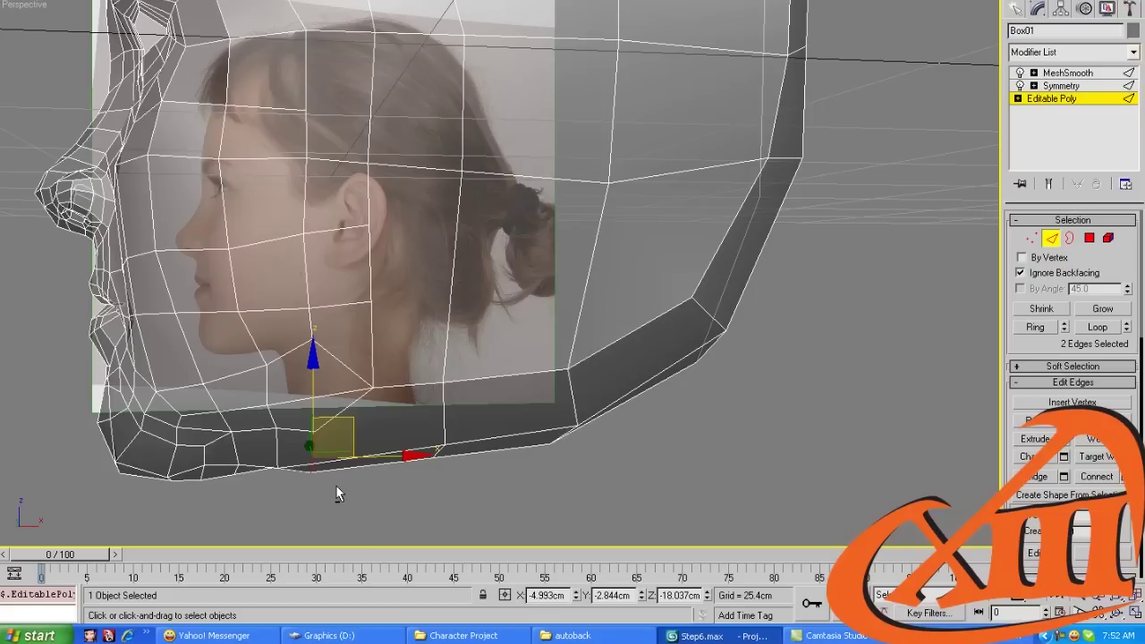
pyautogui.press('1')
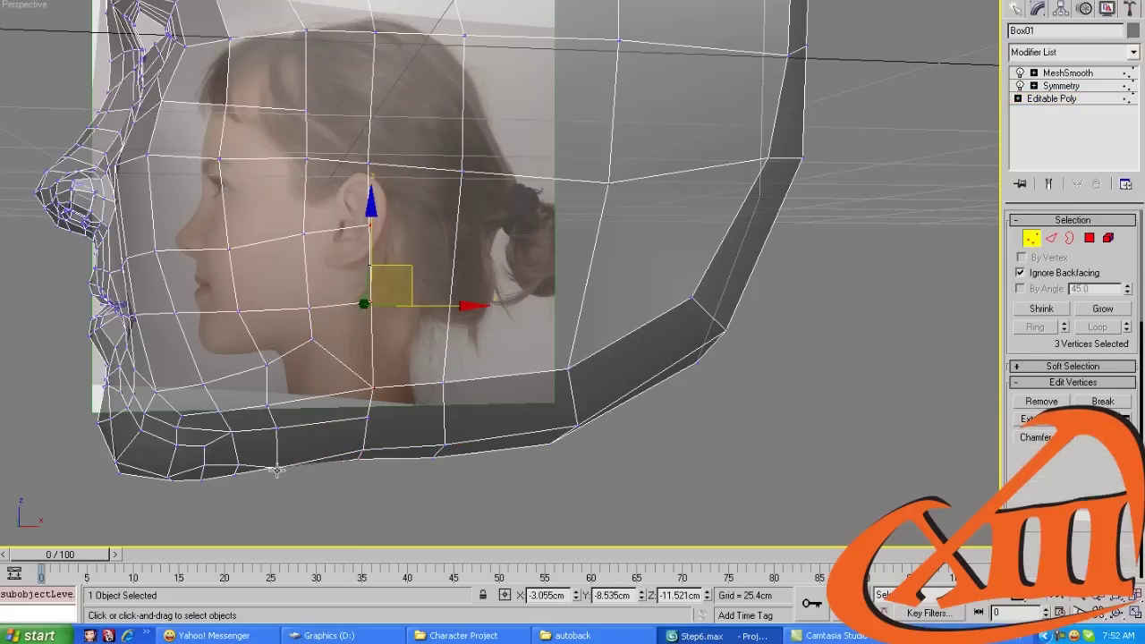
pyautogui.click(278, 467)
pyautogui.moveTo(284, 452); pyautogui.dragTo(313, 422)
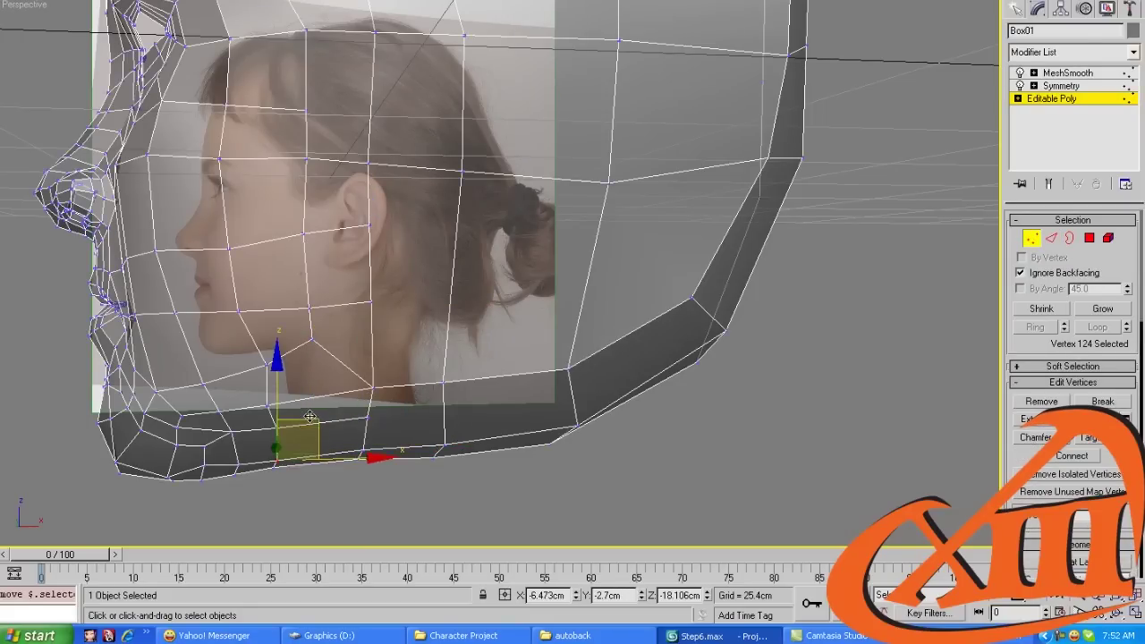
# Connect the horizontal edges on the upper side of the head and join the new line to the vertical edges below
pyautogui.scroll(2, 313, 421)
pyautogui.moveTo(313, 421); pyautogui.dragTo(349, 465, button='middle')
pyautogui.scroll(-4, 350, 465)
pyautogui.keyDown('alt'); pyautogui.moveTo(327, 514); pyautogui.dragTo(447, 200, button='middle'); pyautogui.keyUp('alt')
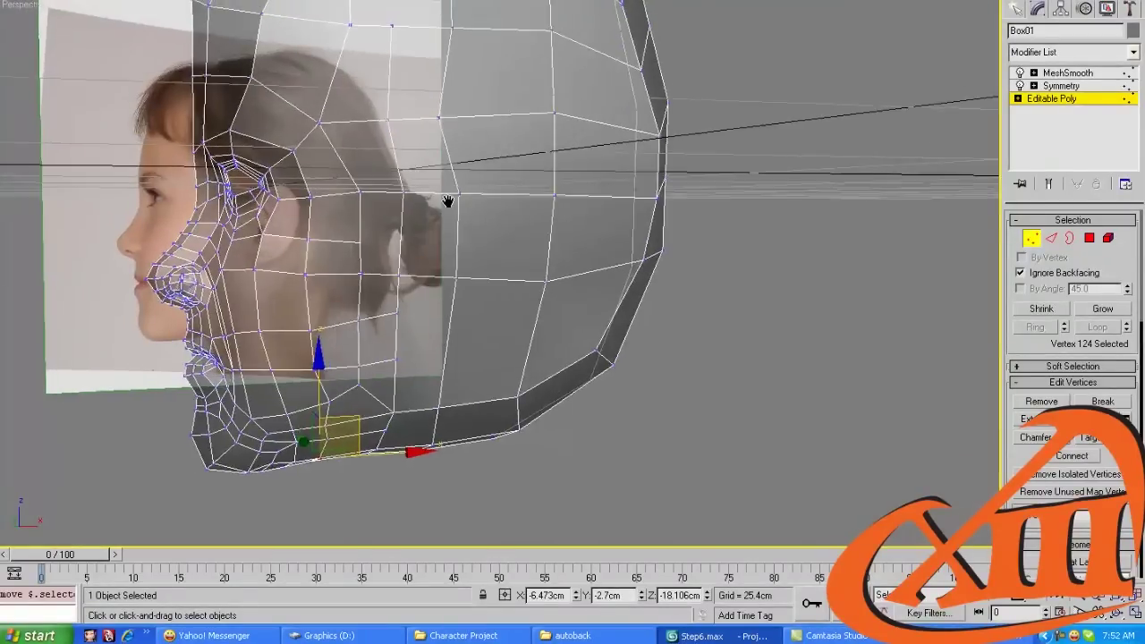
pyautogui.scroll(2, 391, 261)
pyautogui.keyDown('alt'); pyautogui.moveTo(391, 261); pyautogui.dragTo(358, 128, button='middle'); pyautogui.keyUp('alt')
pyautogui.press('2')
pyautogui.click(358, 125)
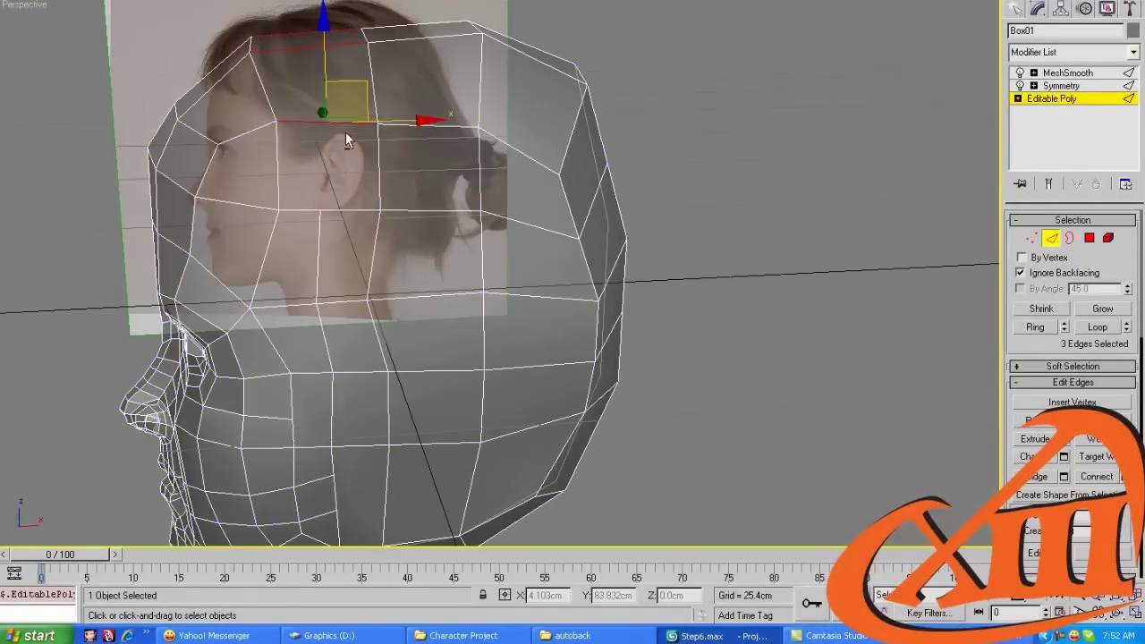
pyautogui.press('1')
pyautogui.click(324, 126)
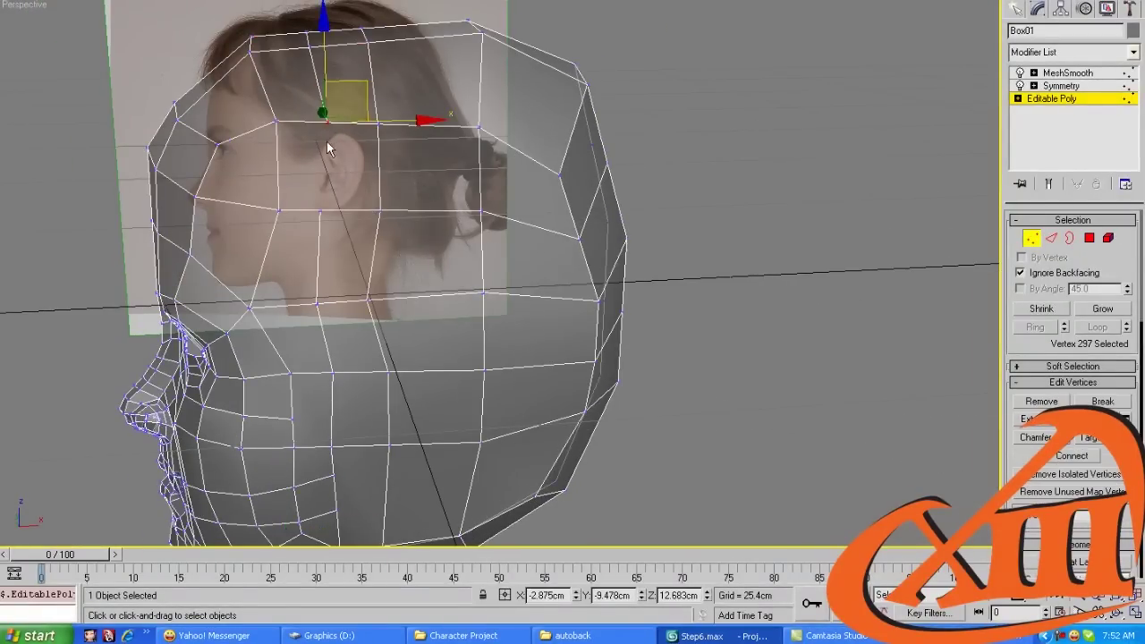
pyautogui.keyDown('ctrl'); pyautogui.click(319, 206); pyautogui.keyUp('ctrl')
# Move the two profile vertices above the forehead forward and down to follow the hairline in the side photo
pyautogui.press('f')
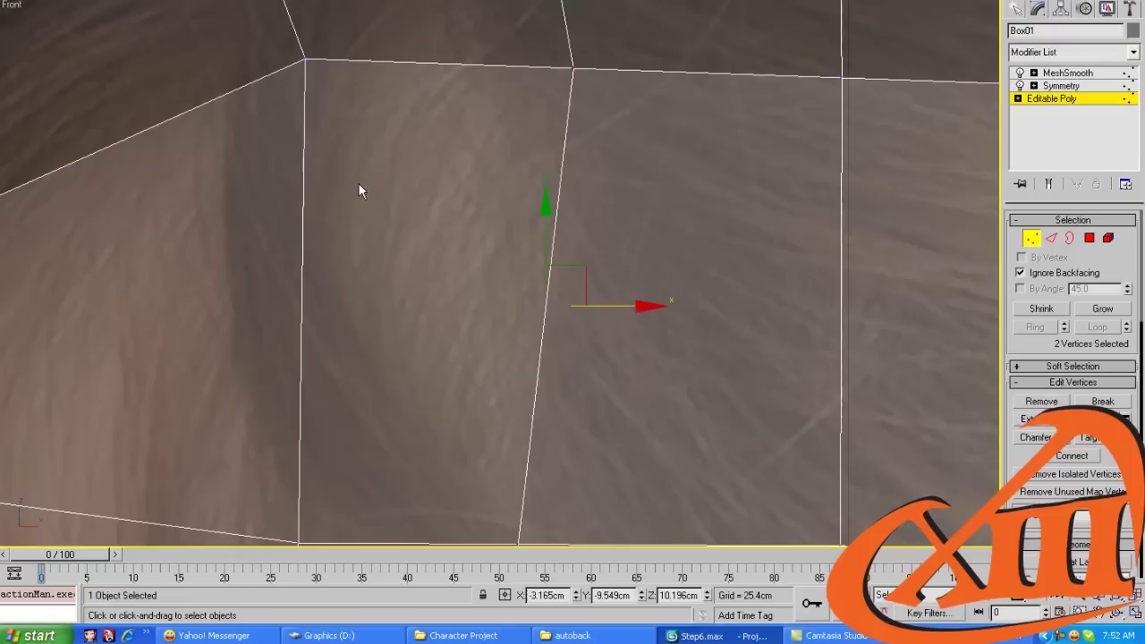
pyautogui.scroll(-5, 490, 224)
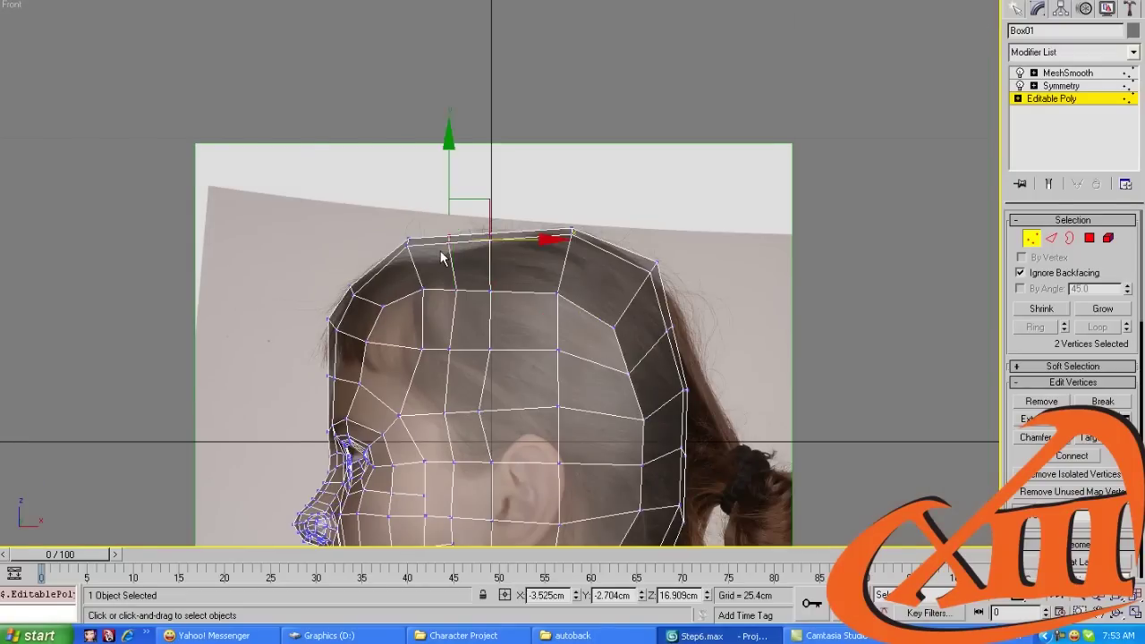
pyautogui.scroll(2, 479, 183)
pyautogui.click(410, 236)
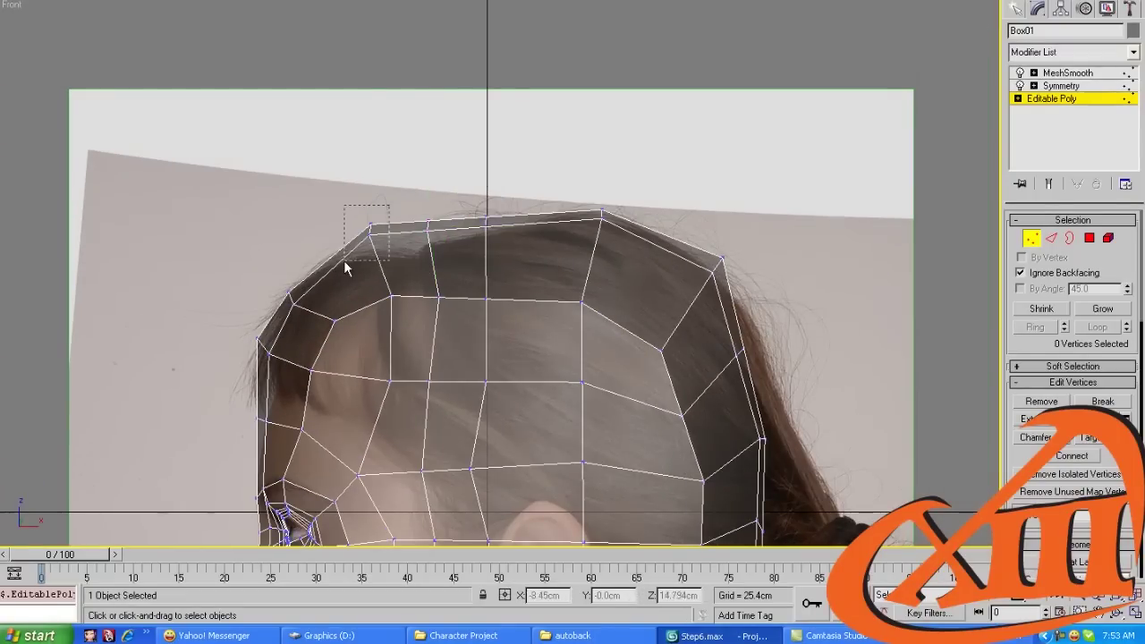
pyautogui.moveTo(346, 267); pyautogui.dragTo(348, 266)
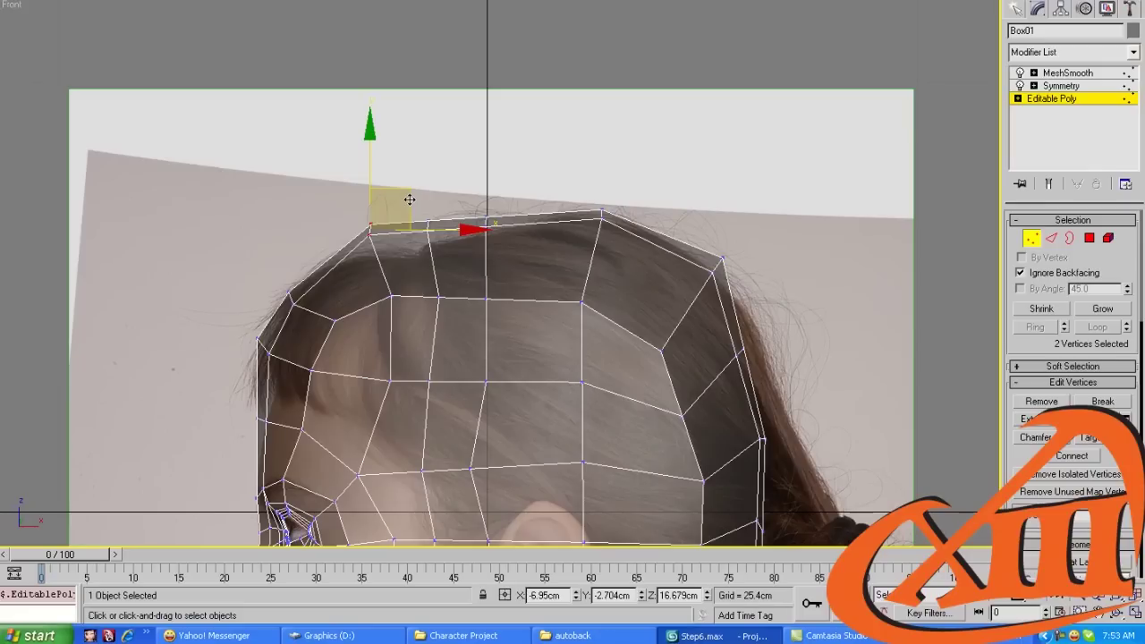
pyautogui.moveTo(410, 199); pyautogui.dragTo(392, 226)
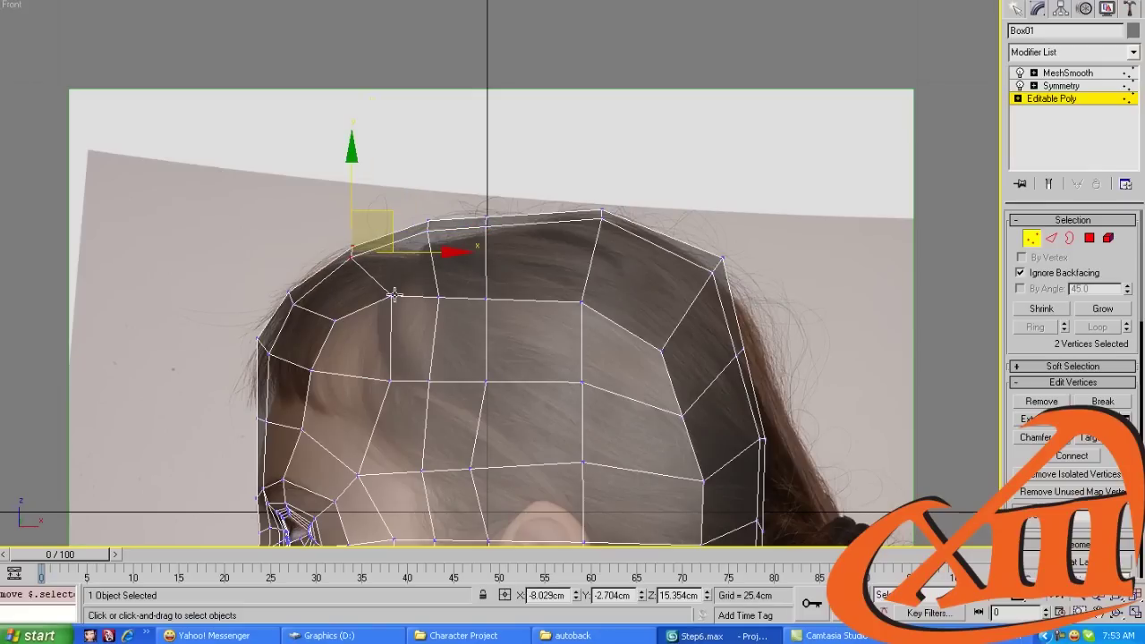
# Shift the side vertices above the temple forward to even out the grid behind the forehead
pyautogui.press('2')
pyautogui.click(394, 295)
pyautogui.moveTo(322, 317); pyautogui.dragTo(328, 256, button='middle')
pyautogui.keyDown('ctrl'); pyautogui.click(320, 254); pyautogui.keyUp('ctrl')
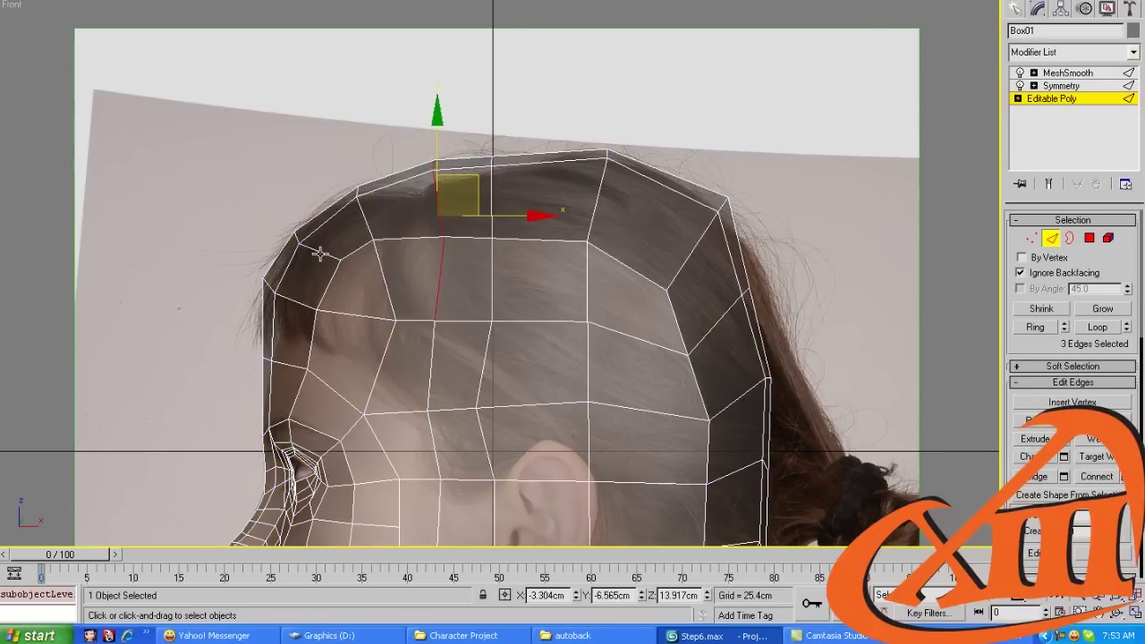
pyautogui.press('1')
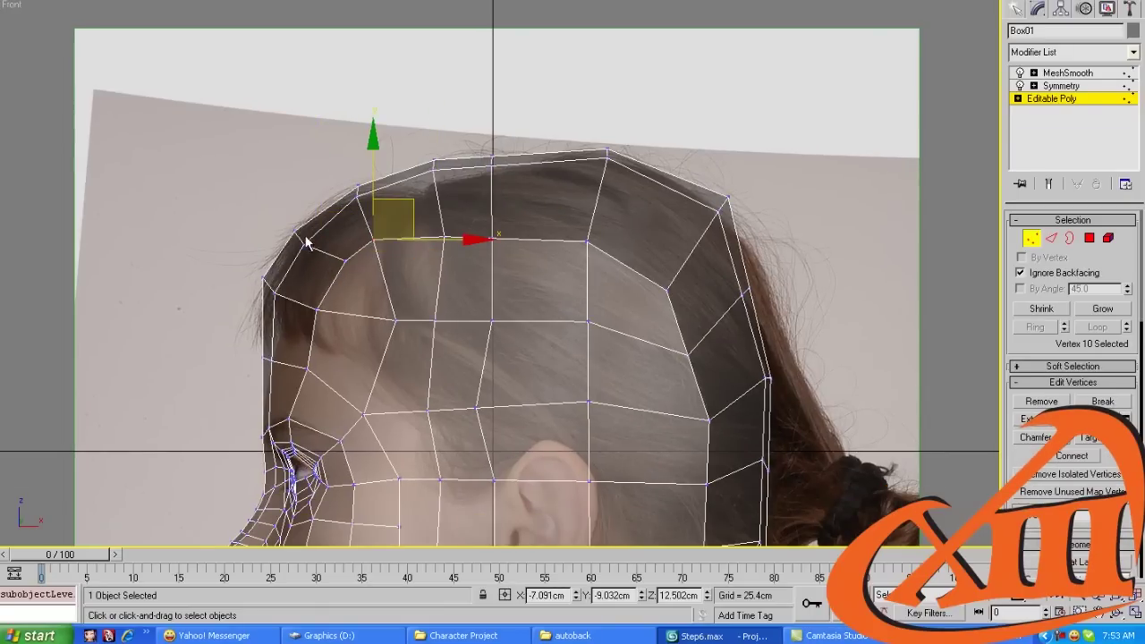
pyautogui.click(346, 262)
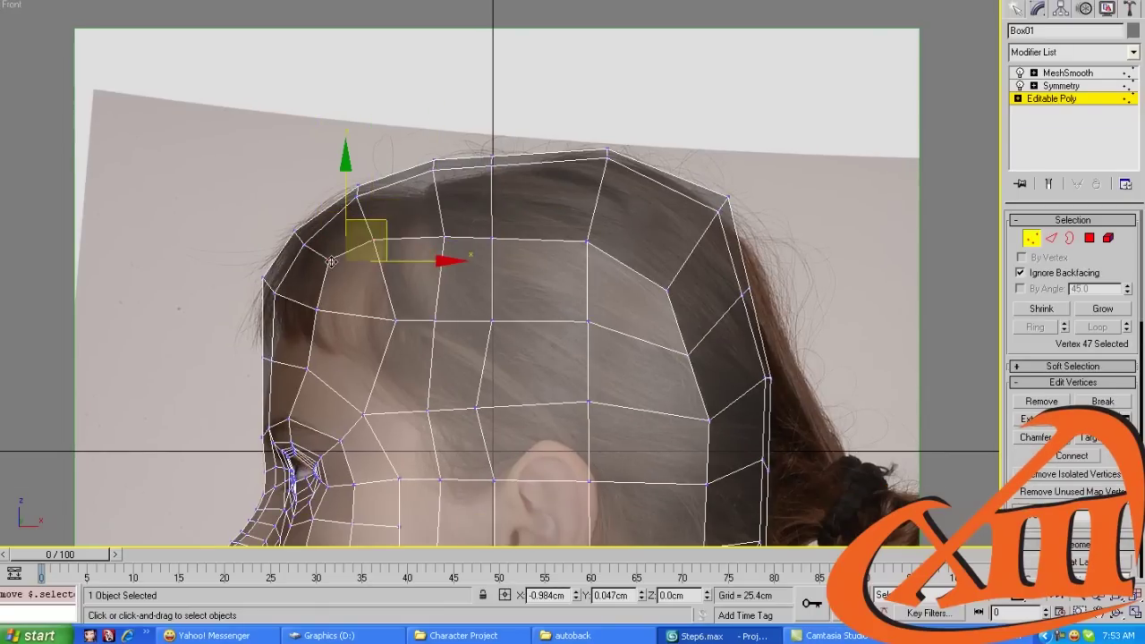
pyautogui.click(395, 319)
pyautogui.moveTo(443, 310); pyautogui.dragTo(435, 294, button='middle')
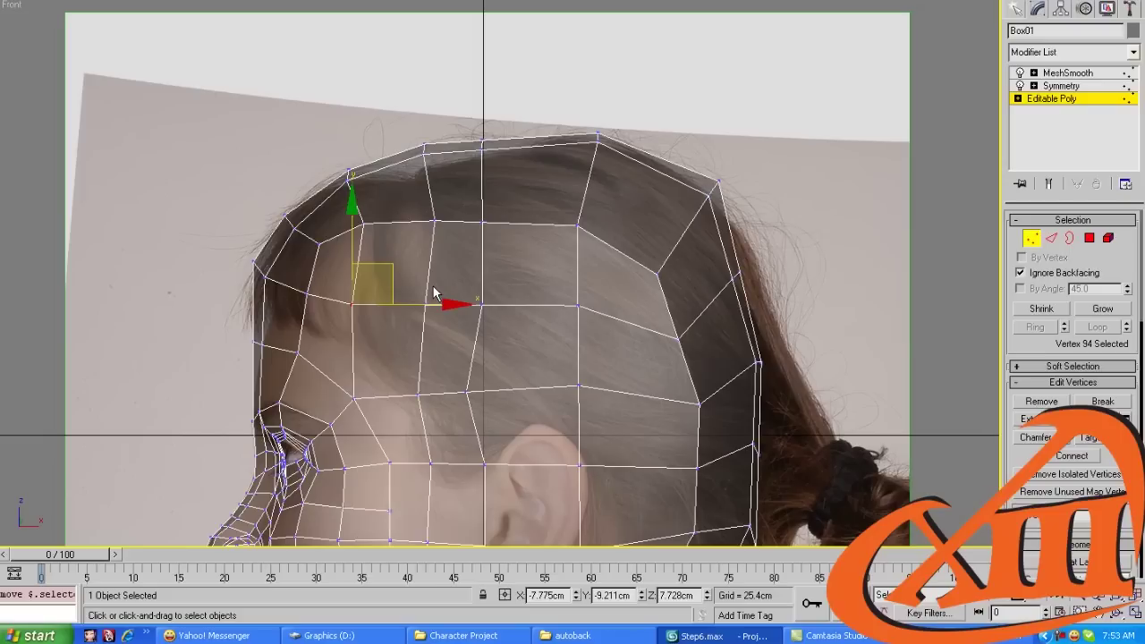
# Move the new vertical line's vertices forward, from the top of the head down to above the temple, for even spacing
pyautogui.press('2')
pyautogui.click(432, 273)
pyautogui.moveTo(431, 273); pyautogui.dragTo(402, 273)
pyautogui.press('1')
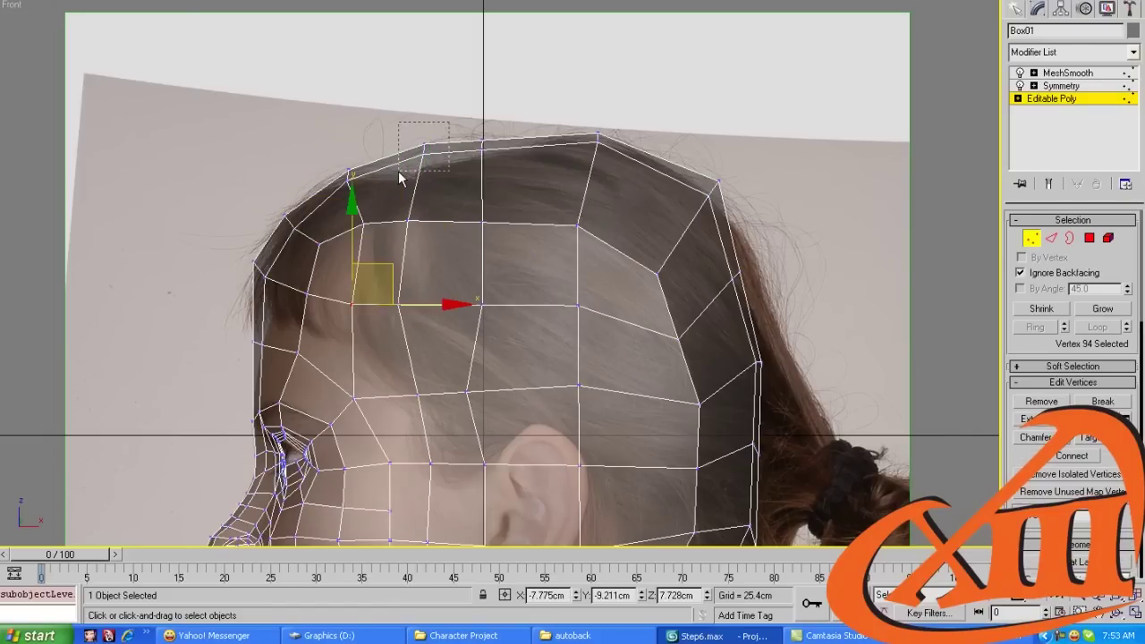
pyautogui.moveTo(398, 171); pyautogui.dragTo(429, 134)
pyautogui.moveTo(404, 320); pyautogui.dragTo(400, 266, button='middle')
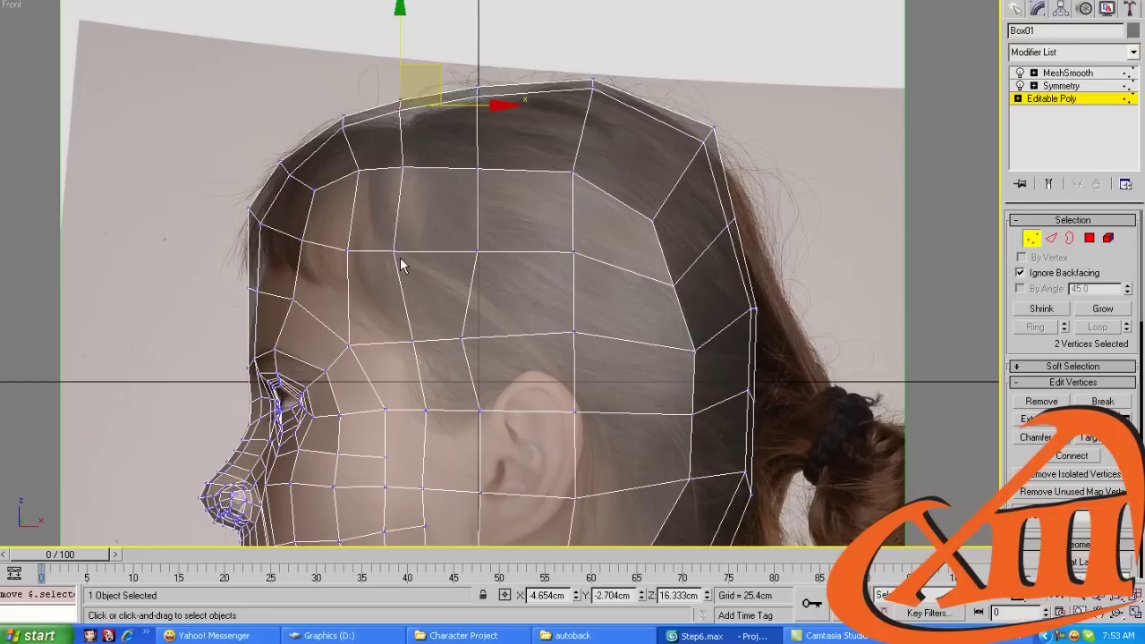
pyautogui.click(393, 254)
pyautogui.moveTo(466, 340); pyautogui.dragTo(450, 320, button='middle')
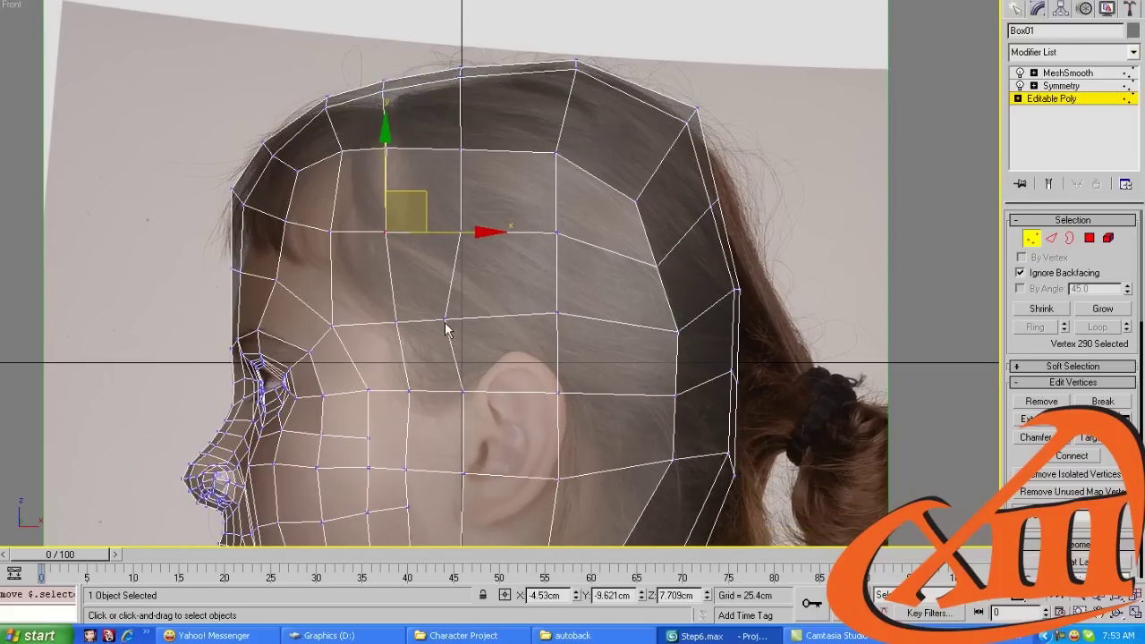
# Move the vertices above and in front of the ear backward to straighten the vertical edge line
pyautogui.click(447, 329)
pyautogui.click(445, 319)
pyautogui.moveTo(444, 318); pyautogui.dragTo(475, 315)
pyautogui.moveTo(475, 316); pyautogui.dragTo(459, 262, button='middle')
pyautogui.moveTo(472, 321); pyautogui.dragTo(429, 456)
# Reposition the profile vertices on the upper back of the head to round its contour
pyautogui.scroll(3, 454, 244)
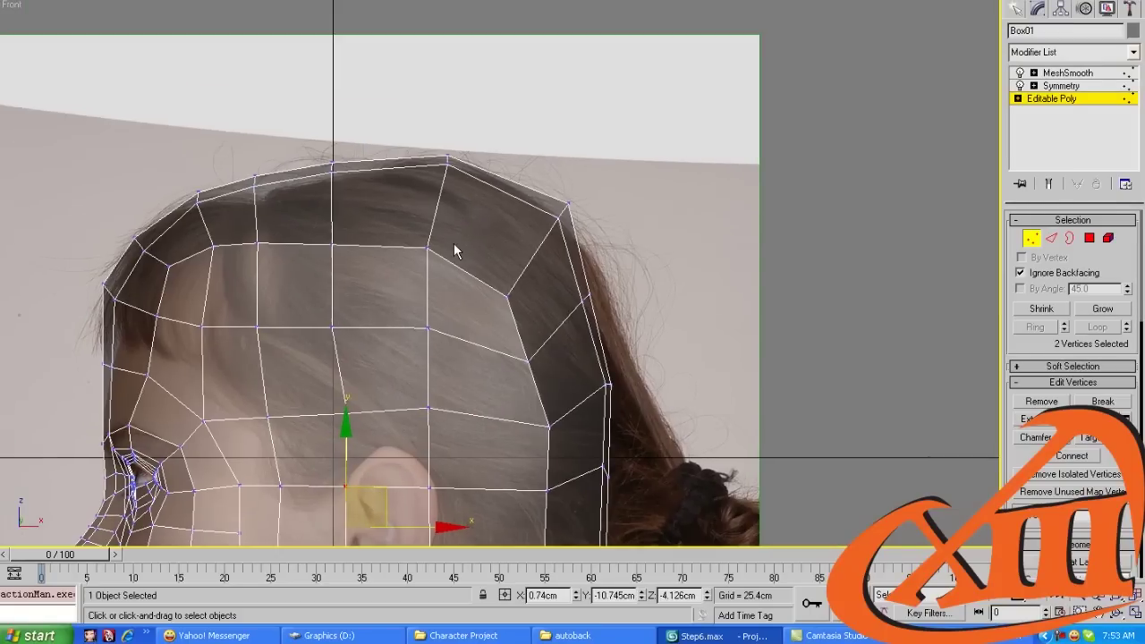
pyautogui.moveTo(599, 165); pyautogui.dragTo(556, 217)
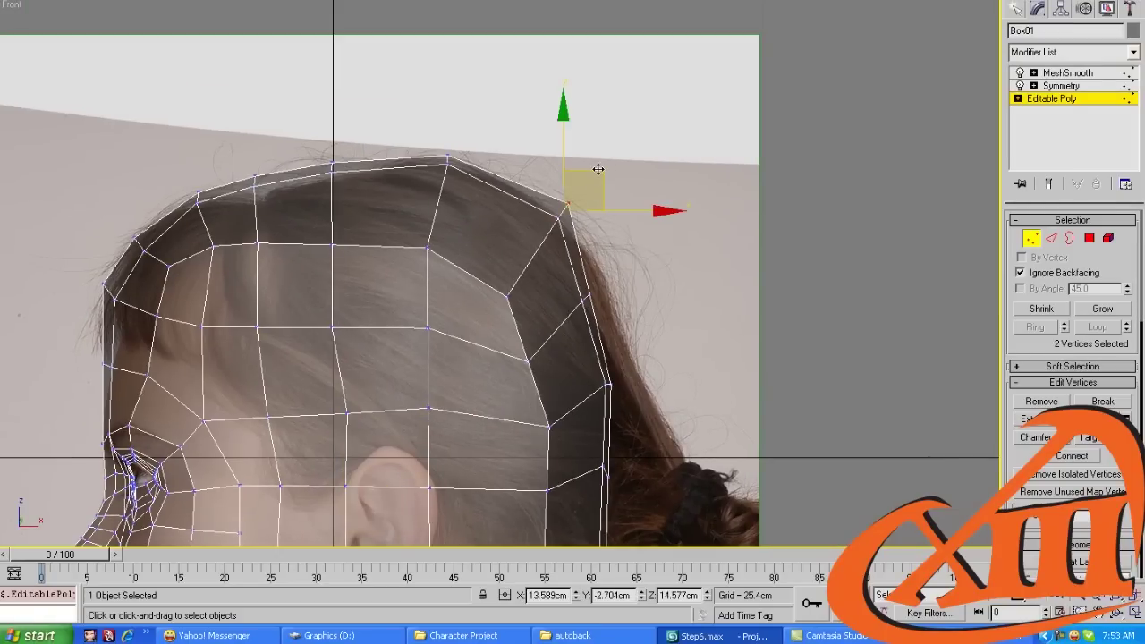
pyautogui.moveTo(597, 169); pyautogui.dragTo(580, 192)
pyautogui.moveTo(633, 405); pyautogui.dragTo(627, 283, button='middle')
pyautogui.moveTo(638, 309); pyautogui.dragTo(614, 368)
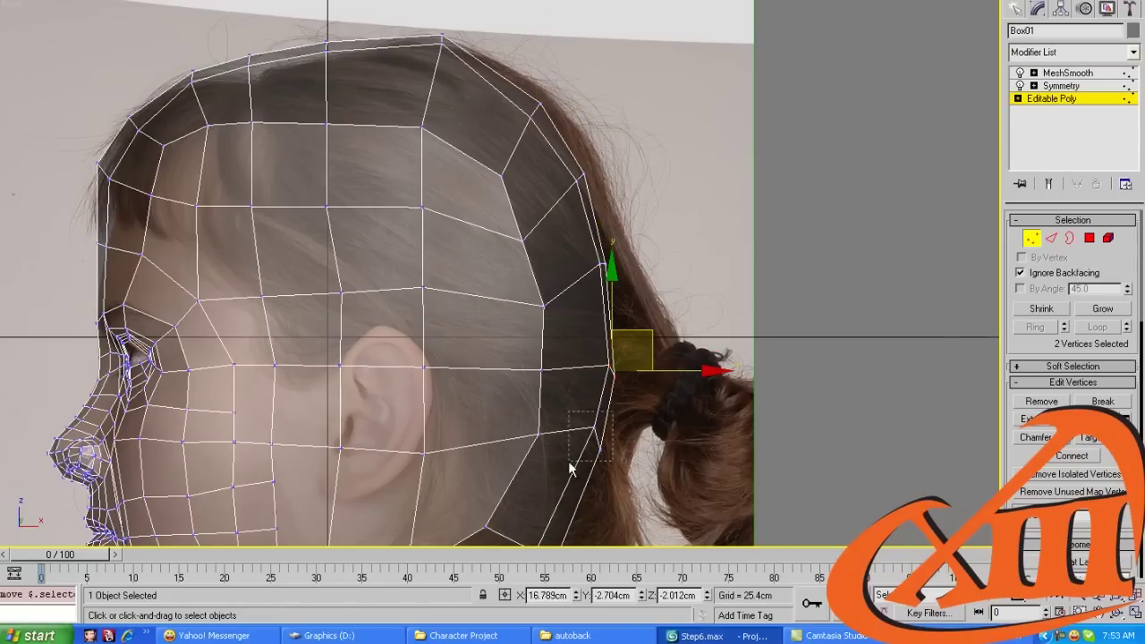
# Adjust the profile vertices at the lower back of the head and lower the adjacent inner side vertex
pyautogui.moveTo(571, 470); pyautogui.dragTo(570, 471)
pyautogui.moveTo(661, 406); pyautogui.dragTo(661, 309, button='middle')
pyautogui.moveTo(639, 312); pyautogui.dragTo(629, 355)
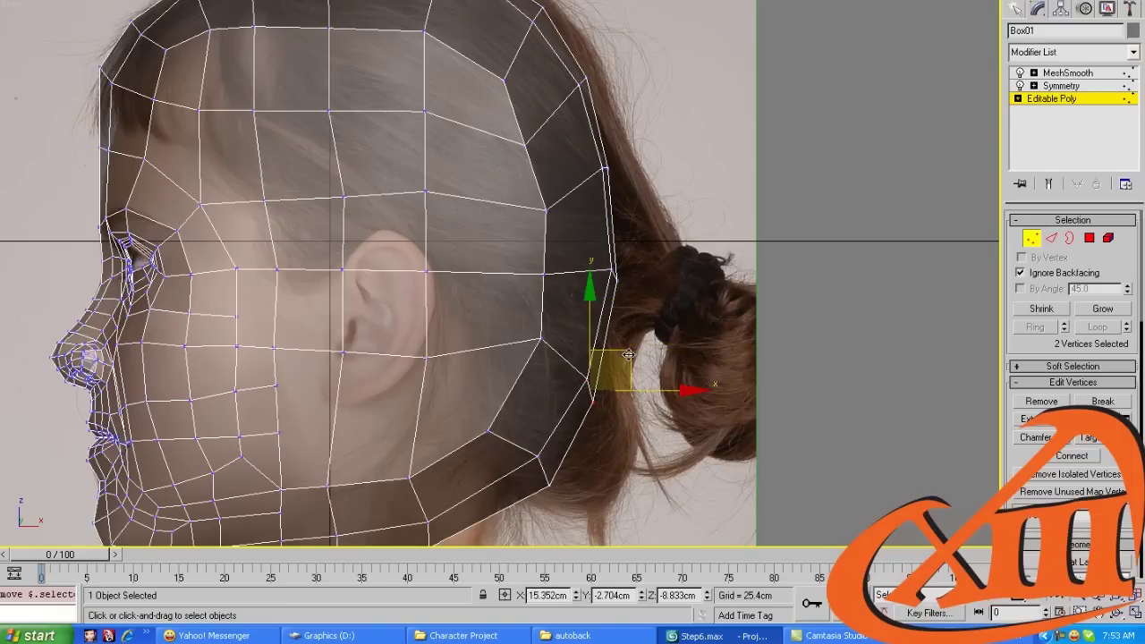
pyautogui.click(542, 339)
pyautogui.moveTo(555, 326); pyautogui.dragTo(546, 351)
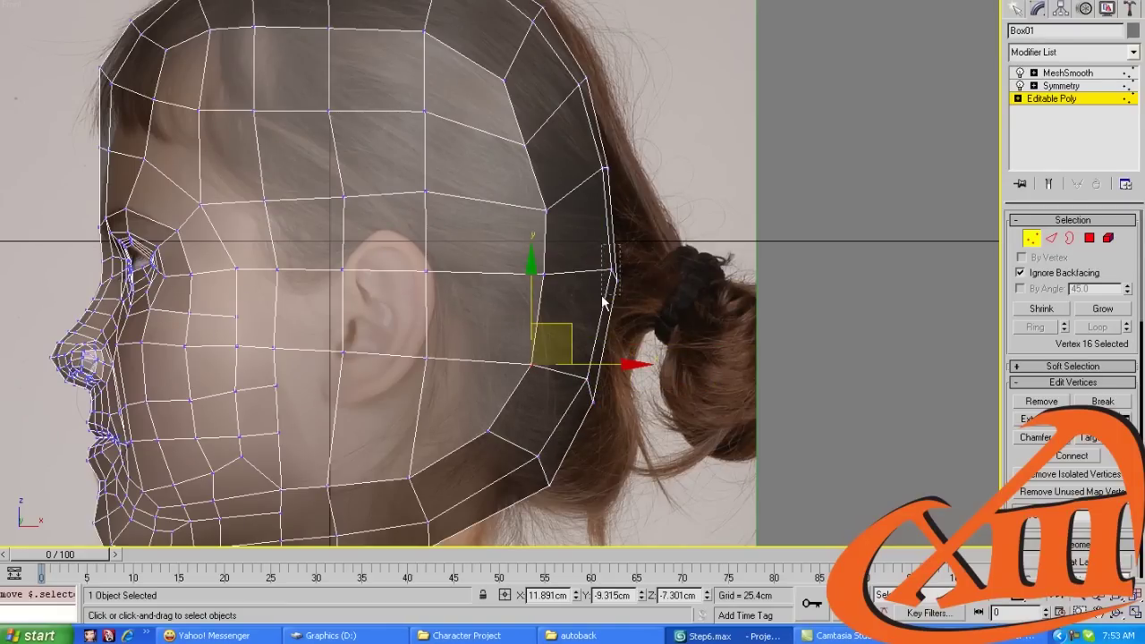
# Lower the back profile vertices at and above eye level and shift the adjacent inner side vertex to smooth the rear curve
pyautogui.moveTo(604, 303); pyautogui.dragTo(605, 301)
pyautogui.moveTo(653, 236); pyautogui.dragTo(654, 252)
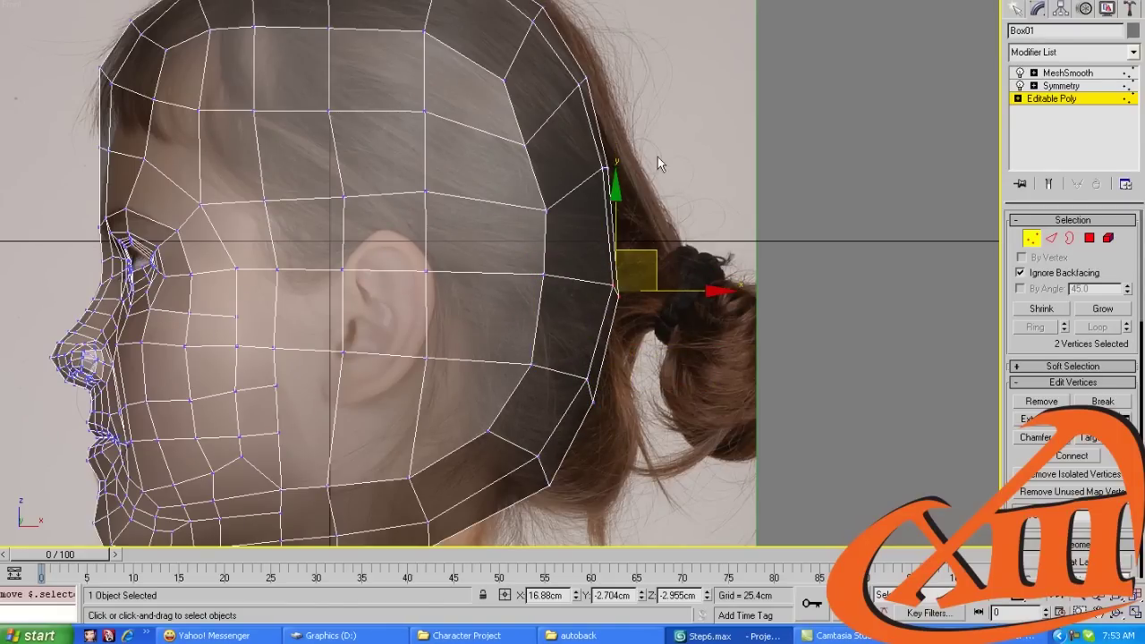
pyautogui.moveTo(595, 208); pyautogui.dragTo(624, 170)
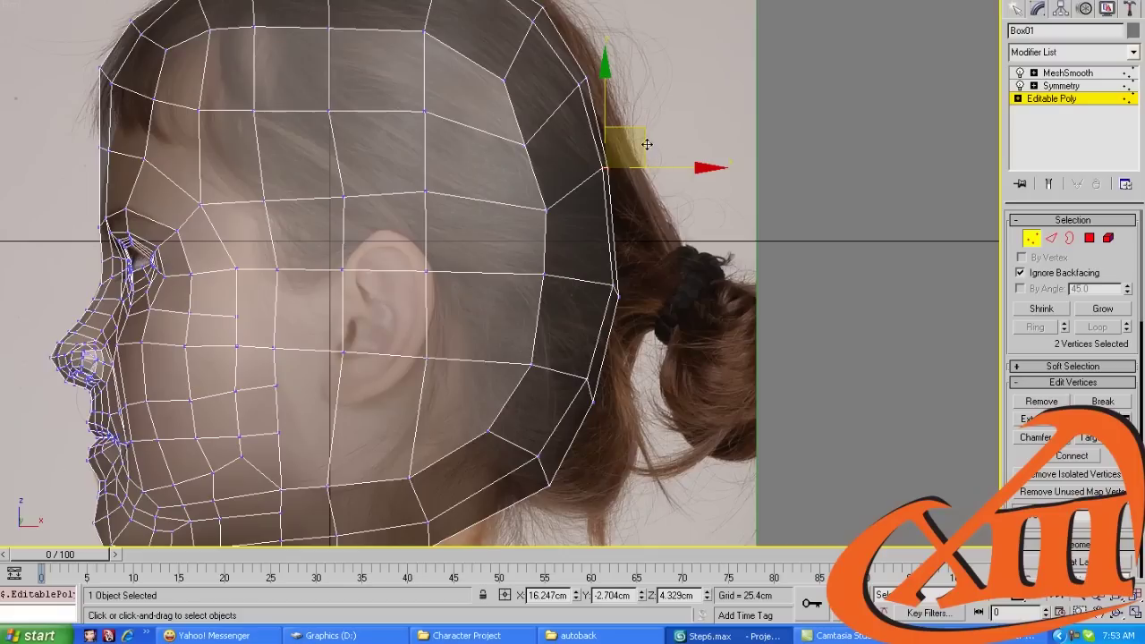
pyautogui.click(546, 211)
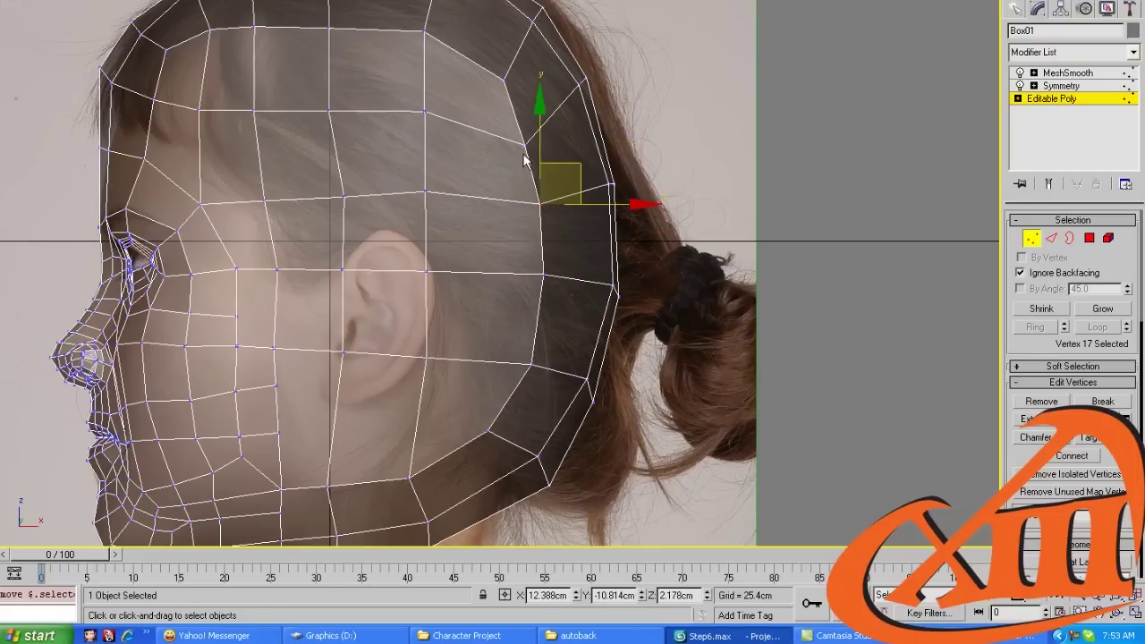
pyautogui.moveTo(516, 164); pyautogui.dragTo(514, 186, button='middle')
pyautogui.click(499, 106)
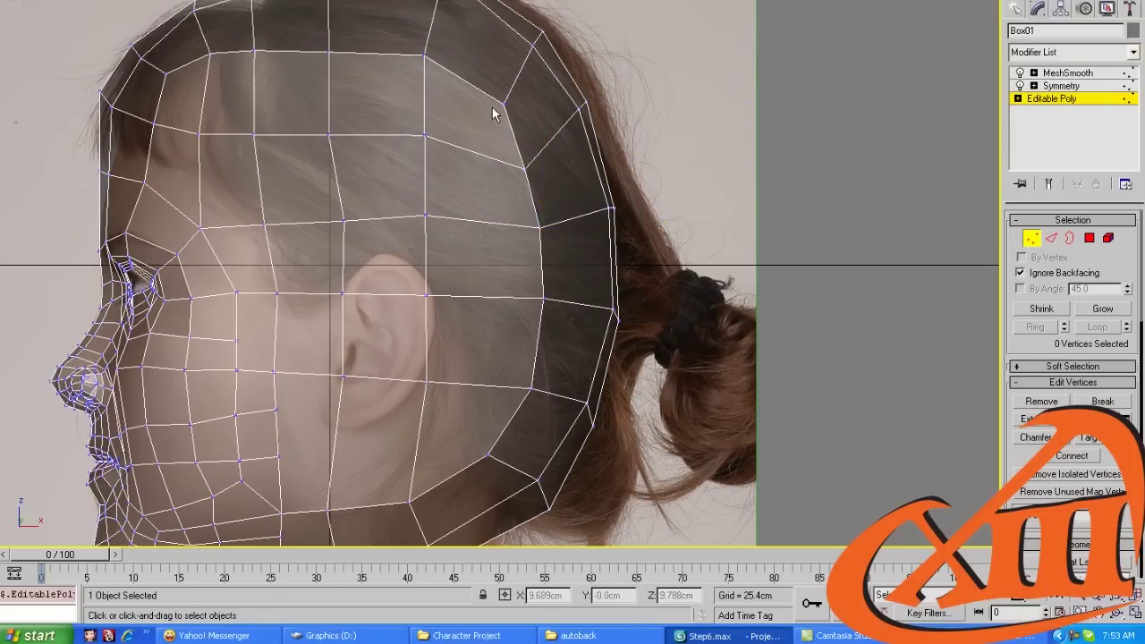
pyautogui.scroll(-3, 427, 248)
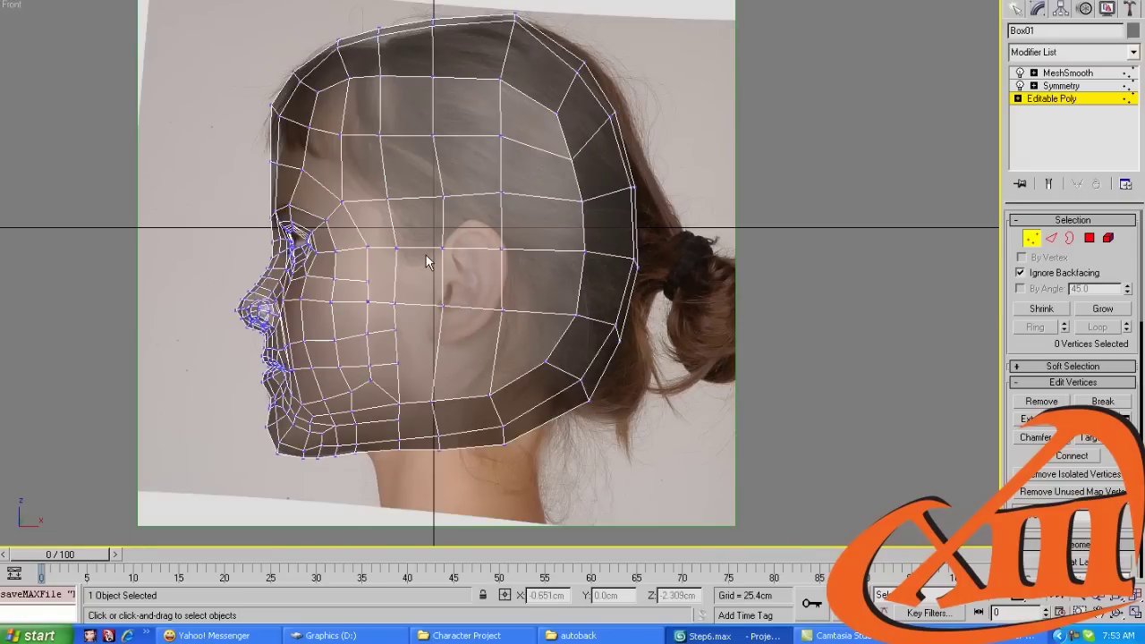
pyautogui.press('p')
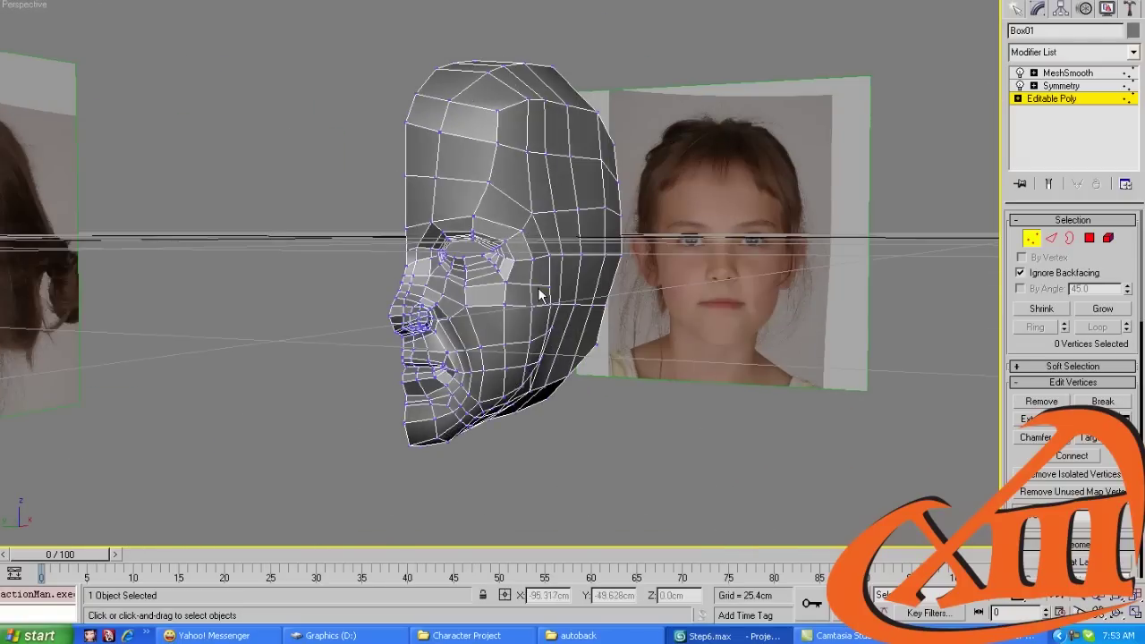
# Inspect the smoothed, mirrored head from the front without edged faces
pyautogui.keyDown('alt'); pyautogui.moveTo(539, 295); pyautogui.dragTo(566, 271, button='middle'); pyautogui.keyUp('alt')
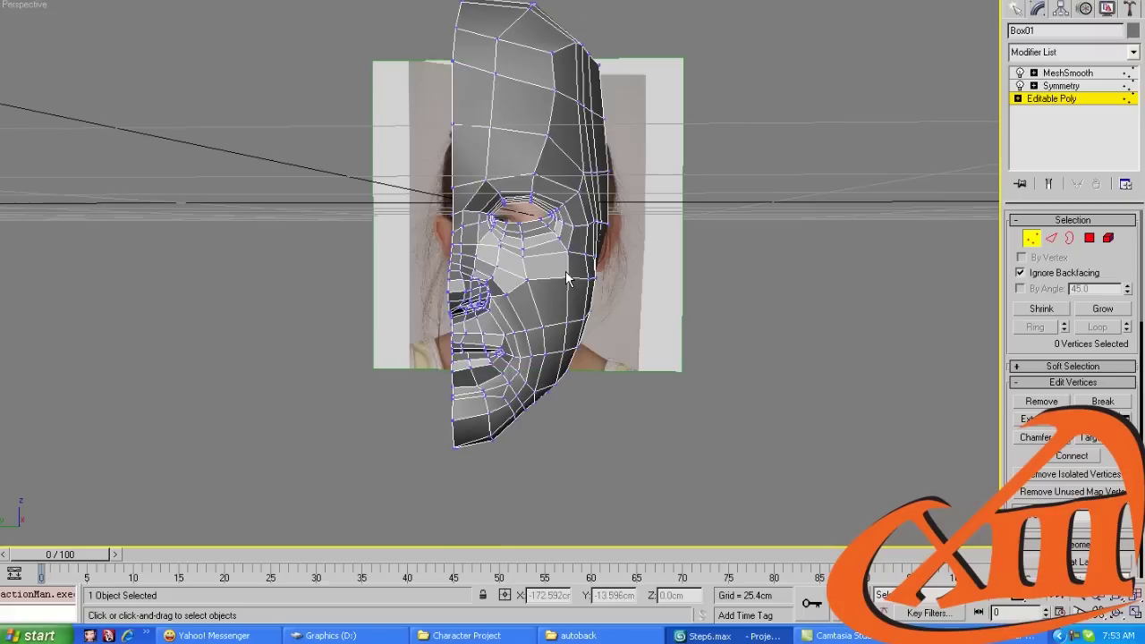
pyautogui.click(1031, 240)
pyautogui.click(758, 407)
pyautogui.keyDown('alt'); pyautogui.moveTo(837, 403); pyautogui.dragTo(739, 418, button='middle'); pyautogui.keyUp('alt')
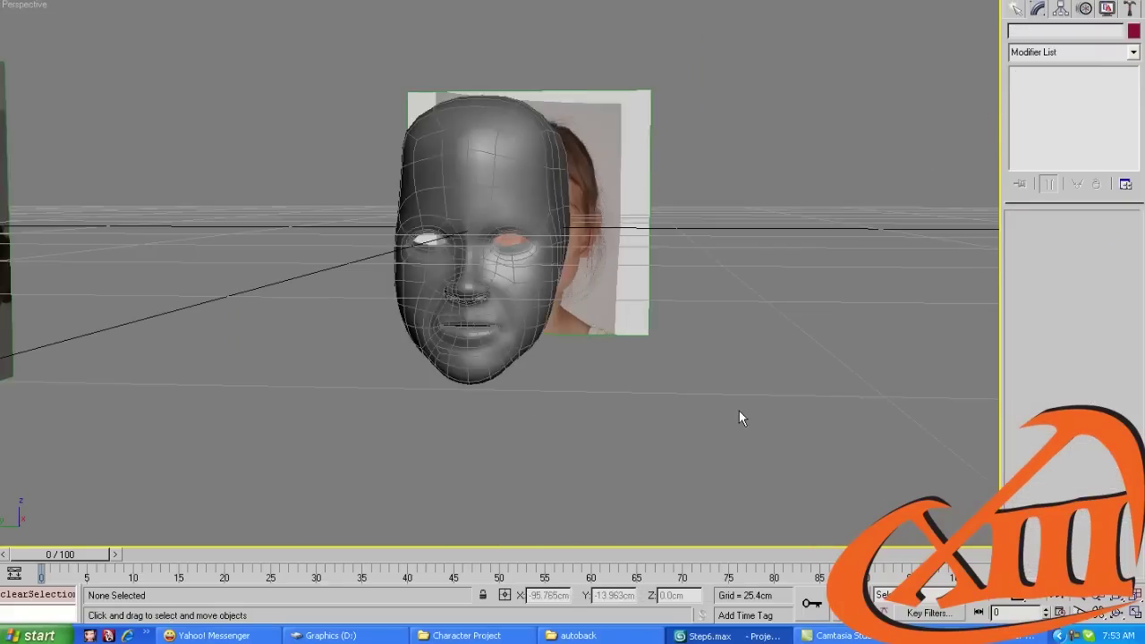
pyautogui.press('F4')
pyautogui.scroll(3, 560, 206)
pyautogui.scroll(2, 558, 205)
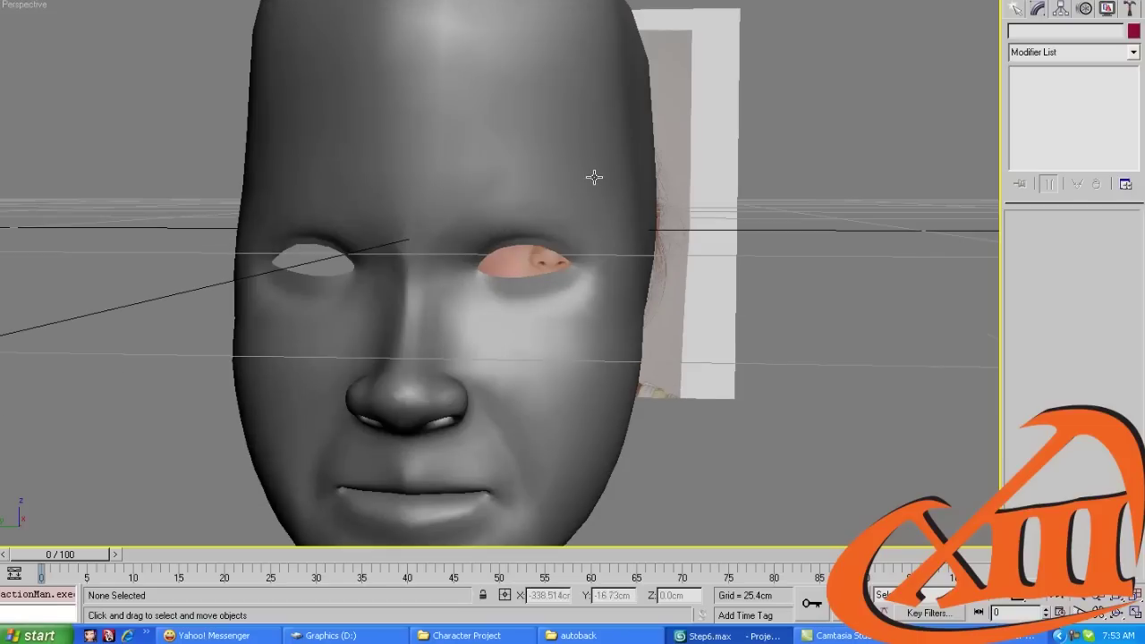
# Move the four vertices at the upper side of the head slightly outward to widen the skull and save the file
pyautogui.click(614, 165)
pyautogui.click(1052, 98)
pyautogui.press('1')
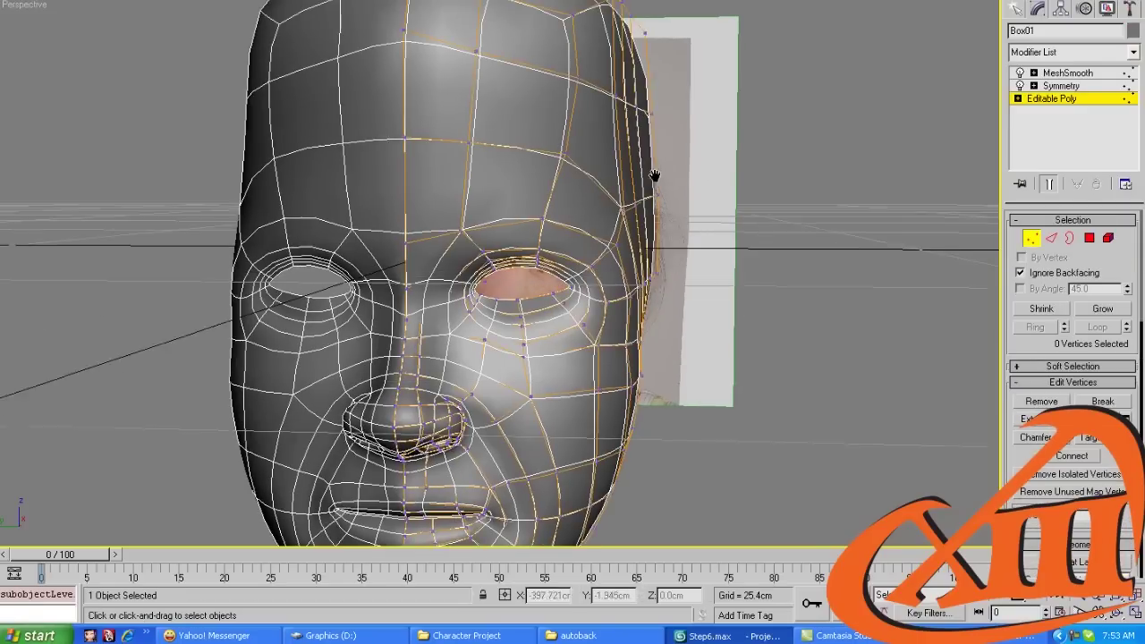
pyautogui.moveTo(627, 129); pyautogui.dragTo(614, 124)
pyautogui.keyDown('alt'); pyautogui.moveTo(615, 123); pyautogui.dragTo(588, 120, button='middle'); pyautogui.keyUp('alt')
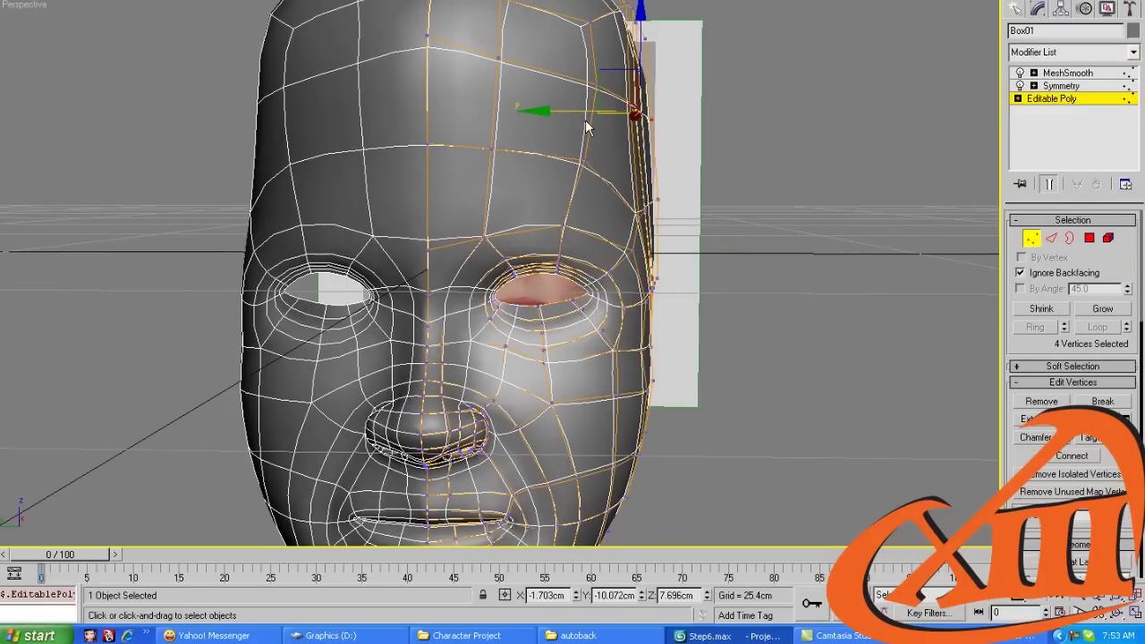
pyautogui.moveTo(588, 120); pyautogui.dragTo(590, 119)
pyautogui.scroll(-2, 591, 119)
pyautogui.hotkey('ctrl', 's')
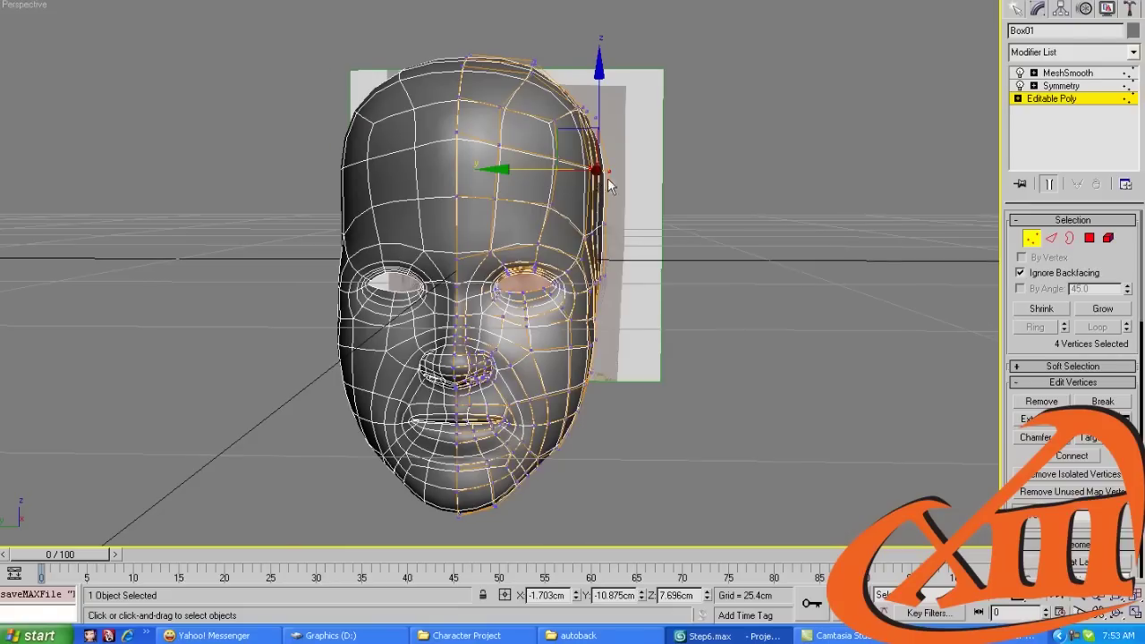
# Adjust the vertices at the crown and shift the upper forehead vertex beside the centre line outward
pyautogui.click(550, 62)
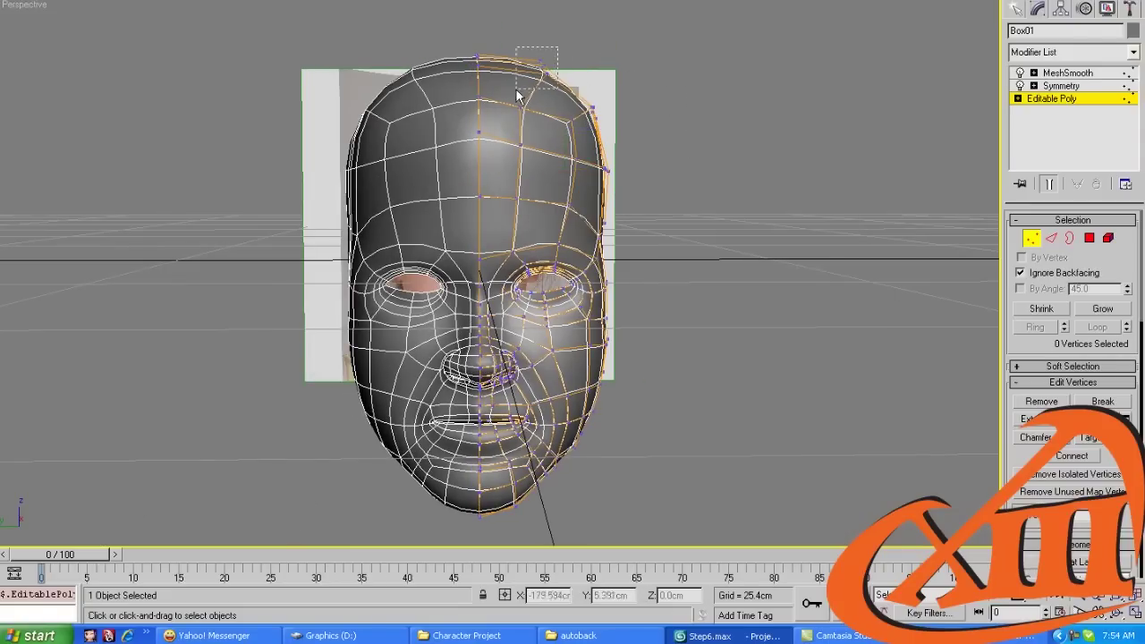
pyautogui.moveTo(519, 91); pyautogui.dragTo(466, 67)
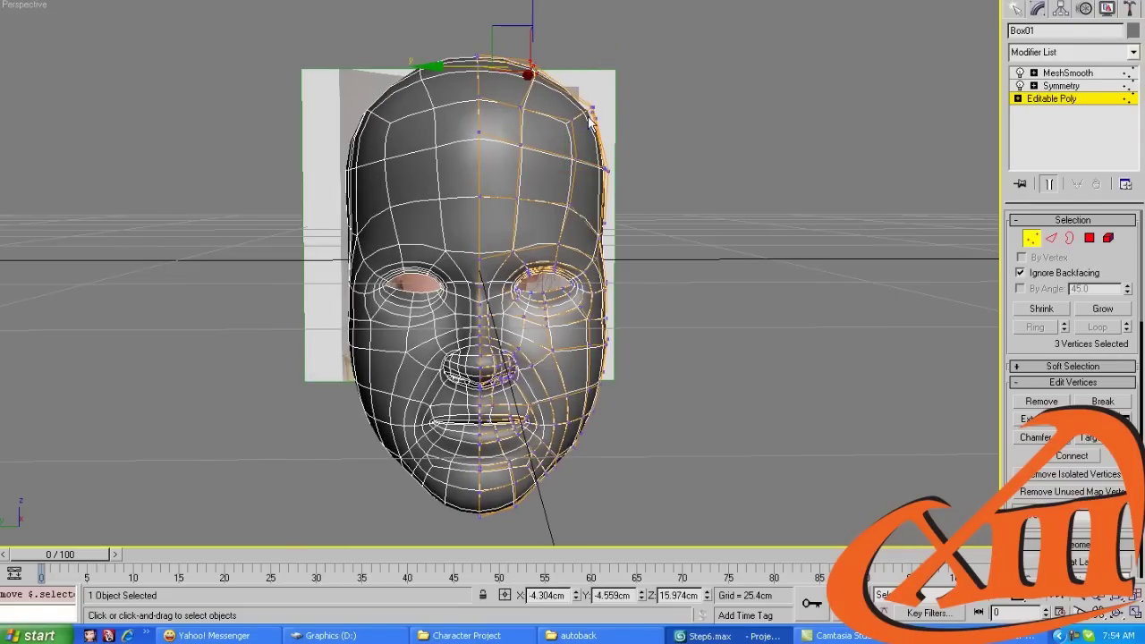
pyautogui.click(476, 108)
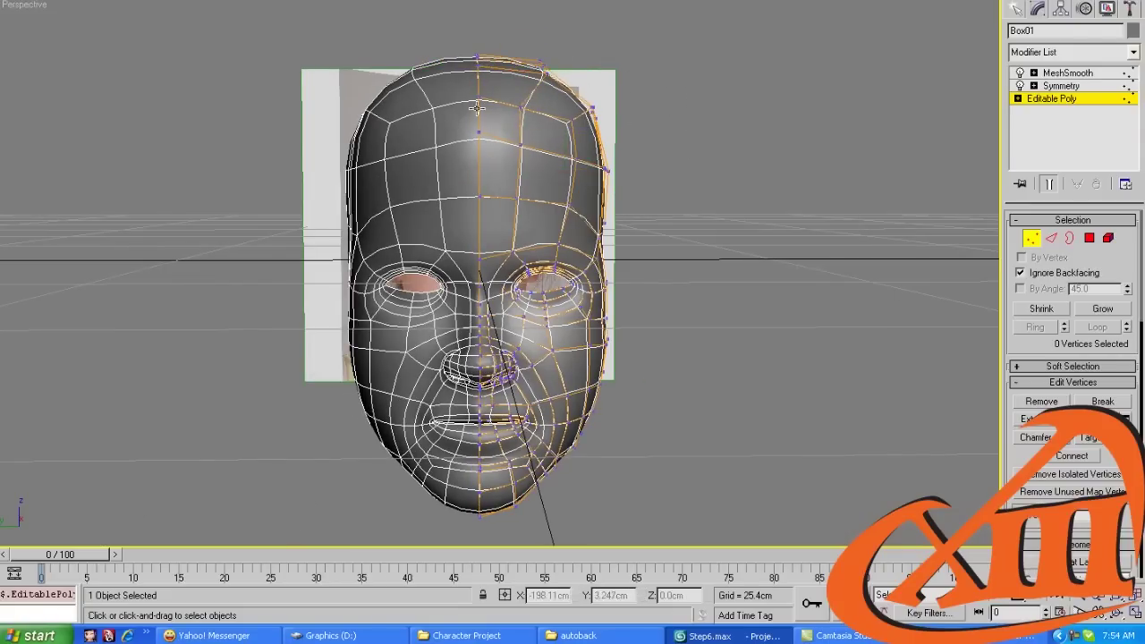
pyautogui.click(516, 108)
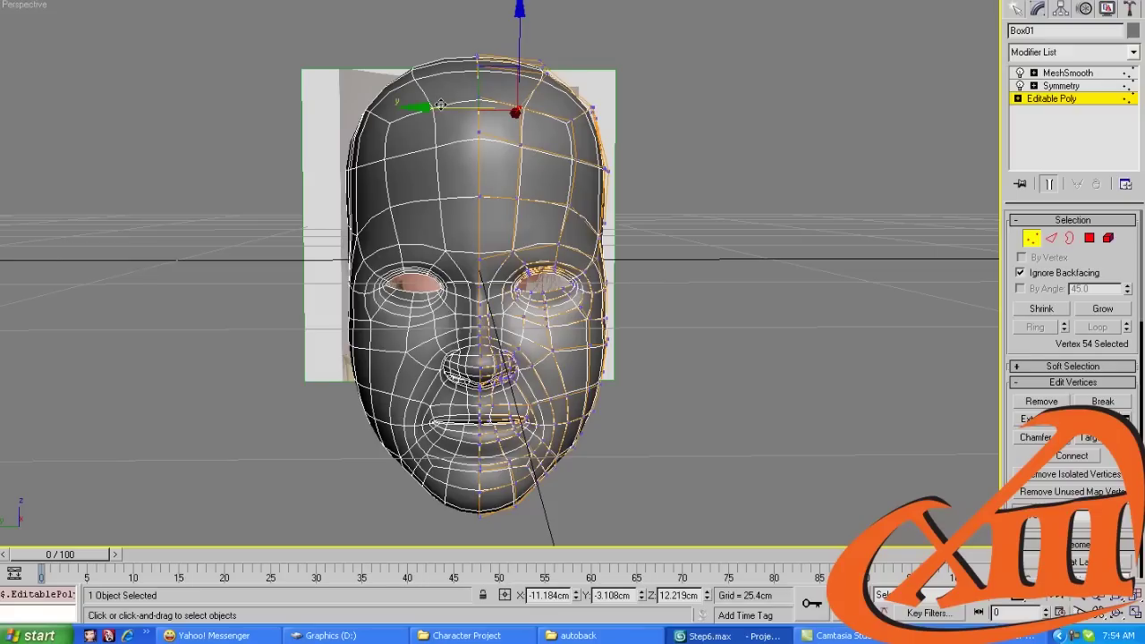
pyautogui.moveTo(440, 106); pyautogui.dragTo(450, 105)
# Compare the half-head base mesh with the smoothed full head, toggling the viewport lighting and hiding the edged faces
pyautogui.click(1034, 240)
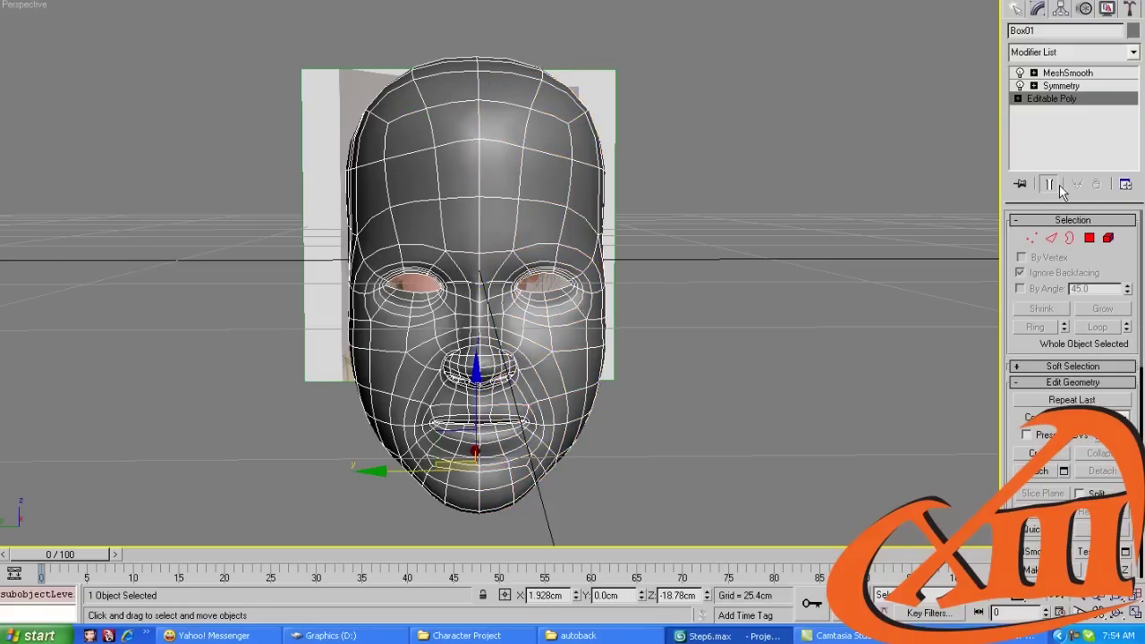
pyautogui.click(1048, 184)
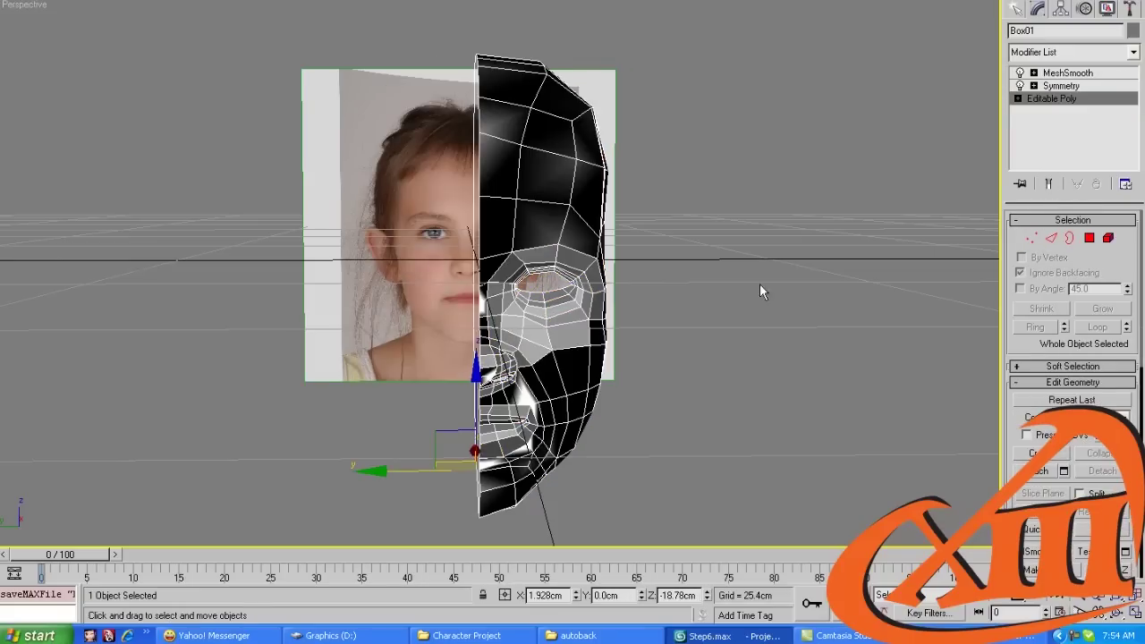
pyautogui.press('1')
pyautogui.moveTo(562, 258); pyautogui.dragTo(714, 361)
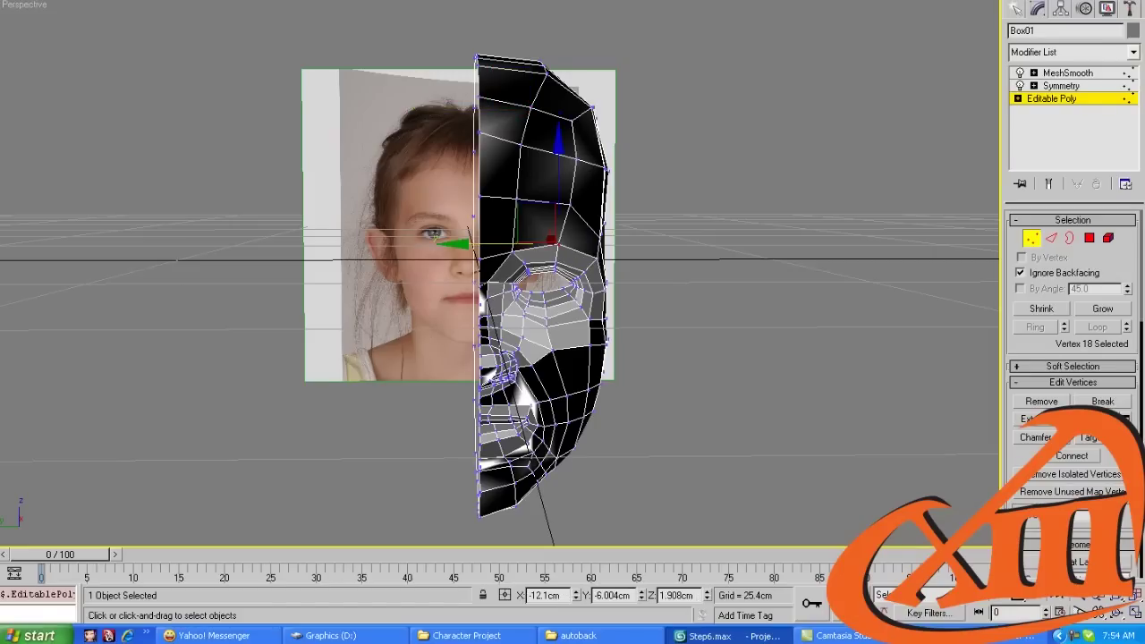
pyautogui.hotkey('ctrl', 'l')
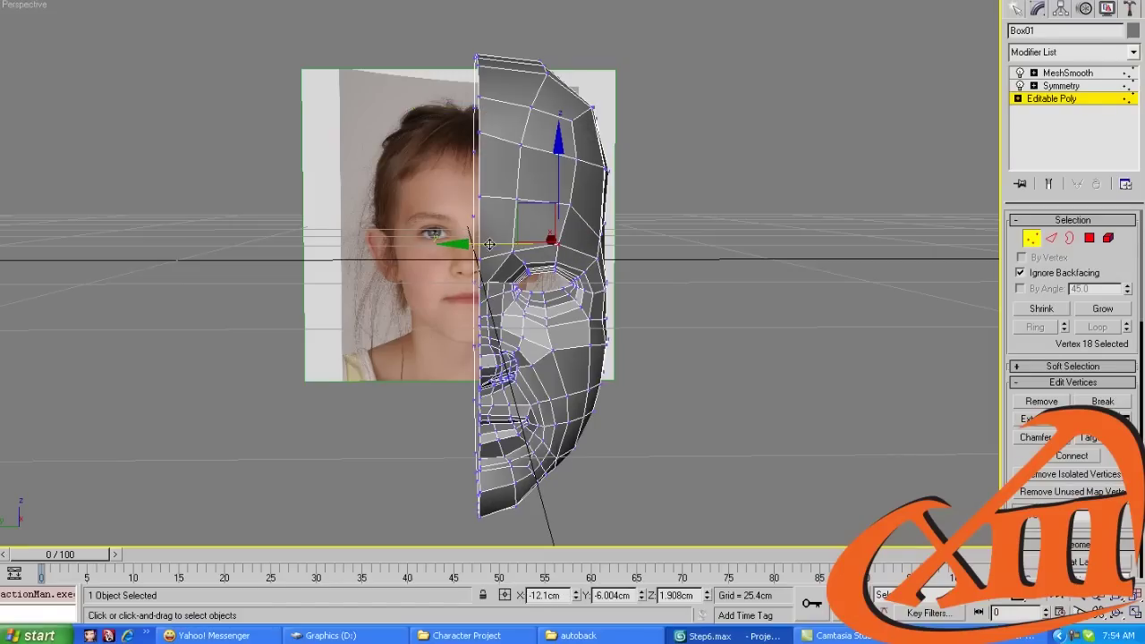
pyautogui.click(1033, 238)
pyautogui.click(1049, 183)
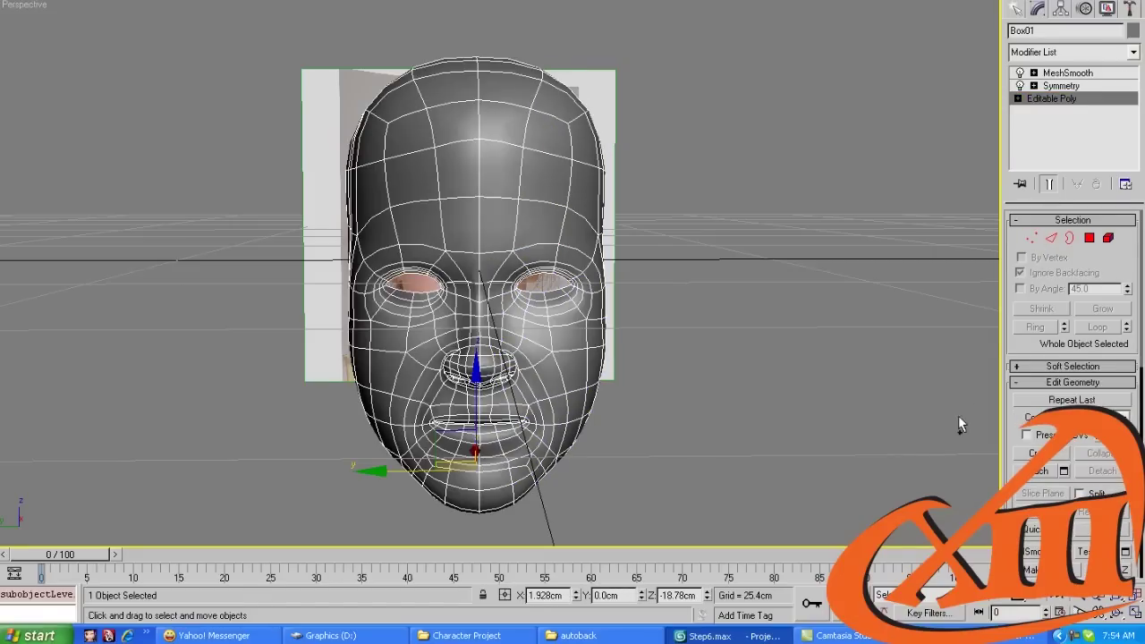
pyautogui.click(902, 469)
pyautogui.press('F4')
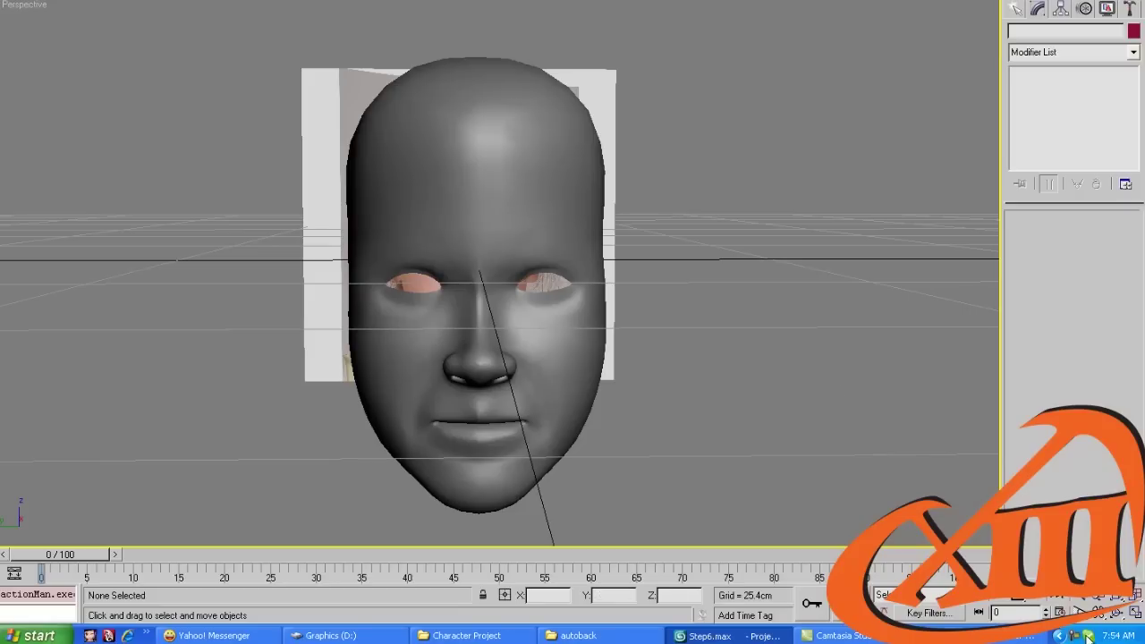
pyautogui.hotkey('ctrl', 'z')
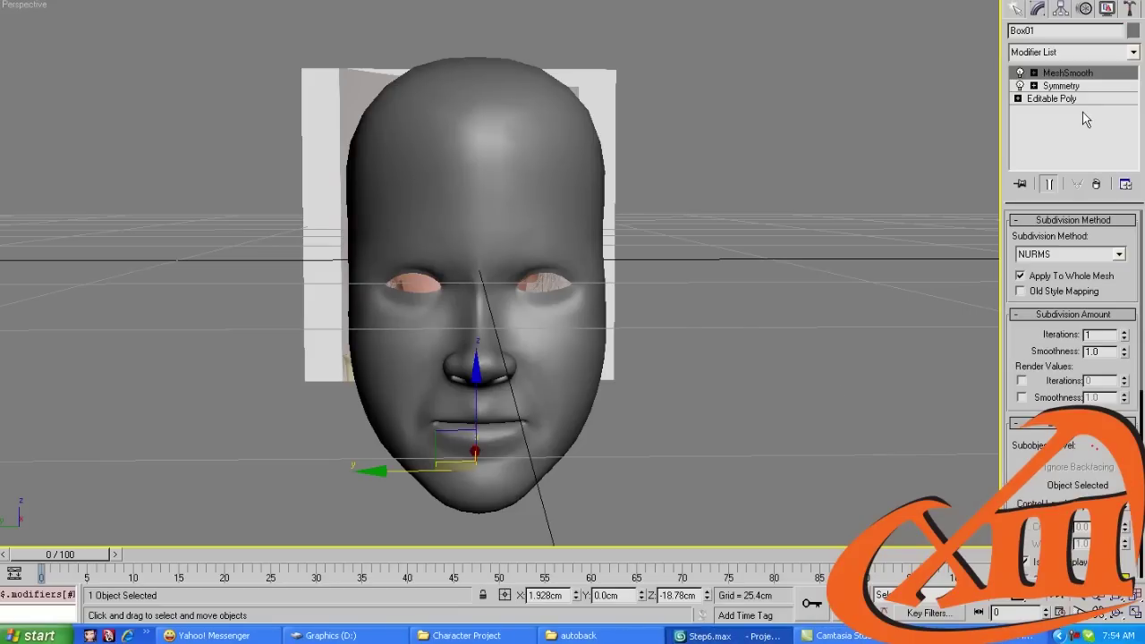
# Adjust the edges running down the side of the nose bridge to refine its shape
pyautogui.scroll(5, 661, 315)
pyautogui.press('1')
pyautogui.press('2')
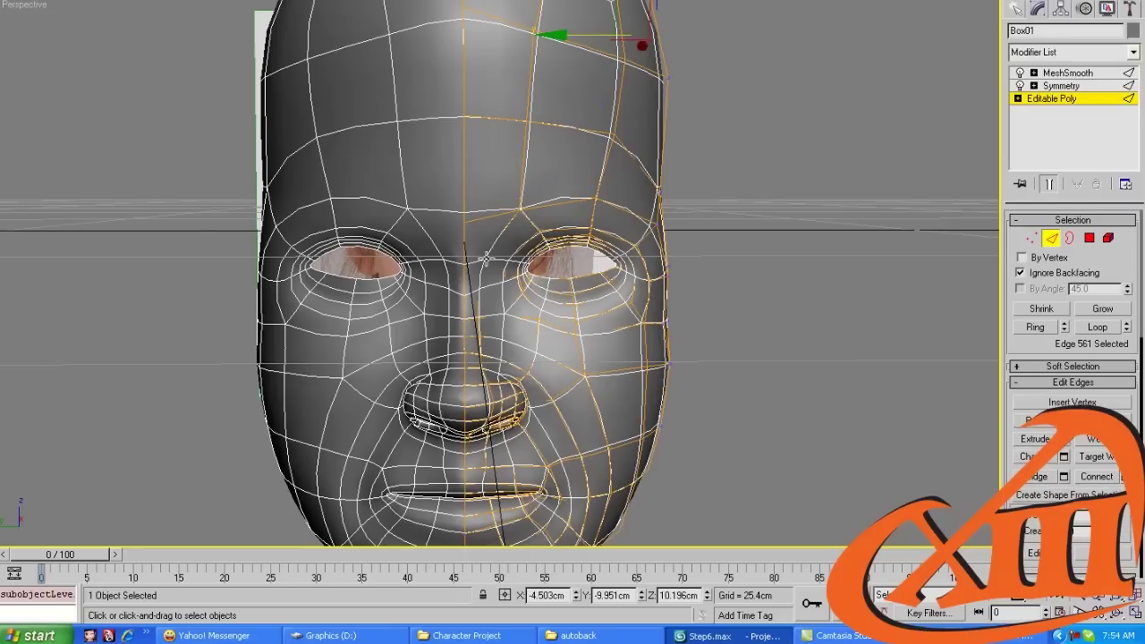
pyautogui.scroll(4, 486, 260)
pyautogui.scroll(-2, 573, 179)
pyautogui.keyDown('alt'); pyautogui.moveTo(572, 179); pyautogui.dragTo(346, 217, button='middle'); pyautogui.keyUp('alt')
pyautogui.press('F3')
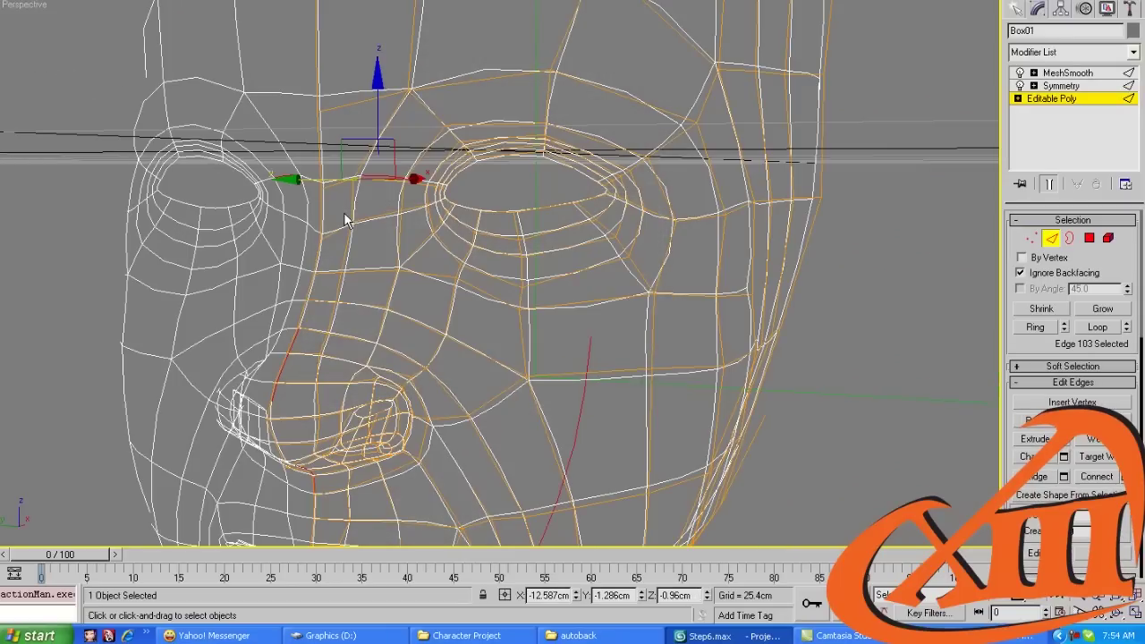
pyautogui.click(347, 221)
pyautogui.keyDown('ctrl'); pyautogui.click(334, 289); pyautogui.keyUp('ctrl')
pyautogui.moveTo(334, 288)
pyautogui.keyDown('alt'); pyautogui.mouseDown(button='middle')
pyautogui.moveTo(379, 312)
pyautogui.moveTo(408, 271)
pyautogui.moveTo(464, 299)
pyautogui.moveTo(457, 258)
pyautogui.mouseUp(button='middle'); pyautogui.keyUp('alt')
pyautogui.press('F3')
pyautogui.scroll(2, 457, 259)
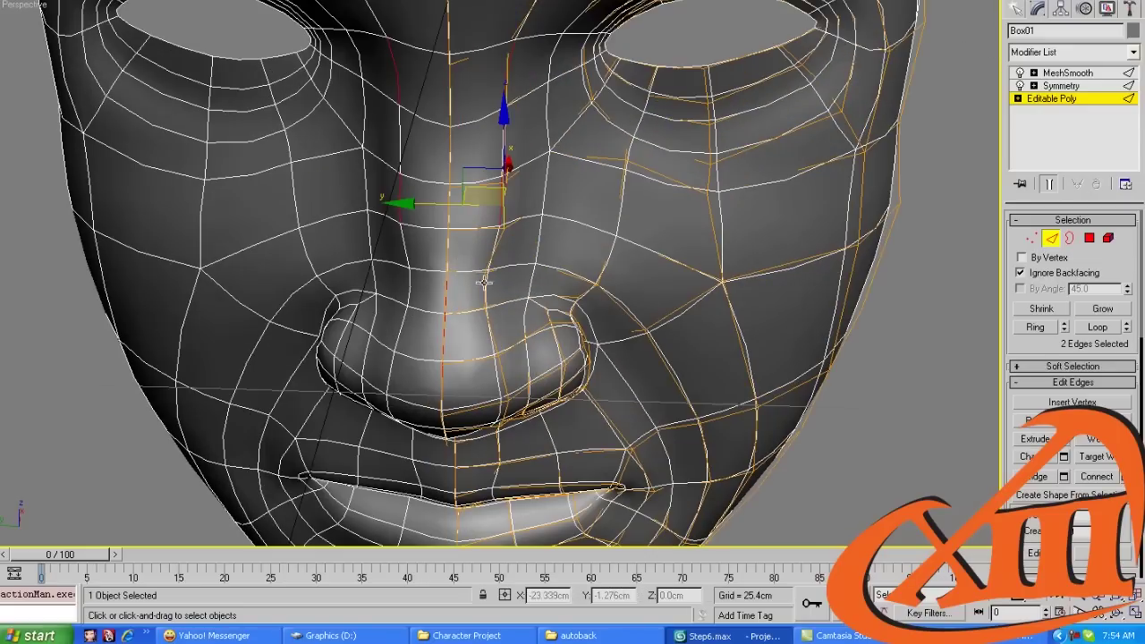
pyautogui.click(492, 279)
pyautogui.scroll(-3, 458, 281)
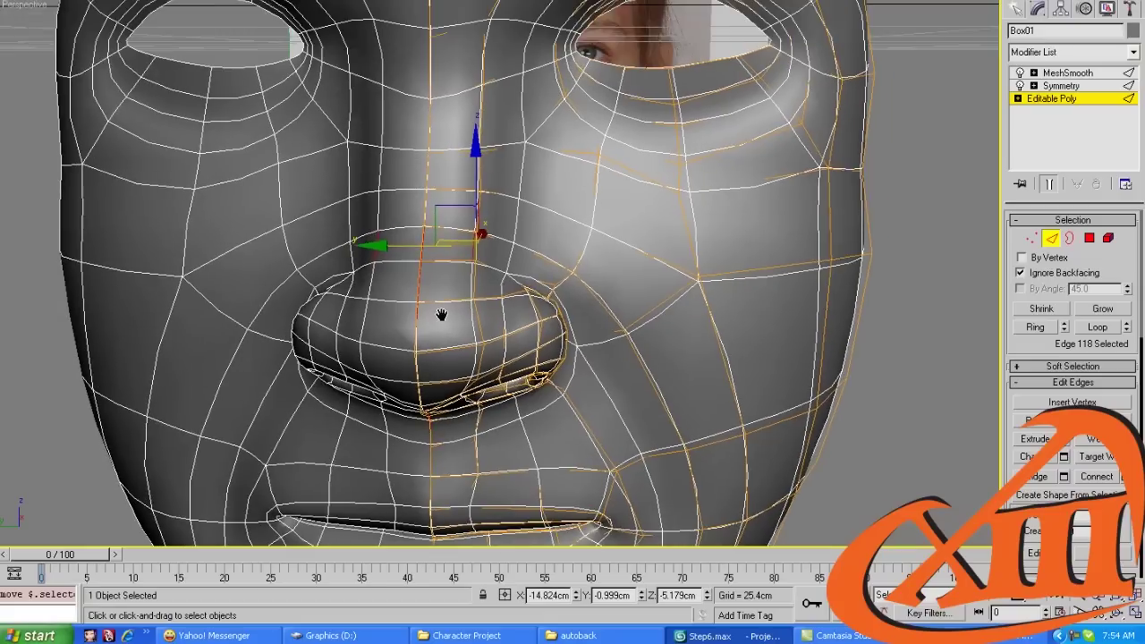
# Examine the edges and polygons above the eye and around the upper eyelid from the front and side
pyautogui.moveTo(444, 313); pyautogui.dragTo(473, 225, button='middle')
pyautogui.scroll(3, 473, 225)
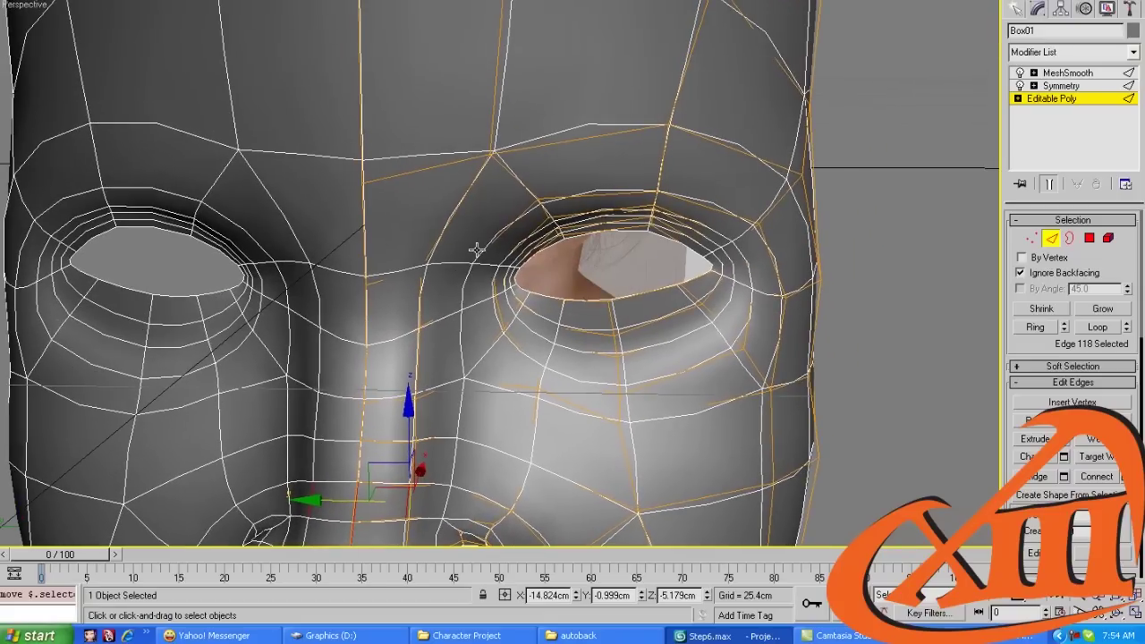
pyautogui.click(535, 202)
pyautogui.scroll(-3, 537, 197)
pyautogui.scroll(5, 531, 186)
pyautogui.moveTo(532, 186); pyautogui.dragTo(453, 189, button='middle')
pyautogui.scroll(-3, 452, 263)
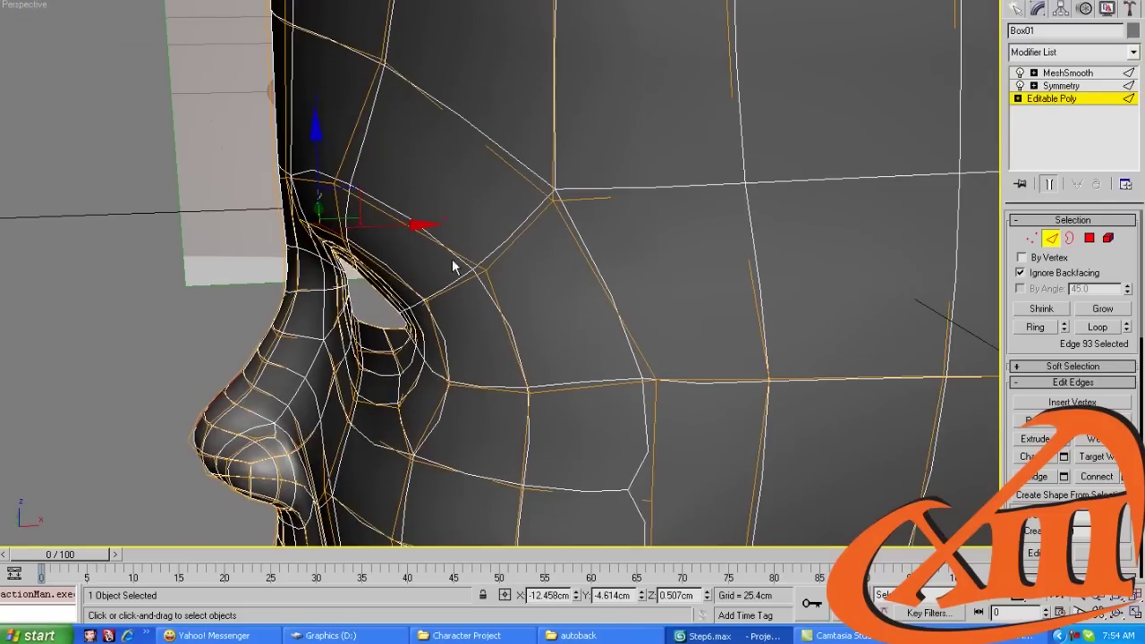
pyautogui.scroll(3, 396, 238)
pyautogui.press('4')
pyautogui.click(304, 250)
pyautogui.keyDown('alt'); pyautogui.moveTo(305, 250); pyautogui.dragTo(328, 195, button='middle'); pyautogui.keyUp('alt')
pyautogui.keyDown('ctrl'); pyautogui.click(330, 180); pyautogui.keyUp('ctrl')
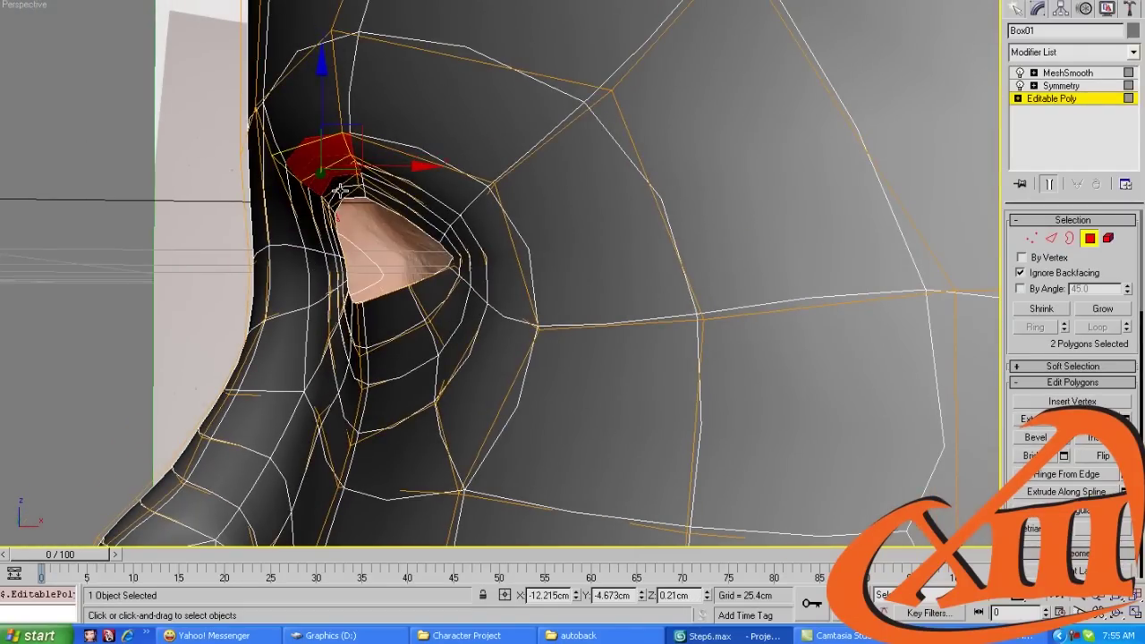
pyautogui.press('2')
pyautogui.keyDown('alt'); pyautogui.moveTo(338, 188); pyautogui.dragTo(322, 179, button='middle'); pyautogui.keyUp('alt')
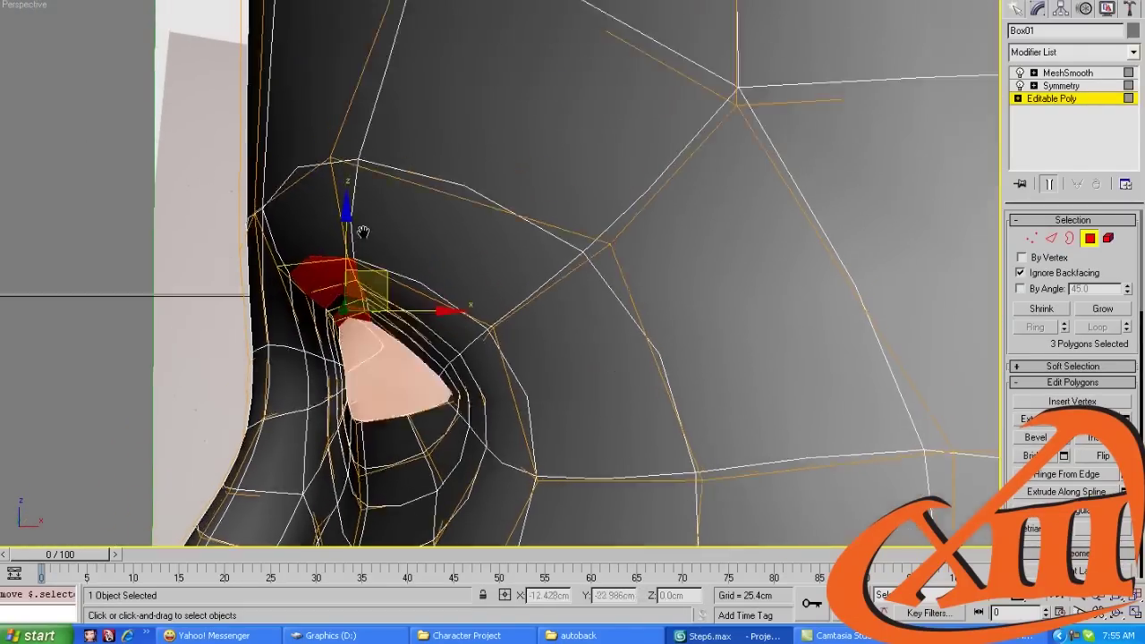
# Move the brow vertex above the middle of the eye slightly forward and down
pyautogui.press('1')
pyautogui.click(327, 165)
pyautogui.moveTo(338, 158); pyautogui.dragTo(341, 152)
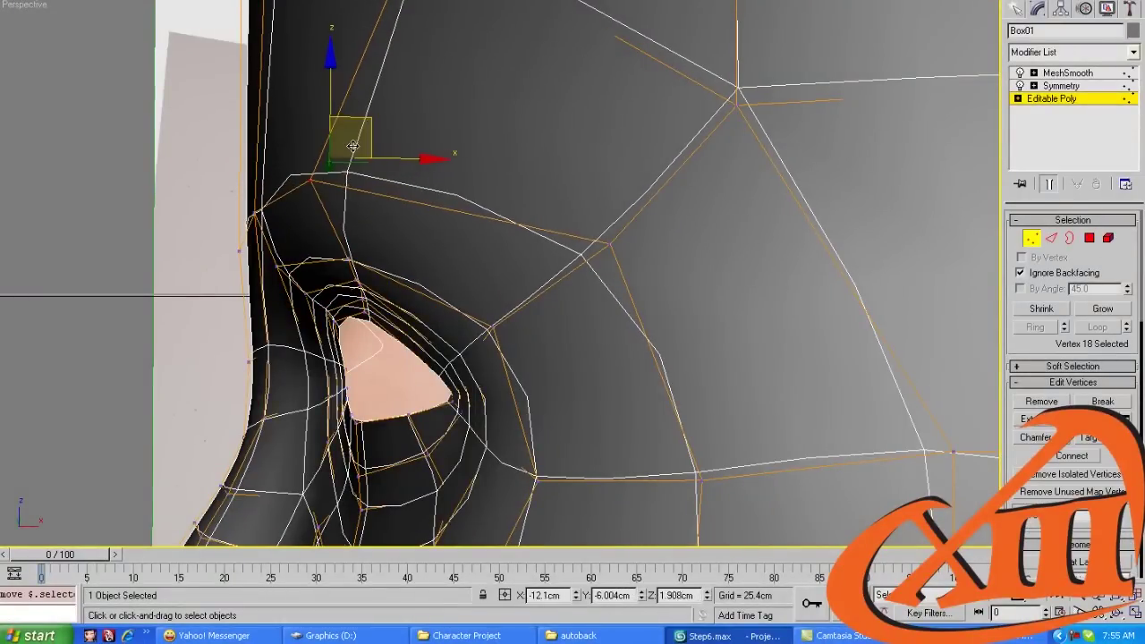
# Move the vertex between the inner brow and upper eyelid toward the nose, slightly down and backward
pyautogui.scroll(-5, 417, 175)
pyautogui.keyDown('alt'); pyautogui.moveTo(417, 176); pyautogui.dragTo(715, 307, button='middle'); pyautogui.keyUp('alt')
pyautogui.press('2')
pyautogui.click(635, 217)
pyautogui.scroll(-5, 629, 215)
pyautogui.scroll(5, 715, 306)
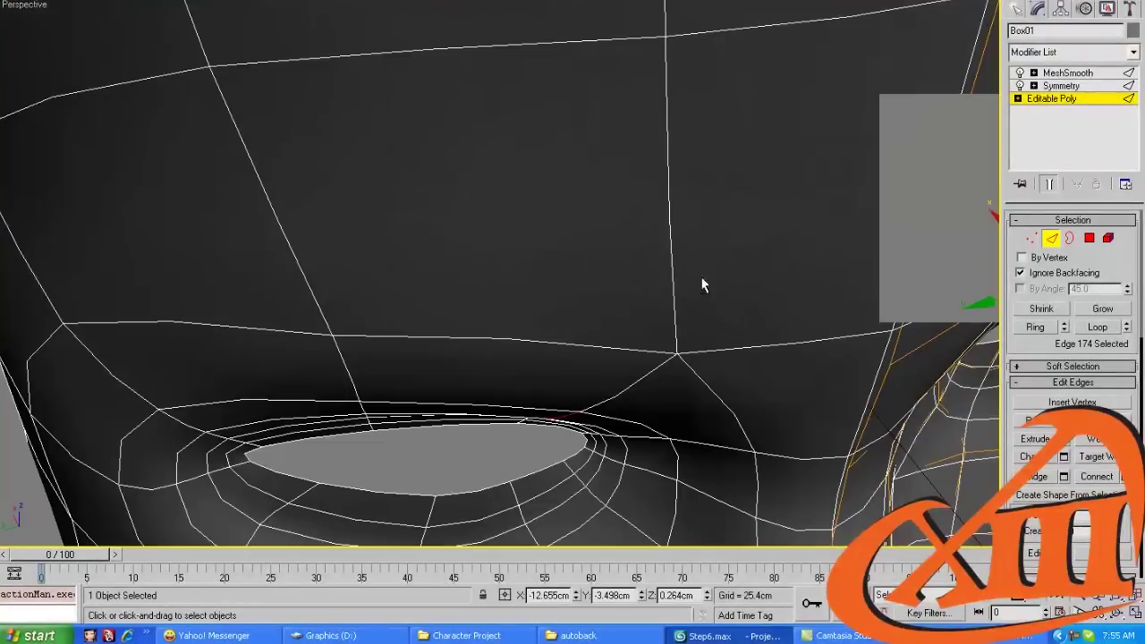
pyautogui.scroll(-3, 631, 287)
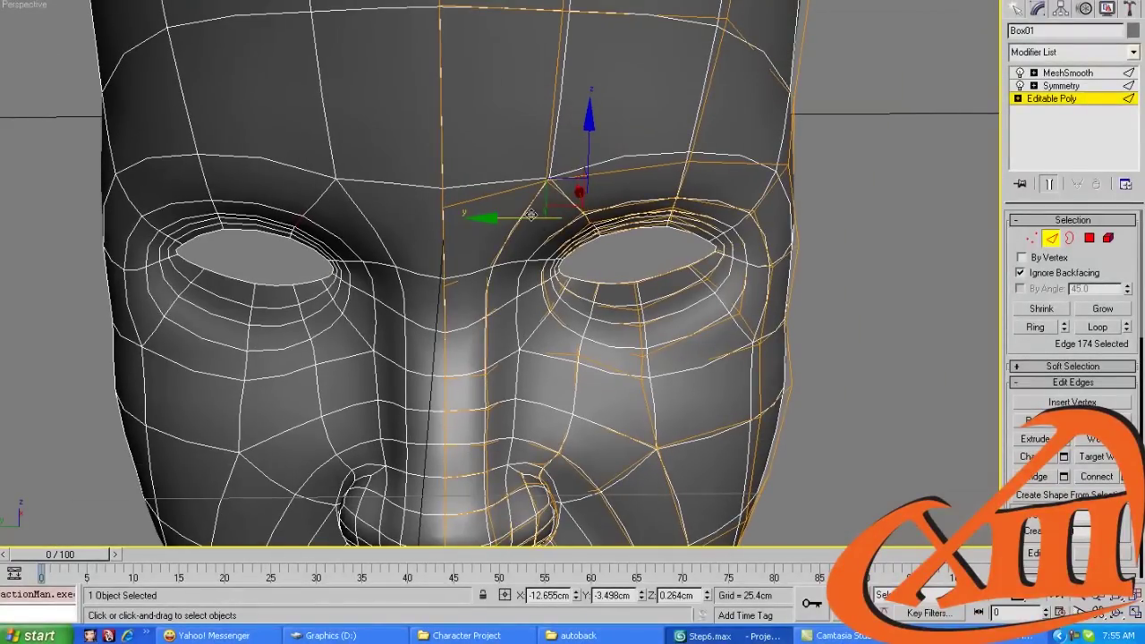
pyautogui.scroll(4, 548, 210)
pyautogui.press('1')
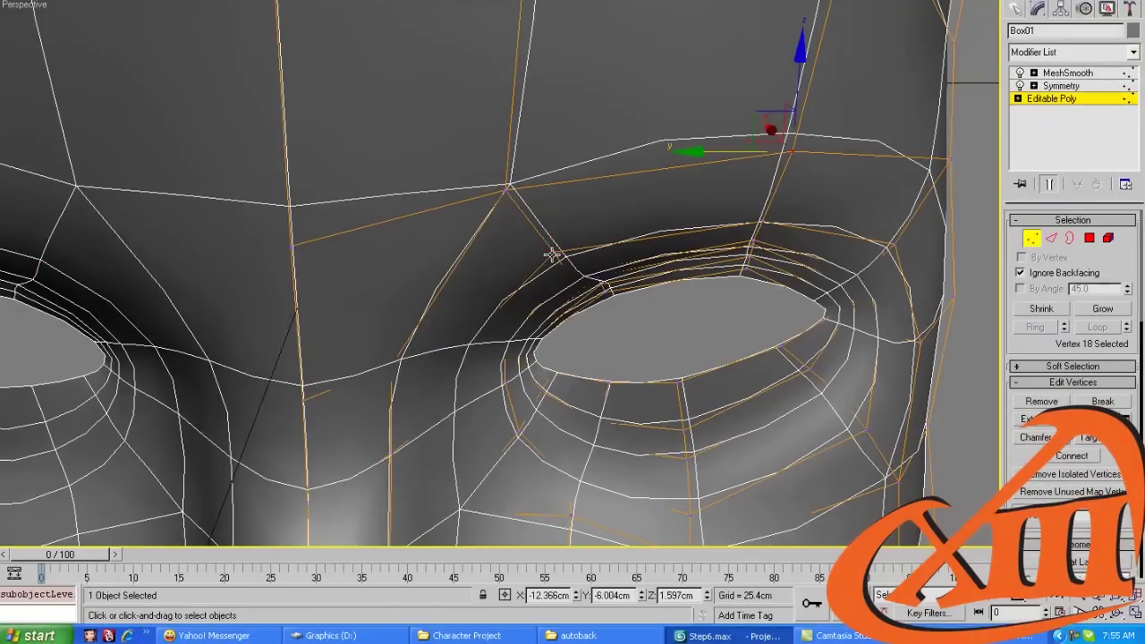
pyautogui.scroll(-3, 552, 255)
pyautogui.scroll(4, 504, 217)
pyautogui.scroll(-2, 549, 118)
pyautogui.scroll(-1, 479, 143)
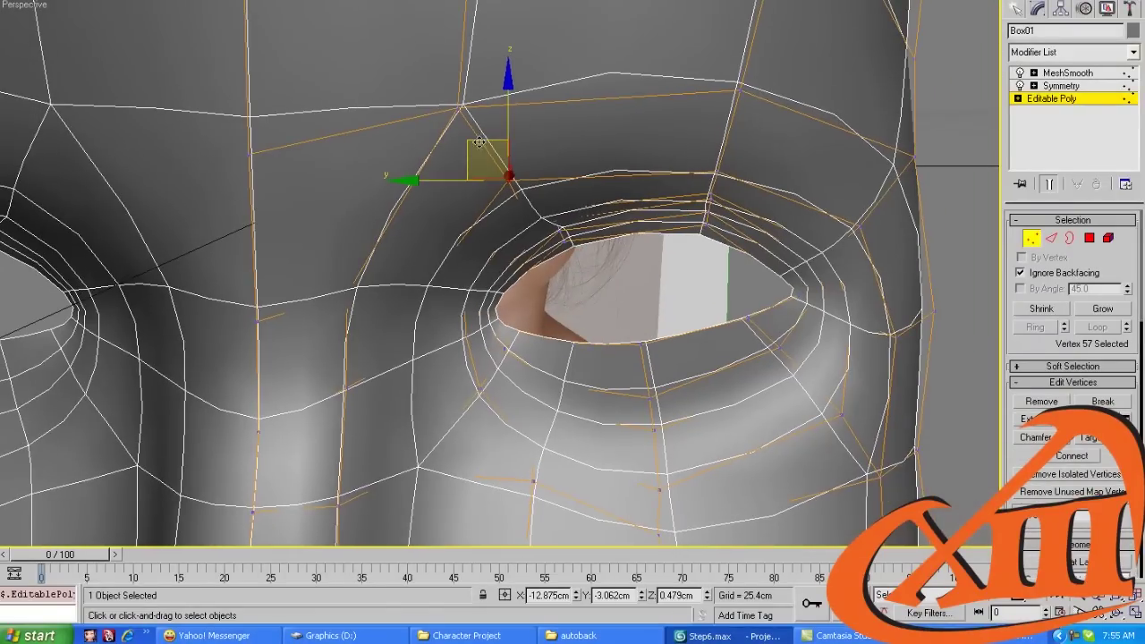
pyautogui.moveTo(480, 143); pyautogui.dragTo(470, 153)
pyautogui.keyDown('alt'); pyautogui.moveTo(470, 153); pyautogui.dragTo(249, 179, button='middle'); pyautogui.keyUp('alt')
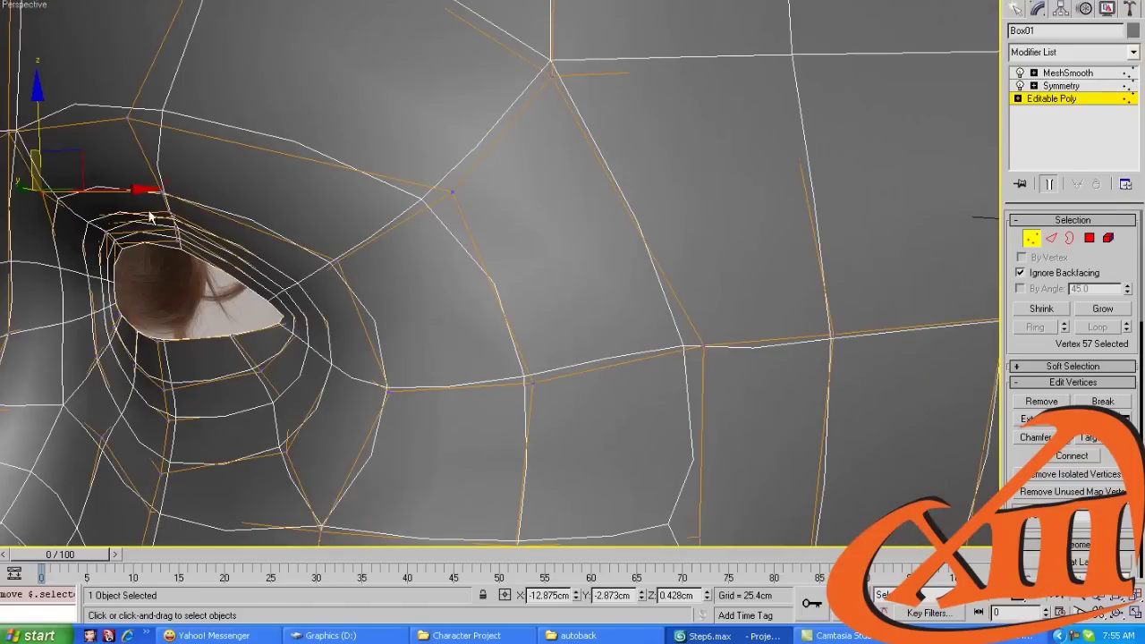
pyautogui.hotkey('ctrl', 'a')
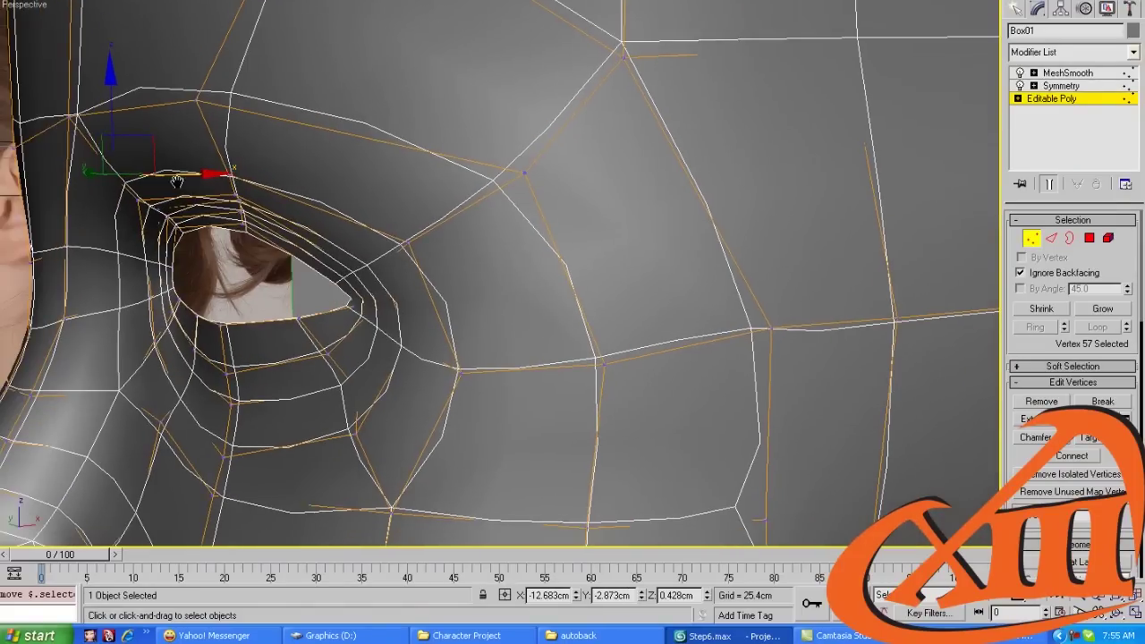
# Push the adjacent vertex on the inner upper eyelid backward to deepen the eye socket
pyautogui.keyDown('alt'); pyautogui.moveTo(132, 193); pyautogui.dragTo(139, 196, button='middle'); pyautogui.keyUp('alt')
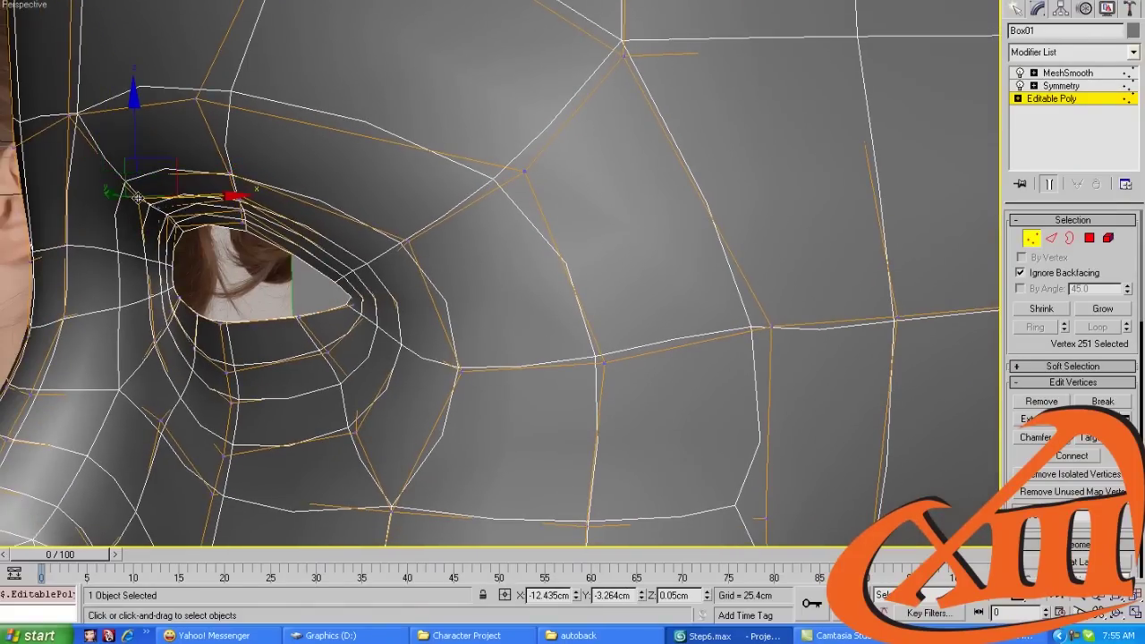
pyautogui.moveTo(197, 194); pyautogui.dragTo(226, 181)
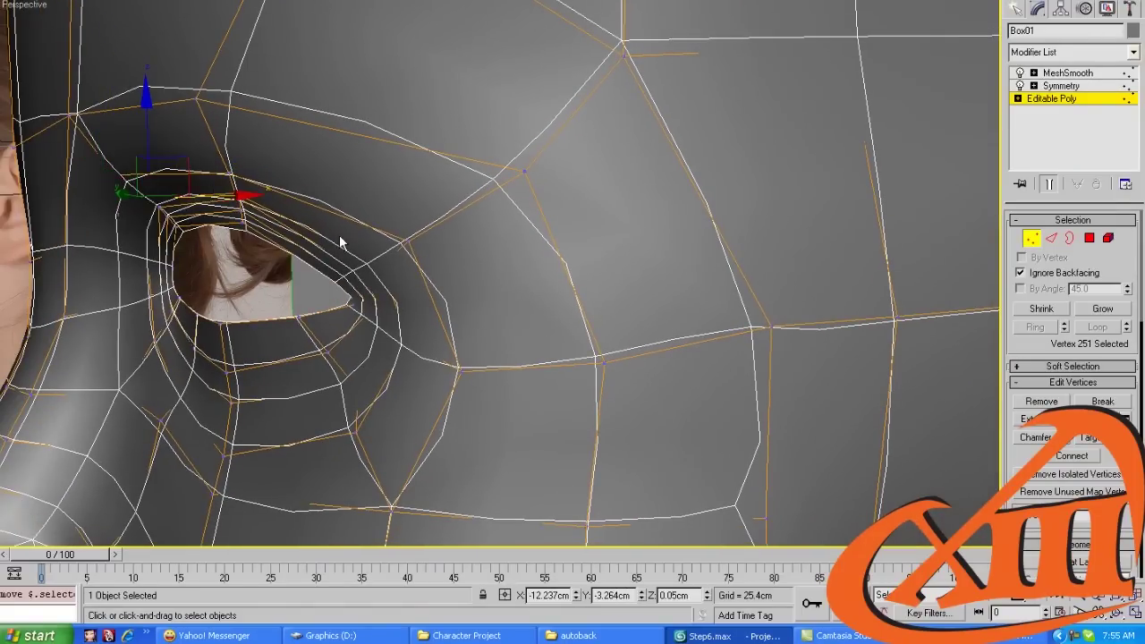
pyautogui.scroll(-5, 405, 237)
pyautogui.keyDown('alt'); pyautogui.moveTo(405, 237); pyautogui.dragTo(530, 260, button='middle'); pyautogui.keyUp('alt')
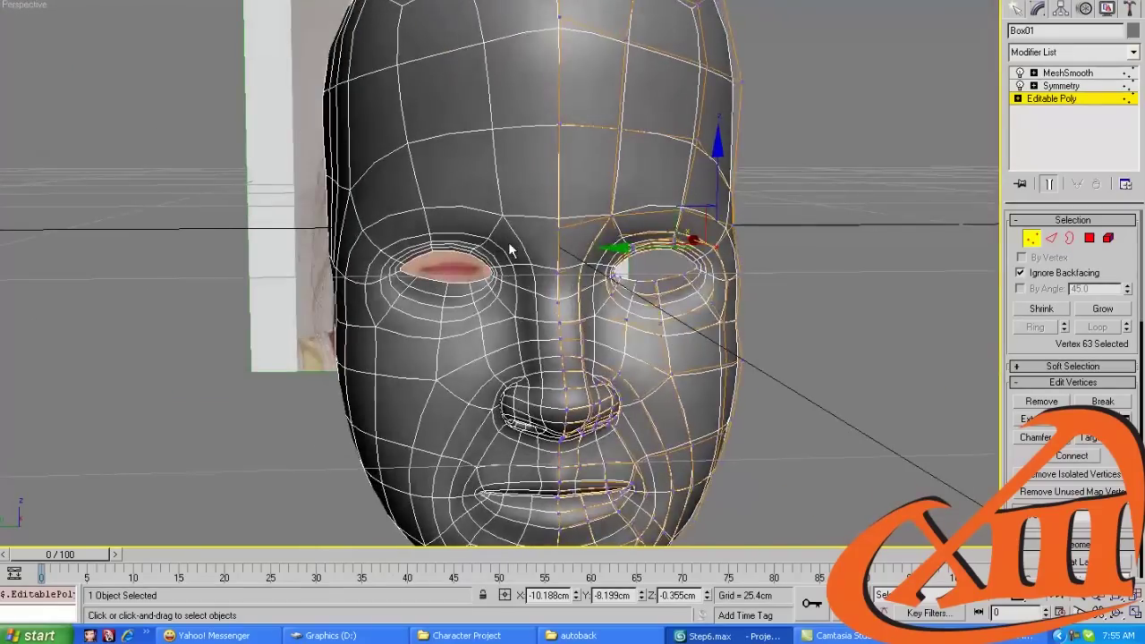
# Hide the mesh edge overlay to check the smoothed face from the front, and save the scene
pyautogui.scroll(3, 530, 259)
pyautogui.press('F4')
pyautogui.scroll(-6, 473, 212)
pyautogui.scroll(4, 471, 211)
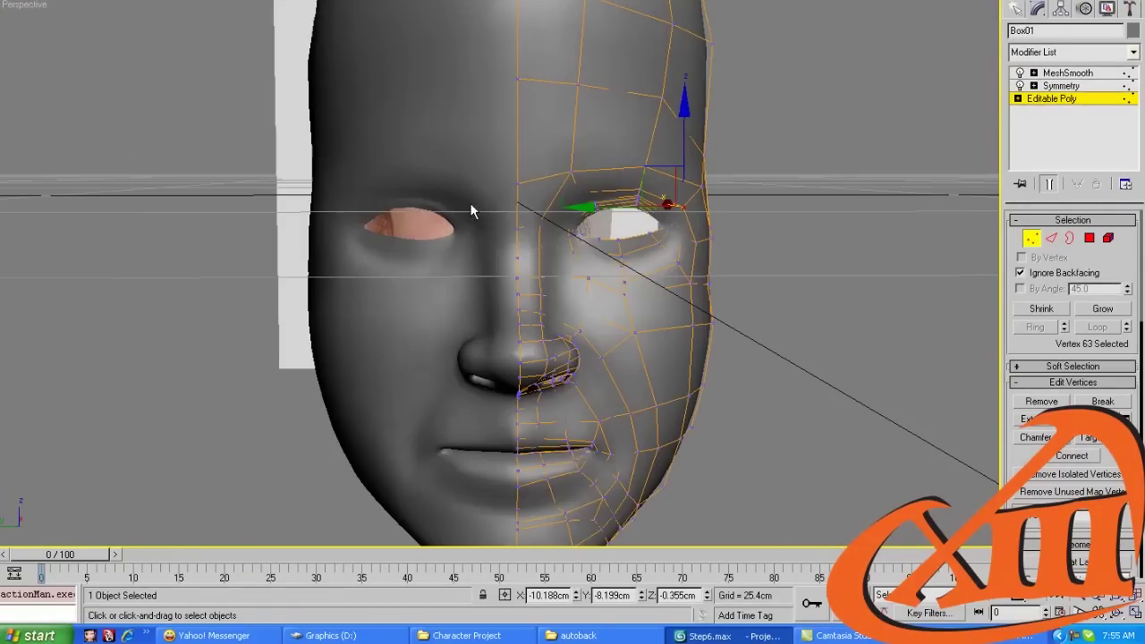
pyautogui.rightClick(1073, 637)
pyautogui.click(1089, 627)
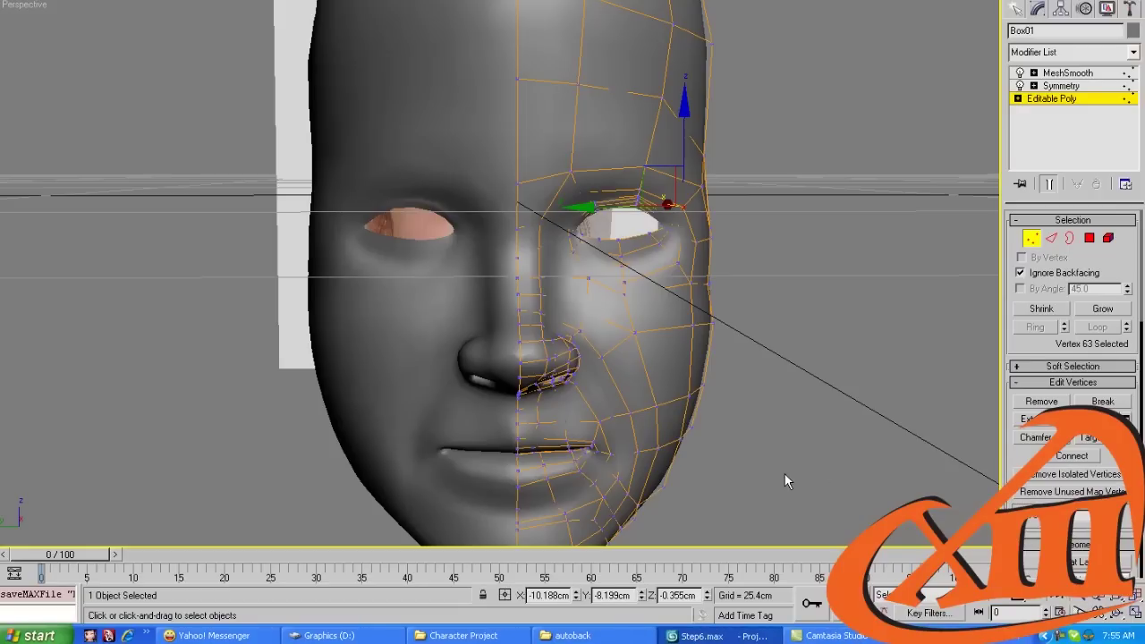
# Move the lower-lip edge beside the midline slightly down and raise the lip's midline edge slightly
pyautogui.click(603, 452)
pyautogui.keyDown('alt'); pyautogui.moveTo(638, 444); pyautogui.dragTo(503, 325, button='middle'); pyautogui.keyUp('alt')
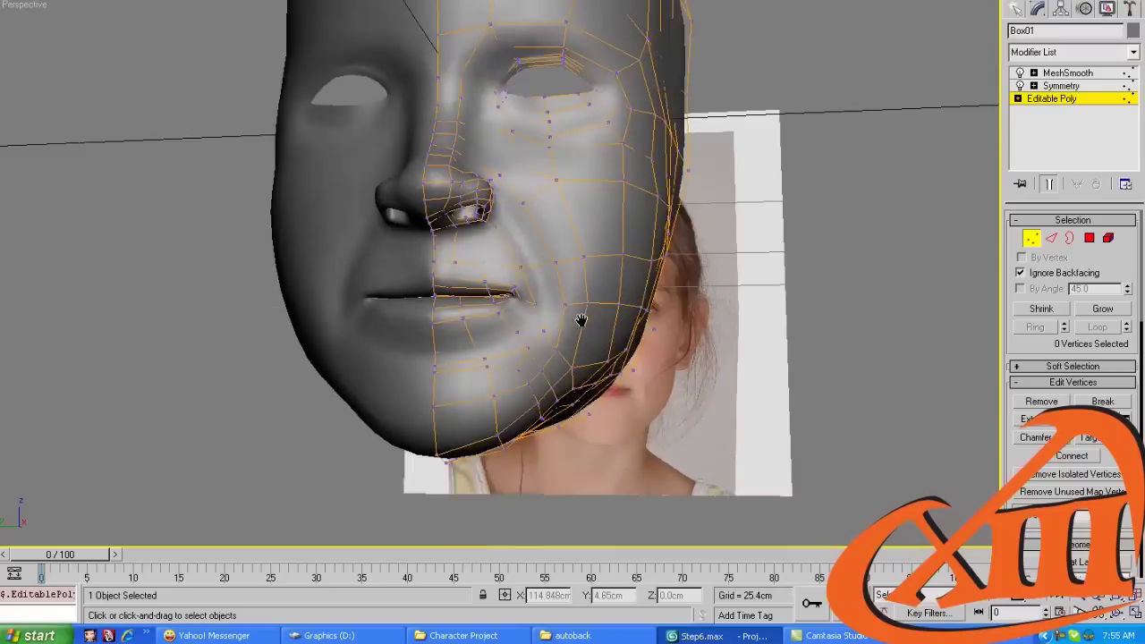
pyautogui.scroll(6, 385, 374)
pyautogui.press('2')
pyautogui.click(389, 393)
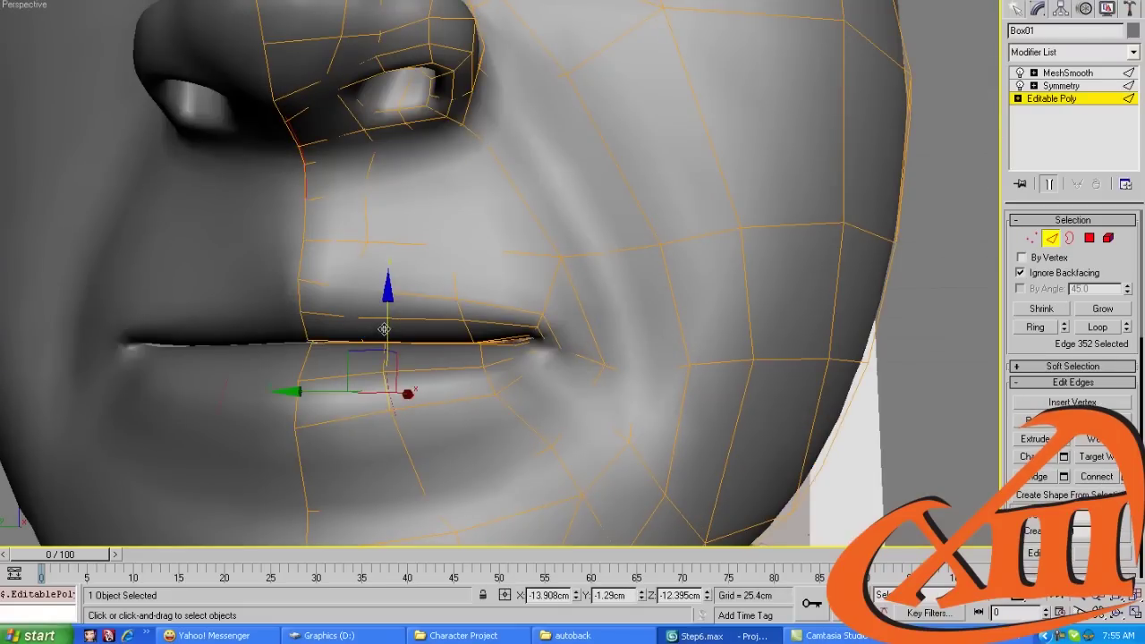
pyautogui.scroll(-3, 384, 329)
pyautogui.keyDown('alt'); pyautogui.moveTo(383, 329); pyautogui.dragTo(522, 247, button='middle'); pyautogui.keyUp('alt')
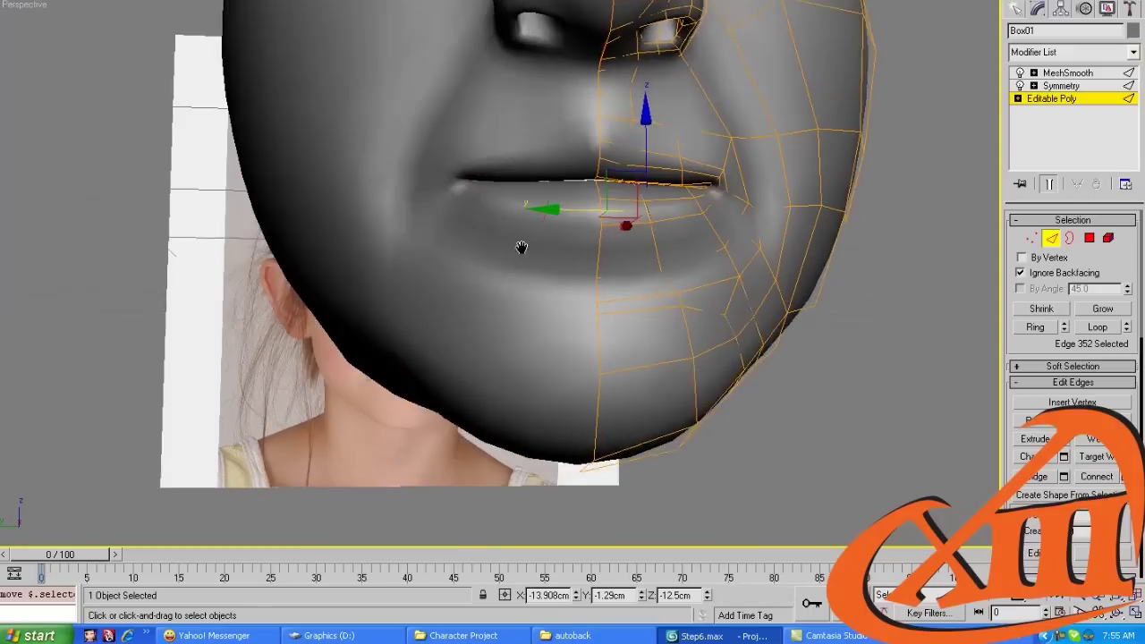
pyautogui.scroll(-3, 568, 209)
pyautogui.keyDown('alt'); pyautogui.moveTo(567, 209); pyautogui.dragTo(578, 213, button='middle'); pyautogui.keyUp('alt')
pyautogui.scroll(4, 618, 212)
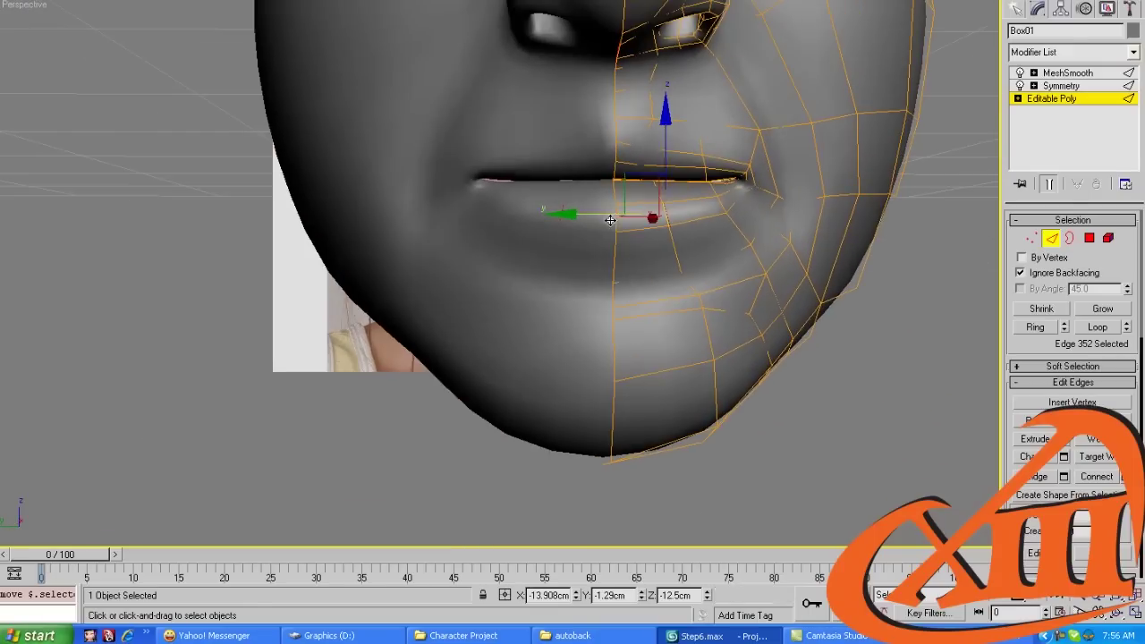
pyautogui.click(611, 218)
pyautogui.click(616, 179)
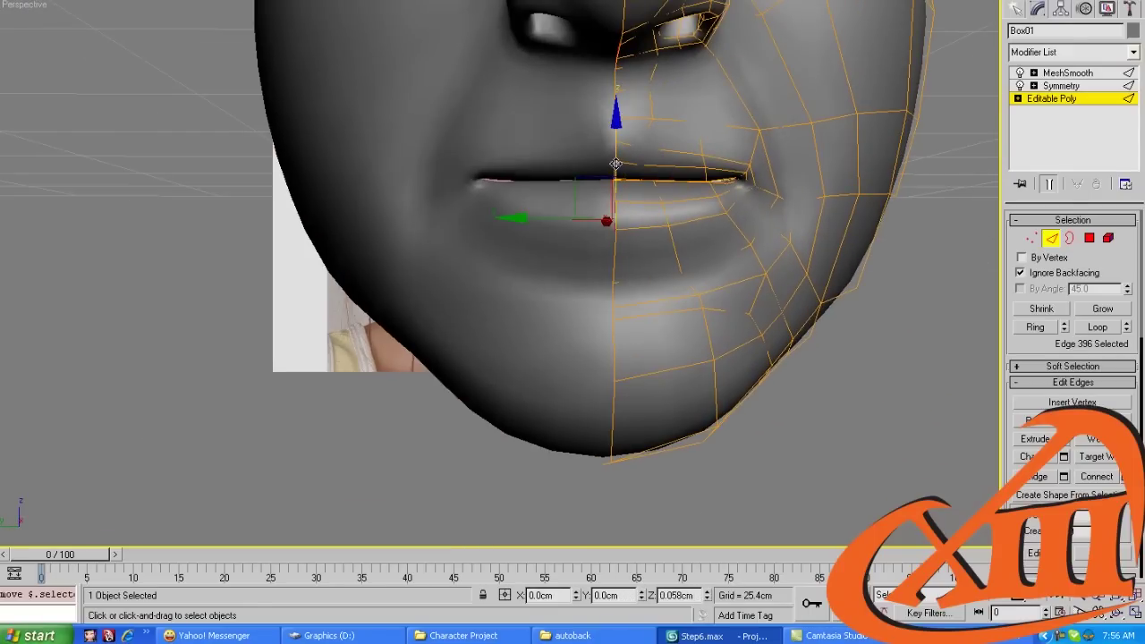
# Select two adjacent edges on the upper lip beside the midline in wireframe display
pyautogui.press('1')
pyautogui.press('F3')
pyautogui.press('2')
pyautogui.click(645, 161)
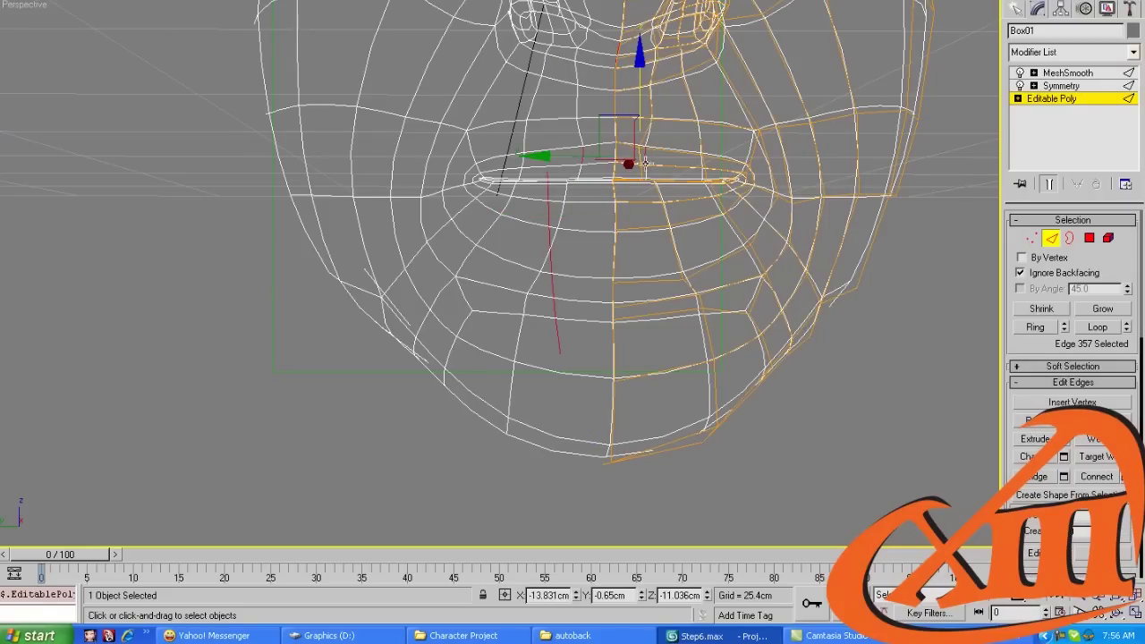
pyautogui.keyDown('ctrl'); pyautogui.click(637, 166); pyautogui.keyUp('ctrl')
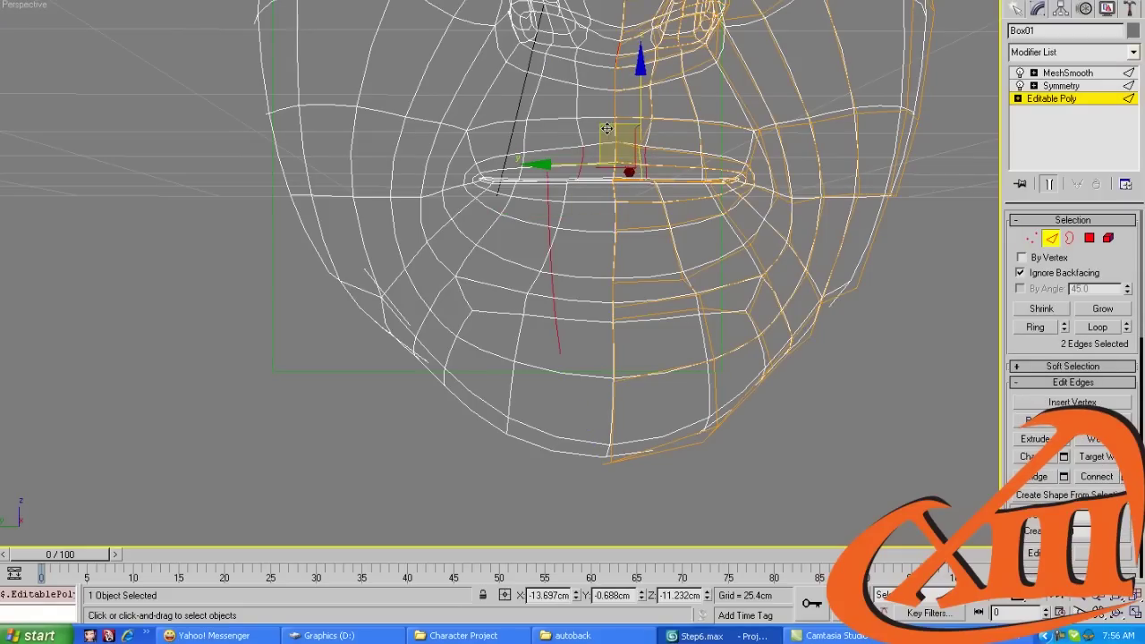
# Examine the mouth, nose and eyes of the smoothed head in shaded display from the front
pyautogui.press('1')
pyautogui.moveTo(641, 141); pyautogui.dragTo(601, 209, button='middle')
pyautogui.scroll(-3, 627, 228)
pyautogui.press('F3')
pyautogui.scroll(3, 620, 239)
pyautogui.scroll(3, 584, 142)
pyautogui.hotkey('shift', 'z')
pyautogui.hotkey('shift', 'z')
pyautogui.scroll(4, 603, 231)
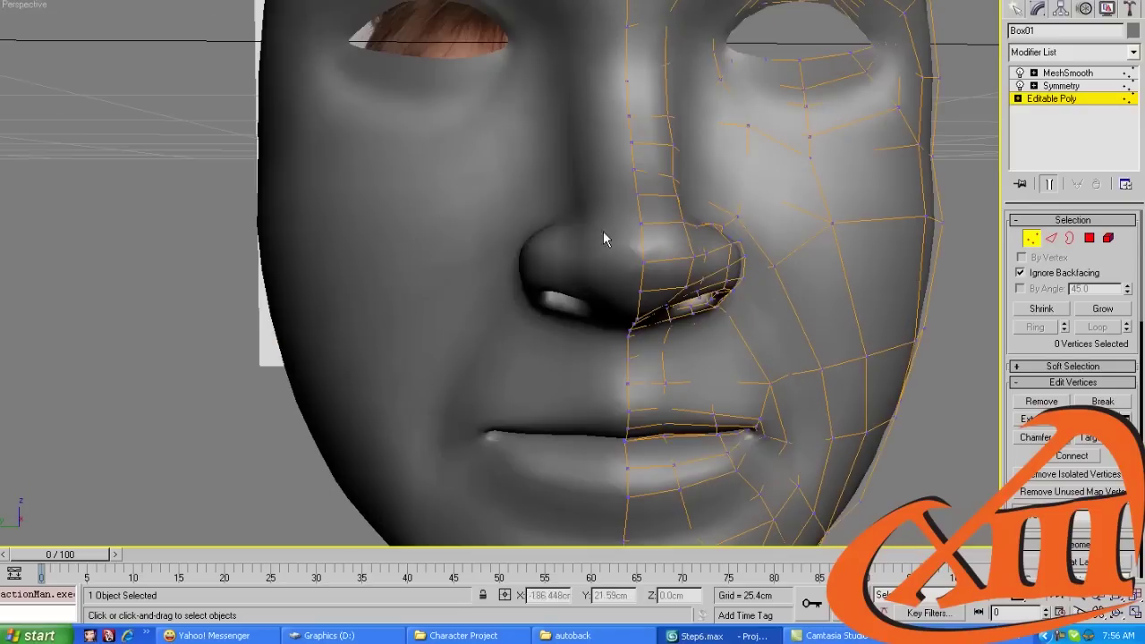
pyautogui.scroll(-4, 603, 230)
# Try to shift the three polygons on the side of the nose above the nostril wing
pyautogui.press('4')
pyautogui.click(626, 219)
pyautogui.scroll(5, 601, 223)
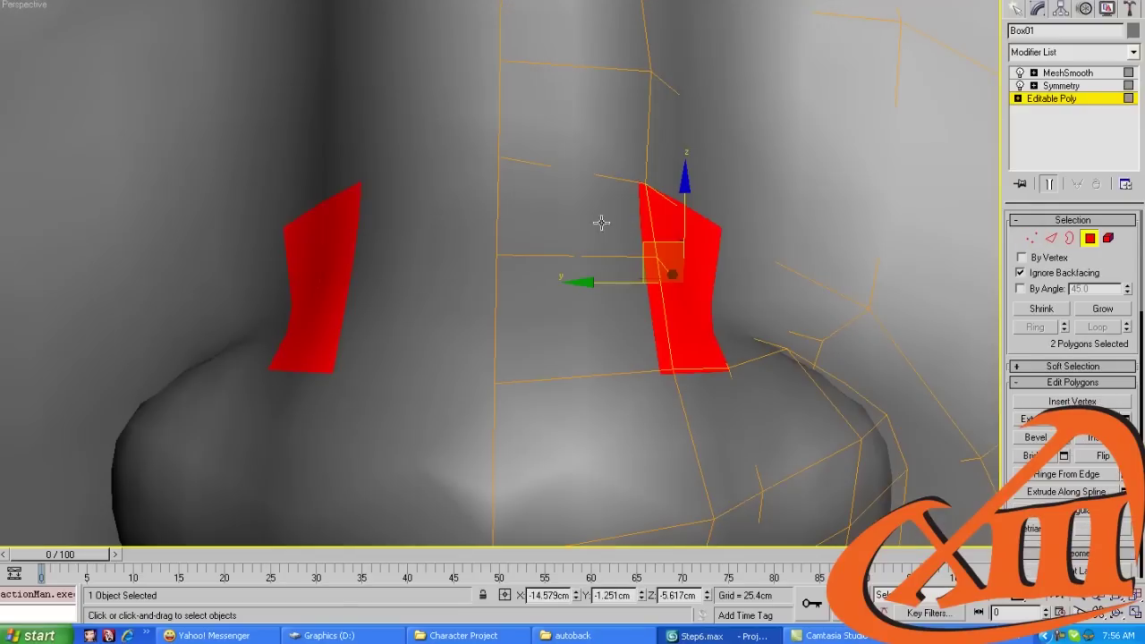
pyautogui.scroll(-4, 601, 223)
pyautogui.keyDown('alt'); pyautogui.moveTo(601, 223); pyautogui.dragTo(667, 305, button='middle'); pyautogui.keyUp('alt')
pyautogui.press('F3')
pyautogui.keyDown('ctrl'); pyautogui.click(668, 308); pyautogui.keyUp('ctrl')
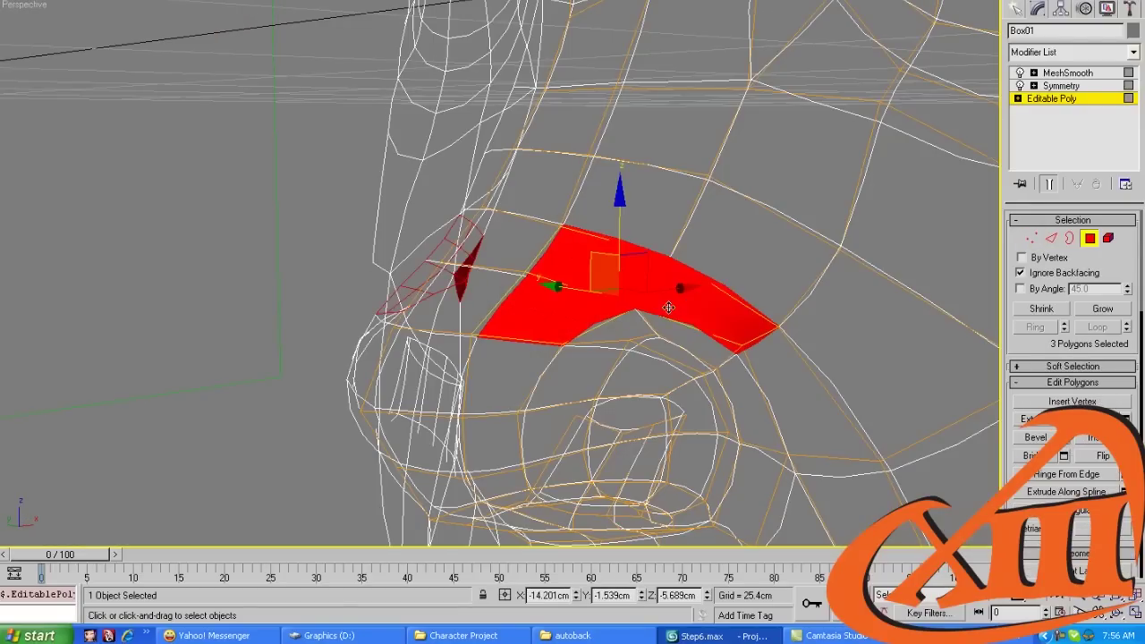
pyautogui.press('F3')
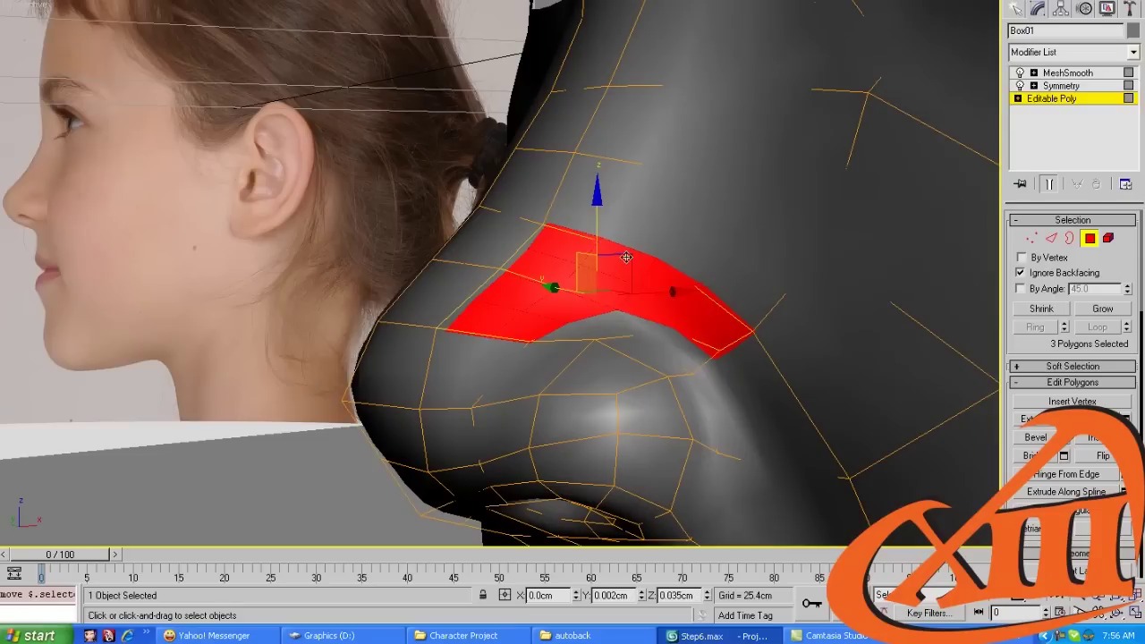
pyautogui.moveTo(627, 256); pyautogui.dragTo(640, 237)
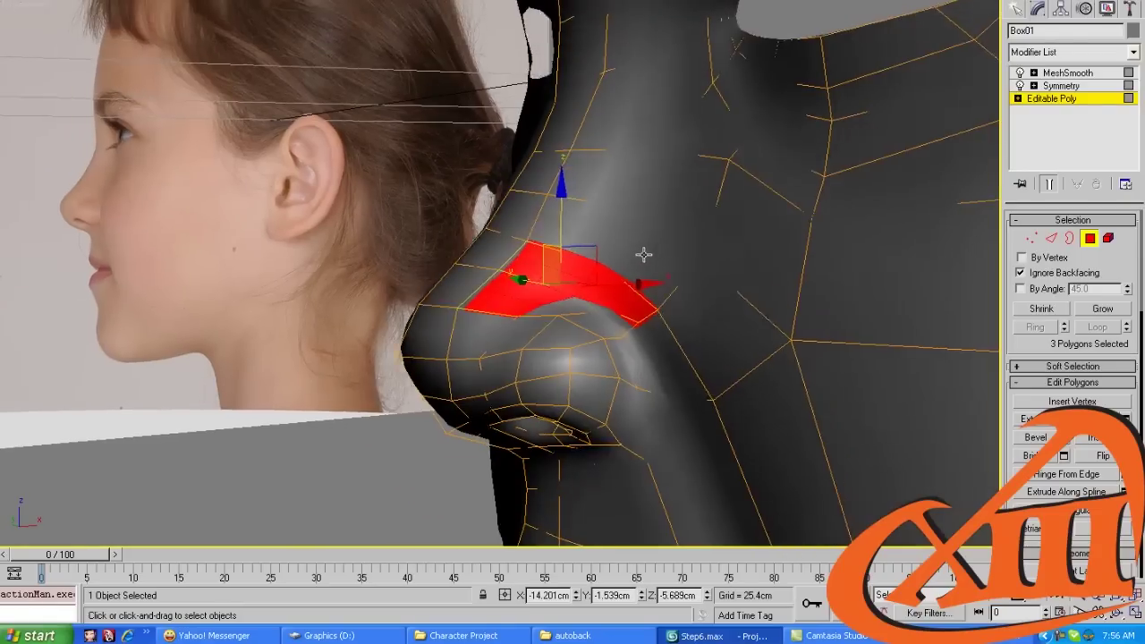
# Raise the edge beside the ridge of the nose, just above the nose tip
pyautogui.press('F3')
pyautogui.press('2')
pyautogui.moveTo(611, 243); pyautogui.dragTo(627, 213)
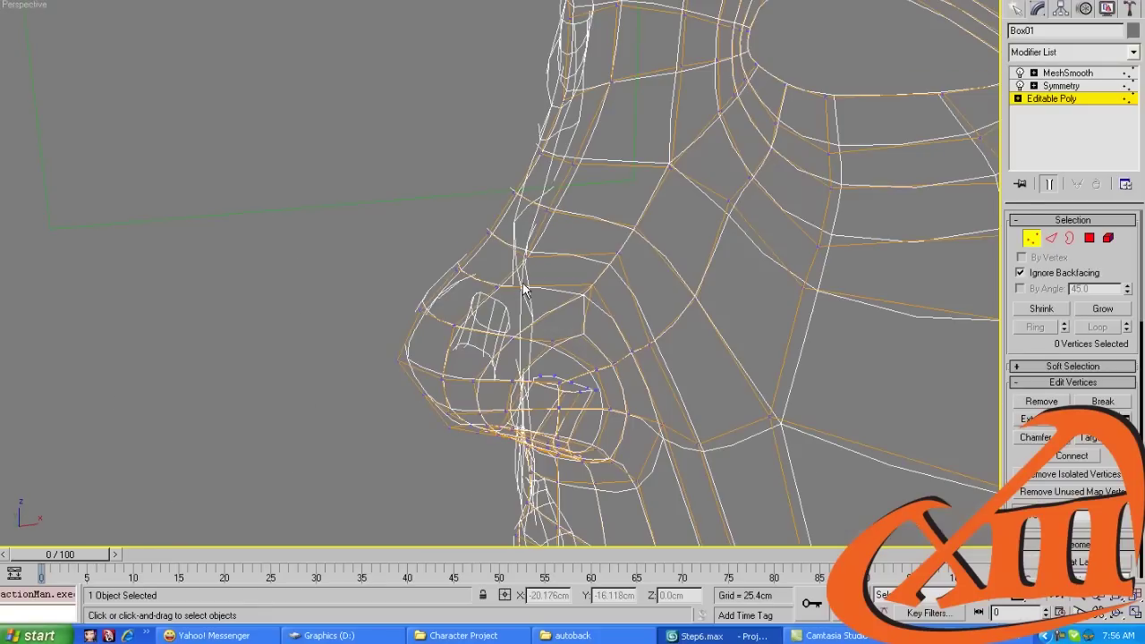
pyautogui.press('2')
pyautogui.click(617, 246)
pyautogui.scroll(-2, 617, 246)
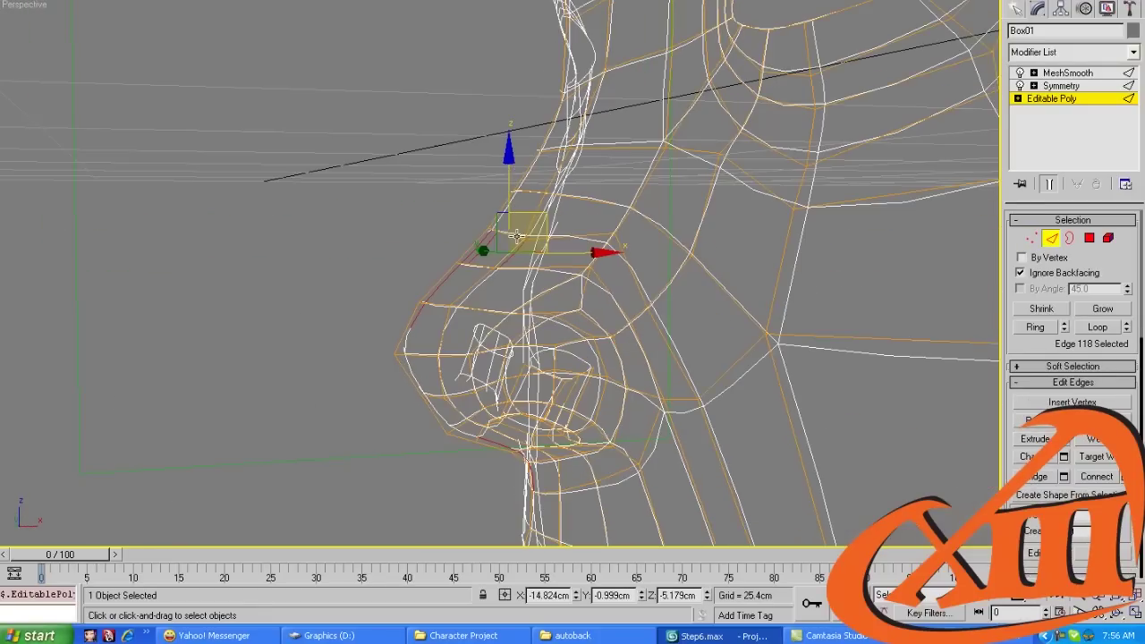
pyautogui.moveTo(547, 211); pyautogui.dragTo(546, 201)
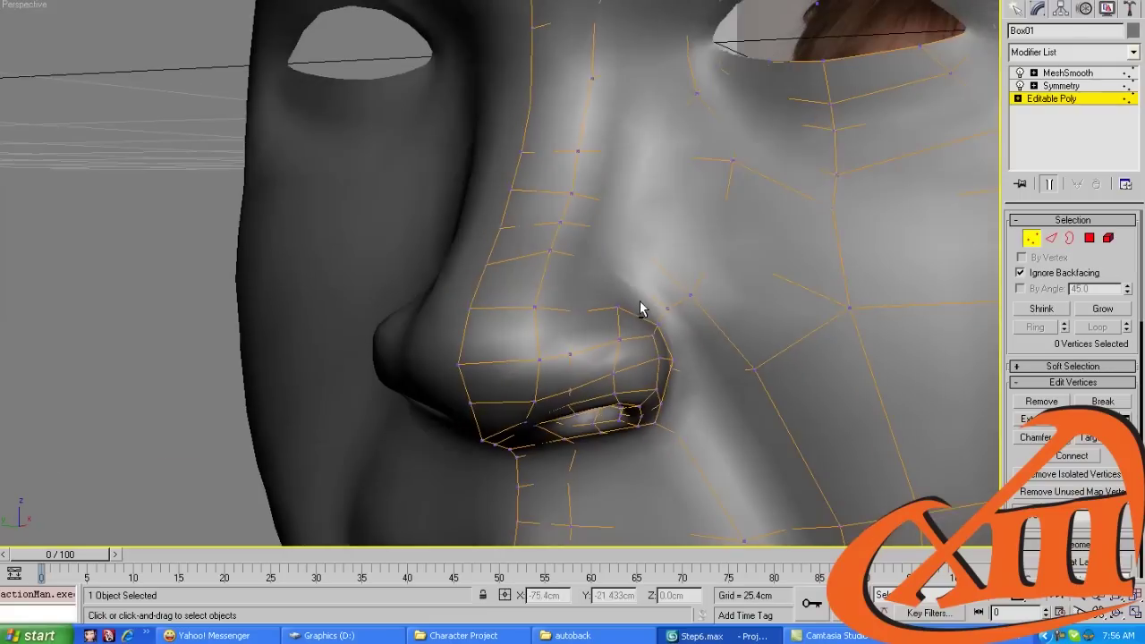
# Move the vertex on the side of the nose bridge, above the nostril wing, slightly toward the midline
pyautogui.press('4')
pyautogui.click(636, 306)
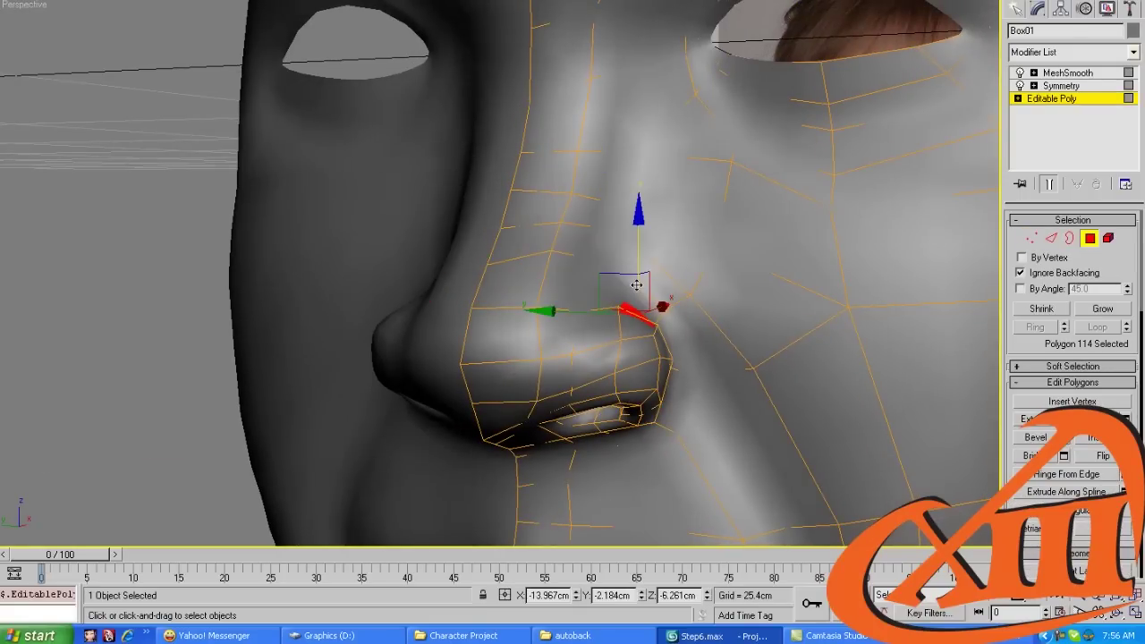
pyautogui.press('1')
pyautogui.scroll(-2, 636, 266)
pyautogui.keyDown('alt'); pyautogui.moveTo(636, 267); pyautogui.dragTo(634, 308, button='middle'); pyautogui.keyUp('alt')
pyautogui.scroll(2, 634, 301)
pyautogui.press('F3')
pyautogui.press('2')
pyautogui.click(633, 187)
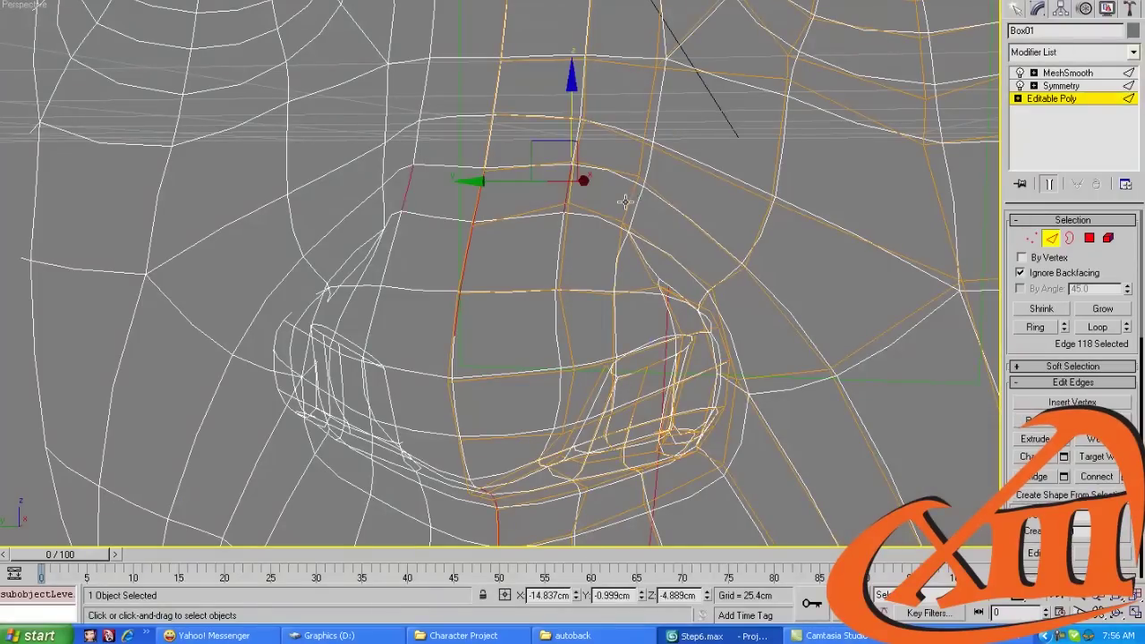
pyautogui.press('1')
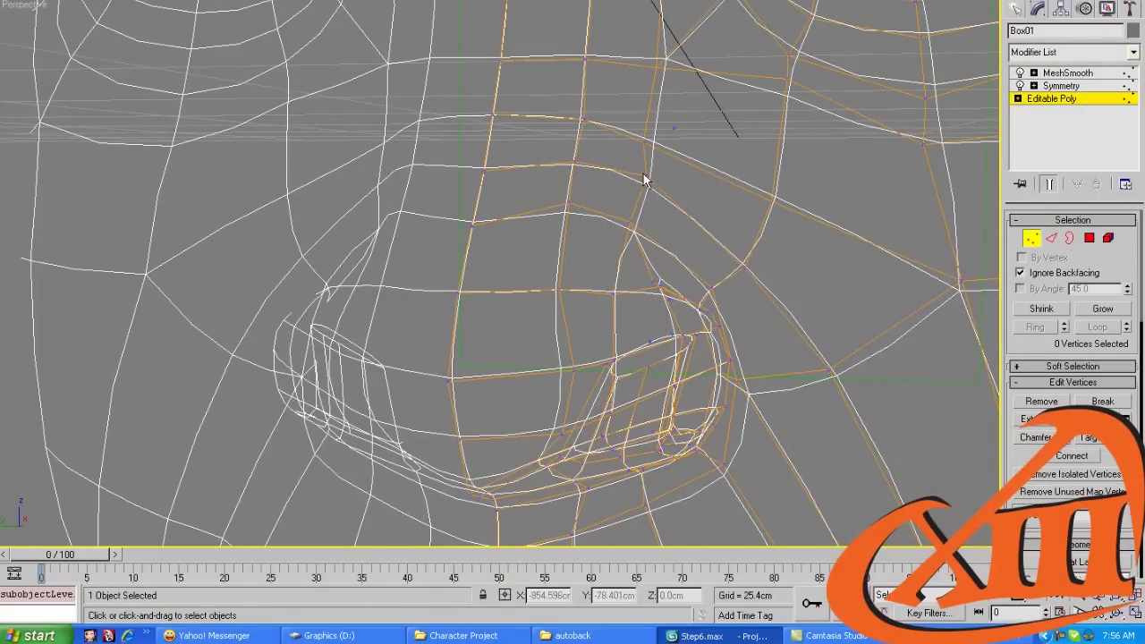
pyautogui.moveTo(592, 179); pyautogui.dragTo(589, 183)
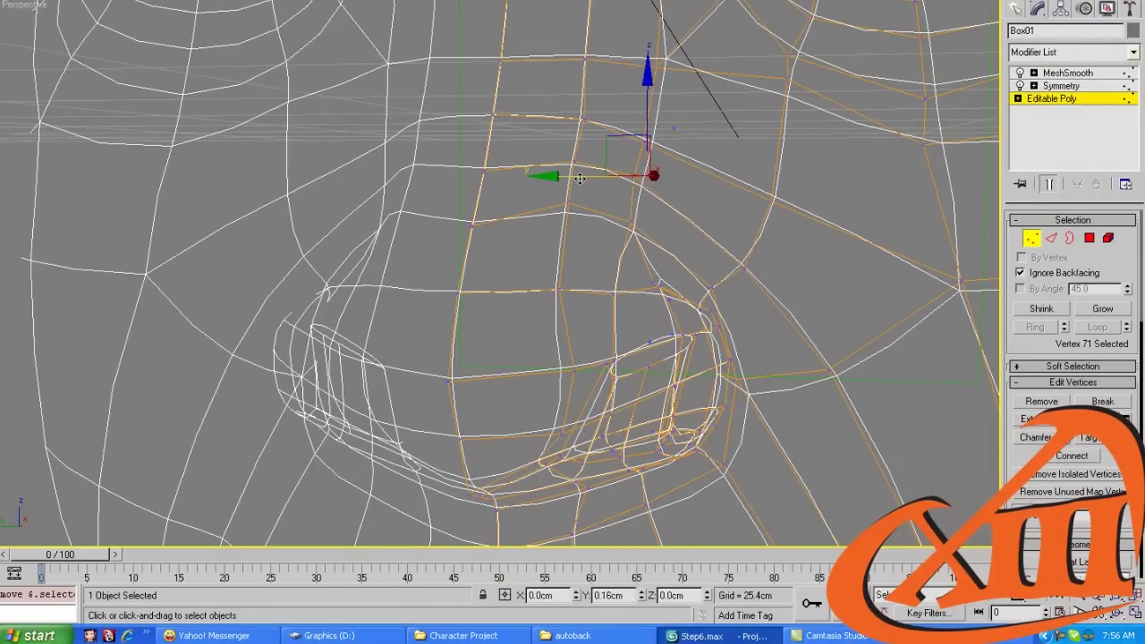
# Move the vertex at the upper crease of the nostril wing slightly backward and up
pyautogui.press('F3')
pyautogui.scroll(2, 585, 185)
pyautogui.moveTo(639, 173)
pyautogui.mouseDown(button='middle')
pyautogui.moveTo(578, 225)
pyautogui.moveTo(652, 281)
pyautogui.mouseUp(button='middle')
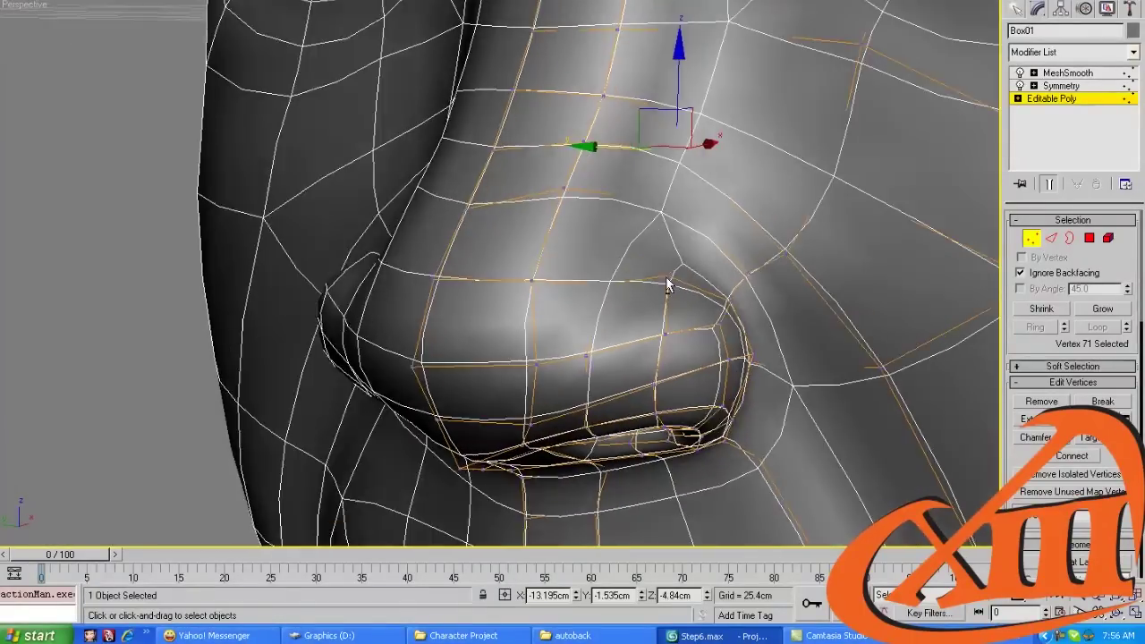
pyautogui.press('F3')
pyautogui.press('2')
pyautogui.press('1')
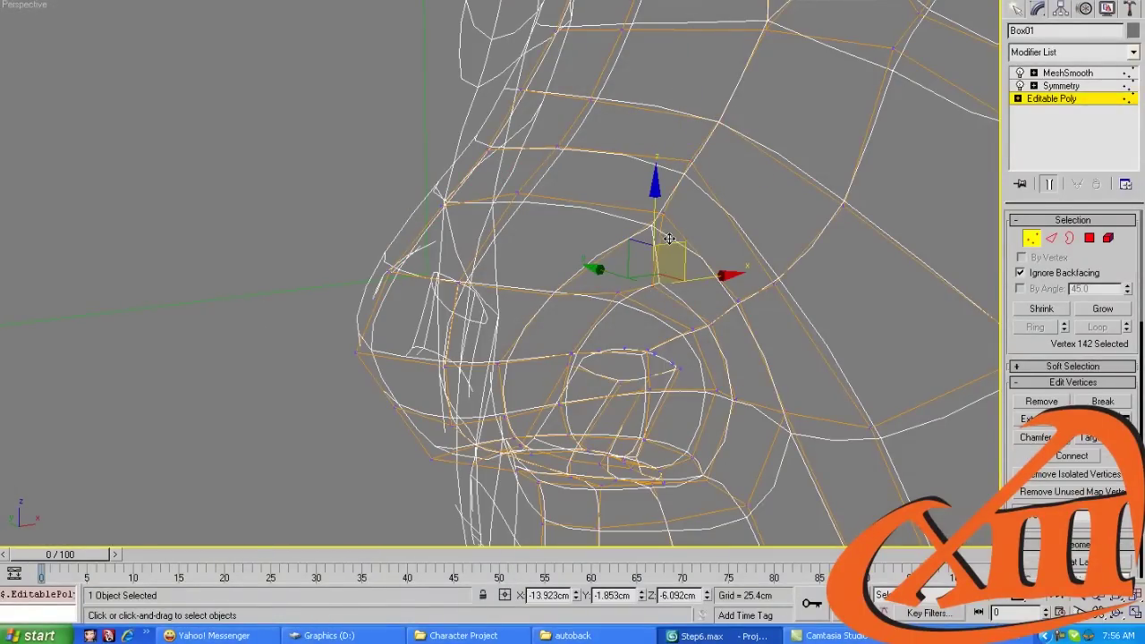
pyautogui.moveTo(683, 210)
pyautogui.keyDown('alt'); pyautogui.mouseDown(button='middle')
pyautogui.moveTo(644, 213)
pyautogui.moveTo(665, 217)
pyautogui.mouseUp(button='middle'); pyautogui.keyUp('alt')
pyautogui.press('F3')
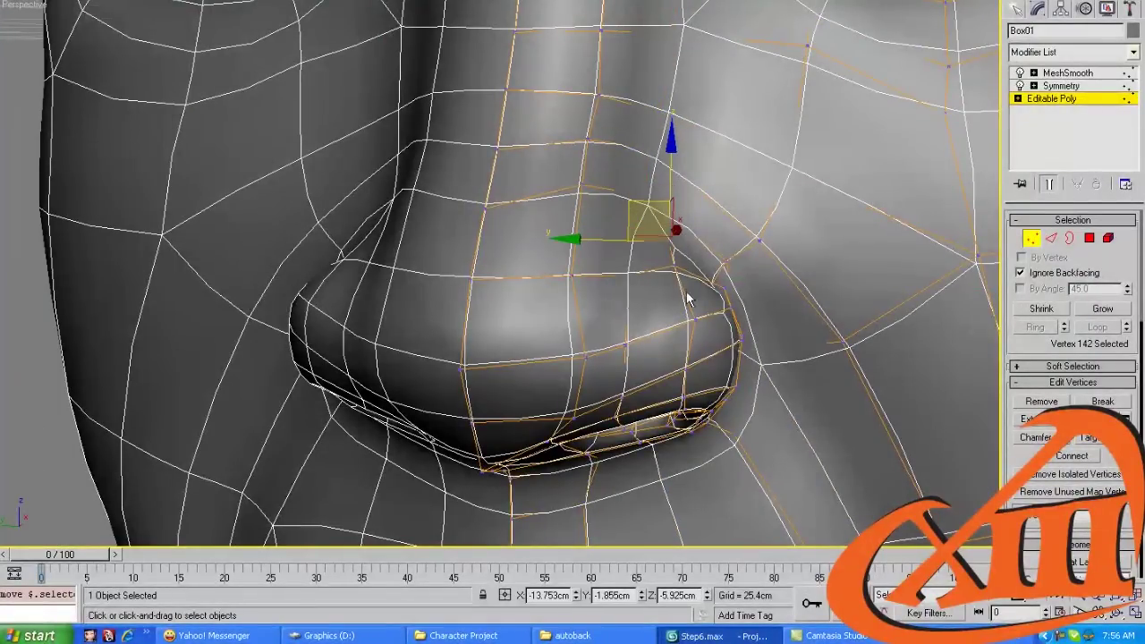
# Move the vertex on the upper front of the nostril wing toward the midline, then slightly forward and down
pyautogui.click(695, 324)
pyautogui.click(681, 327)
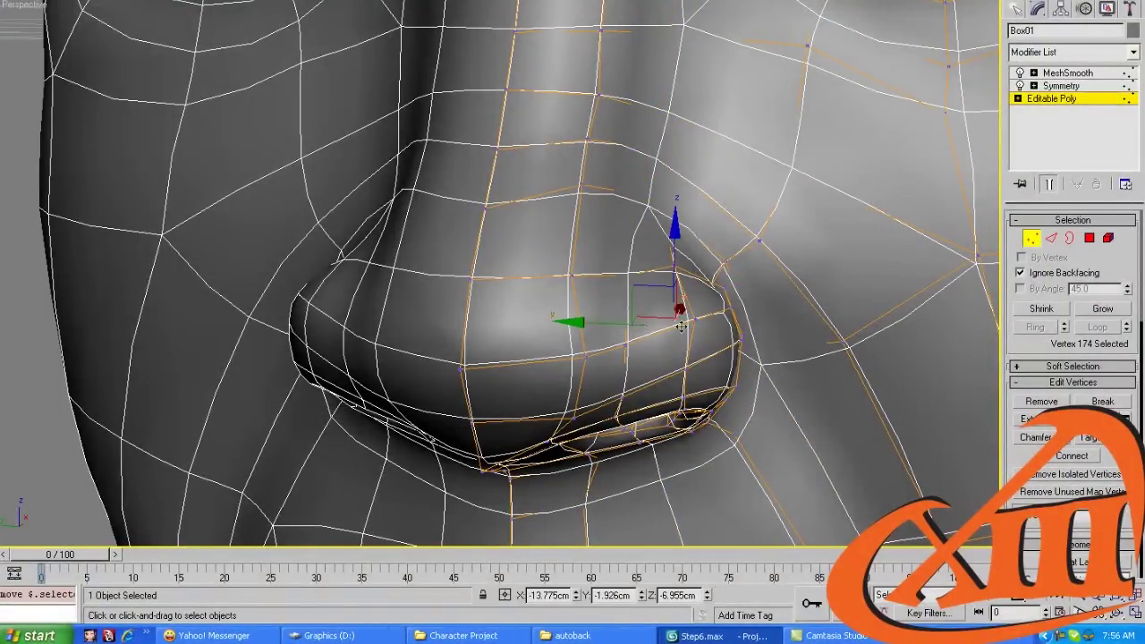
pyautogui.click(697, 319)
pyautogui.moveTo(632, 318); pyautogui.dragTo(617, 319)
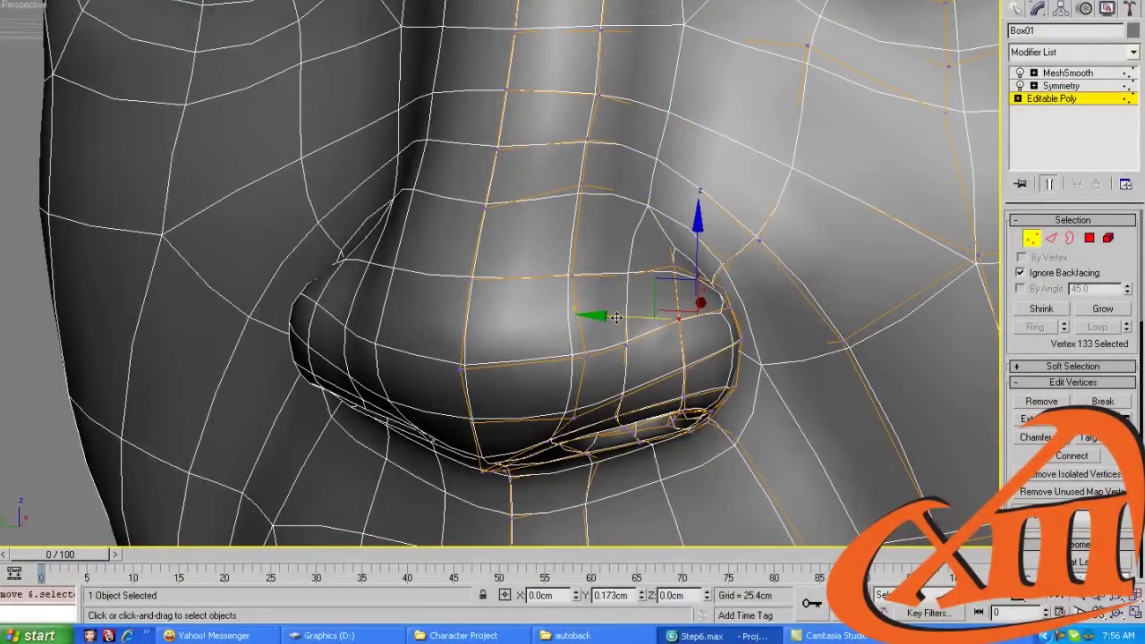
pyautogui.keyDown('alt'); pyautogui.moveTo(617, 319); pyautogui.dragTo(514, 307, button='middle'); pyautogui.keyUp('alt')
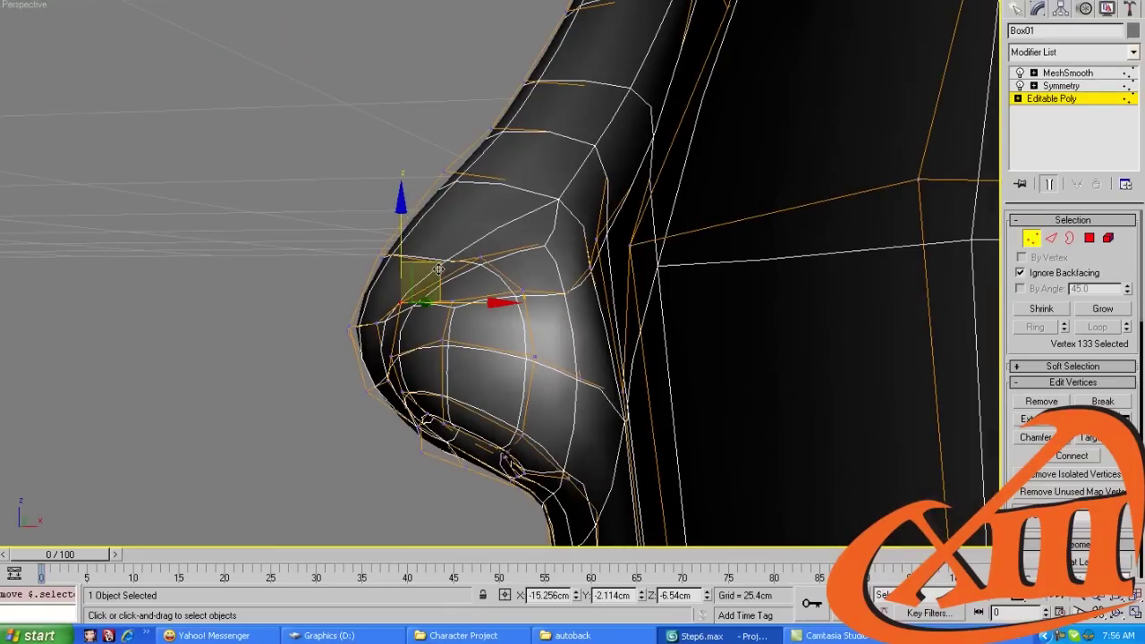
pyautogui.moveTo(439, 268); pyautogui.dragTo(436, 271)
# Move the neighbouring vertex on the upper outer side of the nostril wing slightly forward and down
pyautogui.click(447, 301)
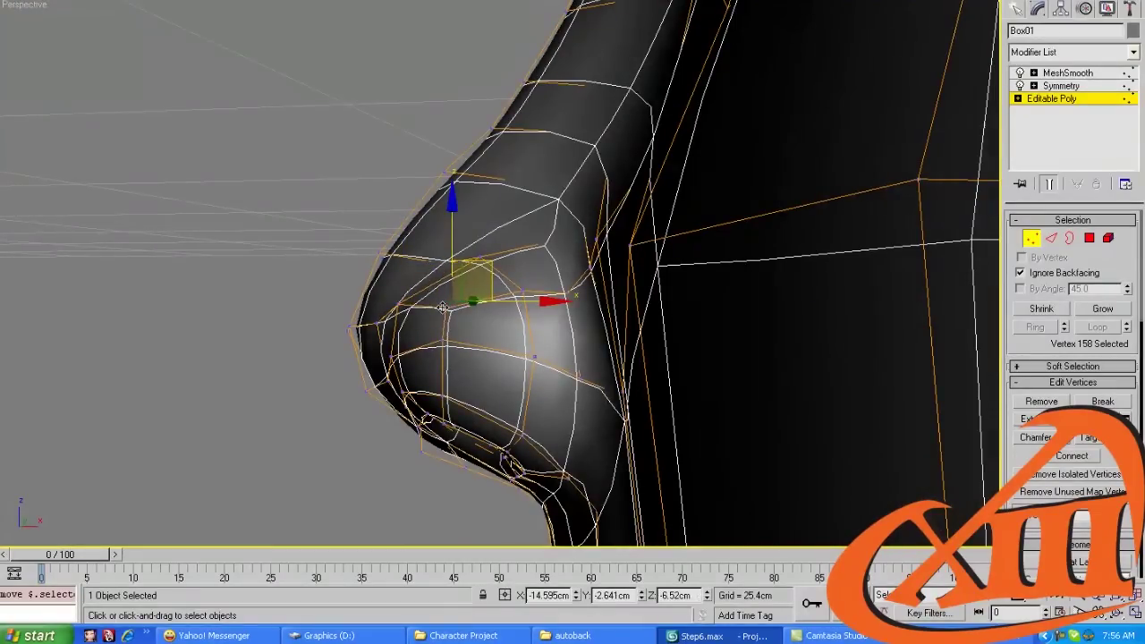
pyautogui.keyDown('alt'); pyautogui.moveTo(442, 307); pyautogui.dragTo(622, 349, button='middle'); pyautogui.keyUp('alt')
pyautogui.scroll(3, 612, 289)
pyautogui.scroll(-3, 570, 281)
pyautogui.scroll(5, 635, 401)
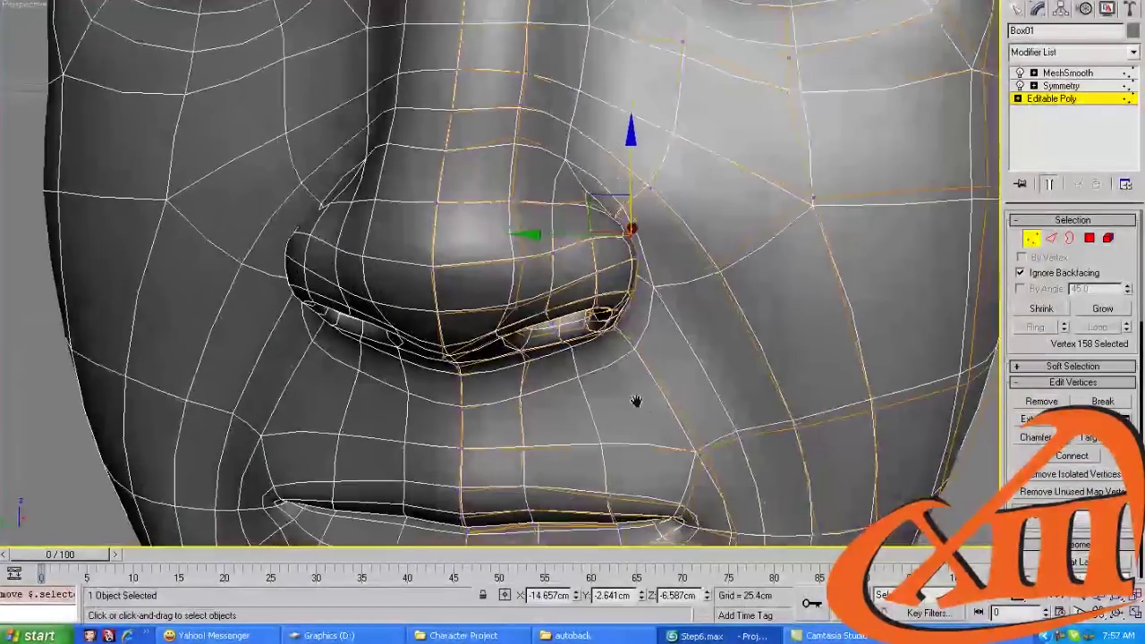
# Pull the edge above the upper lip, between the nostril and the mouth, slightly forward
pyautogui.keyDown('alt'); pyautogui.moveTo(635, 401); pyautogui.dragTo(606, 391, button='middle'); pyautogui.keyUp('alt')
pyautogui.press('2')
pyautogui.click(602, 380)
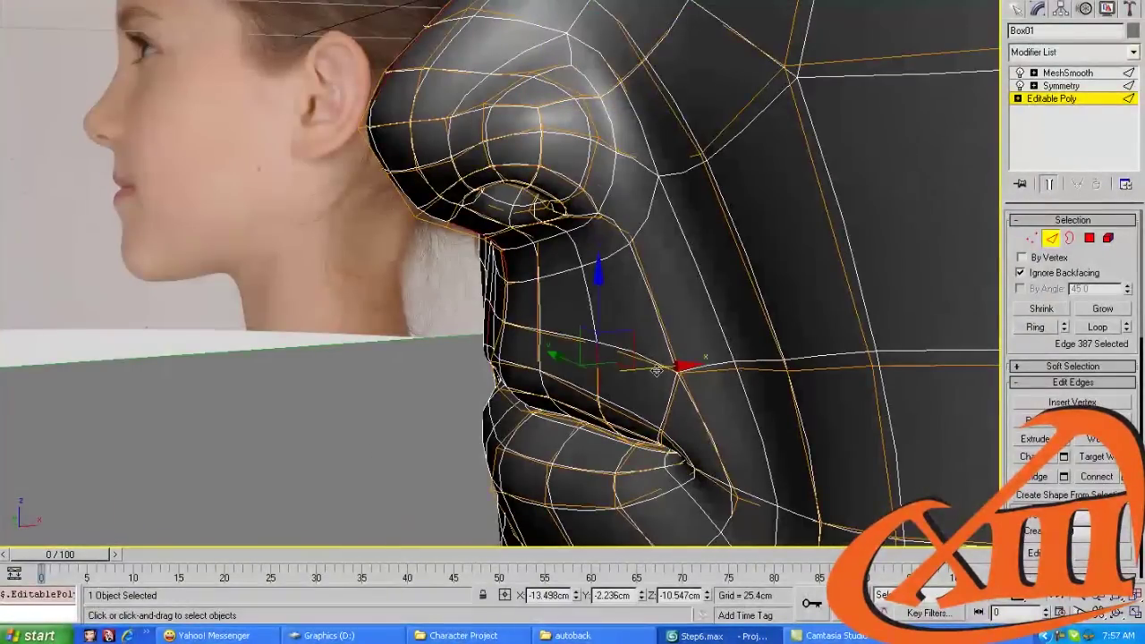
pyautogui.moveTo(656, 369); pyautogui.dragTo(631, 371)
pyautogui.press('1')
pyautogui.press('F3')
pyautogui.press('2')
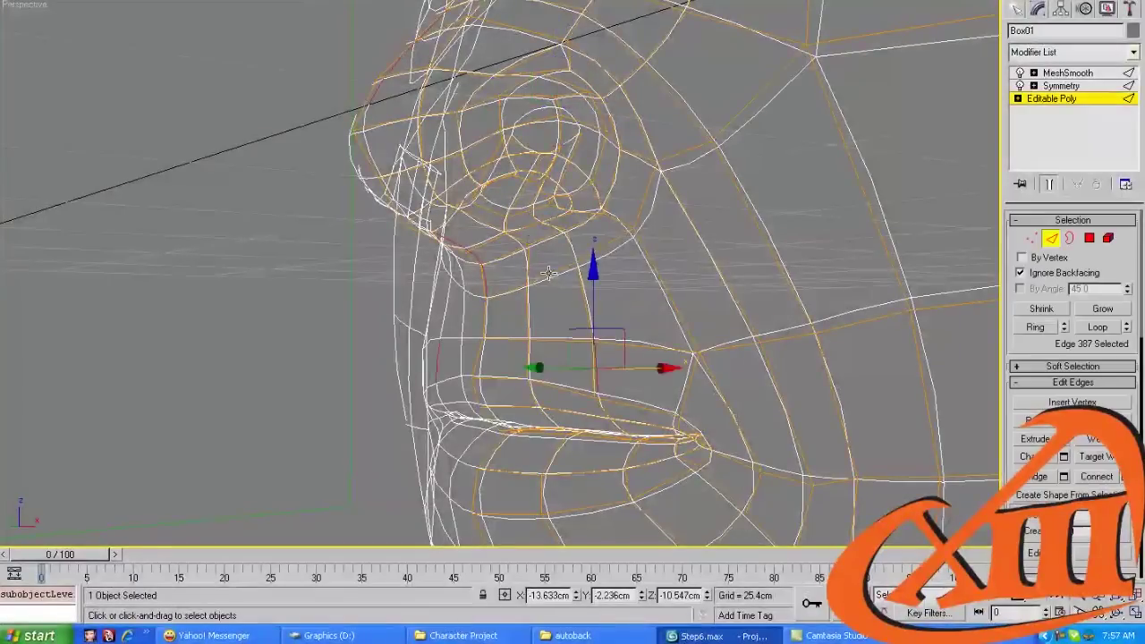
# Pull the upper-lip edge beside the midline forward by about 0.26 cm to give the lip more volume
pyautogui.moveTo(549, 273)
pyautogui.keyDown('alt'); pyautogui.mouseDown(button='middle')
pyautogui.moveTo(605, 339)
pyautogui.moveTo(592, 386)
pyautogui.mouseUp(button='middle'); pyautogui.keyUp('alt')
pyautogui.press('F3')
pyautogui.click(555, 278)
pyautogui.press('1')
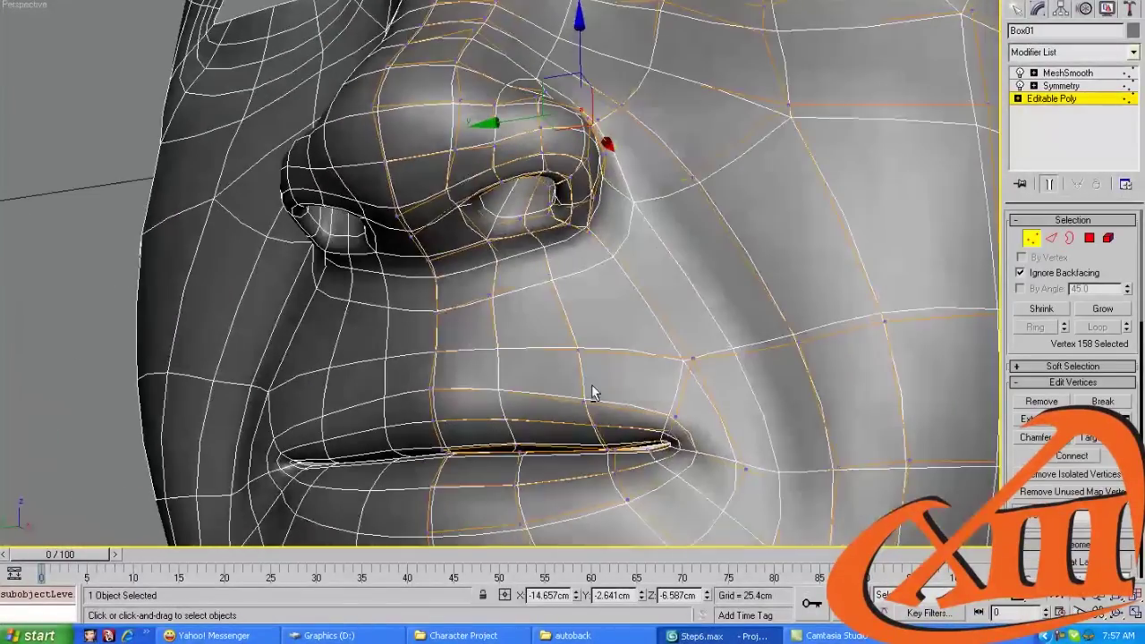
pyautogui.press('2')
pyautogui.click(503, 401)
pyautogui.moveTo(504, 402)
pyautogui.keyDown('alt'); pyautogui.mouseDown(button='middle')
pyautogui.moveTo(532, 426)
pyautogui.moveTo(528, 452)
pyautogui.mouseUp(button='middle'); pyautogui.keyUp('alt')
pyautogui.press('F3')
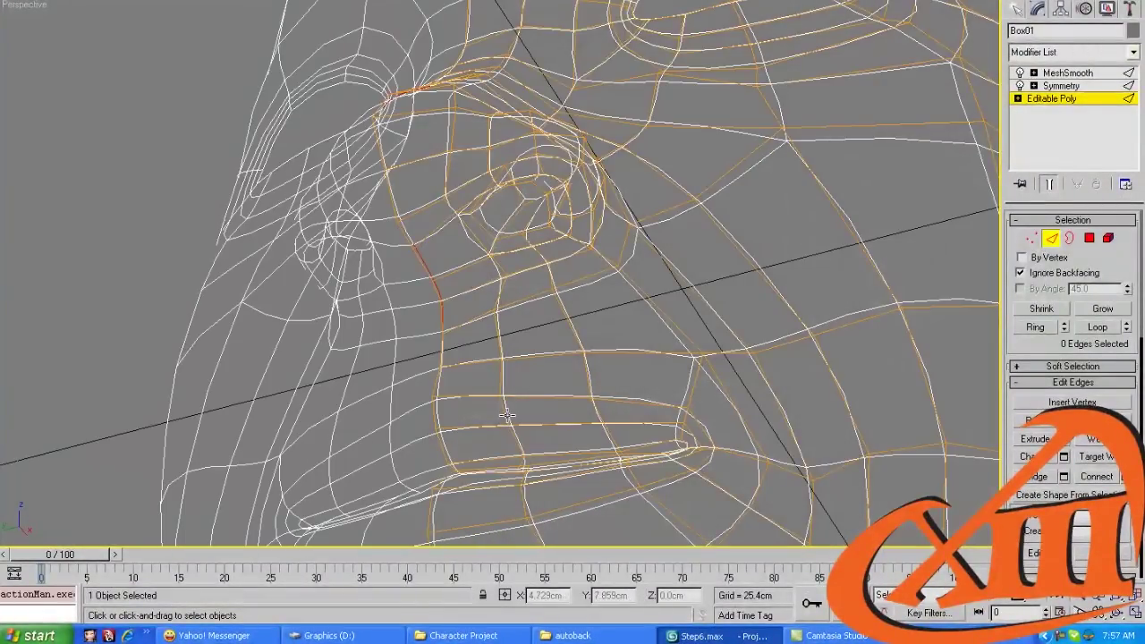
pyautogui.click(528, 452)
pyautogui.press('F3')
pyautogui.moveTo(528, 452); pyautogui.dragTo(519, 439)
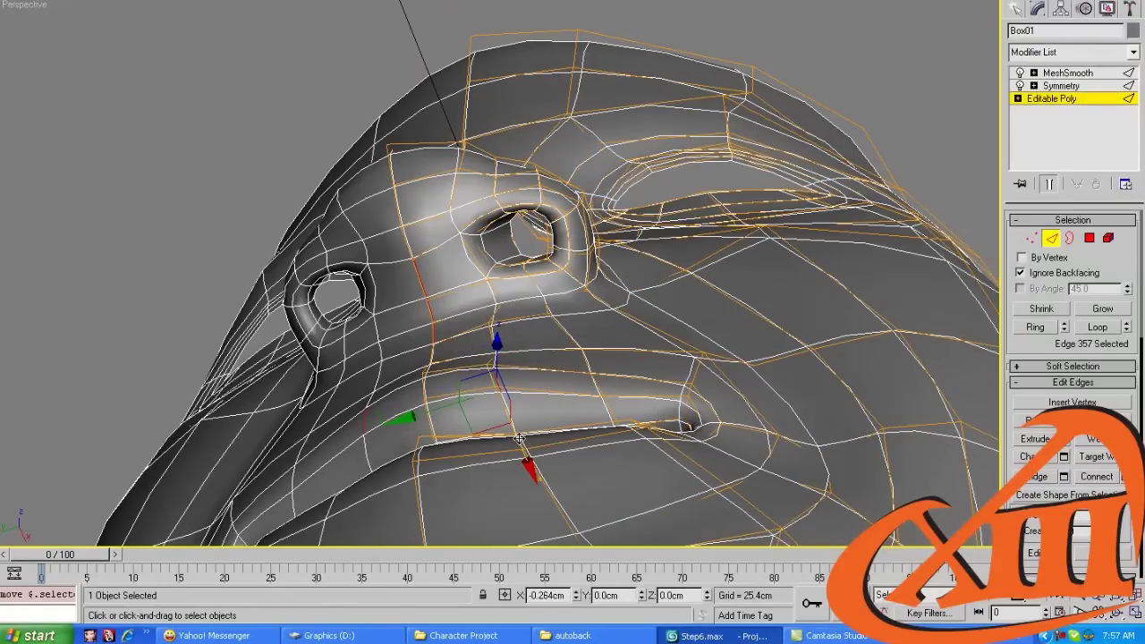
# Pull the neighbouring upper-lip edge closer to the mouth corner slightly forward
pyautogui.click(597, 377)
pyautogui.moveTo(620, 457); pyautogui.dragTo(616, 455)
pyautogui.keyDown('alt'); pyautogui.moveTo(615, 455); pyautogui.dragTo(627, 394, button='middle'); pyautogui.keyUp('alt')
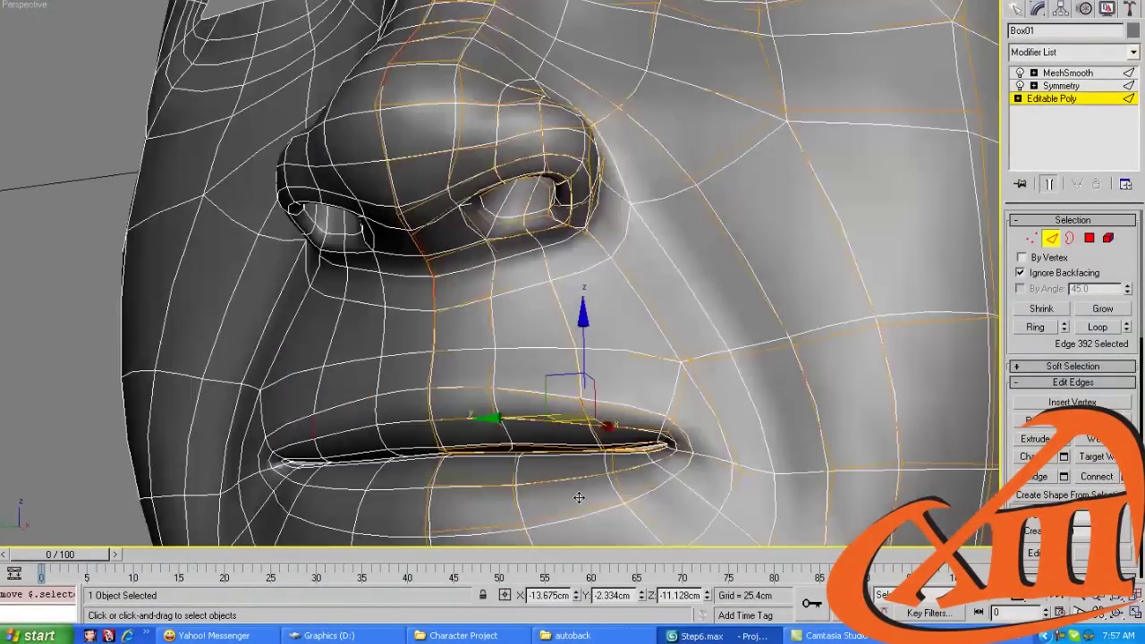
# Pull the lower-lip edge beside the midline forward by about 0.19 cm to give the lower lip more volume
pyautogui.scroll(5, 638, 338)
pyautogui.click(623, 335)
pyautogui.click(624, 331)
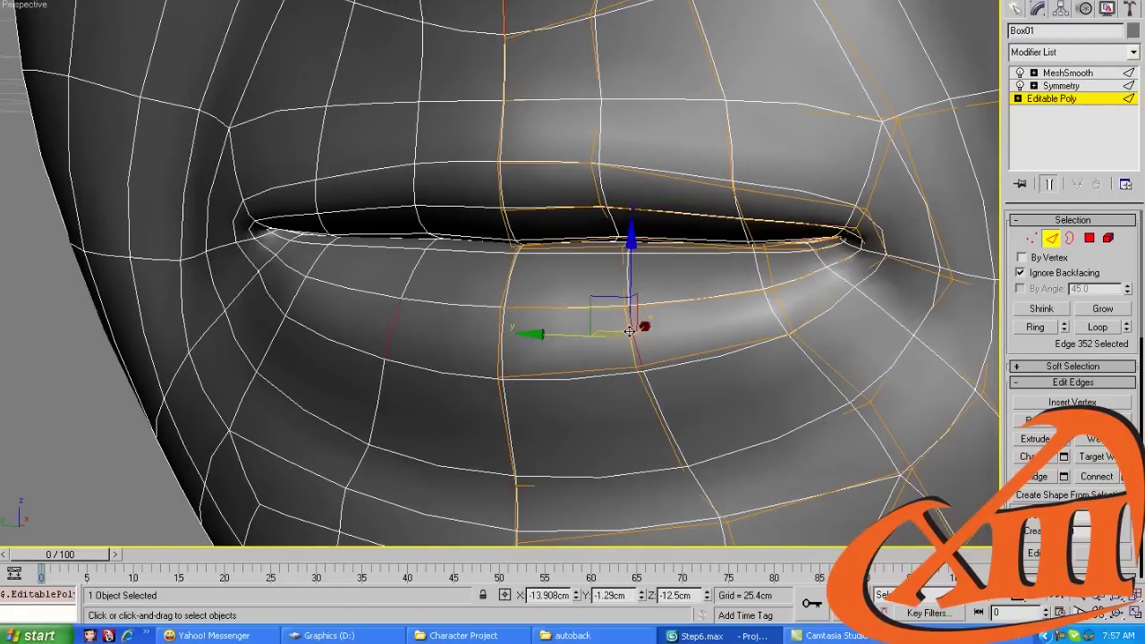
pyautogui.keyDown('alt'); pyautogui.moveTo(624, 331); pyautogui.dragTo(829, 31, button='middle'); pyautogui.keyUp('alt')
pyautogui.scroll(3, 666, 185)
pyautogui.keyDown('alt'); pyautogui.moveTo(667, 186); pyautogui.dragTo(548, 347, button='middle'); pyautogui.keyUp('alt')
pyautogui.moveTo(569, 367); pyautogui.dragTo(568, 357)
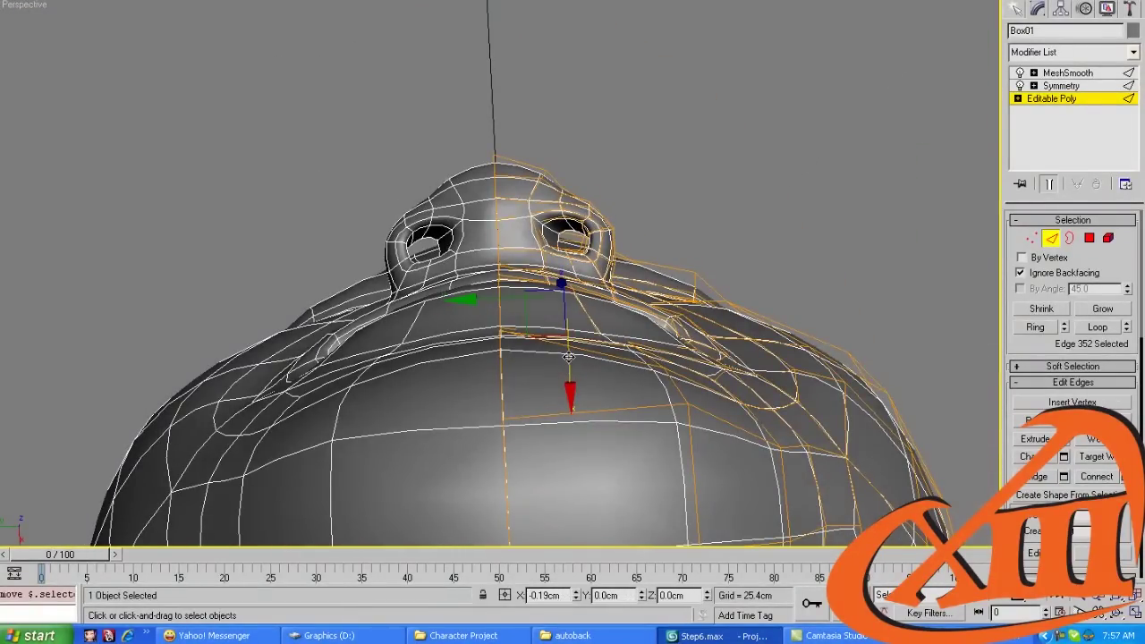
# Push the neighbouring lower-lip edge near the mouth corner back by about 0.08 cm
pyautogui.keyDown('alt'); pyautogui.moveTo(569, 357); pyautogui.dragTo(626, 349, button='middle'); pyautogui.keyUp('alt')
pyautogui.scroll(4, 626, 349)
pyautogui.moveTo(850, 362); pyautogui.dragTo(647, 317, button='middle')
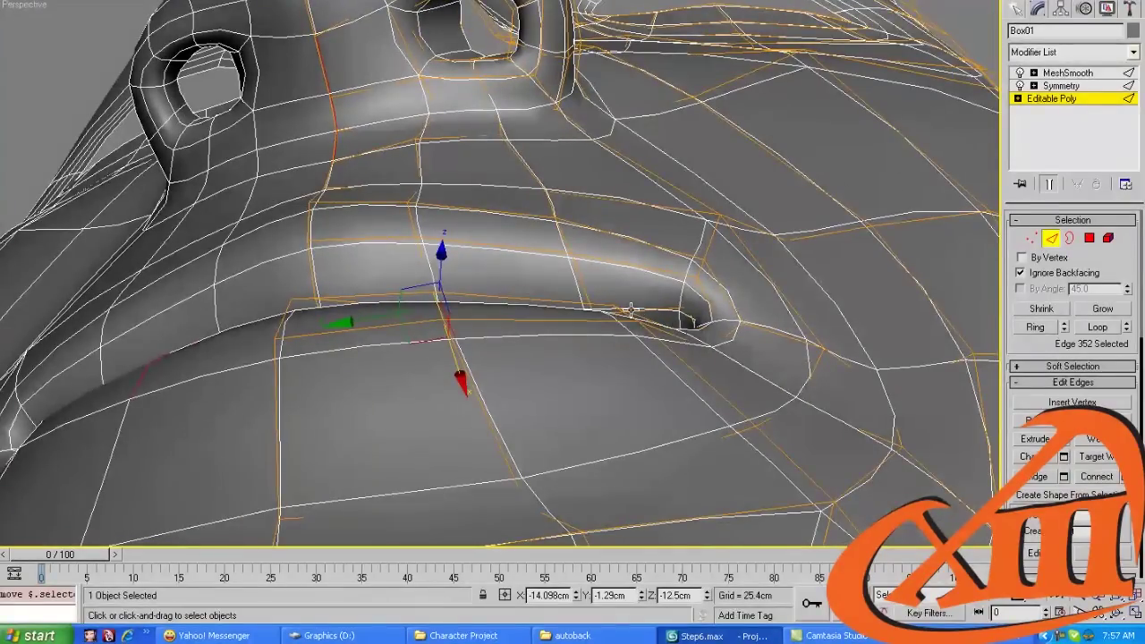
pyautogui.click(629, 316)
pyautogui.moveTo(641, 374); pyautogui.dragTo(638, 381)
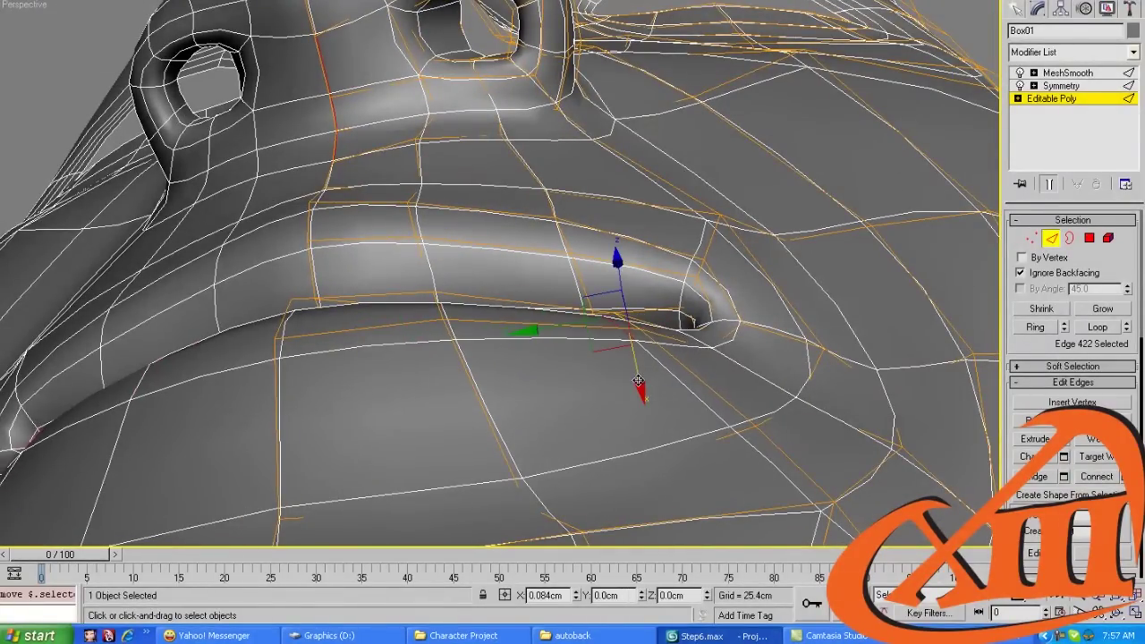
# Move the edge in the crease between lower lip and chin forward and down to match the side reference photo
pyautogui.scroll(-3, 639, 383)
pyautogui.keyDown('alt'); pyautogui.moveTo(639, 383); pyautogui.dragTo(288, 251, button='middle'); pyautogui.keyUp('alt')
pyautogui.scroll(4, 436, 323)
pyautogui.press('1')
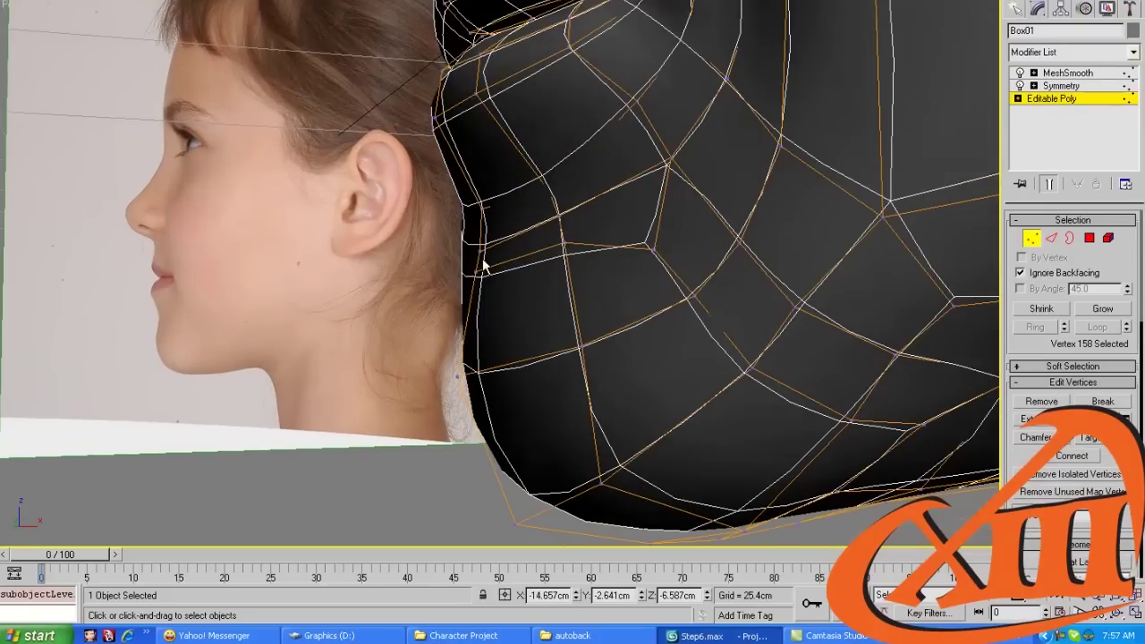
pyautogui.press('2')
pyautogui.click(498, 253)
pyautogui.keyDown('alt'); pyautogui.moveTo(498, 253); pyautogui.dragTo(514, 191, button='middle'); pyautogui.keyUp('alt')
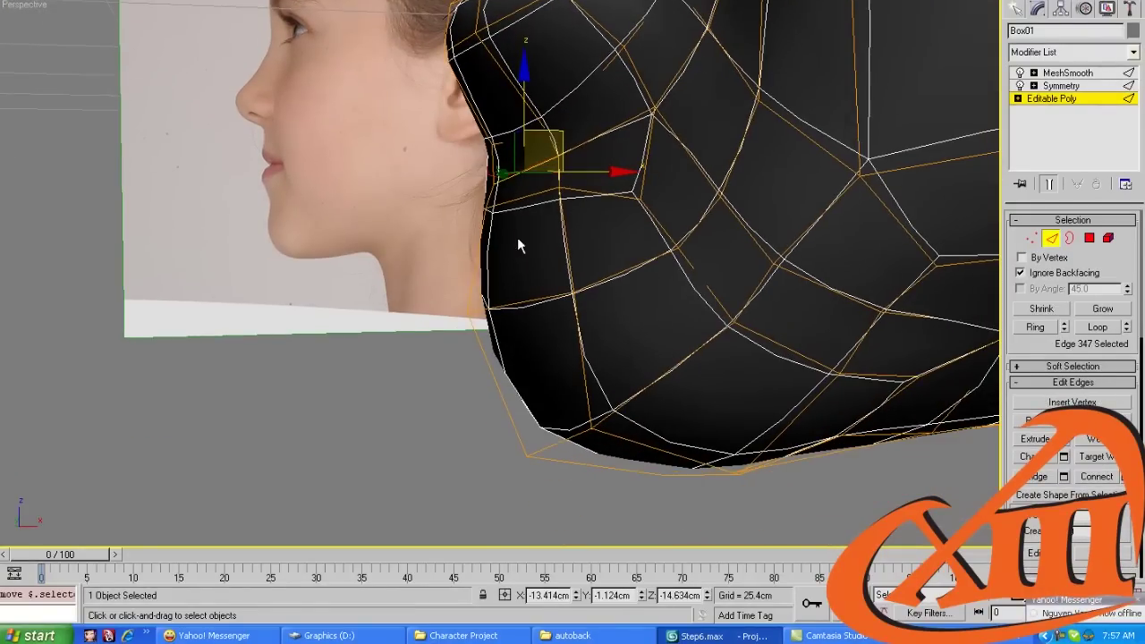
pyautogui.hotkey('shift', 'z')
pyautogui.hotkey('shift', 'z')
pyautogui.scroll(4, 511, 276)
pyautogui.keyDown('alt'); pyautogui.moveTo(421, 281); pyautogui.dragTo(384, 241, button='middle'); pyautogui.keyUp('alt')
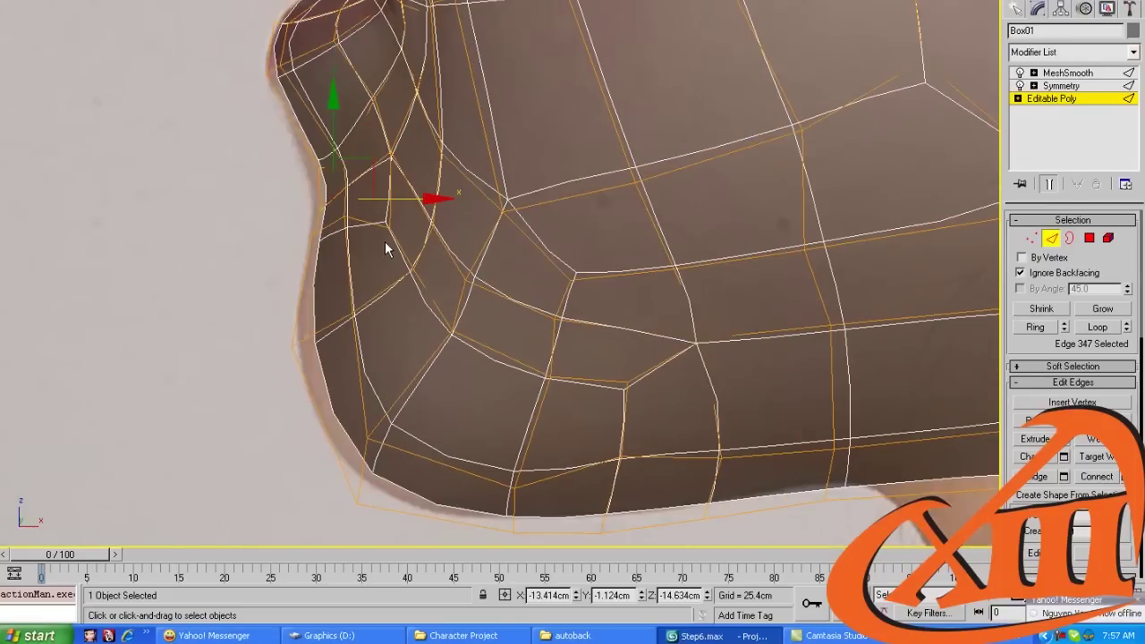
pyautogui.press('1')
pyautogui.press('2')
pyautogui.click(338, 224)
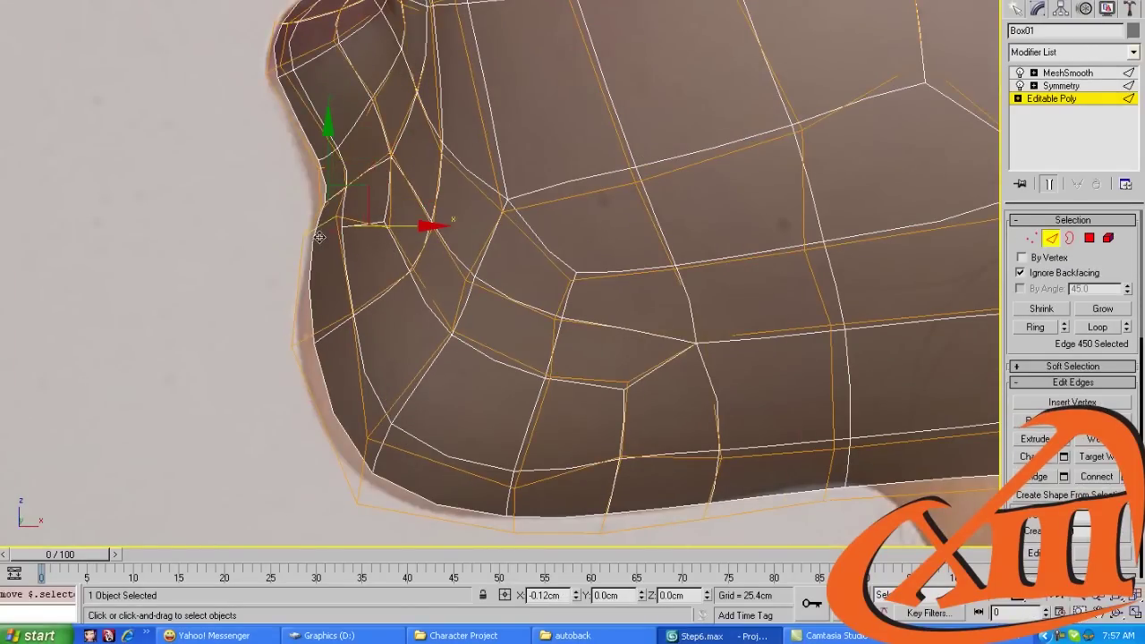
pyautogui.moveTo(345, 205); pyautogui.dragTo(297, 359)
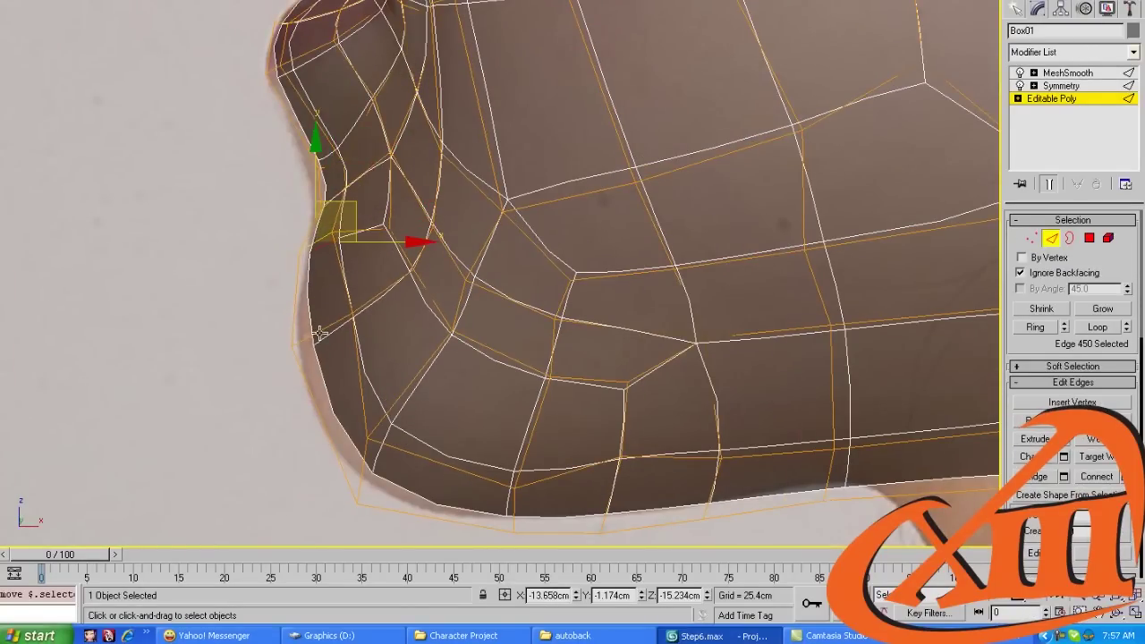
# Move the two vertices on the front of the chin forward to meet the profile in the side photo
pyautogui.press('1')
pyautogui.moveTo(351, 315); pyautogui.dragTo(289, 346)
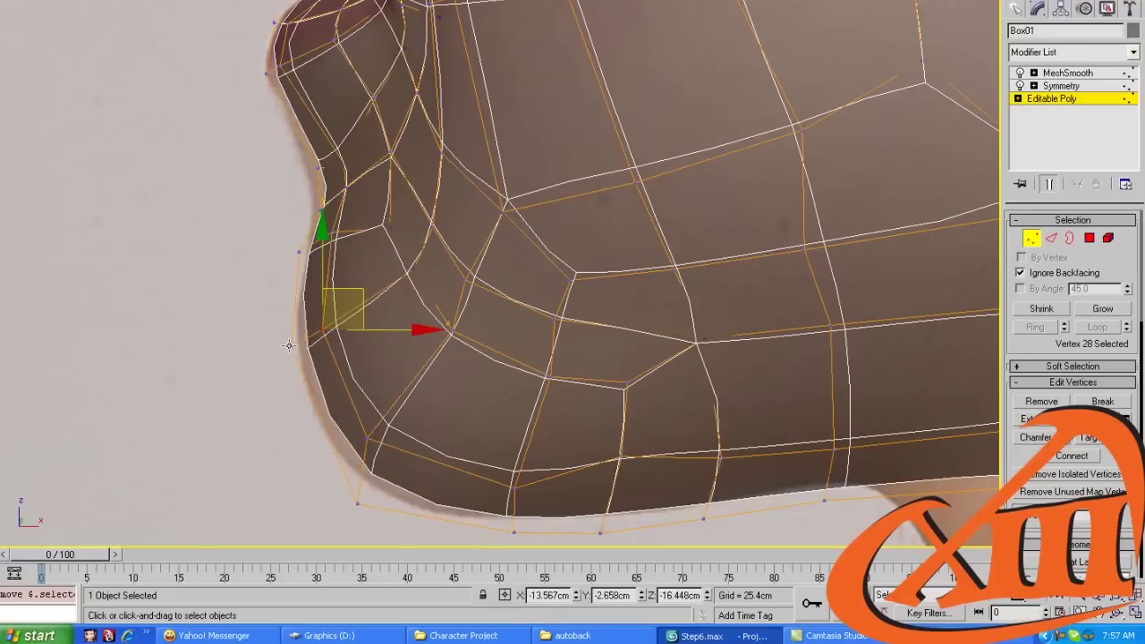
pyautogui.keyDown('ctrl'); pyautogui.click(291, 346); pyautogui.keyUp('ctrl')
pyautogui.moveTo(349, 305); pyautogui.dragTo(337, 309)
# Adjust the inner lower chin vertex, and shift it together with the midline vertex forward and down along the photo's chin outline
pyautogui.moveTo(376, 424); pyautogui.dragTo(374, 391, button='middle')
pyautogui.click(365, 404)
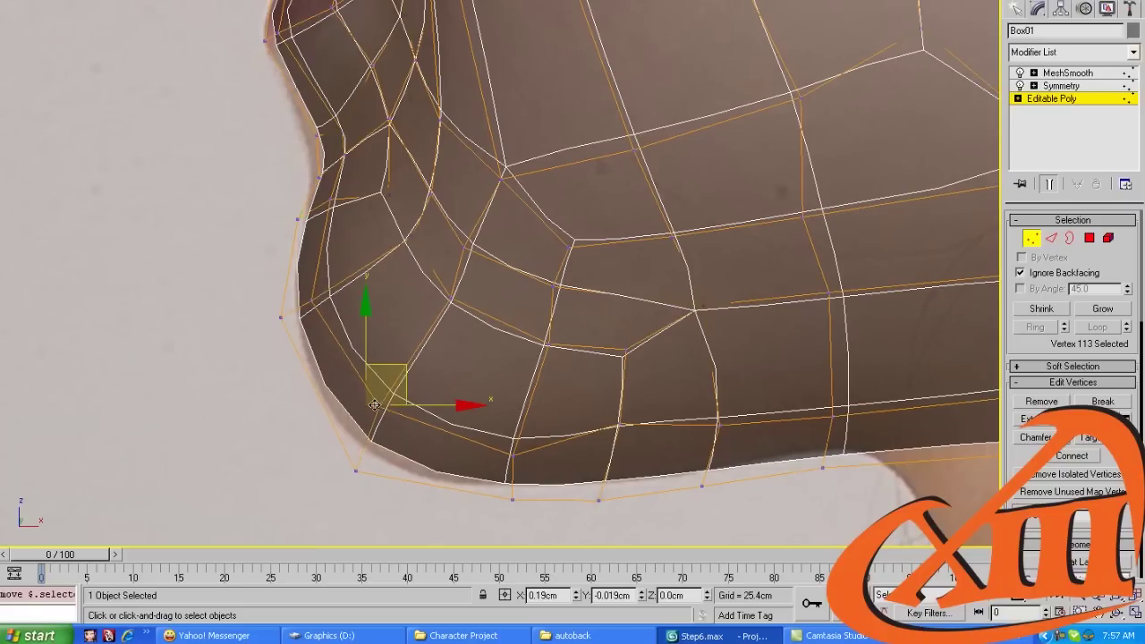
pyautogui.moveTo(403, 387); pyautogui.dragTo(425, 385)
pyautogui.moveTo(330, 495); pyautogui.dragTo(333, 490)
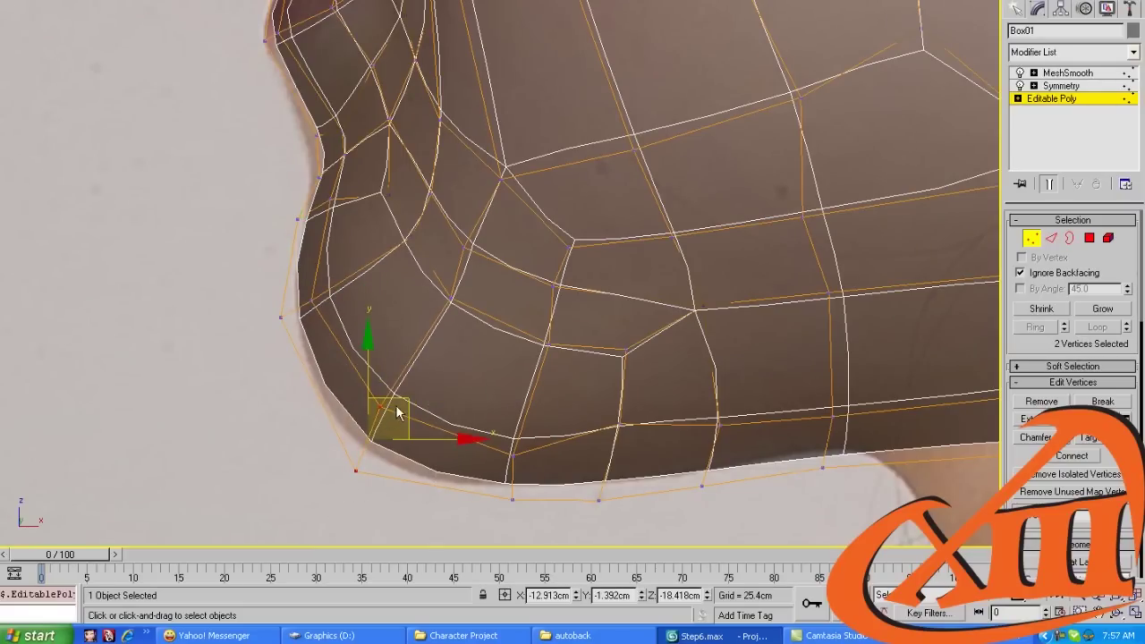
pyautogui.moveTo(386, 410); pyautogui.dragTo(390, 416)
# Shift the edge on the side of the chin below the mouth corner slightly back, and nudge its lower vertex back too
pyautogui.press('2')
pyautogui.moveTo(450, 239); pyautogui.dragTo(434, 277, button='middle')
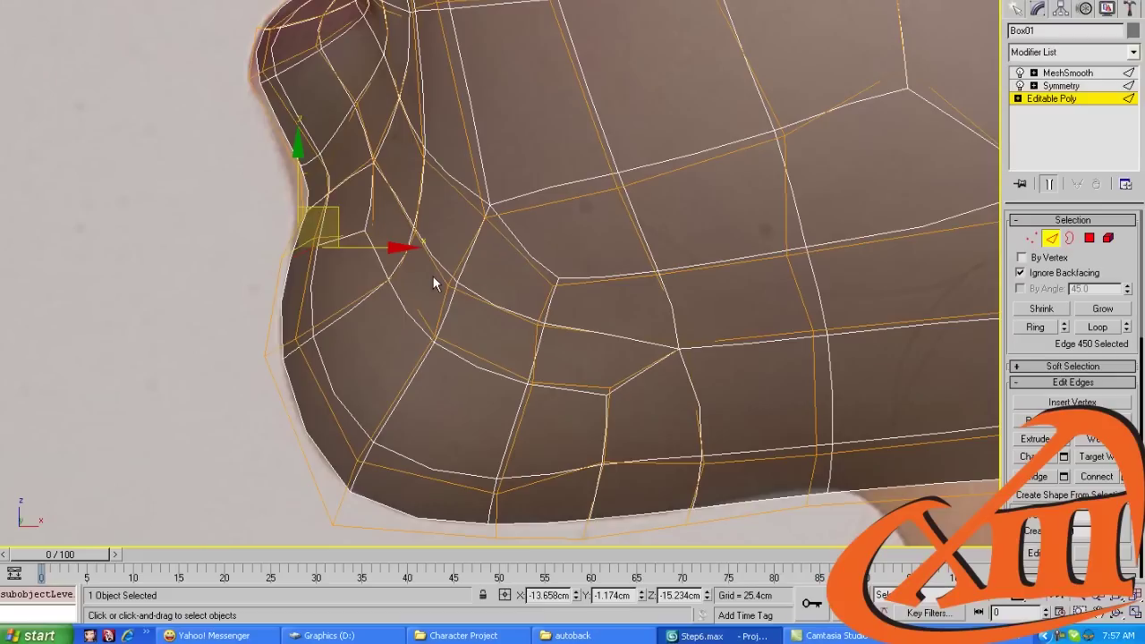
pyautogui.click(433, 270)
pyautogui.click(433, 270)
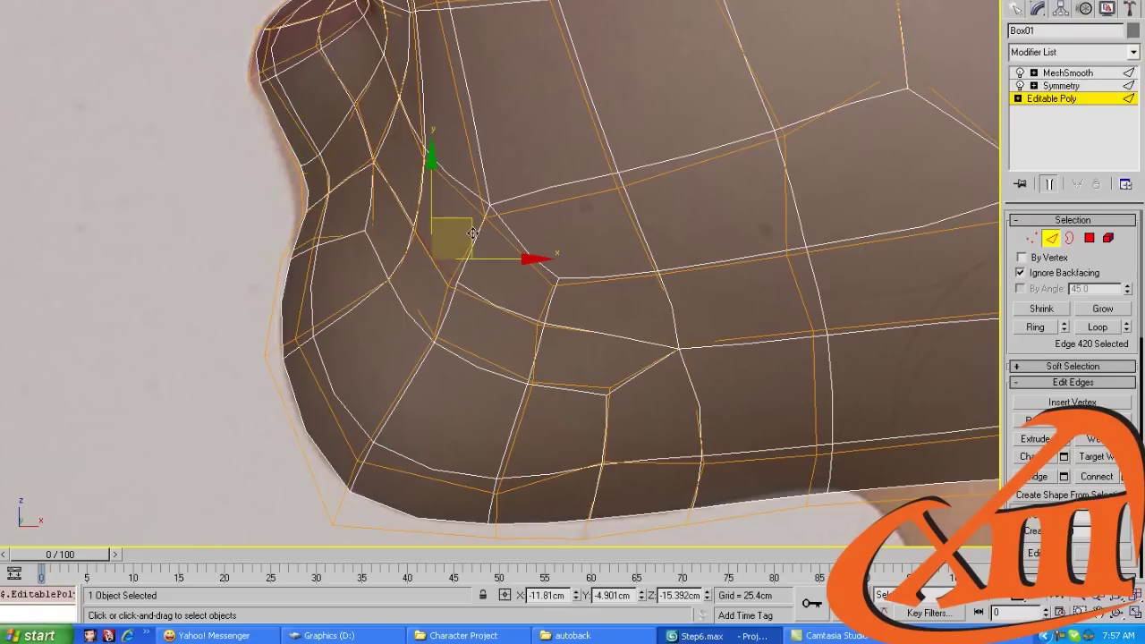
pyautogui.moveTo(471, 234); pyautogui.dragTo(484, 233)
pyautogui.press('1')
pyautogui.click(464, 280)
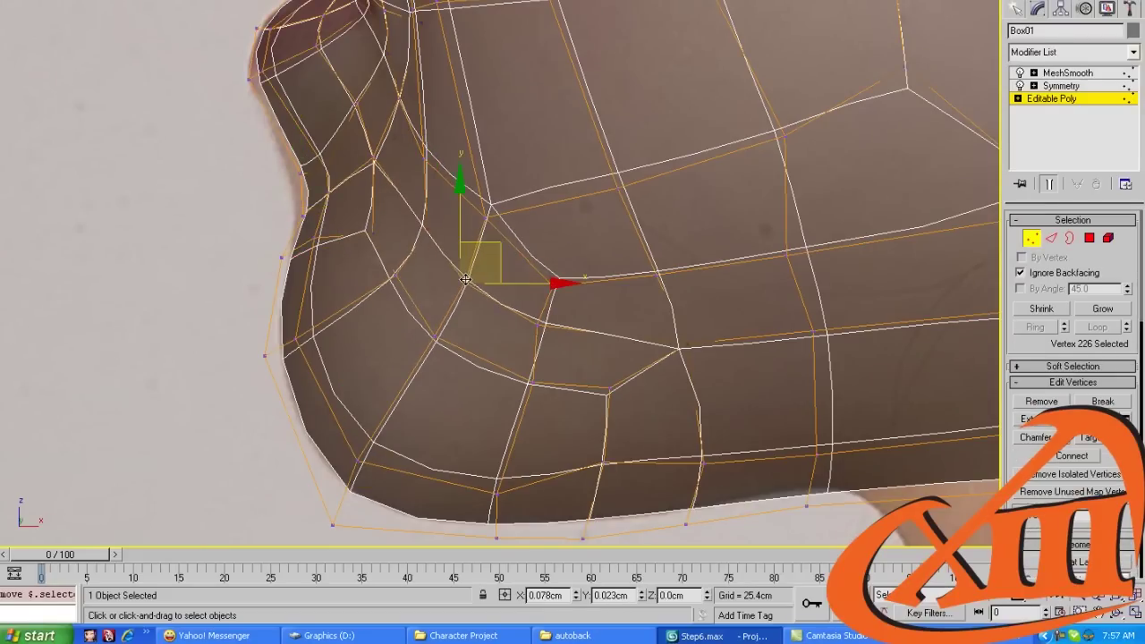
# Move the adjoining edge on the side of the chin, closer to the front, forward by about 0.05 cm
pyautogui.scroll(-3, 429, 309)
pyautogui.press('2')
pyautogui.click(429, 308)
pyautogui.scroll(2, 433, 293)
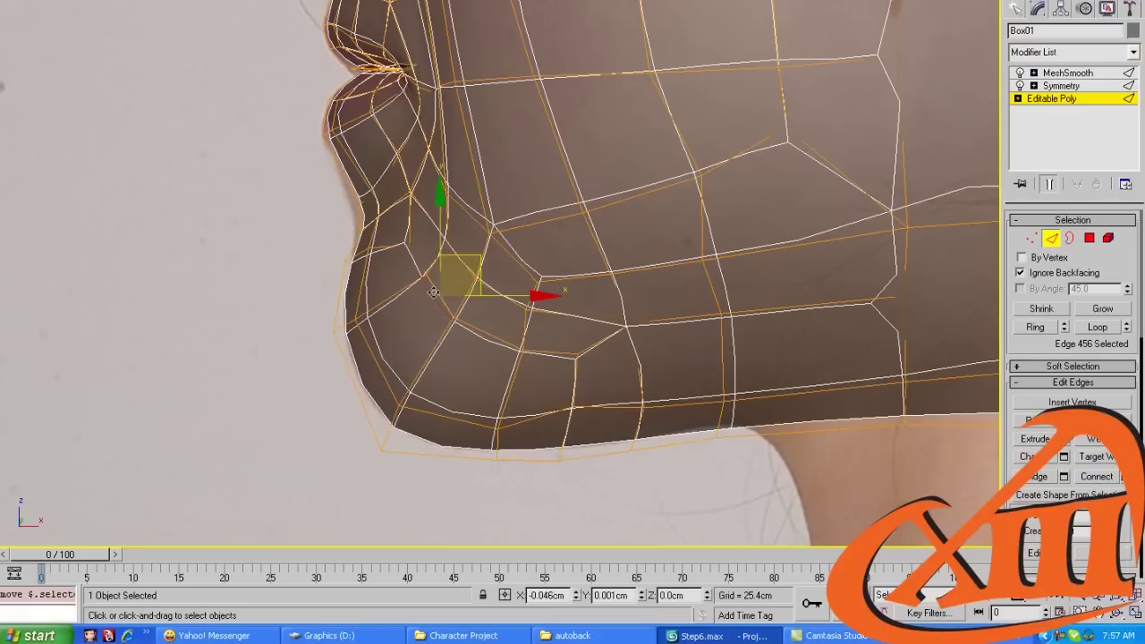
# Move the jawline edge beside the chin slightly outward and down to fill out the jaw contour
pyautogui.scroll(-5, 433, 293)
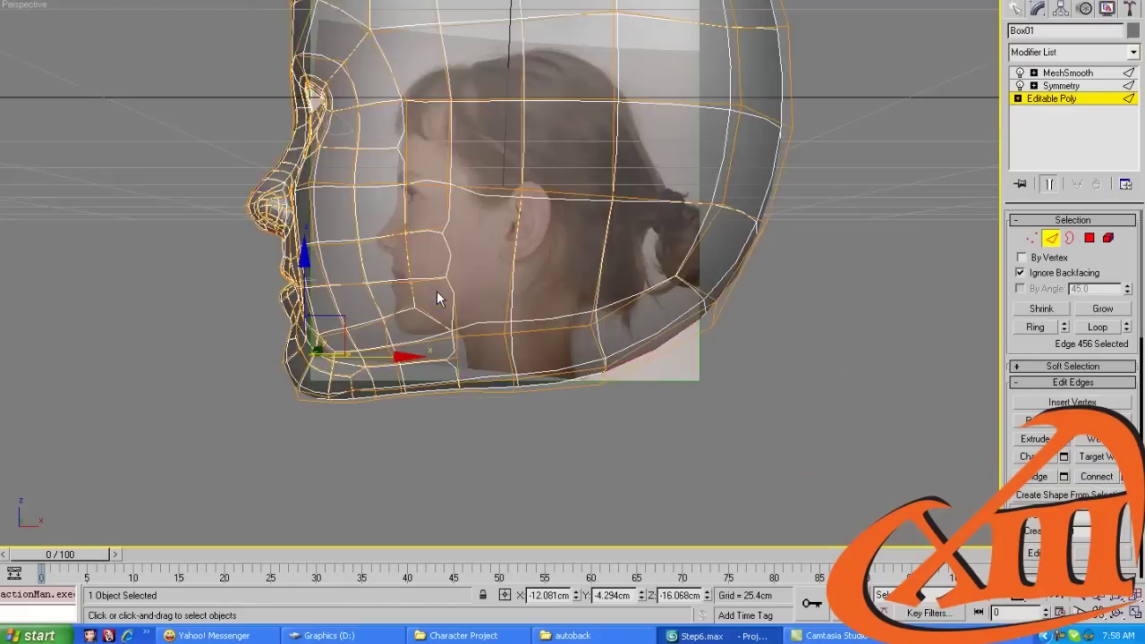
pyautogui.keyDown('alt'); pyautogui.moveTo(440, 299); pyautogui.dragTo(565, 312, button='middle'); pyautogui.keyUp('alt')
pyautogui.scroll(4, 566, 312)
pyautogui.scroll(6, 566, 311)
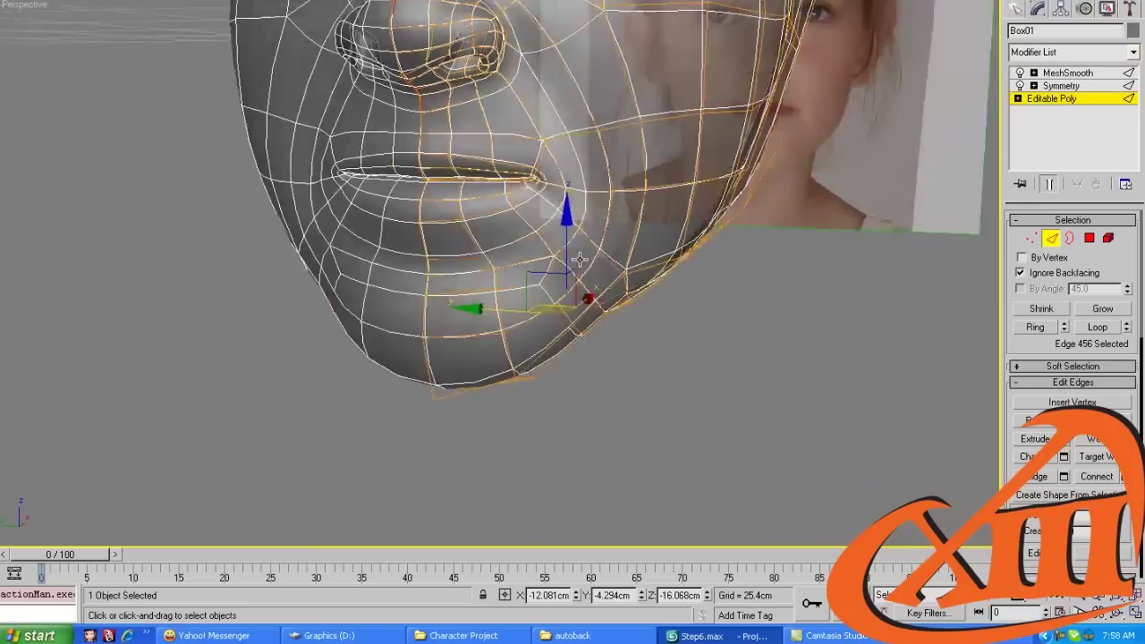
pyautogui.press('1')
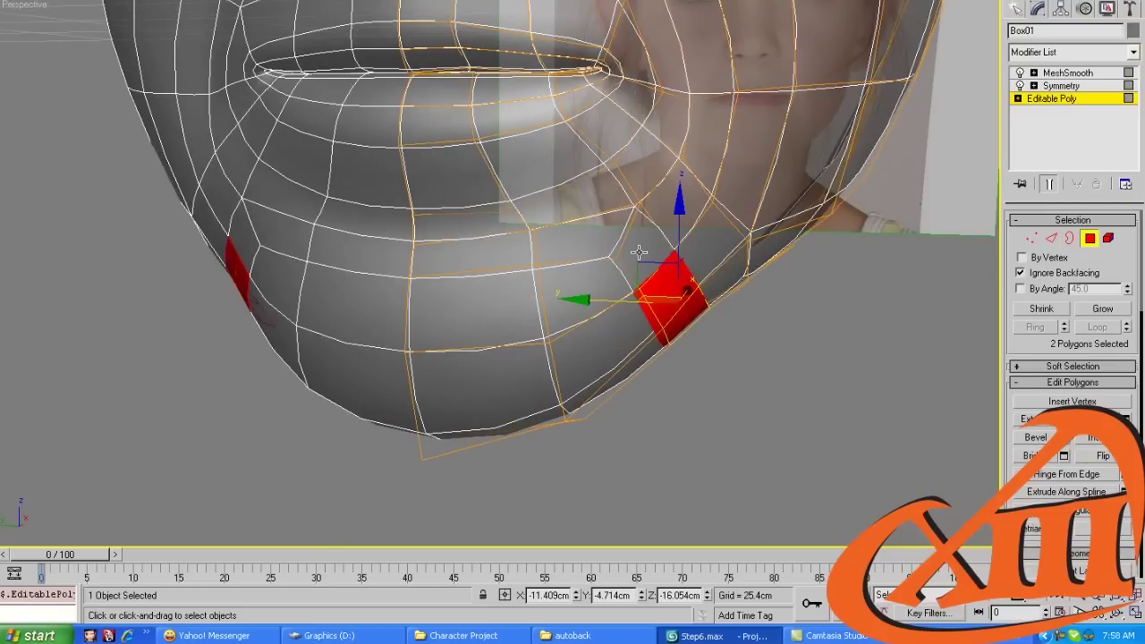
pyautogui.press('2')
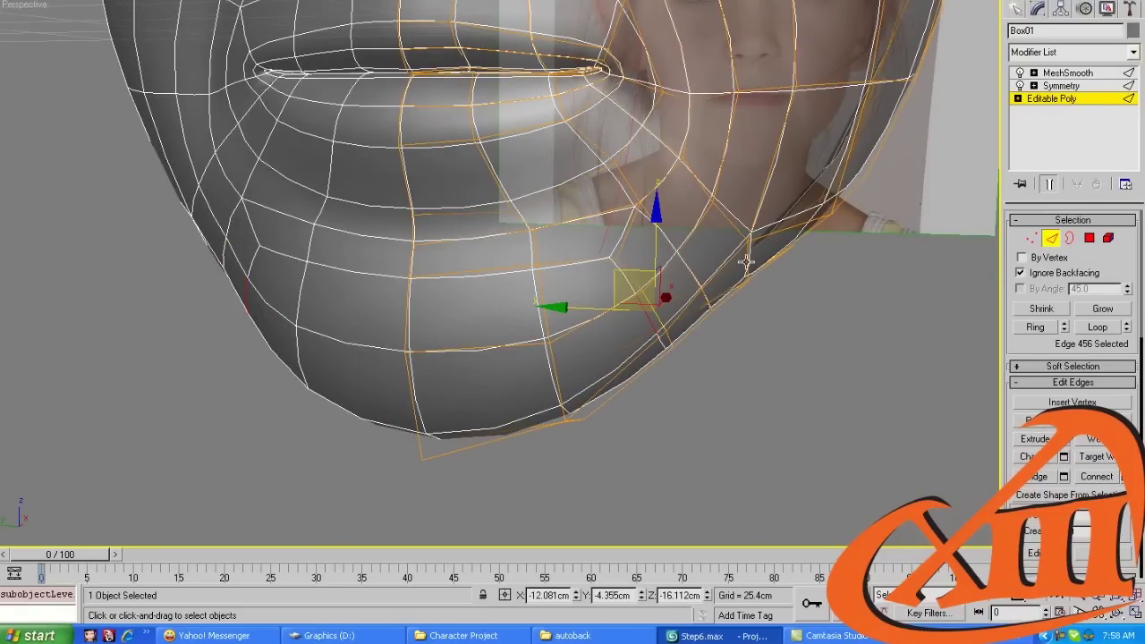
pyautogui.click(748, 259)
pyautogui.moveTo(709, 216); pyautogui.dragTo(714, 223)
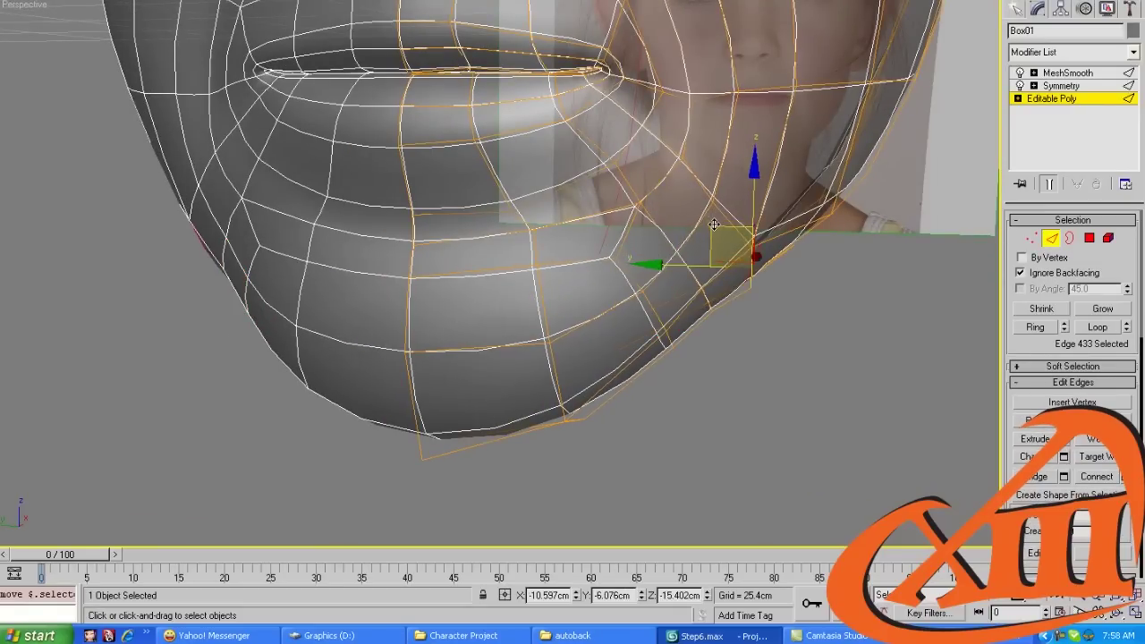
# Move the edge above the mouth corner inward by about 0.5 cm to shape the fold between nose and cheek
pyautogui.scroll(-8, 714, 223)
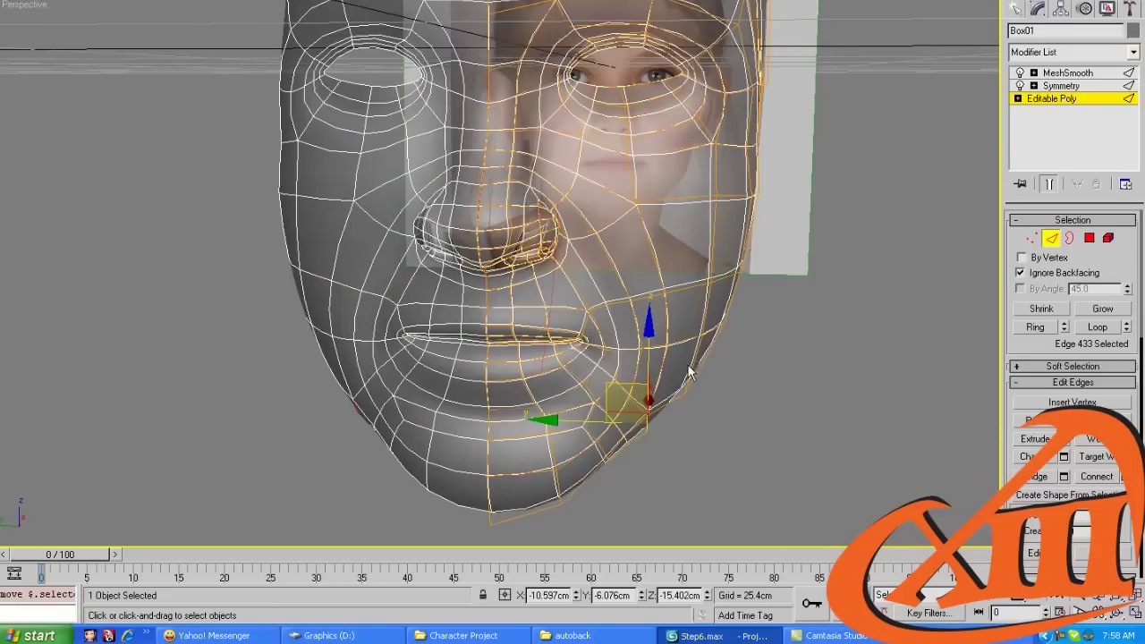
pyautogui.keyDown('alt'); pyautogui.moveTo(689, 371); pyautogui.dragTo(605, 256, button='middle'); pyautogui.keyUp('alt')
pyautogui.scroll(3, 604, 256)
pyautogui.press('4')
pyautogui.press('2')
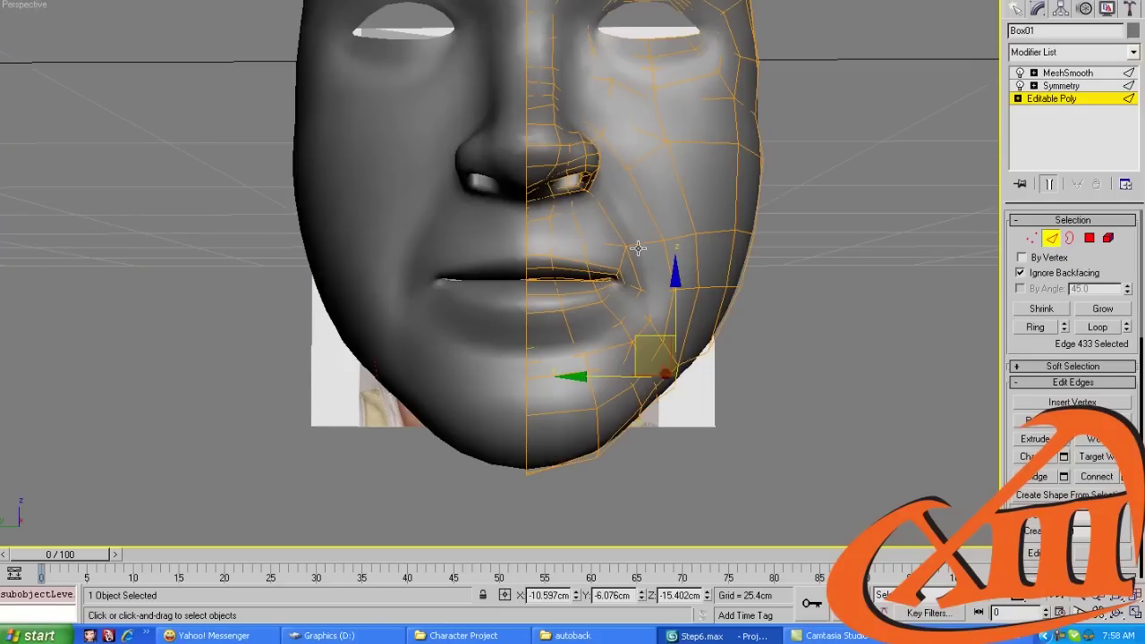
pyautogui.click(636, 248)
pyautogui.scroll(3, 606, 266)
pyautogui.press('F3')
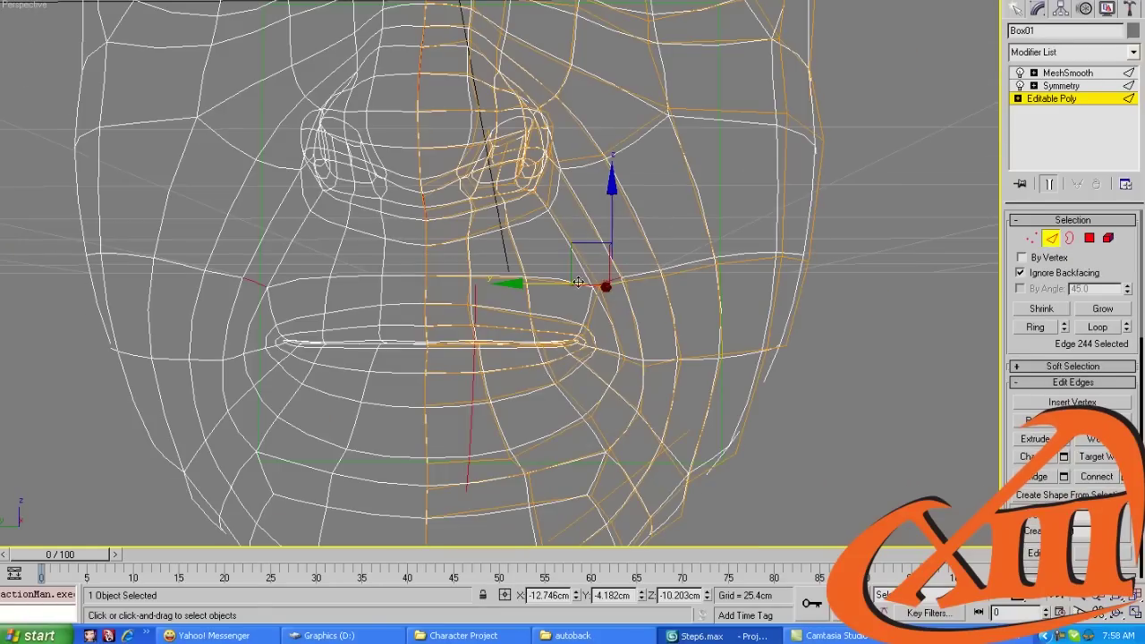
pyautogui.moveTo(555, 283); pyautogui.dragTo(521, 283)
pyautogui.press('F3')
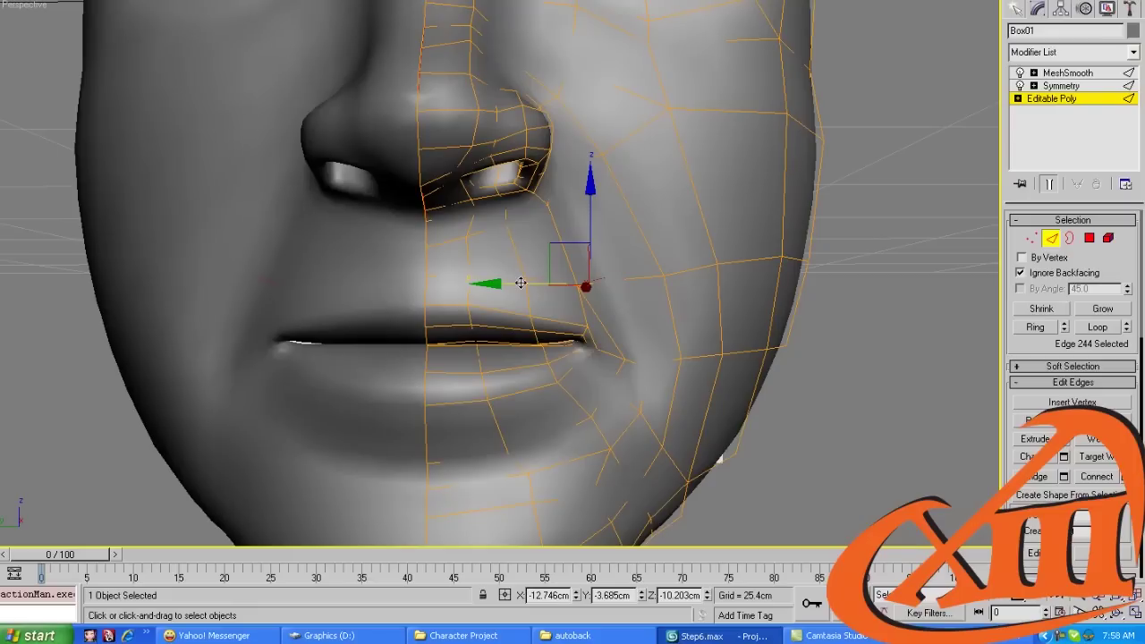
# Lower the vertex on the outer side of the nostril wing by about 0.7 cm
pyautogui.moveTo(521, 266); pyautogui.dragTo(501, 268, button='middle')
pyautogui.click(511, 206)
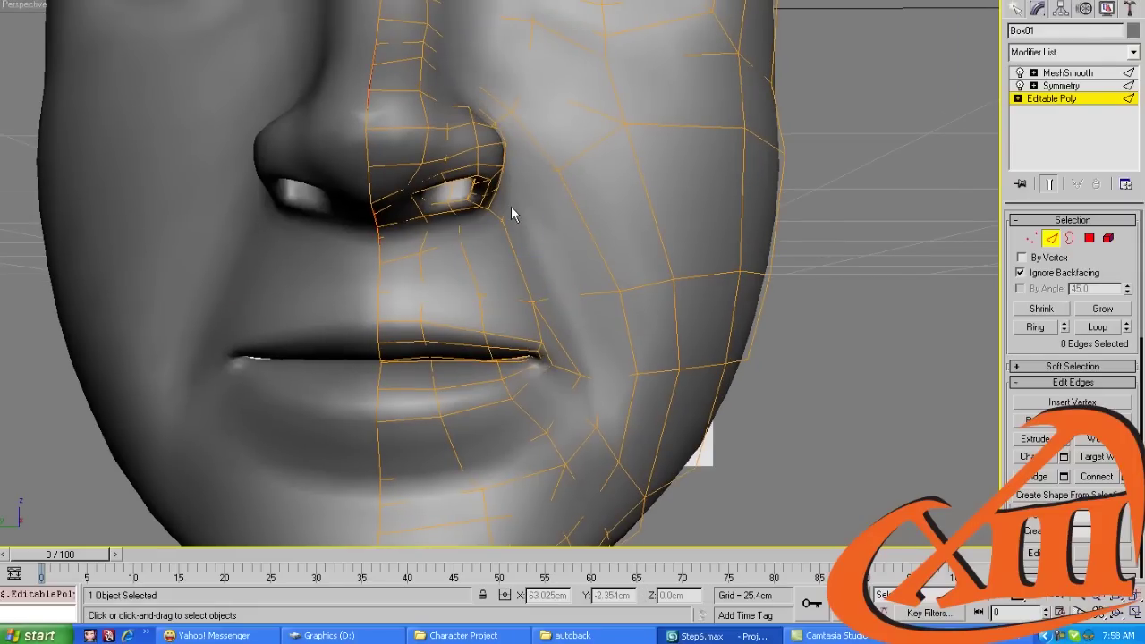
pyautogui.press('F3')
pyautogui.press('1')
pyautogui.click(508, 183)
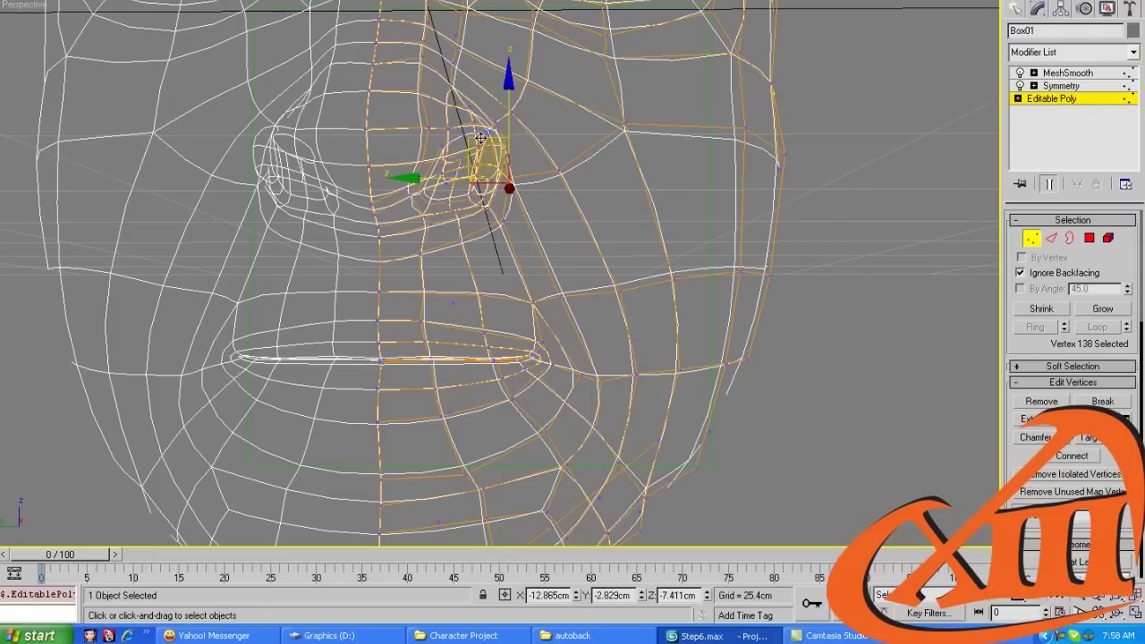
pyautogui.moveTo(480, 137); pyautogui.dragTo(482, 169)
pyautogui.press('F3')
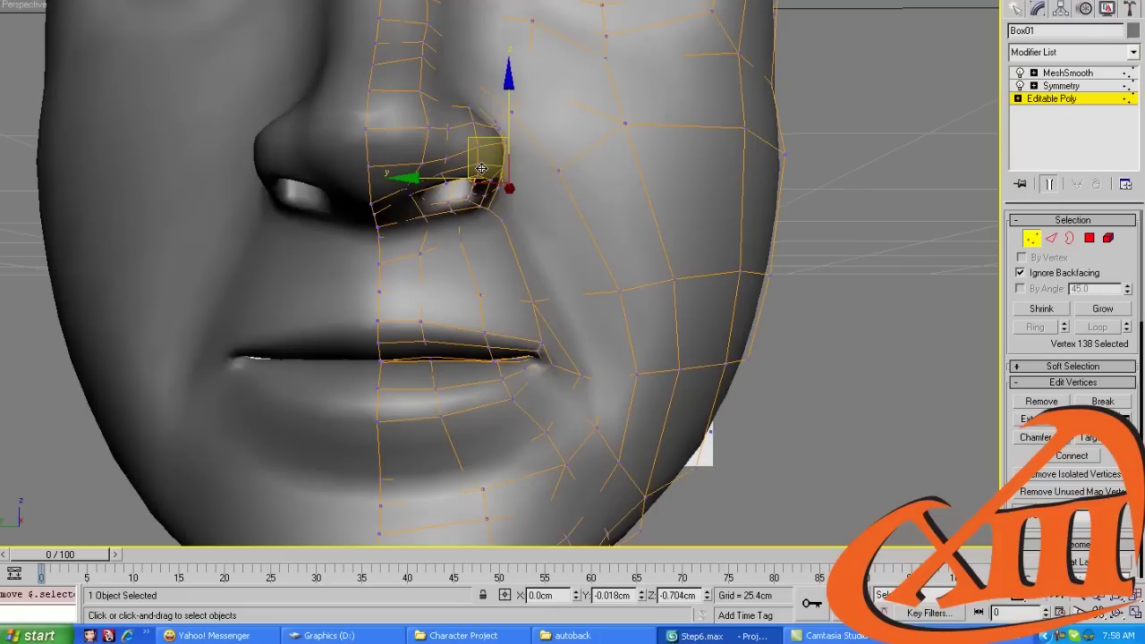
# Move the edge just outside the mouth corner slightly inward and up
pyautogui.moveTo(554, 193); pyautogui.dragTo(529, 190, button='middle')
pyautogui.press('F3')
pyautogui.press('2')
pyautogui.click(550, 337)
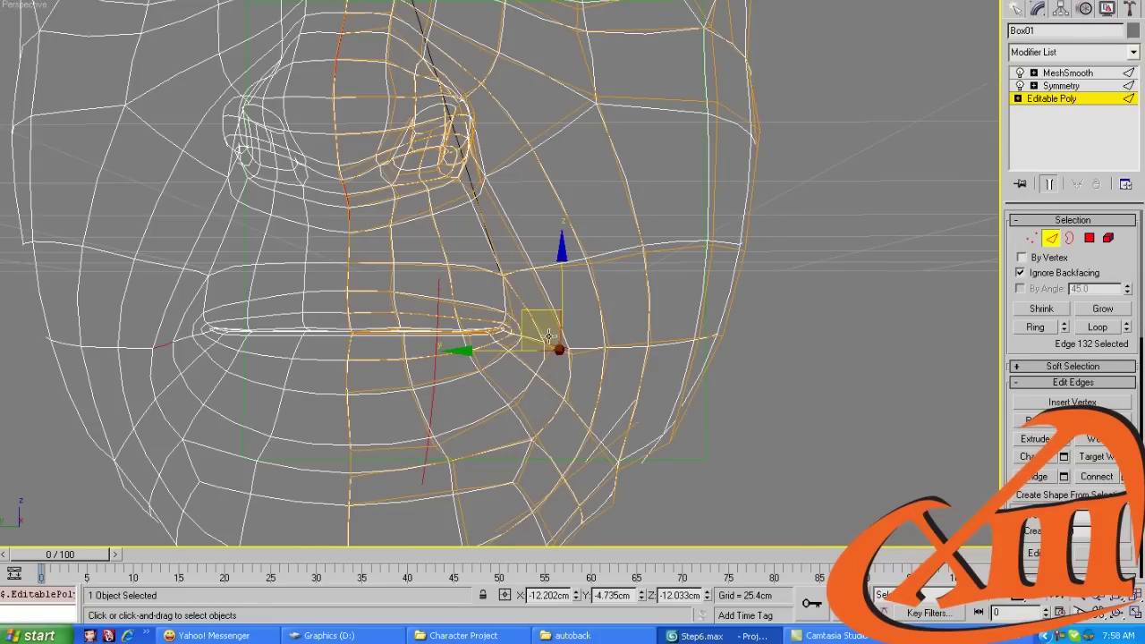
pyautogui.moveTo(524, 311); pyautogui.dragTo(513, 307)
pyautogui.press('F3')
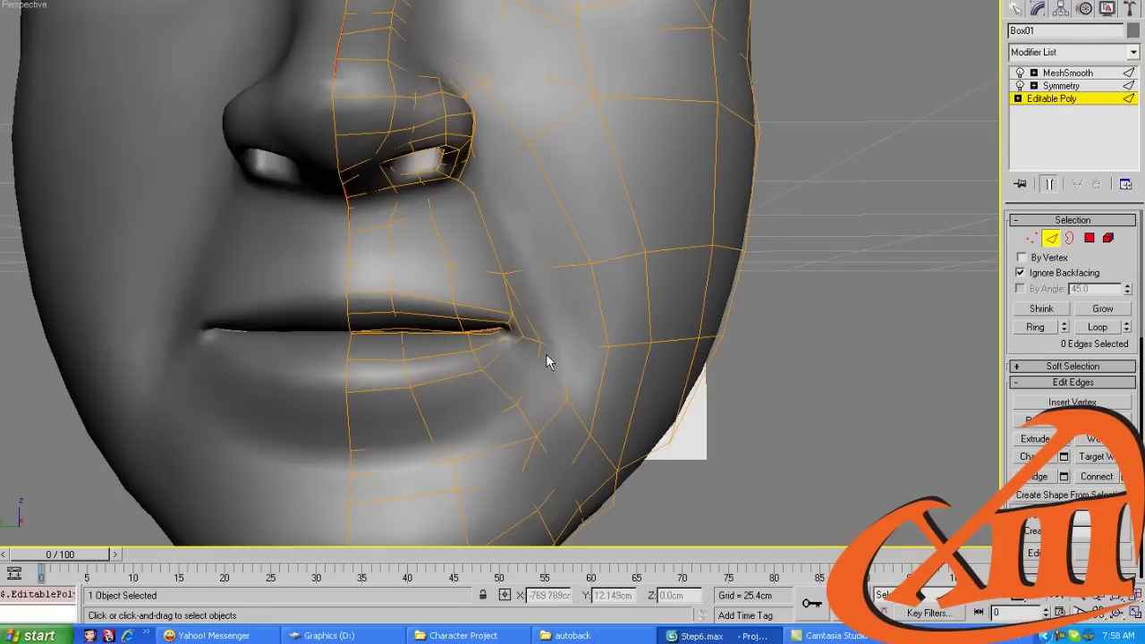
# Apply a Relax modifier between Symmetry and MeshSmooth, and check the head in shaded display
pyautogui.press('1')
pyautogui.scroll(-3, 546, 354)
pyautogui.keyDown('alt'); pyautogui.moveTo(525, 337); pyautogui.dragTo(493, 346, button='middle'); pyautogui.keyUp('alt')
pyautogui.scroll(3, 447, 340)
pyautogui.keyDown('alt'); pyautogui.moveTo(396, 325); pyautogui.dragTo(438, 329, button='middle'); pyautogui.keyUp('alt')
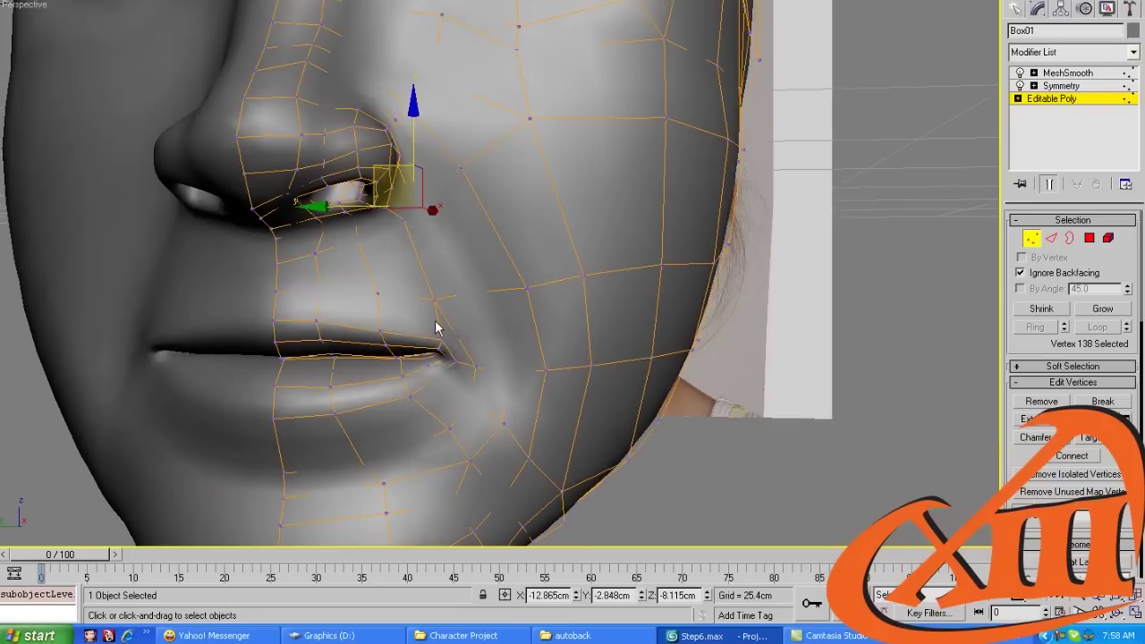
pyautogui.press('F3')
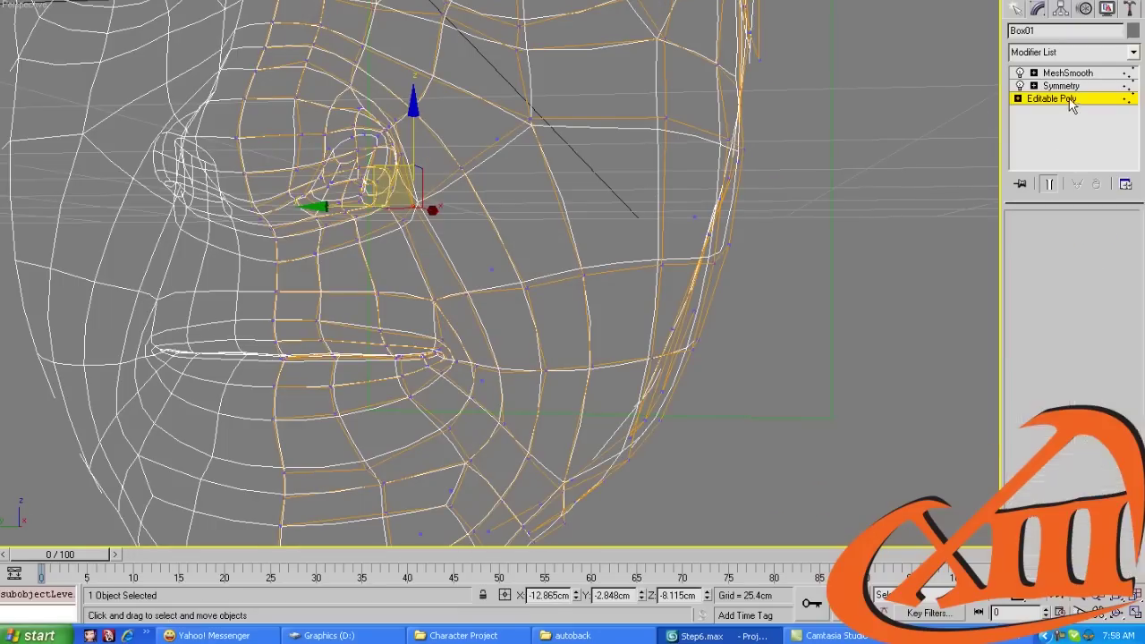
pyautogui.click(1061, 86)
pyautogui.click(1076, 52)
pyautogui.press('r')
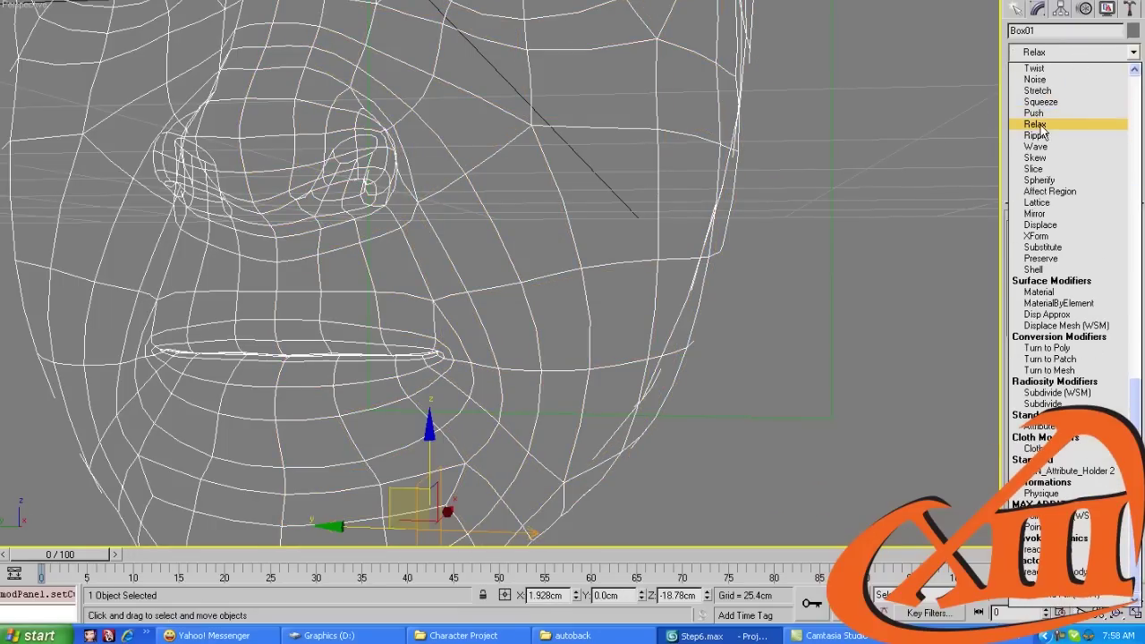
pyautogui.click(1036, 123)
pyautogui.press('F3')
pyautogui.scroll(-3, 562, 186)
pyautogui.keyDown('alt'); pyautogui.moveTo(562, 186); pyautogui.dragTo(501, 207, button='middle'); pyautogui.keyUp('alt')
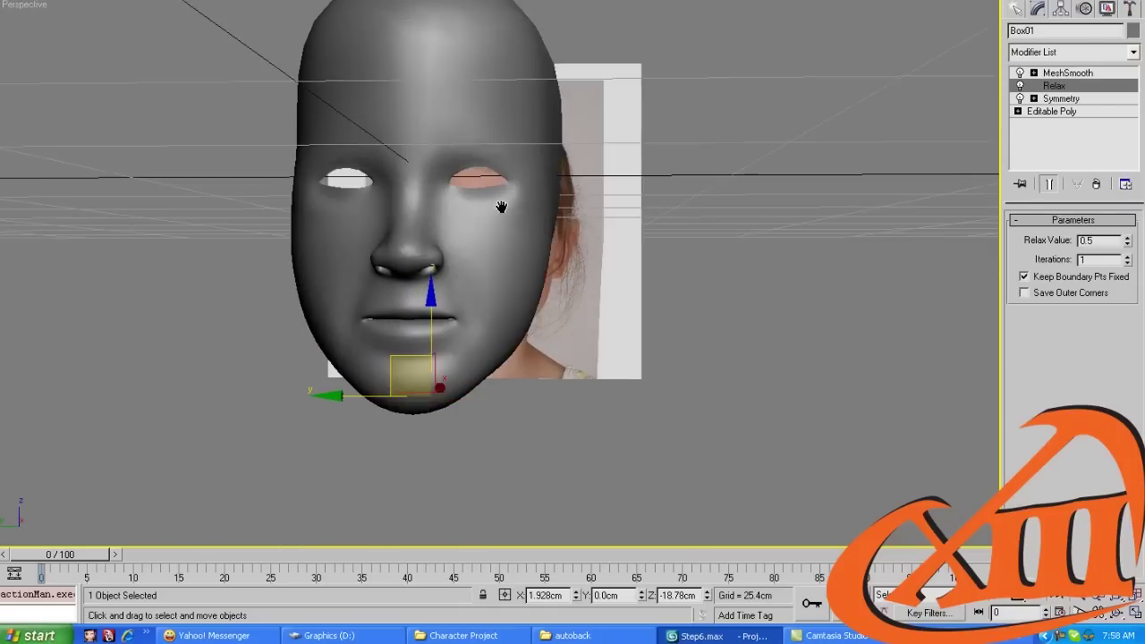
pyautogui.scroll(3, 508, 232)
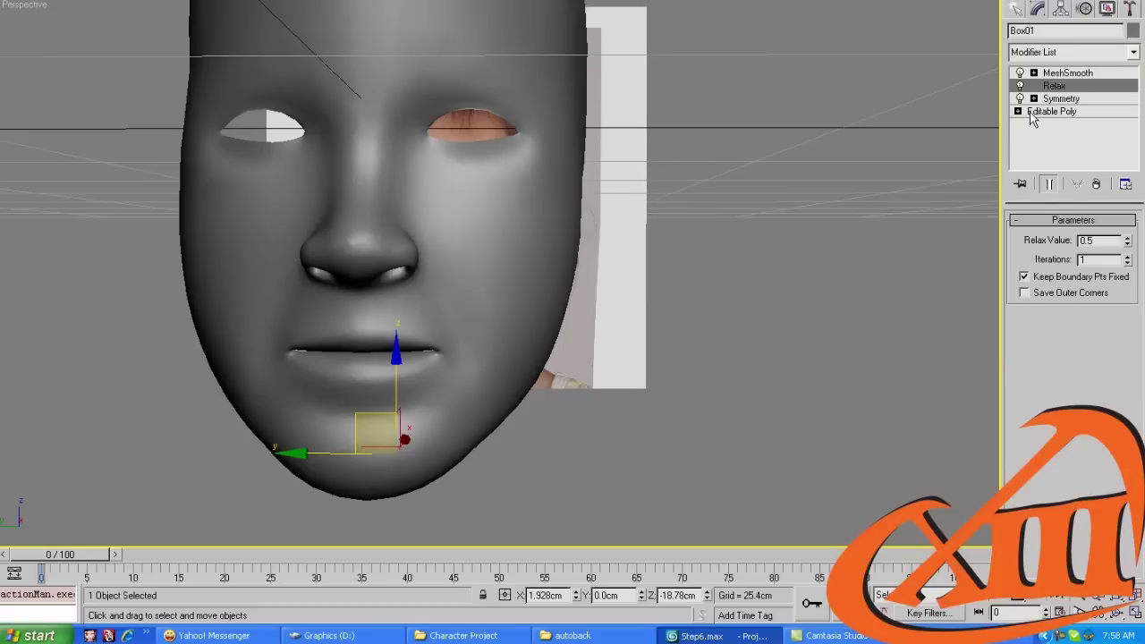
# Collapse the head's modifier stack up to and including Relax into the Editable Poly, keeping MeshSmooth above it
pyautogui.rightClick(1053, 89)
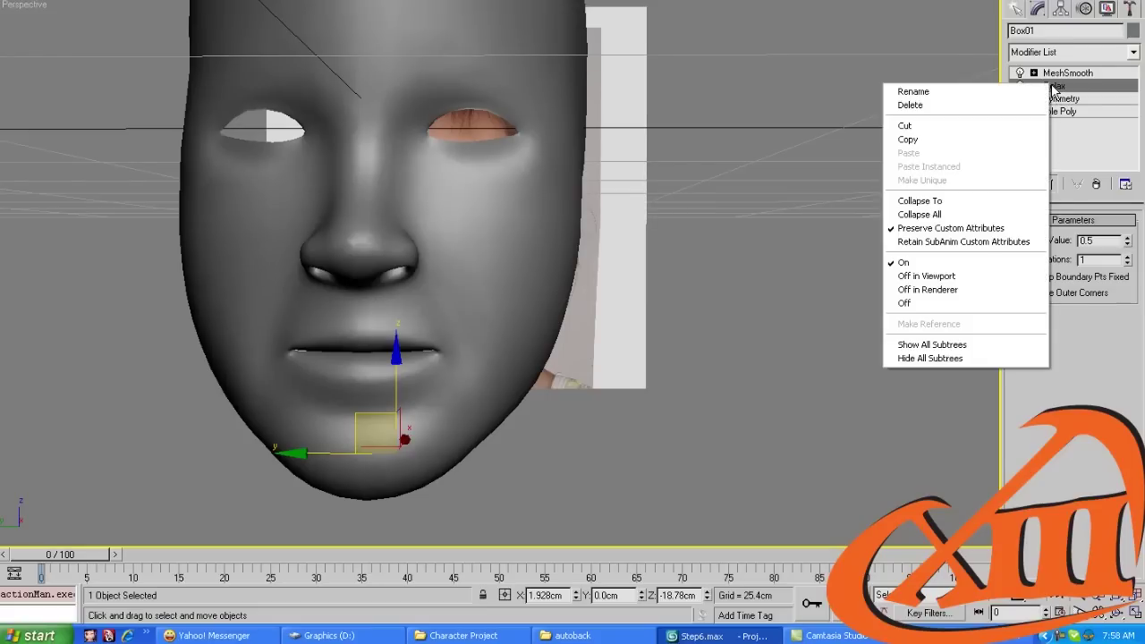
pyautogui.click(971, 204)
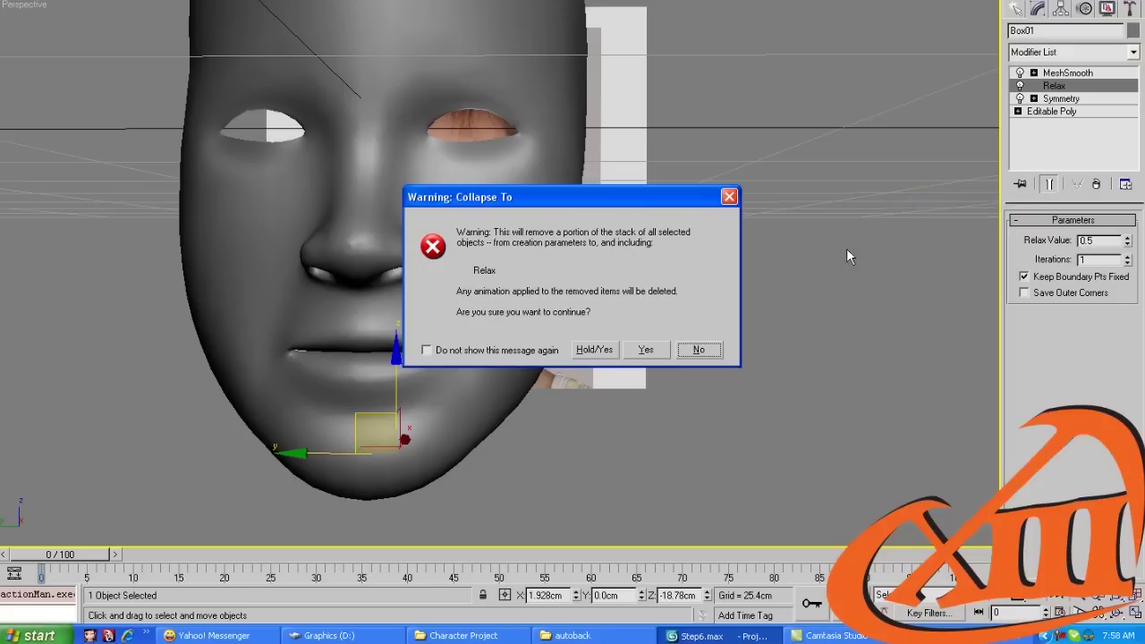
pyautogui.click(645, 349)
# Delete all polygons on the head's left half as seen from the front, in wireframe, and leave polygon editing
pyautogui.click(1069, 91)
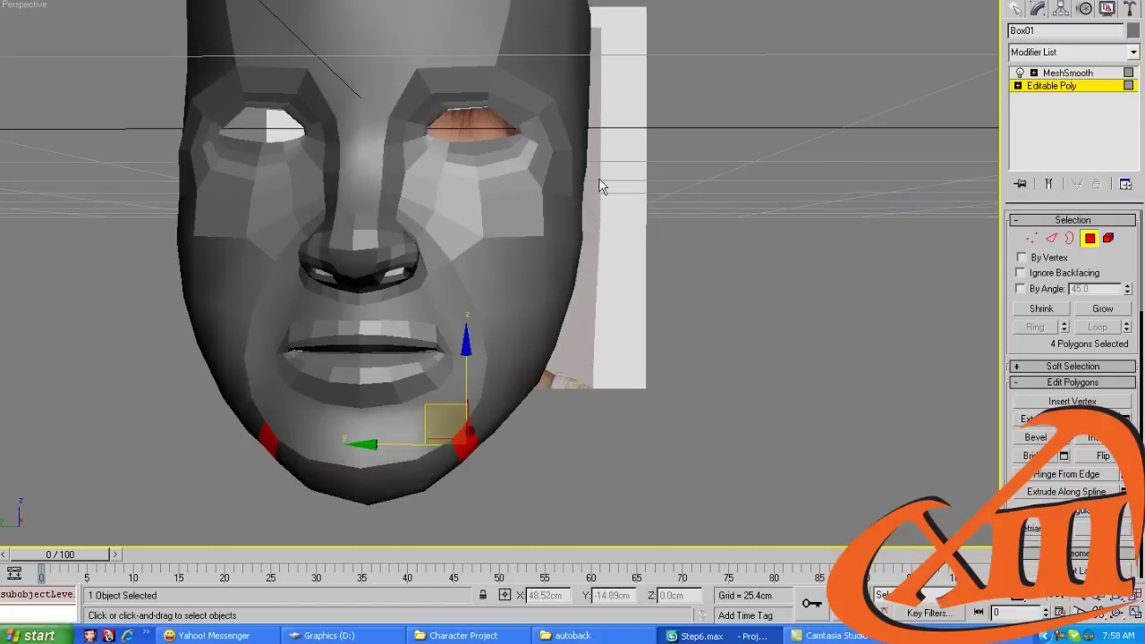
pyautogui.scroll(-3, 600, 186)
pyautogui.press('l')
pyautogui.scroll(3, 478, 203)
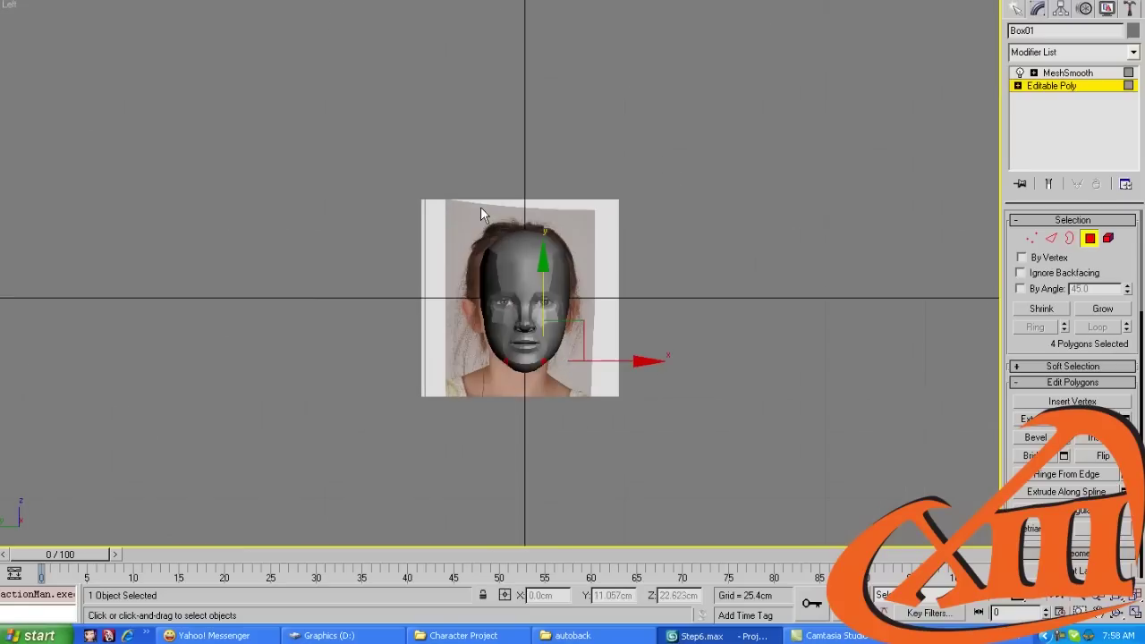
pyautogui.press('F3')
pyautogui.moveTo(434, 170); pyautogui.dragTo(532, 442)
pyautogui.press('Delete')
pyautogui.press('[')
pyautogui.moveTo(586, 400); pyautogui.dragTo(528, 295, button='middle')
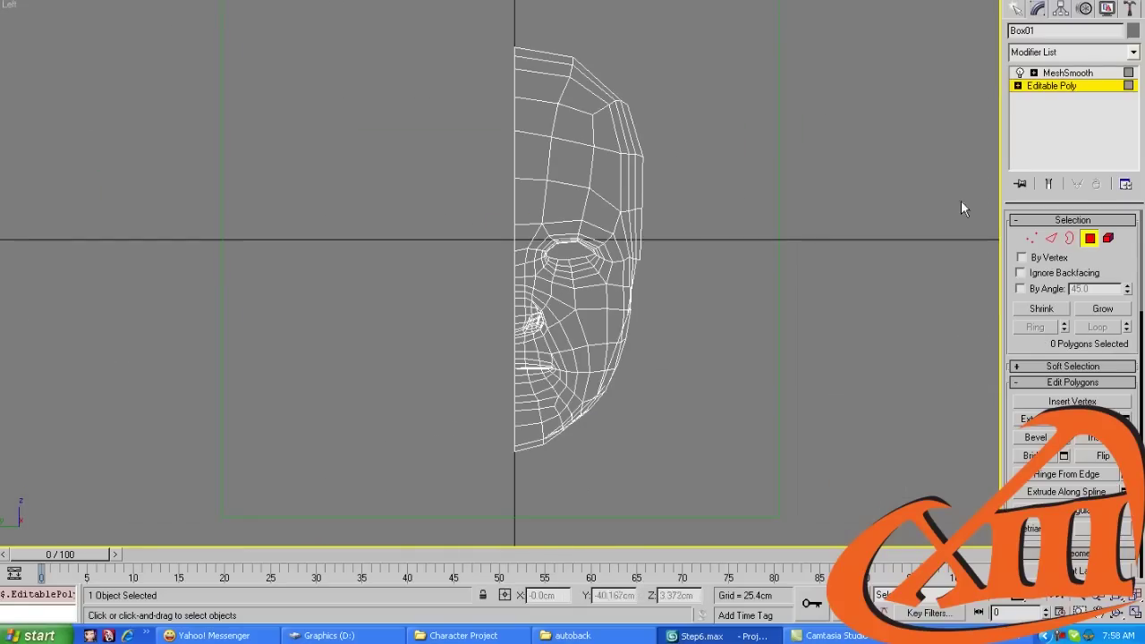
pyautogui.click(1091, 242)
# Add a Symmetry modifier above the Editable Poly in shaded perspective, mirrored along the Y axis with Flip enabled
pyautogui.press('p')
pyautogui.press('F3')
pyautogui.scroll(-2, 665, 271)
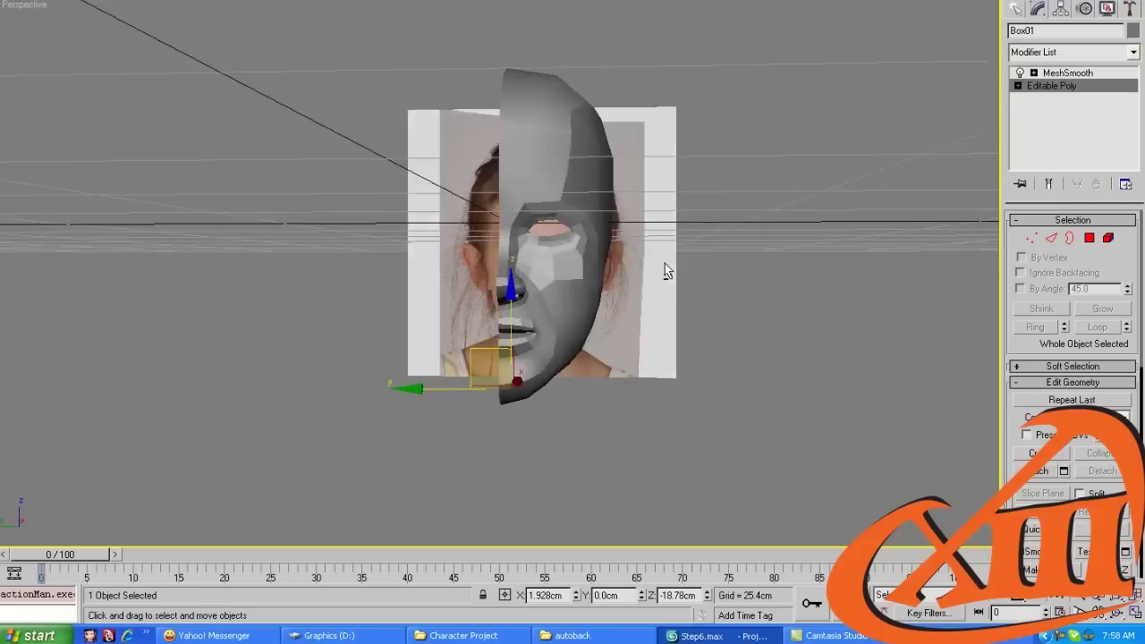
pyautogui.keyDown('alt'); pyautogui.moveTo(665, 271); pyautogui.dragTo(1008, 159, button='middle'); pyautogui.keyUp('alt')
pyautogui.click(1083, 52)
pyautogui.scroll(-10, 1087, 70)
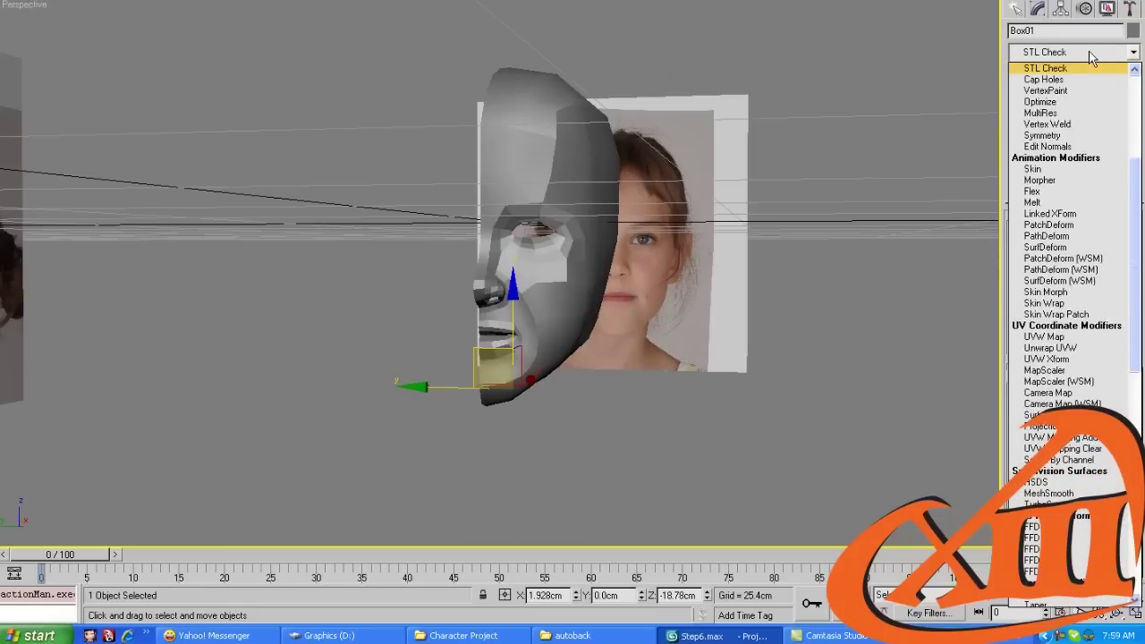
pyautogui.scroll(-10, 1090, 70)
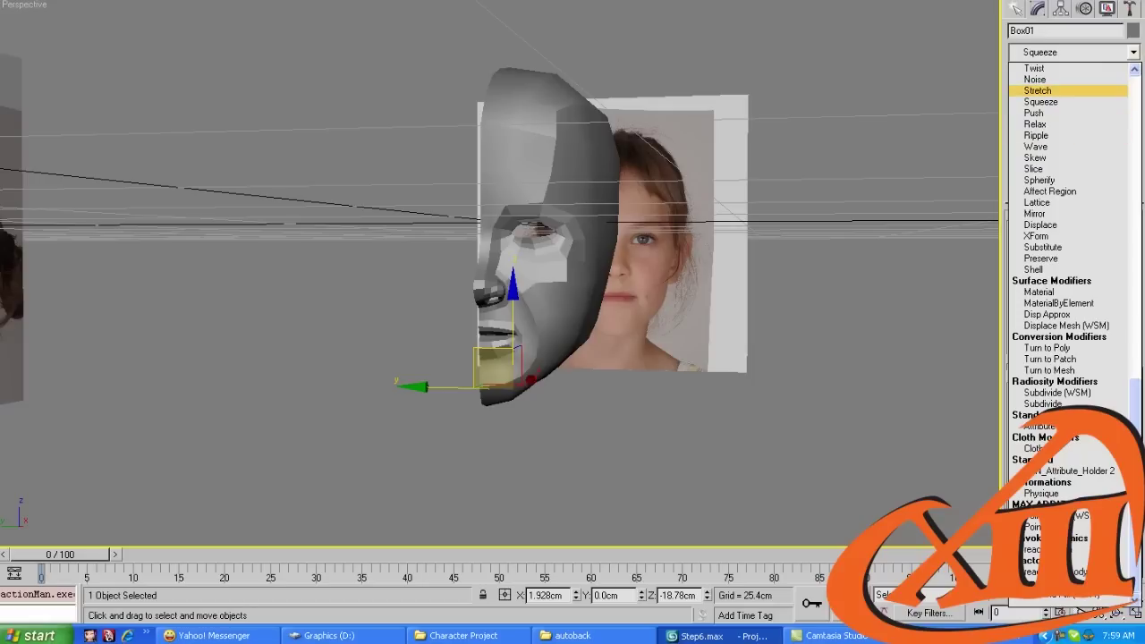
pyautogui.scroll(20, 1090, 90)
pyautogui.scroll(-8, 1090, 104)
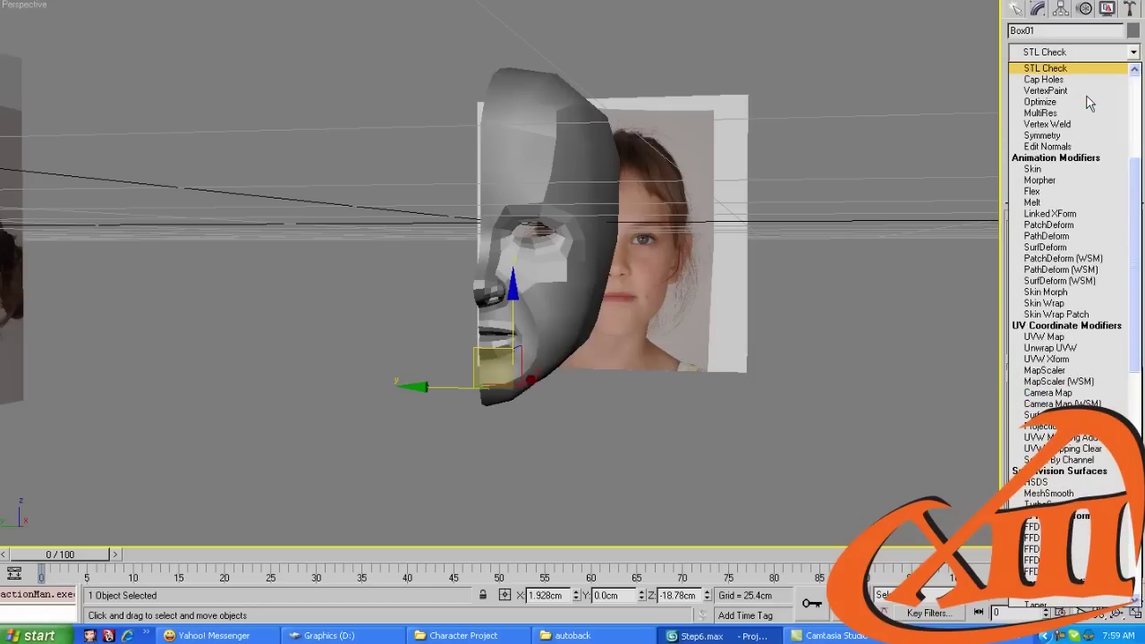
pyautogui.scroll(-6, 1090, 102)
pyautogui.click(1042, 68)
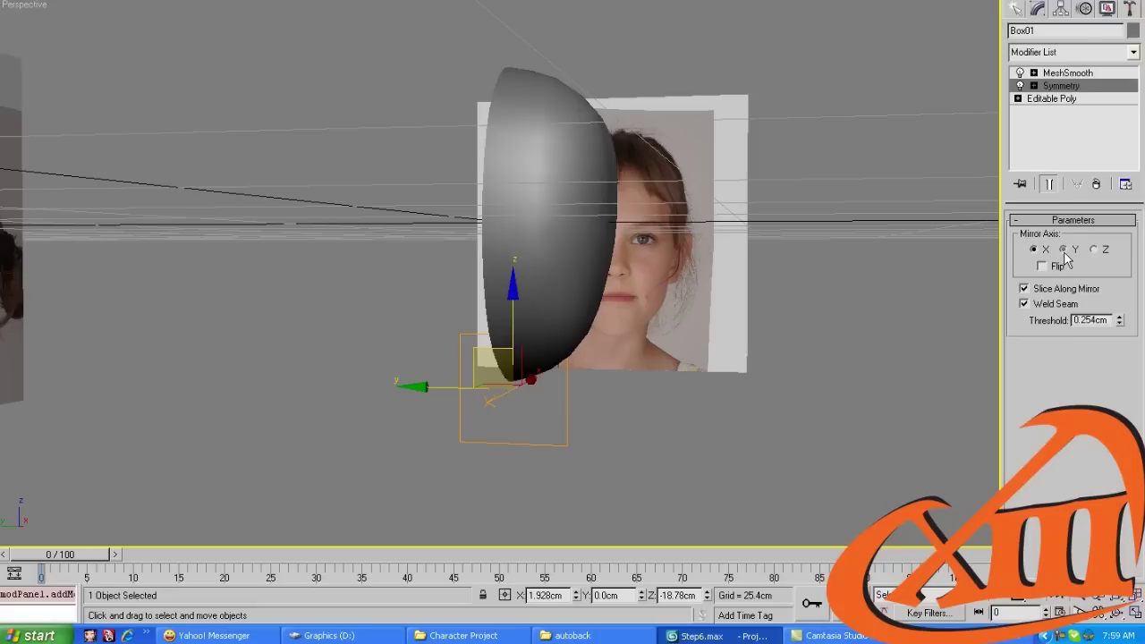
pyautogui.click(1064, 251)
pyautogui.click(1047, 267)
# Return to the base mesh's vertices and show the end result of the stack on the head while editing
pyautogui.click(1053, 99)
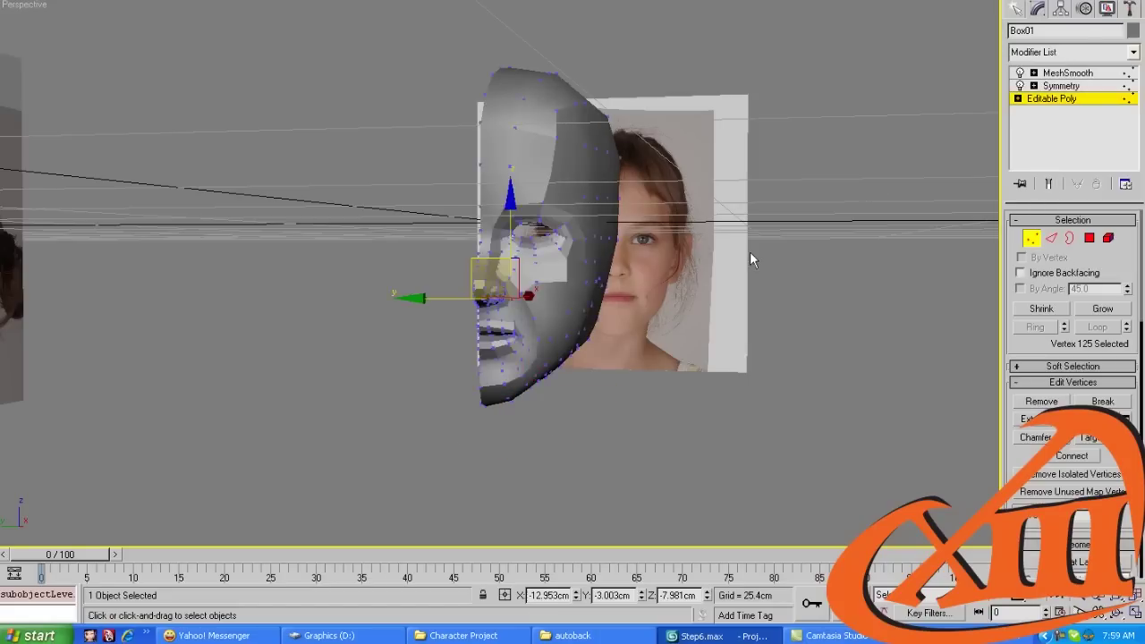
pyautogui.scroll(5, 760, 254)
pyautogui.keyDown('alt'); pyautogui.moveTo(771, 256); pyautogui.dragTo(832, 261, button='middle'); pyautogui.keyUp('alt')
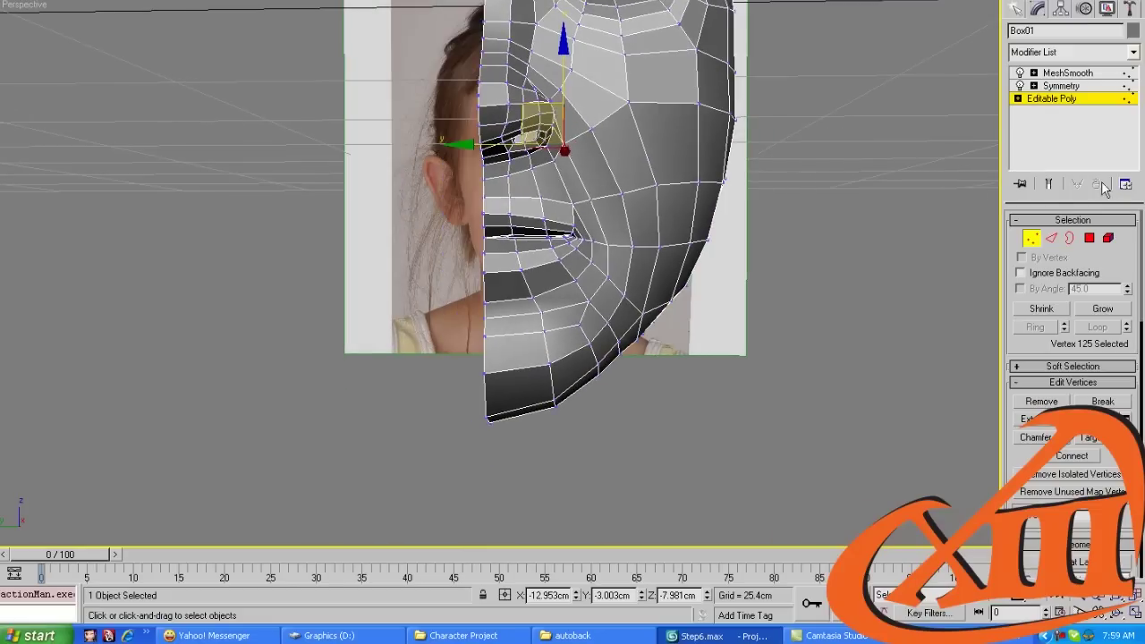
pyautogui.click(1052, 184)
pyautogui.keyDown('alt'); pyautogui.moveTo(746, 197); pyautogui.dragTo(703, 234, button='middle'); pyautogui.keyUp('alt')
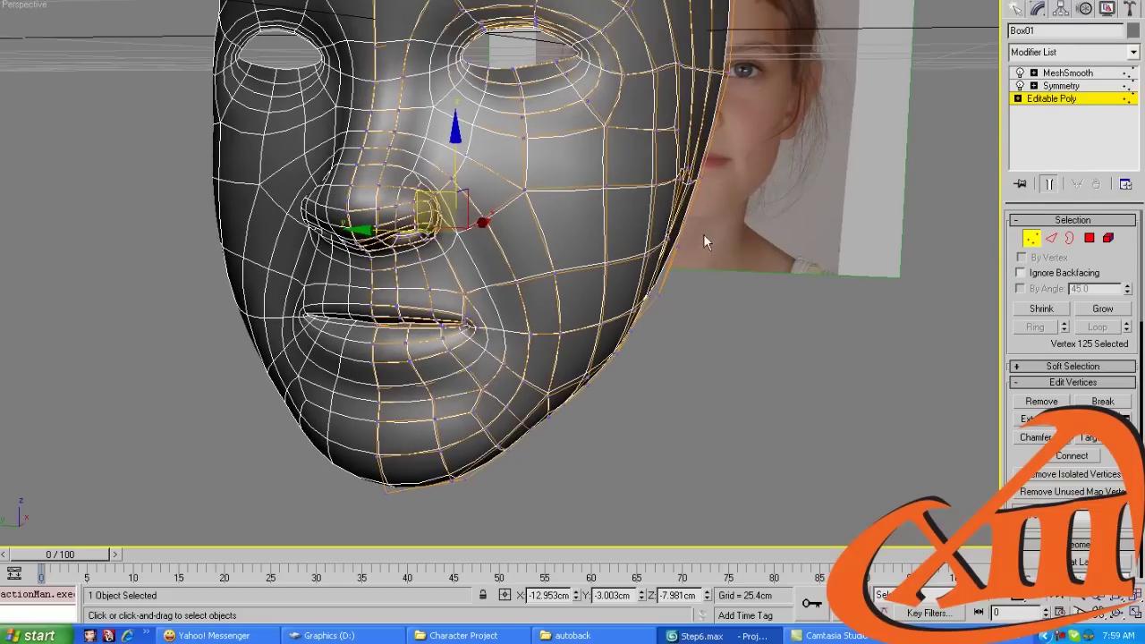
# Examine the polygons and edges at the side of the cheek, exit edge editing and deselect the head
pyautogui.press('4')
pyautogui.click(667, 183)
pyautogui.press('2')
pyautogui.keyDown('alt'); pyautogui.moveTo(630, 164); pyautogui.dragTo(649, 190, button='middle'); pyautogui.keyUp('alt')
pyautogui.click(626, 183)
pyautogui.scroll(-3, 609, 181)
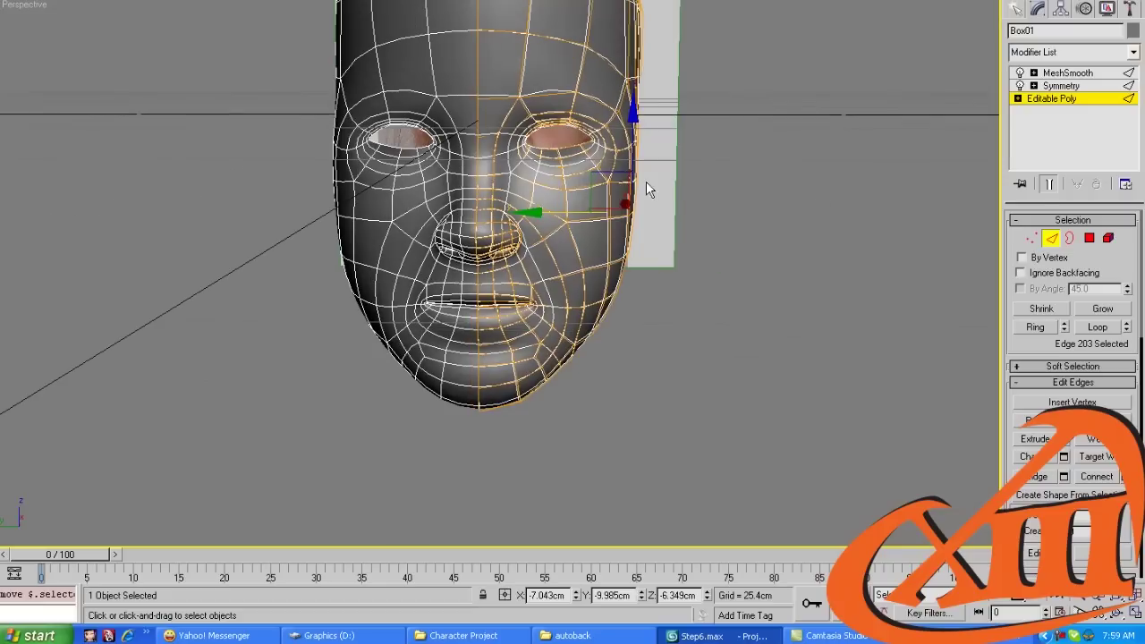
pyautogui.click(1057, 237)
pyautogui.click(804, 286)
pyautogui.scroll(-3, 804, 286)
pyautogui.moveTo(785, 286)
pyautogui.keyDown('alt'); pyautogui.mouseDown(button='middle')
pyautogui.moveTo(777, 317)
pyautogui.moveTo(764, 278)
pyautogui.mouseUp(button='middle'); pyautogui.keyUp('alt')
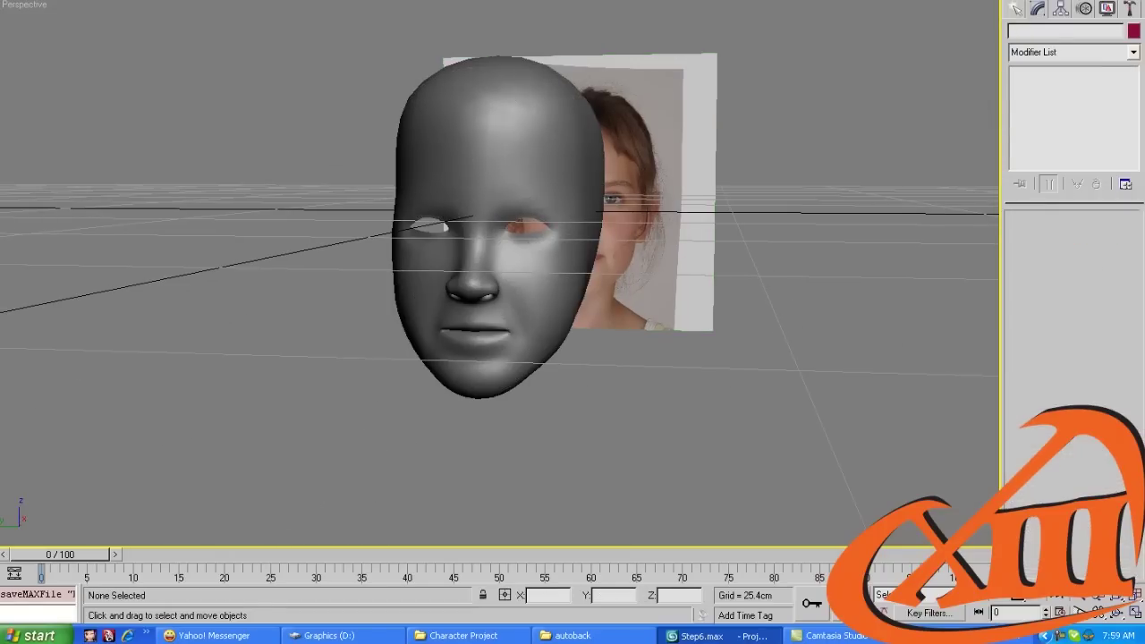
# Select the head and save the scene under the new file name Step7.max
pyautogui.click(484, 340)
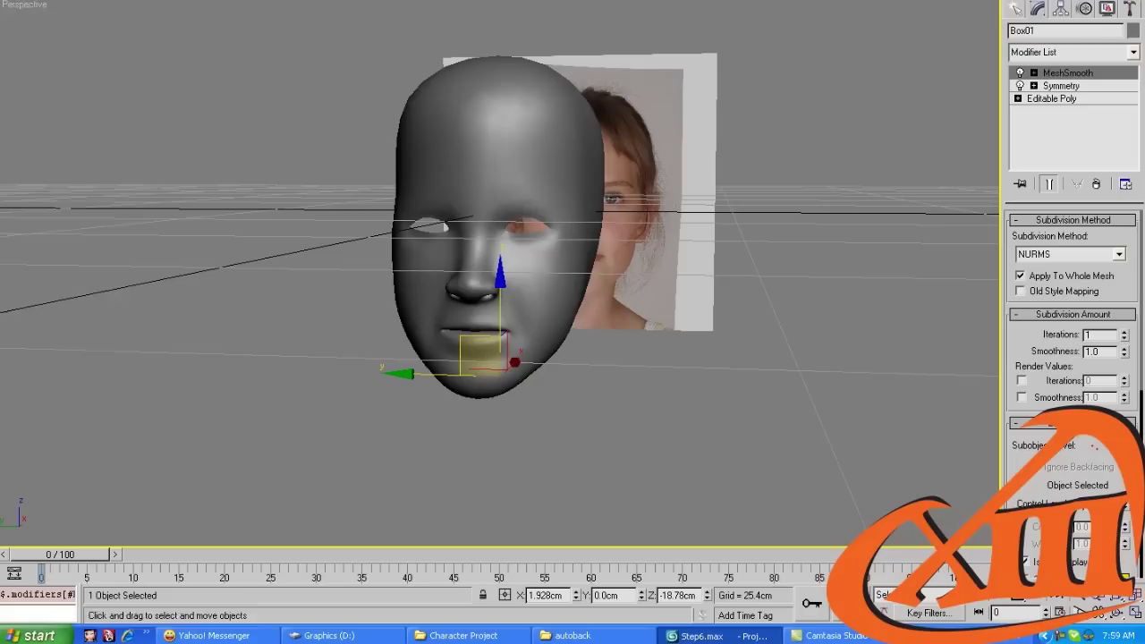
pyautogui.hotkey('alt', 'f')
pyautogui.click(36, 47)
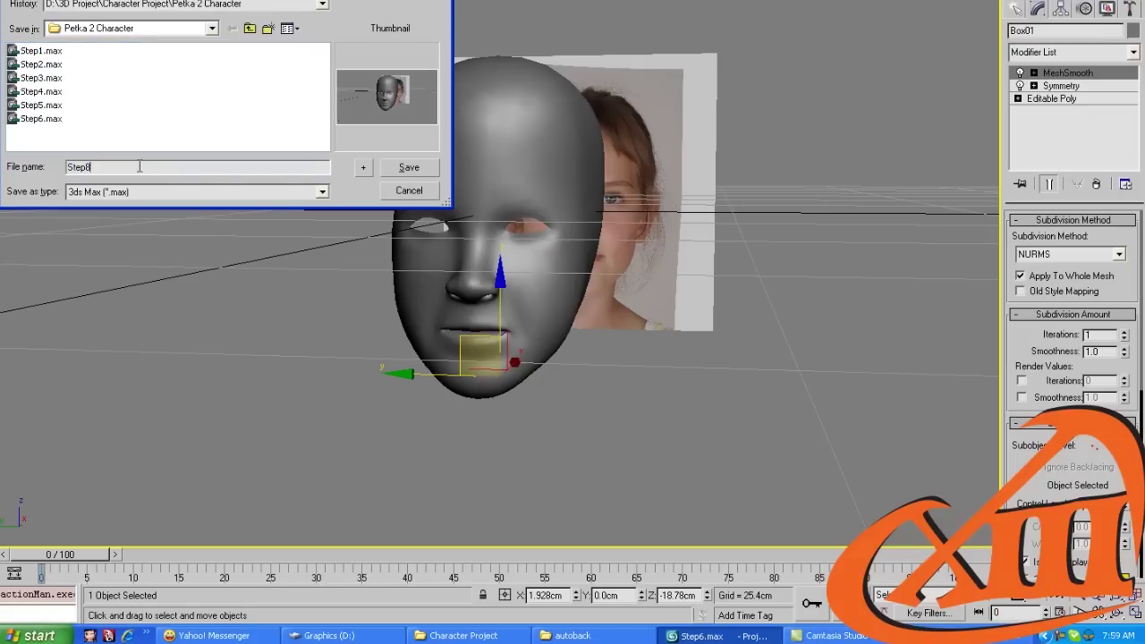
pyautogui.press('Return')
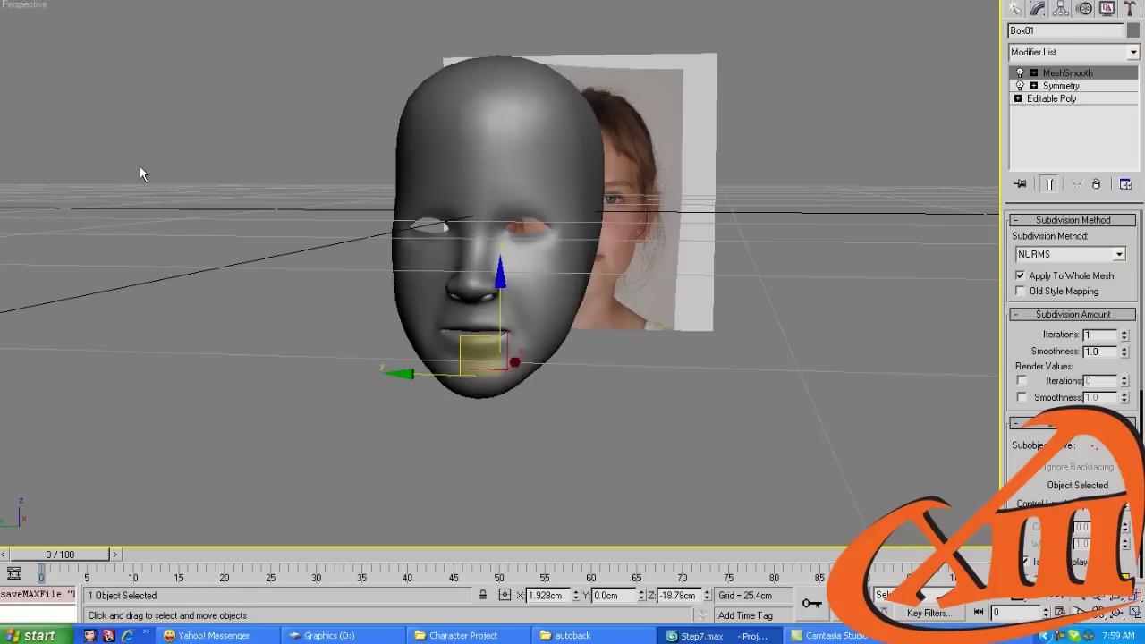
pyautogui.keyDown('alt'); pyautogui.moveTo(139, 172); pyautogui.dragTo(293, 208, button='middle'); pyautogui.keyUp('alt')
pyautogui.scroll(-3, 294, 208)
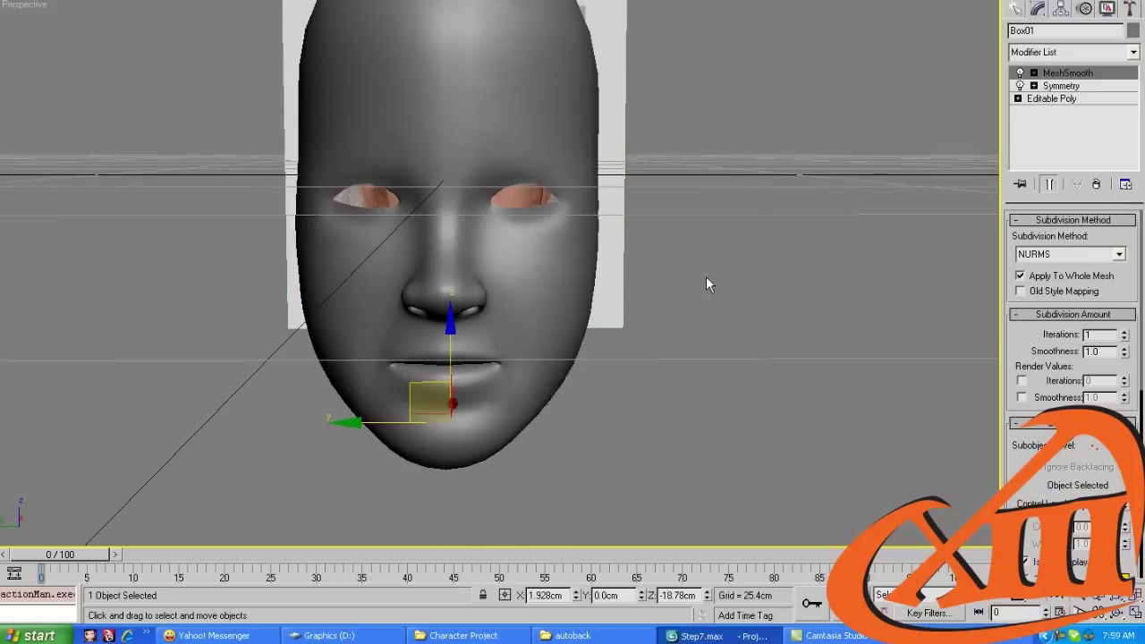
pyautogui.keyDown('alt'); pyautogui.moveTo(706, 285); pyautogui.dragTo(666, 268, button='middle'); pyautogui.keyUp('alt')
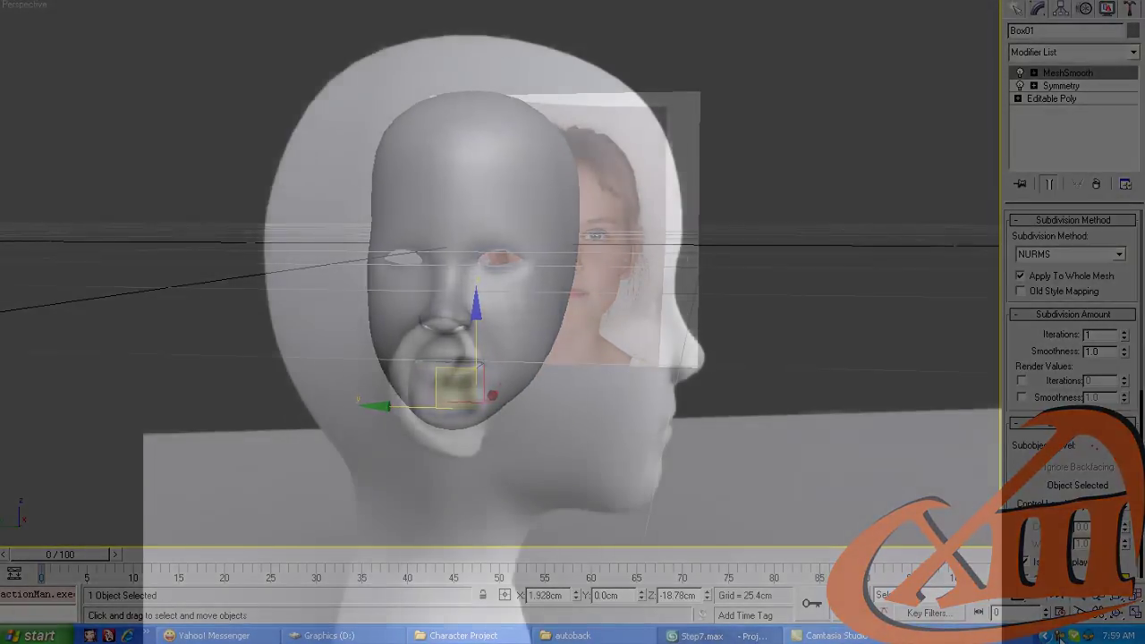